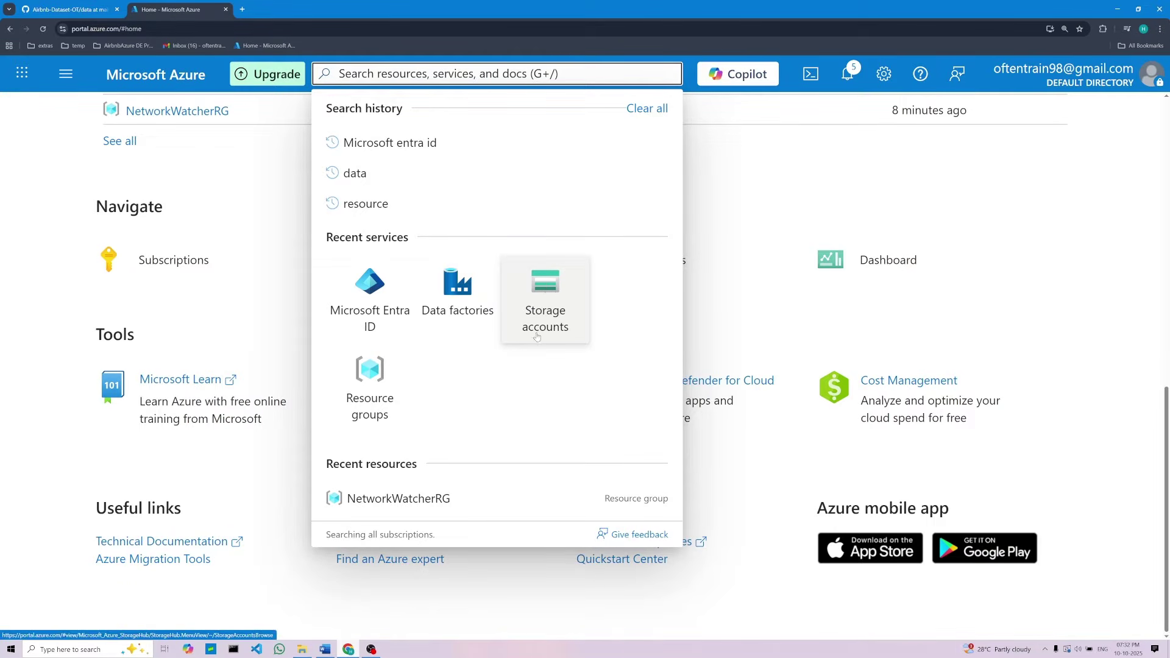
Open the Storage accounts page in the Azure portal and check the resource group instruction in the Word notes
click(543, 296)
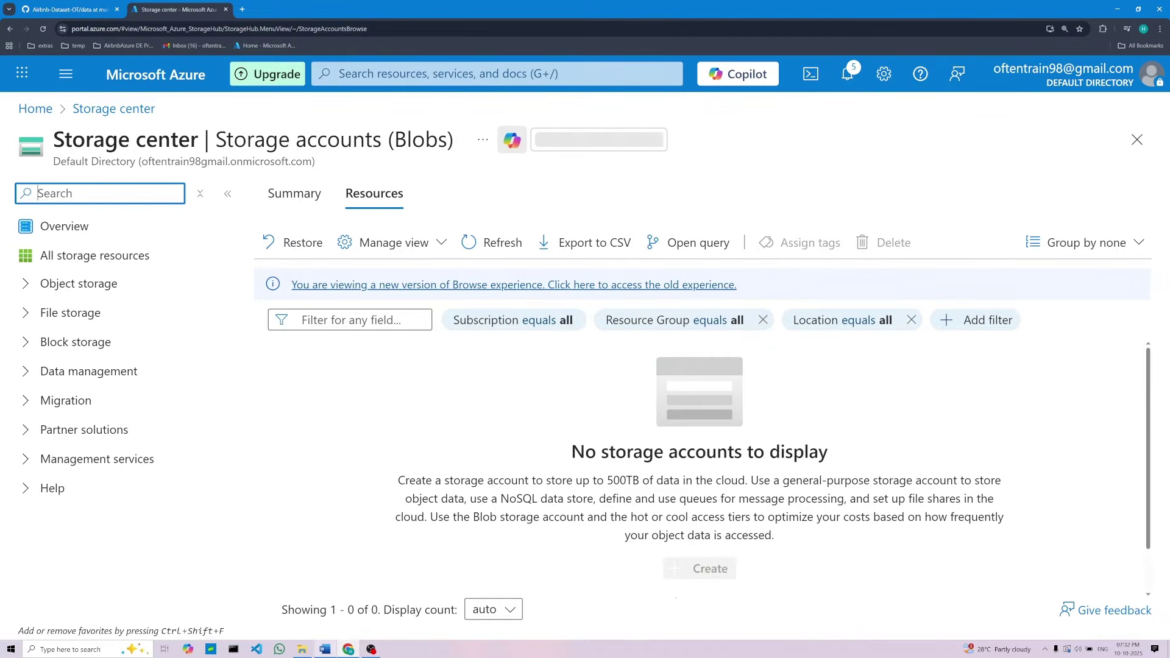
click(325, 649)
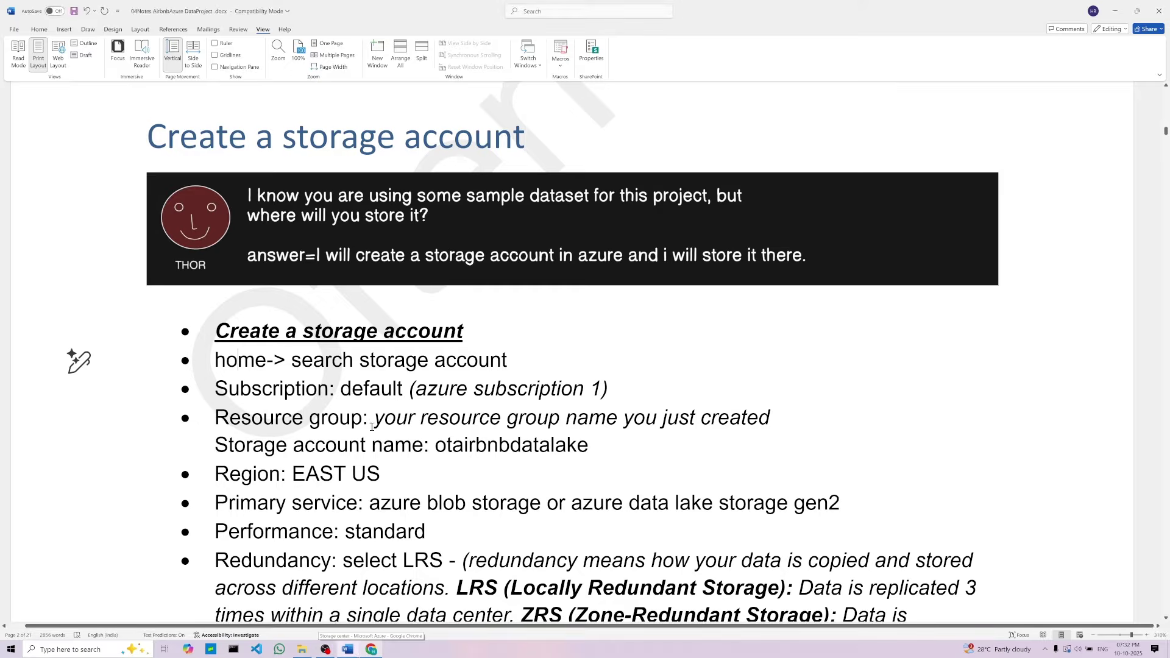
drag(375, 420, 662, 421)
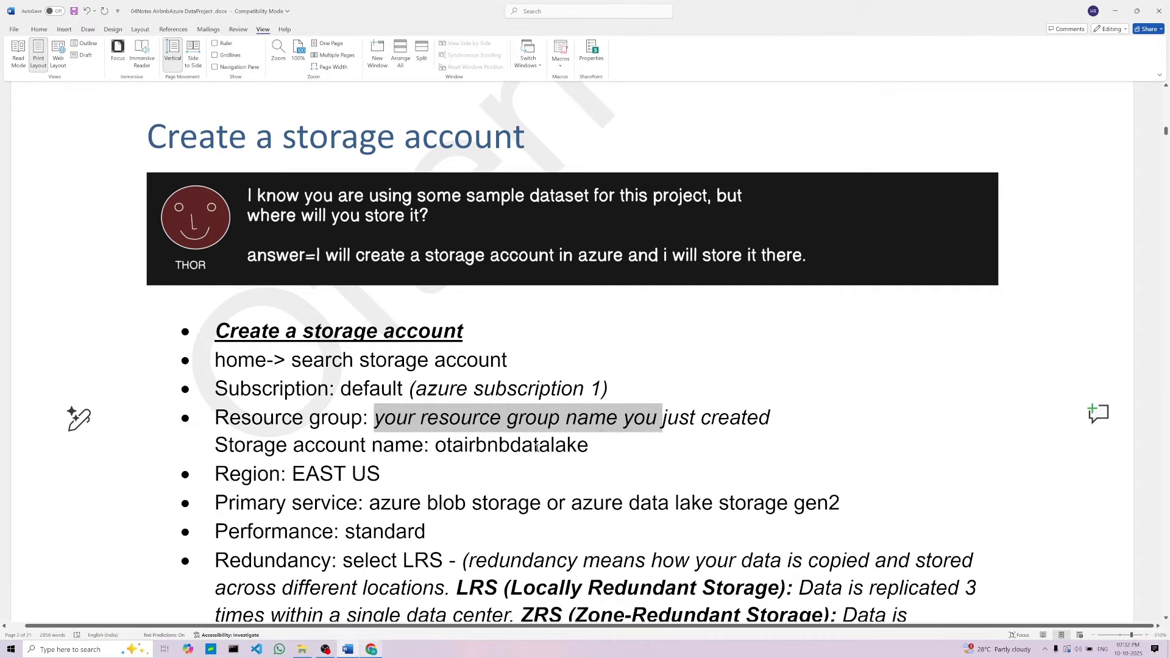
click(512, 363)
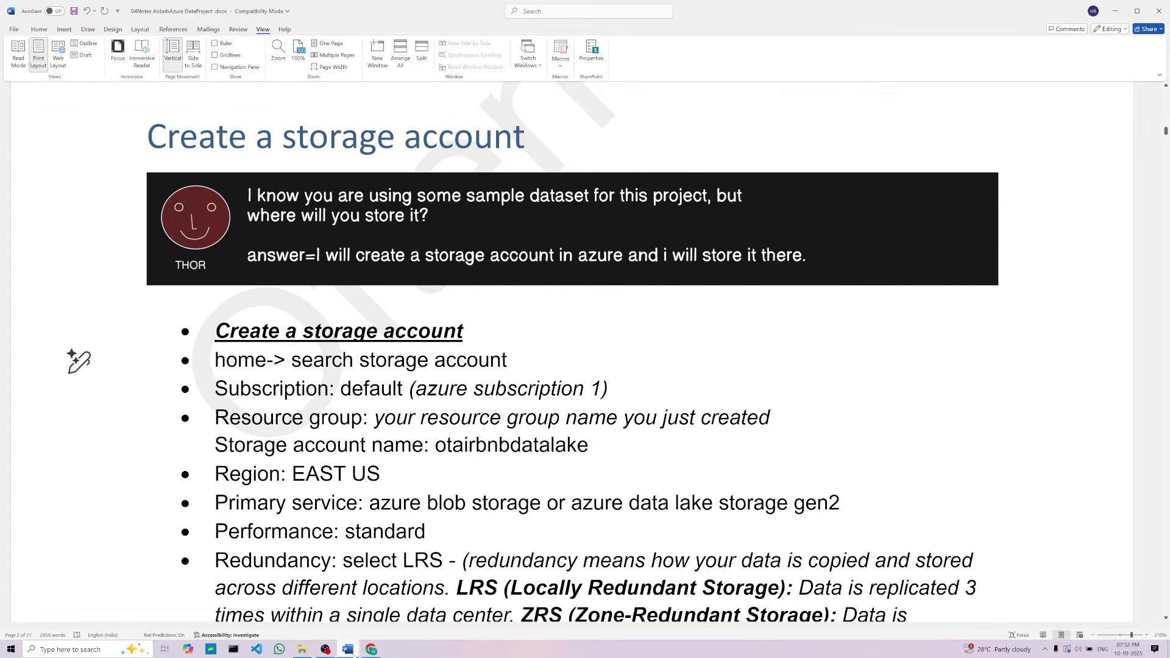
click(371, 648)
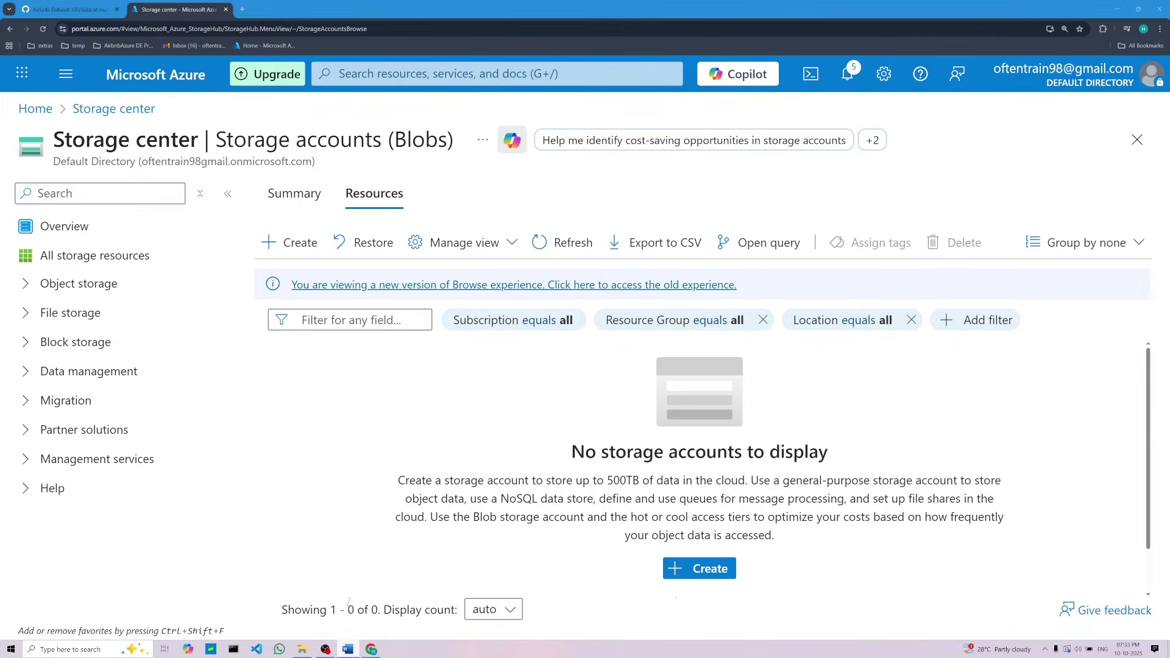
In the Word notes, add a "create" bullet below "home-> search storage account" and save the document
click(347, 649)
click(507, 360)
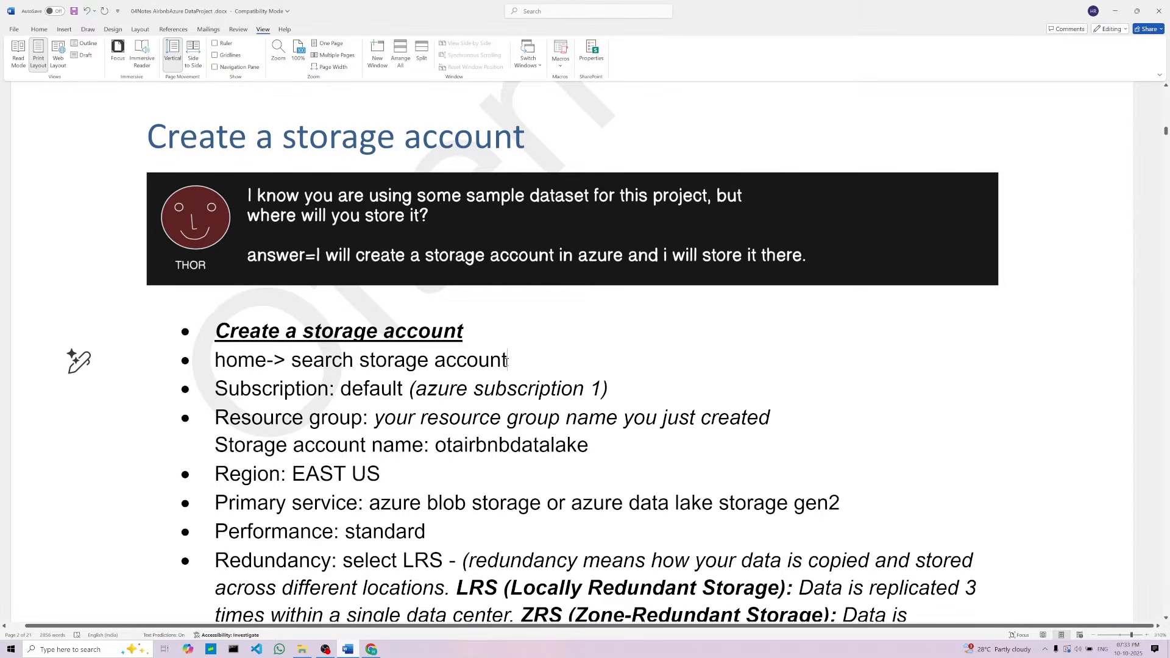
key(Return)
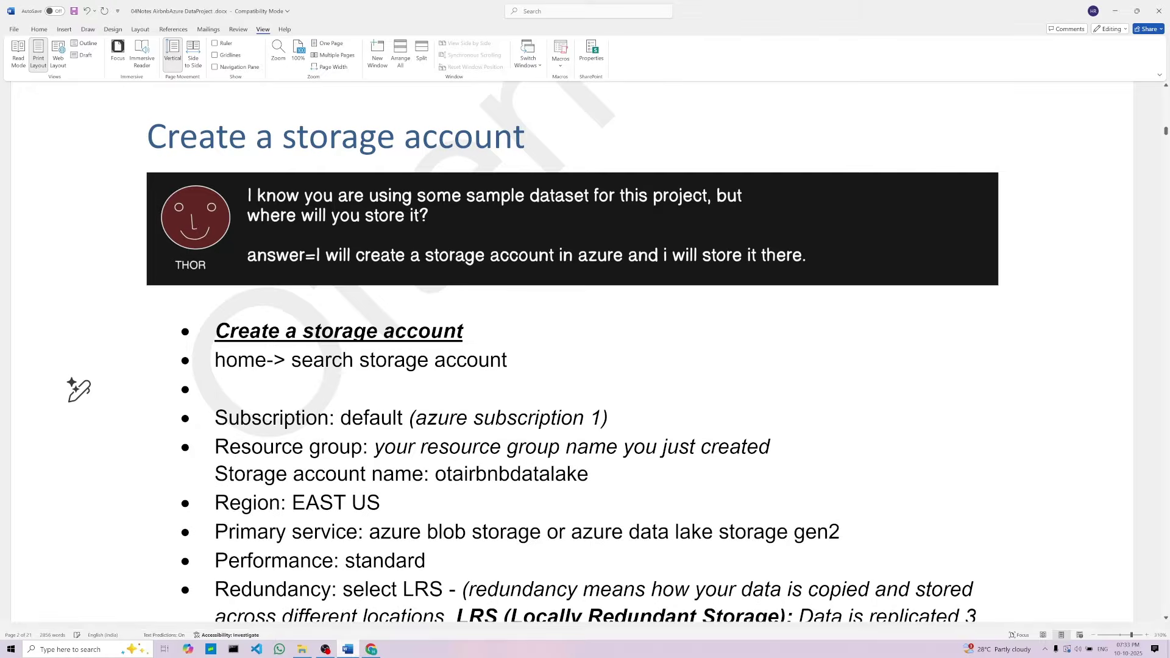
text(create)
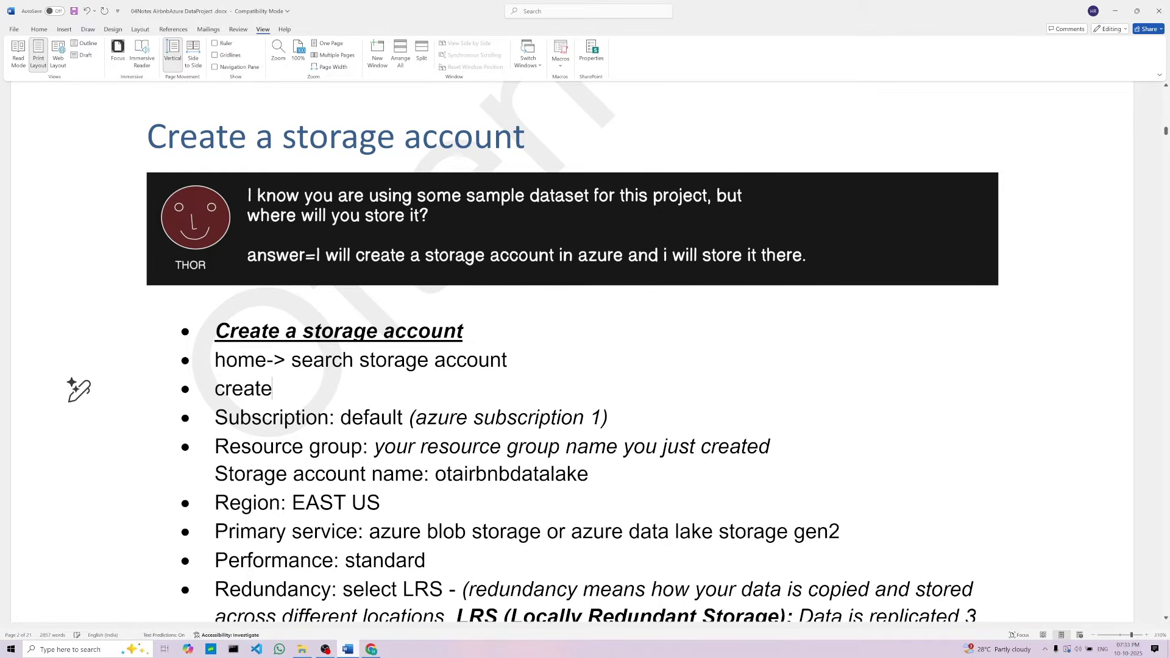
key(ctrl+s)
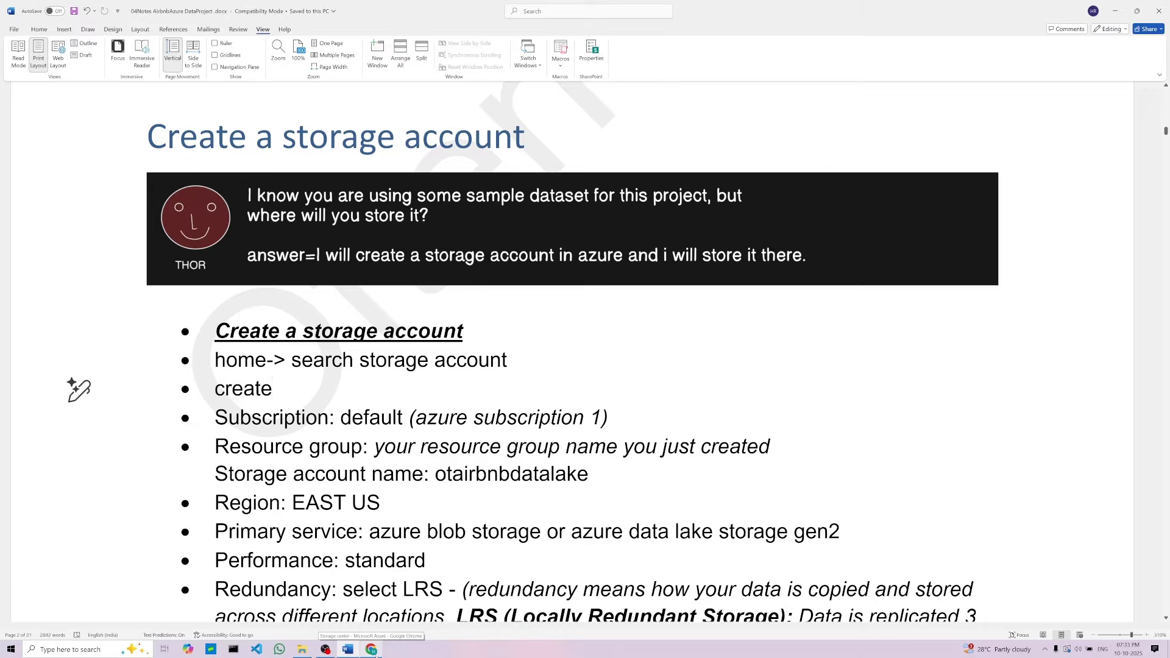
Turn the "Storage account name" line in the notes into its own bullet
triple_click(237, 477)
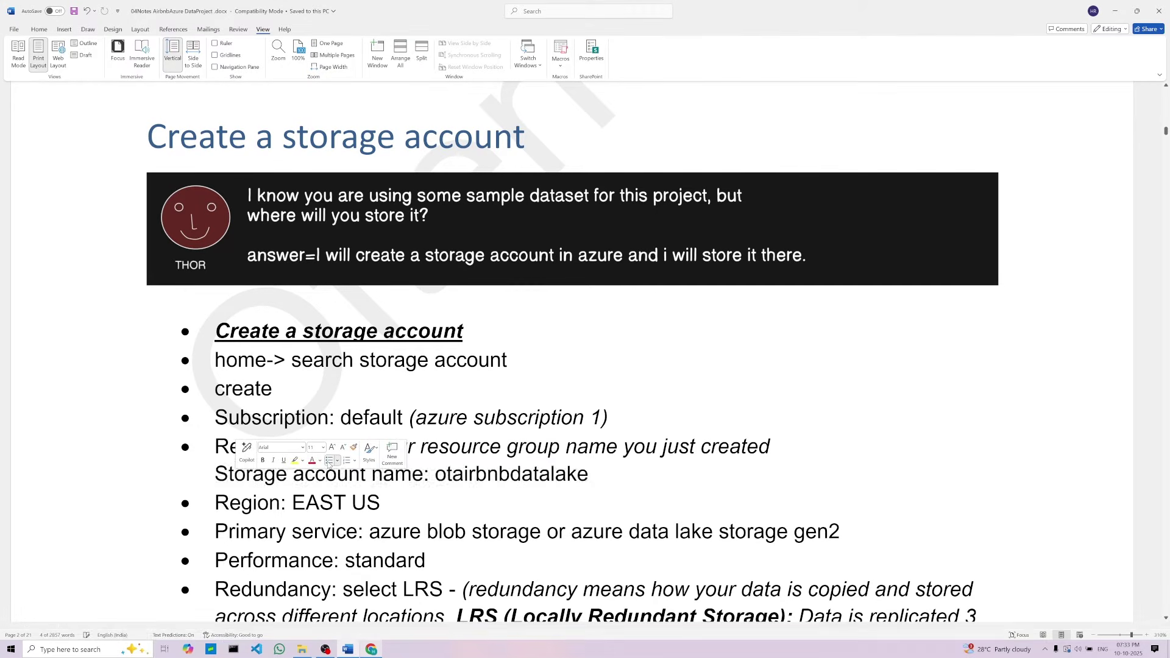
click(329, 461)
click(384, 504)
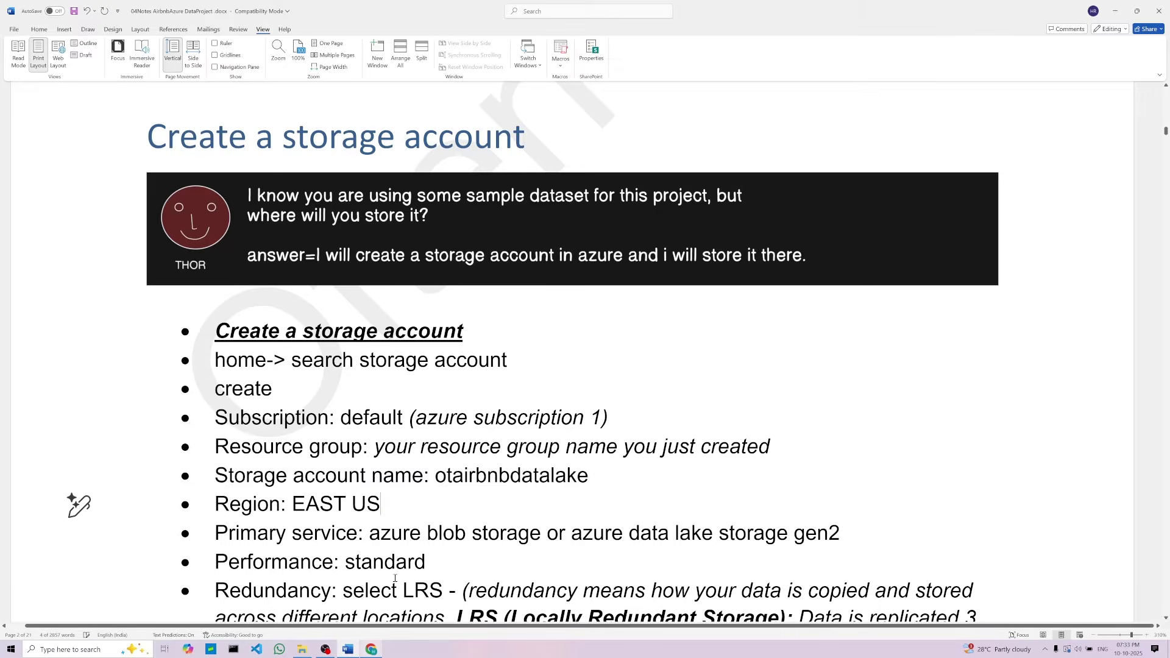
Switch to the Azure portal, start creating a storage account and check the resource group choices, keeping AIRBNBPROJECT
click(371, 649)
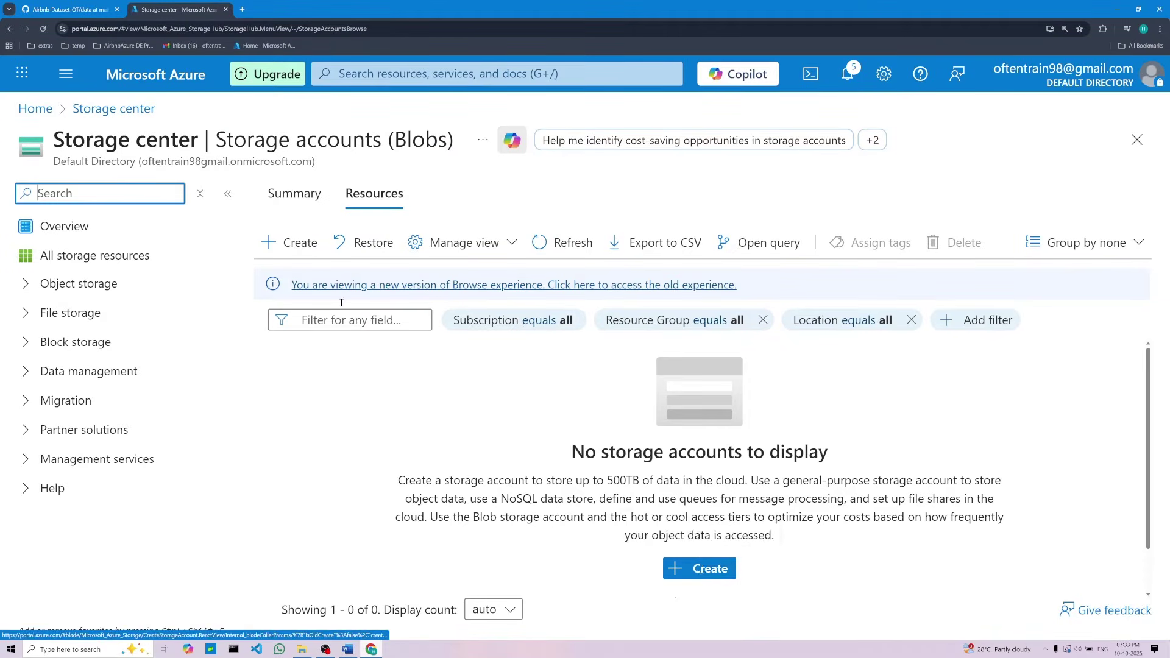
click(311, 254)
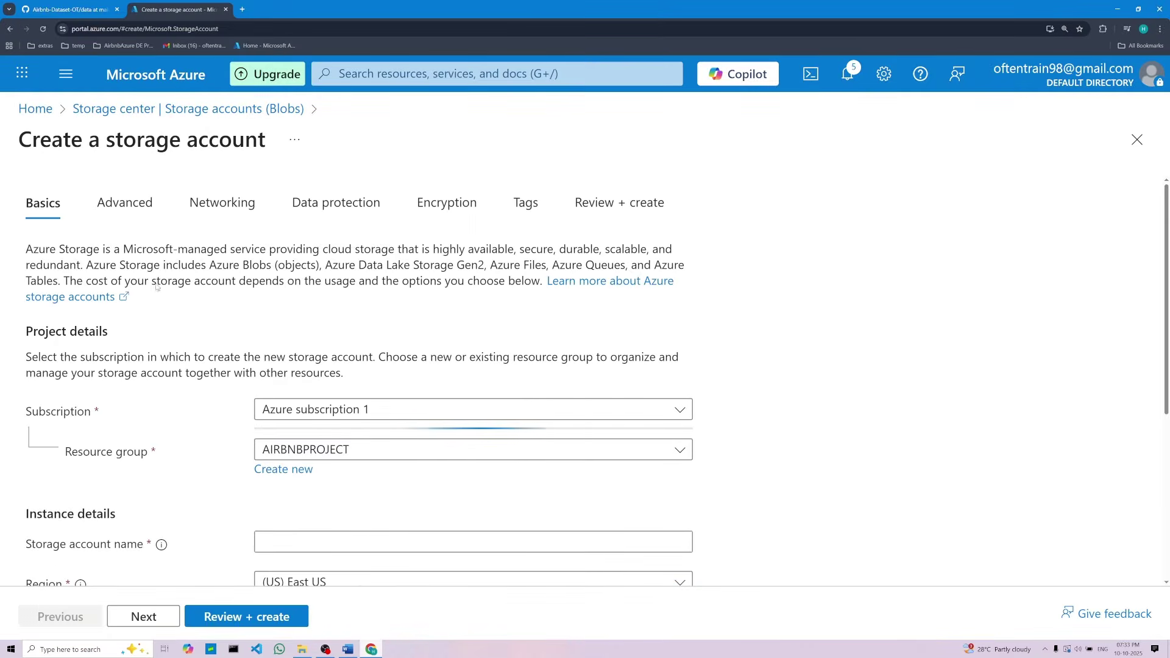
scroll(274, 232, down, 3)
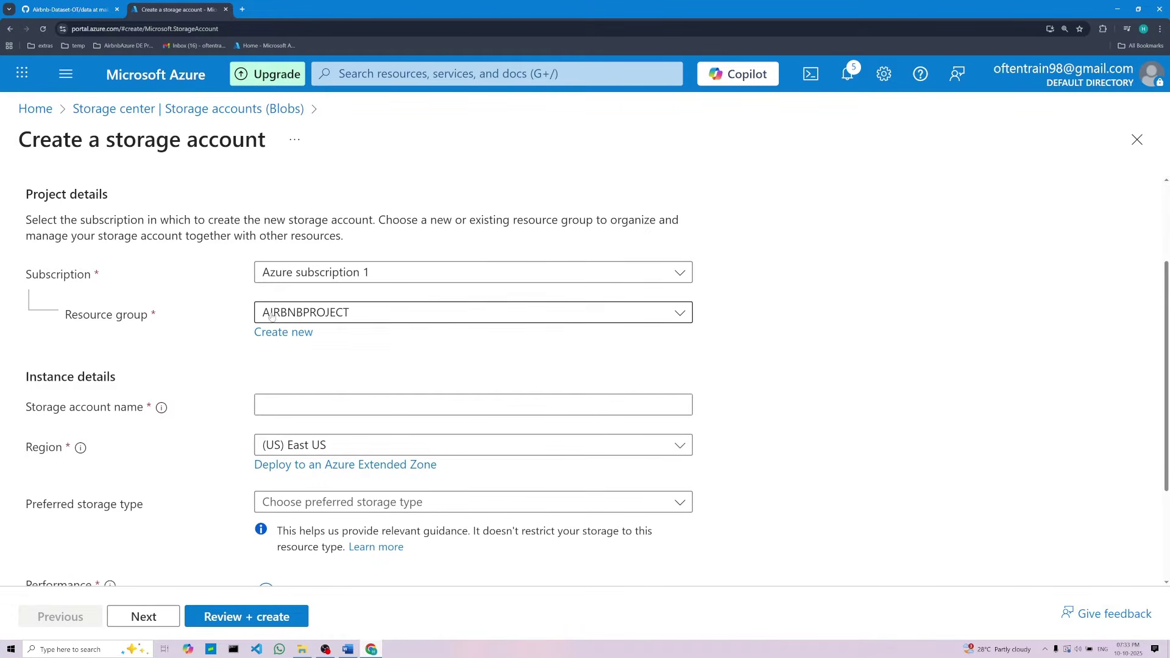
click(675, 314)
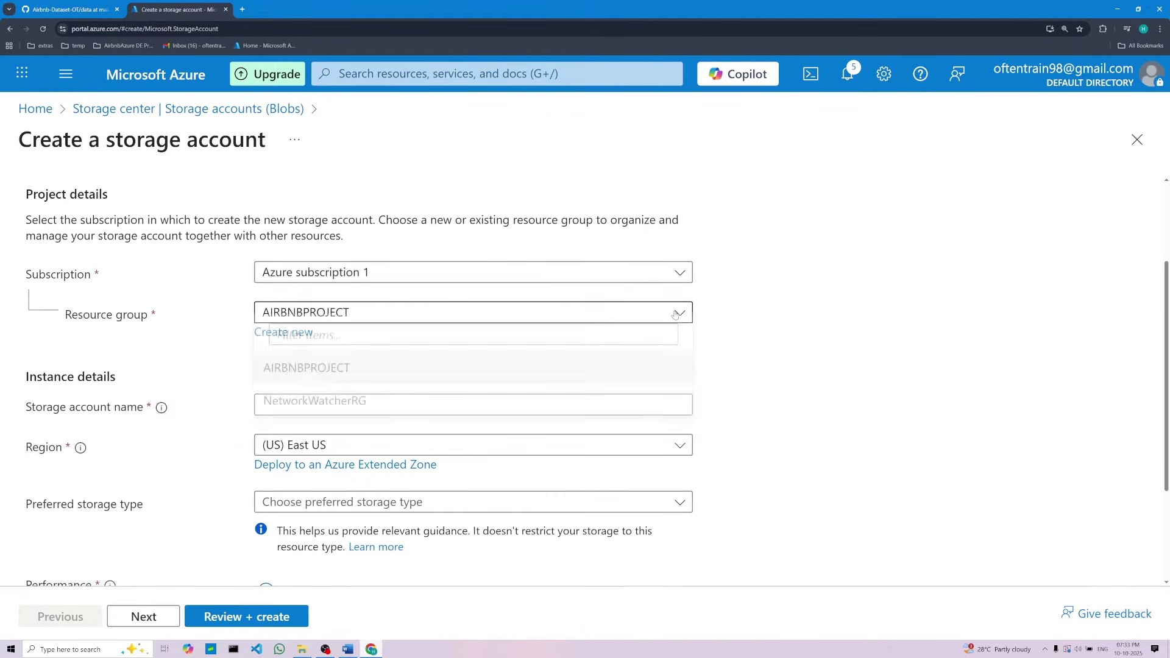
click(675, 314)
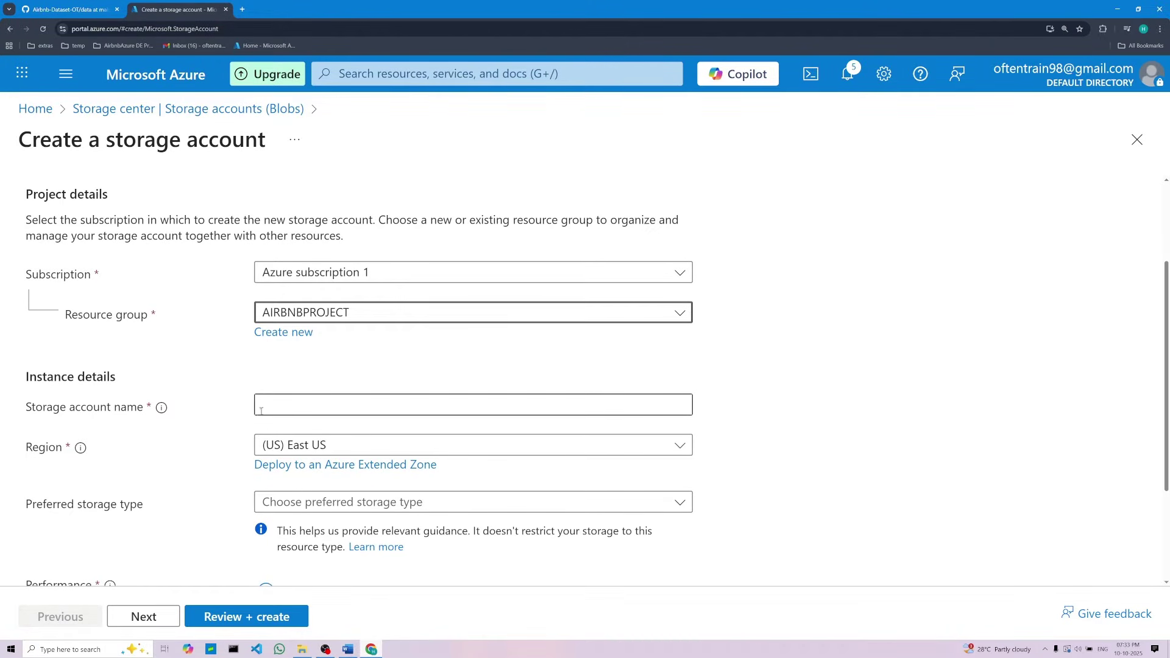
Name the storage account otairbnbdatalake, copying the name from the Word notes into the Azure form
click(305, 411)
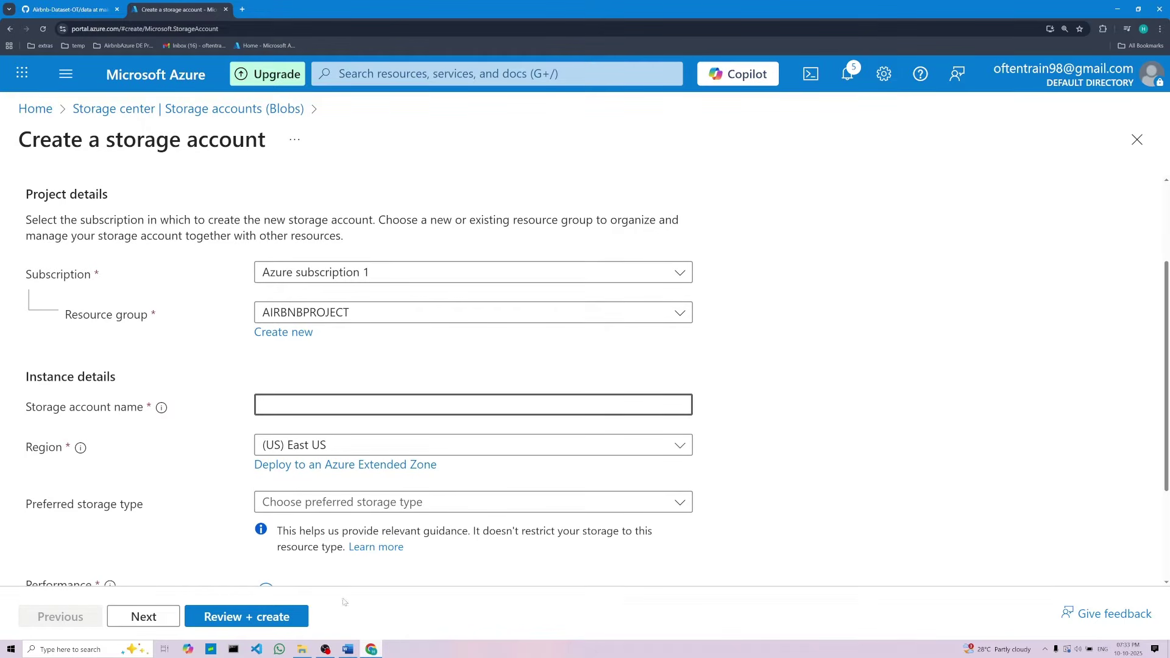
click(348, 649)
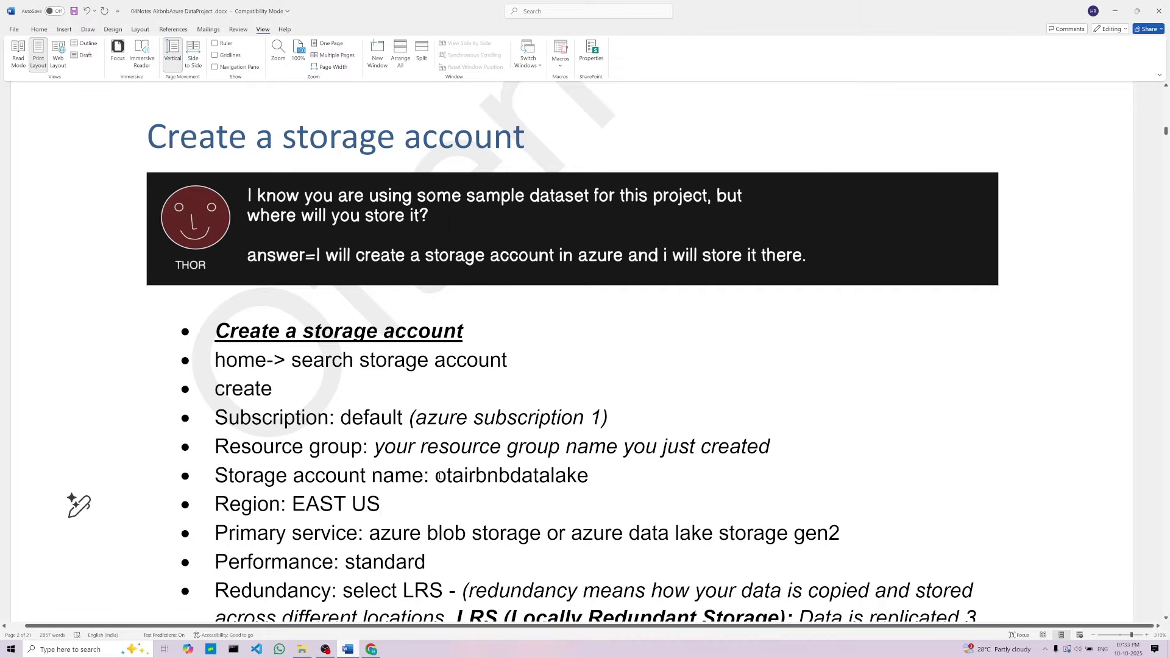
drag(439, 475, 588, 476)
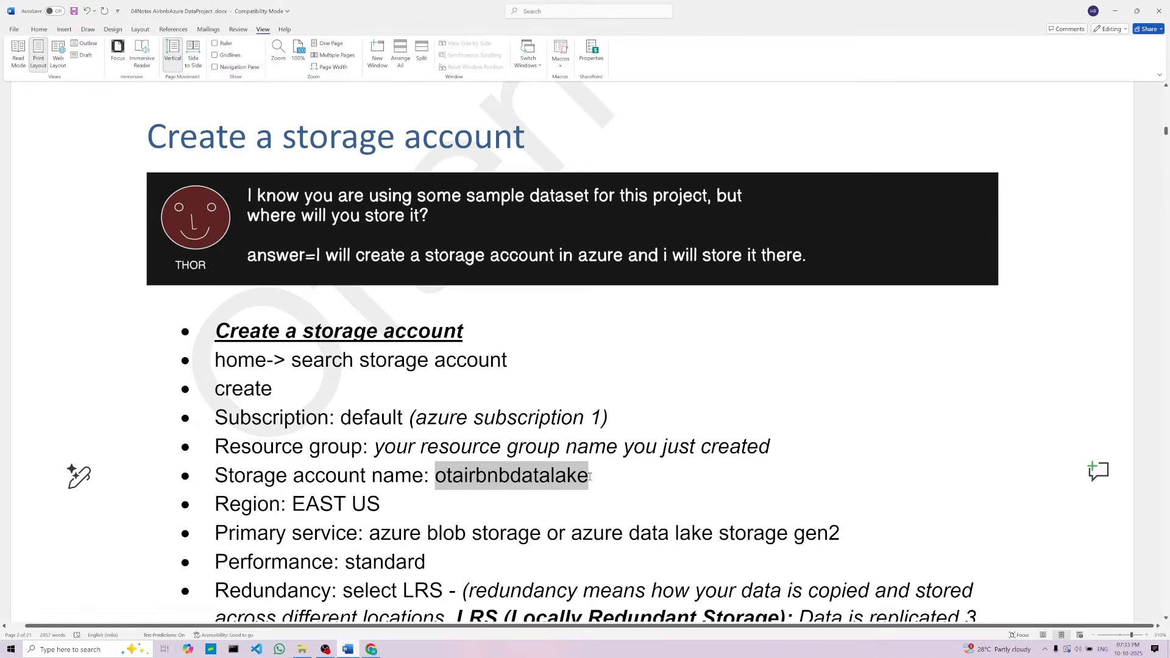
right_click(475, 481)
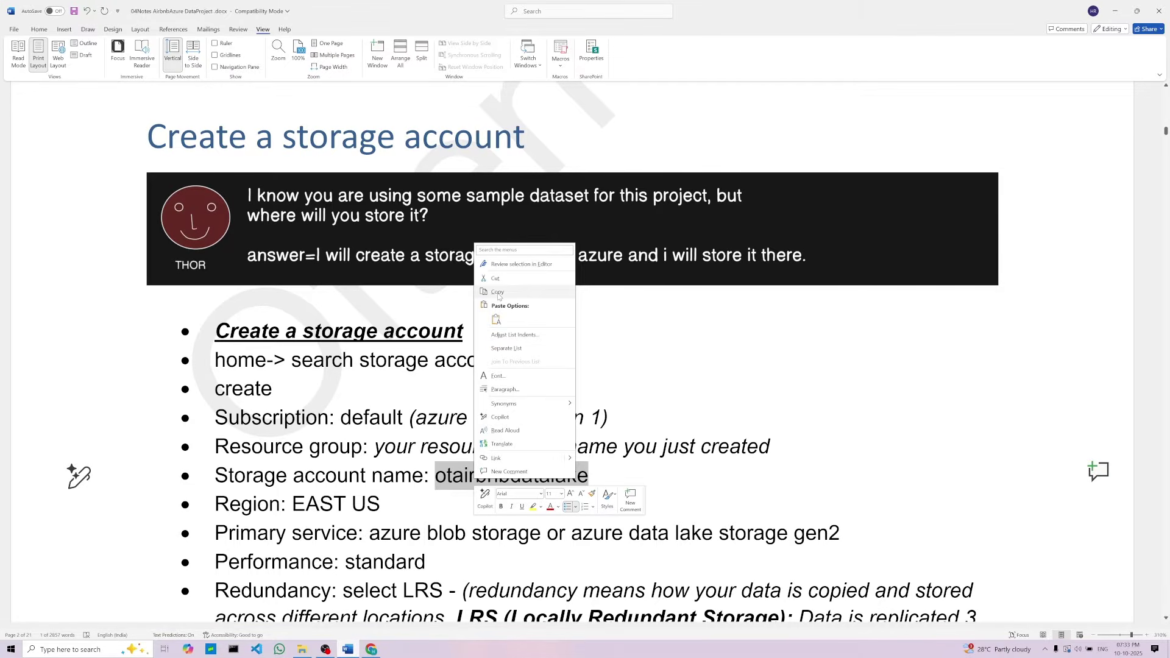
click(497, 292)
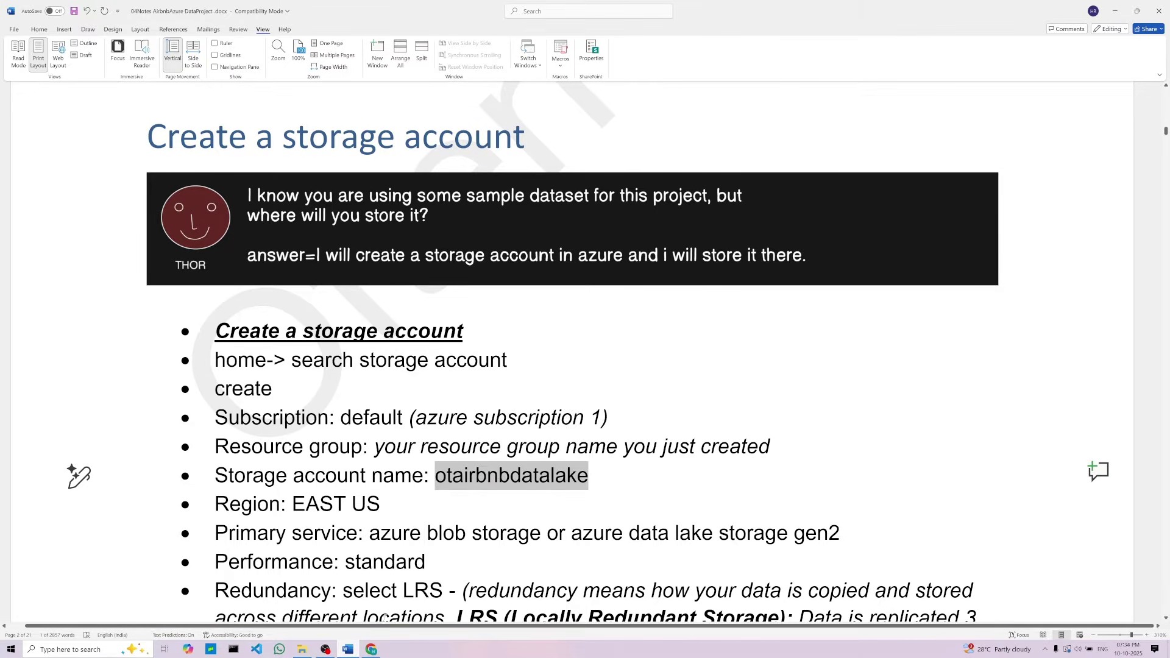
click(371, 649)
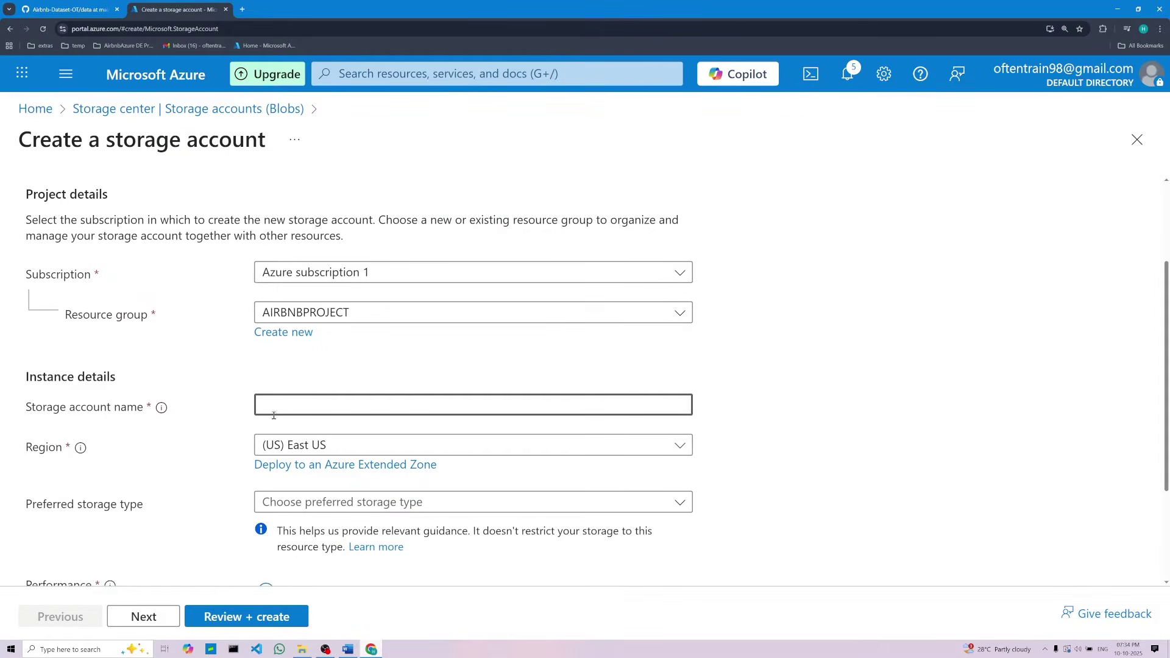
right_click(268, 407)
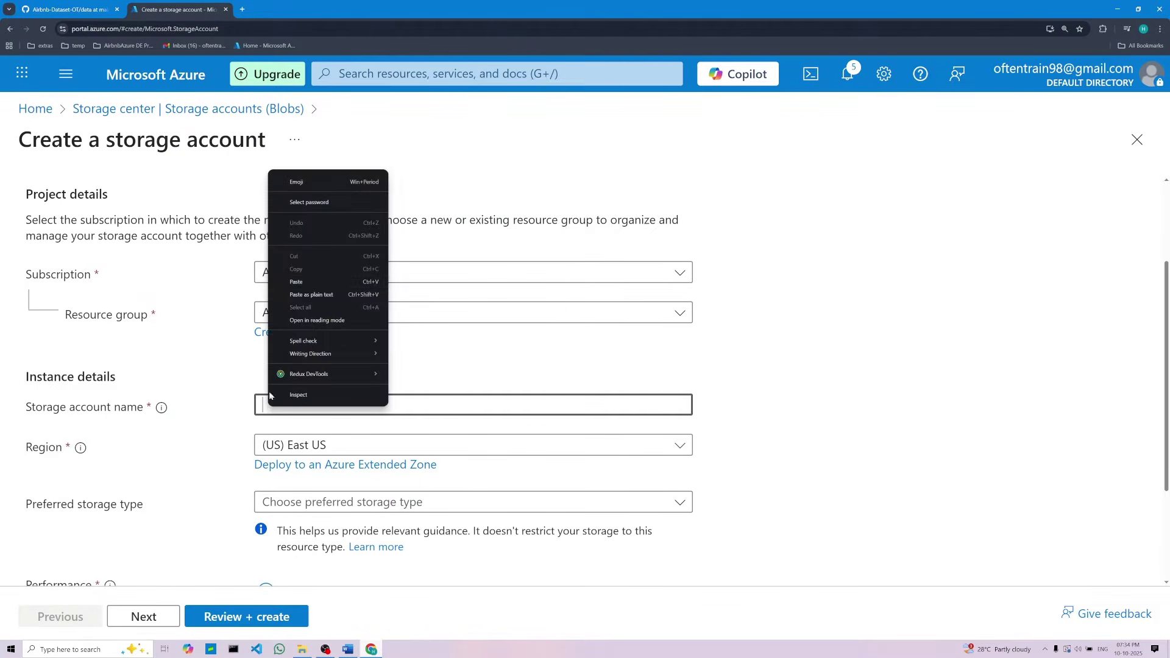
click(279, 286)
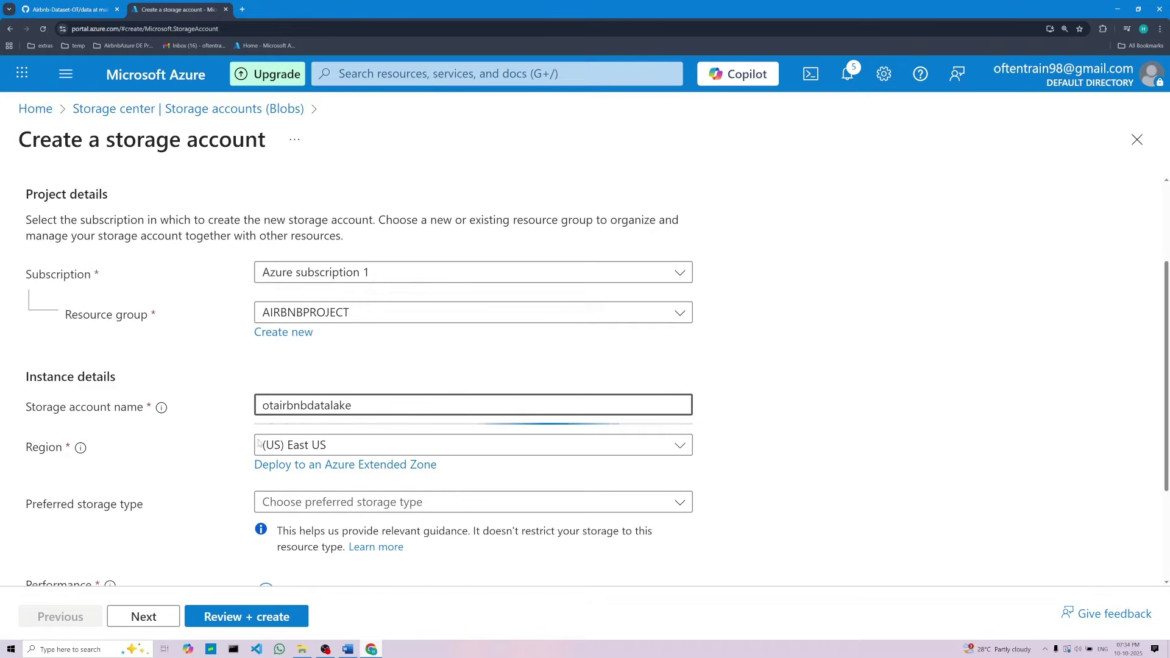
Examine the region, primary service, performance and redundancy settings listed in the Word notes
scroll(171, 466, down, 1)
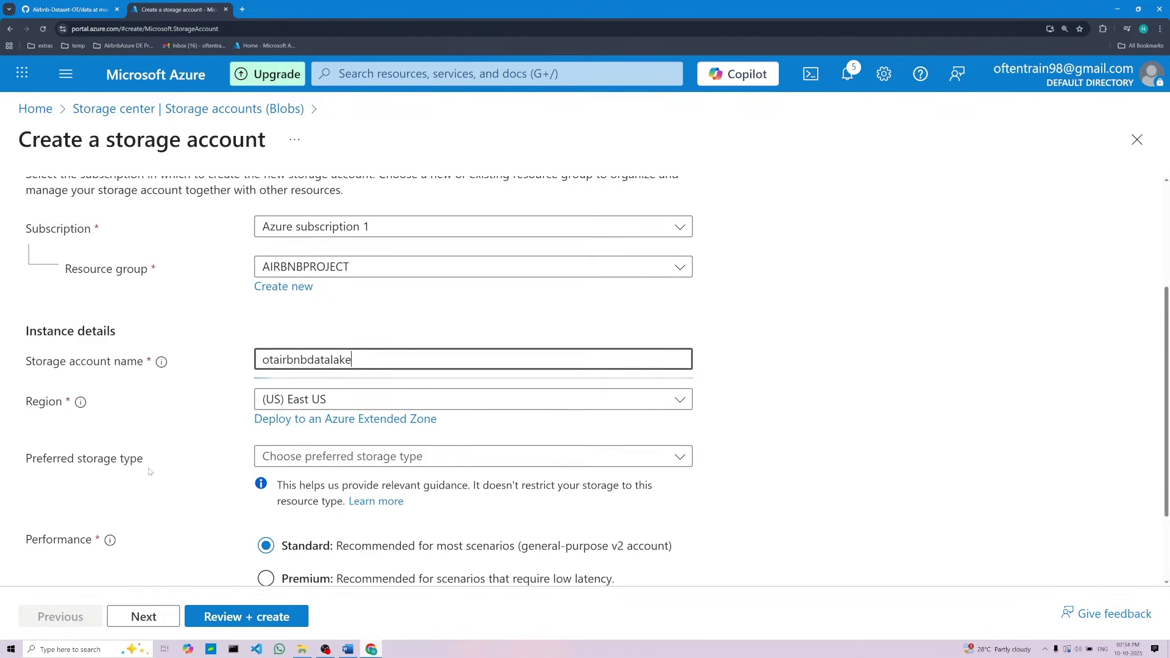
click(348, 649)
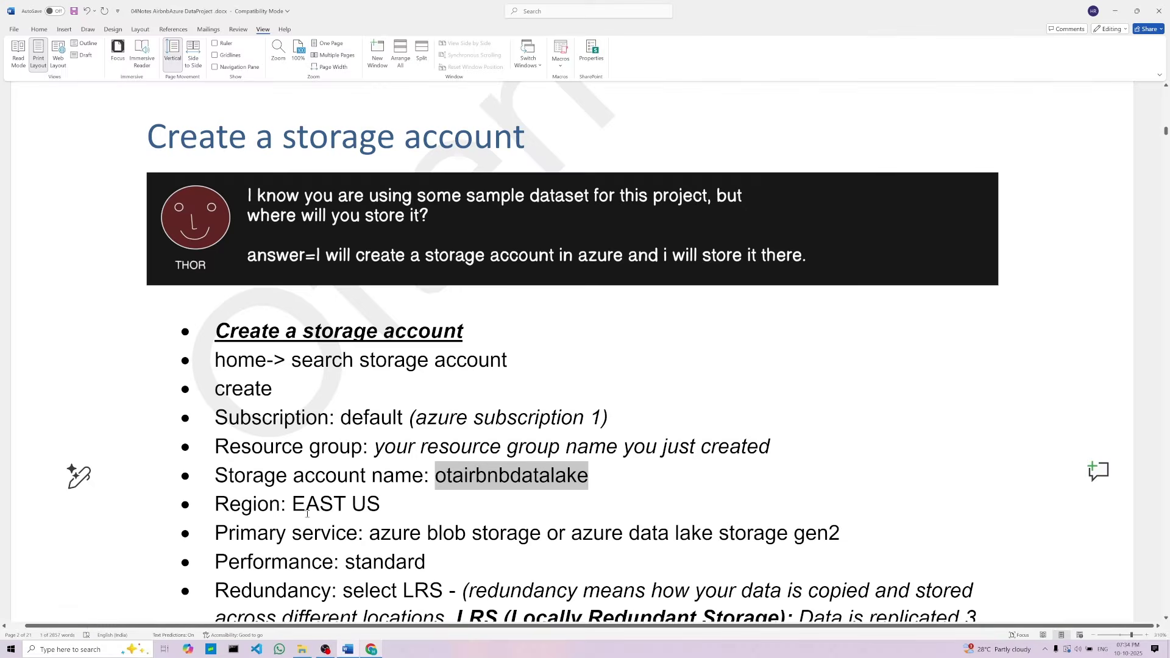
scroll(323, 536, down, 1)
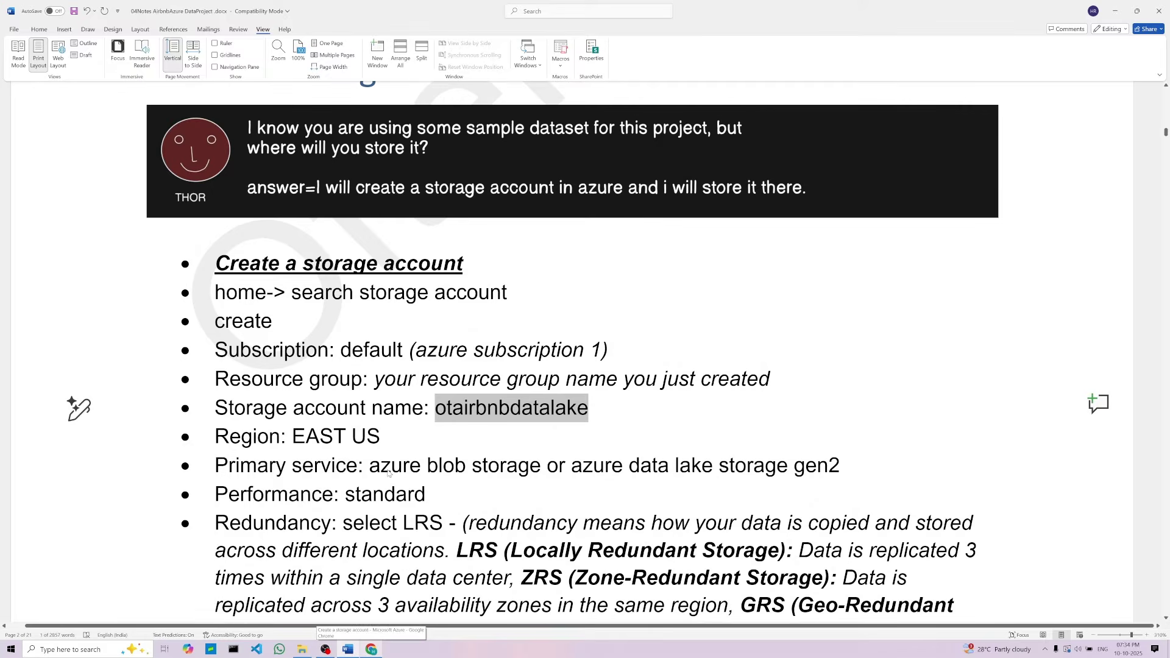
click(369, 436)
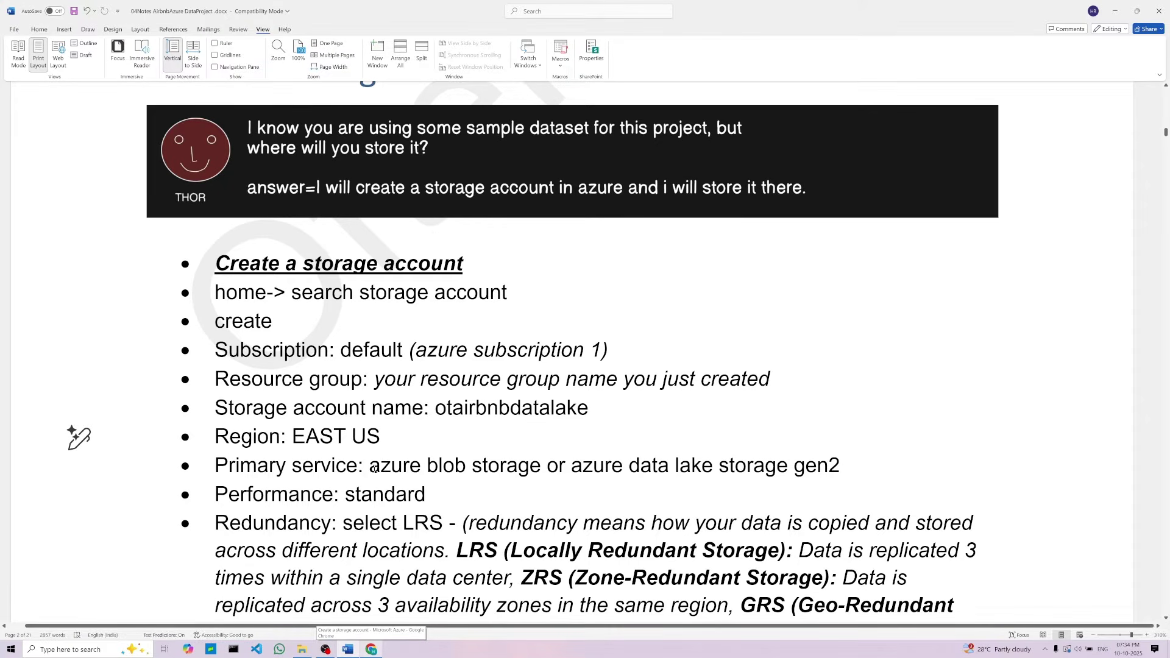
drag(373, 467, 842, 470)
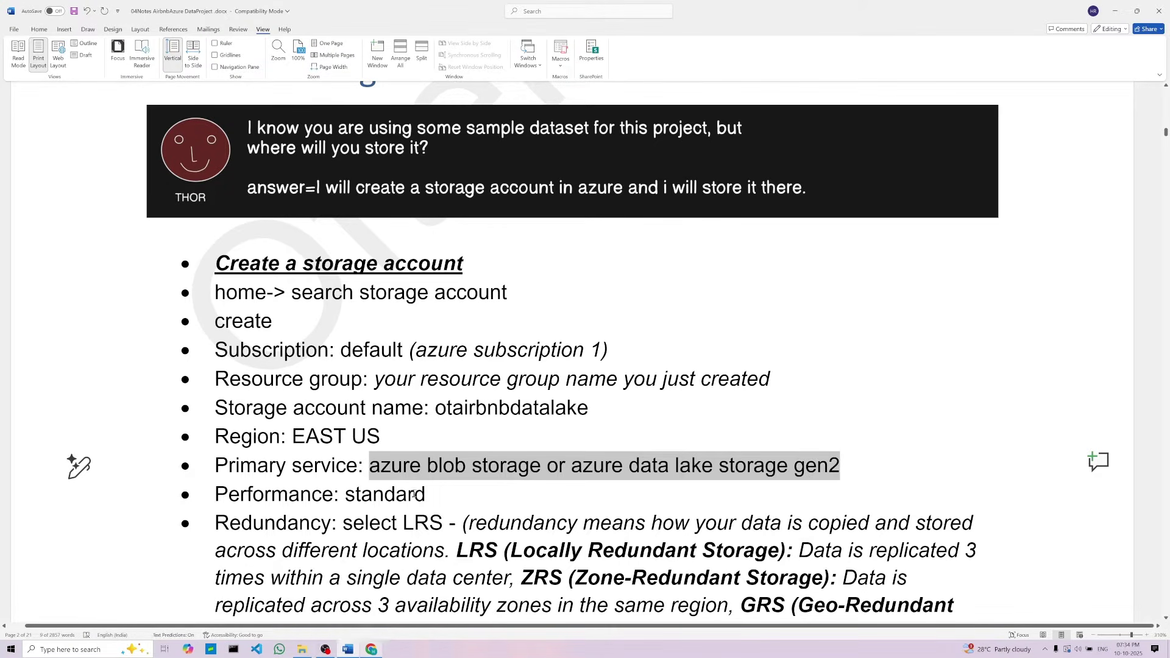
click(439, 490)
scroll(318, 403, down, 1)
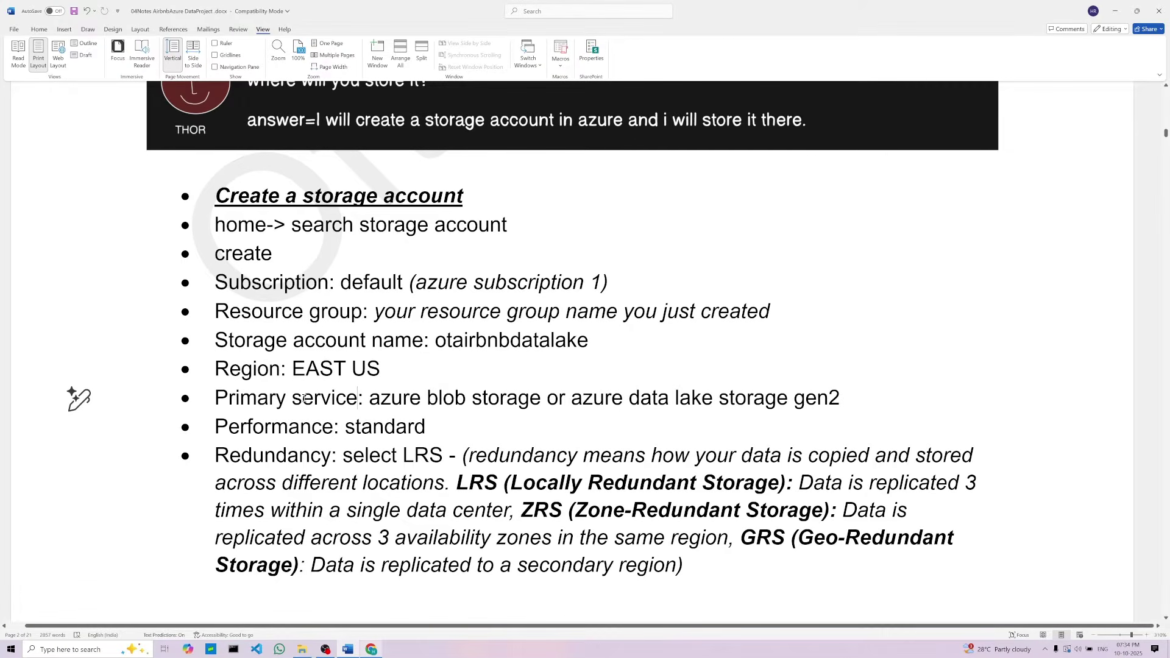
drag(358, 397, 214, 399)
Copy the "Preferred storage type" label from the Azure form and replace "Primary service" with it in the Word notes
click(371, 649)
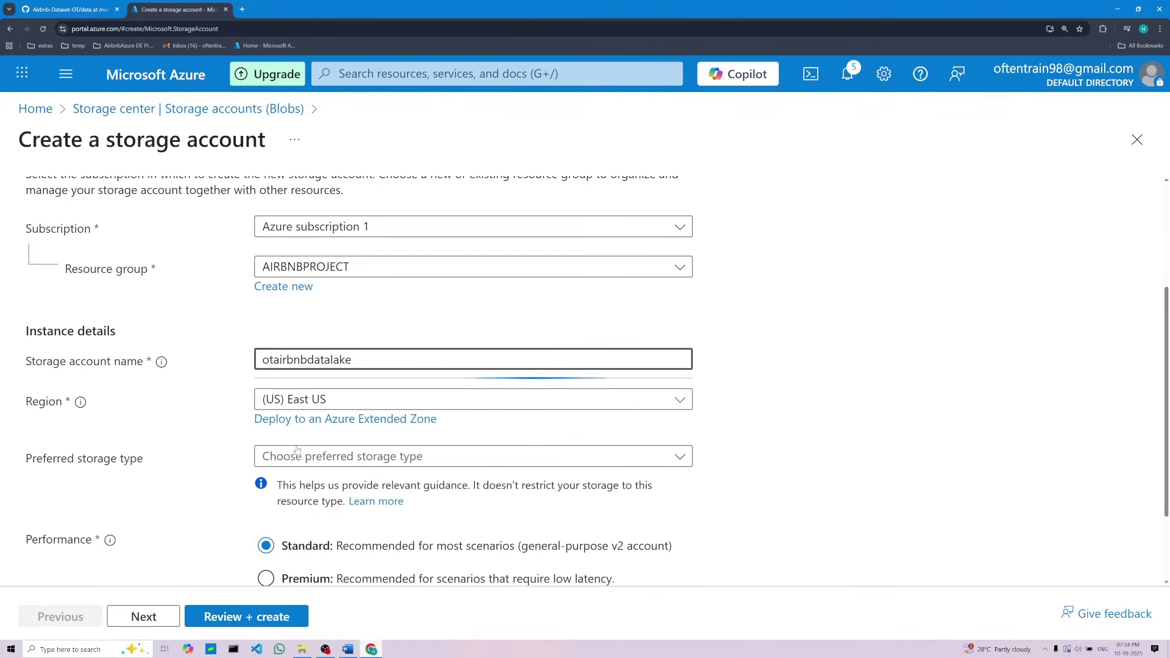
click(361, 457)
click(111, 466)
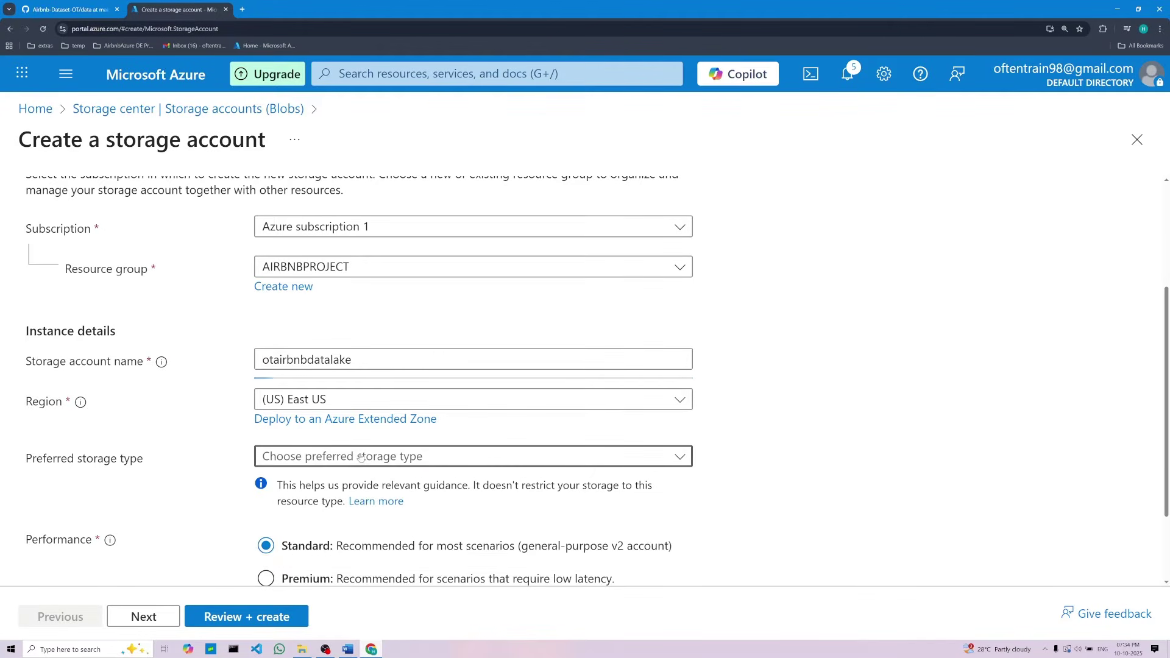
scroll(70, 430, down, 1)
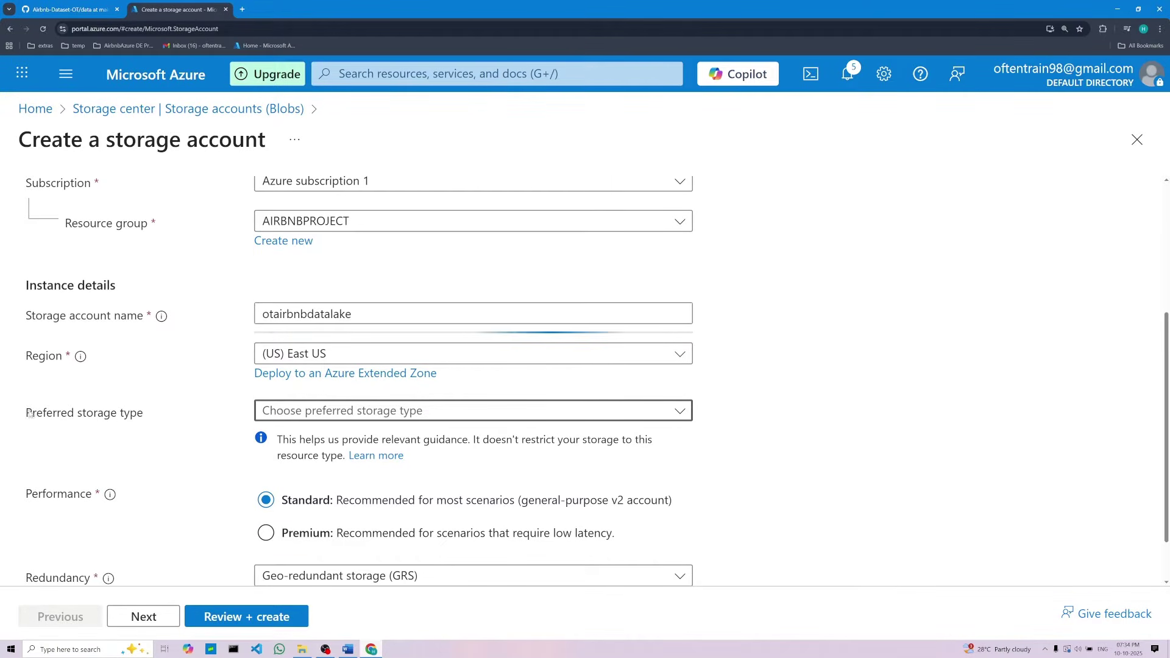
drag(26, 413, 145, 421)
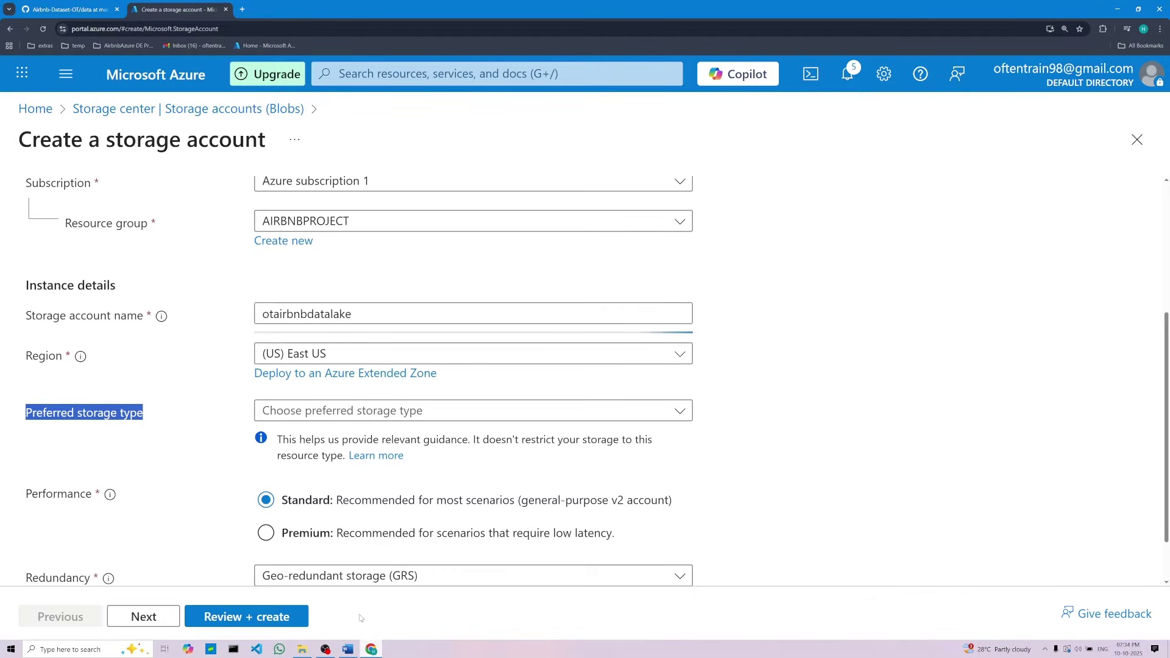
click(347, 650)
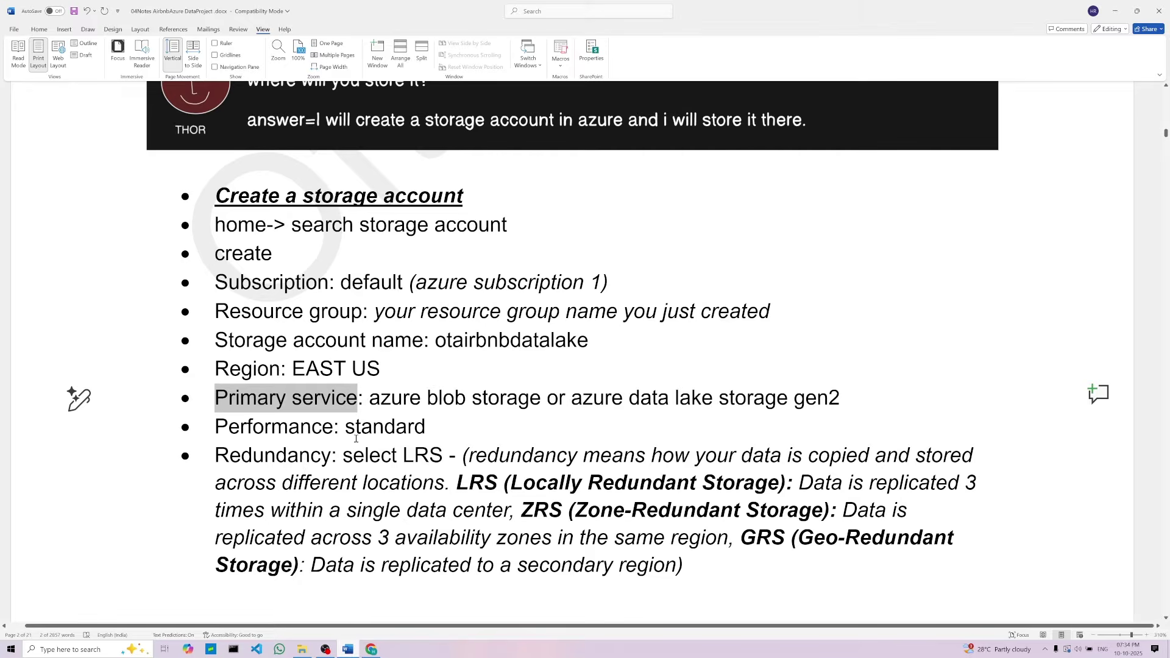
click(349, 126)
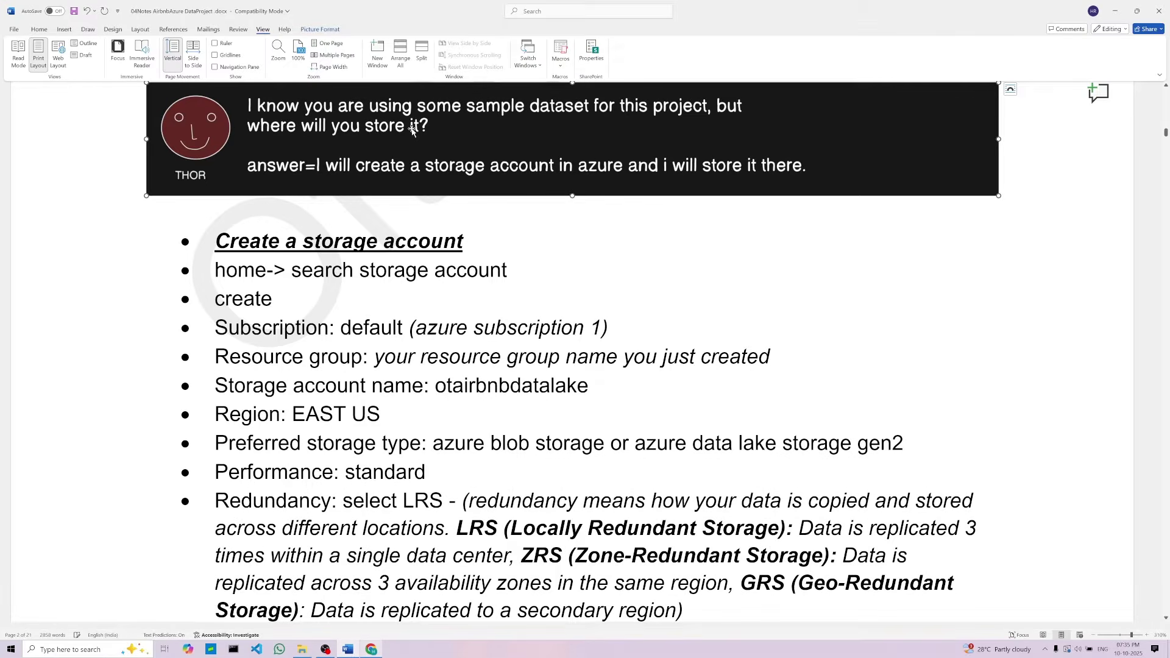
click(279, 439)
double_click(279, 440)
click(546, 443)
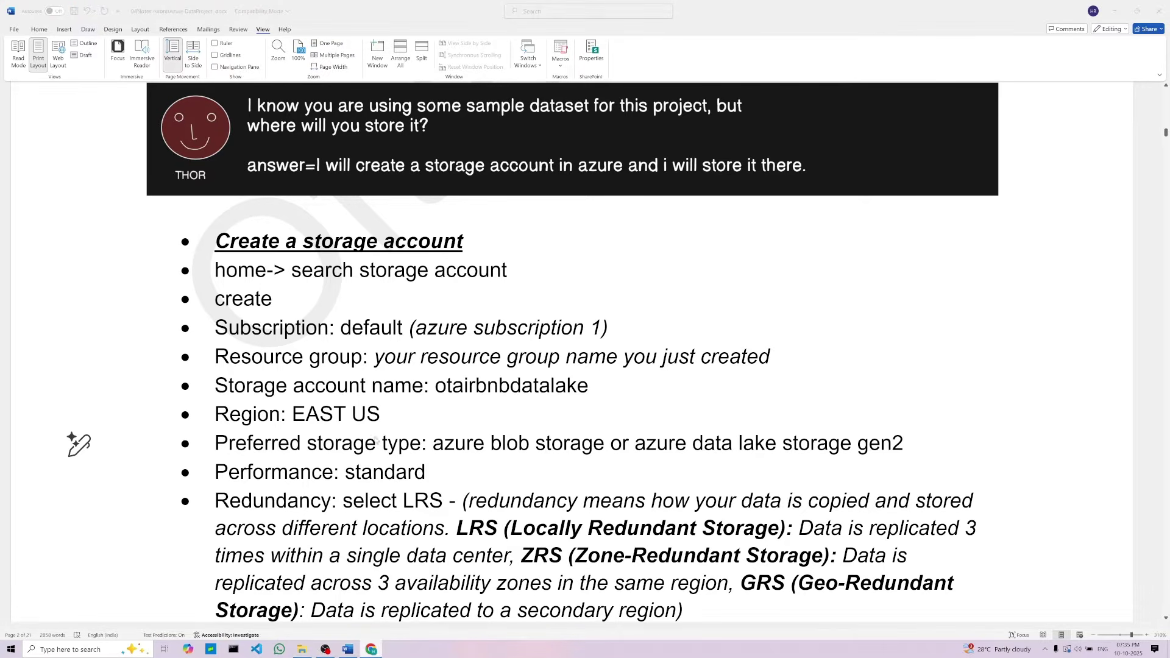
Switch to the Azure form and set the preferred storage type to Azure Blob Storage or Azure Data Lake Storage Gen 2
key(alt+Tab)
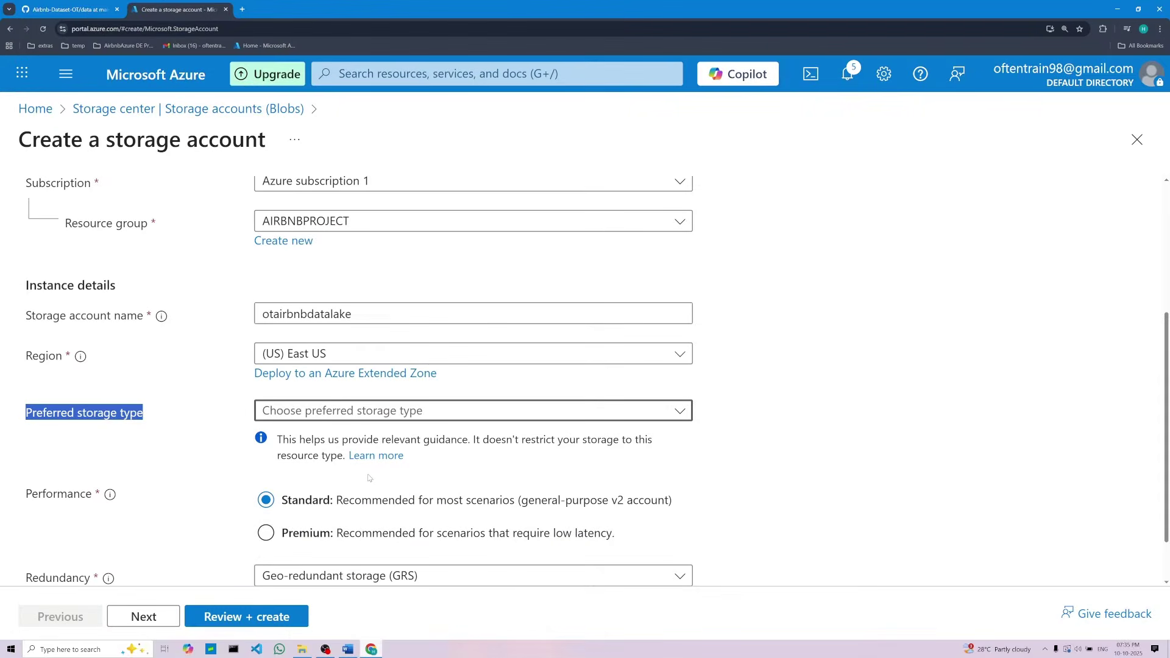
click(491, 415)
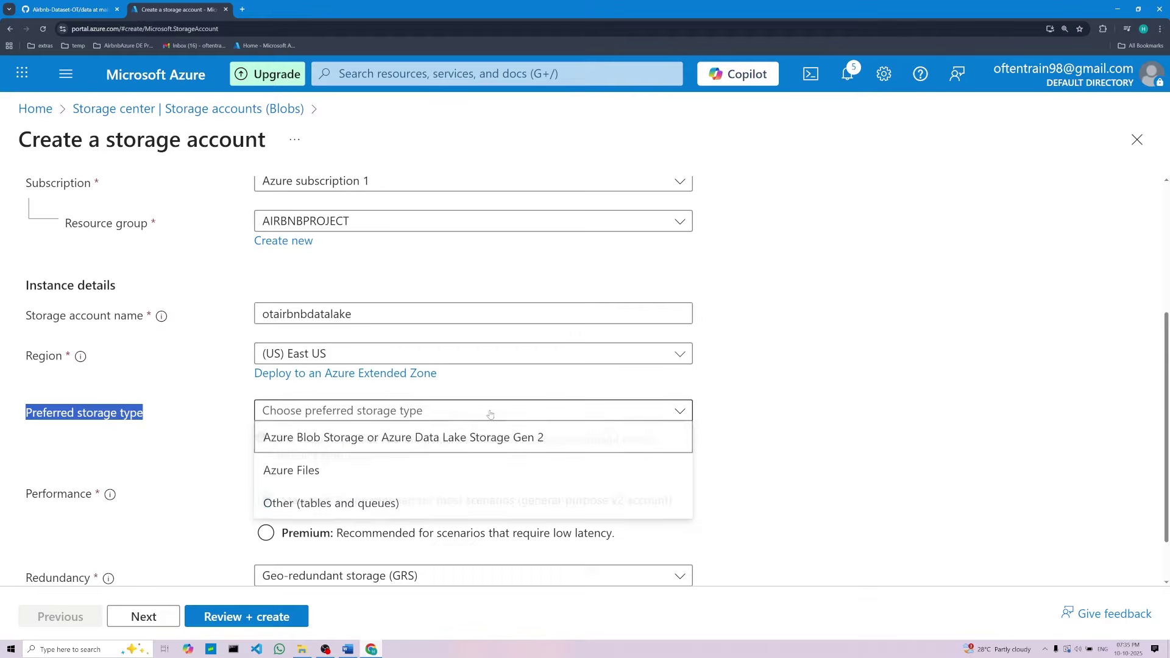
click(309, 442)
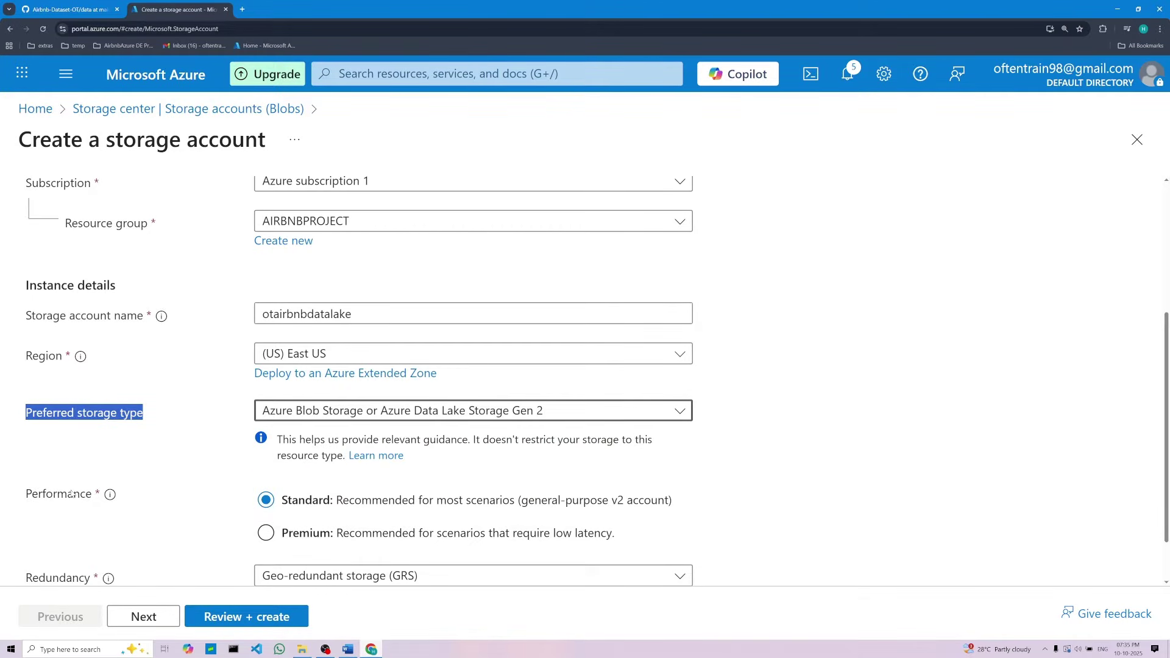
Check the redundancy instruction in the Word notes and set the account's redundancy to Locally-redundant storage (LRS) in the Azure form
scroll(156, 469, down, 1)
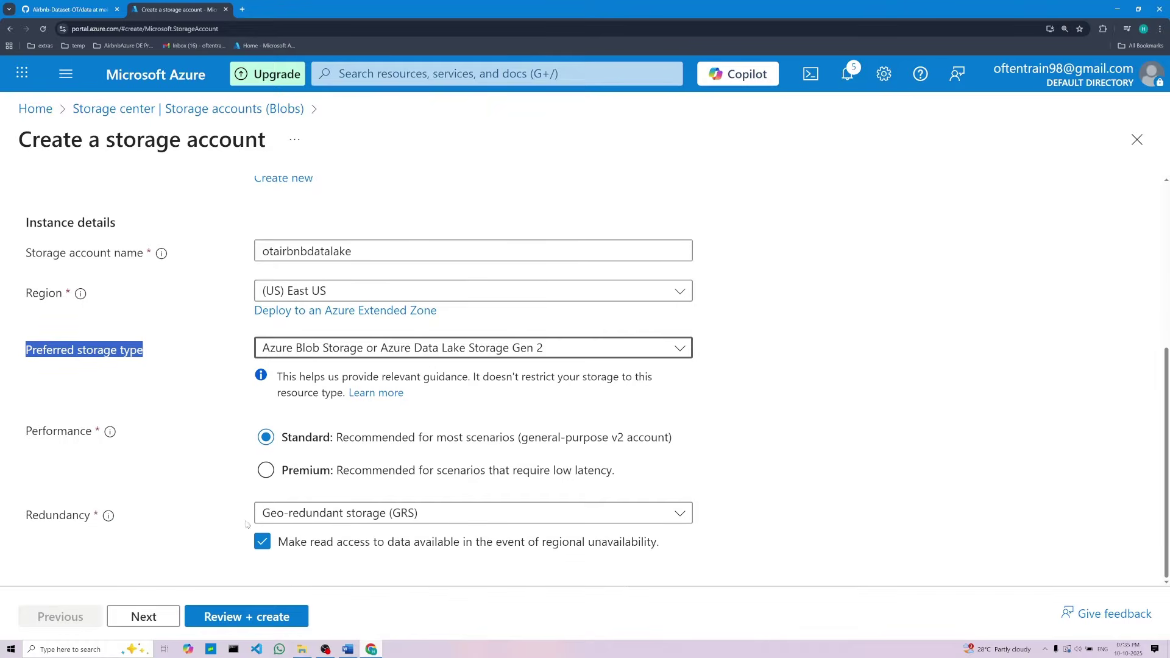
click(348, 650)
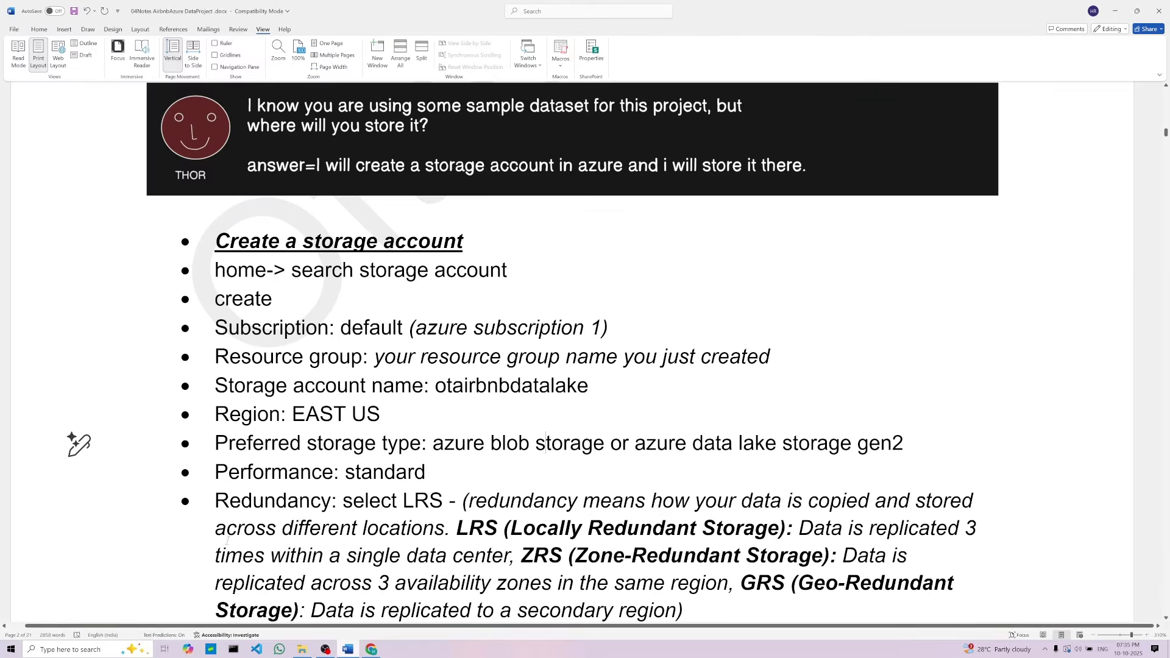
double_click(423, 502)
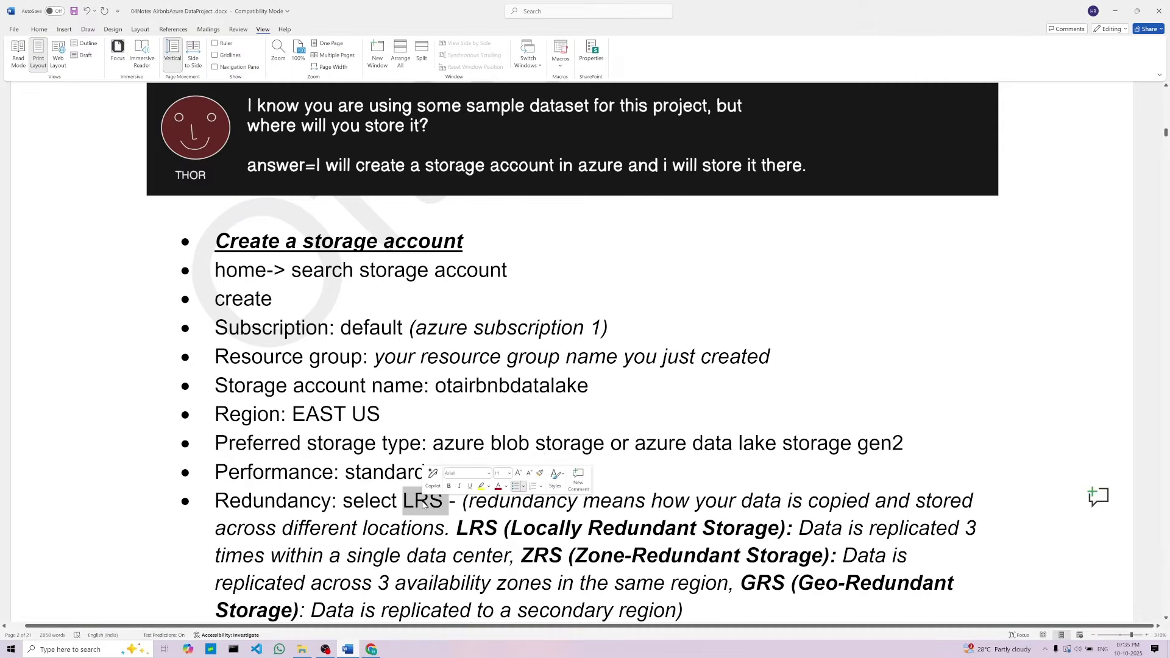
click(469, 517)
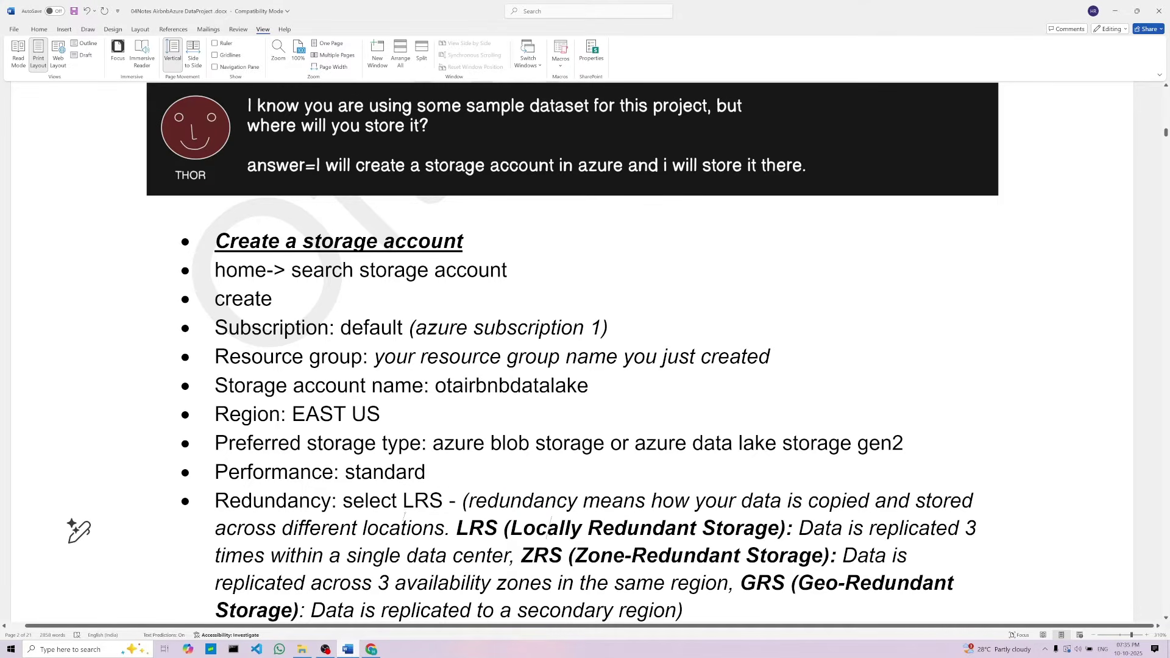
key(alt+Tab)
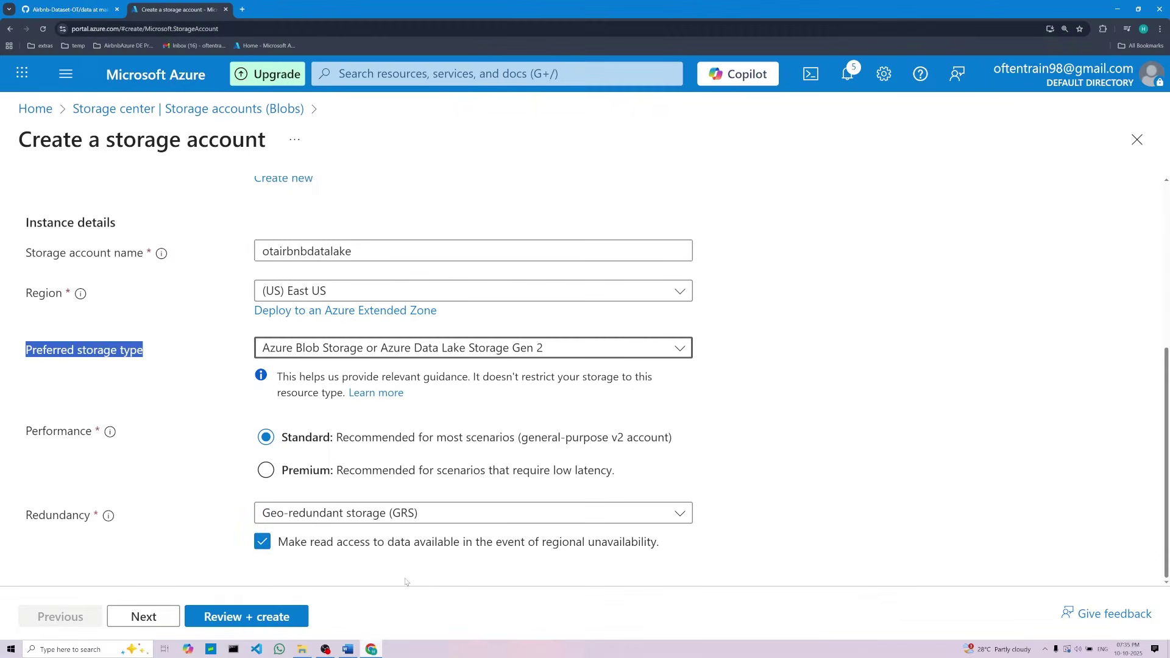
click(669, 519)
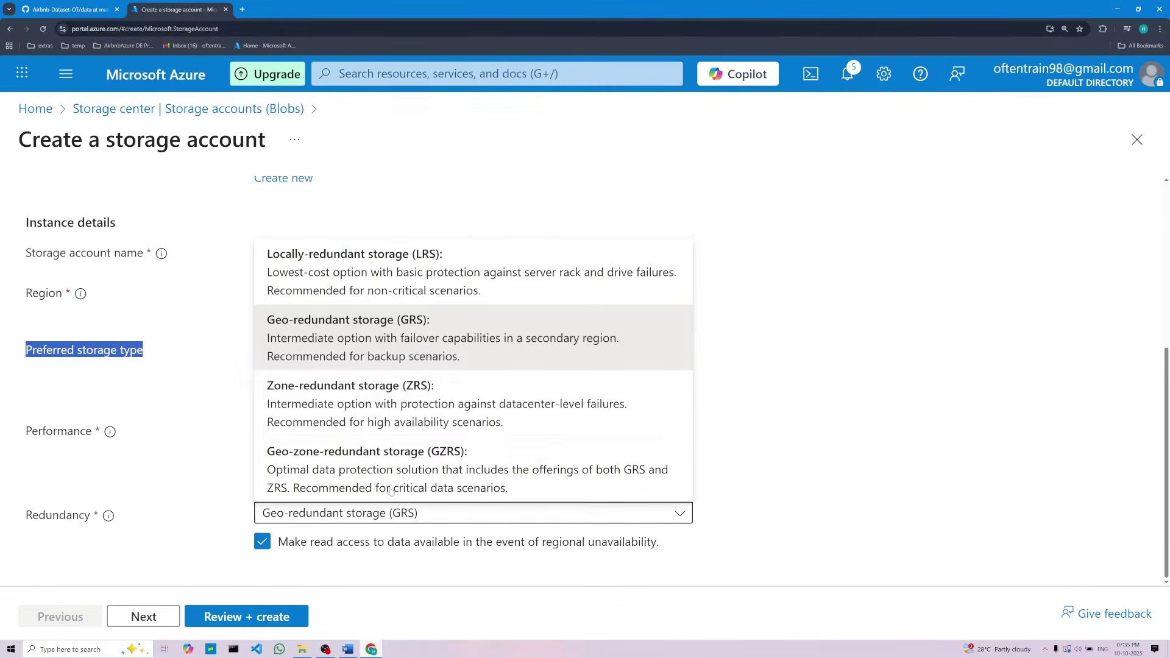
click(343, 270)
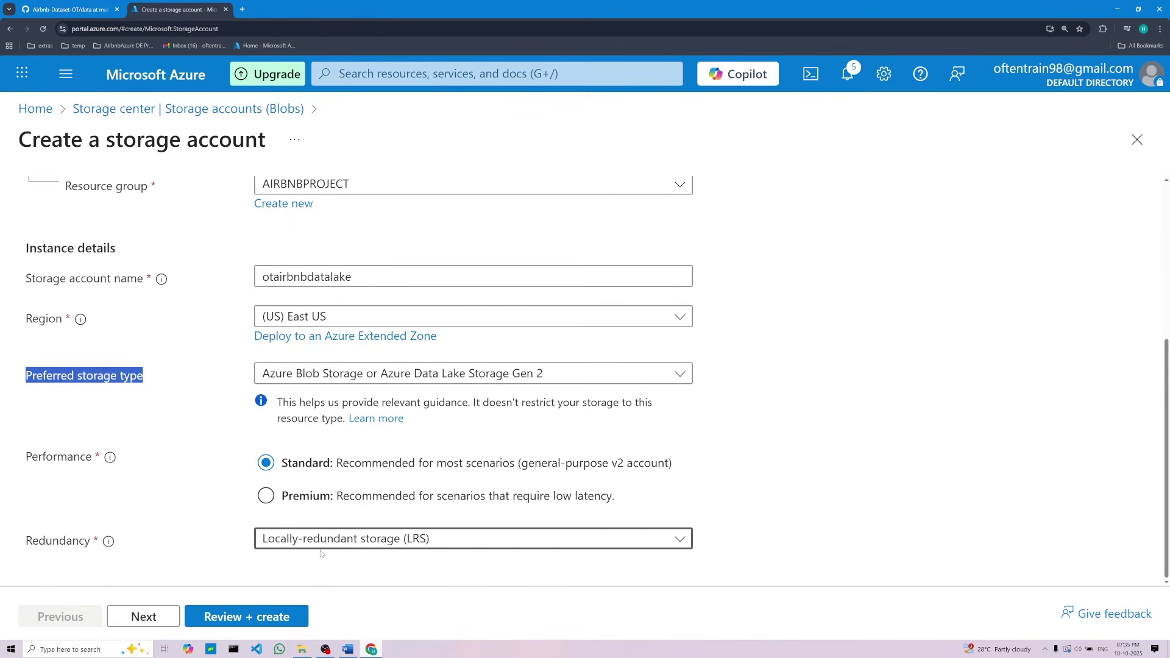
Check the instructions after redundancy in the Word notes and advance the Azure form to the Advanced settings
click(349, 649)
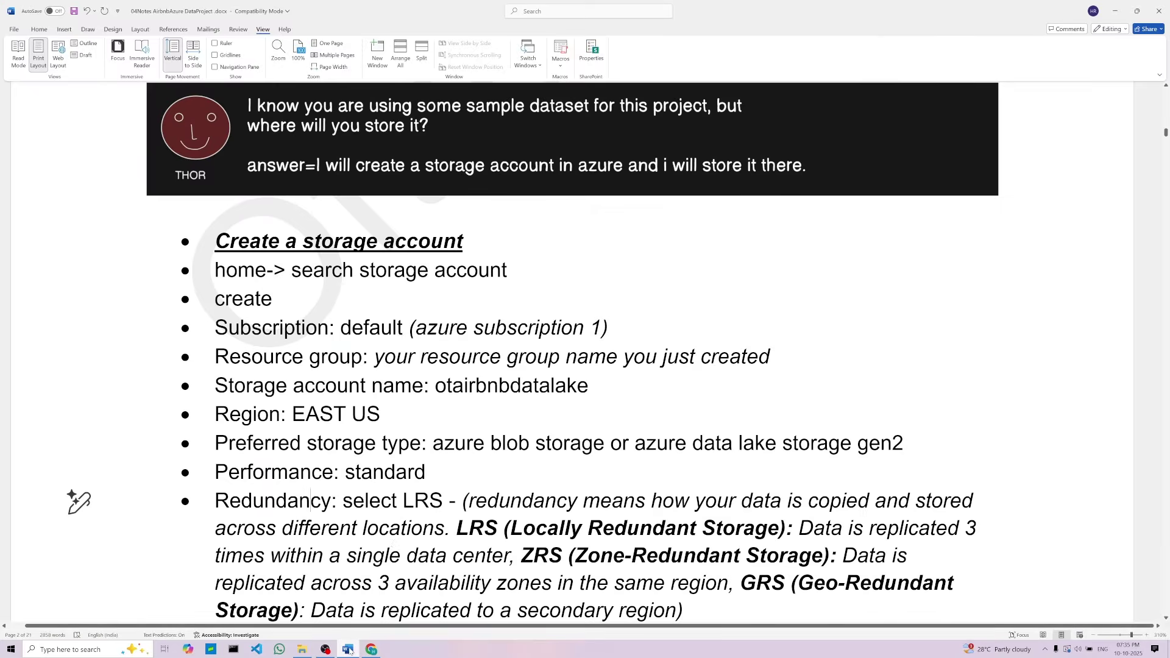
scroll(340, 500, down, 4)
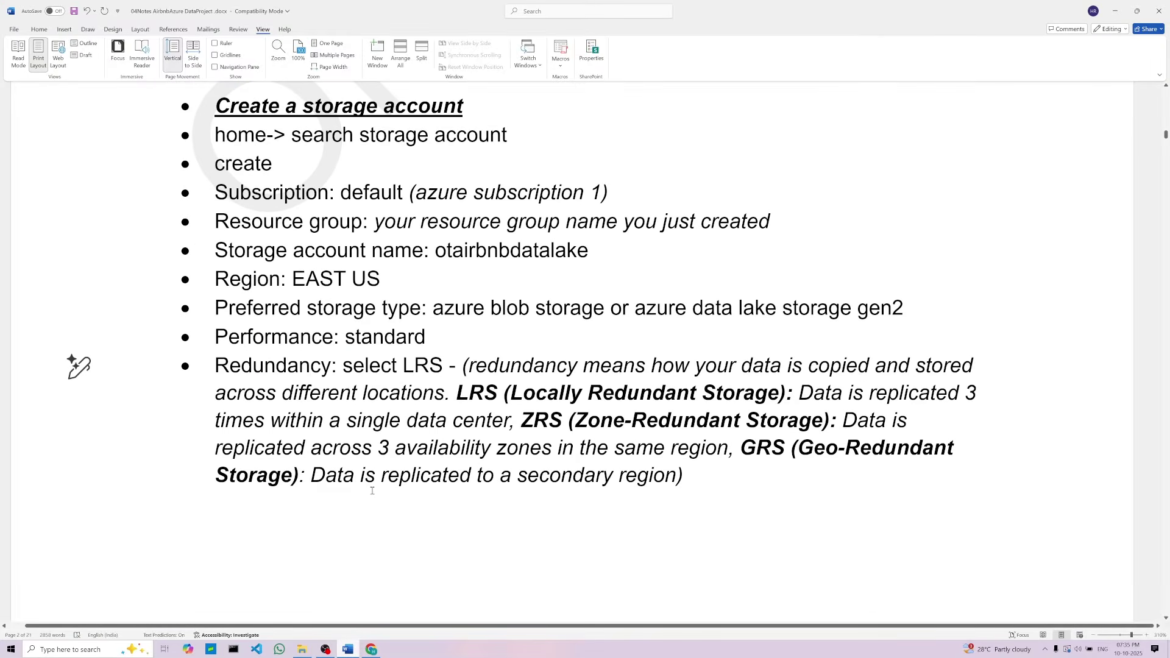
scroll(372, 490, down, 10)
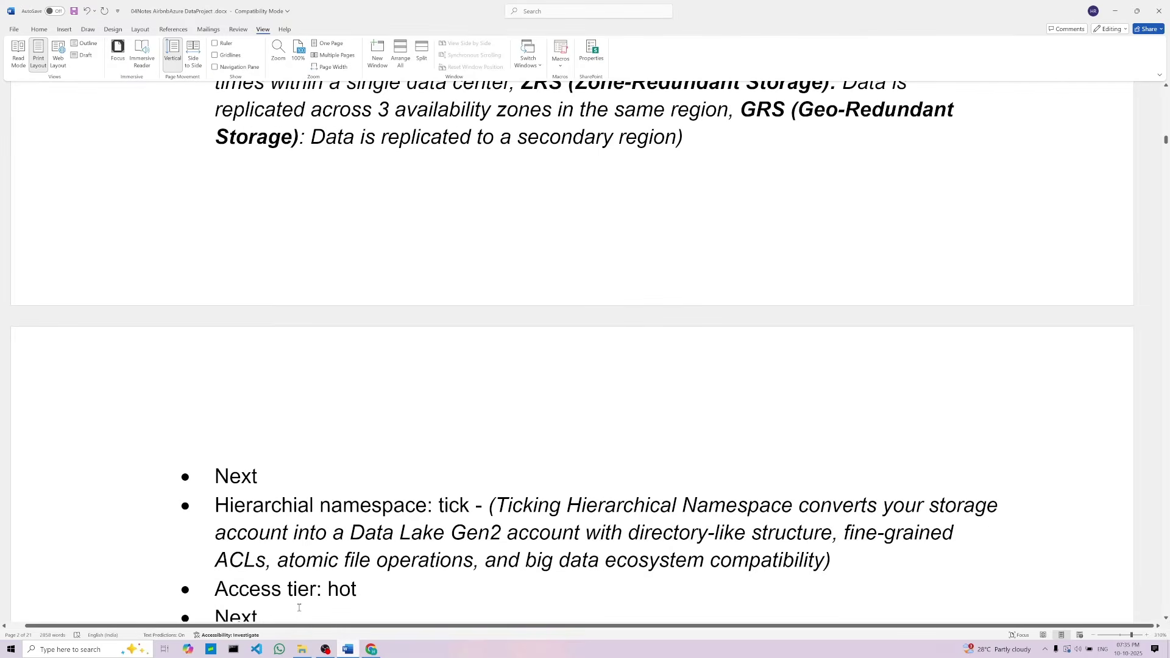
click(371, 650)
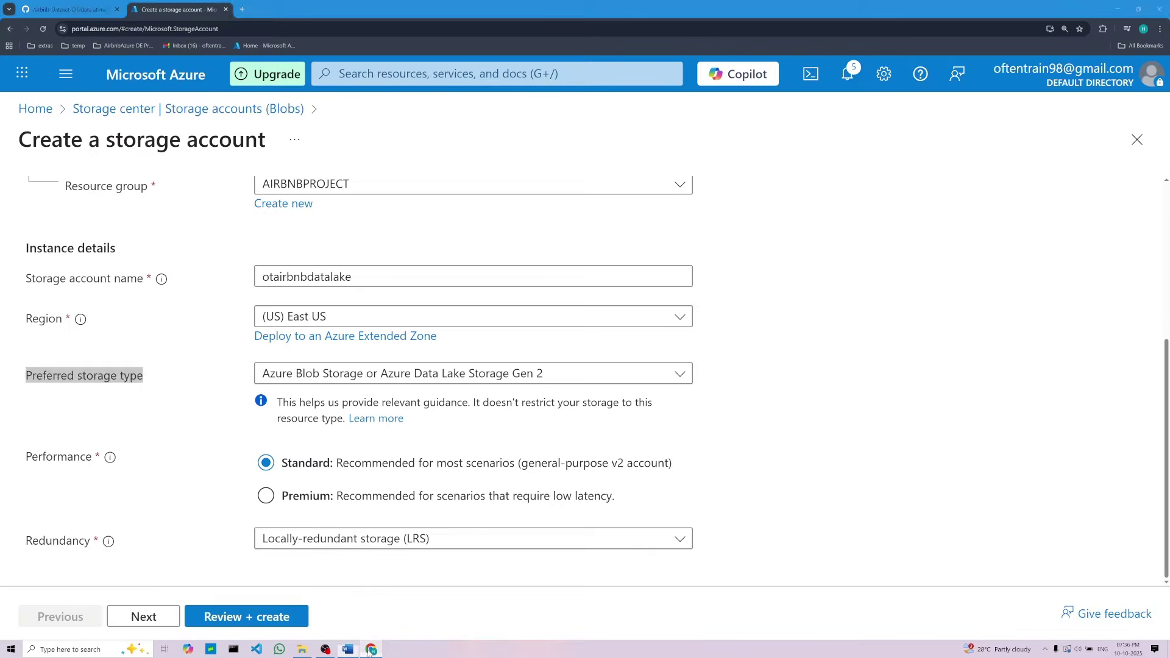
click(154, 616)
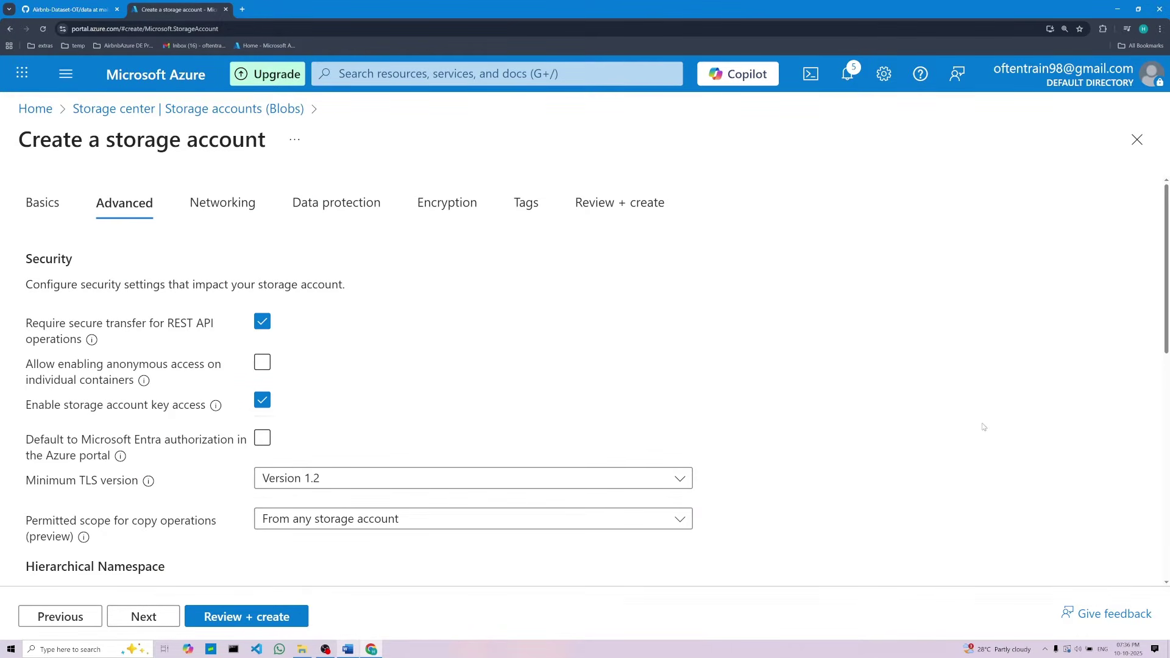
Locate the hierarchical namespace setting in Azure and examine the hierarchical namespace and access tier instructions in the Word notes
scroll(989, 437, down, 2)
scroll(989, 437, down, 1)
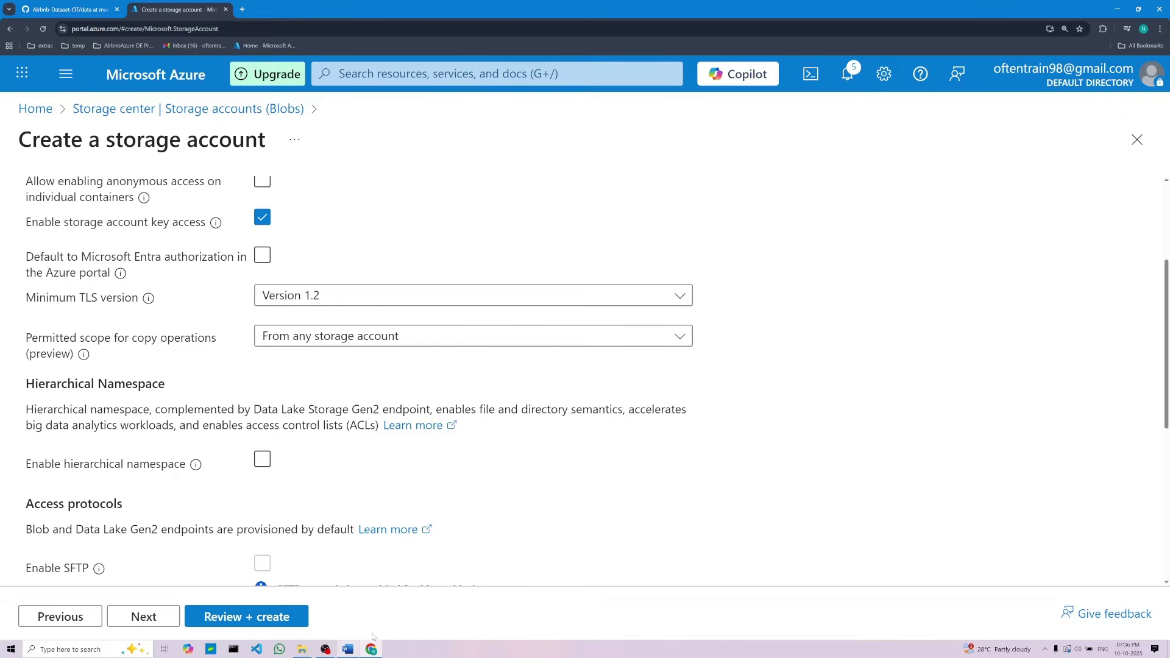
click(349, 650)
scroll(254, 373, down, 3)
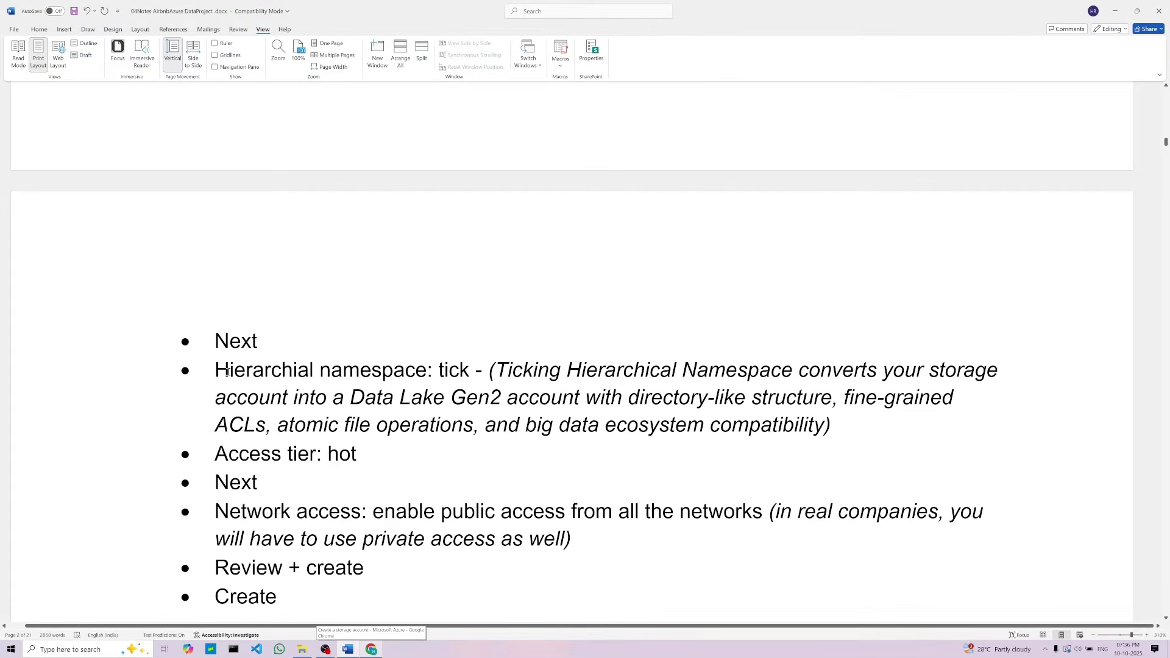
drag(217, 370, 476, 371)
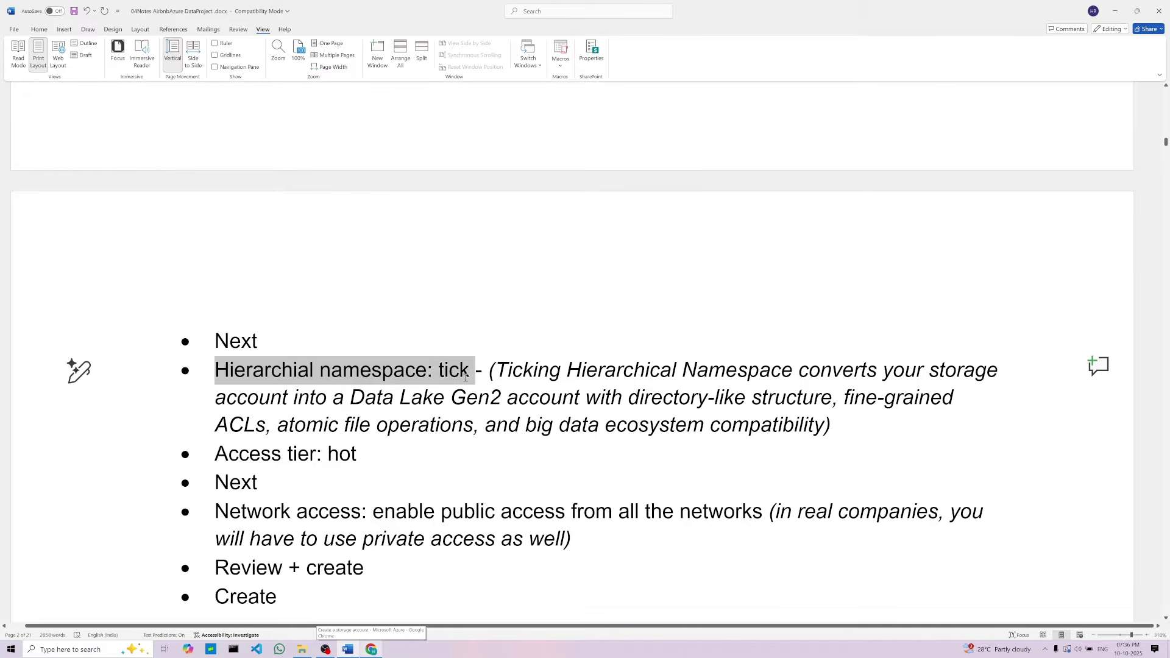
click(394, 457)
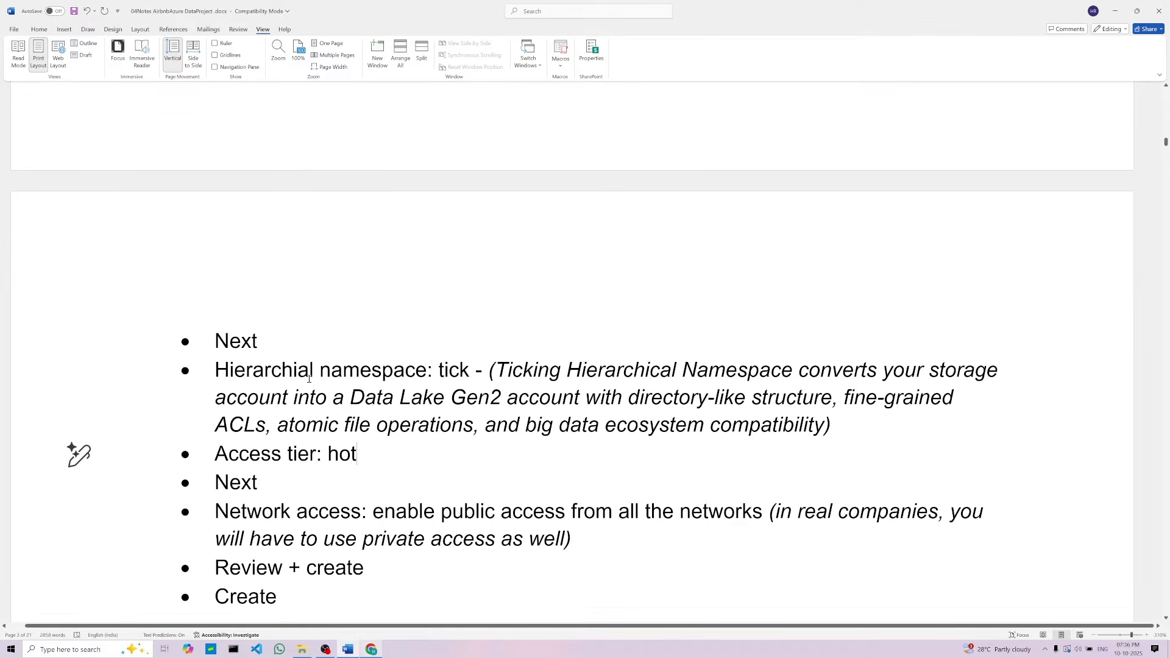
drag(216, 370, 475, 371)
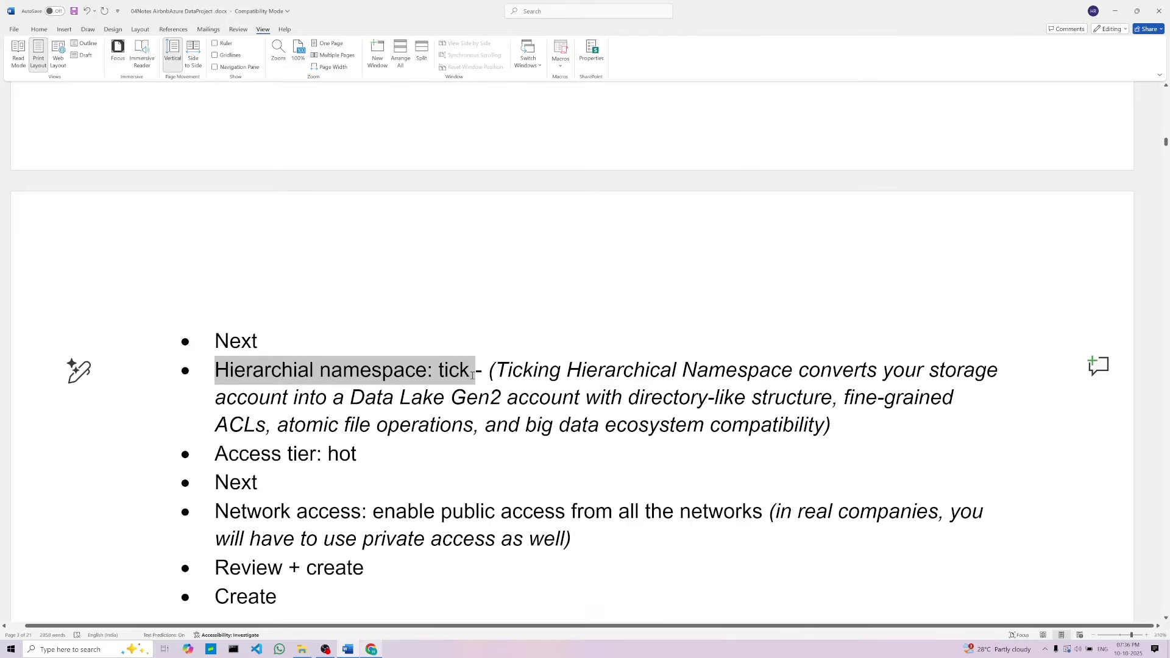
click(396, 456)
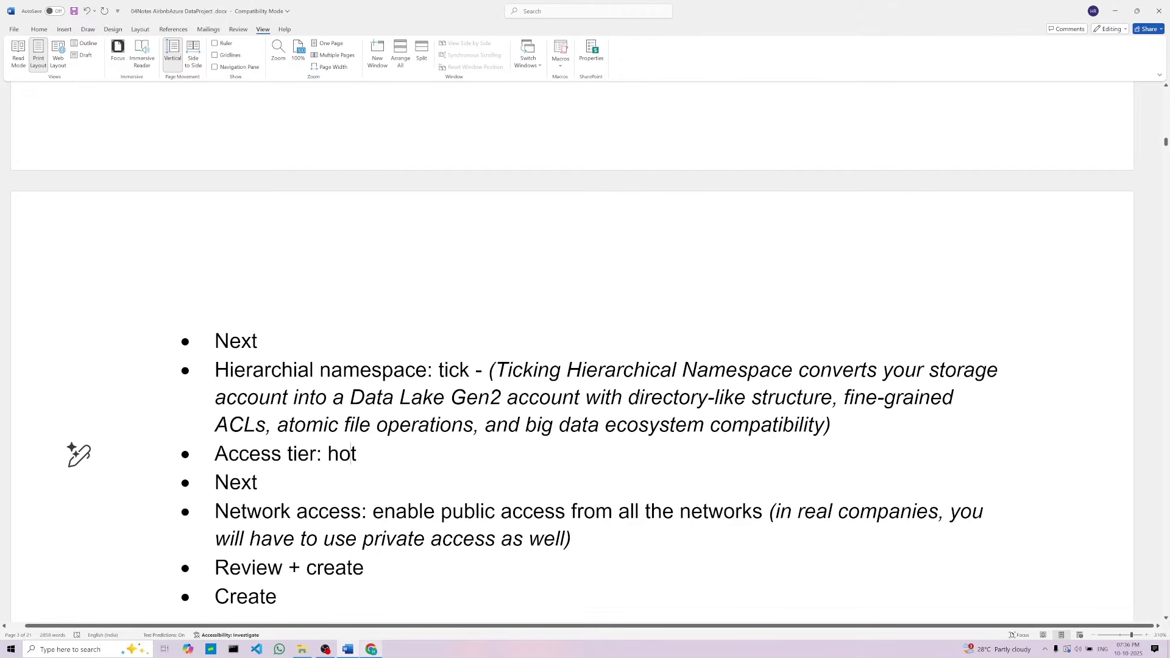
drag(628, 398, 843, 398)
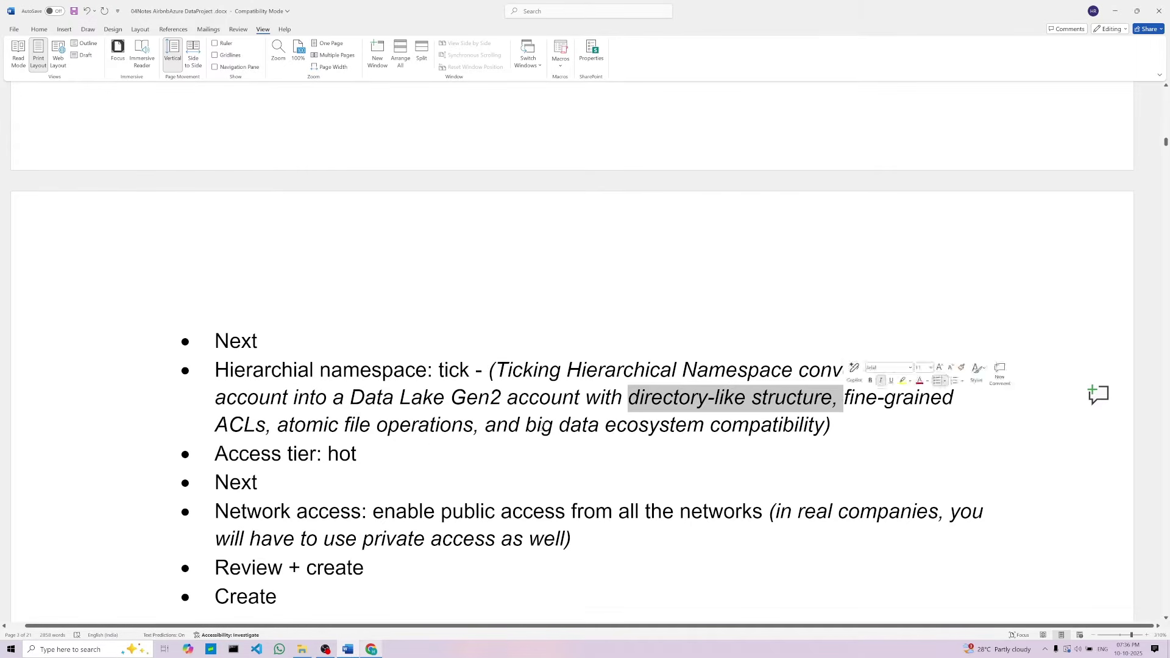
click(359, 454)
drag(470, 370, 215, 369)
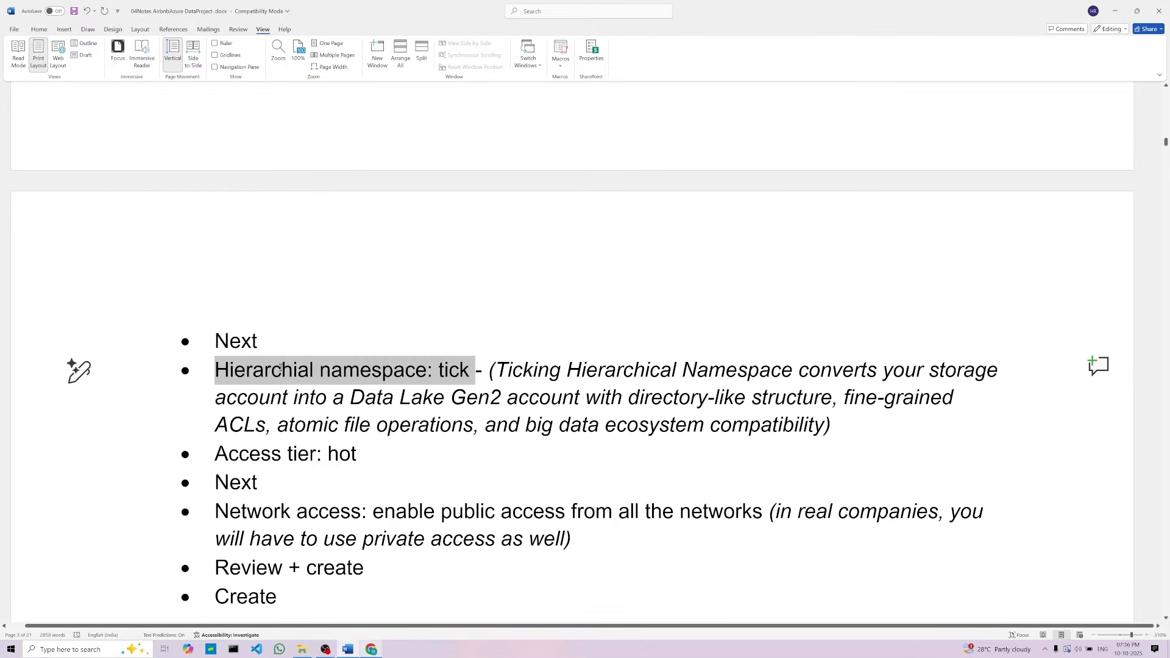
click(302, 486)
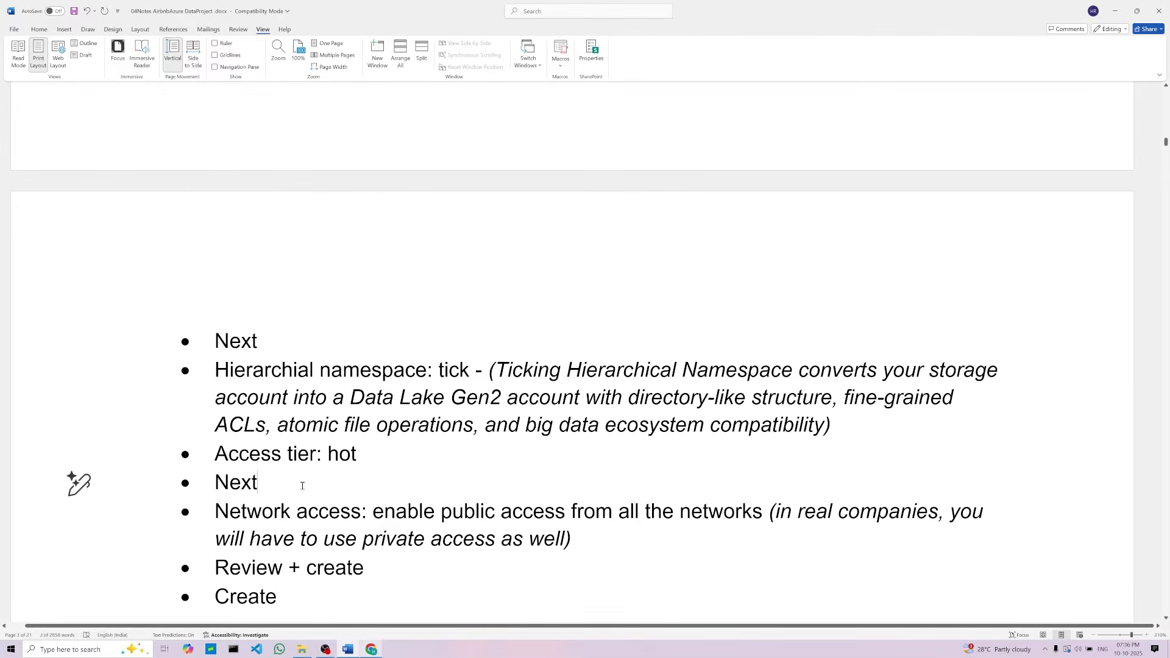
double_click(342, 454)
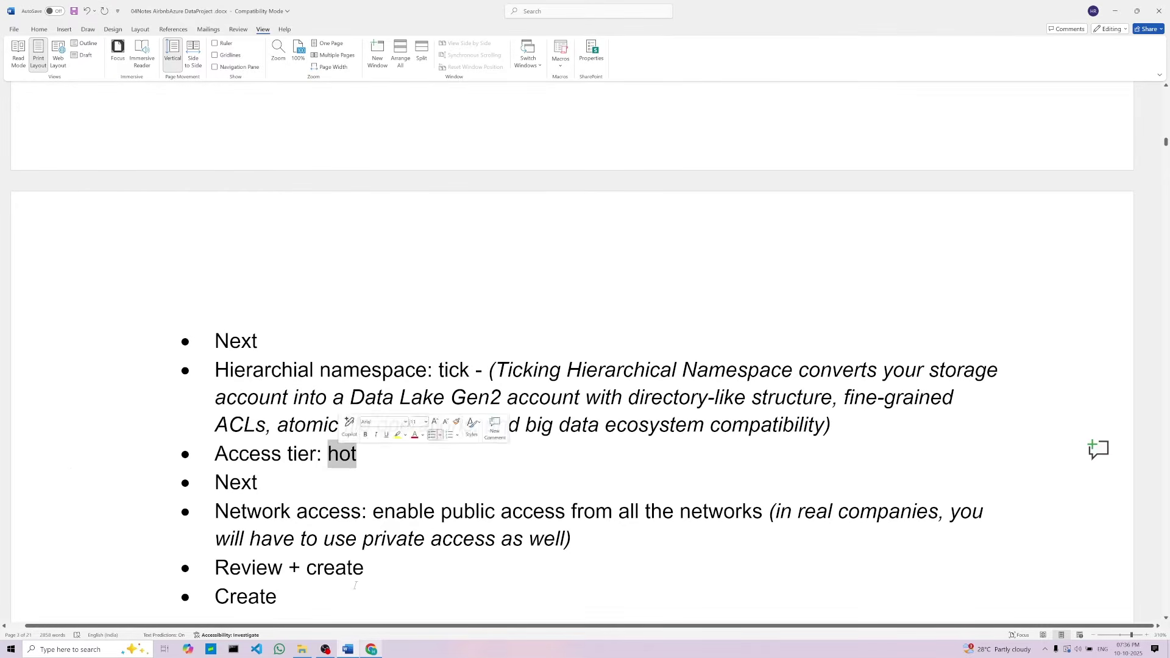
Check the Review + create and Create instructions in the Word notes against the Azure storage account form
click(371, 649)
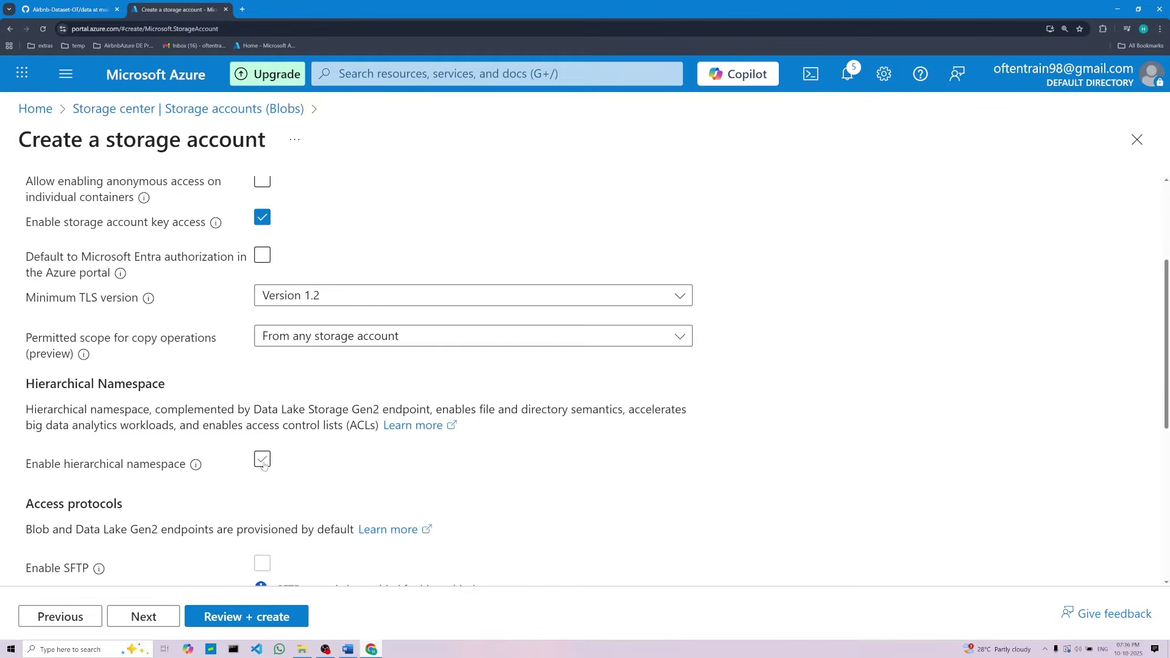
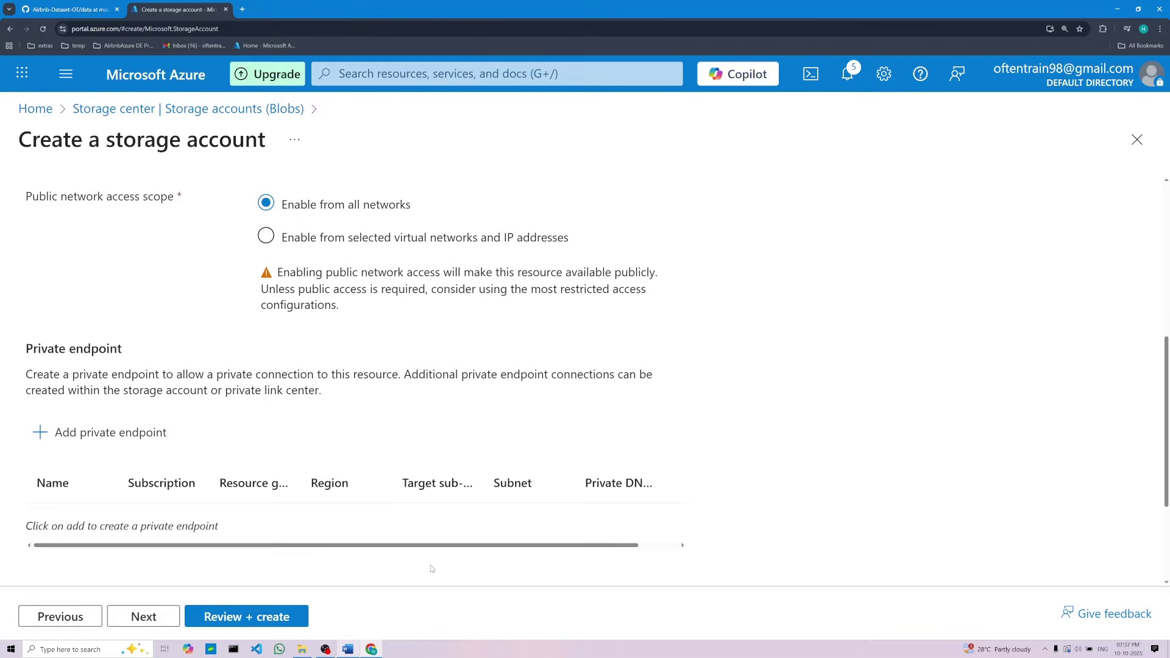
click(348, 649)
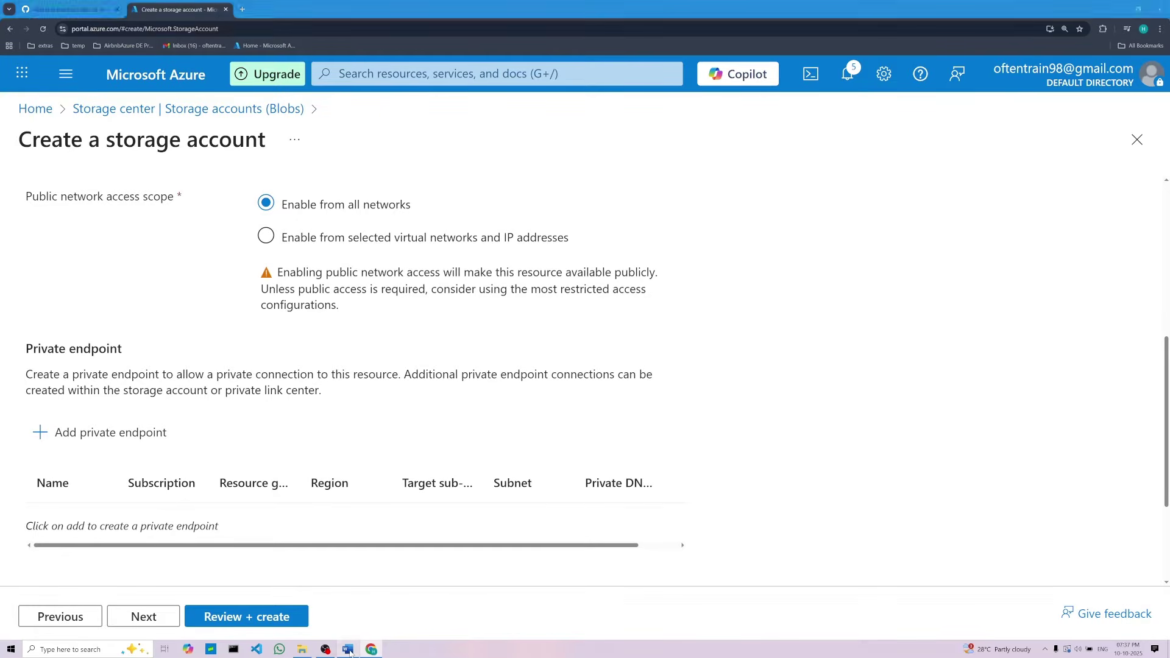
click(326, 503)
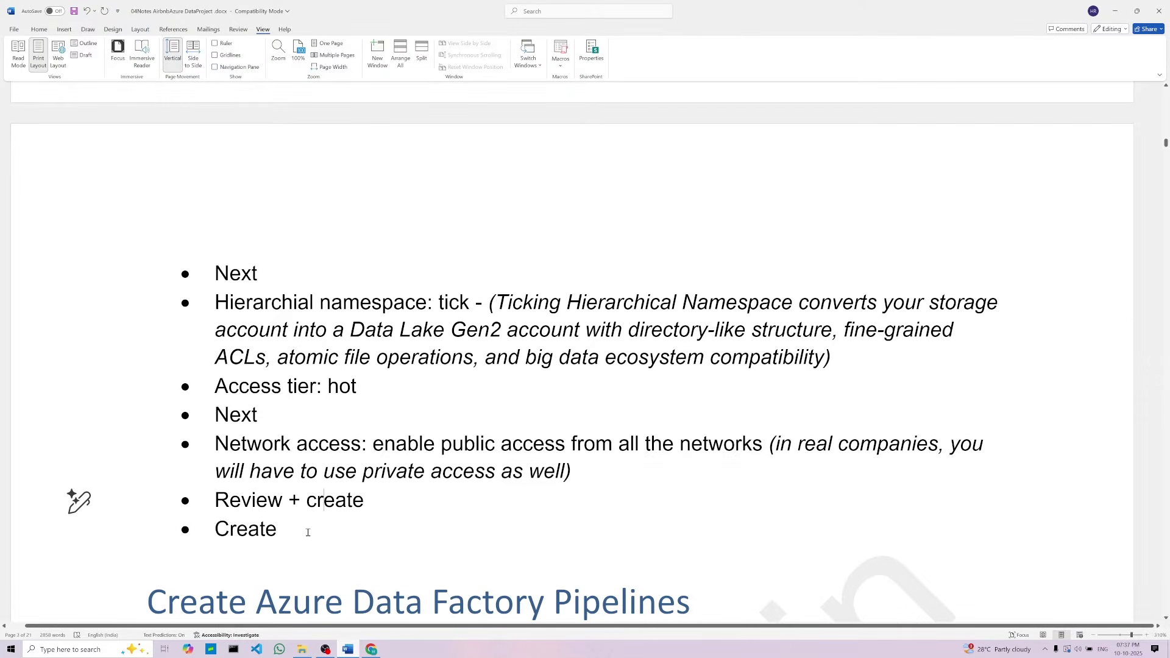
click(310, 529)
click(371, 649)
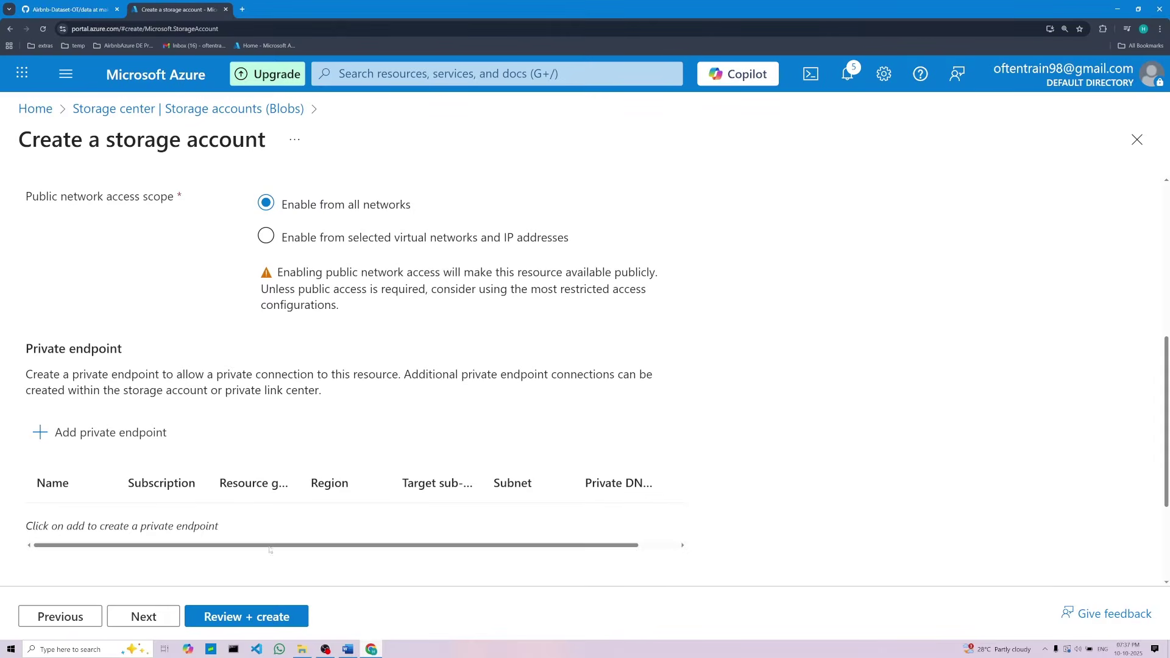
Validate and review the storage account configuration in Azure, and create the storage account
click(257, 618)
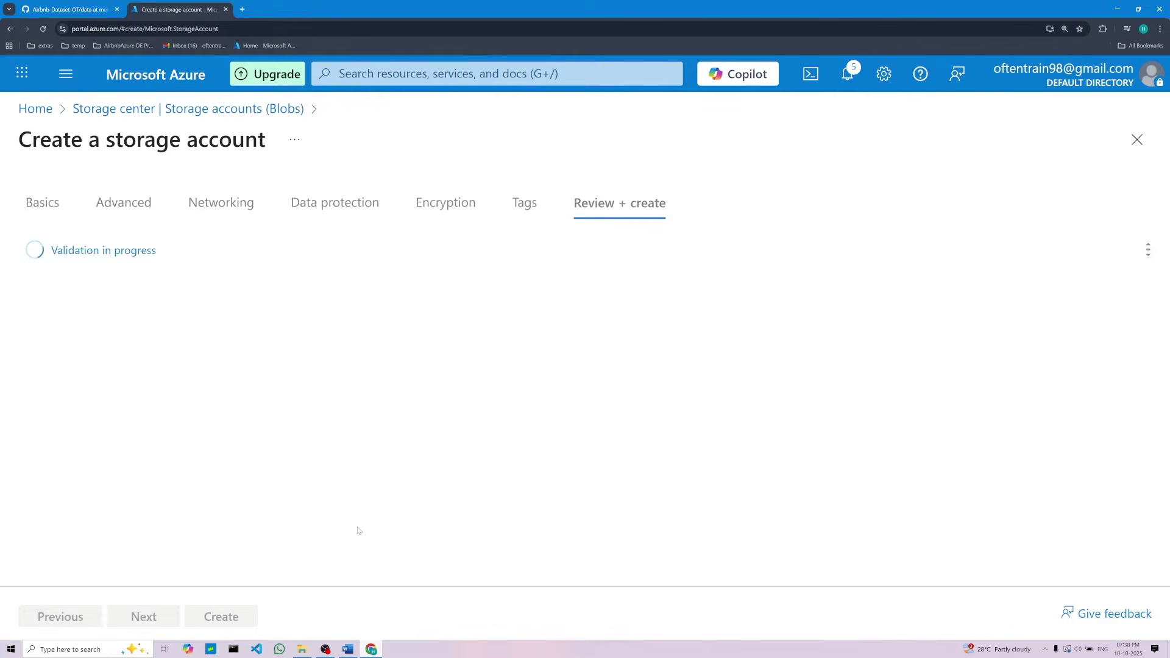
scroll(546, 499, down, 10)
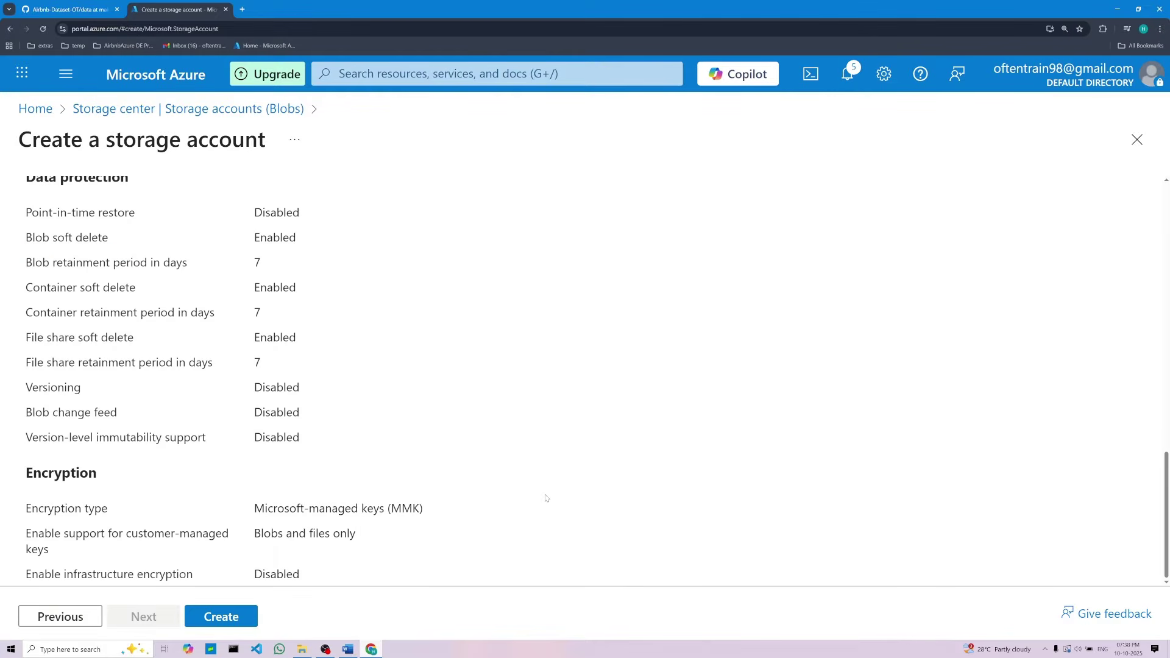
click(240, 618)
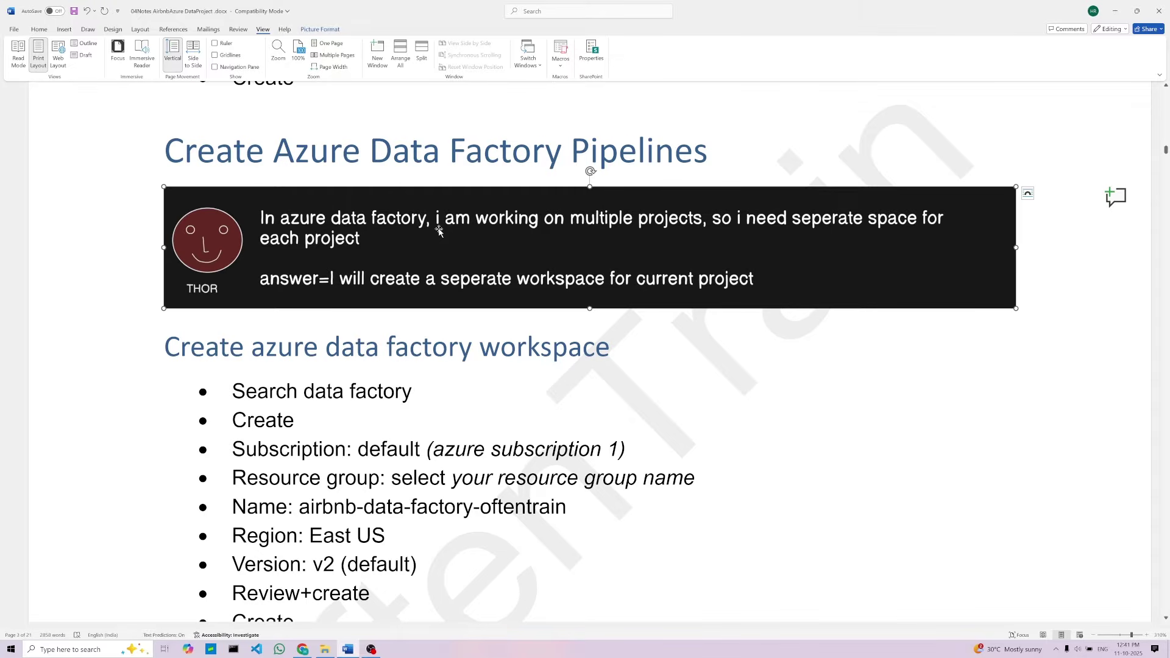
Enclose the search term data factory in single quotation marks in the workspace instructions of the Word notes
click(304, 392)
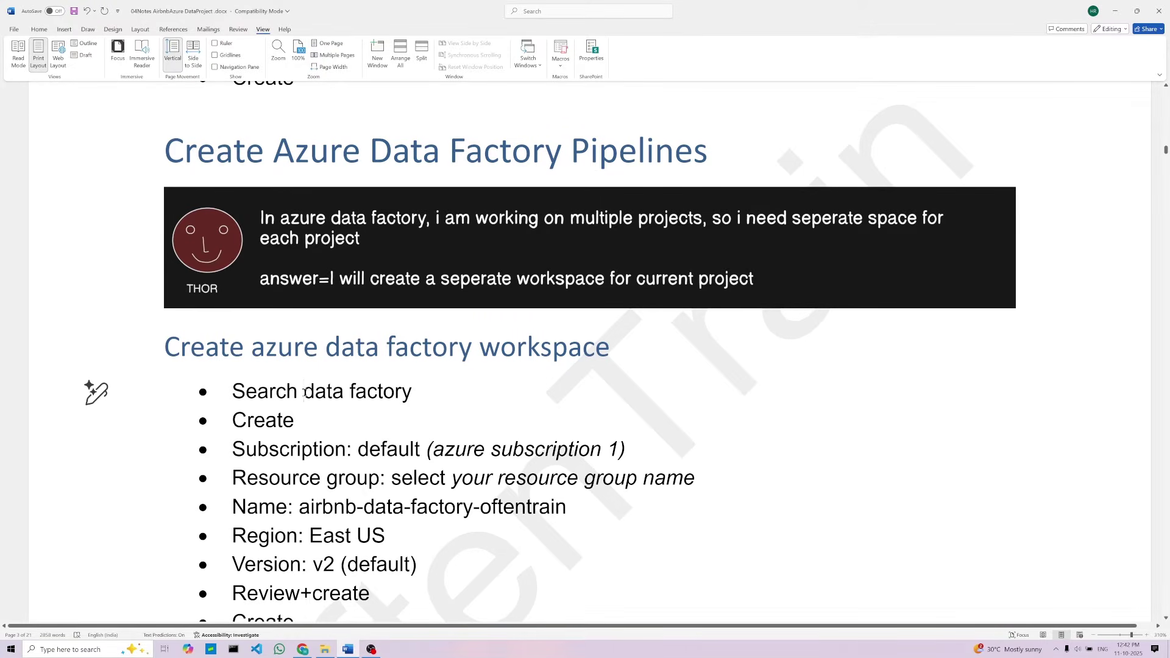
text(')
click(430, 386)
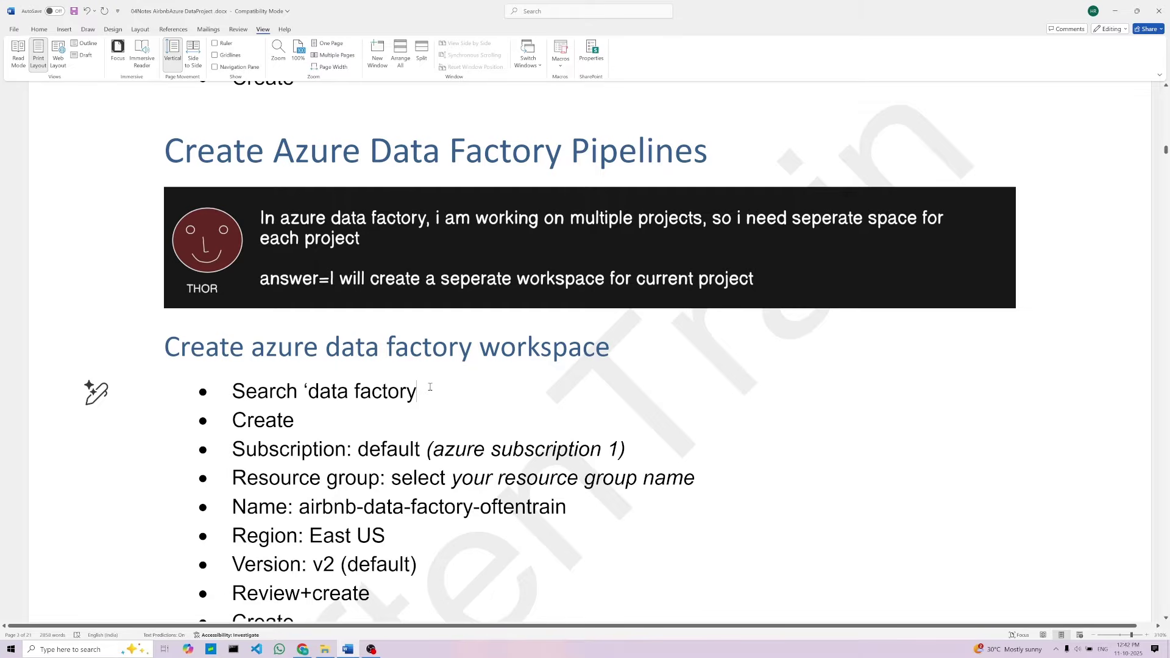
text(')
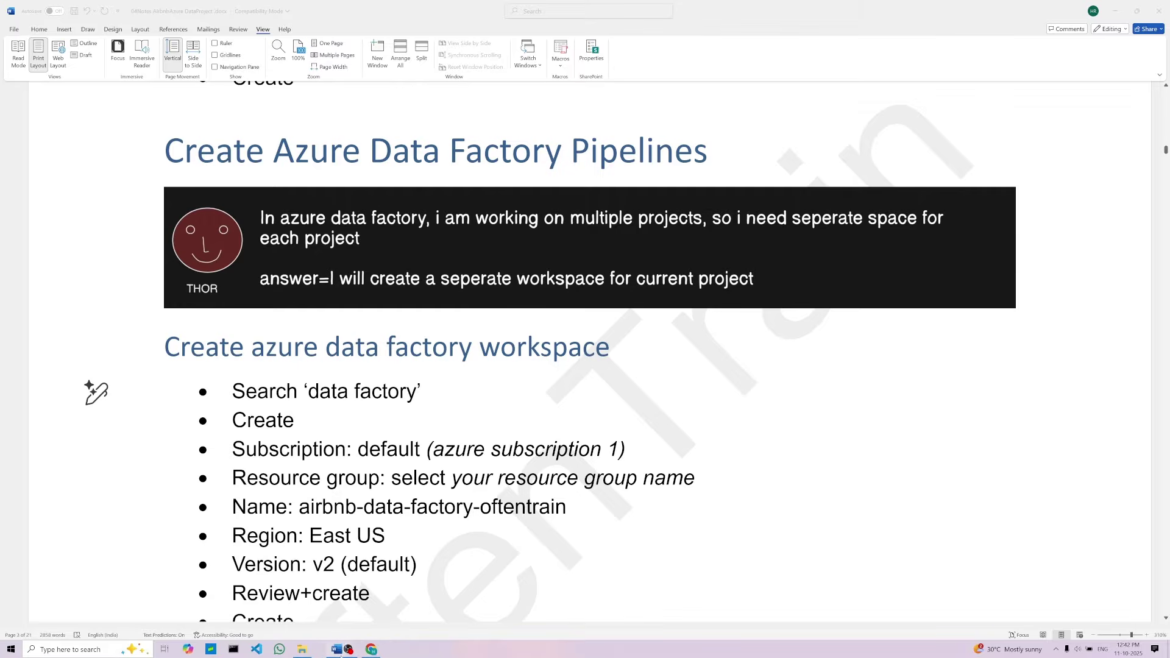
Switch to the Azure portal, search for "data" and open the Data factories service
click(371, 648)
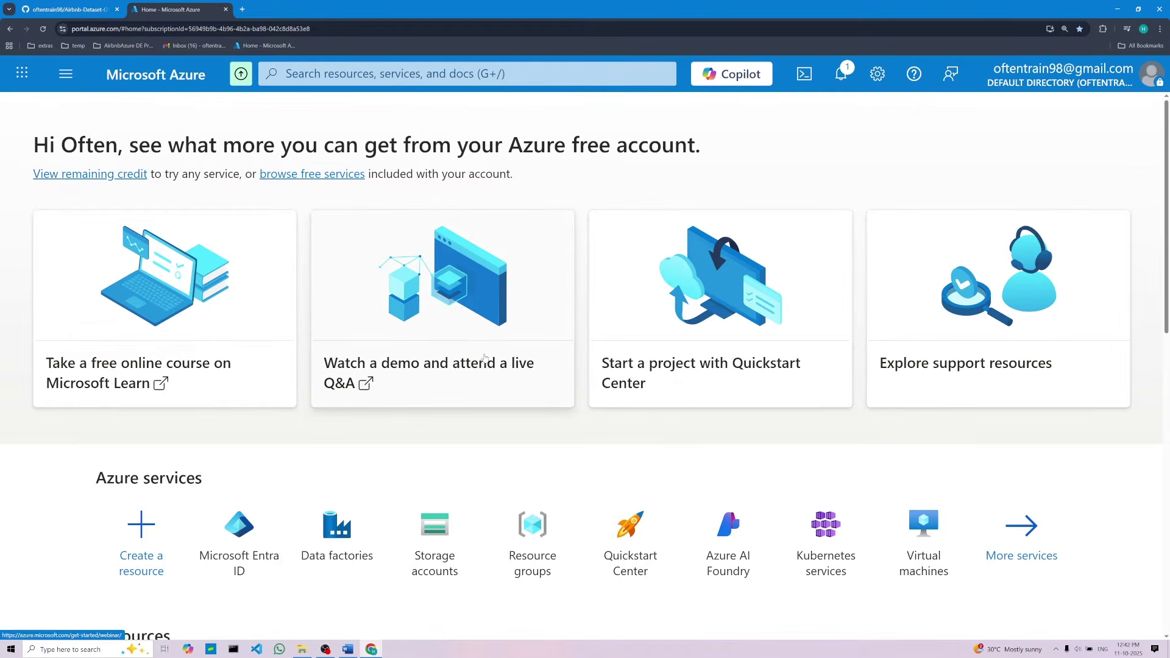
click(368, 72)
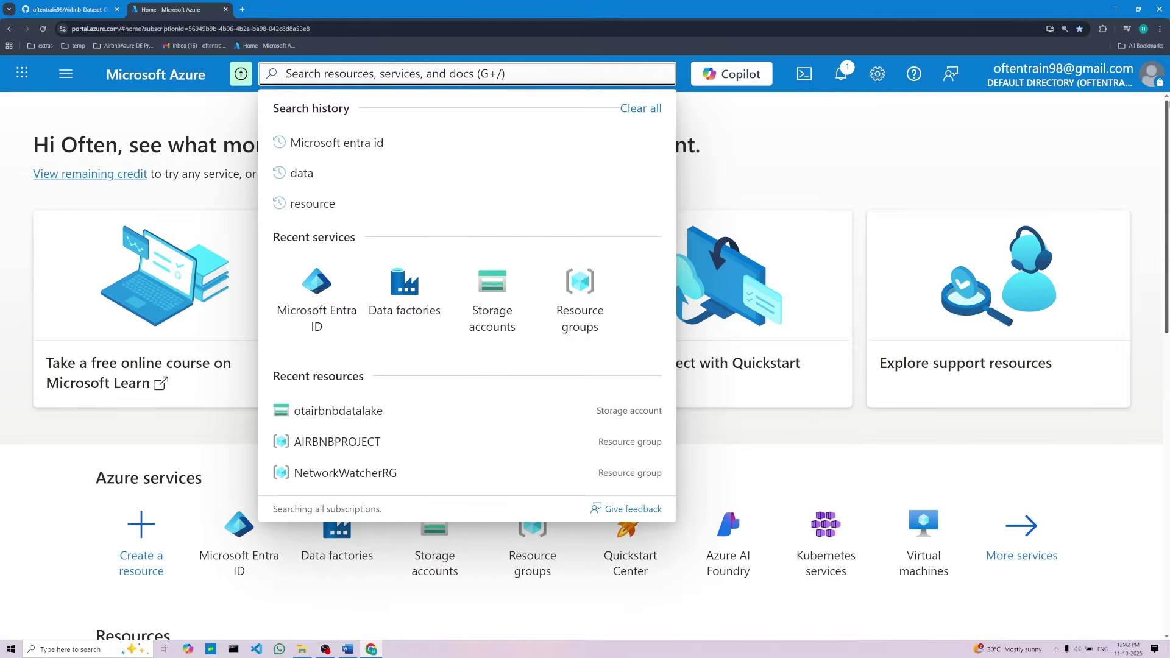
text(data)
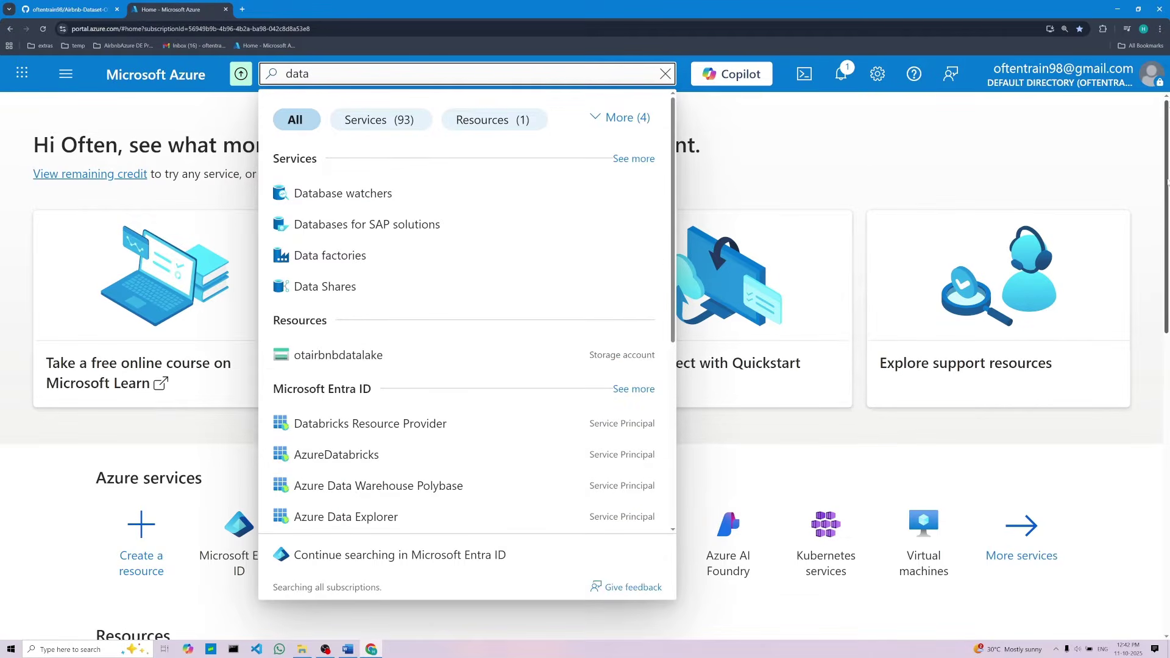
click(326, 260)
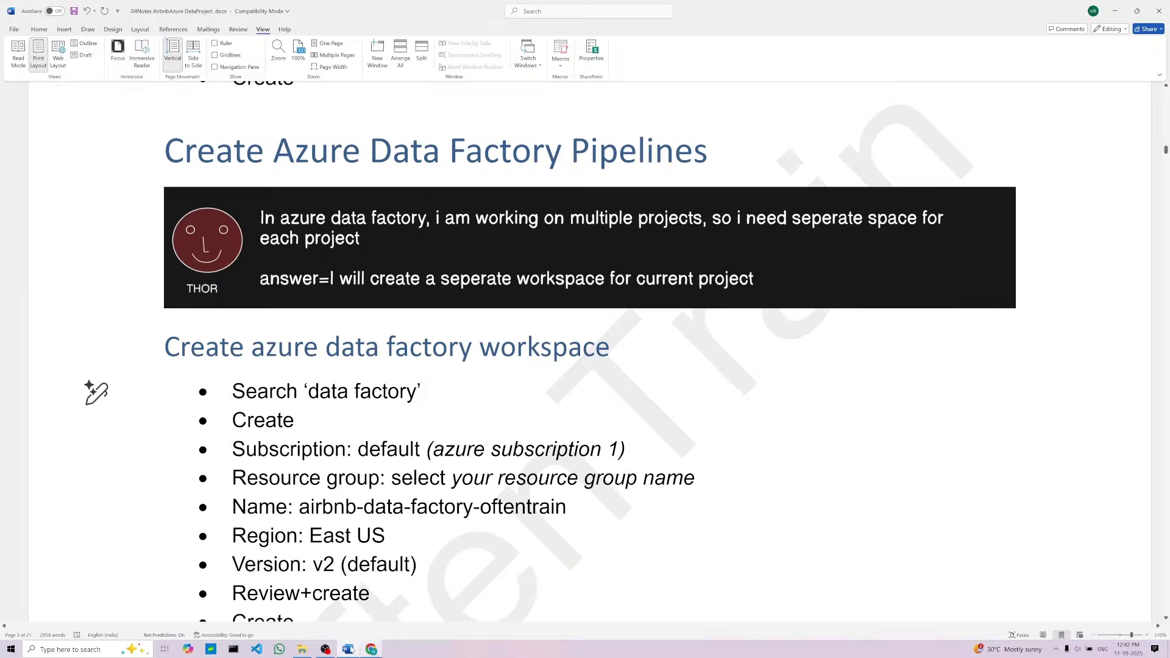
Check the Create, subscription and resource group instructions for the data factory in the Word notes and return to Azure
click(348, 649)
double_click(261, 425)
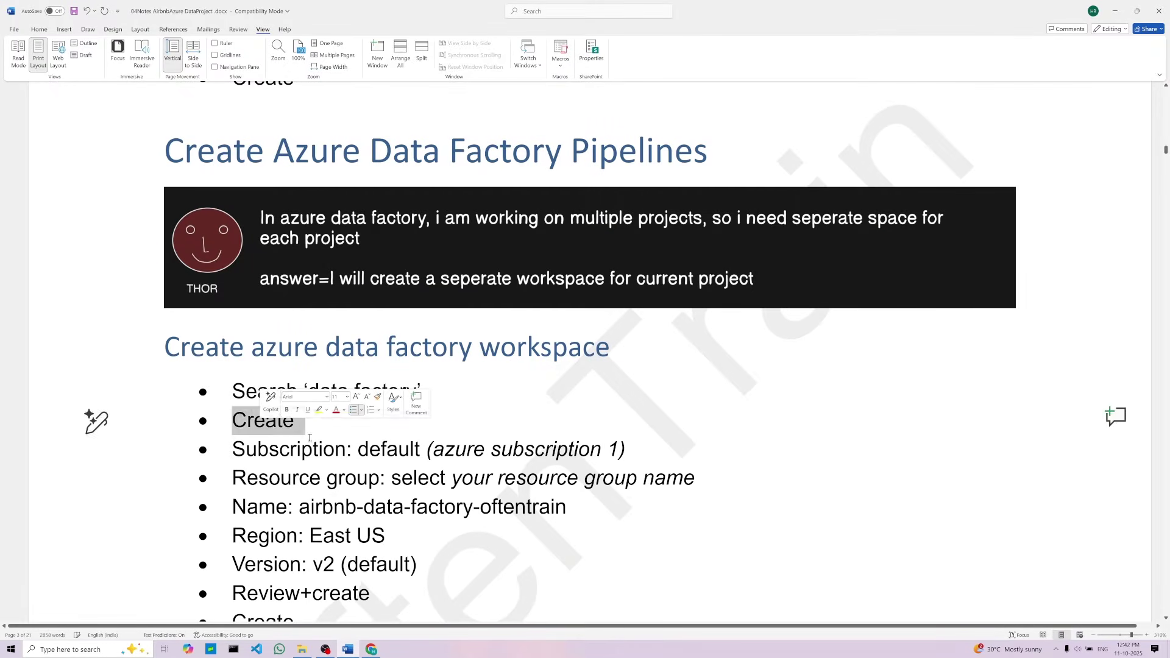
click(289, 449)
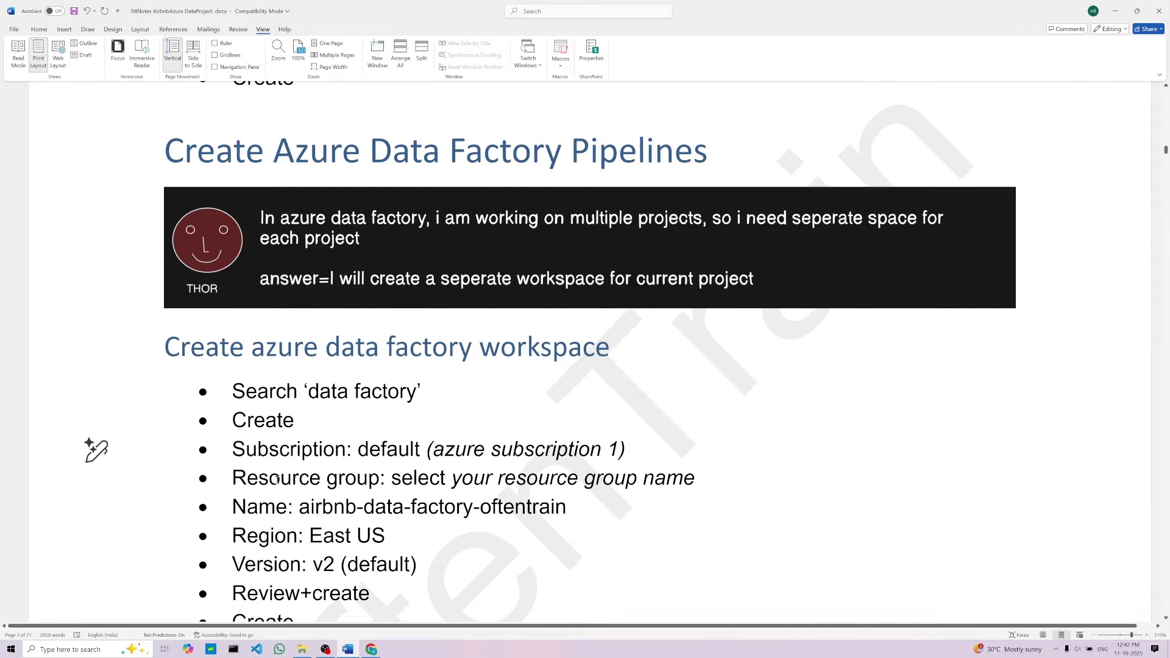
drag(243, 479, 369, 480)
click(613, 508)
click(371, 649)
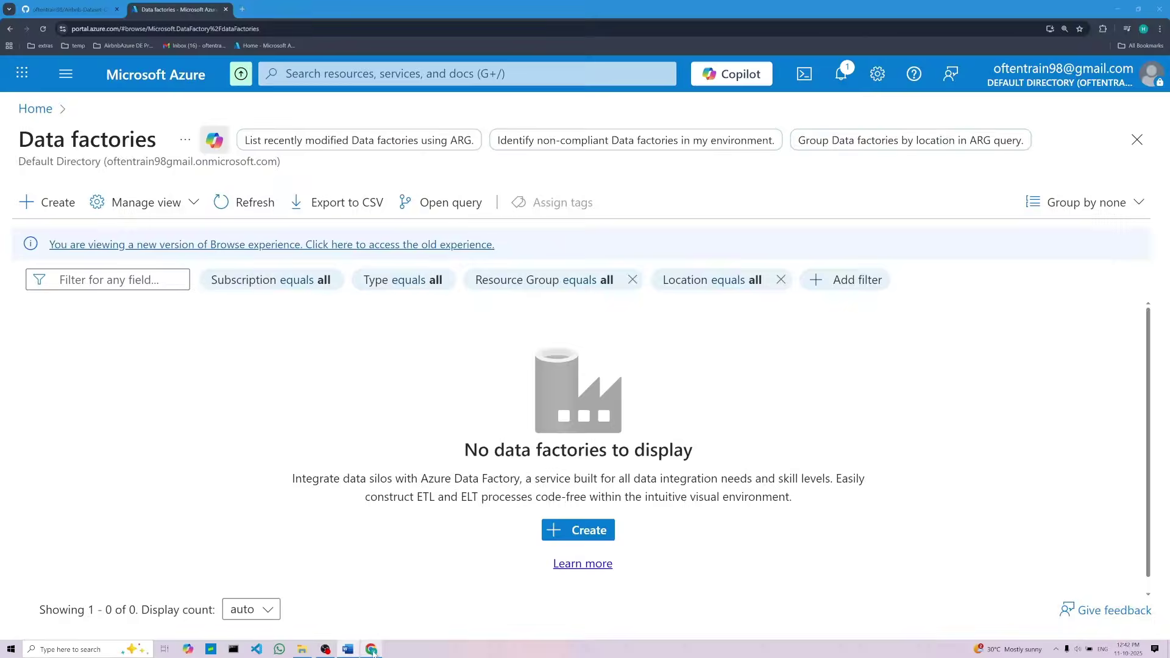
Start creating a data factory and set its resource group to AIRBNBPROJECT
click(586, 530)
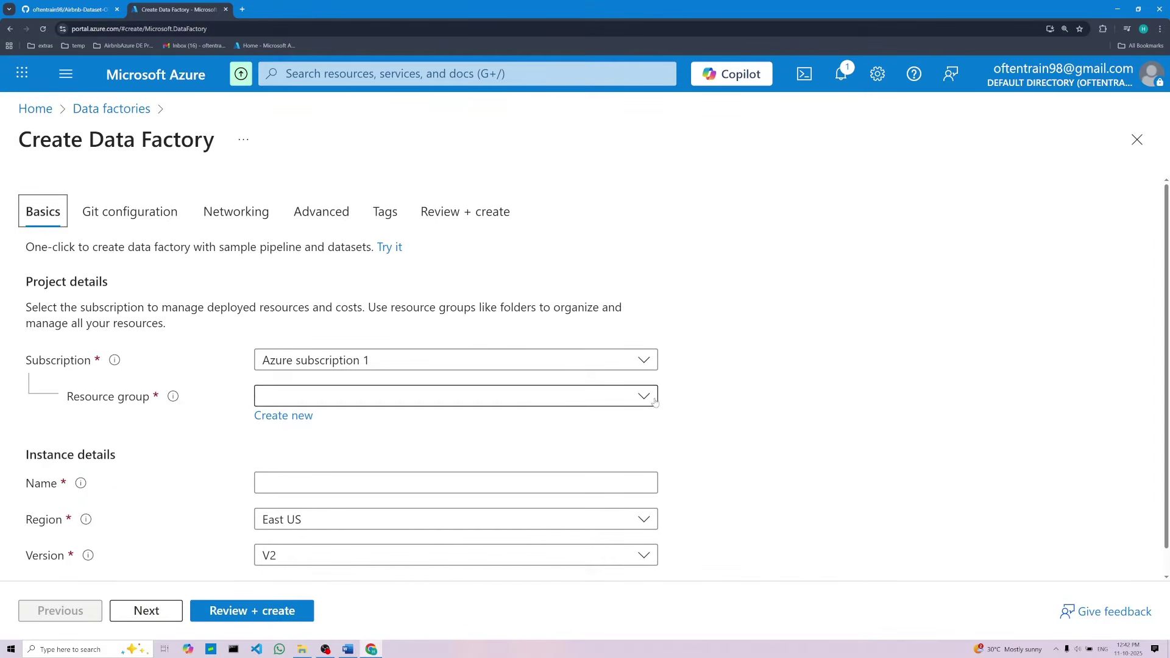
click(606, 397)
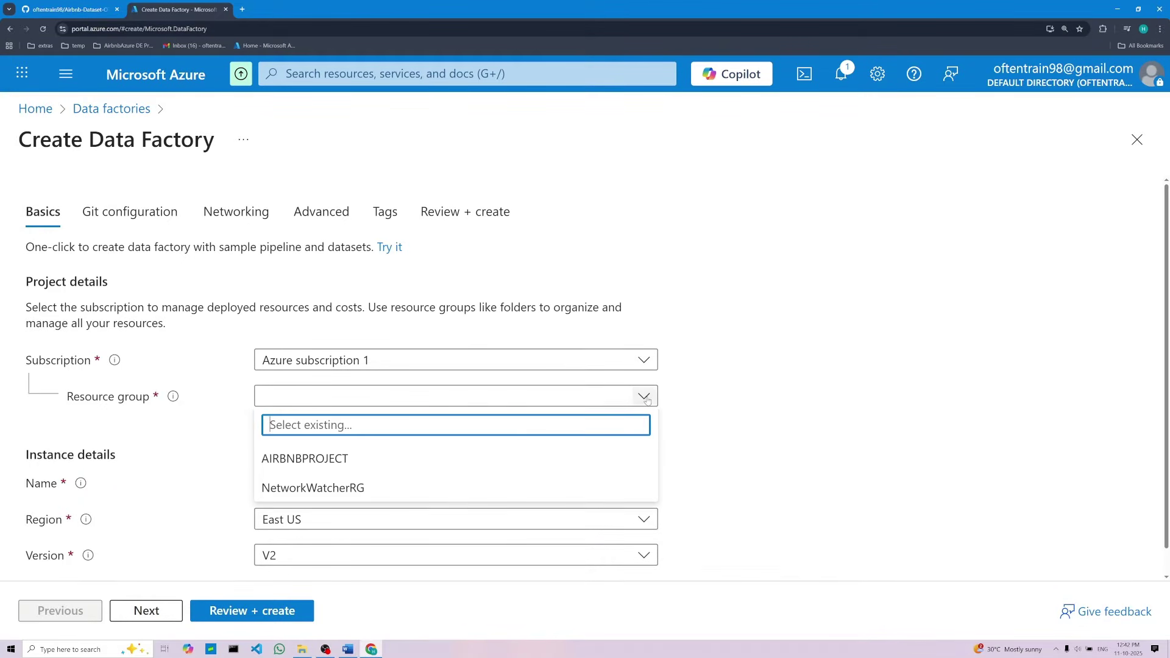
click(318, 460)
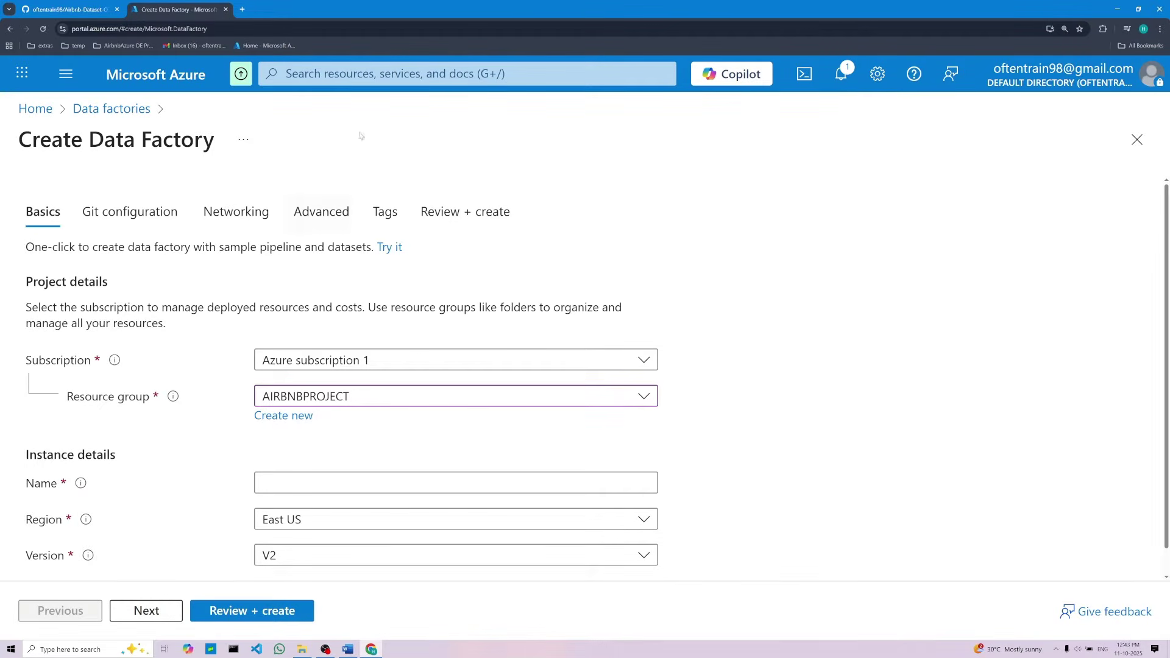
Name the data factory airbnb-data-factory-oftentrain by copying the name from the Word notes into the Azure form
scroll(329, 384, down, 1)
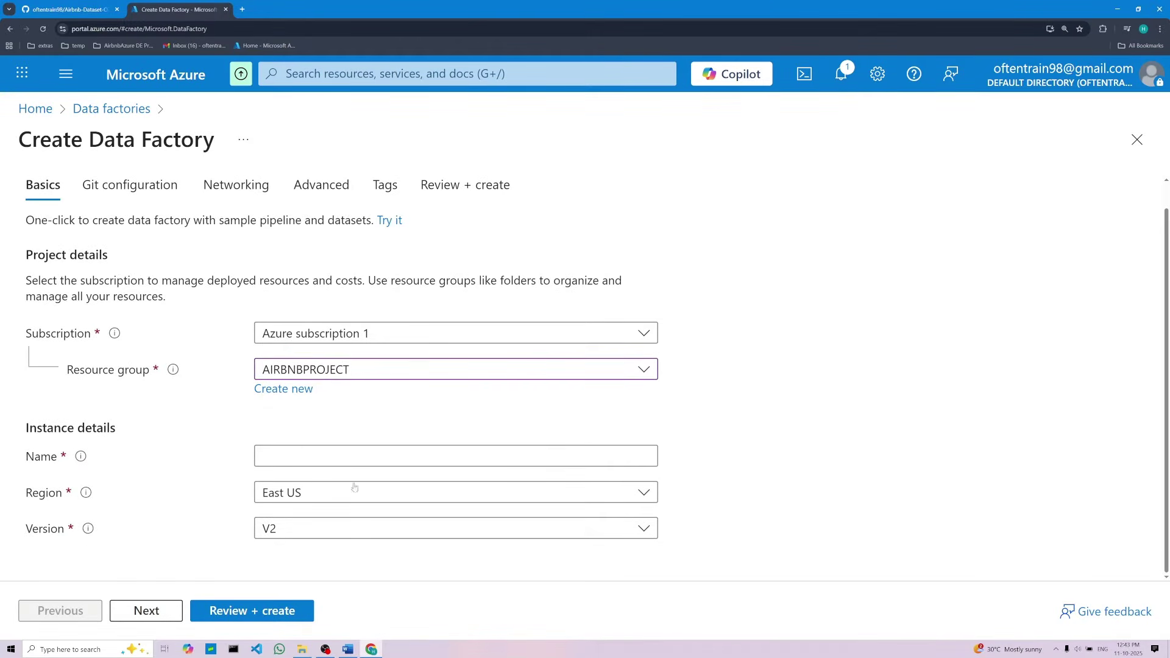
click(303, 453)
click(348, 649)
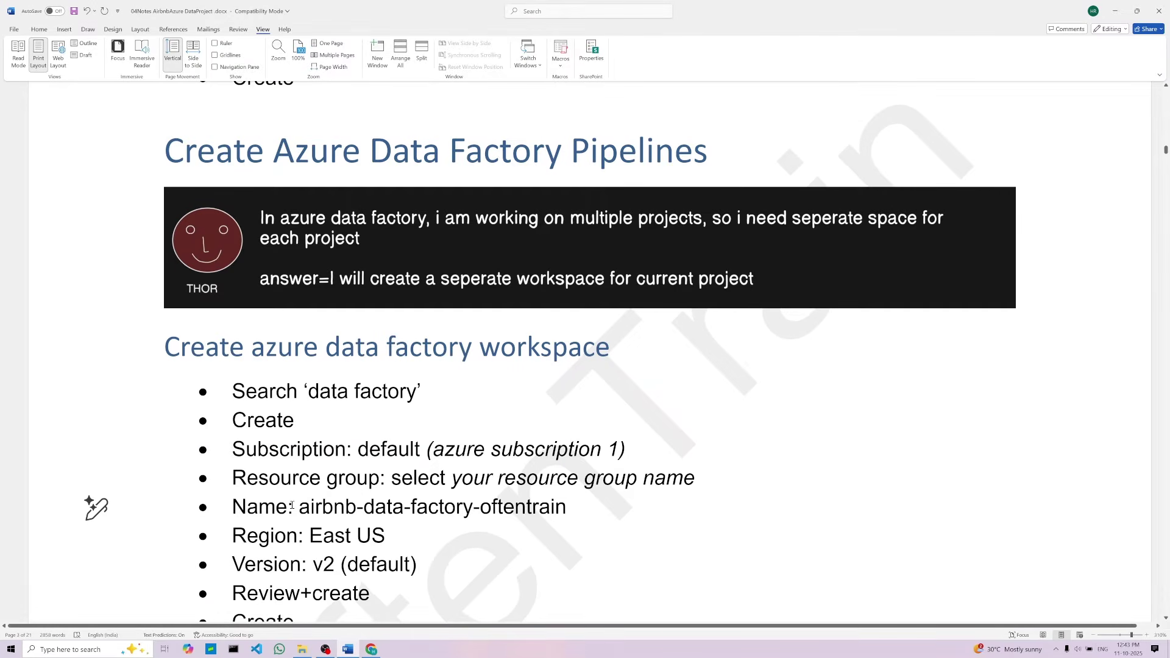
drag(292, 505, 524, 509)
drag(299, 506, 526, 506)
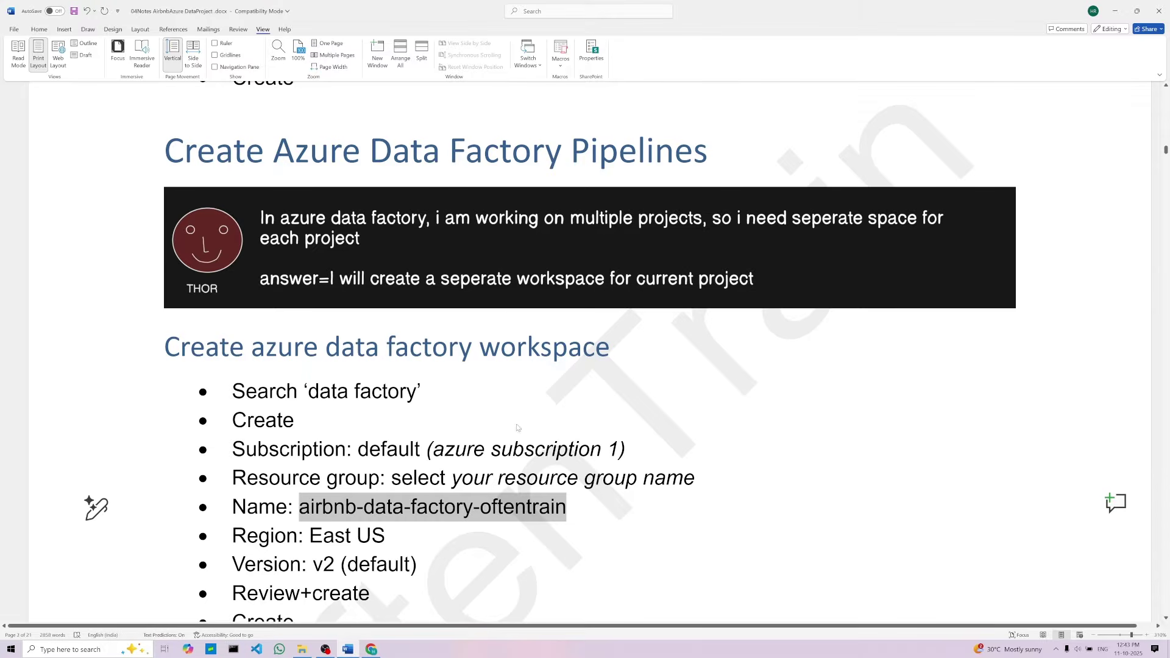
right_click(509, 508)
click(525, 320)
click(371, 649)
right_click(315, 459)
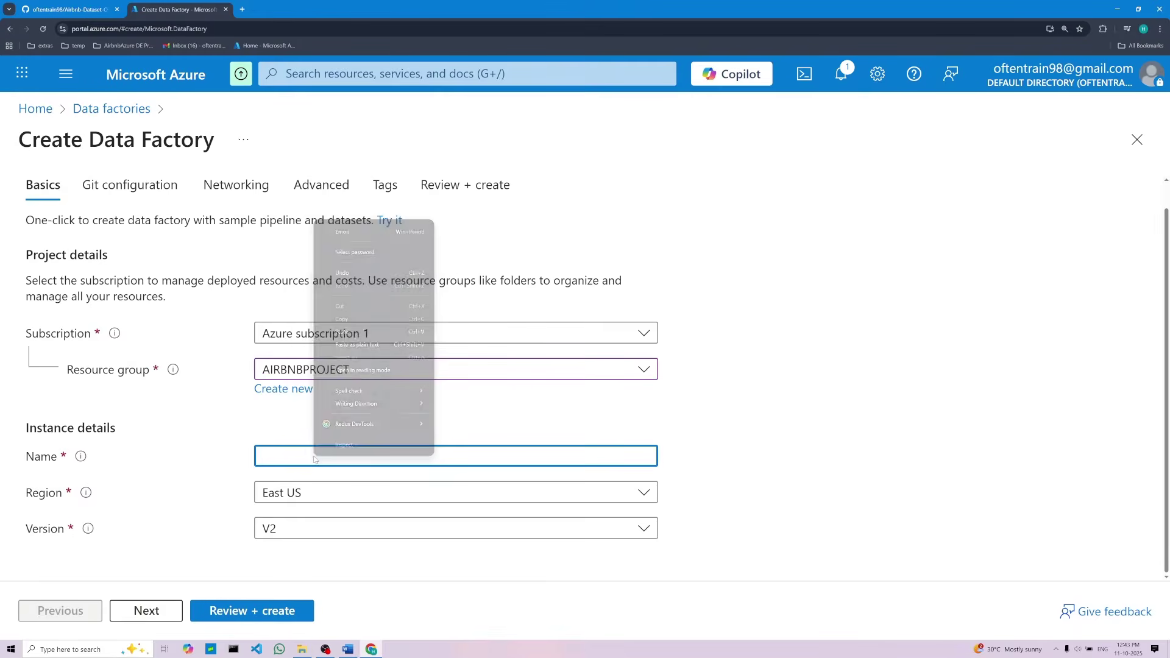
click(341, 332)
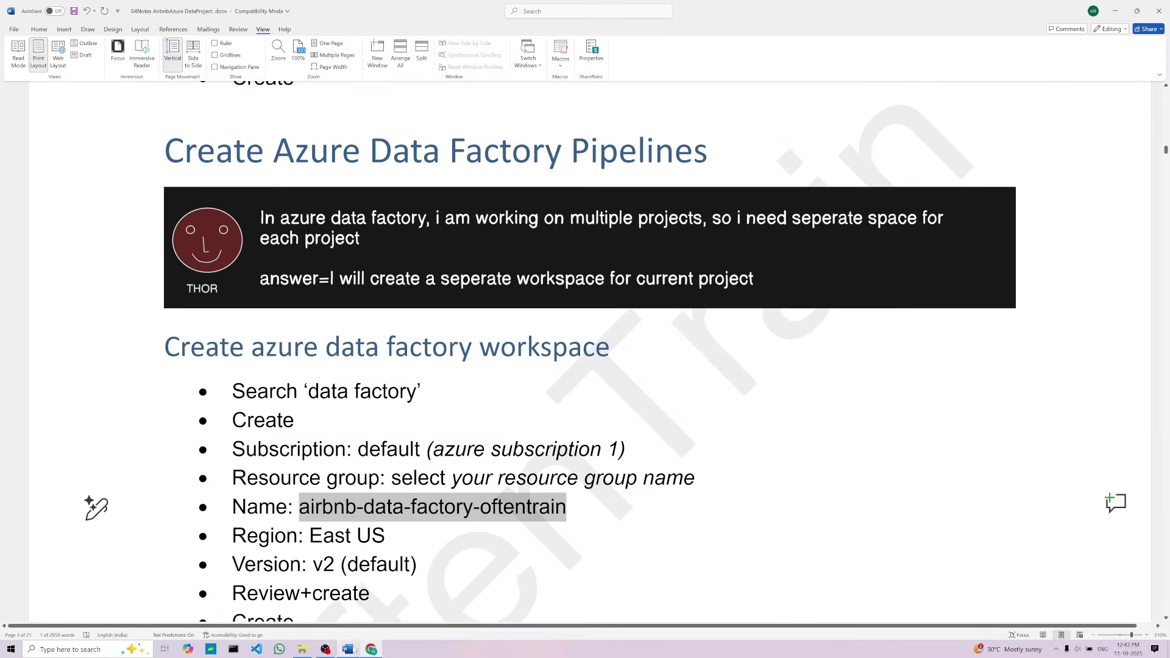
Examine the remaining workspace instructions in the Word notes, from review and creation through the resource group to launching the studio
click(348, 649)
scroll(424, 557, down, 1)
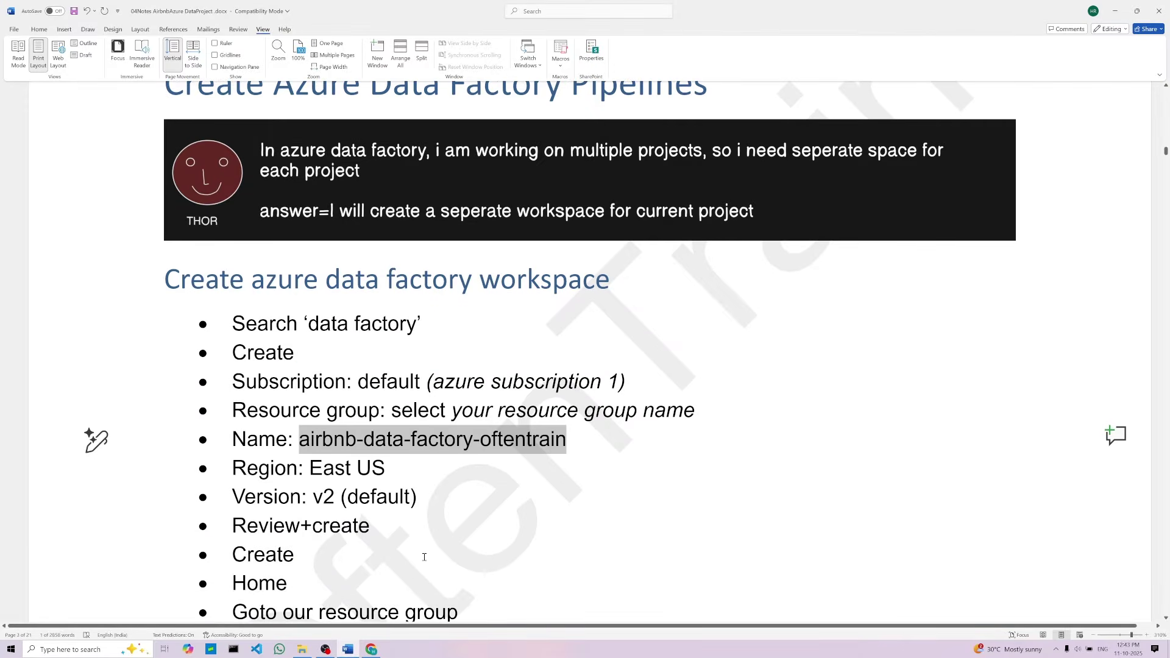
click(424, 557)
scroll(292, 393, down, 3)
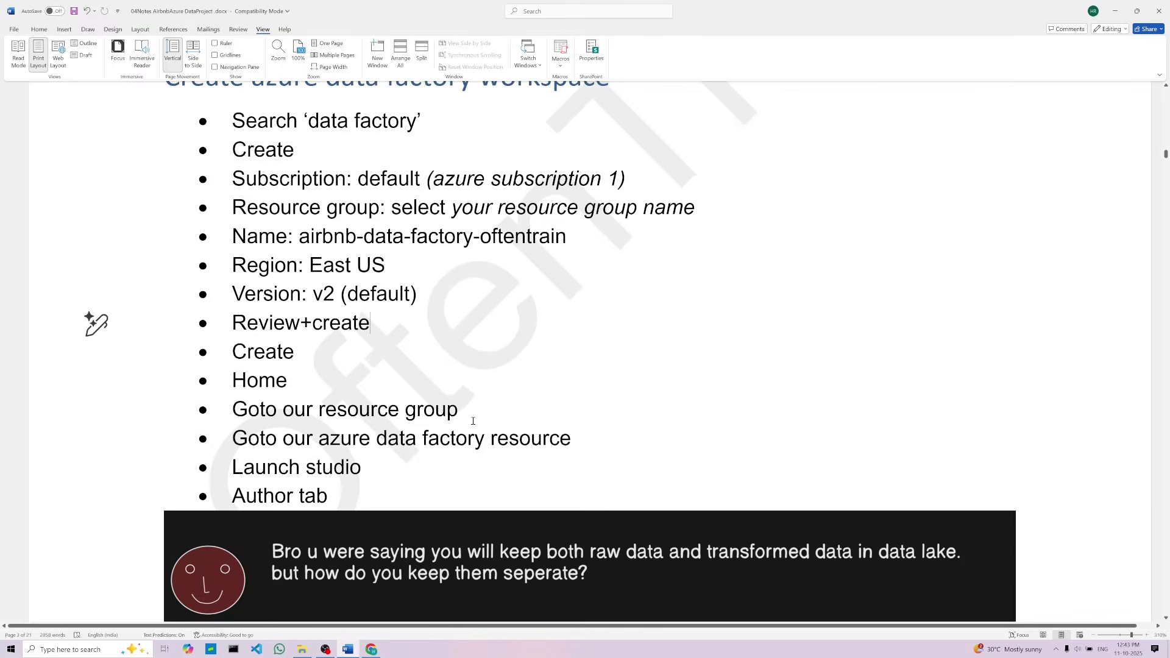
click(472, 419)
double_click(347, 410)
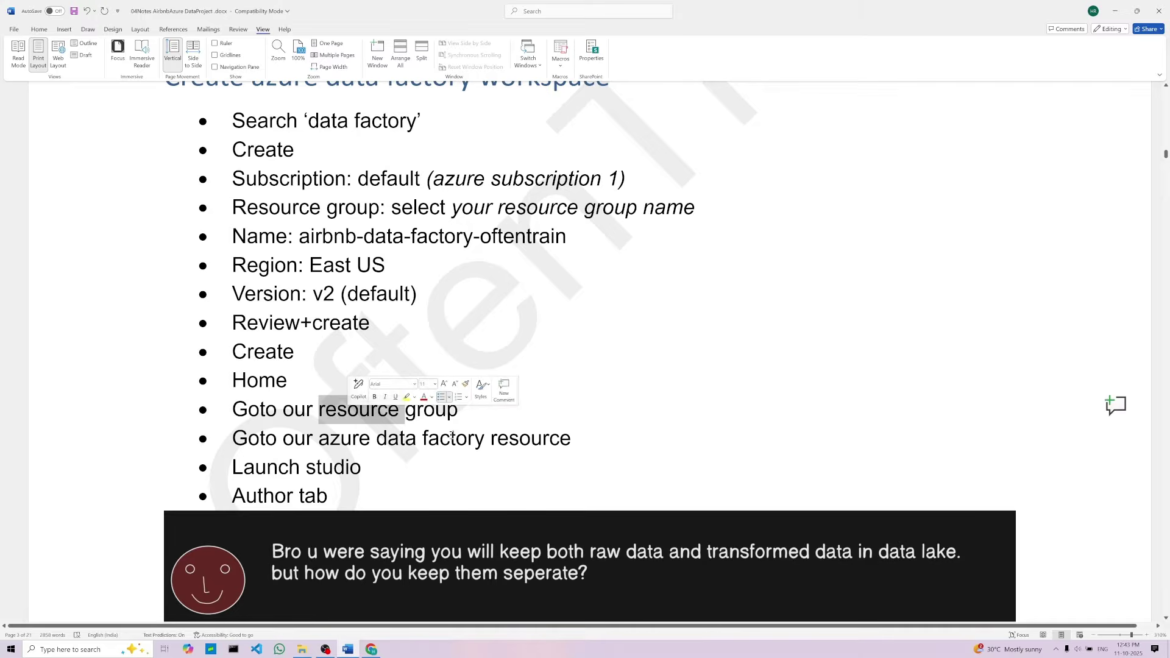
double_click(334, 467)
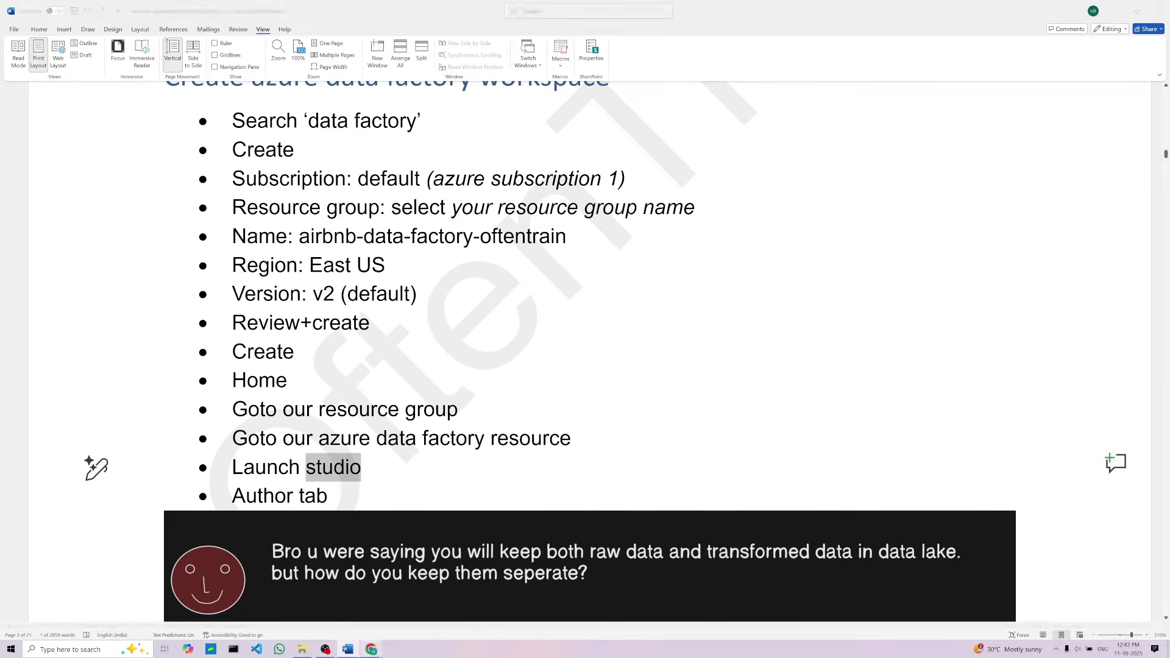
Return to the Azure form, review the data factory configuration and create the data factory
key(alt+Tab)
click(268, 614)
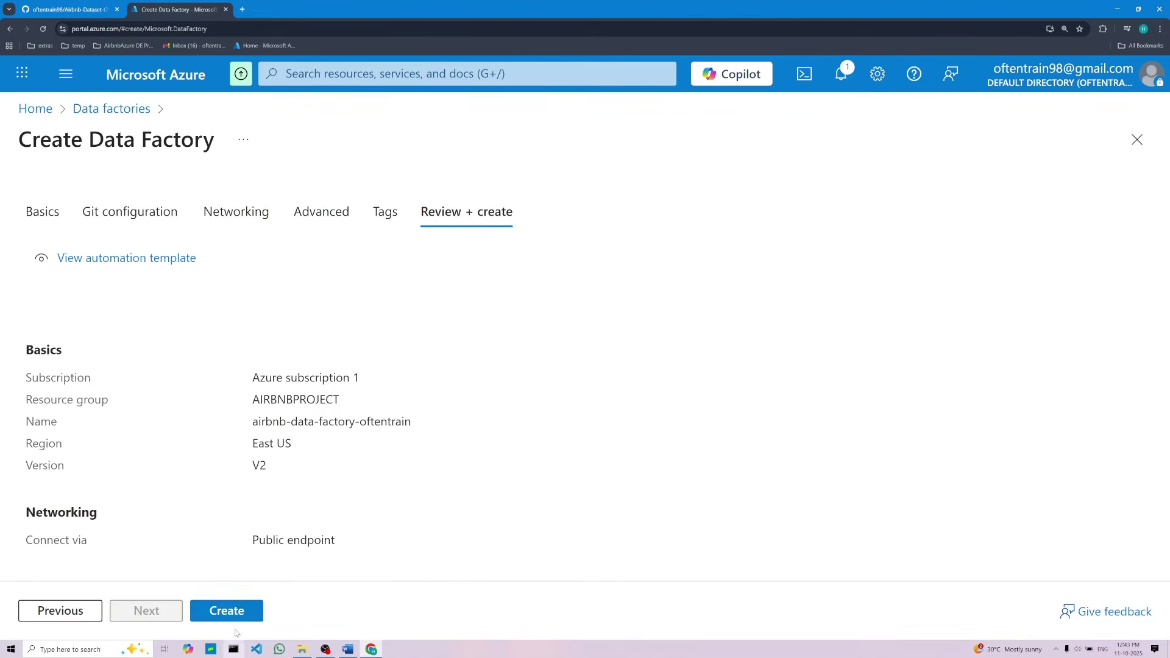
click(233, 612)
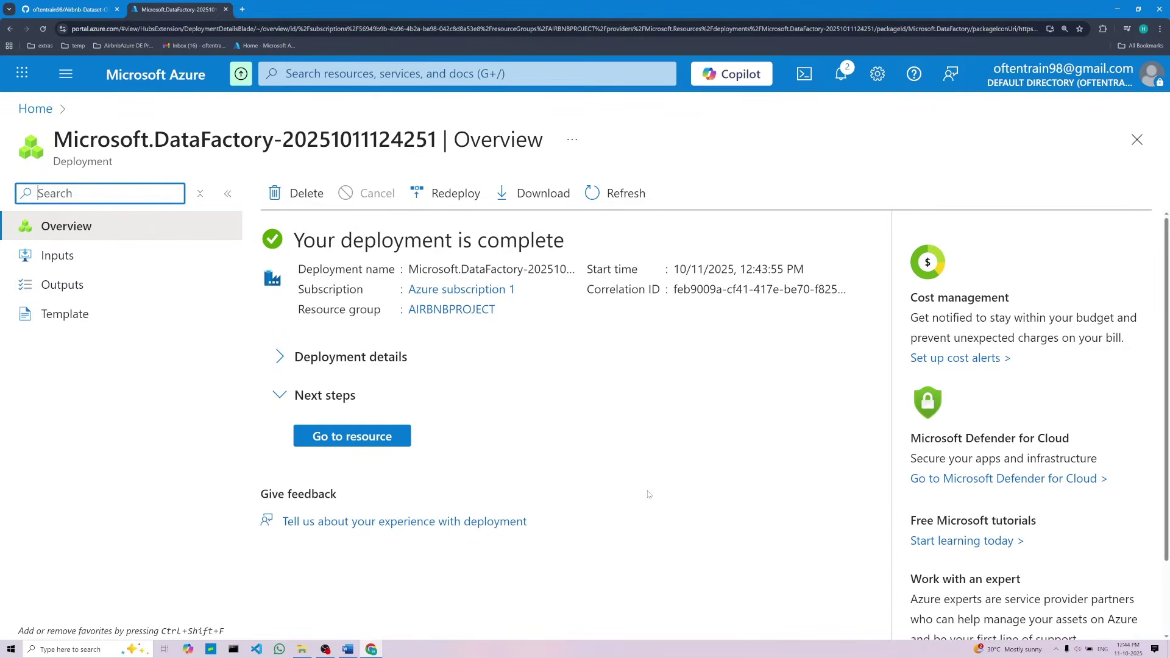
Open the AIRBNBPROJECT resource group, refresh its resource list and open the airbnb-data-factory-oftentrain data factory
click(329, 442)
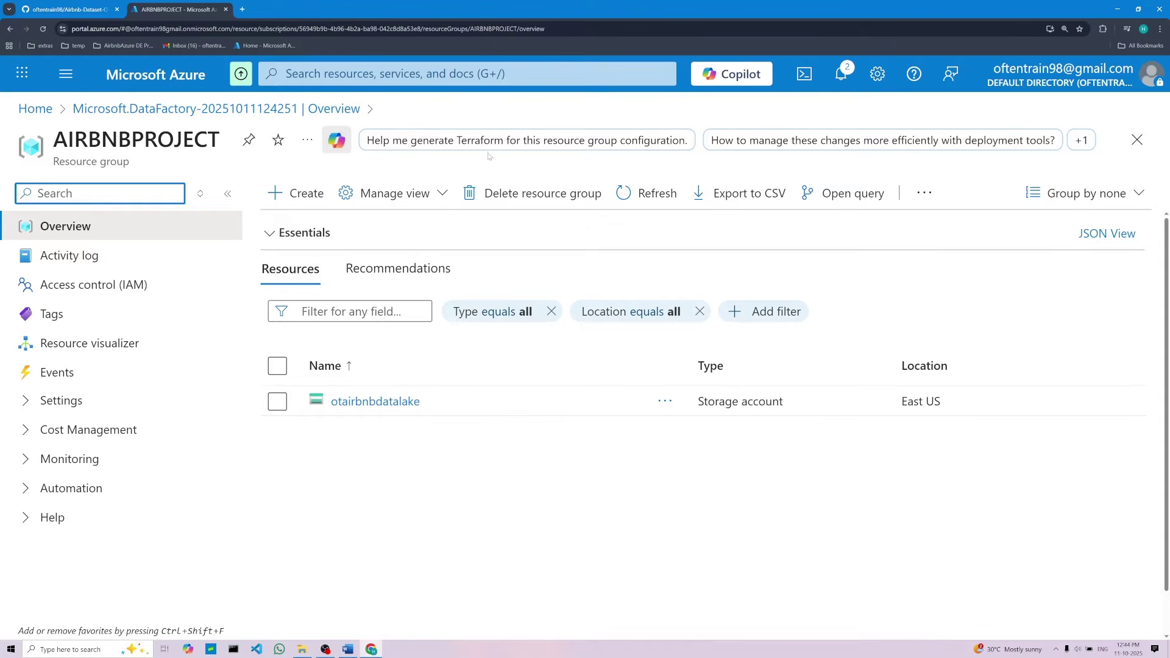
click(626, 200)
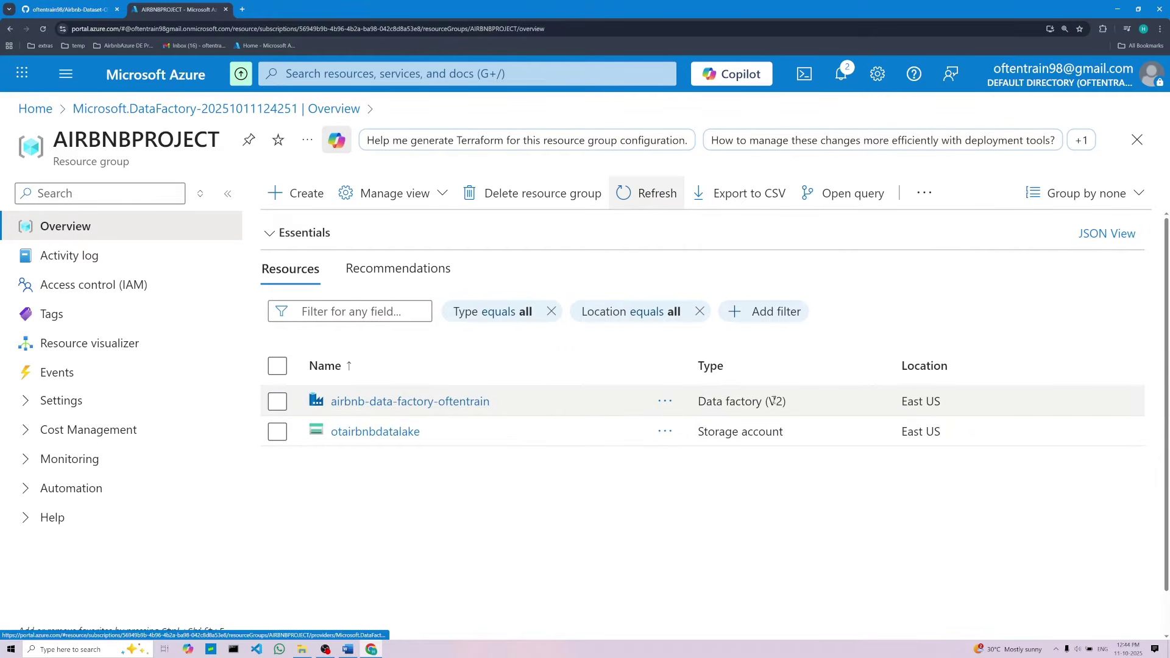
click(384, 401)
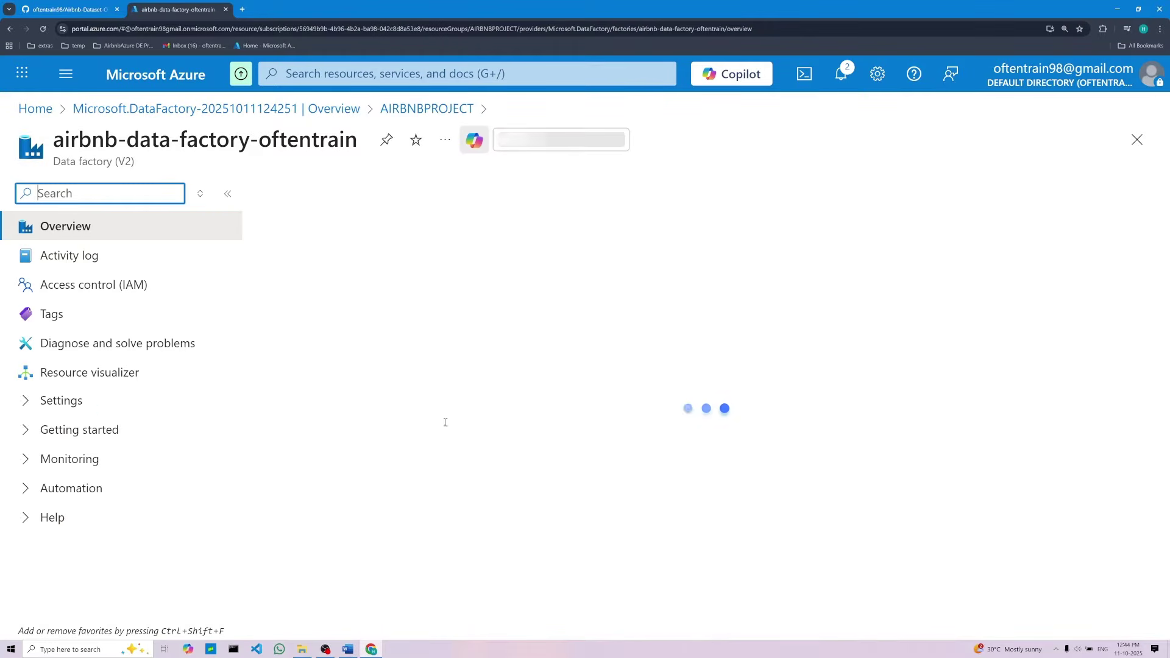
Launch Azure Data Factory Studio for the airbnb-data-factory-oftentrain data factory
scroll(615, 533, down, 2)
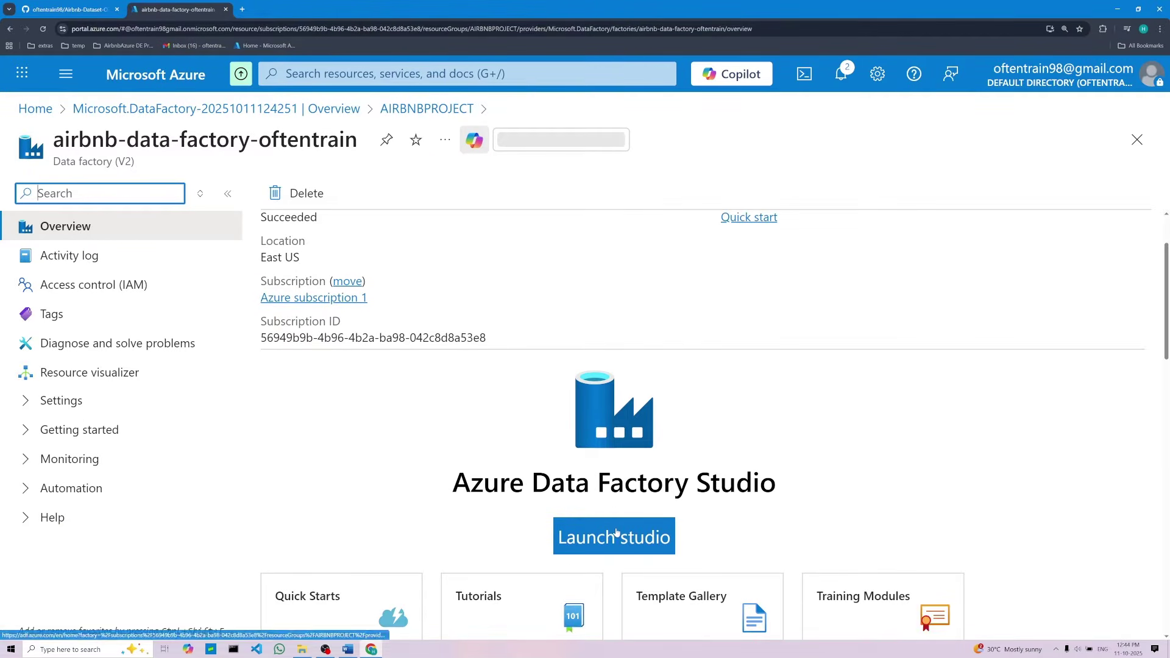
click(615, 534)
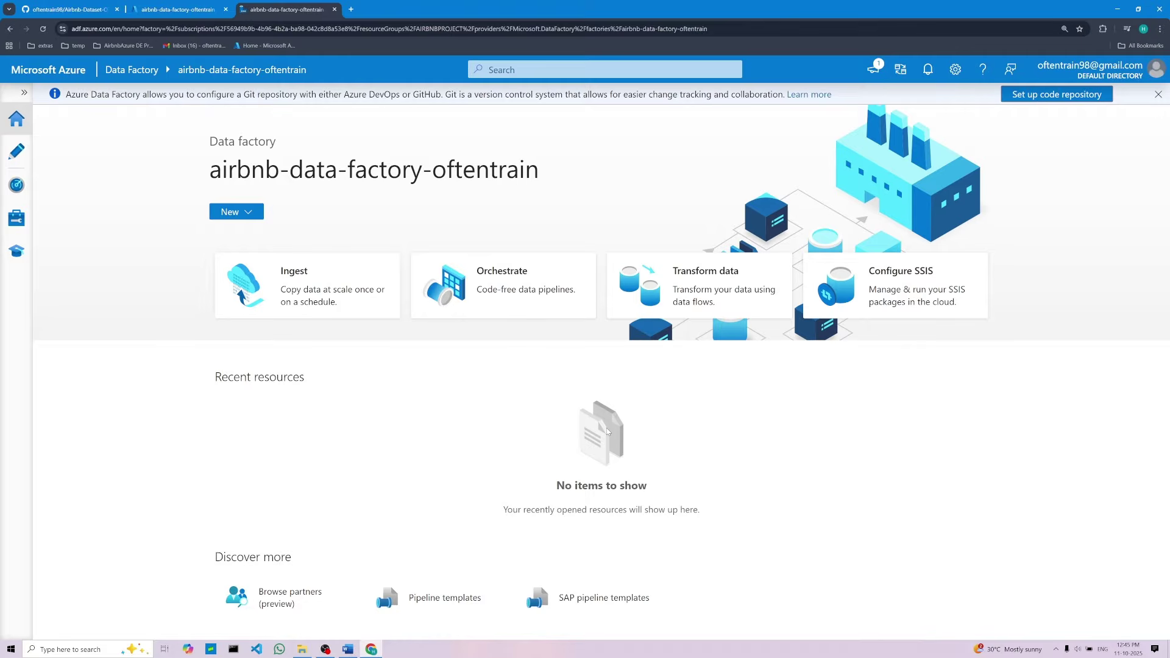
In the Word notes, add "(sidebar)" after "Author tab" in the data factory workspace list and save the document
click(348, 649)
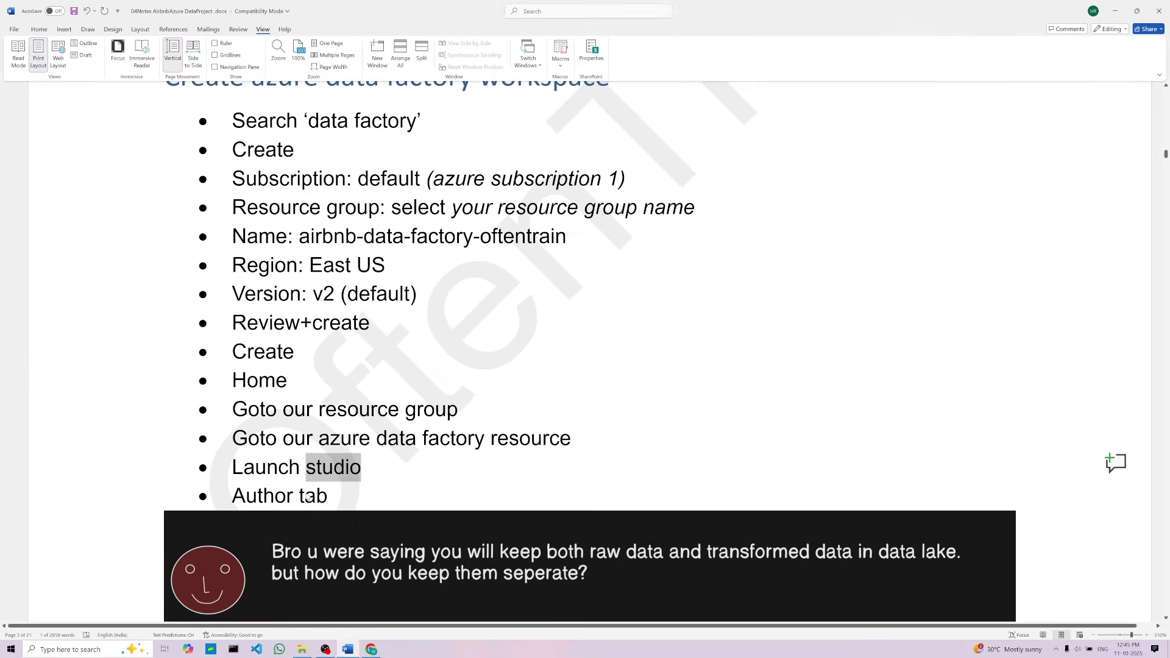
click(373, 462)
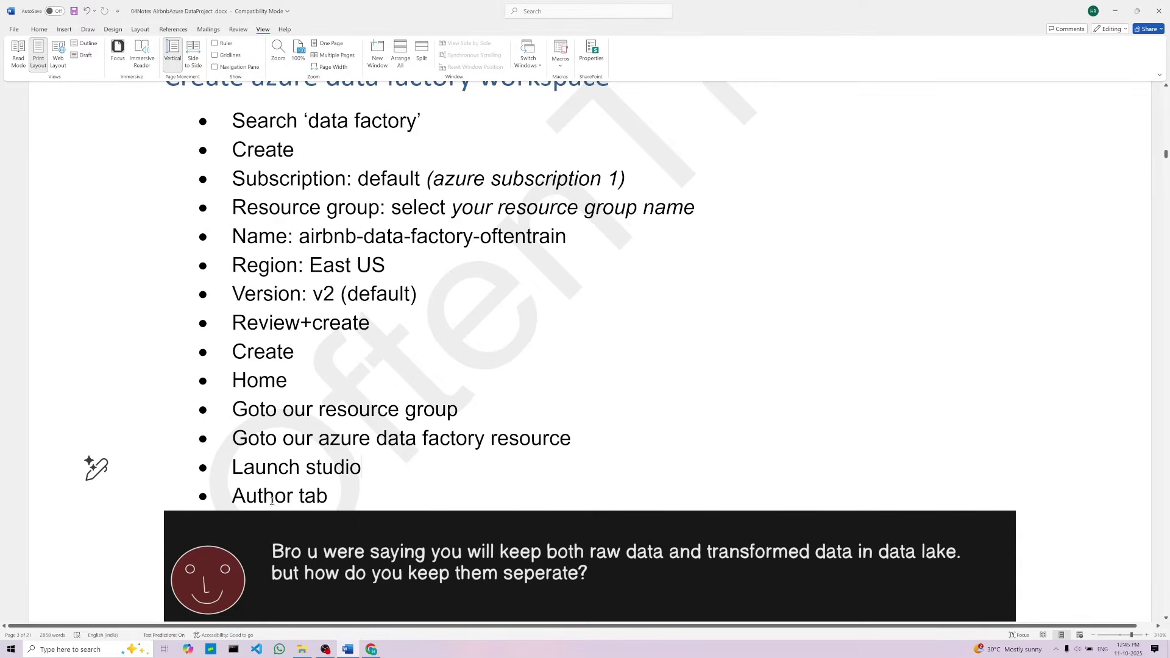
double_click(270, 496)
click(329, 498)
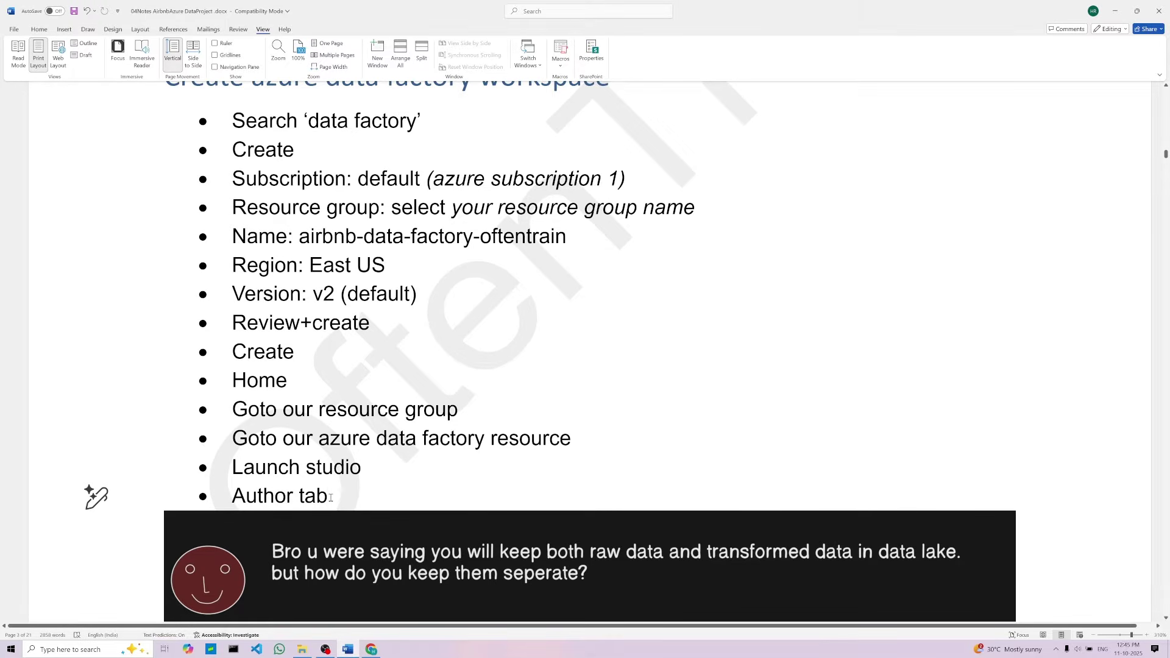
text(())
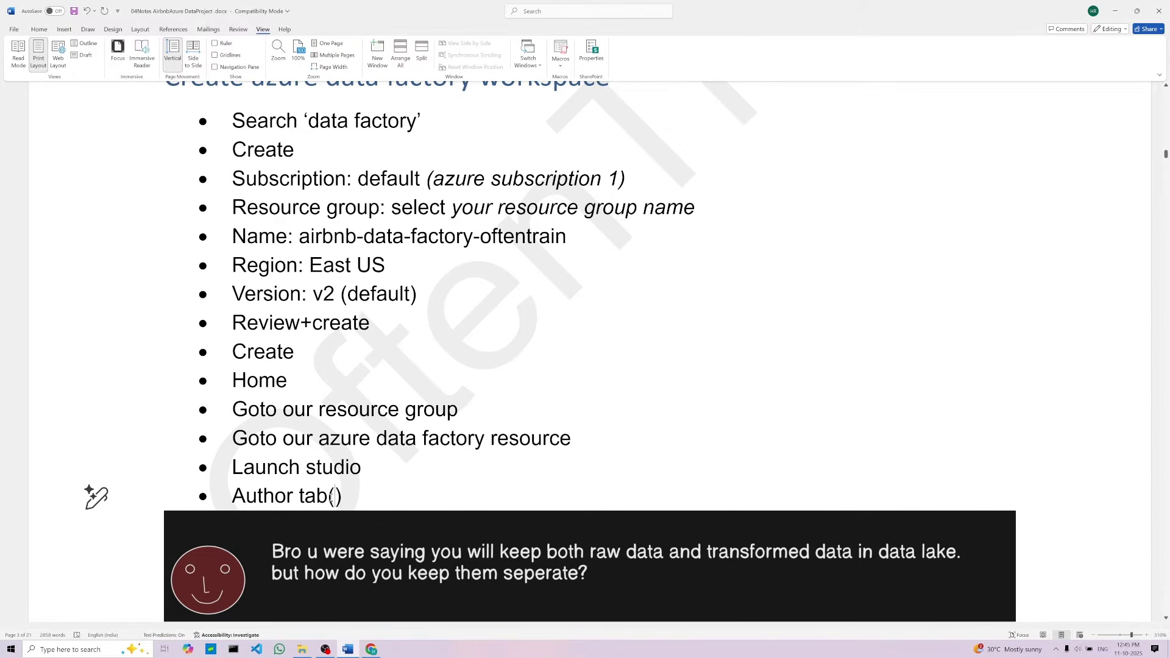
text(sidebar)
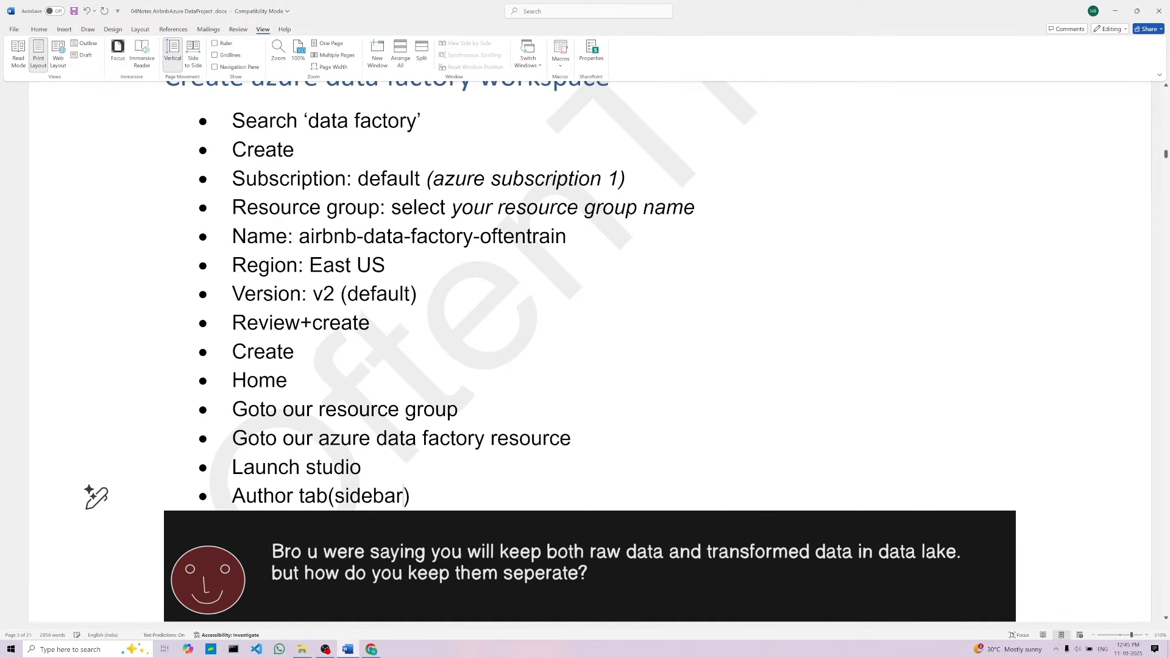
click(431, 487)
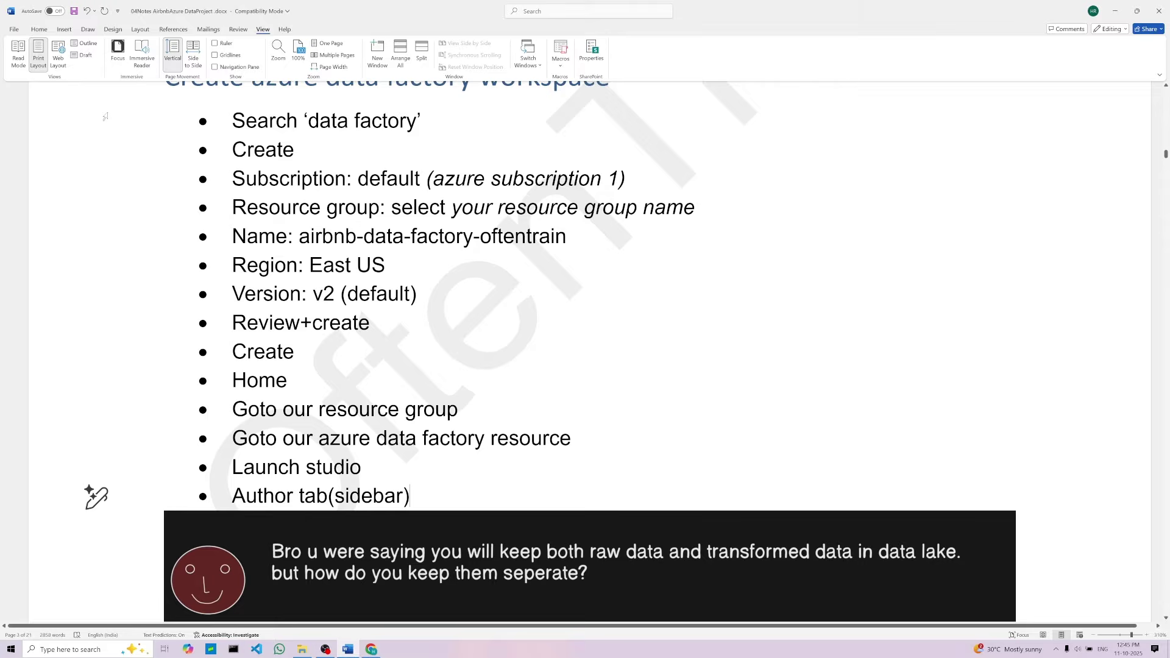
click(73, 11)
Return to Data Factory Studio in the browser and open its Author page
click(371, 648)
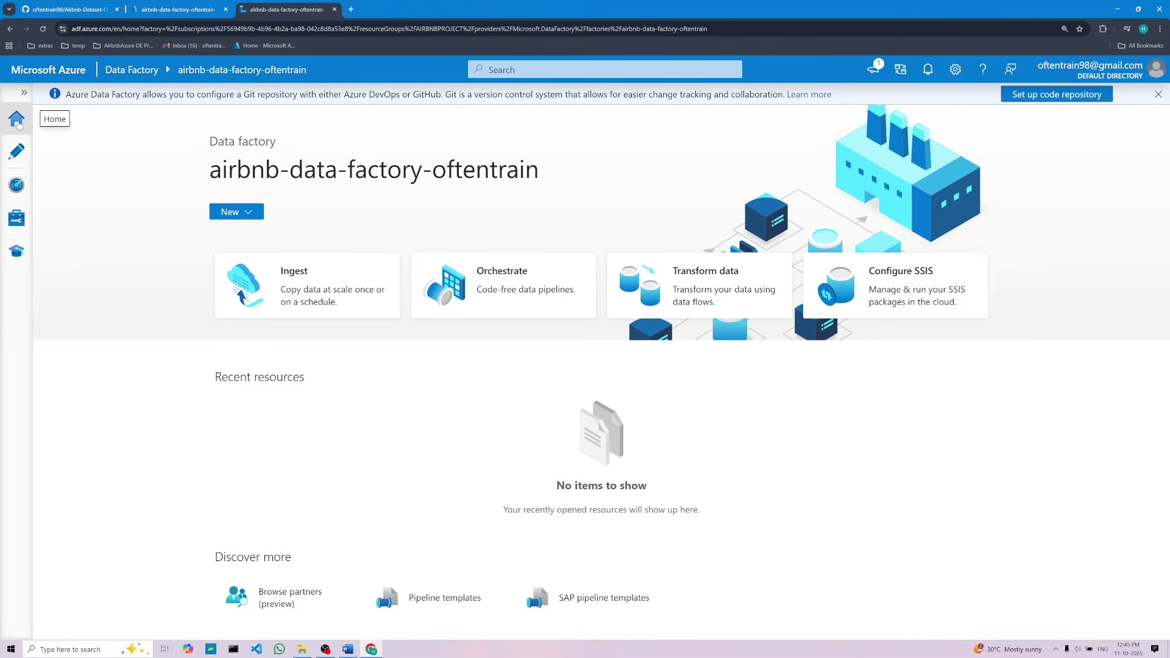
click(17, 152)
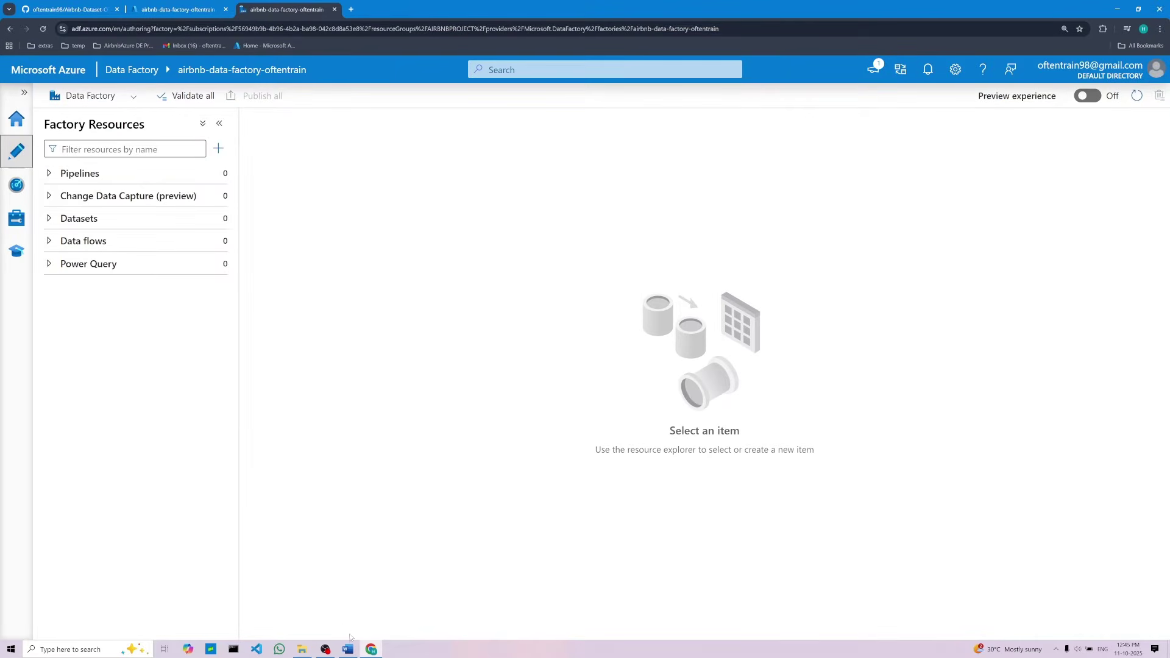
Read the Word notes on separating raw and transformed data and on creating three containers in the data lake
click(350, 652)
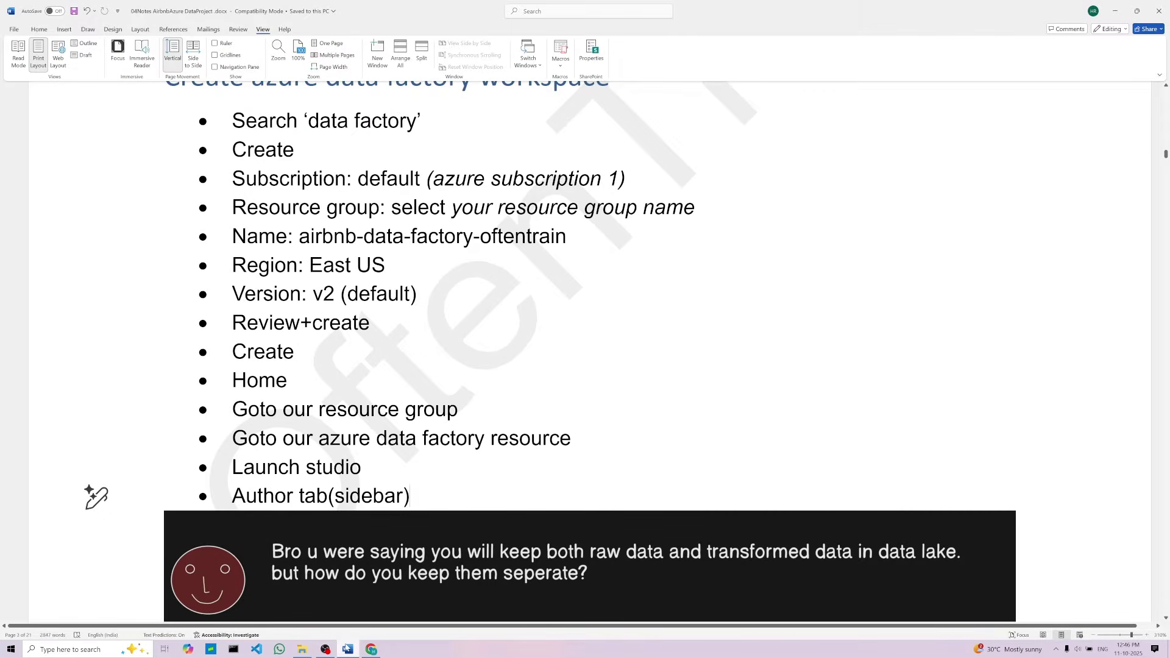
click(395, 565)
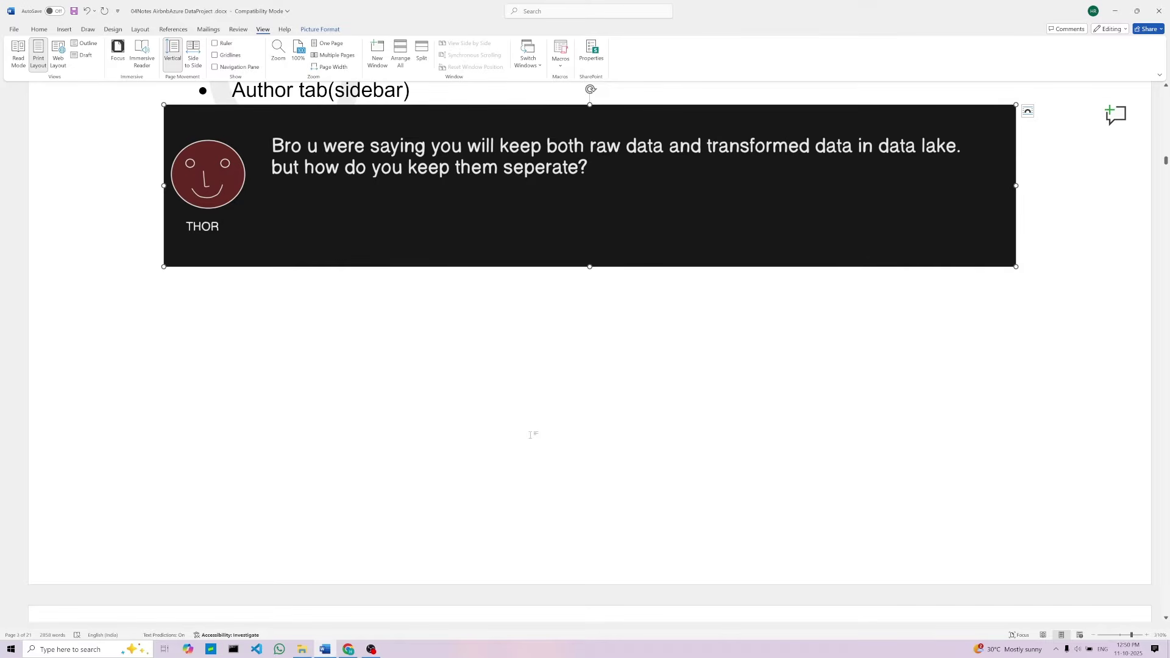
scroll(487, 305, down, 8)
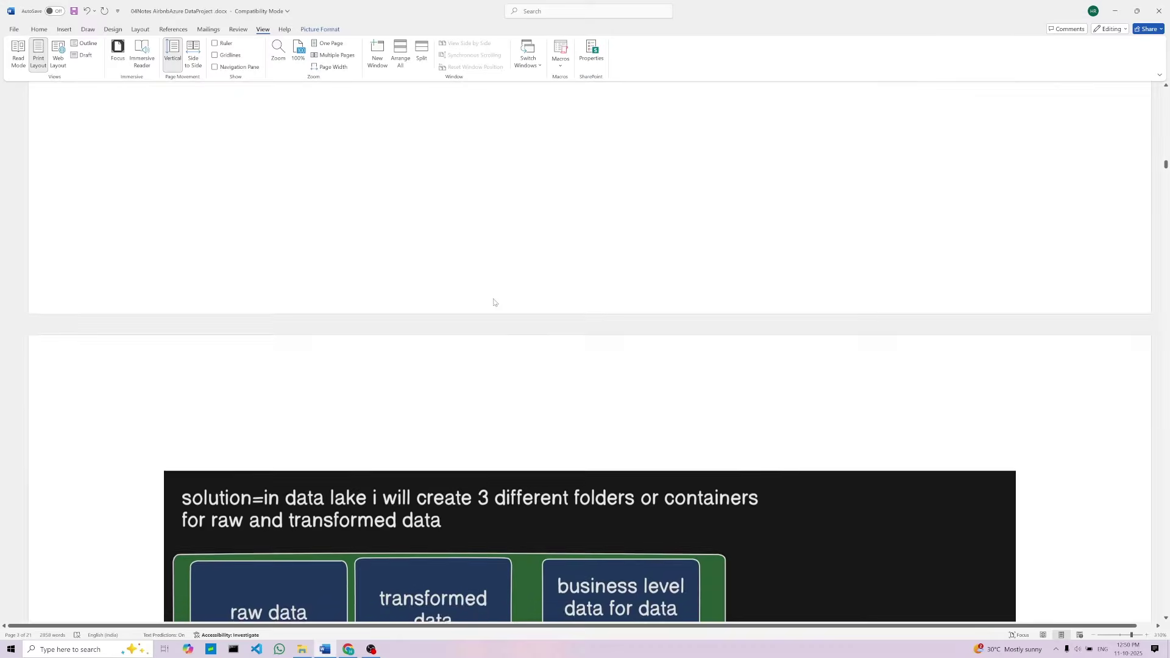
scroll(499, 303, down, 2)
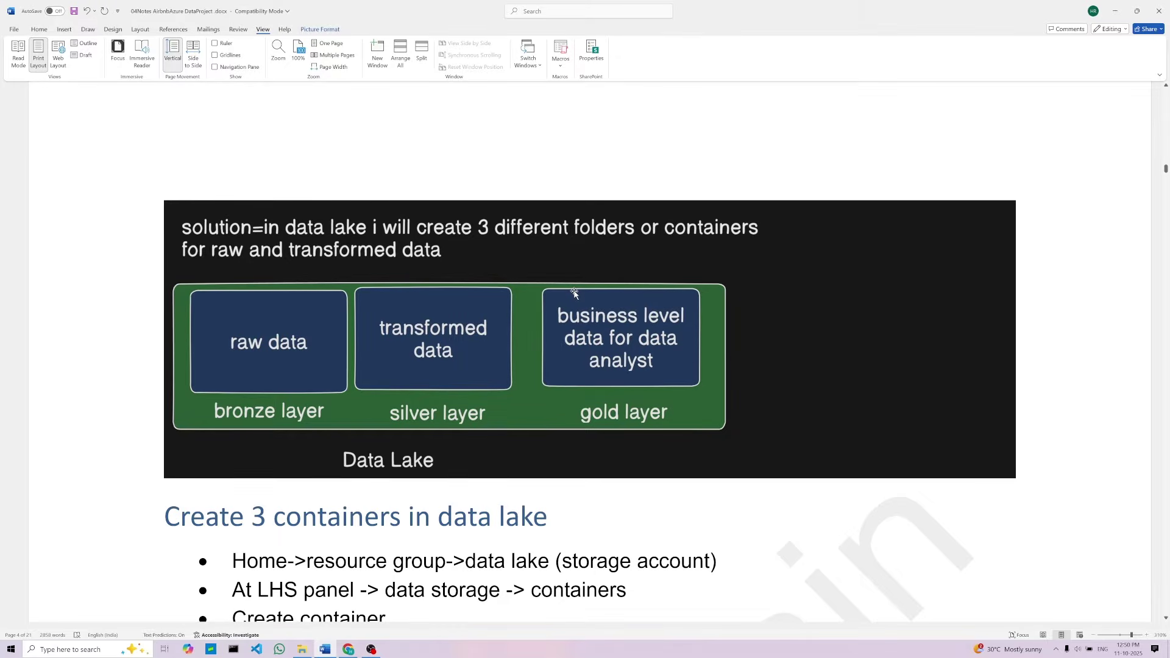
scroll(416, 371, down, 4)
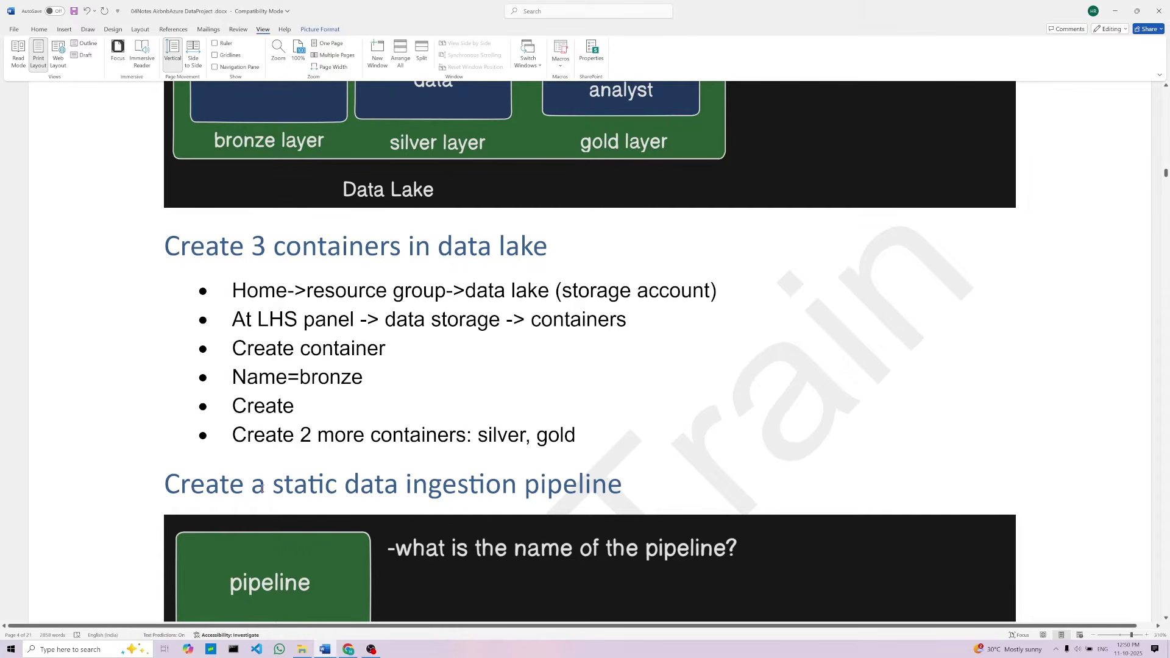
In the Azure portal, open the otairbnbdatalake storage account from the AIRBNBPROJECT resource group and show its containers
click(348, 649)
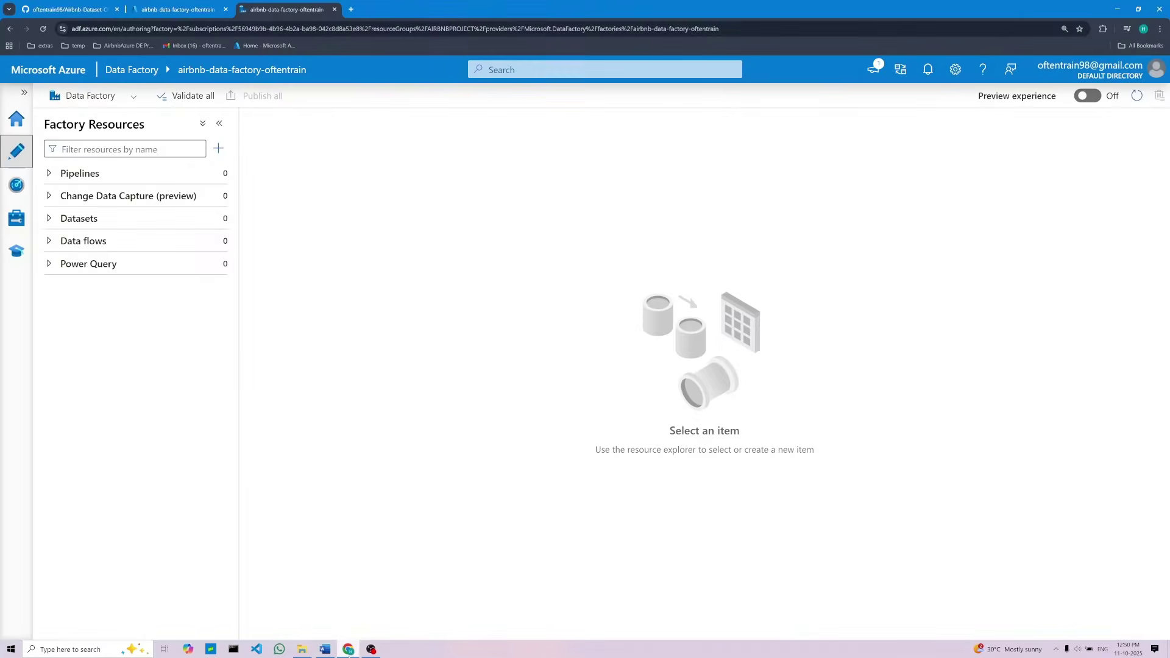
mouse_move(348, 649)
mouse_down()
mouse_move(375, 650)
mouse_move(329, 649)
mouse_up()
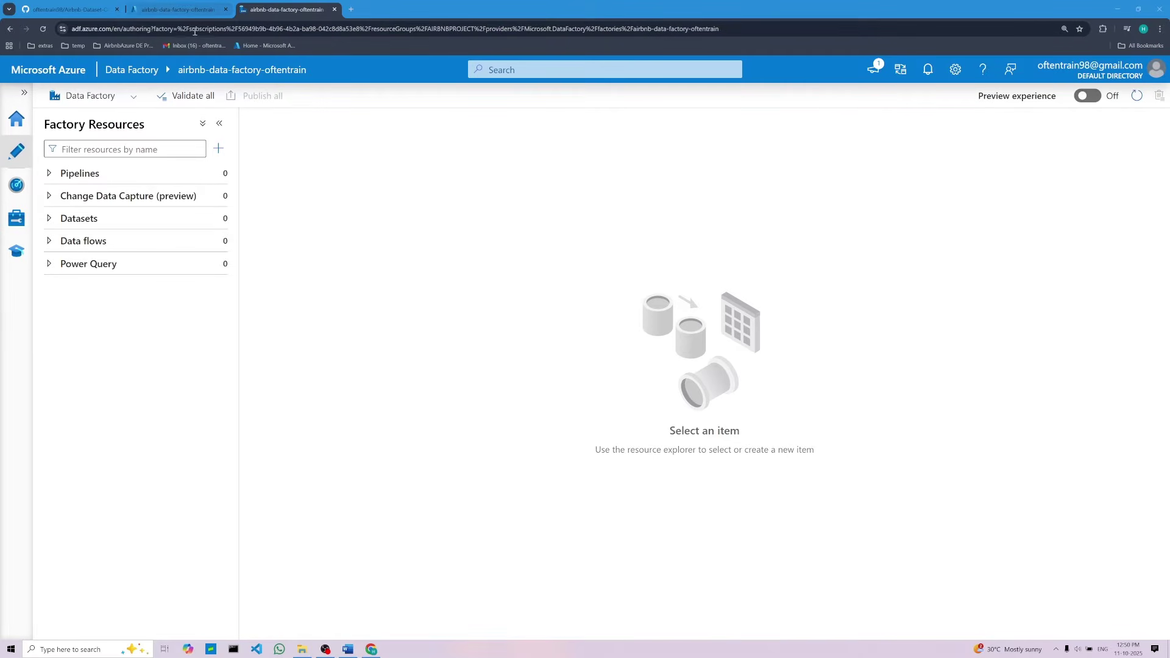
click(175, 6)
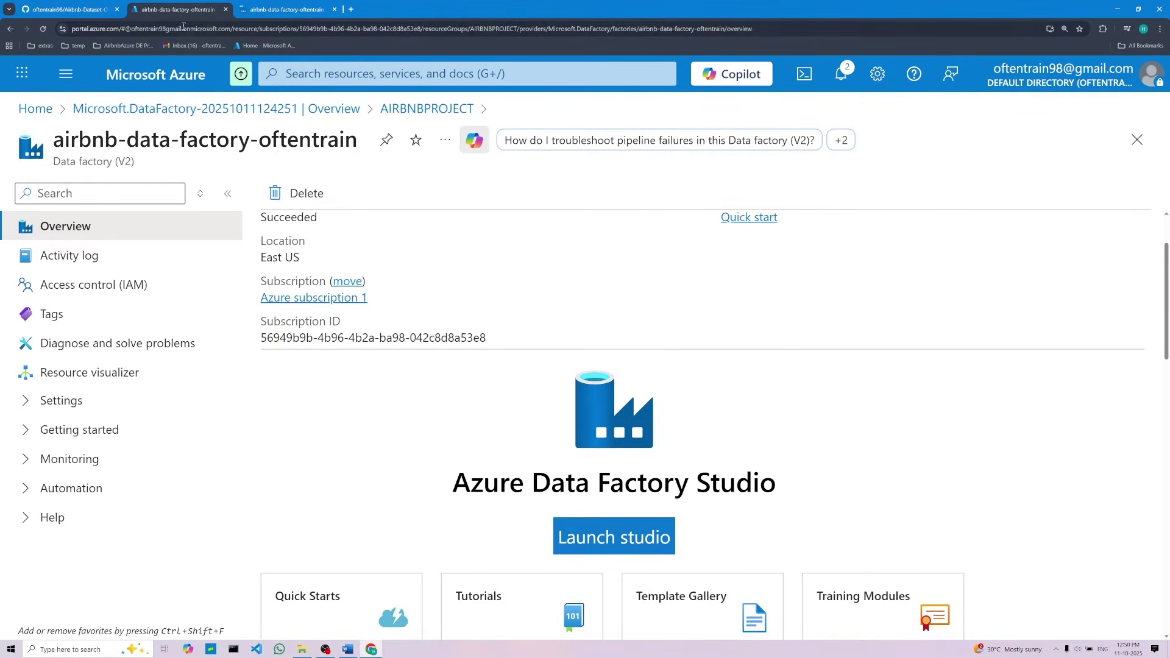
click(40, 110)
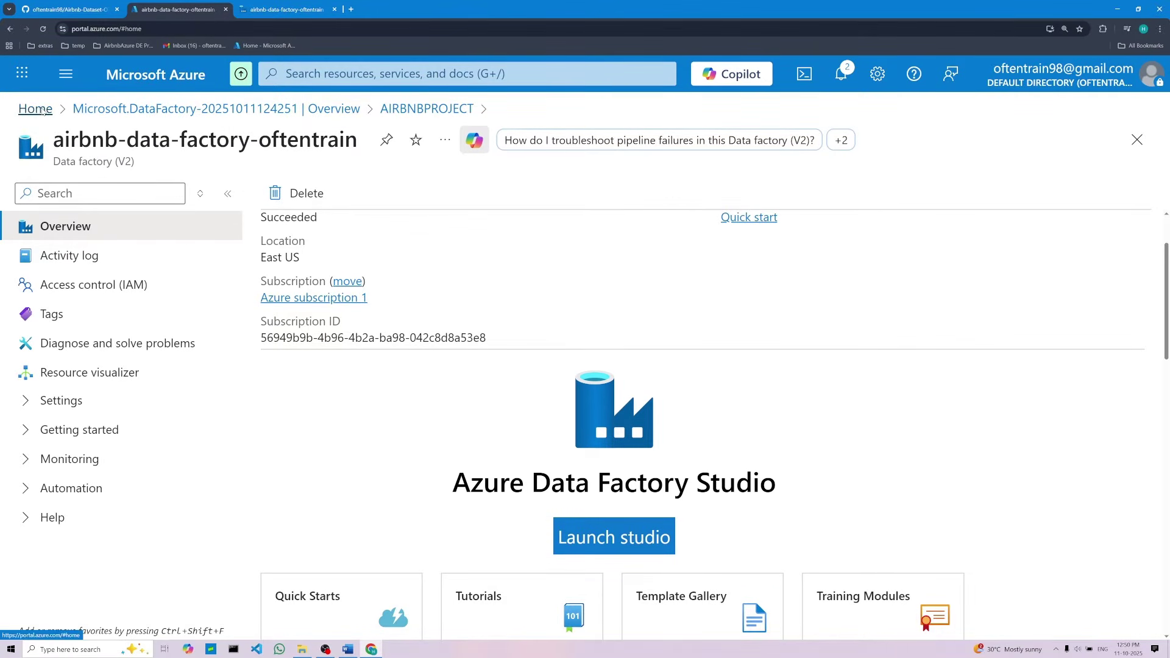
scroll(410, 551, down, 4)
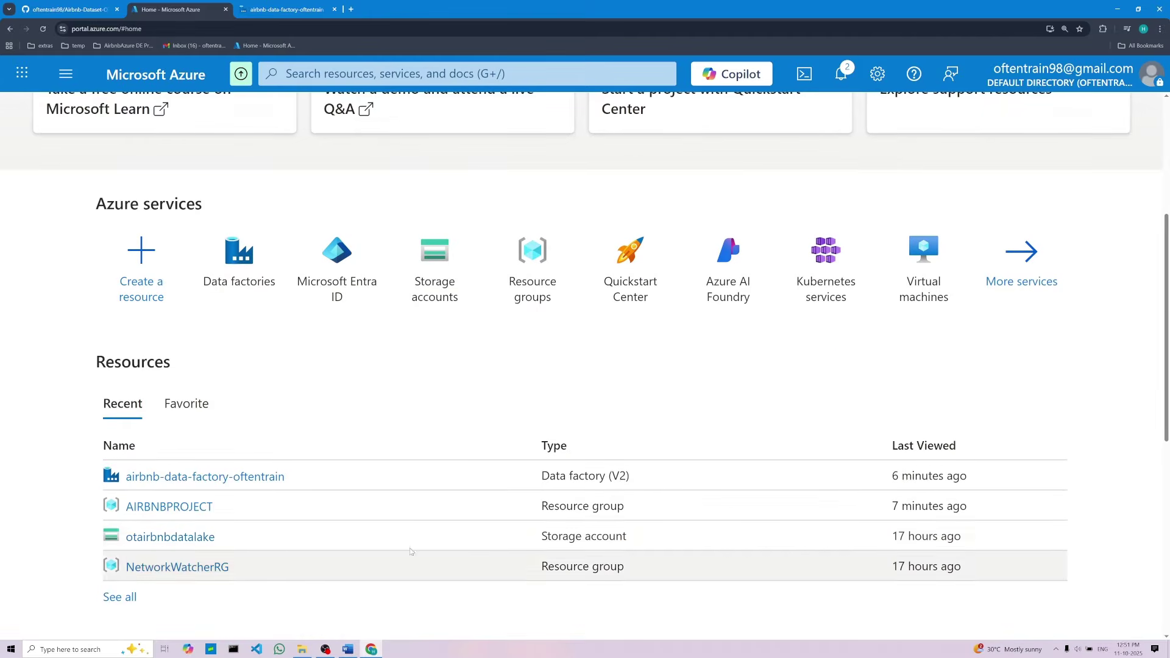
click(187, 510)
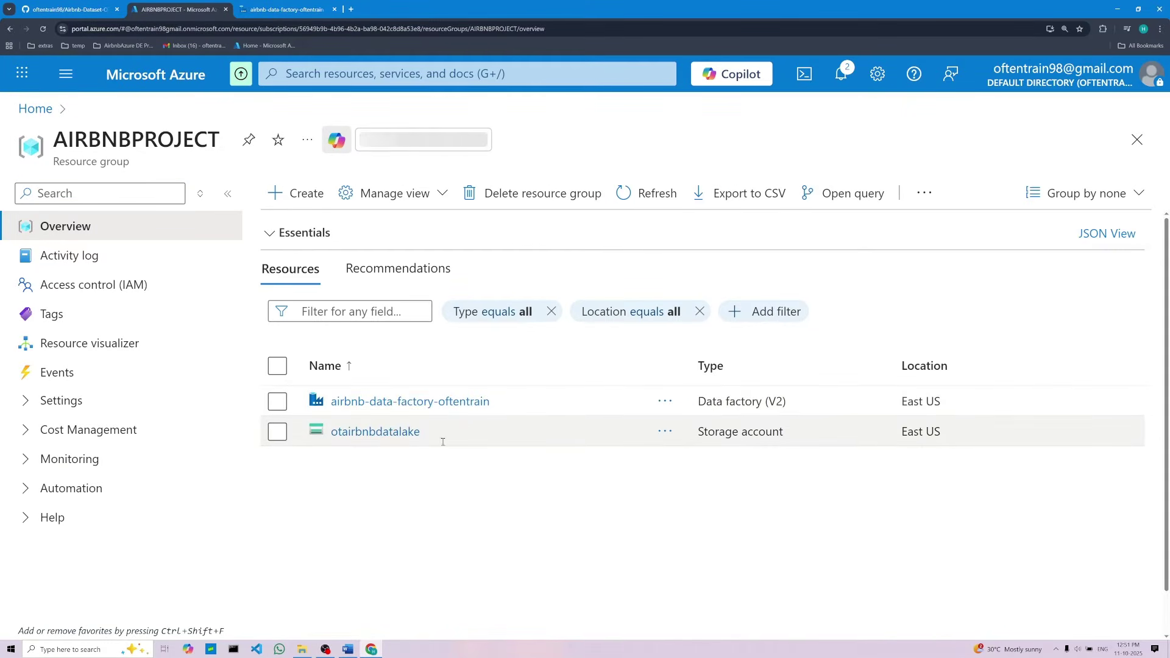
click(382, 433)
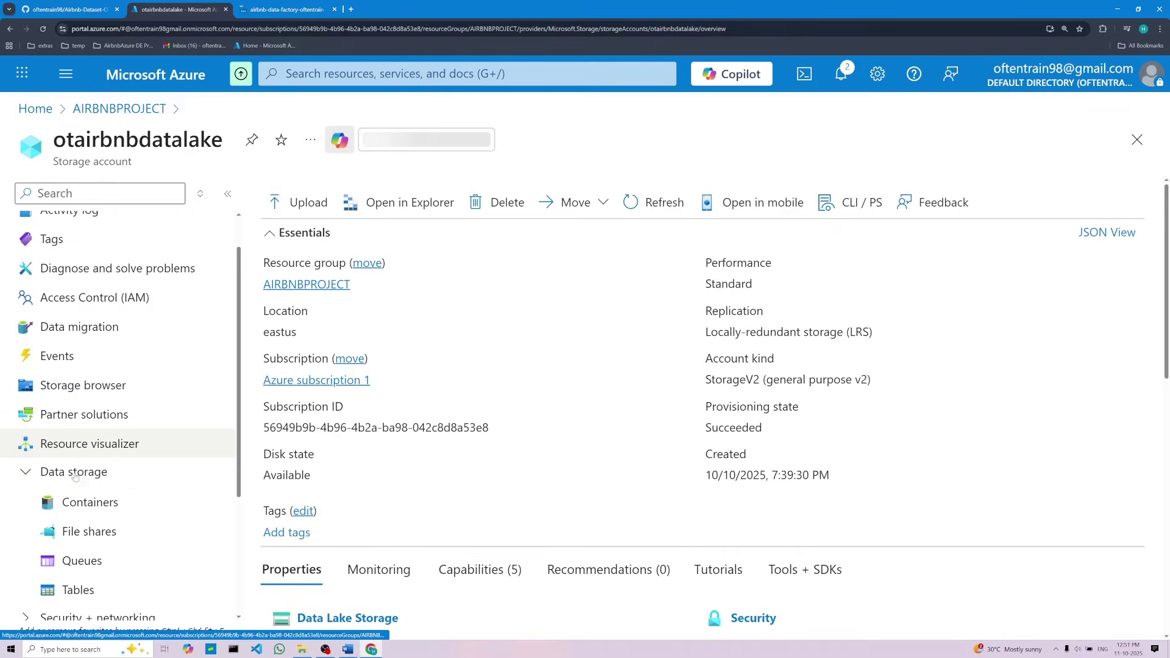
scroll(74, 475, down, 3)
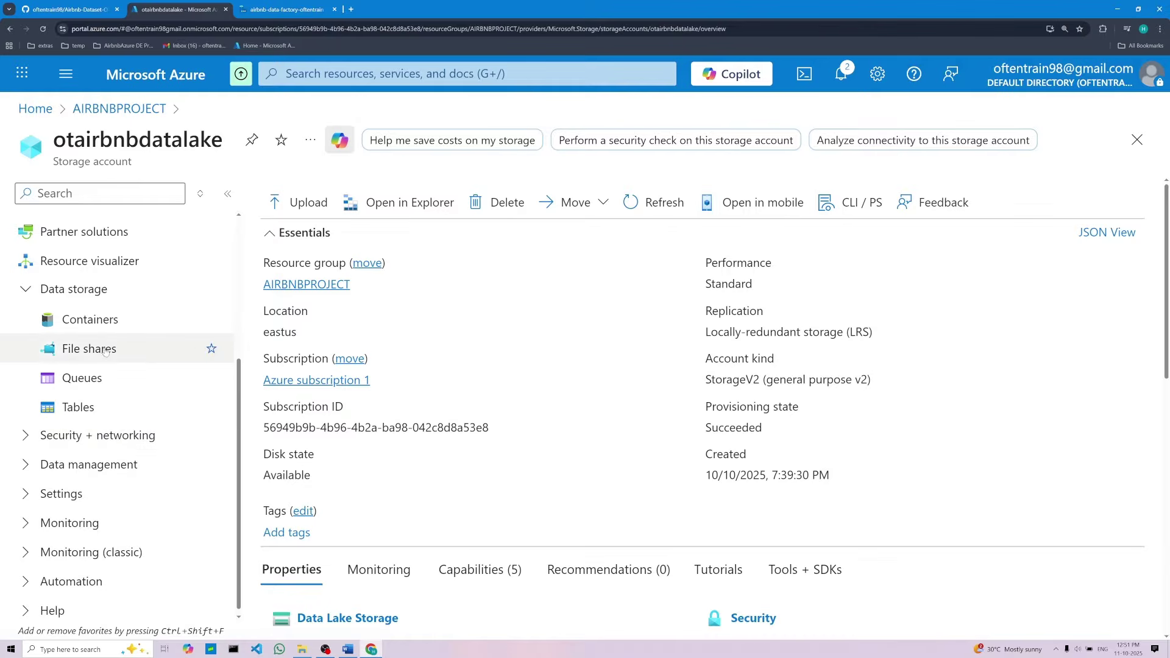
click(101, 323)
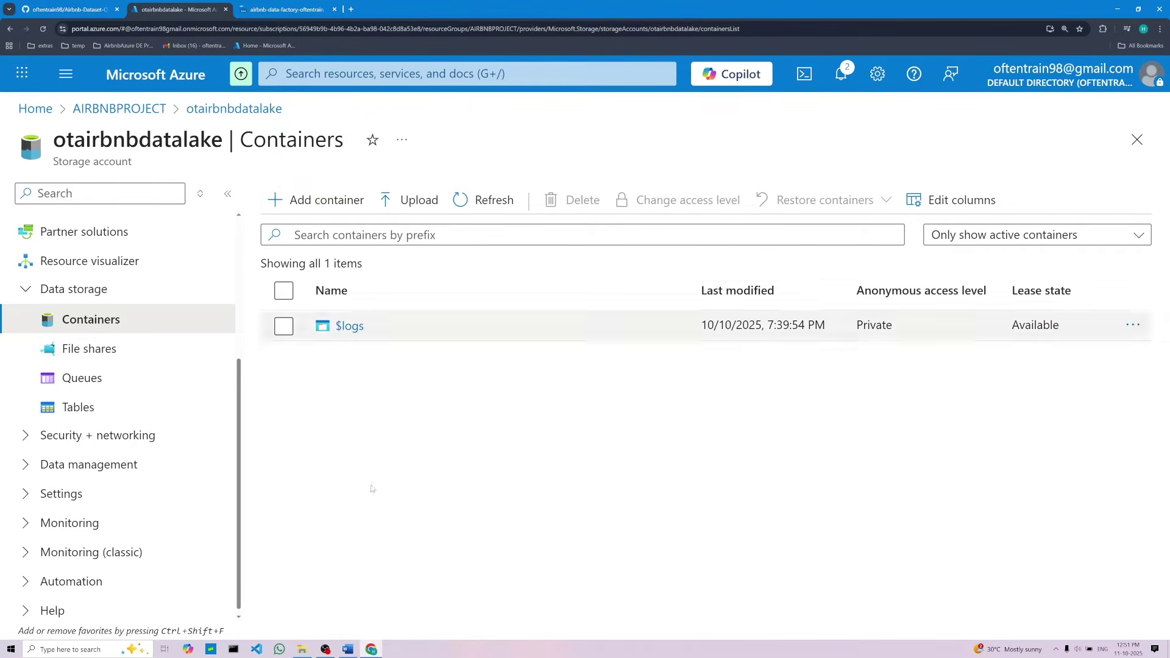
Check the container names in the Word notes, and create a container named bronze in the otairbnbdatalake storage account
click(350, 649)
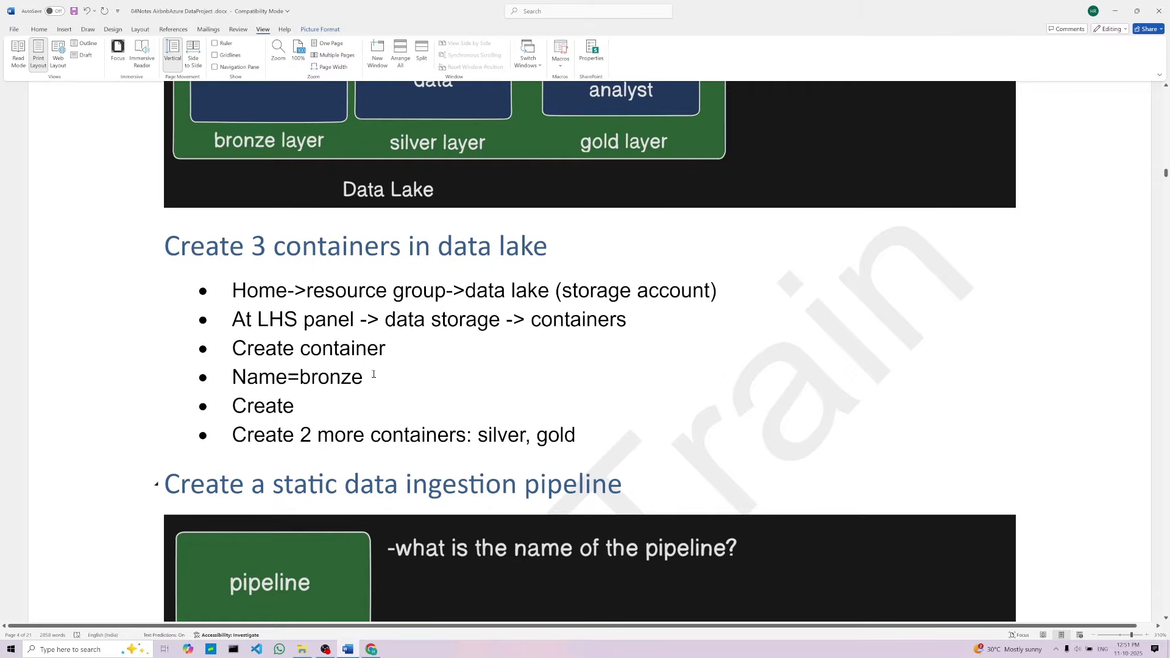
double_click(336, 376)
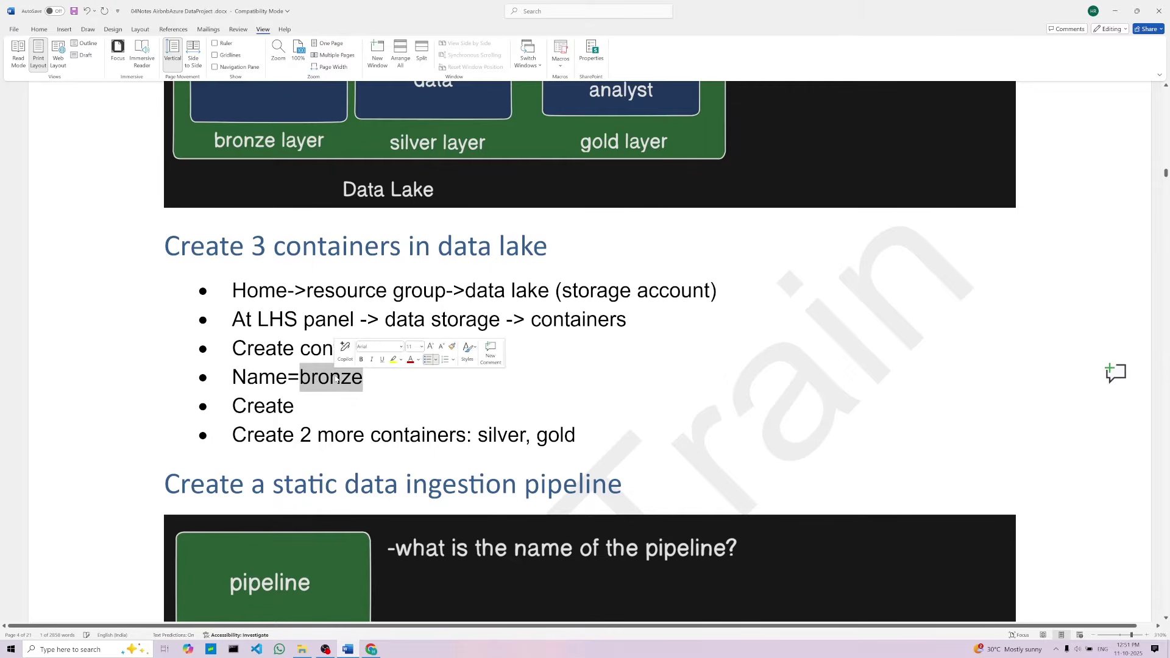
double_click(505, 436)
double_click(554, 446)
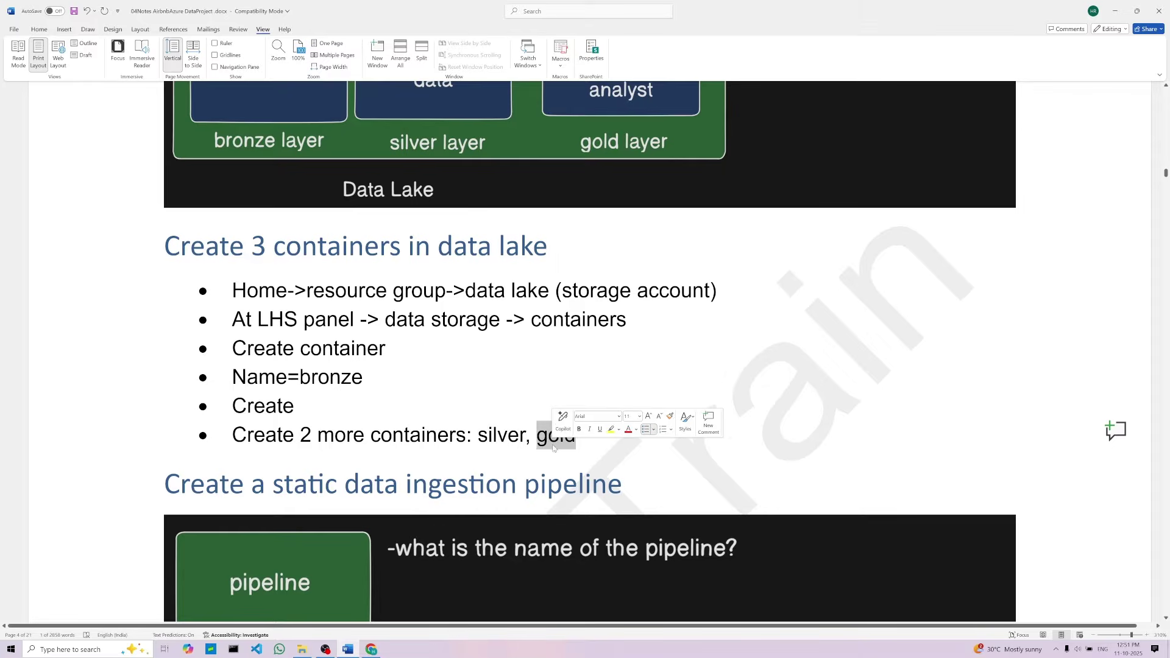
click(371, 649)
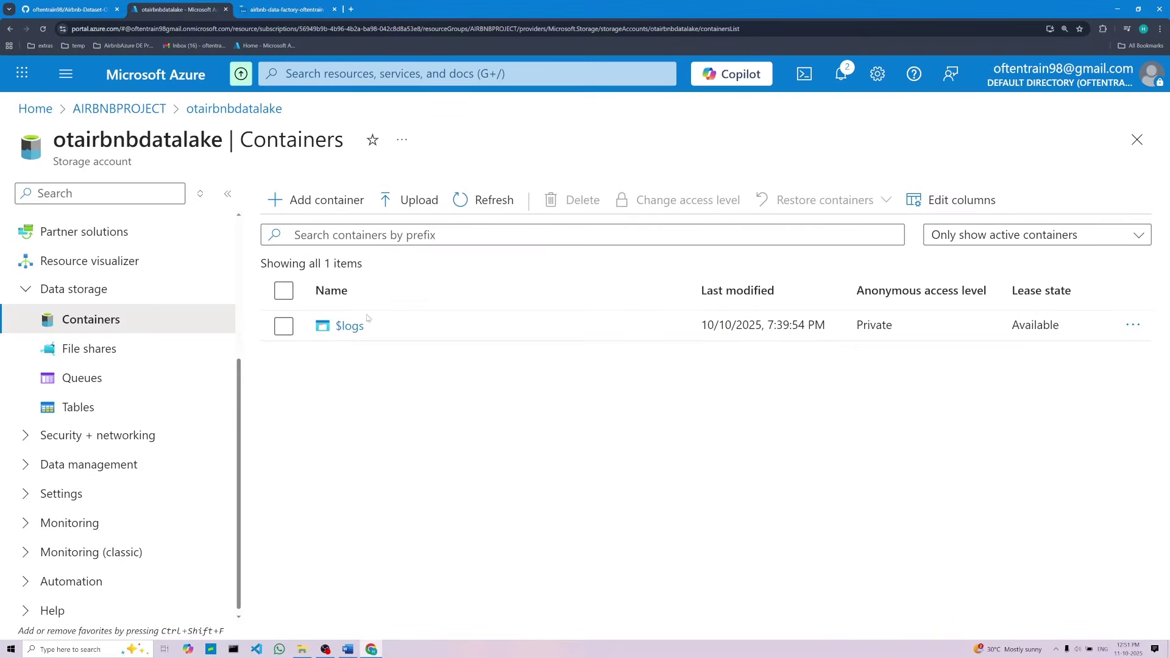
click(317, 200)
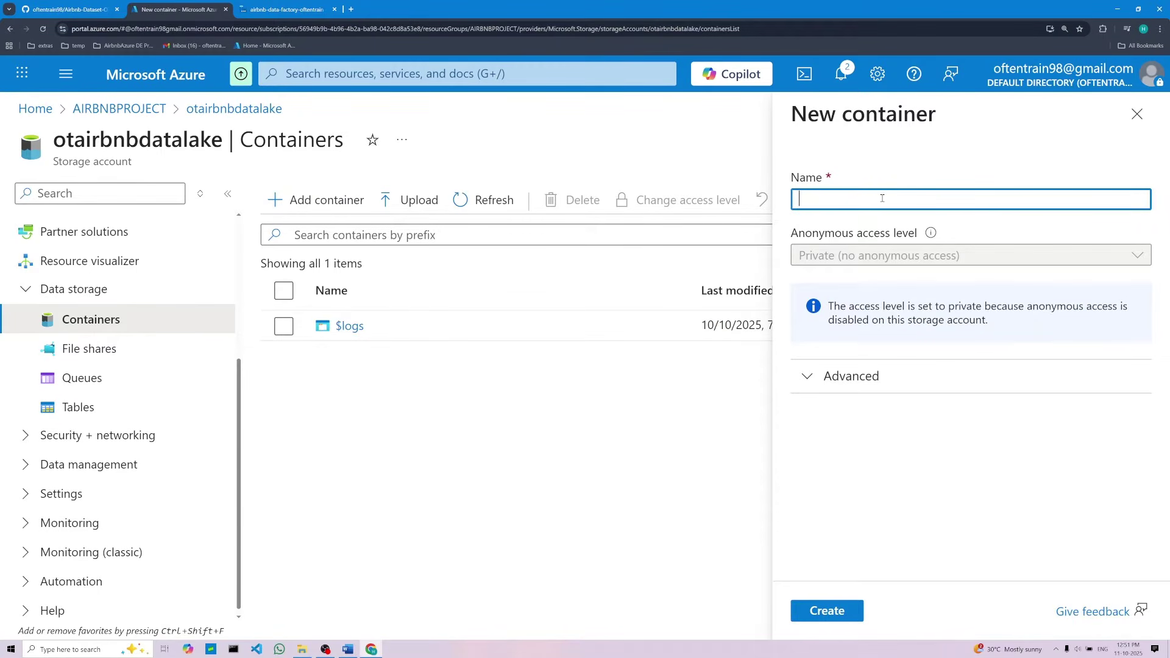
text(bronze)
click(831, 612)
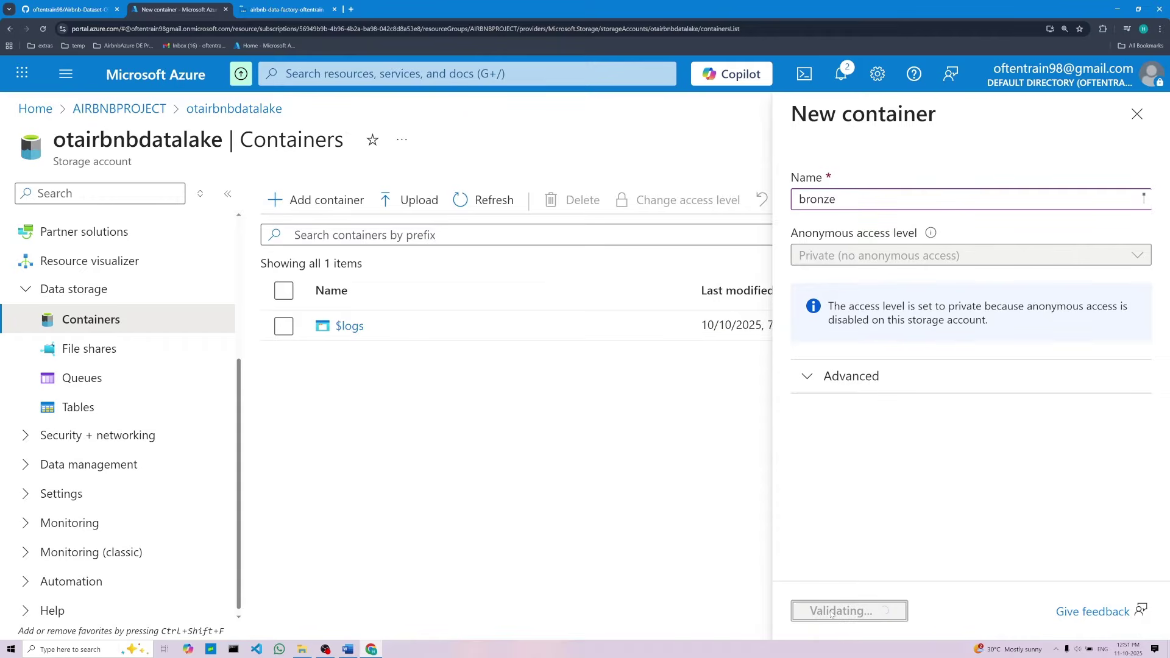
Recheck the container instructions in the Word notes, and create a second container named silver in otairbnbdatalake
click(347, 650)
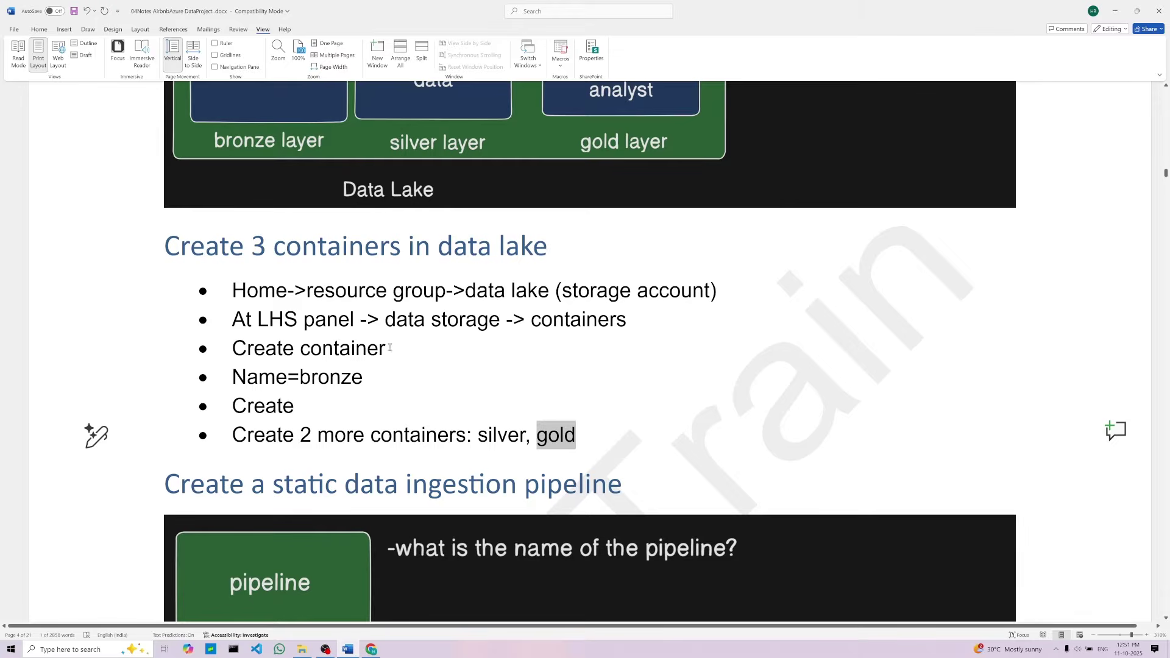
click(371, 649)
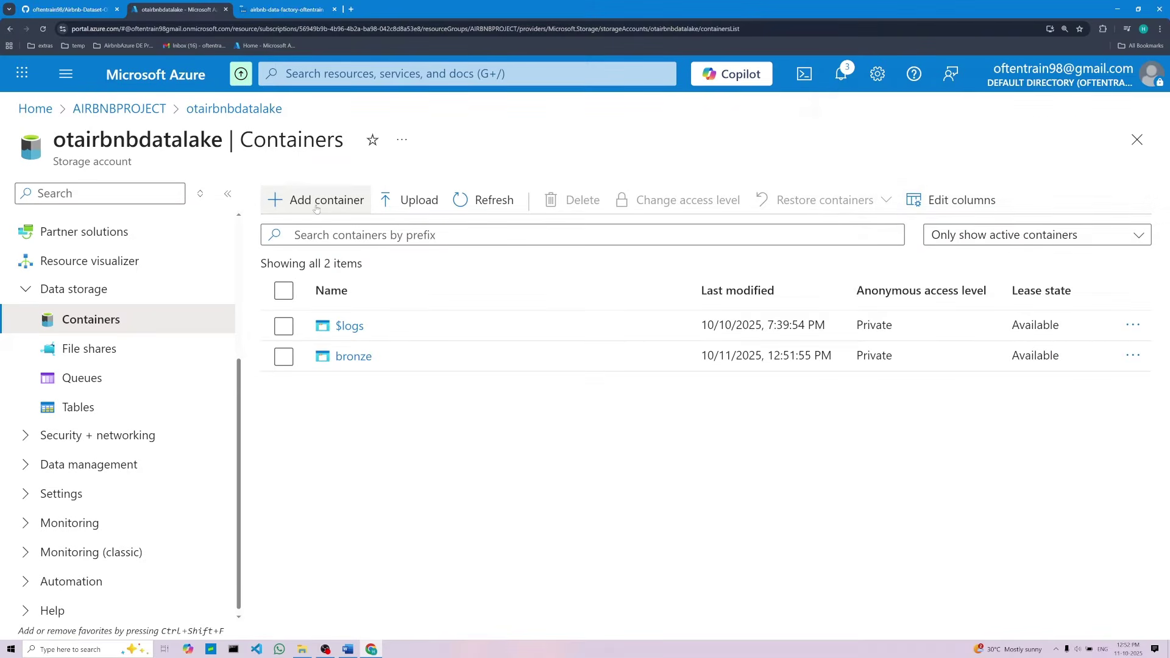
click(282, 205)
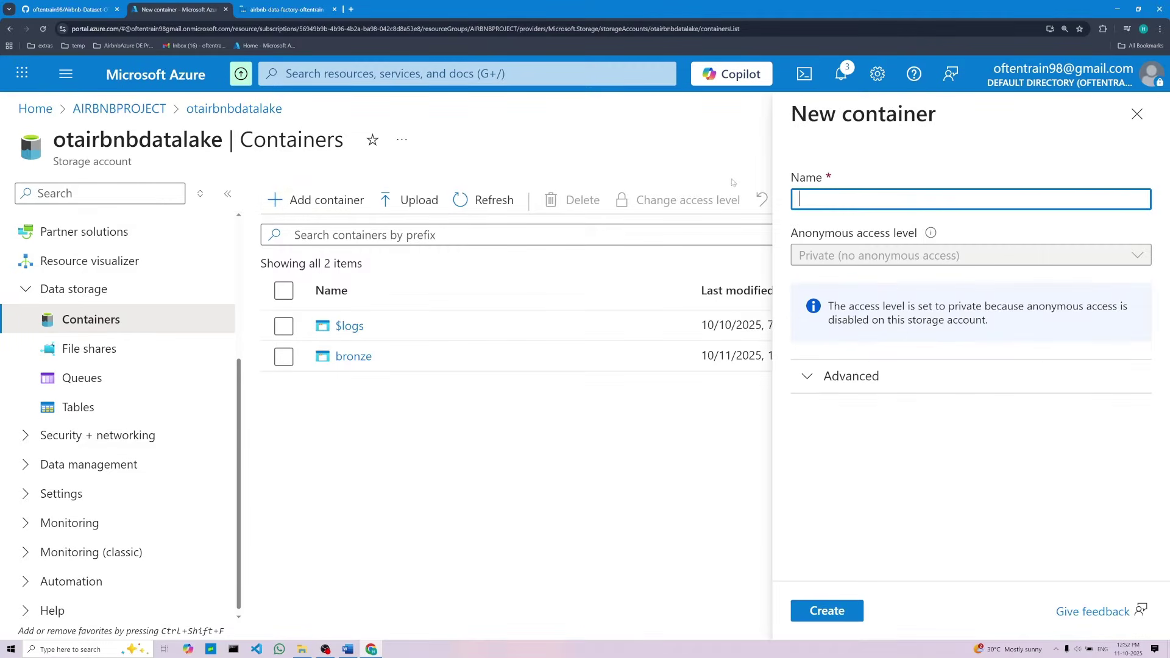
text(silver)
click(833, 616)
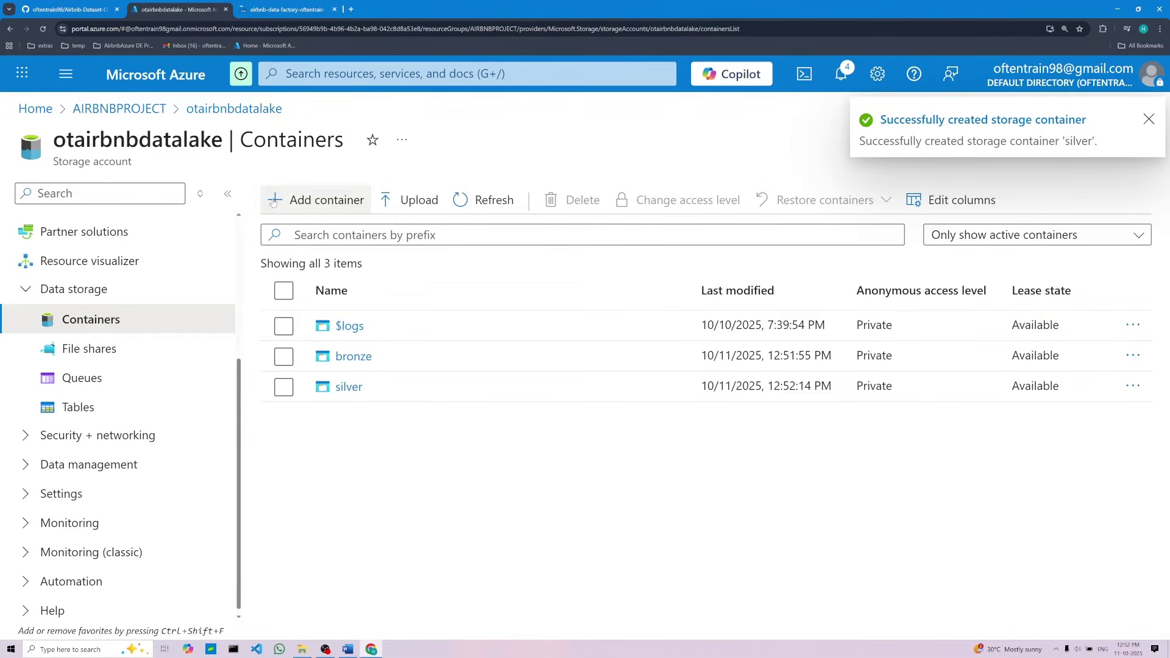
Create a third container named gold in otairbnbdatalake, and switch to the Word notes on the data lake layers and static ingestion pipeline
click(273, 202)
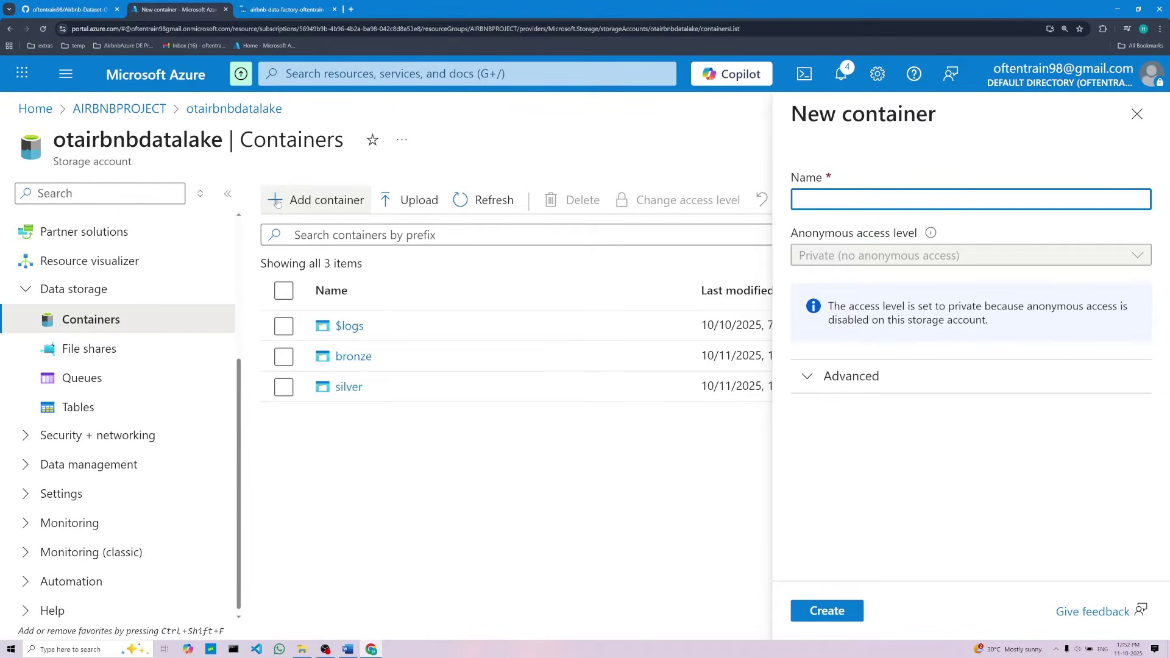
text(go)
text(ld)
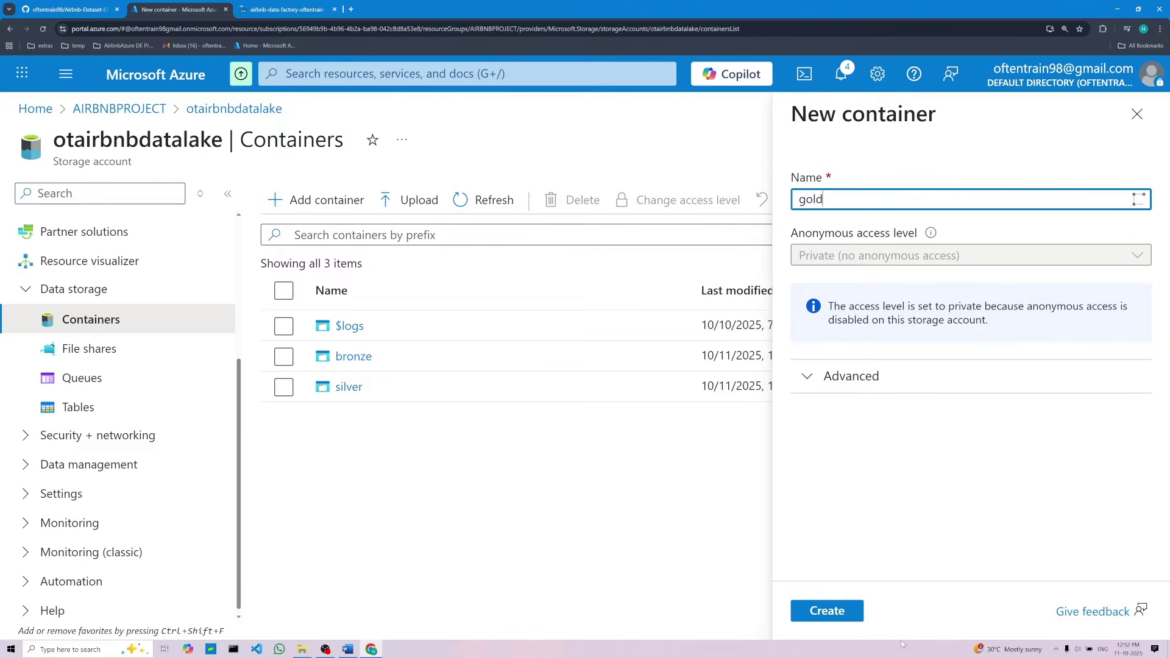
click(842, 613)
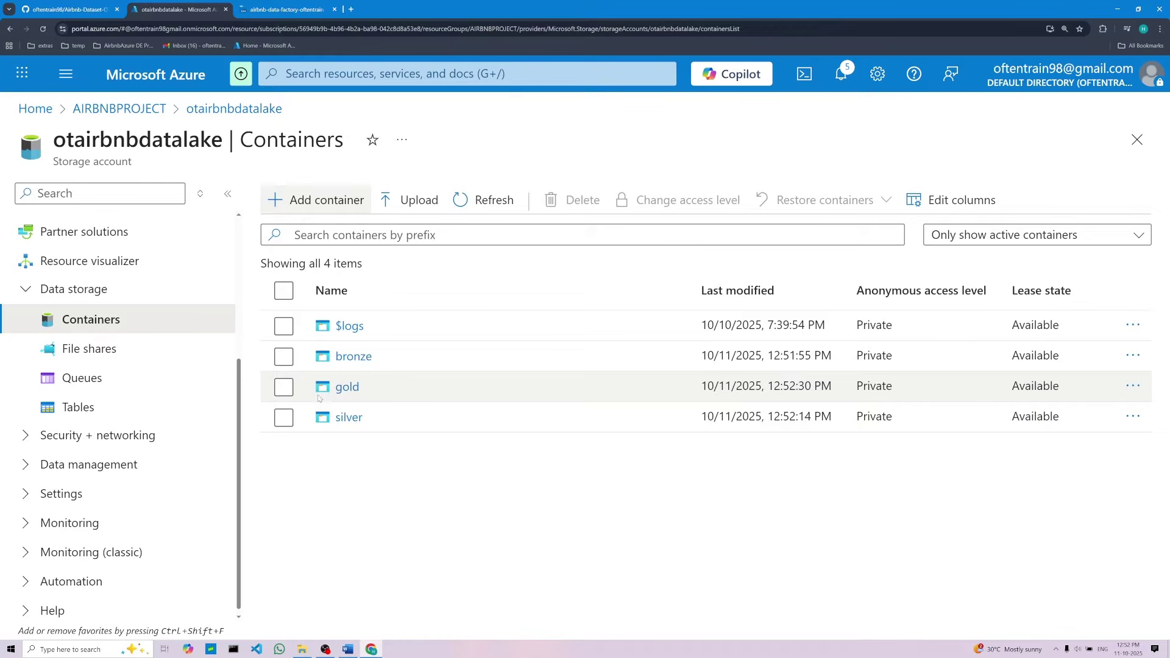
click(350, 649)
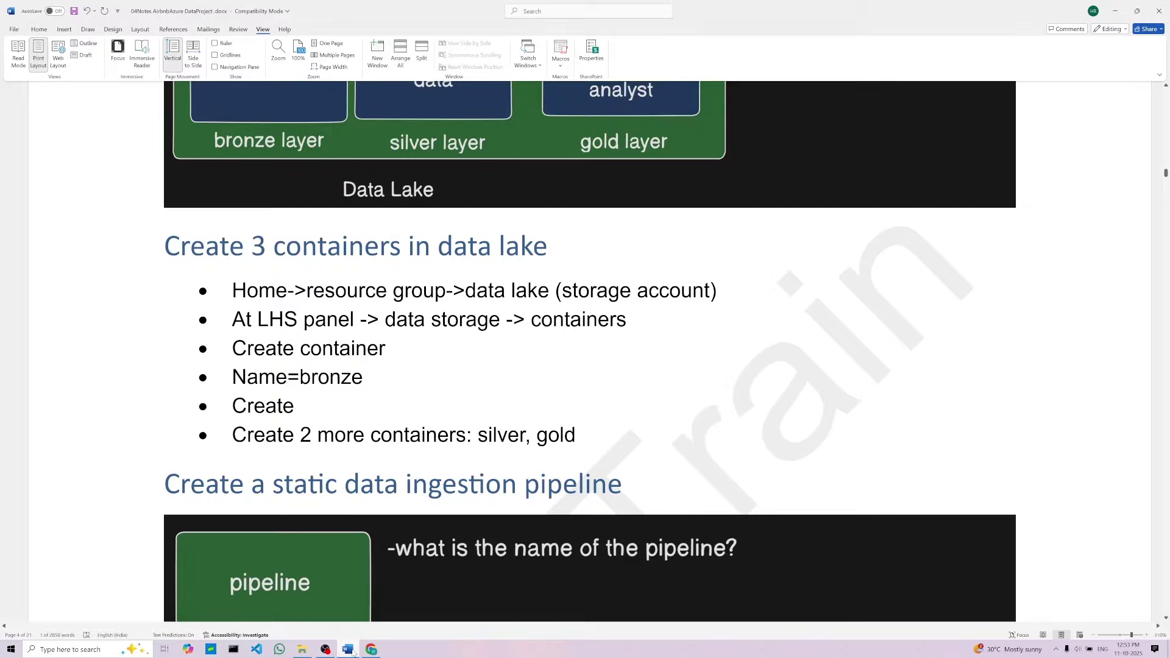
click(418, 175)
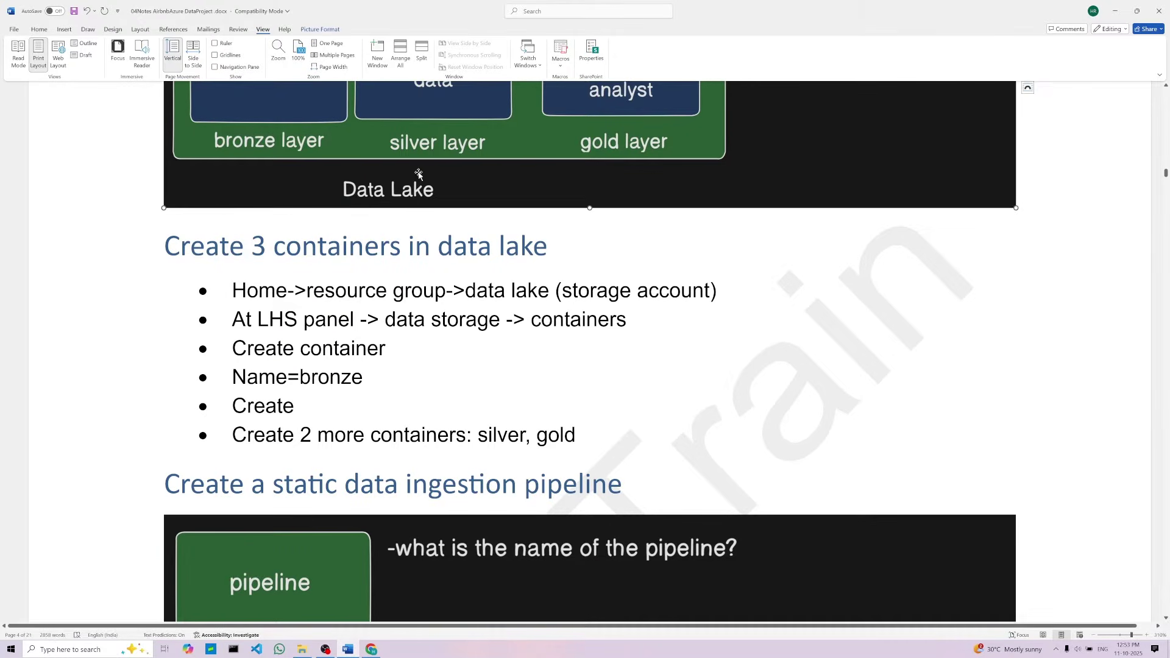
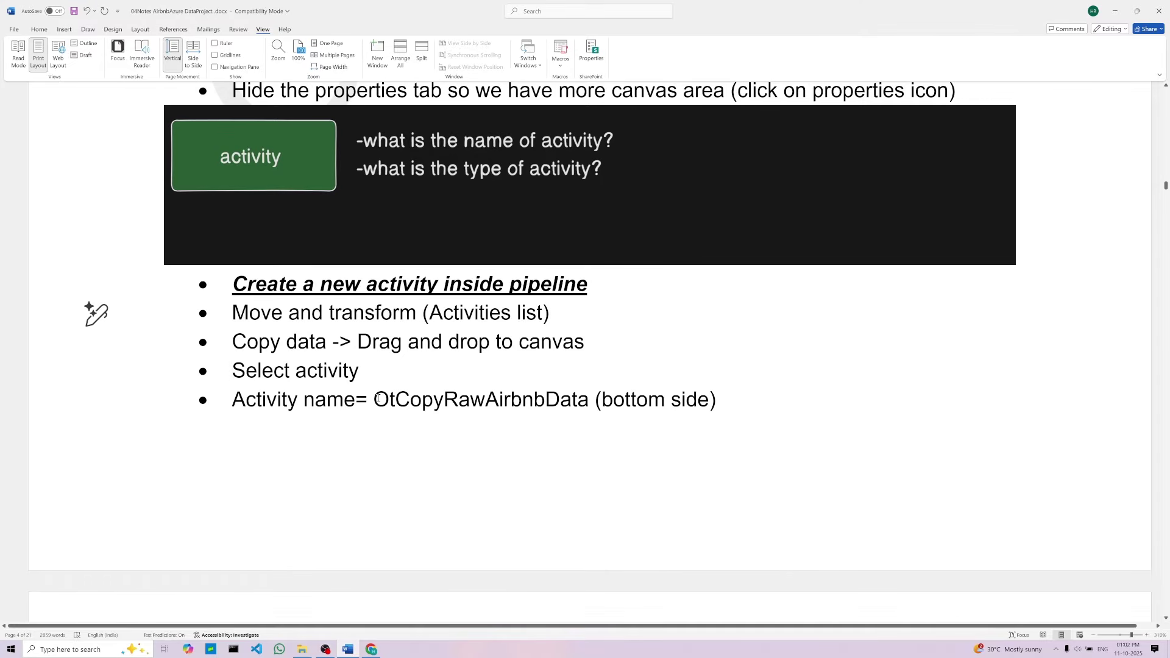
Copy the activity name OtCopyRawAirbnbData from the Word notes and set it as the name of the Copy data activity in Data Factory
drag(375, 399, 587, 400)
right_click(504, 401)
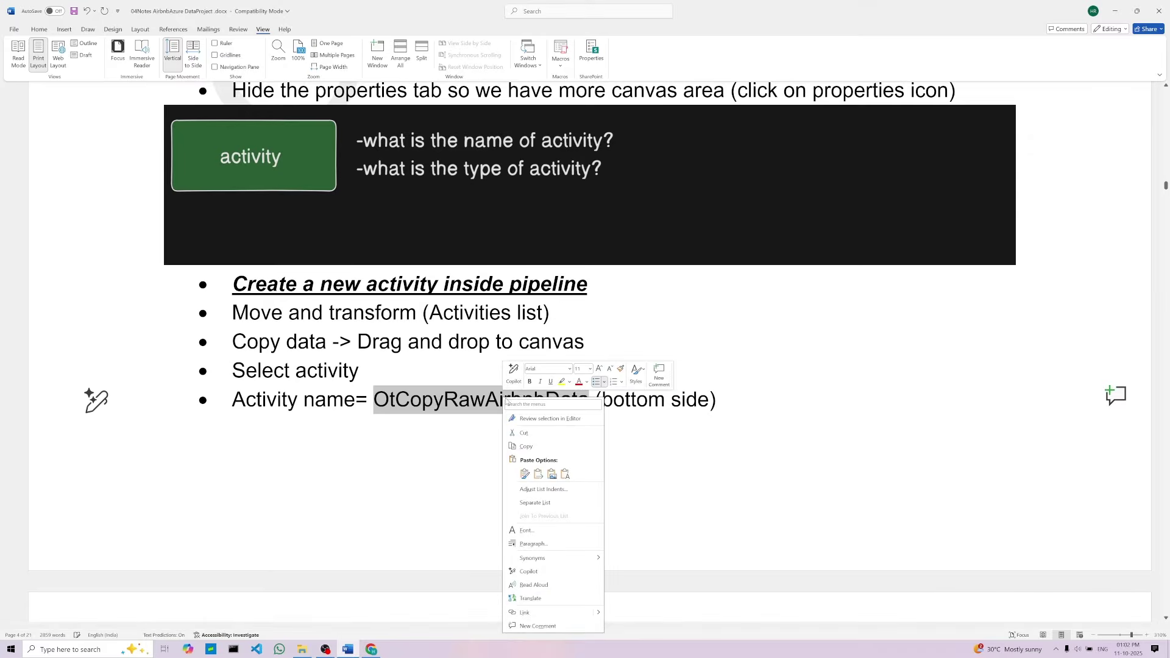
click(526, 447)
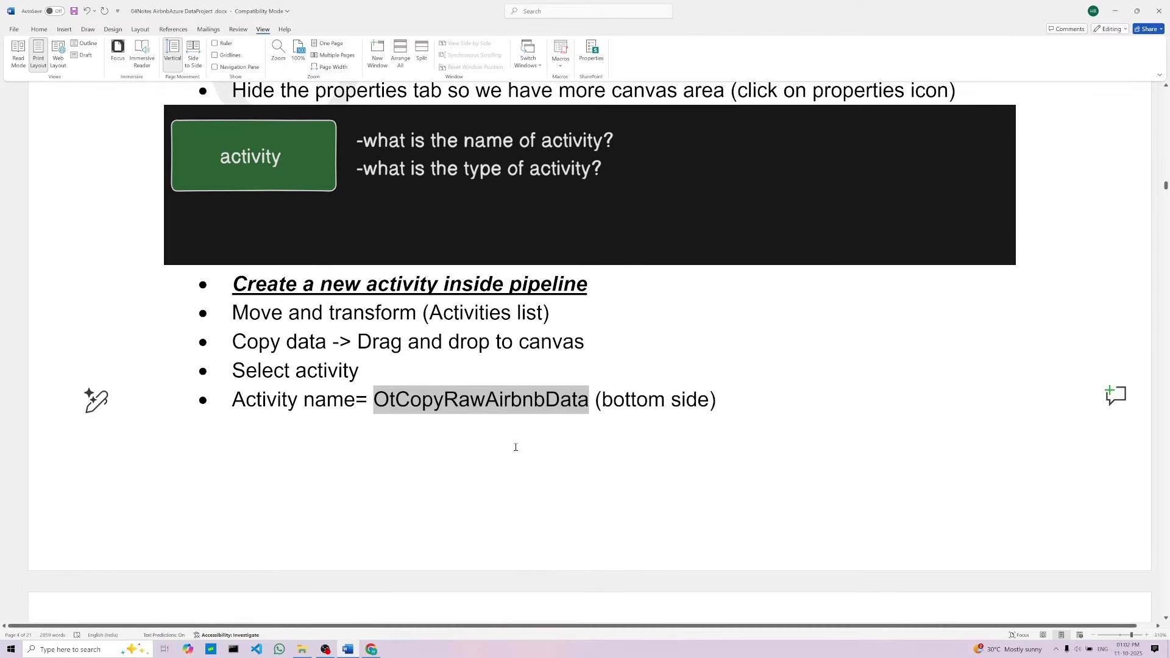
click(371, 649)
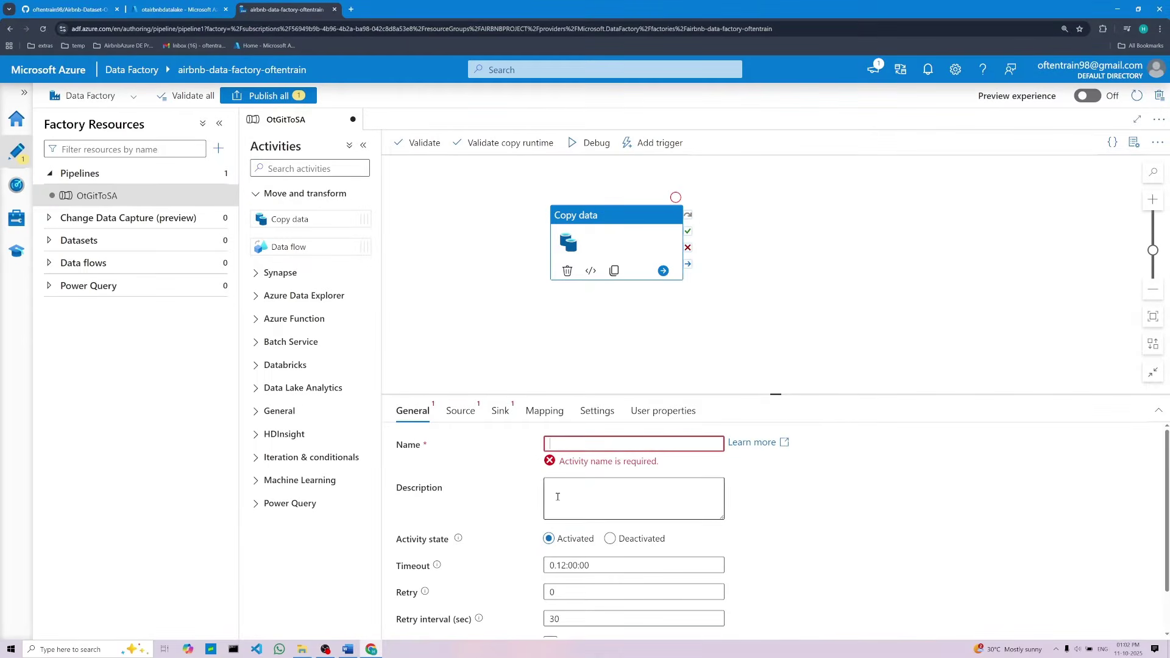
right_click(567, 443)
click(589, 319)
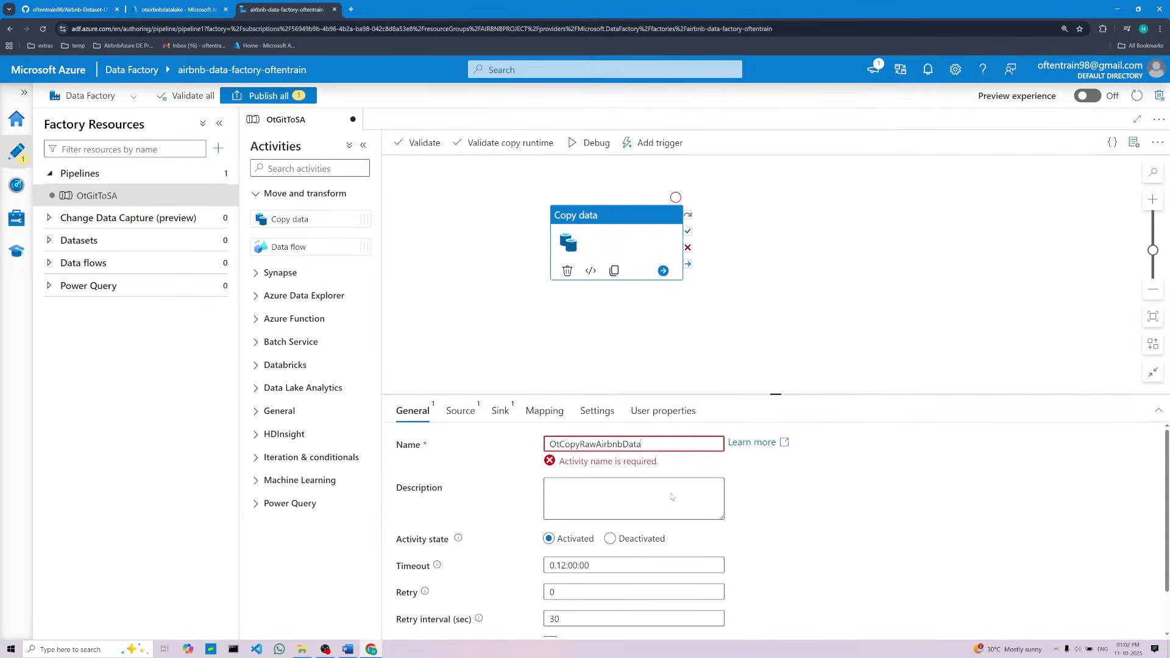
Return to the Word notes and review the section on creating a new activity inside the pipeline
click(348, 649)
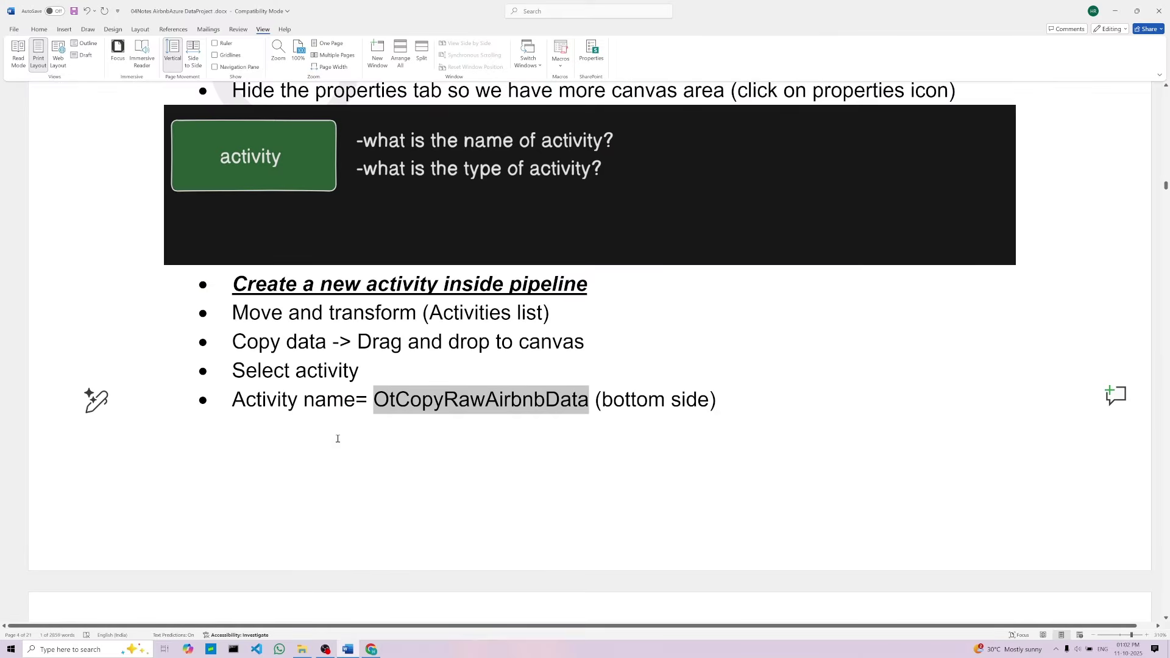
click(732, 420)
scroll(743, 422, down, 5)
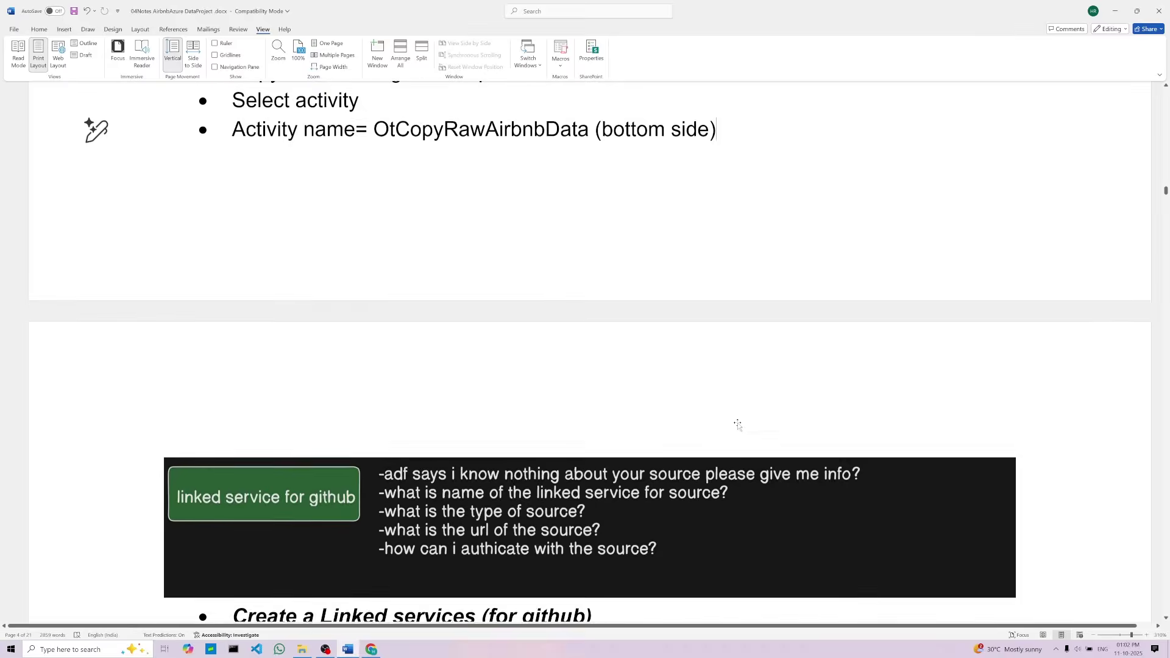
scroll(759, 417, up, 5)
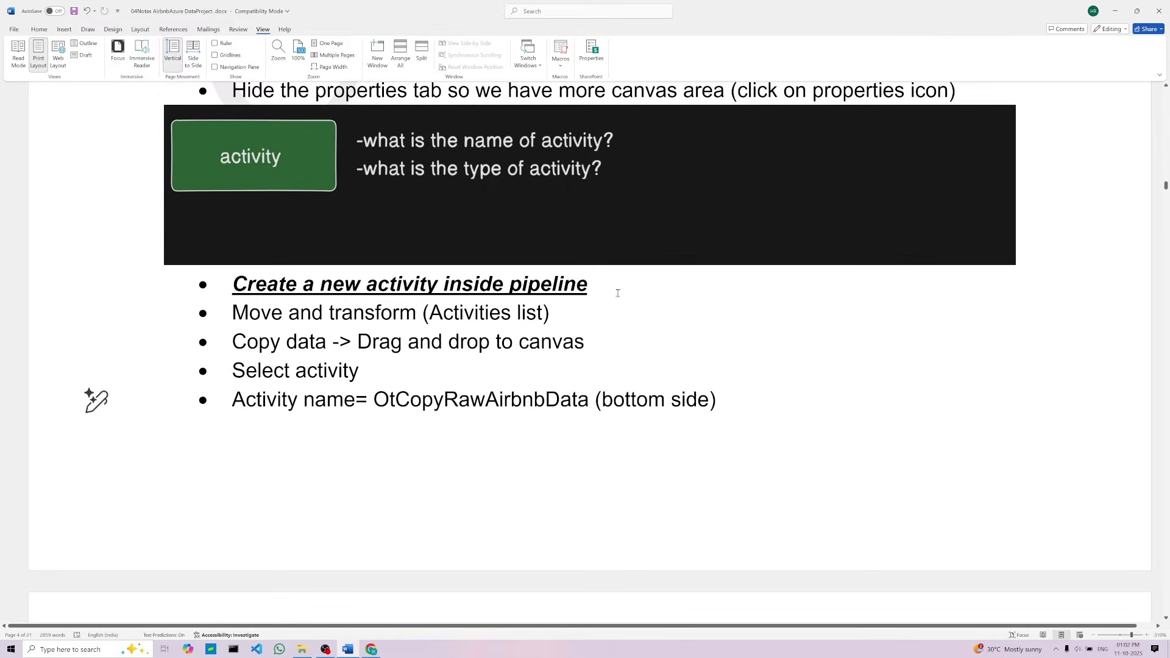
click(539, 192)
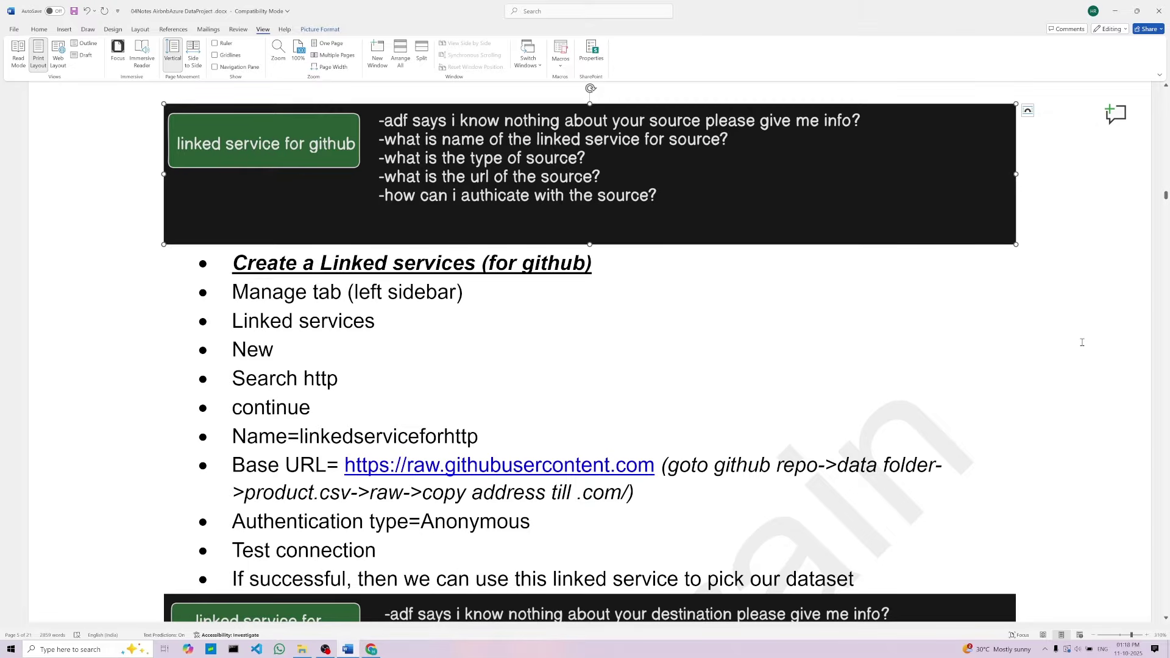
Read the Word notes on creating linked services for GitHub and for the data lake, including the source and destination questions
scroll(644, 384, down, 2)
scroll(645, 384, up, 2)
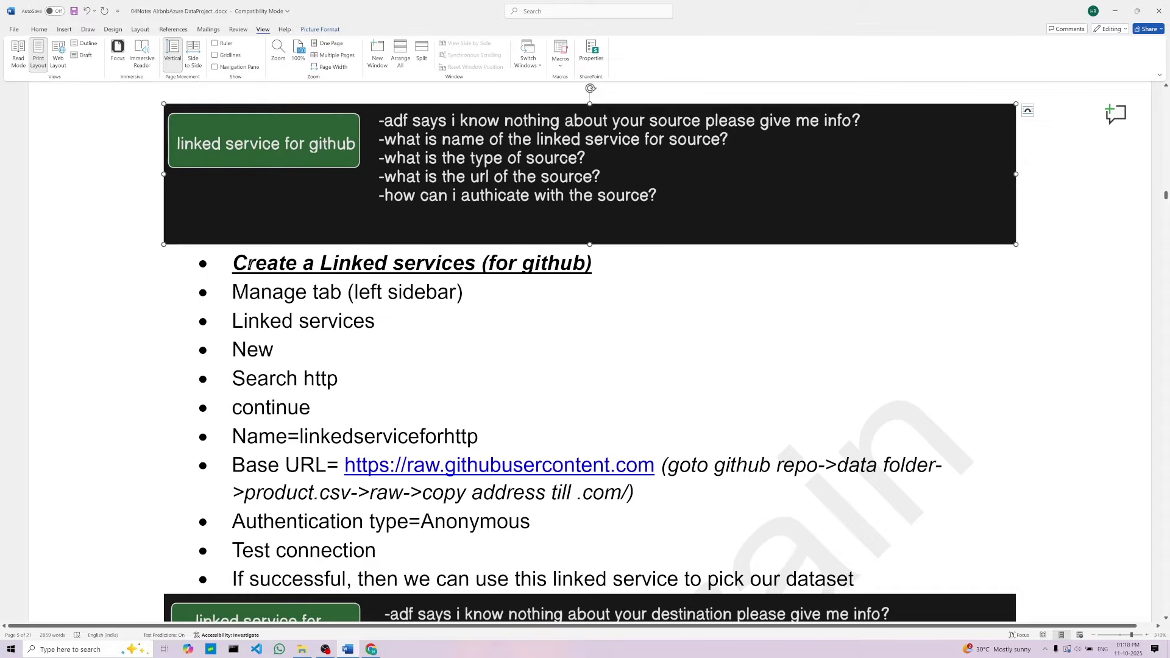
drag(235, 263, 603, 263)
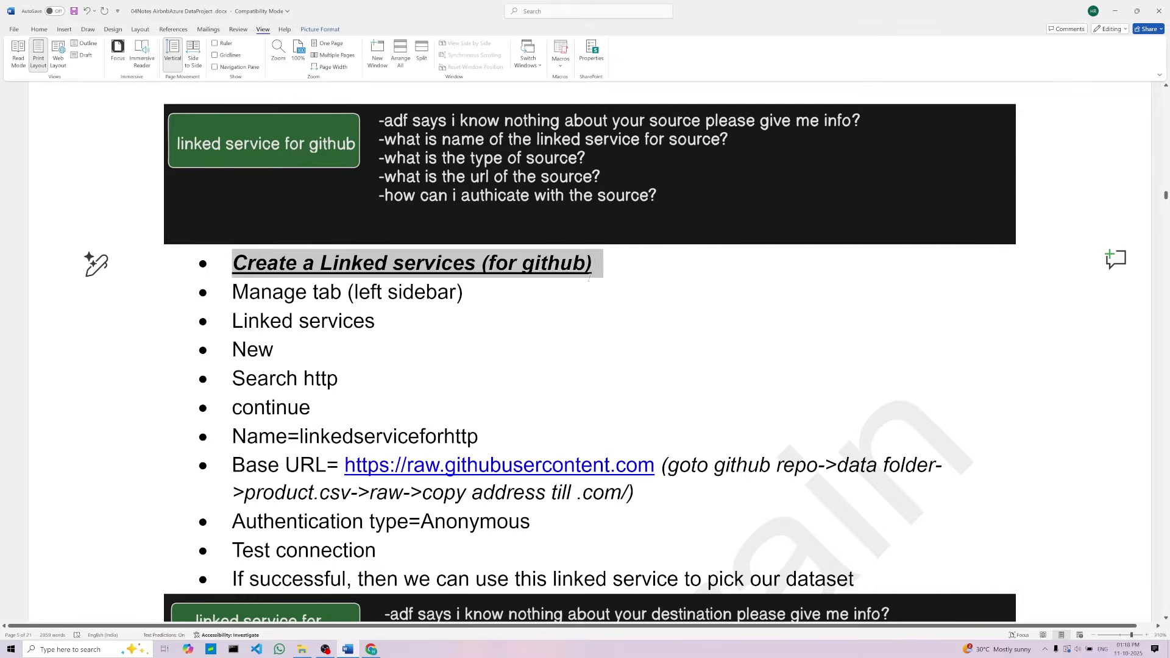
click(514, 336)
scroll(518, 332, up, 2)
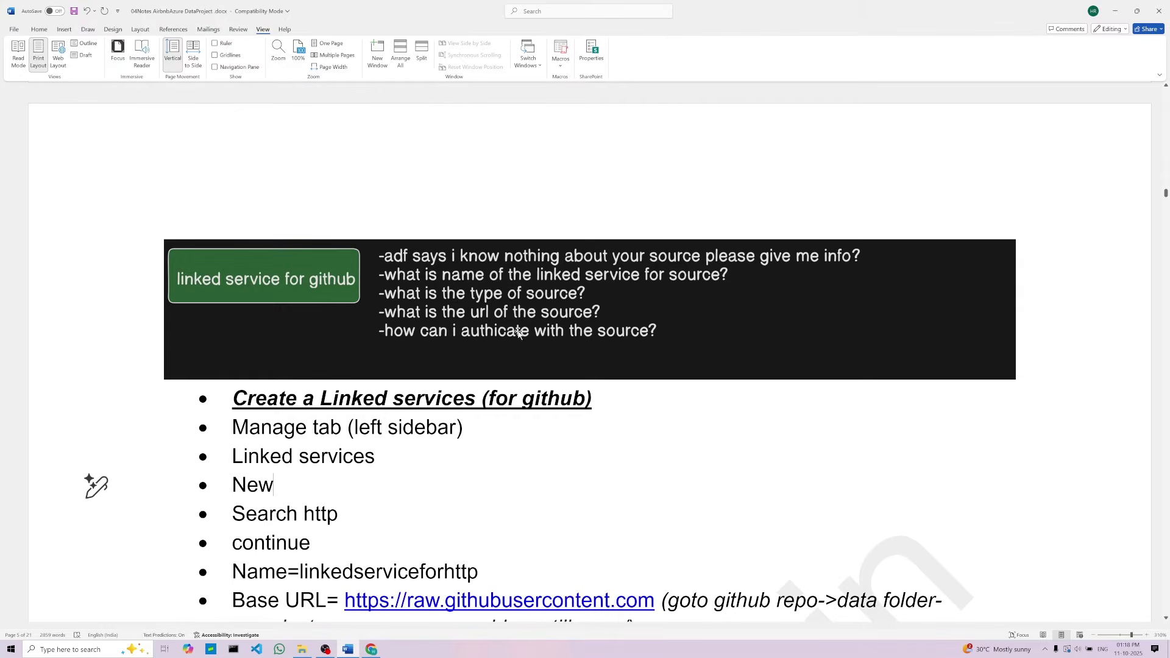
scroll(465, 320, down, 3)
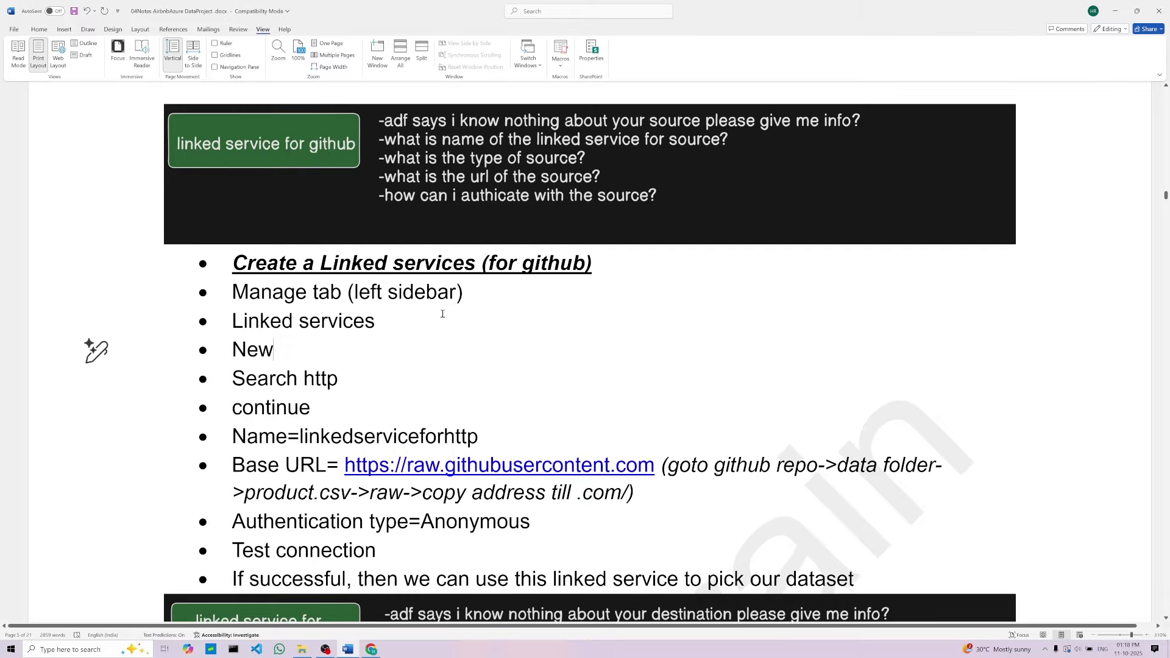
scroll(442, 313, down, 3)
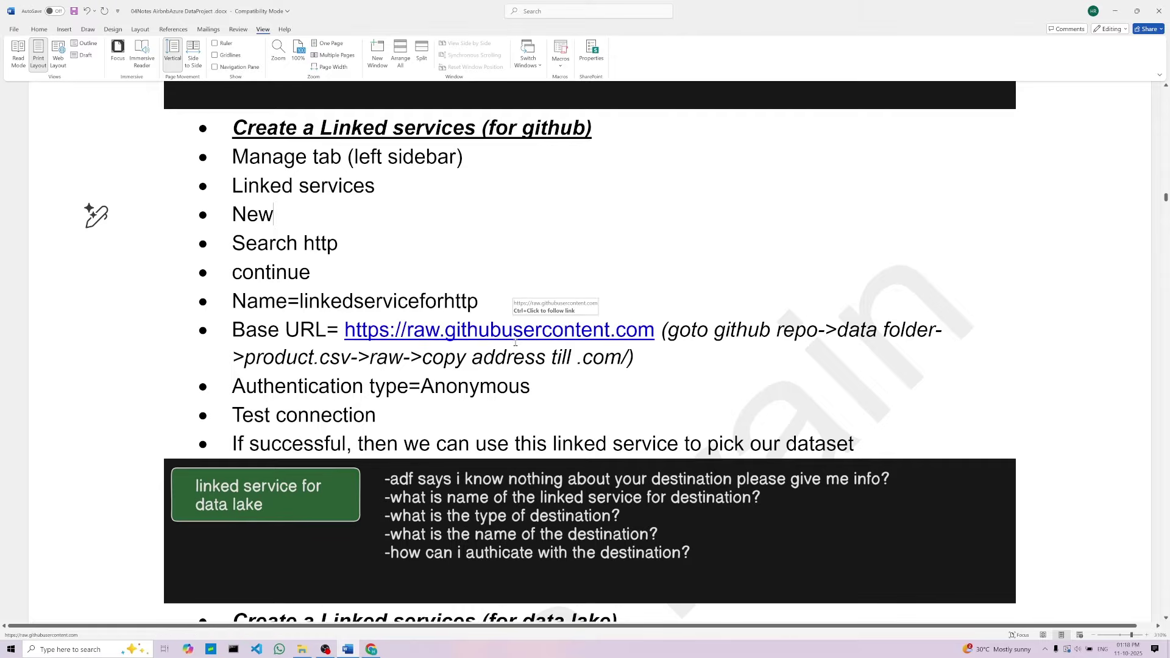
scroll(515, 342, up, 5)
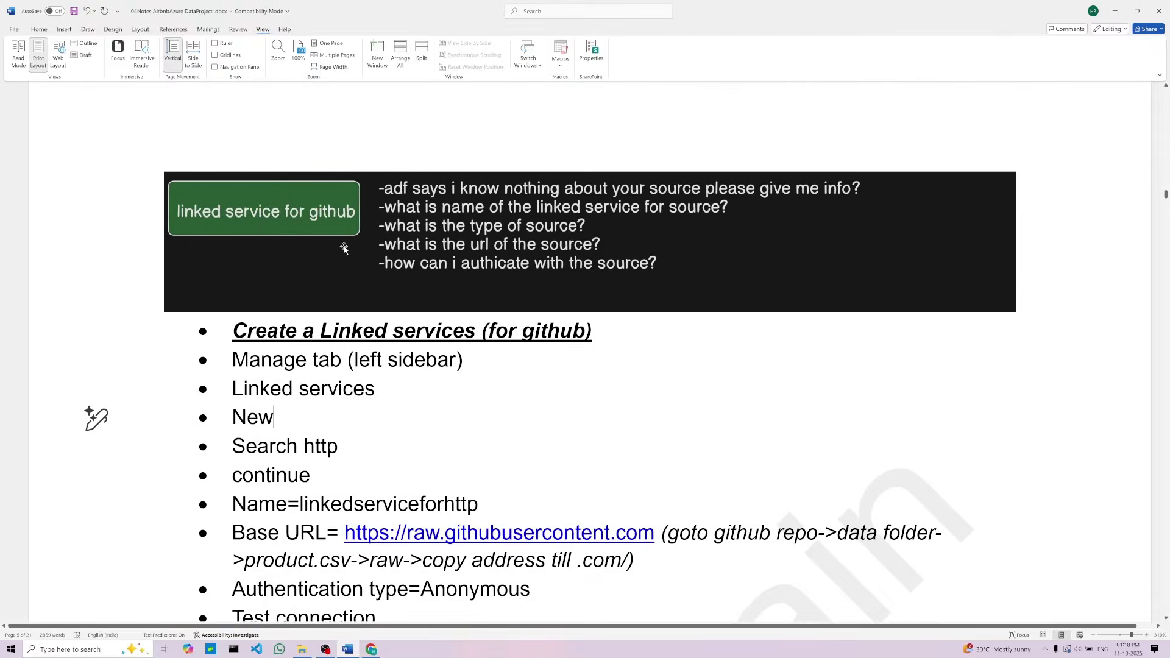
scroll(444, 403, down, 1)
scroll(445, 403, down, 5)
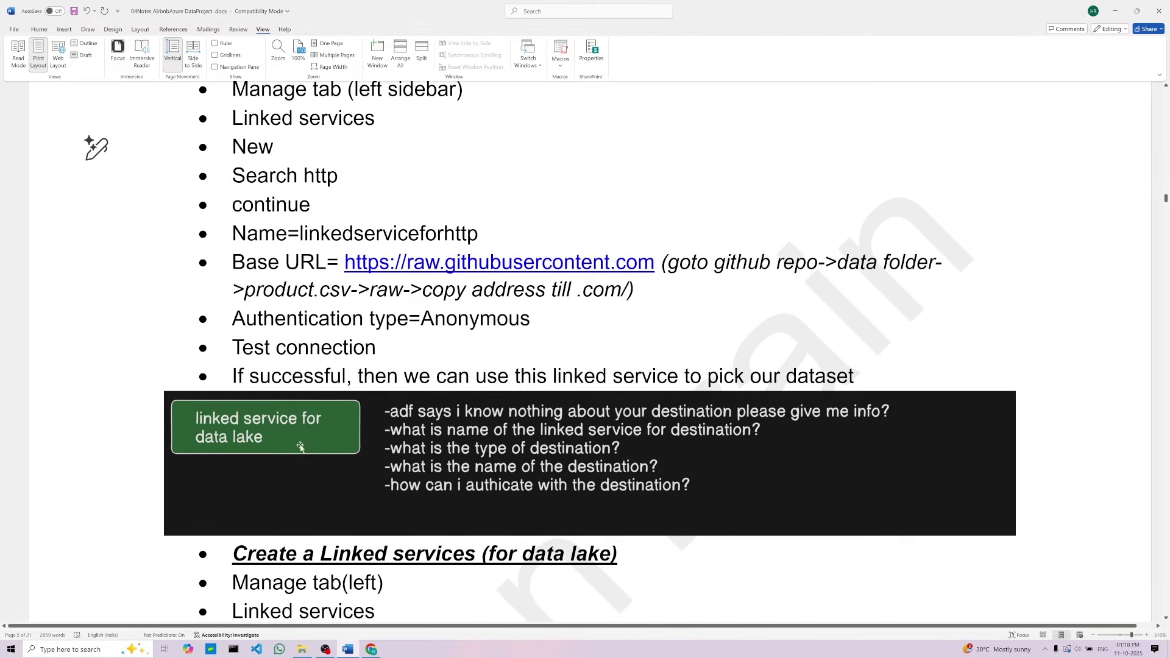
scroll(570, 436, up, 4)
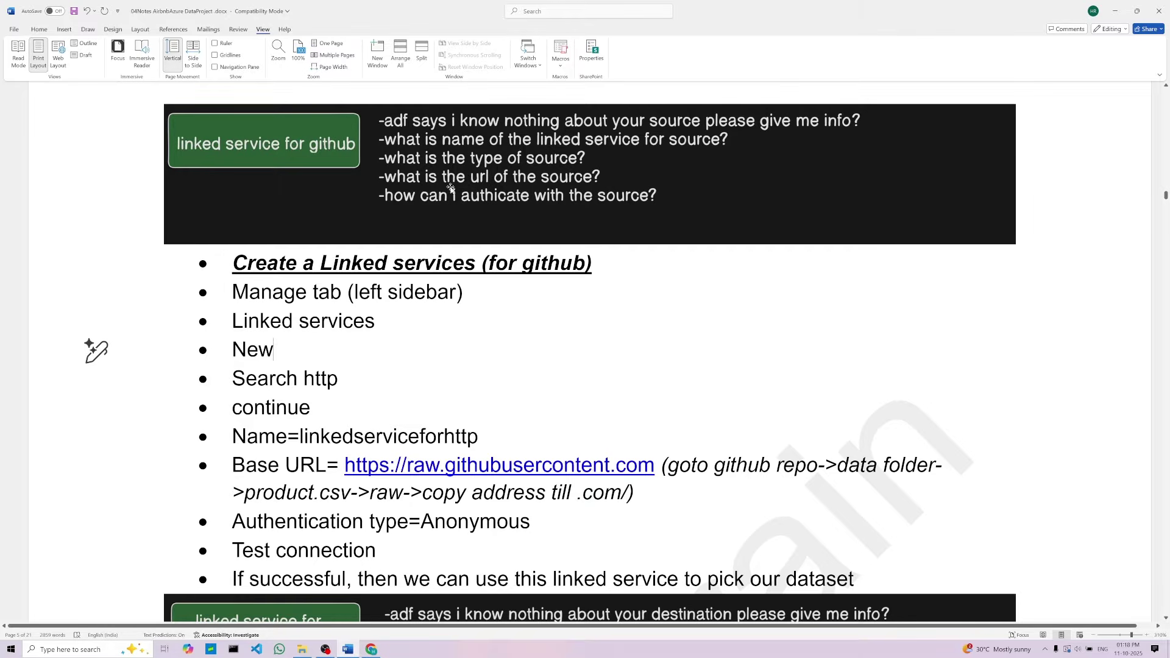
scroll(444, 186, down, 2)
Check the first GitHub linked service instructions in the Word notes, and start a new linked service in Data Factory's linked services settings
click(518, 228)
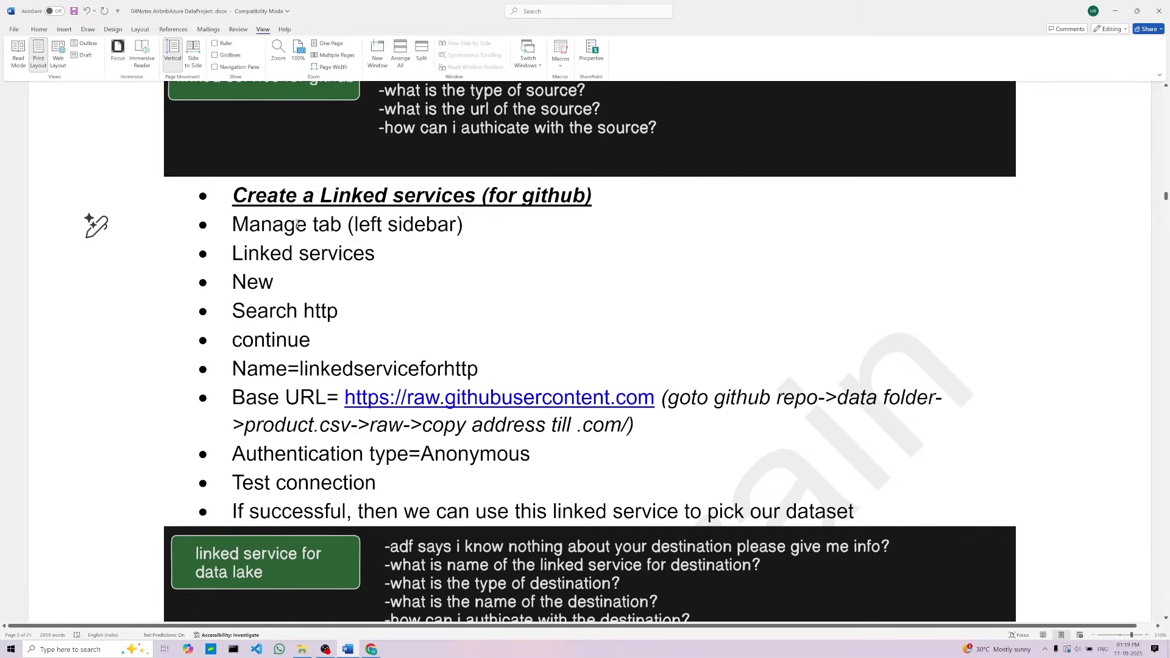
click(391, 255)
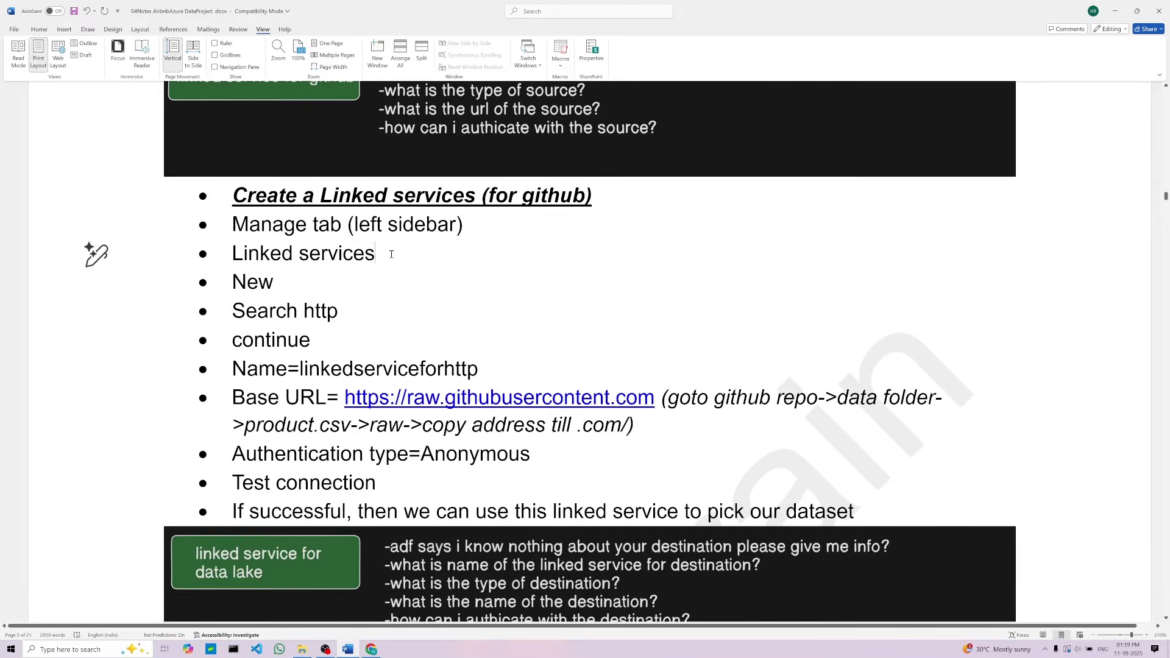
click(290, 285)
click(348, 649)
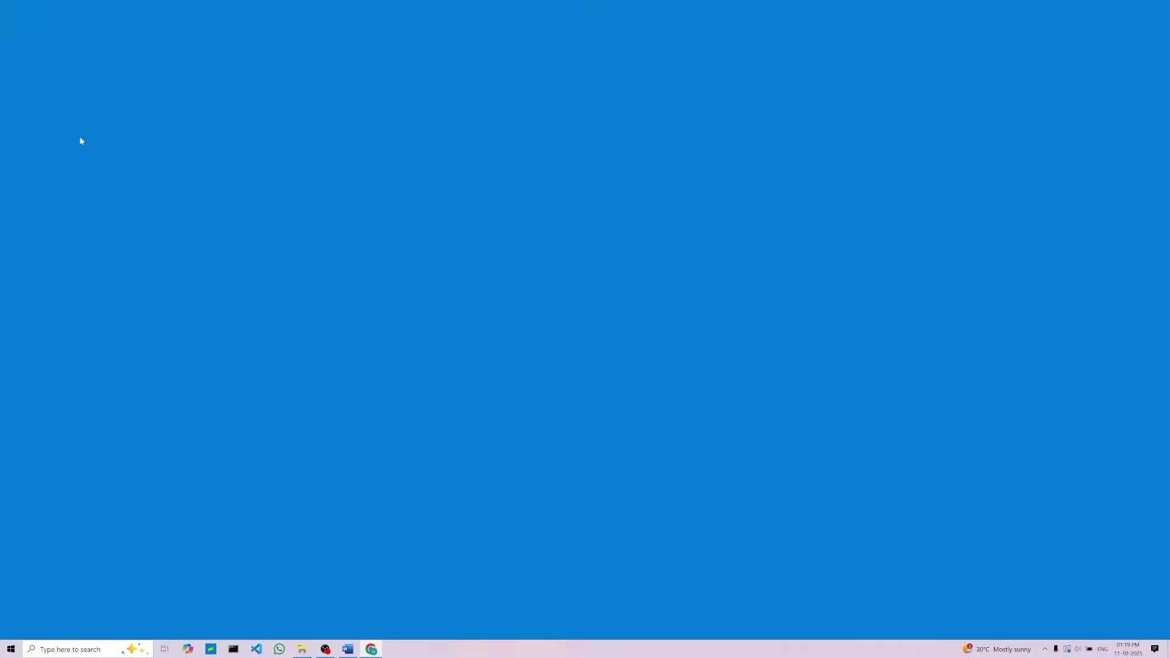
key(alt+Tab)
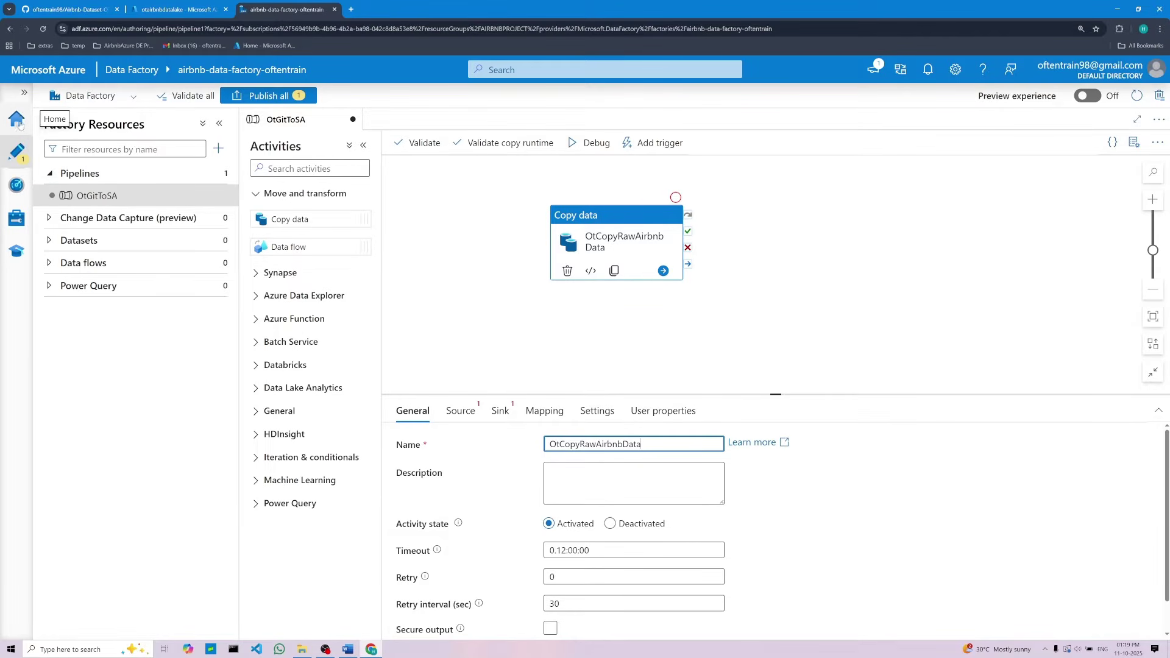
click(19, 224)
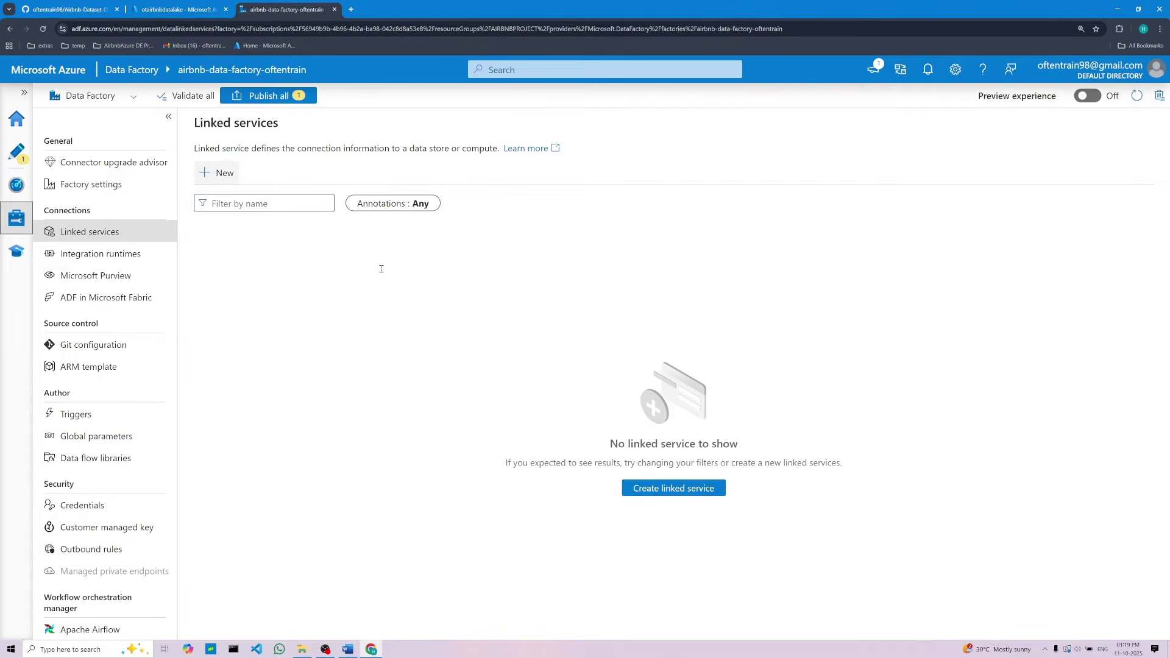
click(217, 172)
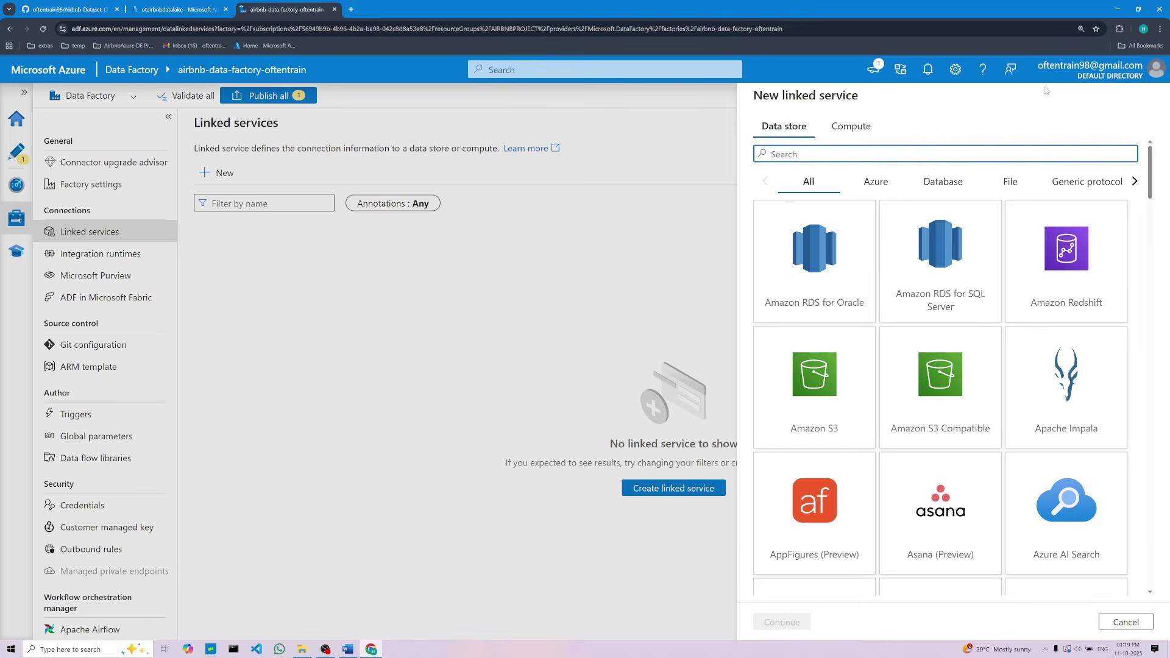
In the Word notes' GitHub linked service instructions, add the line "Data source=http" below "Search http"
click(347, 649)
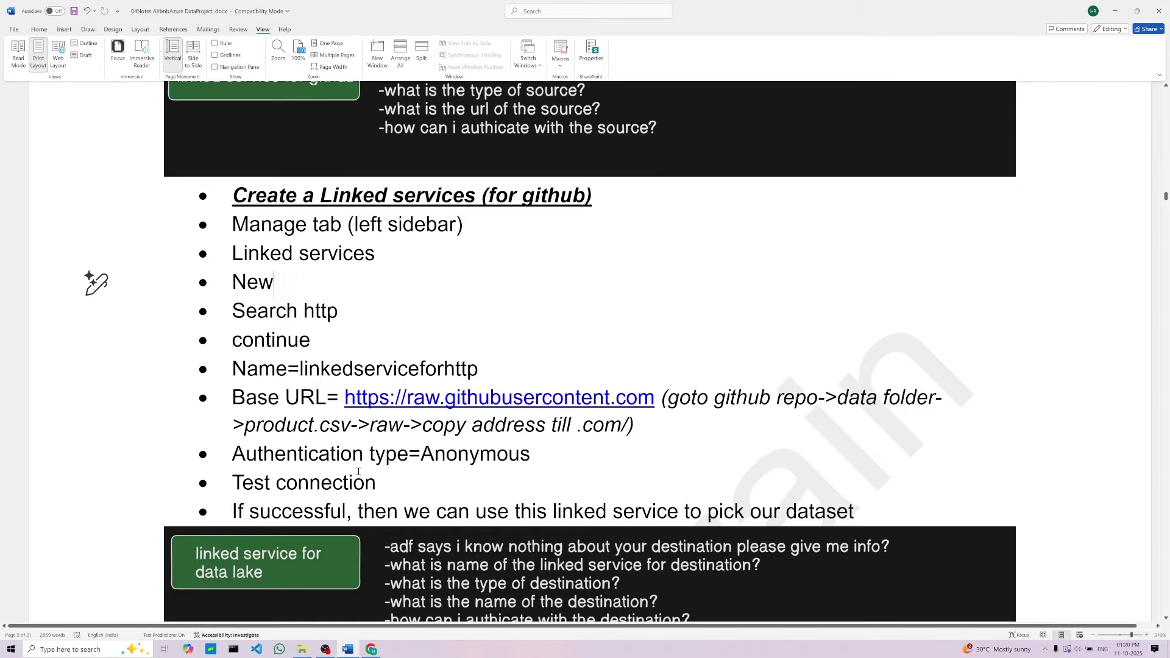
double_click(329, 312)
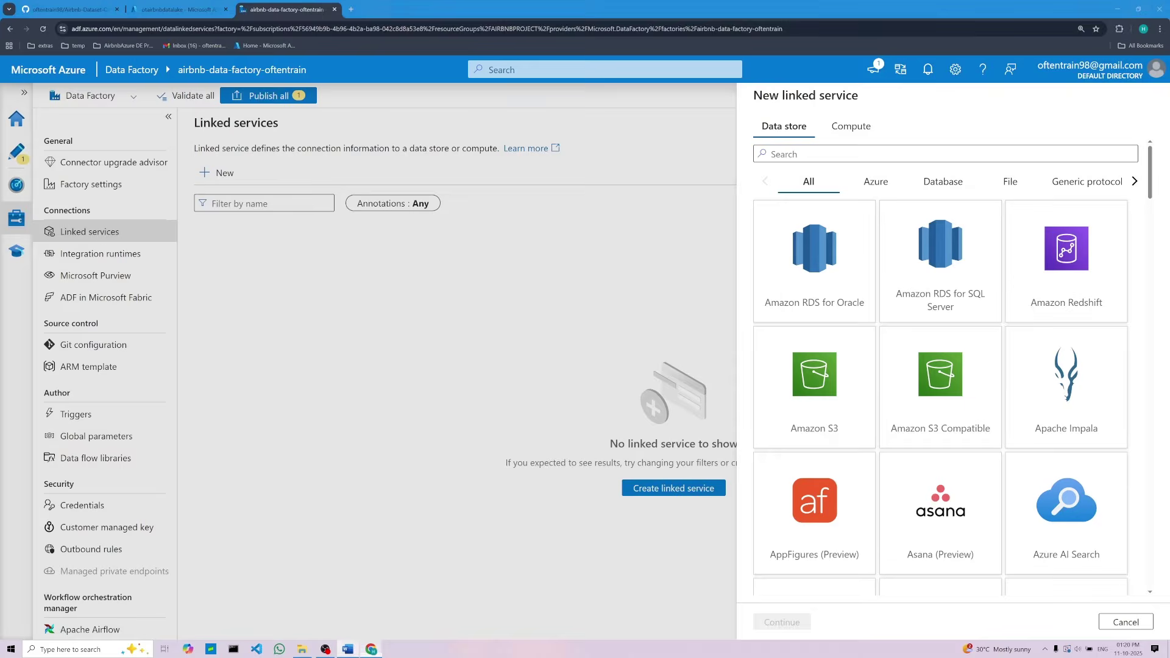
click(371, 649)
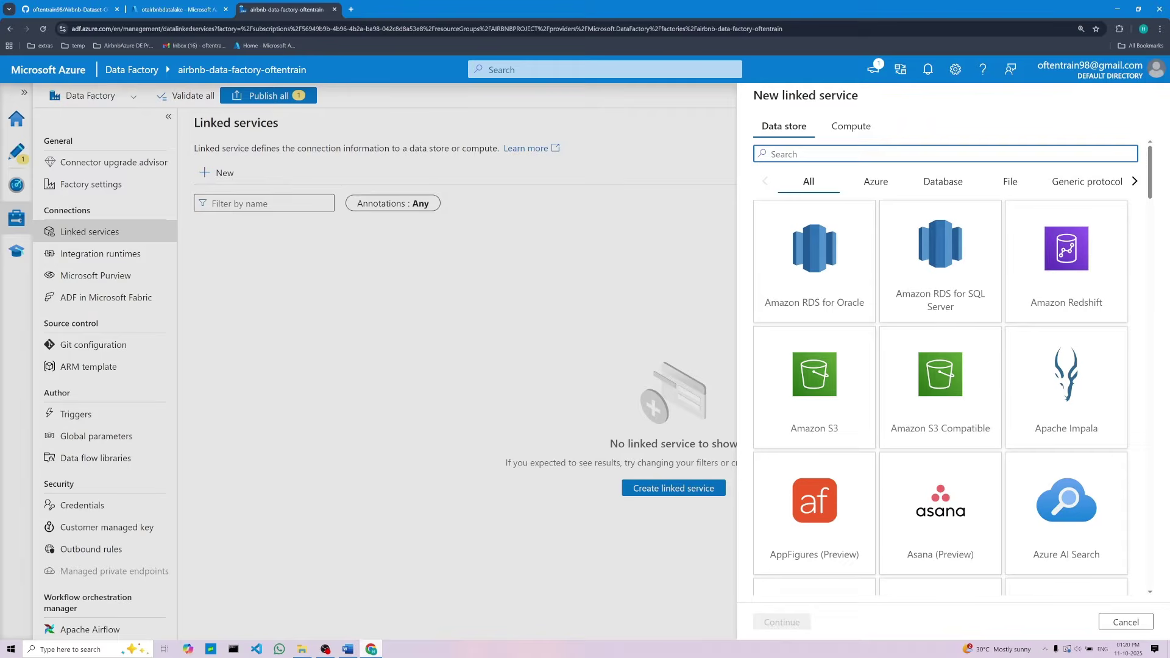
click(348, 649)
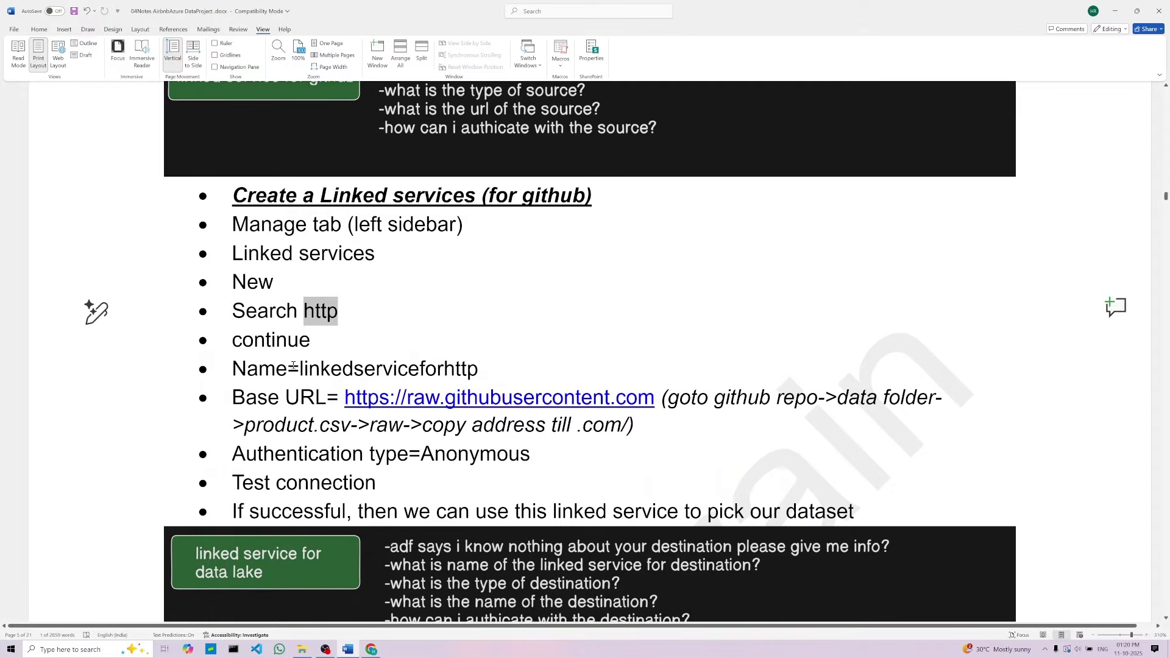
click(352, 312)
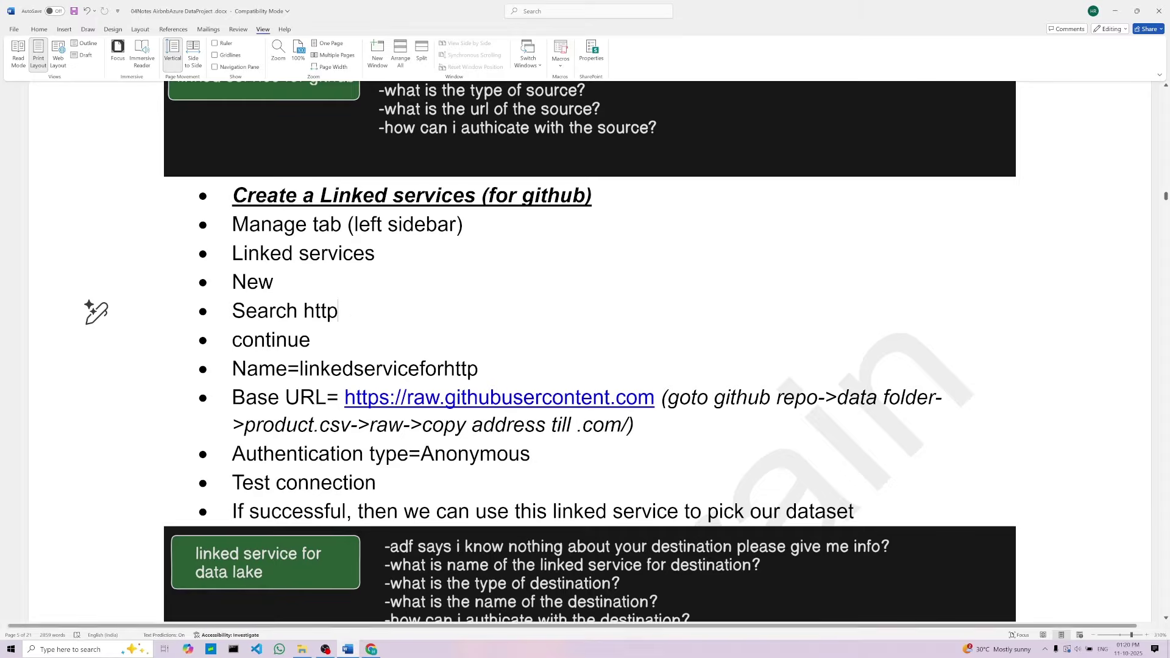
key(Return)
text(dat)
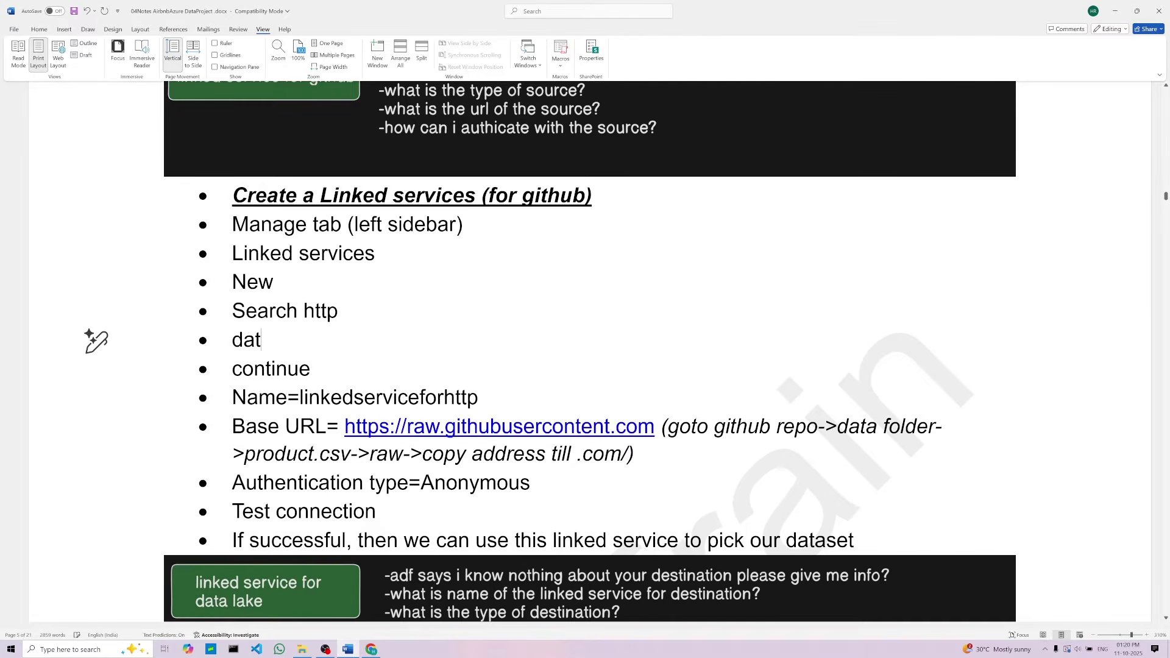
text(a sour)
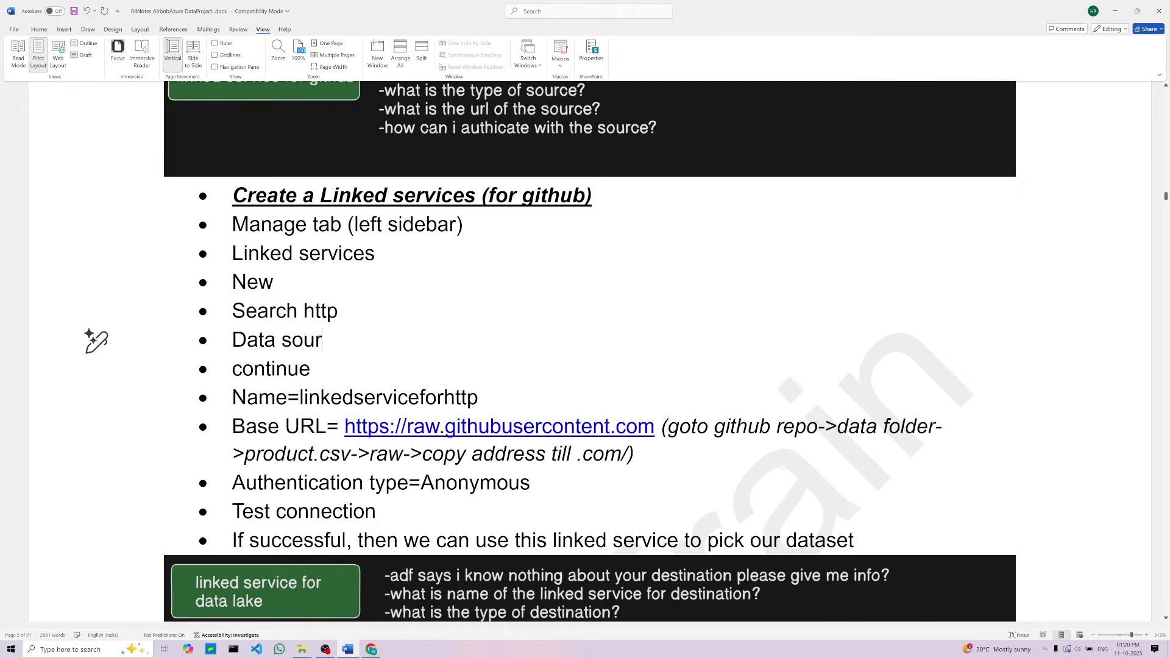
text(ce=http)
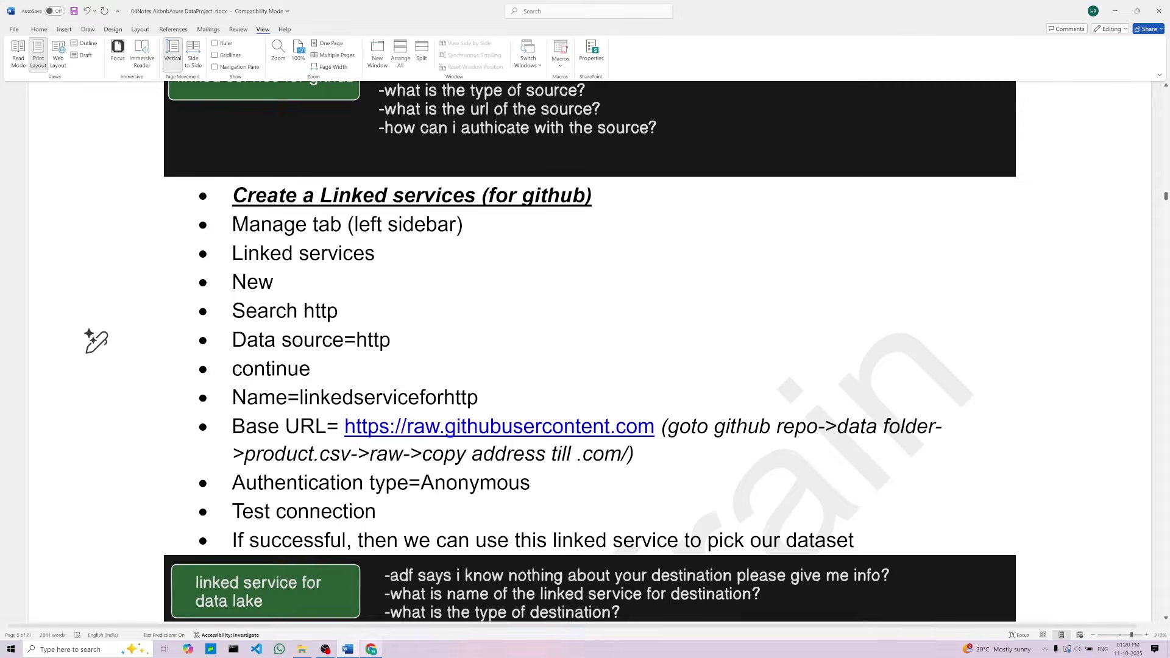
Back in Data Factory, search the data stores for http and continue with HTTP as the new linked service's type
key(alt+Tab)
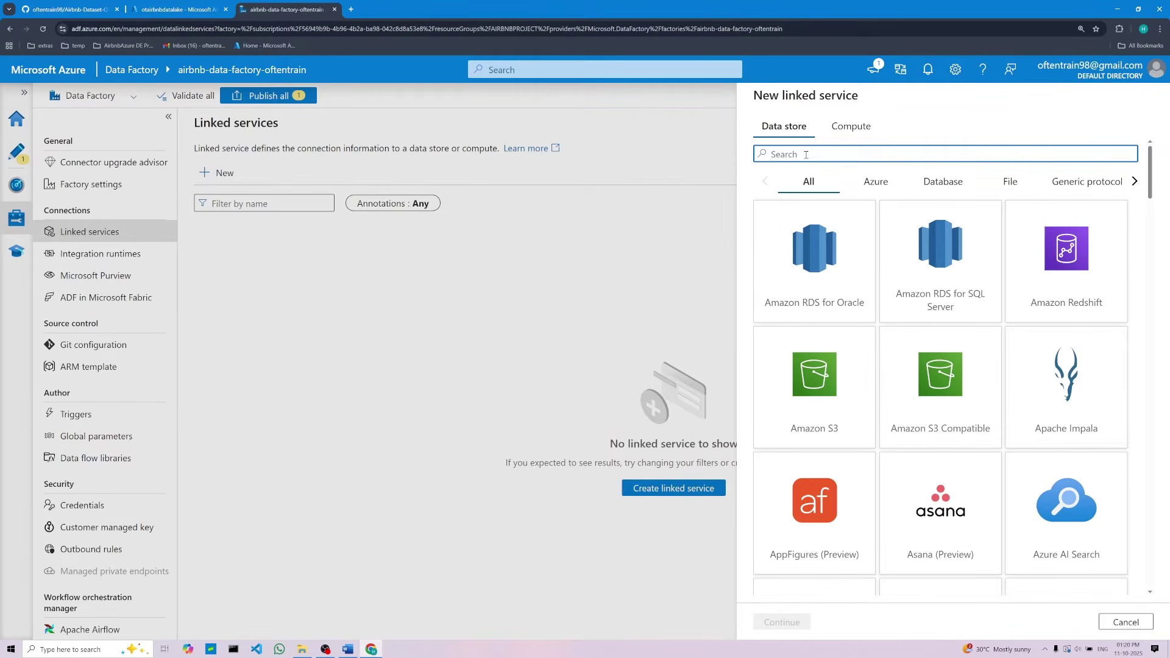
text(http)
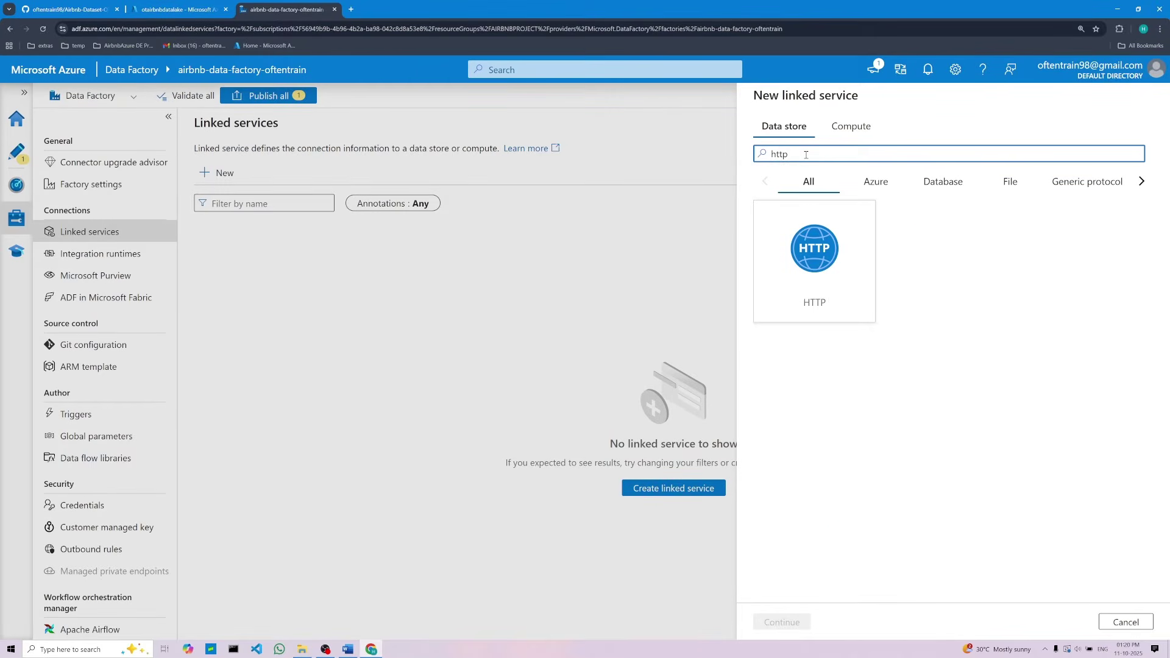
click(820, 275)
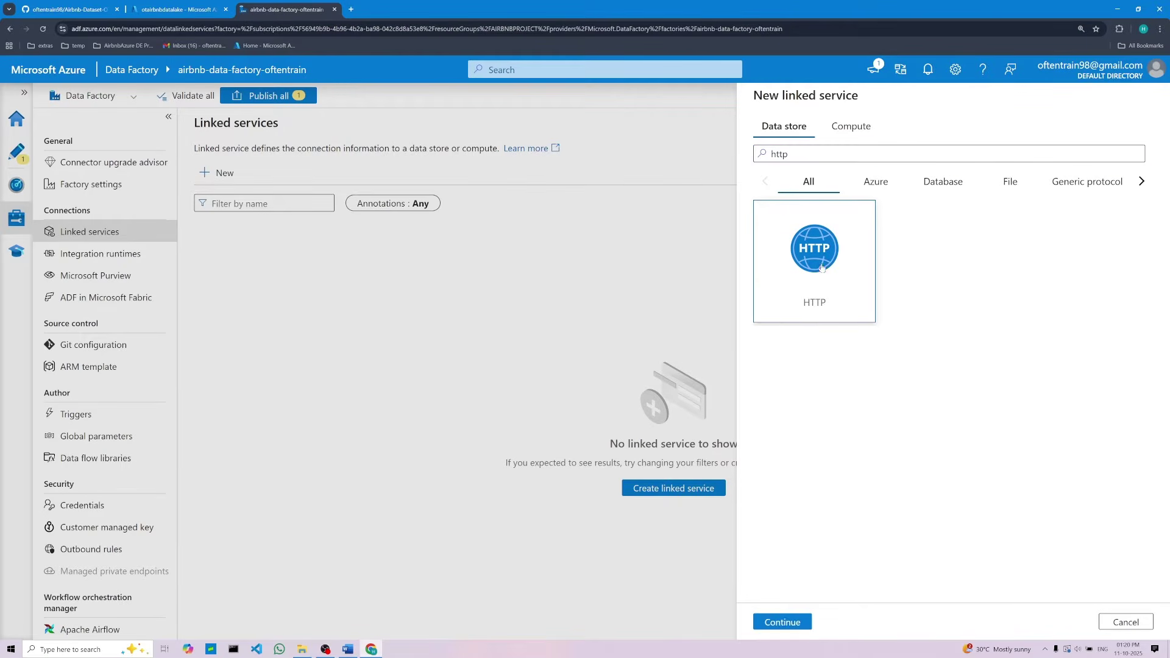
click(779, 621)
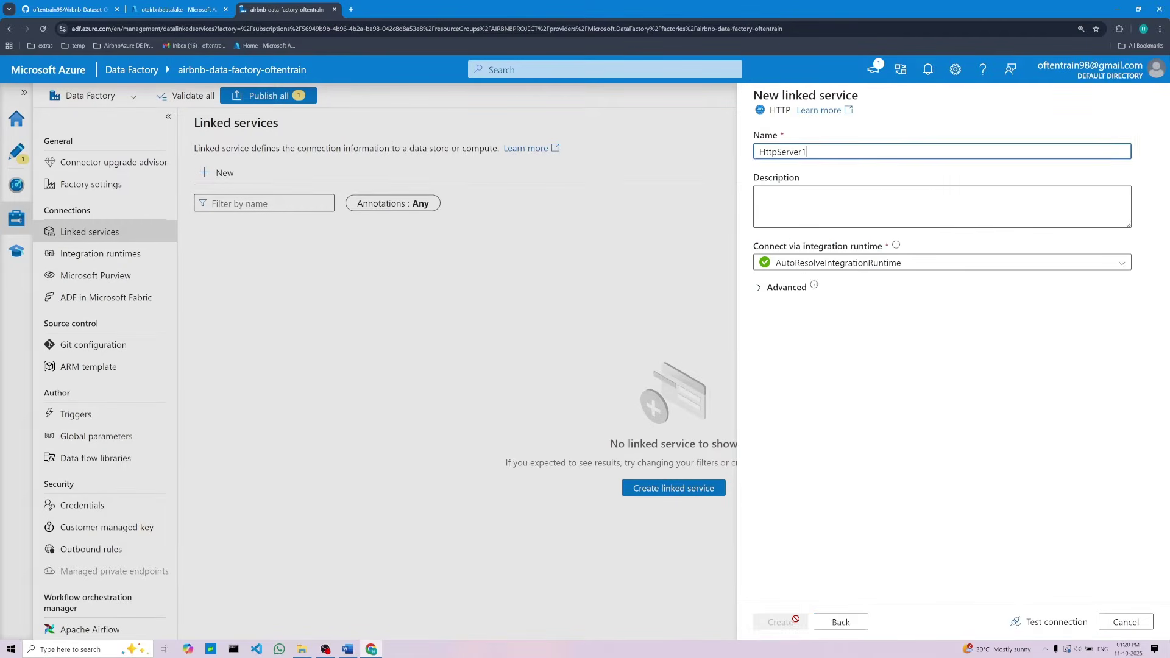
Try to transfer the name linkedserviceforhttp from the Word notes into the new linked service's name field
click(348, 649)
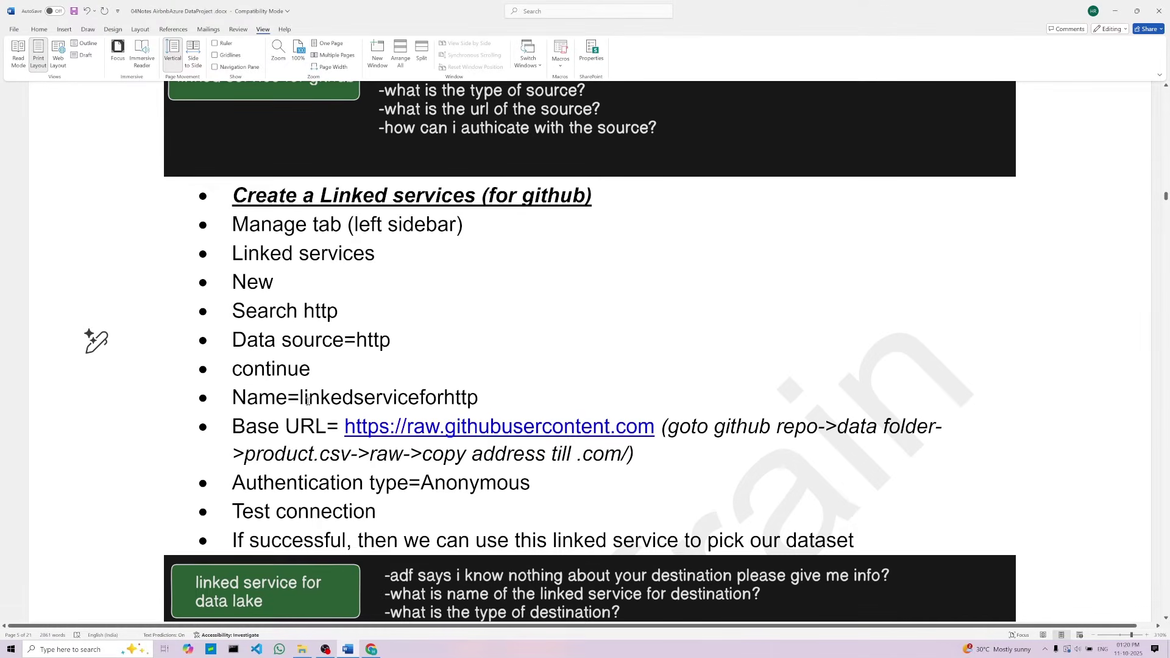
drag(299, 398, 479, 396)
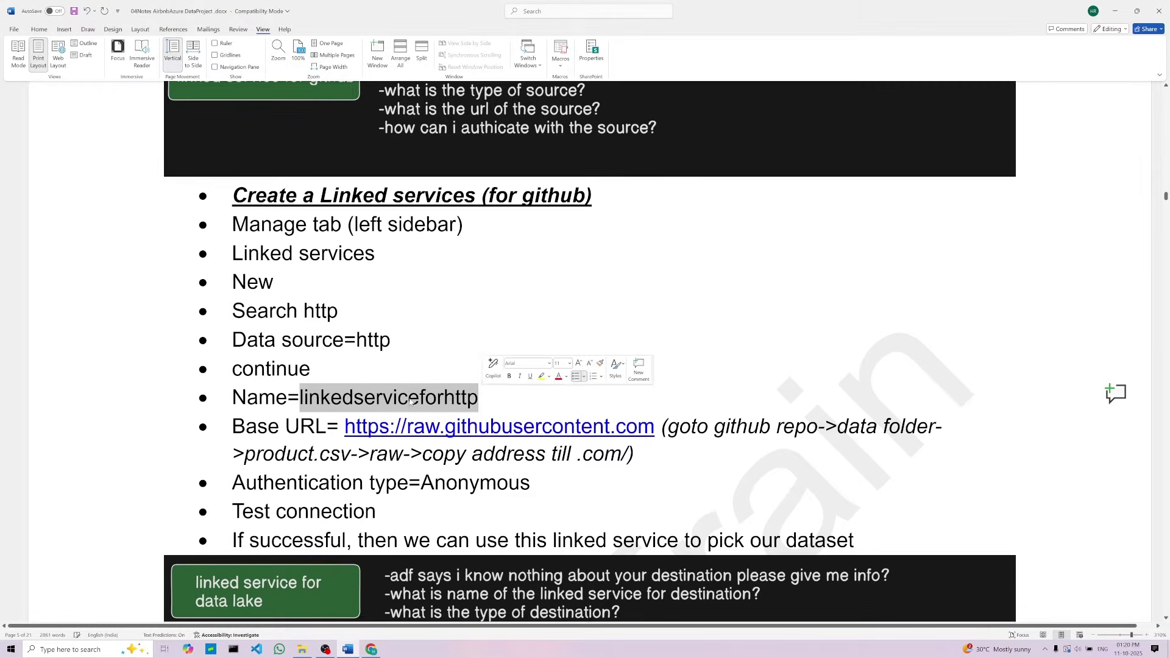
right_click(412, 399)
click(433, 447)
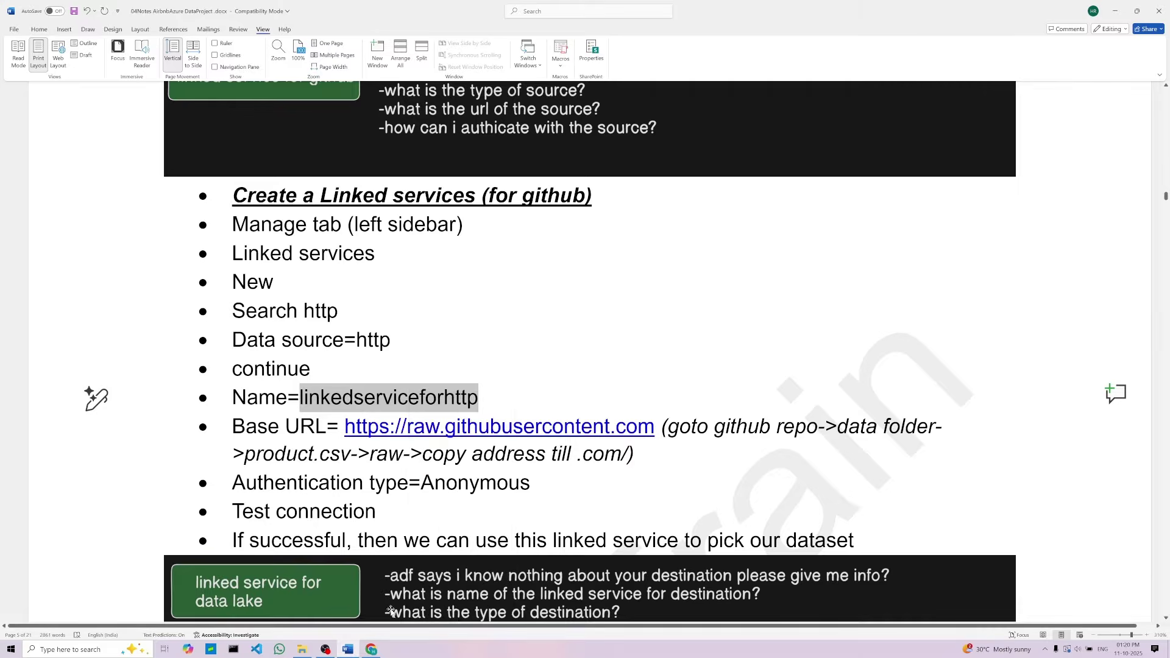
click(371, 649)
click(786, 145)
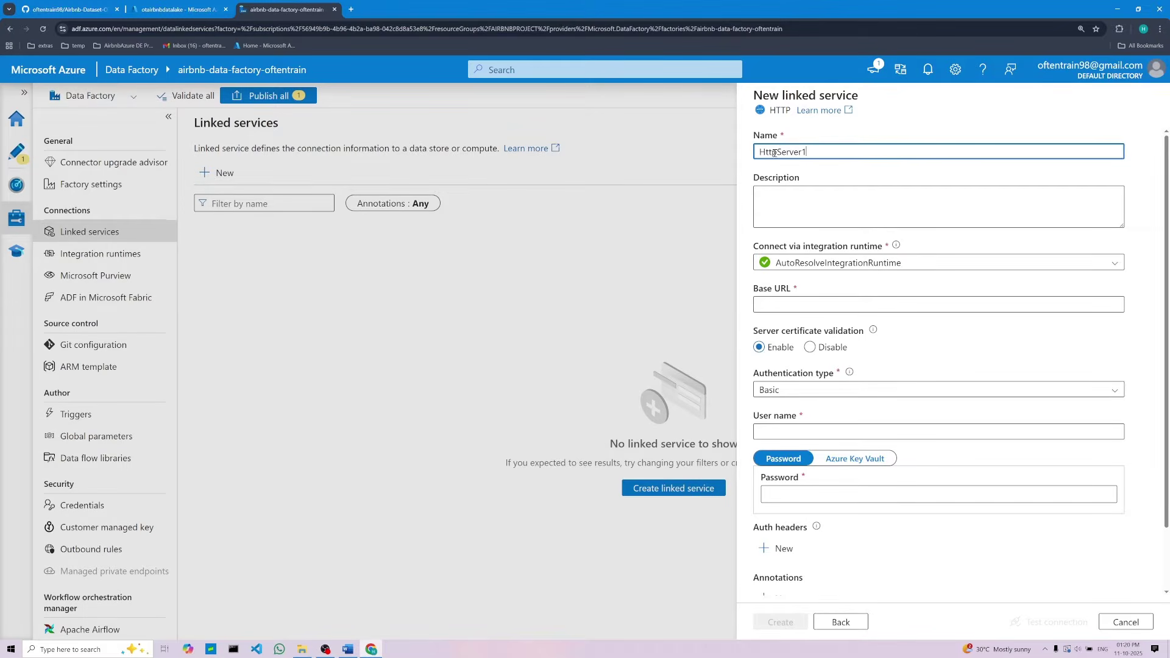
double_click(774, 153)
right_click(774, 153)
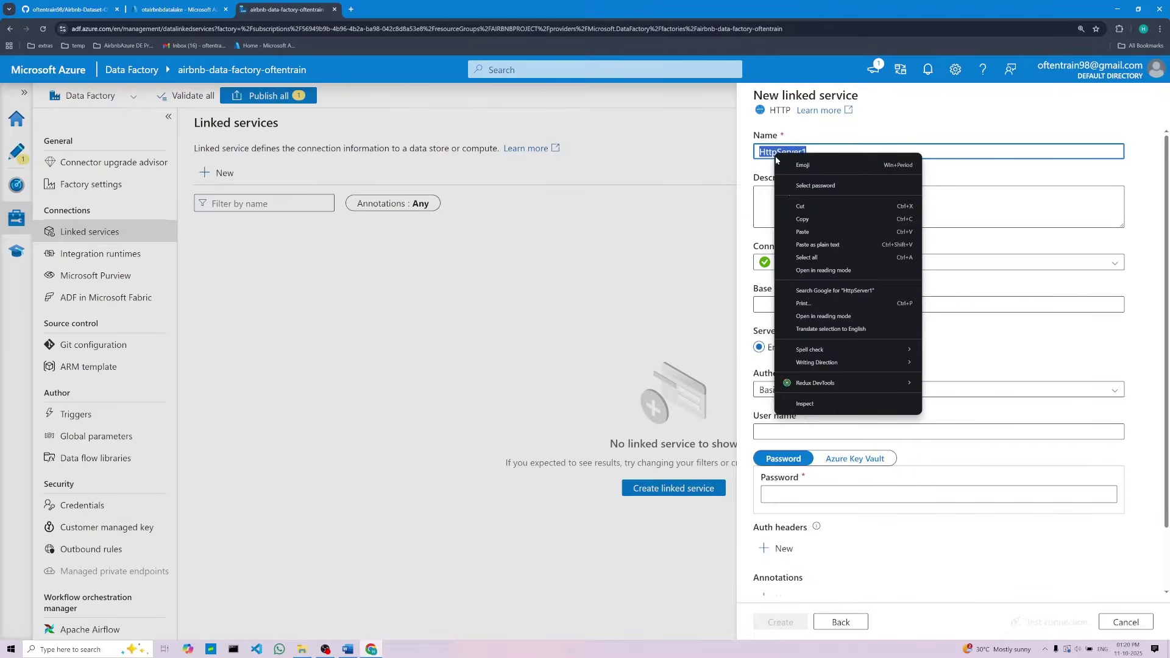
click(796, 224)
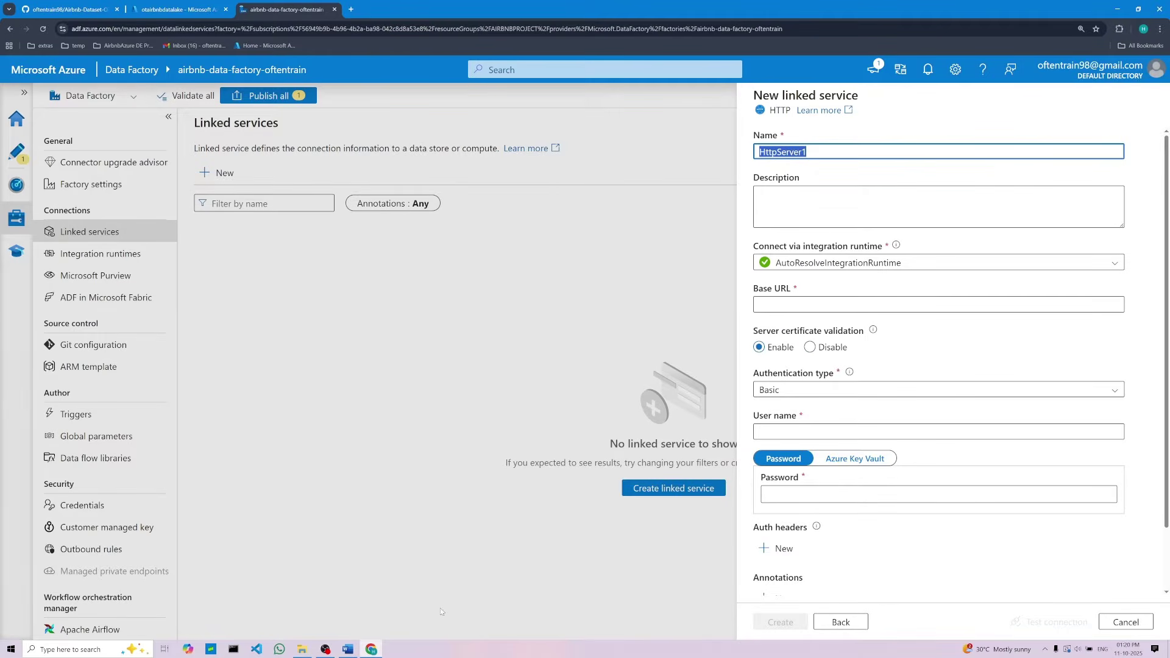
key(BackSpace)
right_click(773, 153)
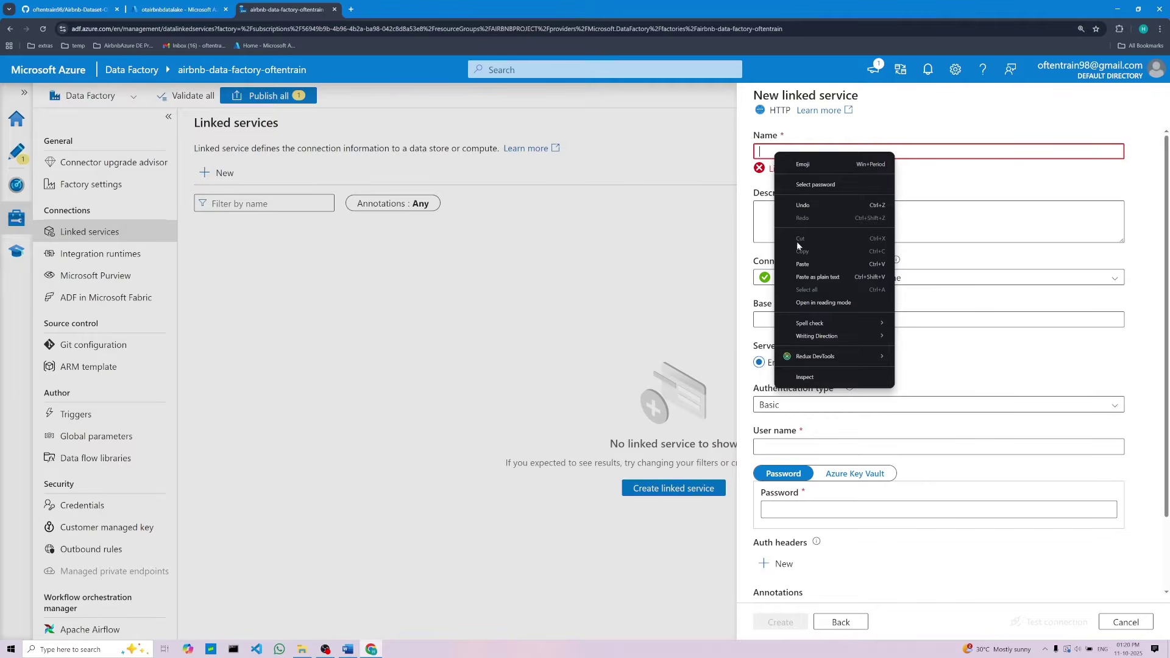
click(802, 264)
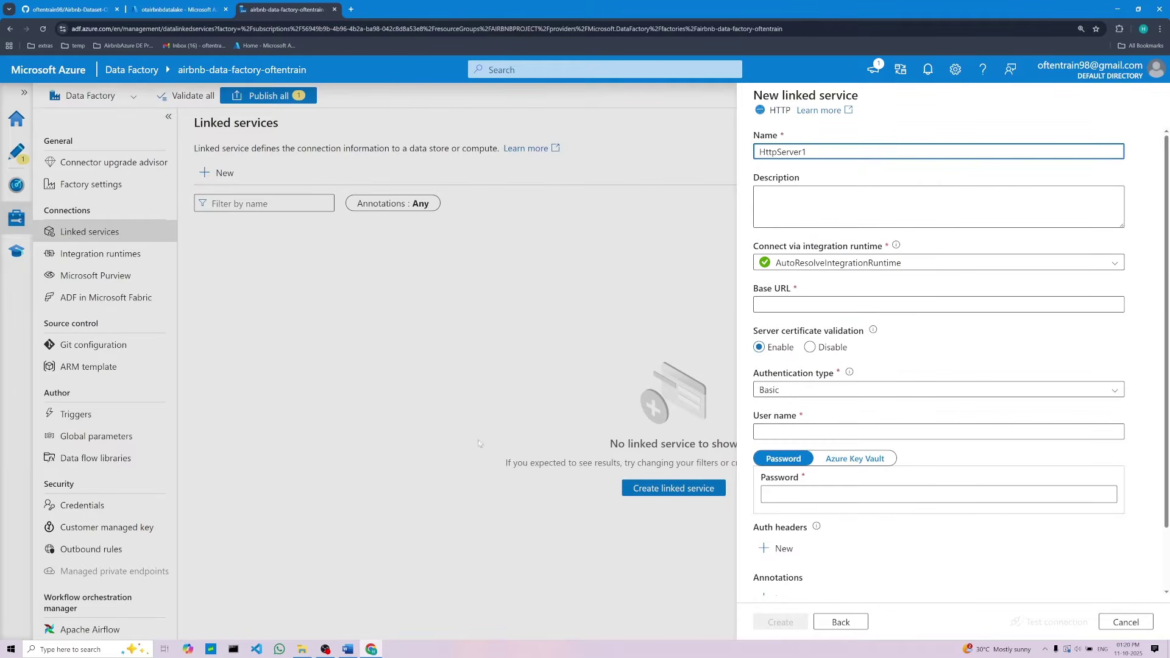
Copy linkedserviceforhttp from the Word notes again and set it as the HTTP linked service's name in Data Factory
click(347, 650)
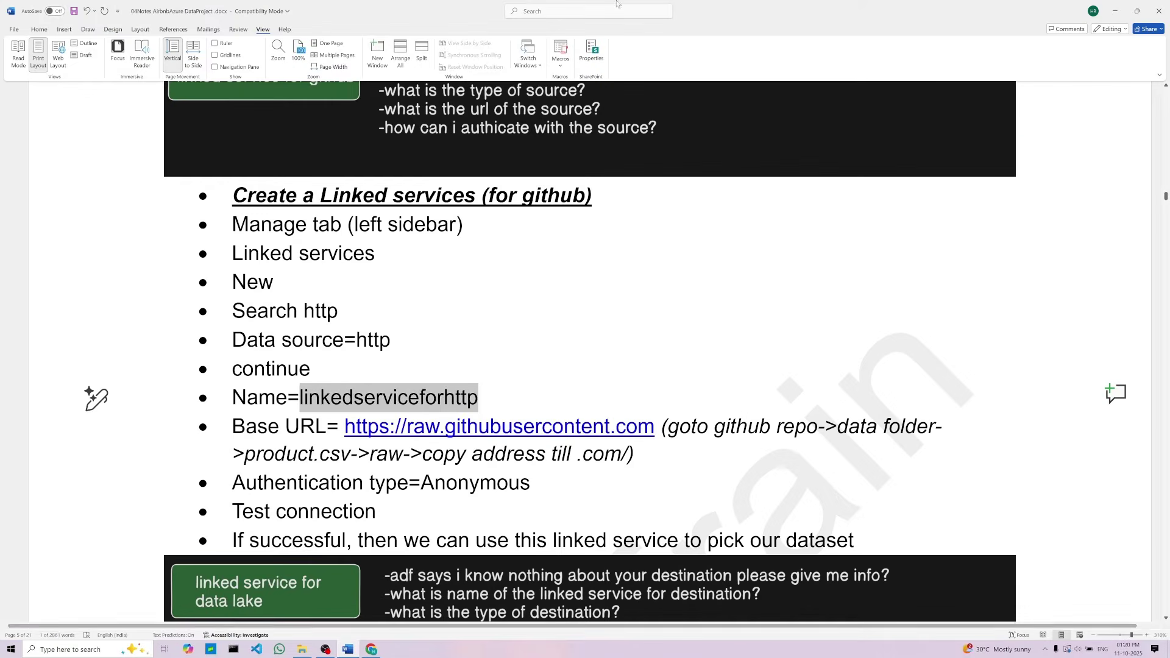
right_click(399, 401)
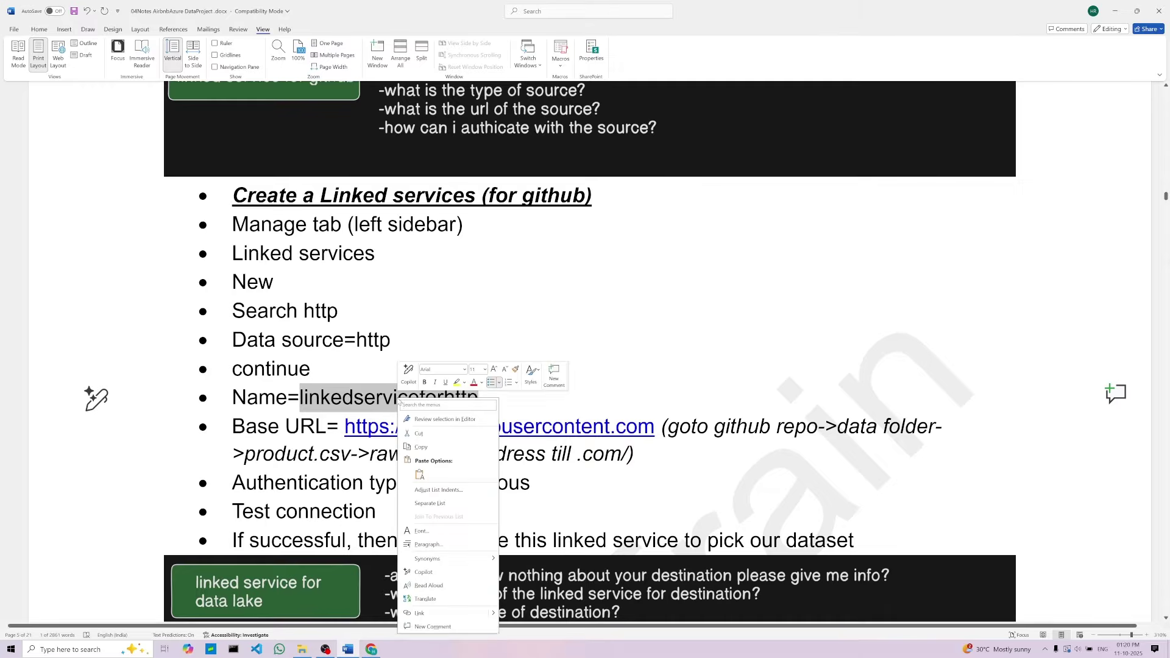
click(436, 454)
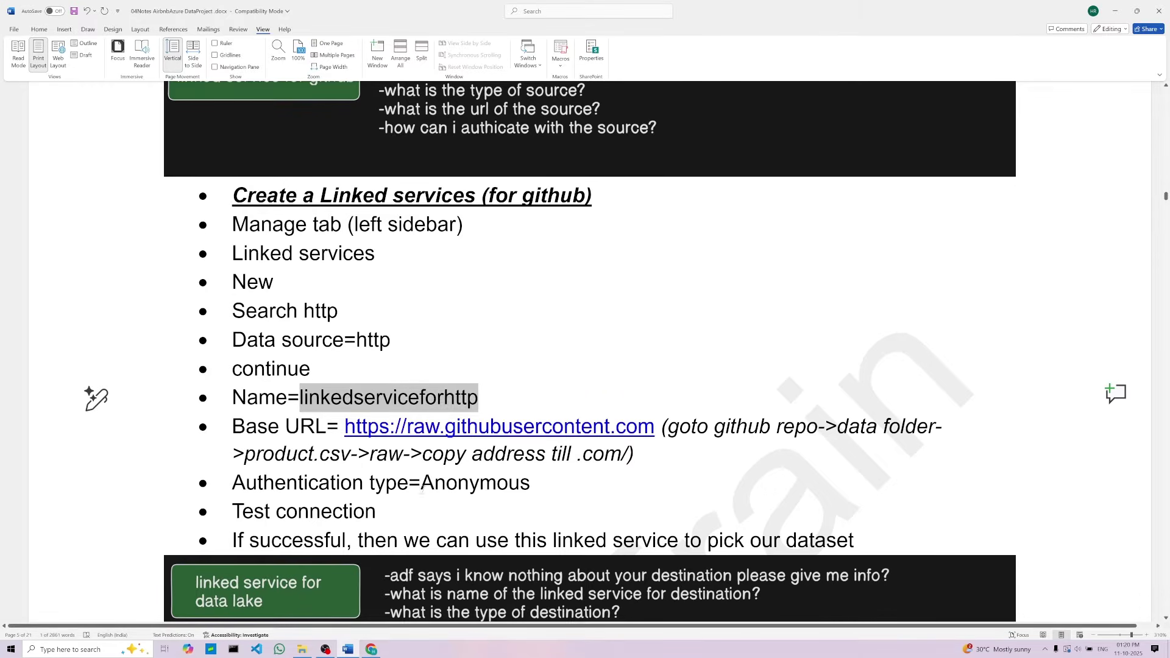
click(371, 650)
double_click(769, 153)
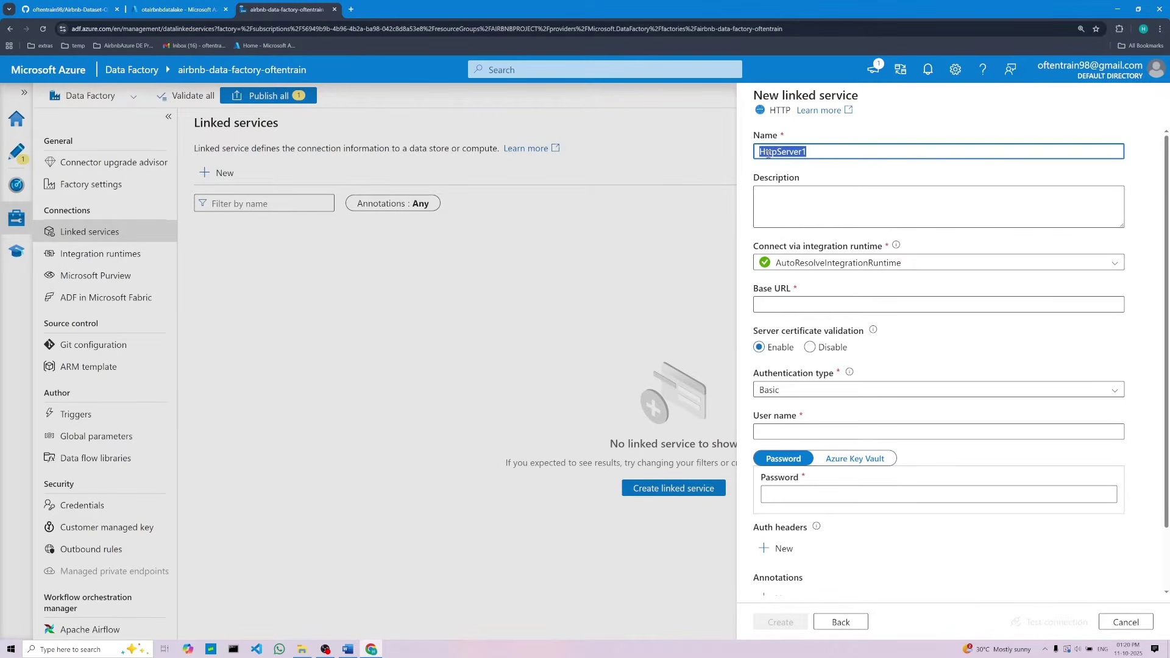
key(BackSpace)
right_click(762, 154)
click(799, 265)
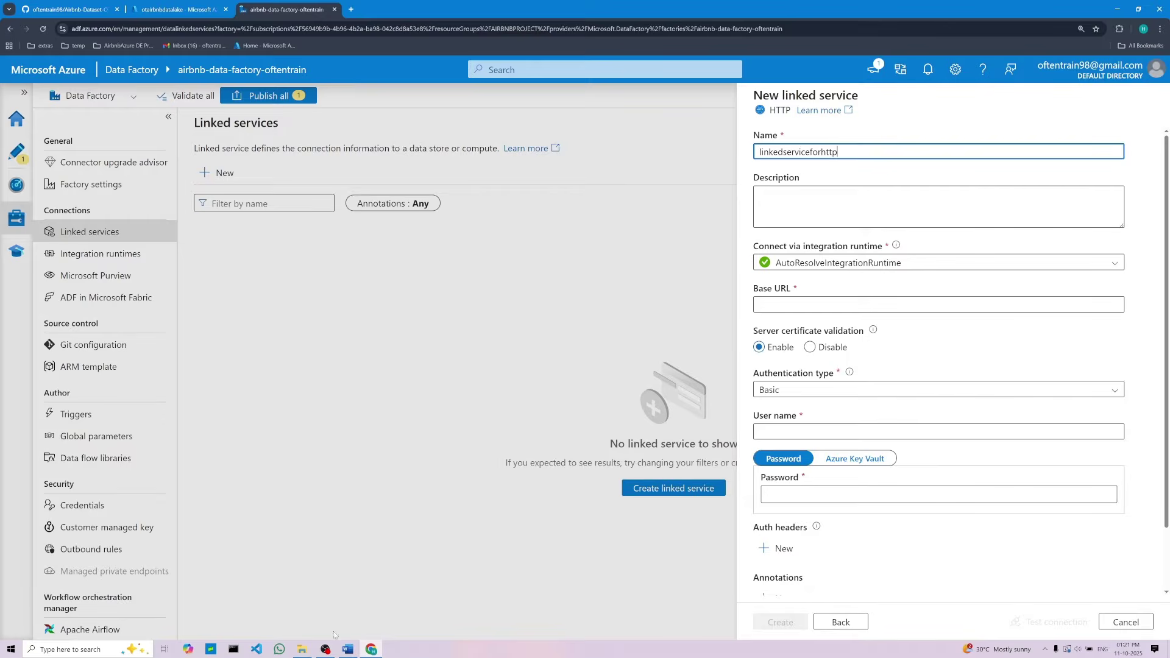
Read the Base URL instruction in the Word notes, including how to obtain the raw address from the GitHub repo
click(351, 651)
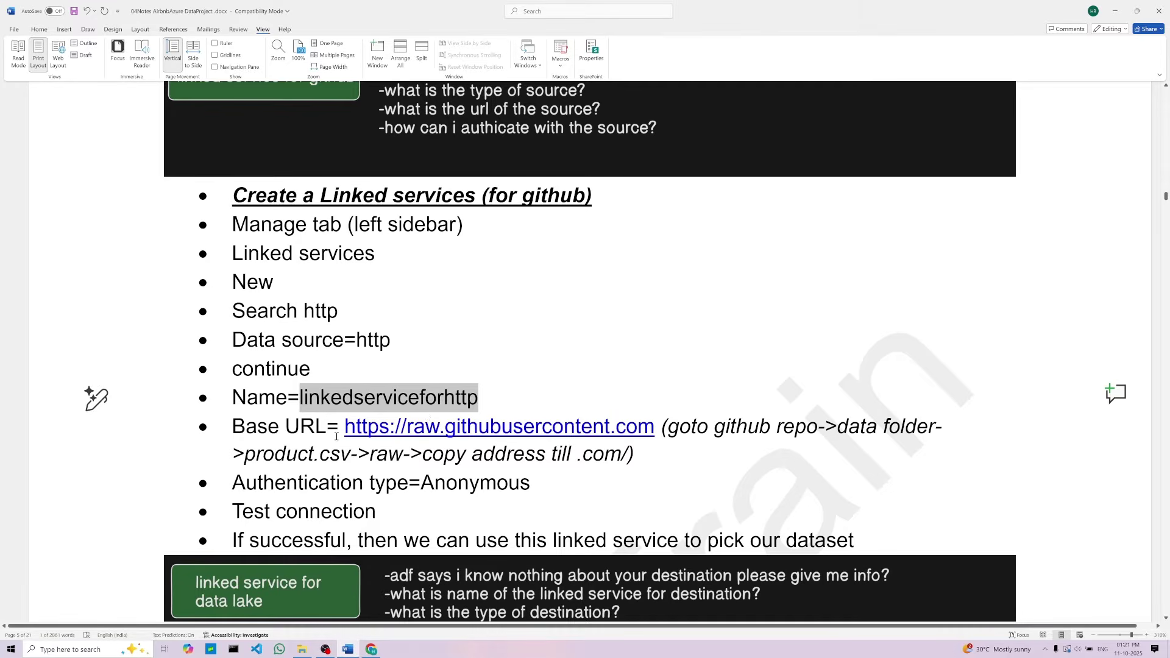
drag(345, 427, 659, 425)
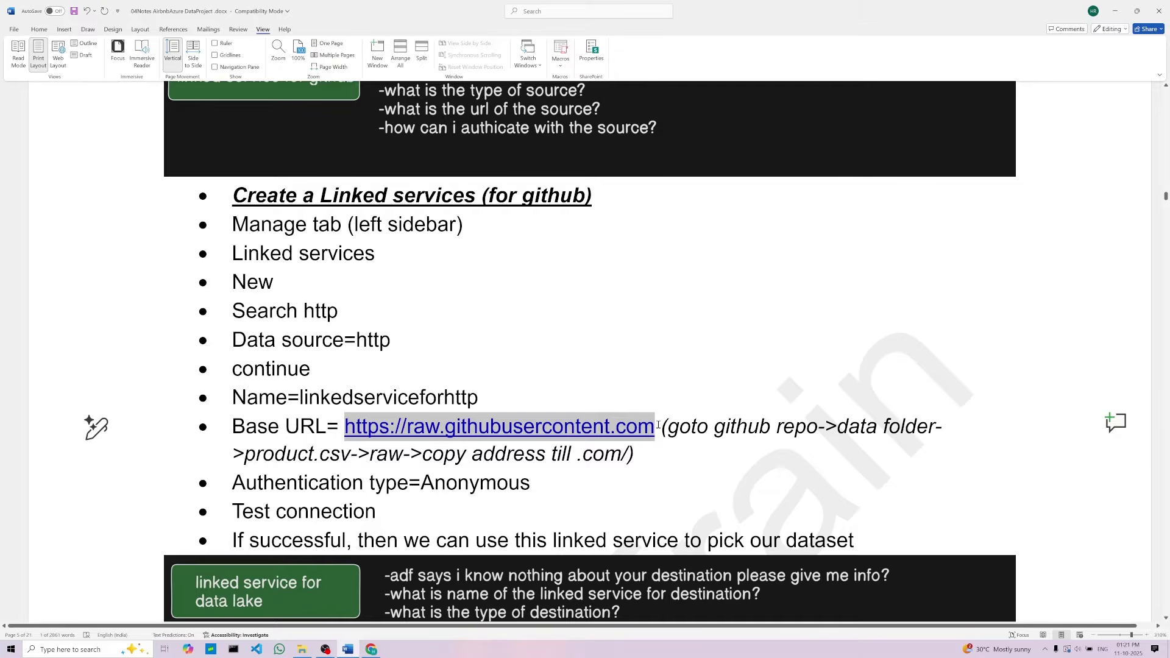
click(656, 426)
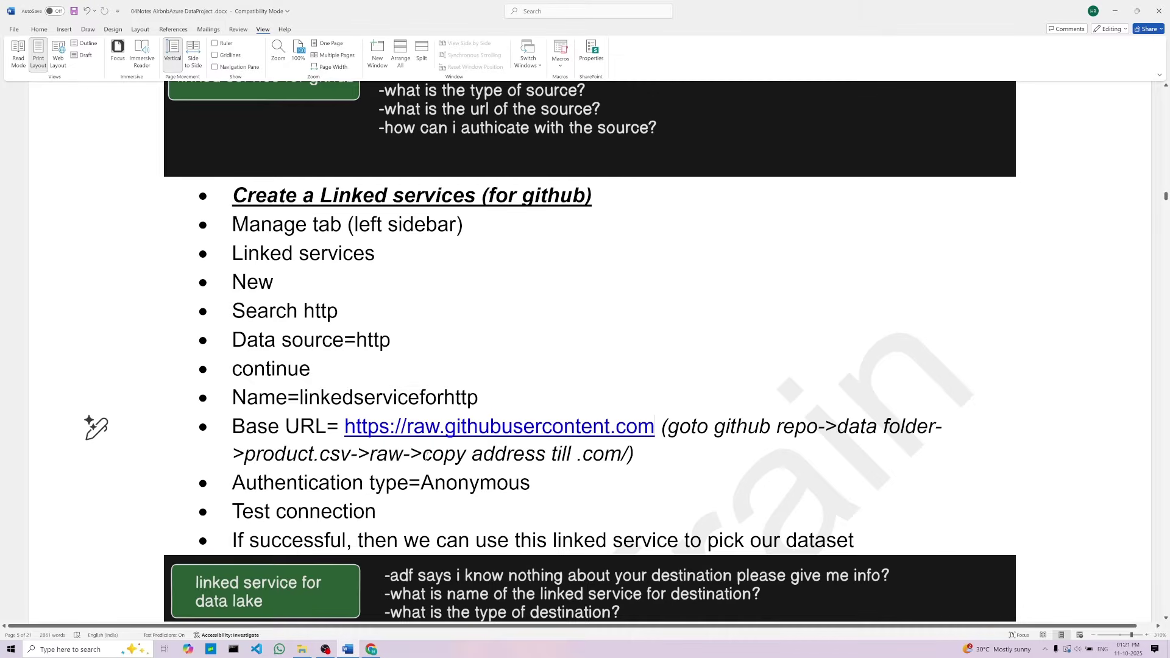
drag(574, 454, 631, 454)
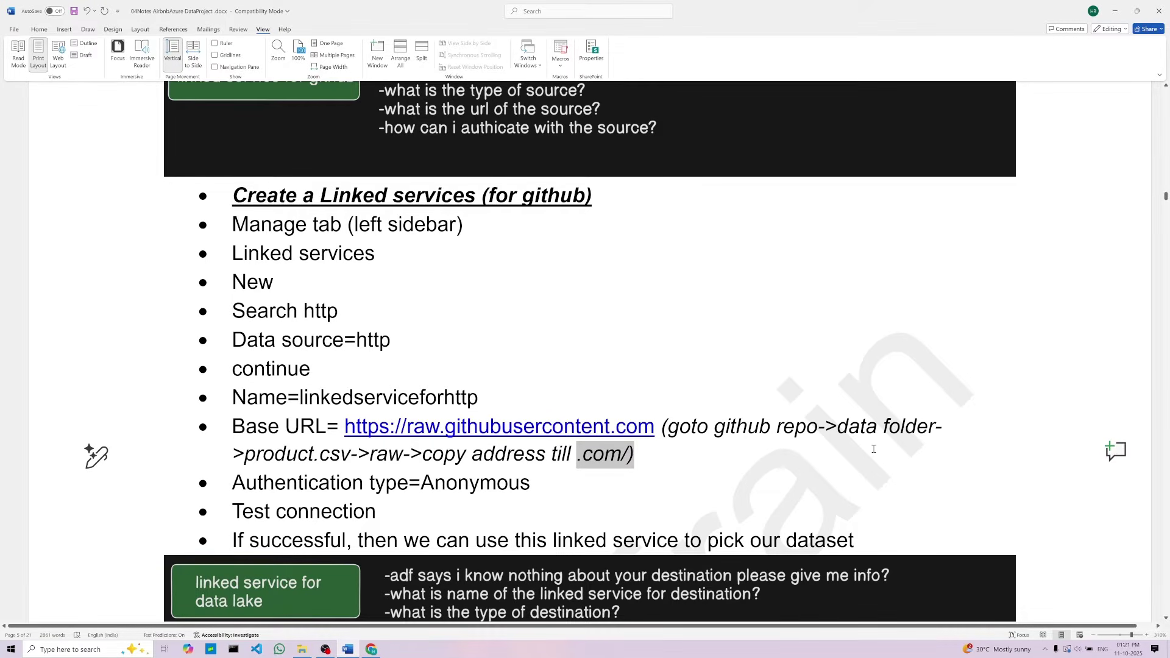
click(877, 452)
double_click(796, 427)
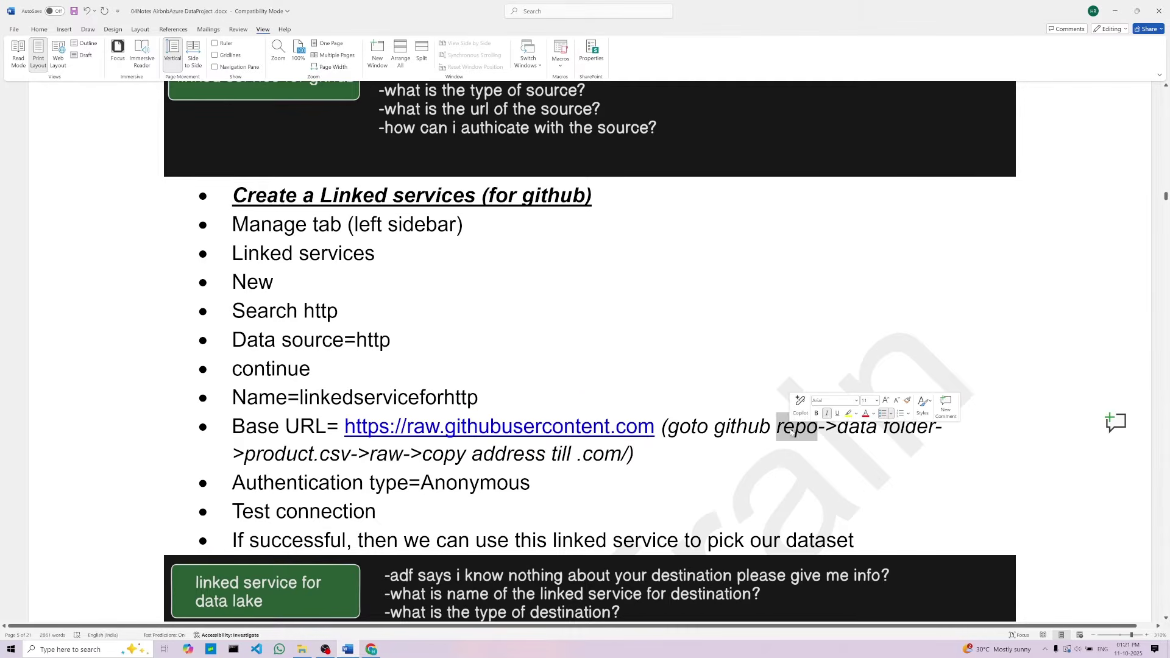
double_click(908, 427)
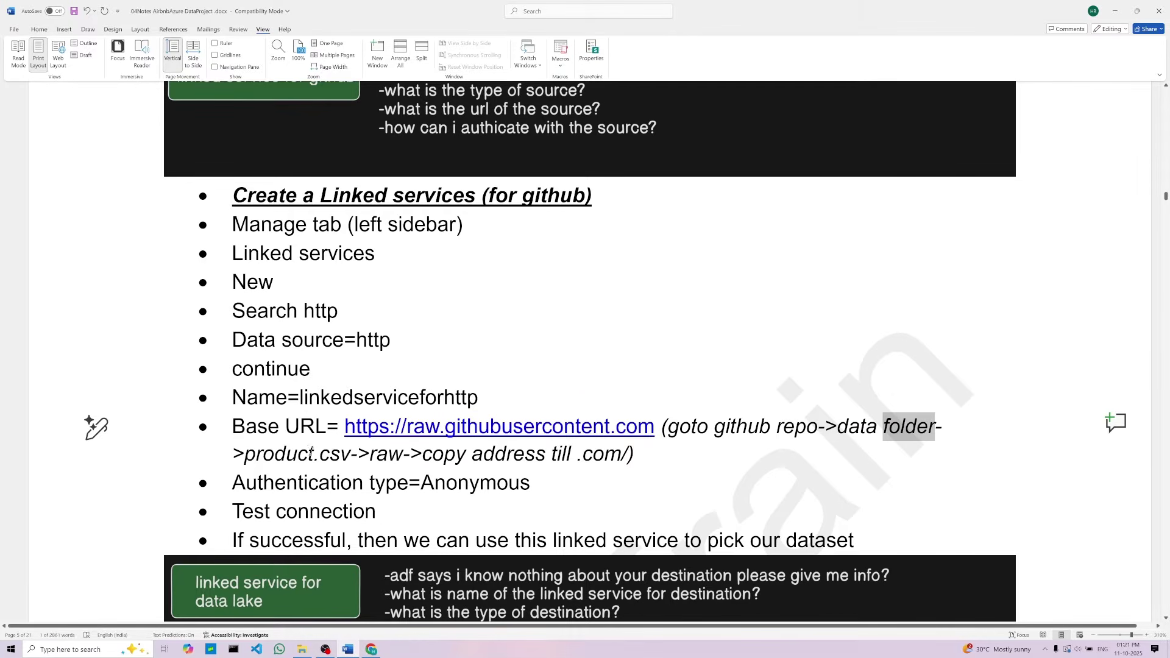
double_click(304, 452)
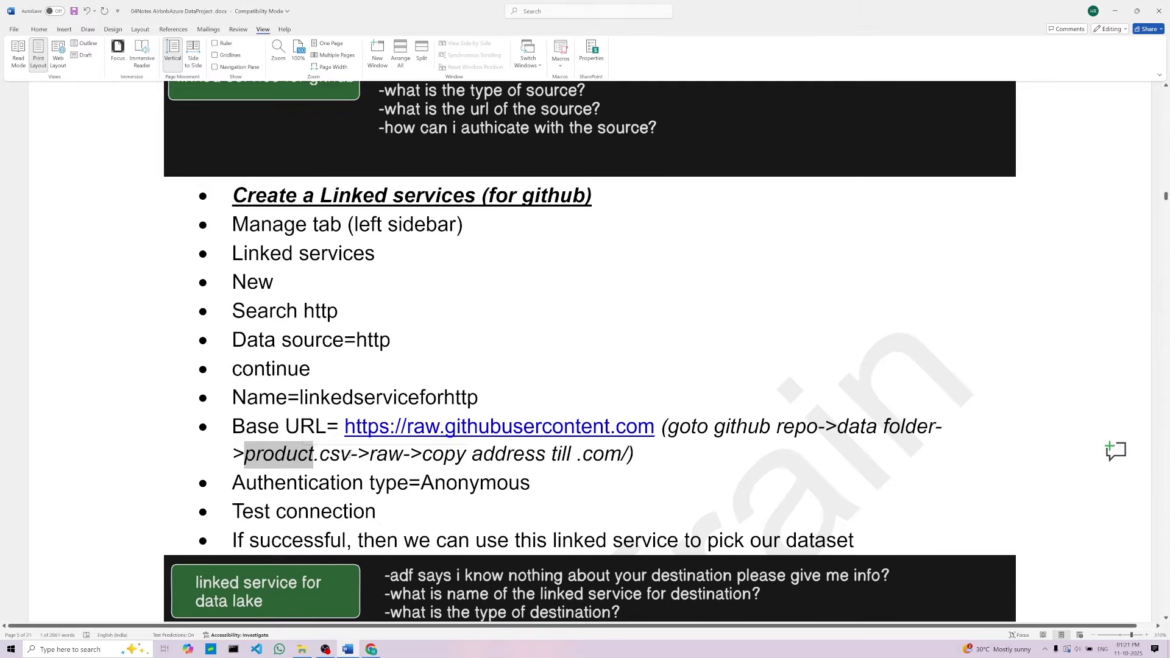
Replace product.csv with <file> in the Base URL instruction of the Word notes
click(352, 452)
key(BackSpace)
key(BackSpace)
key(BackSpace)
key(BackSpace)
key(BackSpace)
key(BackSpace)
key(BackSpace)
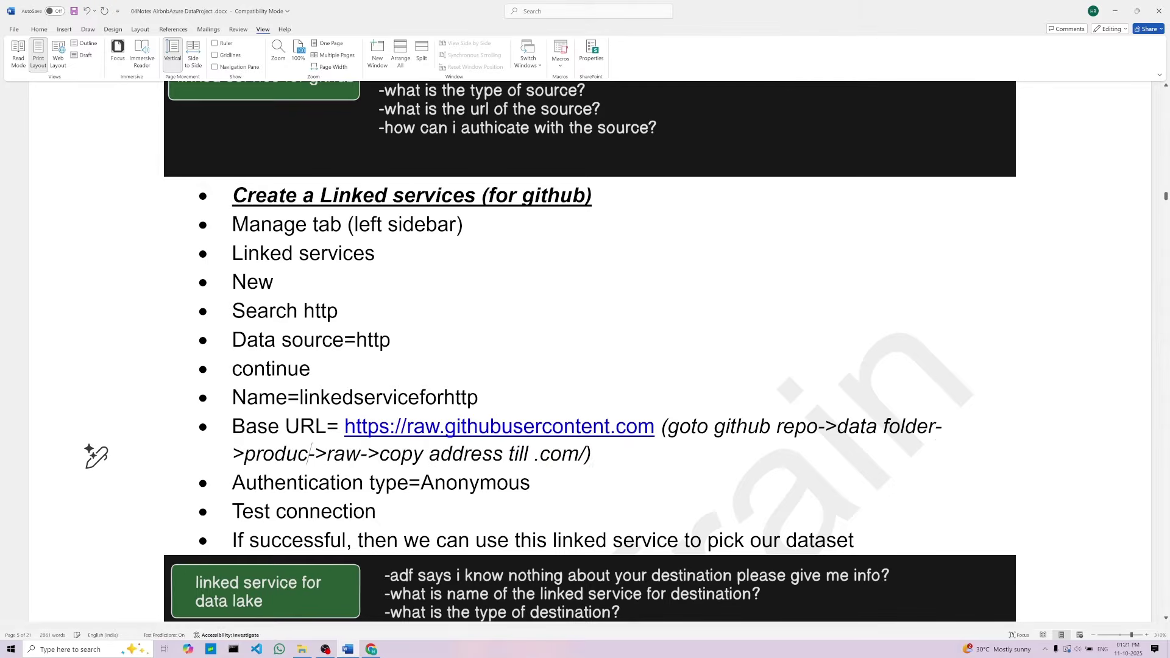
key(BackSpace)
key(BackSpace)
key(BackSpace)
key(BackSpace)
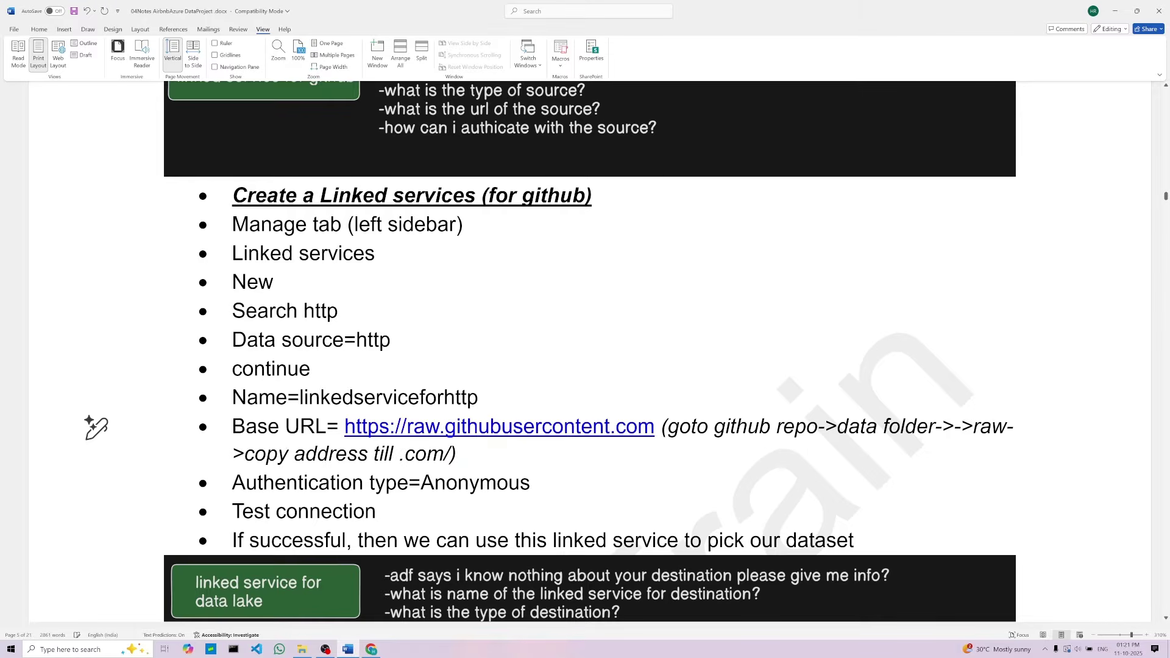
text(<>)
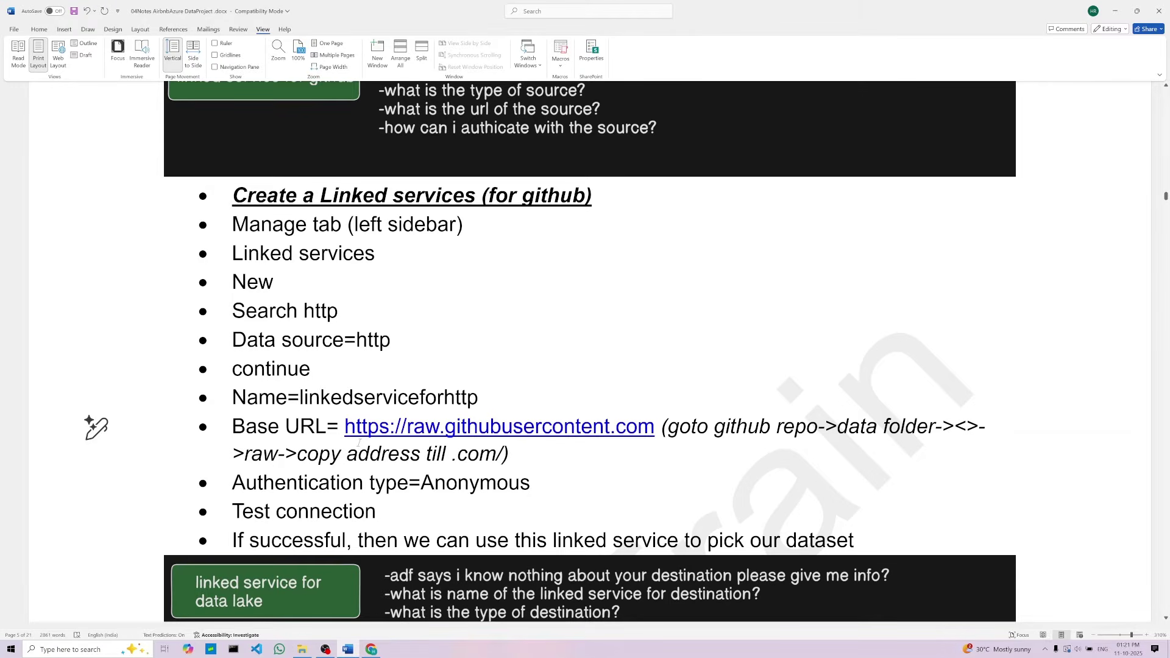
text(file)
click(280, 453)
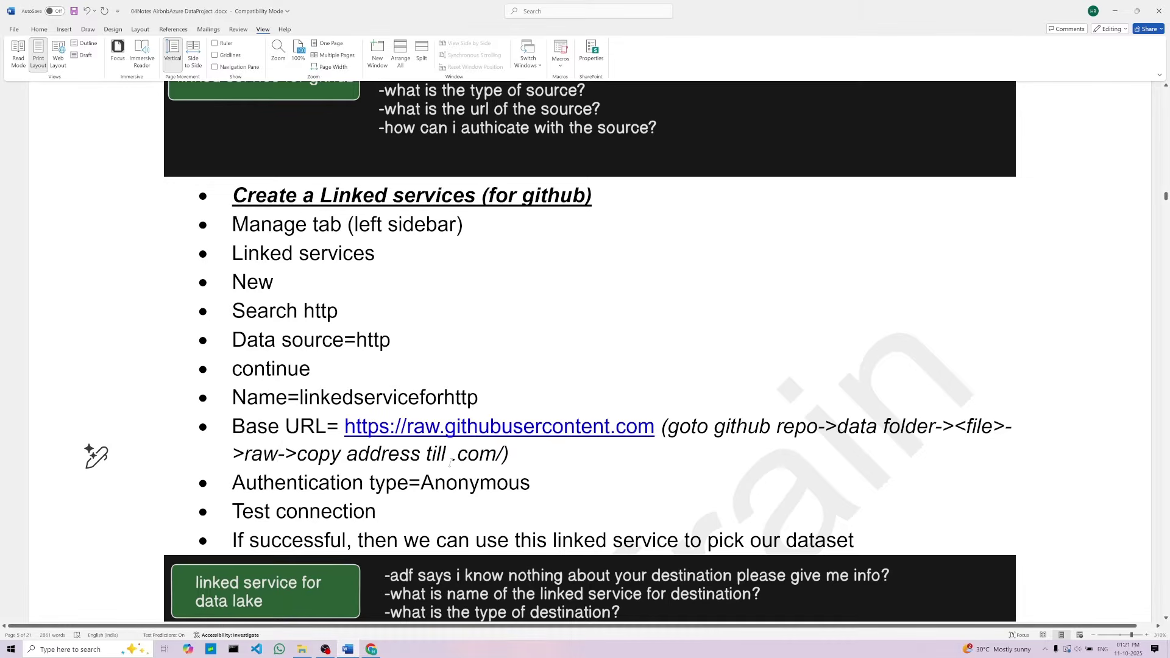
click(511, 452)
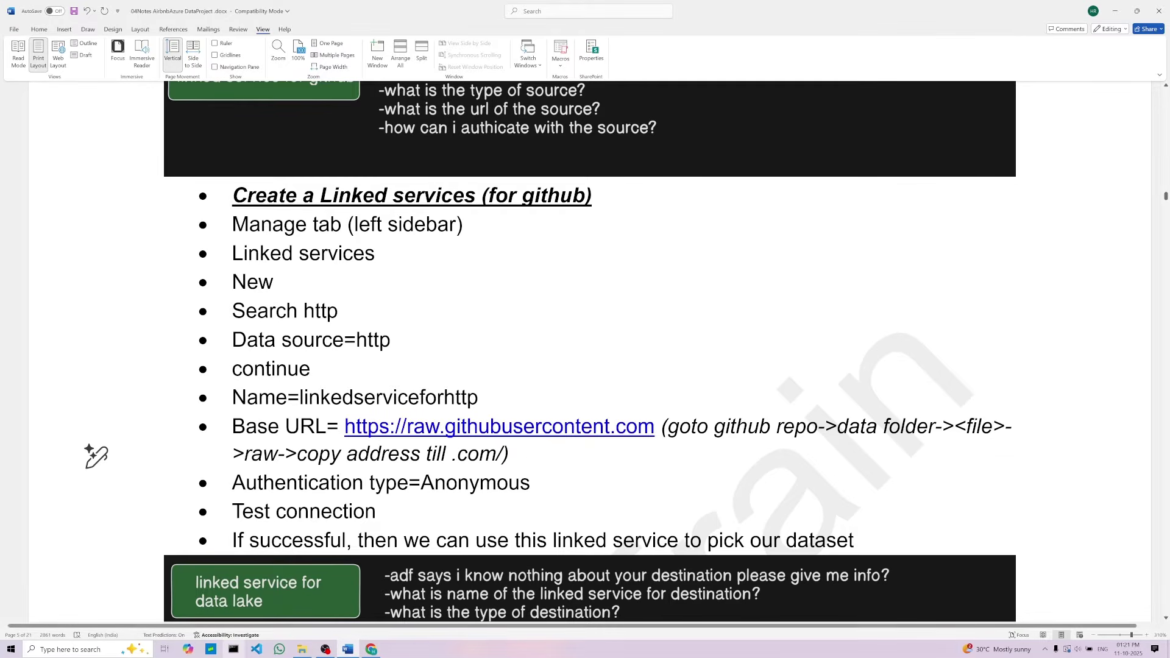
Switch to the GitHub repo in Chrome and open the raw view of Airbnb_site_hotel new.csv from the data folder
click(371, 649)
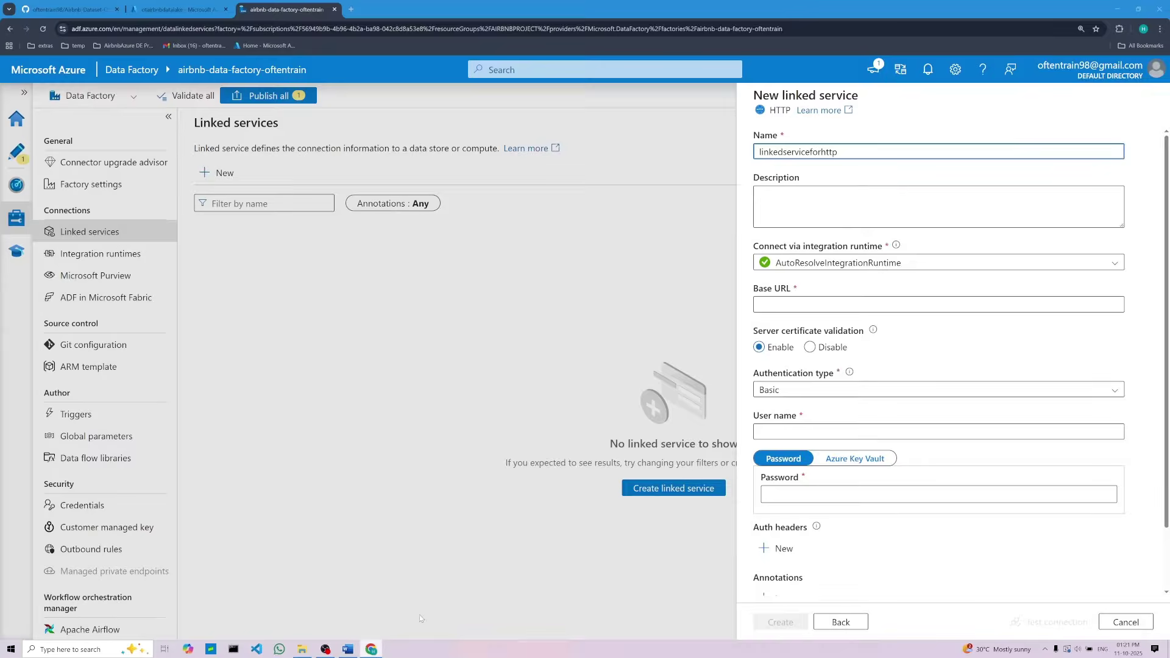
click(81, 6)
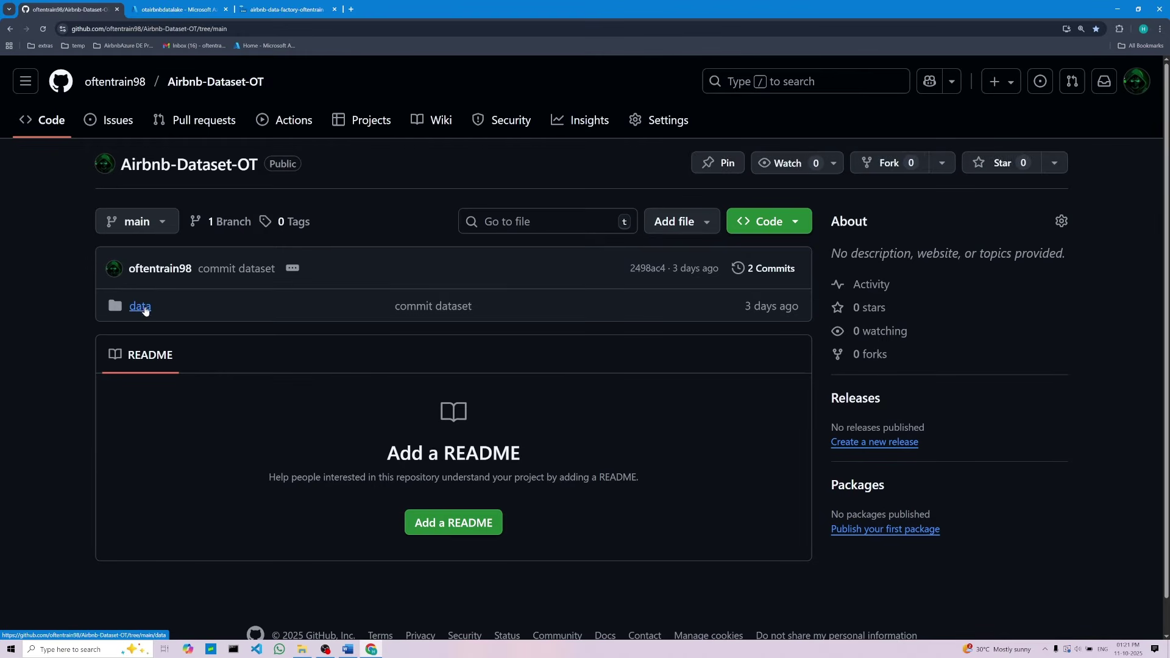
click(143, 308)
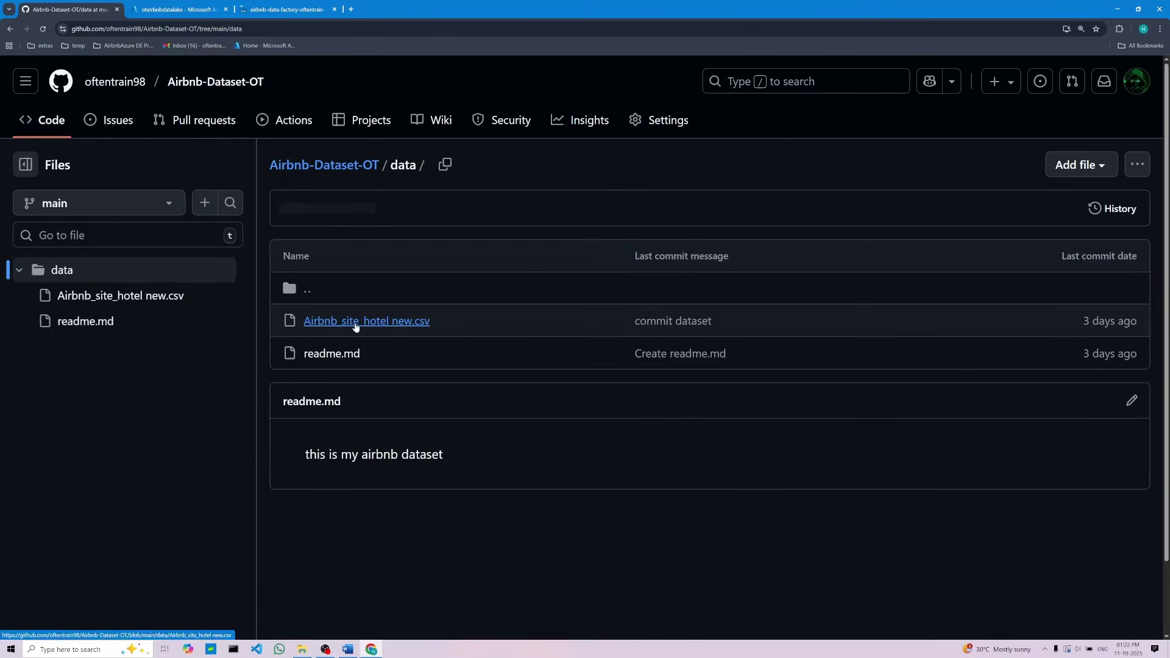
click(356, 327)
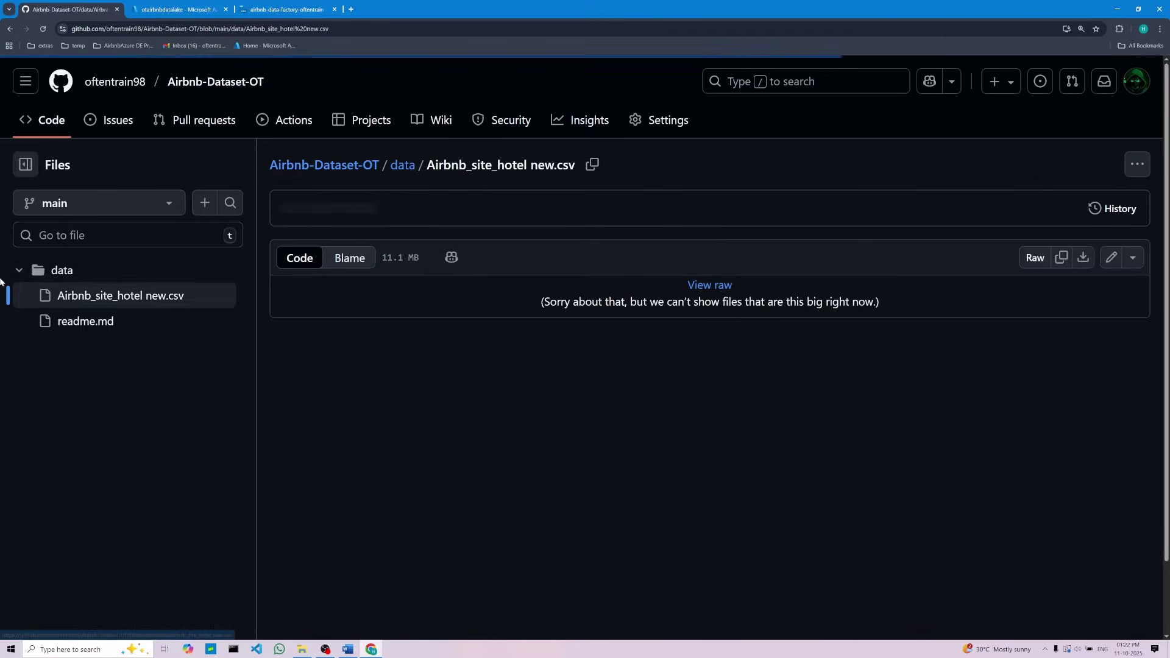
click(1034, 261)
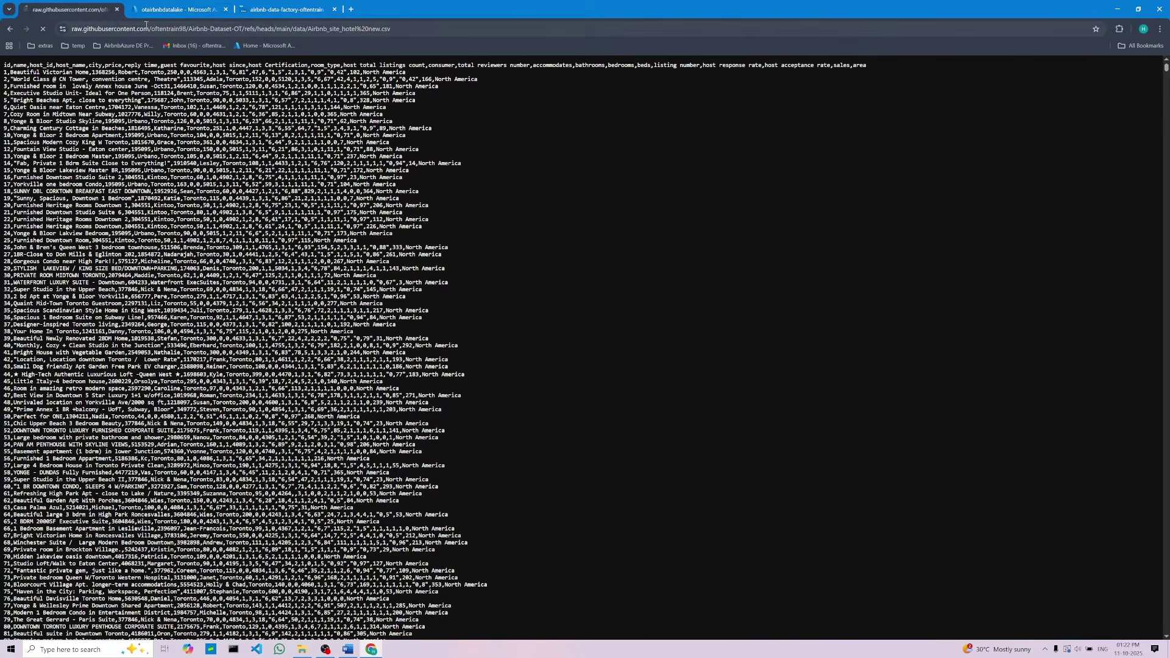
click(189, 28)
click(149, 28)
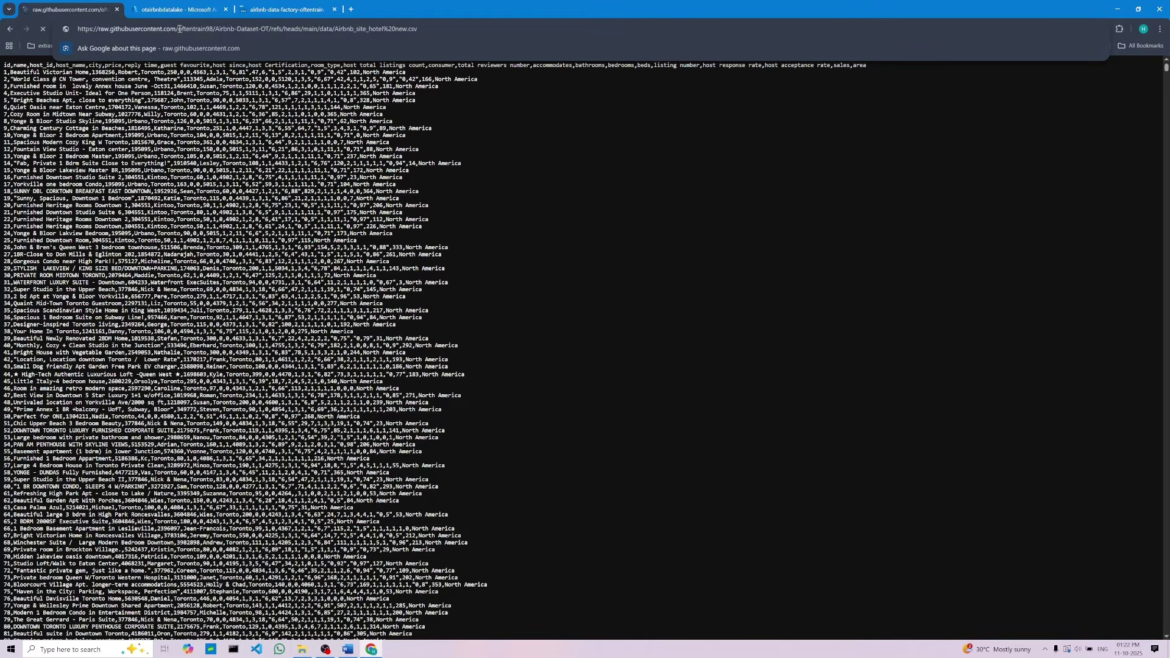
drag(178, 28, 56, 28)
right_click(115, 33)
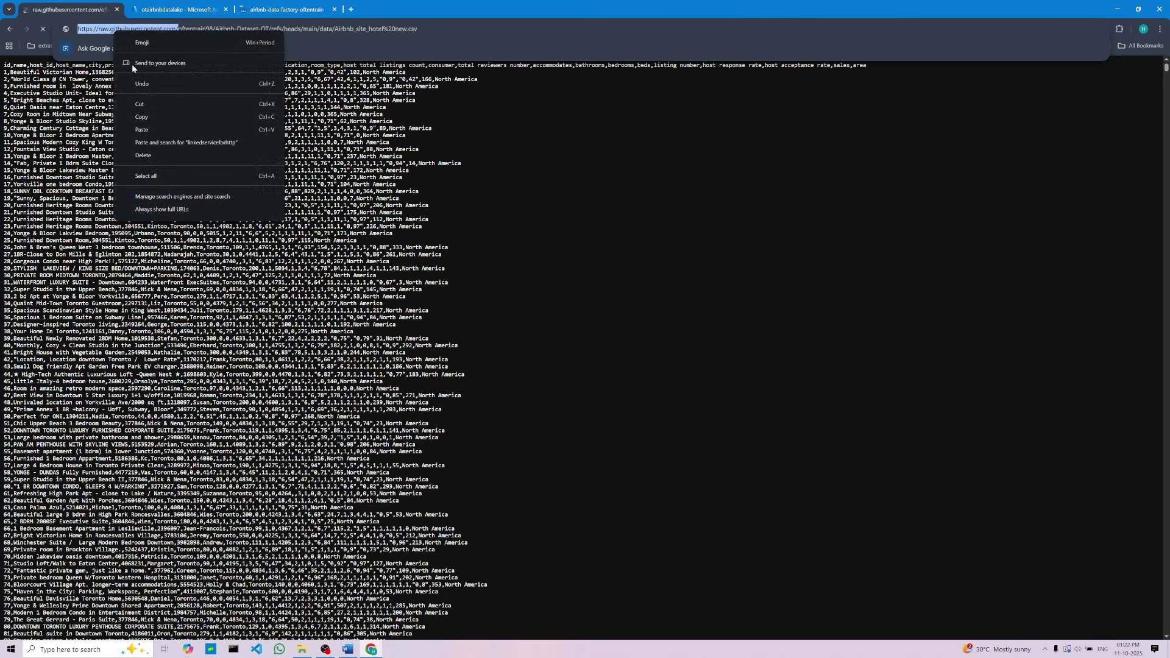
click(145, 116)
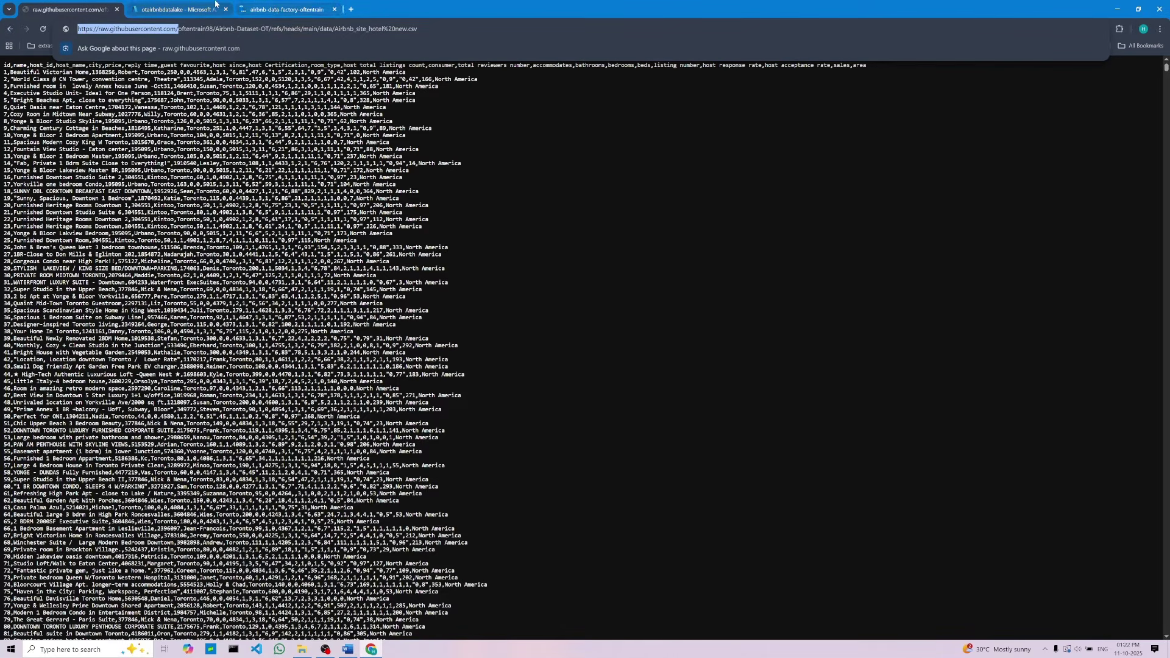
click(177, 9)
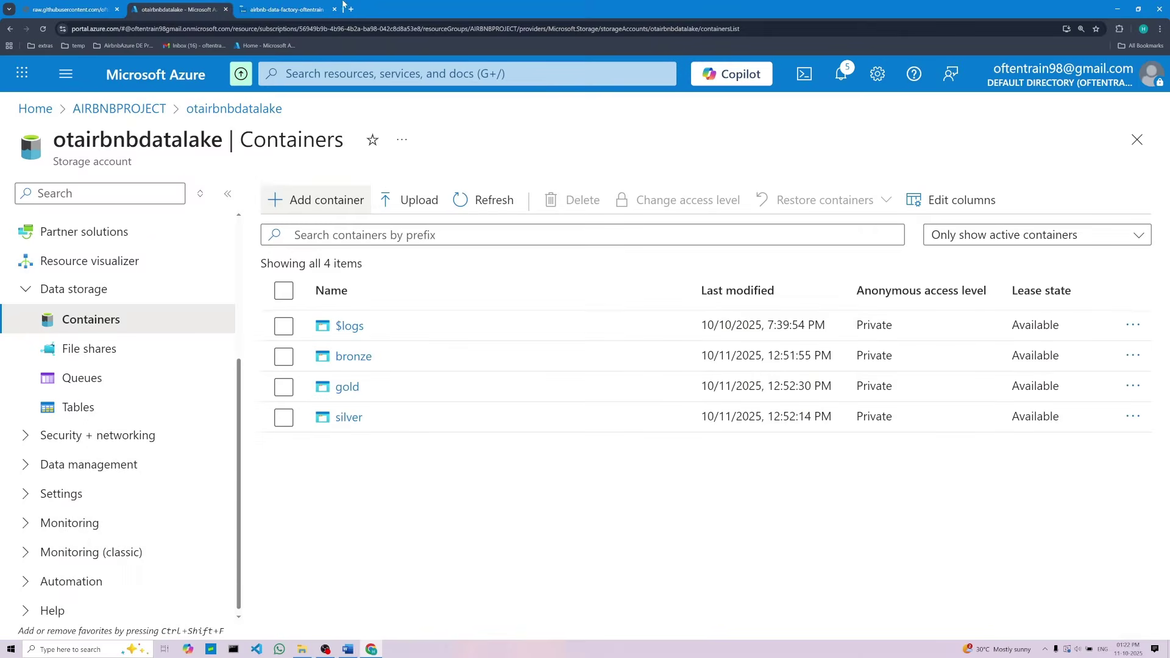
key(ctrl+Tab)
click(835, 302)
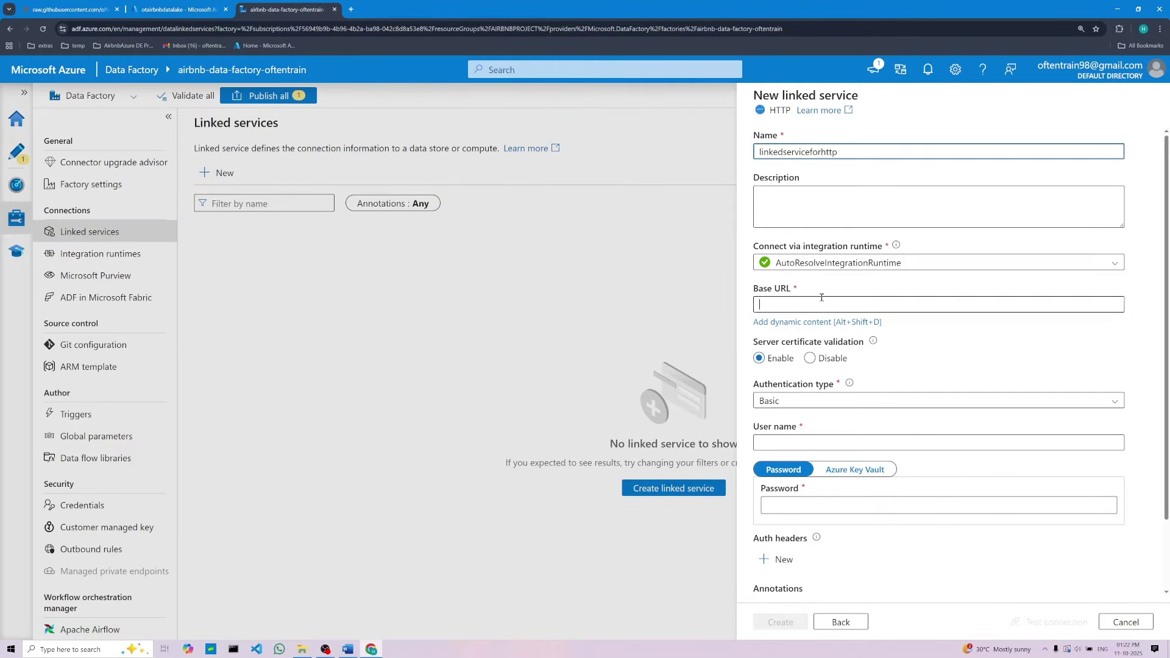
right_click(818, 304)
click(846, 414)
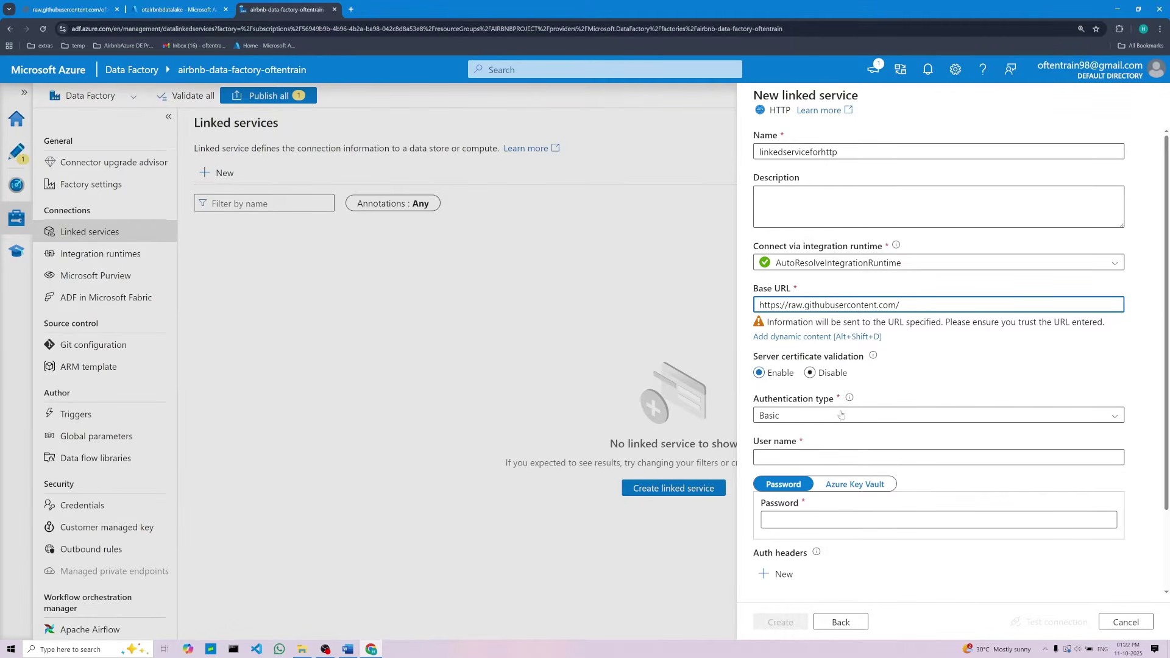
Check the remaining GitHub linked service instructions in the Word notes, and set the authentication type to Anonymous in Data Factory
click(349, 648)
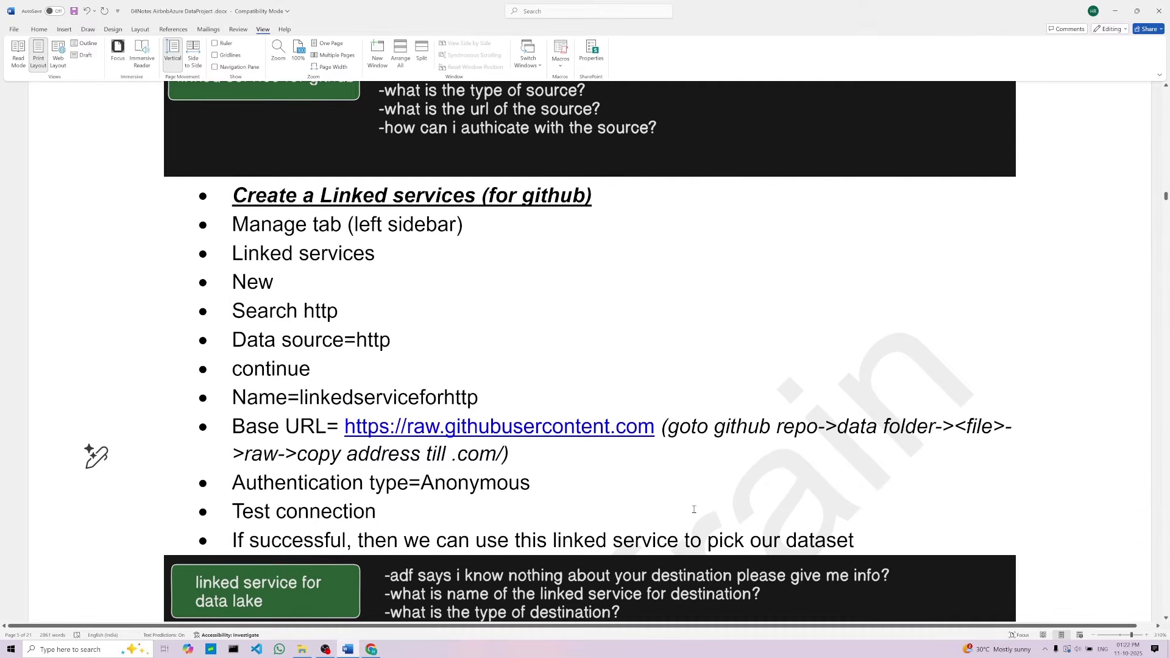
click(367, 523)
double_click(481, 484)
click(434, 515)
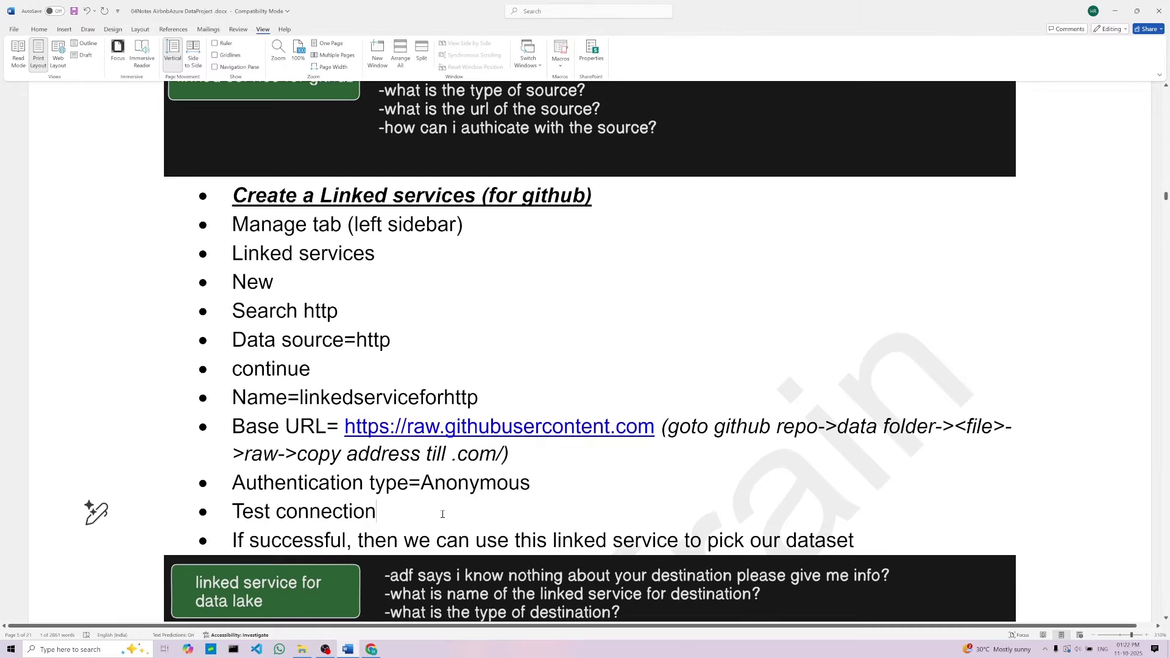
drag(372, 541, 842, 532)
click(455, 509)
click(371, 649)
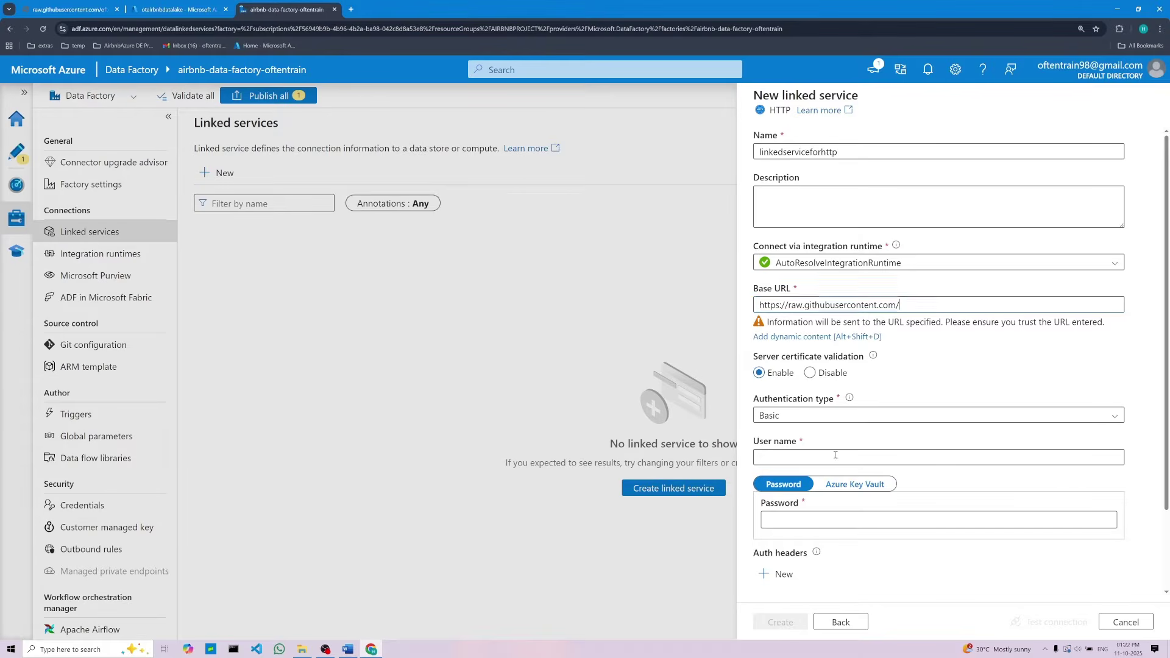
click(786, 415)
click(786, 448)
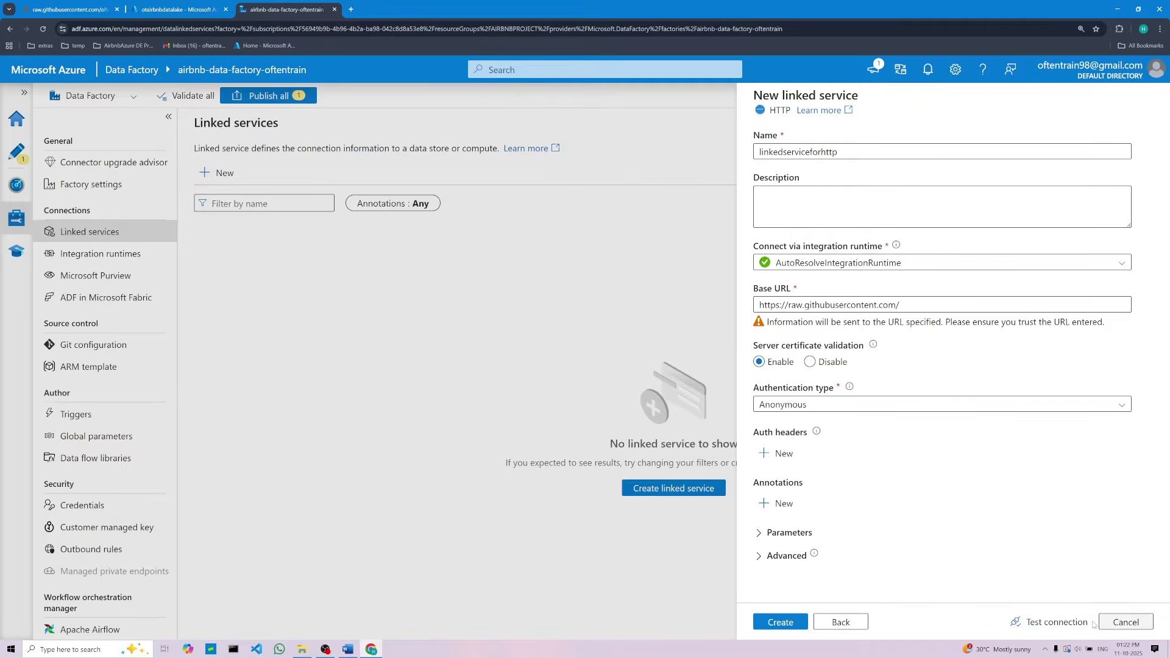
Test the connection of linkedserviceforhttp and create the linked service
click(1071, 624)
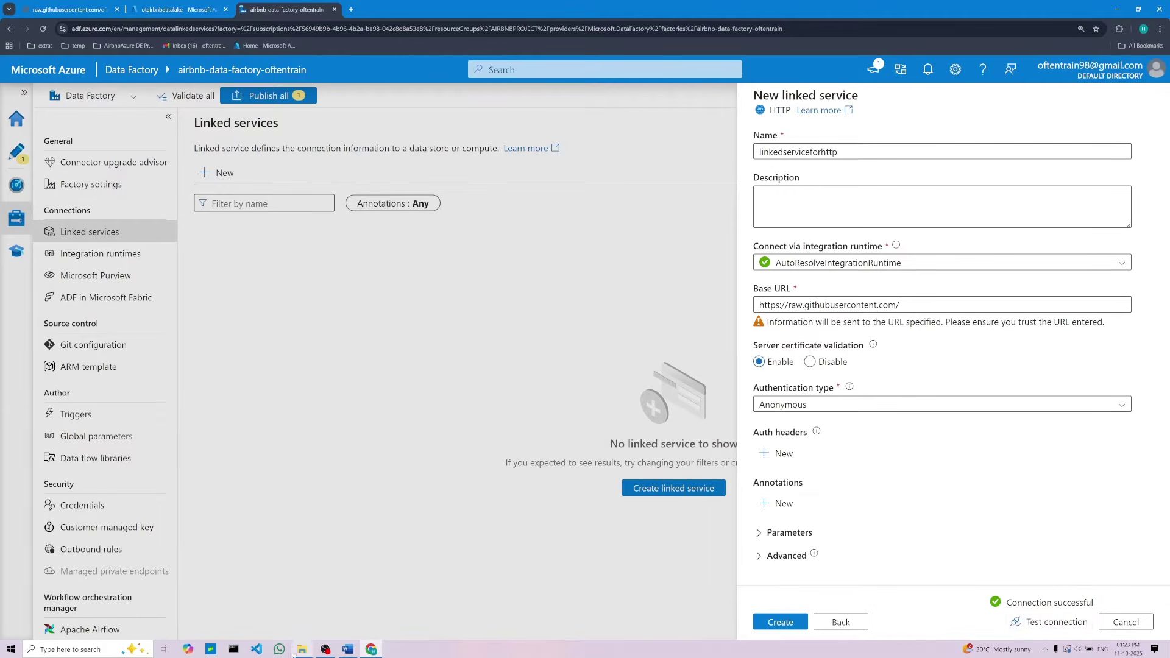
click(351, 650)
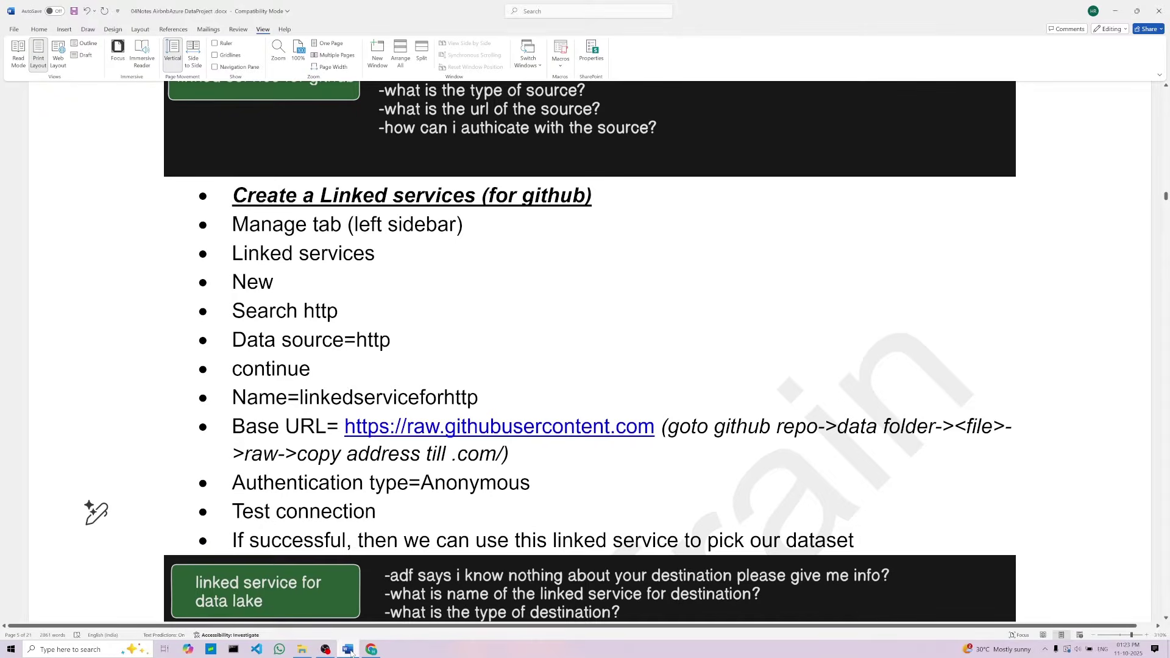
click(352, 651)
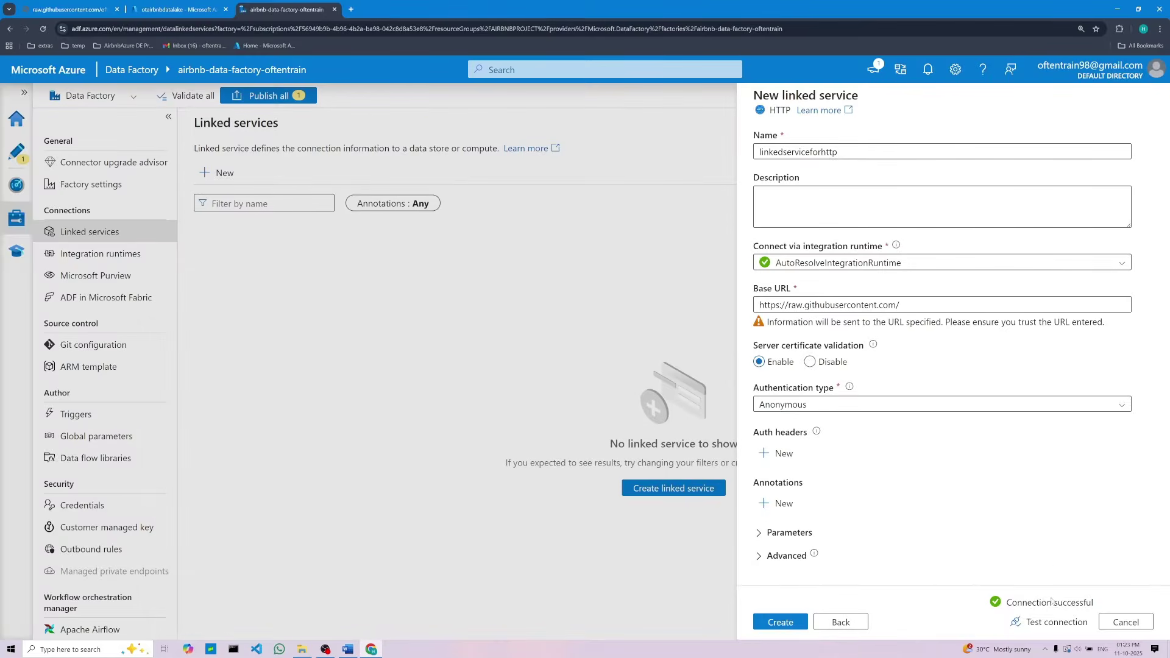
click(781, 622)
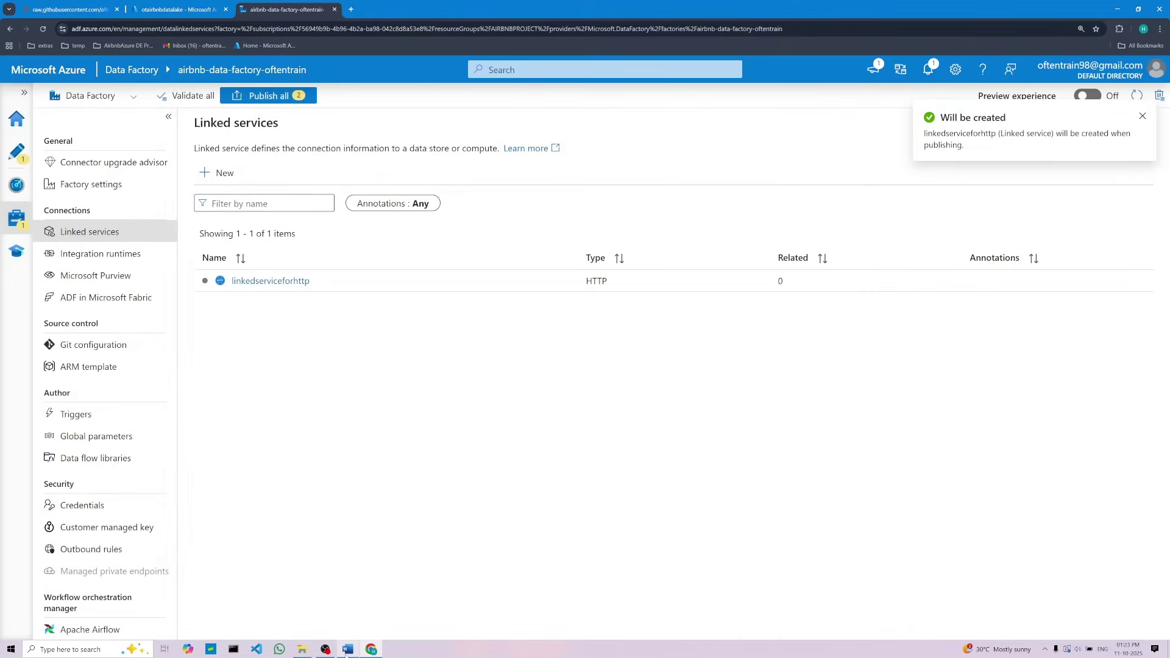
Add a bullet reading create after the Test connection line in the Word notes' GitHub linked service instructions
click(339, 600)
scroll(472, 538, down, 4)
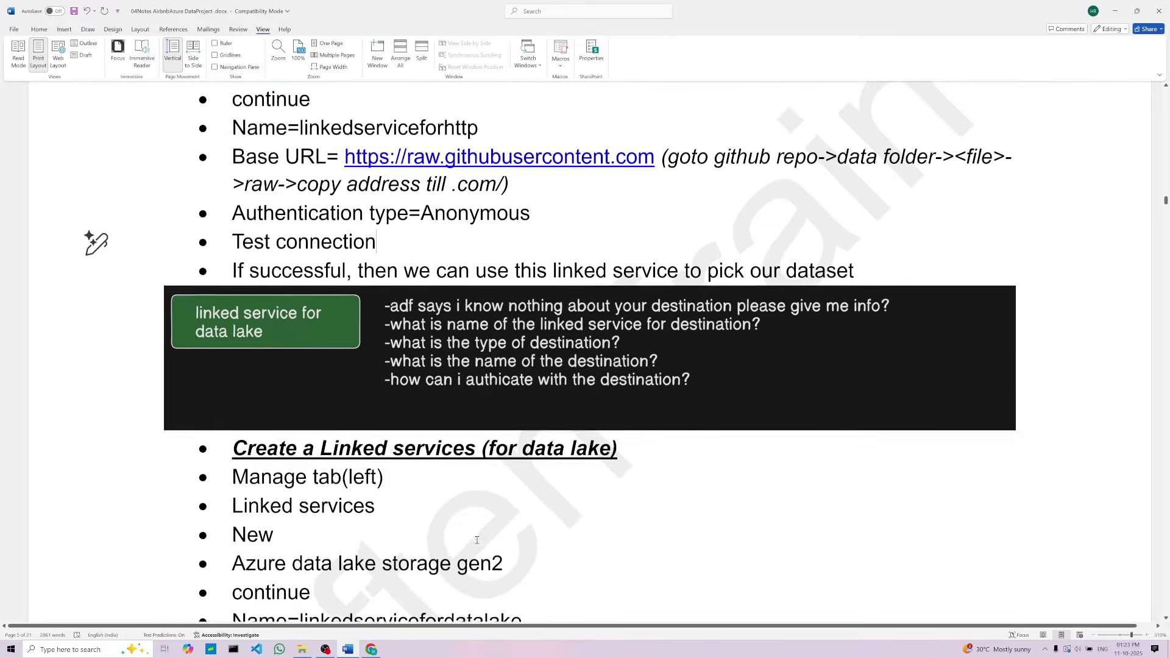
scroll(481, 535, up, 1)
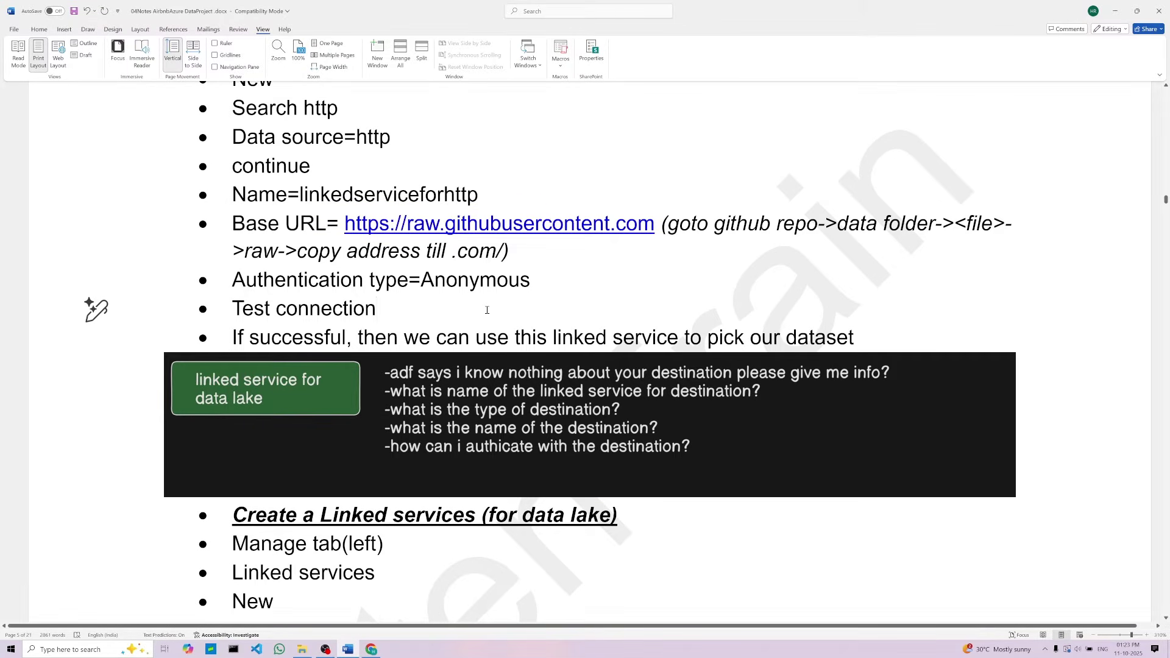
key(Return)
text(create)
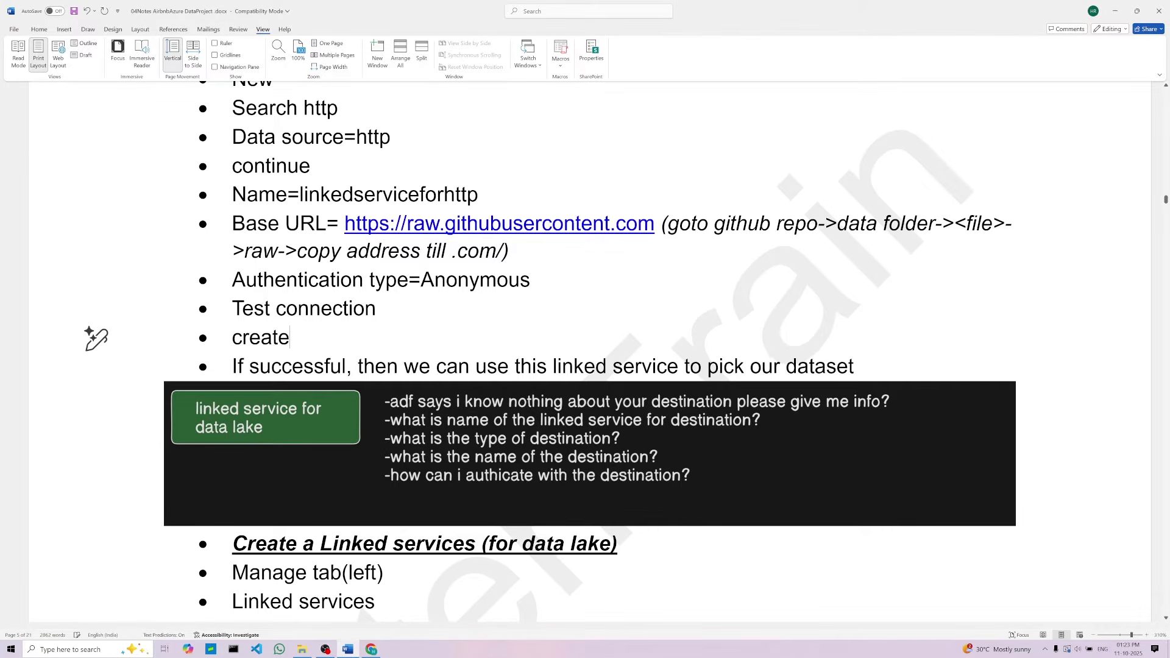
Read the Word notes on creating the linked service for the data lake, including which data store type to choose
click(568, 449)
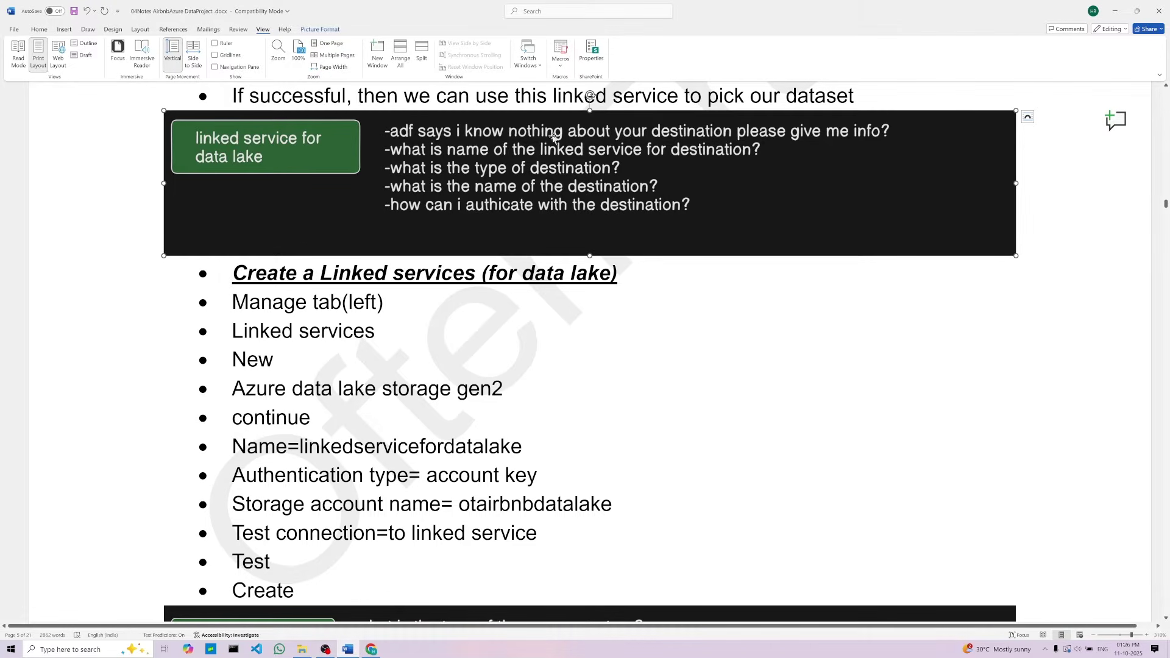
click(396, 303)
double_click(254, 304)
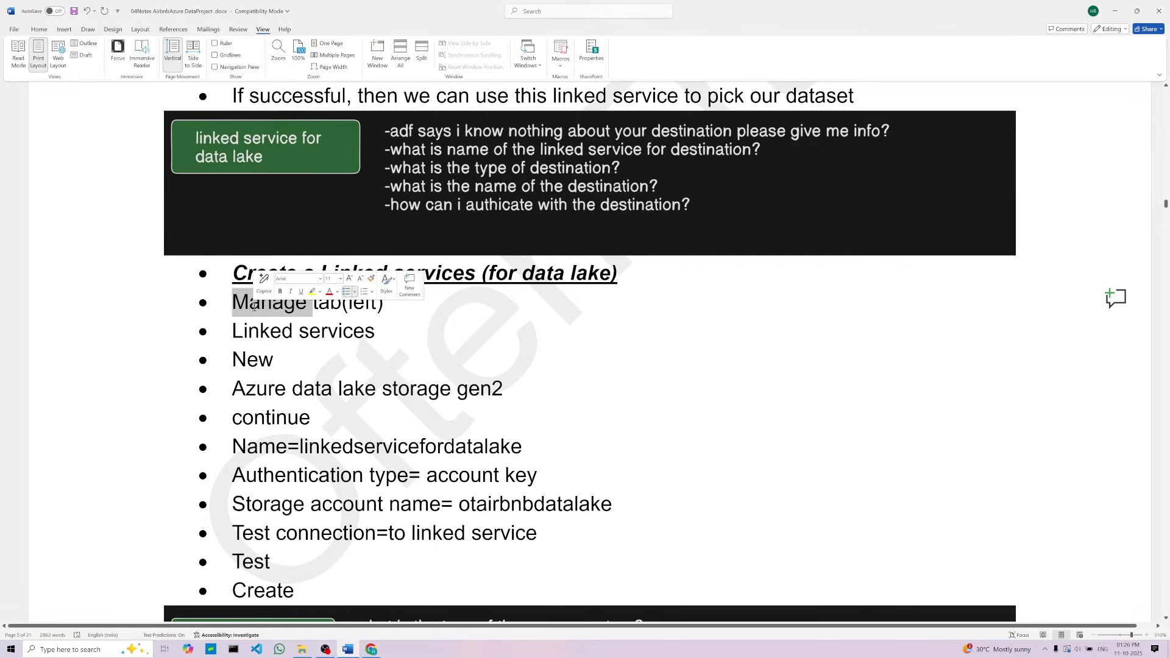
click(256, 331)
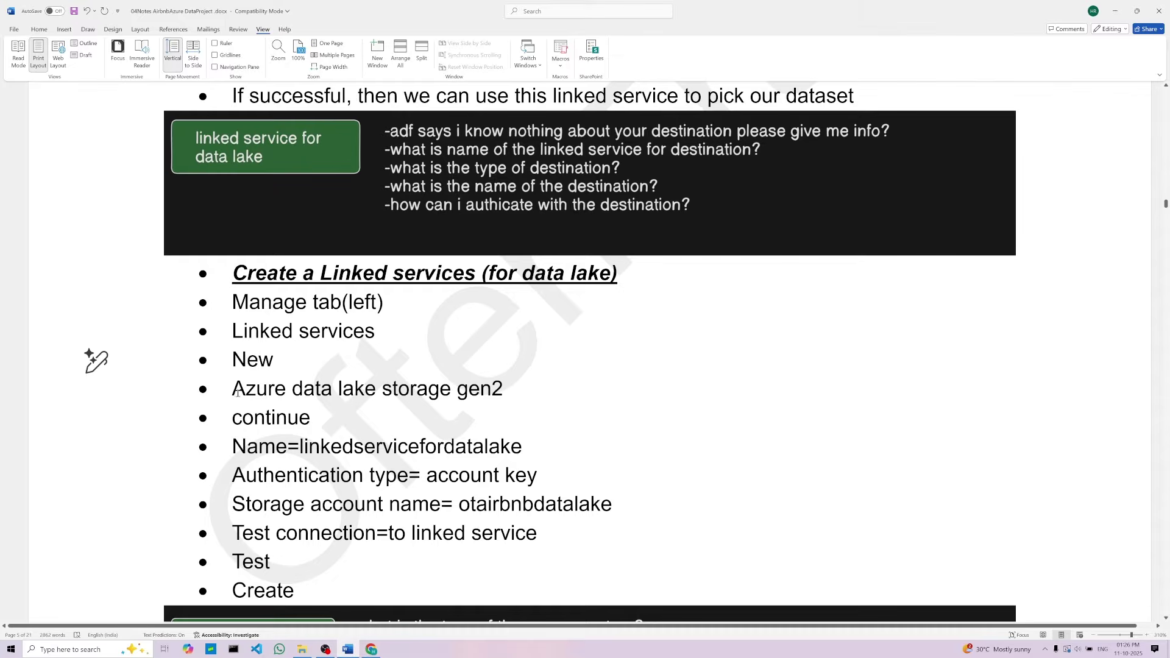
drag(238, 392, 533, 397)
click(477, 432)
Start another new linked service in Data Factory, search the data stores for azure data and select Azure Data Lake Storage Gen2
click(371, 649)
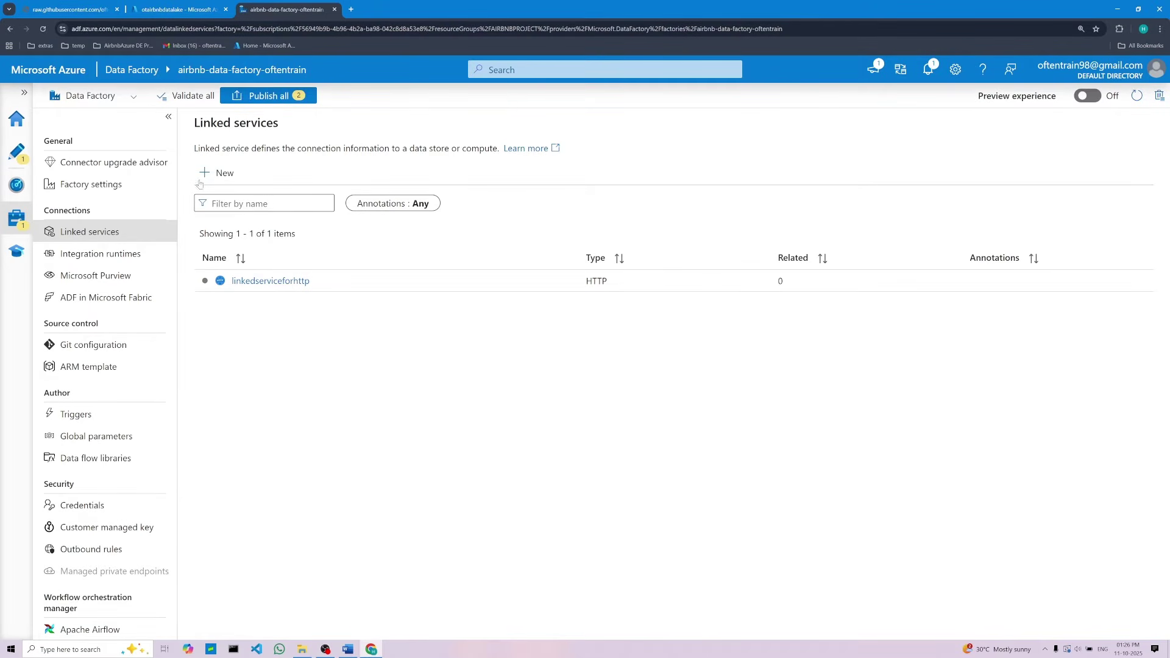
click(223, 176)
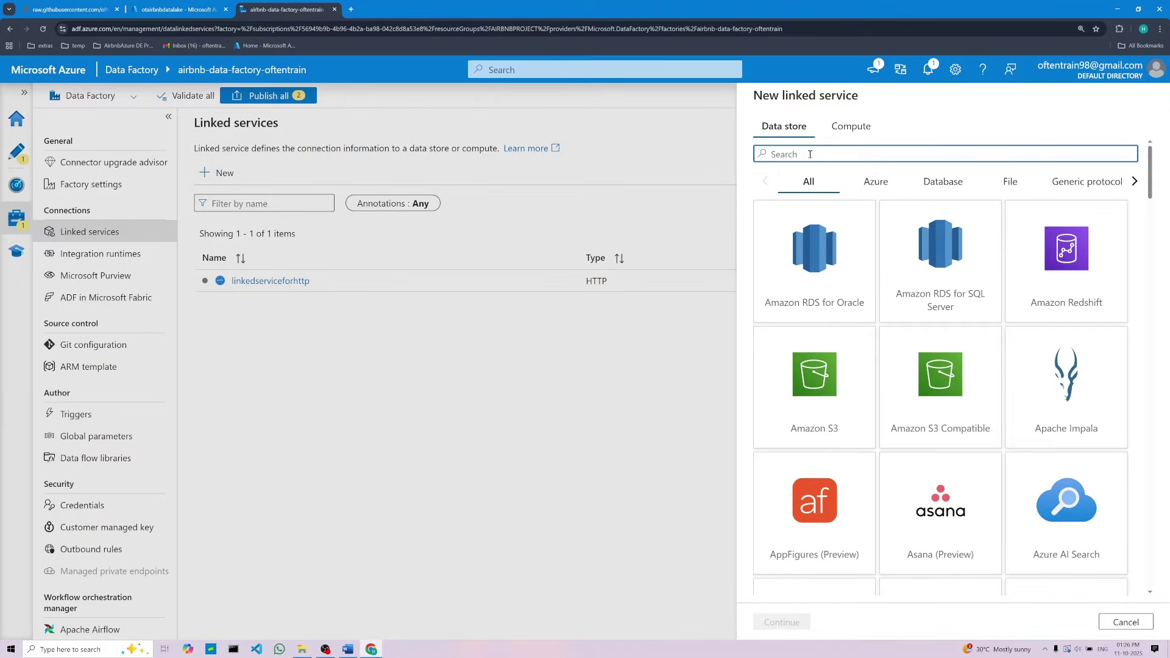
text(azu)
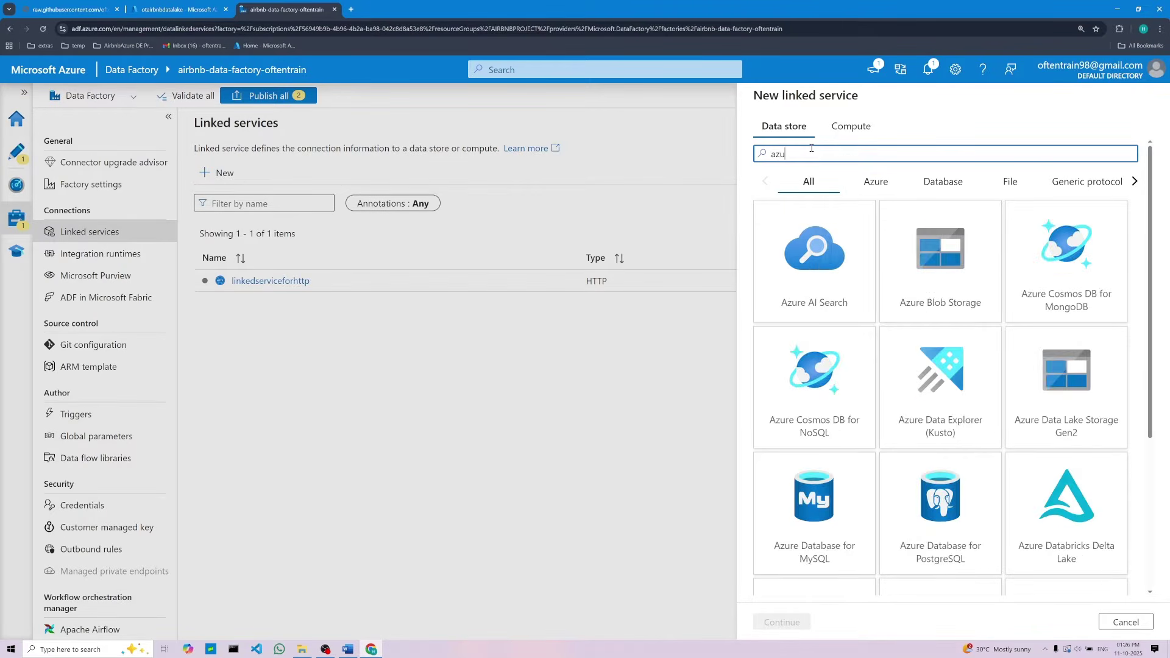
text(re data)
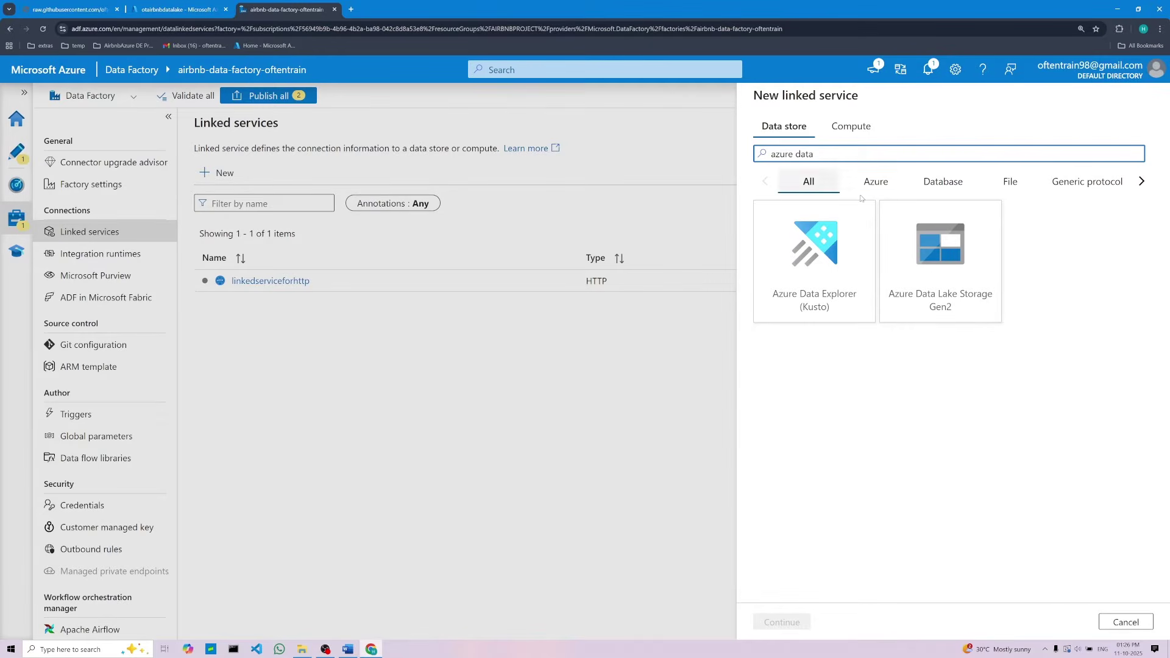
click(947, 257)
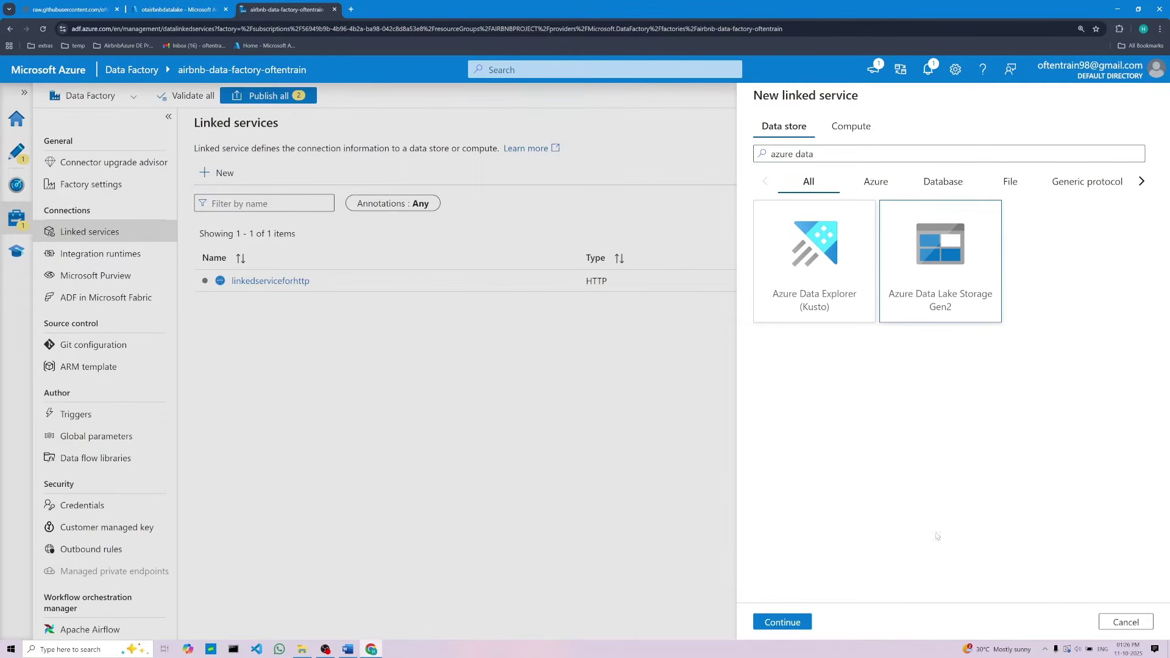
Continue to the Data Lake Storage Gen2 linked service settings and name it linkedservicefordatalake, copying the name from the Word notes
click(782, 622)
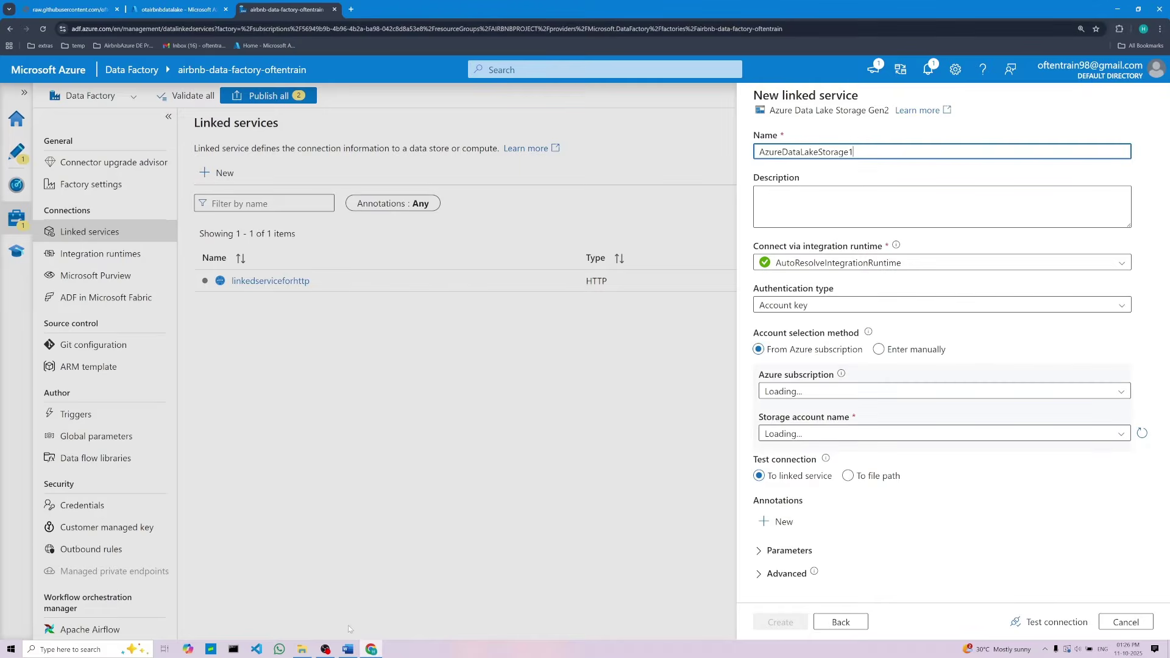
key(alt+Tab)
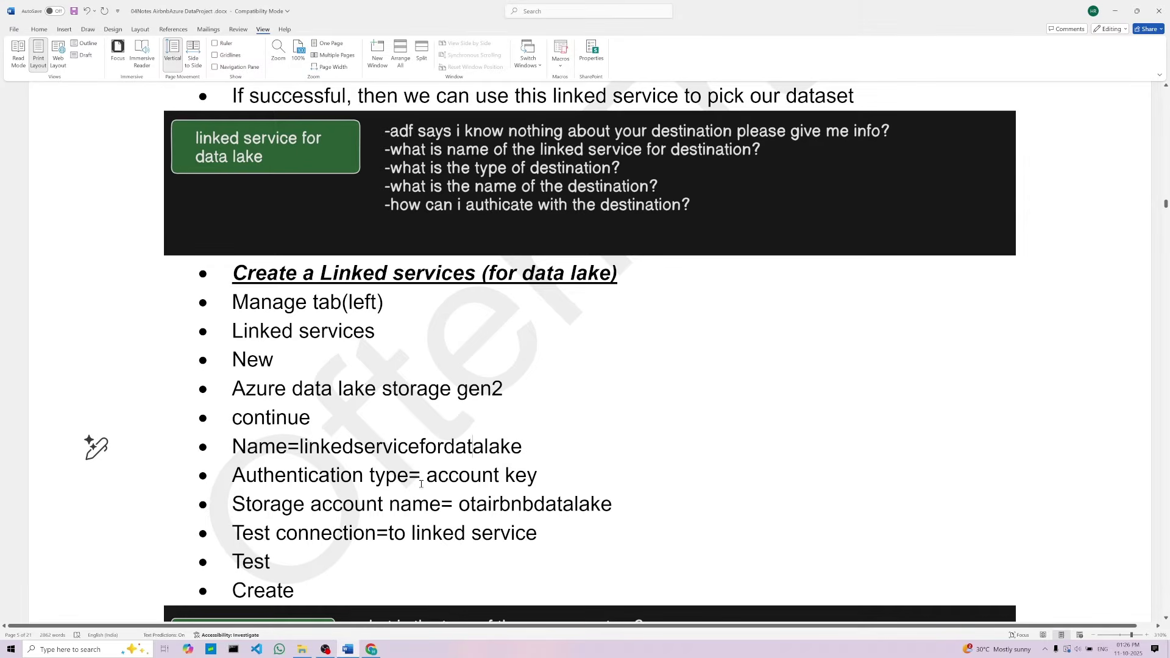
drag(302, 454, 530, 451)
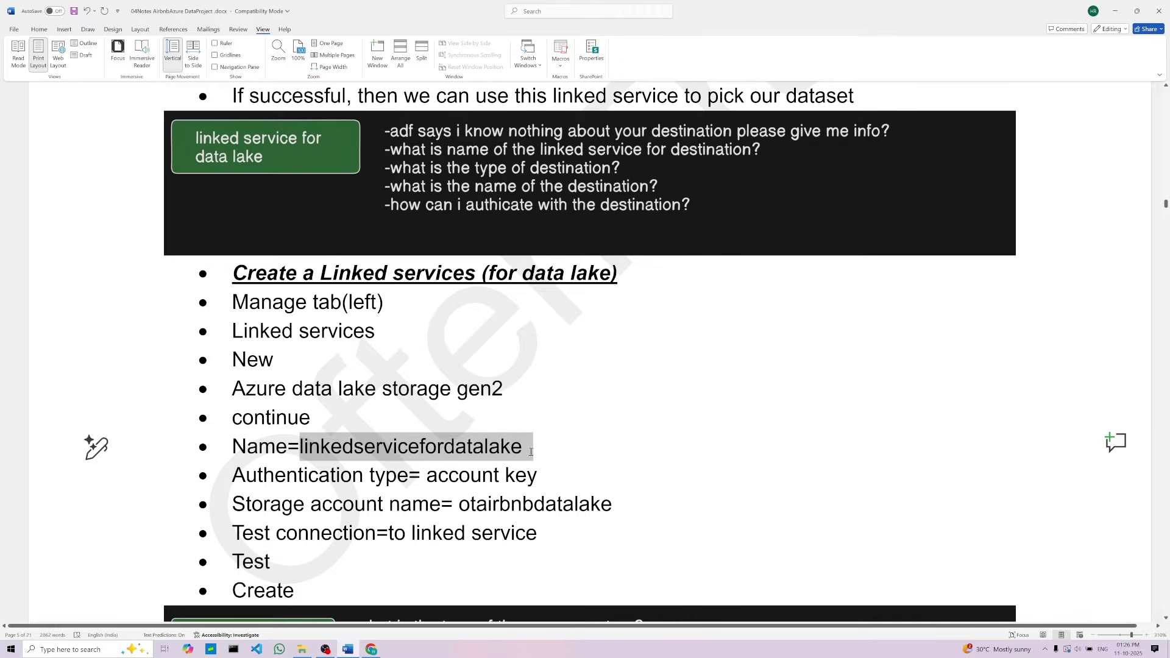
right_click(465, 452)
click(487, 263)
click(371, 649)
double_click(792, 152)
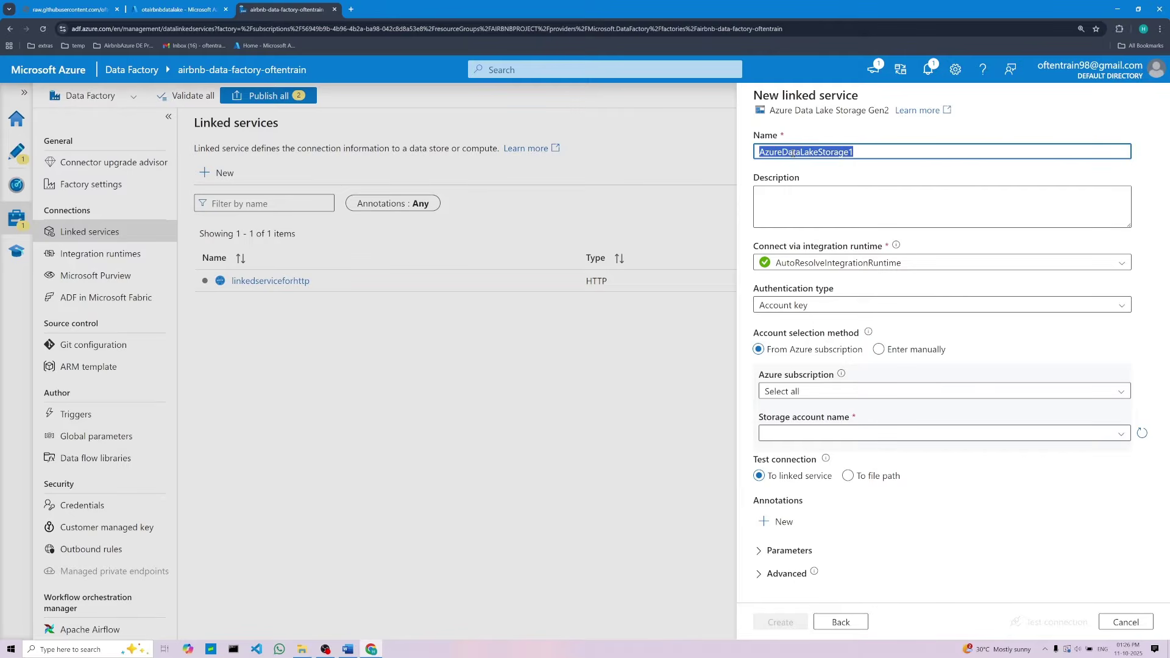
key(BackSpace)
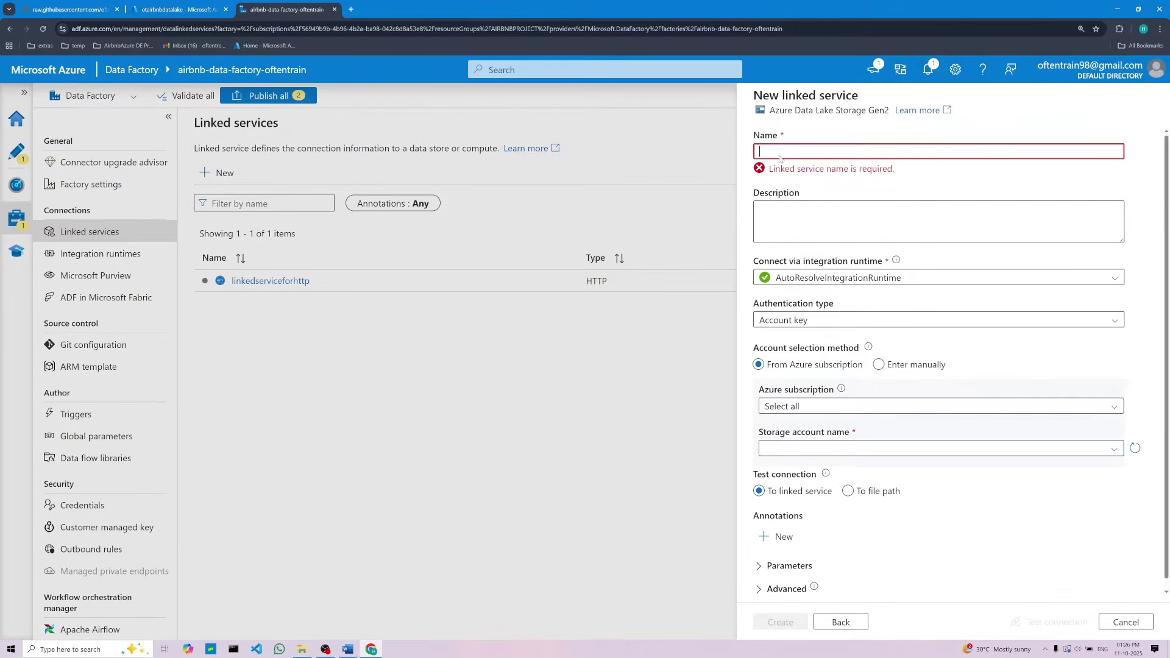
right_click(779, 156)
click(805, 270)
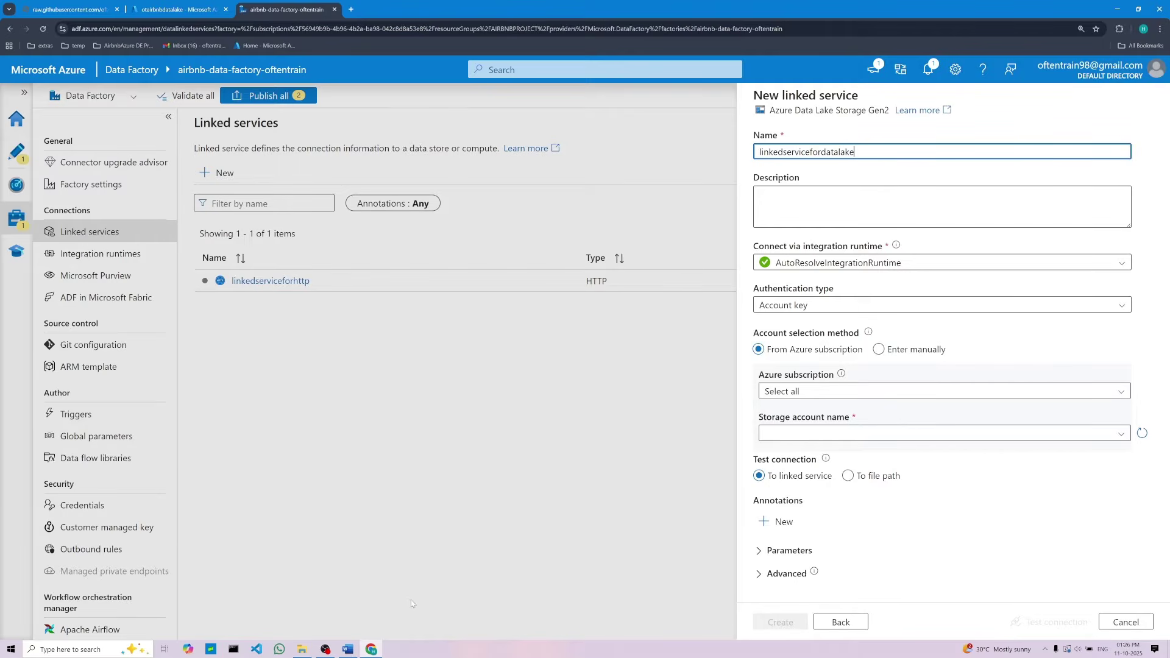
Check the Word notes for the authentication type of the data lake linked service
click(348, 649)
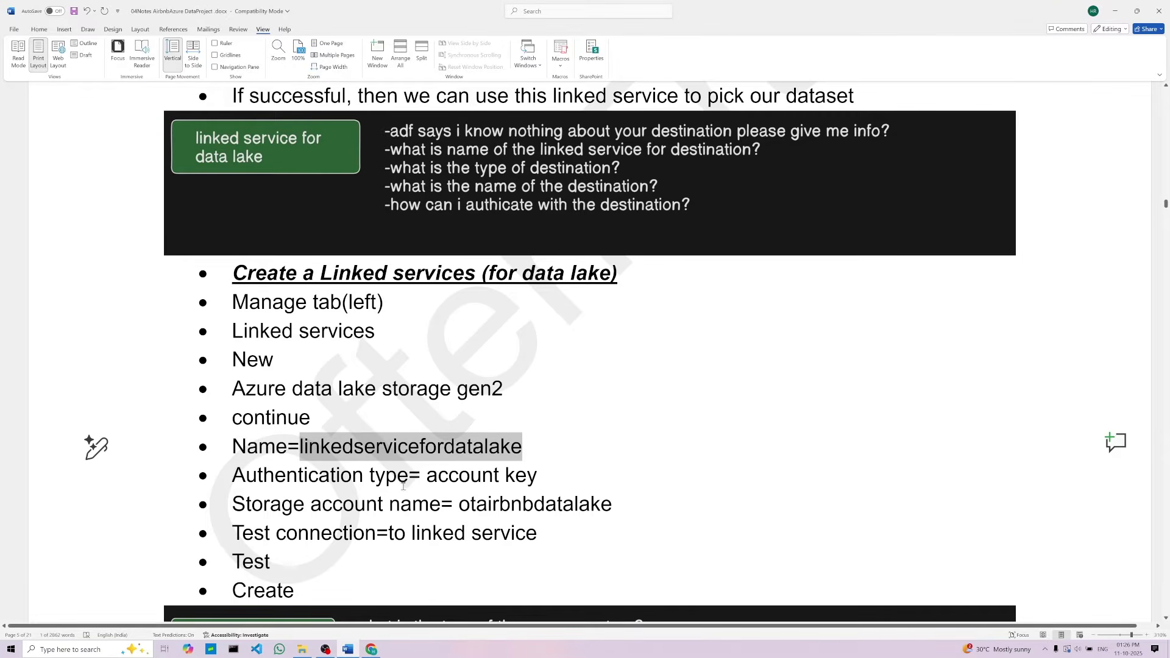
double_click(463, 476)
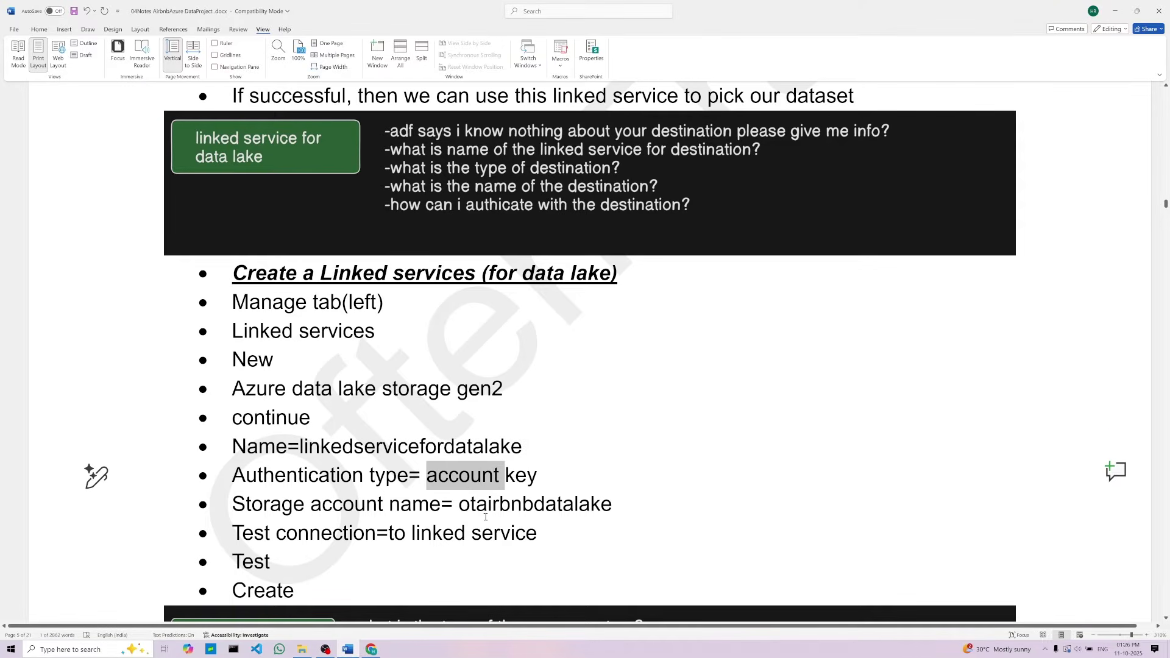
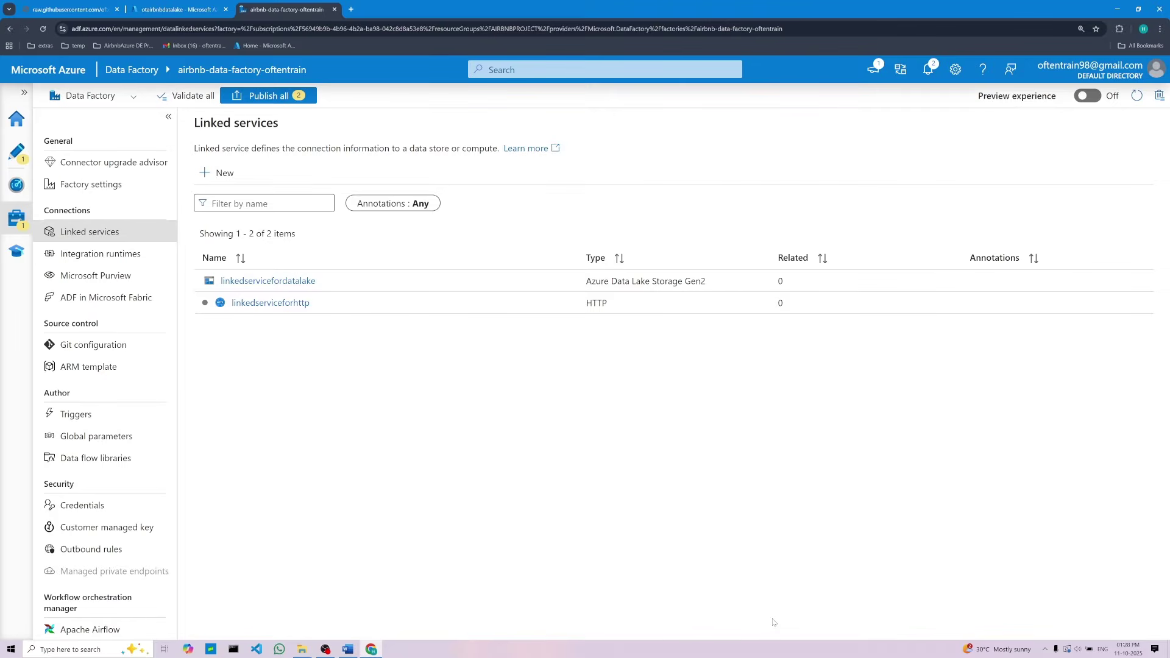
Read the Create a source data instructions in the Word notes, through the line on creating a new source dataset
key(alt+Tab)
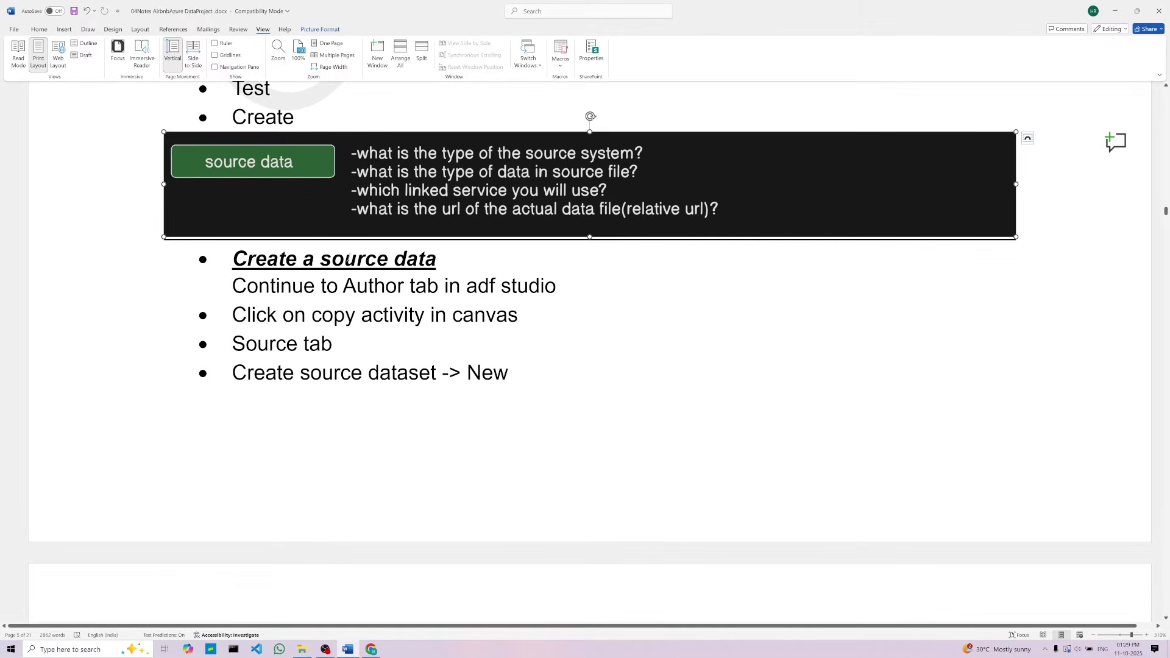
click(439, 254)
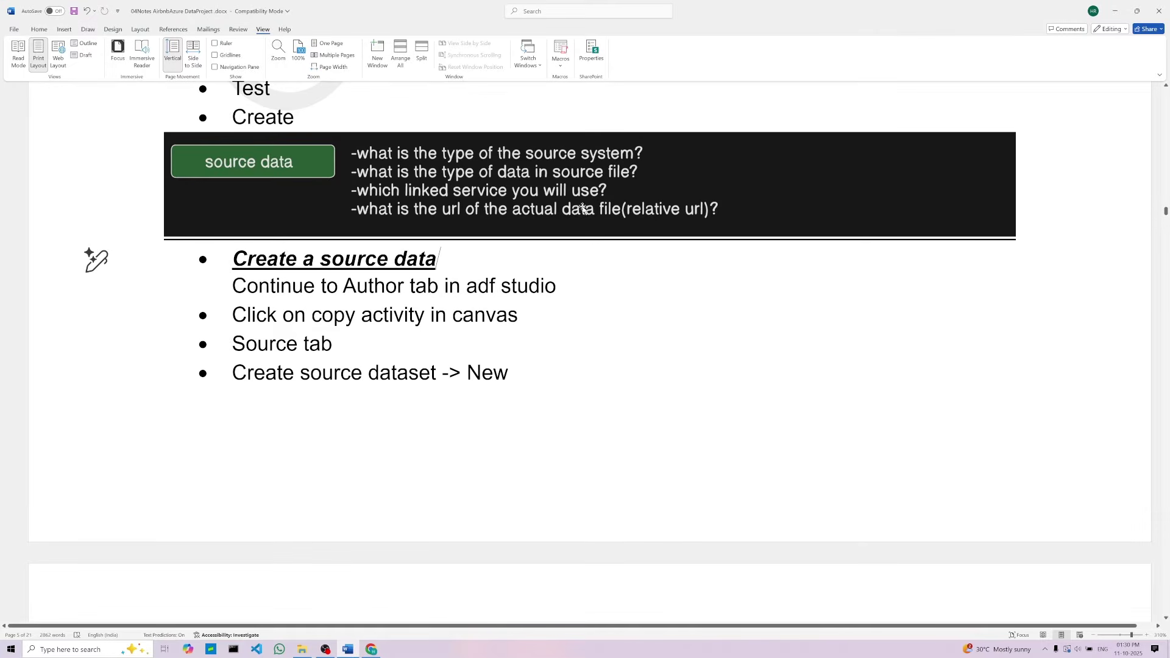
drag(356, 293, 569, 288)
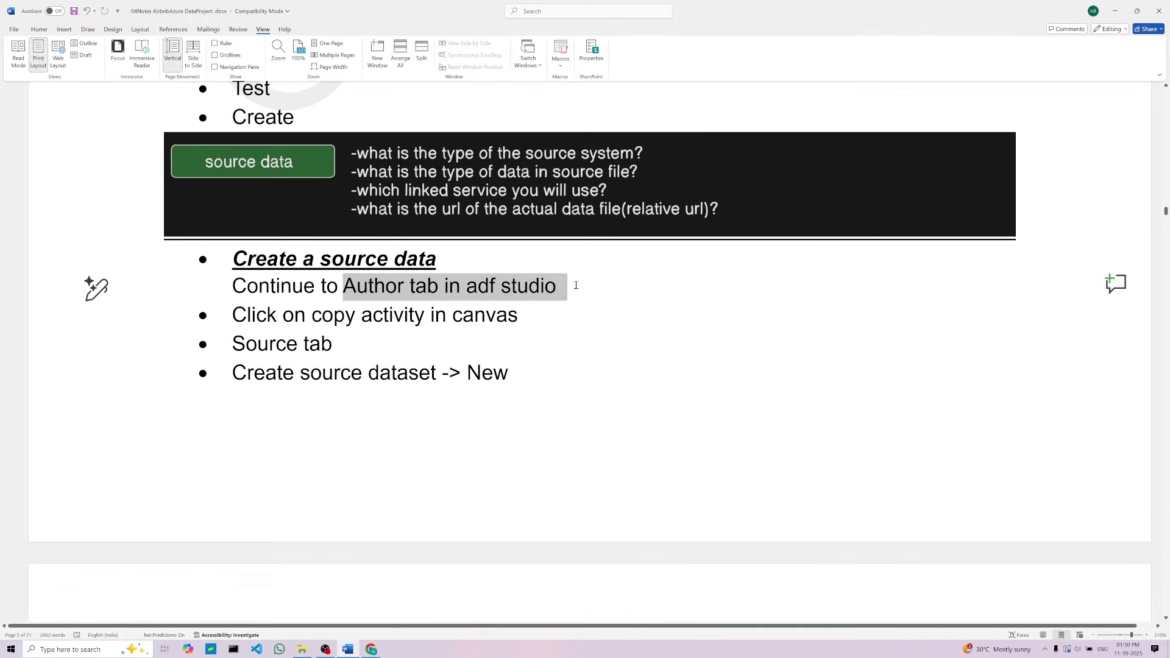
click(292, 315)
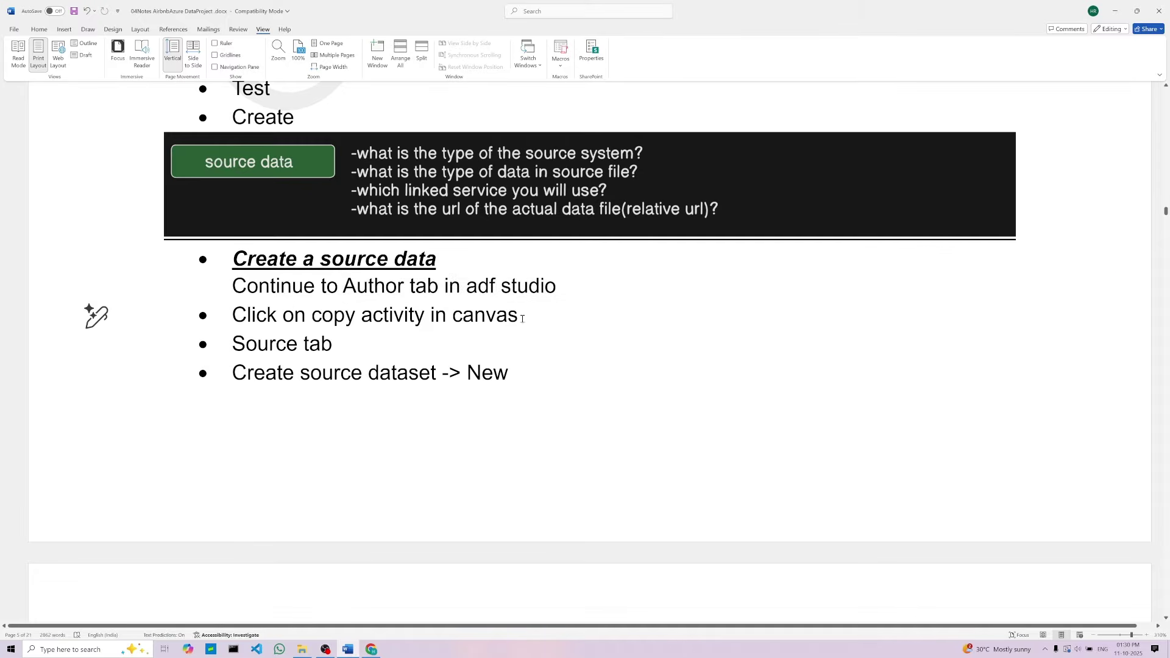
click(346, 346)
click(528, 379)
In Data Factory, open the source settings of the OtCopyRawAirbnbData activity in the OtGitToSA pipeline and start a new source dataset
click(371, 648)
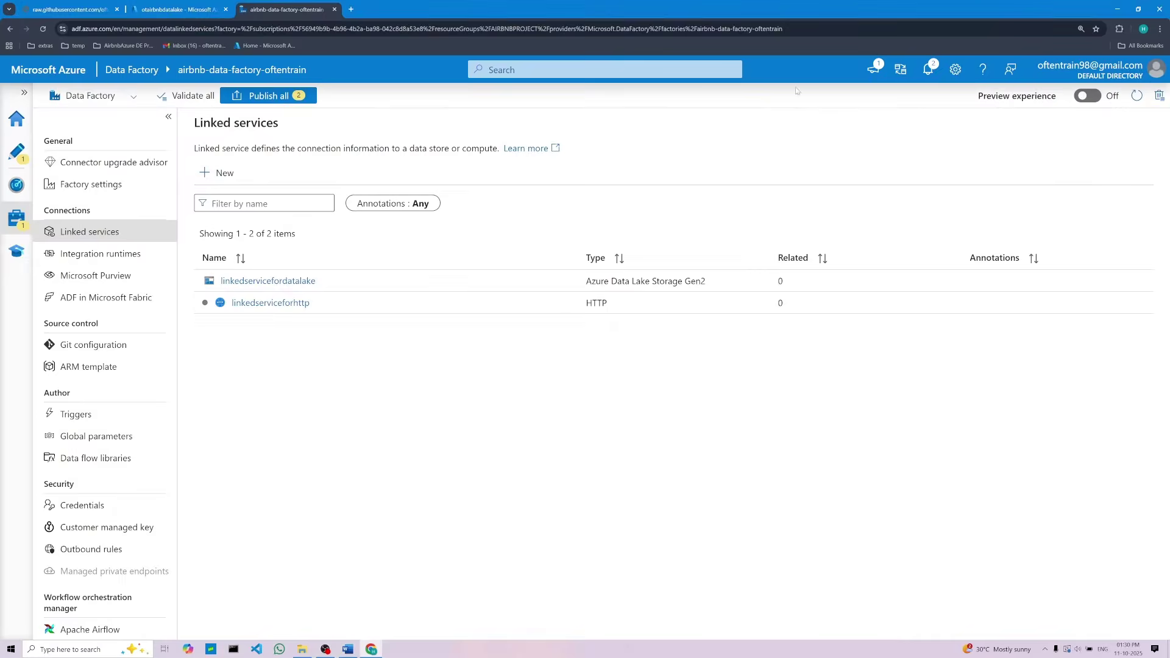
click(170, 8)
mouse_move(170, 5)
mouse_down()
mouse_move(305, 6)
mouse_move(171, 6)
mouse_up()
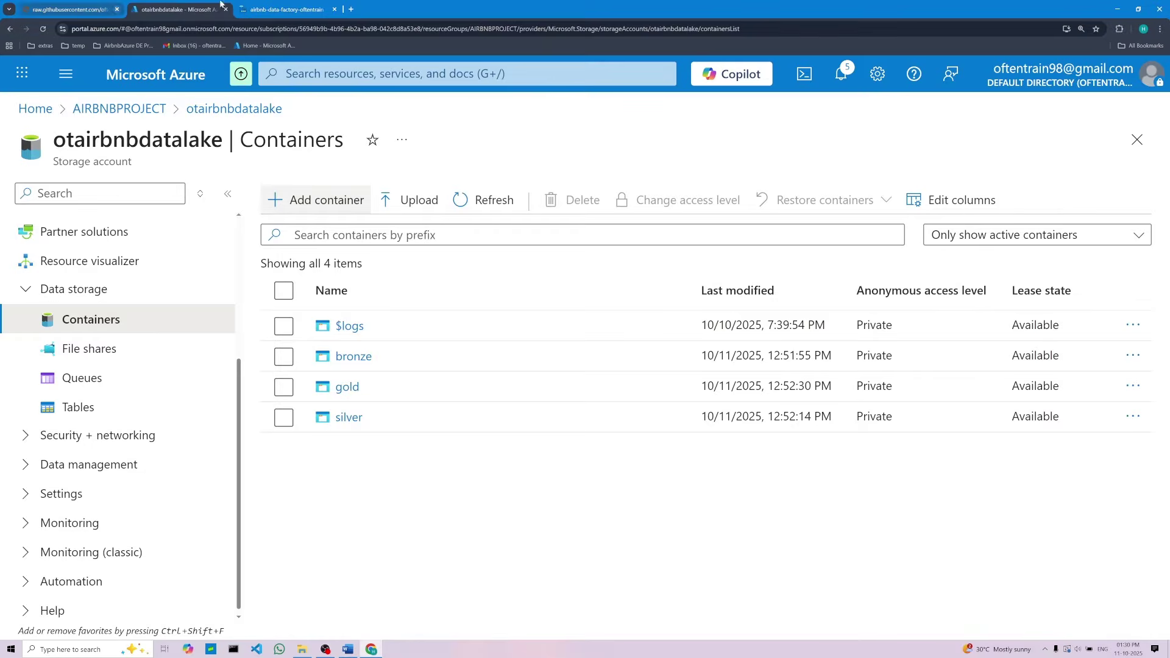
click(281, 5)
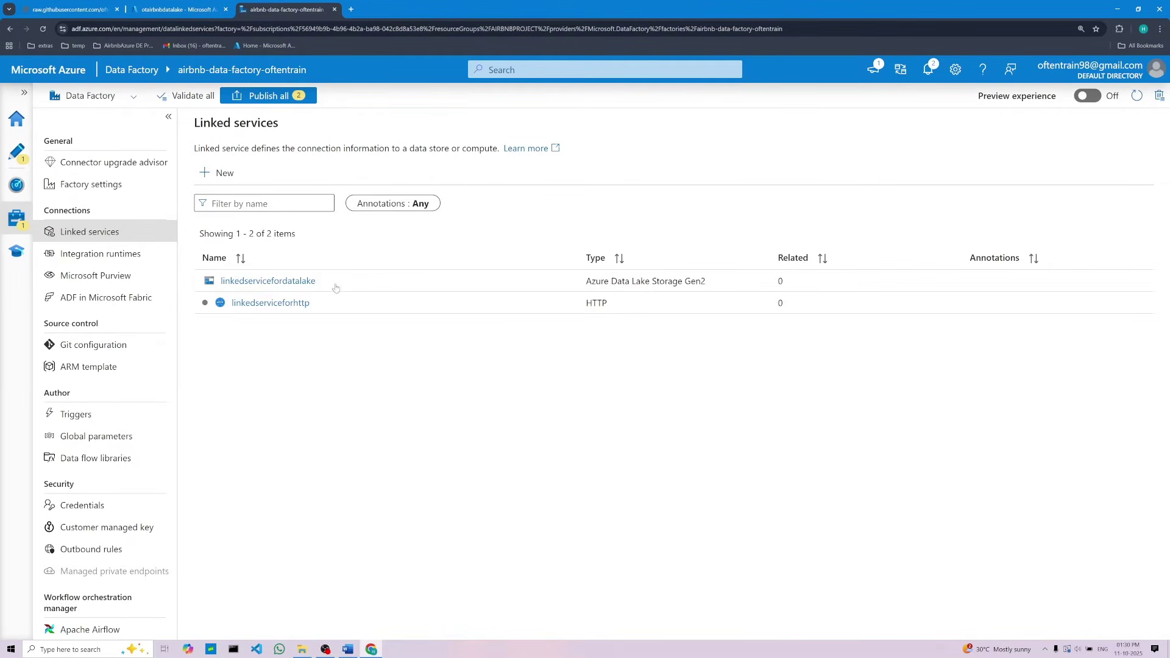
click(17, 156)
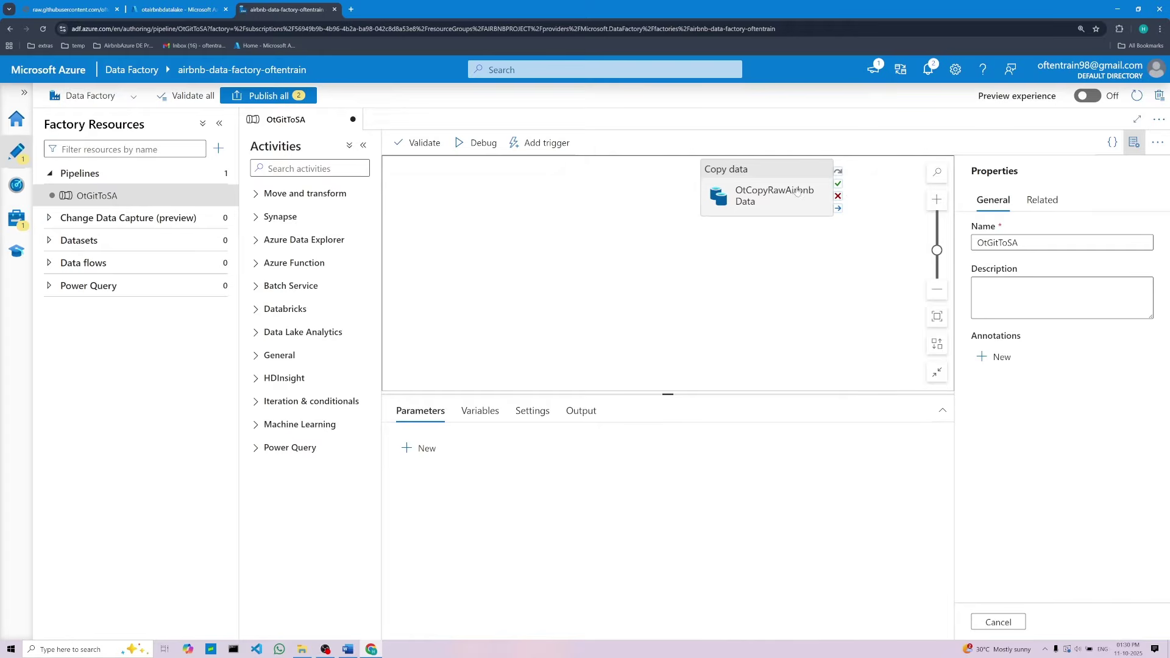
click(791, 208)
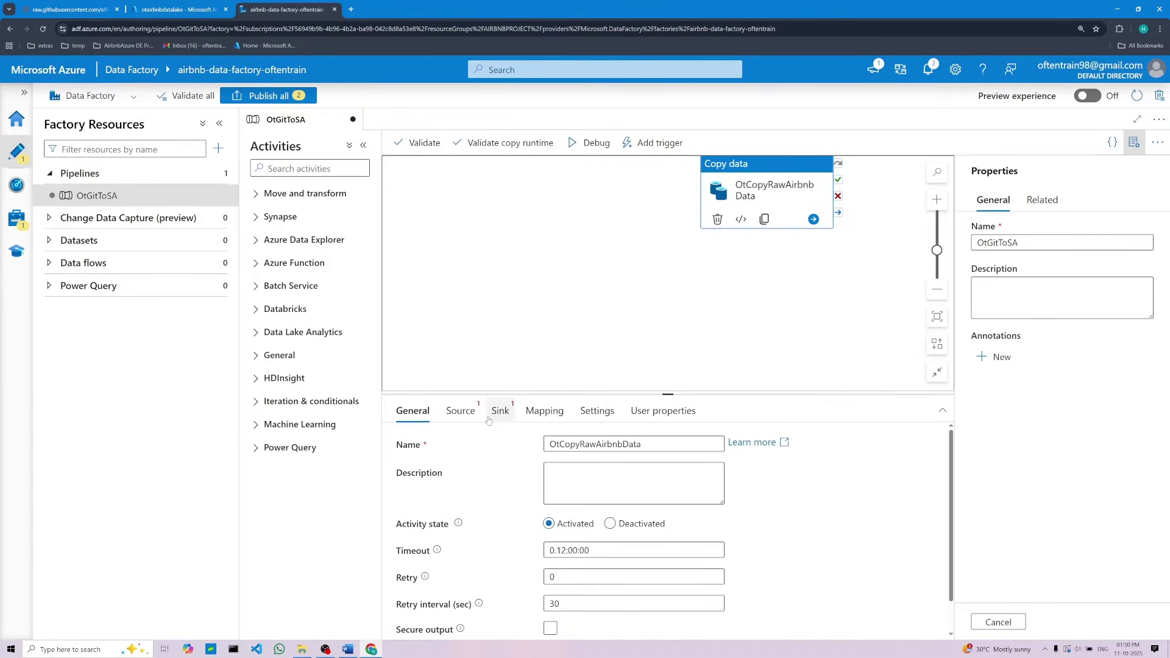
click(461, 417)
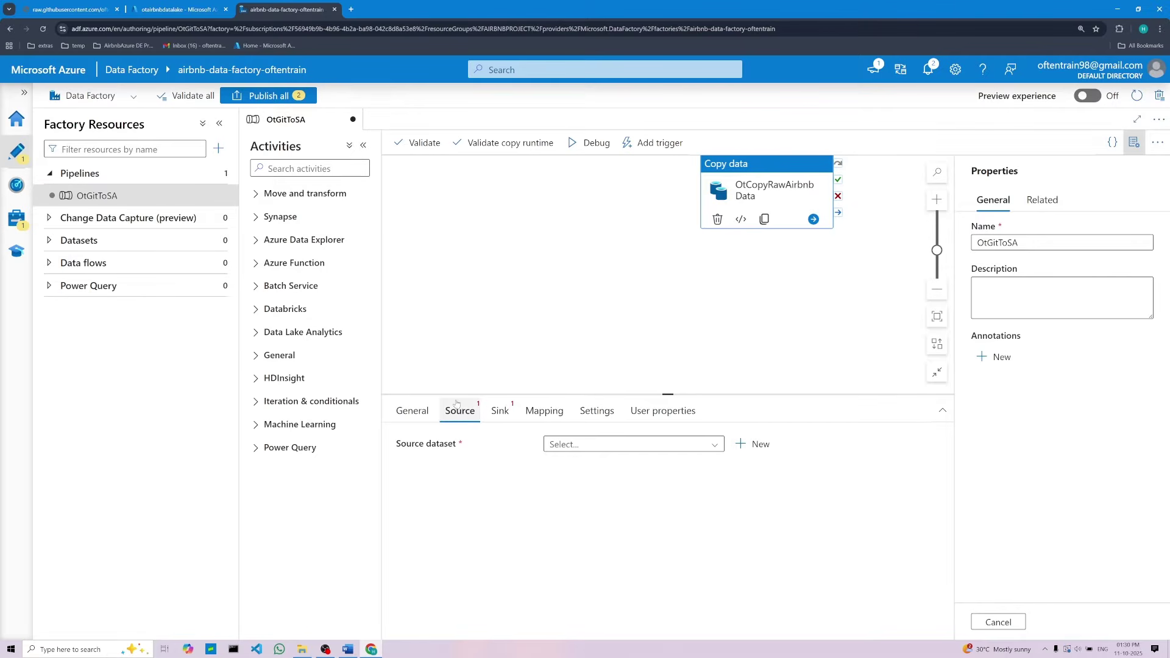
click(751, 444)
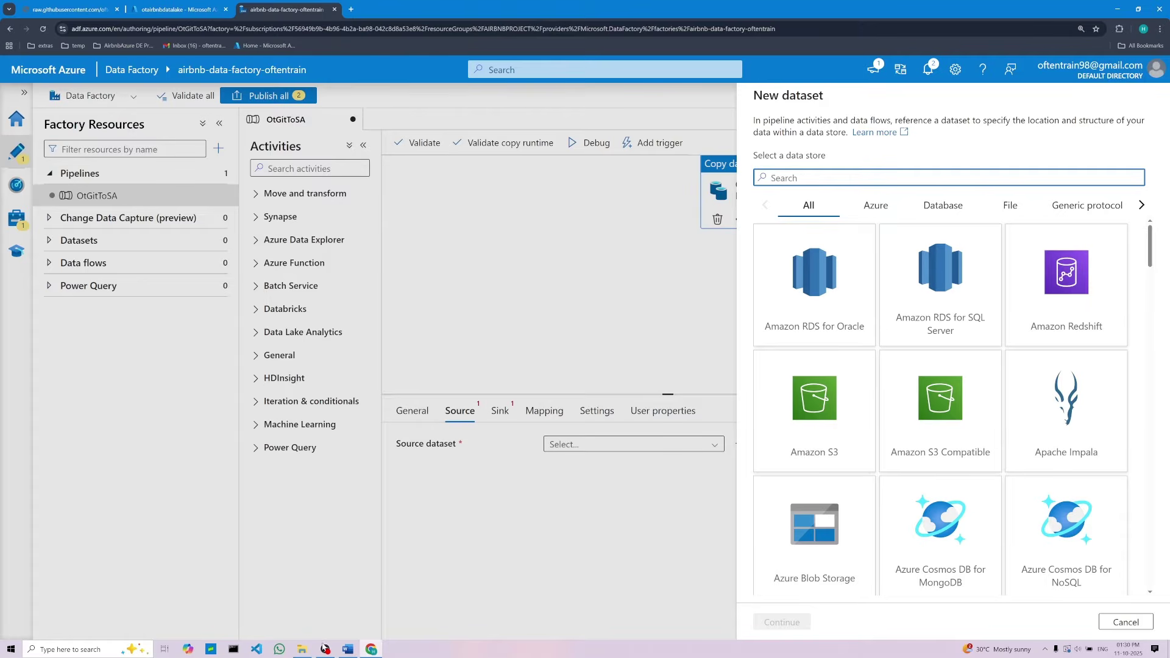
Read the Word notes on the data store type and file format to choose for the source dataset
mouse_move(348, 653)
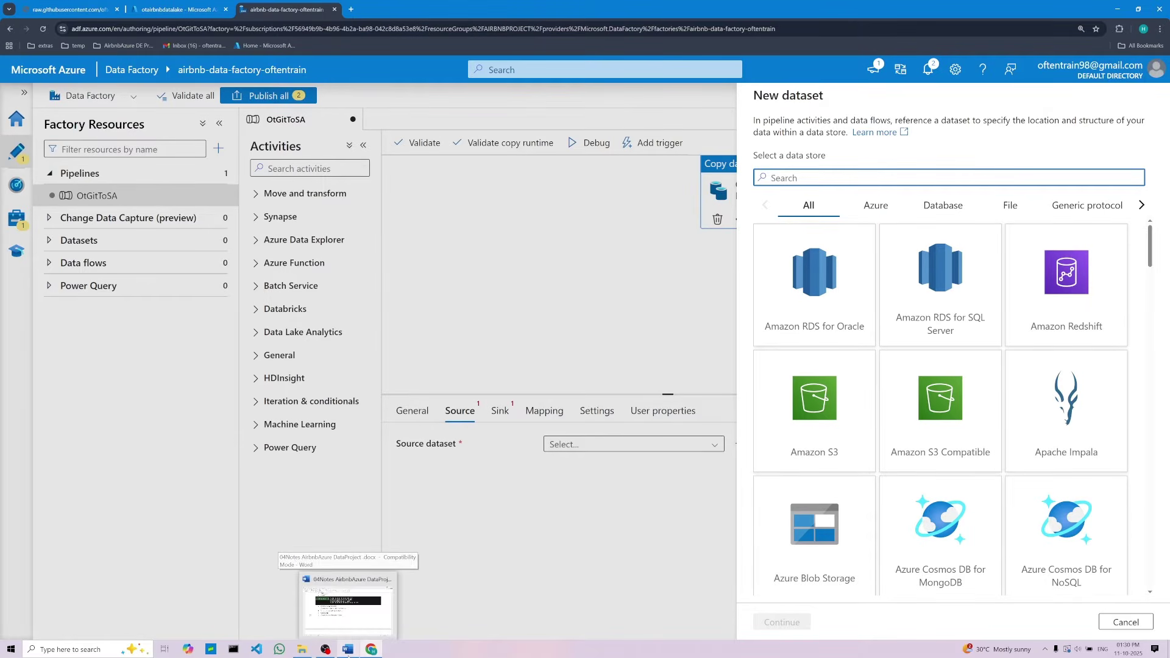
click(348, 649)
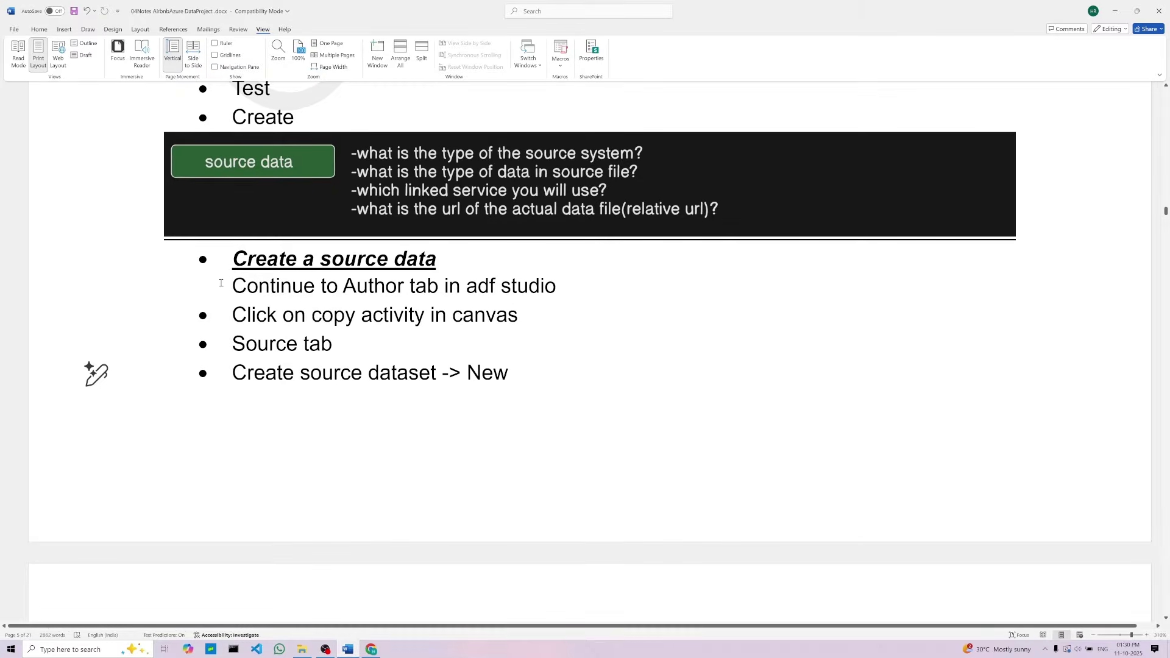
scroll(391, 373, down, 10)
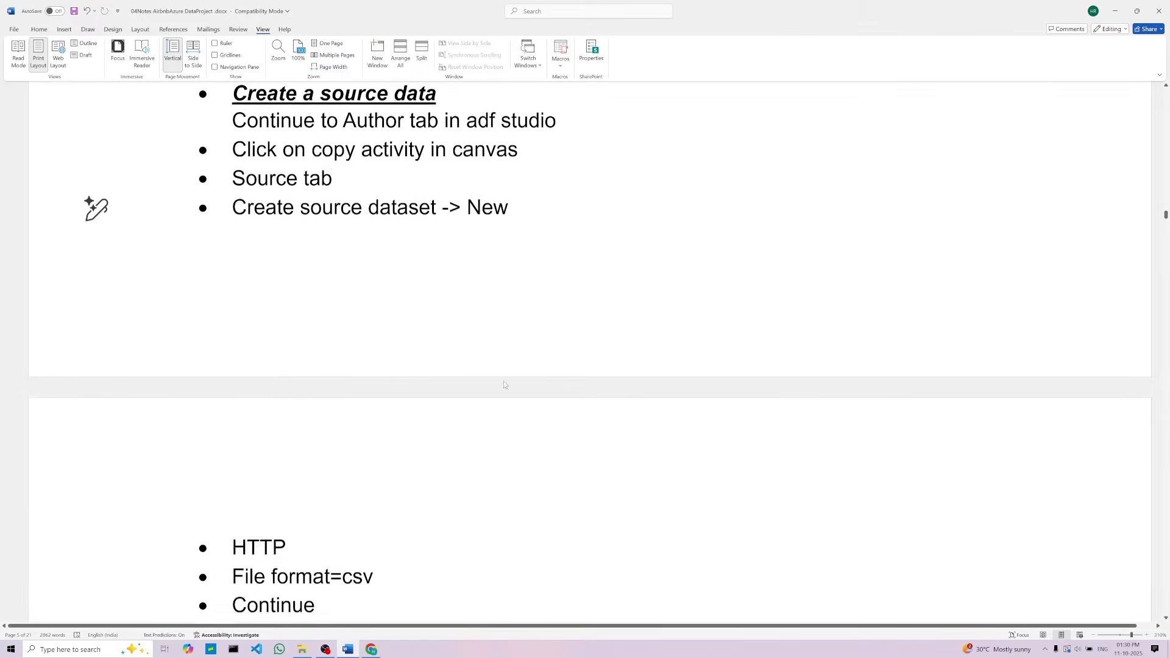
click(317, 171)
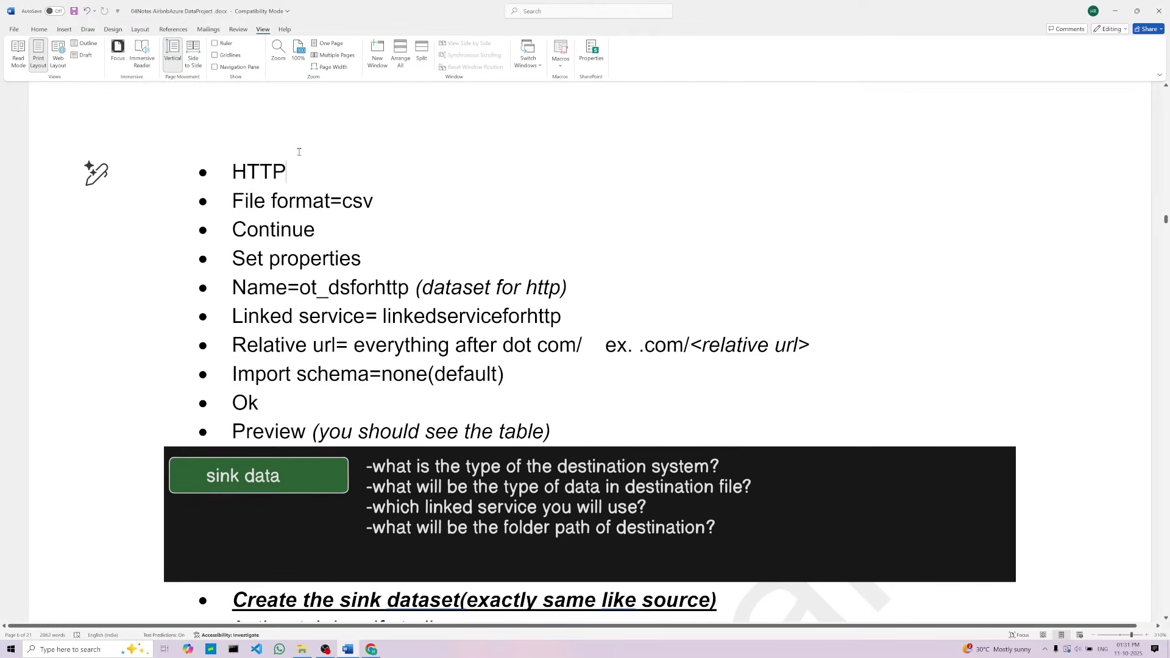
click(369, 201)
key(Left)
key(Left)
key(Left)
key(Left)
key(Left)
key(Left)
drag(373, 202, 232, 202)
click(312, 234)
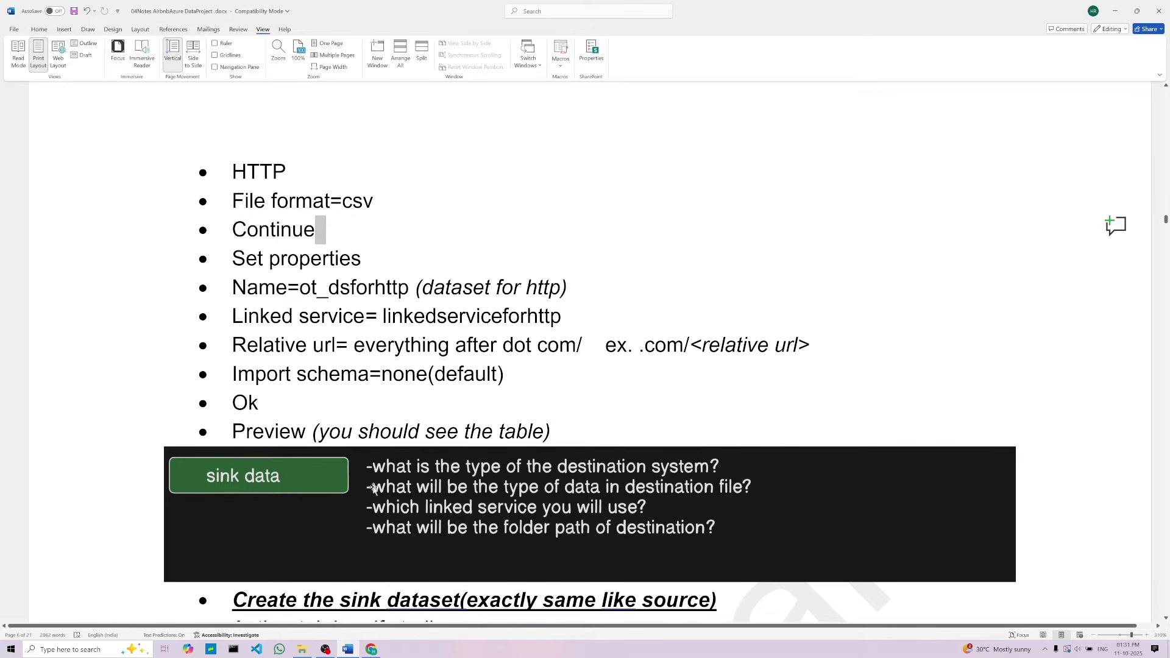
In Data Factory, search the data stores for http, choose HTTP with the DelimitedText format and continue to the dataset properties
click(371, 649)
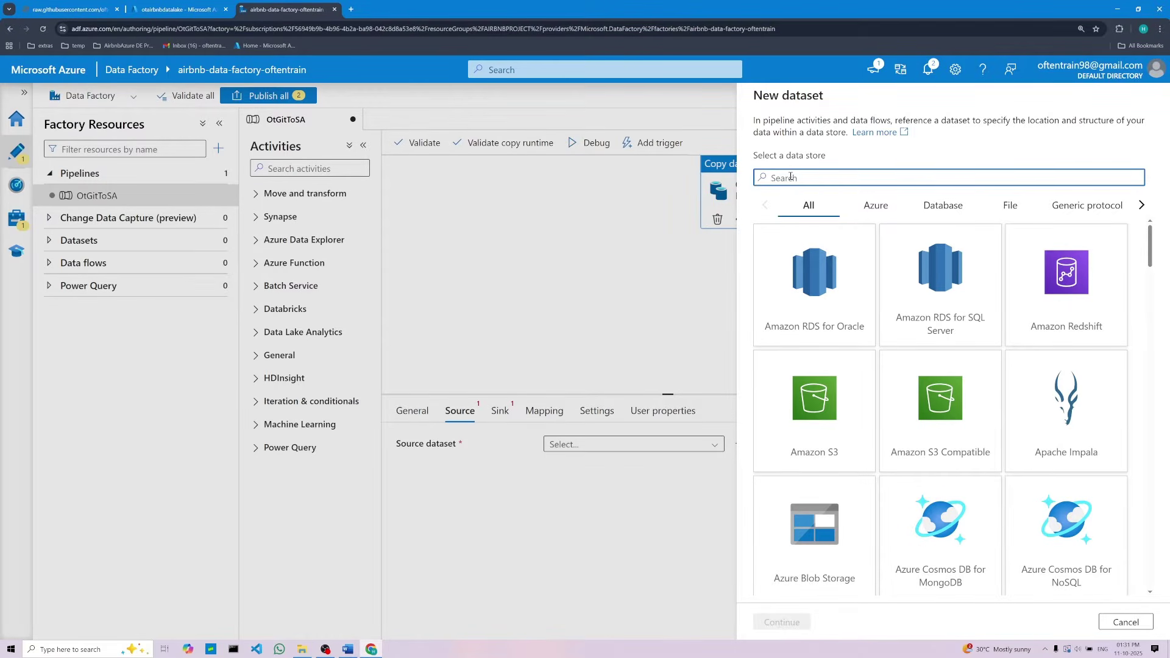
text(http)
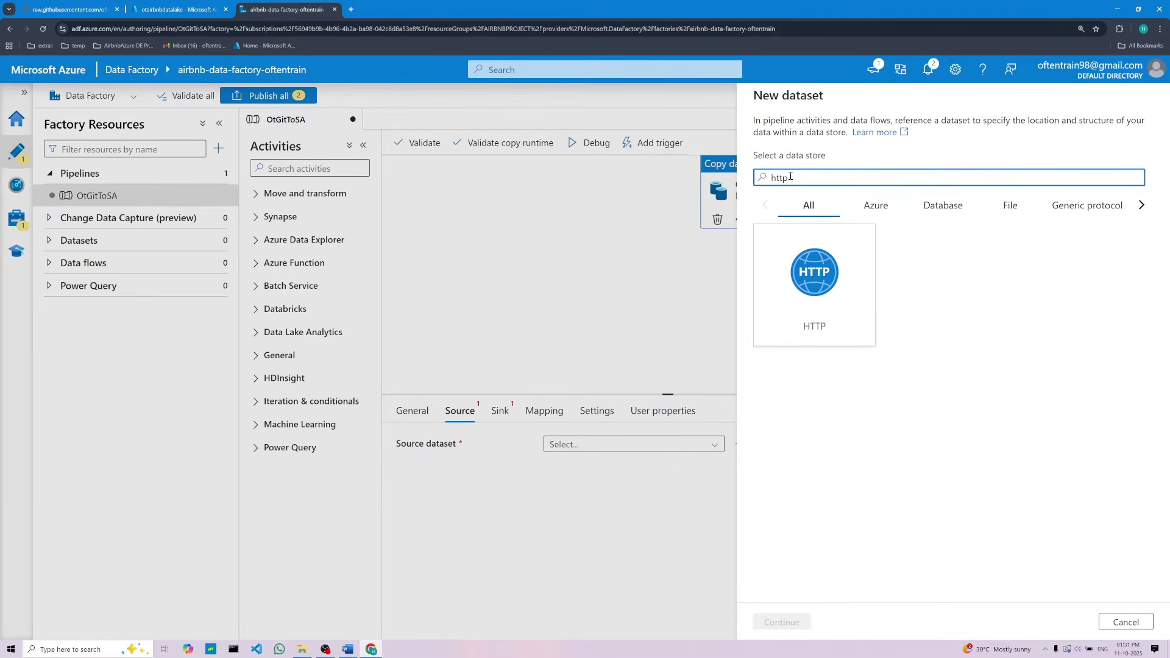
click(817, 270)
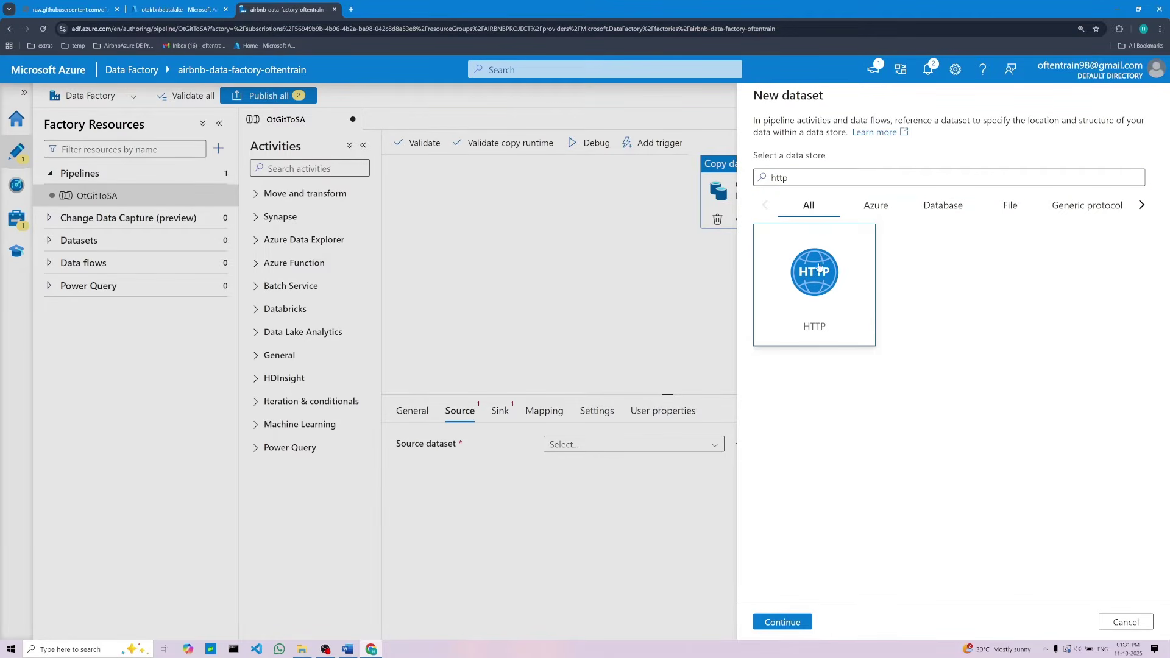
click(782, 622)
click(1079, 214)
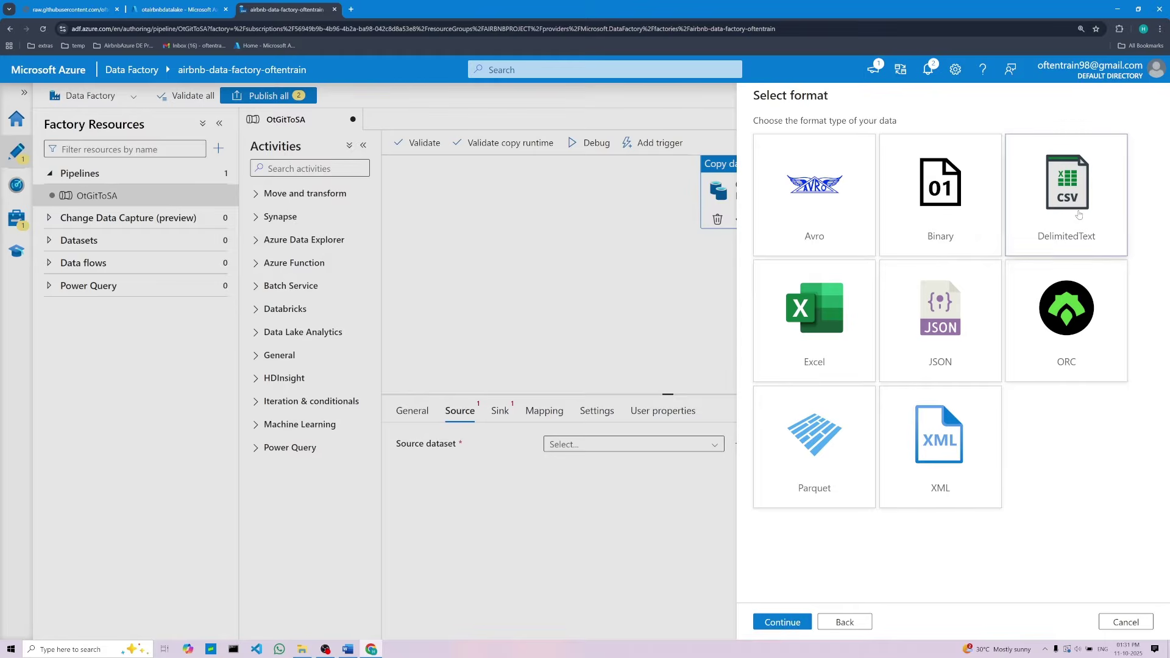
click(785, 625)
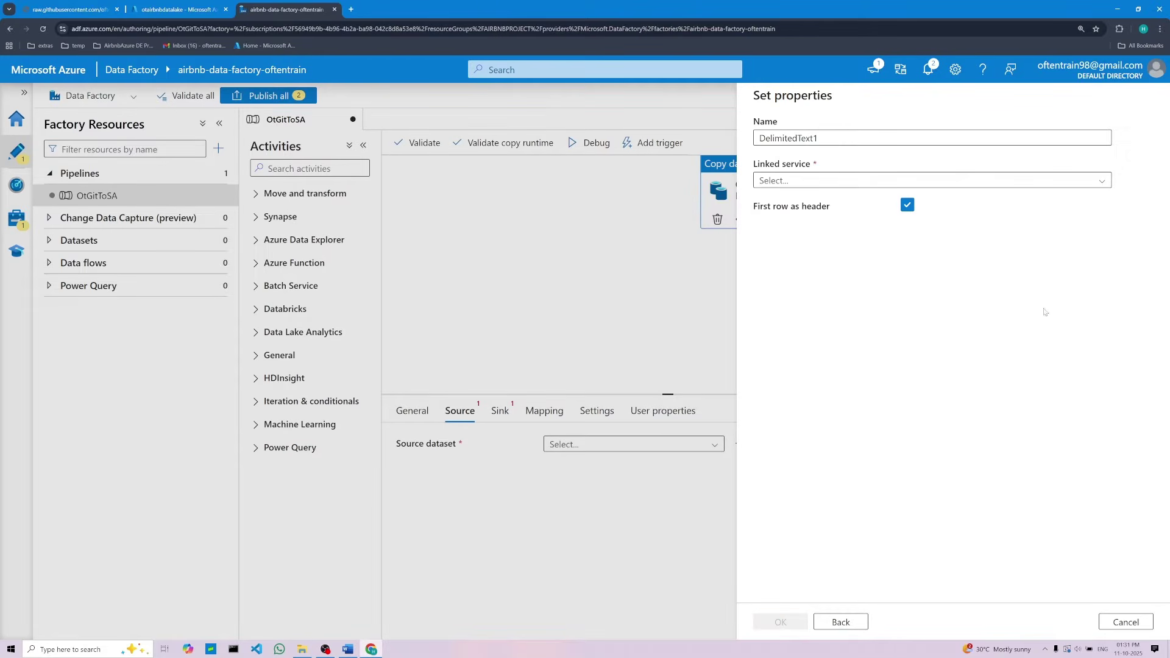
Copy the source dataset name ot_dsforhttp from the Word notes
click(352, 650)
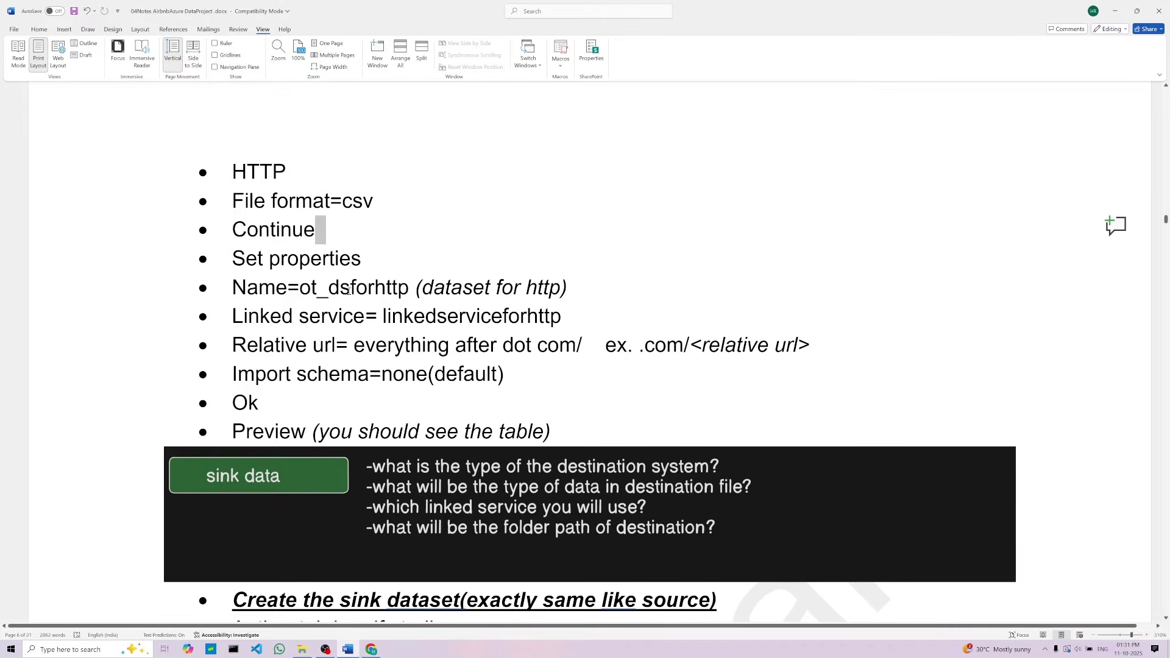
drag(299, 289, 381, 291)
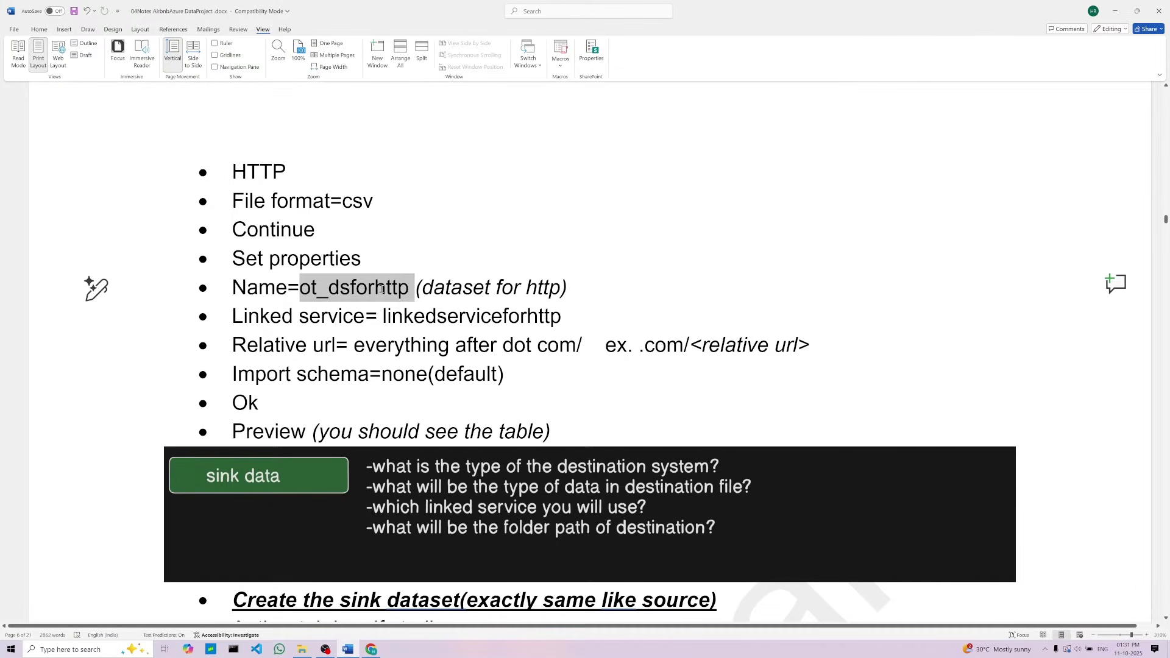
click(457, 336)
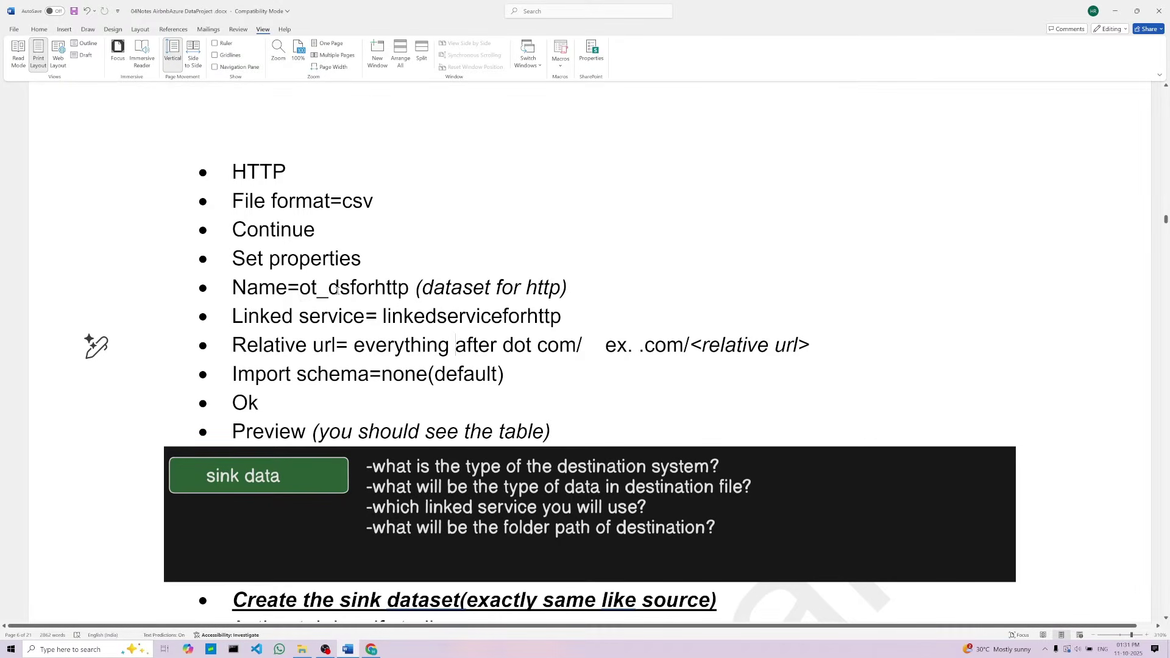
drag(334, 289, 409, 289)
click(351, 308)
drag(304, 290, 409, 291)
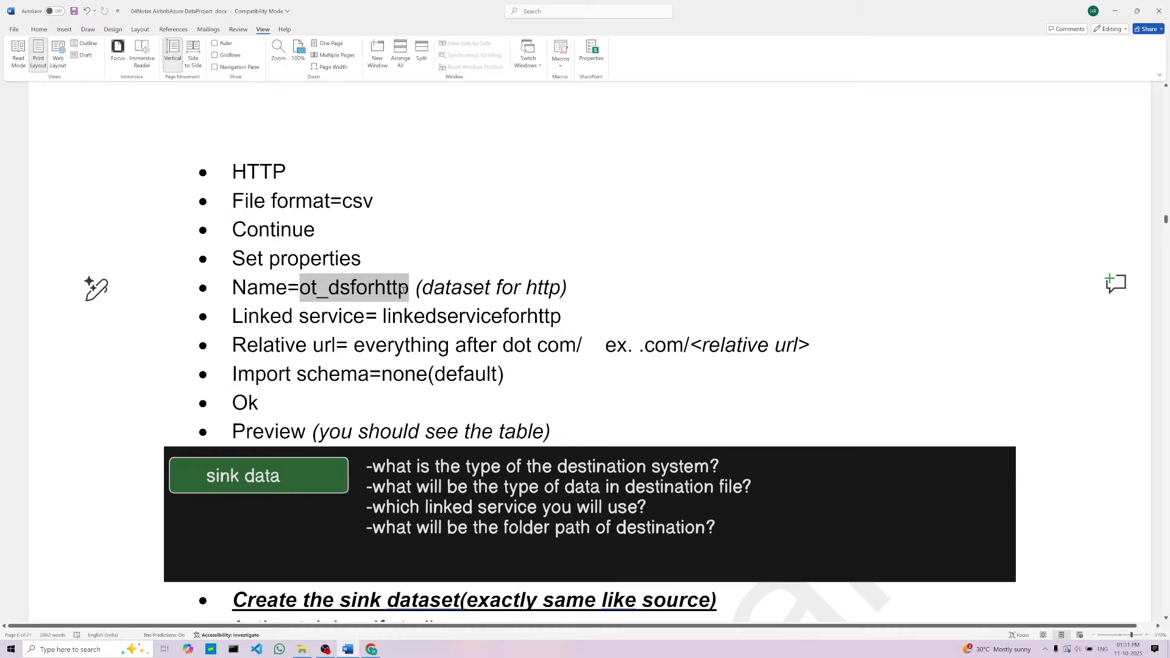
right_click(373, 291)
click(402, 323)
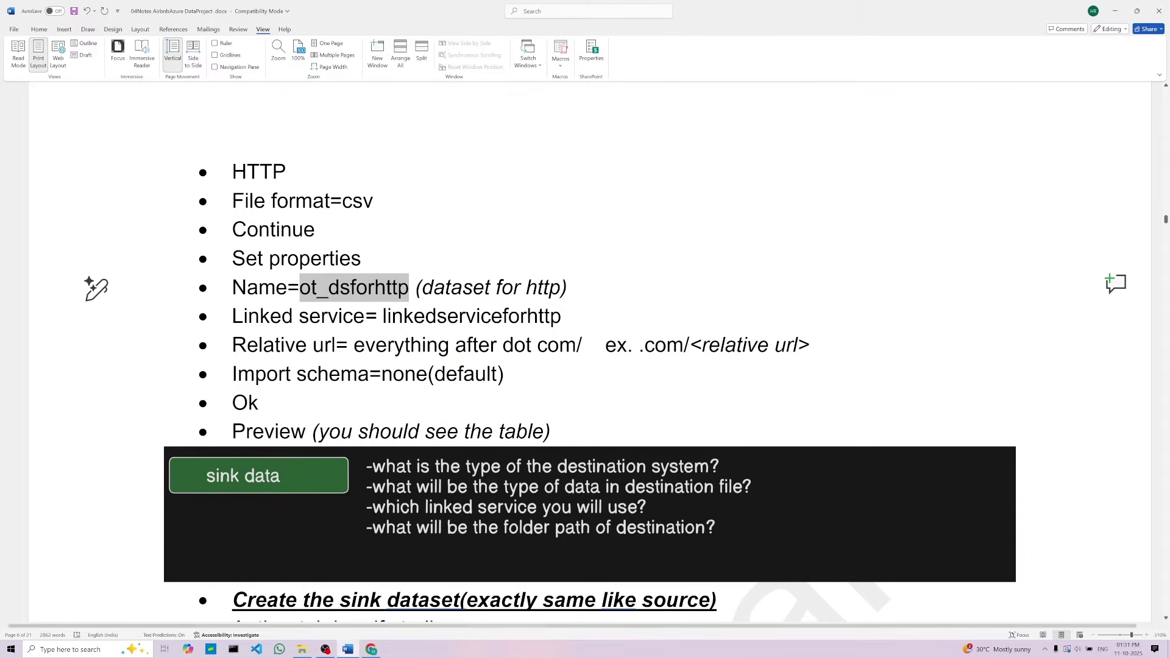
In Data Factory, name the source dataset ot_dsforhttp and select linkedserviceforhttp as its linked service
click(371, 649)
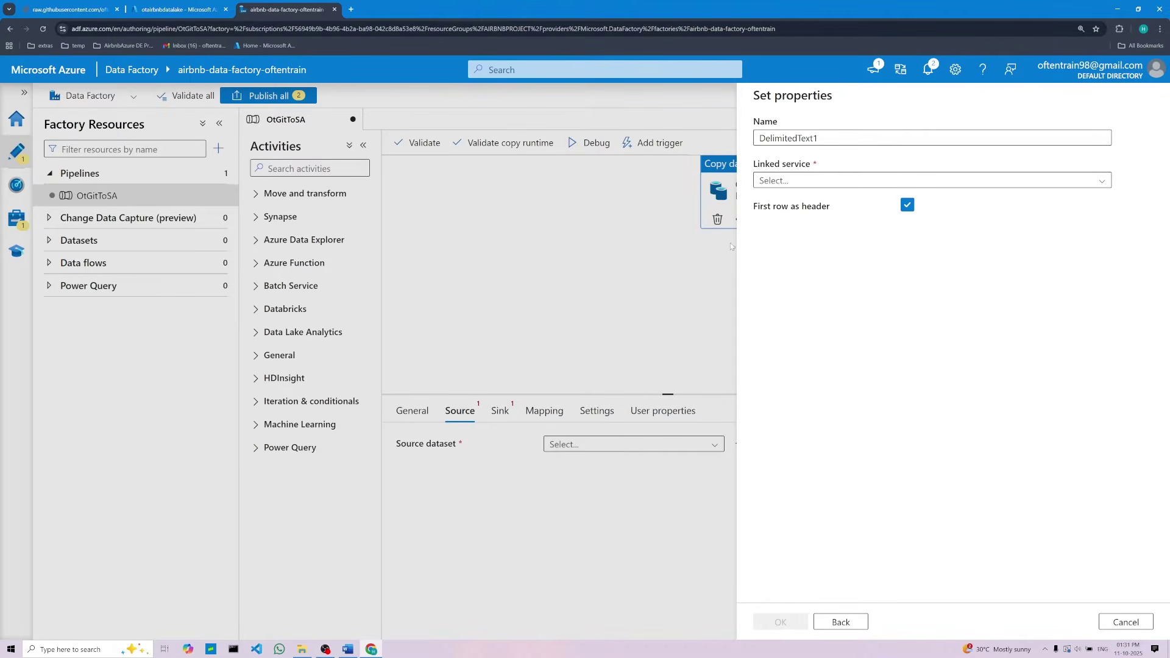
double_click(774, 140)
key(BackSpace)
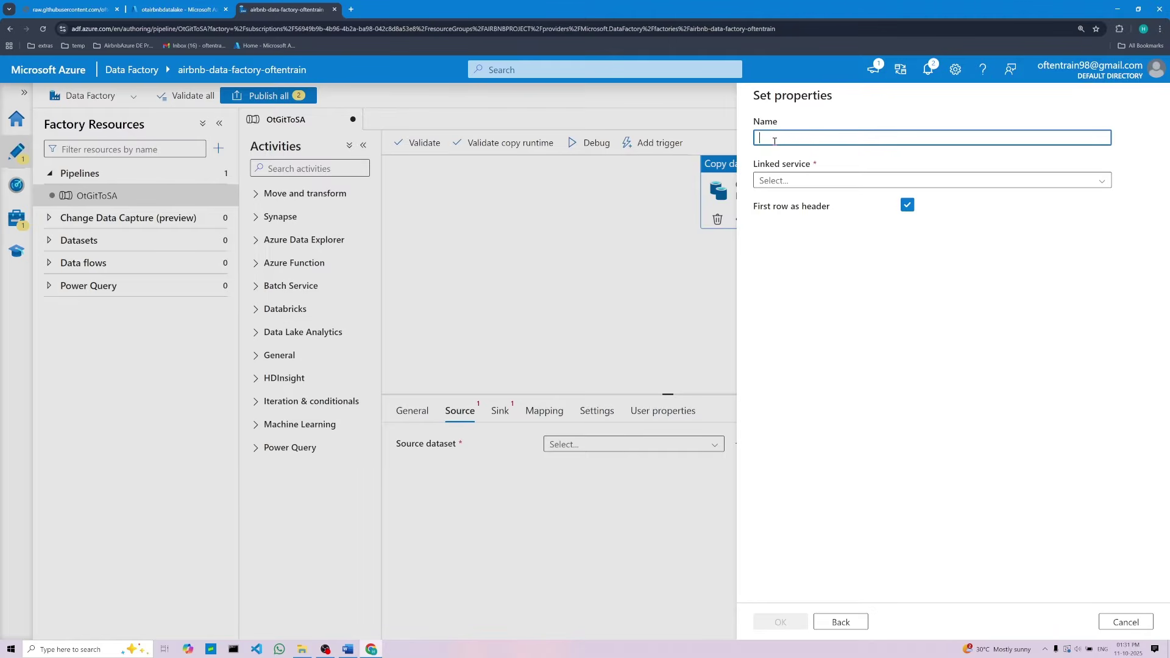
right_click(775, 140)
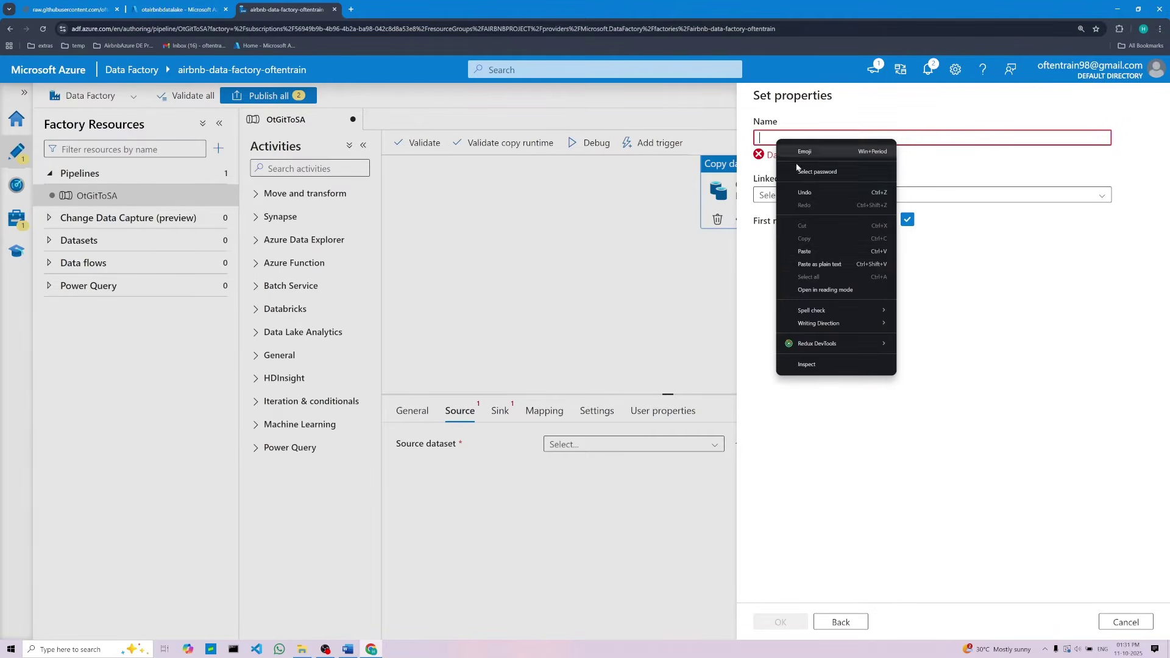
click(803, 252)
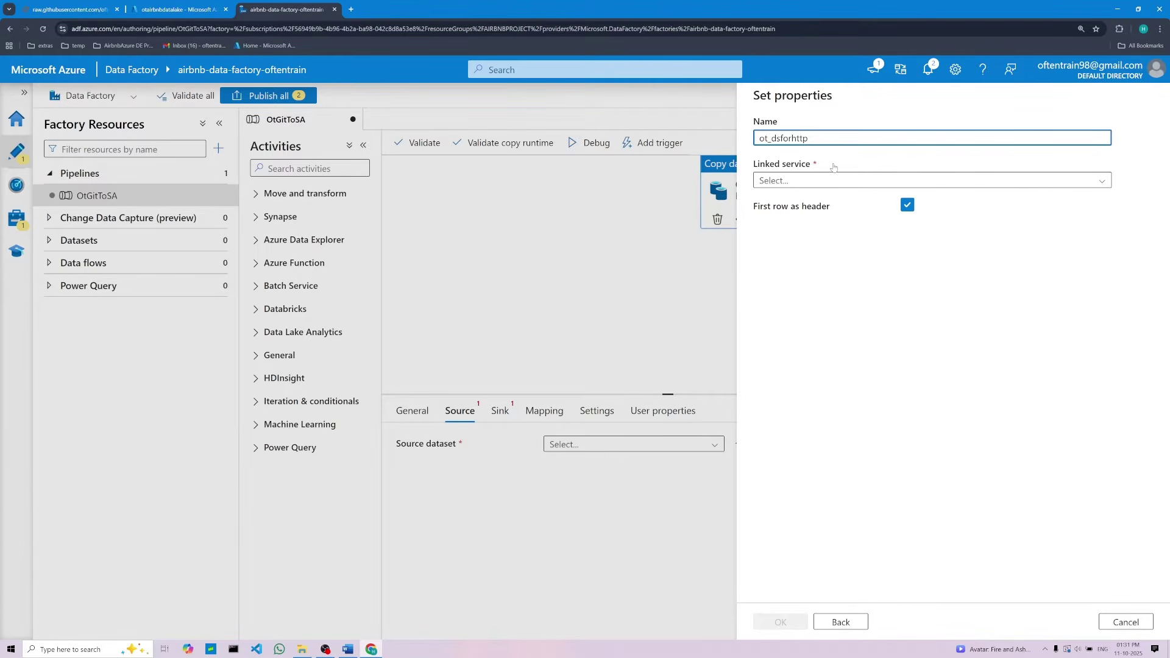
click(1096, 181)
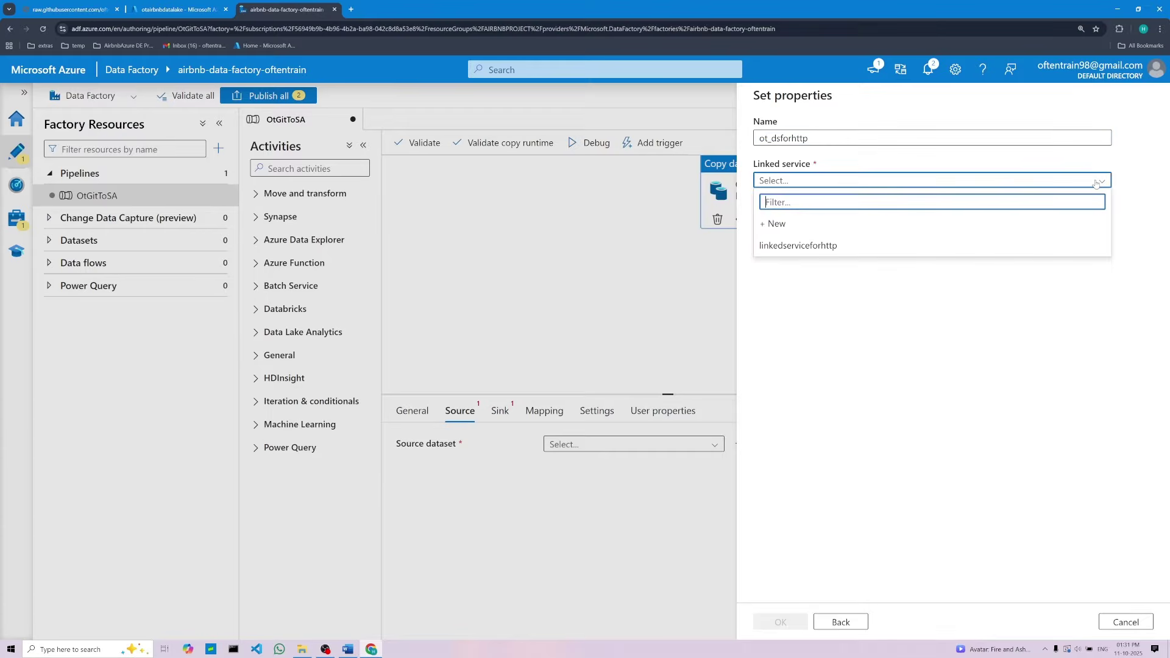
click(824, 252)
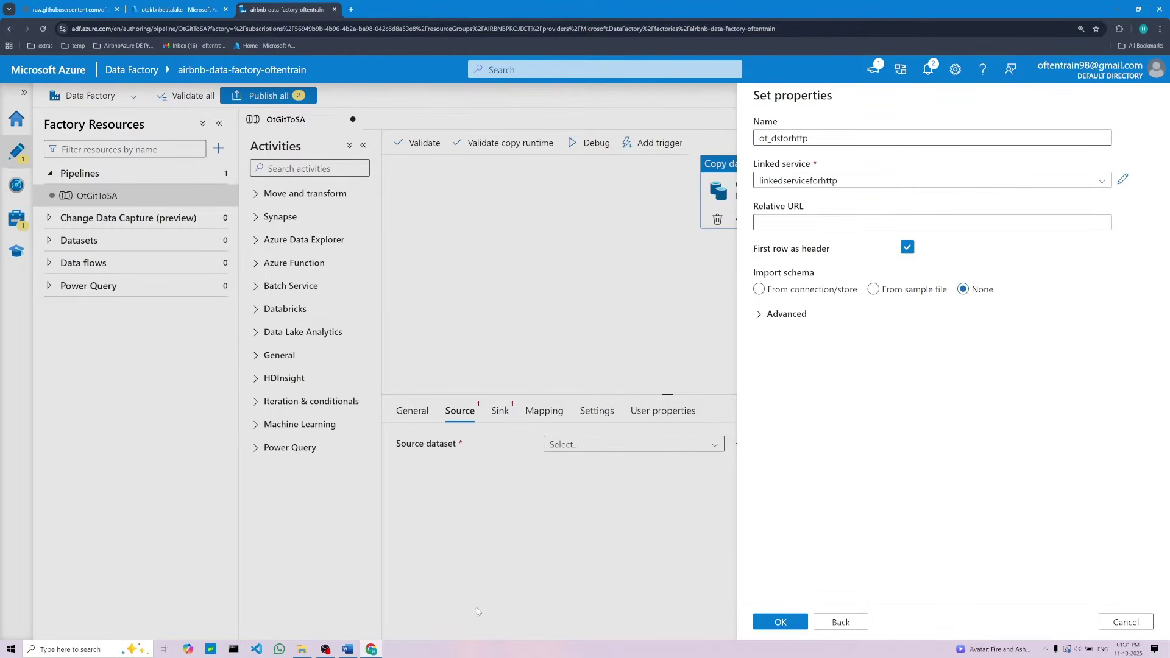
Read the Word notes on which part of the file address to use as the dataset's relative URL
click(348, 649)
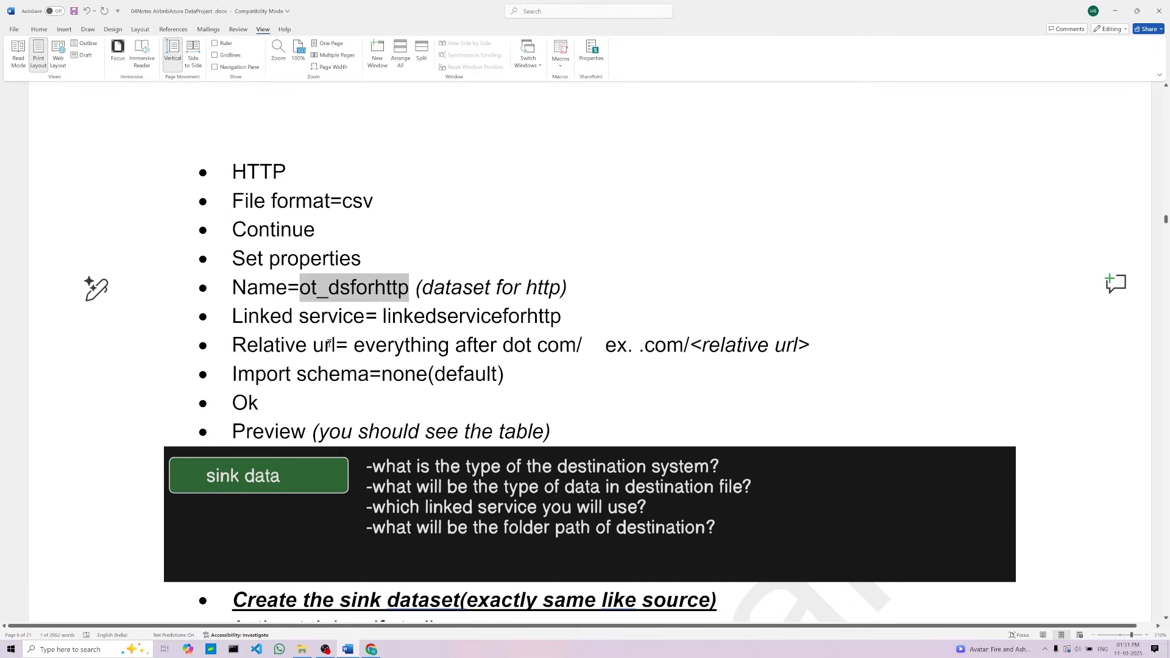
click(312, 318)
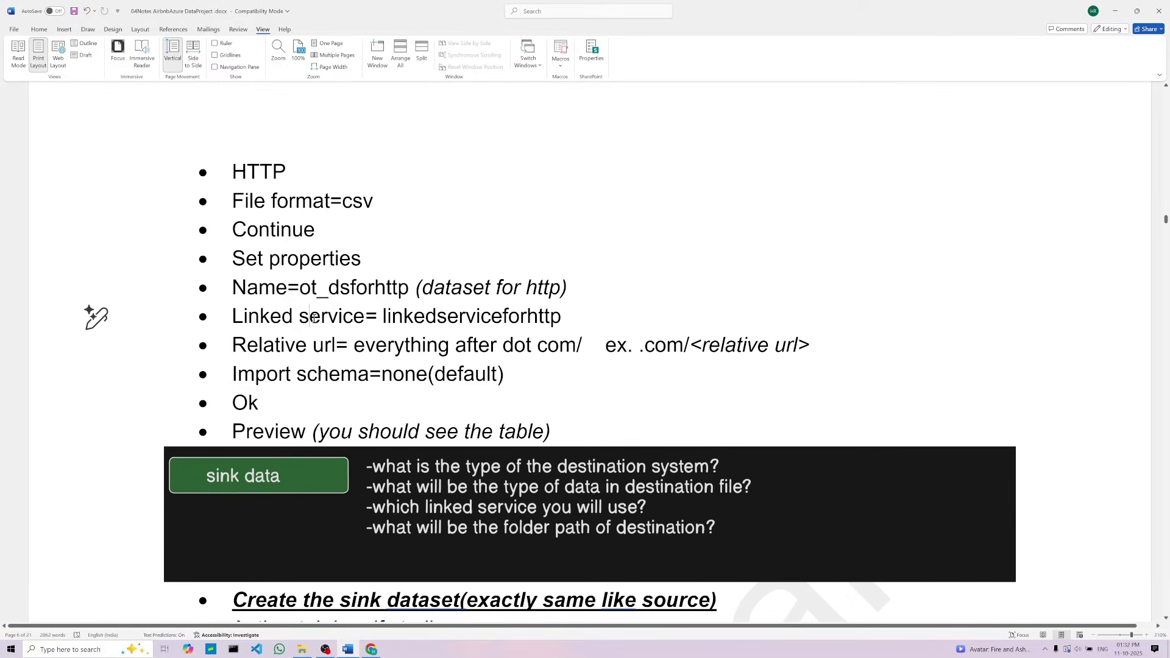
click(365, 345)
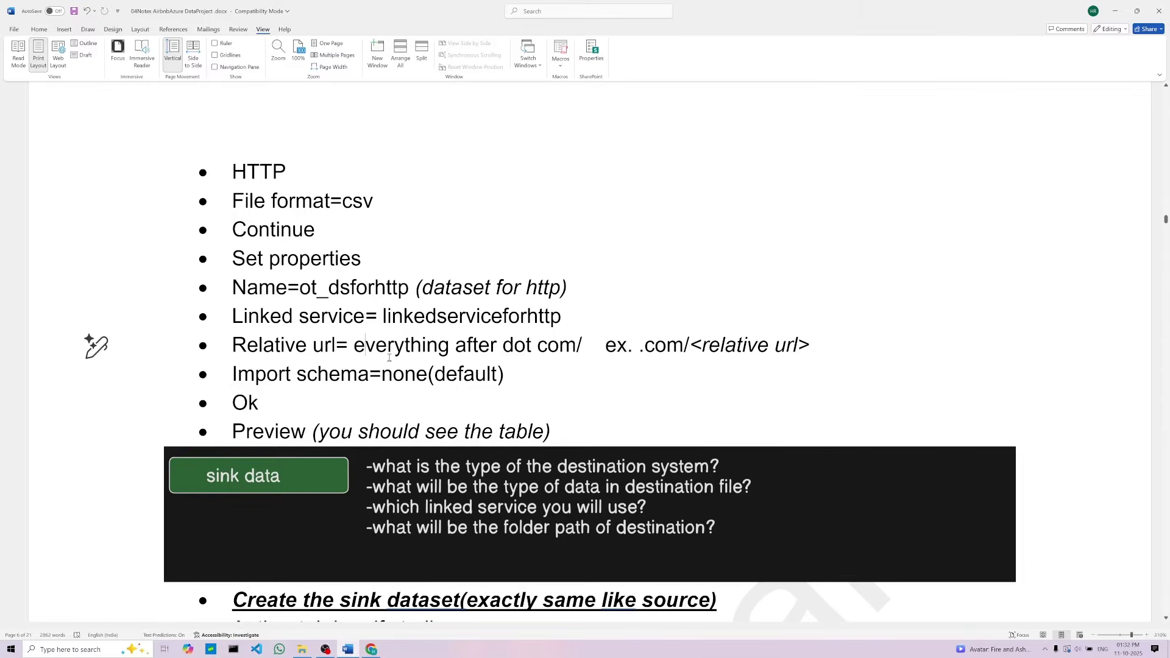
drag(235, 345, 334, 344)
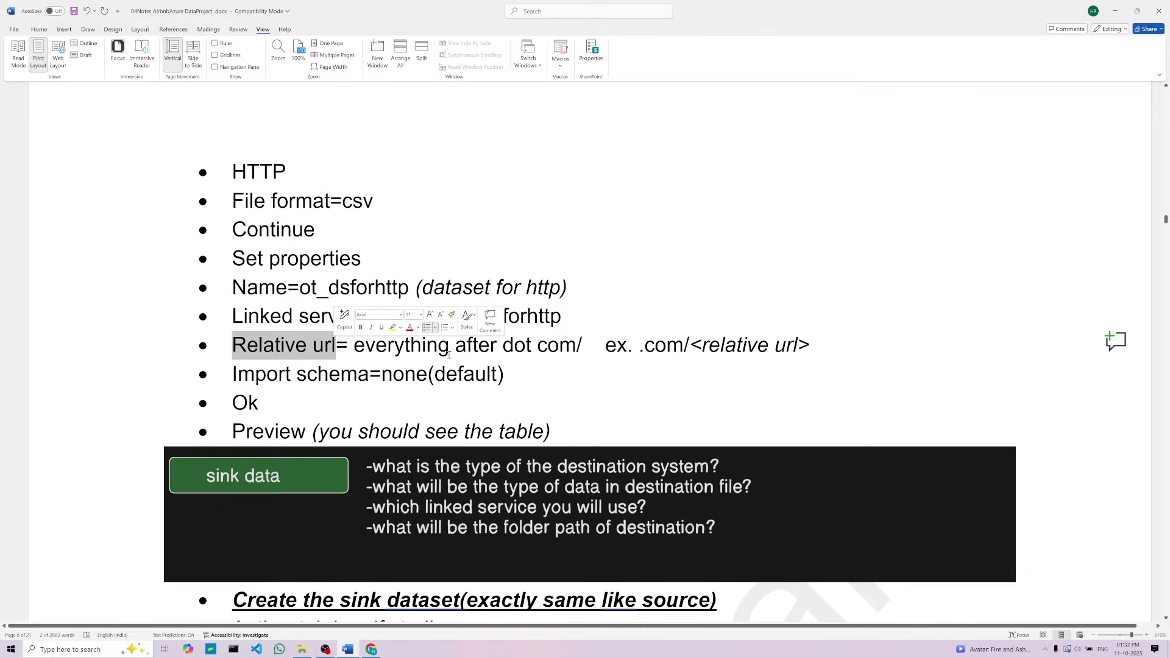
click(691, 351)
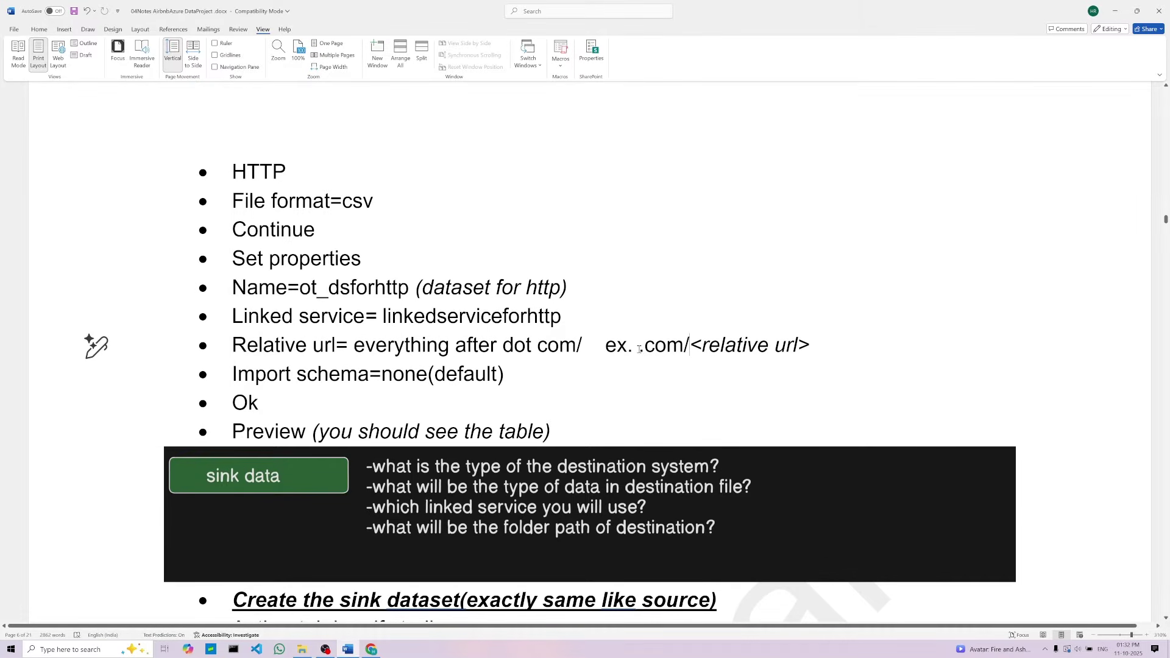
drag(639, 349, 683, 348)
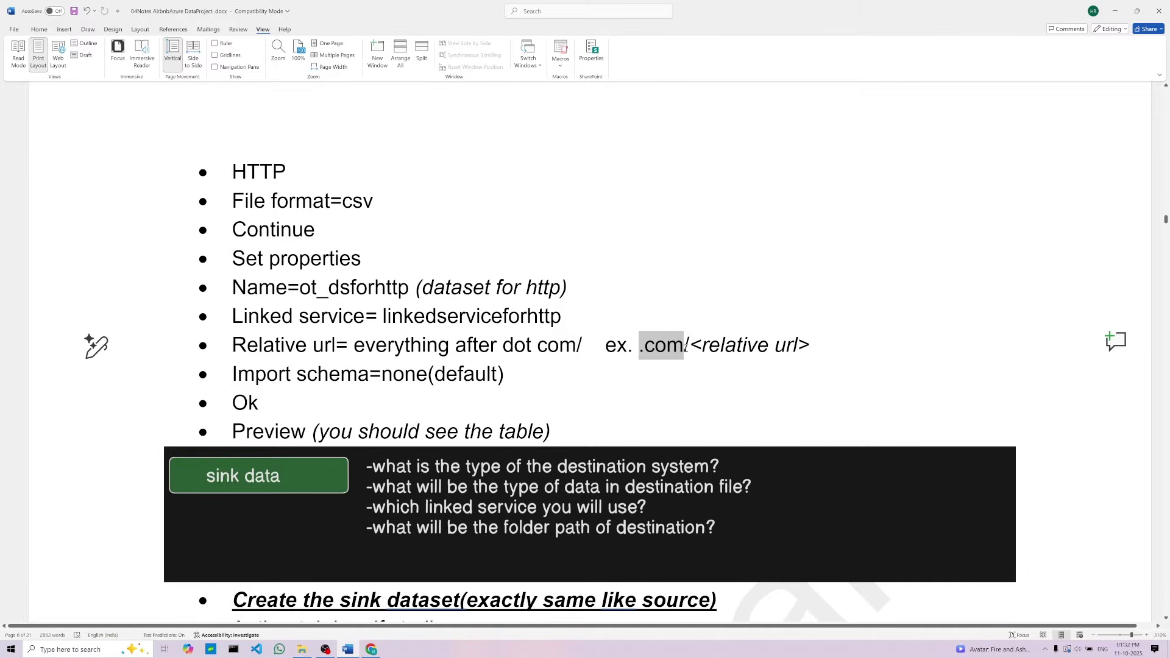
click(688, 349)
drag(685, 349, 806, 350)
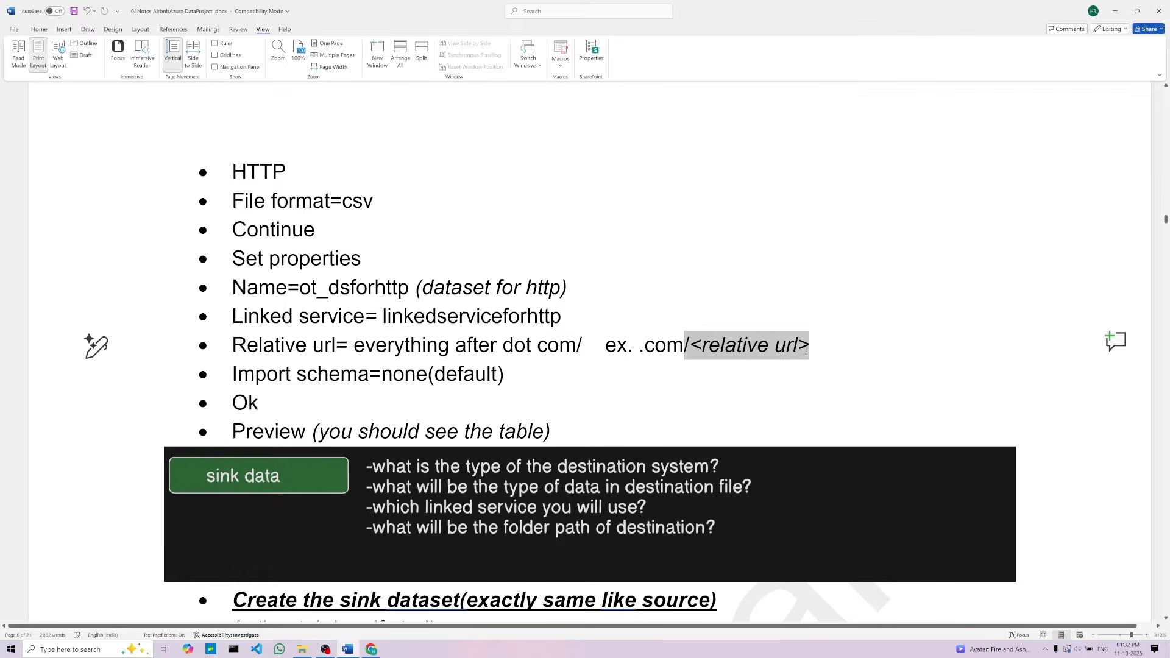
click(550, 381)
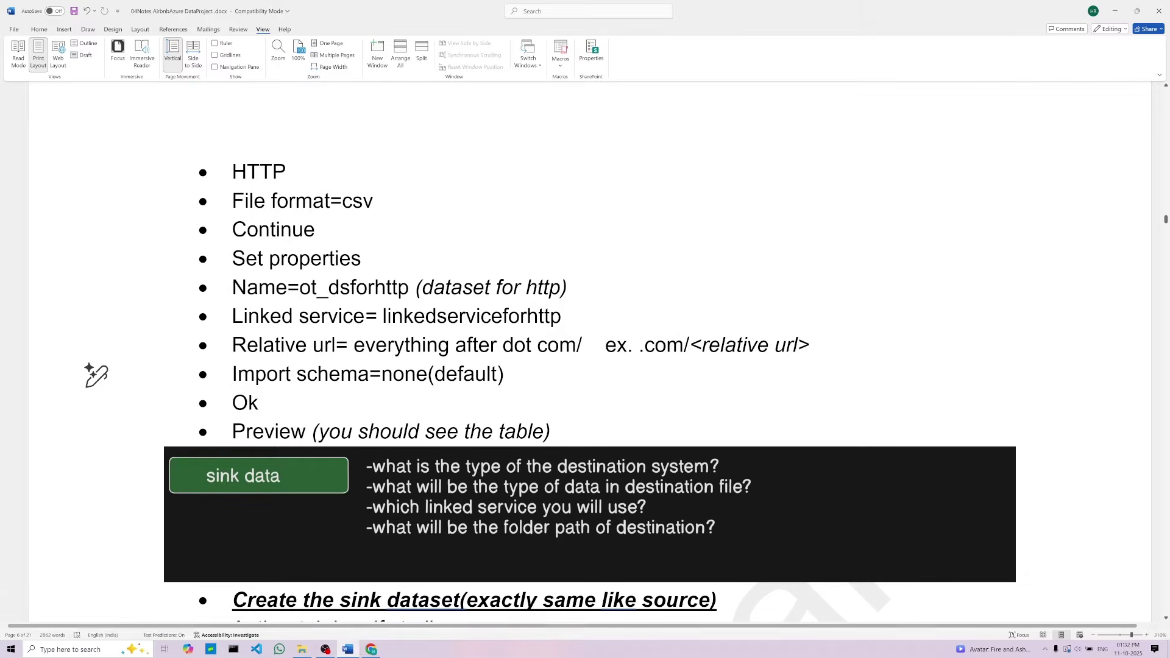
In the browser, open the raw view of Airbnb_site_hotel new.csv from the data folder of the Airbnb-Dataset-OT GitHub repository
click(371, 649)
click(83, 5)
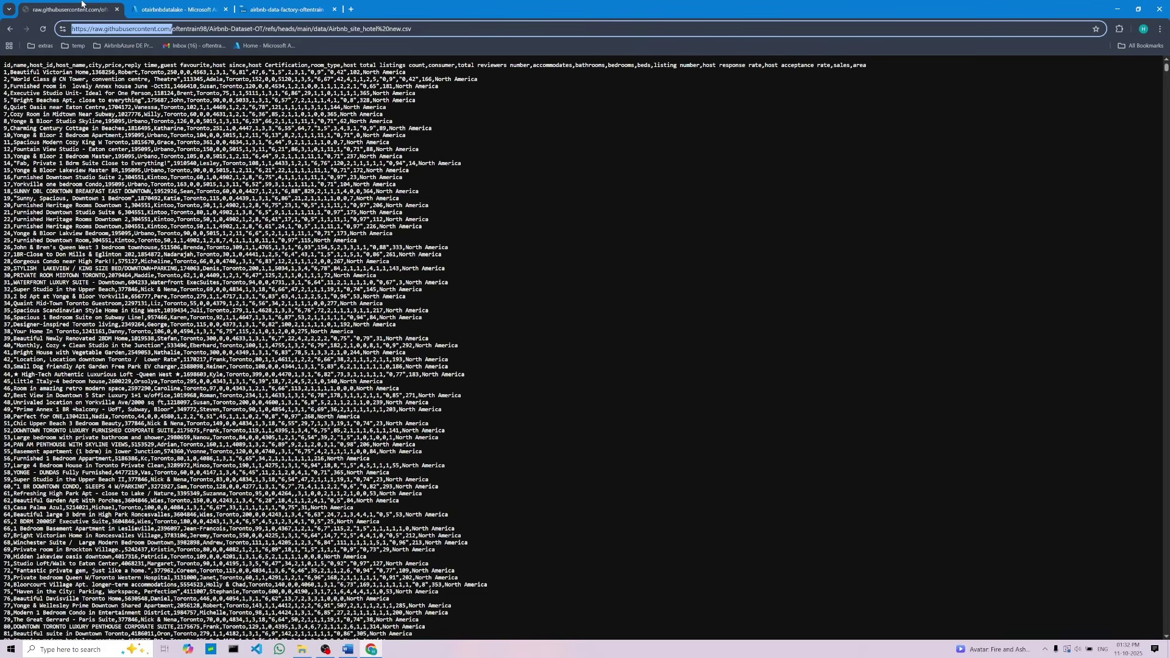
click(9, 29)
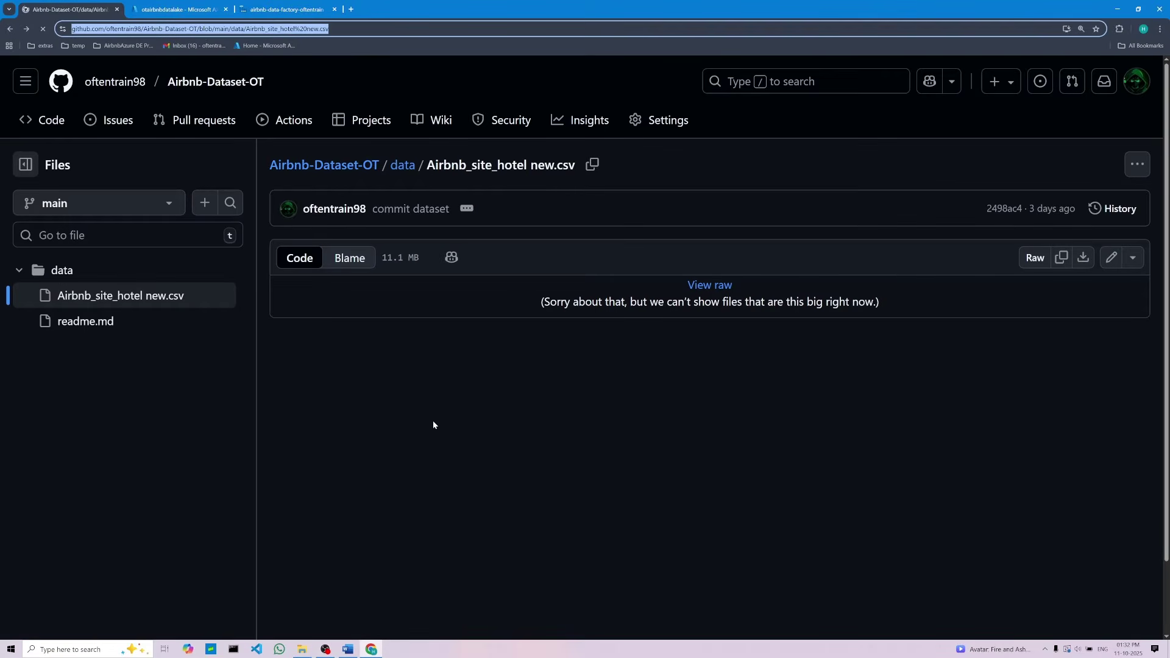
click(403, 167)
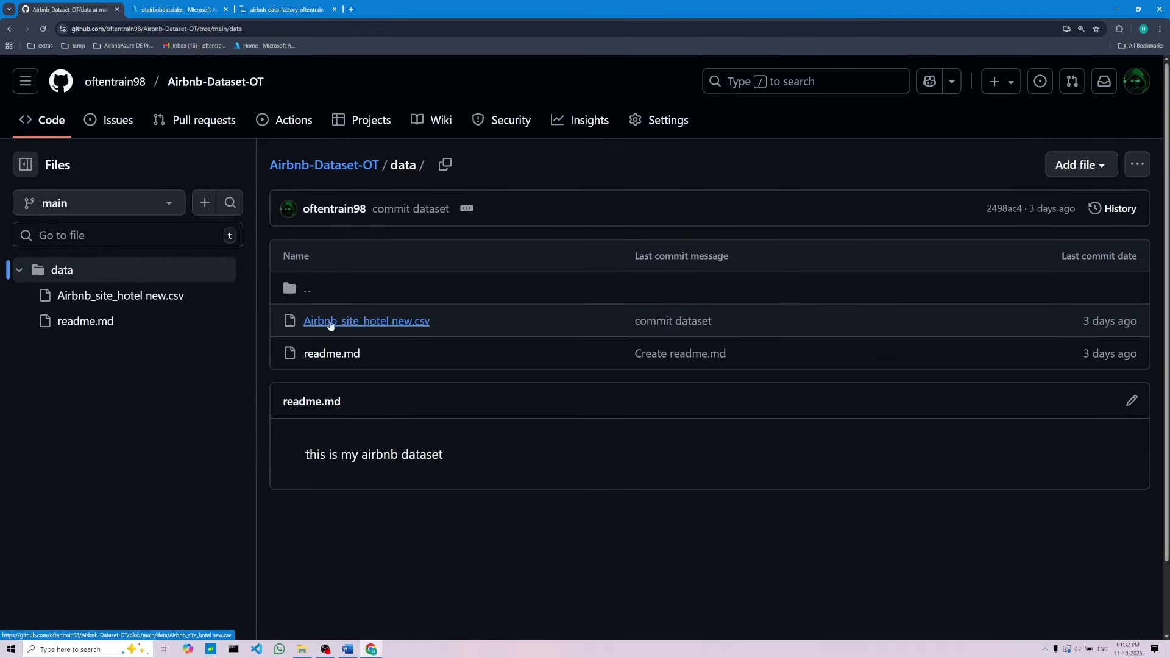
click(374, 326)
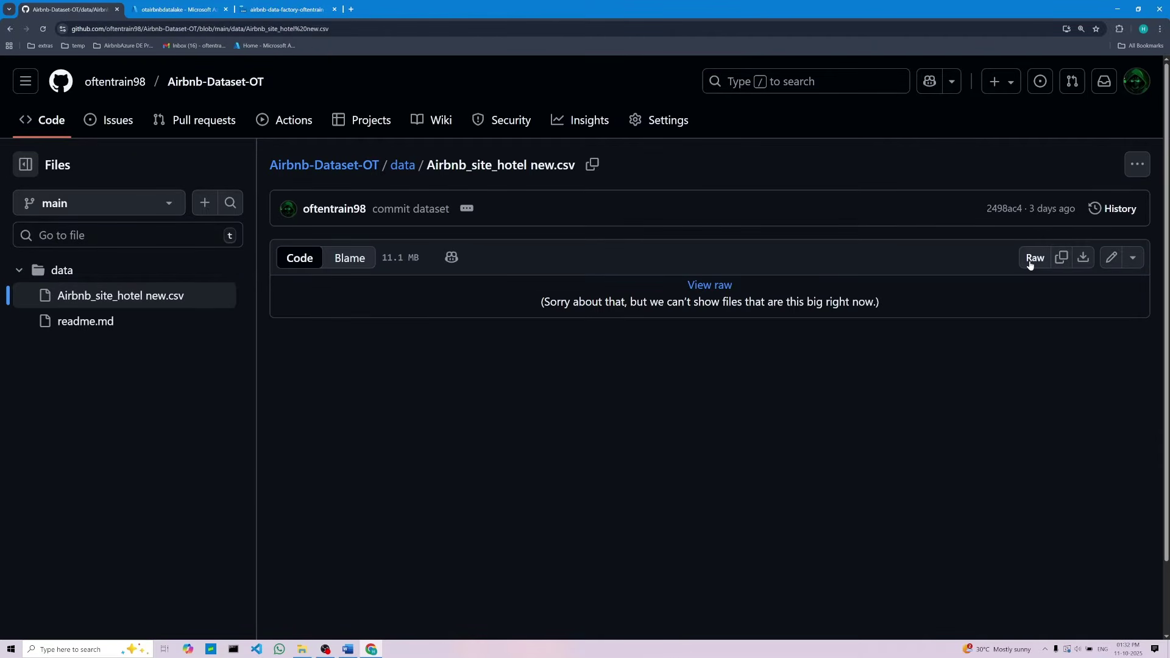
click(1029, 263)
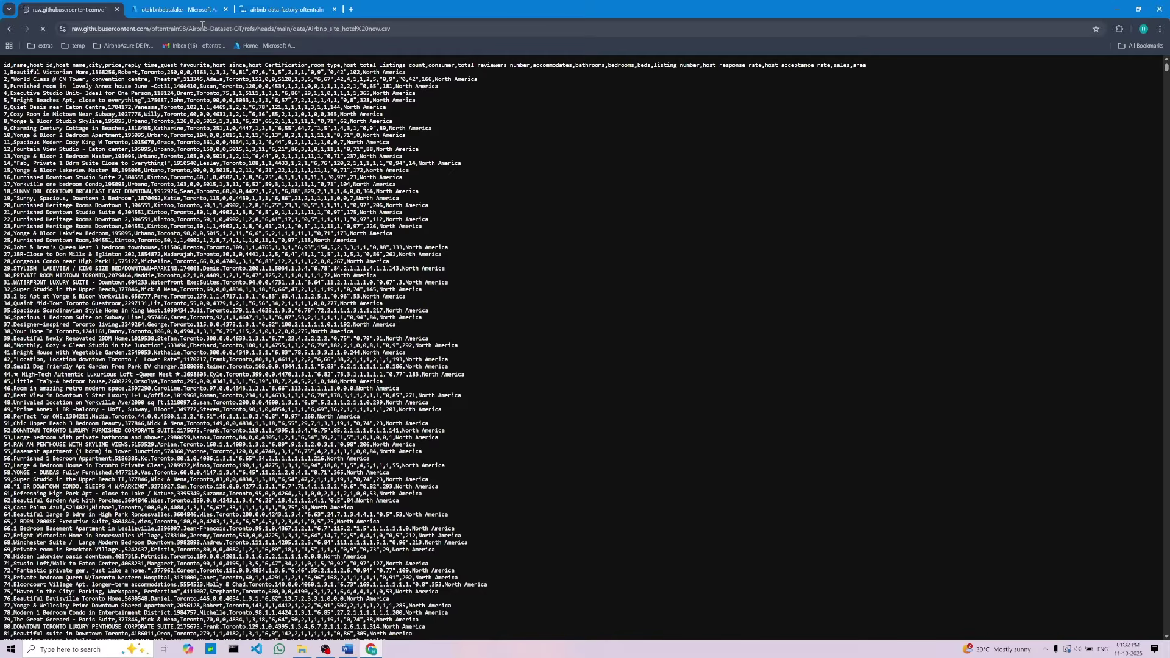
Copy the part of the raw file's address after raw.githubusercontent.com/, through Airbnb_site_hotel%20new.csv
click(208, 29)
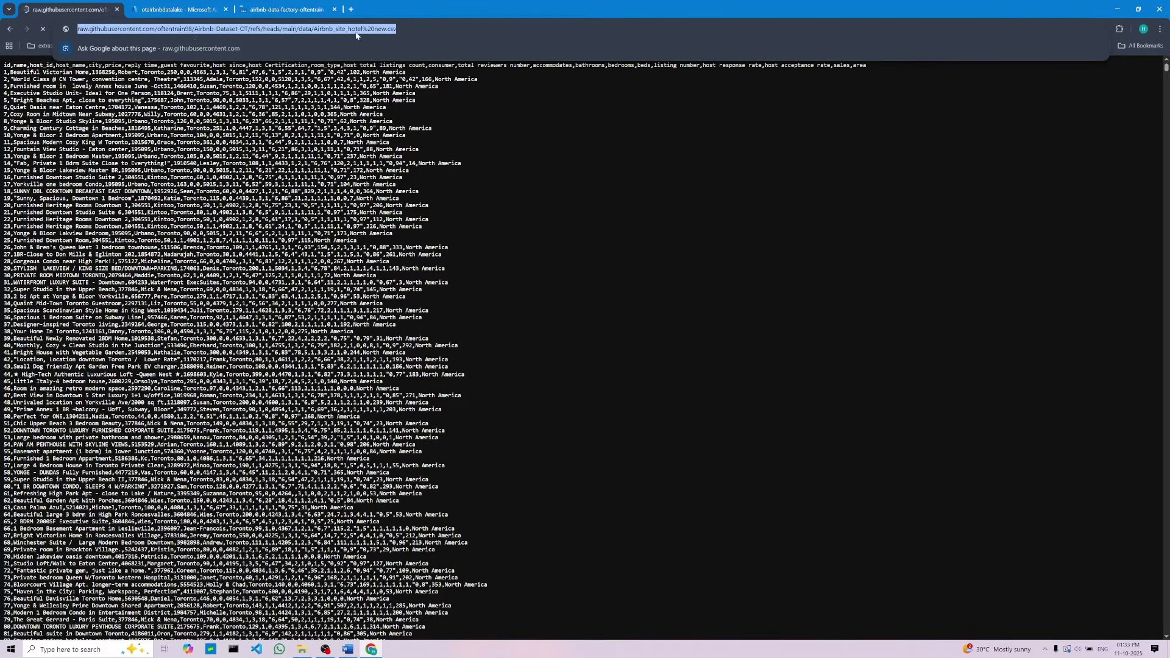
click(416, 28)
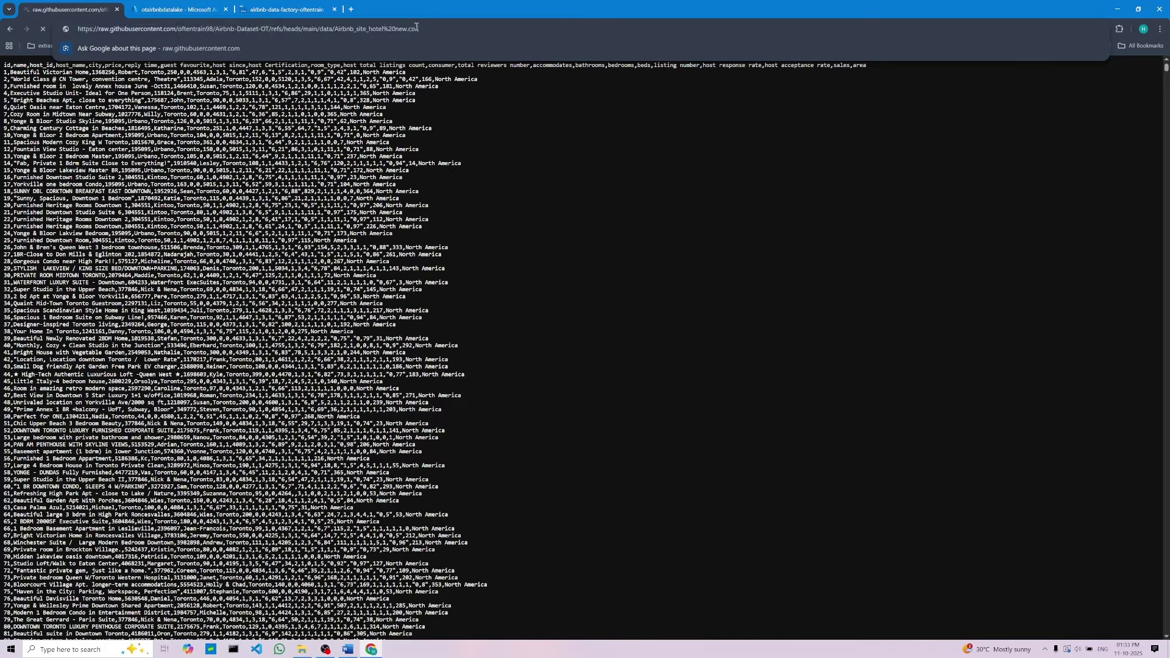
double_click(162, 29)
click(181, 29)
drag(180, 29, 428, 29)
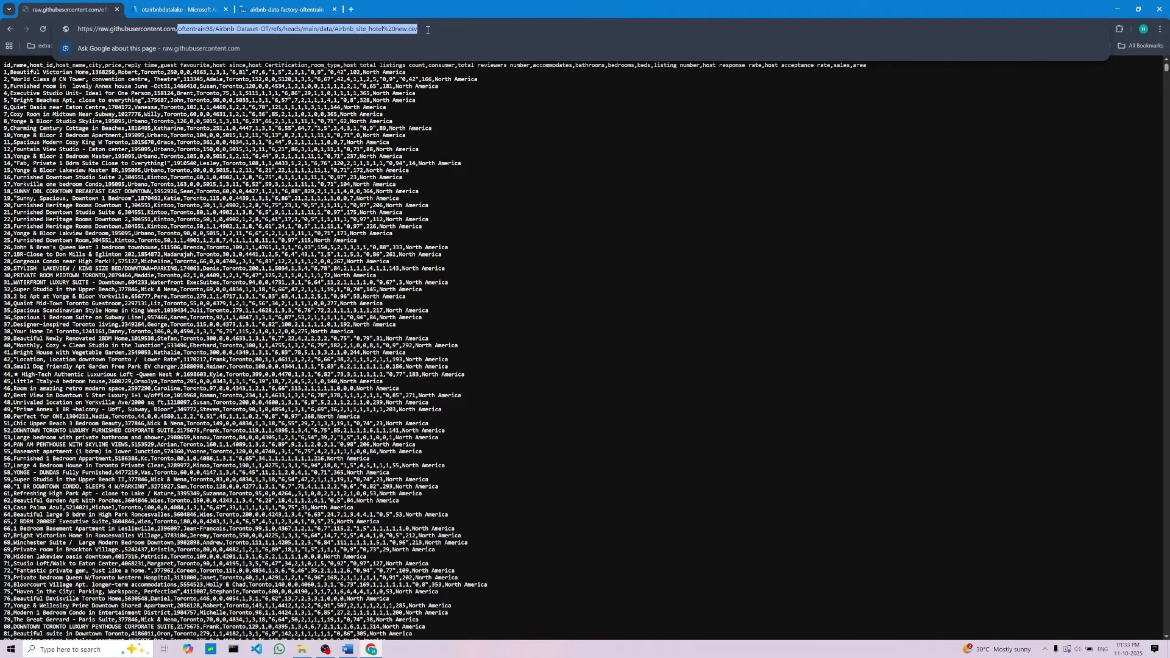
right_click(374, 28)
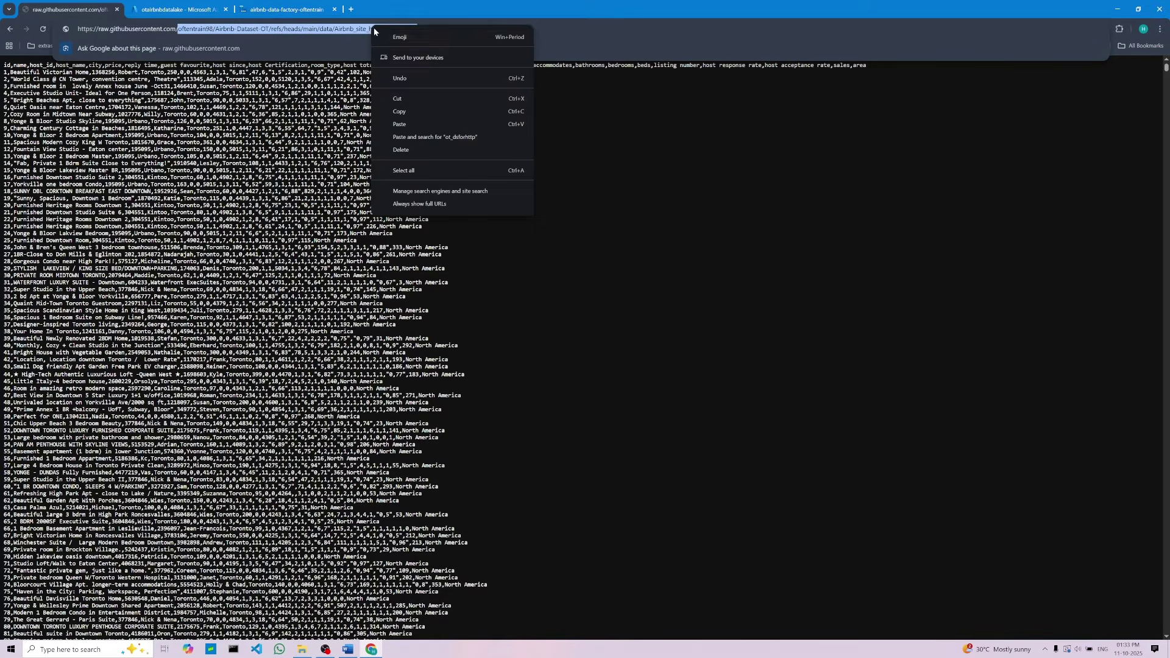
click(393, 110)
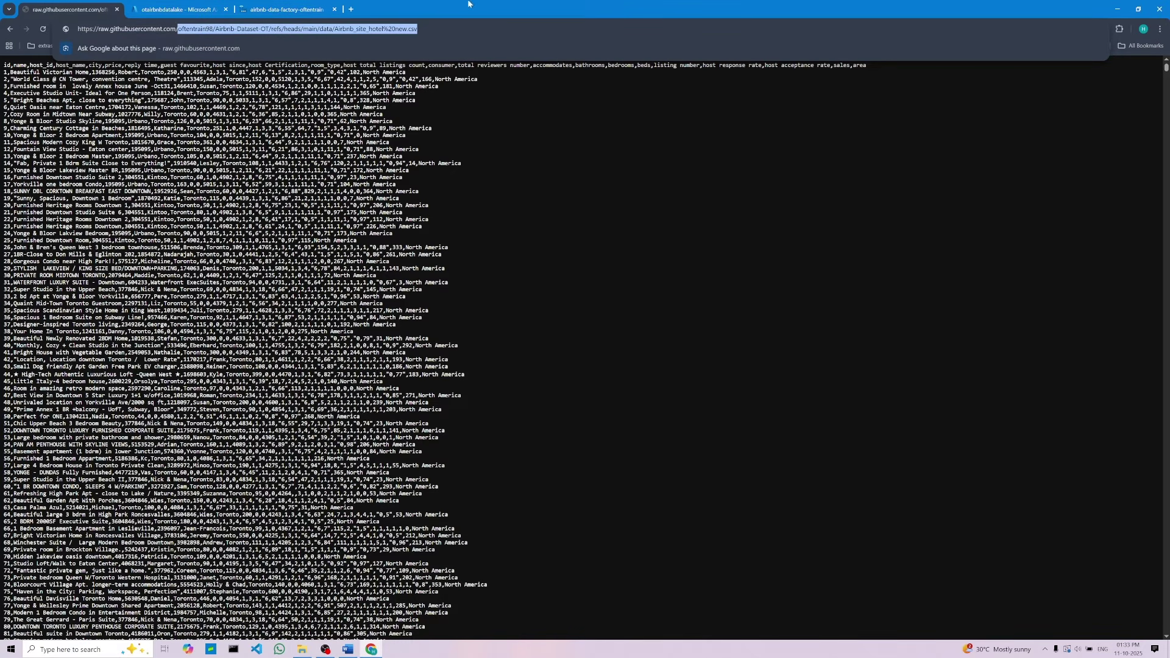
In Data Factory, set the dataset's relative URL to the copied path ending in Airbnb-Dataset-OT/refs/heads/main/data/Airbnb_site_hotel%20new.csv
click(275, 7)
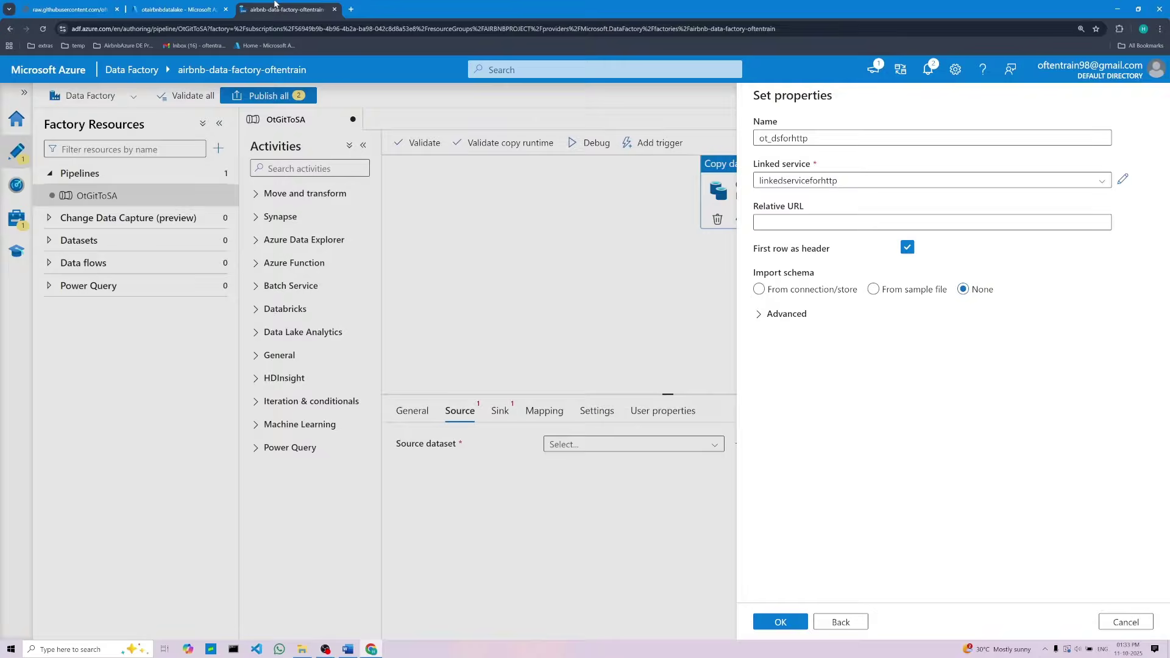
click(779, 223)
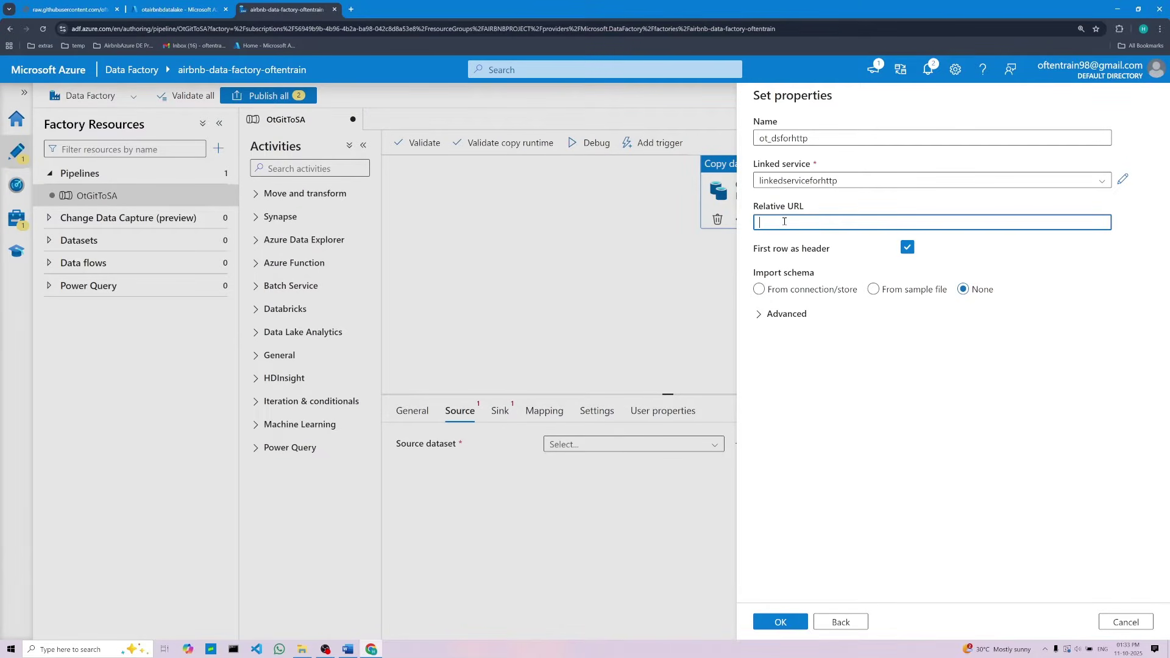
right_click(777, 224)
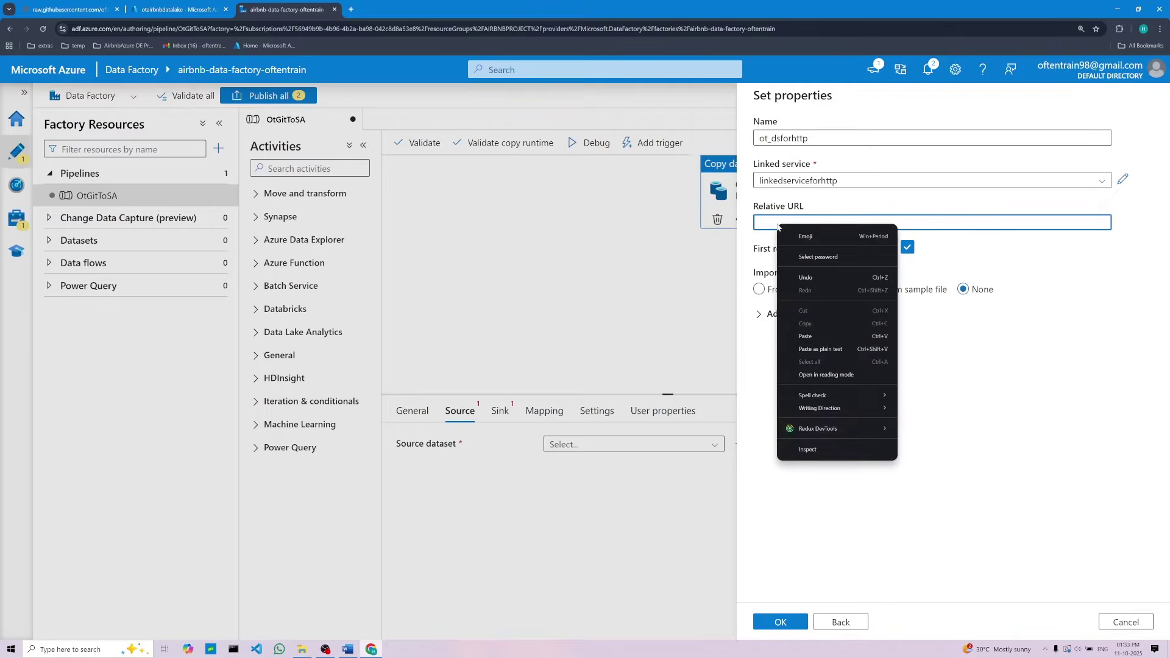
click(816, 340)
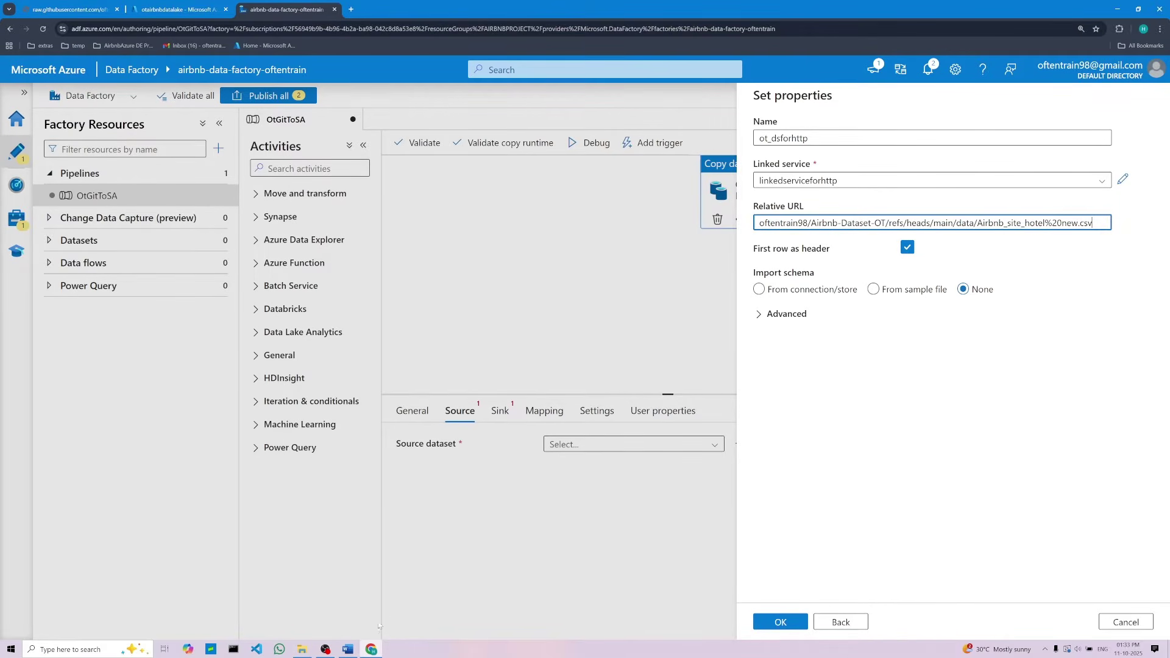
Check the Word notes for the import schema setting and how to finish the source dataset
mouse_move(347, 649)
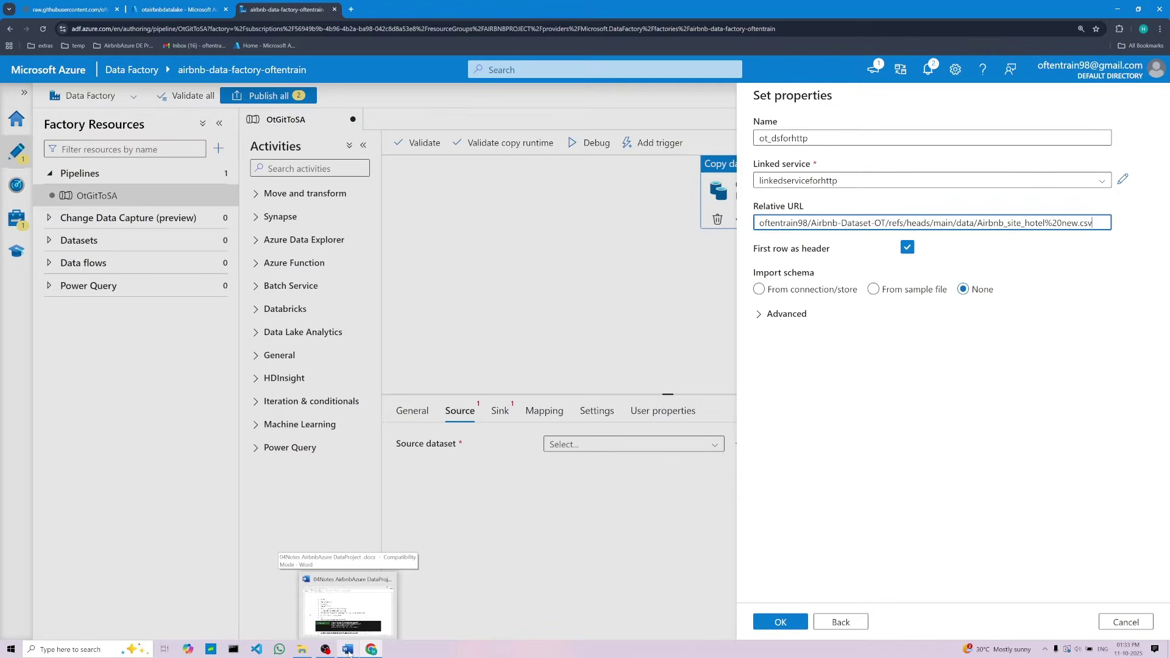
click(348, 649)
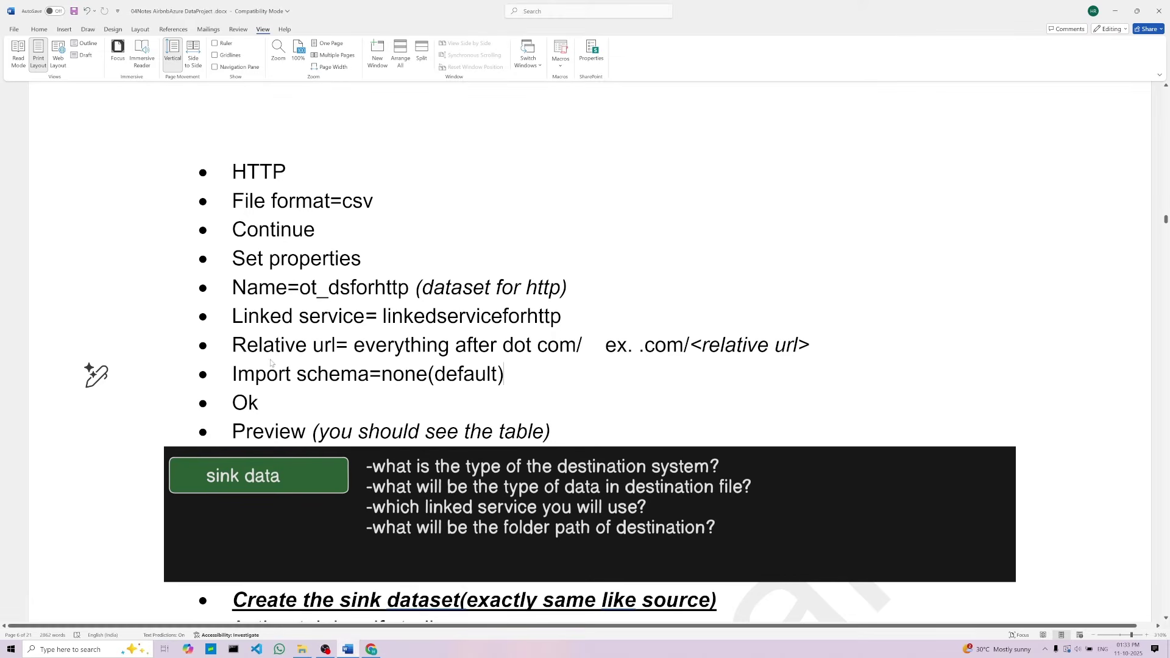
click(816, 352)
double_click(385, 374)
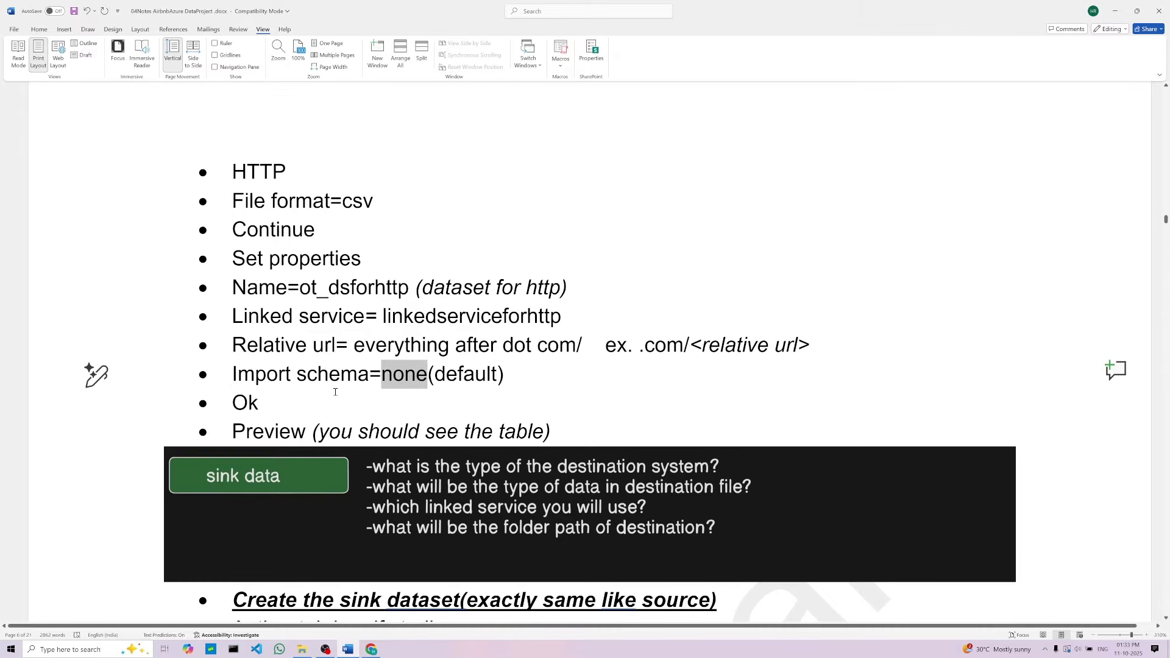
double_click(248, 404)
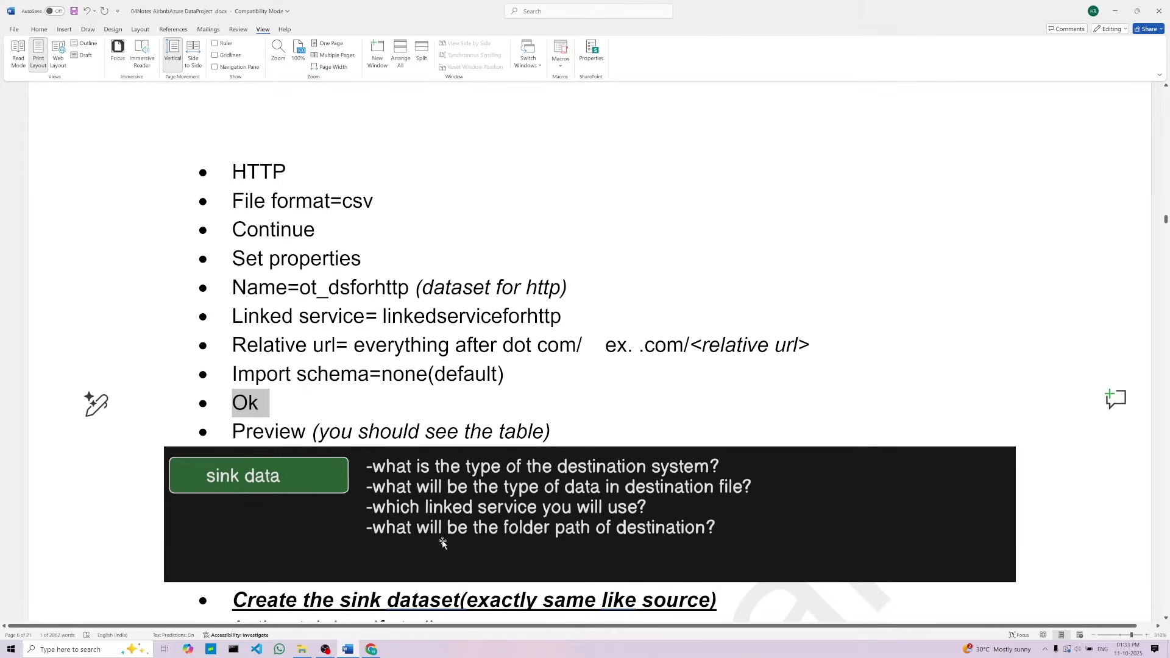
In Data Factory, create the ot_dsforhttp dataset with no imported schema and preview its data
click(371, 649)
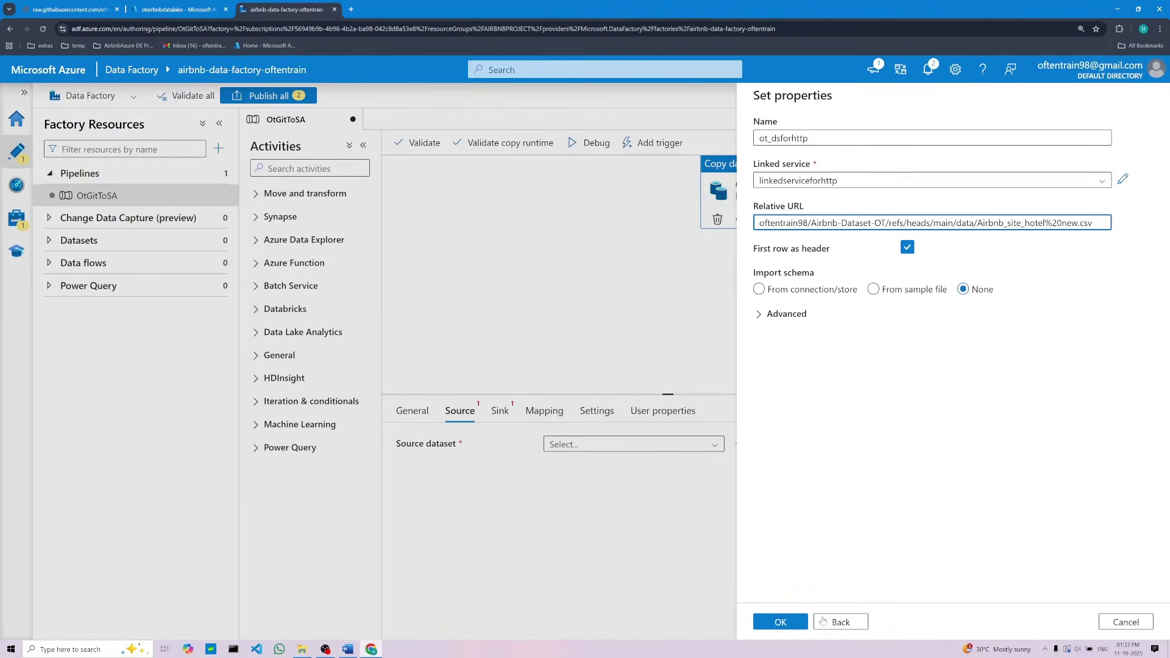
click(783, 623)
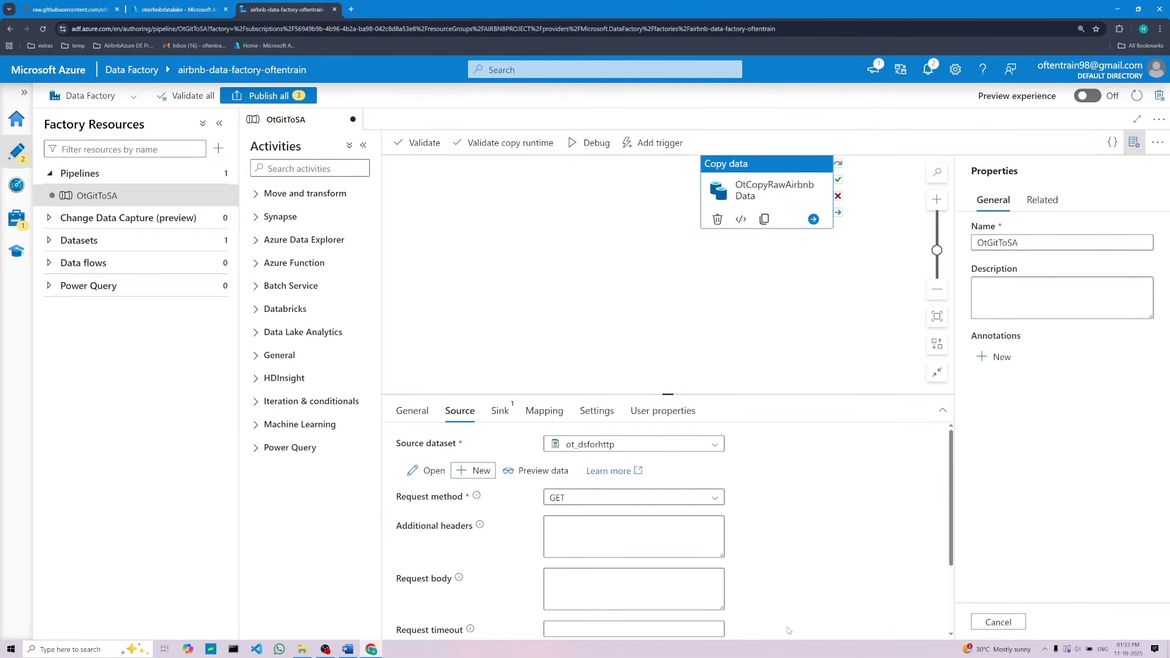
click(548, 475)
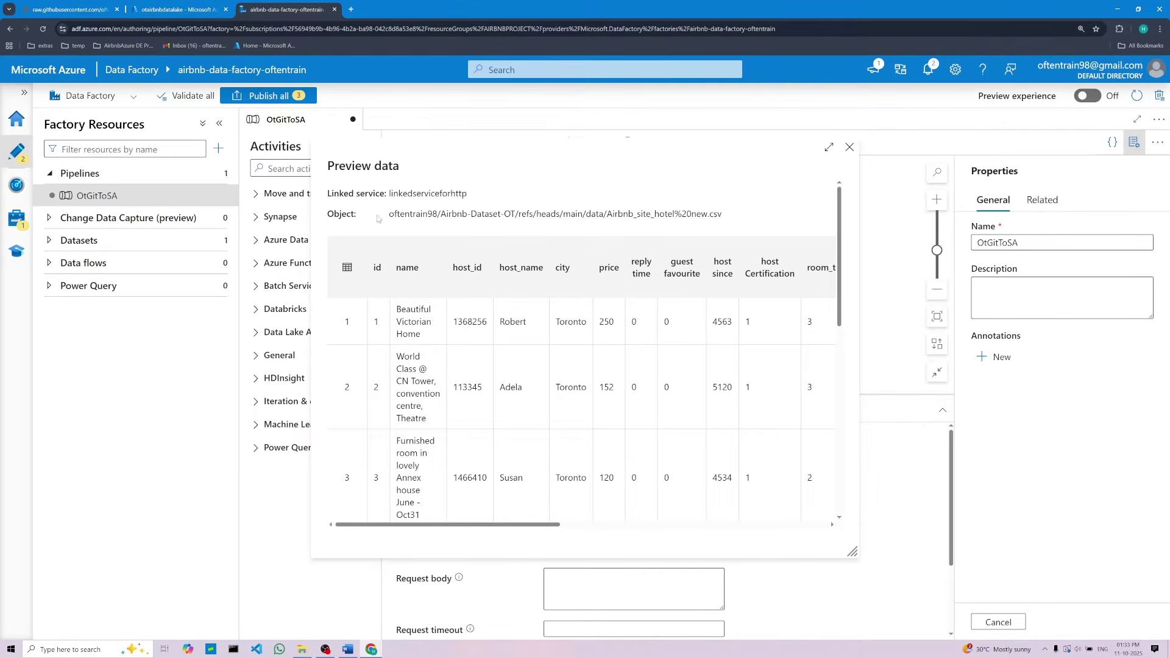
Close the data preview and review the source data questions and source dataset instructions in the Word notes
click(848, 148)
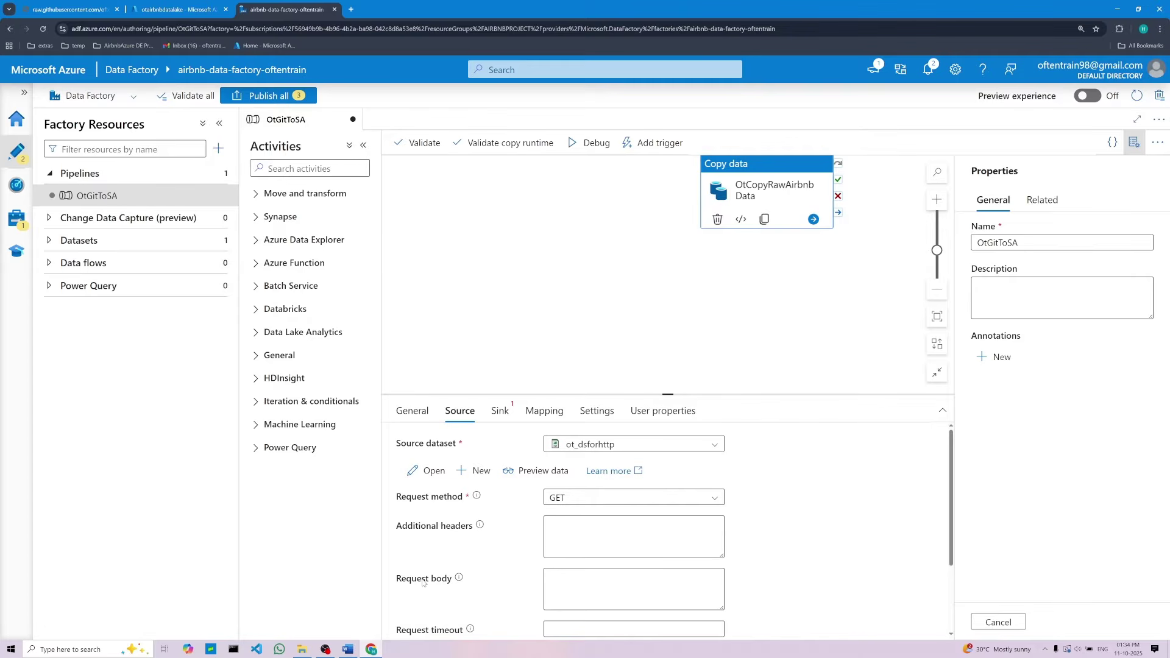
click(348, 648)
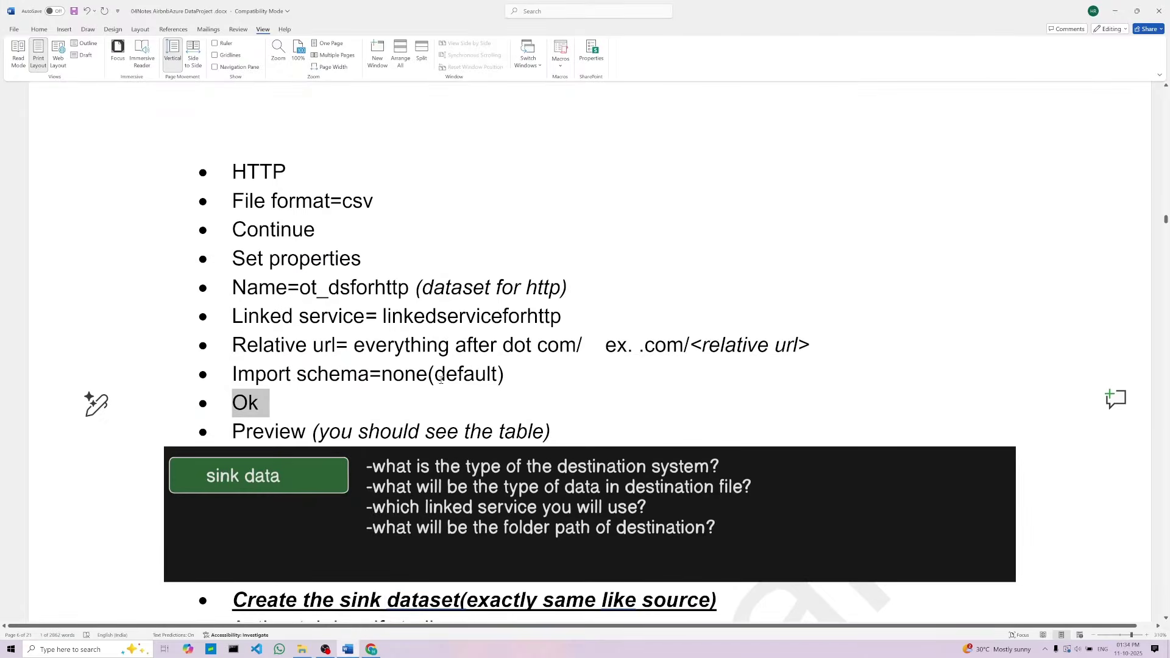
scroll(438, 375, down, 1)
click(600, 351)
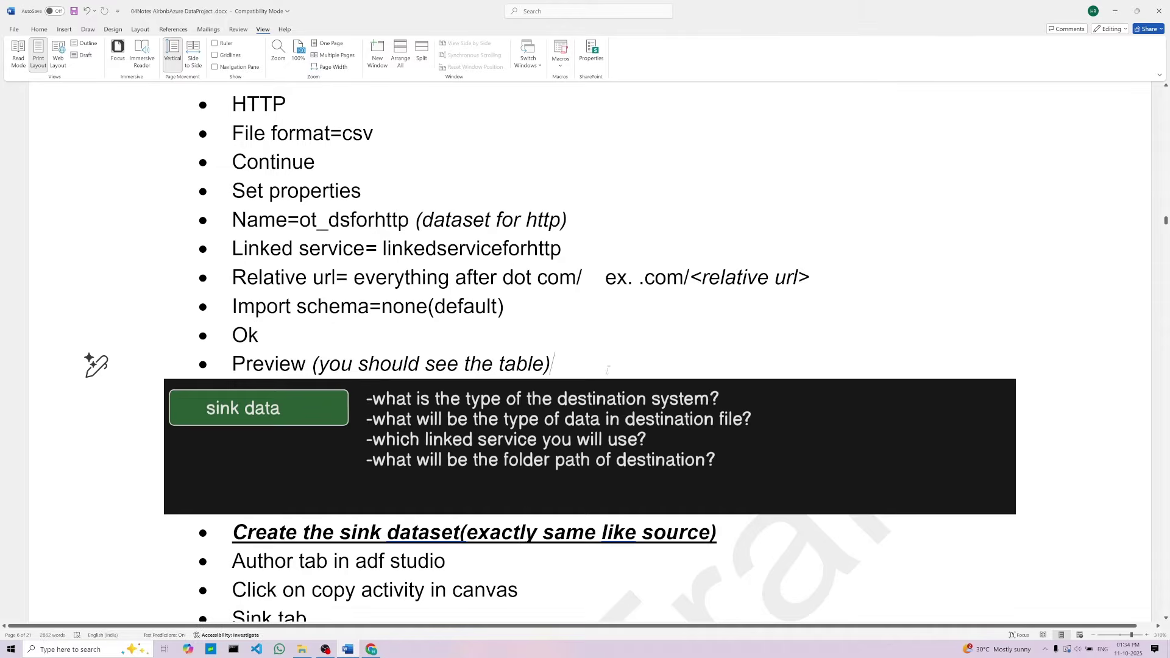
scroll(627, 360, up, 10)
scroll(617, 379, up, 3)
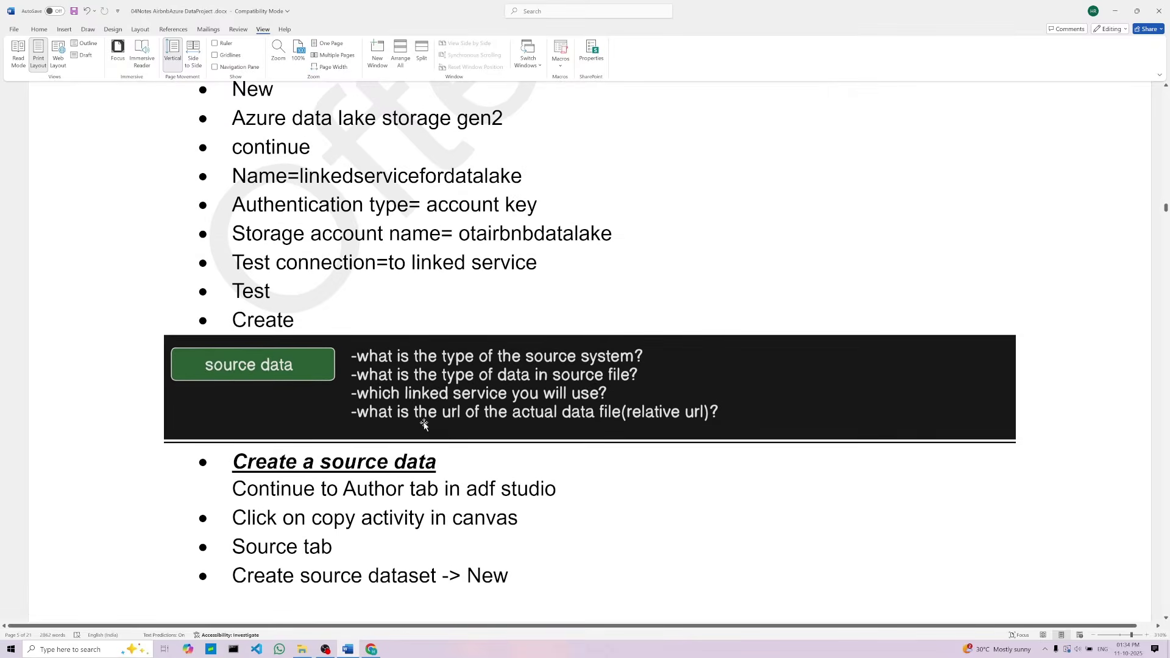
click(439, 426)
scroll(487, 463, down, 5)
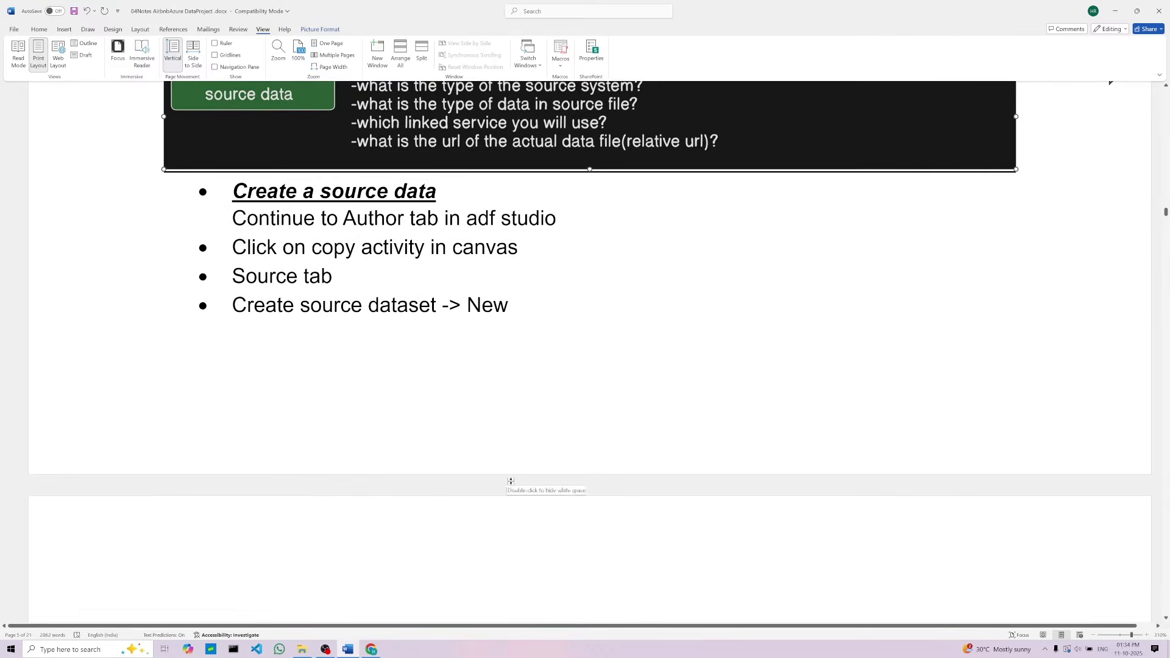
scroll(511, 481, down, 8)
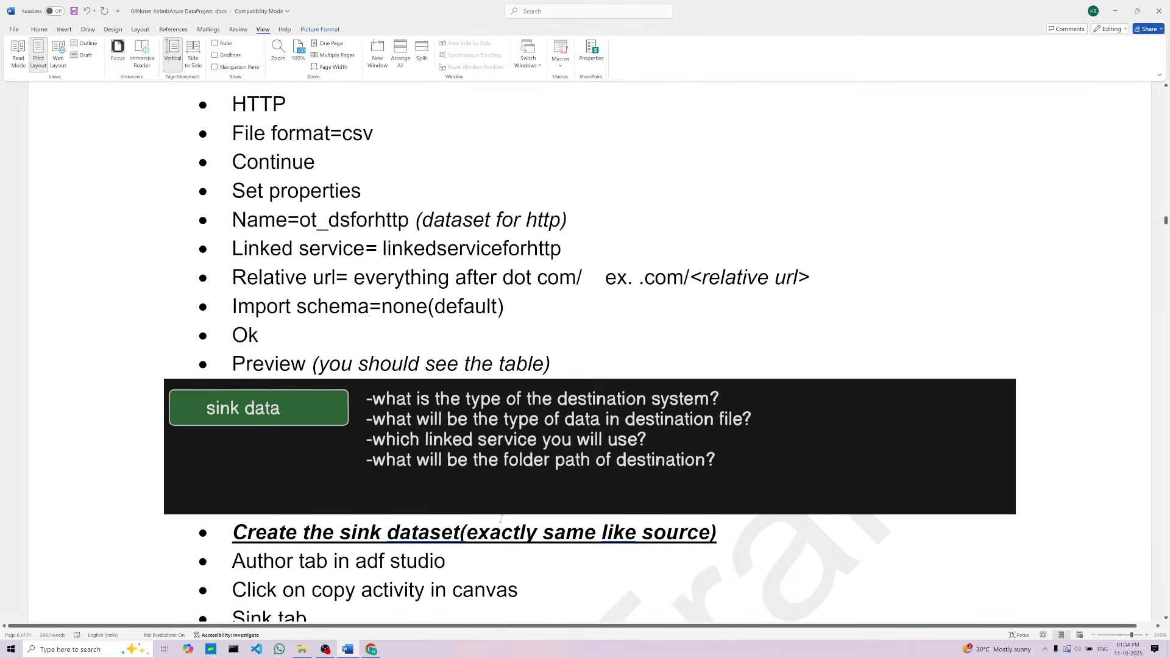
Read the sink data questions and the sink dataset instructions in the notes, including which data store to use
click(498, 505)
scroll(491, 427, down, 4)
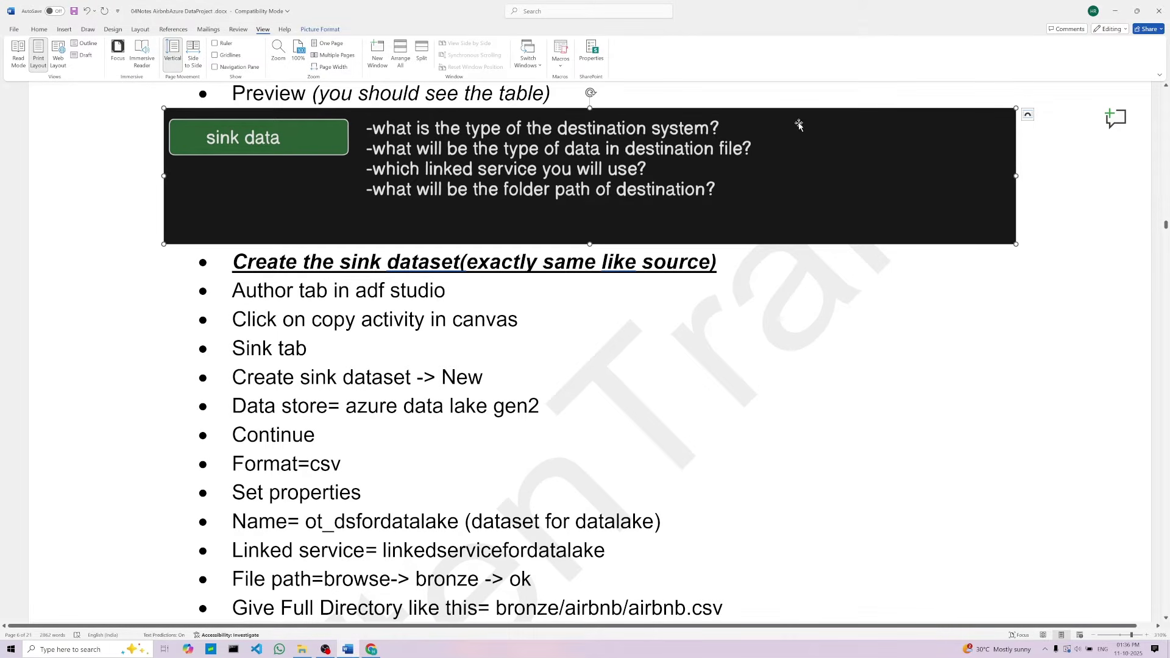
click(484, 285)
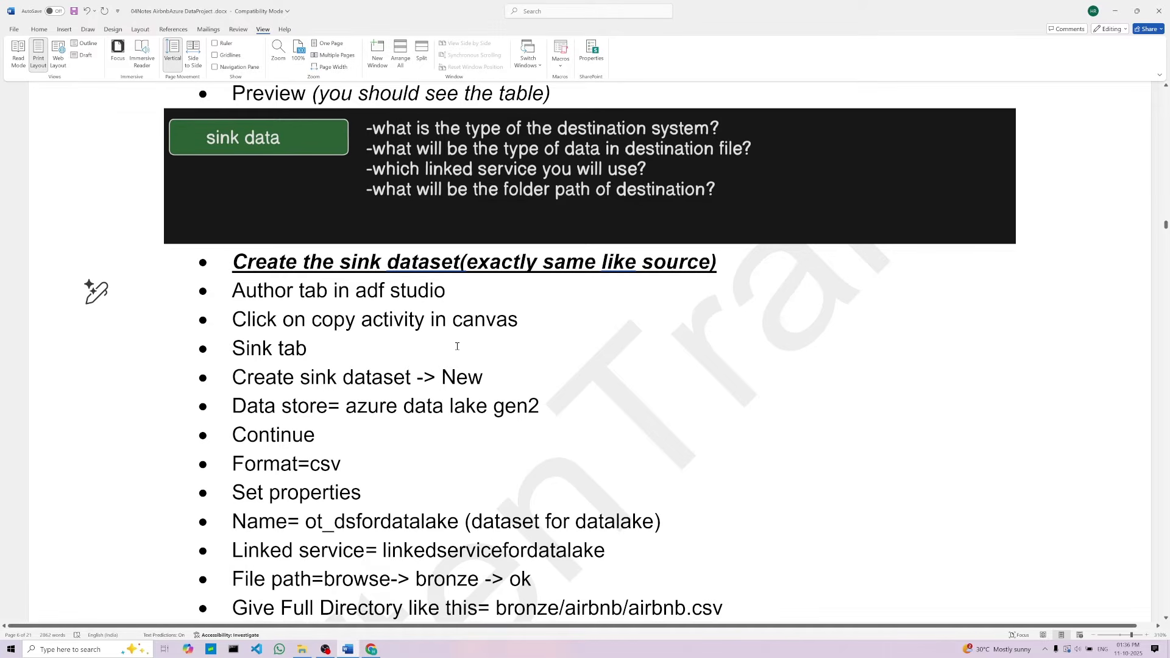
click(580, 316)
click(322, 346)
drag(347, 407, 539, 413)
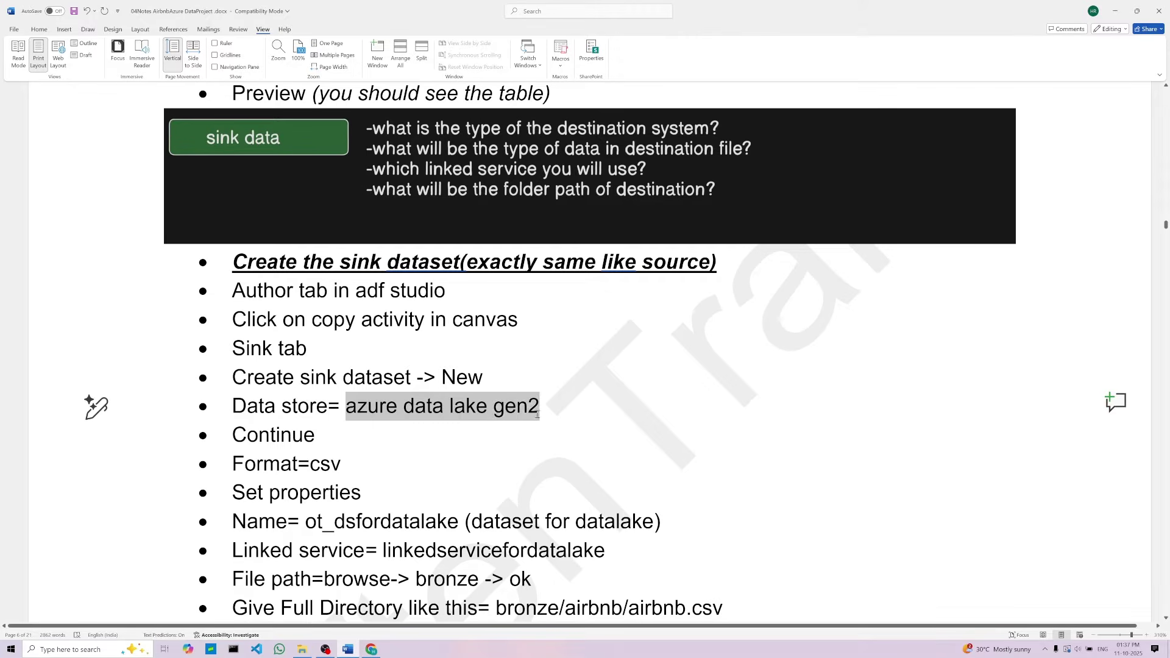
In Data Factory, start a new sink dataset for the copy activity with Azure Data Lake Storage Gen2 as its data store
click(368, 648)
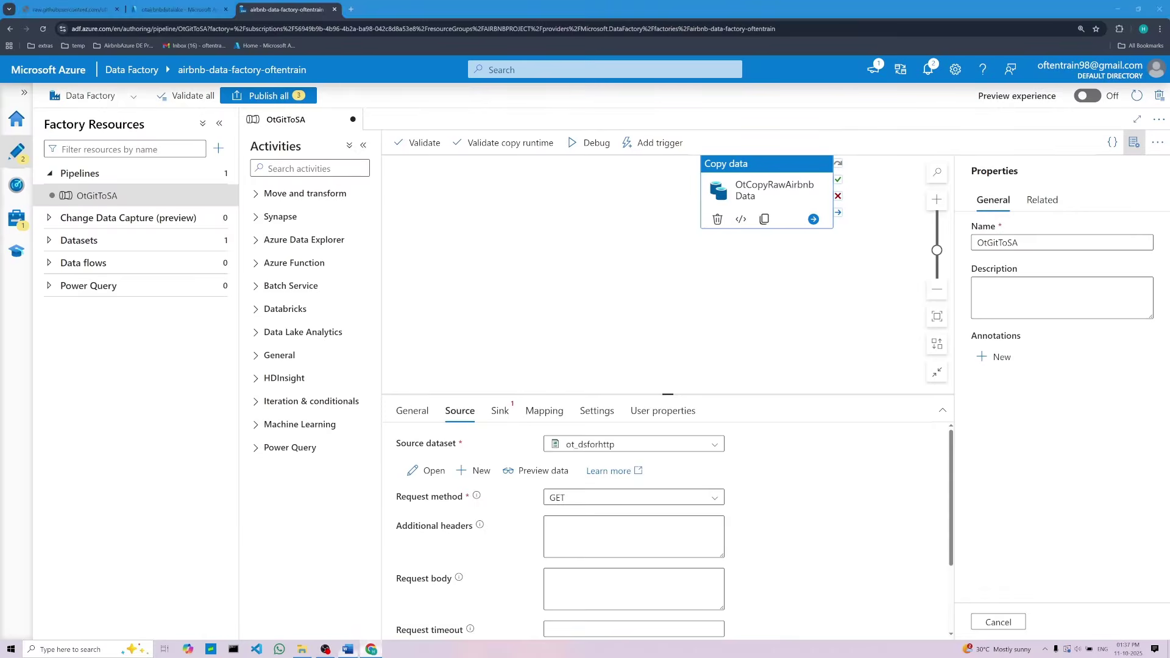
click(499, 412)
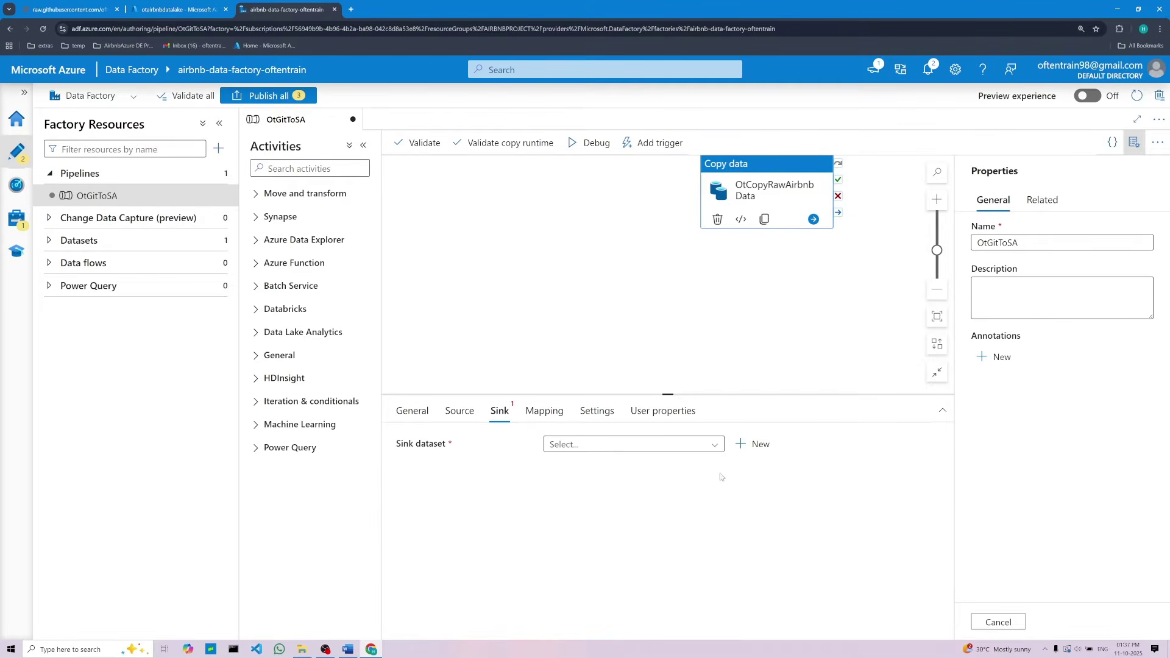
click(743, 445)
click(838, 176)
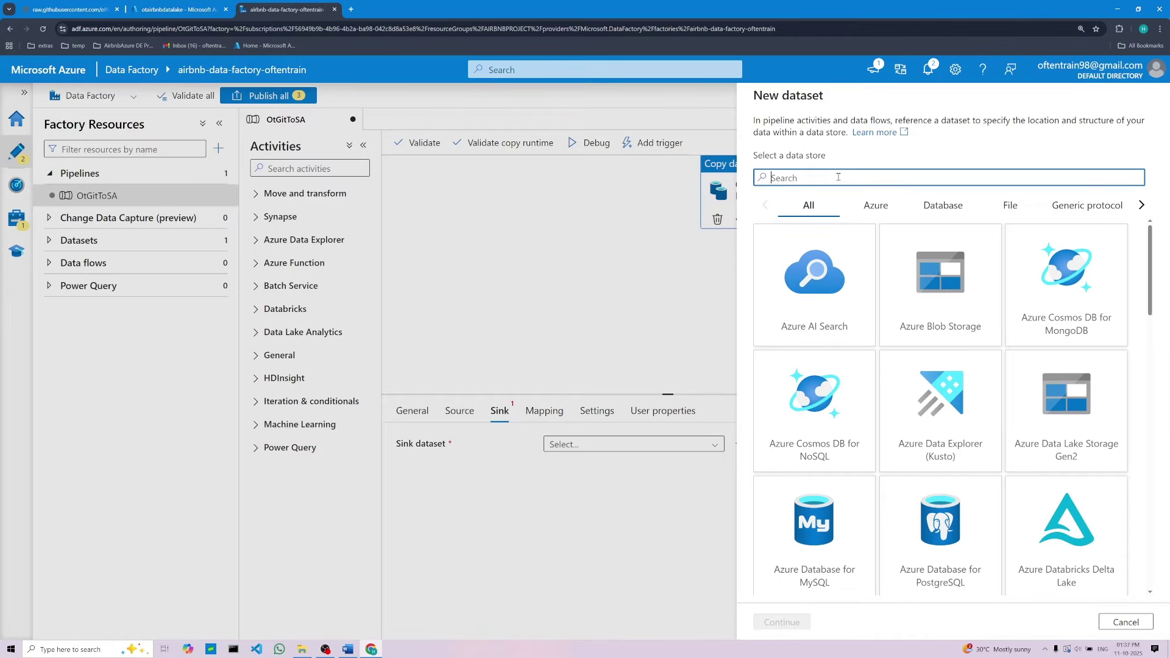
text(az)
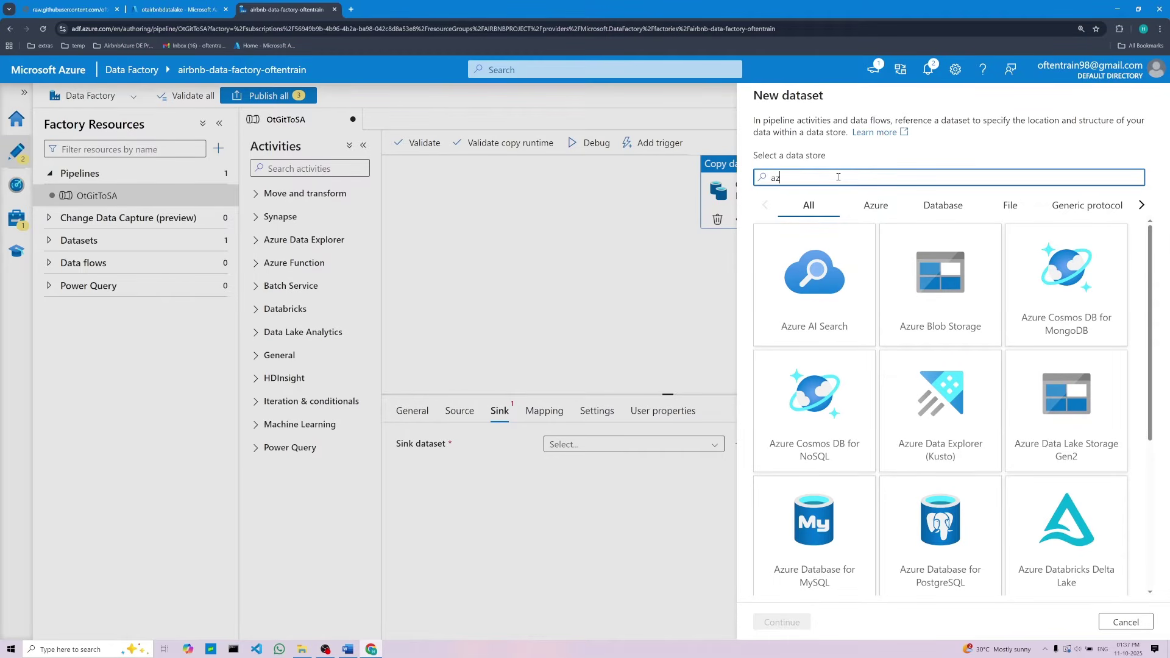
text(ure d)
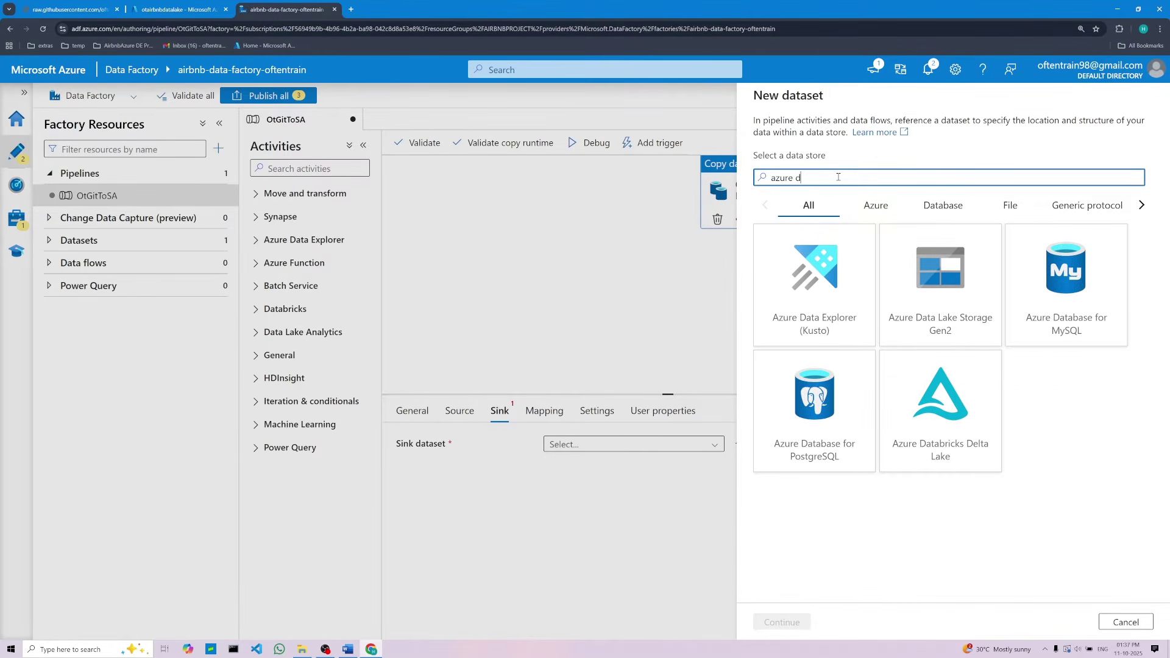
text(ata)
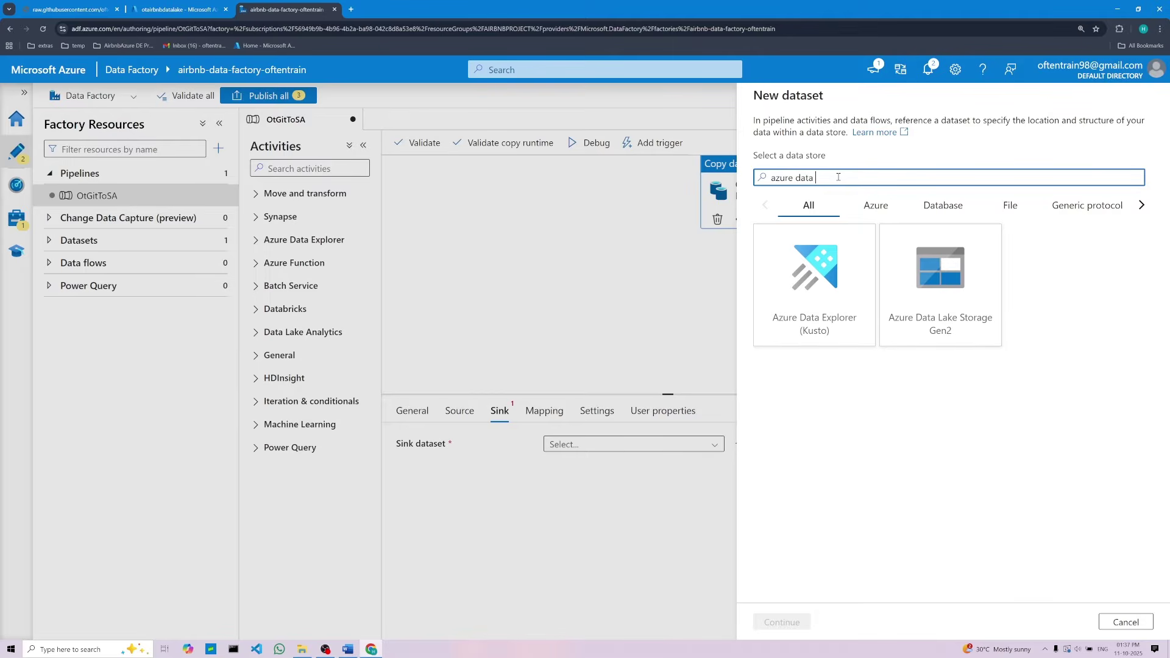
click(958, 298)
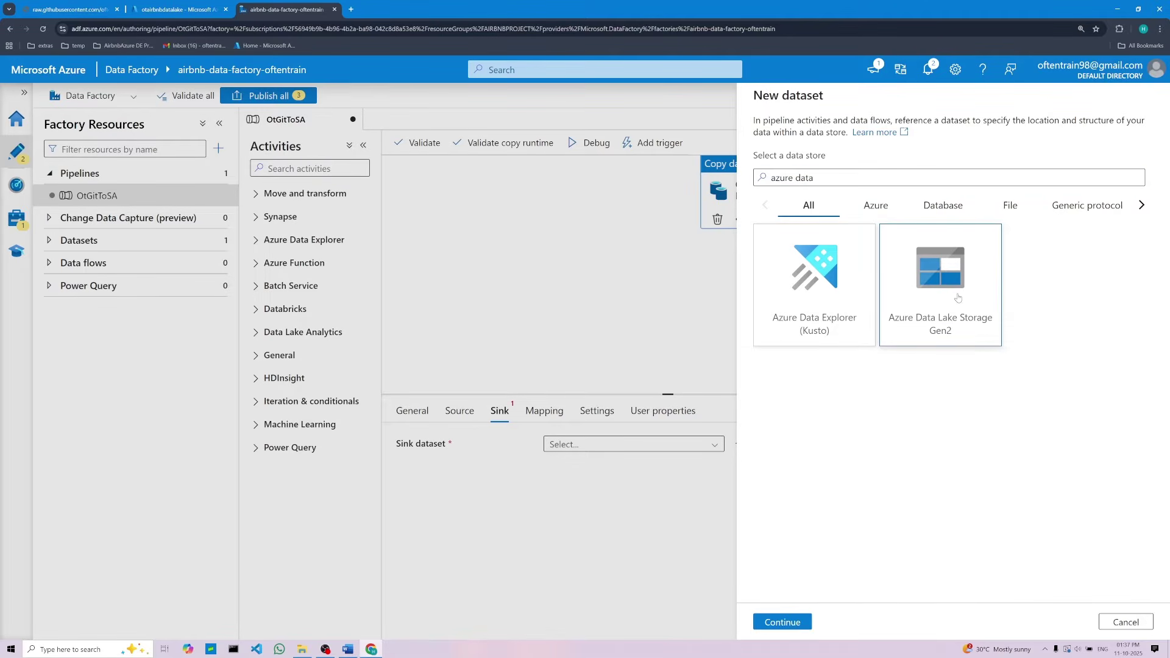
click(769, 620)
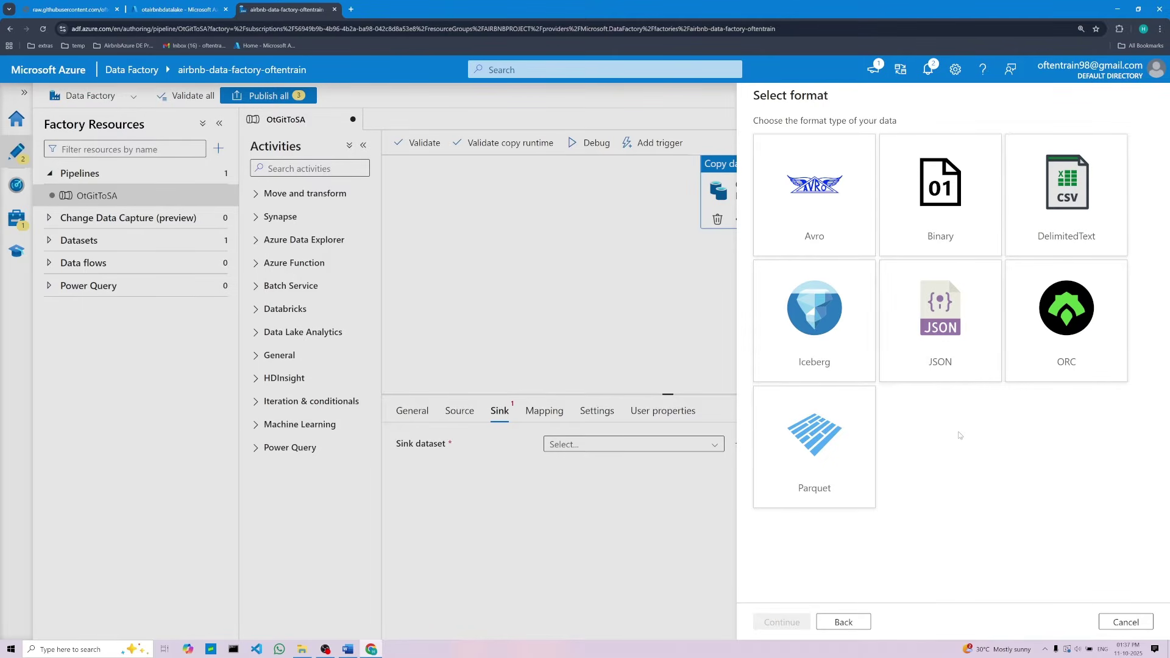
Check the format in the Word notes, and choose DelimitedText as the sink dataset's format in Data Factory
click(350, 651)
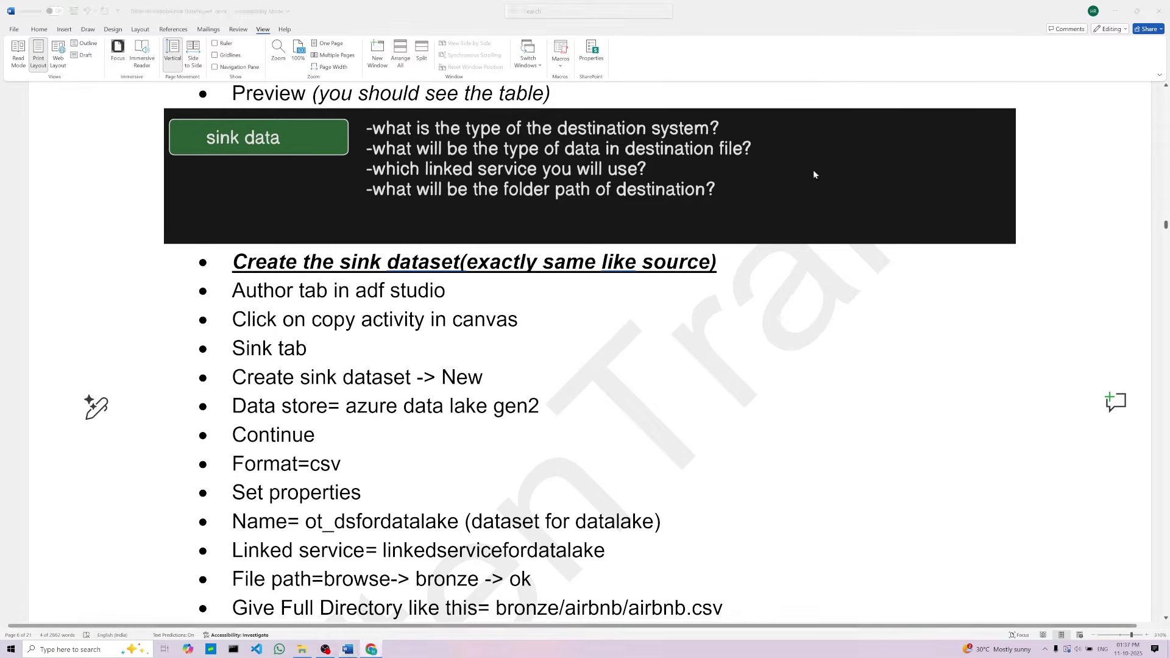
key(alt+Tab)
click(1090, 210)
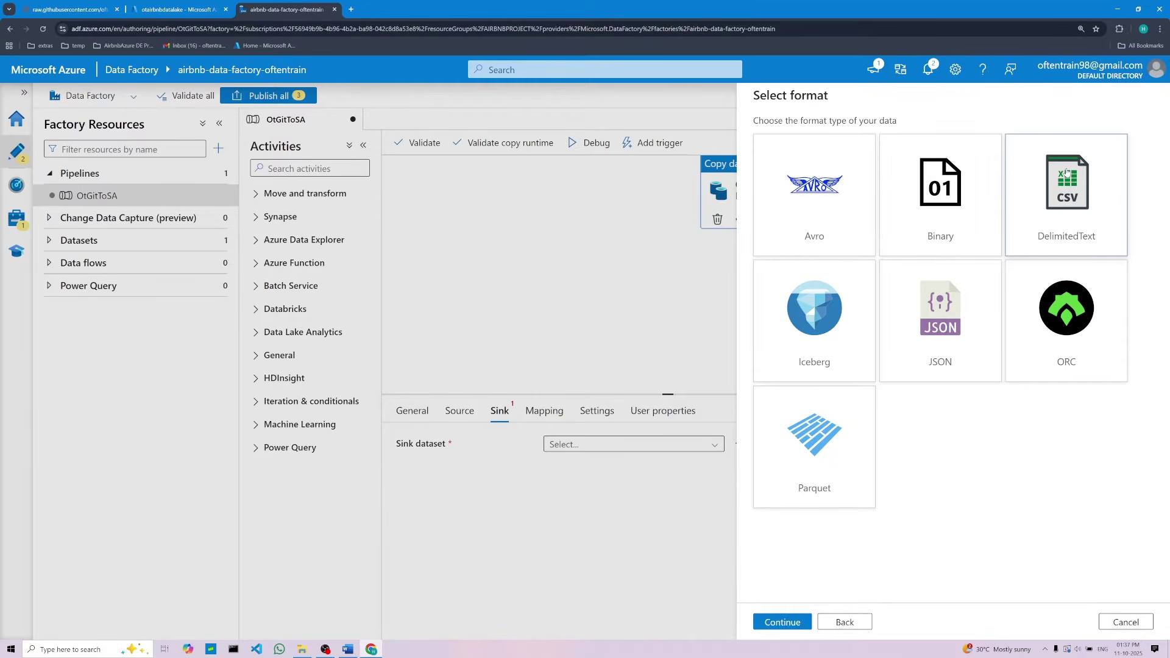
click(786, 621)
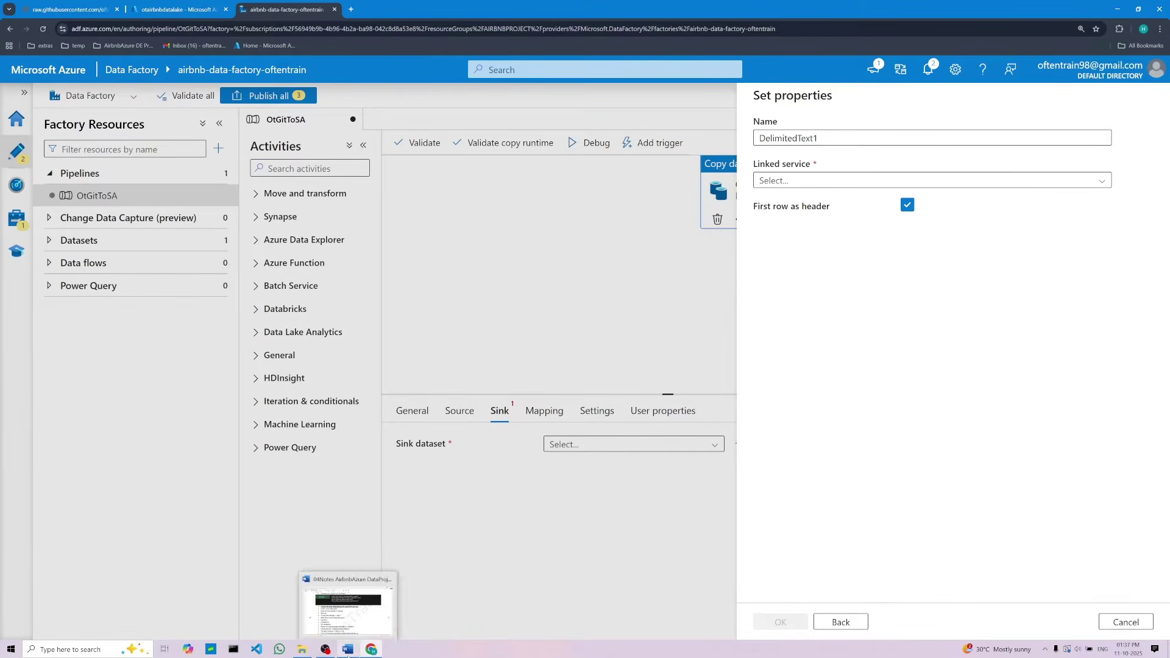
Copy the sink dataset name ot_dsfordatalake from the Word notes
click(347, 649)
click(343, 456)
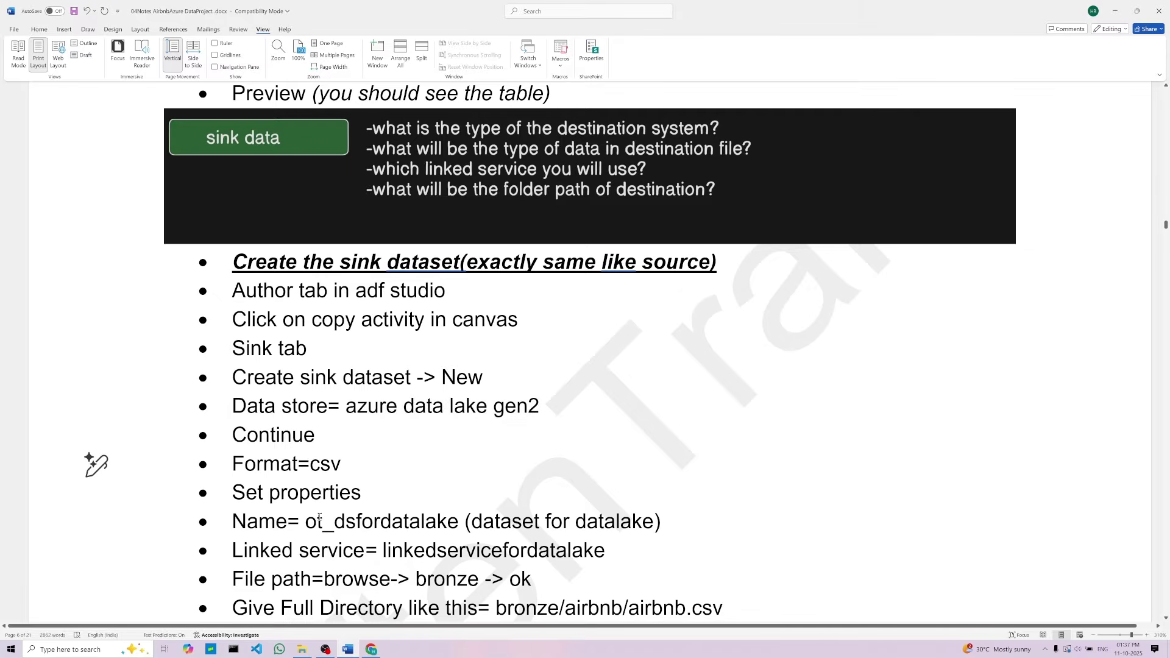
drag(313, 524, 407, 524)
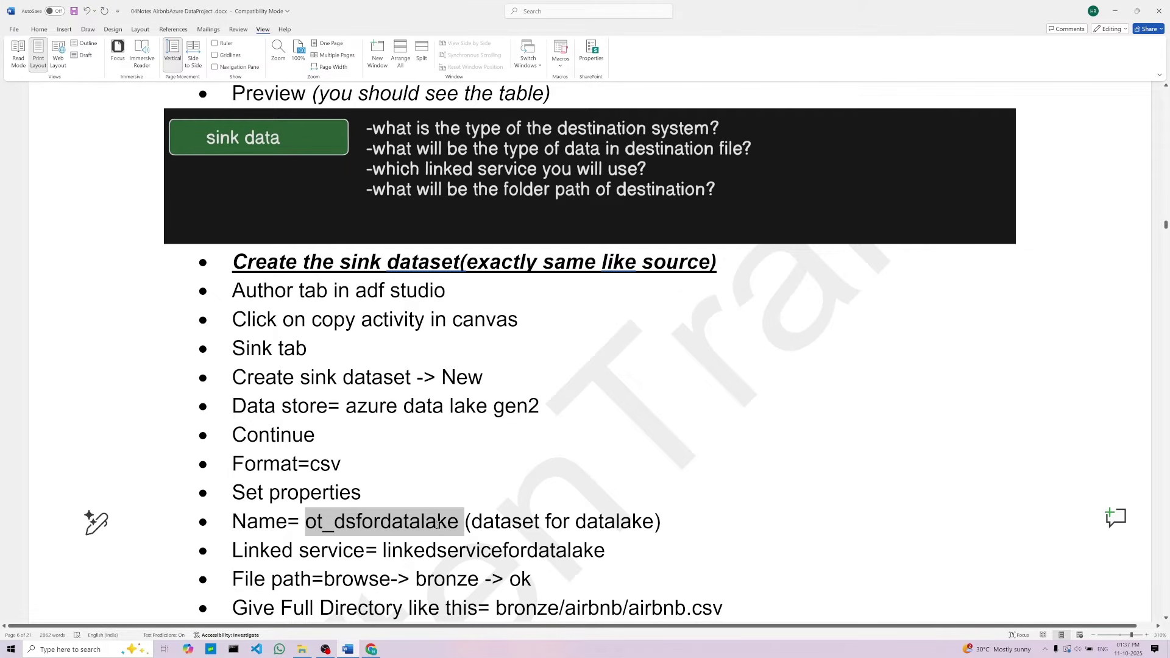
right_click(410, 523)
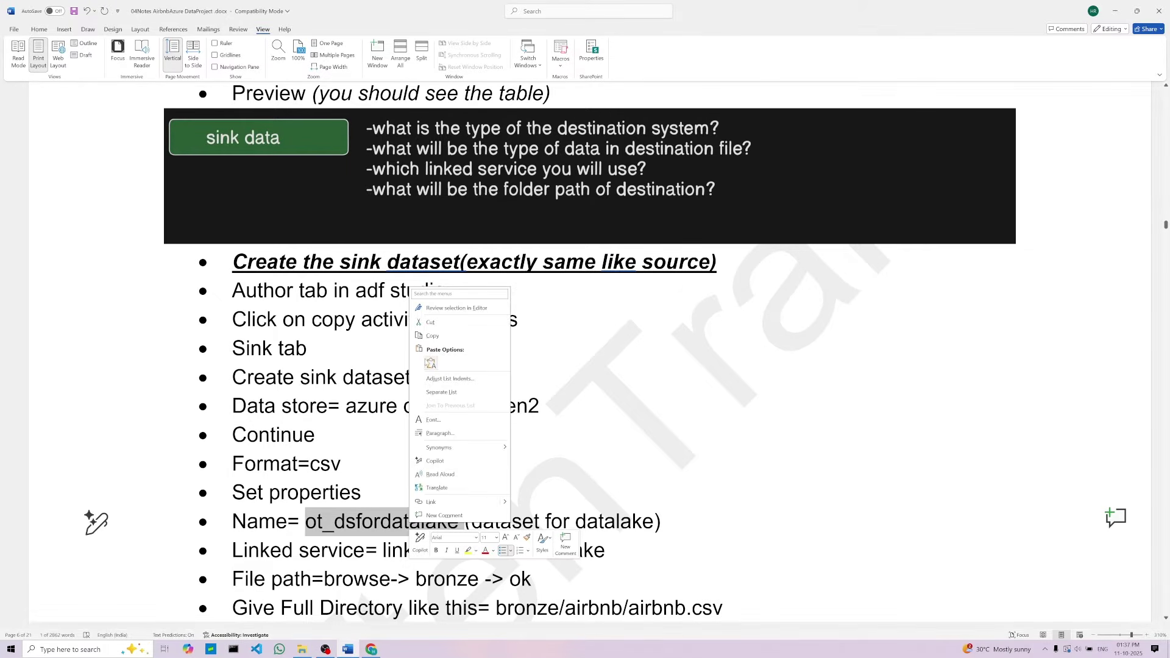
click(430, 340)
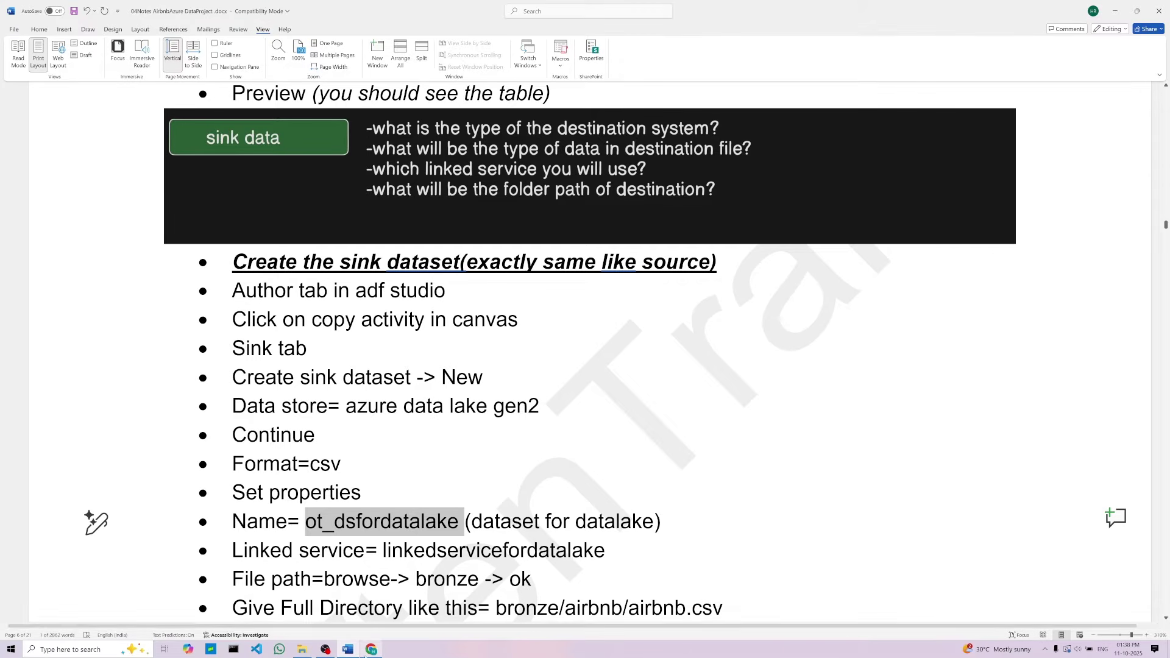
In Data Factory, replace the default dataset name with the copied ot_dsfordatalake, without a trailing space
click(371, 648)
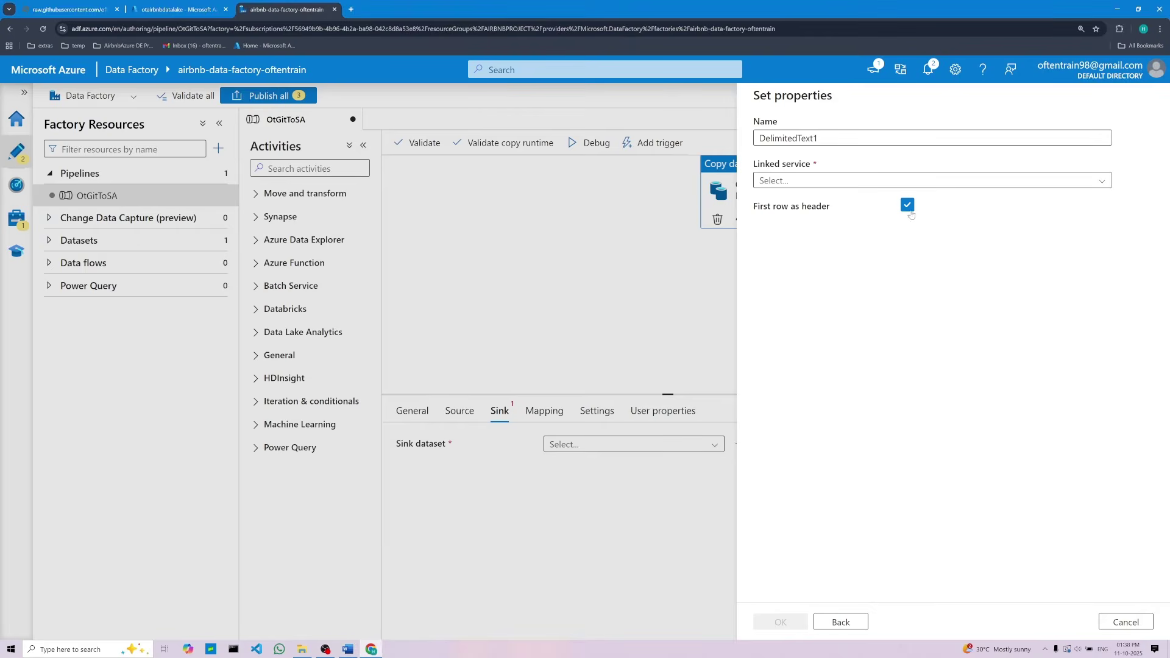
double_click(807, 139)
key(BackSpace)
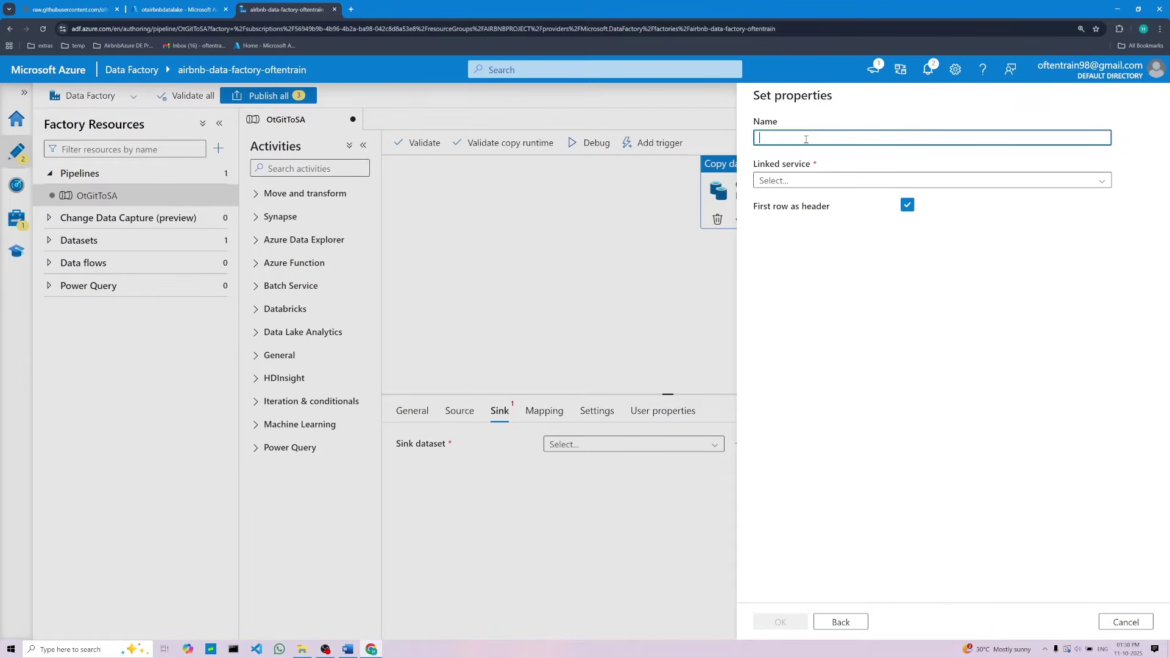
right_click(805, 138)
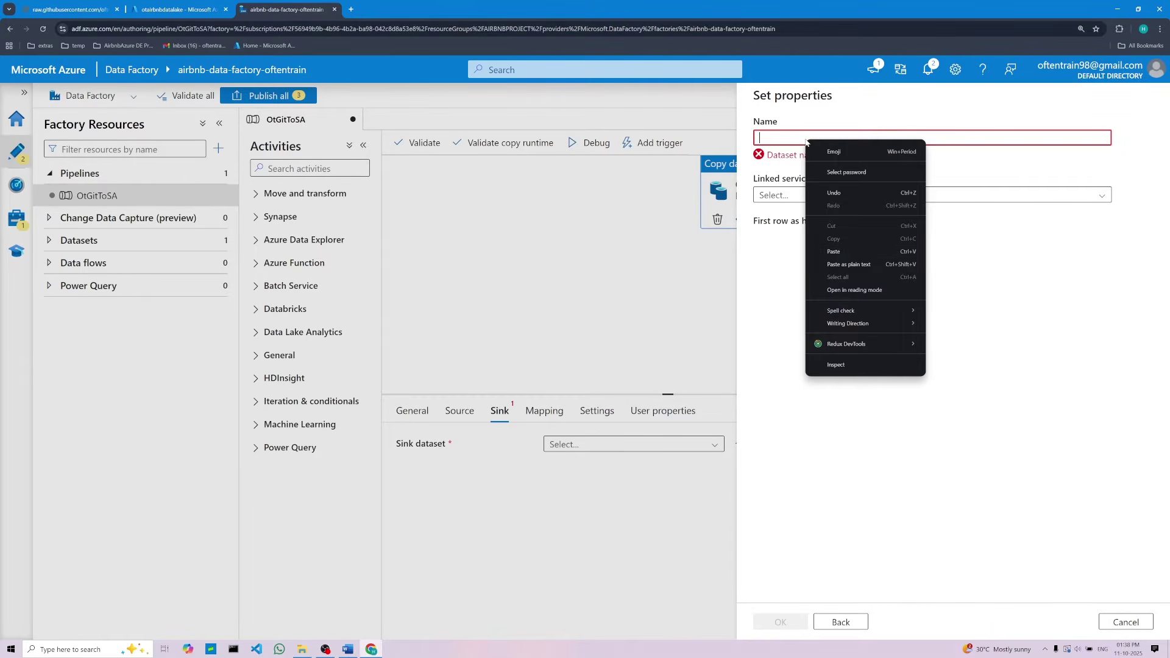
click(817, 251)
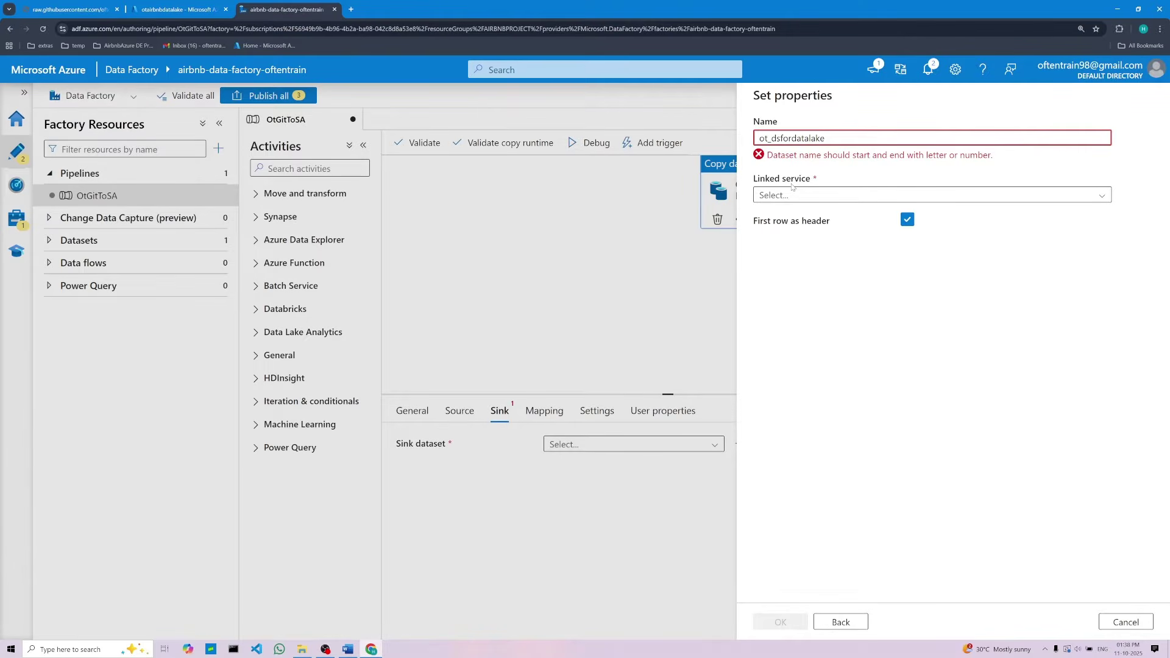
key(BackSpace)
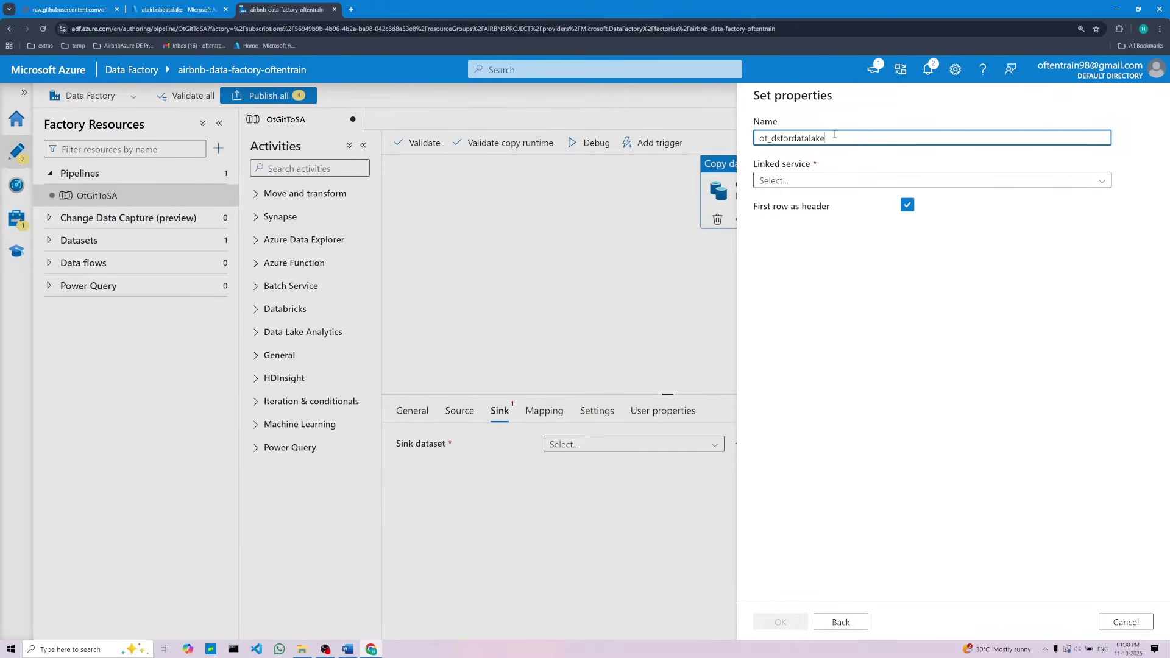
In the Word notes, delete the space after ot_dsfordatalake in the Name line and save the document
click(347, 649)
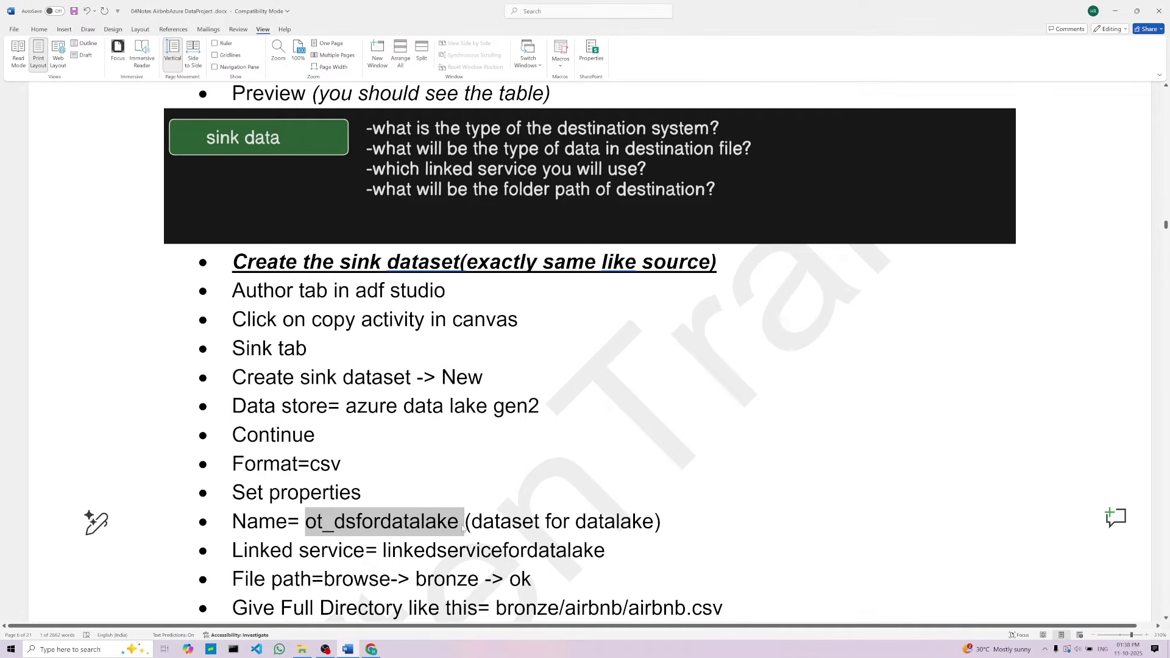
click(459, 524)
mouse_move(456, 525)
mouse_down()
mouse_move(304, 521)
mouse_move(455, 521)
mouse_up()
drag(466, 522, 458, 522)
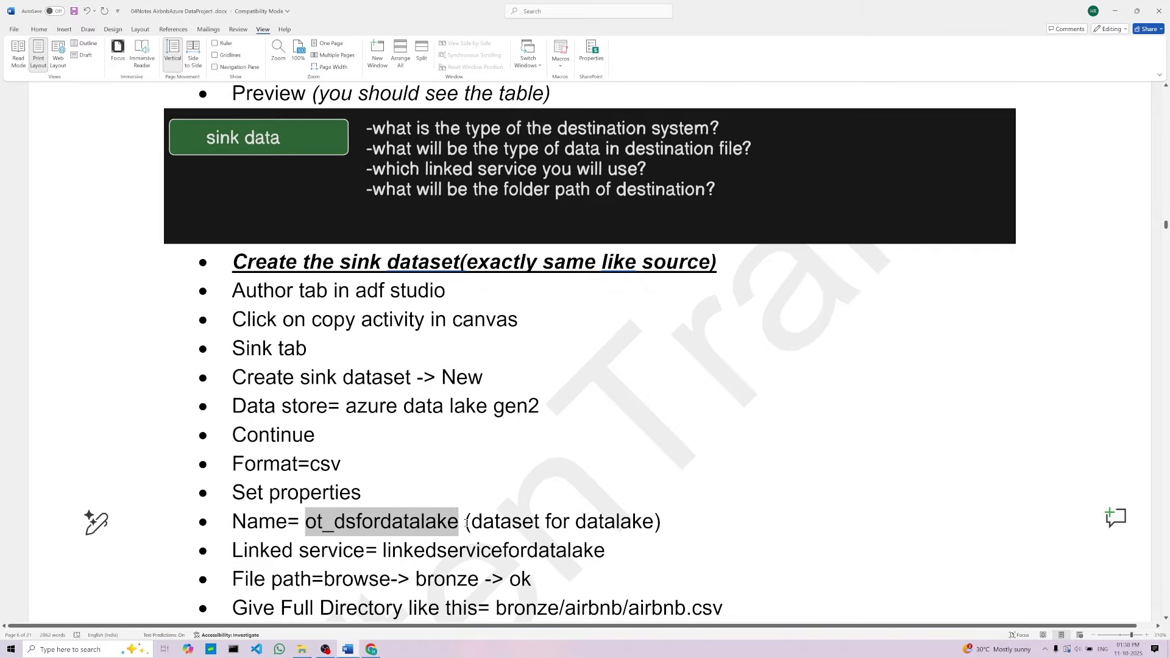
click(465, 522)
key(BackSpace)
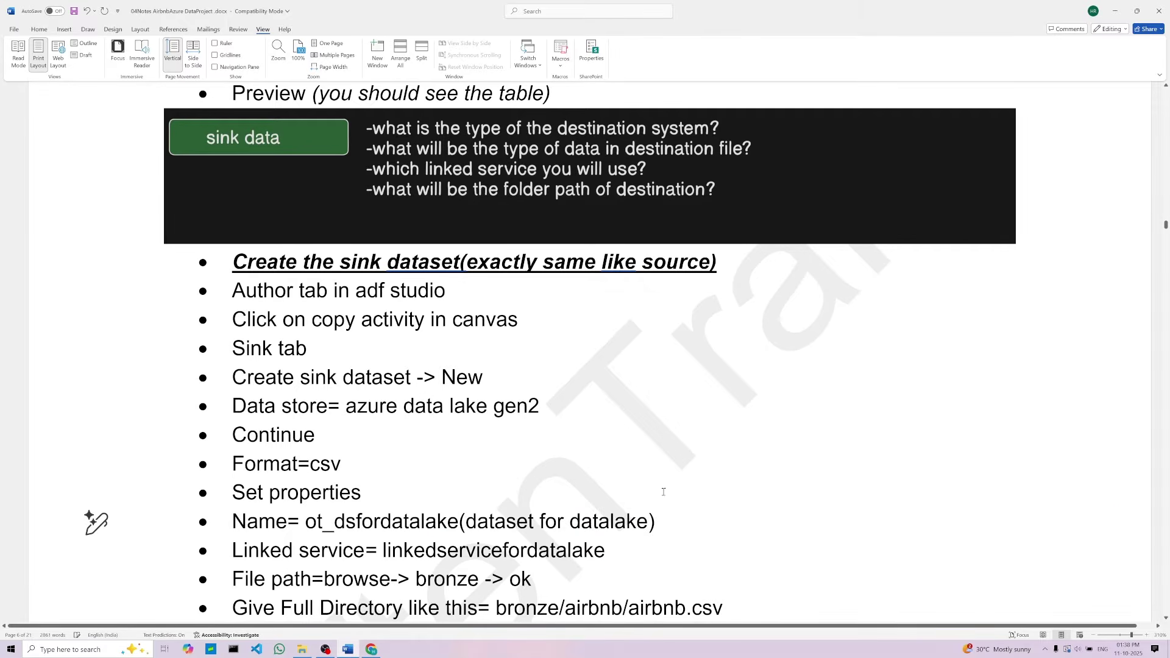
click(74, 11)
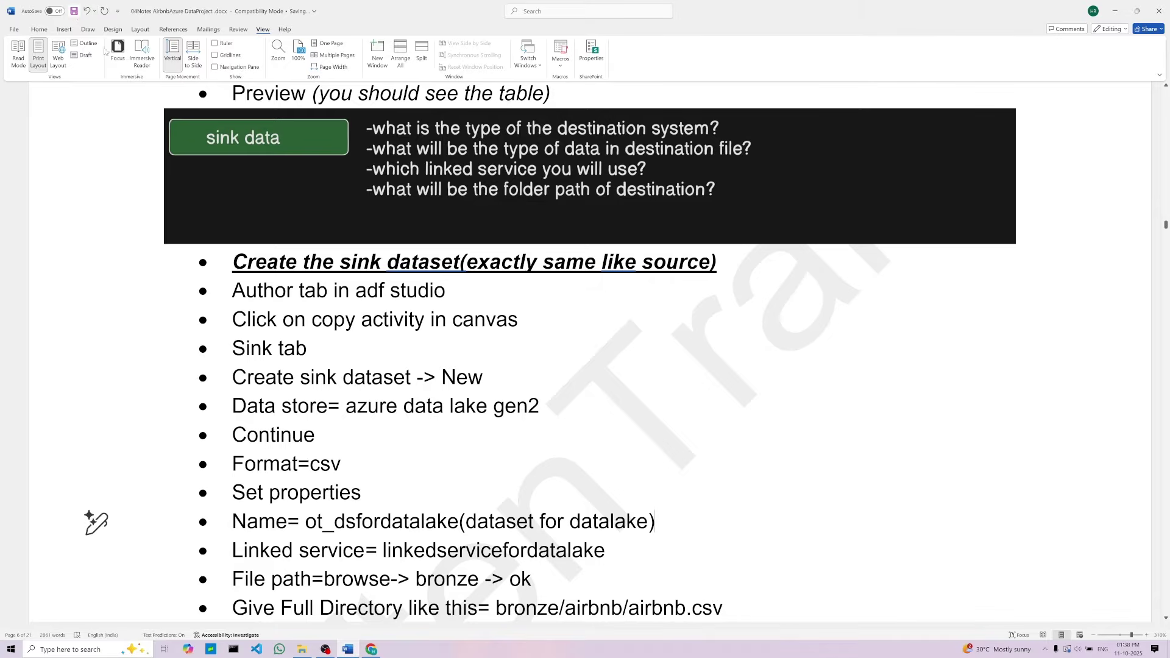
Look up the sink dataset's linked service name in the notes
scroll(390, 481, down, 2)
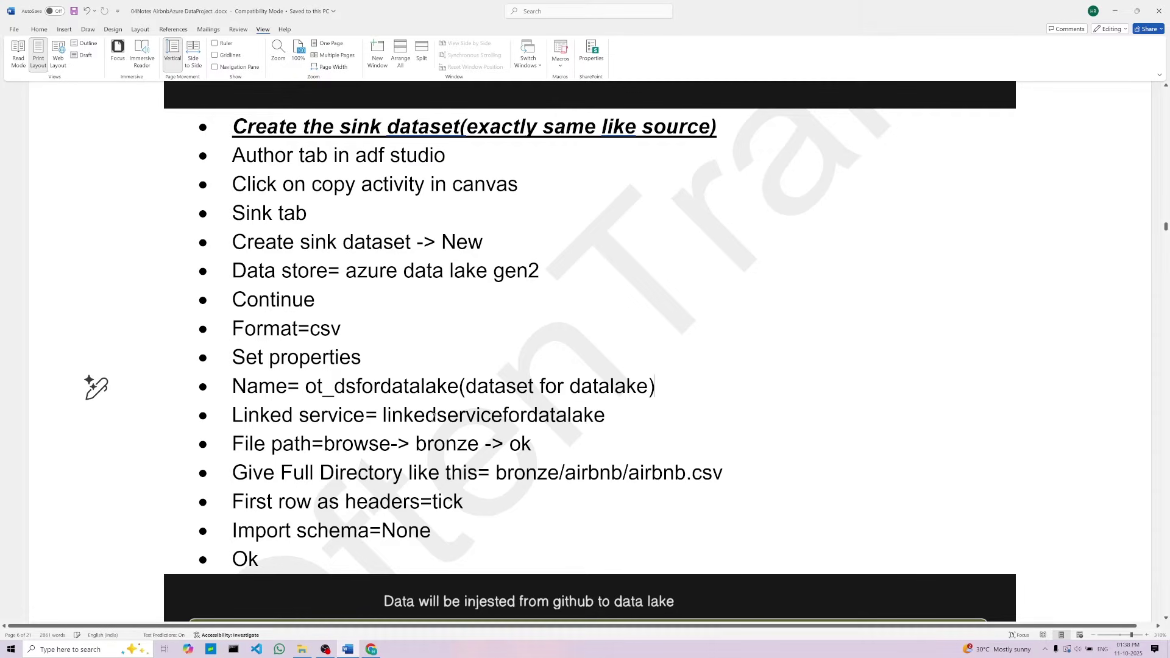
drag(382, 417, 602, 417)
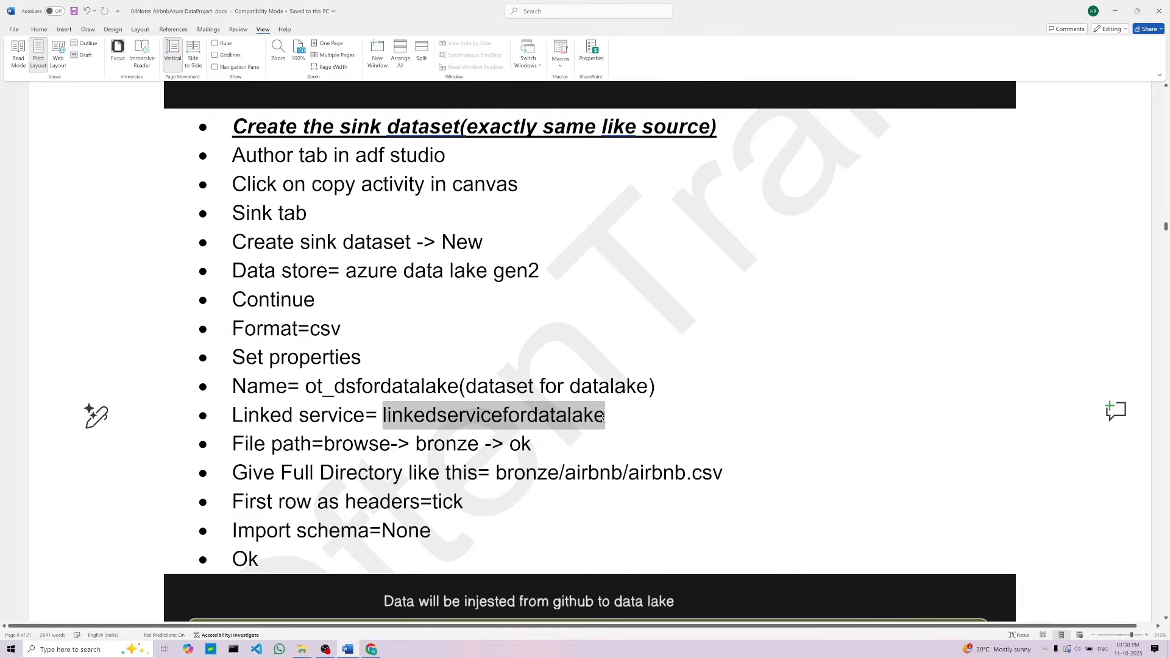
Switch to Azure Data Factory in the browser and set the new sink dataset's linked service to linkedservicefordatalake
click(371, 649)
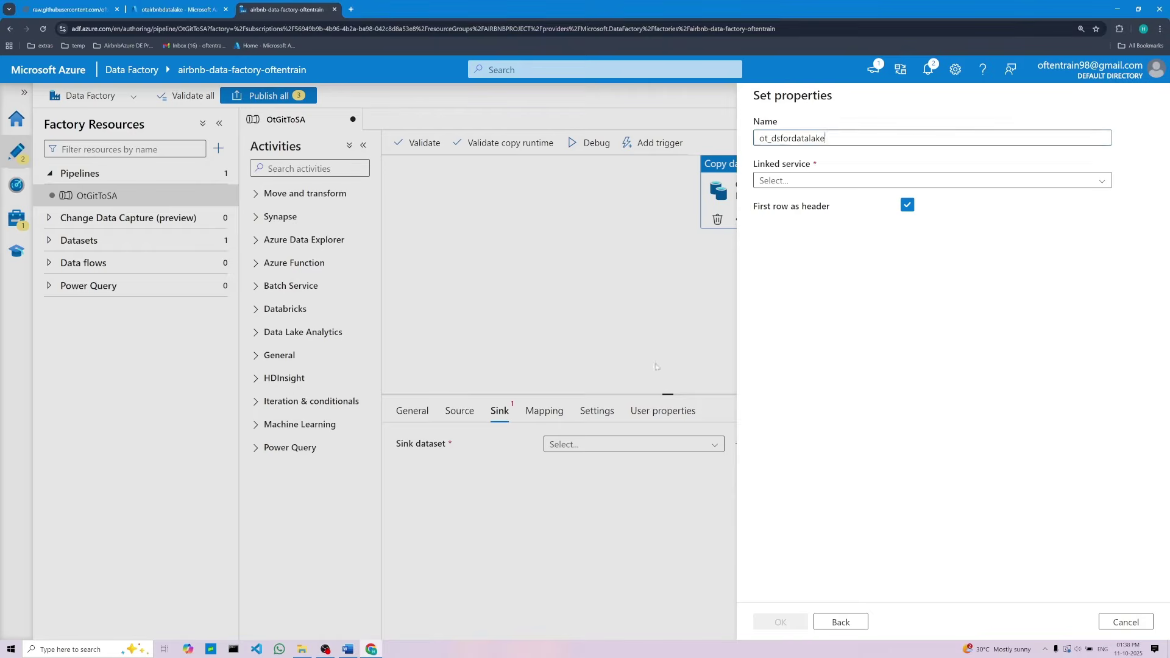
click(1090, 183)
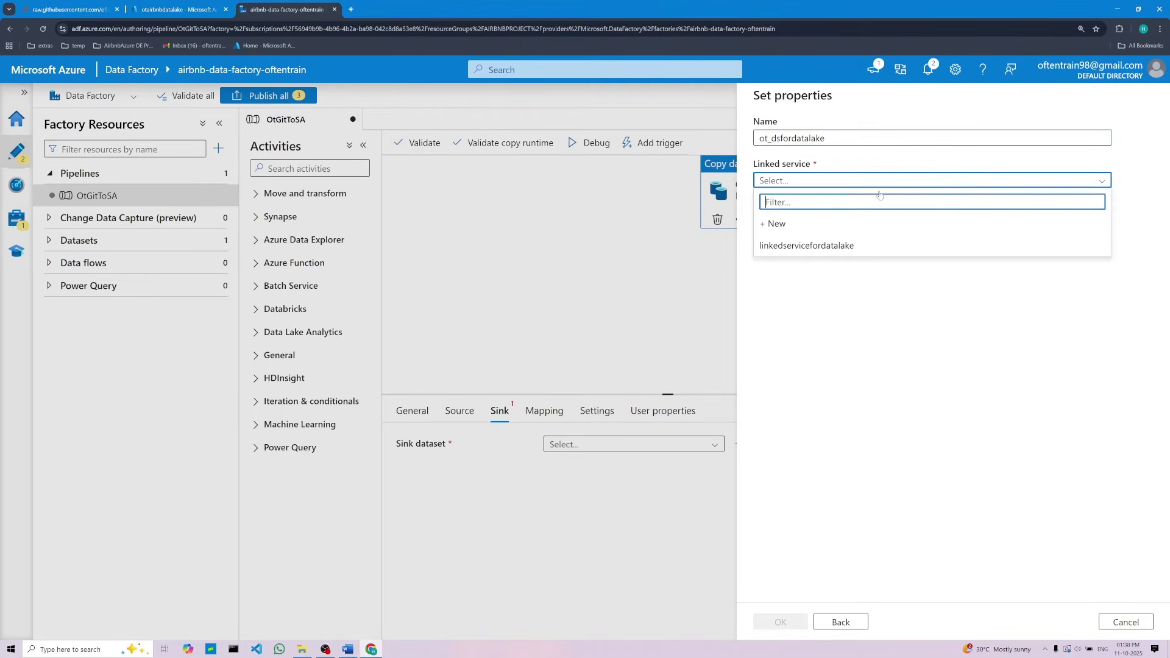
click(804, 247)
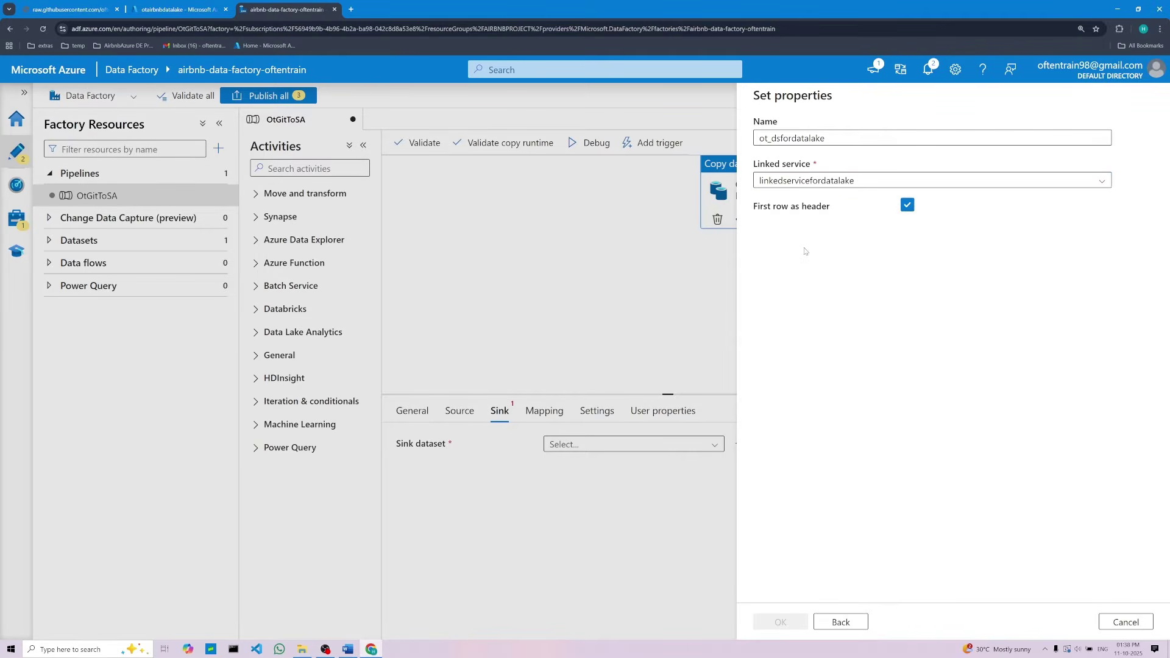
Switch to the Word notes and read the sink dataset instructions for the file path, full directory and header setting
click(356, 652)
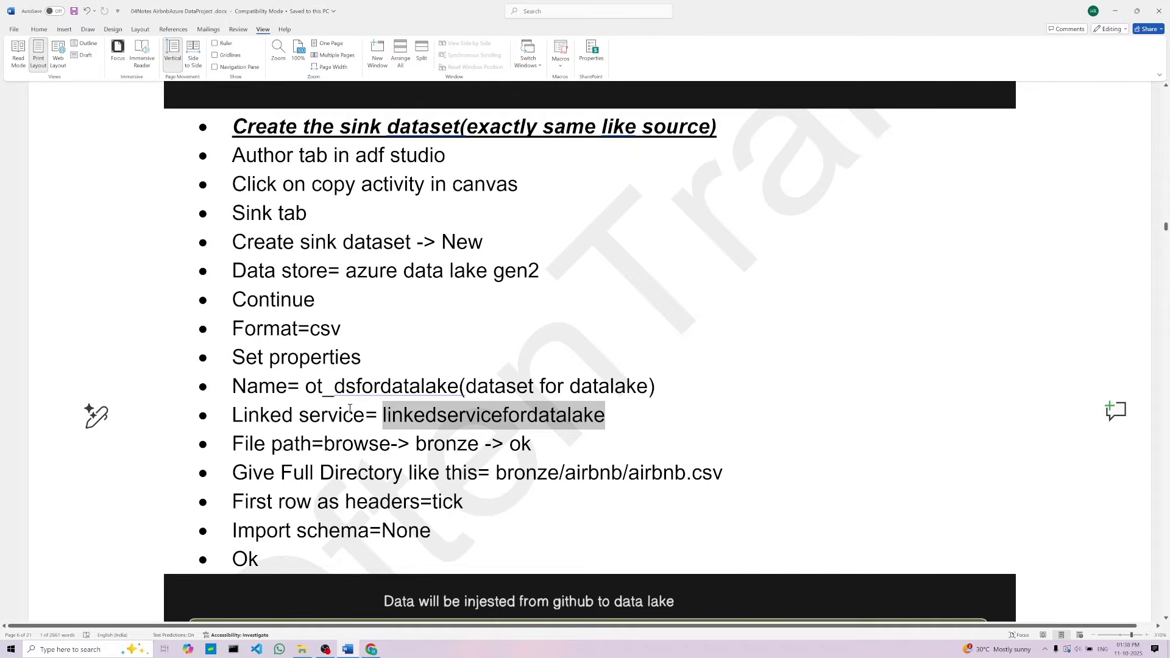
click(362, 445)
double_click(447, 443)
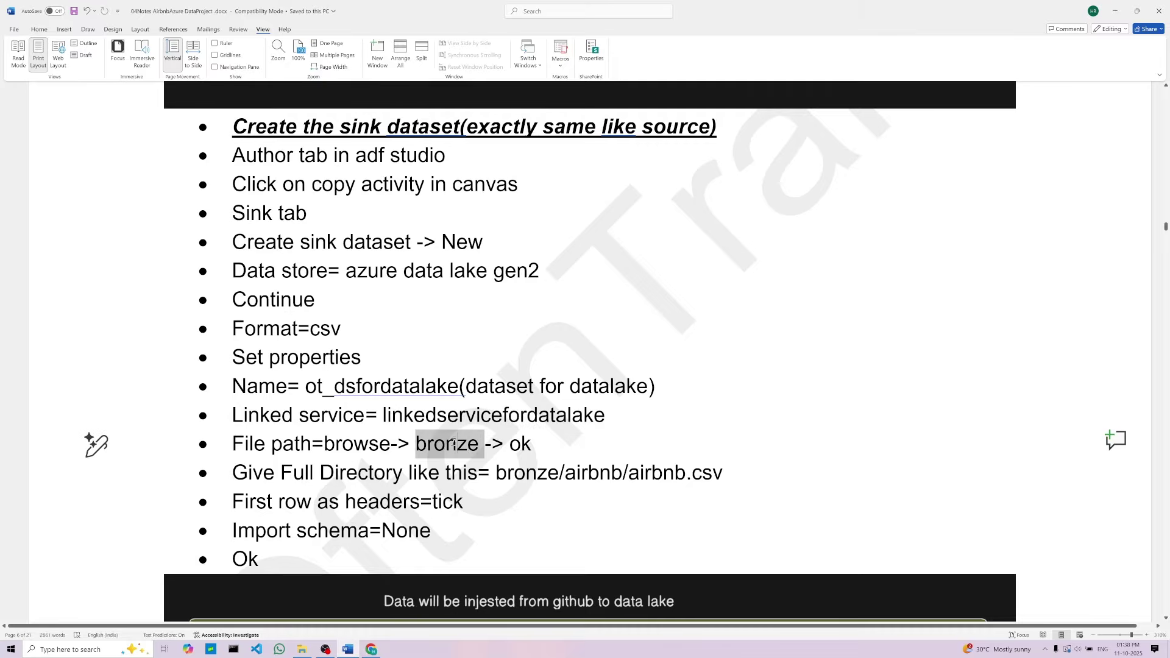
click(547, 445)
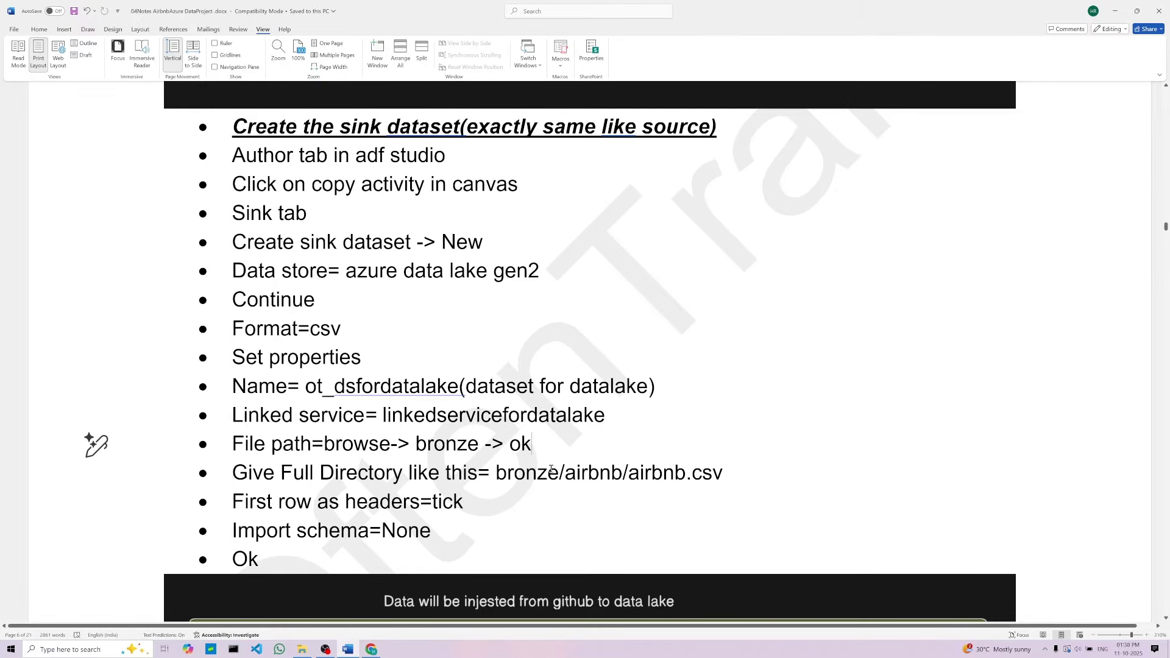
double_click(594, 478)
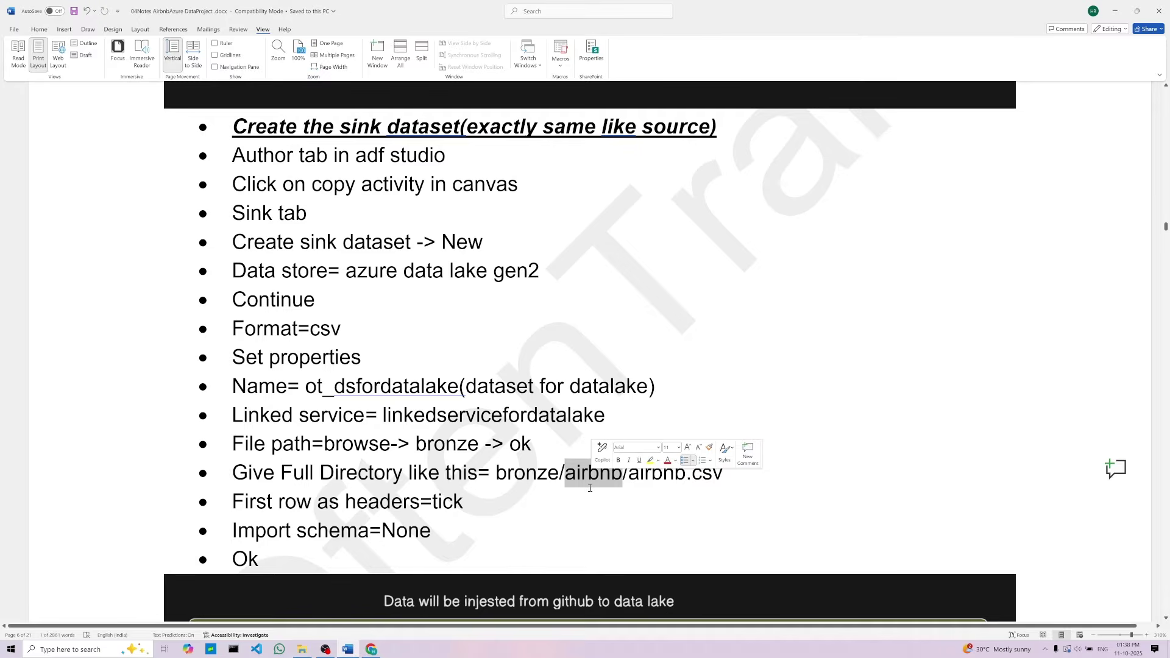
key(Down)
key(Down)
drag(624, 475, 710, 474)
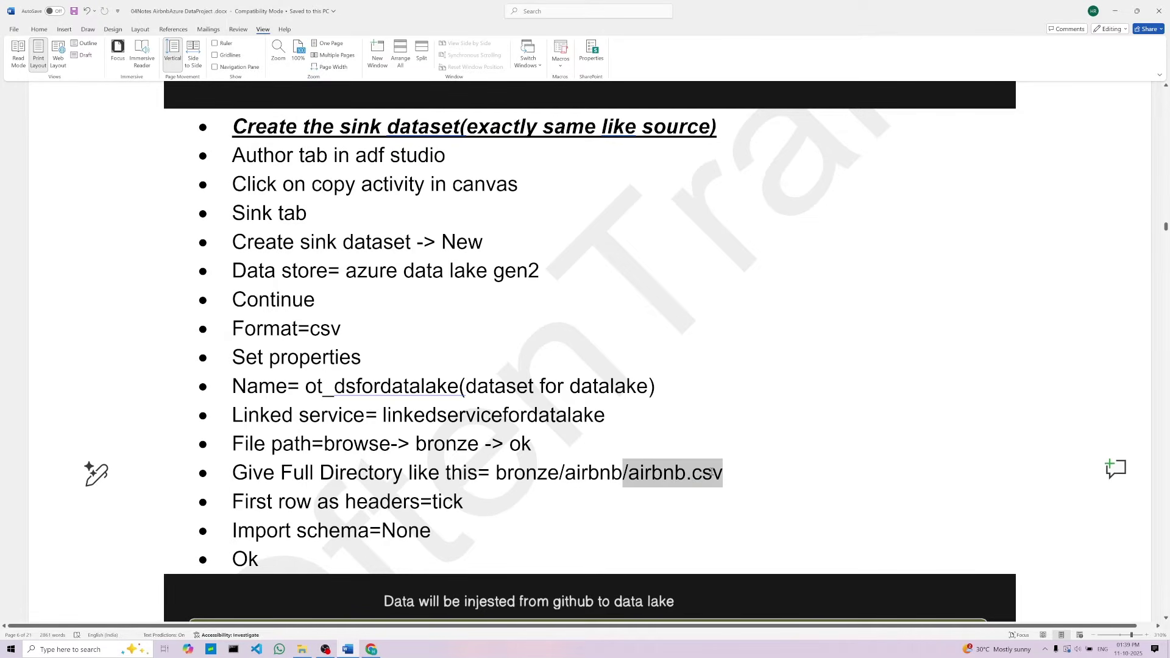
key(Down)
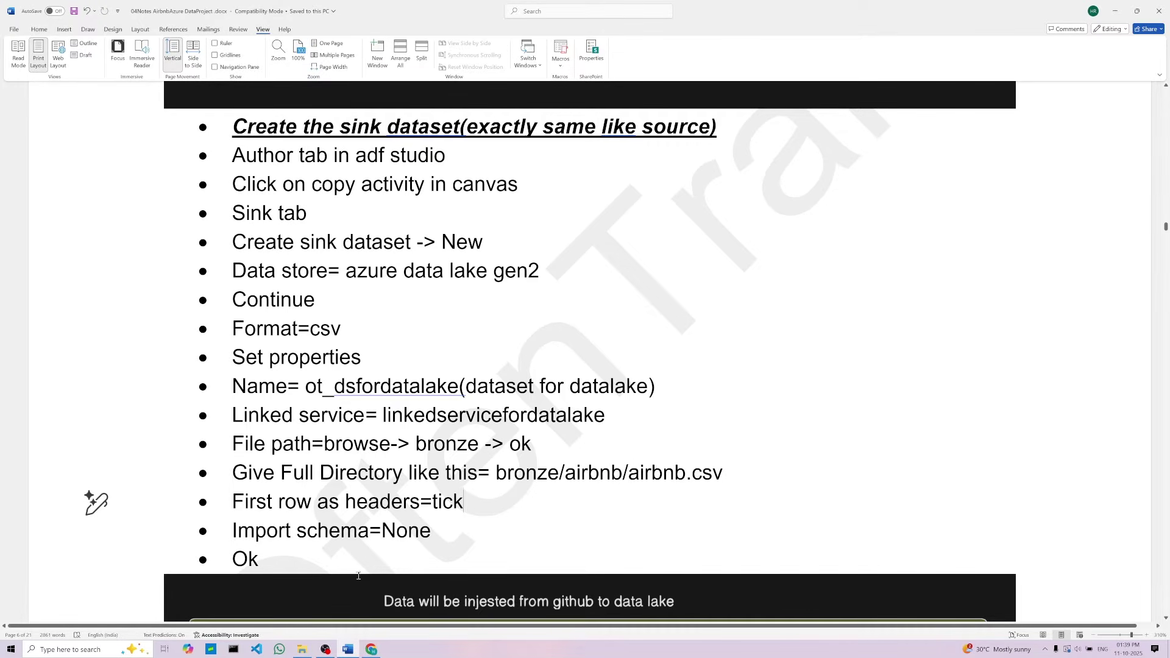
Return to Azure Data Factory and set the sink dataset's file path to bronze/airbnb/airbnb.csv, browsing for the bronze container
key(alt+Tab)
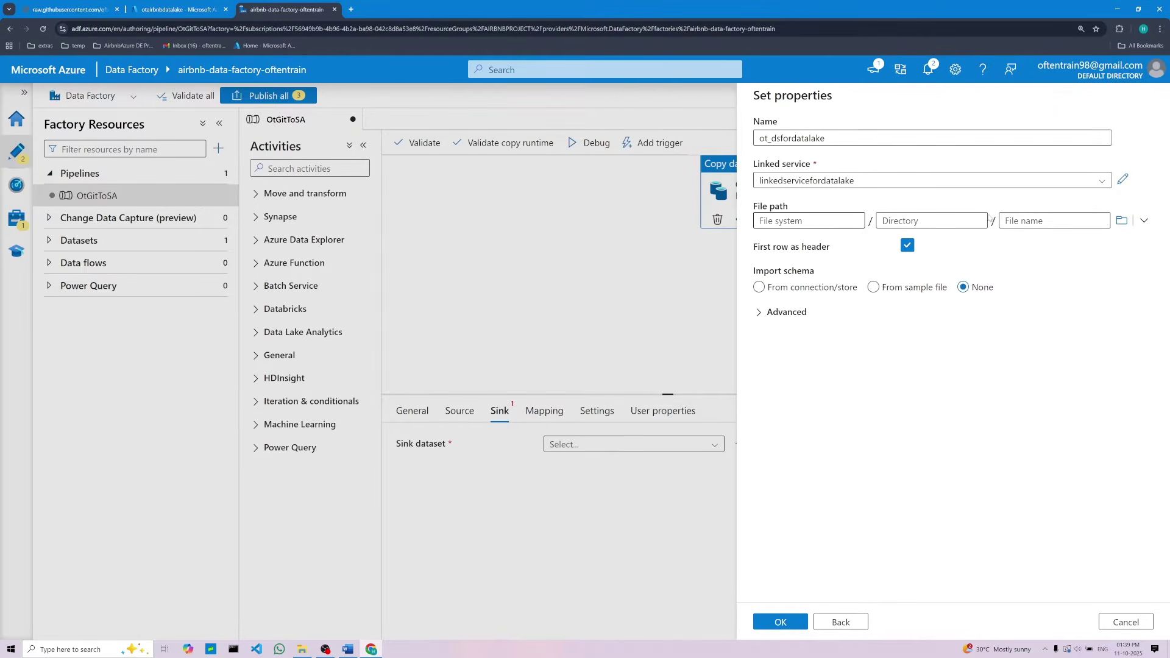
click(1122, 221)
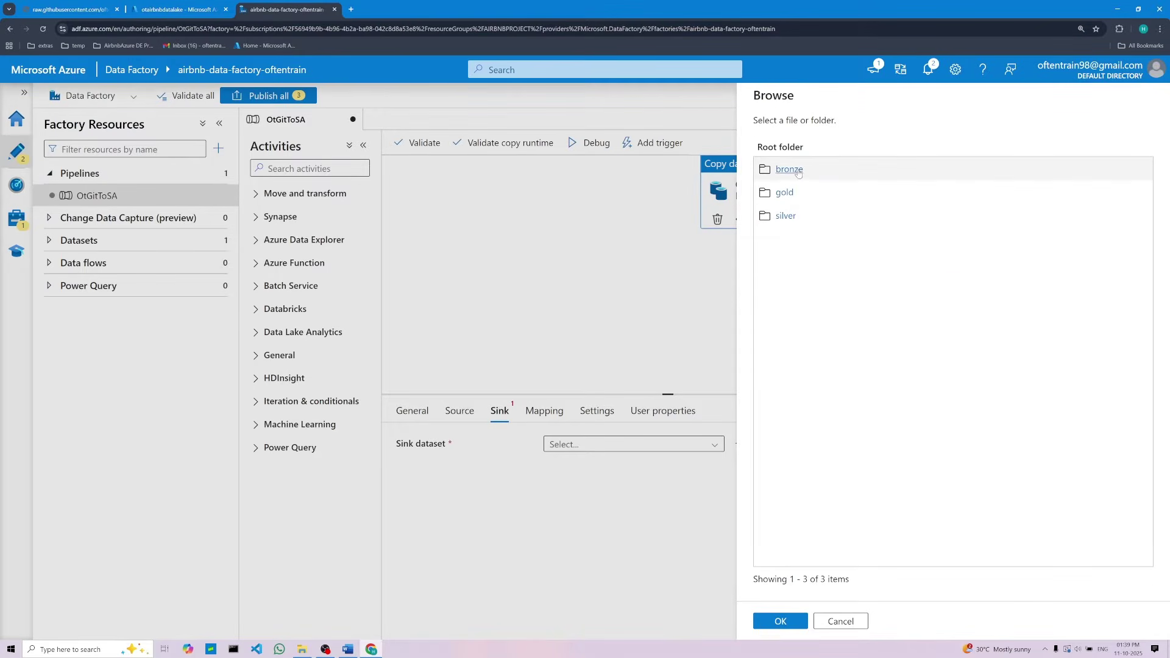
click(800, 173)
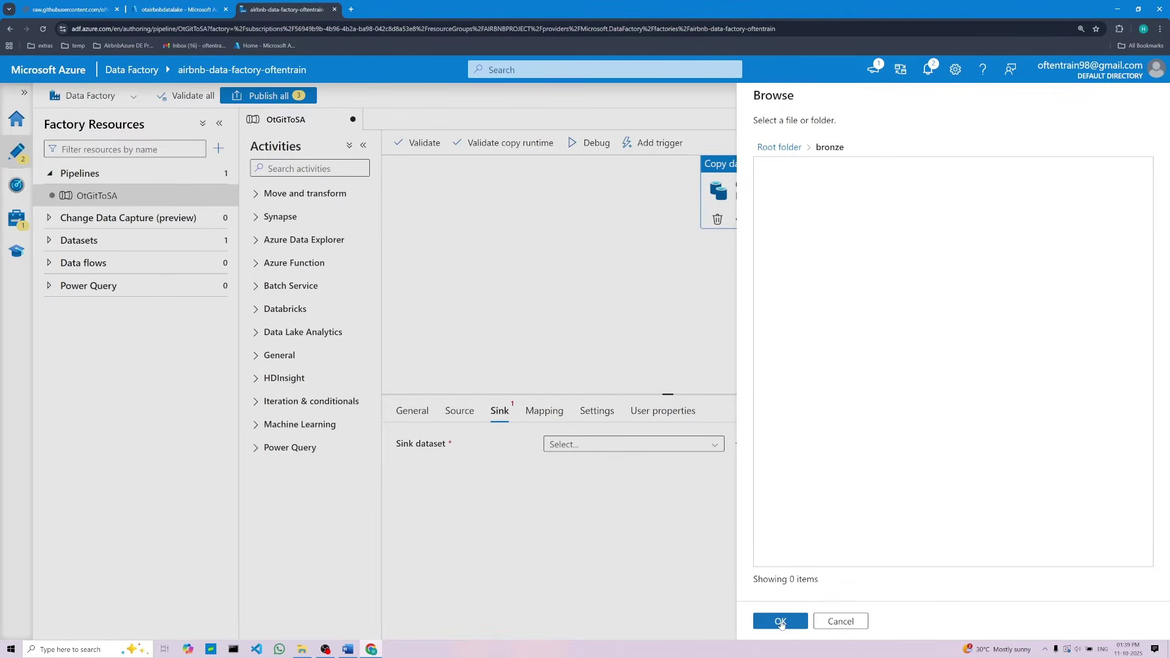
click(781, 621)
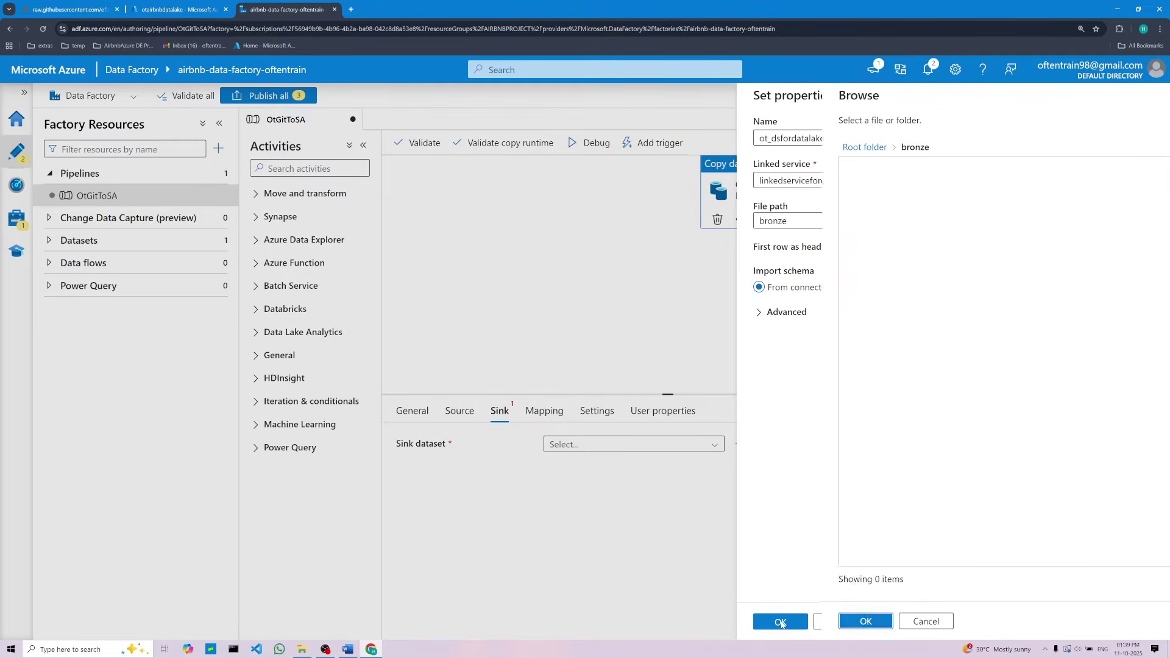
click(940, 221)
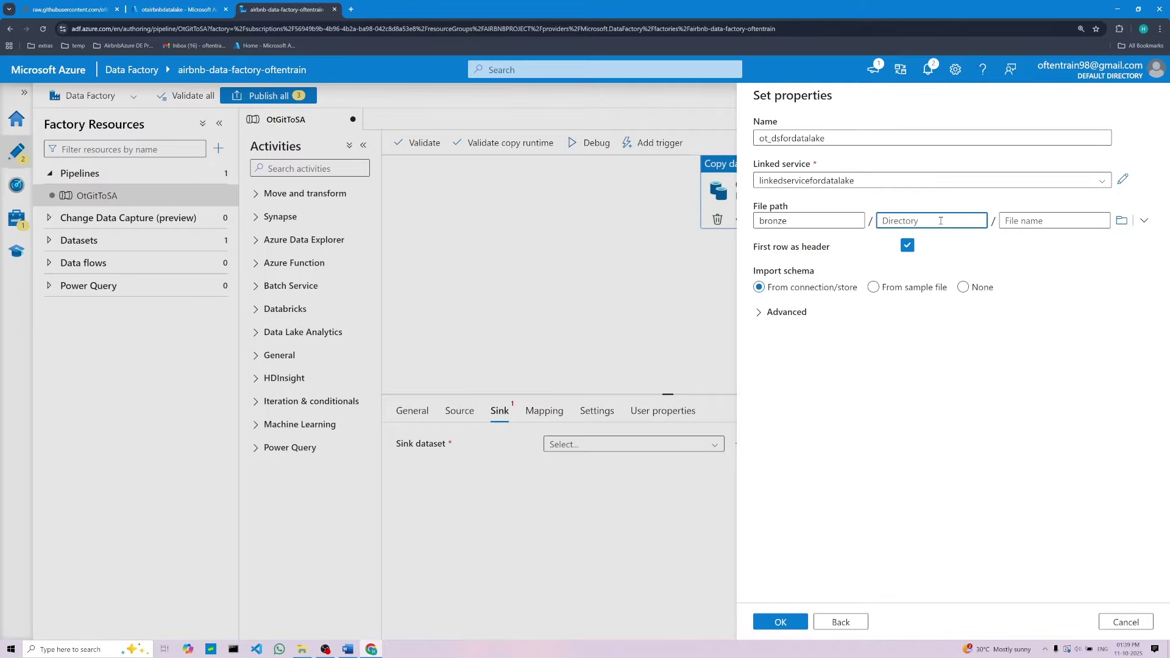
text(airbnb)
click(1058, 221)
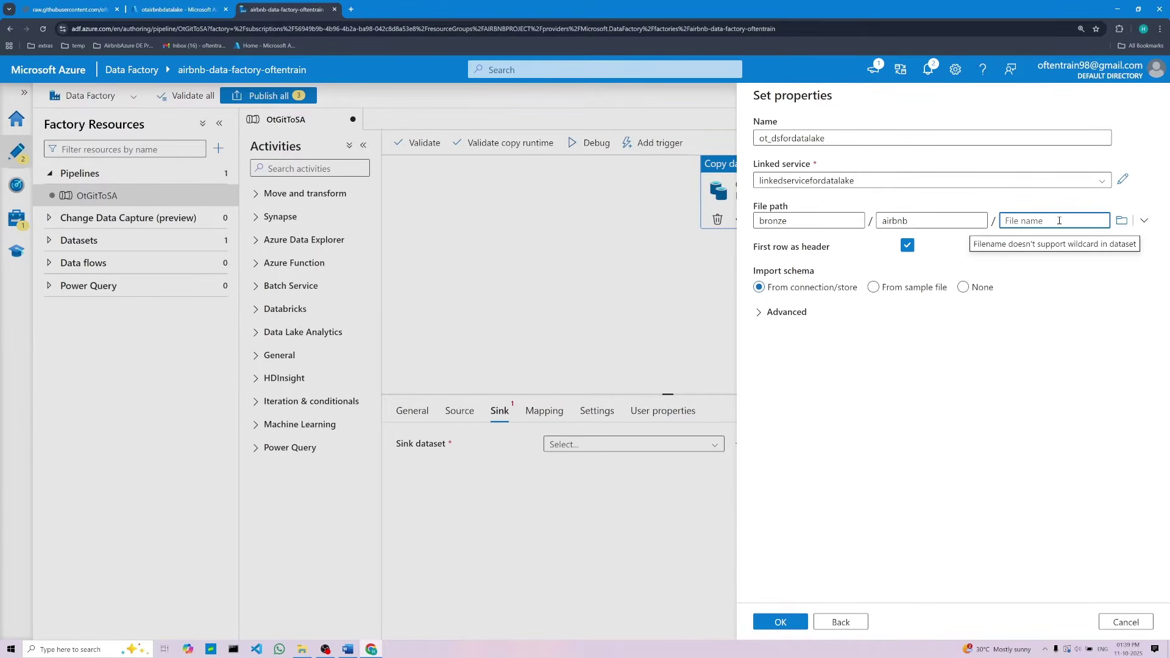
text(airbnb.csv)
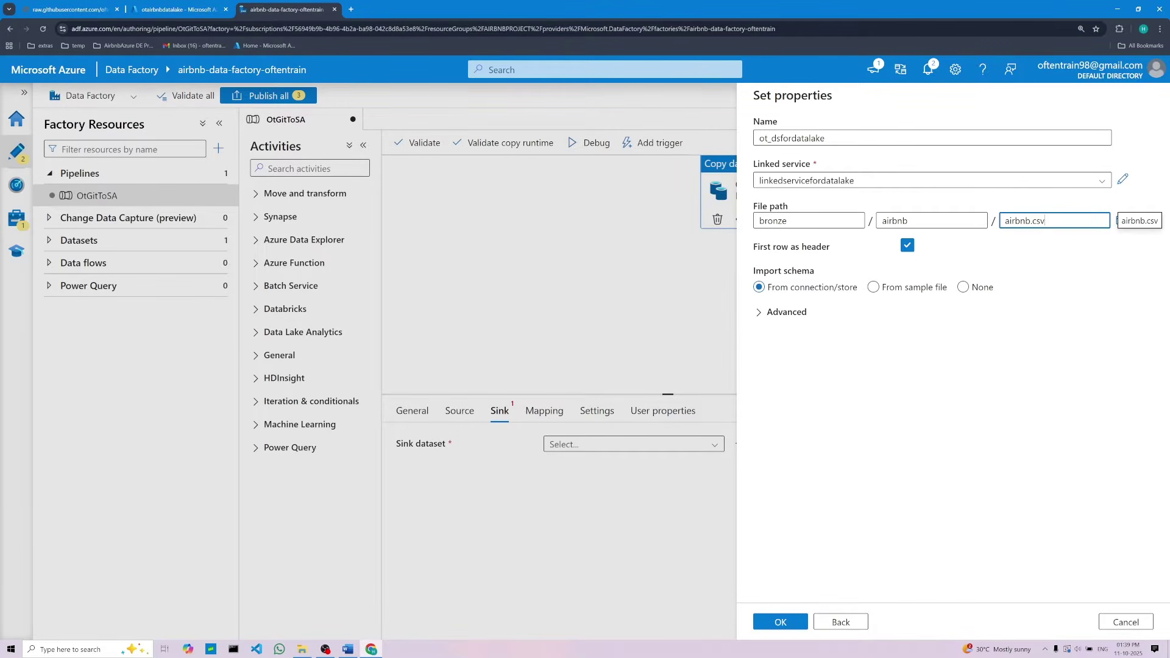
Check the remaining sink dataset settings in the Word notes and set the import schema to None in Data Factory
click(348, 649)
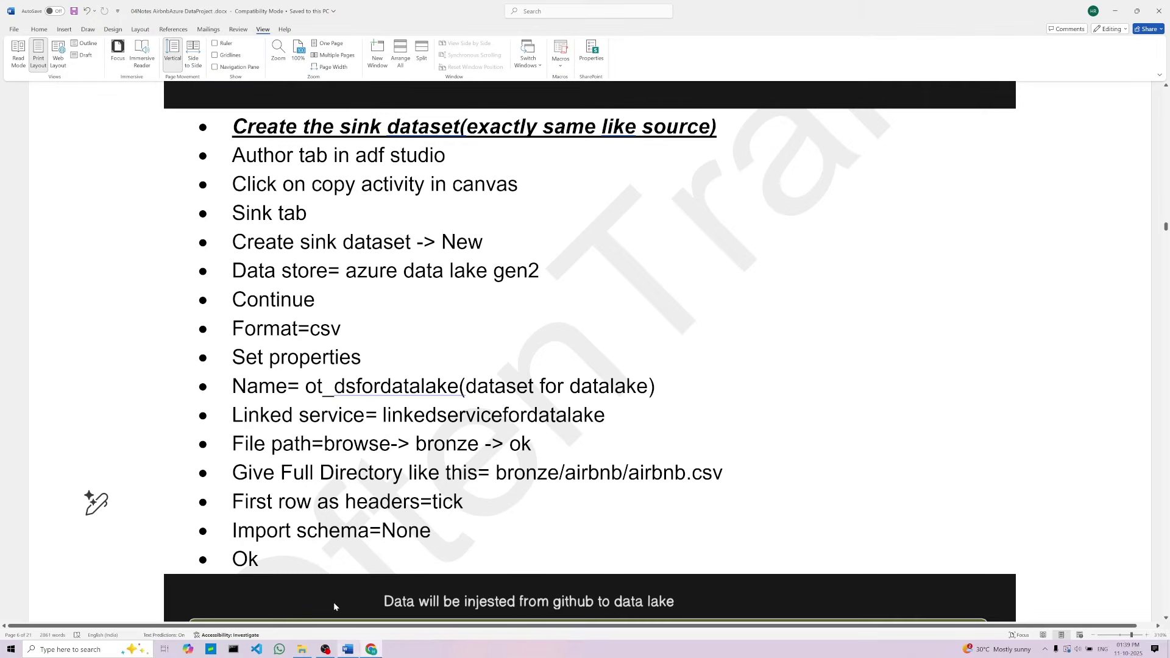
double_click(443, 501)
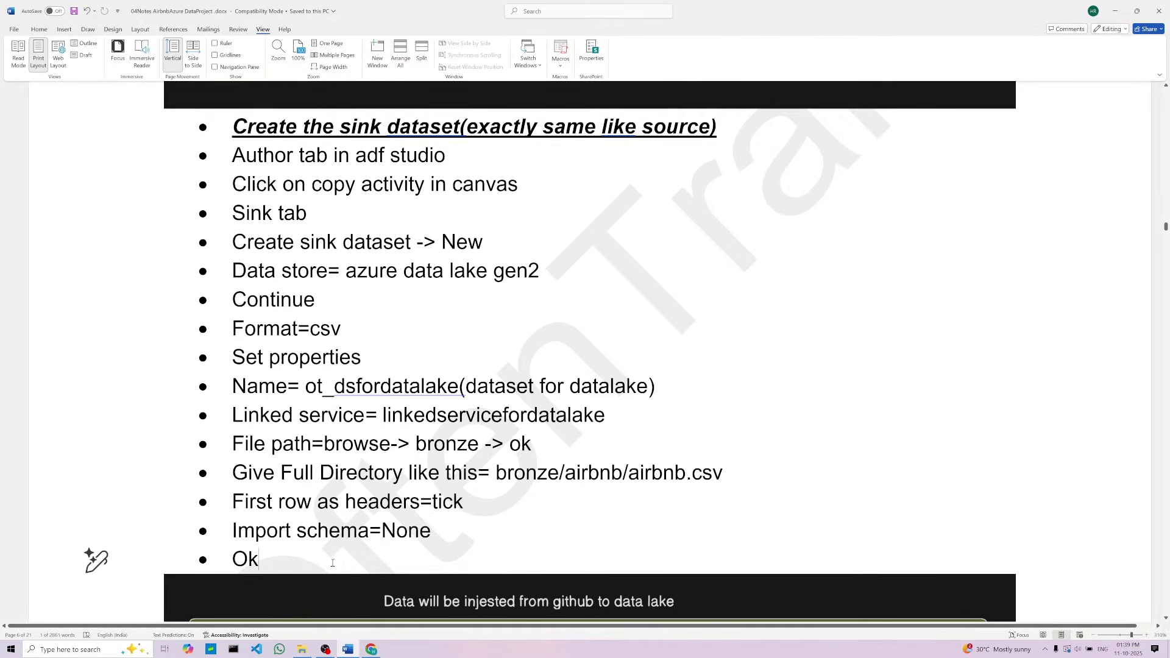
click(371, 649)
click(962, 289)
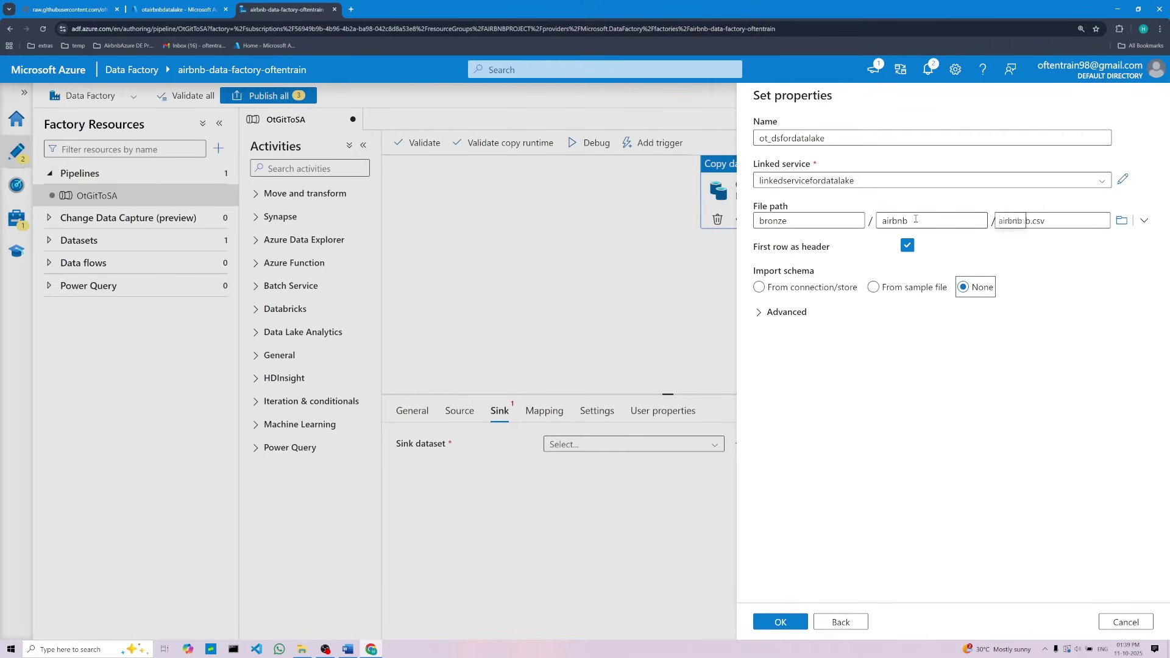
Review the name, linked service and file path of ot_dsfordatalake and create it as the sink dataset
click(938, 221)
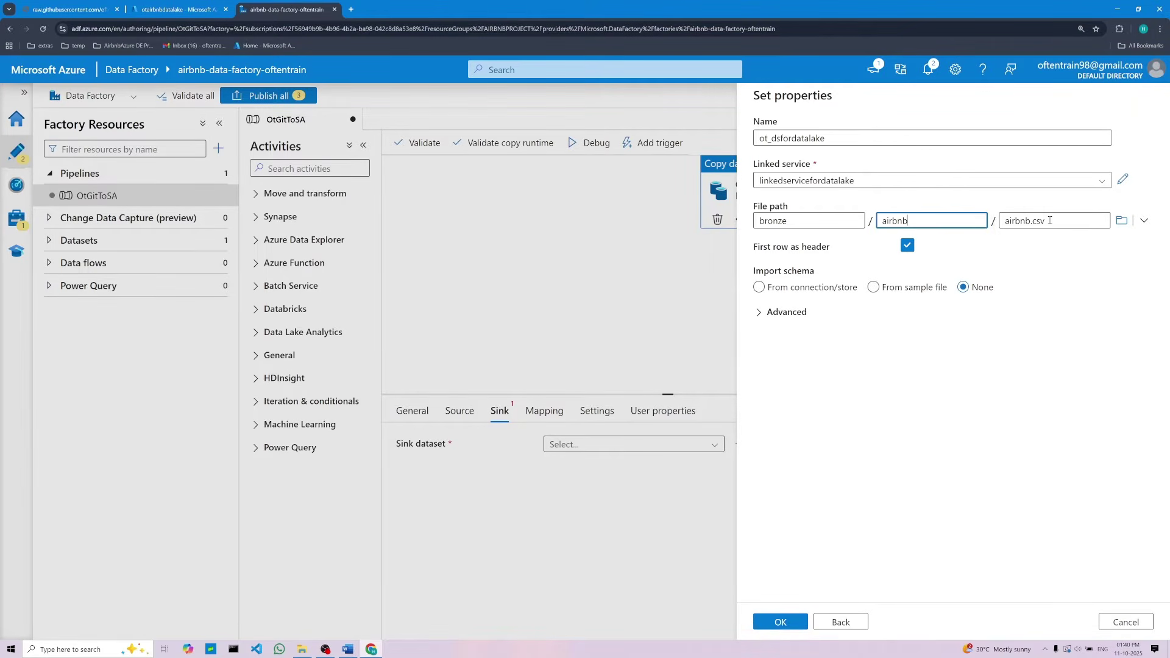
click(873, 183)
click(847, 142)
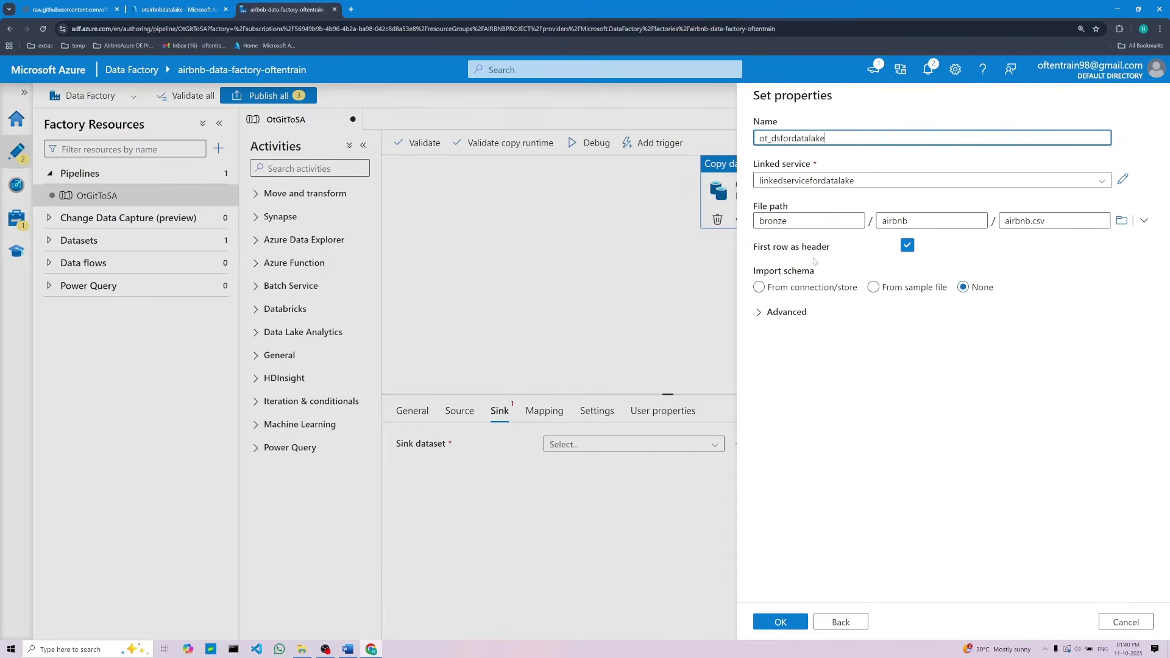
click(794, 219)
click(827, 446)
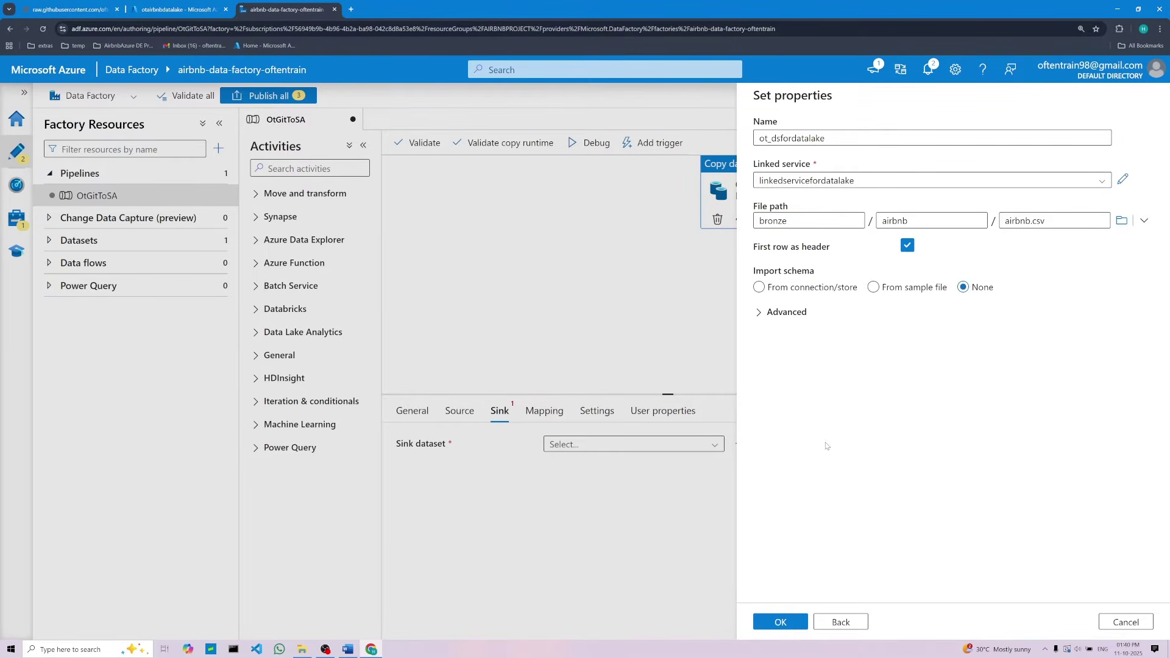
click(781, 622)
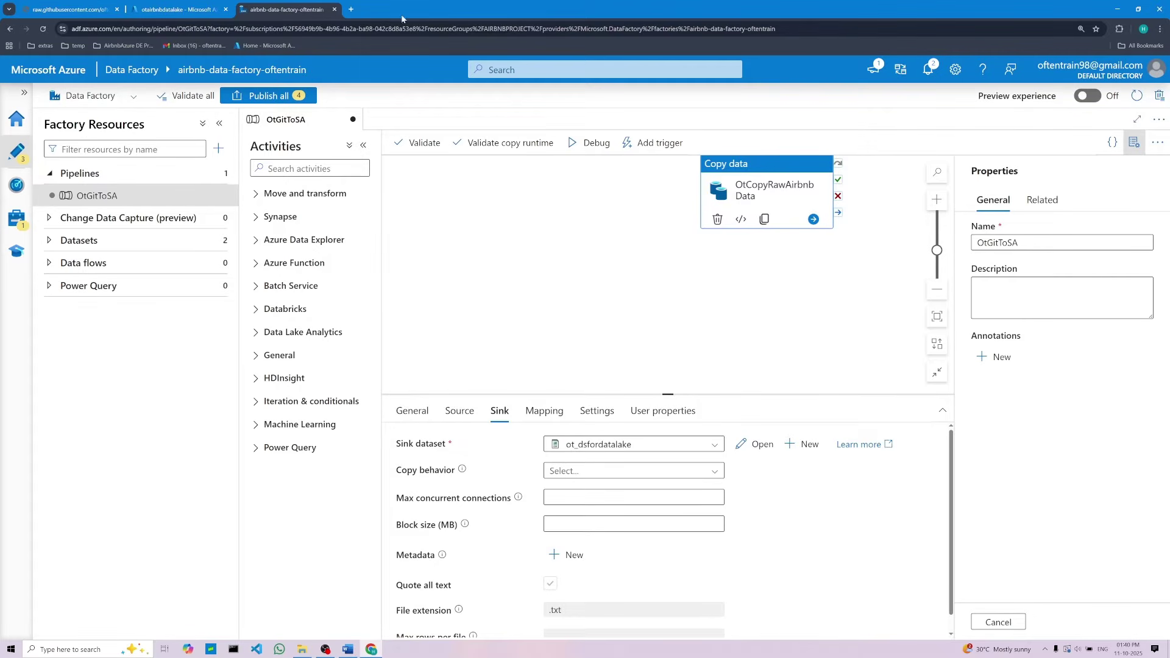
Switch to the Word notes and look at the GitHub-to-data-lake diagram below the sink dataset instructions
click(350, 650)
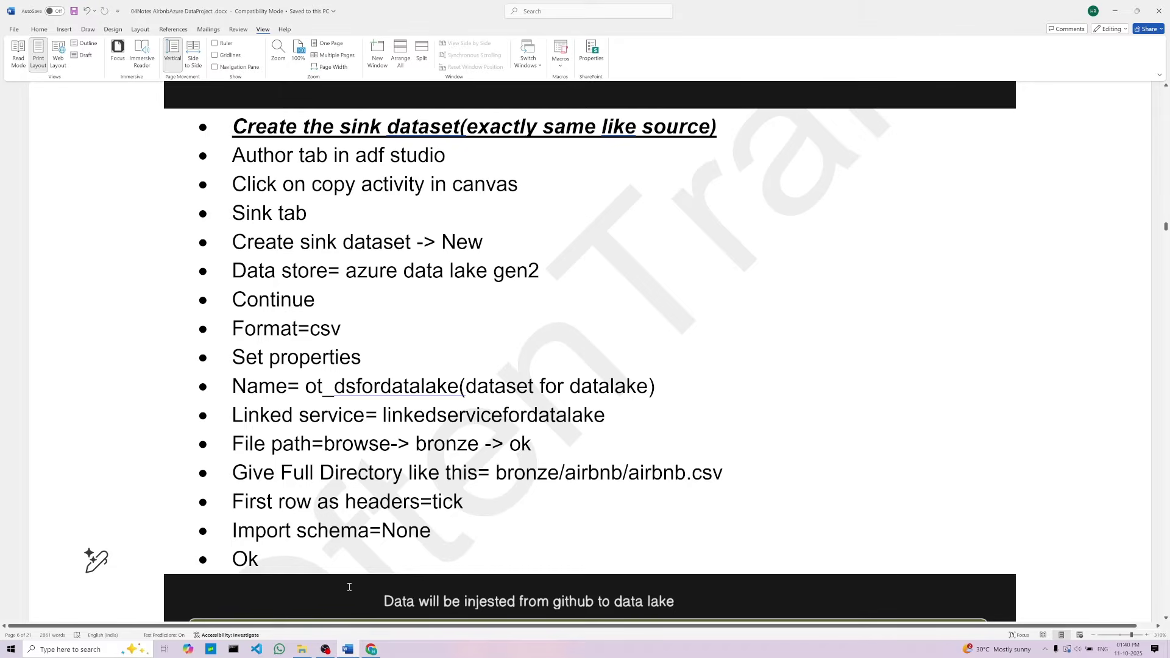
click(365, 600)
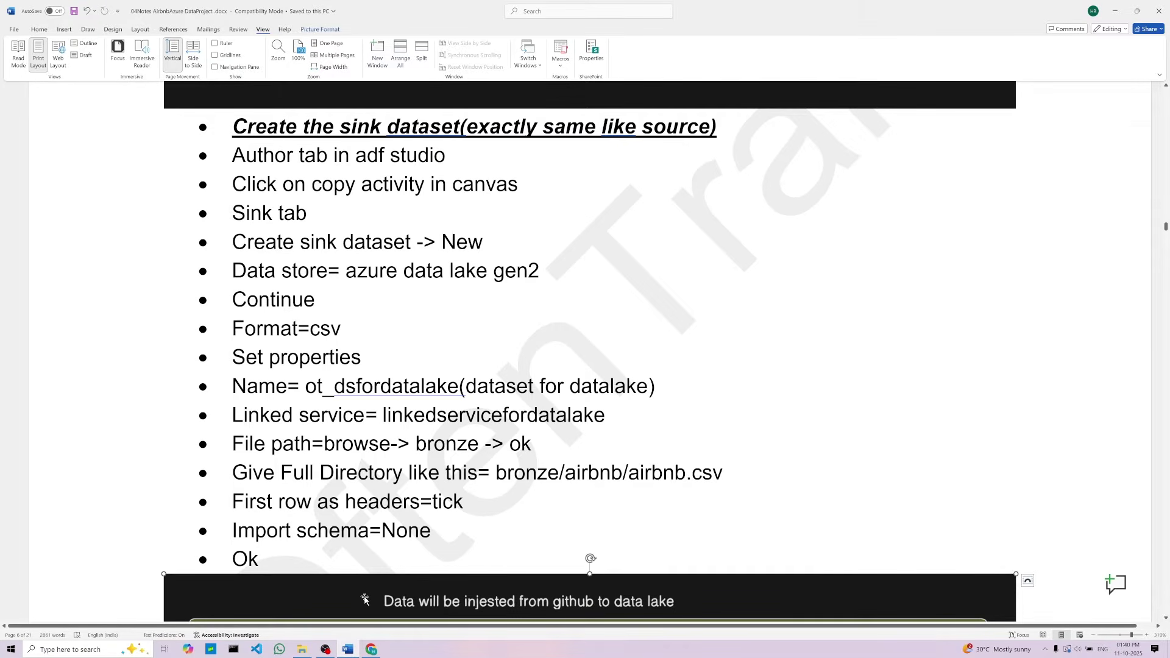
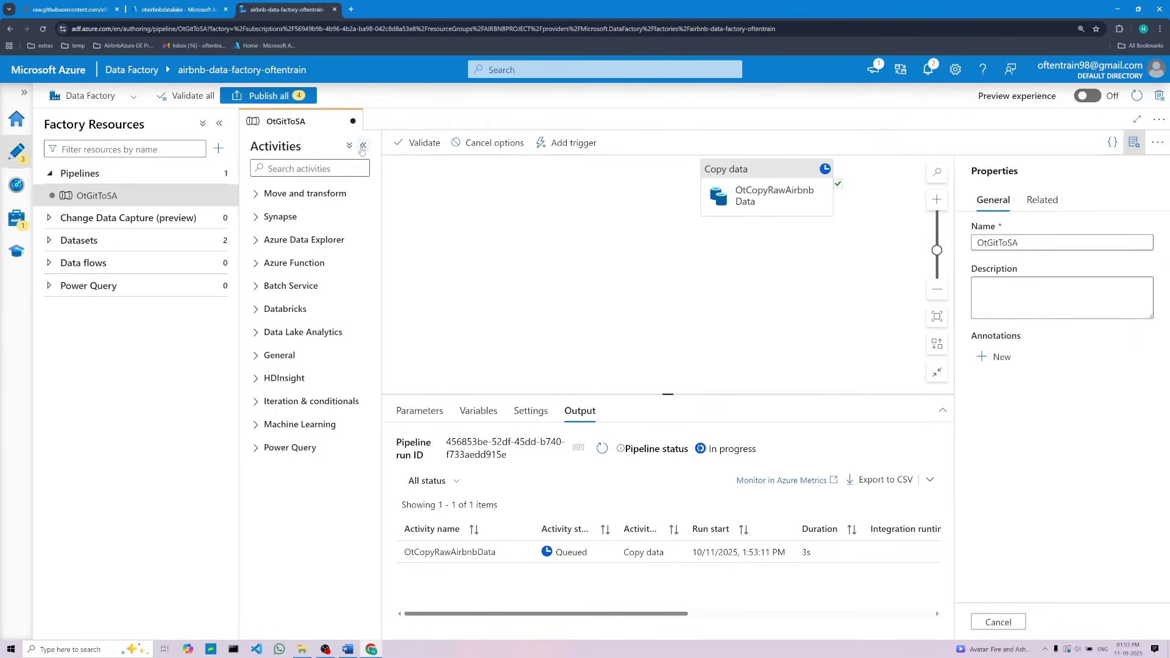
Collapse the Activities, Factory Resources and Properties panes and enlarge the output area of the OtGitToSA debug run
click(363, 146)
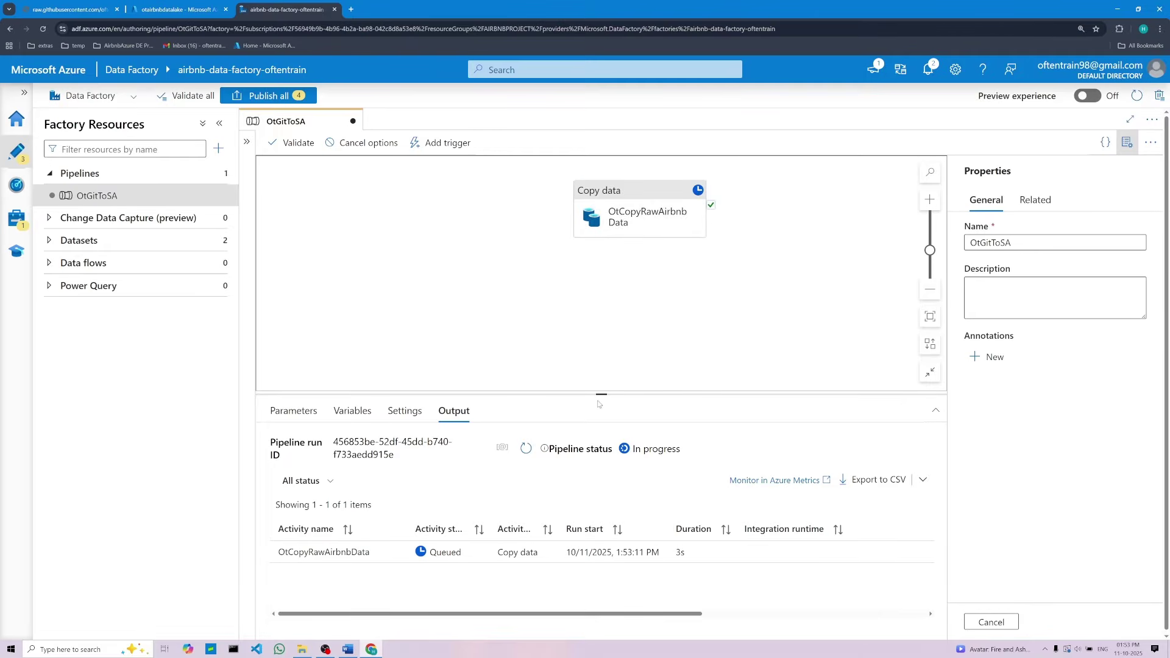
drag(601, 394, 601, 266)
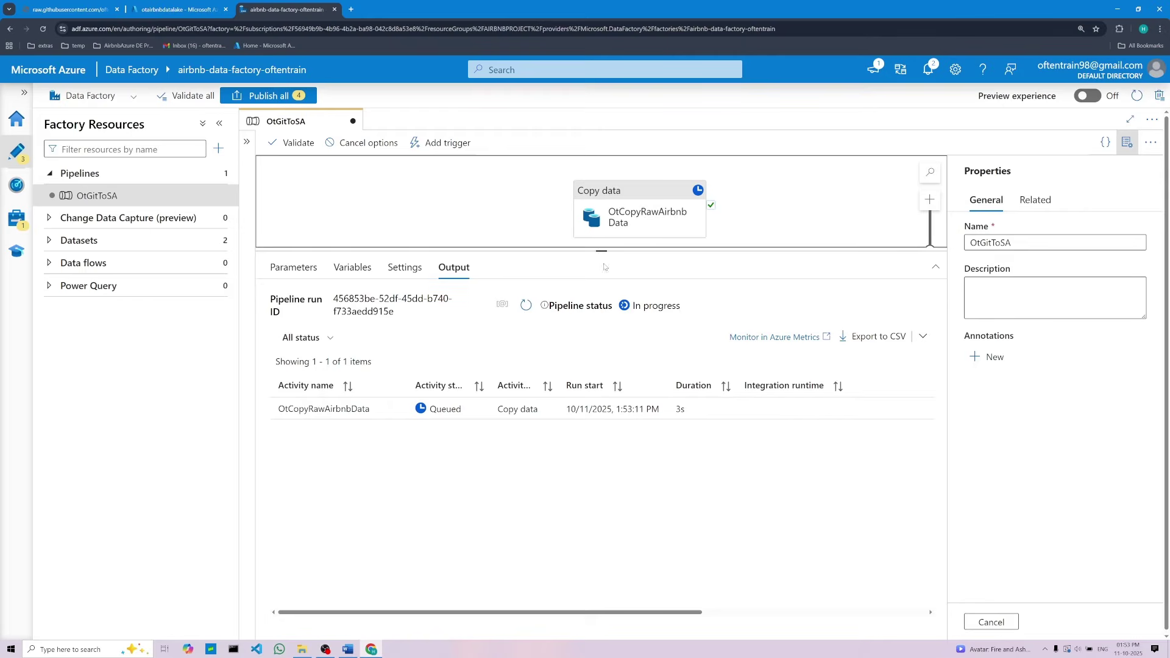
click(218, 123)
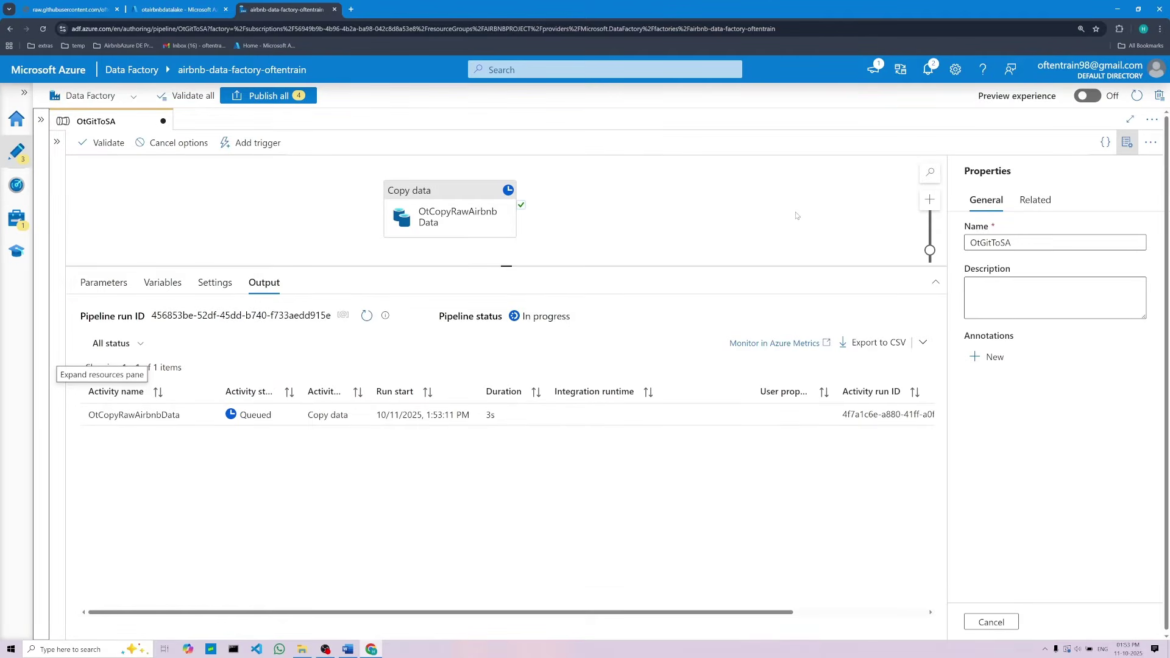
click(1129, 143)
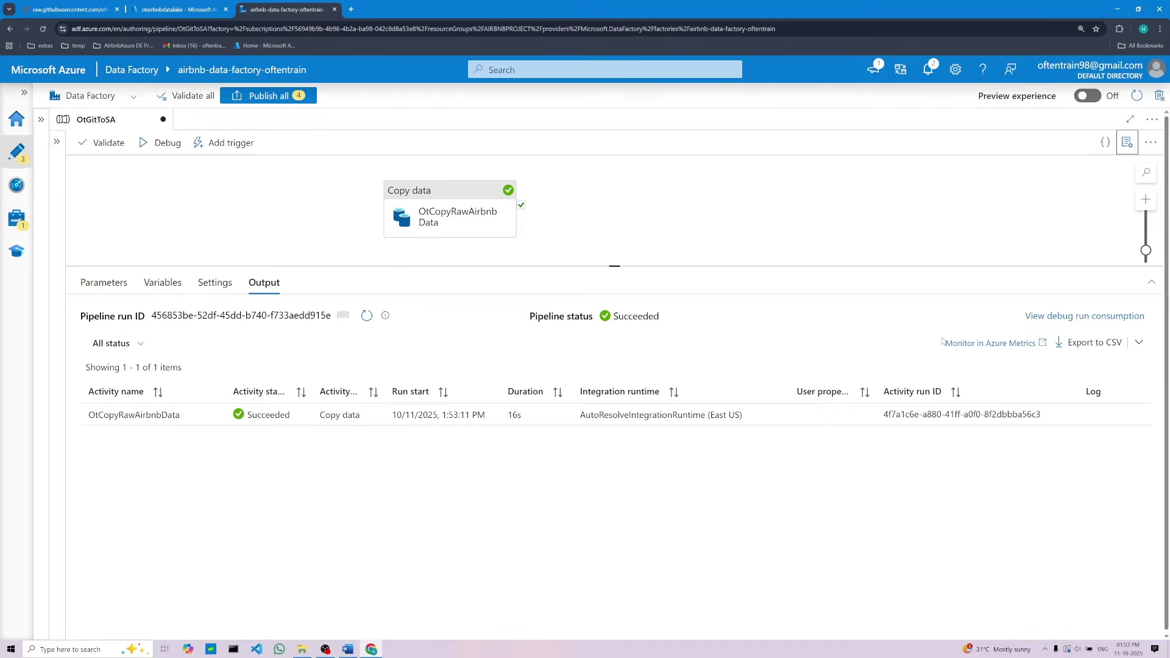
Open the airbnb folder in the bronze container of the otairbnbdatalake storage account to check for the copied file
click(73, 8)
click(177, 9)
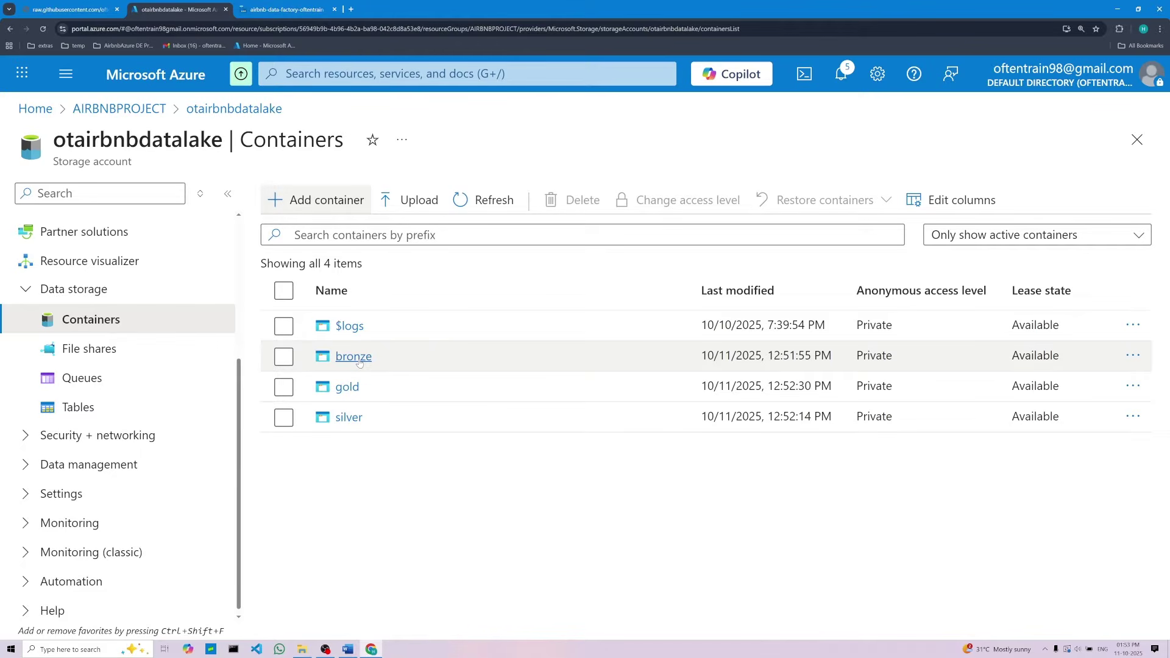
click(351, 359)
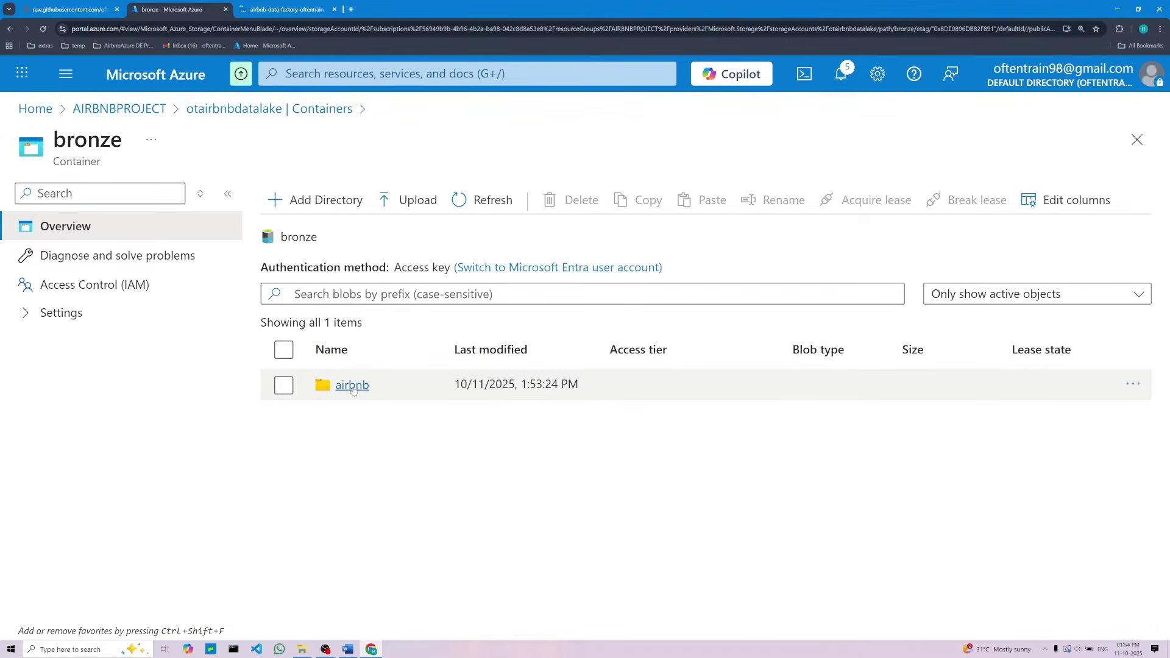
click(353, 387)
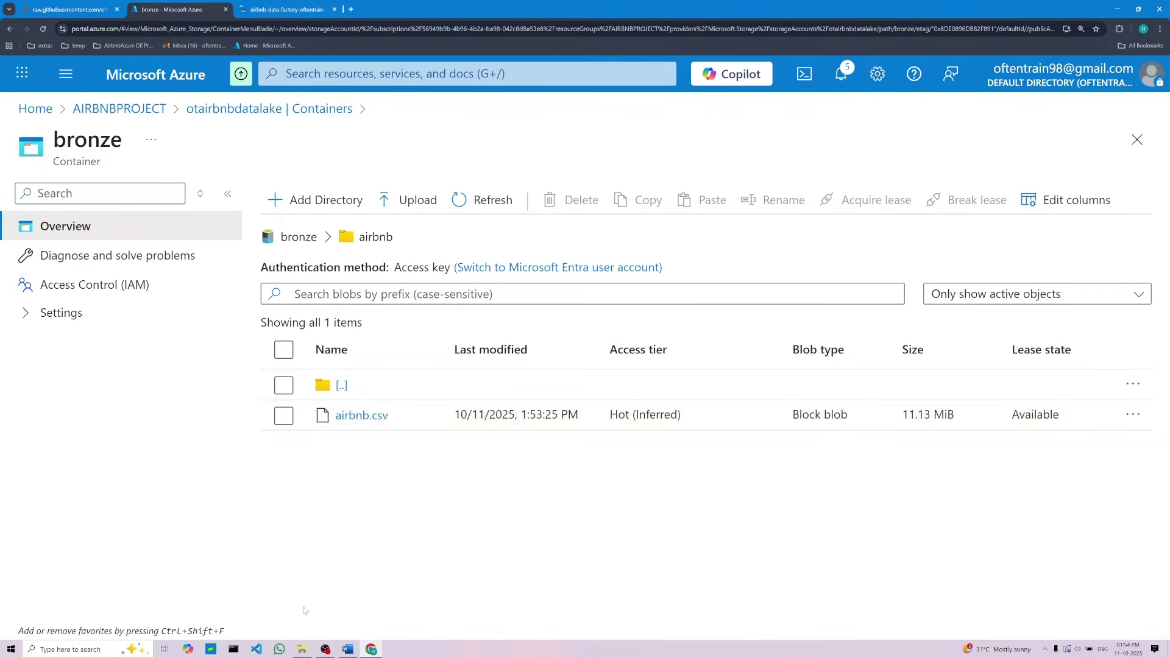
Switch to the Word notes and read the closing "Run the pipeline" instructions on publishing all in ADF Studio
click(348, 649)
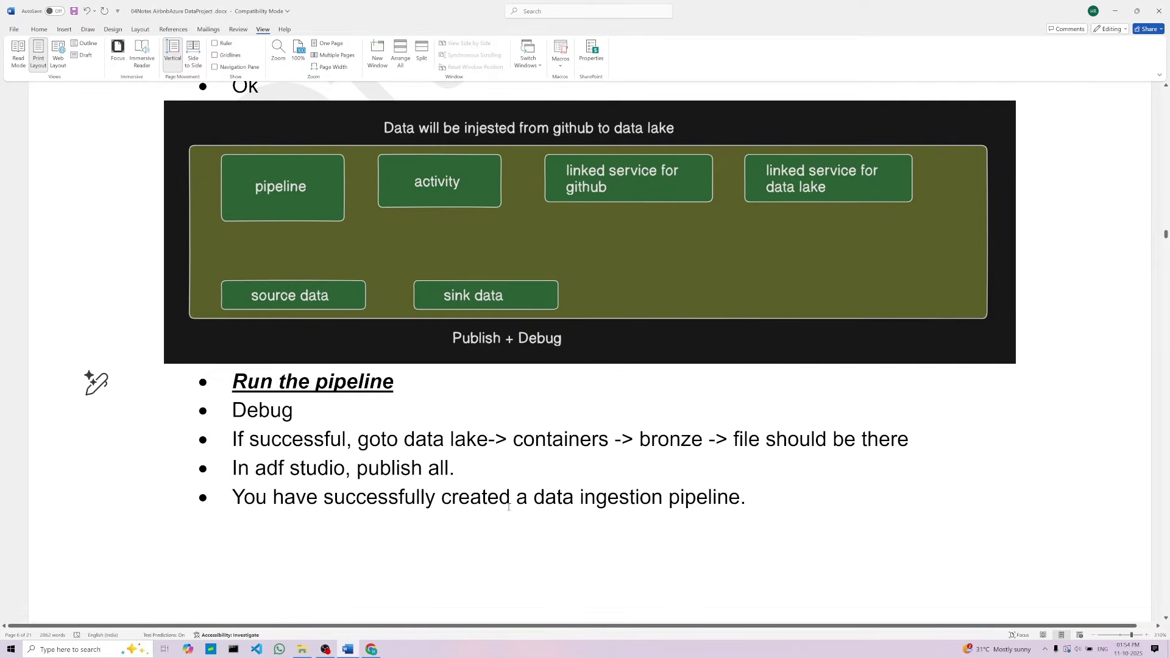
drag(532, 501, 749, 500)
click(378, 499)
drag(359, 470, 453, 472)
click(453, 472)
scroll(451, 476, down, 1)
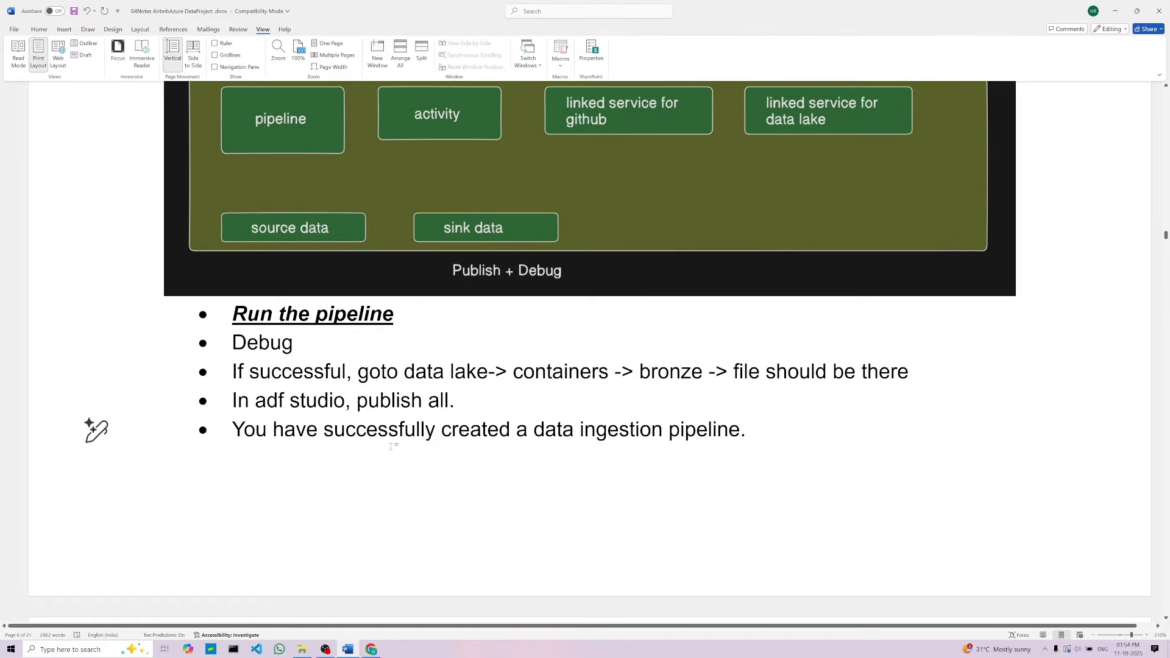
Switch to the browser and publish all pending changes of airbnb-data-factory-oftentrain, including the OtGitToSA pipeline, its datasets and linkedserviceforhttp
scroll(392, 445, up, 1)
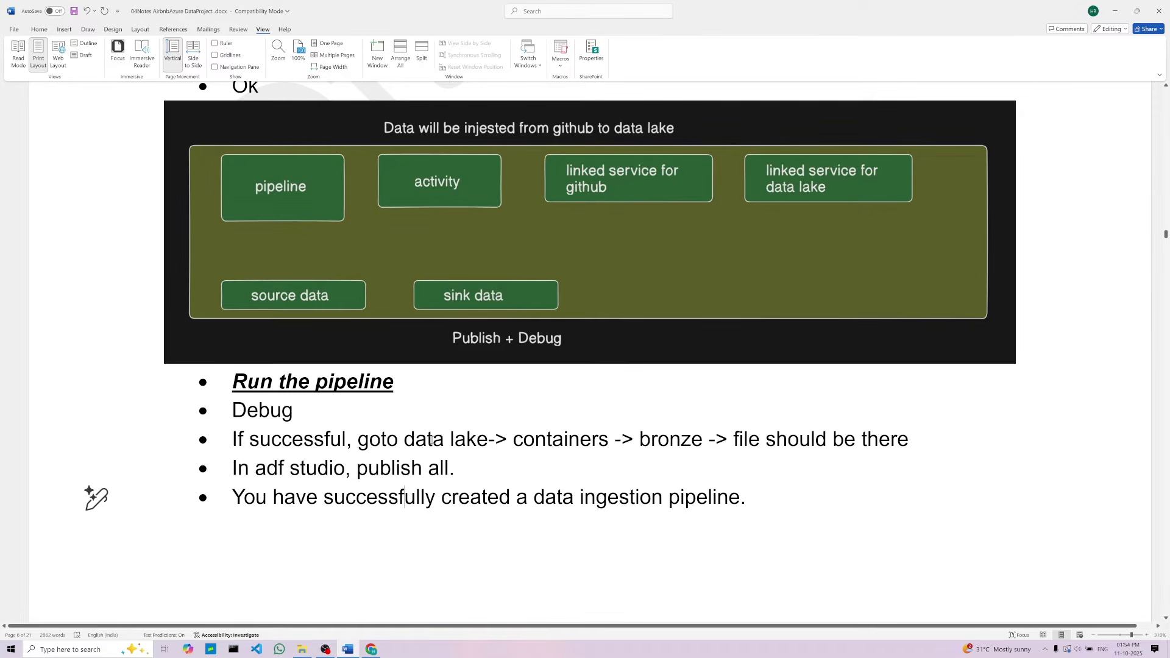
click(372, 649)
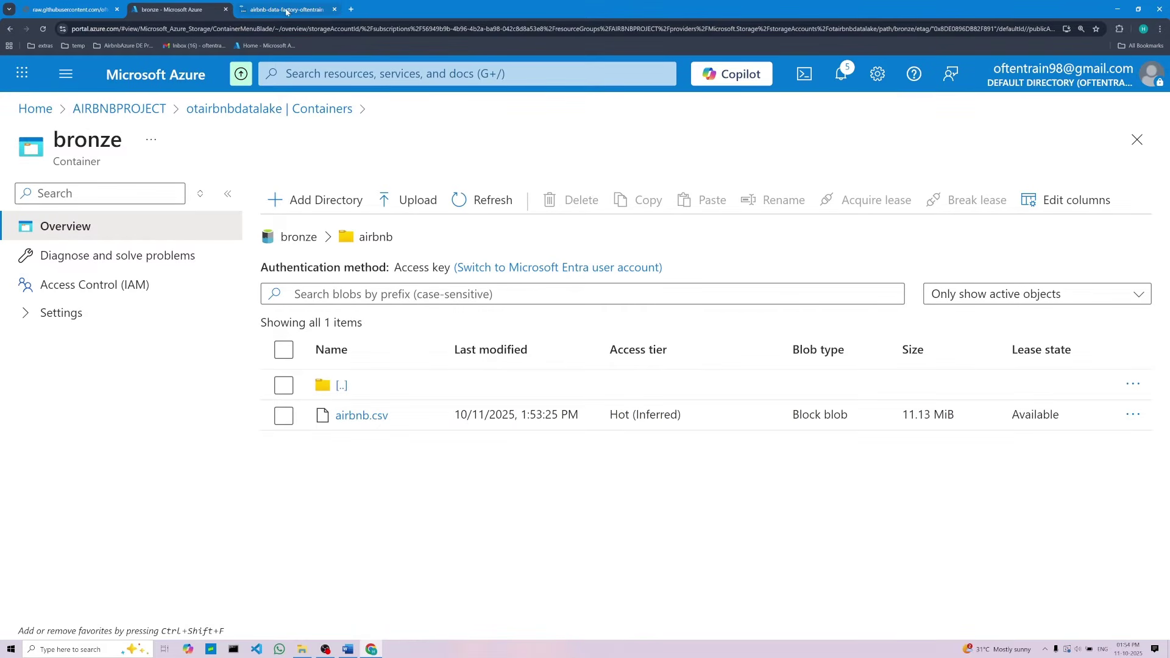
click(287, 11)
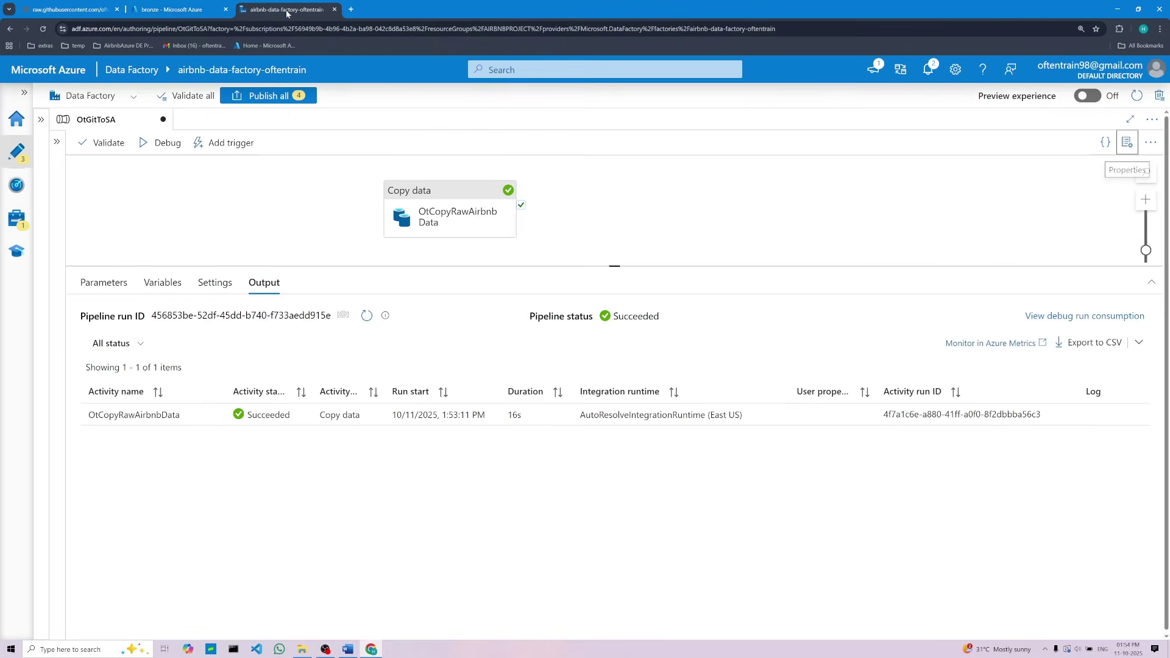
click(280, 97)
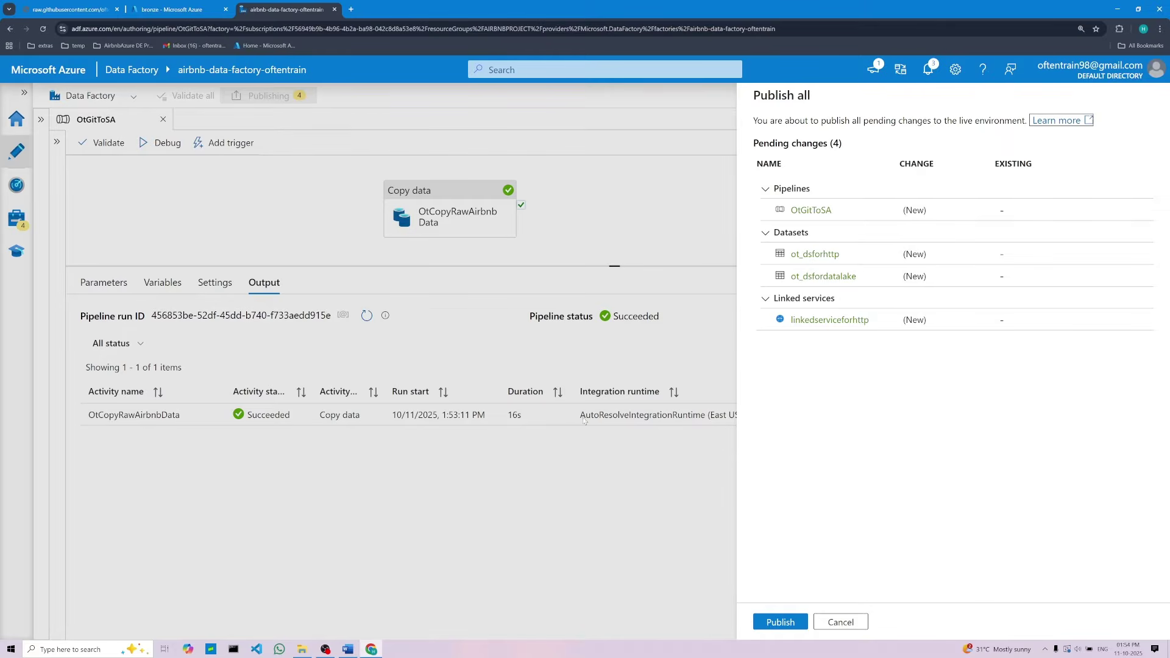
click(771, 626)
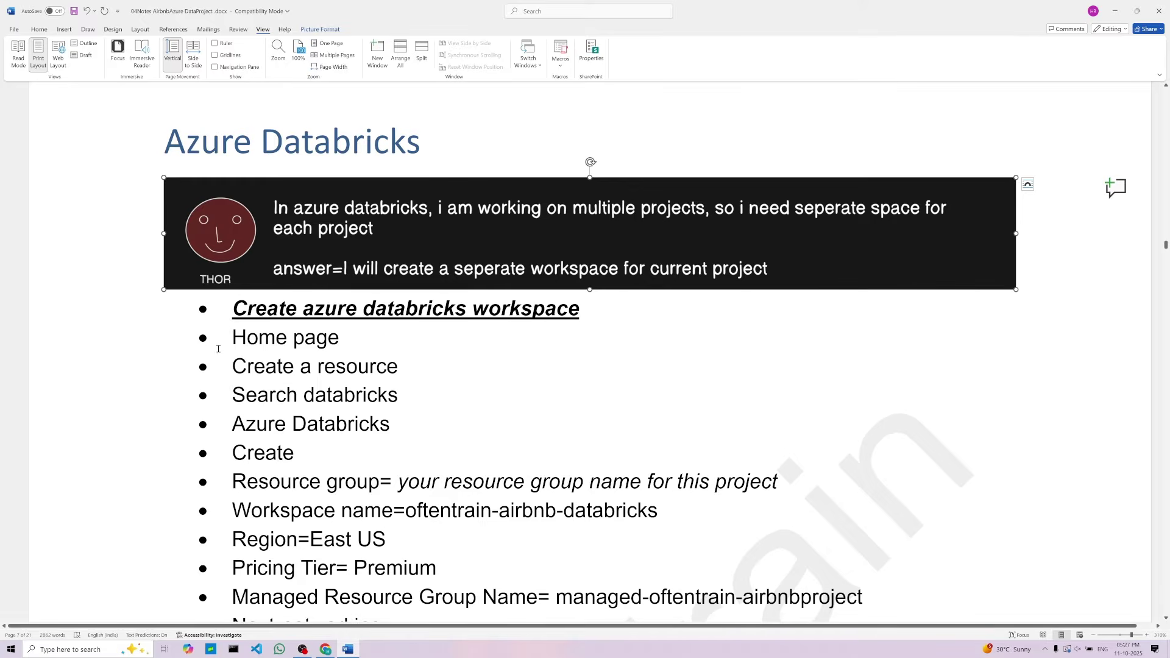
Read the first instructions for creating an Azure Databricks workspace in the Word notes, from the home page to Create
click(340, 339)
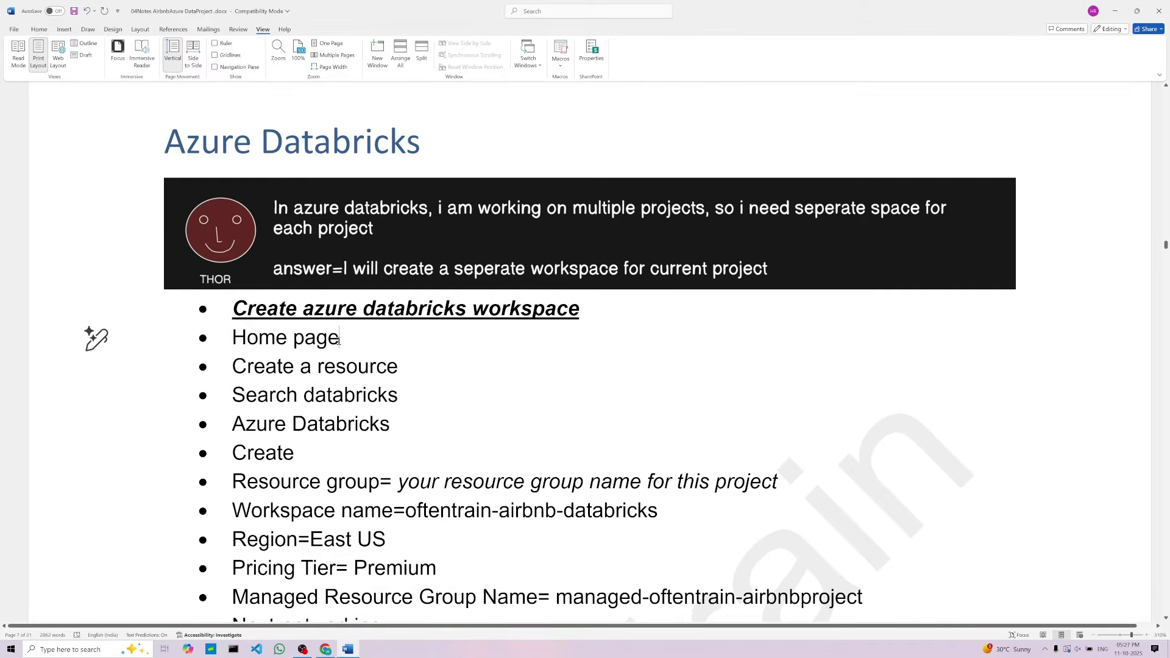
click(413, 368)
click(427, 397)
click(427, 454)
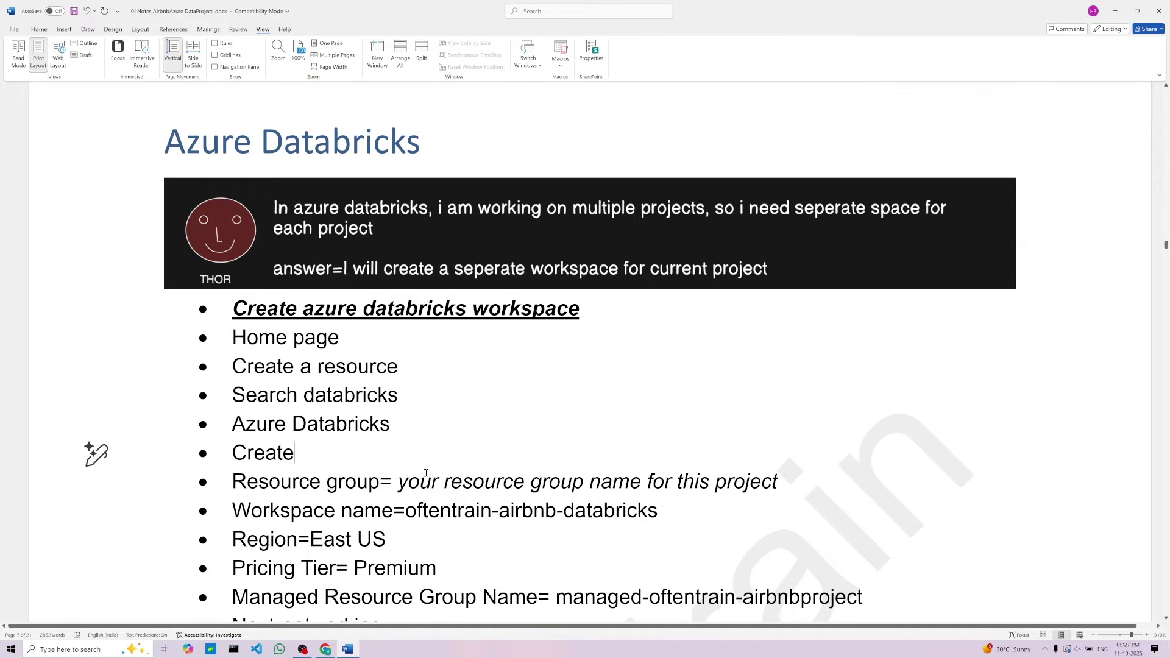
Switch to the browser, return to the Azure portal home page and open the Create a resource page
click(326, 649)
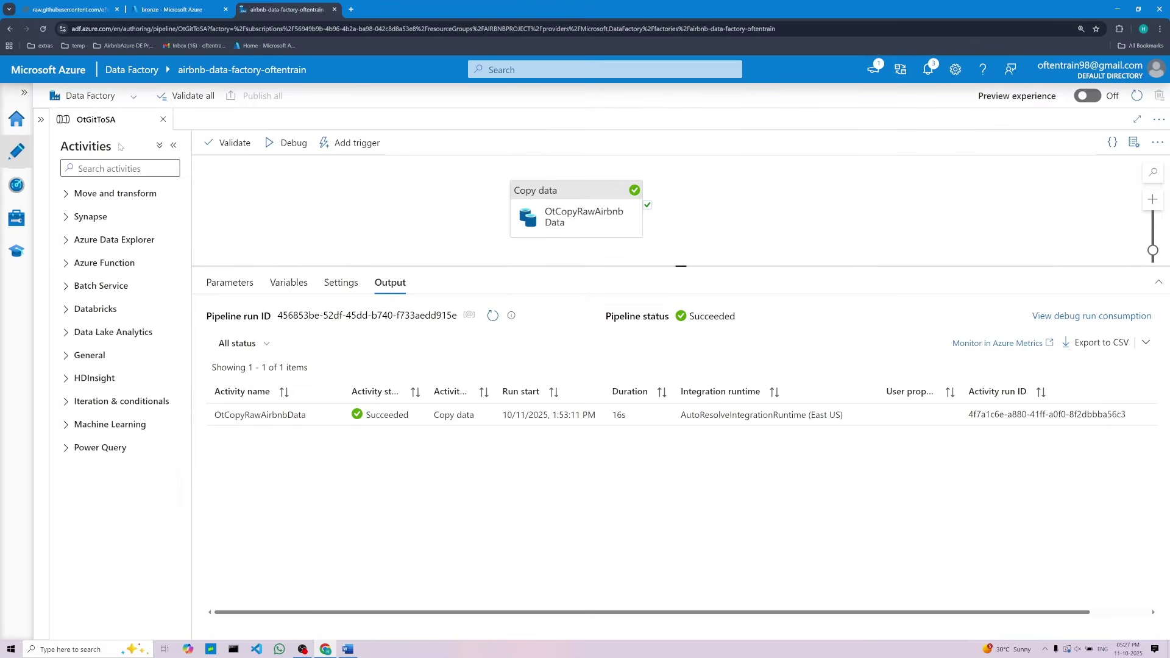
click(25, 93)
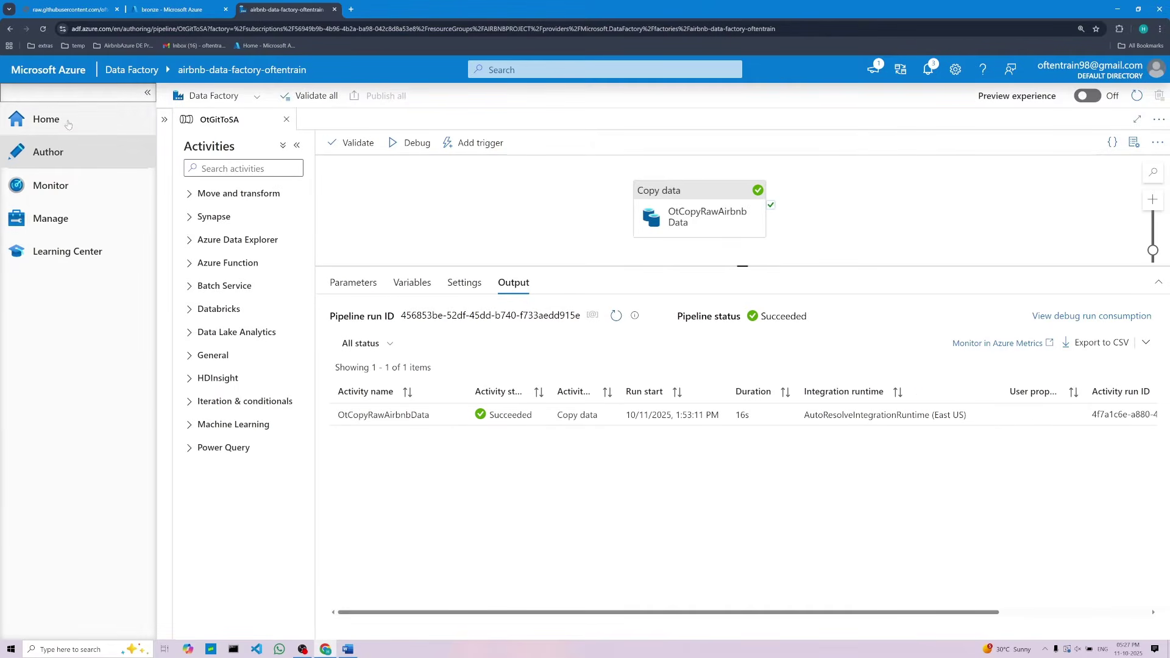
click(118, 72)
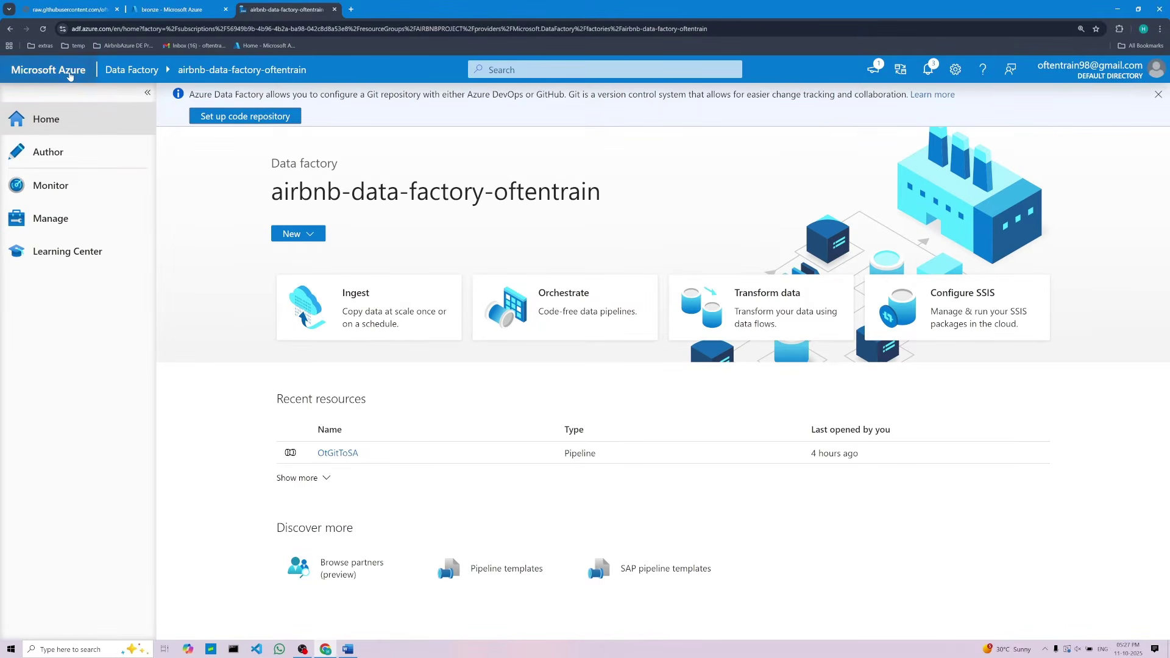
click(170, 5)
click(36, 109)
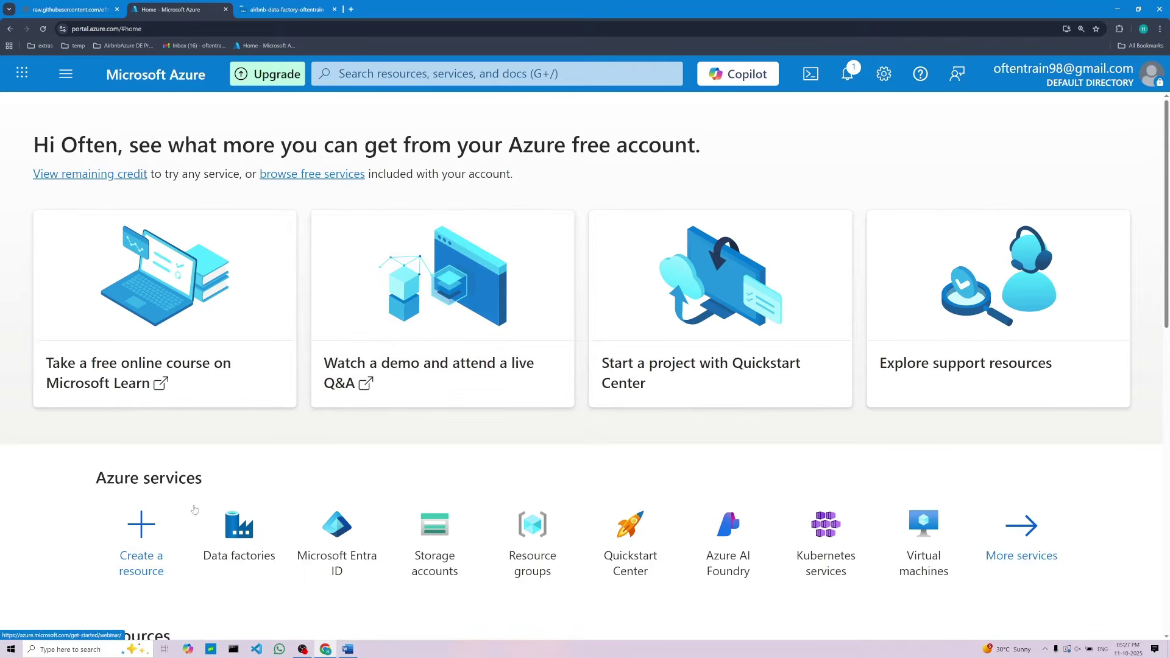
click(147, 525)
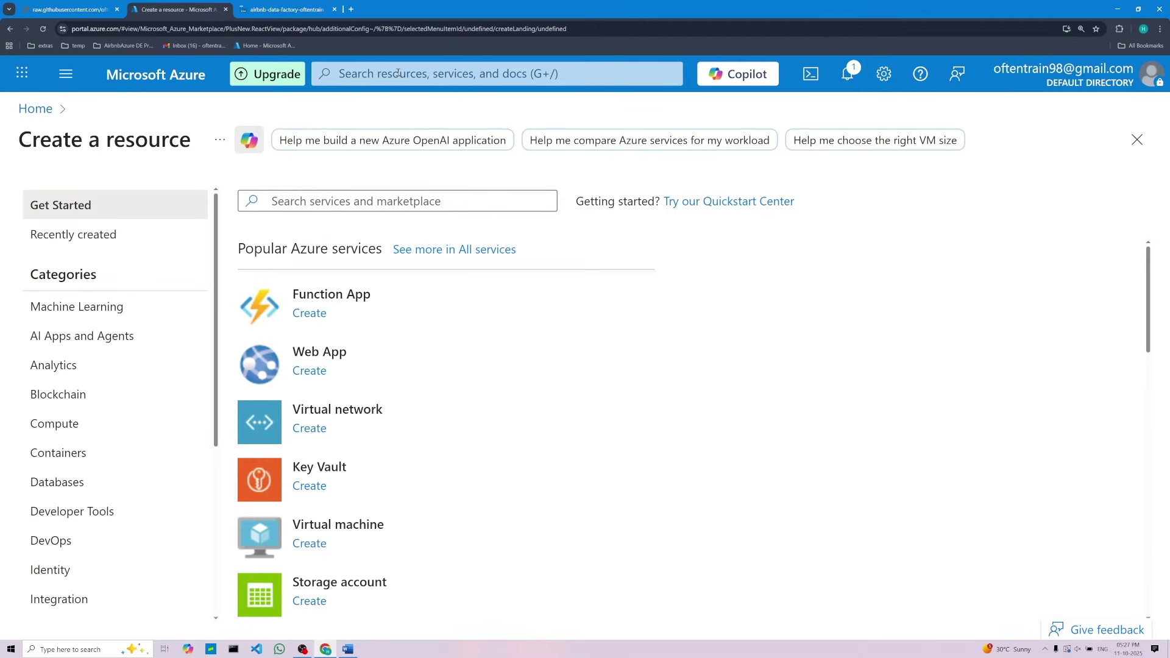
Search the portal for "azure databr" and open the Azure Databricks service
click(397, 72)
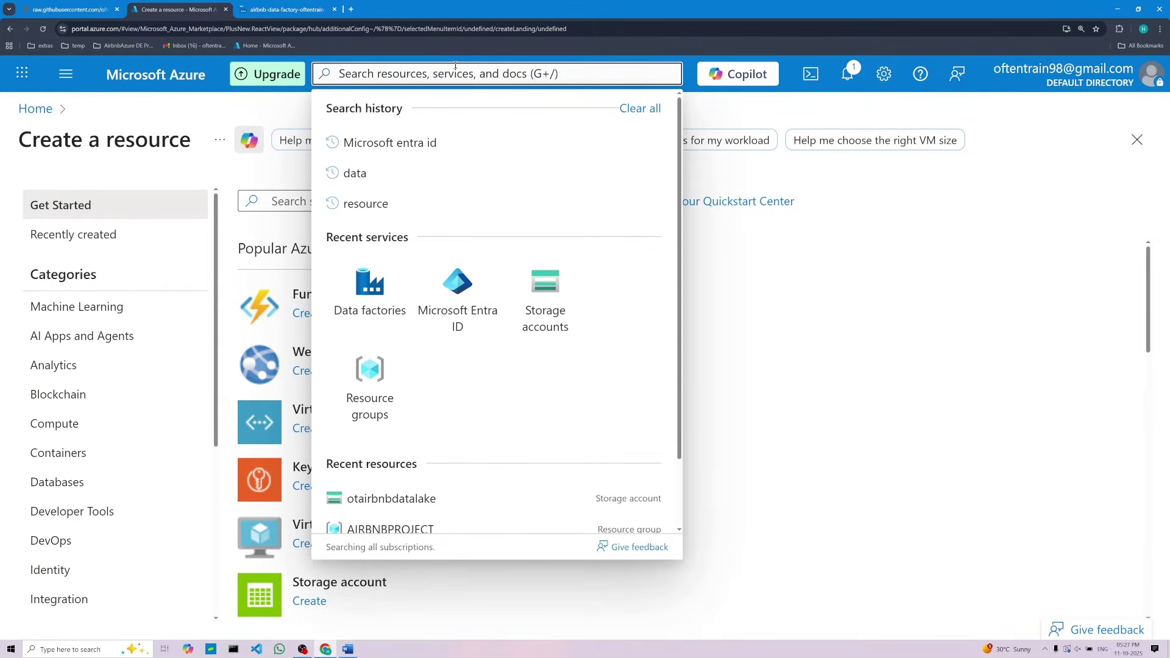
text(azure)
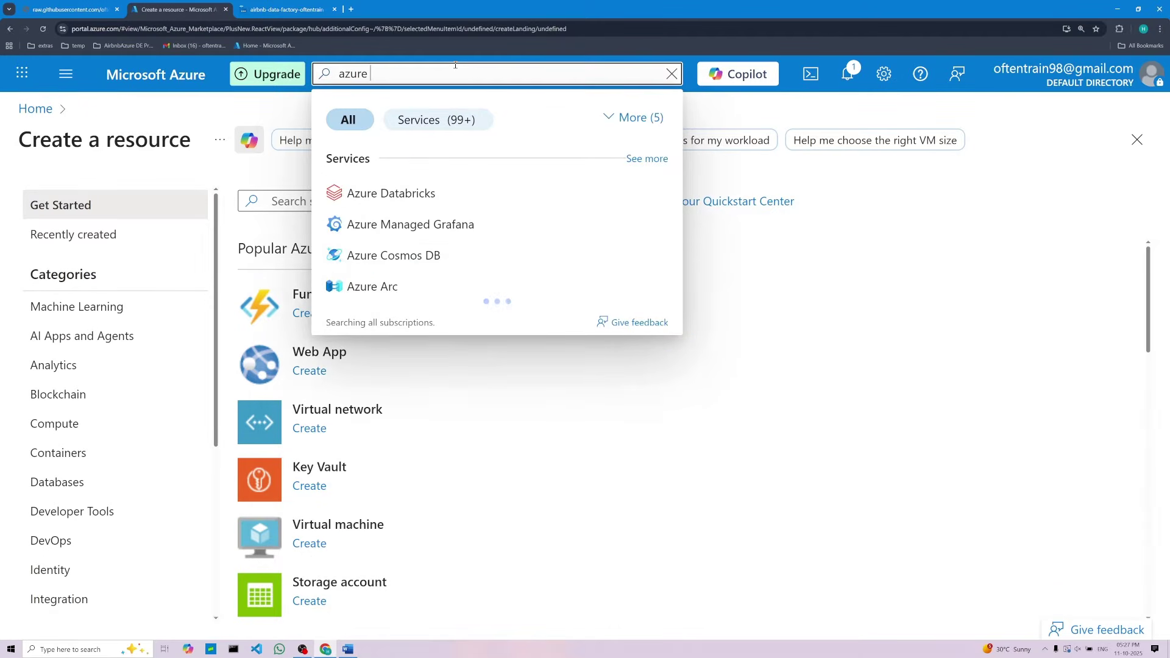
text( data)
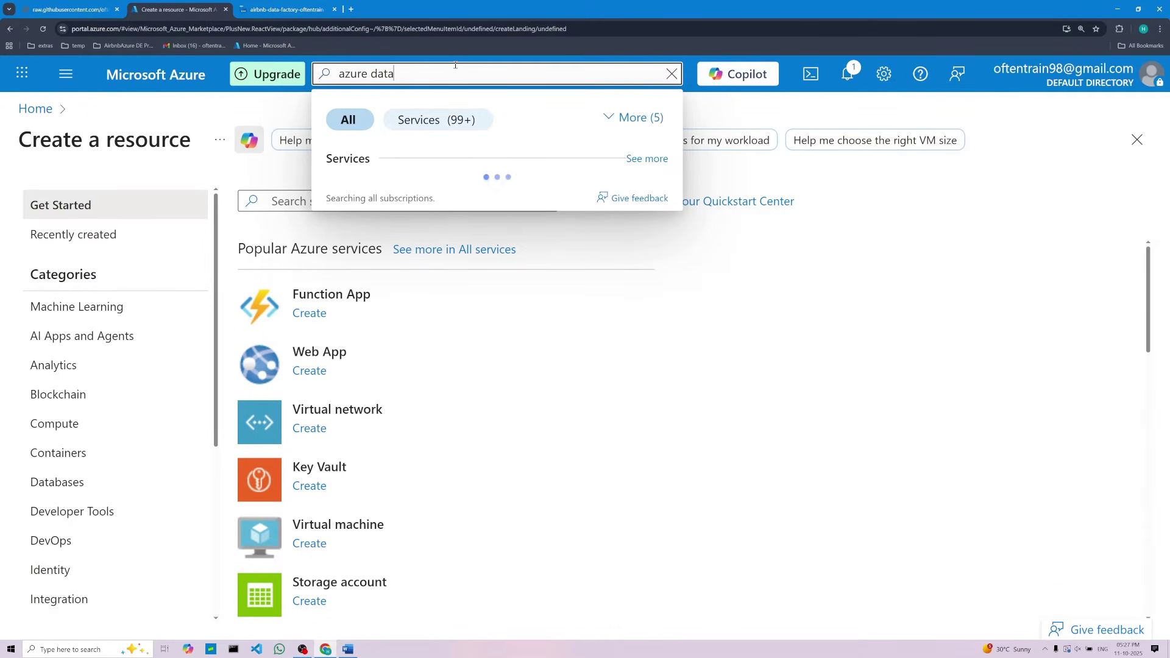
text(br)
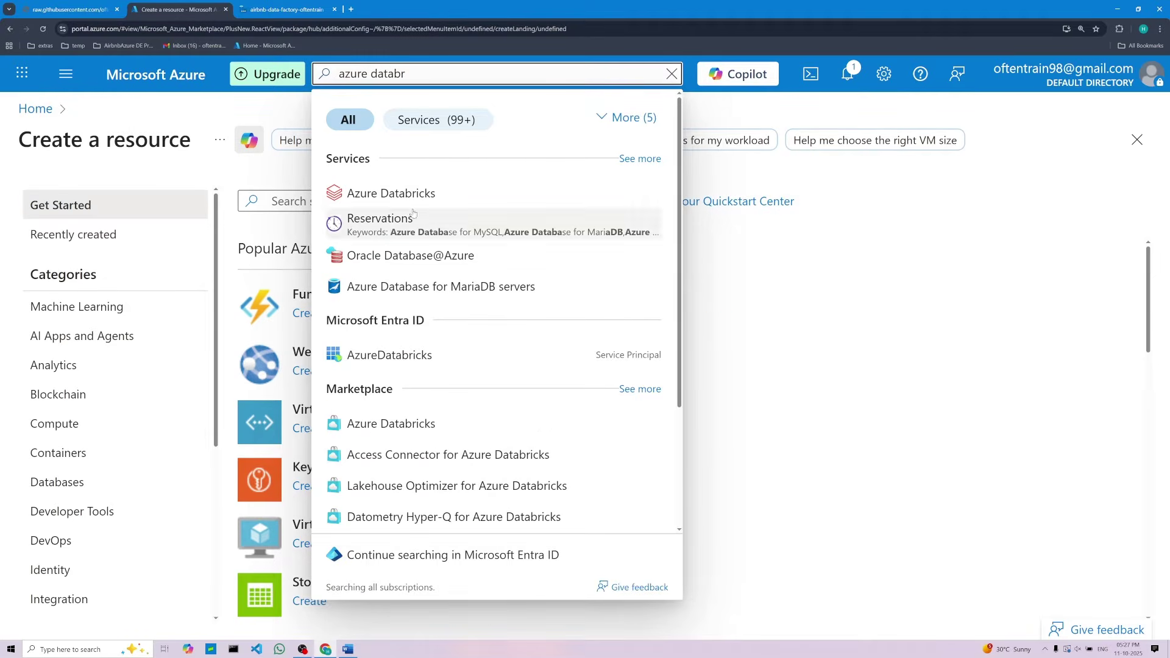
click(378, 194)
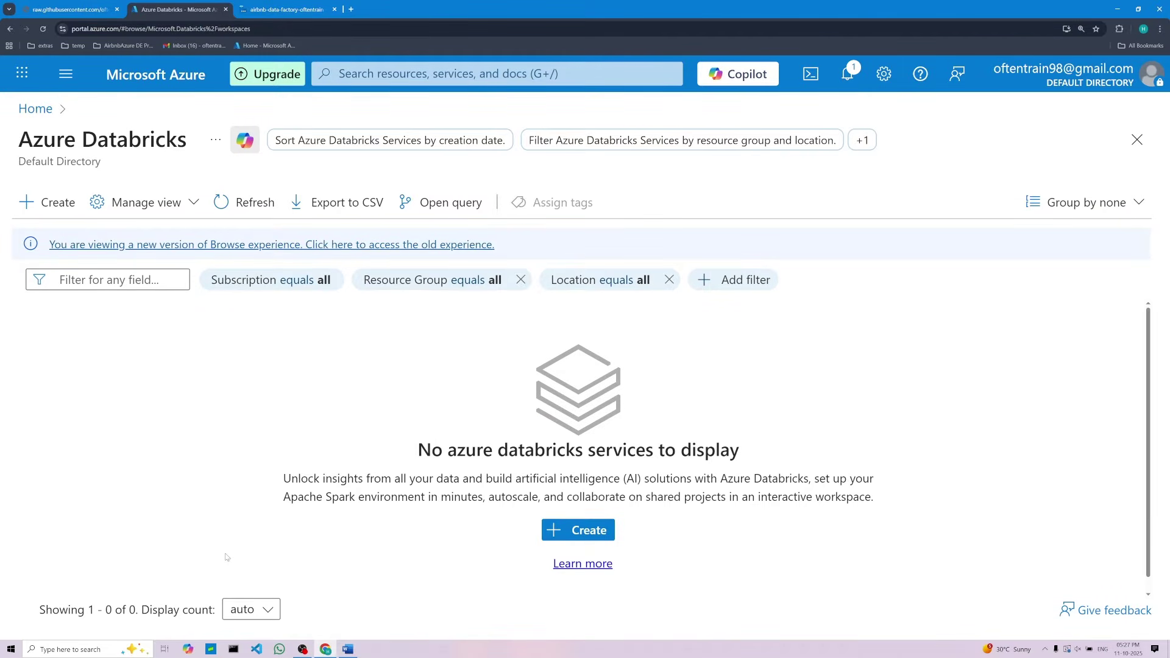
Switch to the Word notes and copy the workspace name oftentrain-airbnb-databricks from the Databricks workspace instructions
click(348, 649)
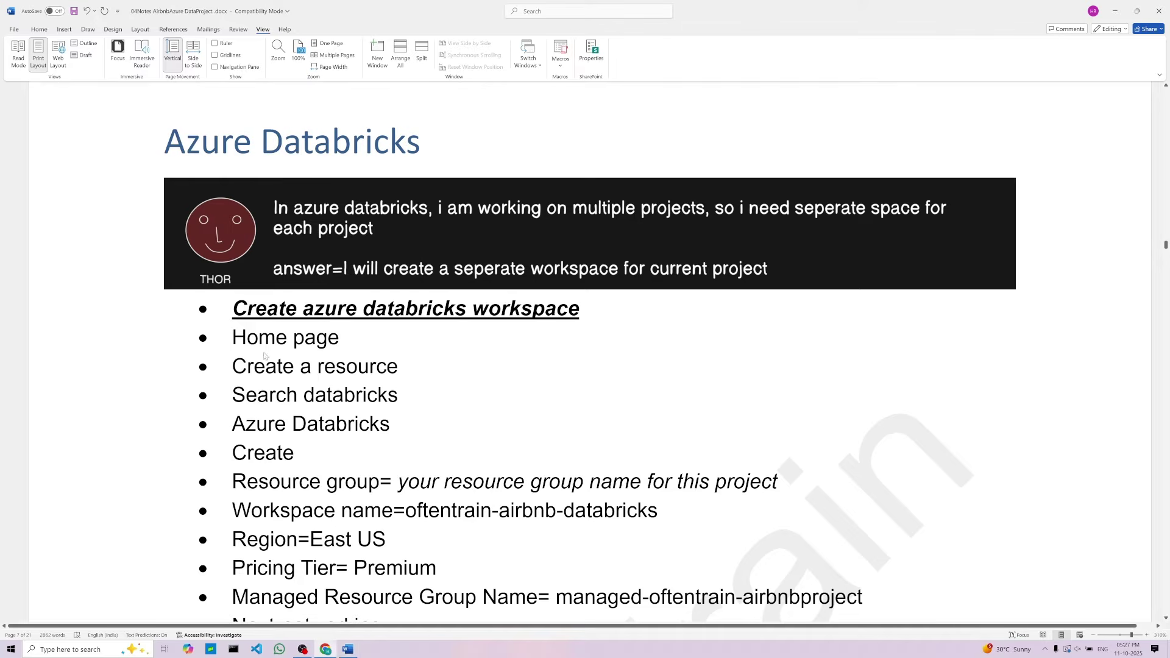
click(393, 508)
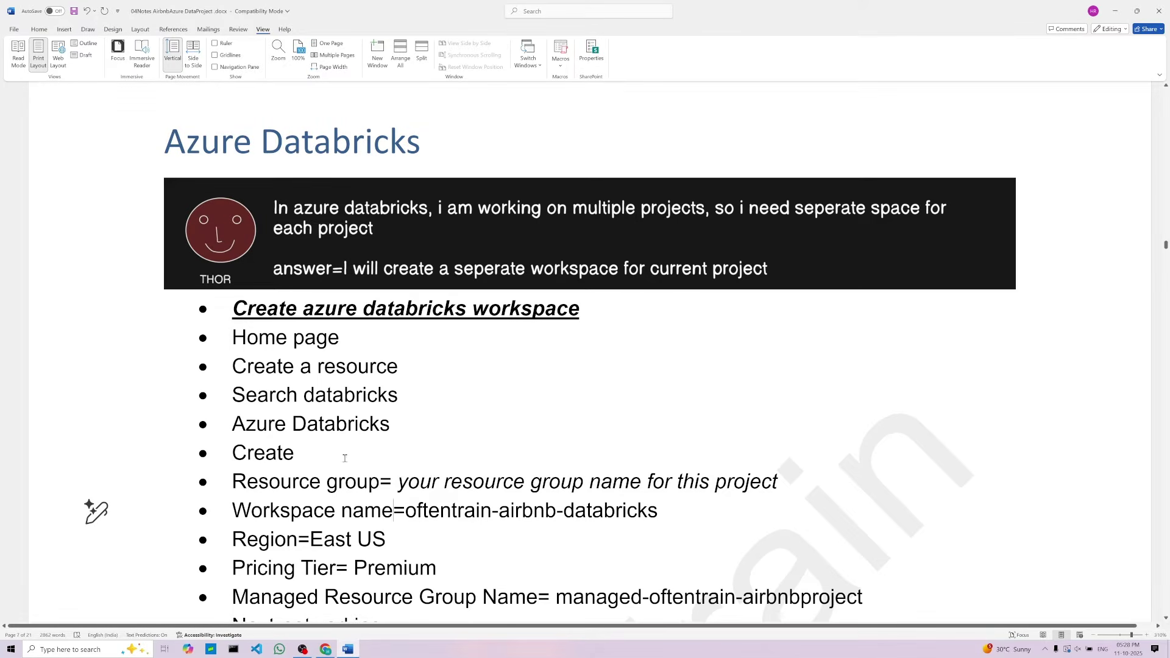
double_click(271, 455)
click(408, 482)
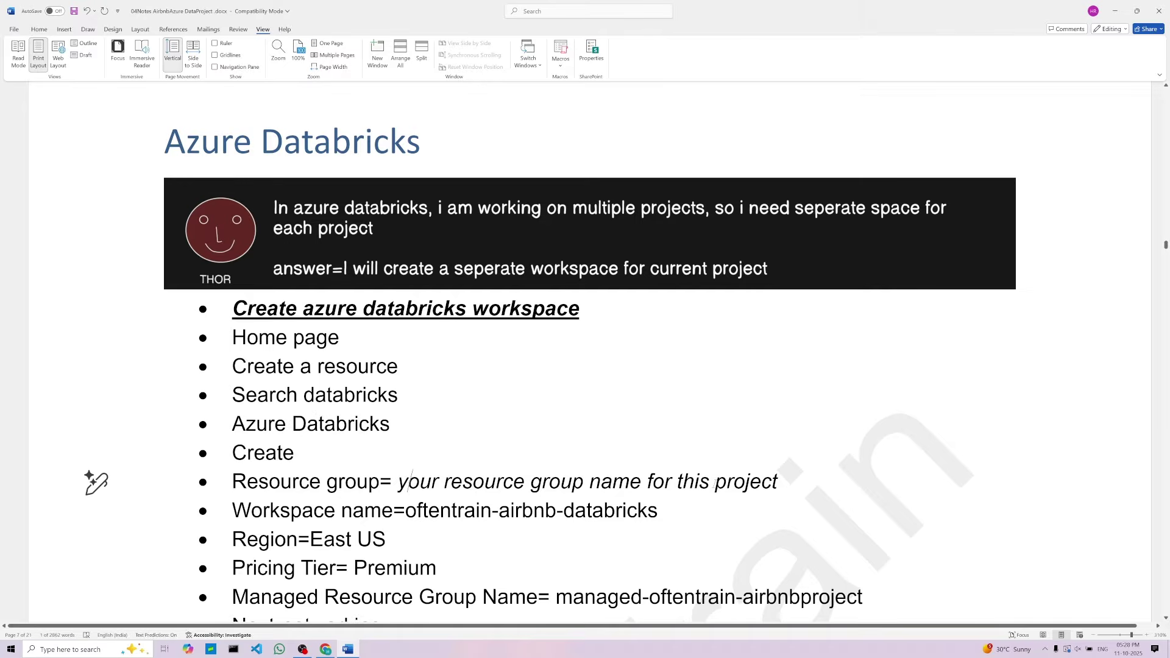
click(732, 502)
scroll(381, 446, down, 1)
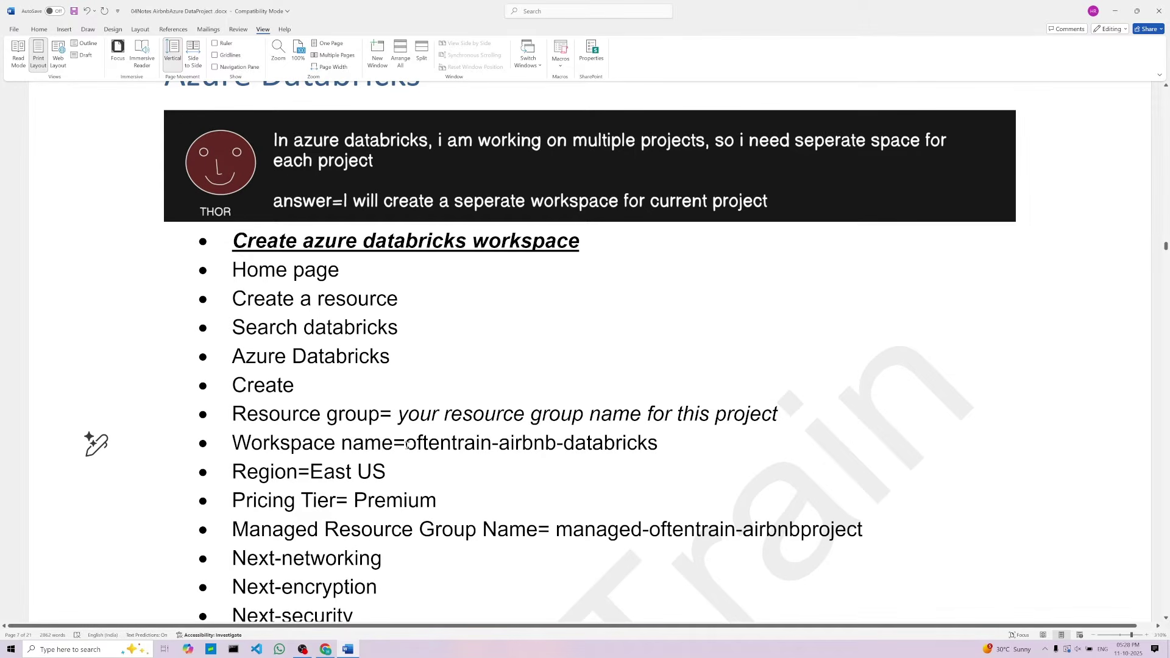
drag(407, 445, 575, 444)
key(ctrl+c)
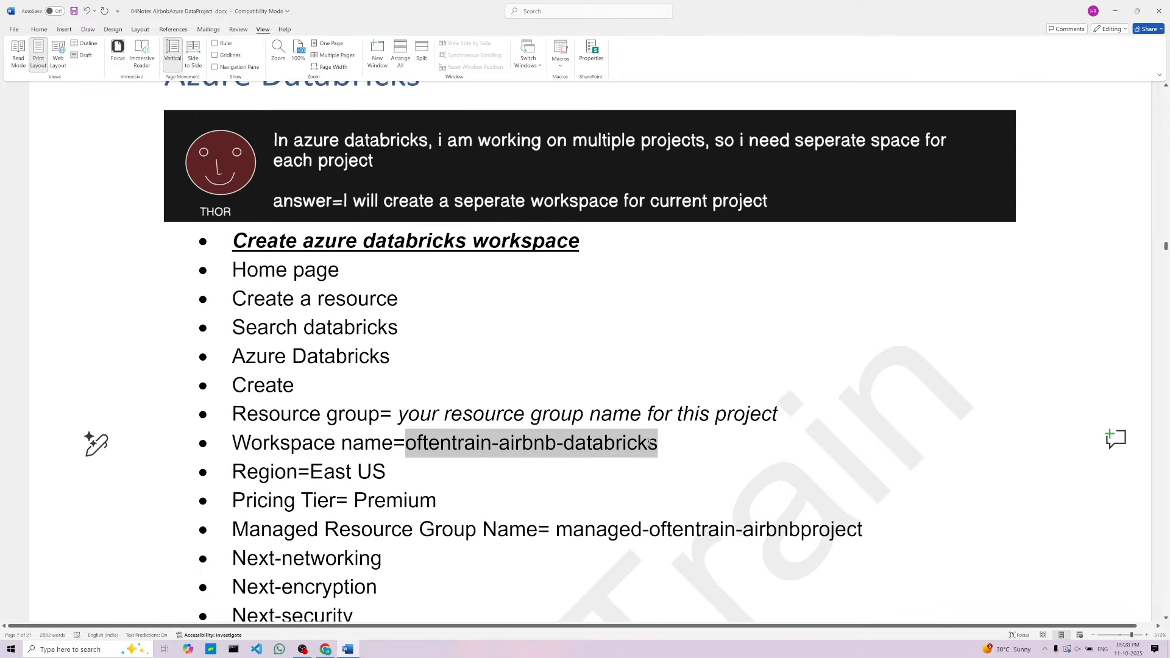
right_click(598, 446)
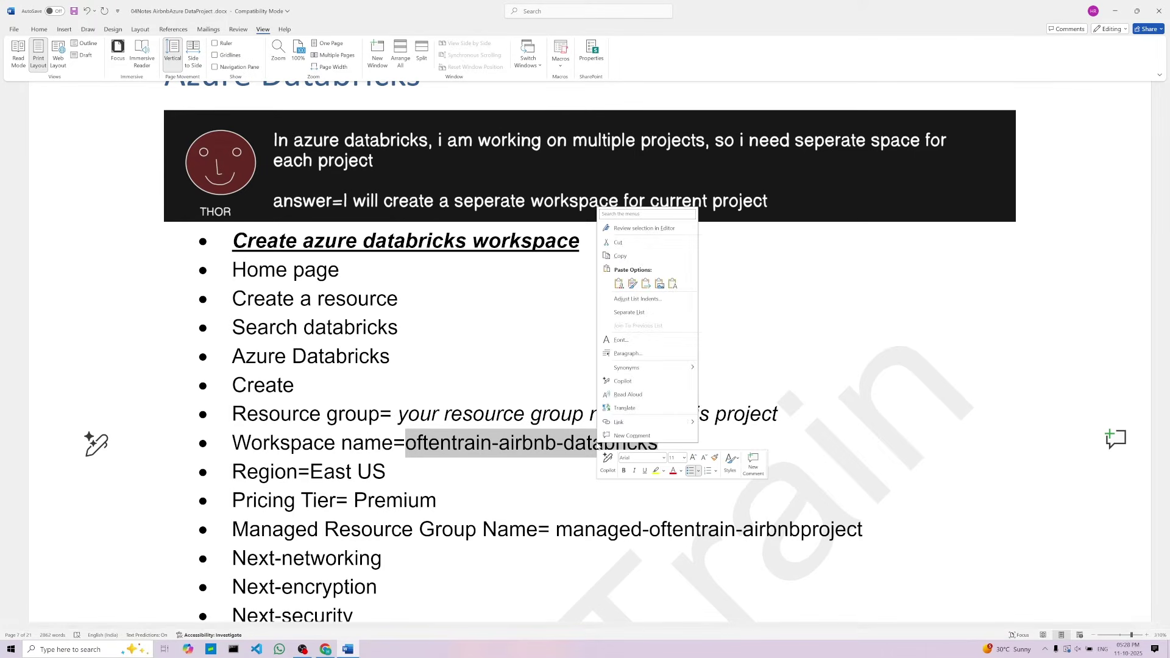
click(619, 256)
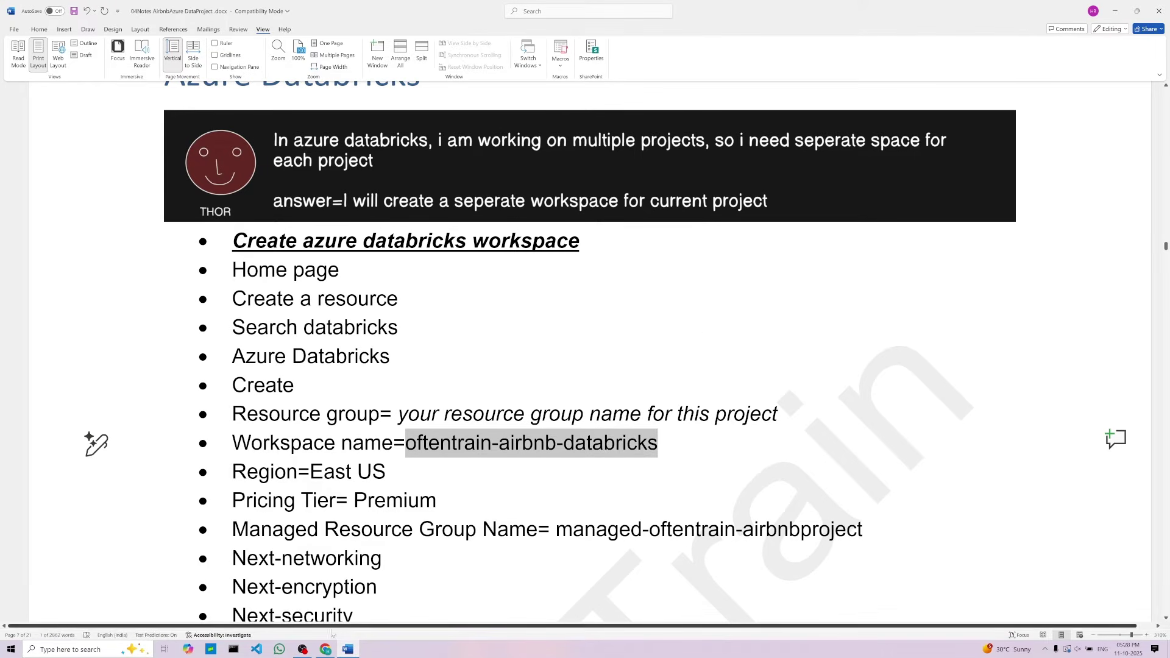
In the Azure portal, start a new Databricks workspace in resource group AIRBNBPROJECT and name it oftentrain-airbnb-databricks
click(325, 650)
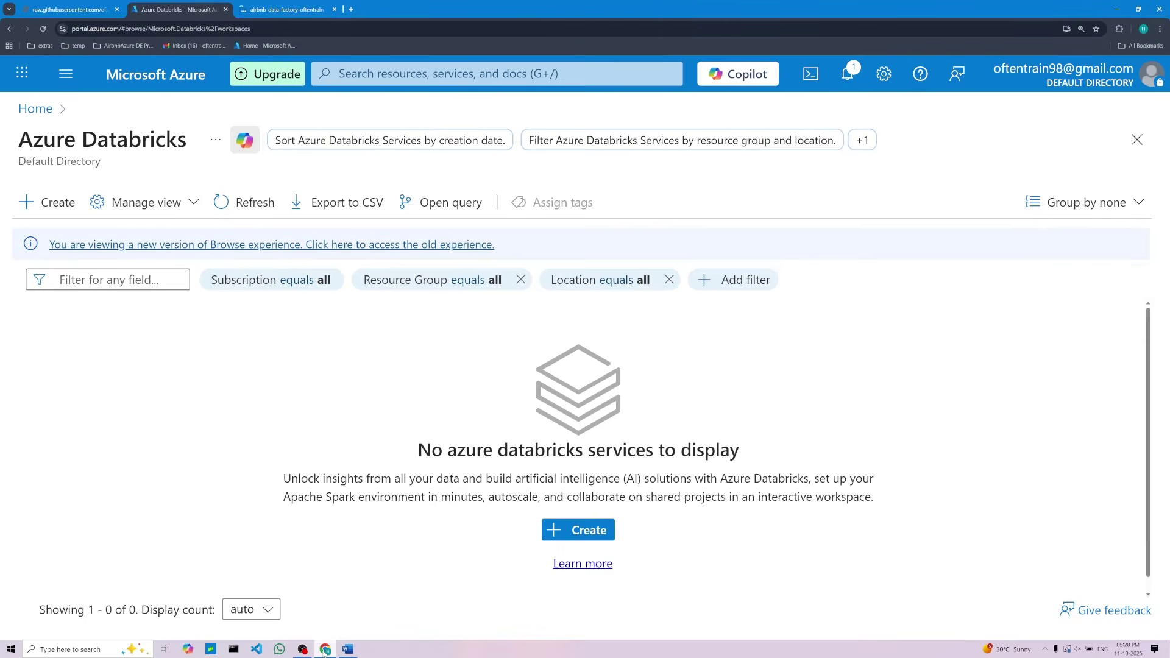
click(548, 536)
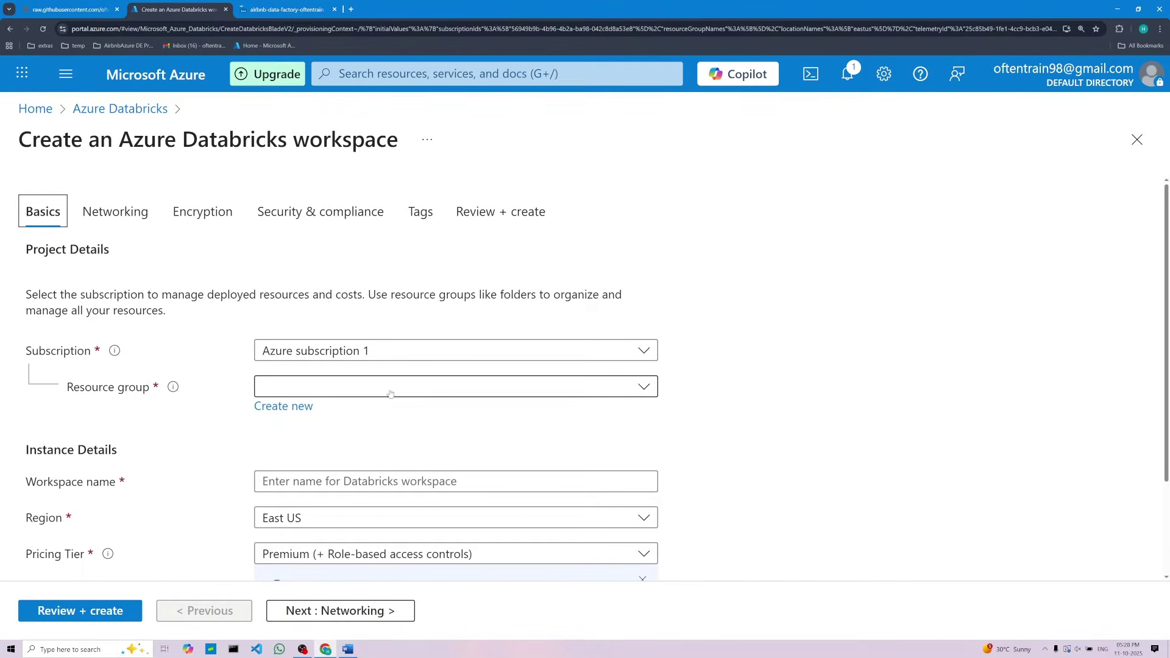
click(631, 393)
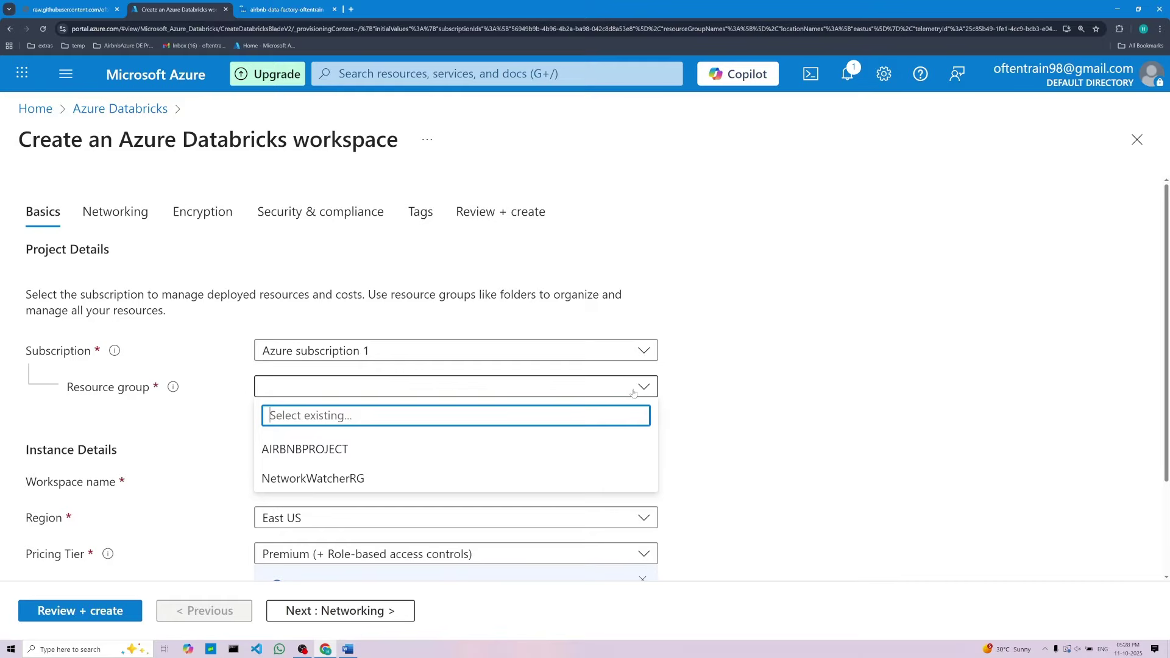
click(332, 451)
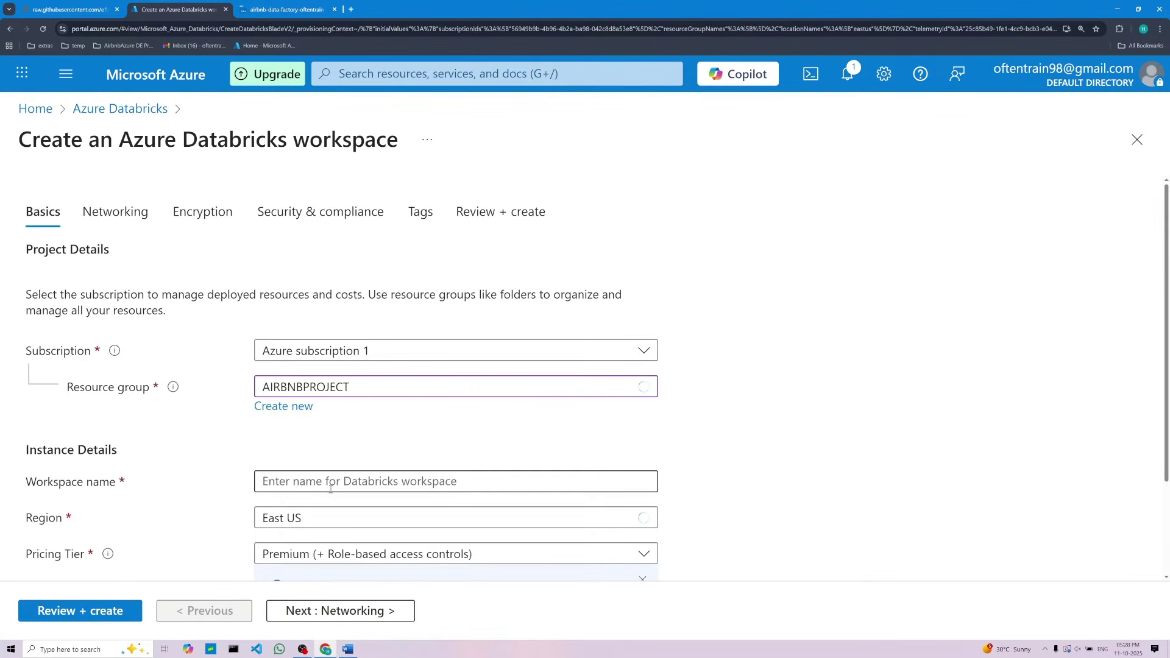
click(352, 488)
right_click(316, 488)
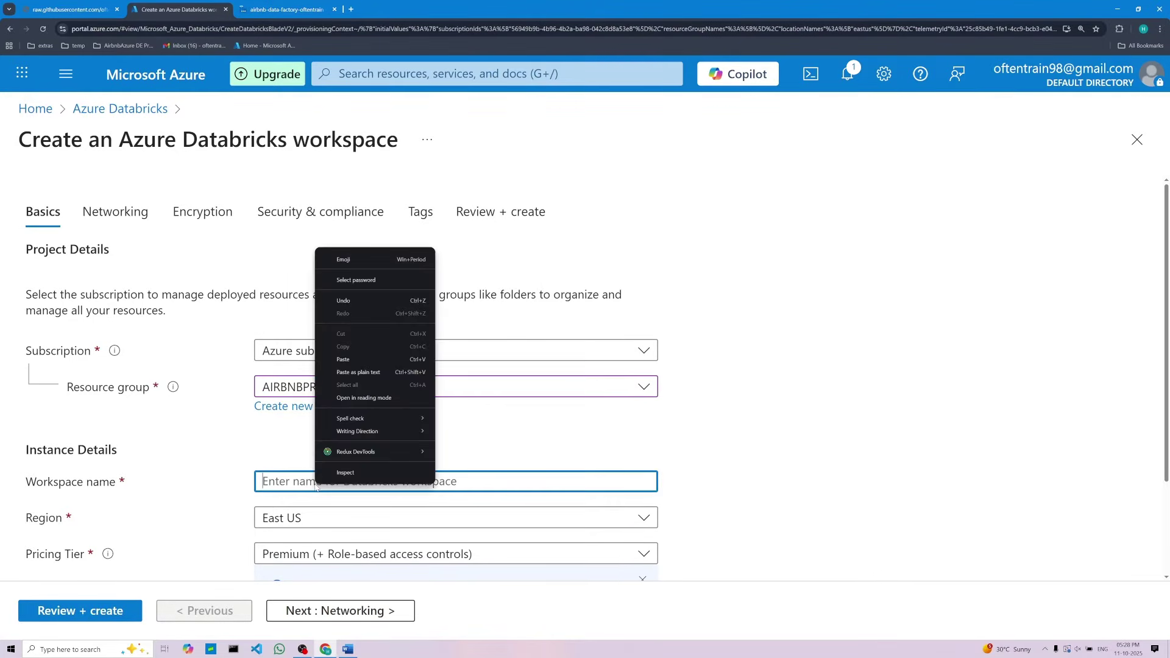
click(338, 359)
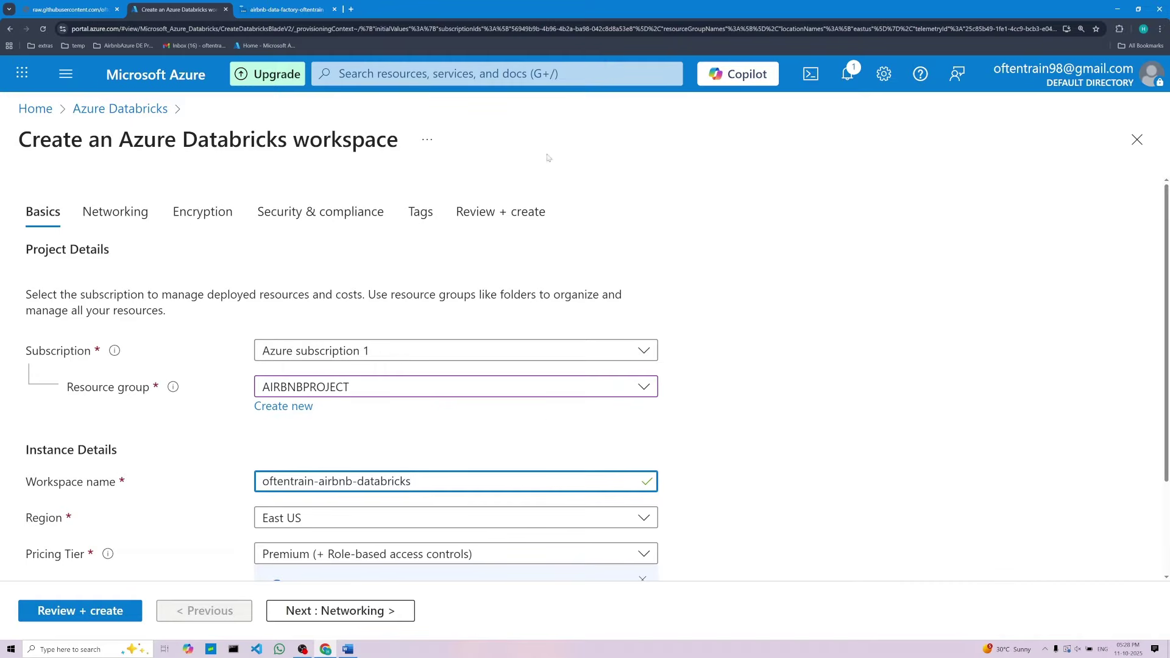
scroll(506, 418, down, 1)
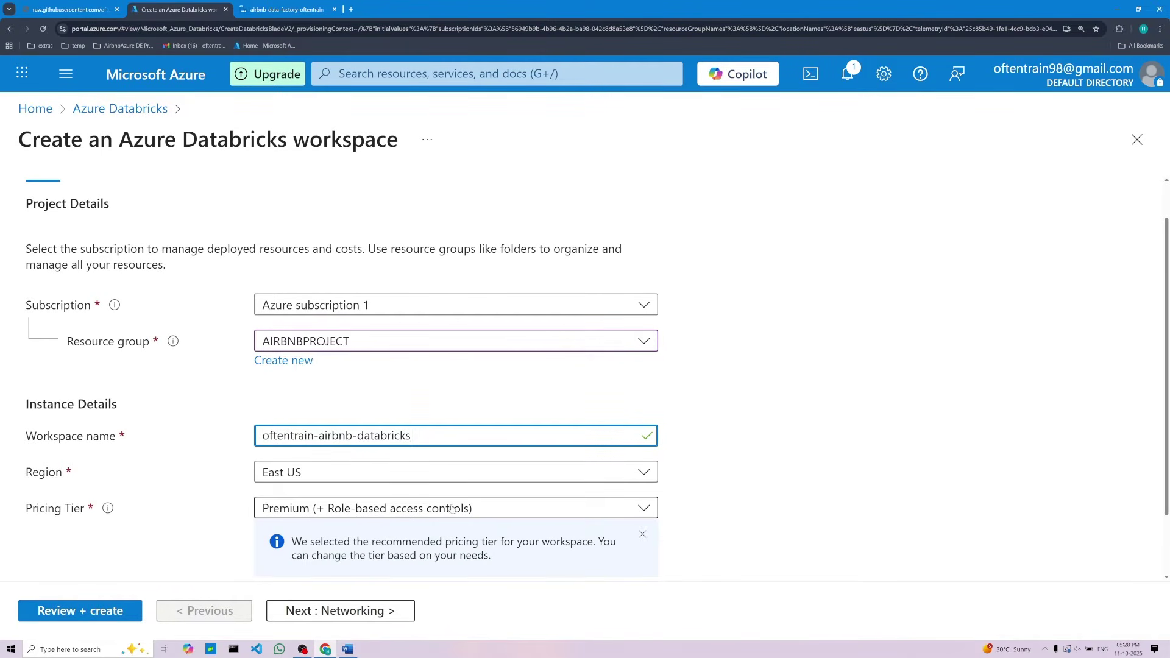
Switch to the Word notes and copy the managed resource group name managed-oftentrain-airbnbproject from the Databricks workspace instructions
click(348, 649)
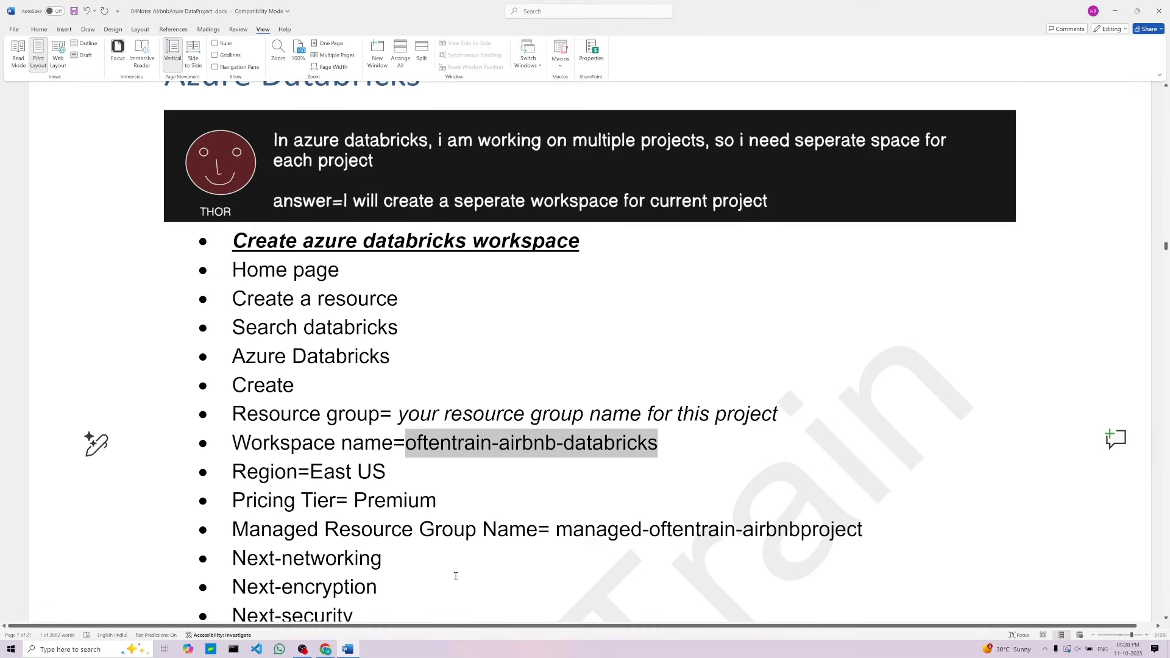
scroll(435, 516, down, 2)
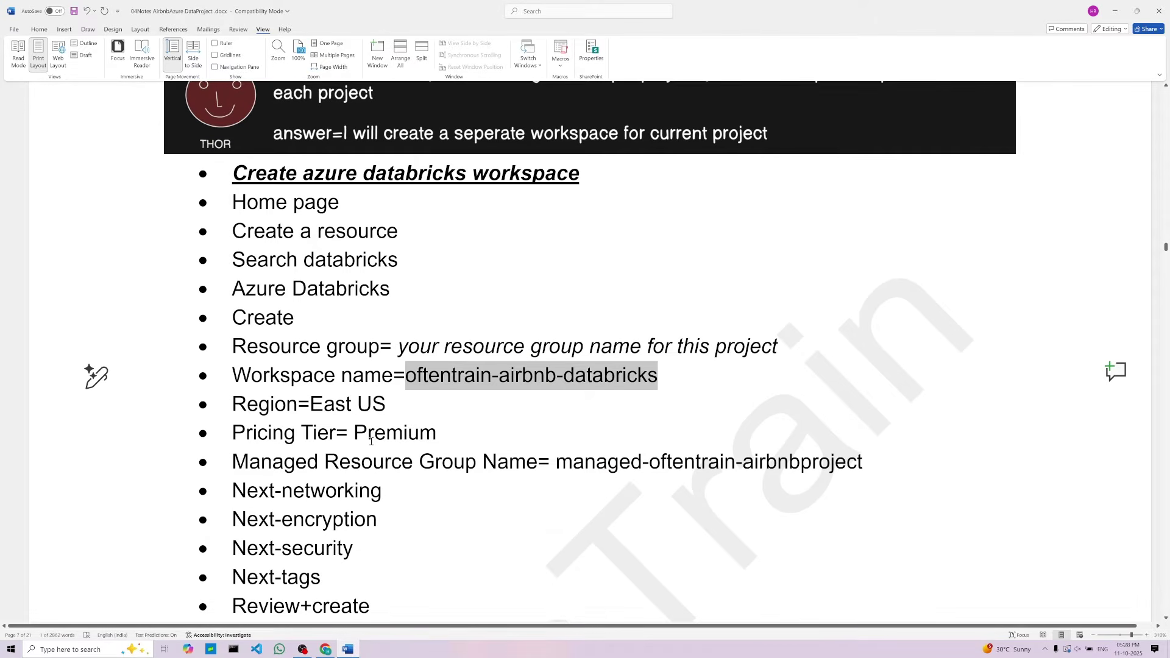
double_click(379, 434)
click(427, 518)
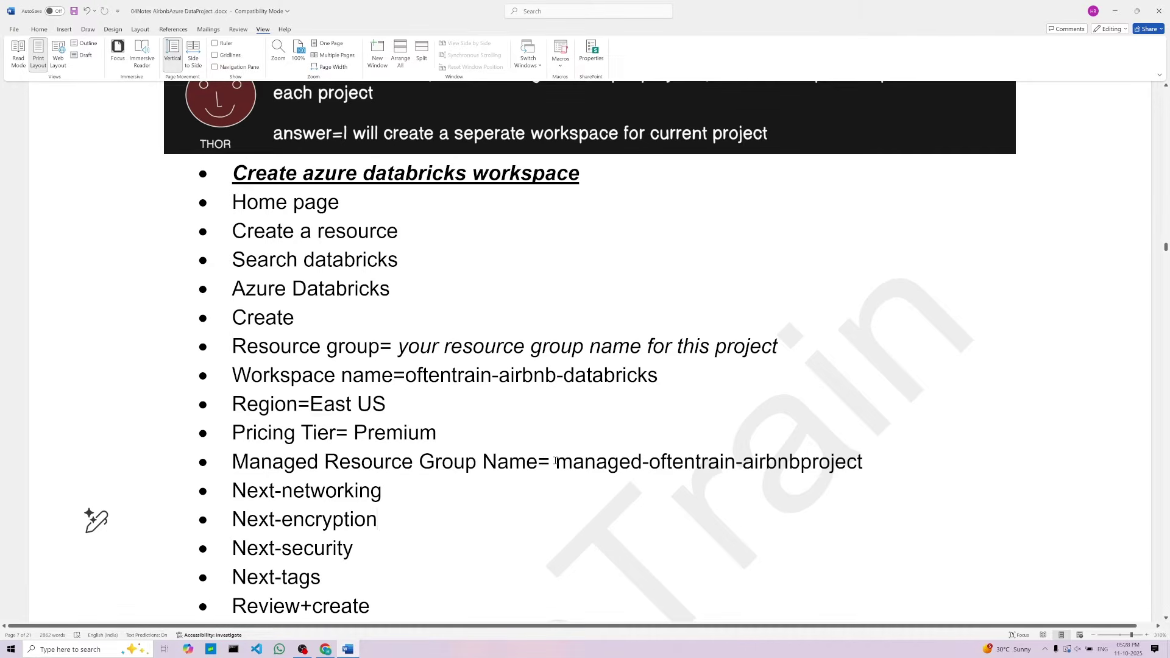
drag(555, 461, 812, 453)
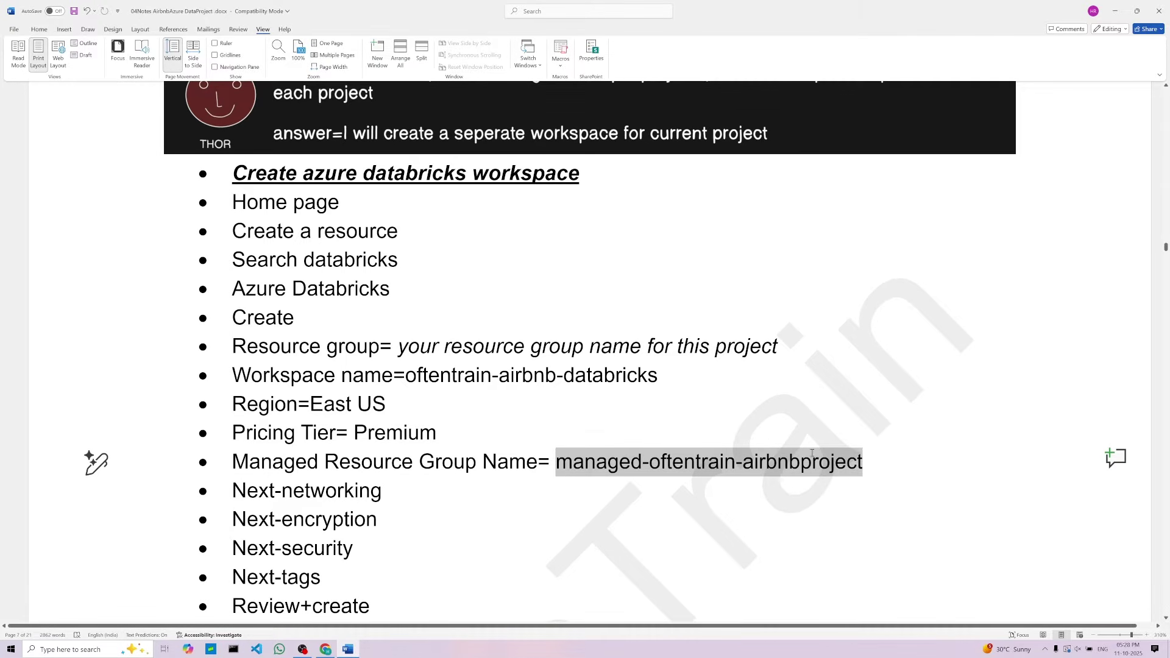
right_click(639, 461)
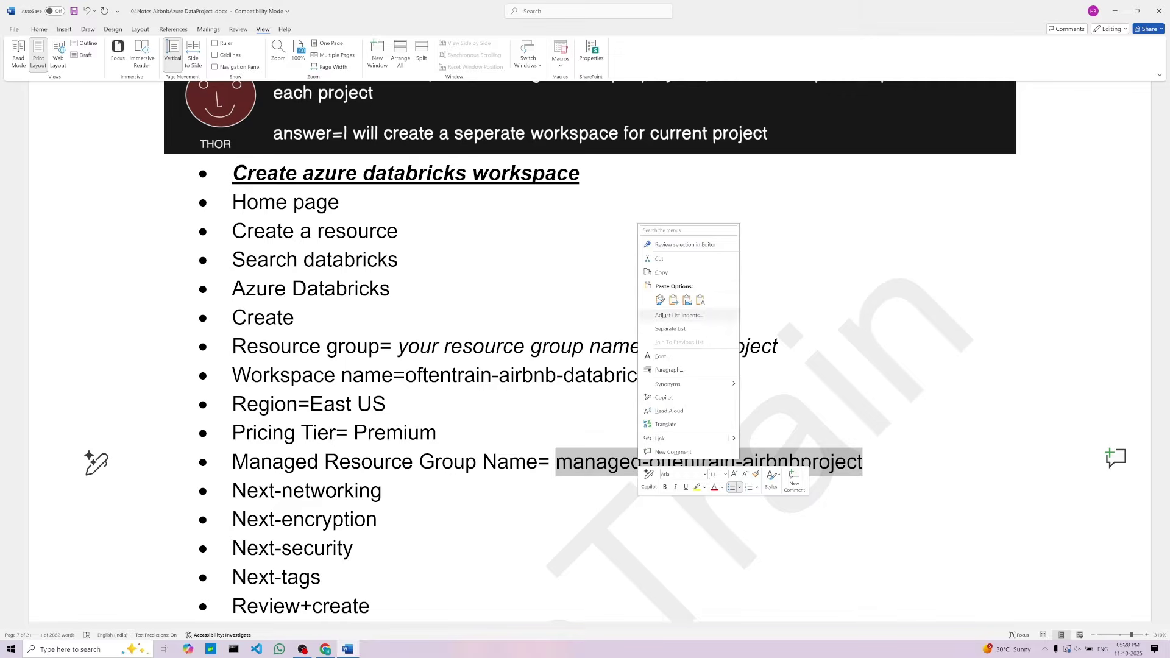
click(659, 278)
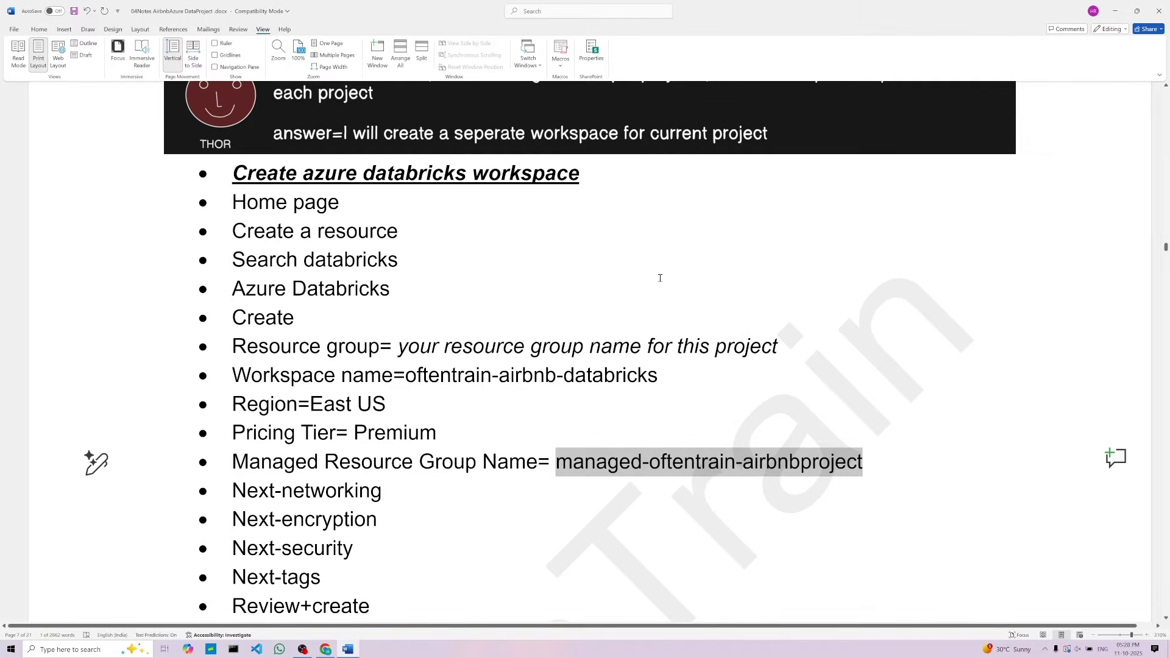
Switch back to the Azure portal and set the workspace's Managed Resource Group name to managed-oftentrain-airbnbproject
click(325, 649)
scroll(460, 505, down, 1)
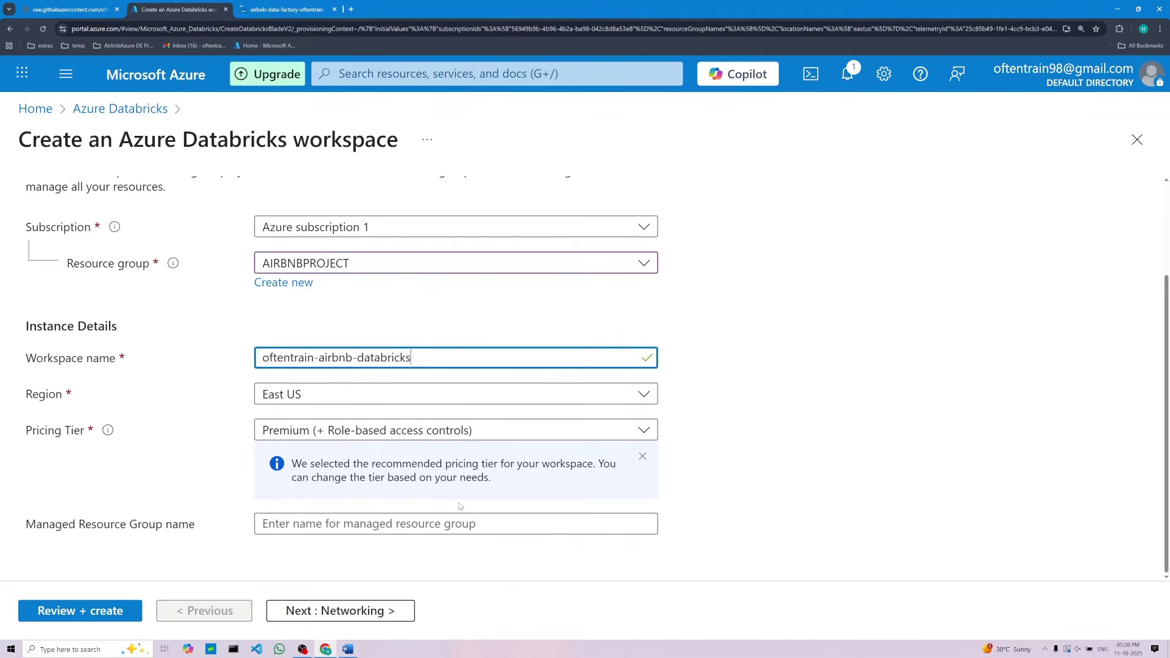
click(415, 524)
right_click(414, 525)
click(440, 402)
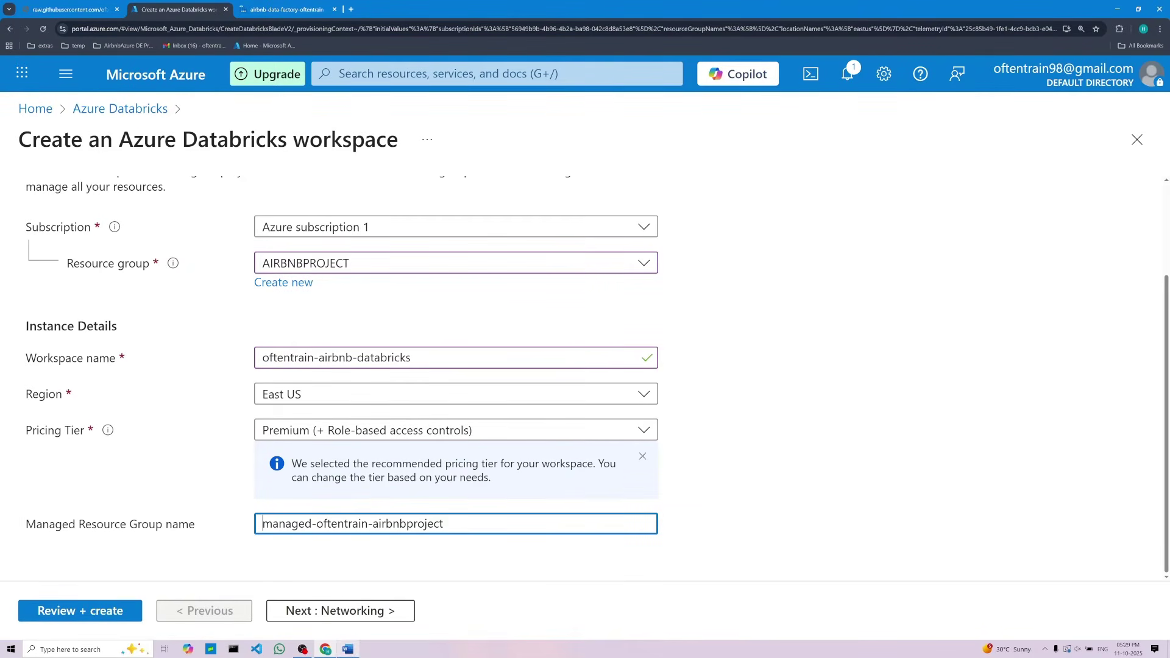
Keep the default Networking, Encryption, Security & compliance and Tags settings, checking against the Word notes, and proceed to Review + create
click(347, 649)
click(325, 649)
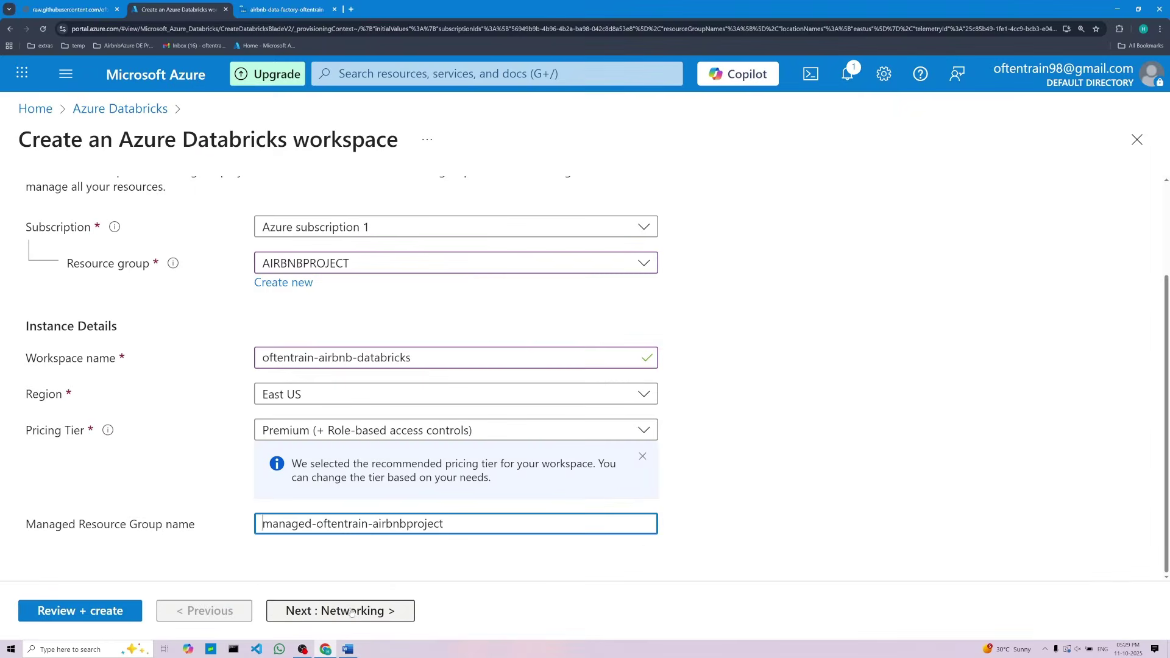
click(352, 612)
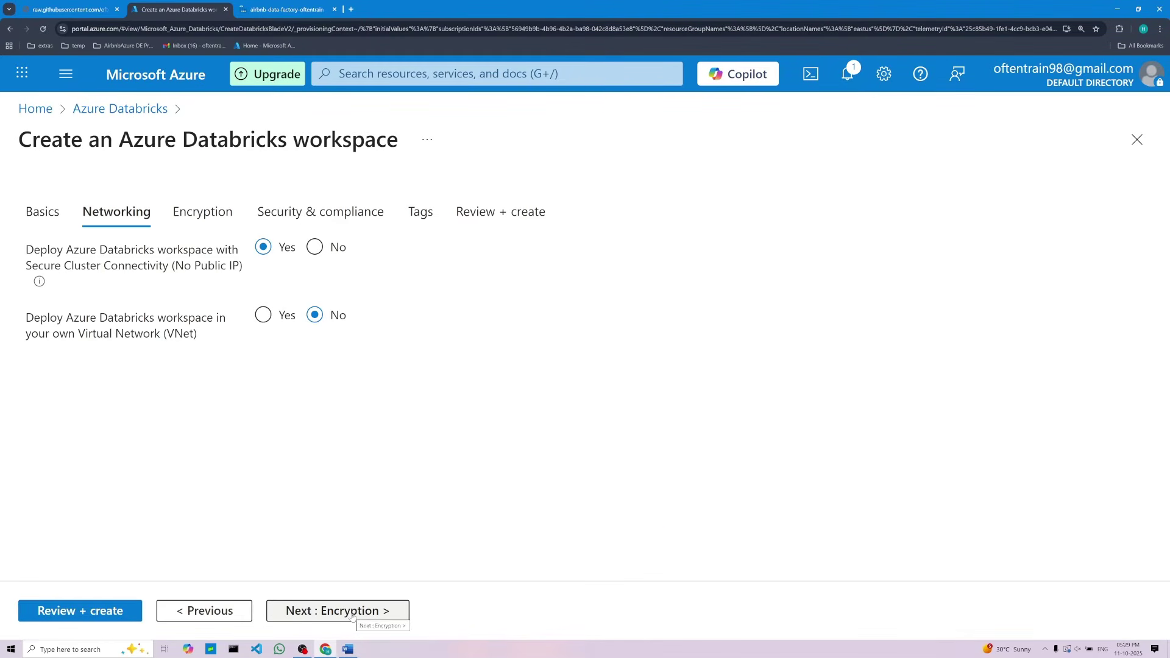
click(352, 613)
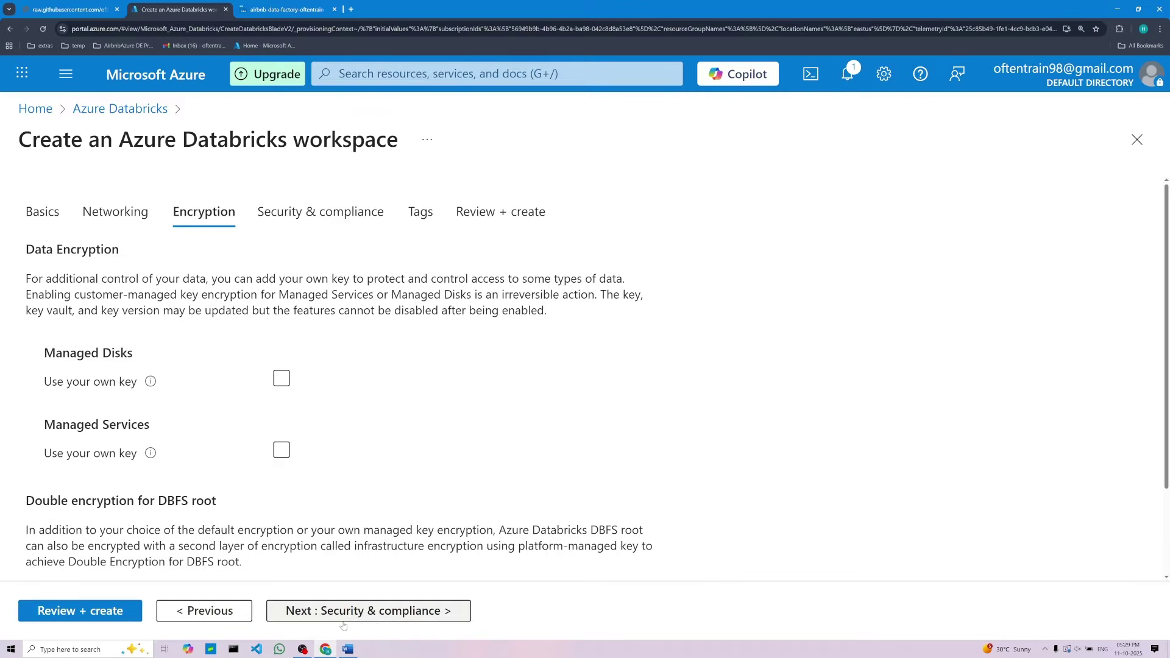
click(349, 650)
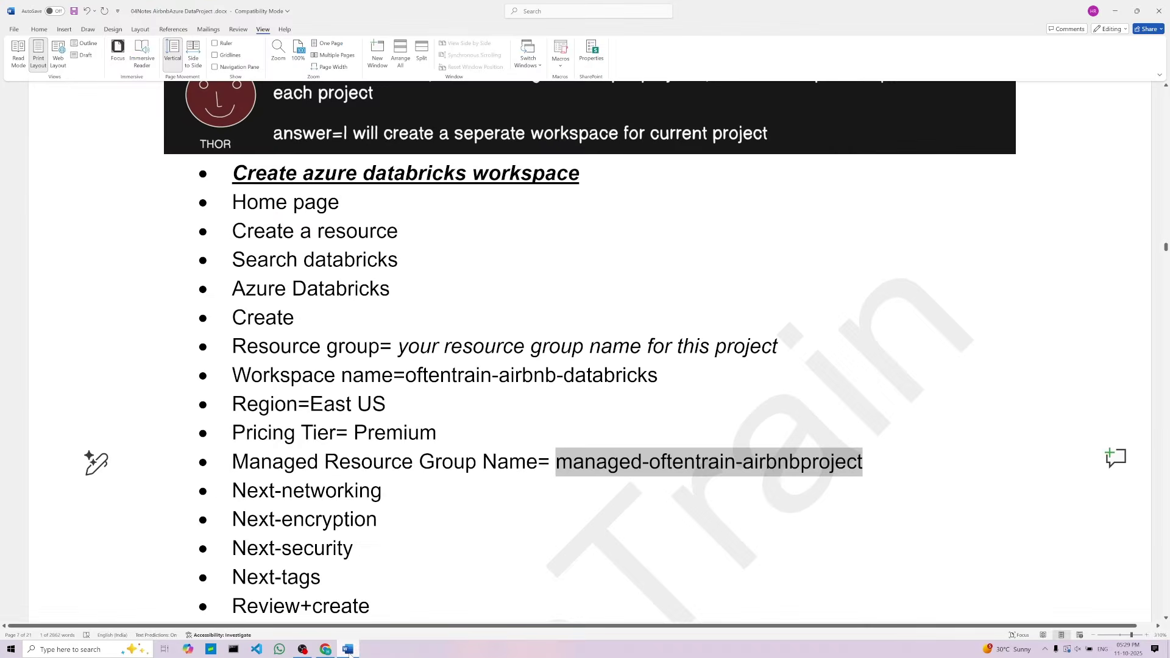
scroll(320, 491, down, 1)
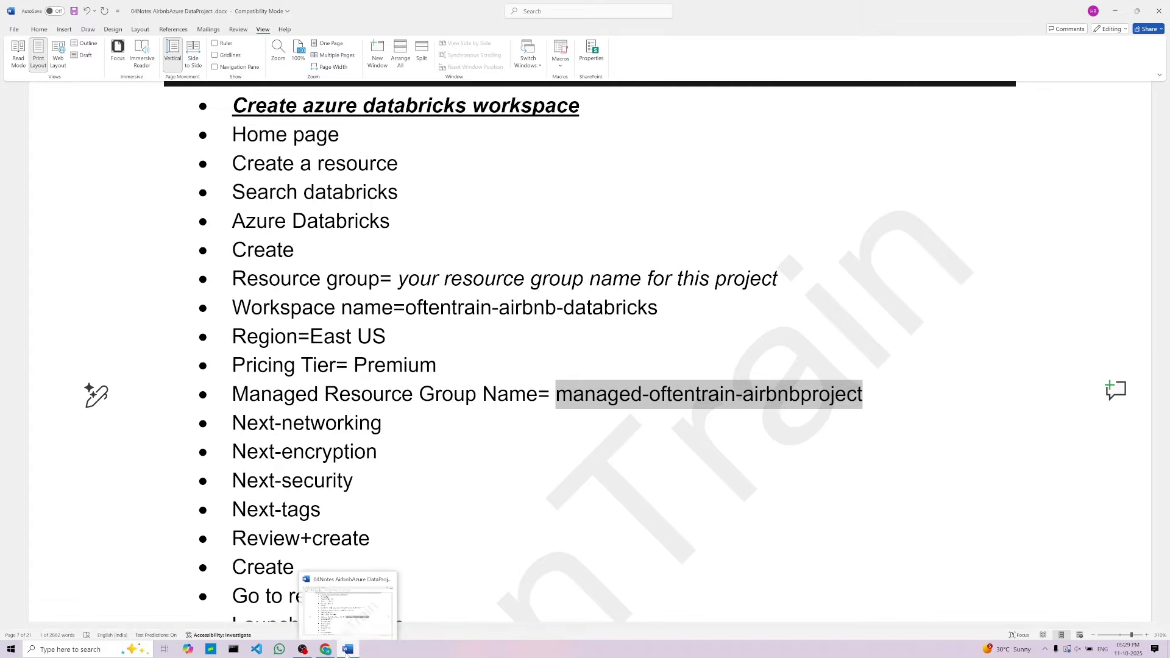
click(325, 650)
click(352, 613)
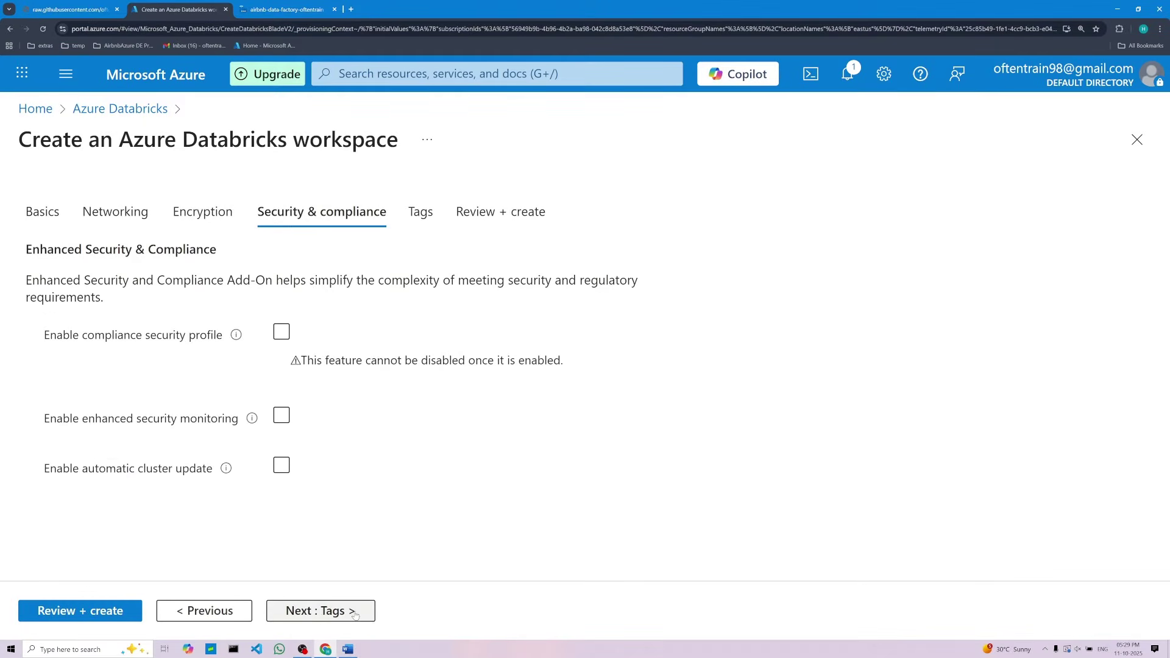
click(321, 611)
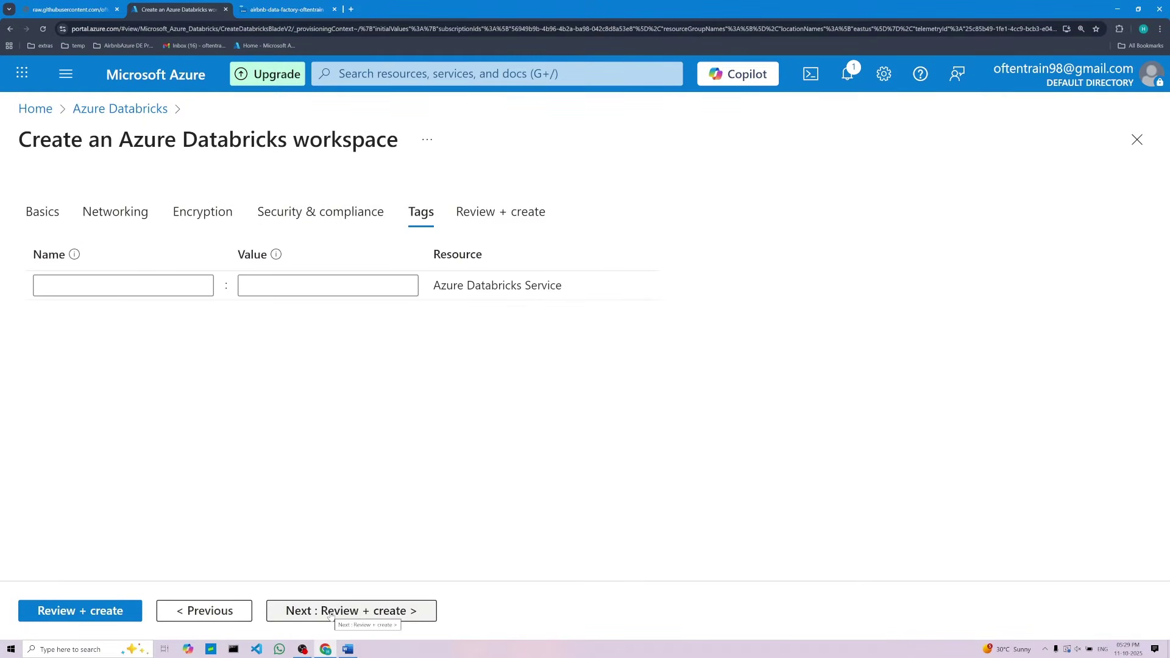
click(329, 611)
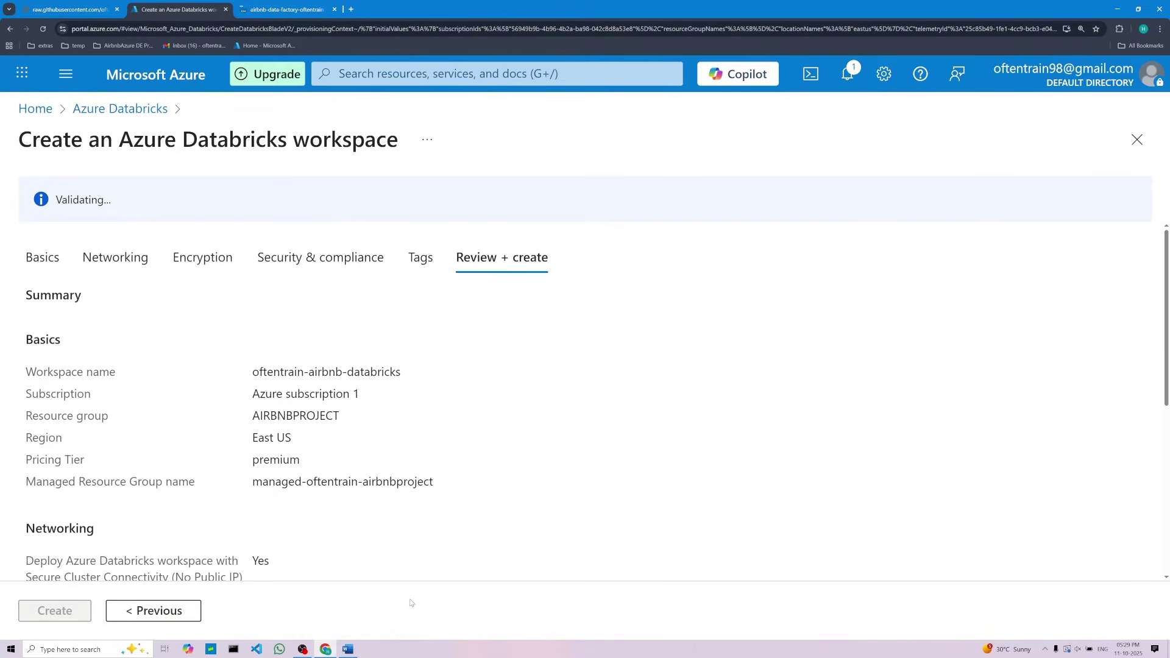
Check the remaining workspace instructions in the Word notes, and create the Databricks workspace in the Azure portal
click(348, 649)
scroll(355, 569, down, 1)
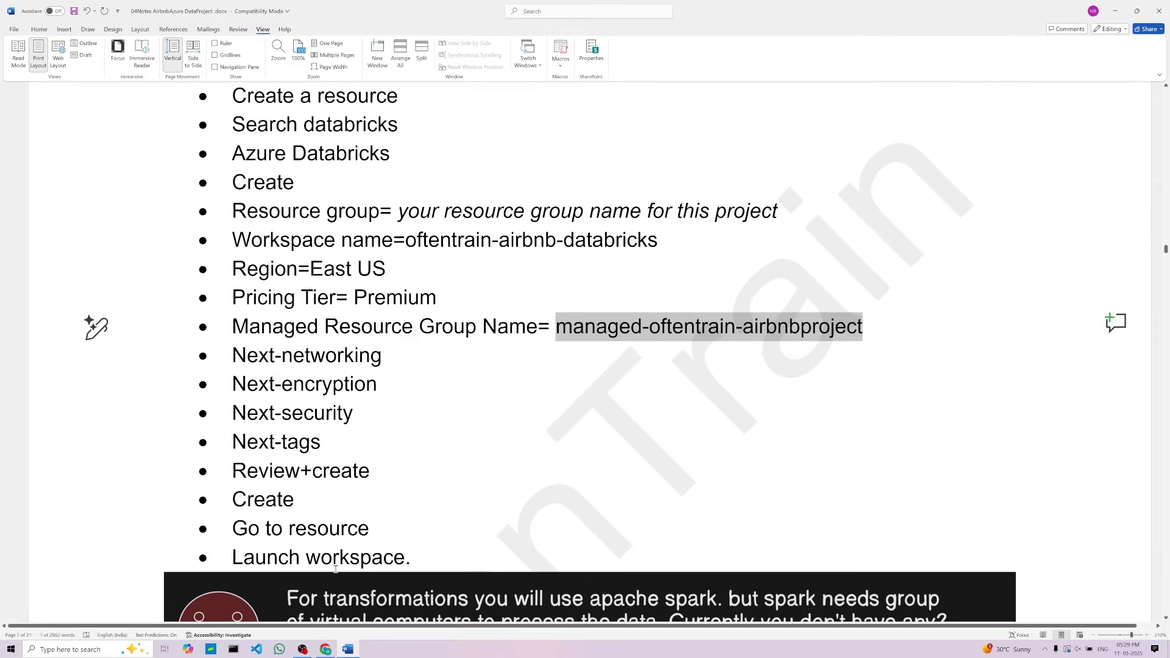
double_click(332, 529)
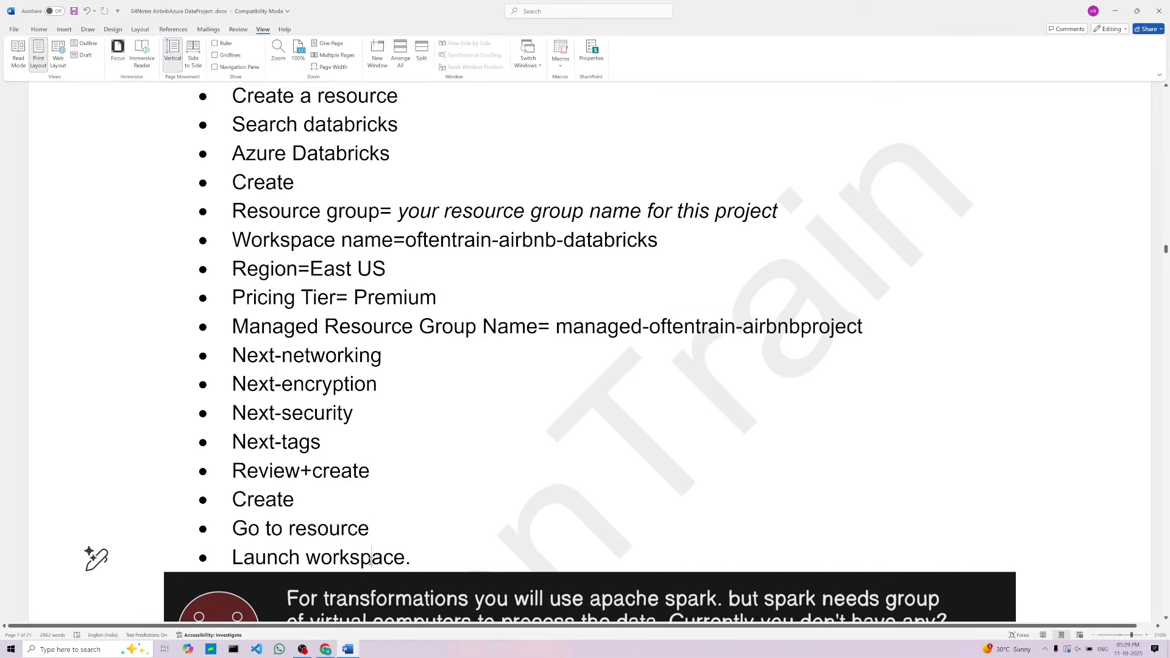
drag(263, 557, 386, 565)
click(326, 649)
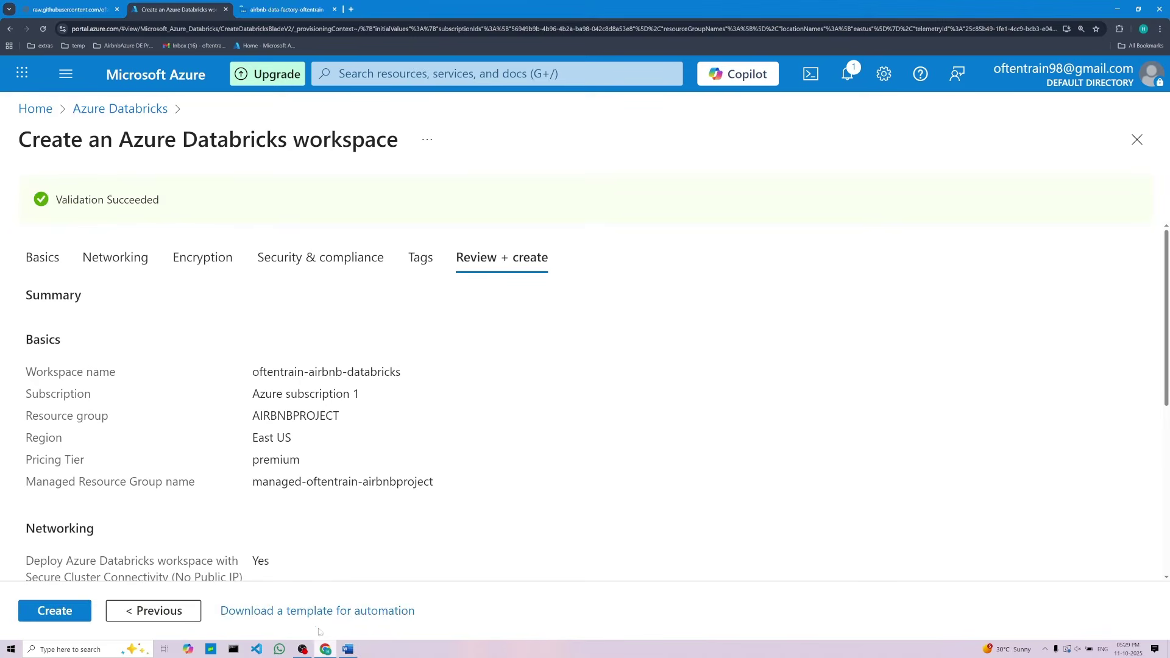
click(75, 618)
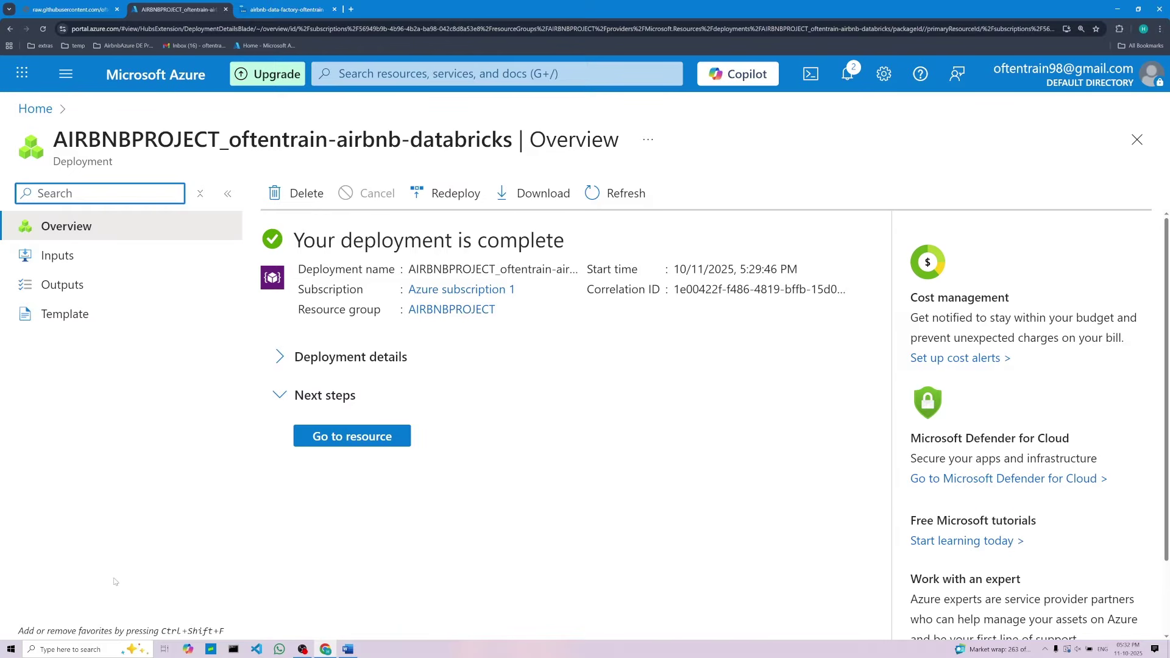
Open the deployed oftentrain-airbnb-databricks resource and launch its Databricks workspace
click(351, 439)
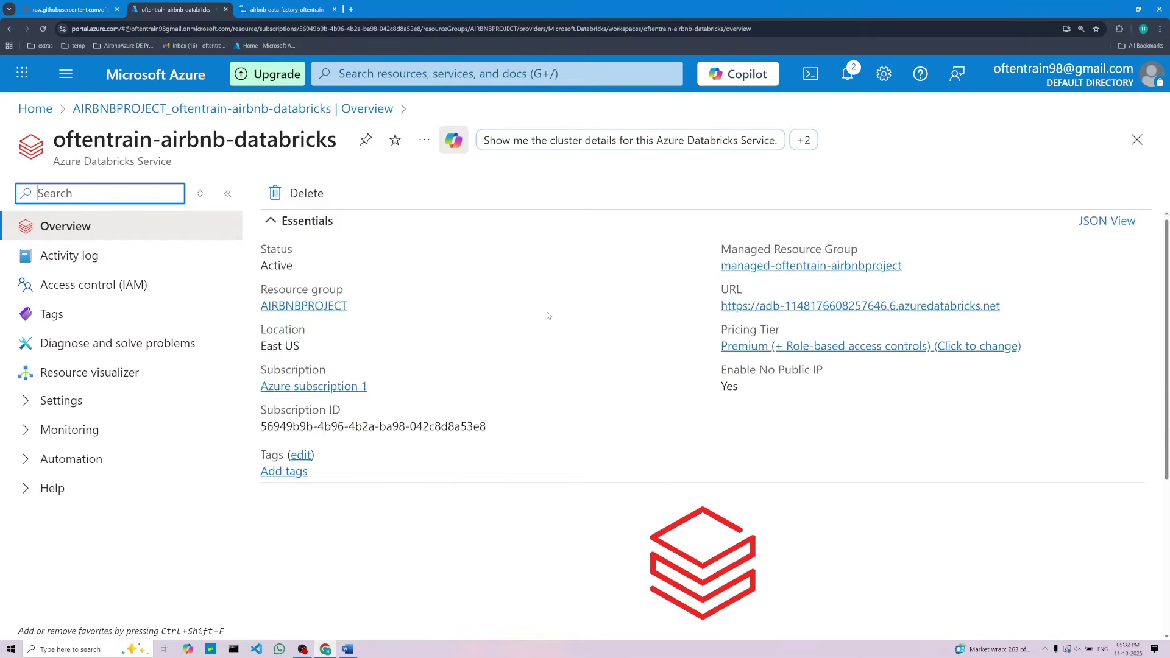
scroll(548, 315, down, 4)
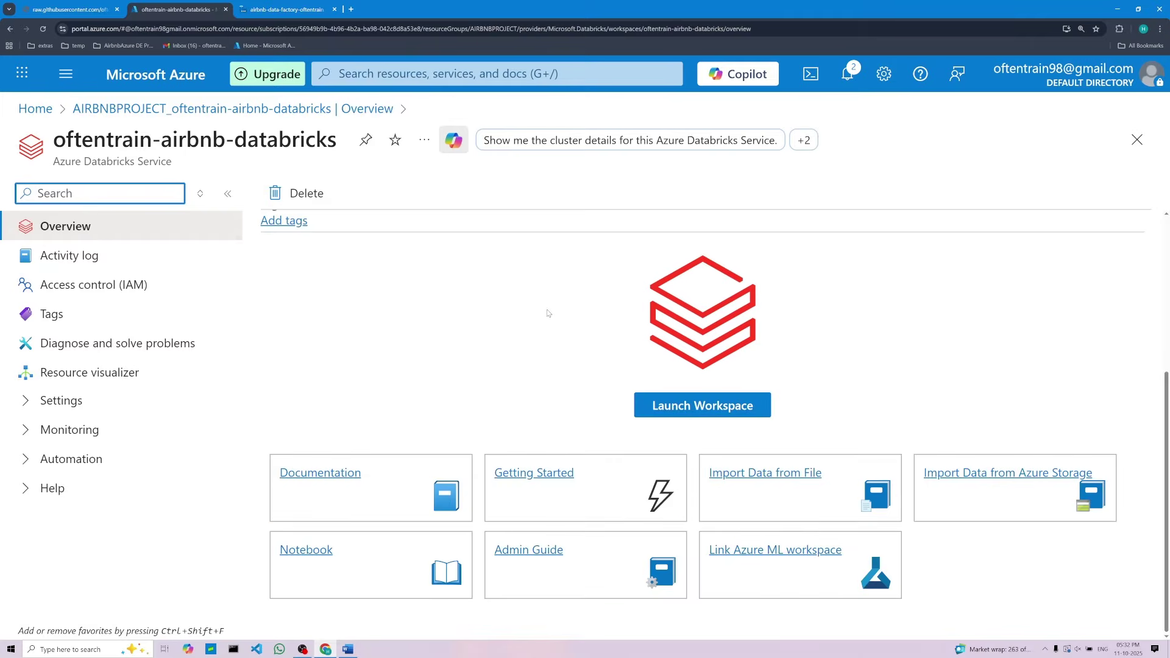
click(725, 407)
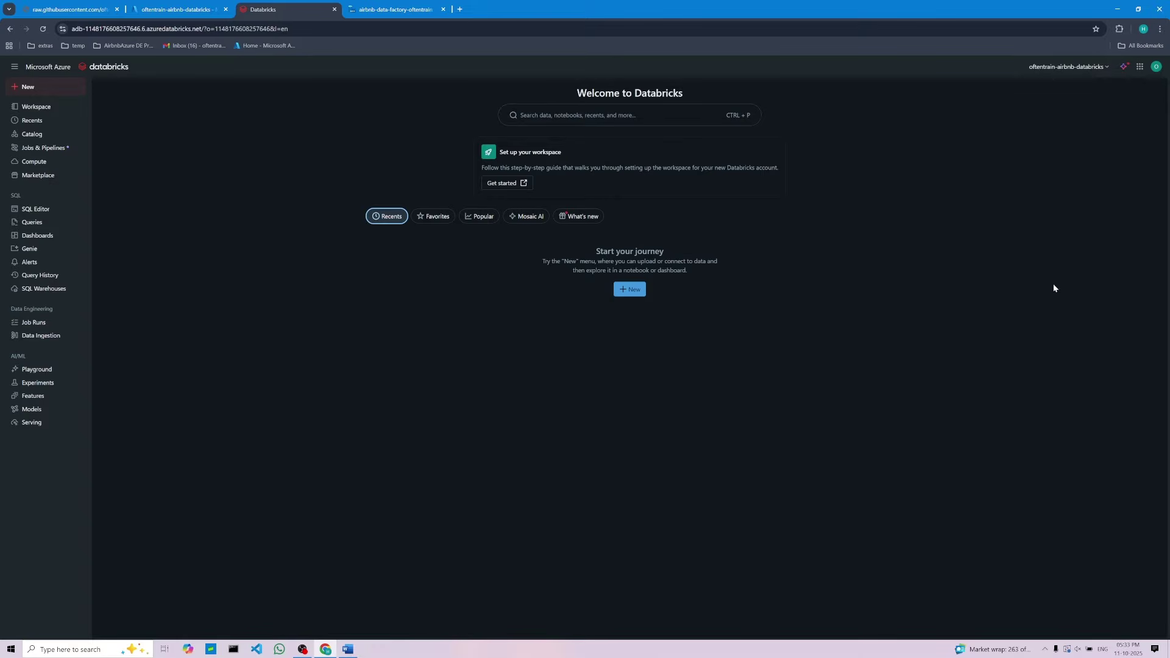
key(ctrl+plus)
key(ctrl+plus)
key(ctrl+plus)
key(ctrl+plus)
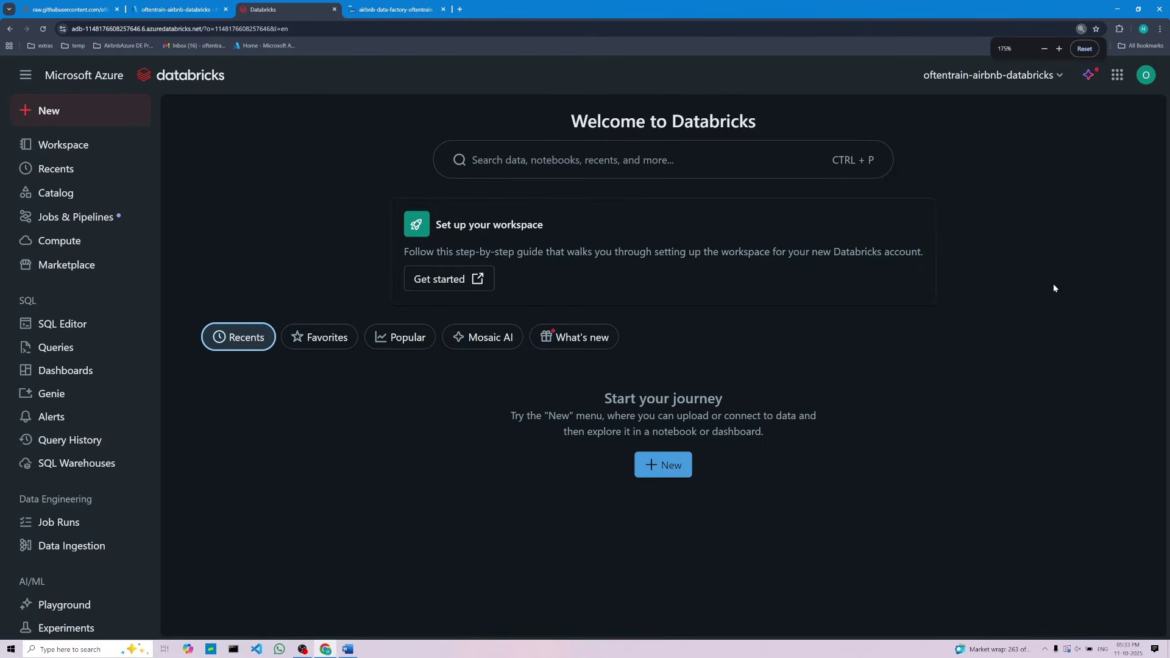
key(ctrl+plus)
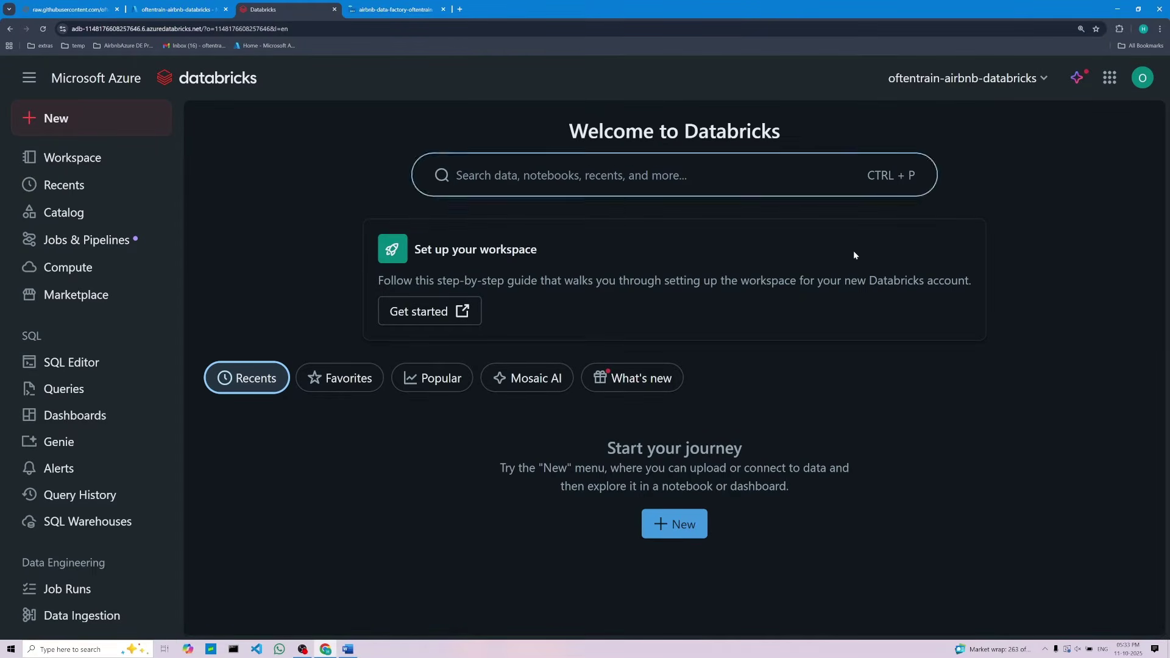
Switch to the Word notes and review the workspace instructions and the section on creating a cluster
click(348, 649)
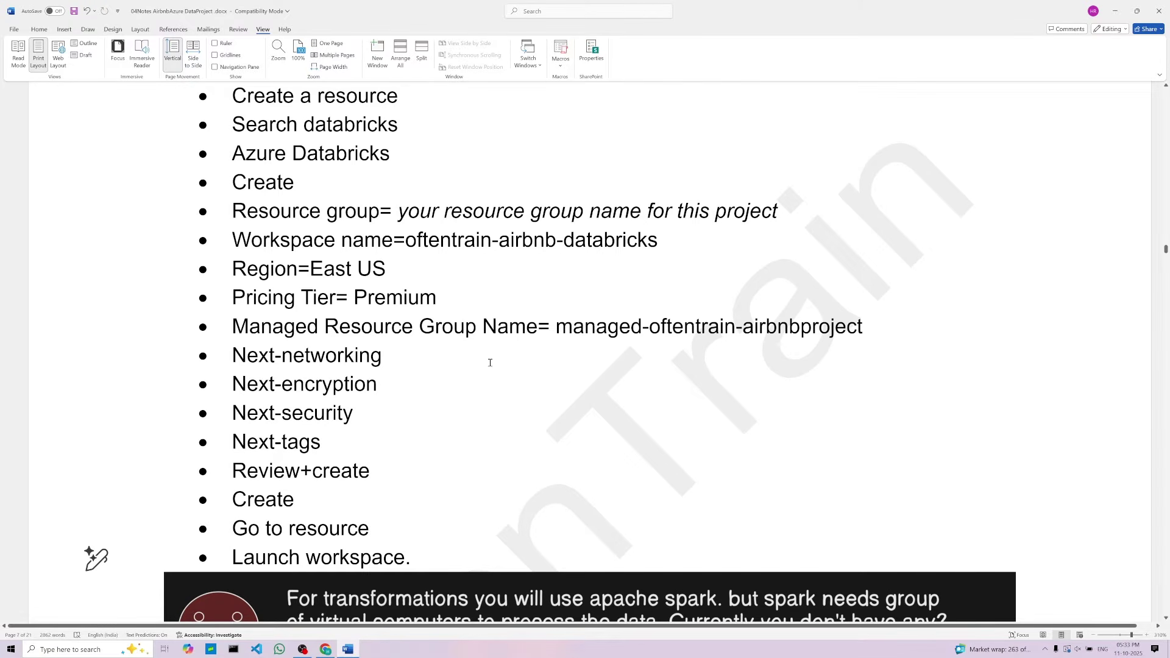
scroll(426, 408, up, 3)
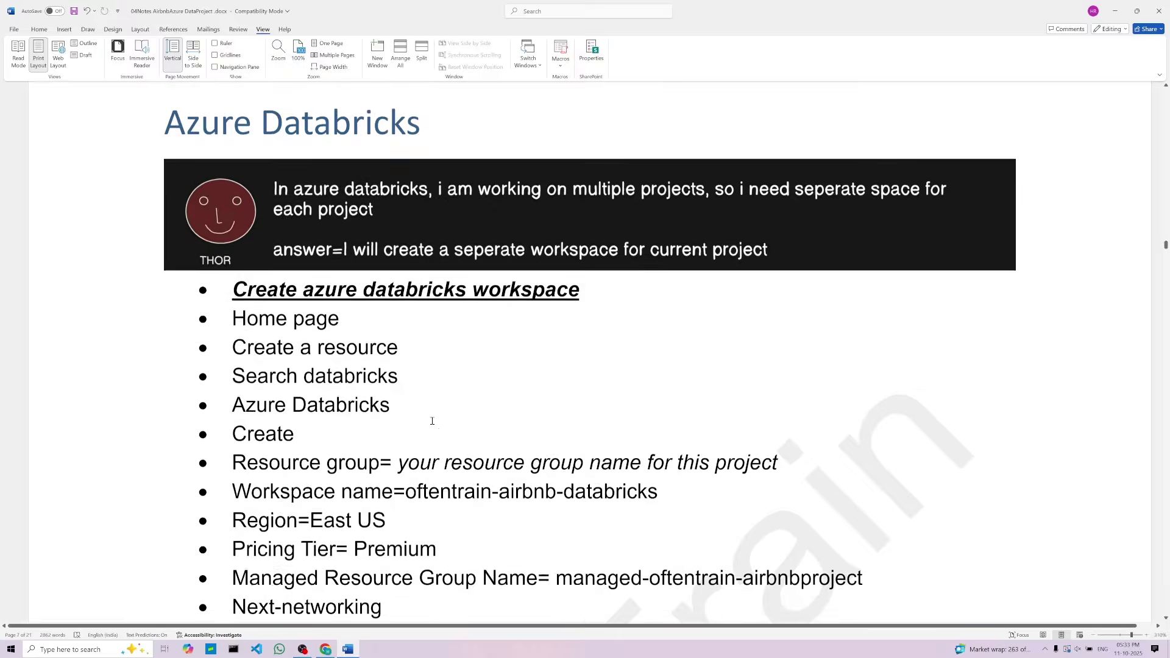
scroll(430, 418, down, 3)
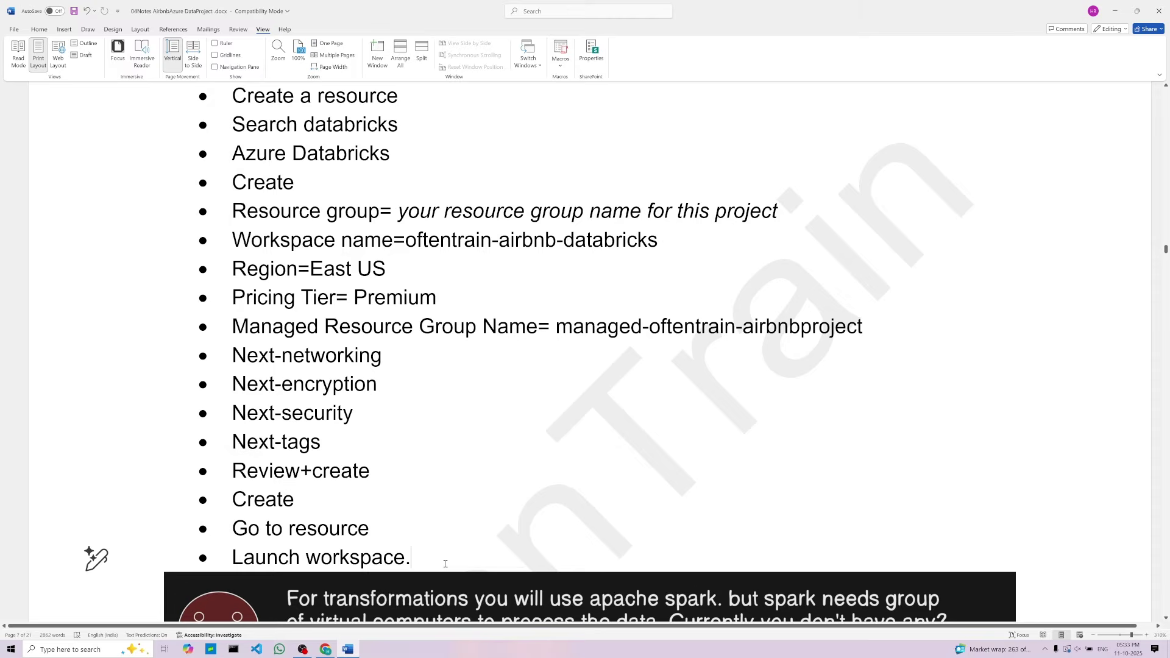
click(442, 595)
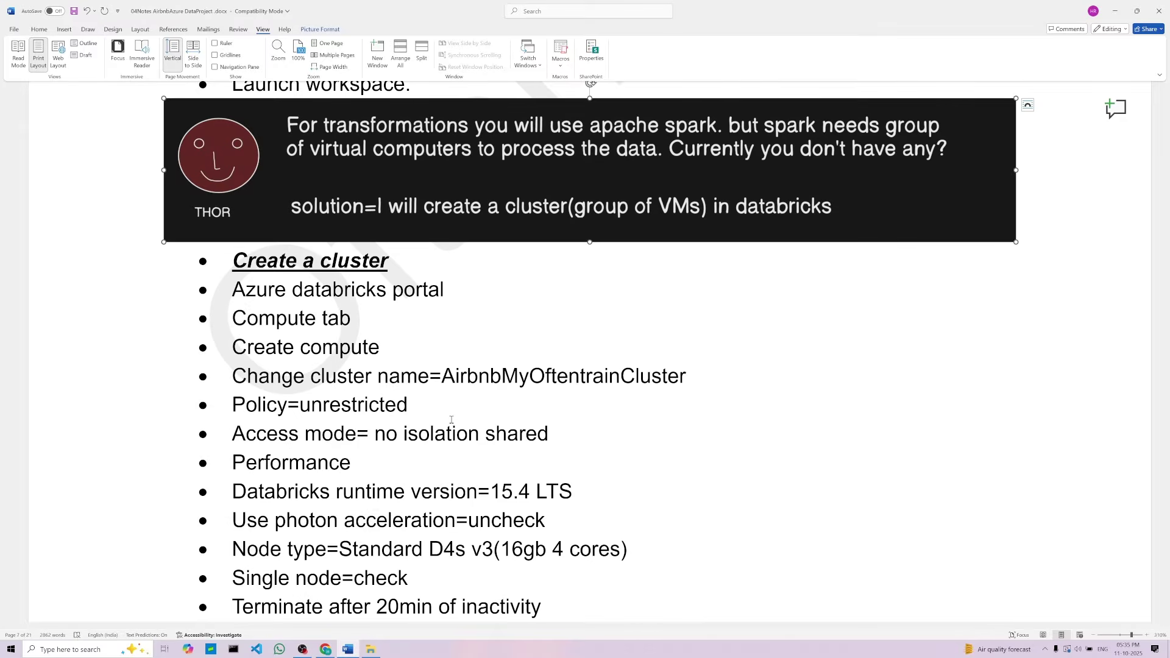
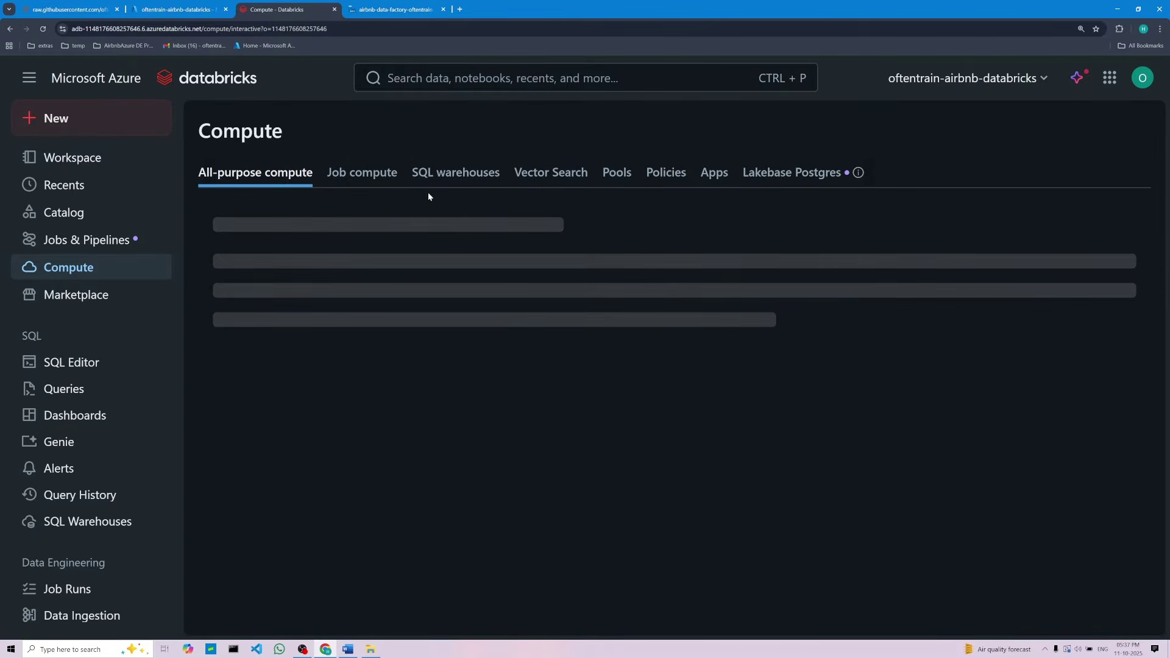
Close the Data Factory browser tab and start creating a new all-purpose compute in the Databricks workspace
click(444, 10)
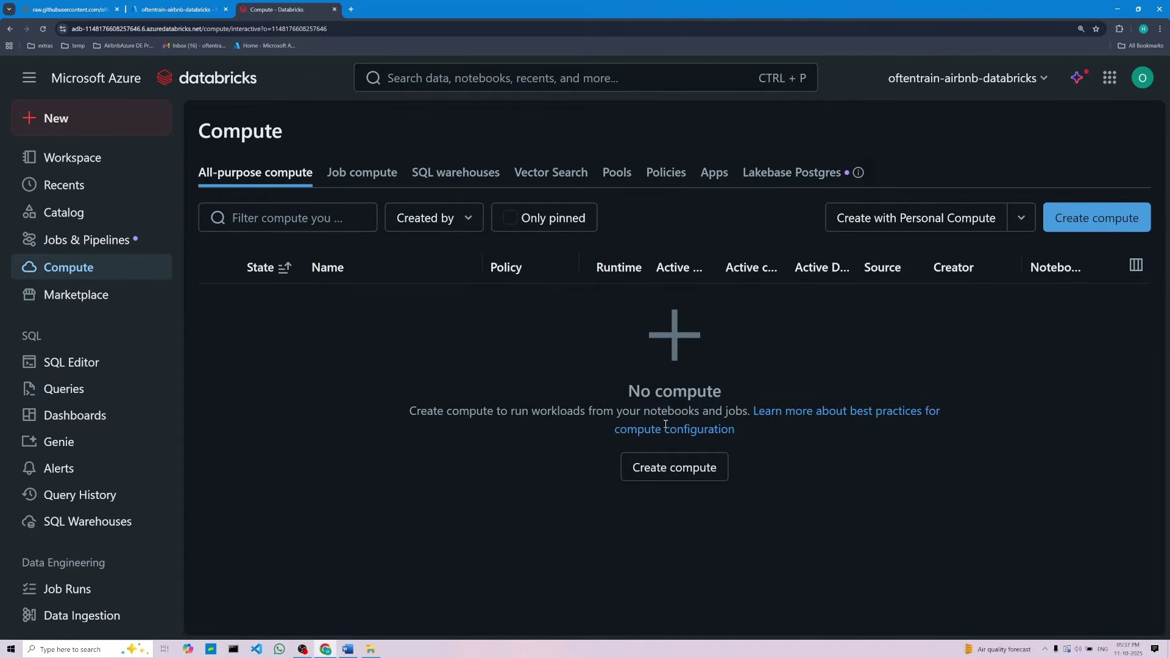
click(674, 467)
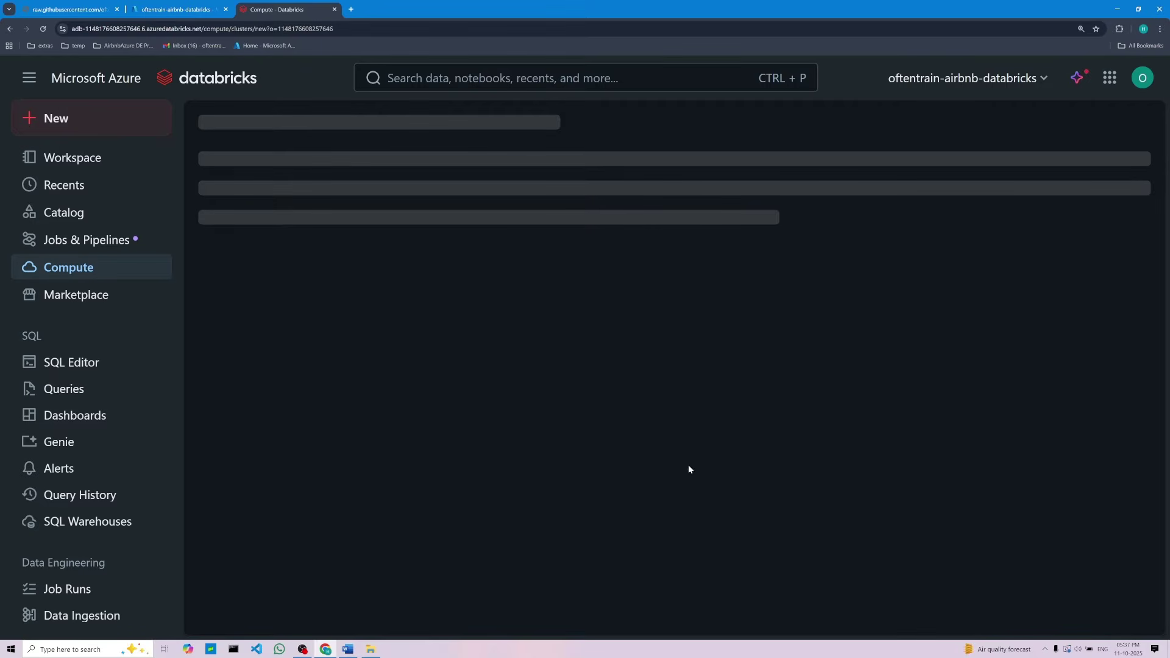
Switch to the Word notes and copy the cluster name AirbnbMyOftentrainCluster from the cluster instructions
click(348, 649)
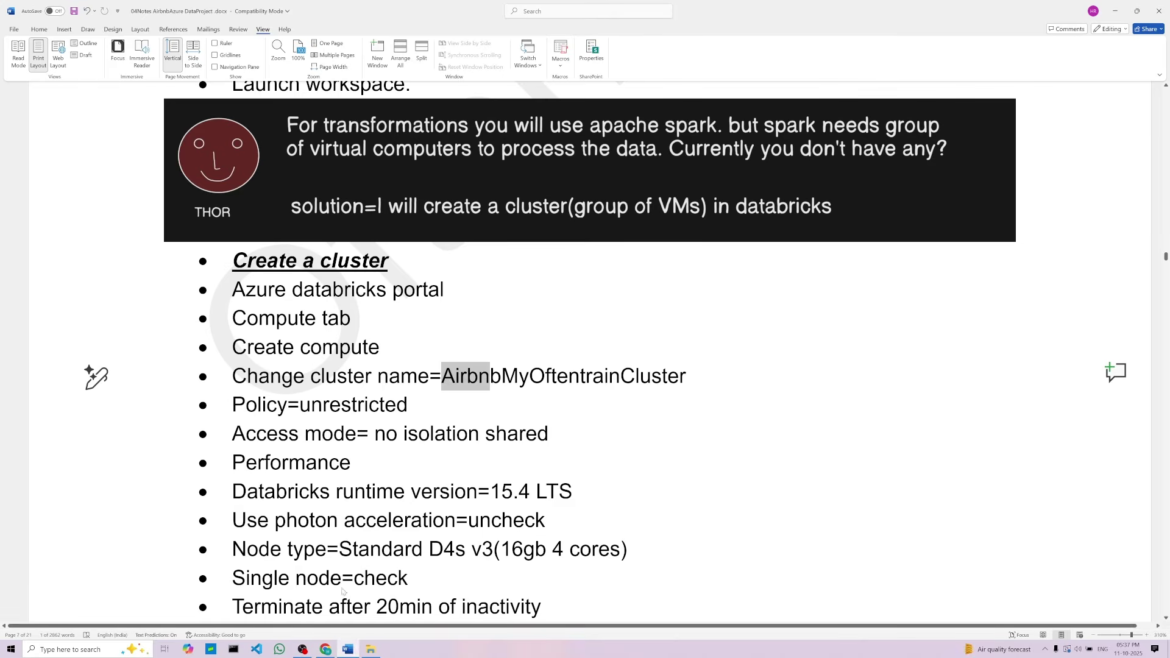
click(493, 408)
drag(441, 375, 687, 375)
right_click(519, 376)
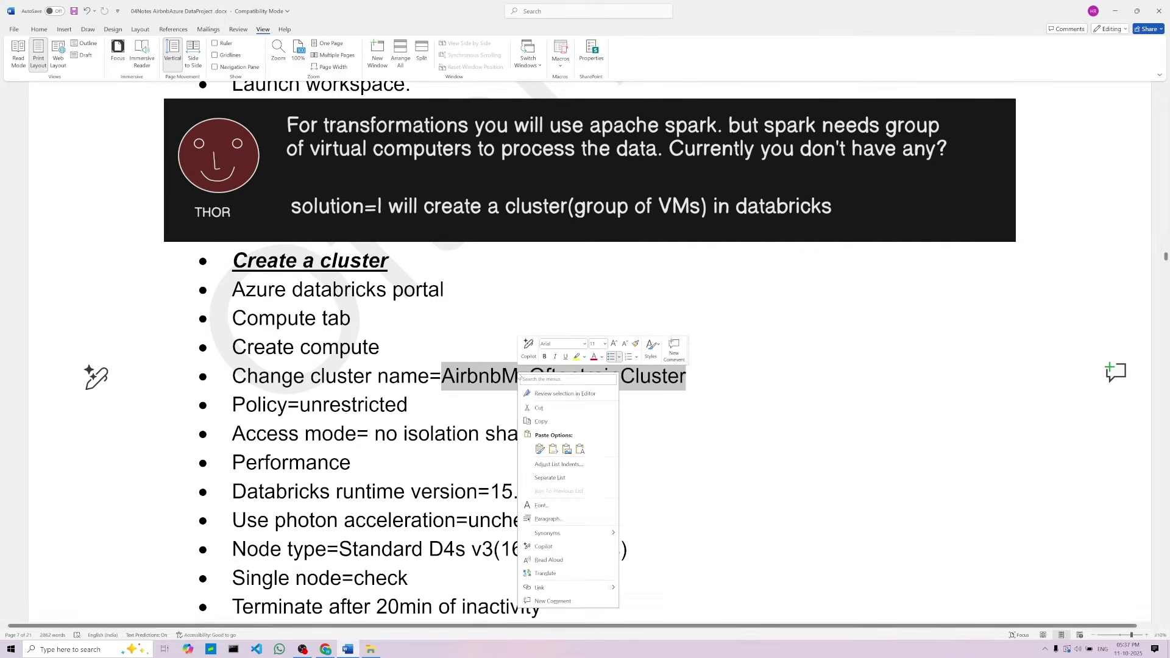
click(541, 421)
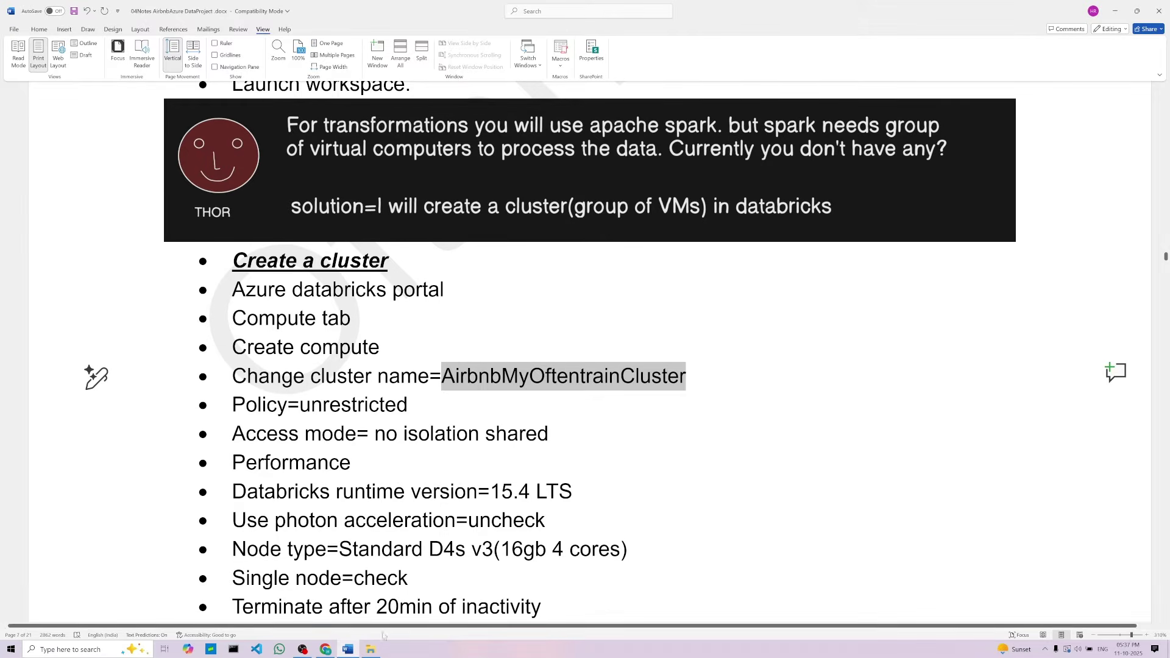
Switch to the browser and replace the compute name with the copied AirbnbMyOftentrainCluster
click(326, 649)
click(691, 323)
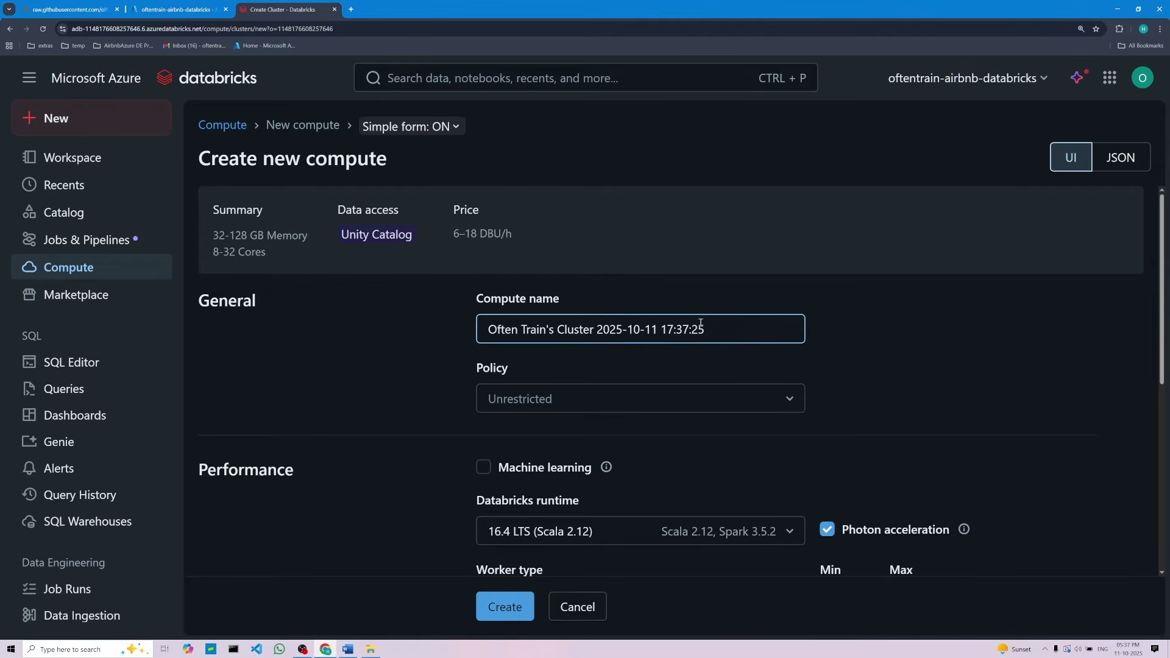
click(689, 327)
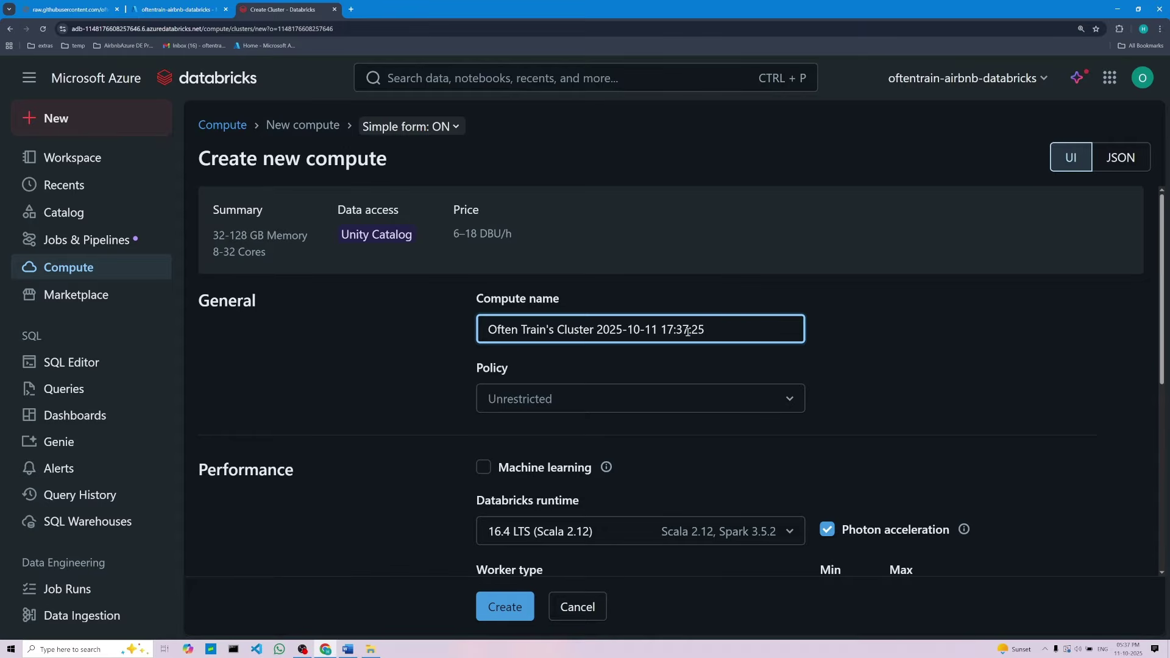
key(ctrl+a)
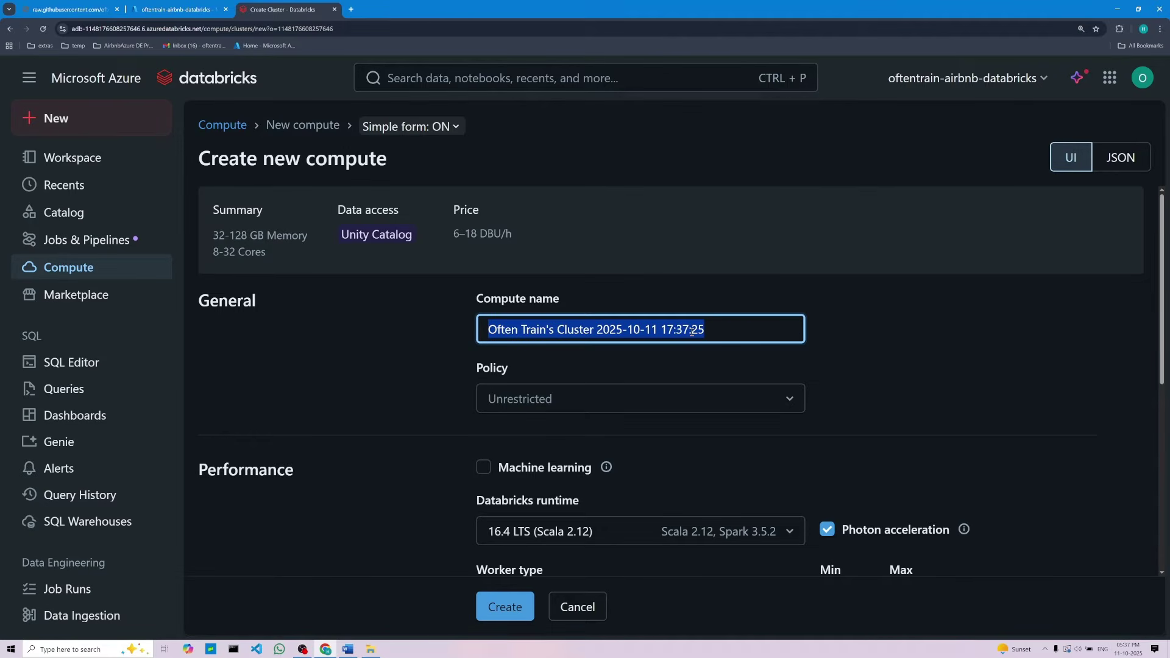
key(BackSpace)
right_click(493, 329)
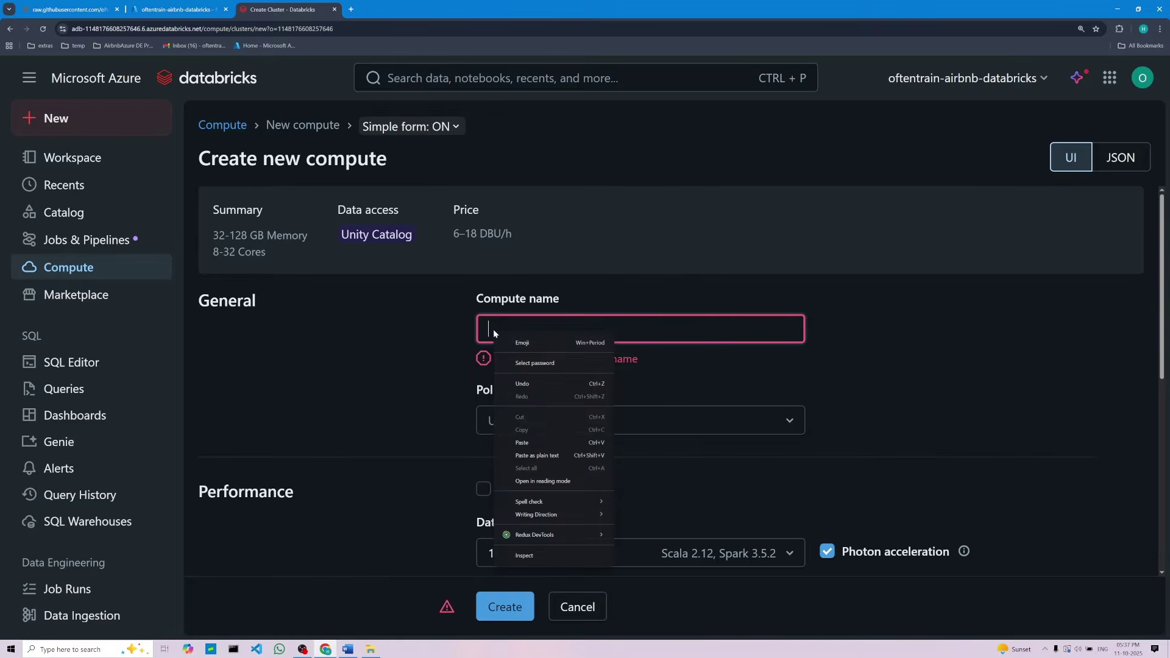
click(517, 440)
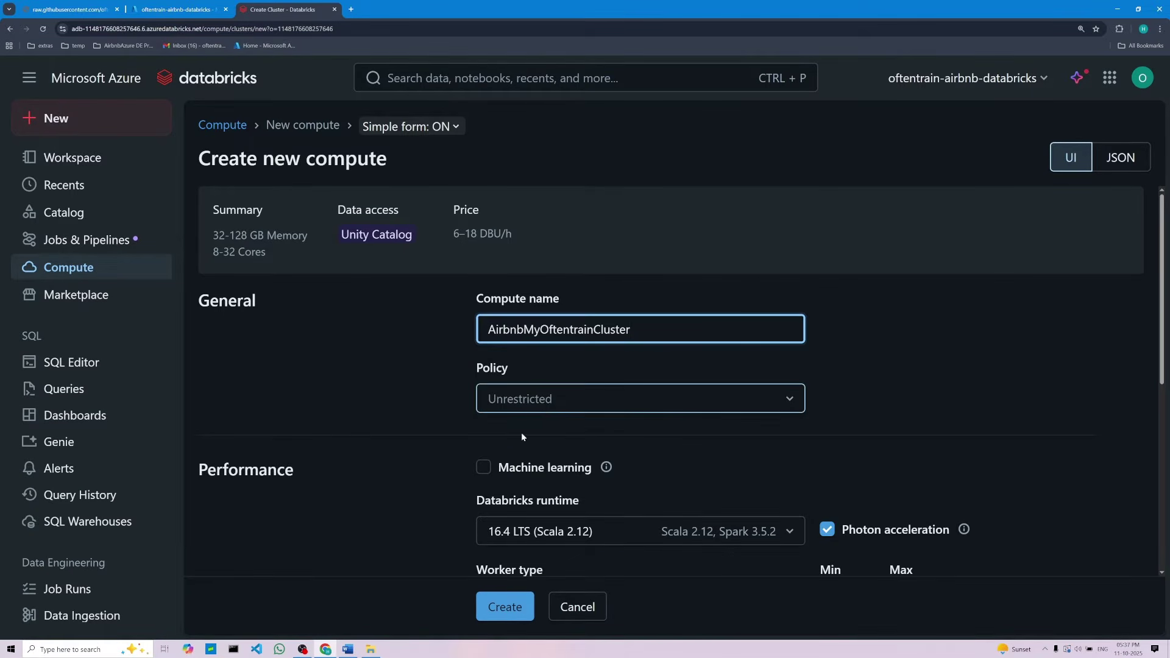
Review the access mode and performance instructions in the Word notes, and examine the Performance section of the Databricks compute form in the browser
click(347, 649)
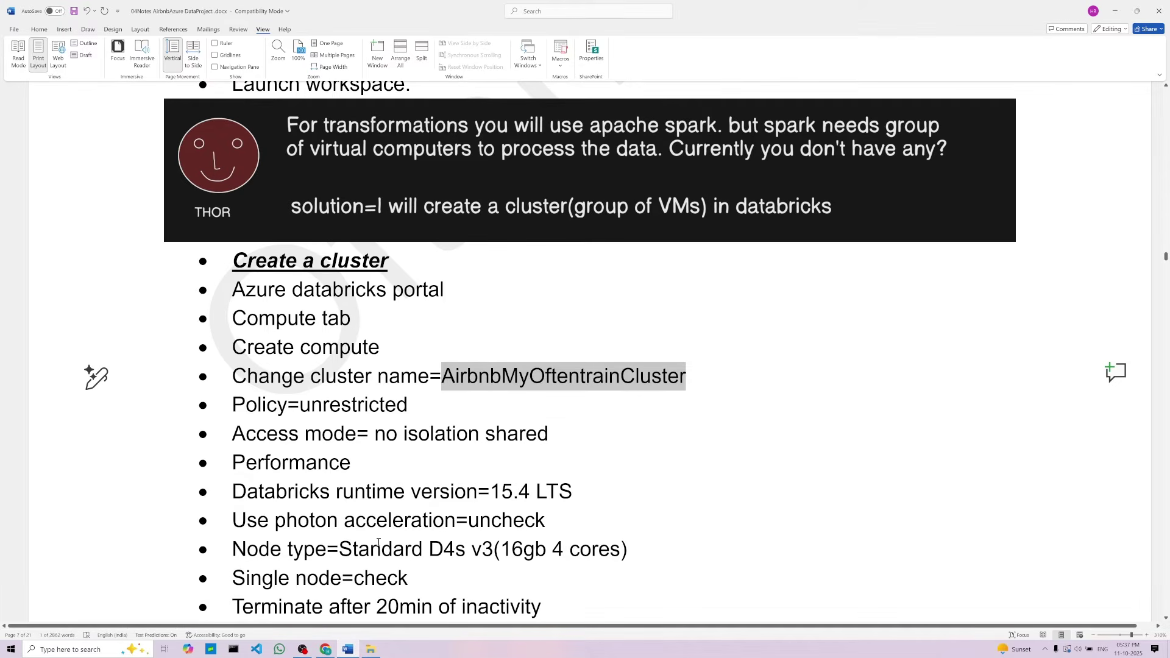
click(377, 433)
drag(377, 433, 548, 434)
click(378, 466)
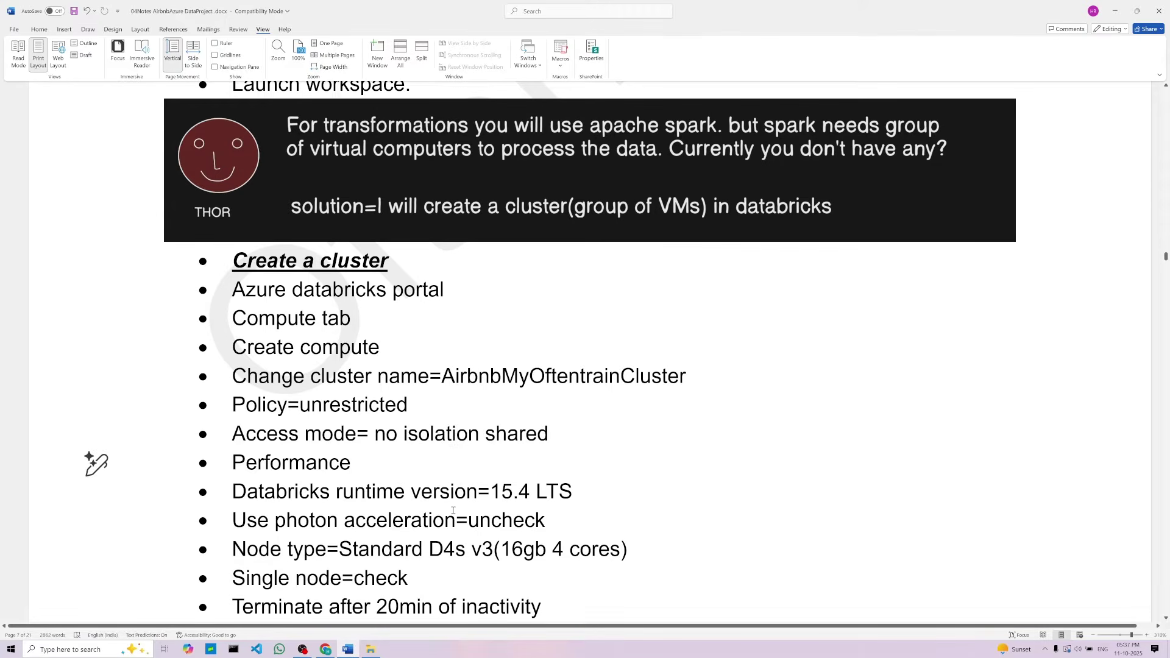
click(326, 649)
scroll(756, 427, down, 1)
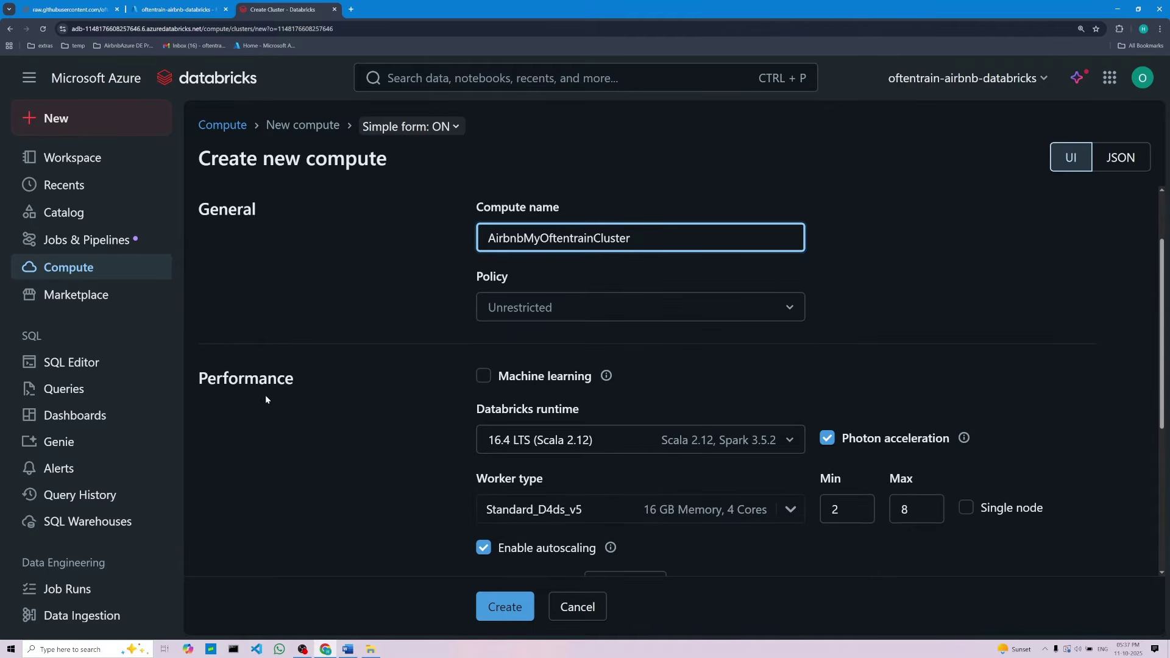
double_click(237, 389)
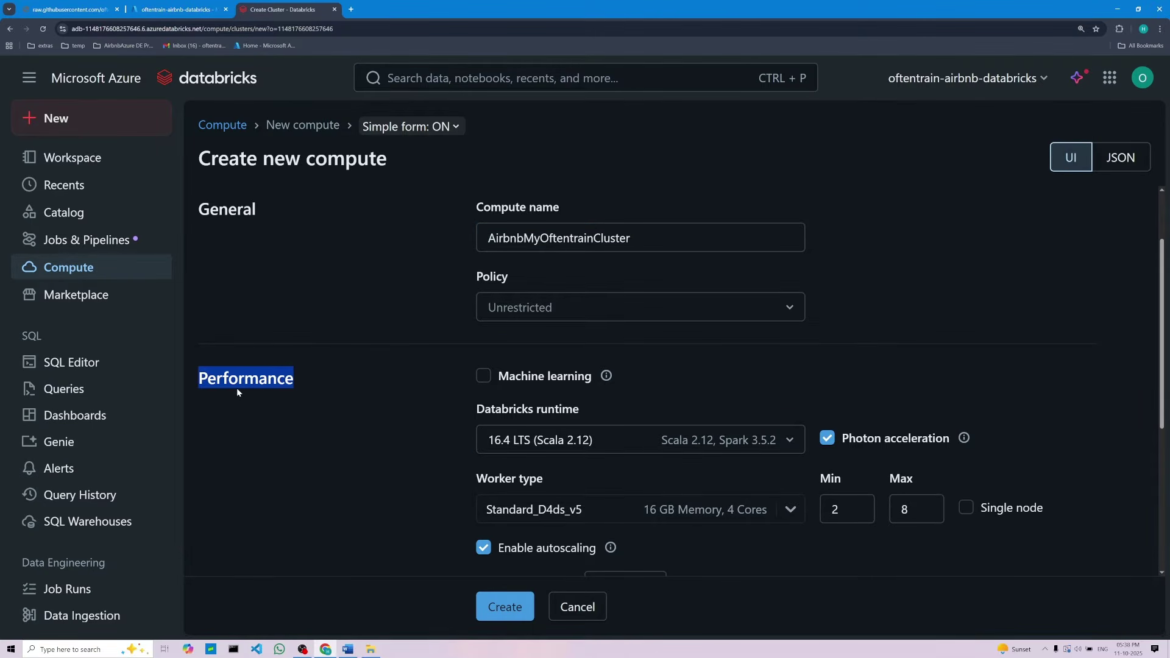
scroll(544, 434, down, 1)
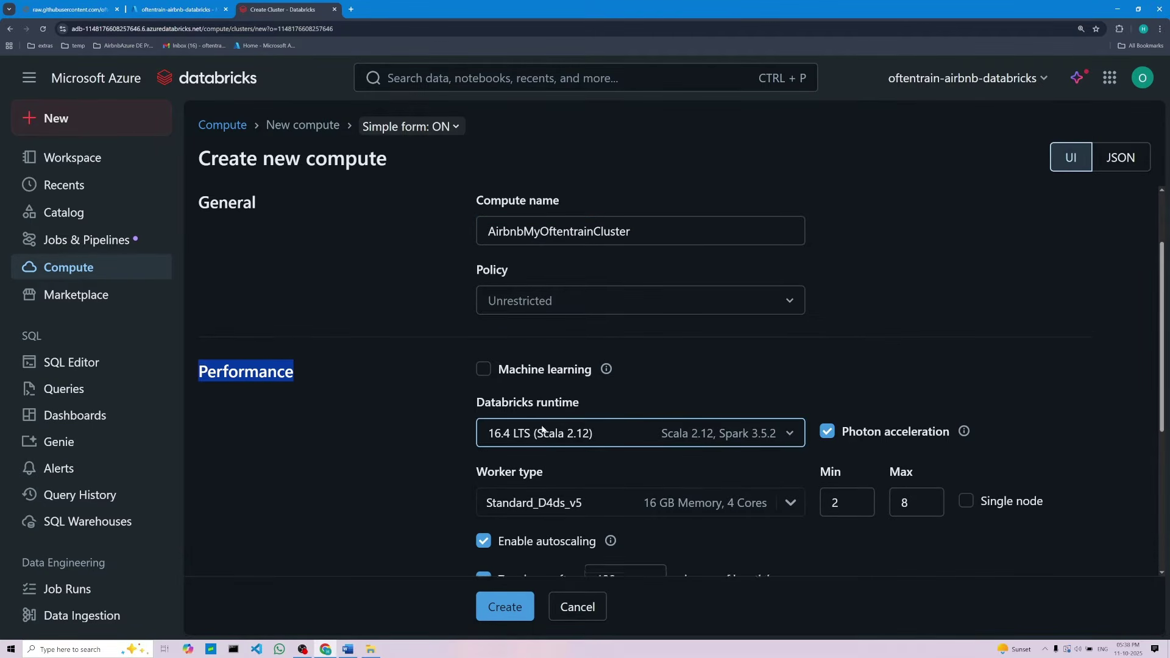
scroll(544, 434, down, 3)
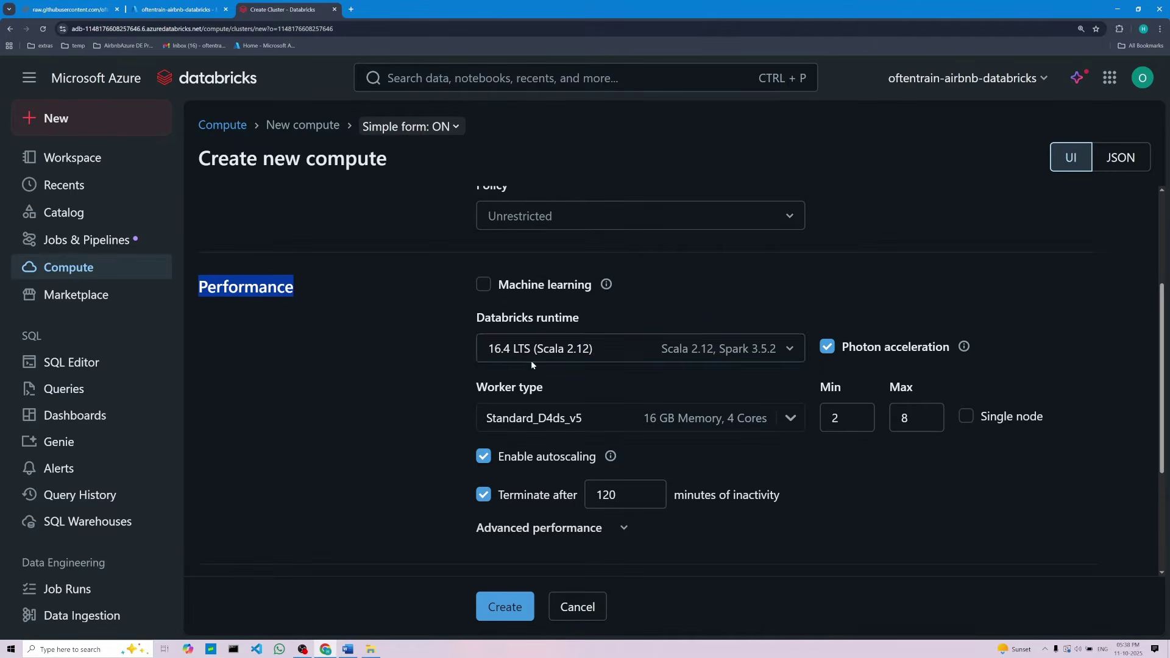
Set the Databricks runtime to 15.4 LTS, checking the required version in the Word notes
click(787, 354)
scroll(698, 214, down, 1)
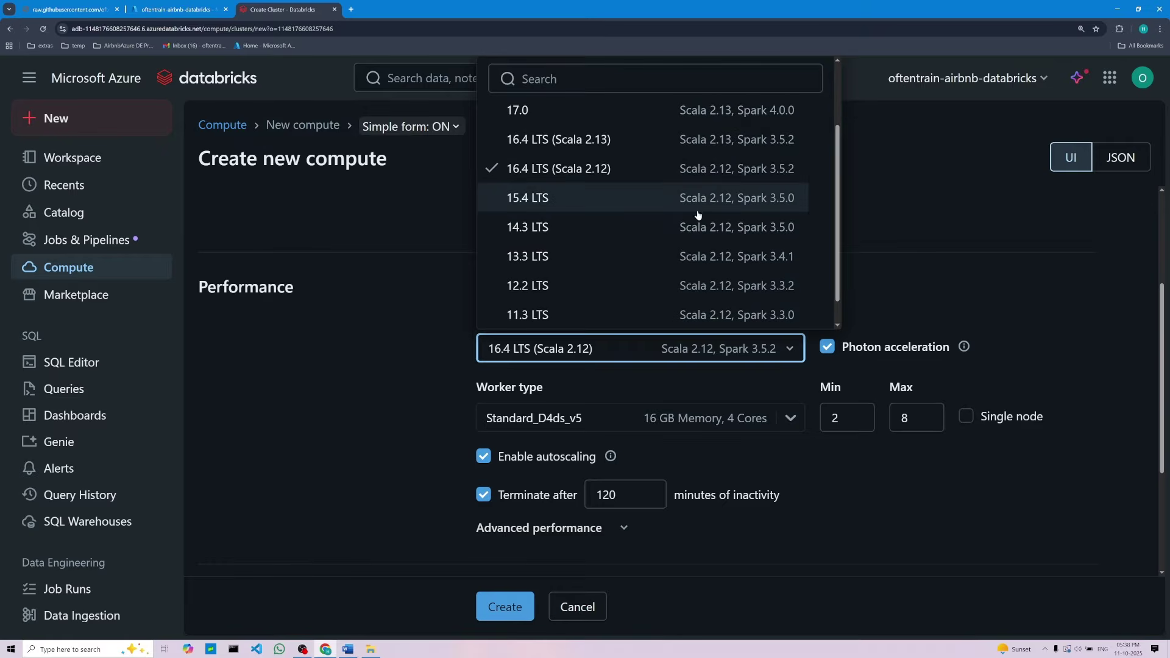
scroll(701, 216, up, 3)
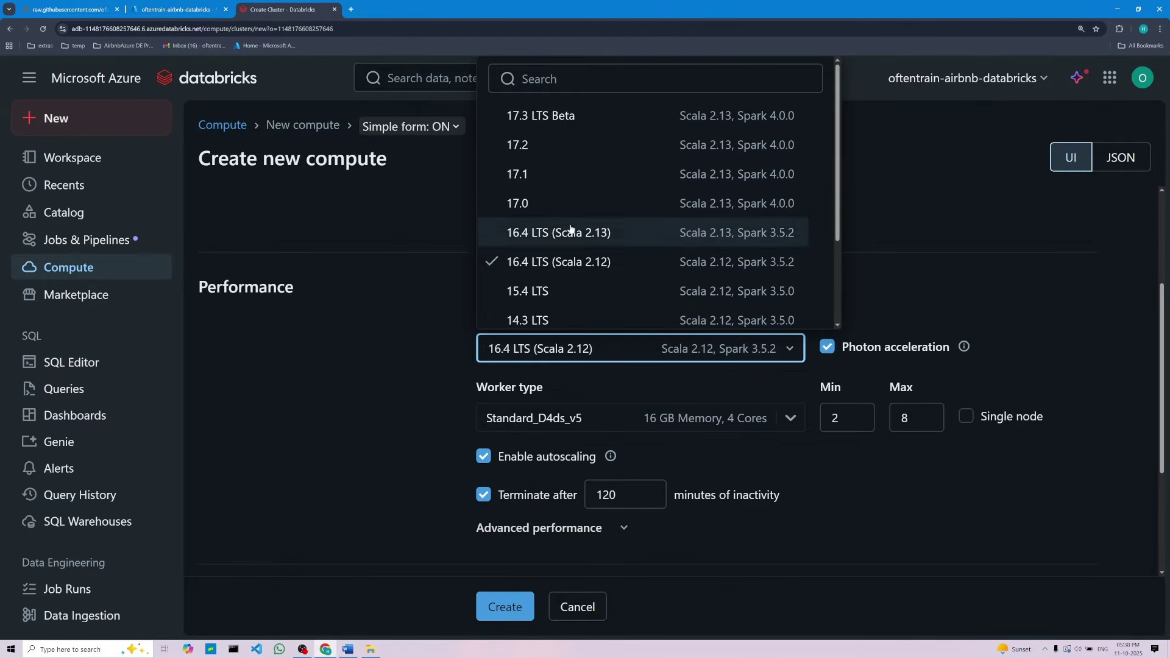
click(347, 649)
drag(491, 491, 575, 491)
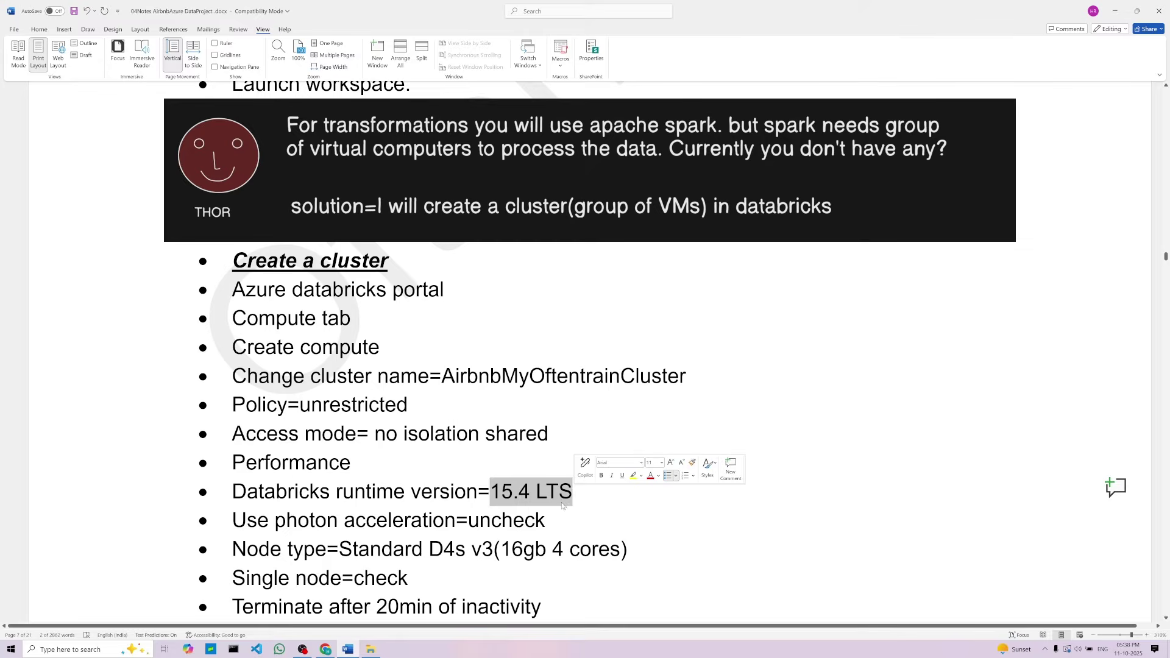
click(329, 649)
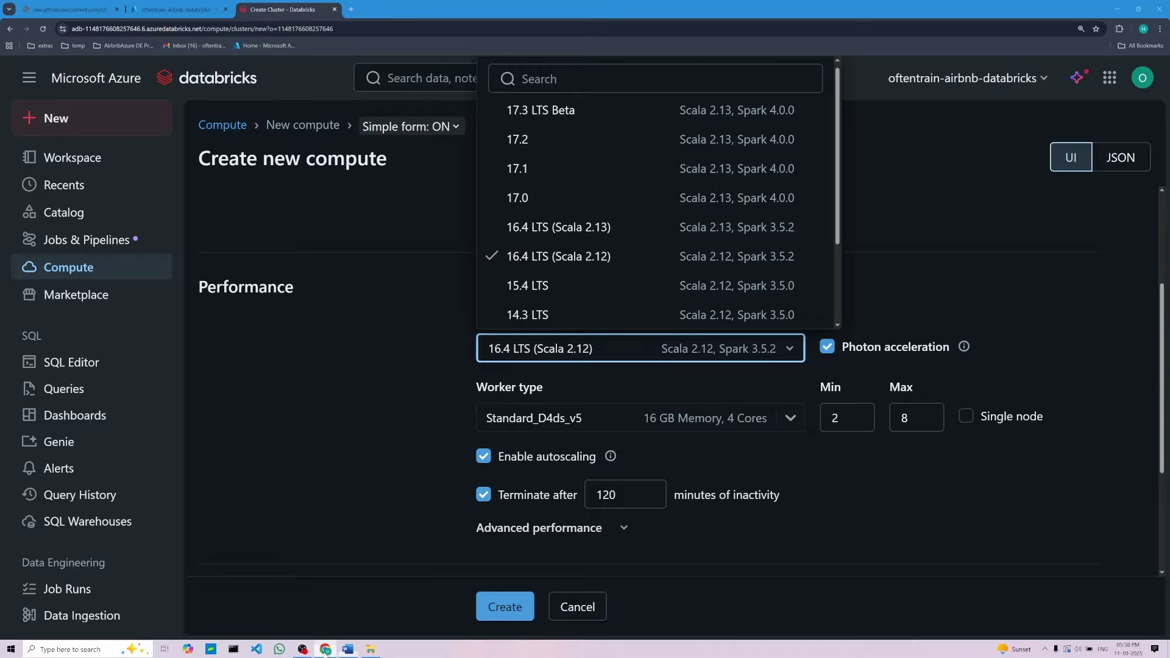
scroll(573, 271, down, 1)
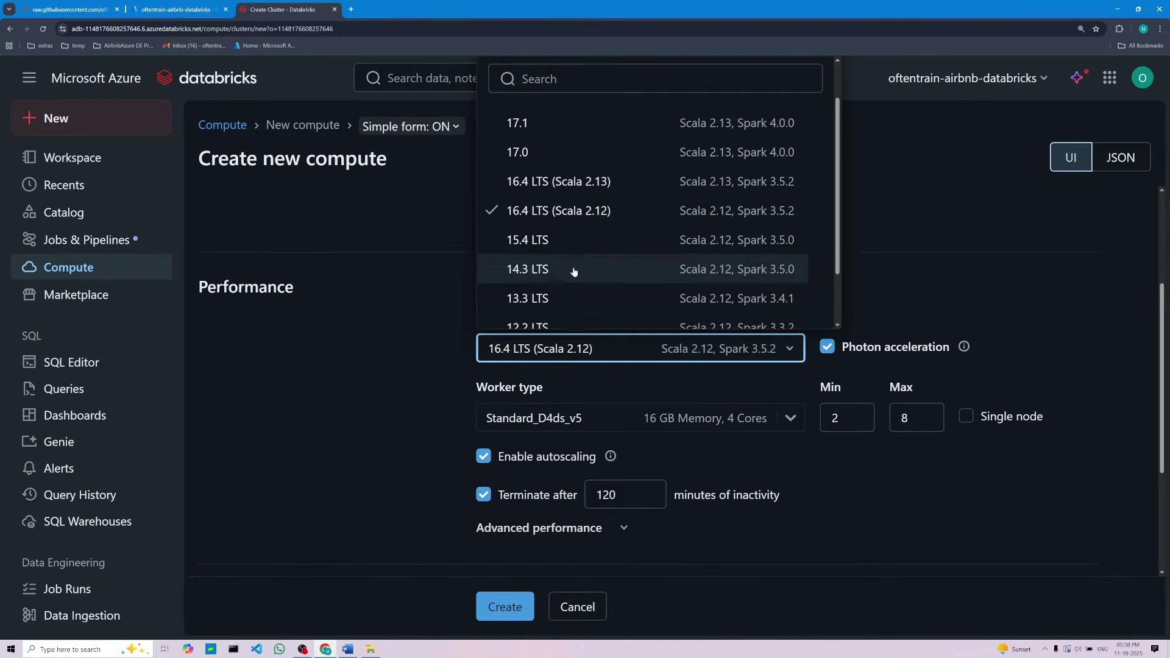
click(536, 241)
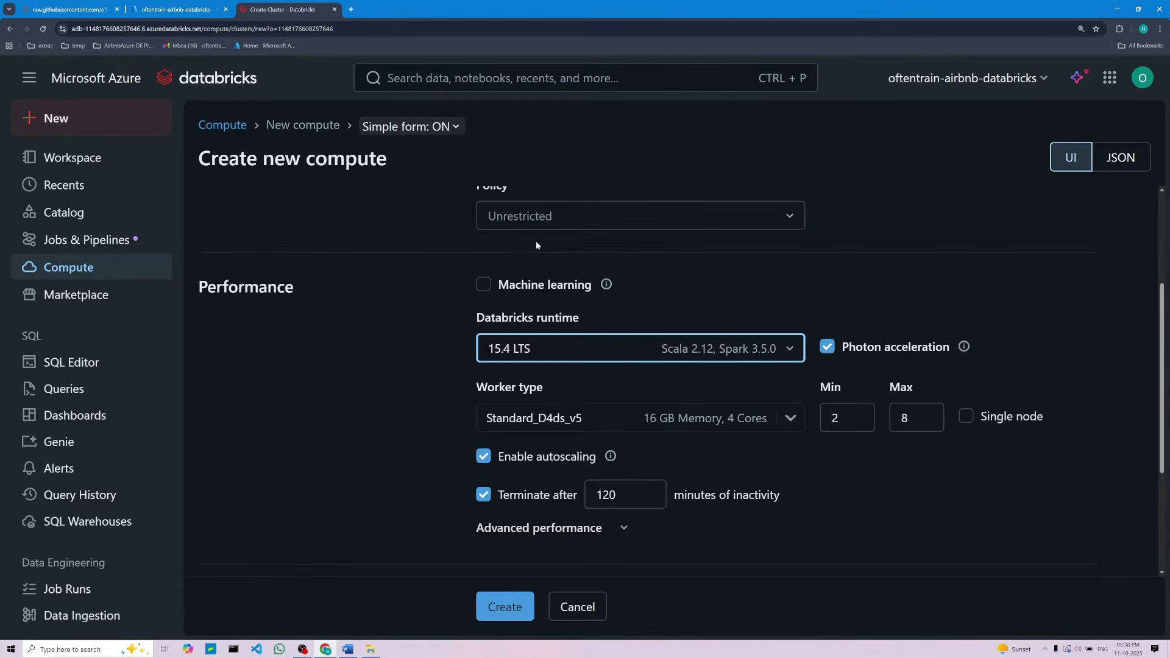
Check the photon setting in the Word notes and disable Photon acceleration in the browser's compute form
click(346, 649)
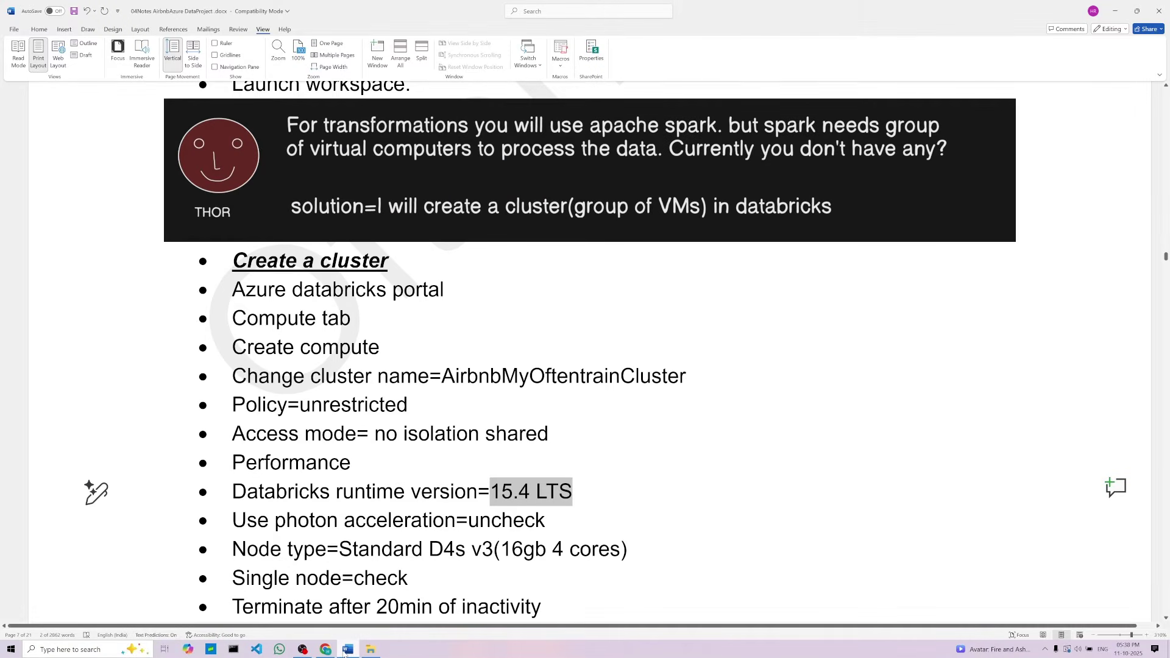
double_click(504, 522)
scroll(384, 466, down, 2)
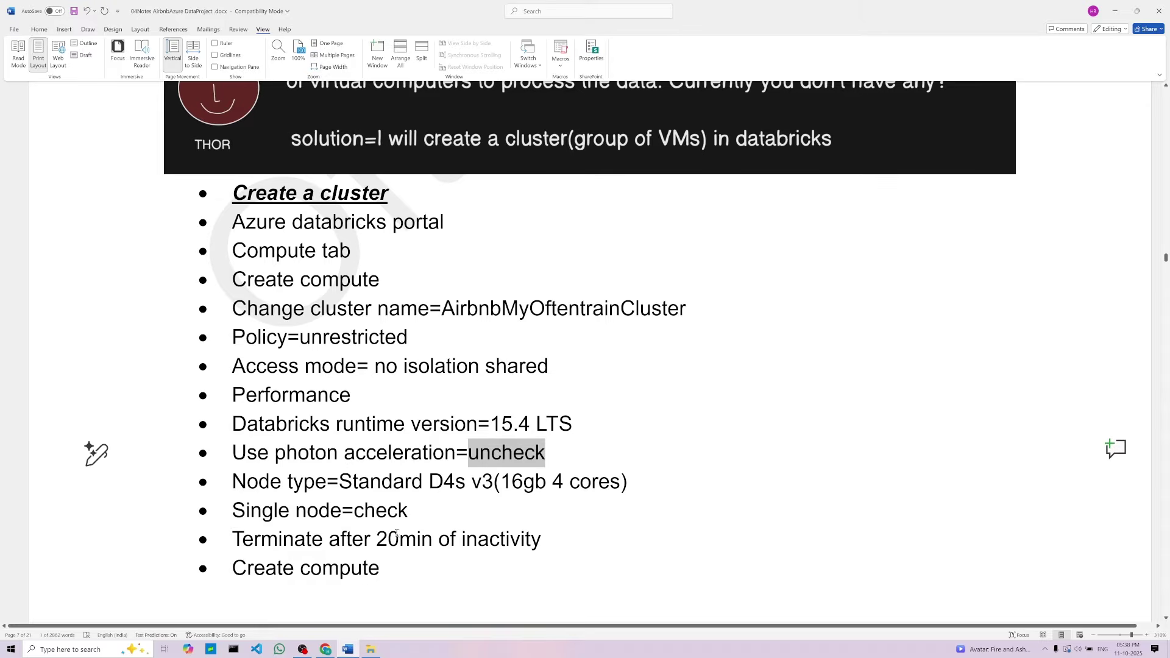
click(324, 649)
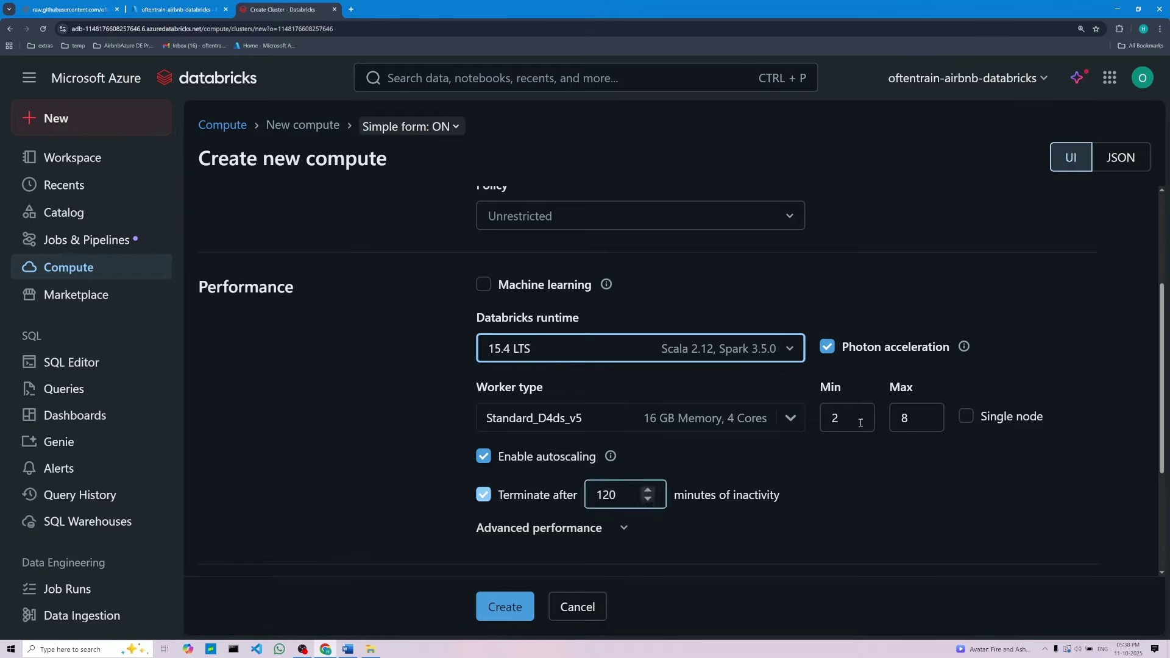
click(828, 353)
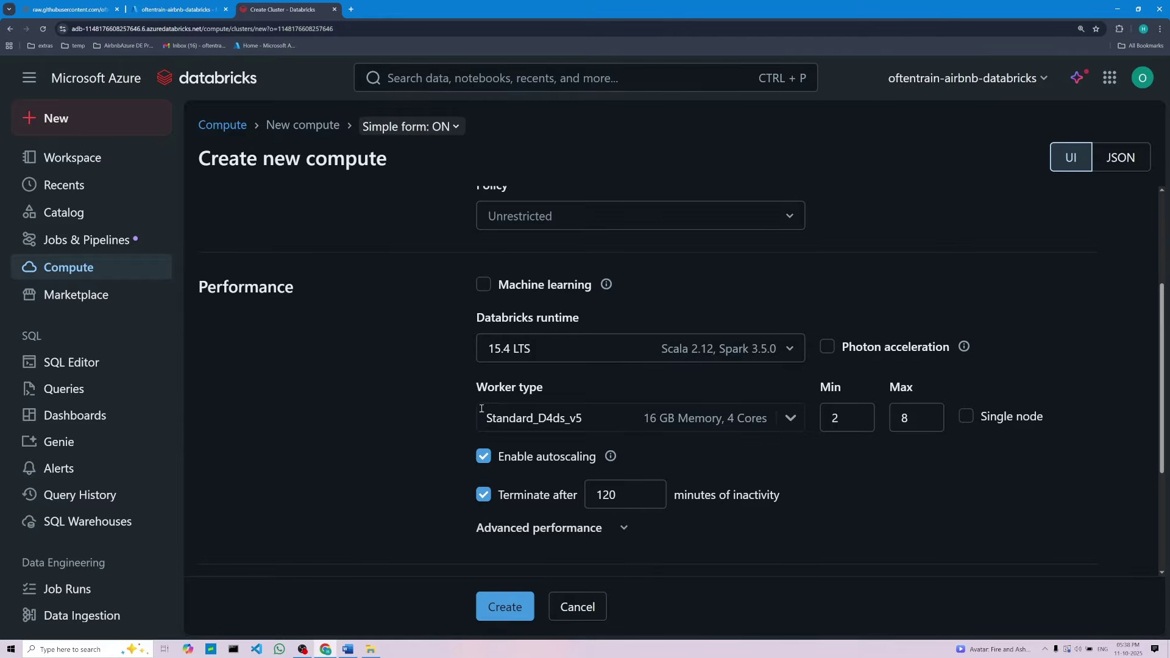
Look up the node type in the Word notes and set the worker type to Standard_D4s_v3 with 16 GB memory and 4 cores
click(792, 420)
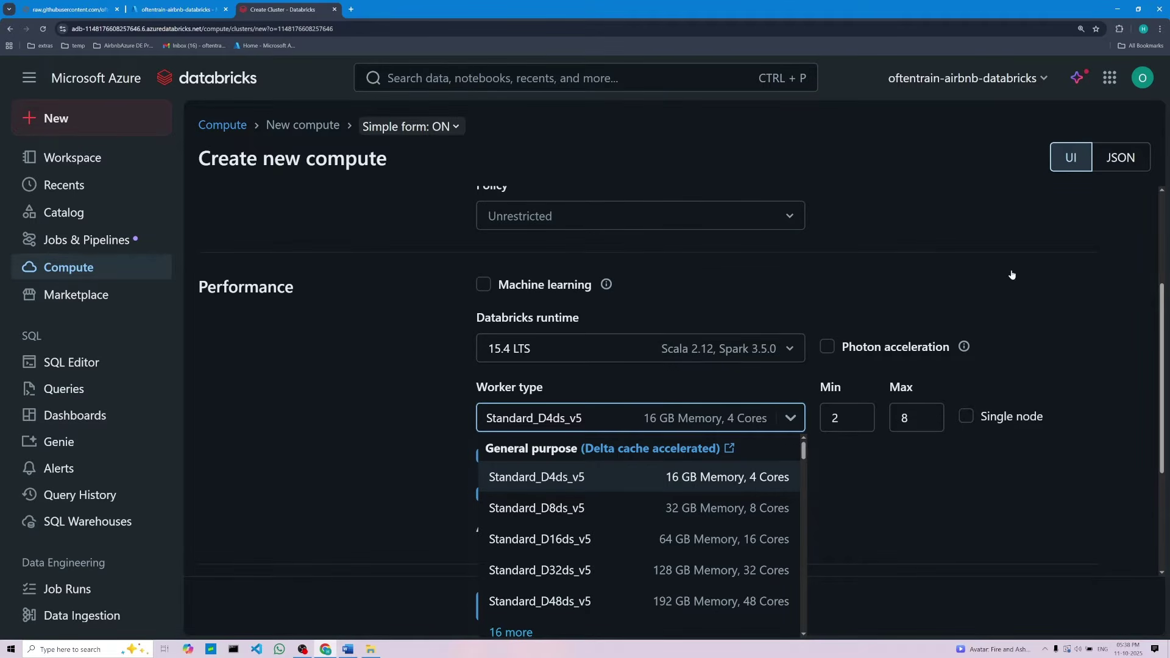
click(348, 650)
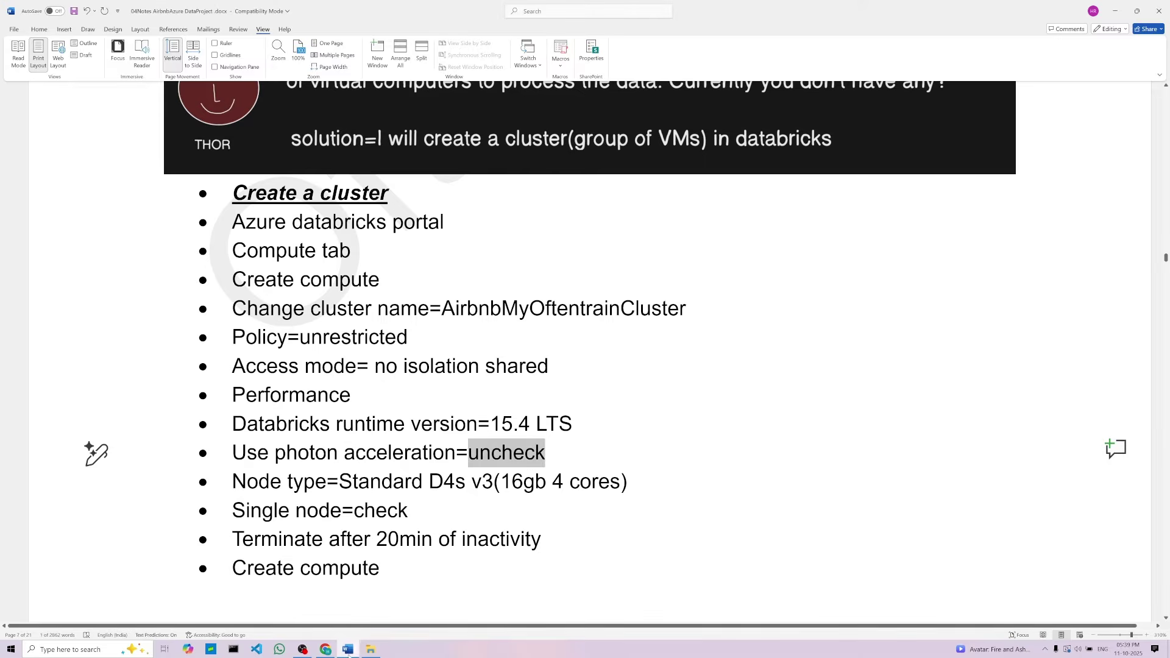
click(344, 481)
drag(342, 482, 638, 487)
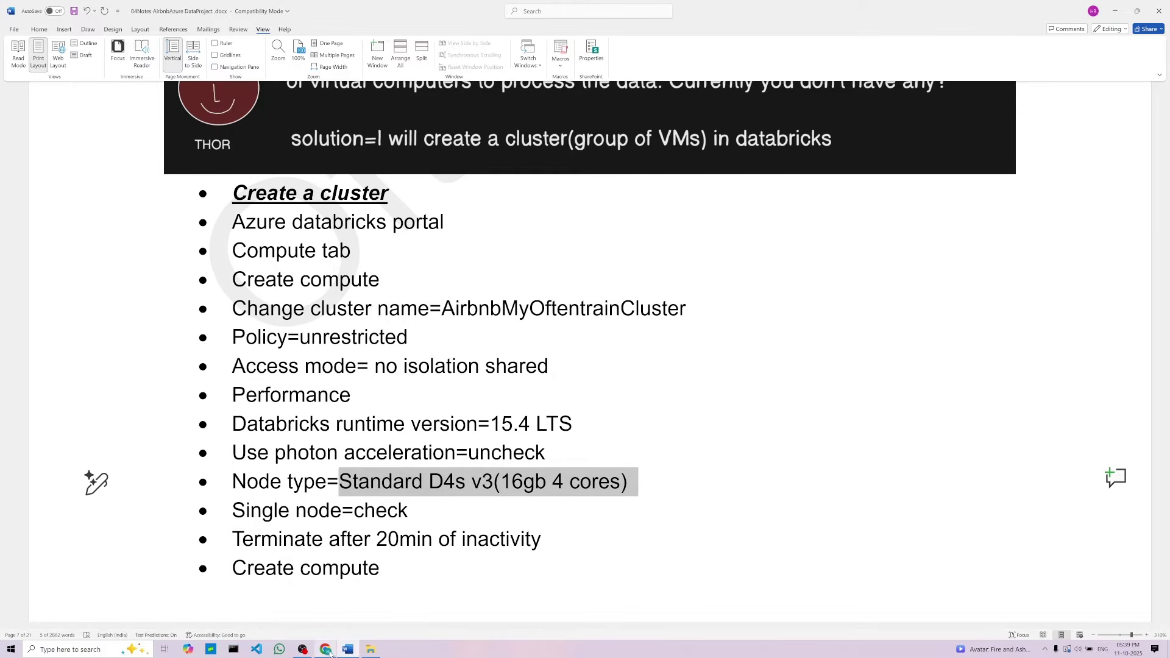
click(325, 649)
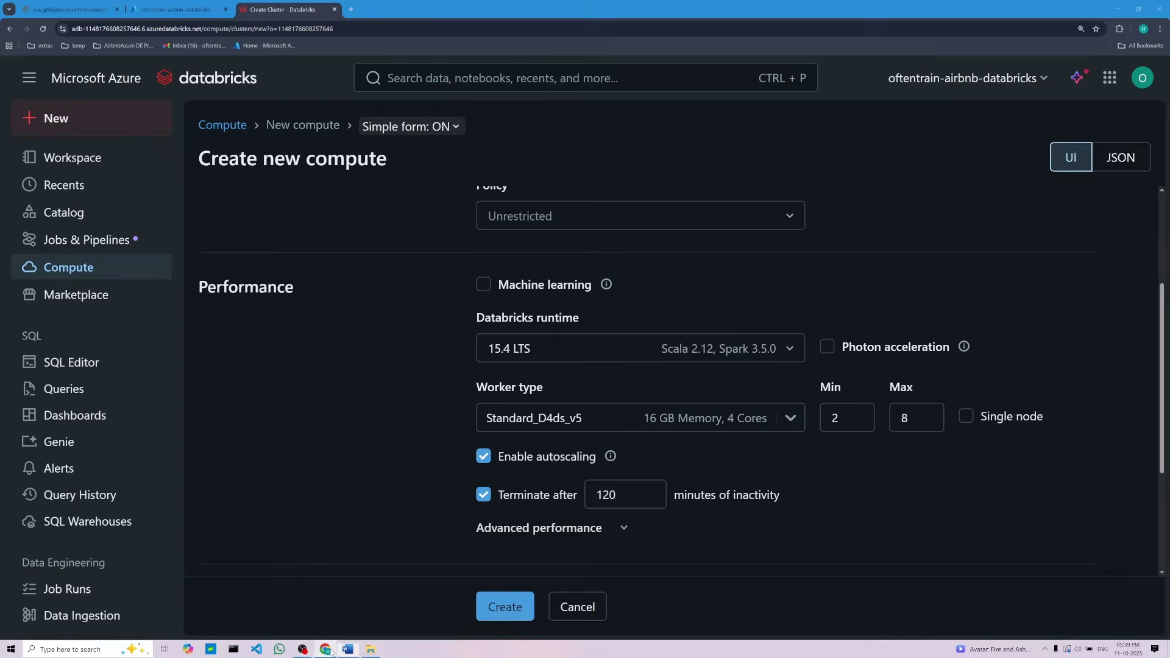
click(790, 421)
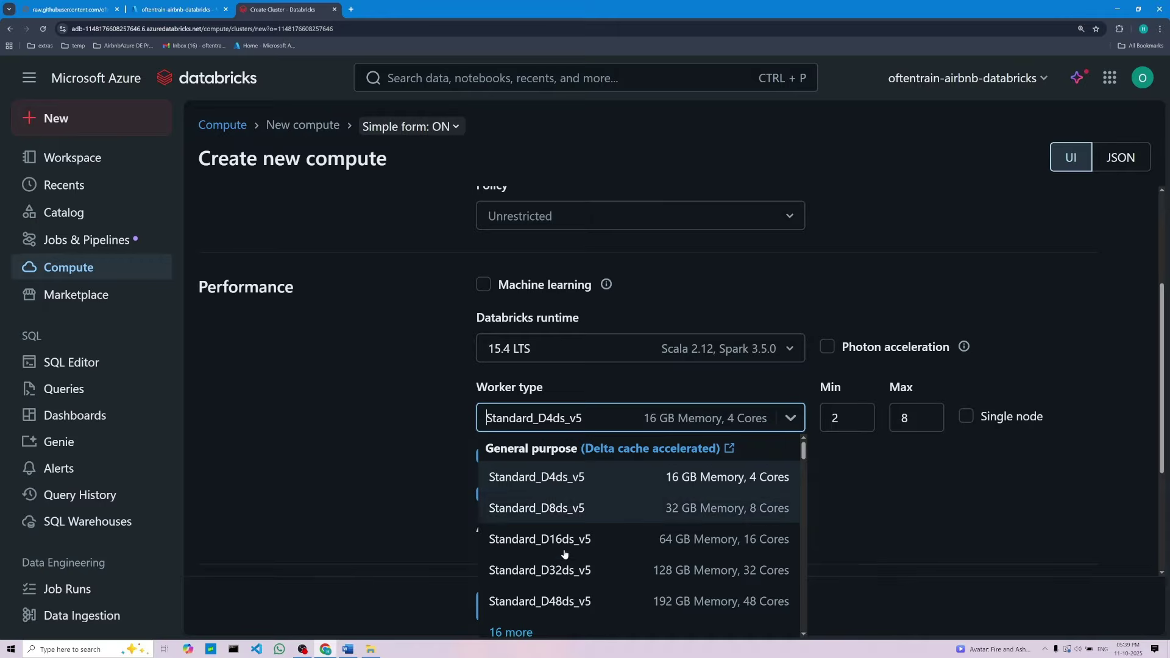
scroll(564, 556, down, 3)
scroll(565, 568, down, 6)
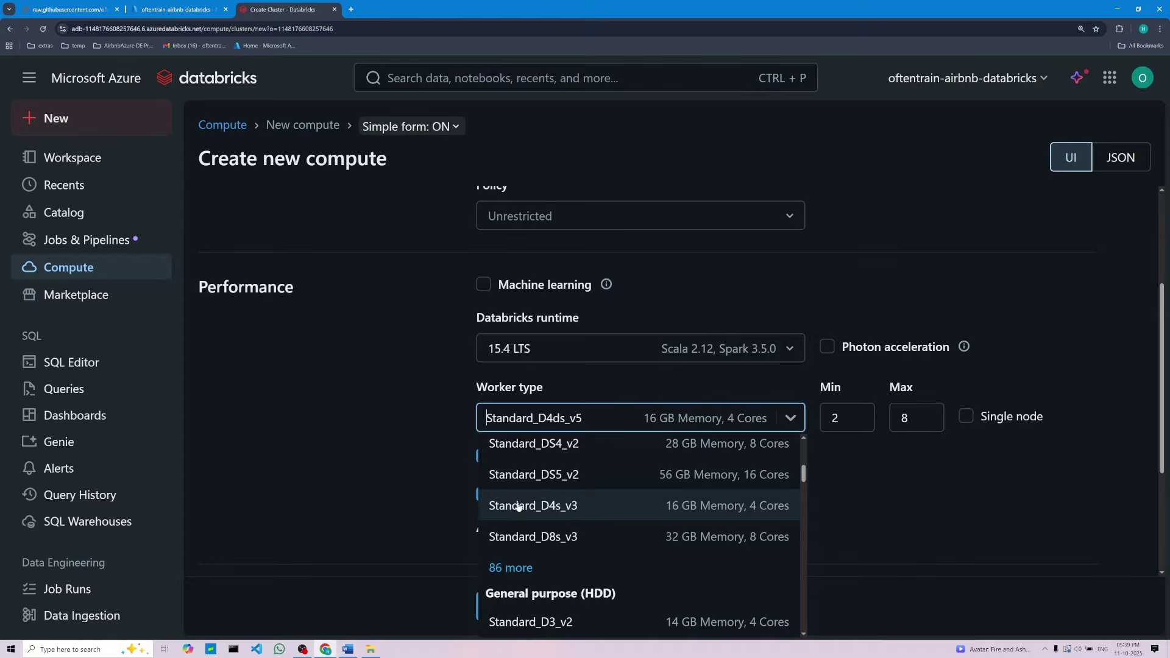
click(659, 507)
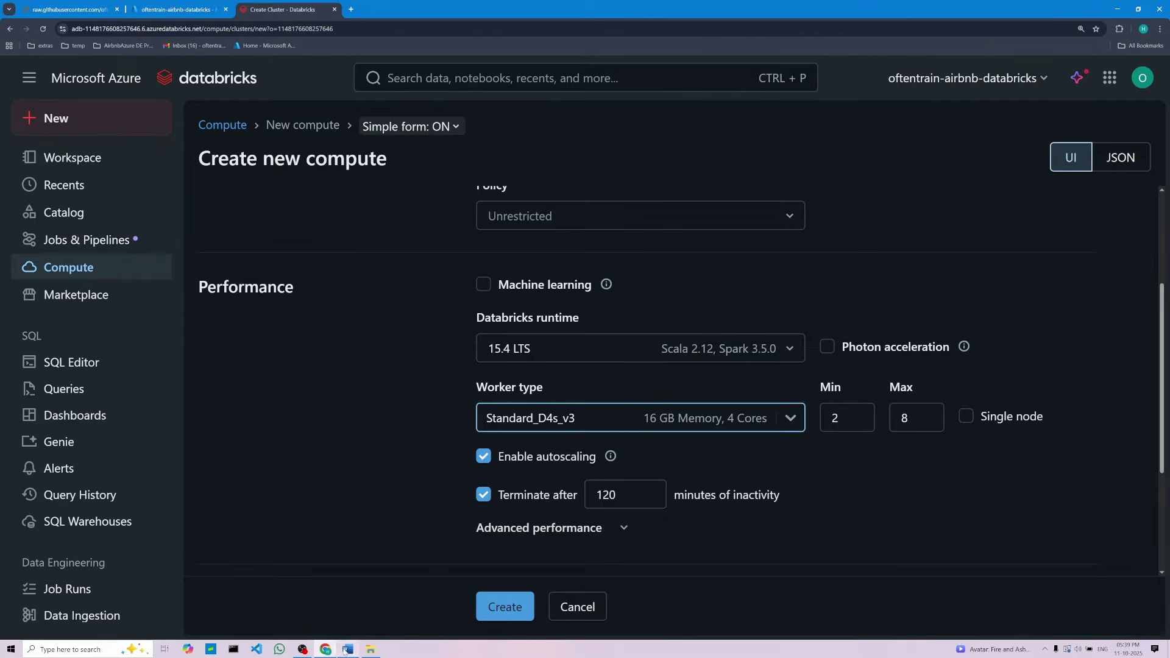
Check the remaining cluster settings in the Word notes and enable Single node in the browser's compute form
click(347, 649)
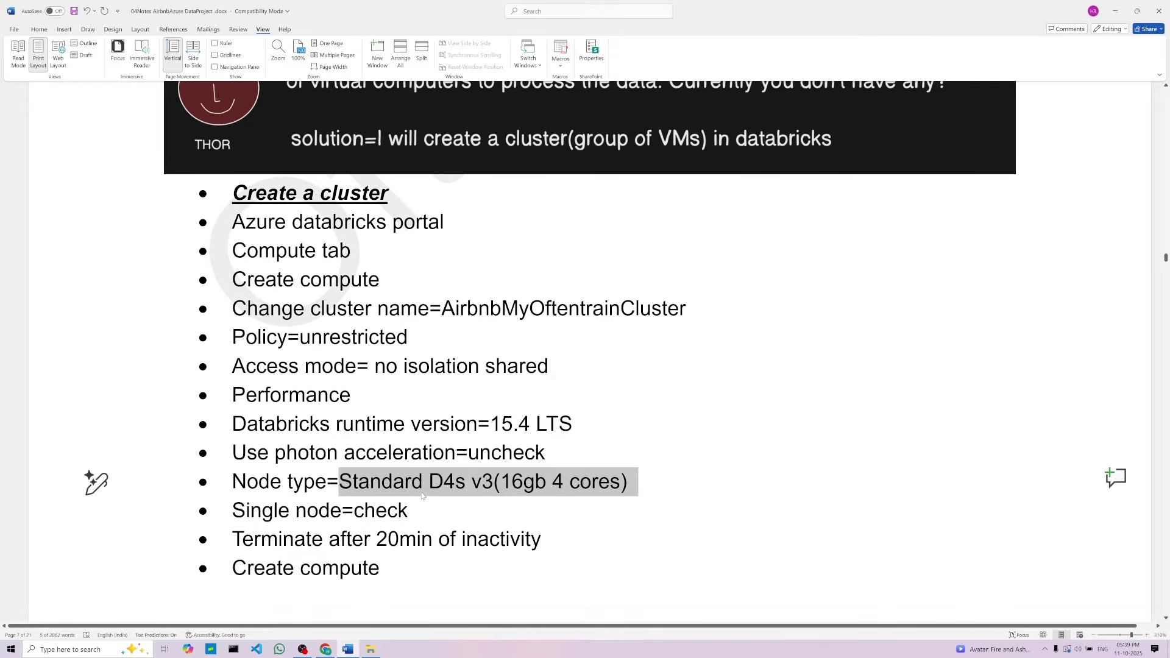
click(412, 513)
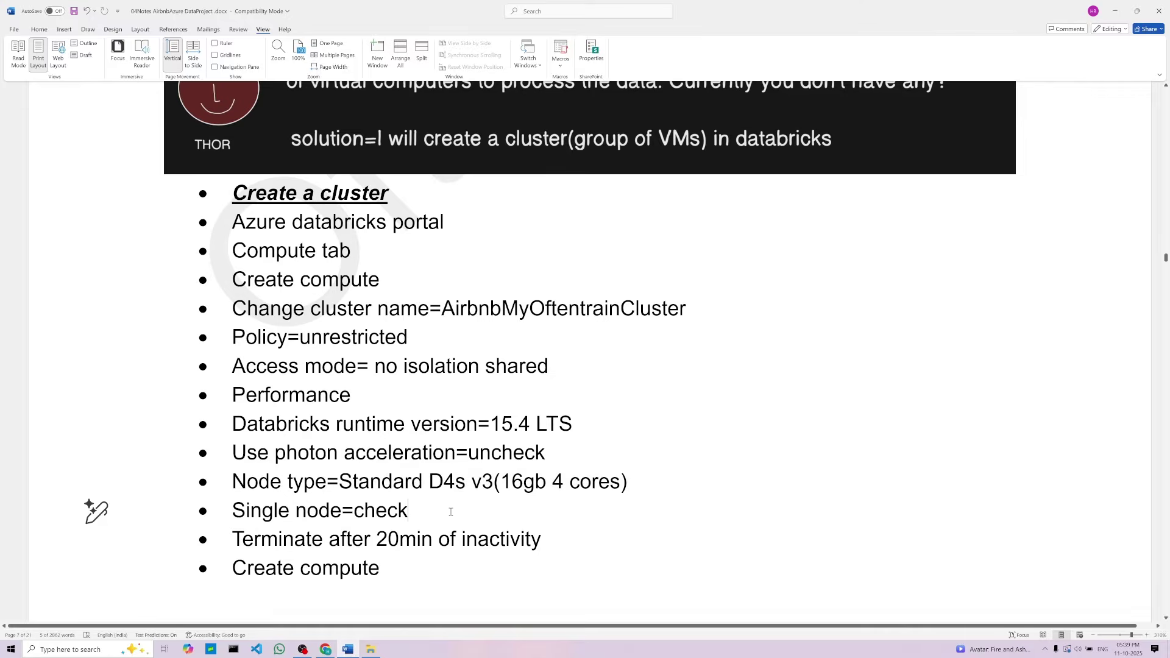
scroll(412, 512, down, 3)
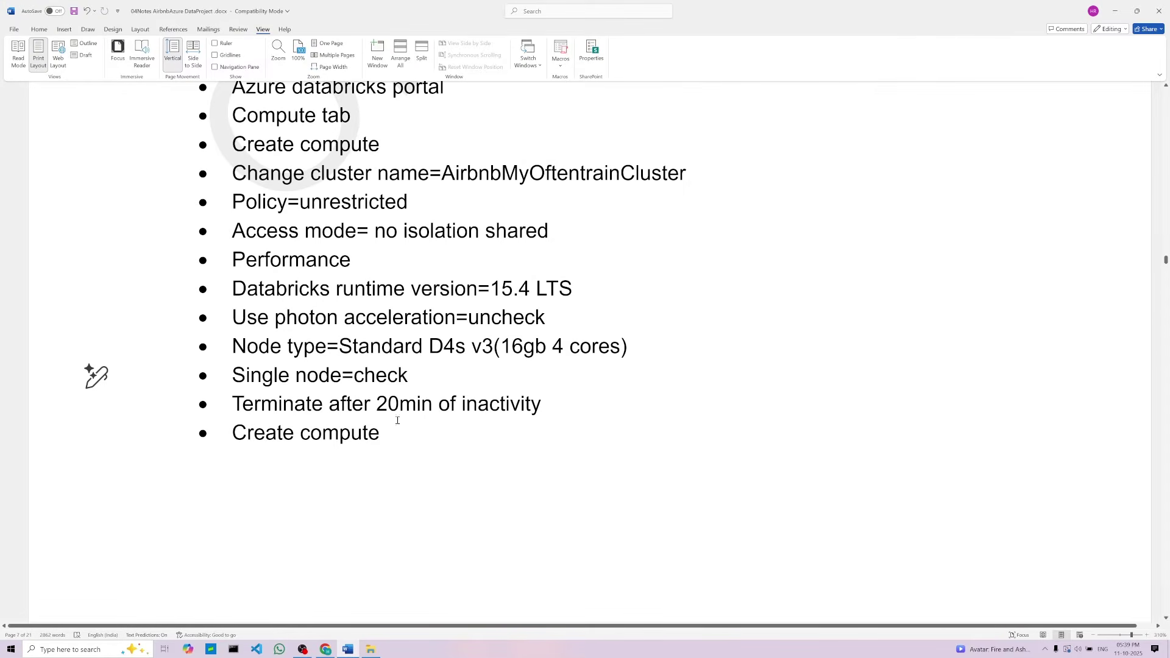
click(326, 649)
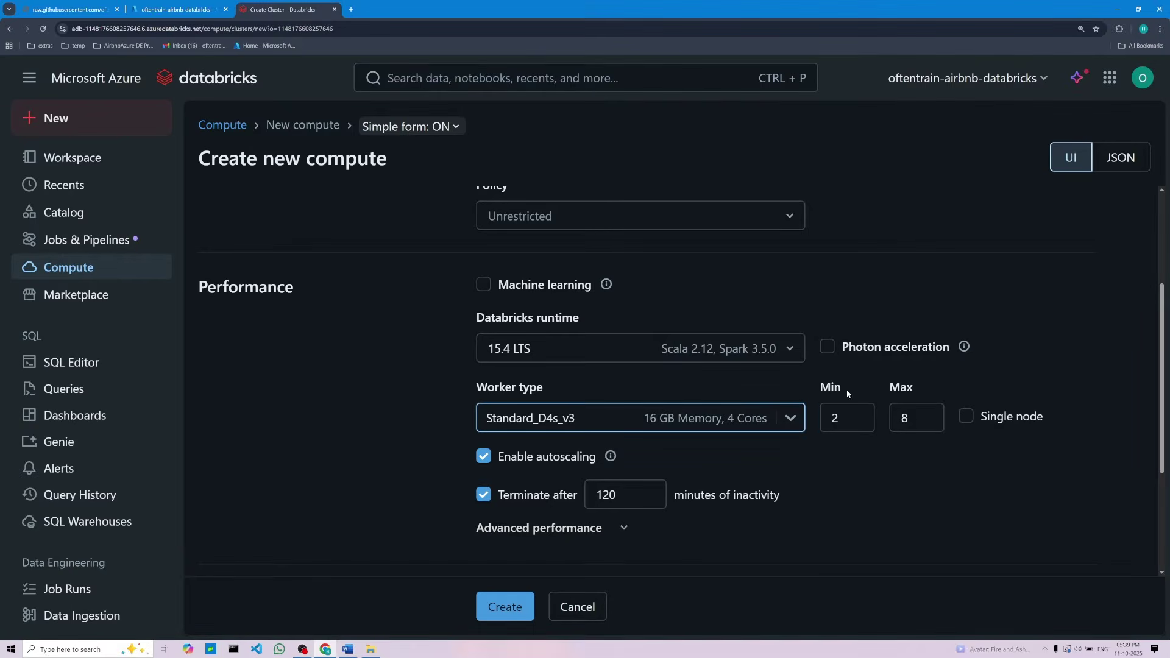
click(966, 417)
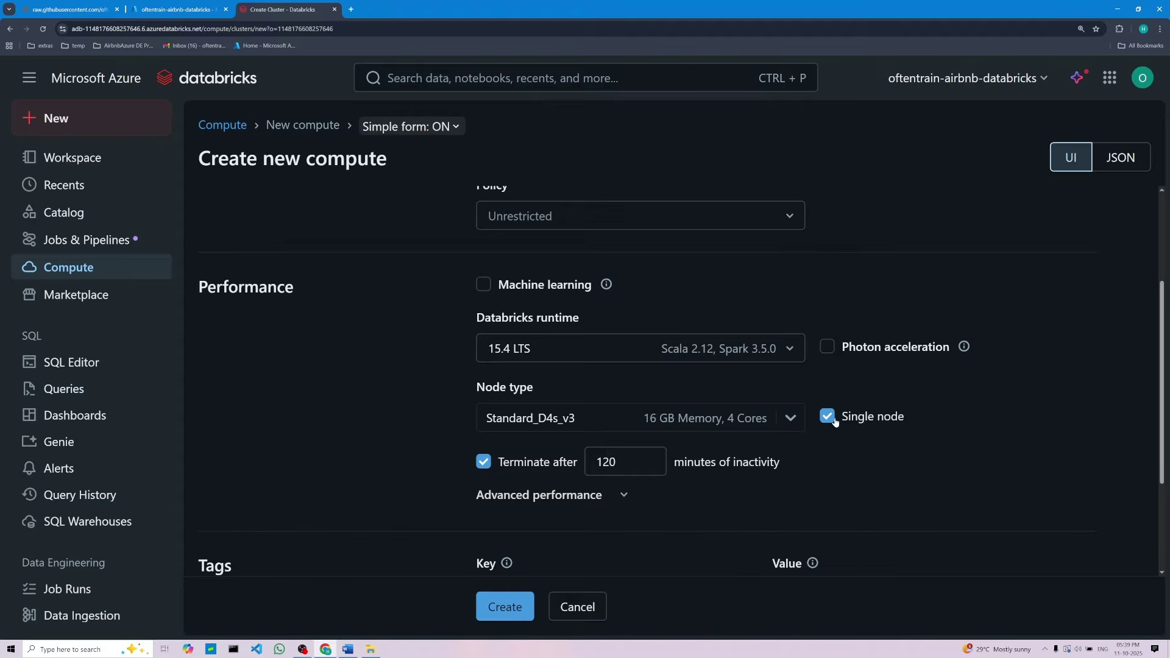
Set the compute to terminate after 20 minutes of inactivity
click(609, 461)
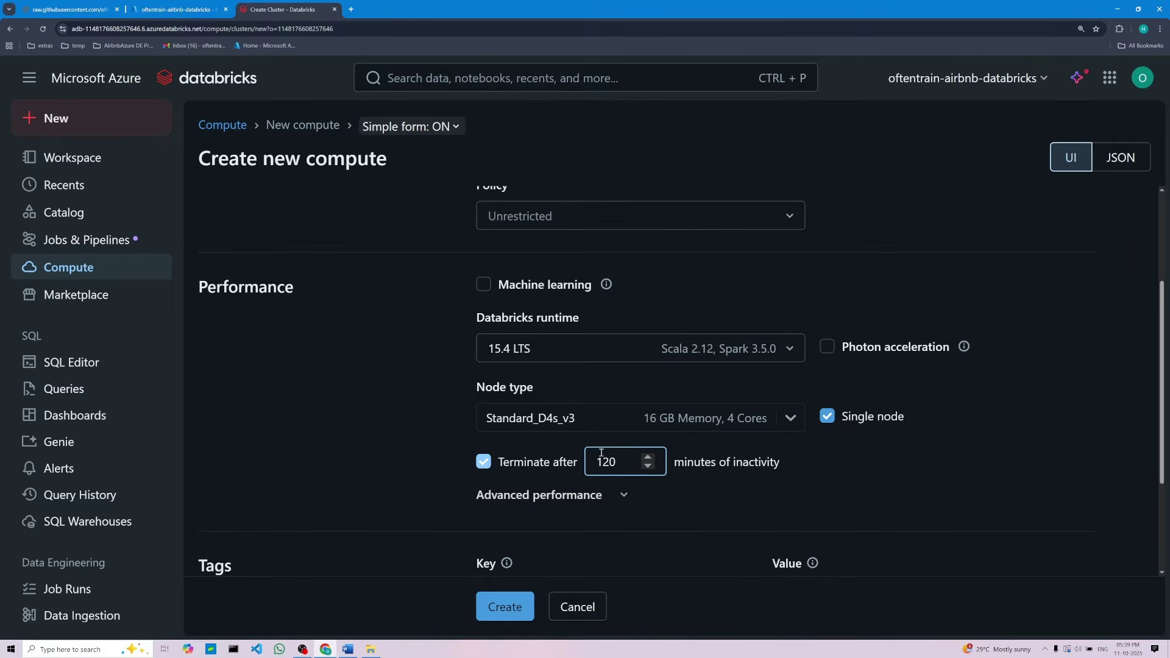
double_click(609, 462)
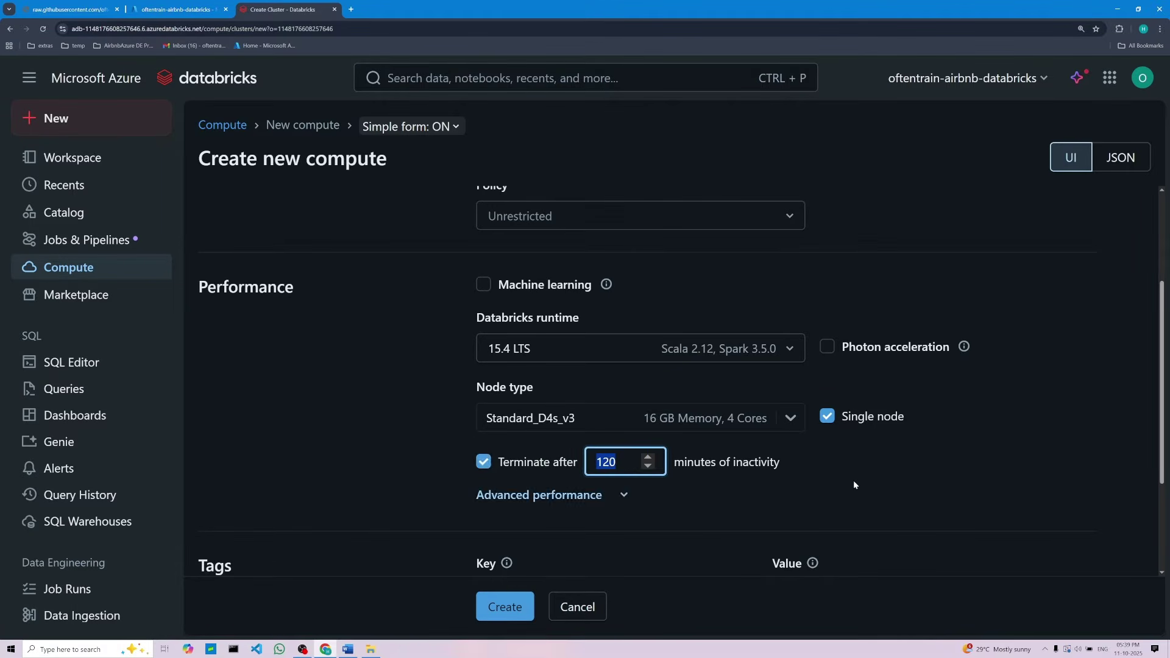
key(BackSpace)
text(20)
click(872, 499)
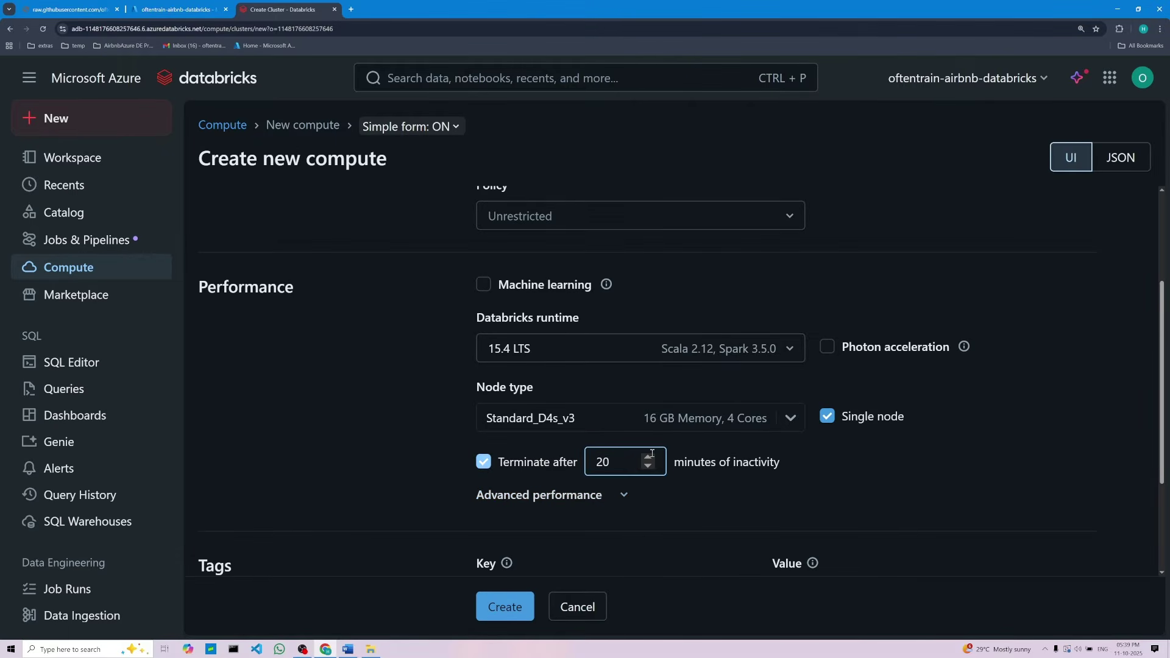
scroll(664, 457, down, 2)
scroll(663, 442, down, 1)
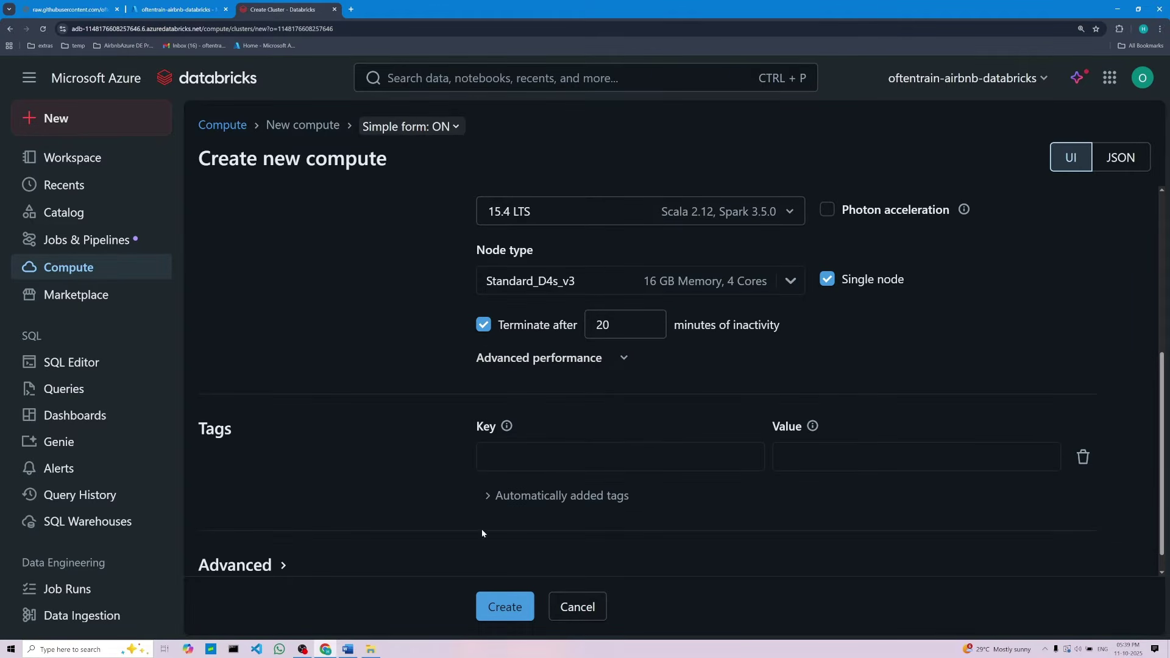
Check the cluster creation list in the Word notes for remaining settings, and return to the browser's compute form
click(341, 647)
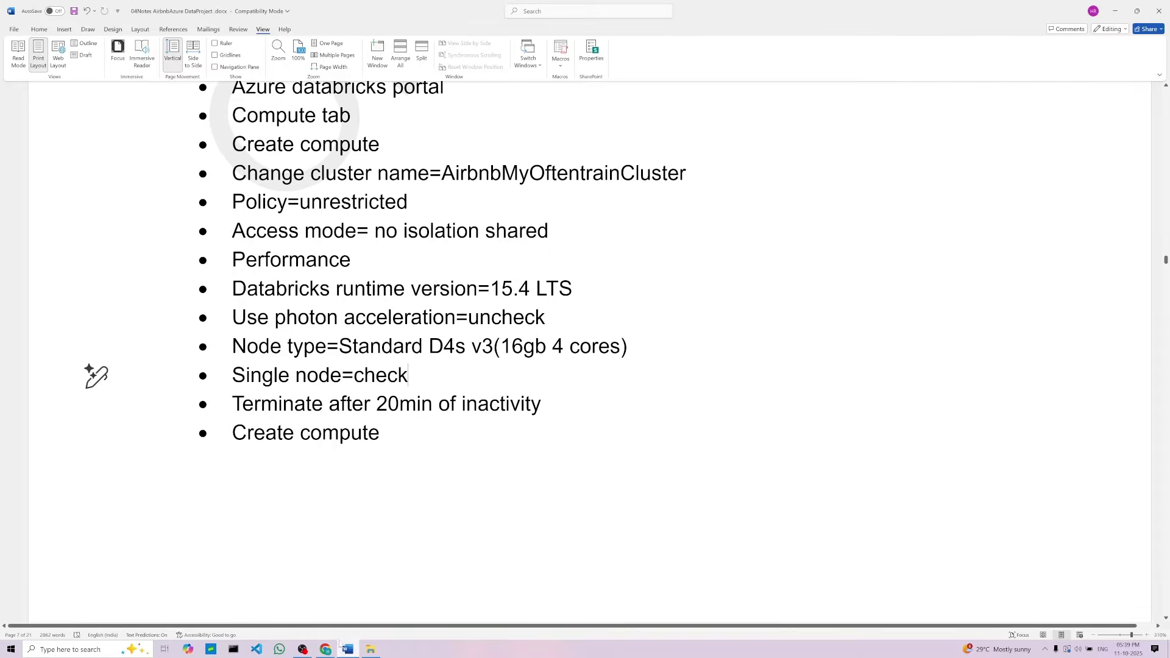
click(446, 434)
scroll(405, 445, down, 3)
scroll(414, 471, up, 3)
scroll(413, 471, up, 3)
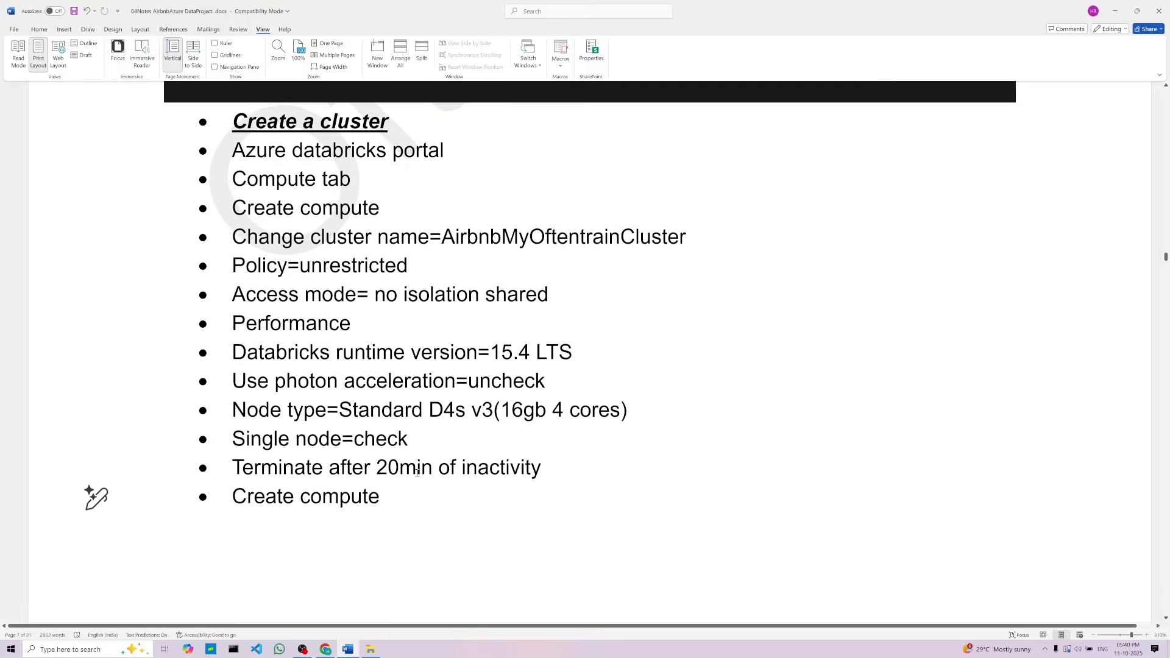
scroll(366, 579, down, 2)
click(326, 650)
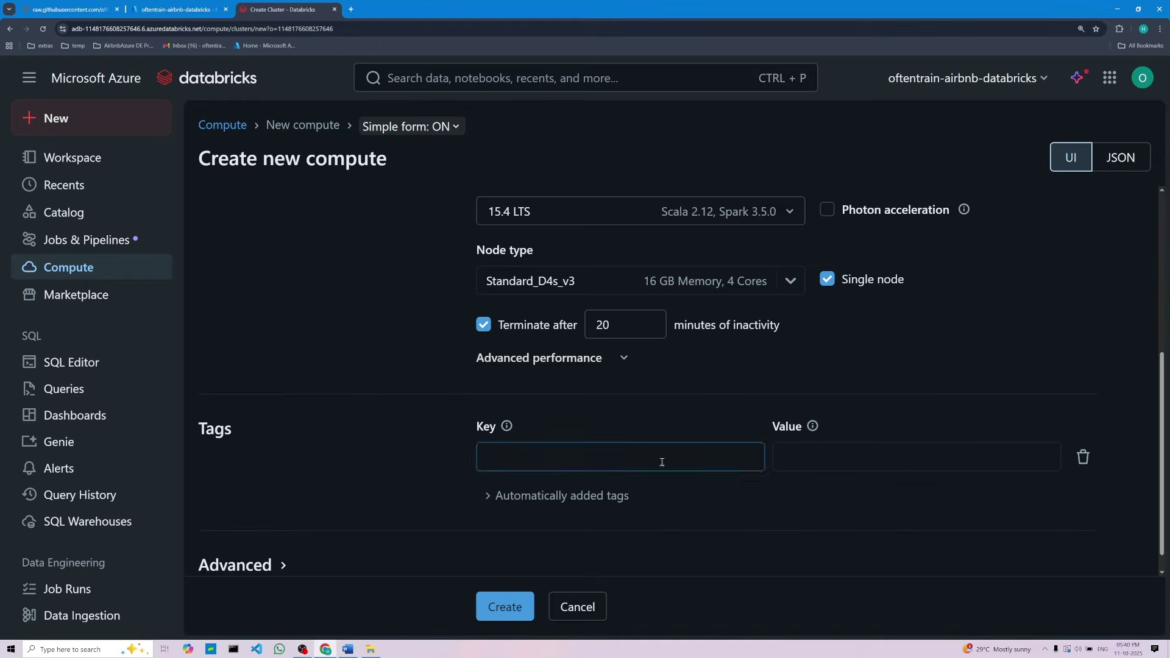
Review the compute name and performance settings in the form and create the AirbnbMyOftentrainCluster compute
scroll(539, 511, down, 1)
scroll(539, 510, up, 3)
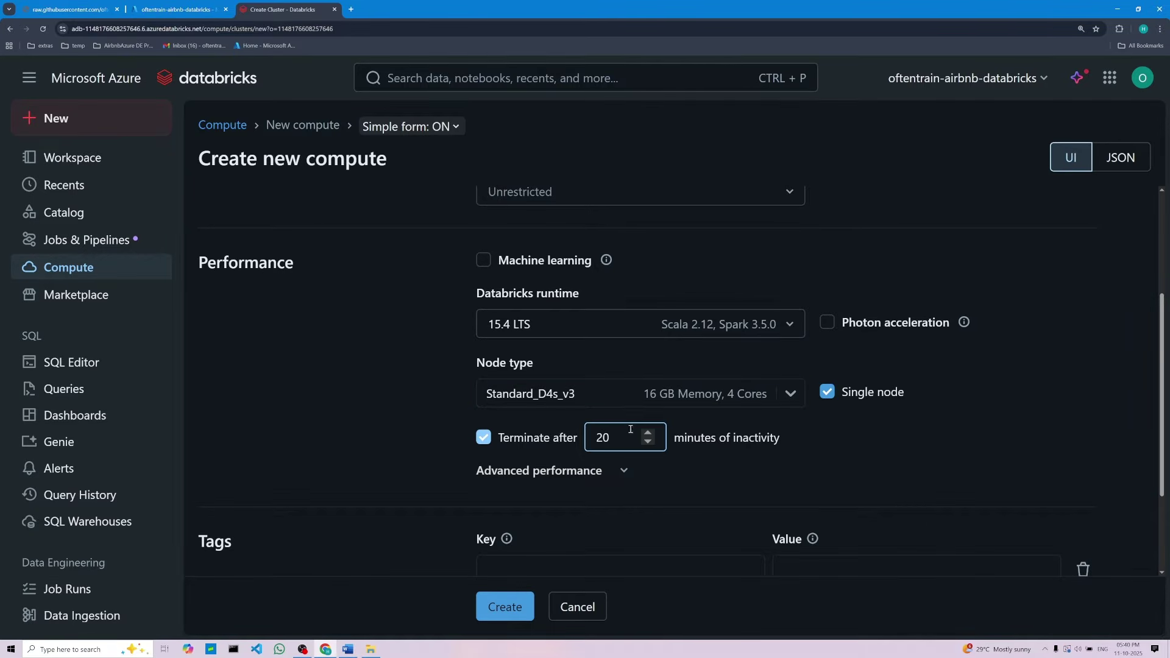
scroll(613, 412, up, 3)
click(490, 323)
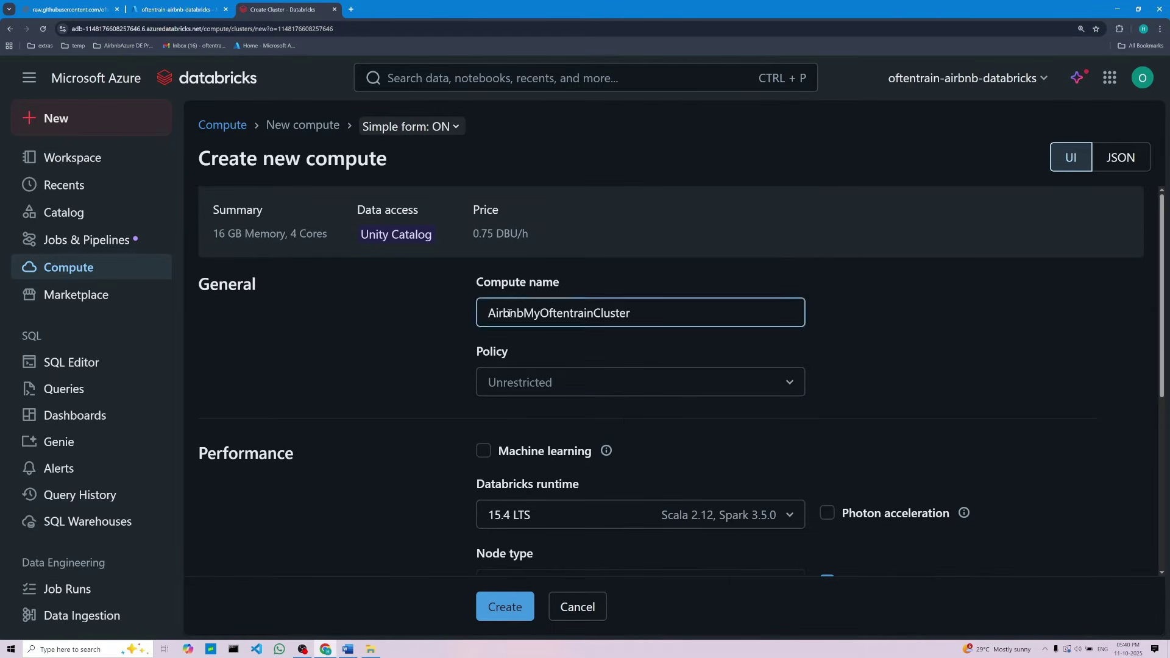
click(489, 314)
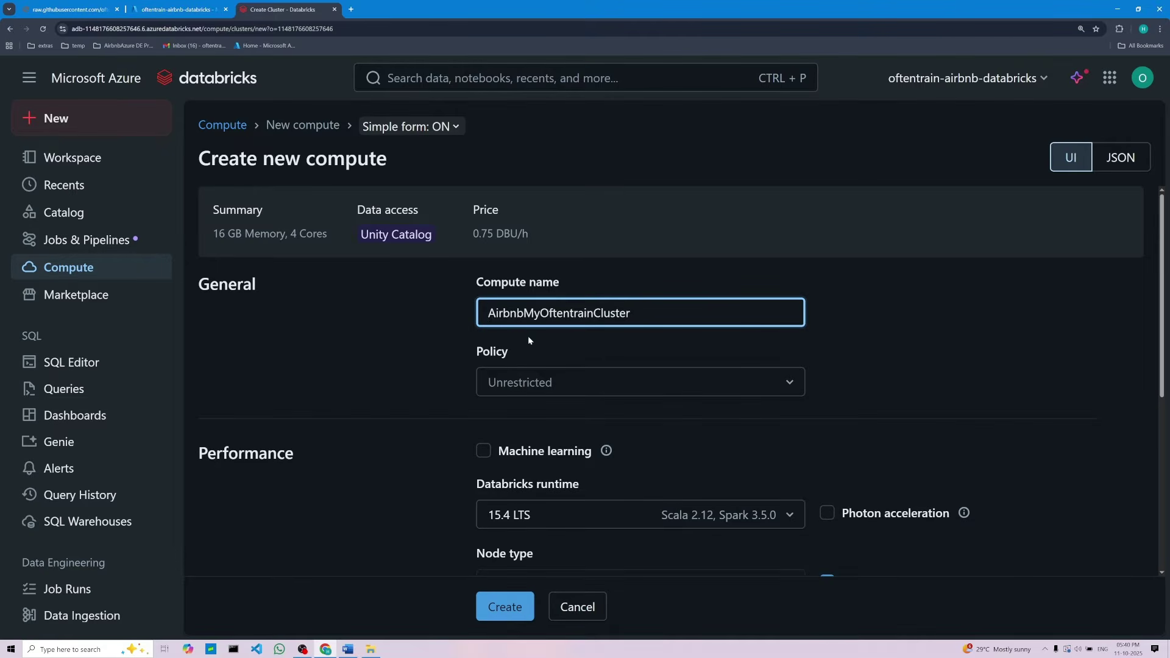
scroll(750, 484, down, 5)
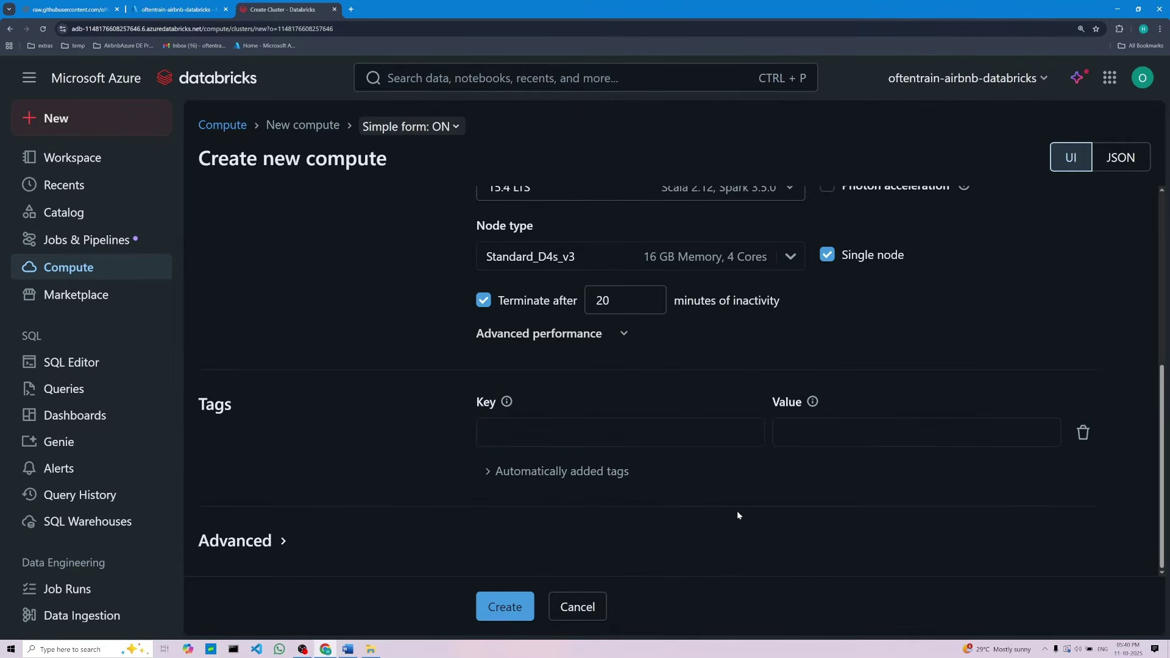
click(505, 609)
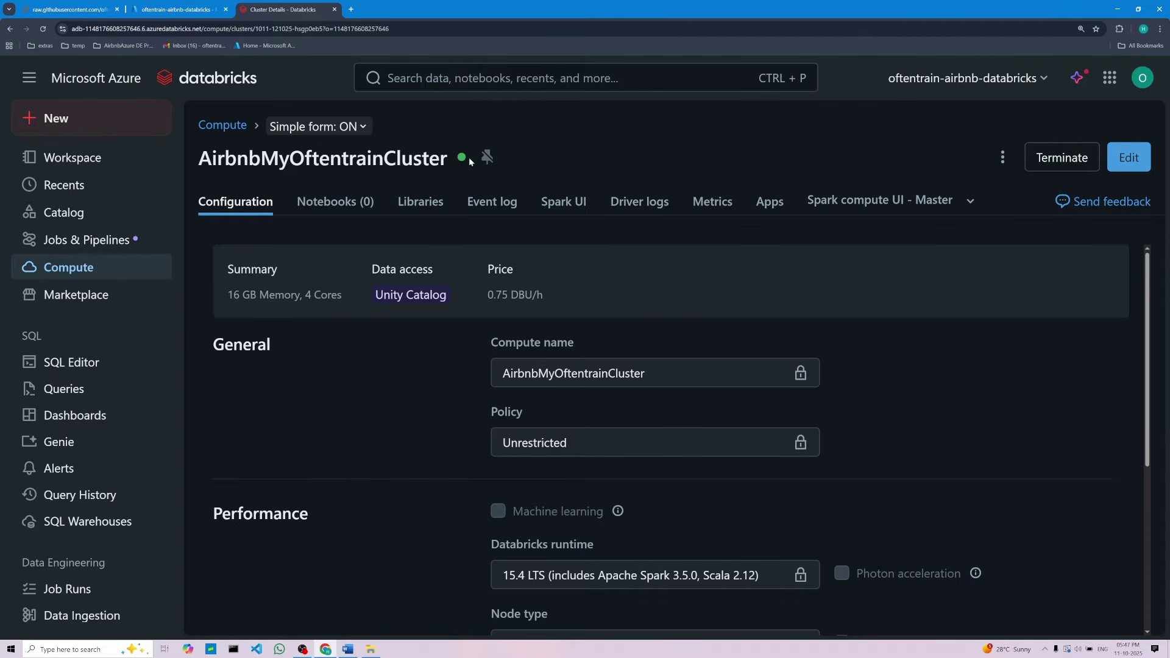
mouse_move(465, 161)
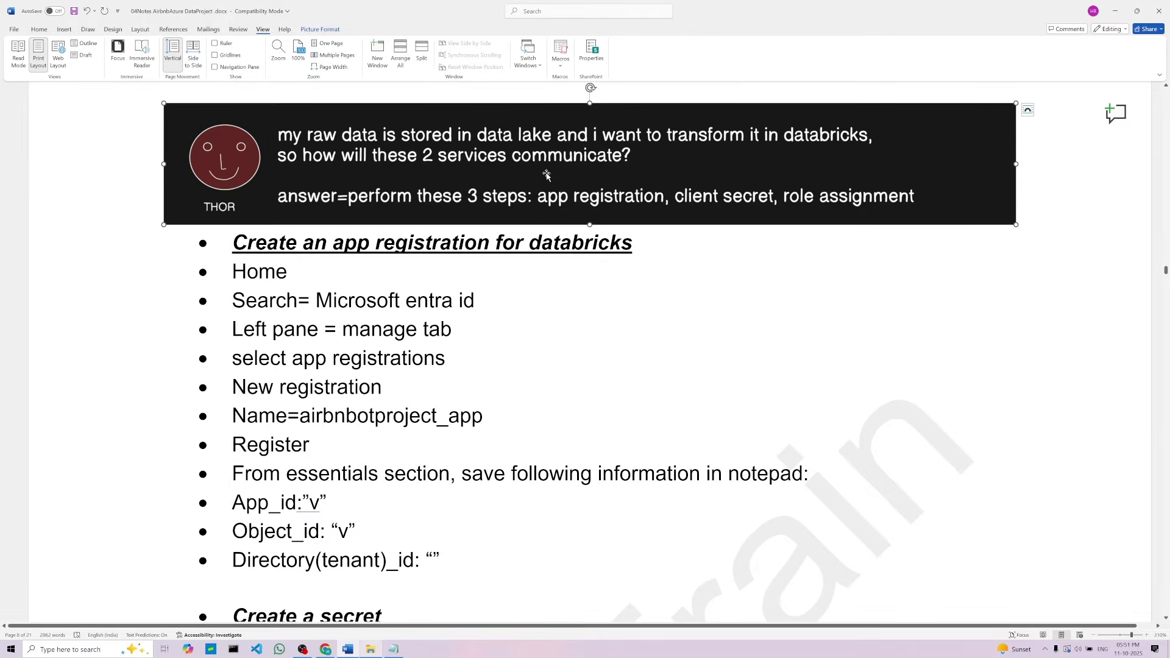
Read the first instructions for creating an app registration for Databricks in the Word notes, up to the Microsoft Entra ID search
click(635, 256)
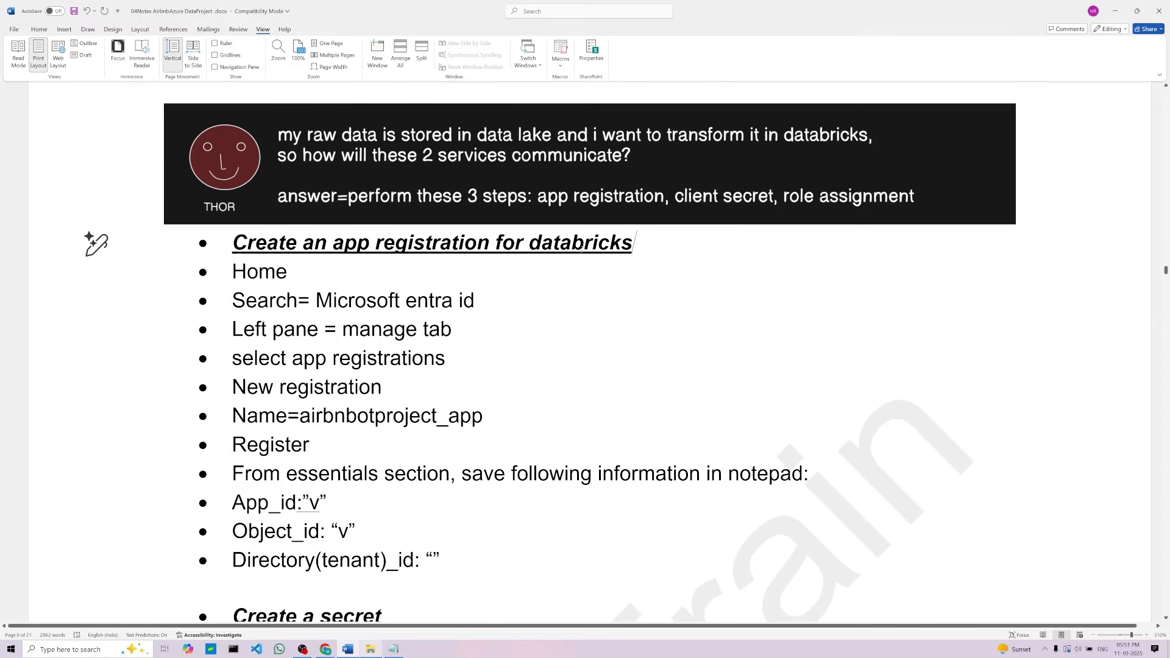
click(339, 273)
key(shift+Home)
click(340, 301)
click(494, 300)
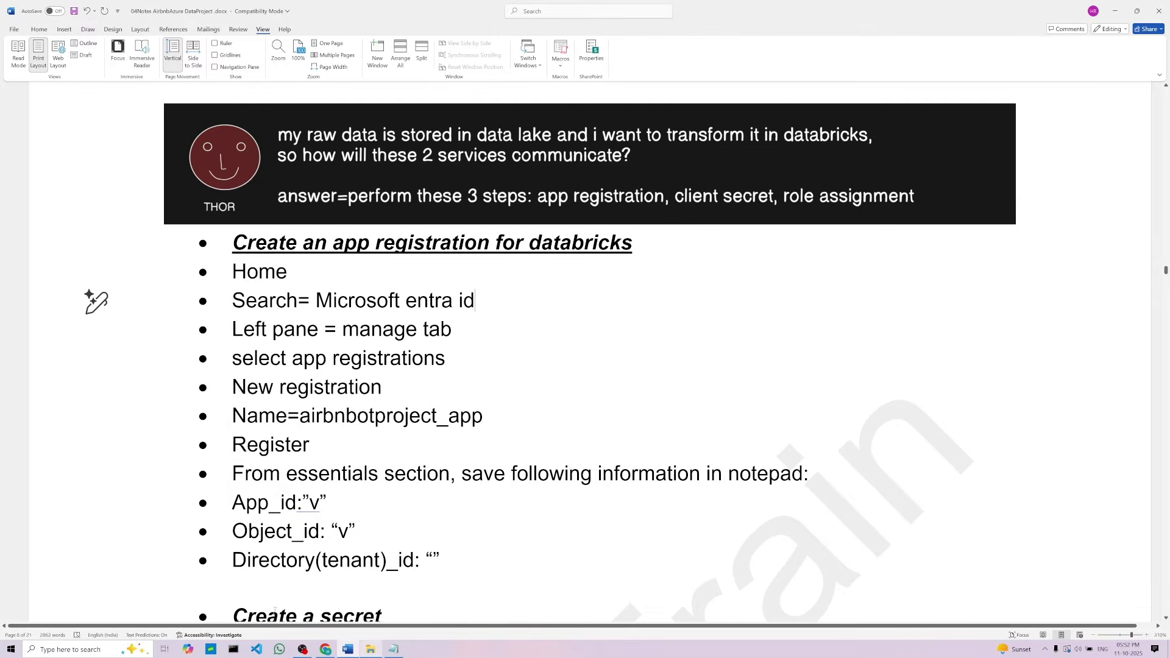
Switch to the browser, go to the Azure portal home page and search for and open Microsoft Entra ID
click(326, 648)
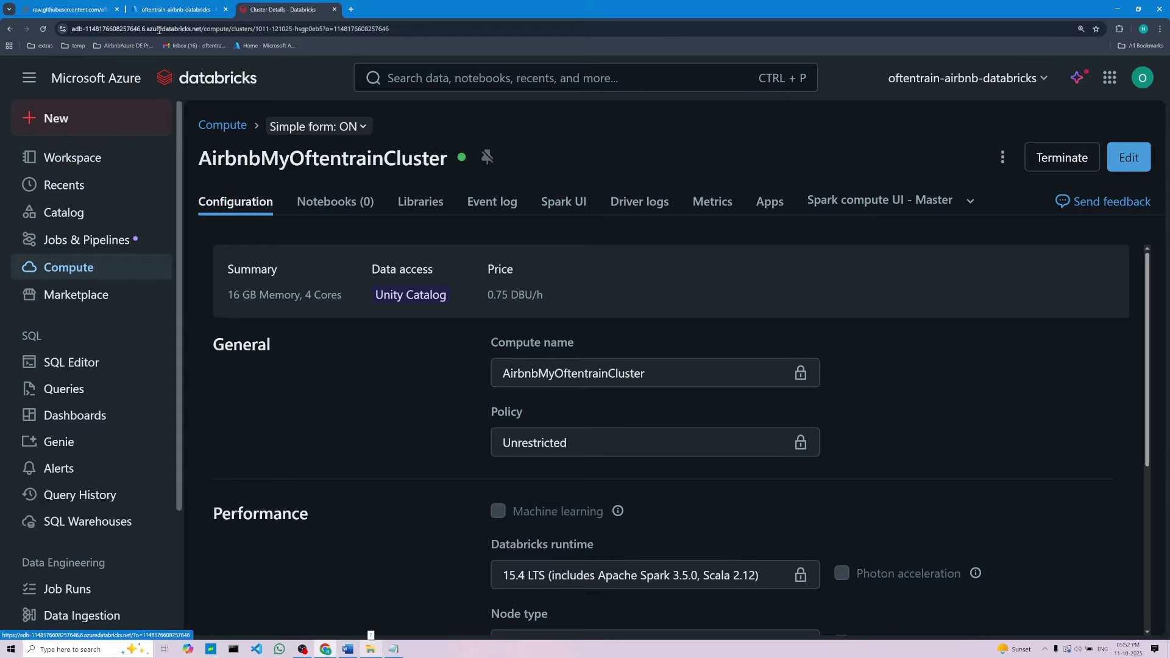
click(169, 9)
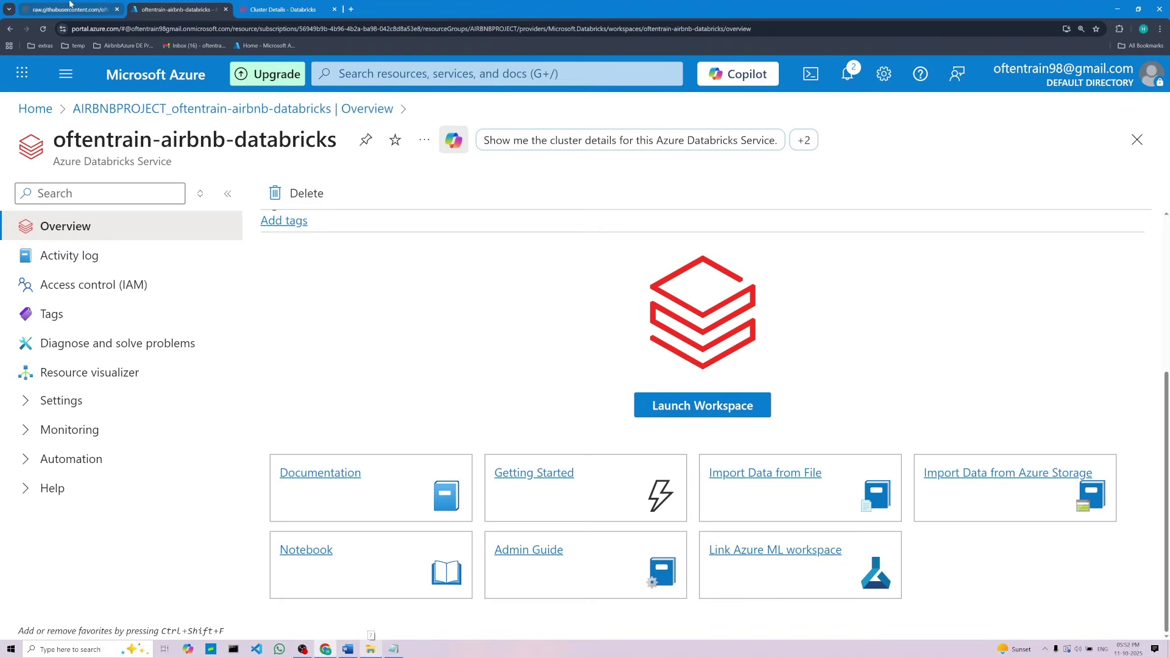
click(111, 9)
click(166, 13)
click(40, 110)
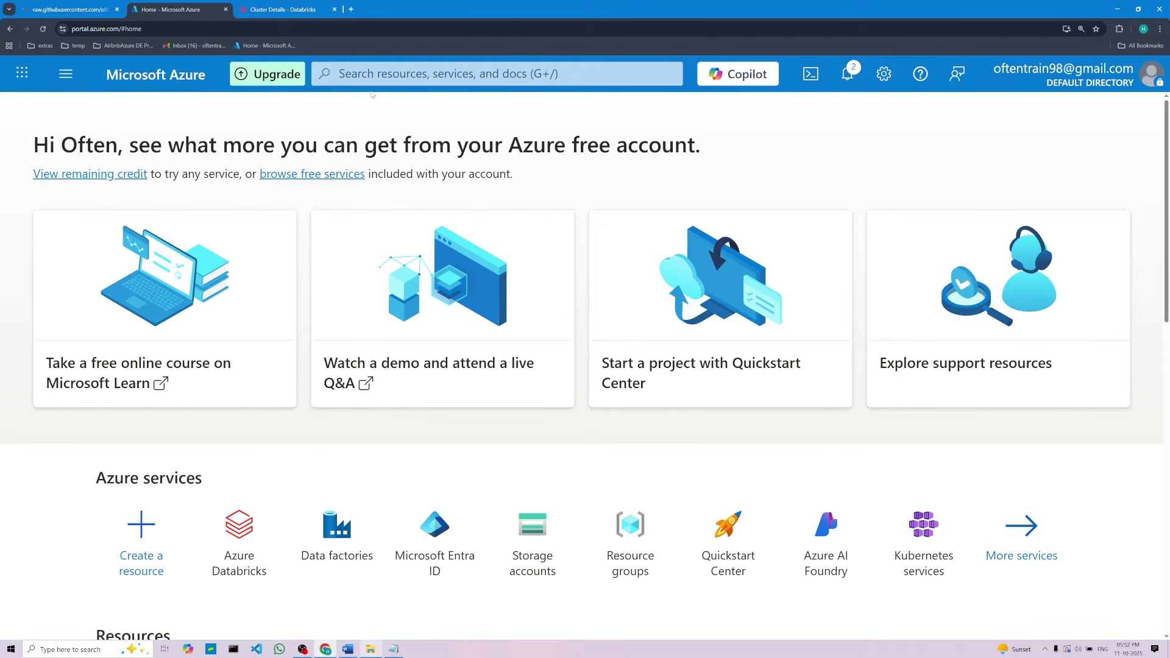
click(388, 78)
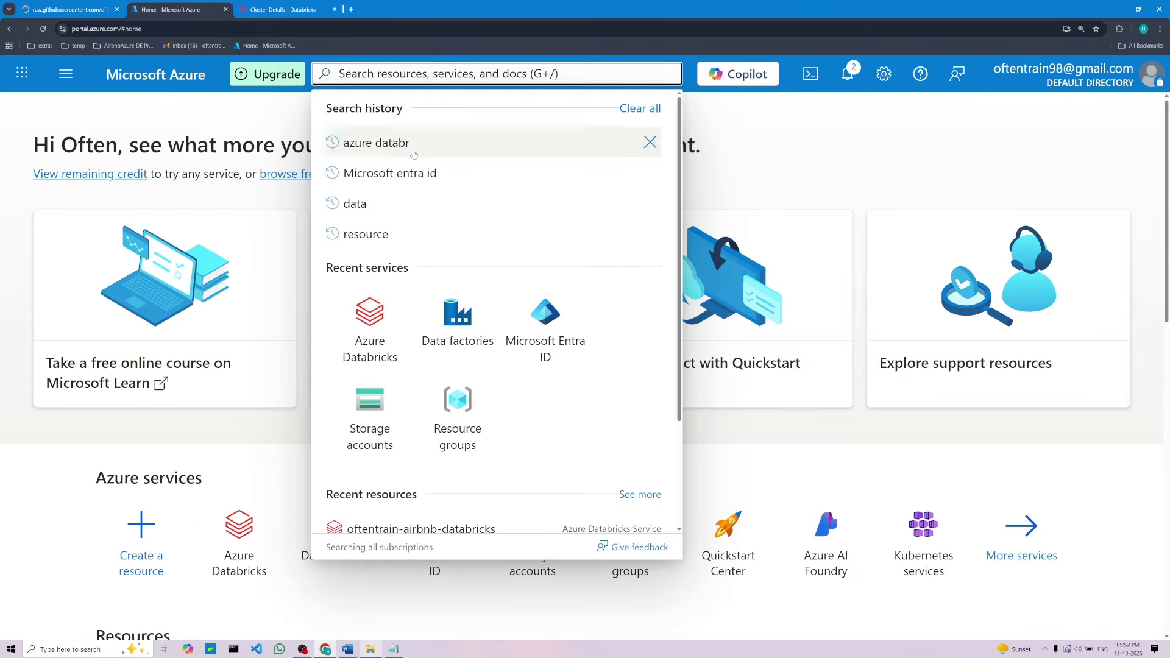
click(420, 176)
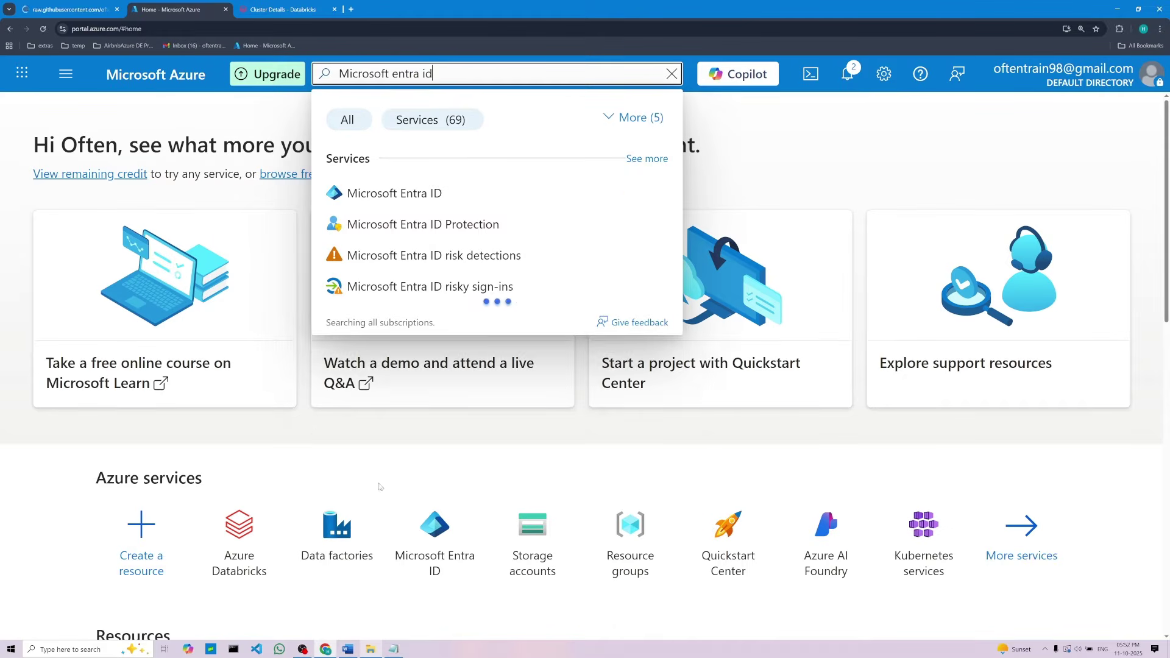
click(411, 199)
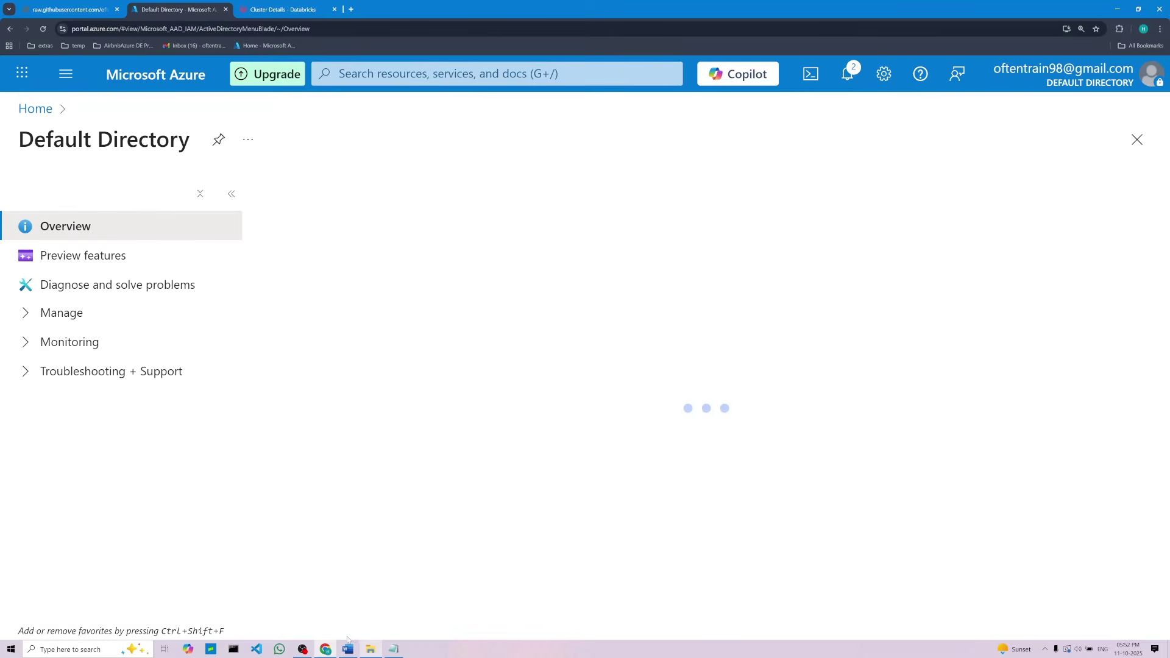
Check the Word notes for how to reach app registrations and start a new registration
click(348, 649)
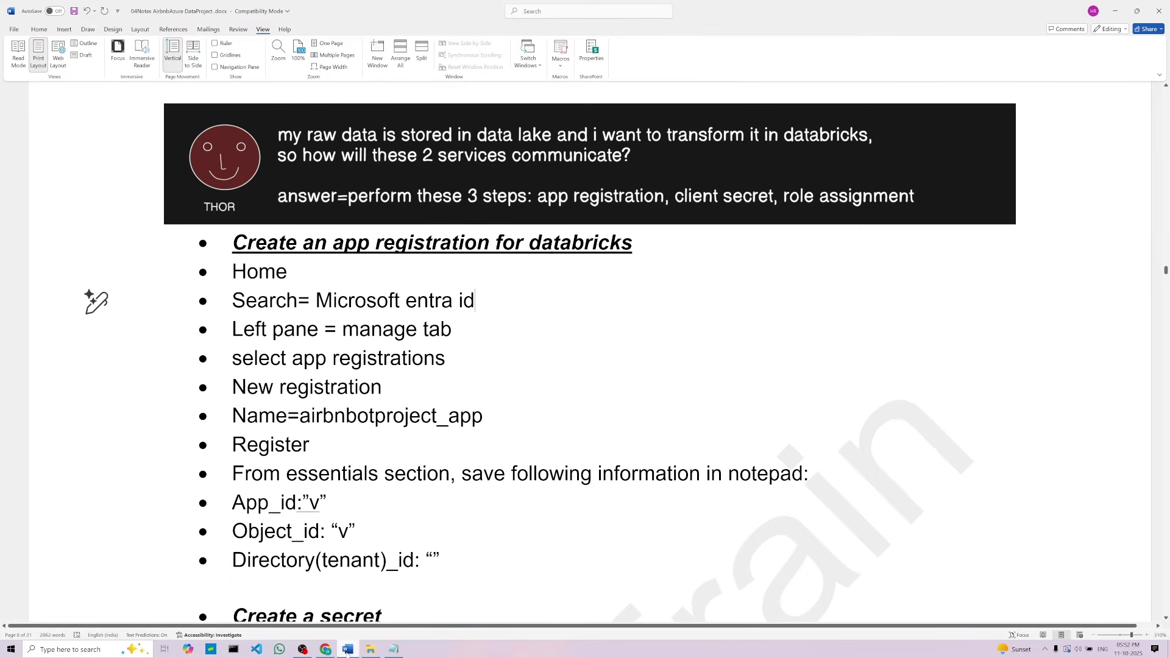
click(317, 331)
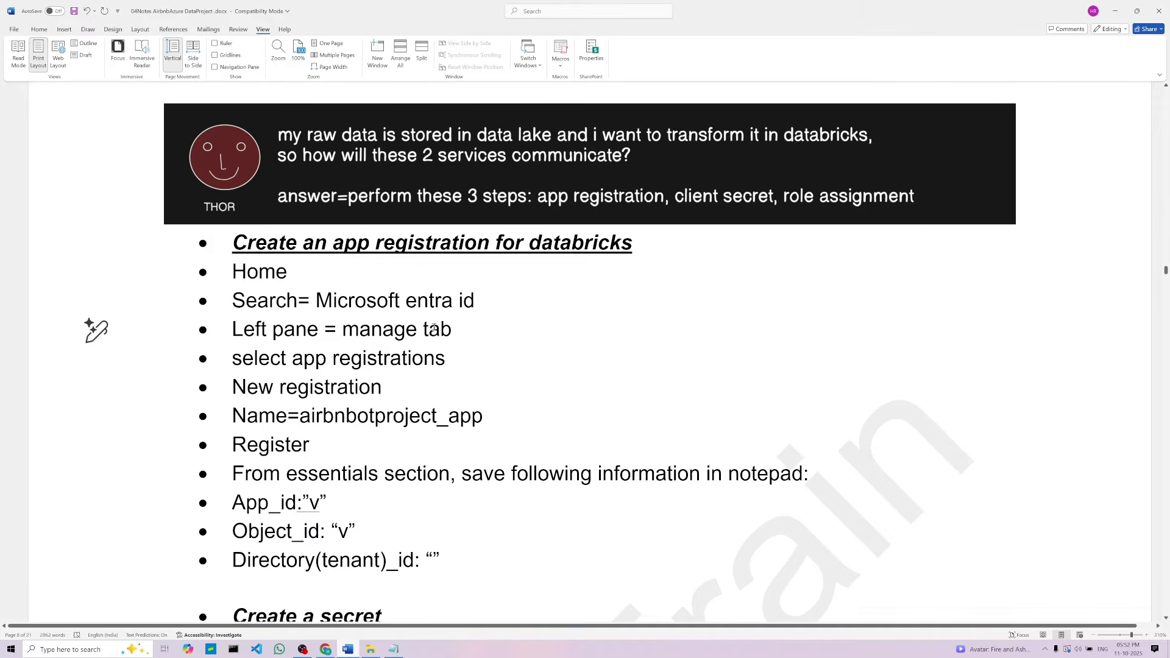
double_click(379, 329)
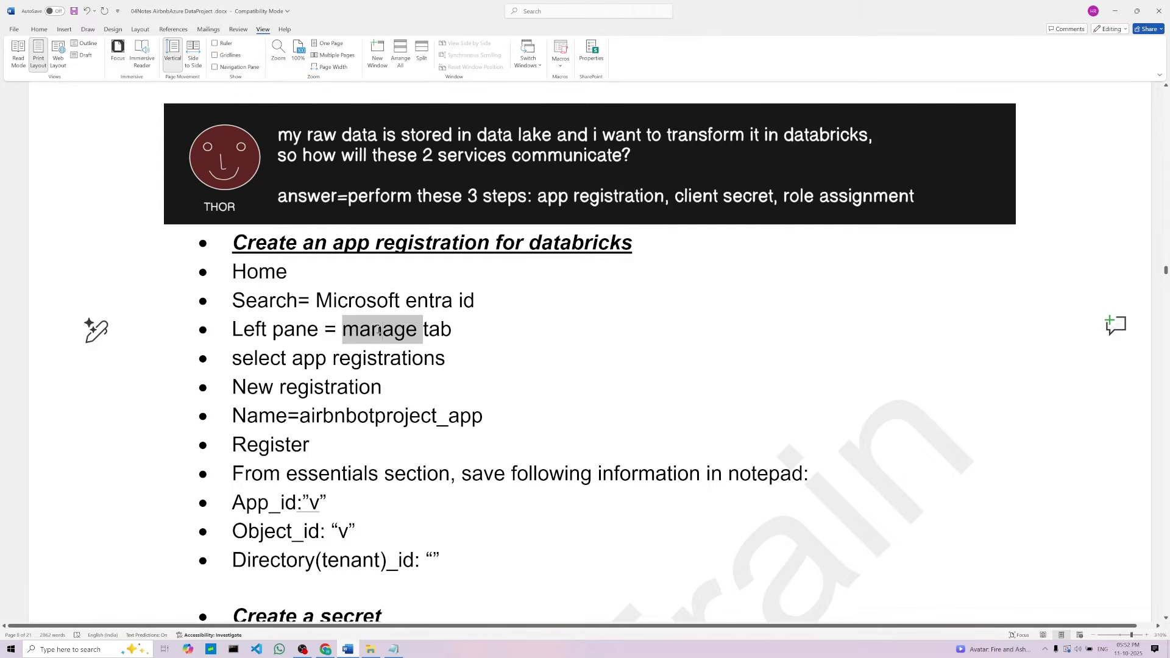
click(281, 358)
click(405, 386)
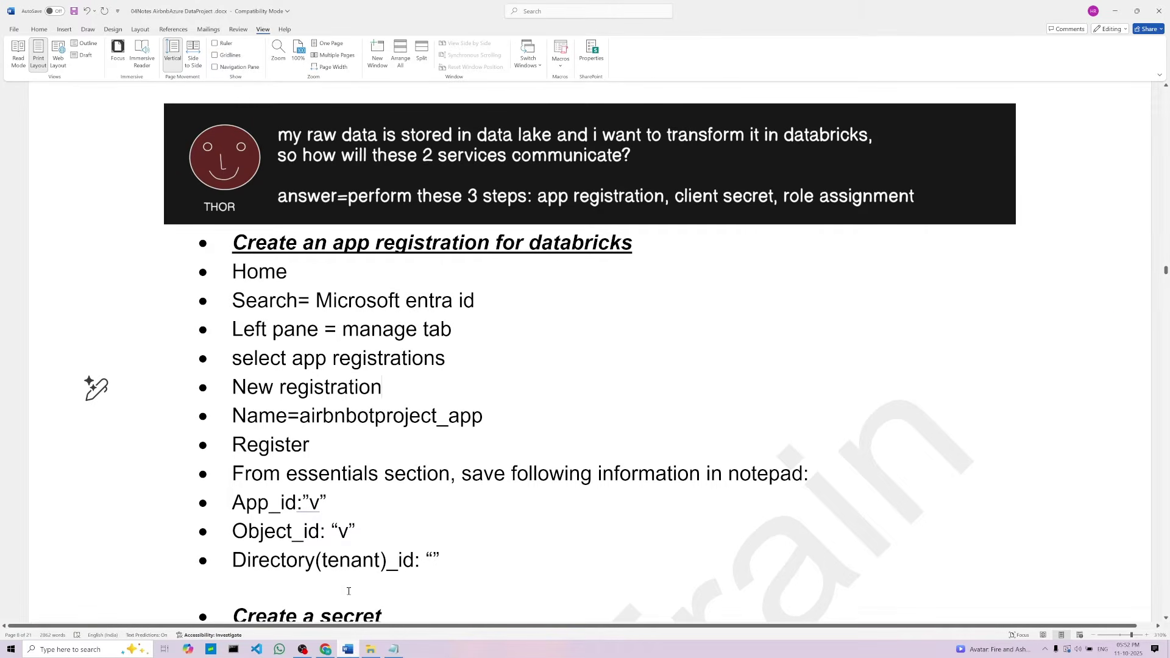
In the browser, open the Default Directory's app registrations and start a new registration
click(328, 650)
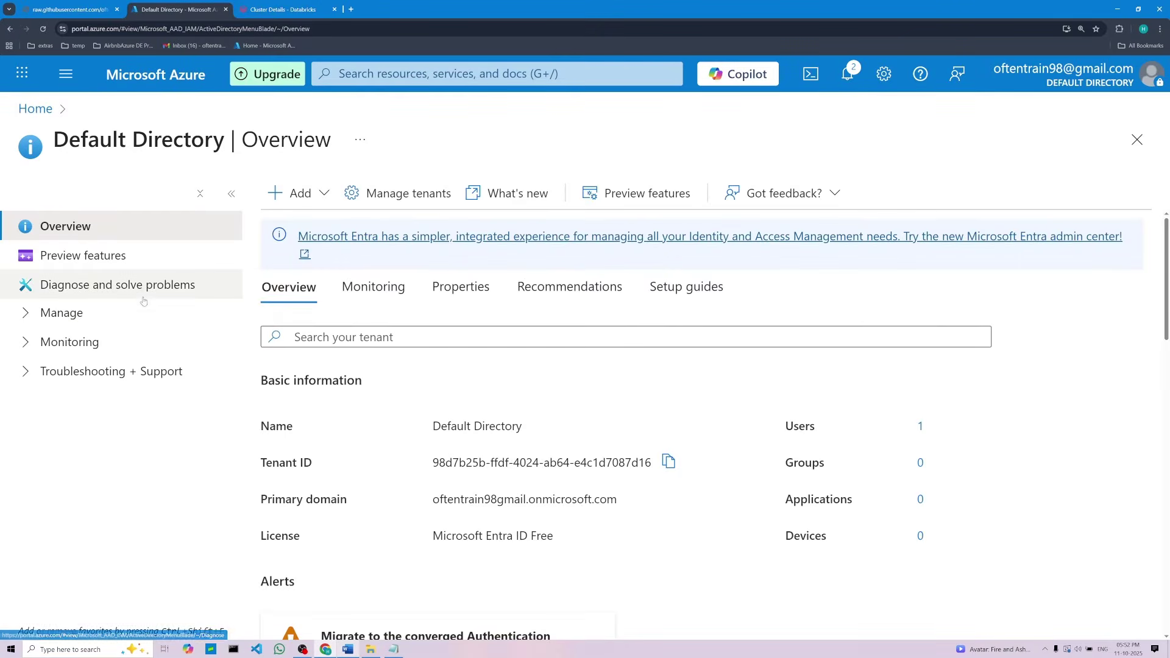
click(29, 316)
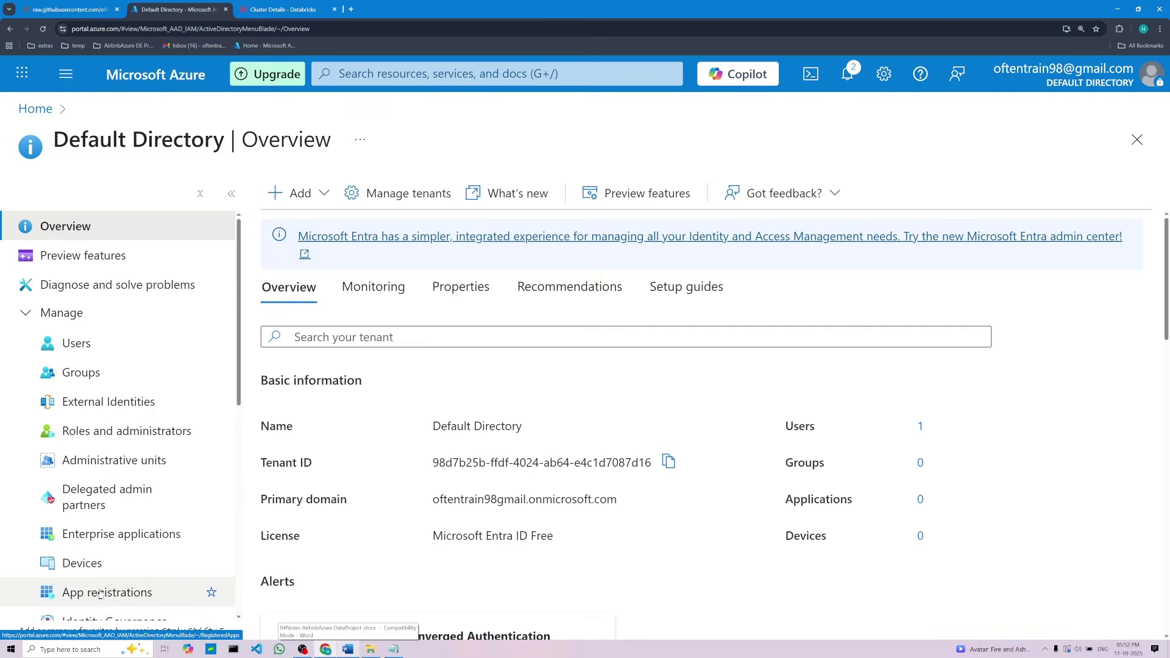
scroll(101, 588, down, 4)
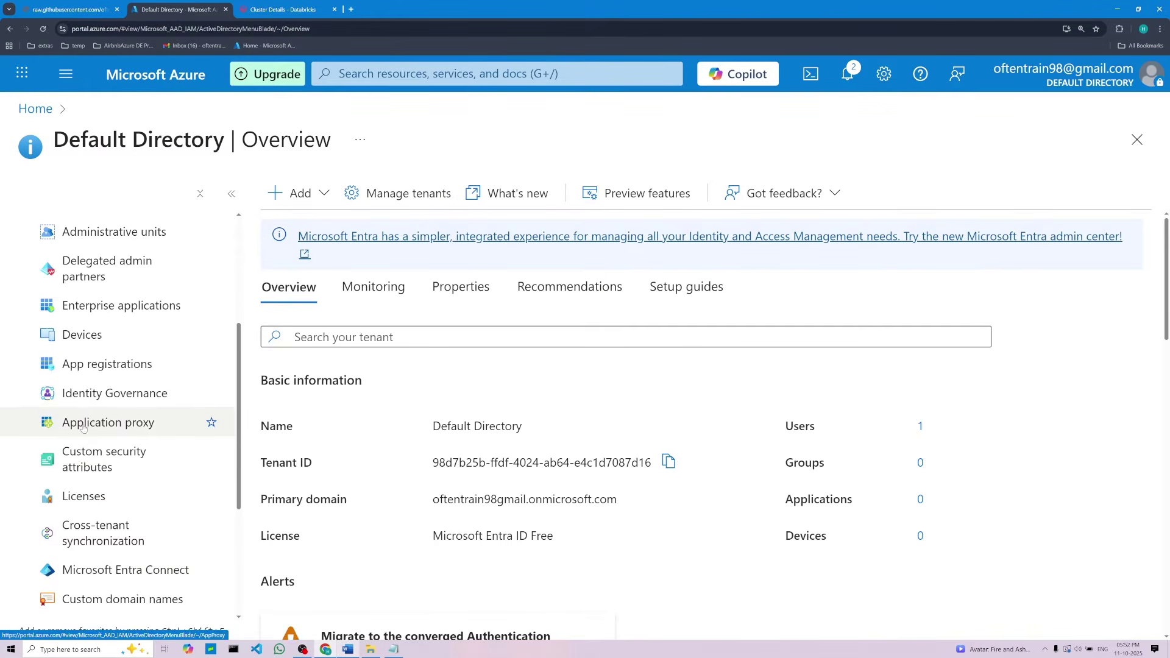
click(96, 366)
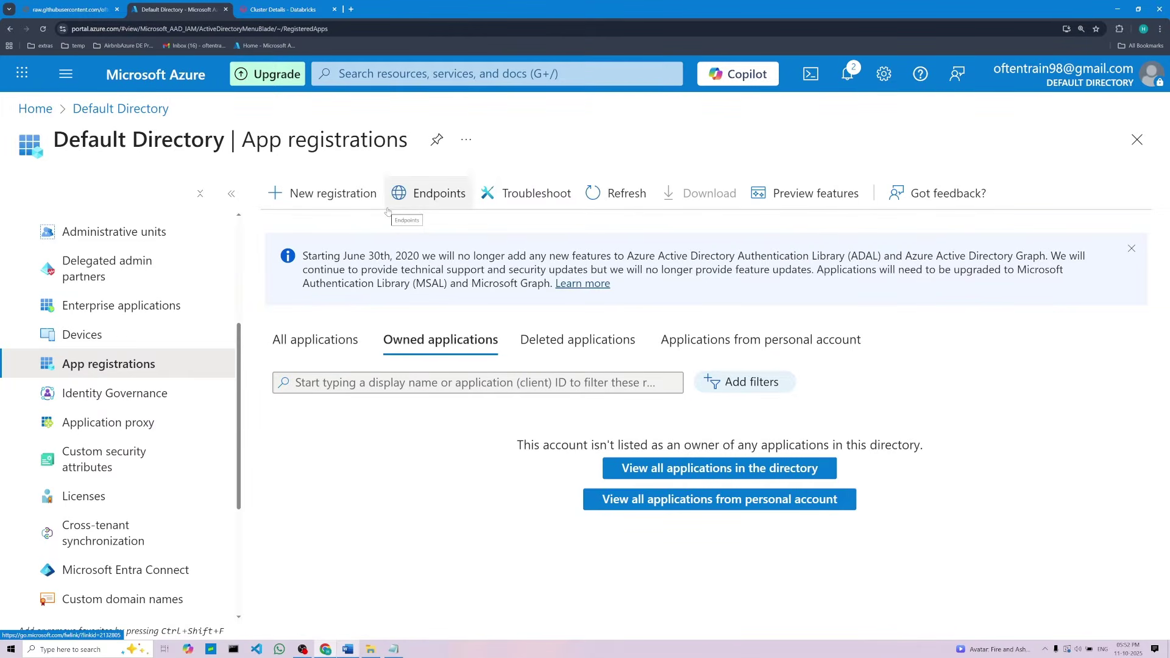
click(293, 194)
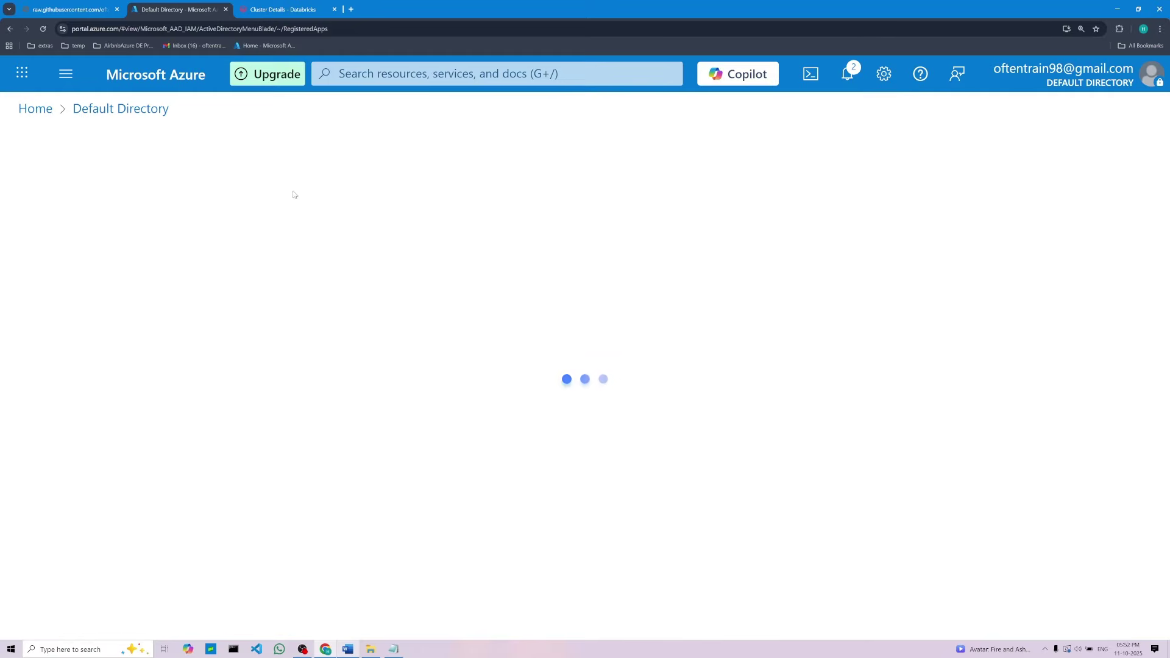
Copy the name airbnbotproject_app from the Word notes and enter it as the application name in the browser's registration form
click(347, 648)
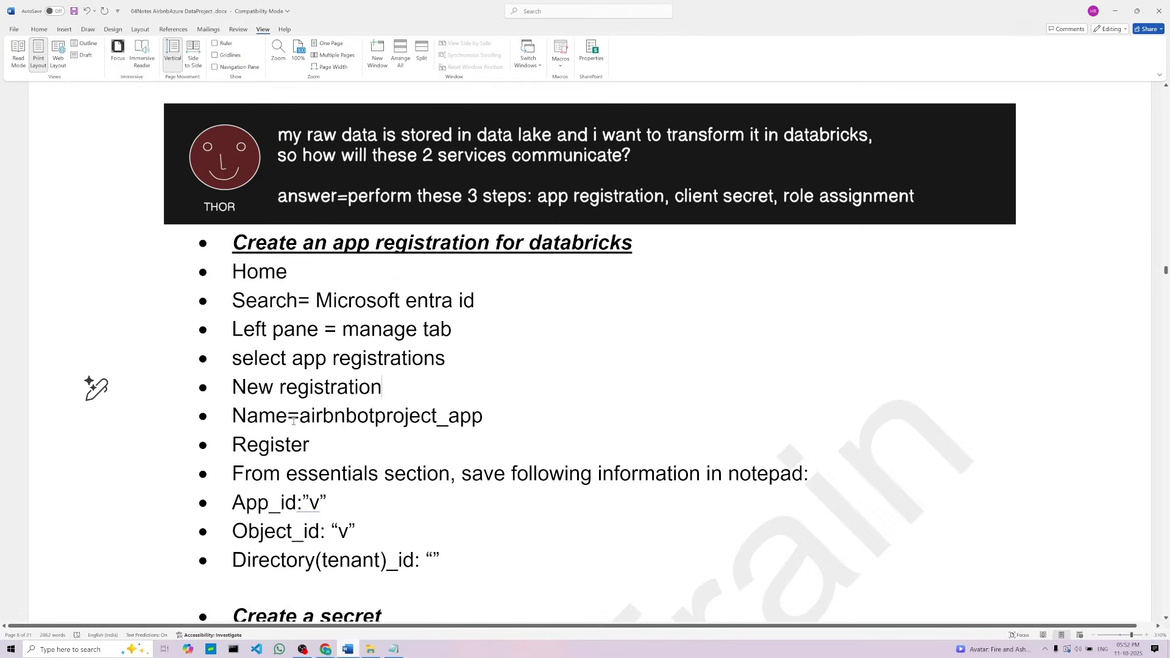
drag(300, 418, 483, 417)
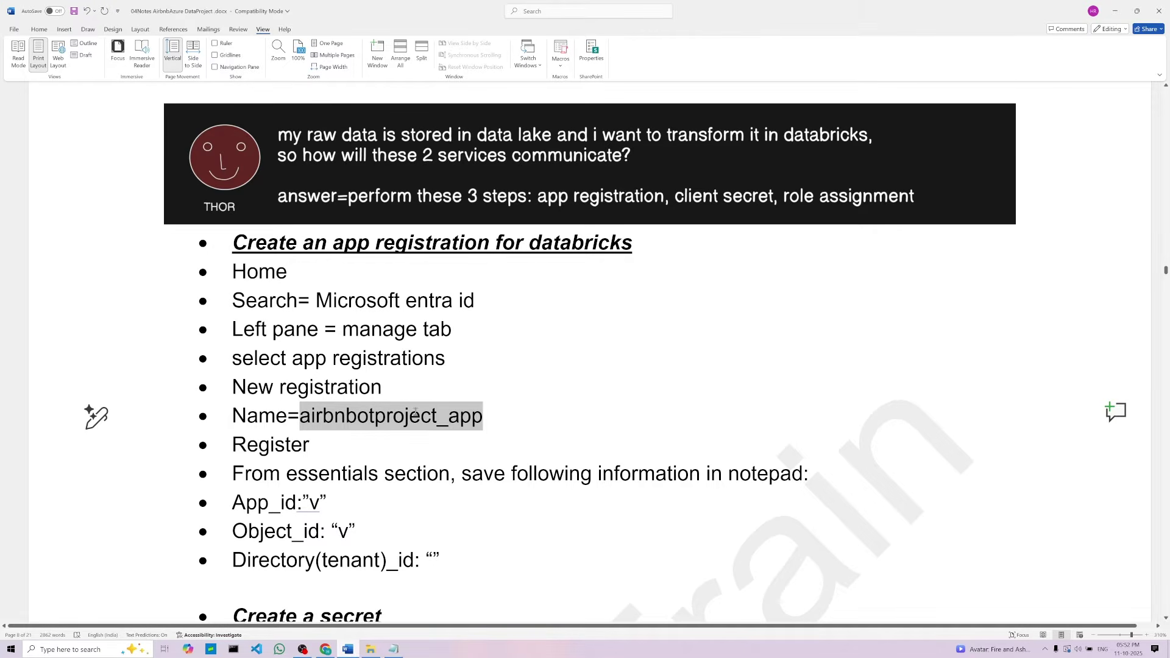
right_click(365, 413)
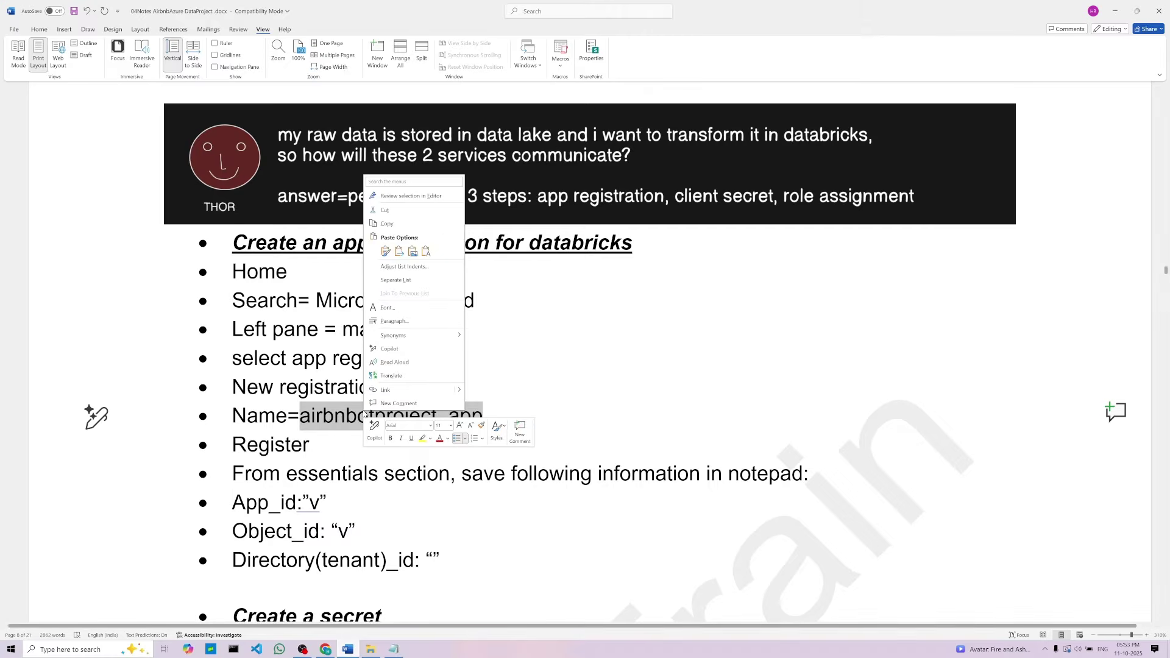
click(386, 224)
click(326, 649)
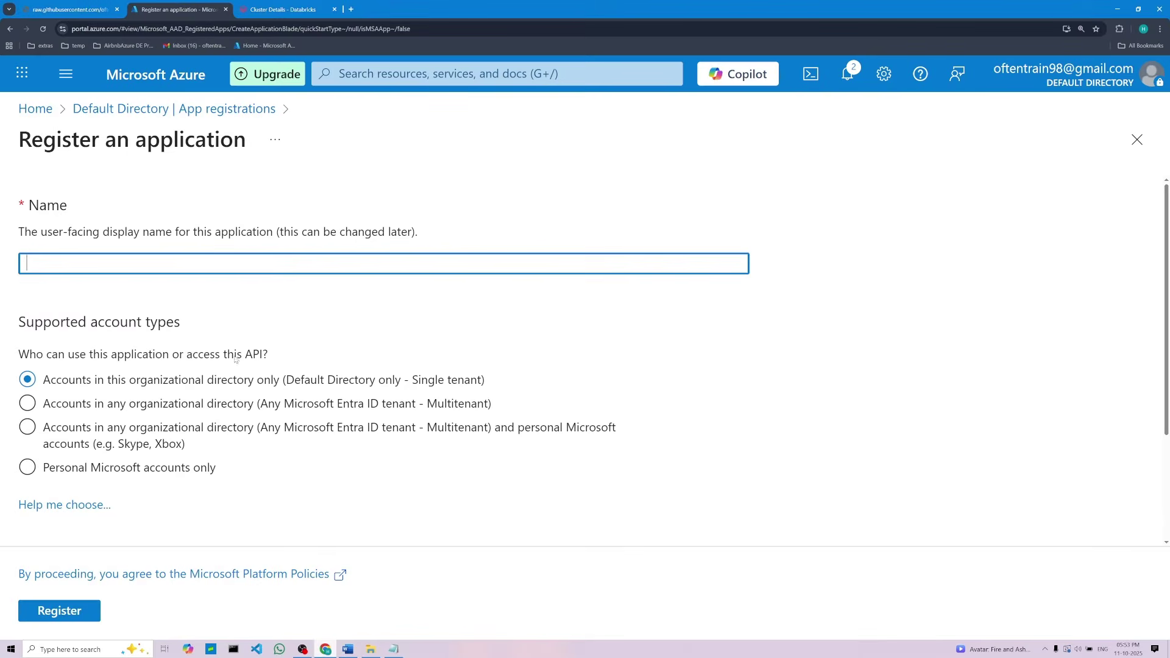
click(182, 267)
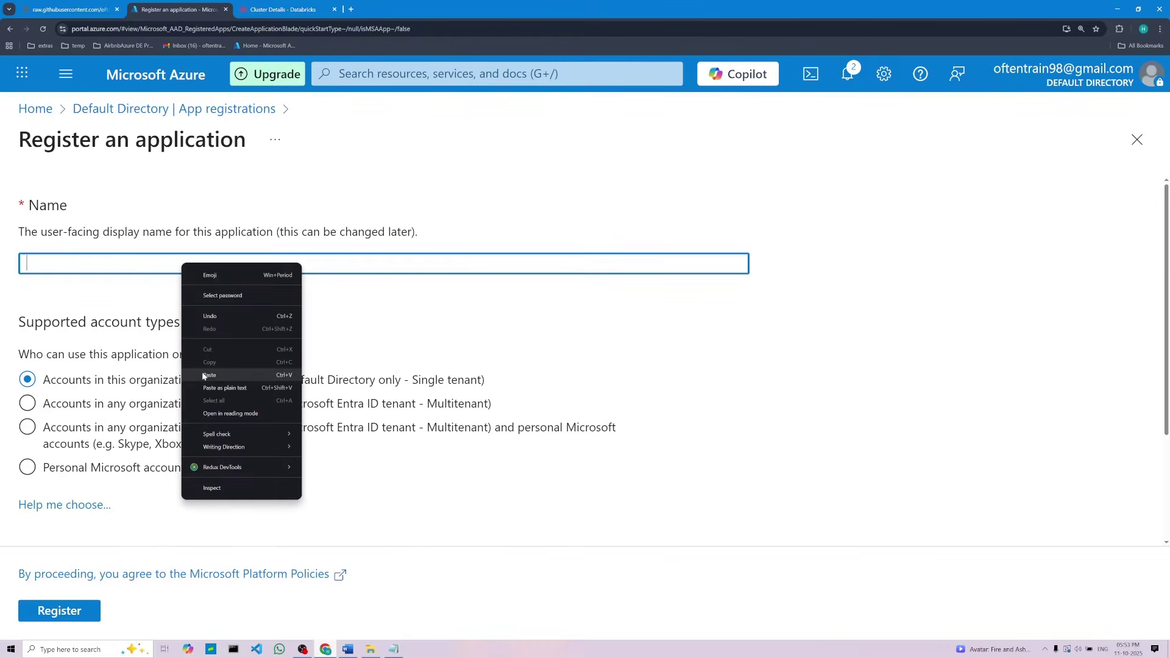
click(203, 378)
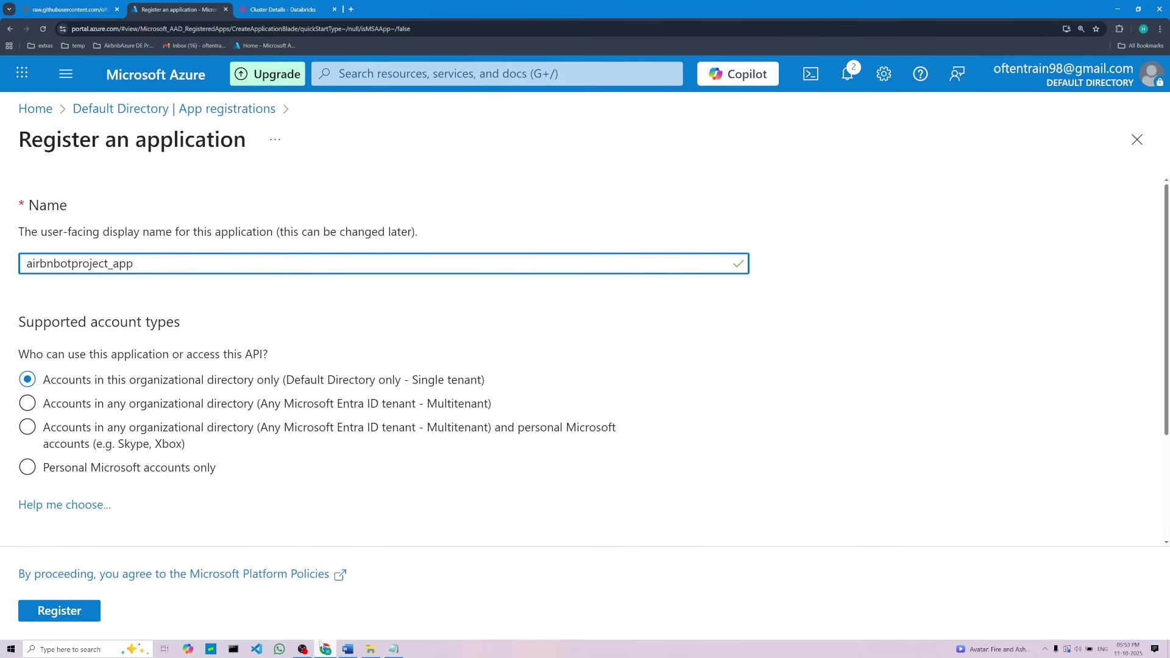
Check the registration instruction in the Word notes, then return to the browser and register the application
click(347, 648)
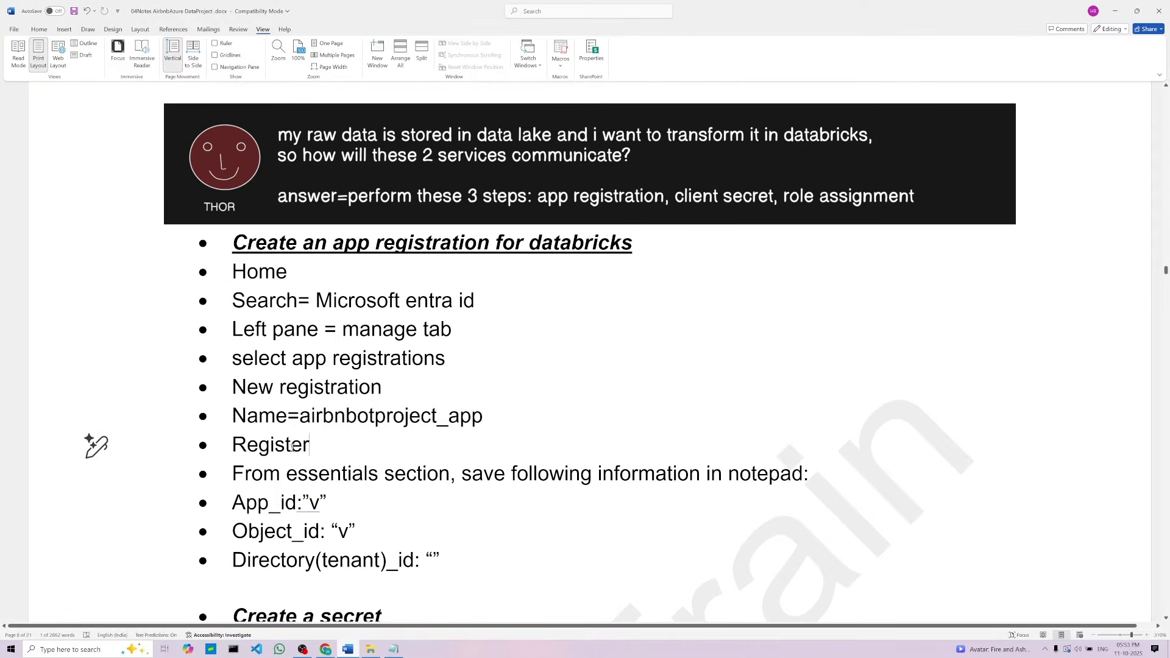
double_click(324, 449)
click(326, 649)
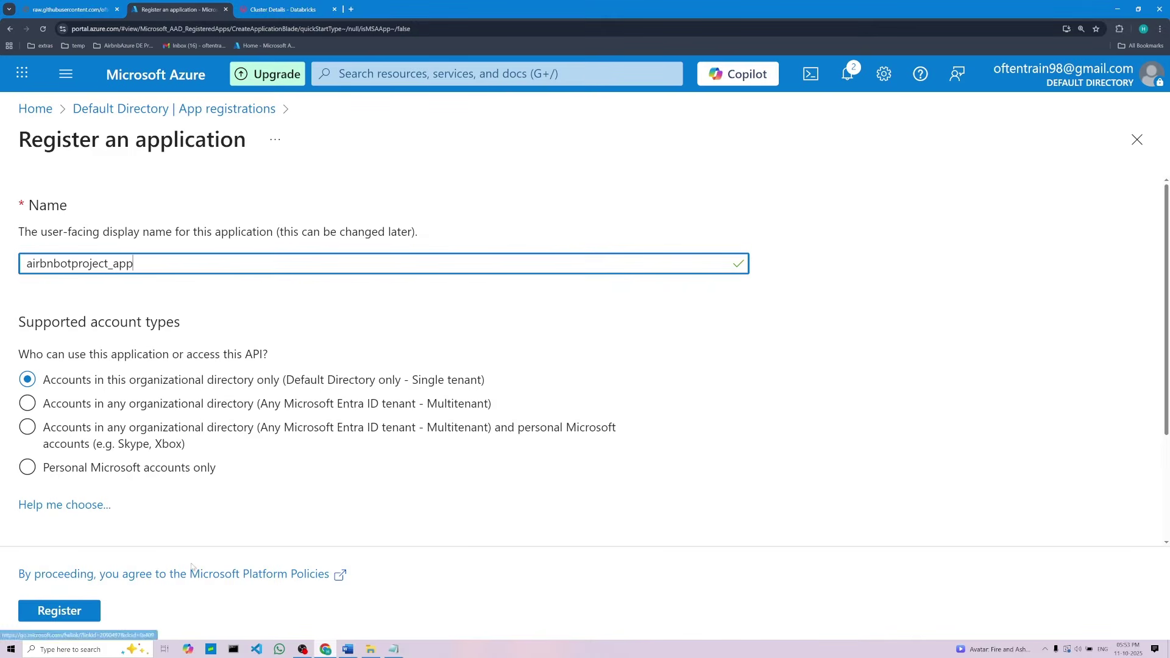
click(89, 609)
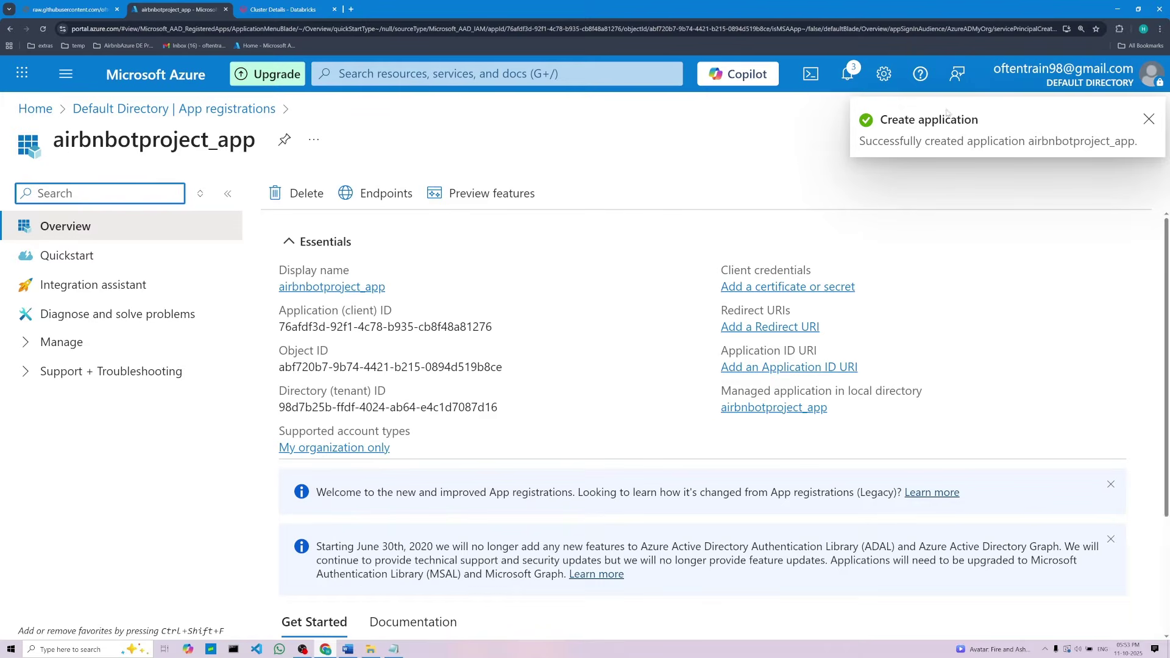
Switch to the Word notes and read which values from the Essentials section must be saved in Notepad
click(347, 650)
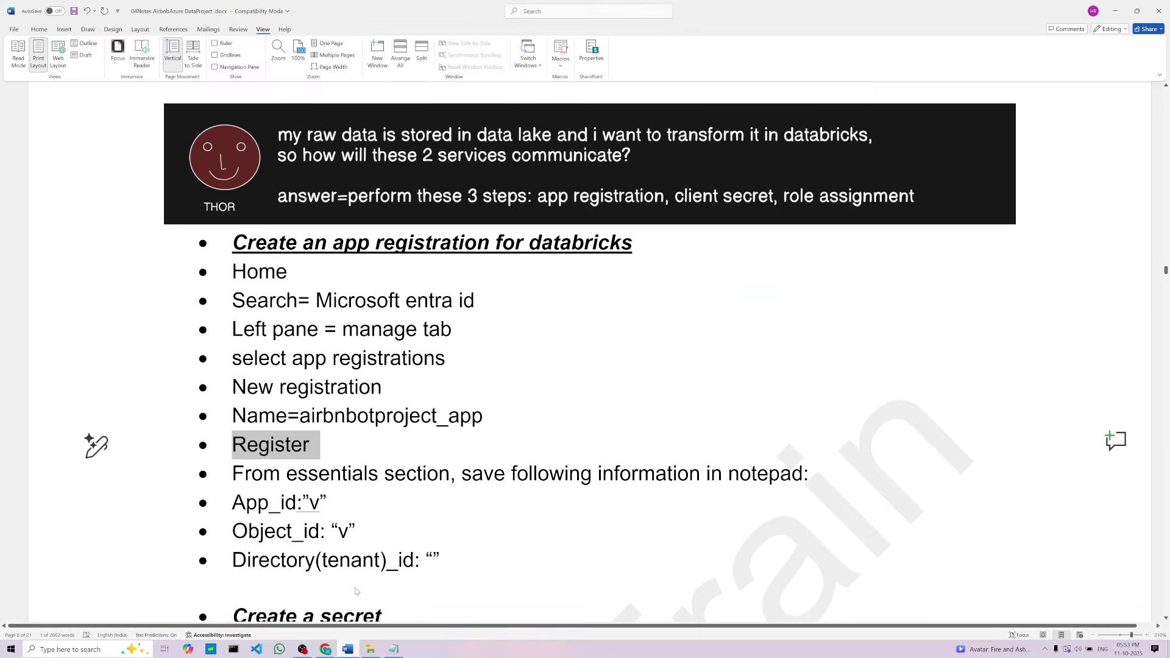
click(356, 511)
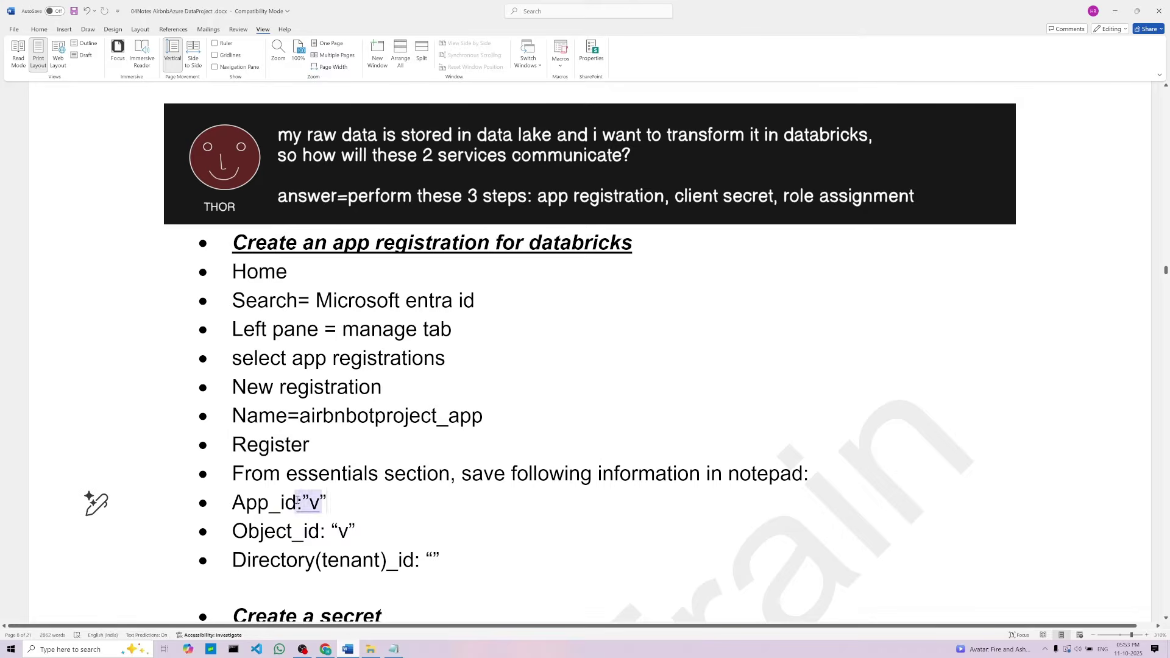
click(770, 474)
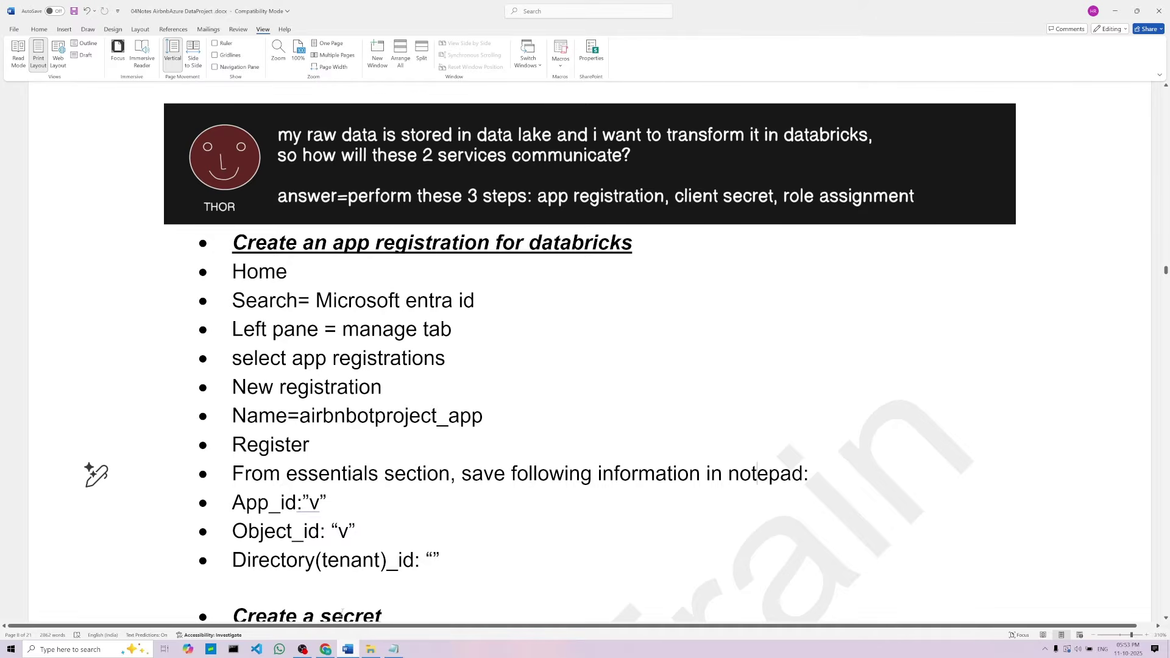
Copy the application (client) ID from the browser's app overview into the App_id quotes of the Notepad project file
click(325, 650)
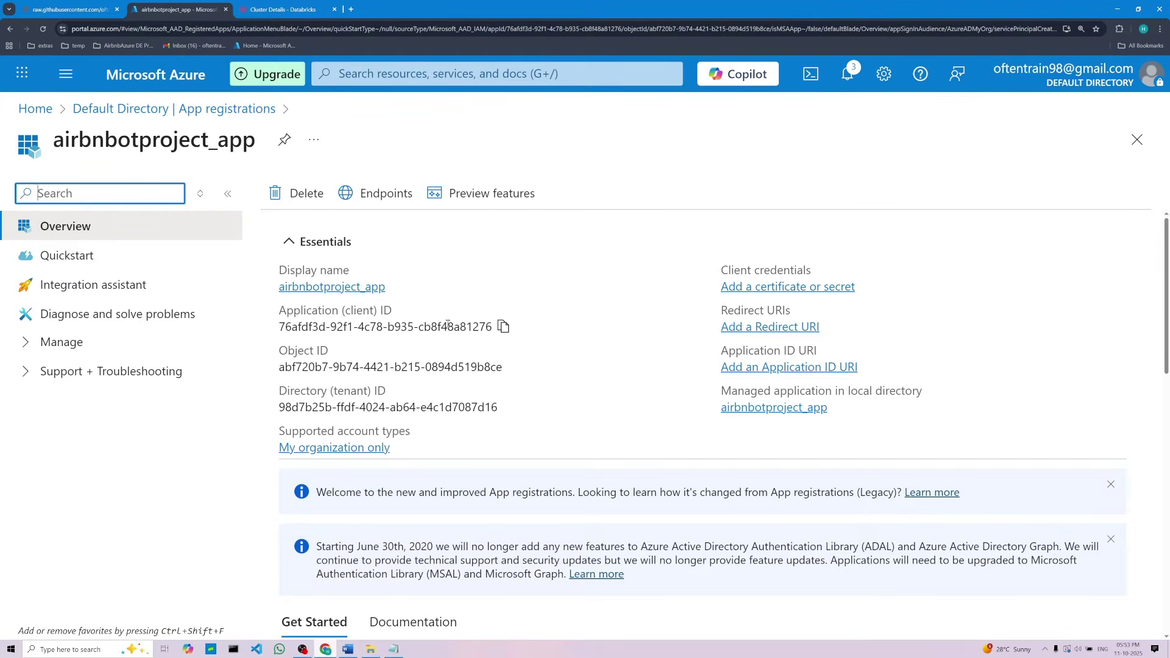
click(503, 327)
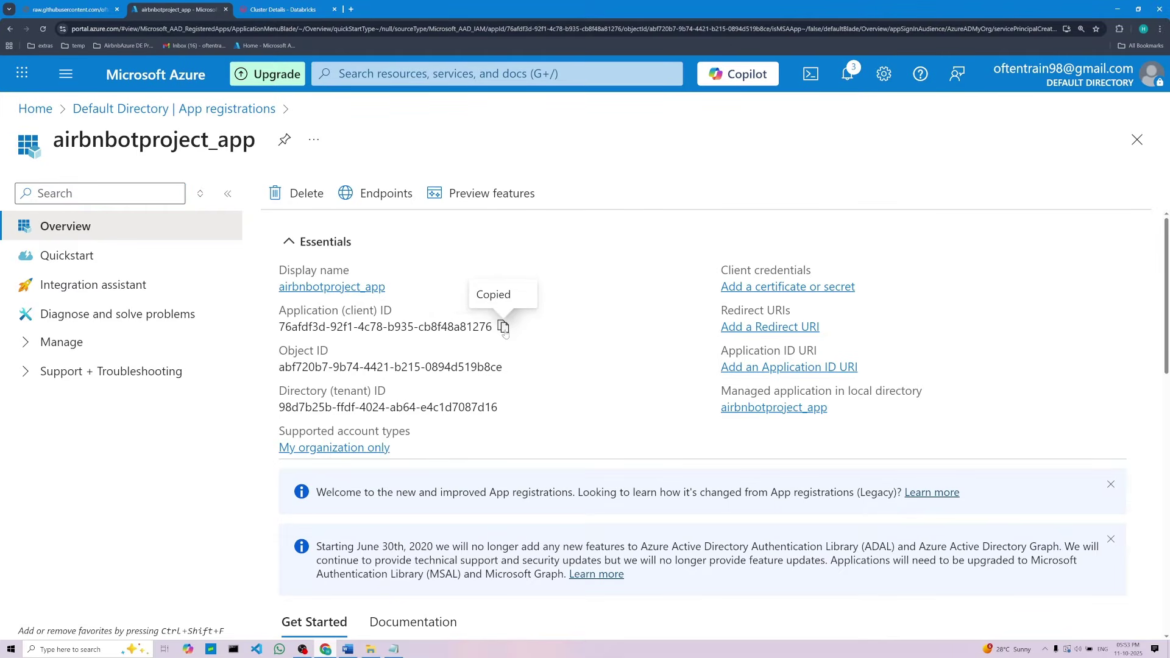
click(393, 649)
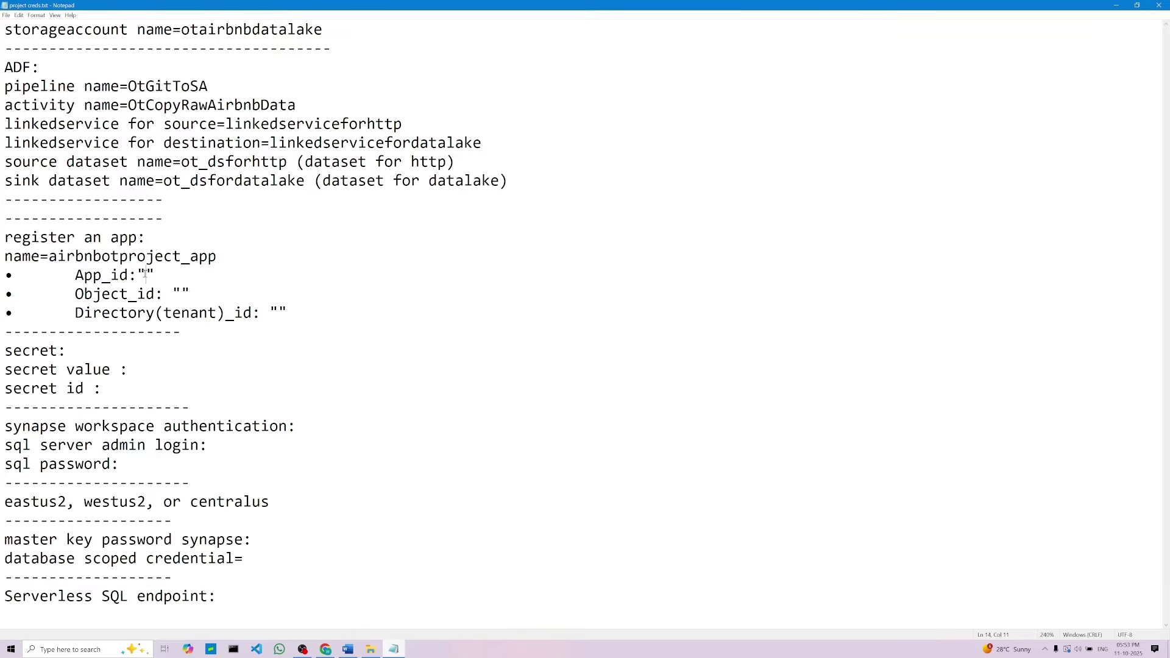
key(ctrl+v)
Copy the app's object ID from the browser into the Object_id quotes in the Notepad file
click(180, 294)
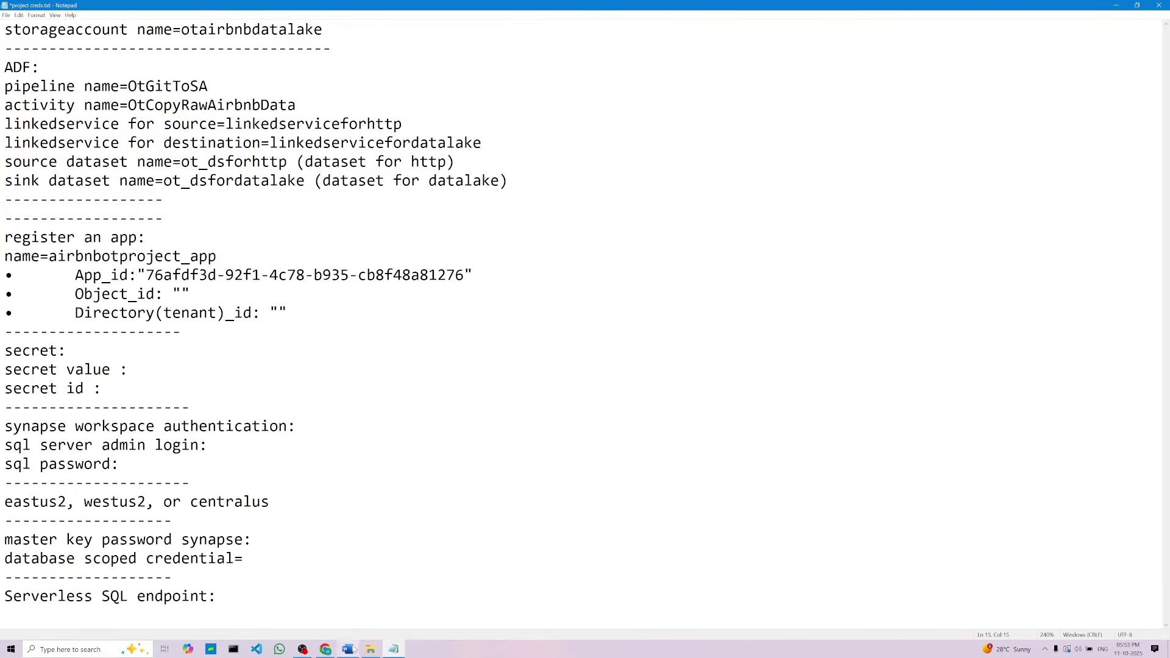
click(325, 649)
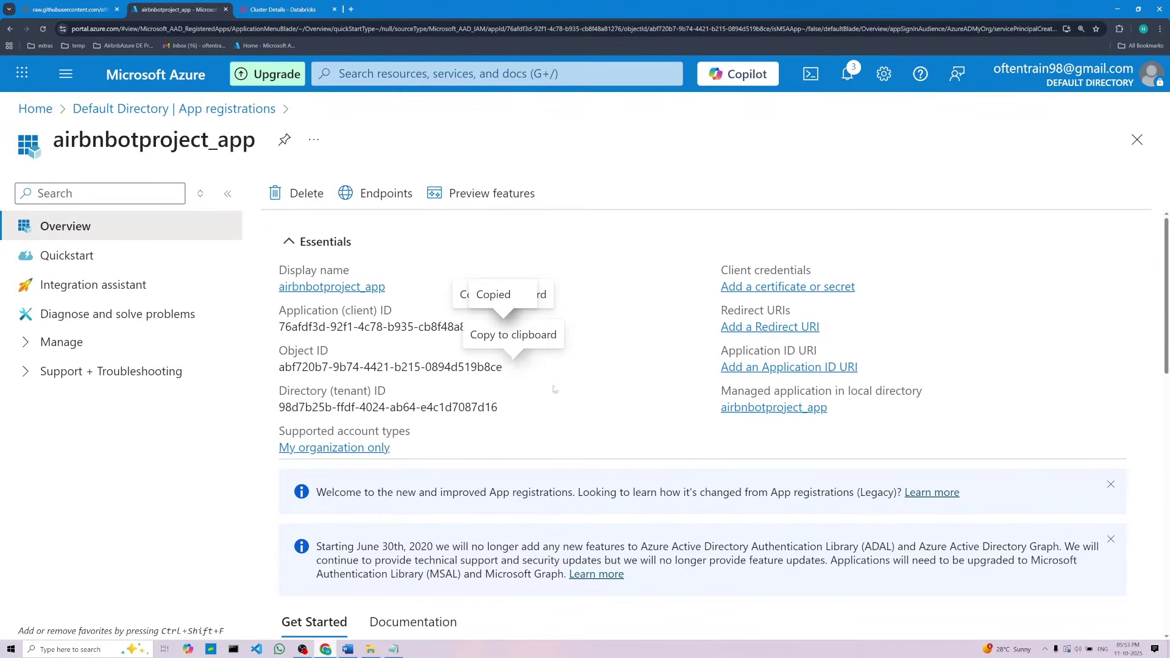
click(514, 367)
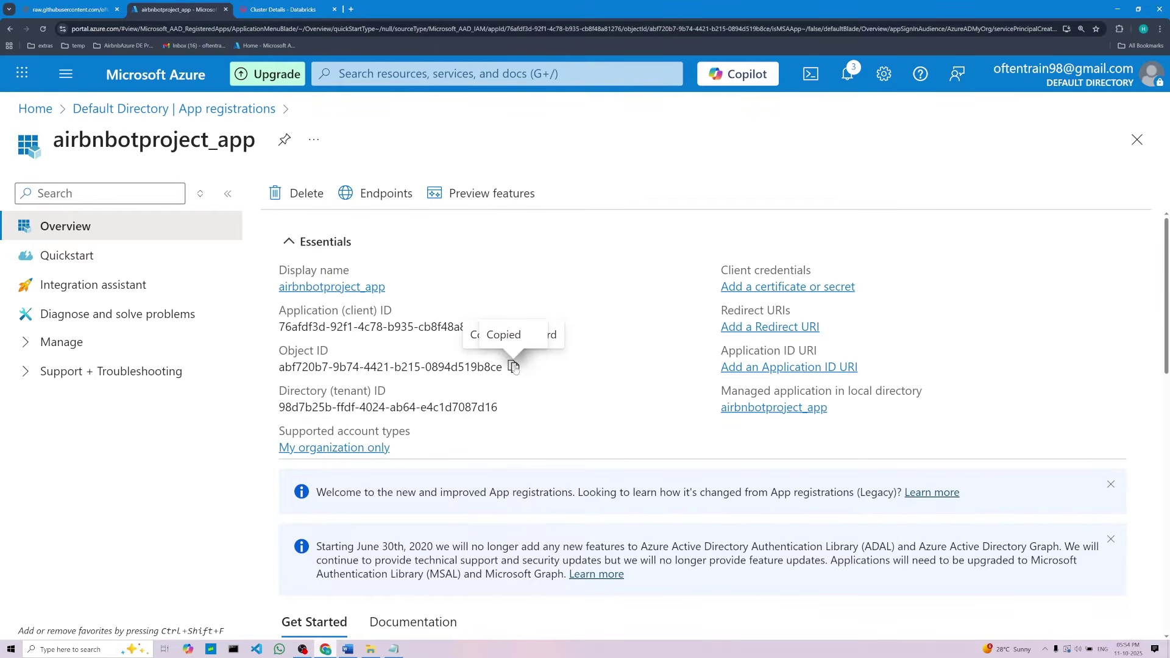
click(393, 649)
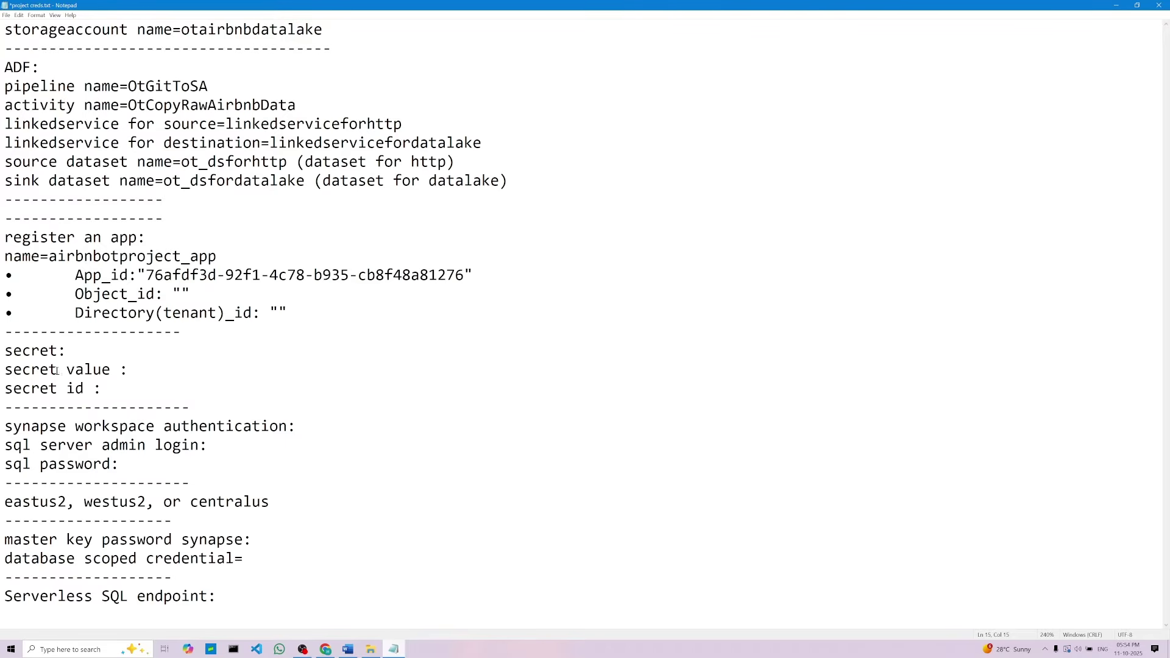
right_click(182, 293)
click(225, 326)
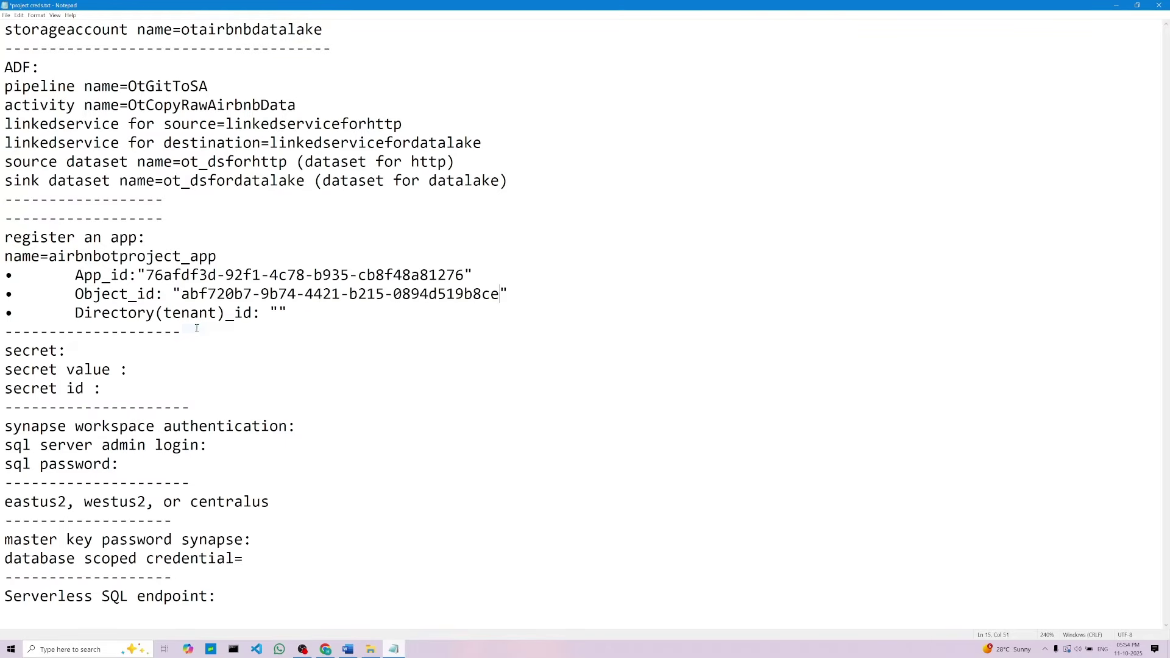
Copy the directory (tenant) ID from the browser into the Directory(tenant)_id quotes in Notepad and save the file
click(277, 314)
click(332, 648)
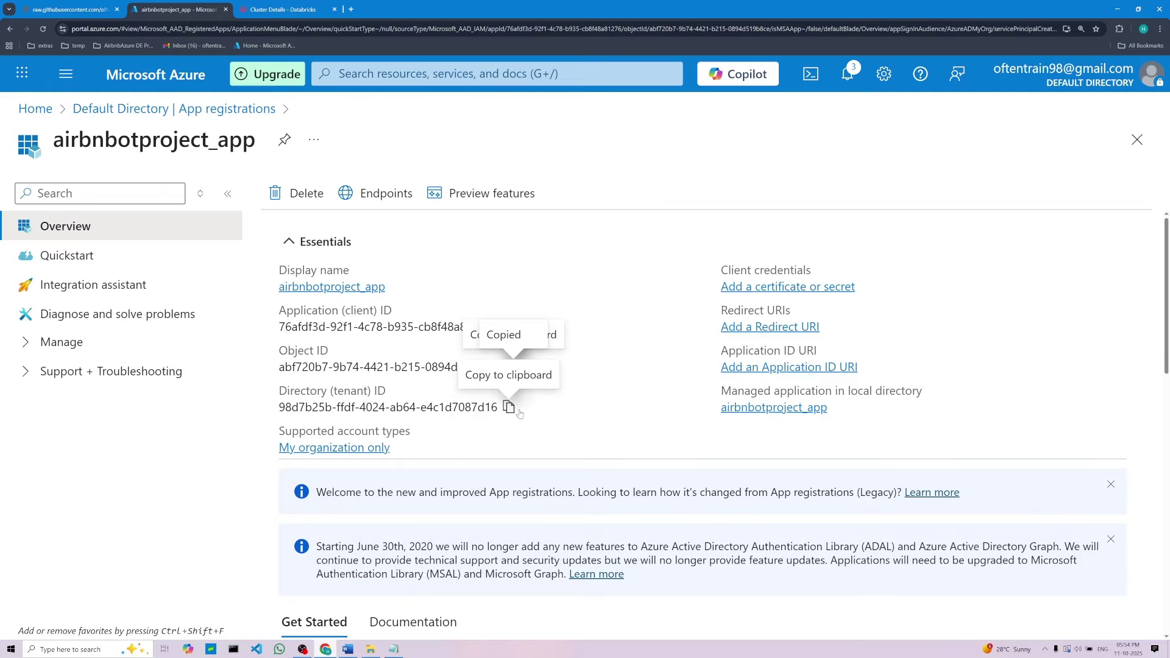
click(509, 408)
click(393, 649)
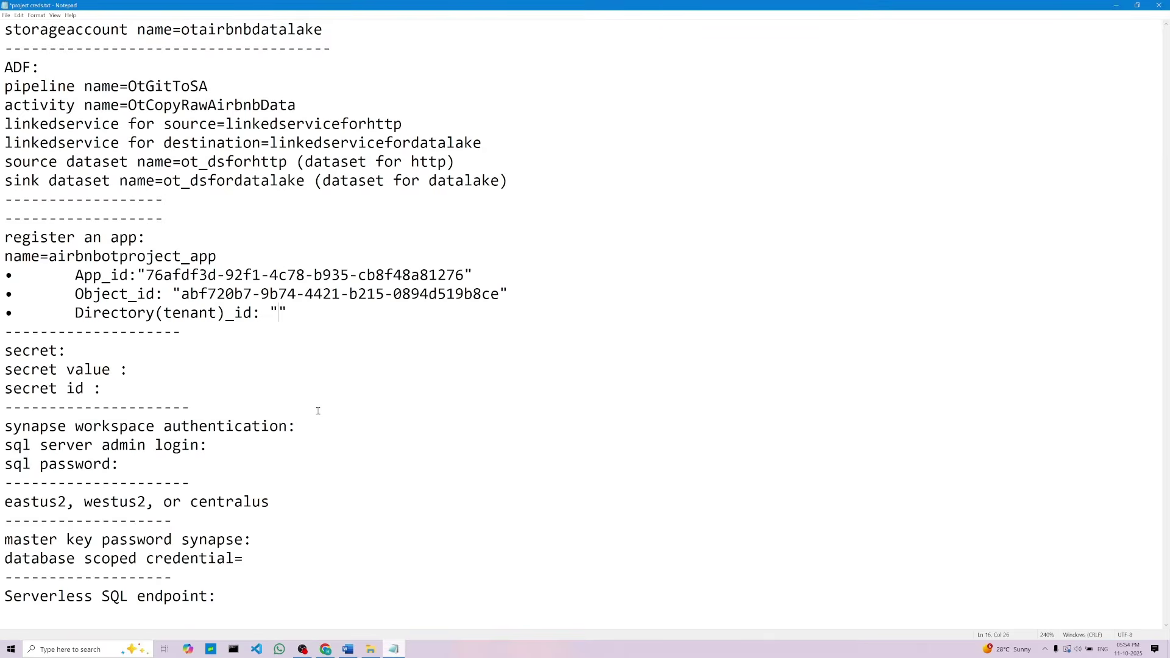
right_click(280, 313)
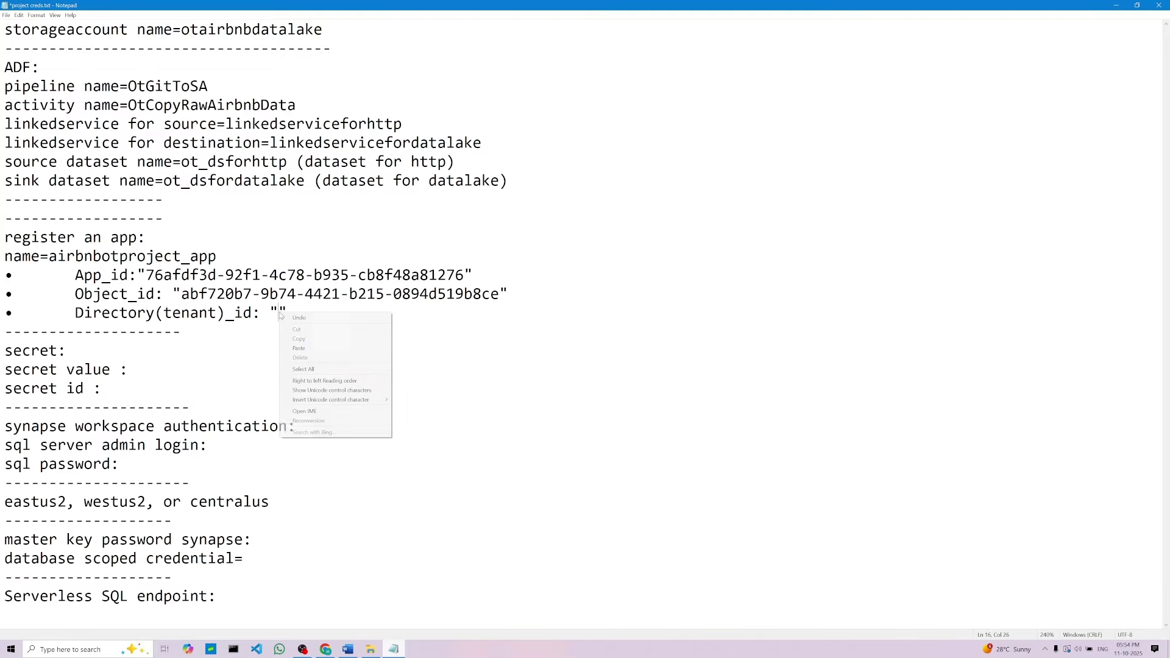
click(299, 348)
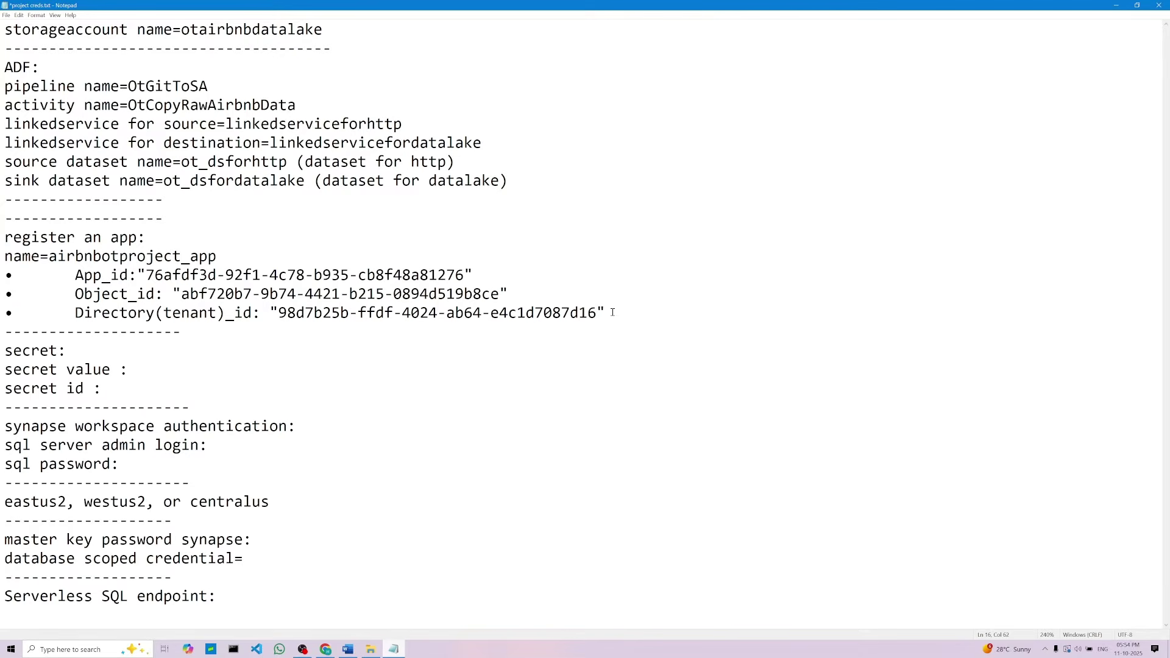
click(6, 16)
click(19, 54)
Switch to the Word notes and read where to find certificates and secrets in the "Create a secret" section
click(326, 649)
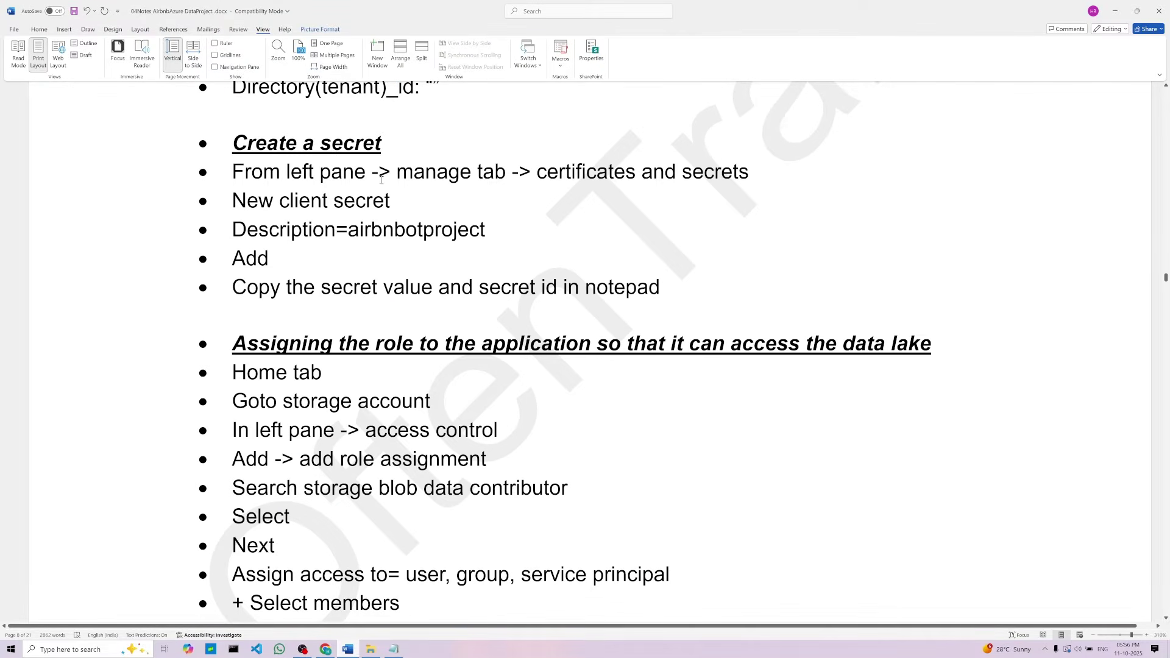
click(304, 173)
click(438, 175)
In the browser, open the app registration's Certificates & secrets page and start a new client secret
click(326, 649)
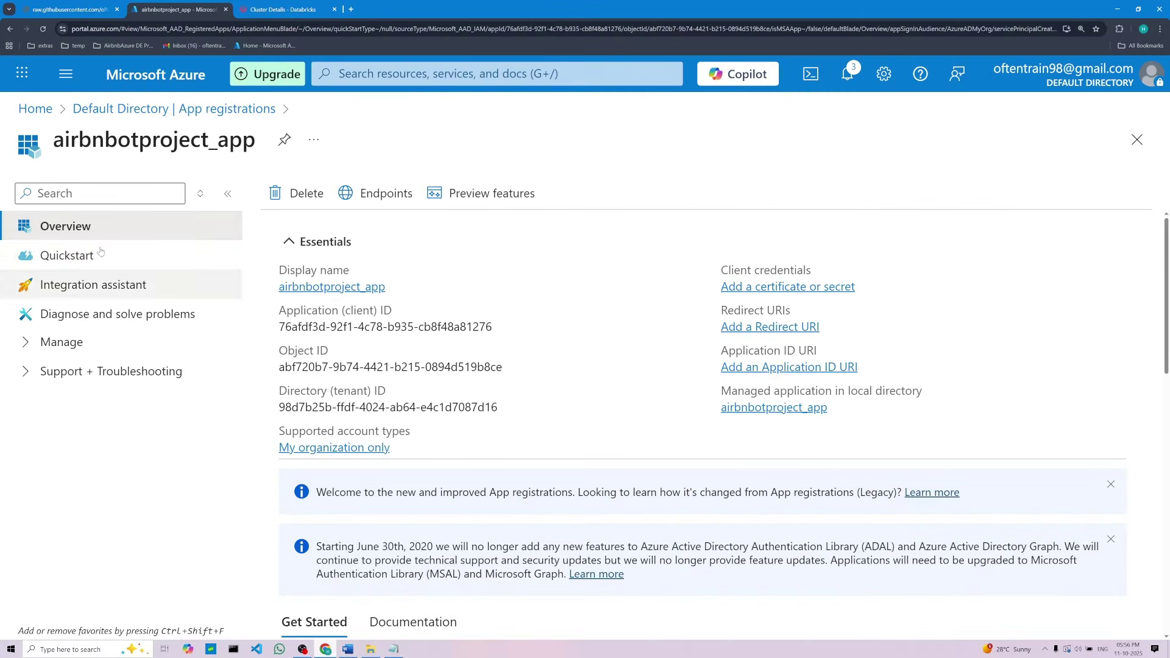
click(69, 345)
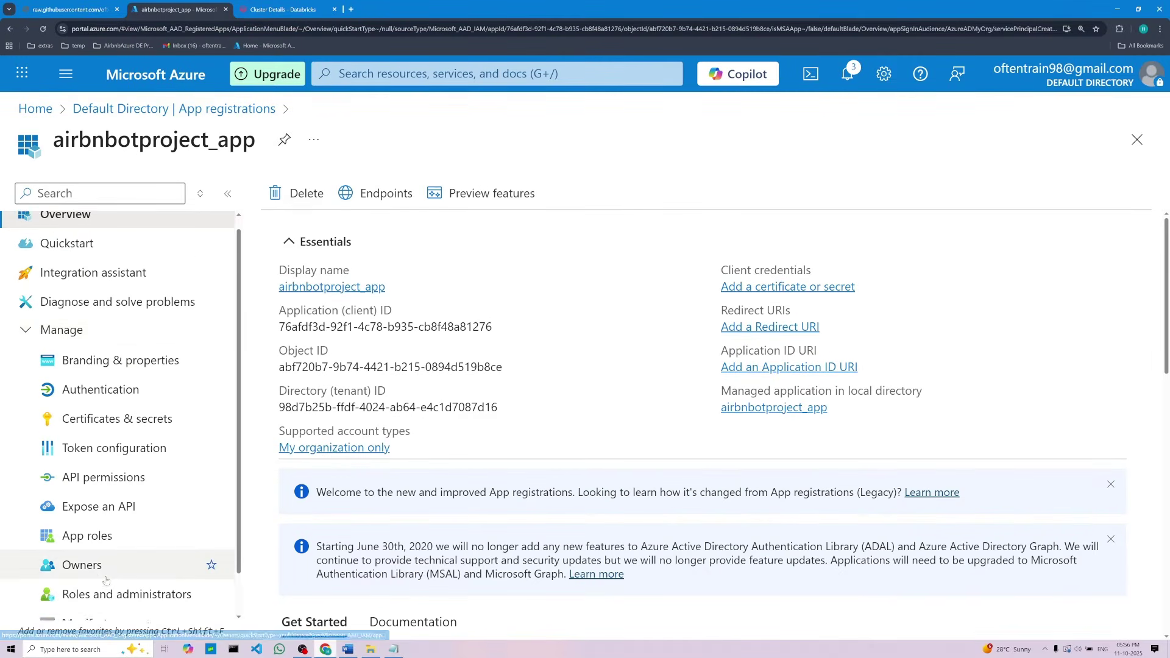
scroll(90, 548, down, 2)
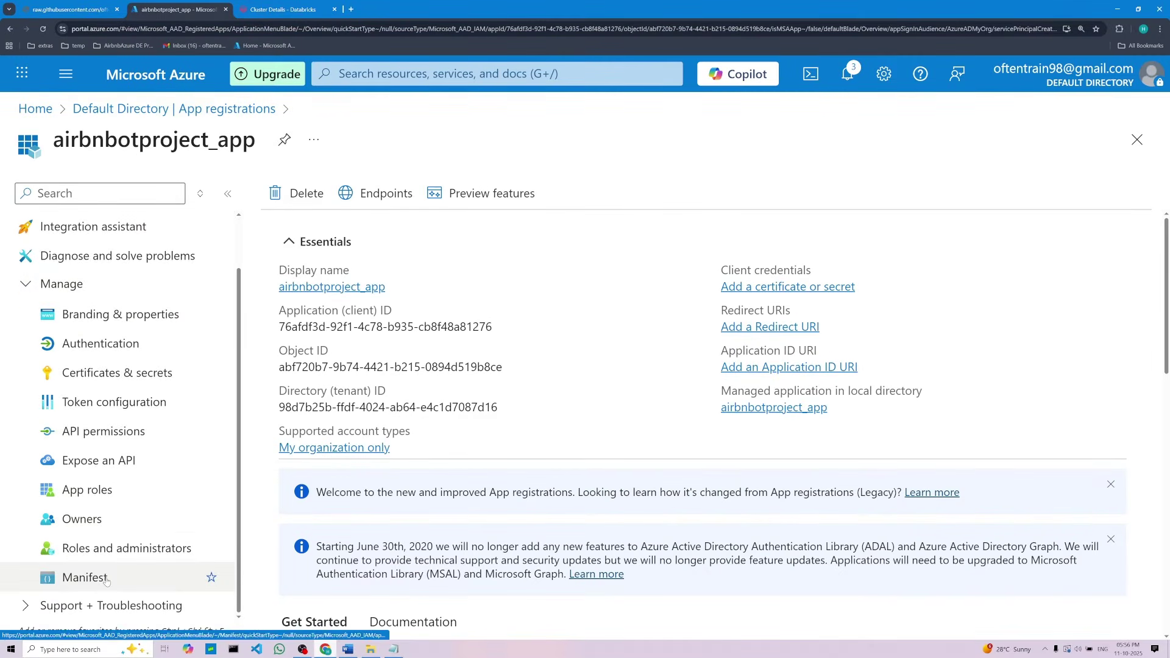
click(88, 376)
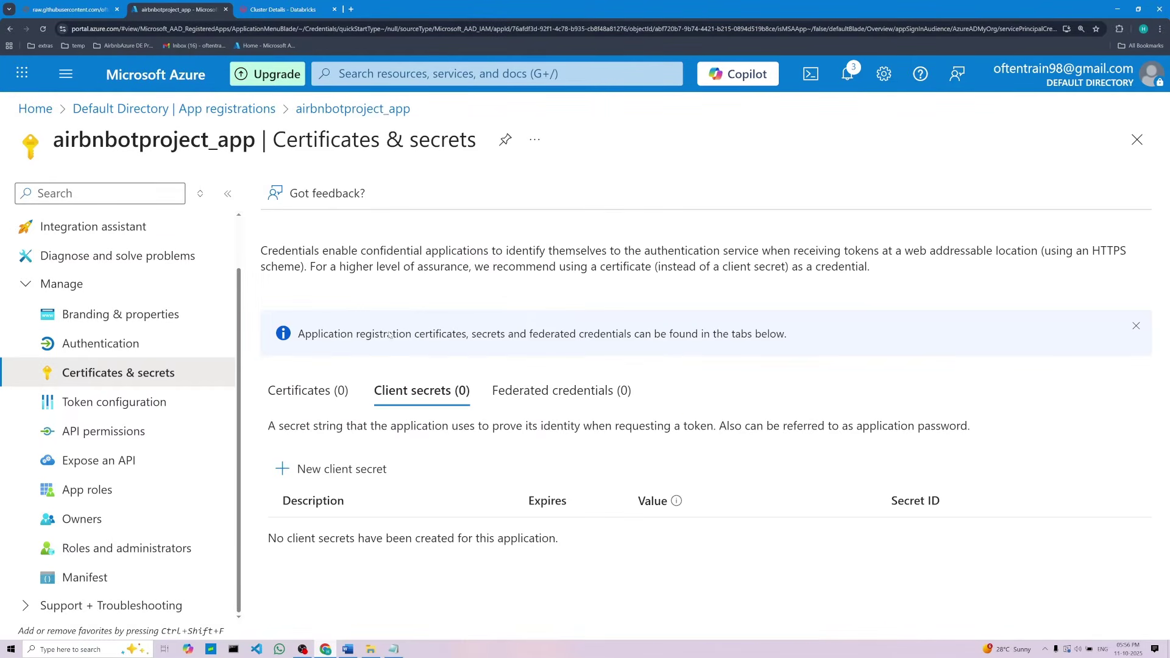
click(306, 477)
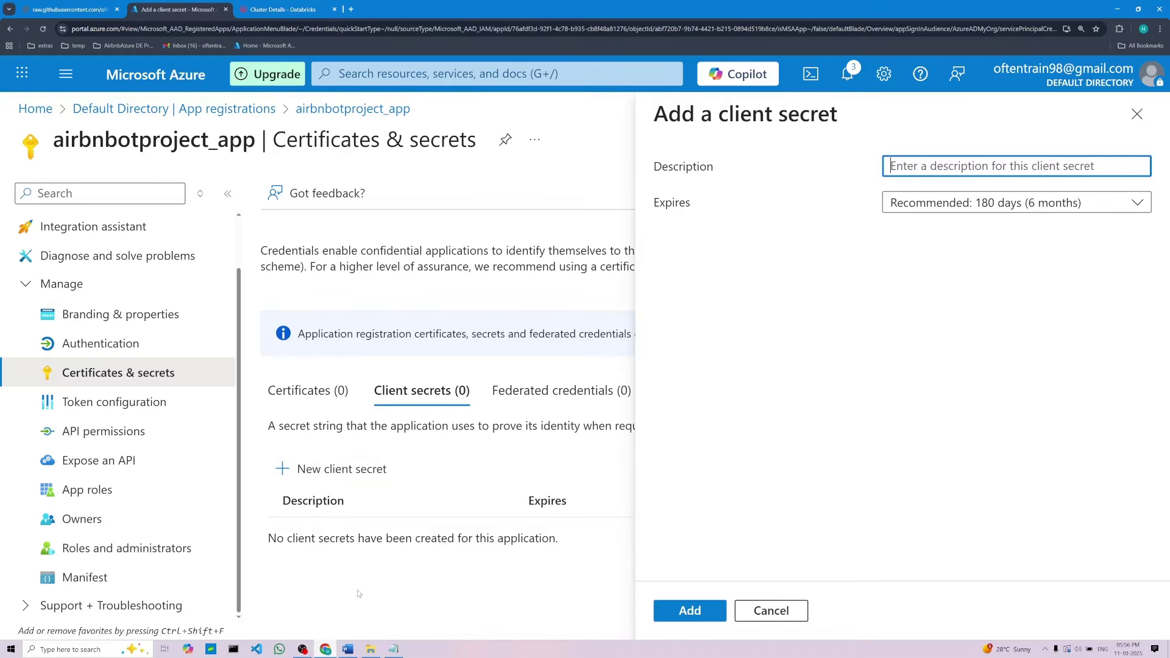
Copy the description airbnbotproject from the Word notes into the new client secret in the browser and add the secret
click(348, 649)
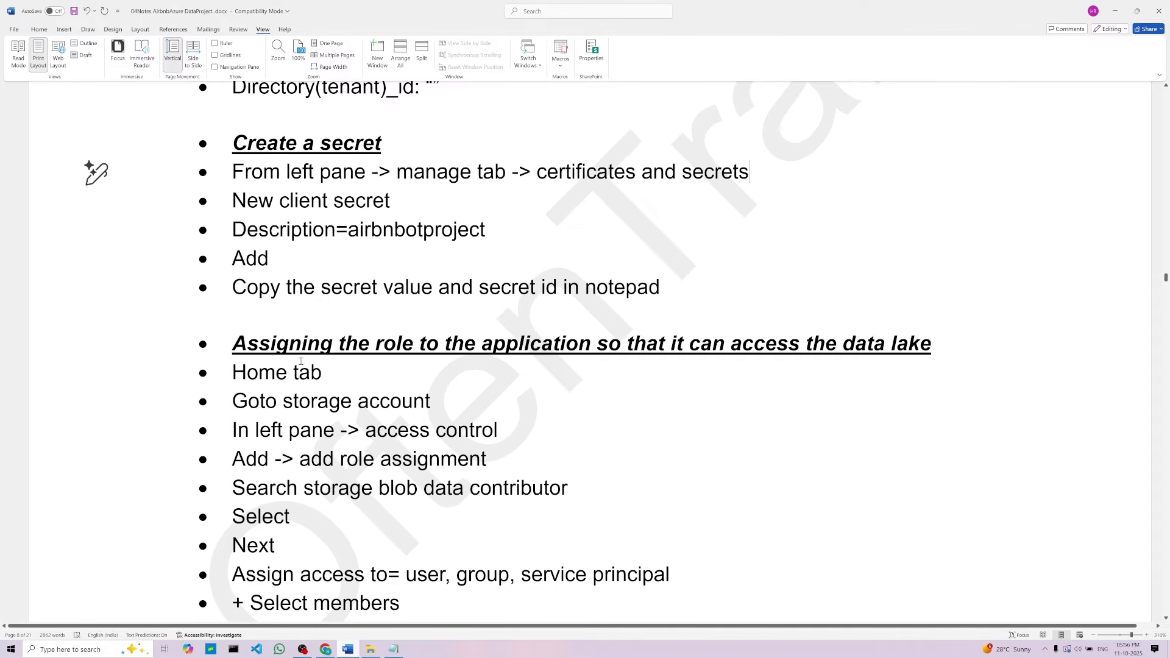
drag(348, 230, 491, 236)
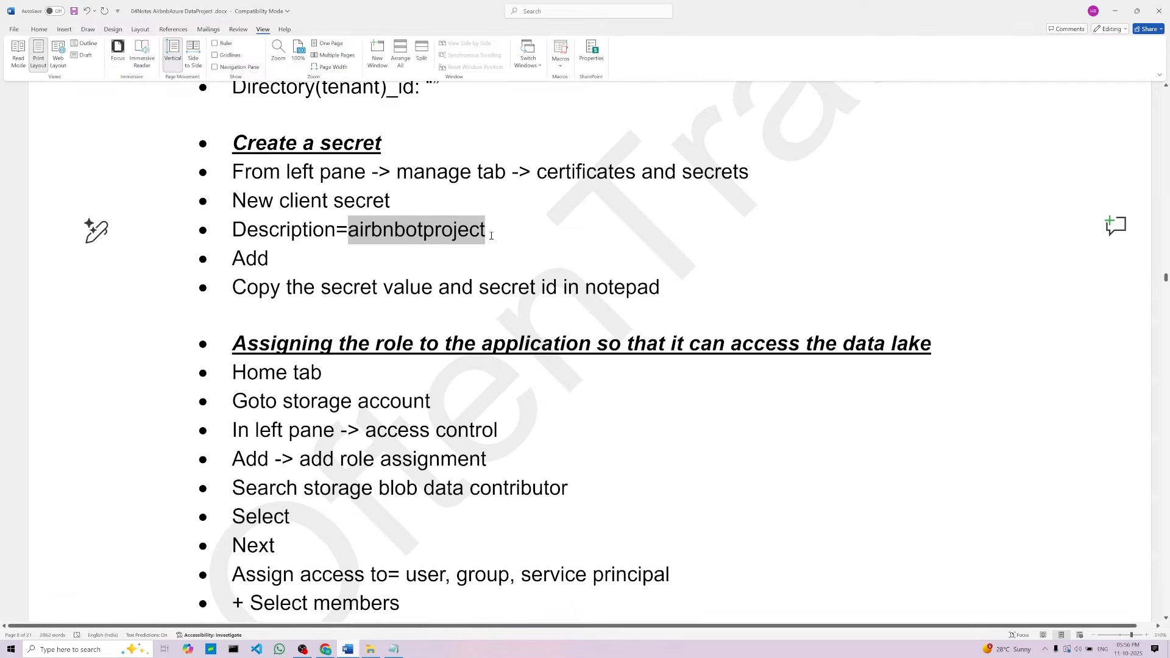
right_click(406, 237)
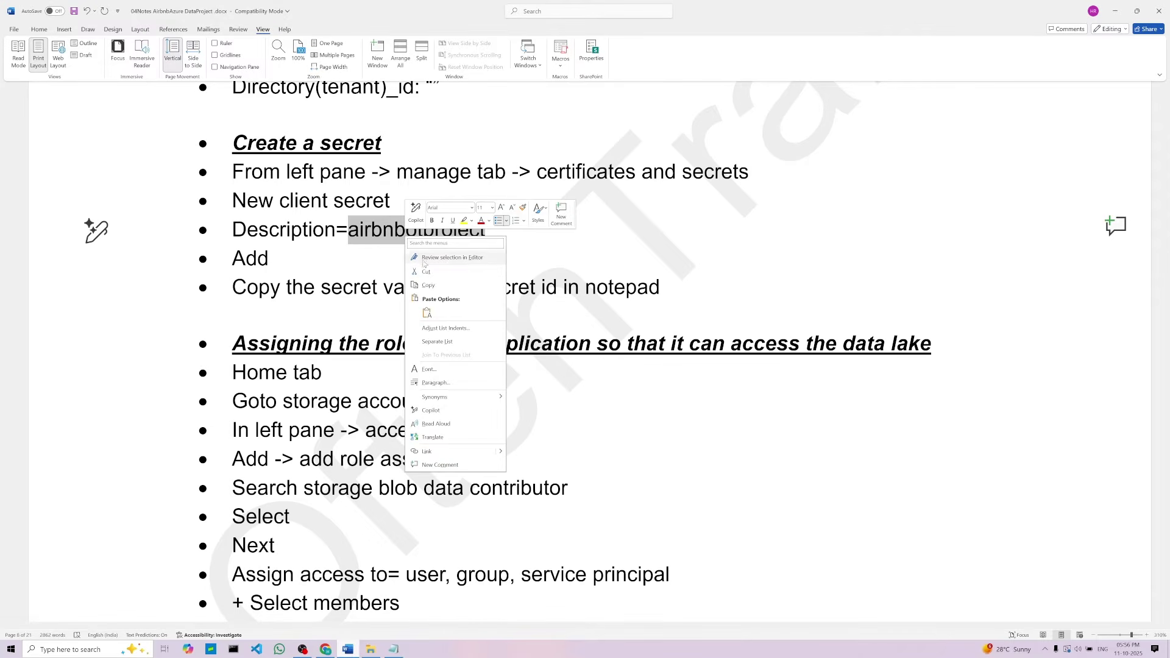
click(429, 286)
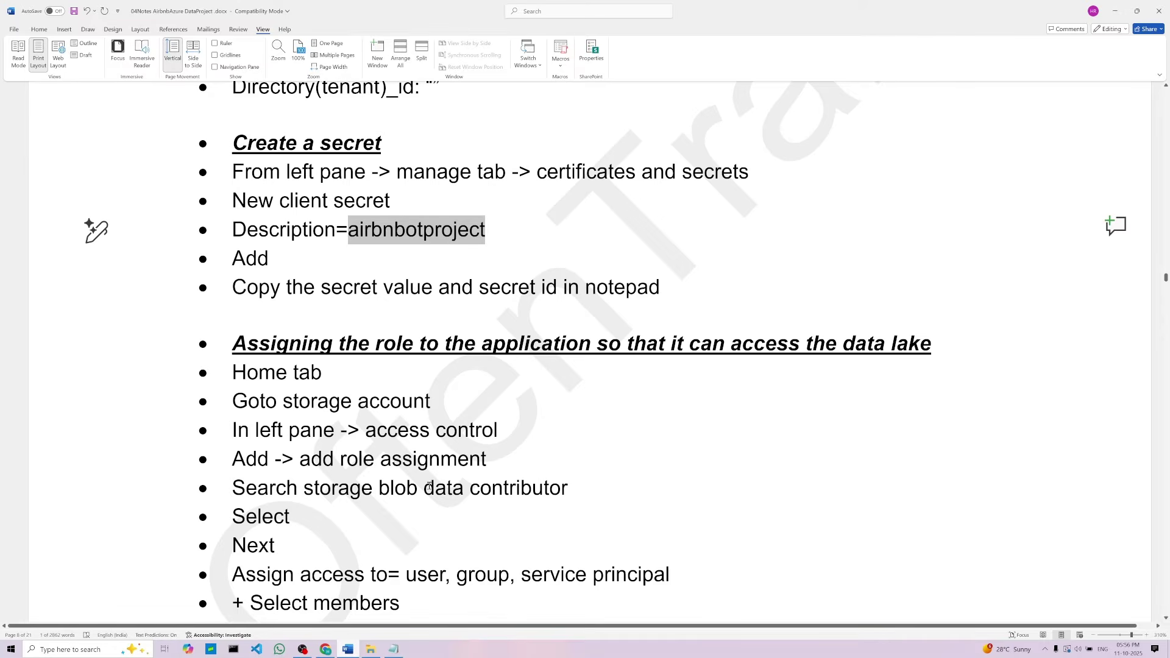
click(335, 651)
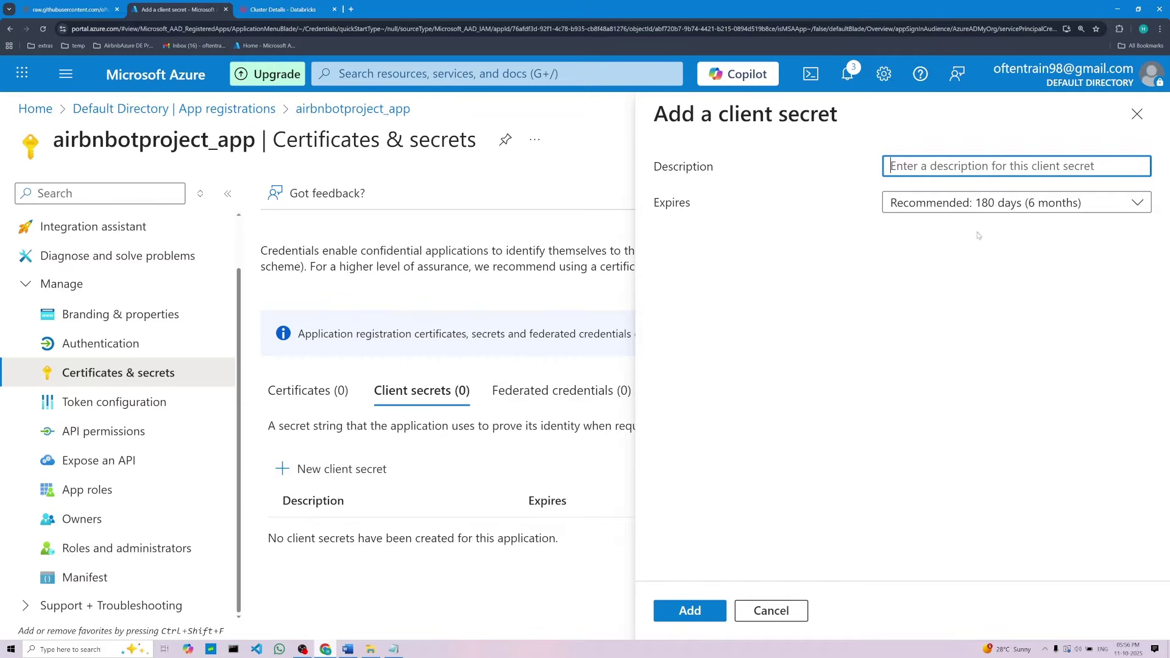
right_click(893, 166)
click(918, 283)
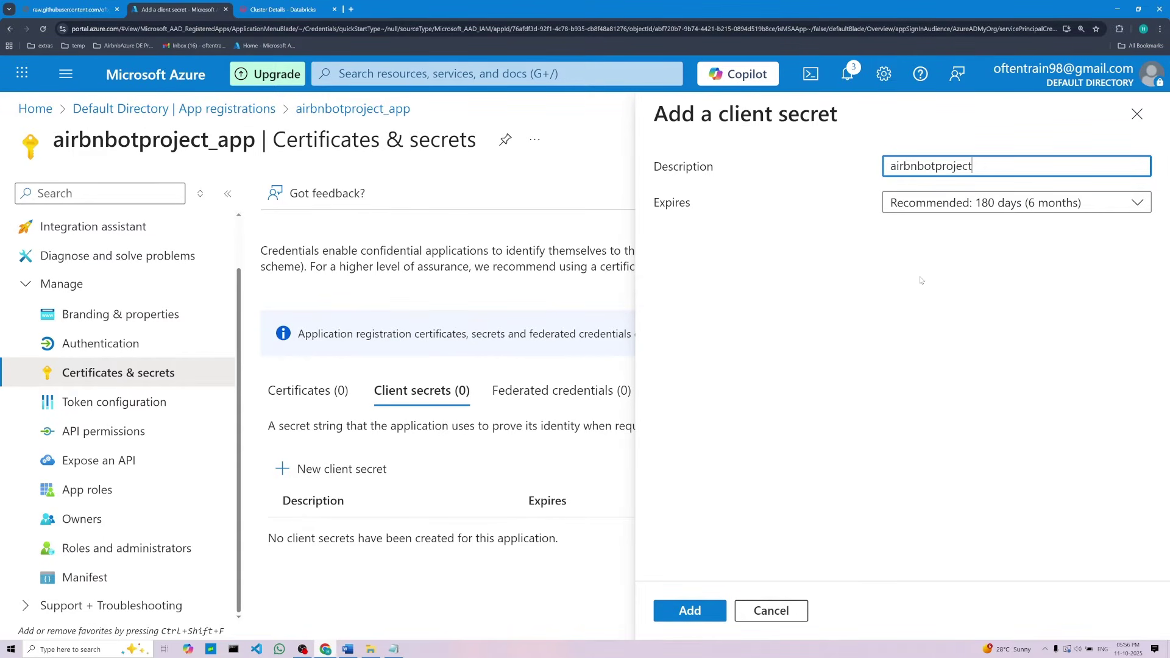
click(663, 618)
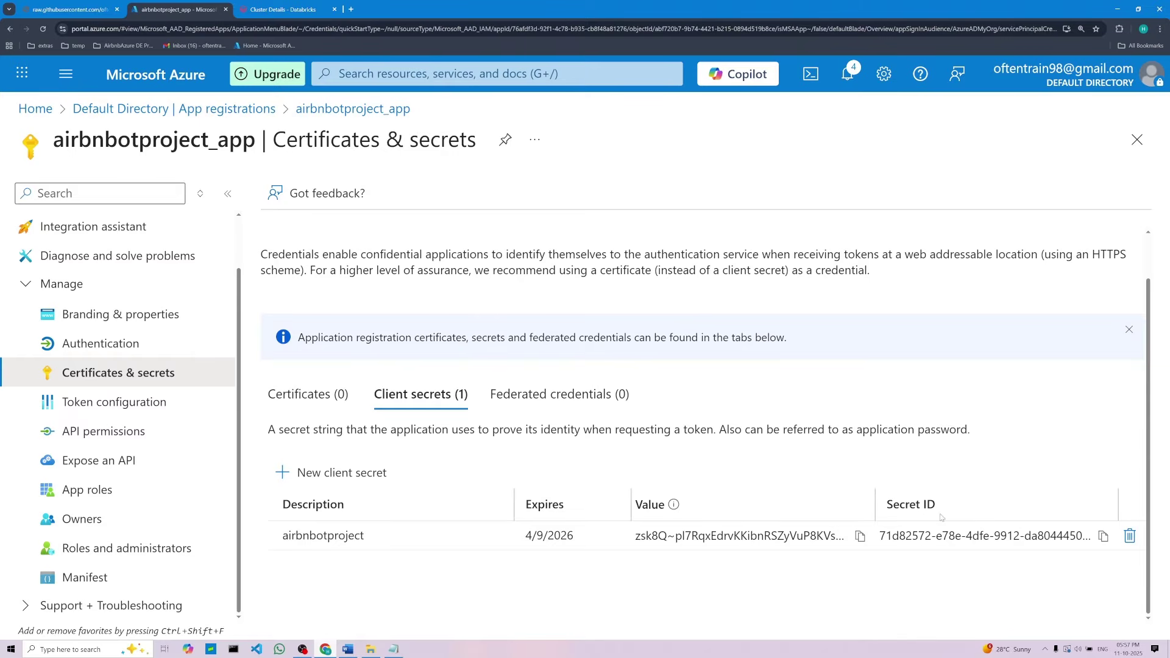
Copy the new client secret's value from the browser into the "secret value" line of the Notepad file
click(860, 536)
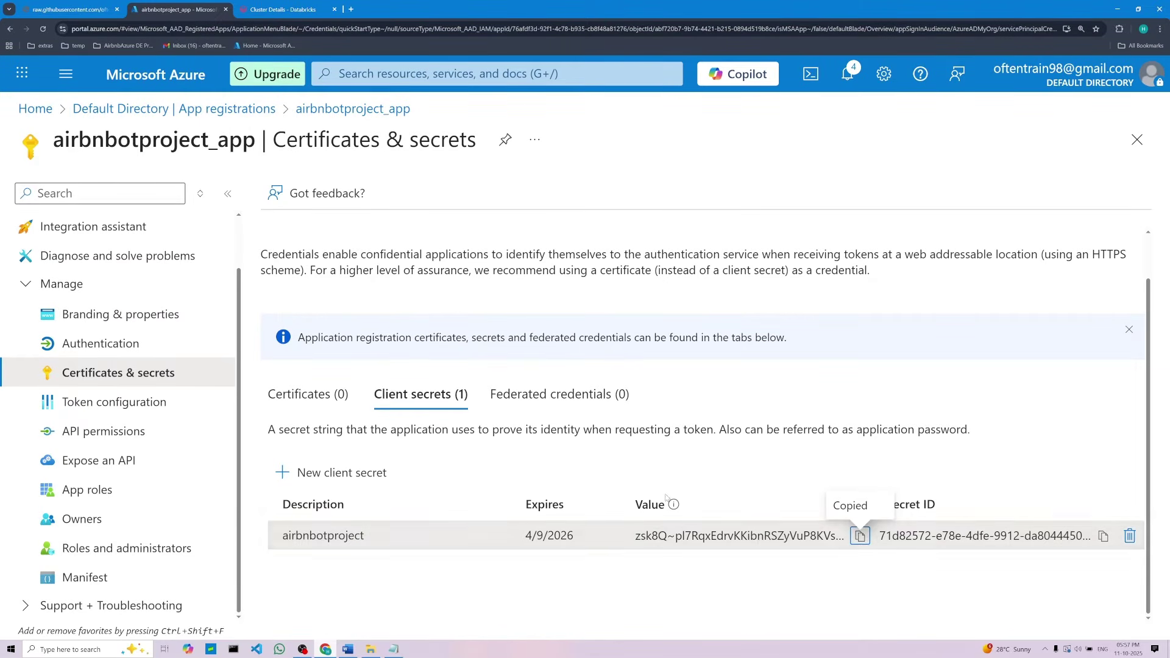
click(393, 648)
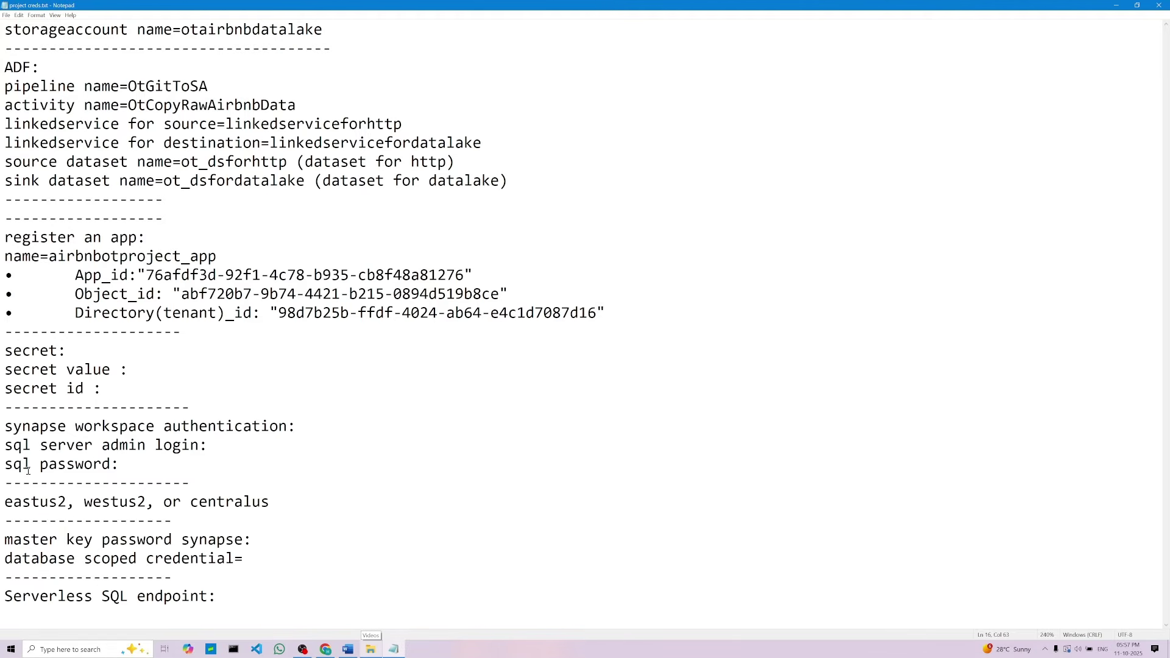
click(145, 369)
right_click(145, 369)
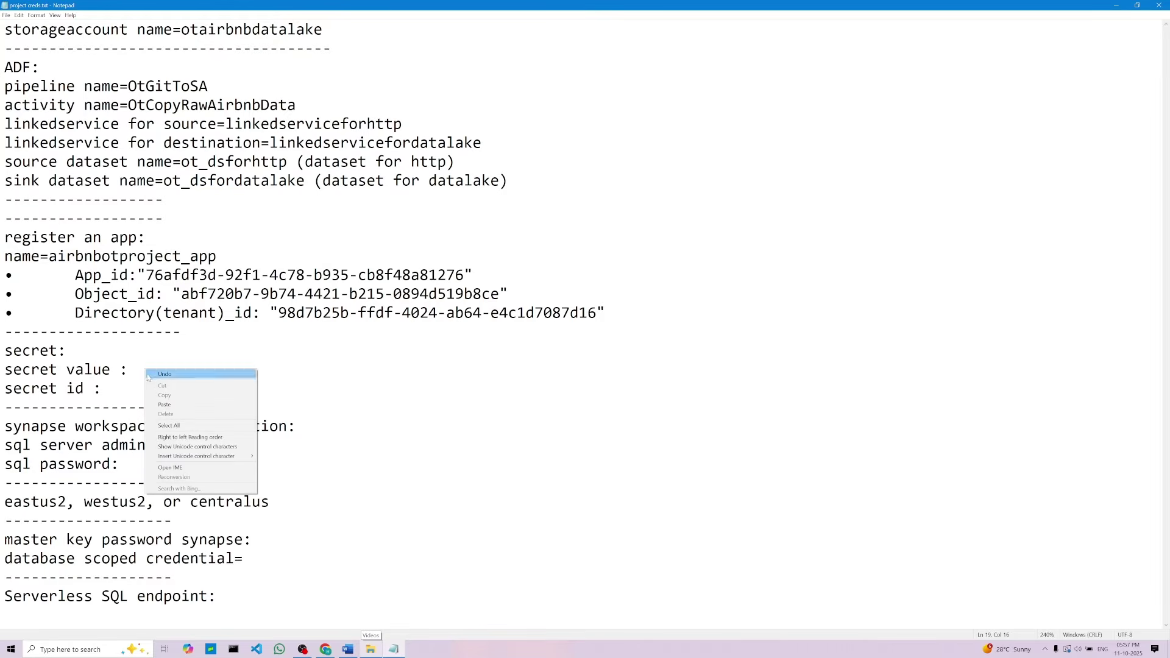
click(162, 405)
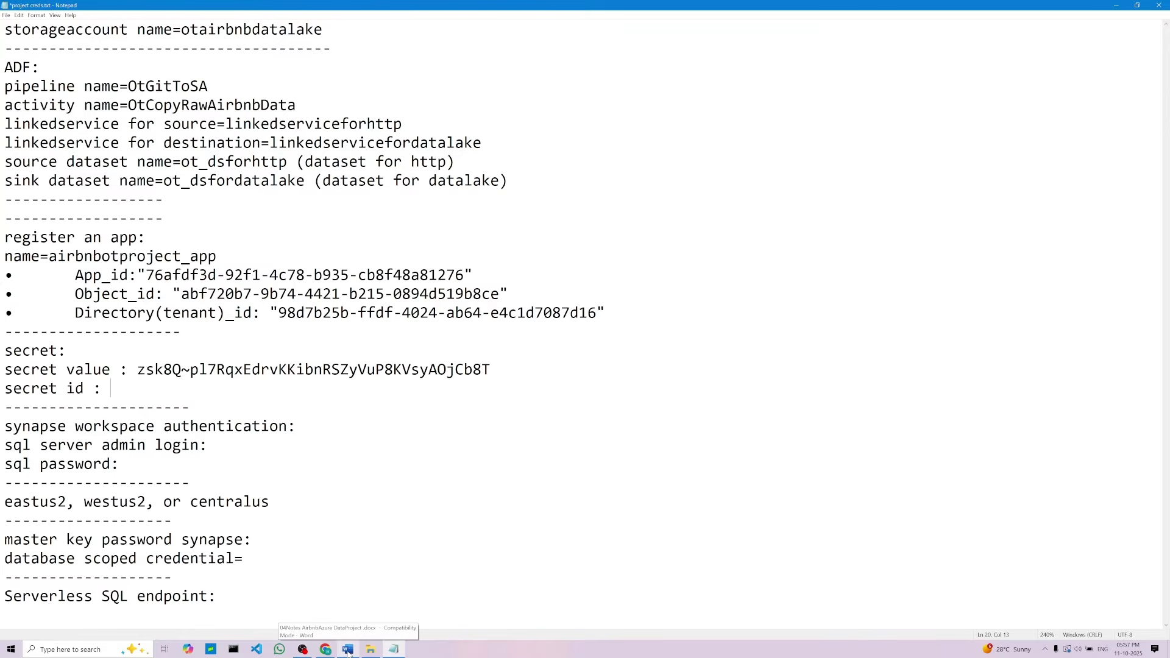
Copy the client secret's ID from the browser into the "secret id" line of the Notepad file
click(325, 650)
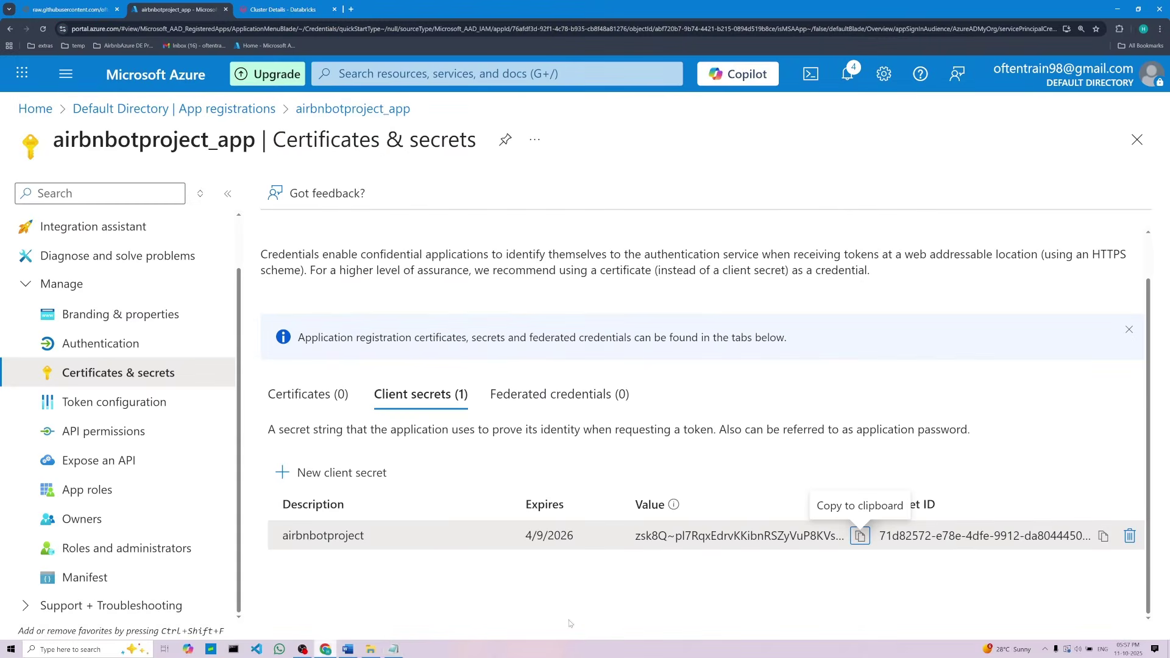
click(1104, 536)
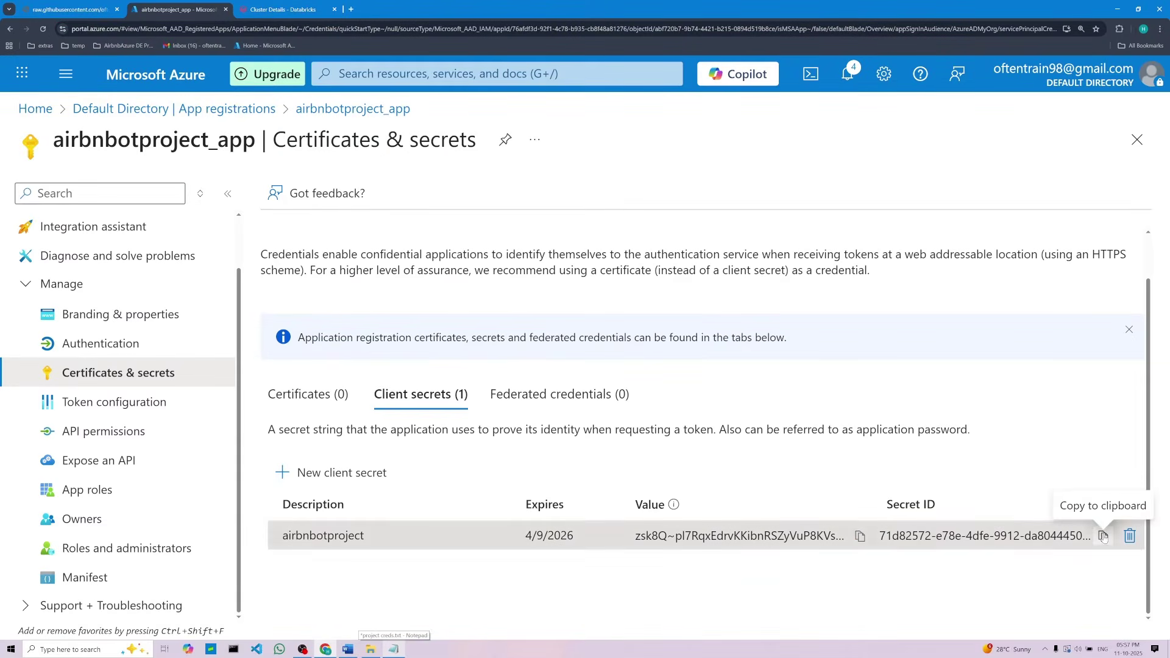
click(1104, 536)
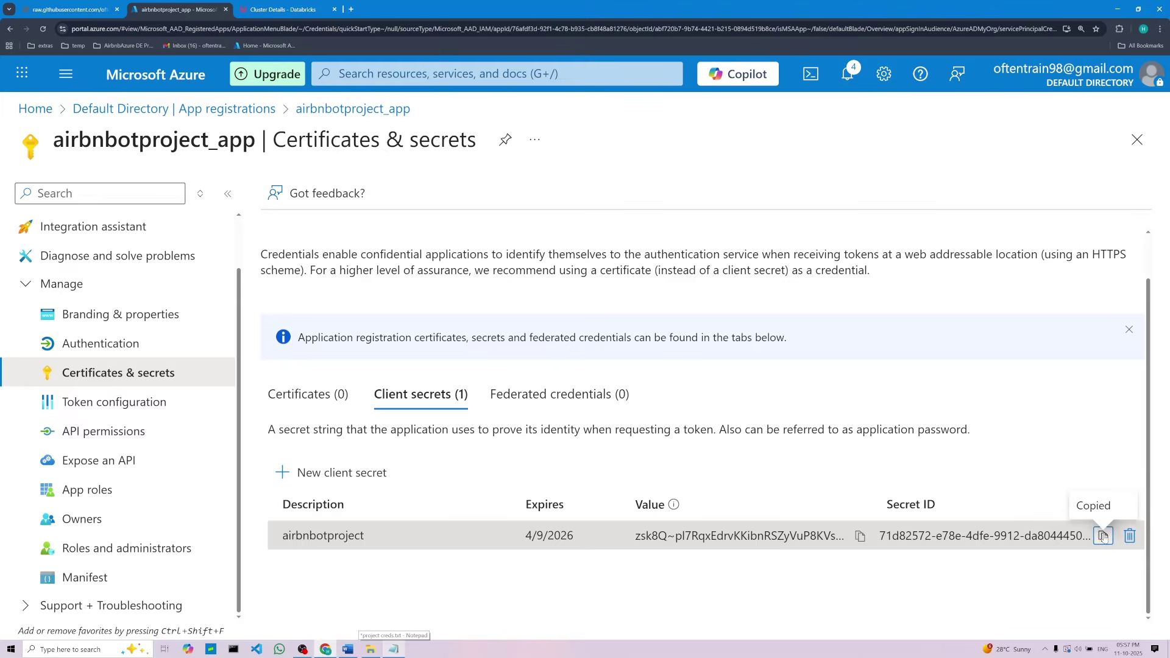
click(393, 649)
click(163, 396)
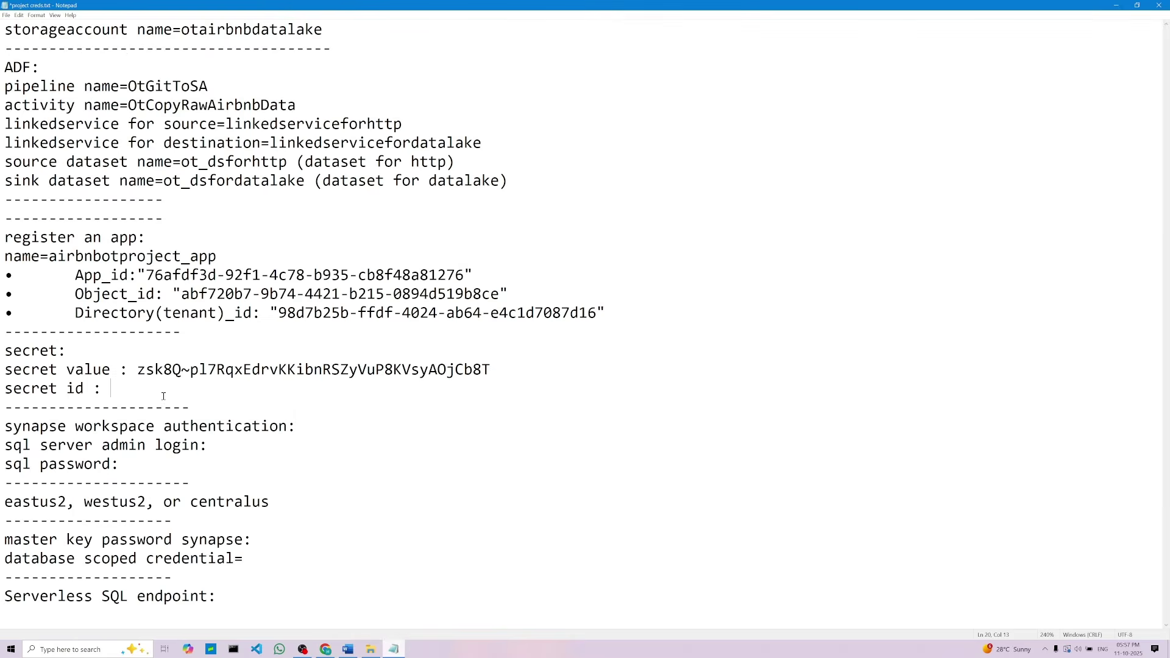
right_click(112, 390)
click(158, 436)
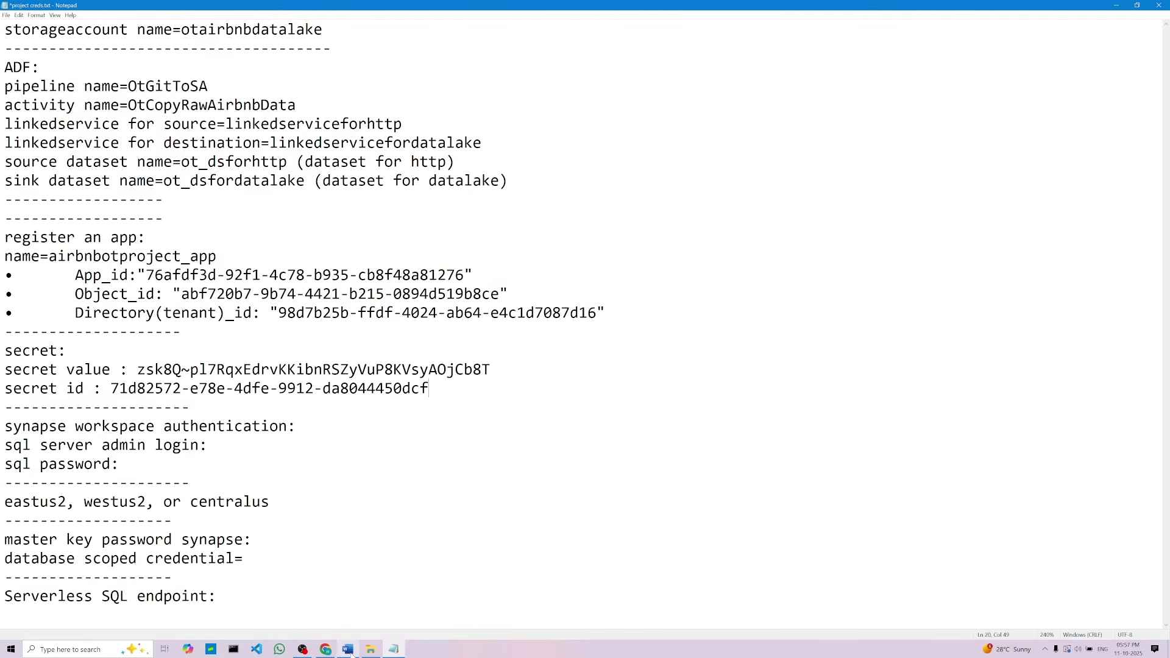
Switch to the Word notes and read how to assign the application a role for accessing the data lake
click(328, 649)
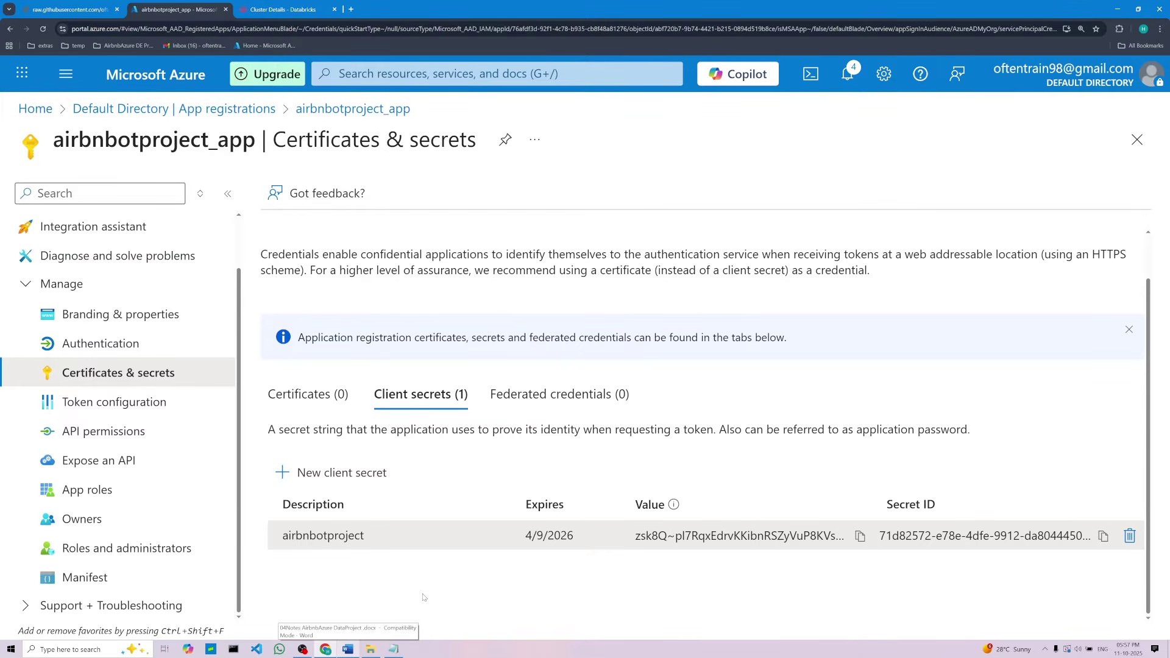
click(365, 631)
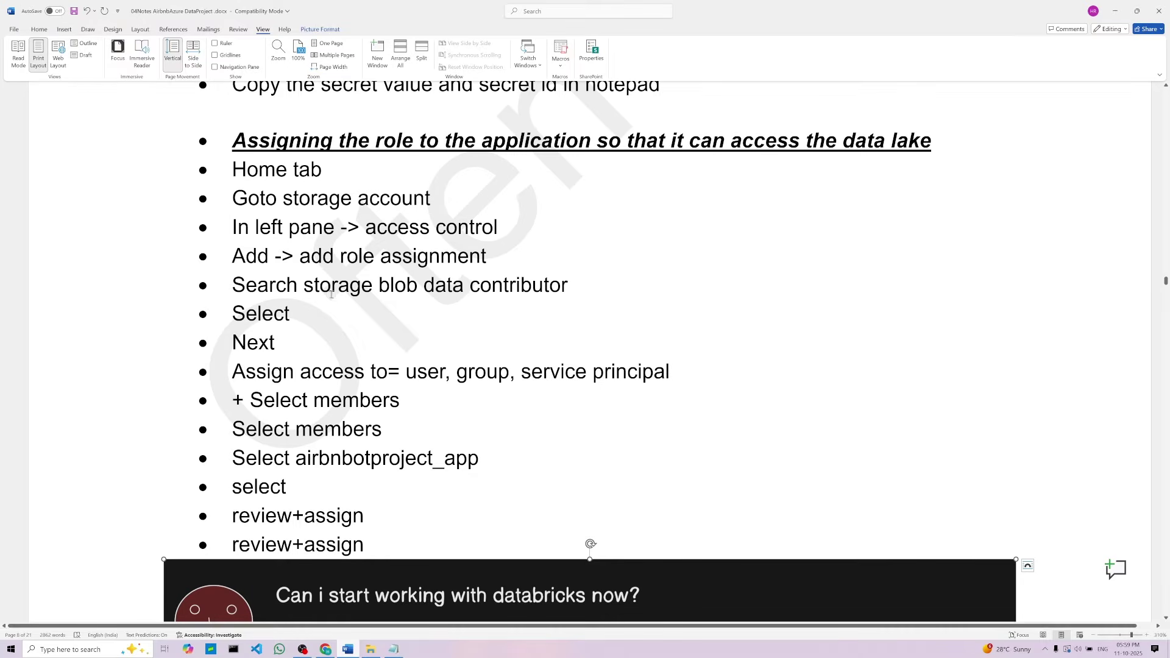
drag(305, 287, 568, 287)
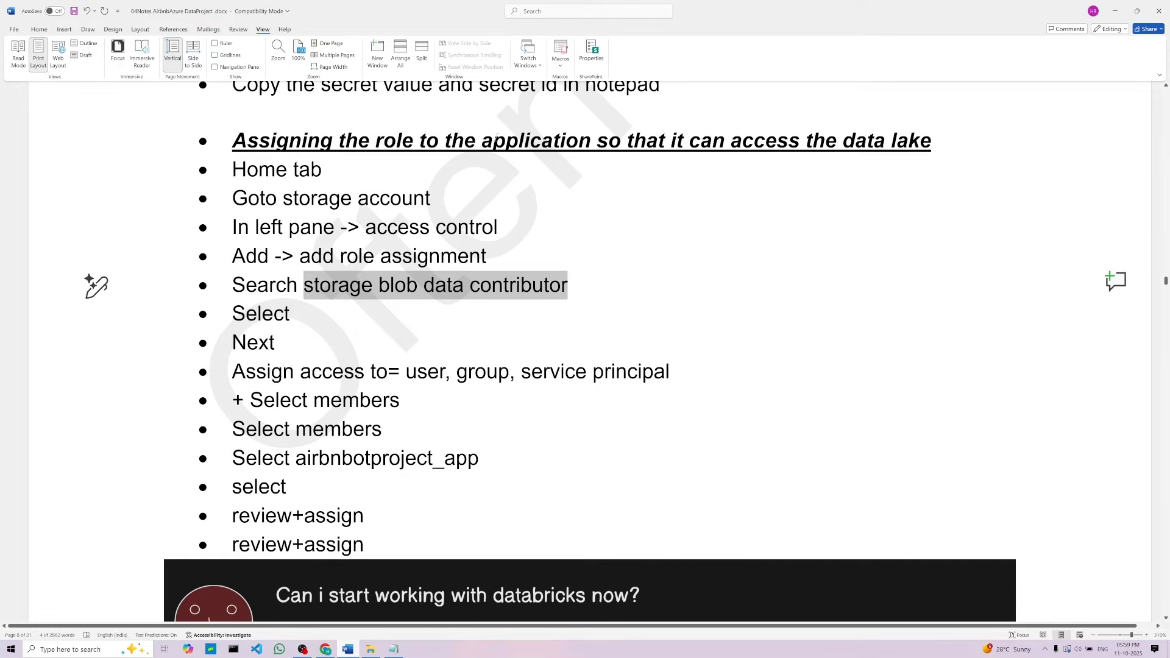
double_click(508, 142)
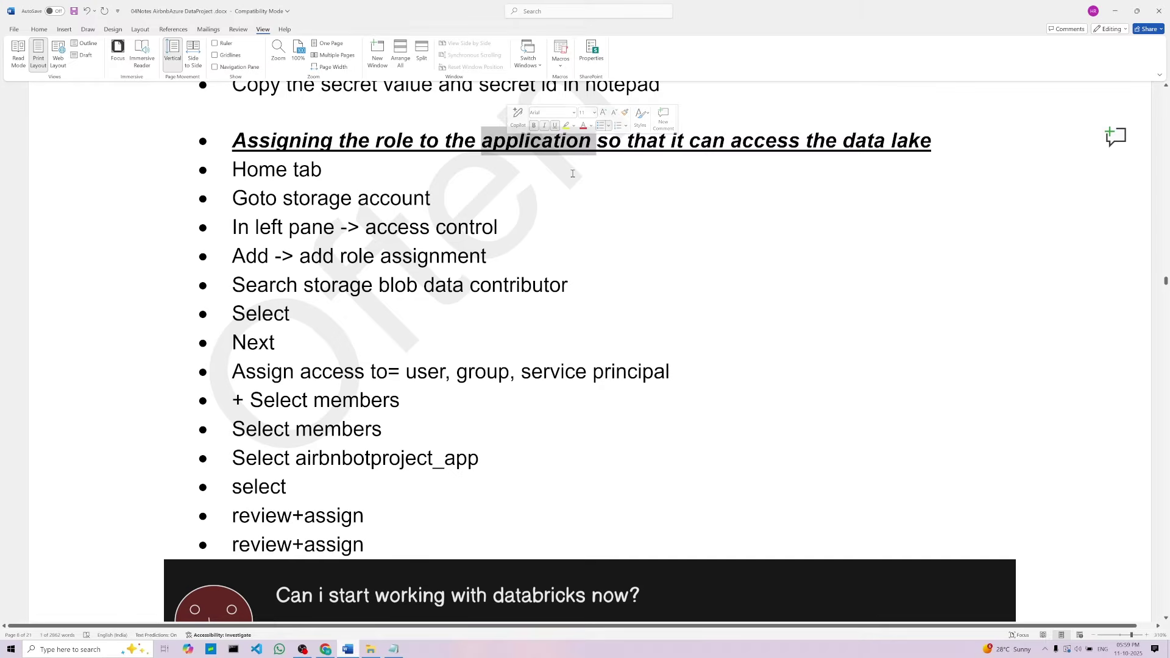
click(446, 286)
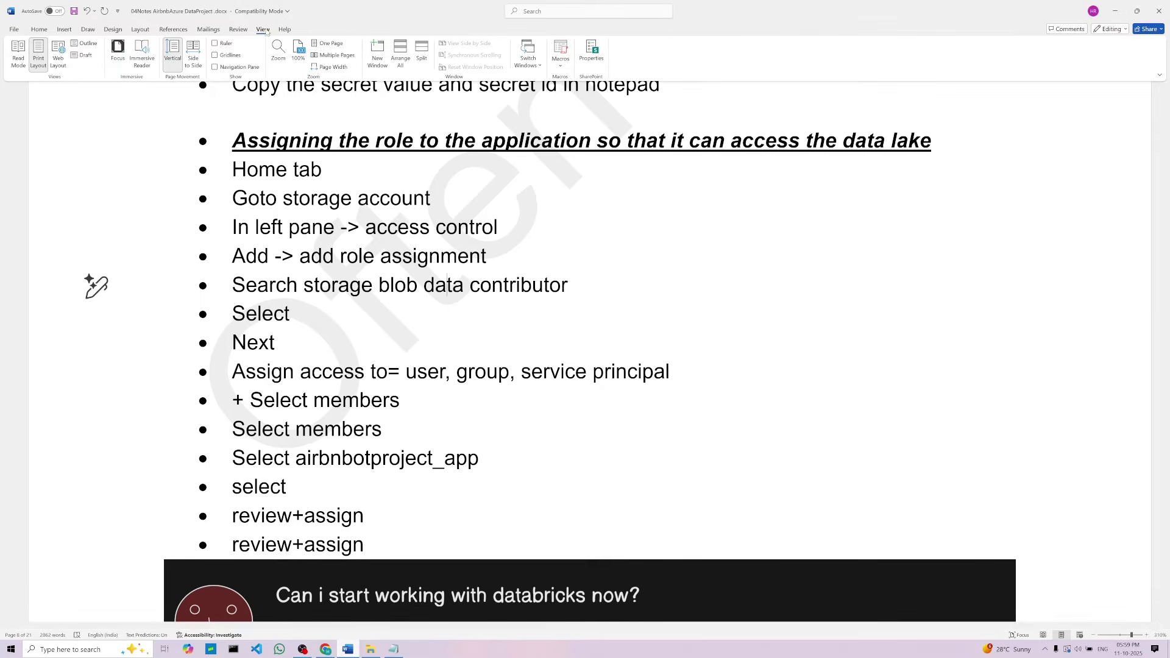
click(340, 173)
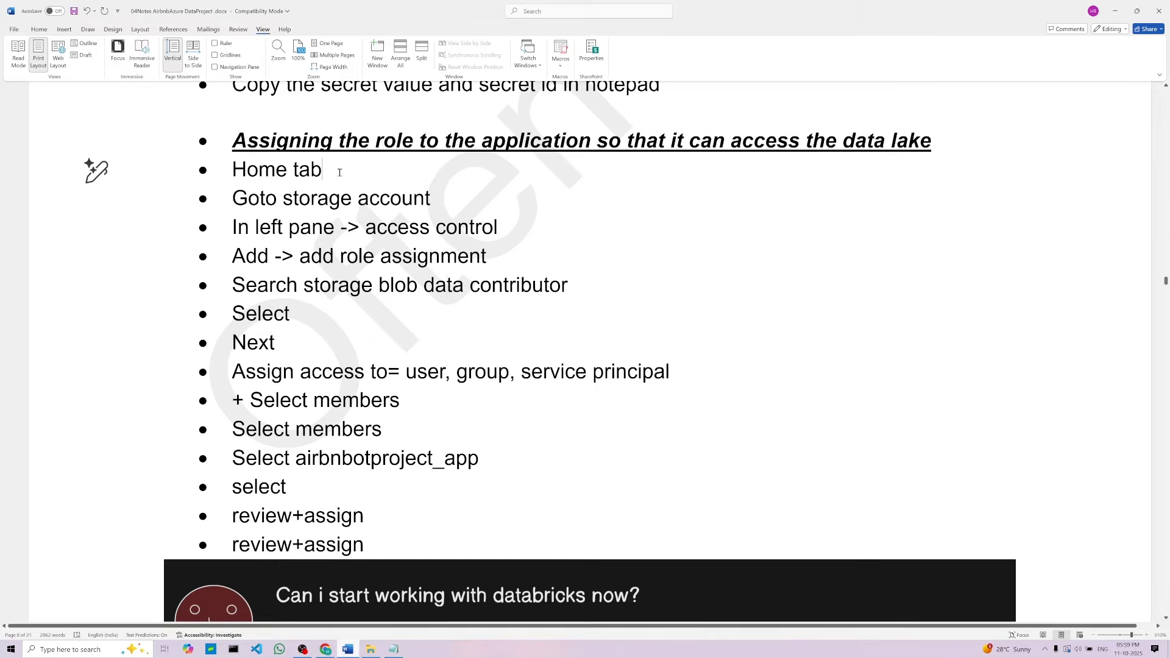
double_click(311, 193)
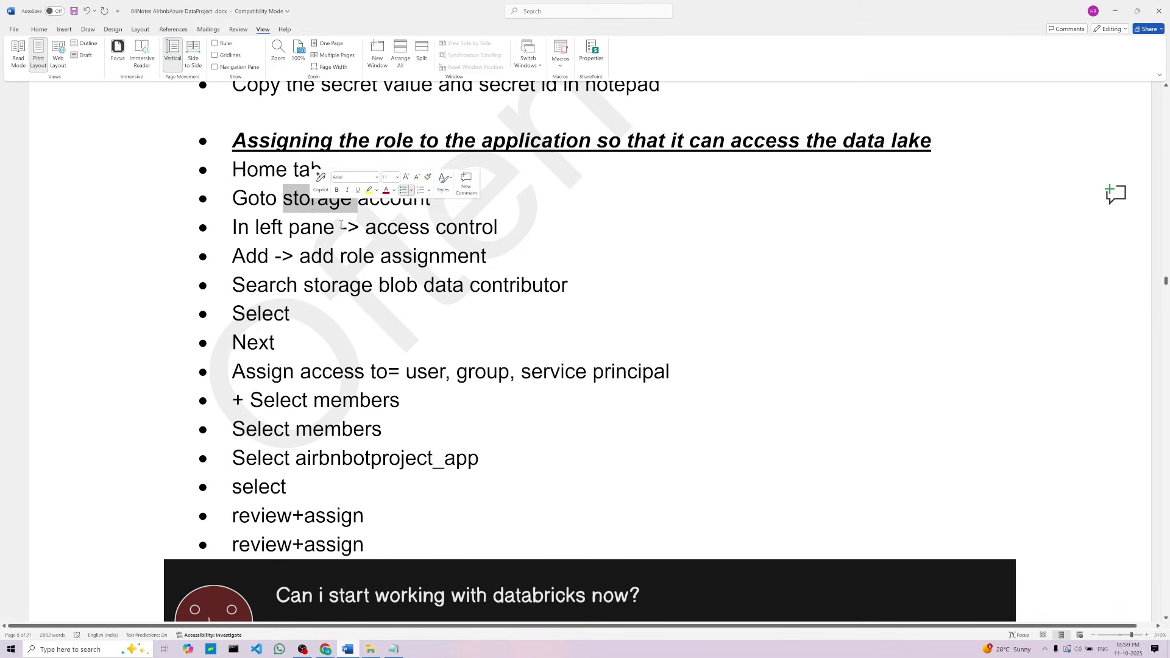
double_click(397, 228)
In the browser, return to the Azure home page and open the otairbnbdatalake storage account from the AIRBNBPROJECT resource group
click(326, 649)
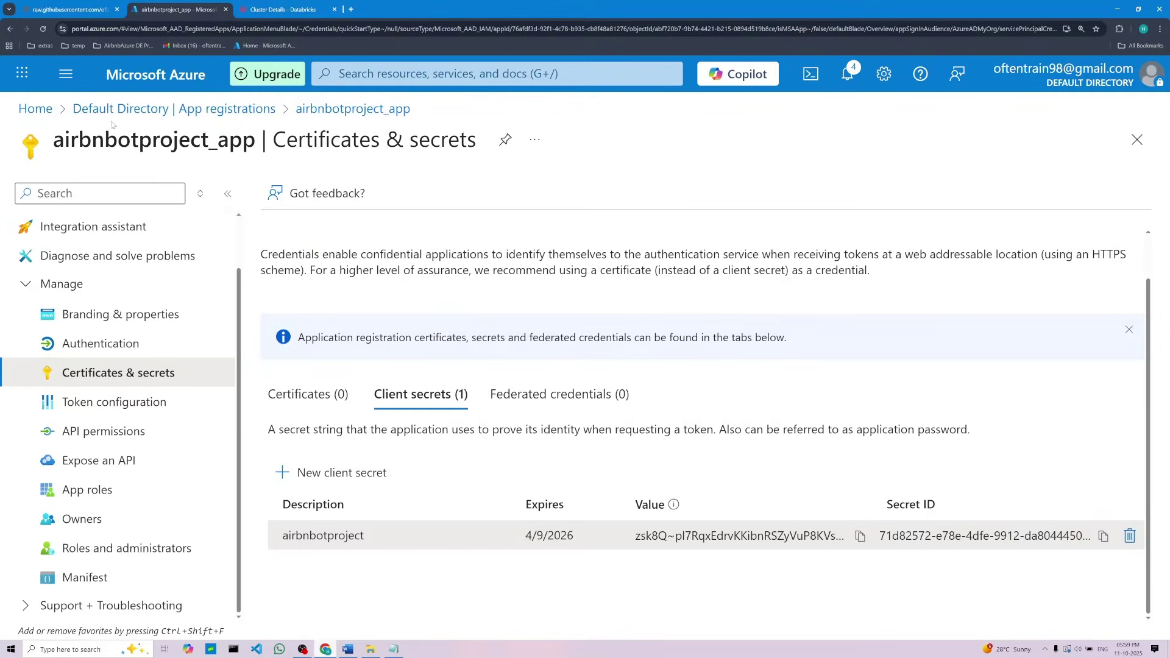
click(47, 112)
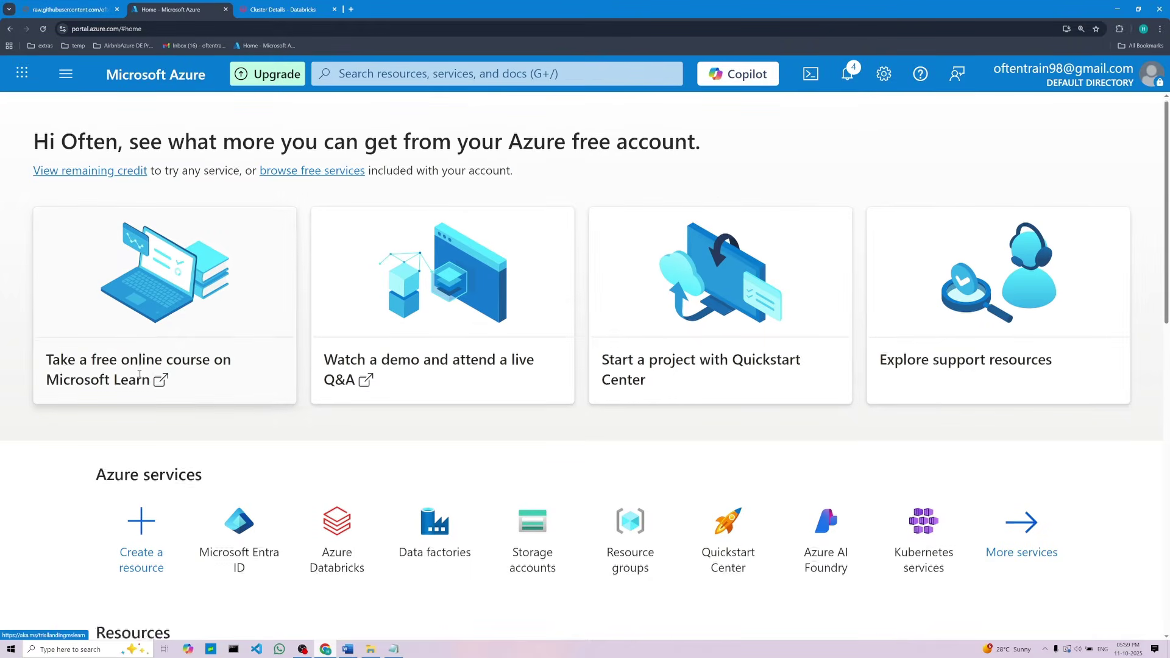
scroll(139, 366, down, 4)
scroll(183, 414, down, 3)
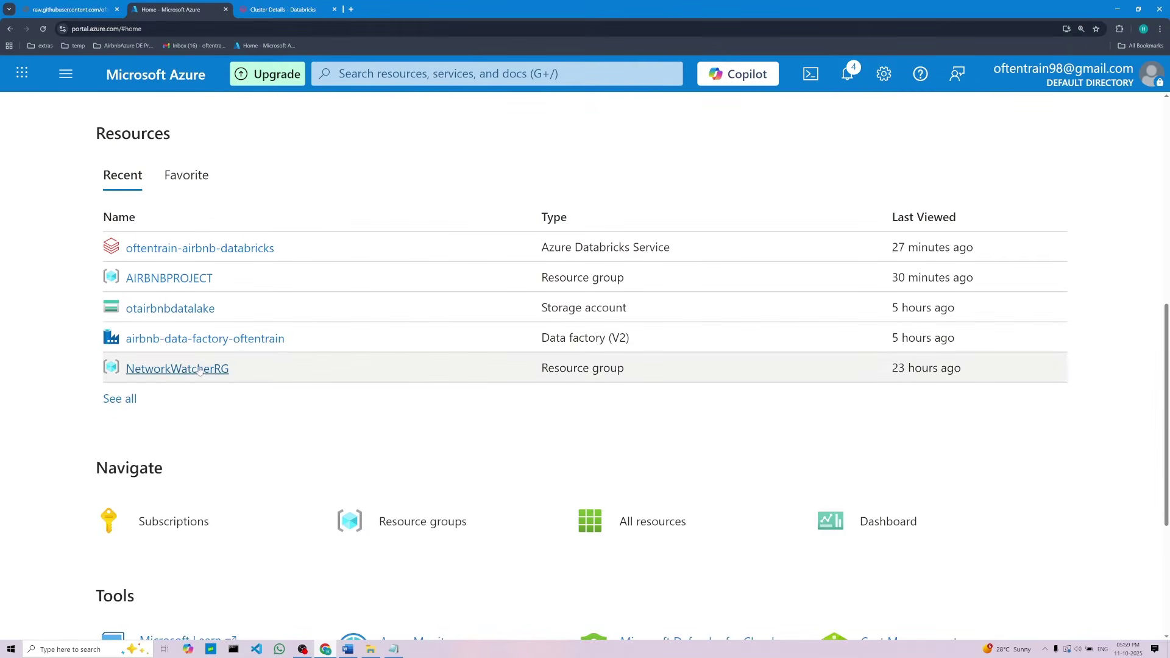
click(181, 279)
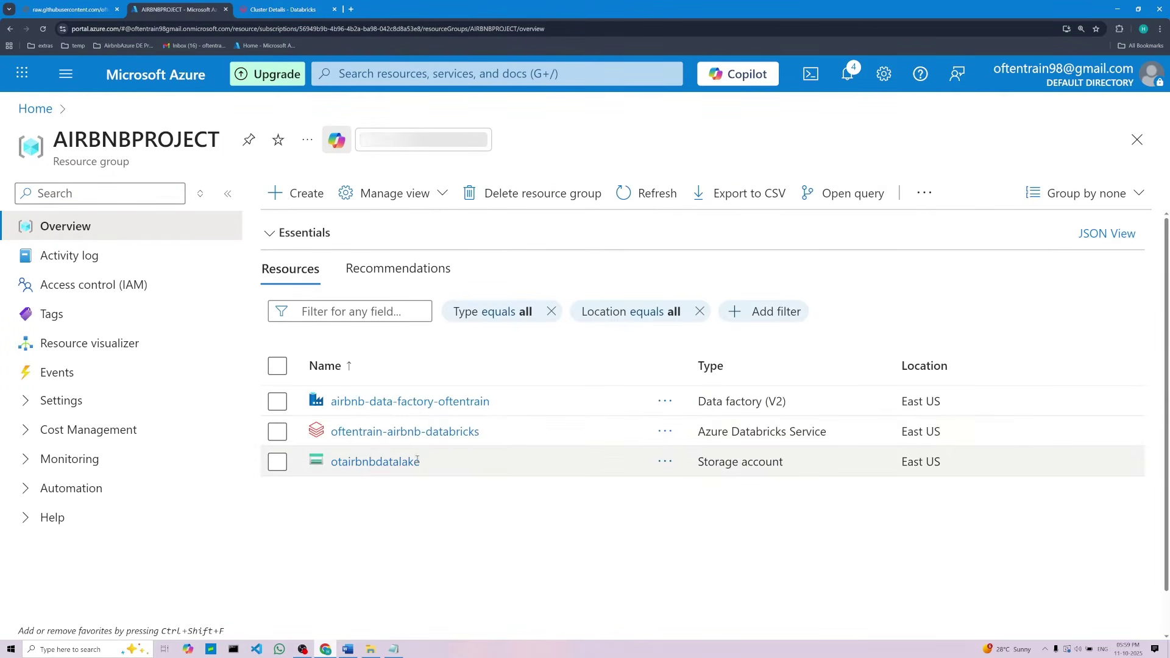
click(366, 461)
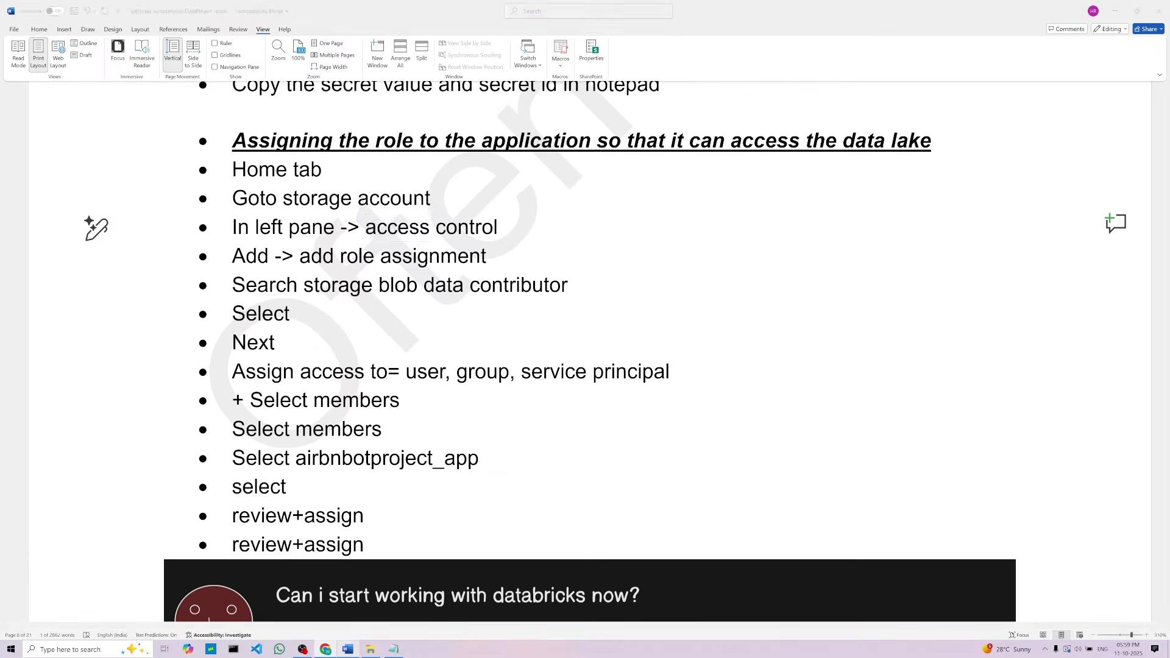
Check the Word notes for the access control instructions, and start adding a role assignment under otairbnbdatalake's Access Control (IAM) in the browser
click(348, 649)
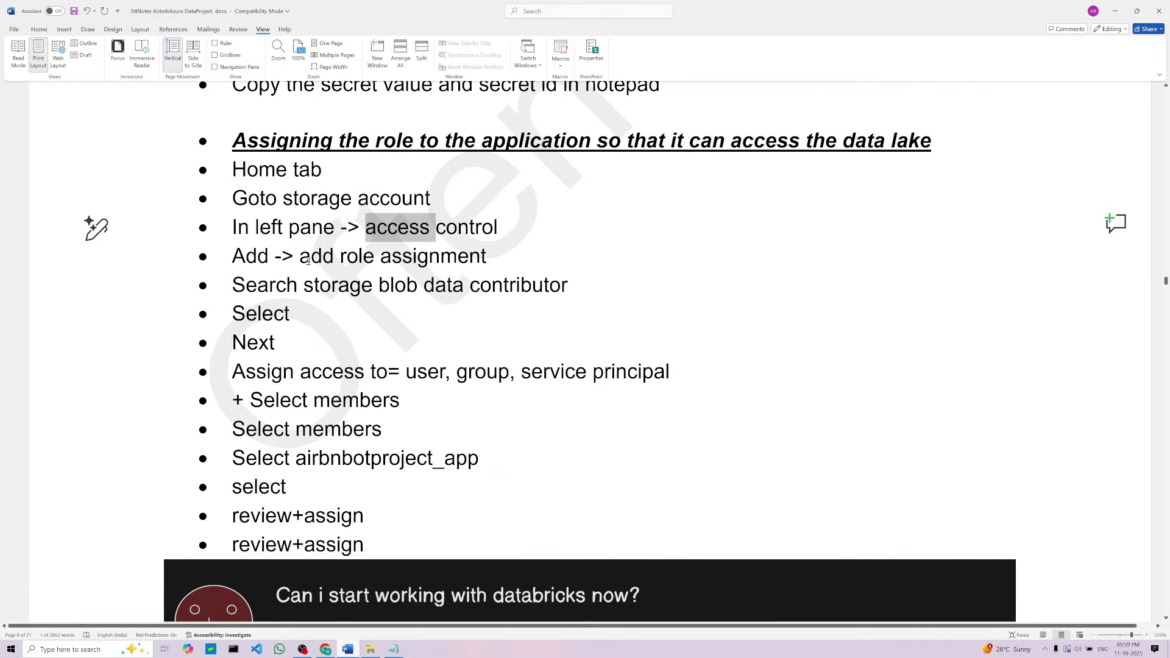
click(495, 236)
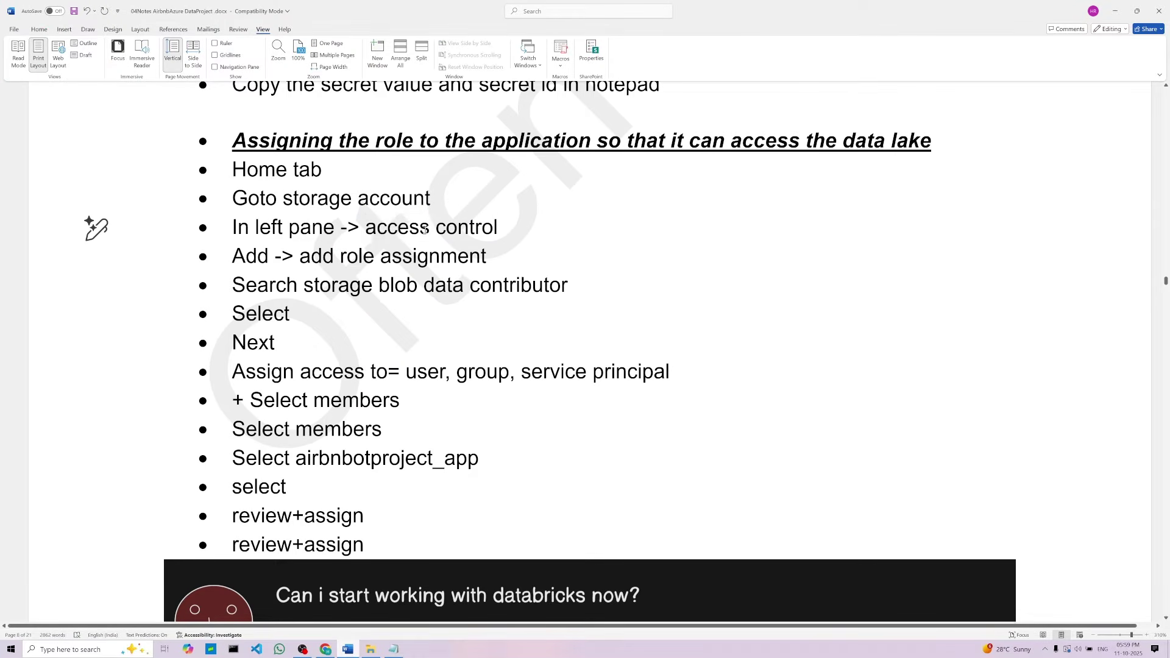
click(332, 267)
click(324, 649)
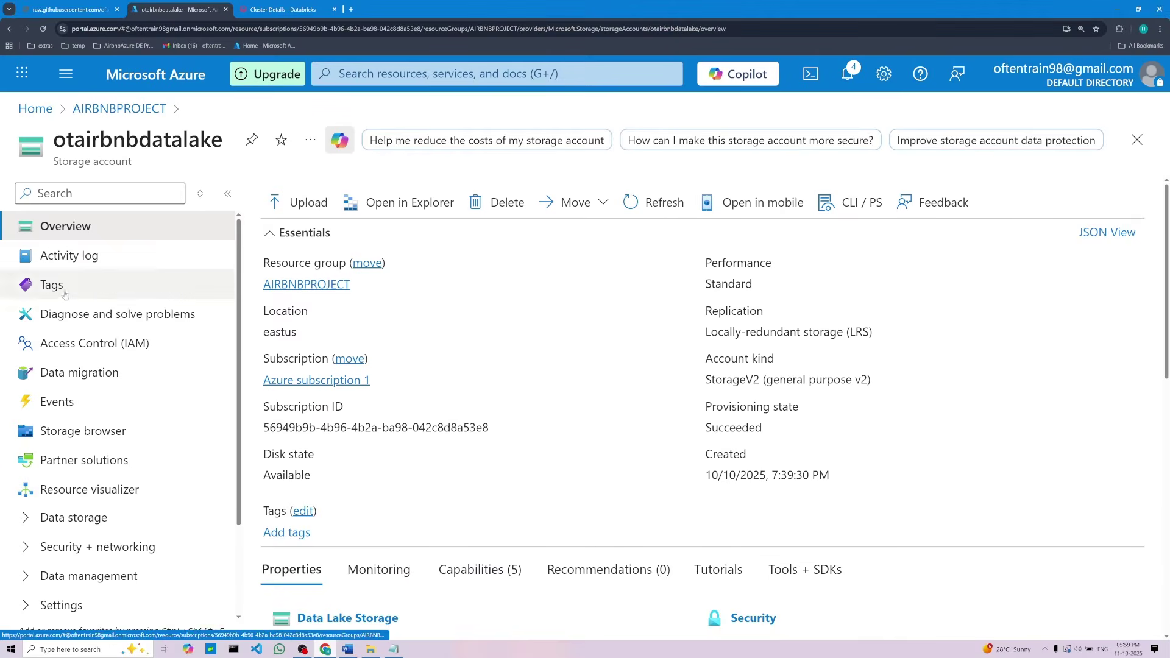
click(62, 350)
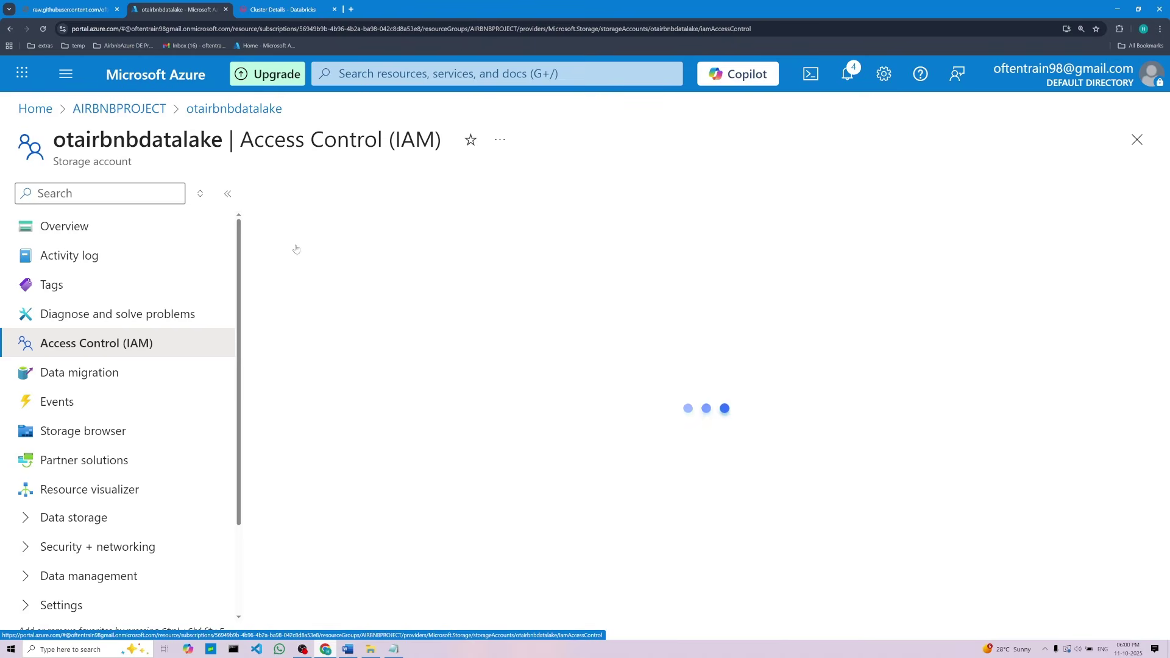
click(297, 194)
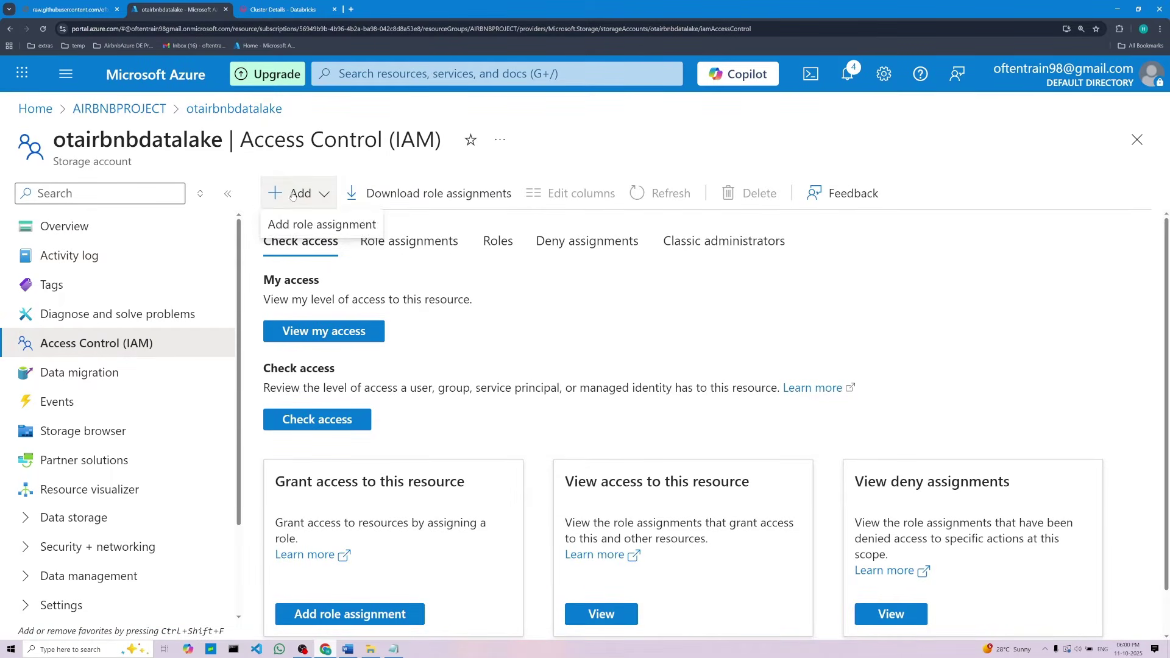
click(299, 225)
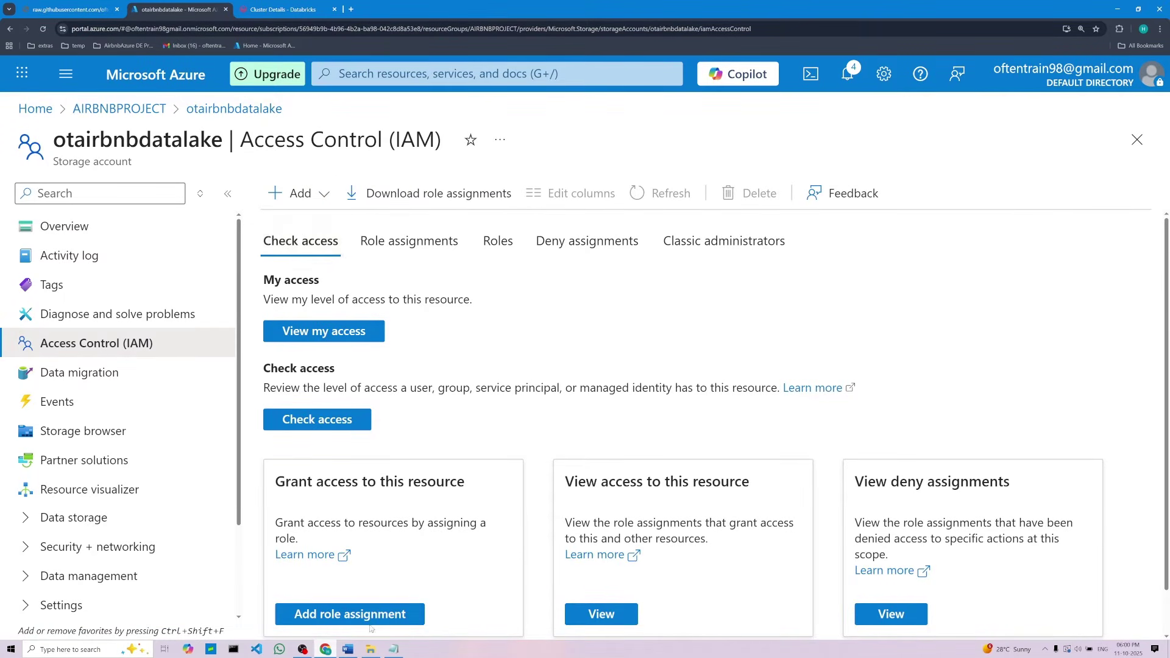
Check the role name in the Word notes, then in the browser search for "storage blob data contributor", select that role and continue to its members
click(348, 648)
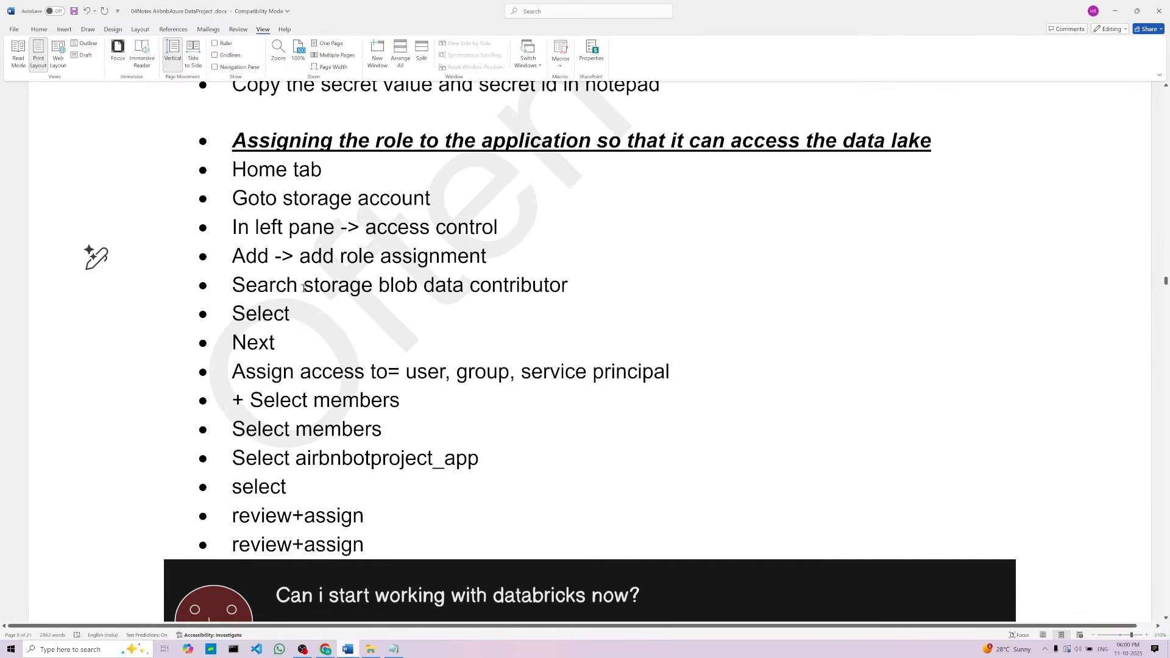
drag(305, 288, 549, 290)
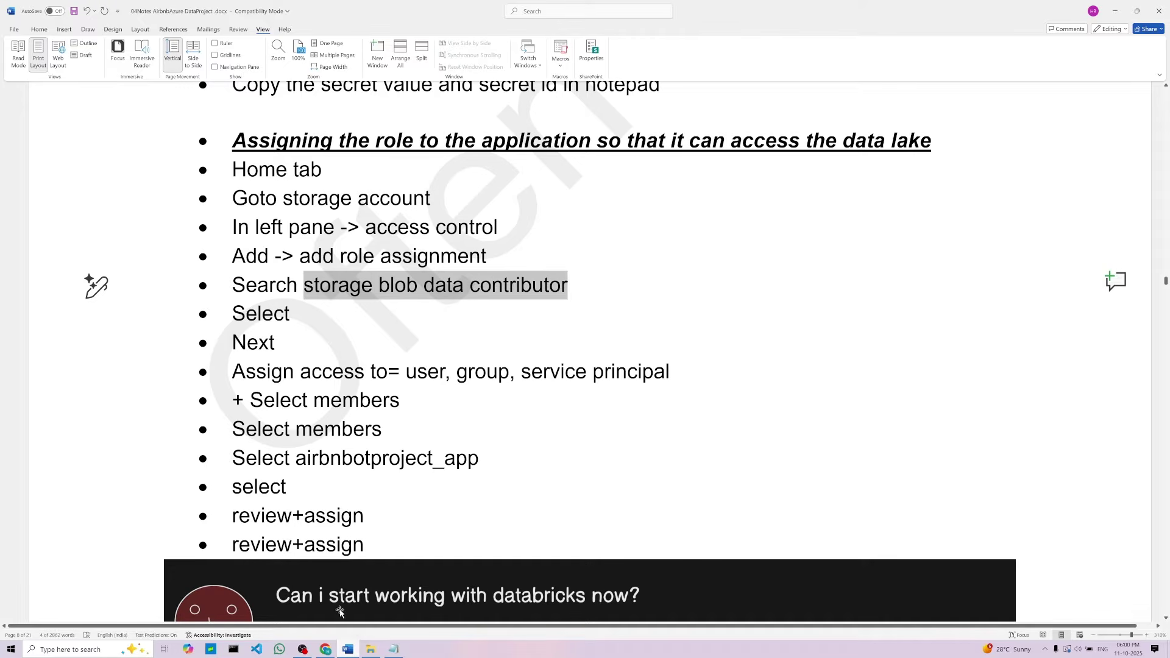
click(325, 648)
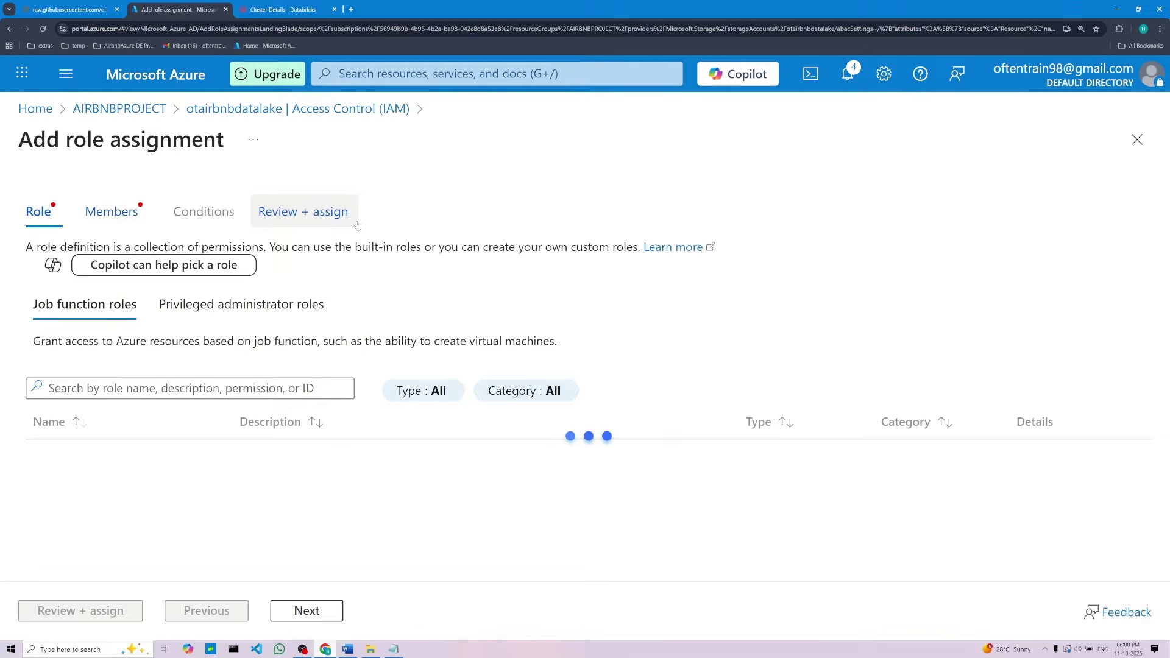
click(248, 390)
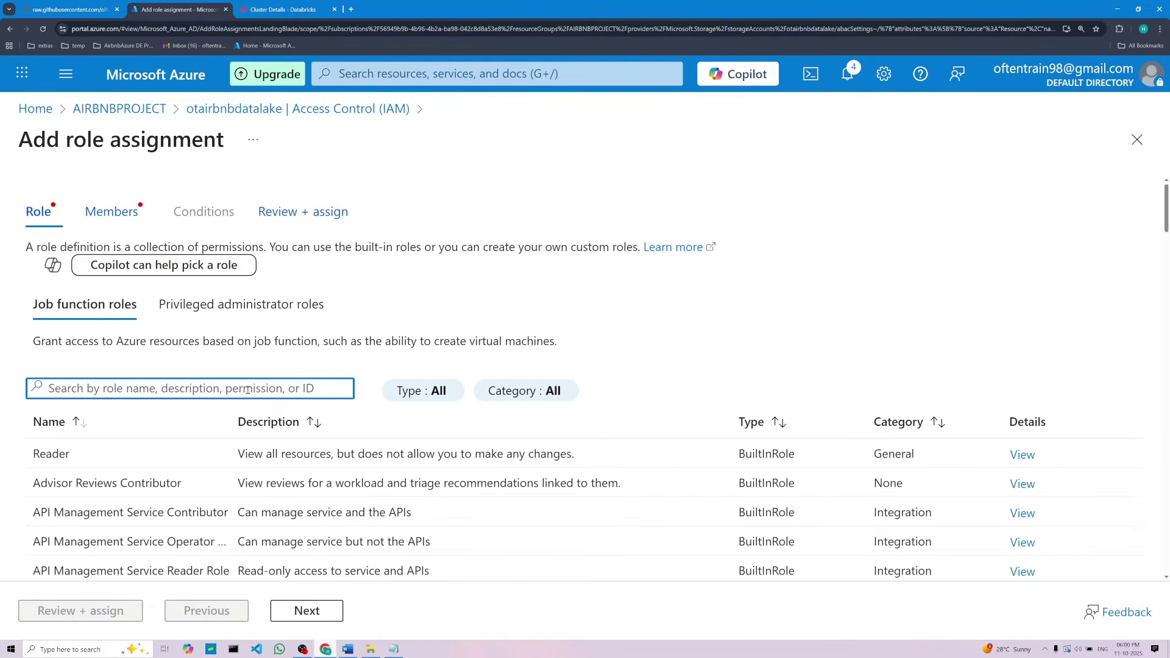
text(sto)
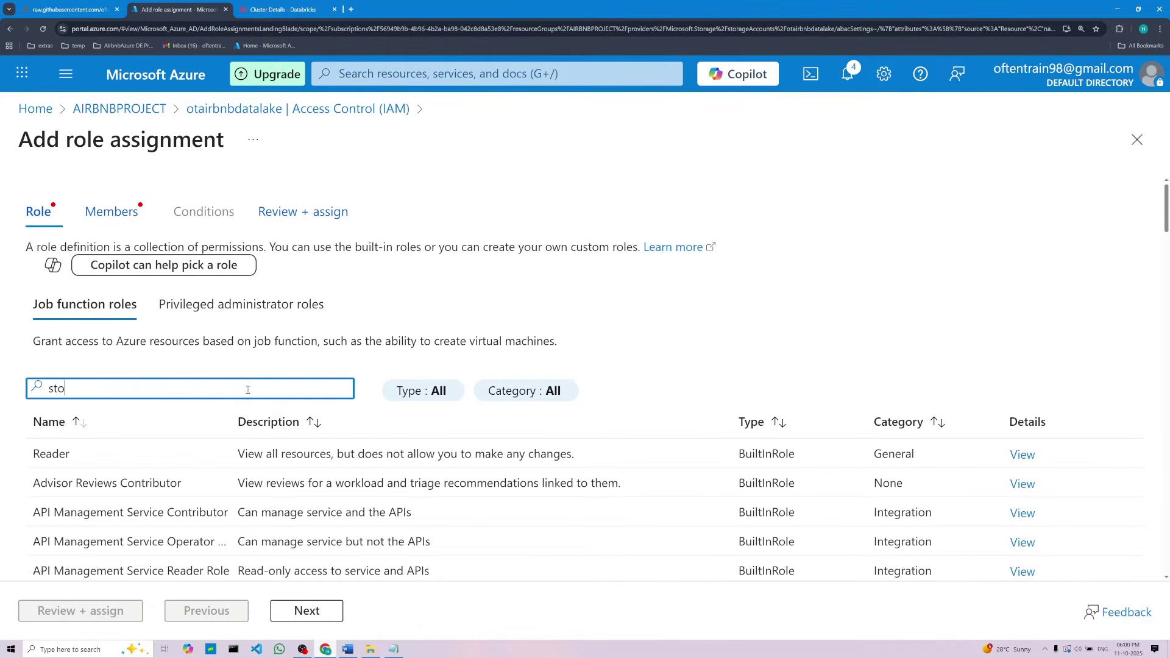
text(rage )
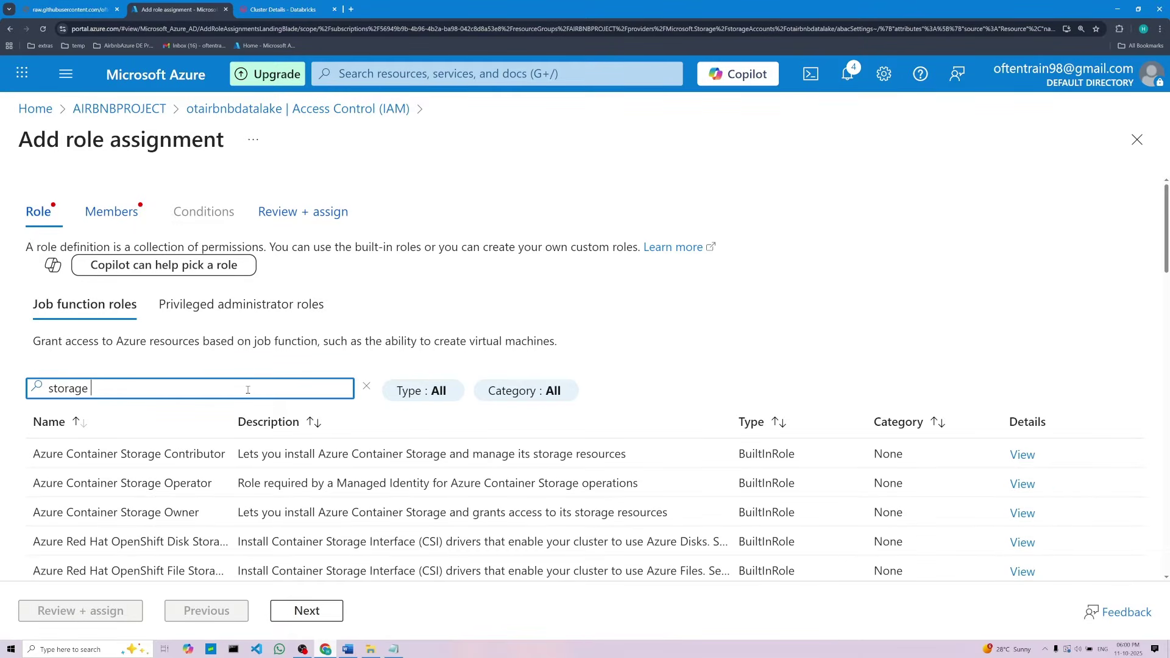
text(blob)
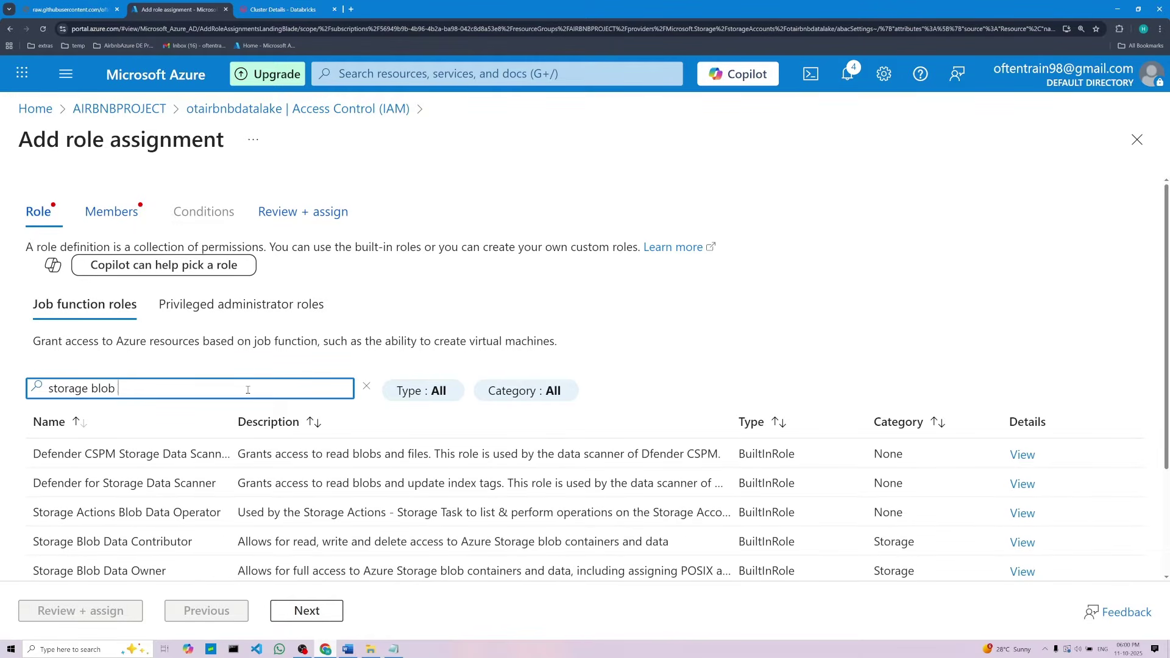
text( data contributor)
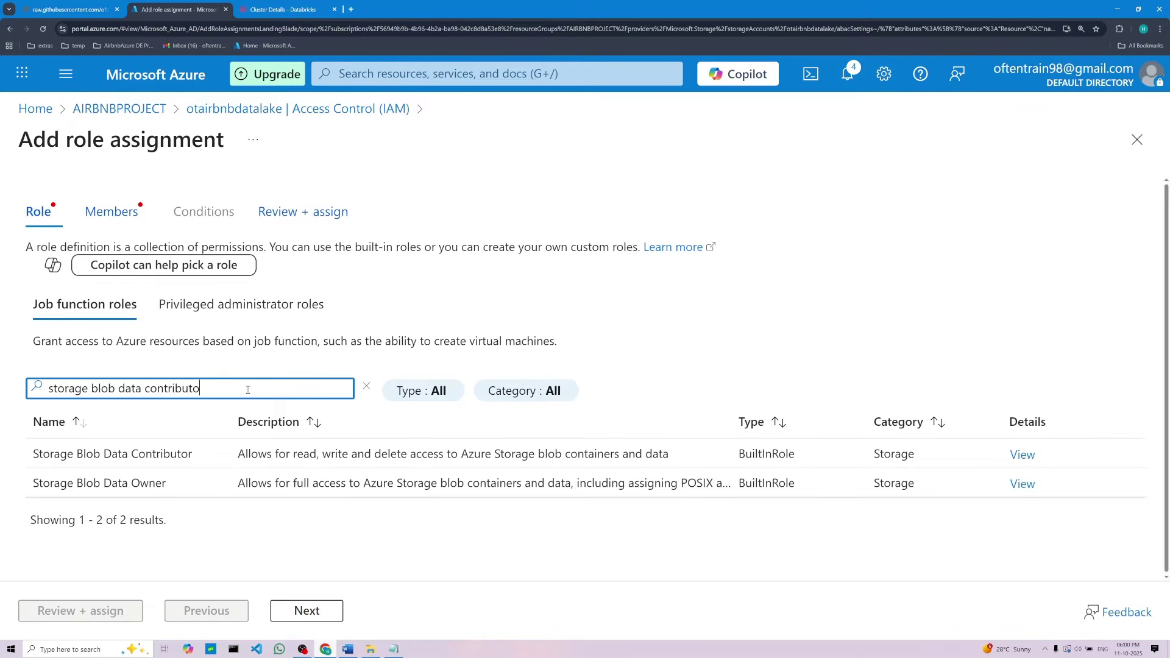
click(123, 456)
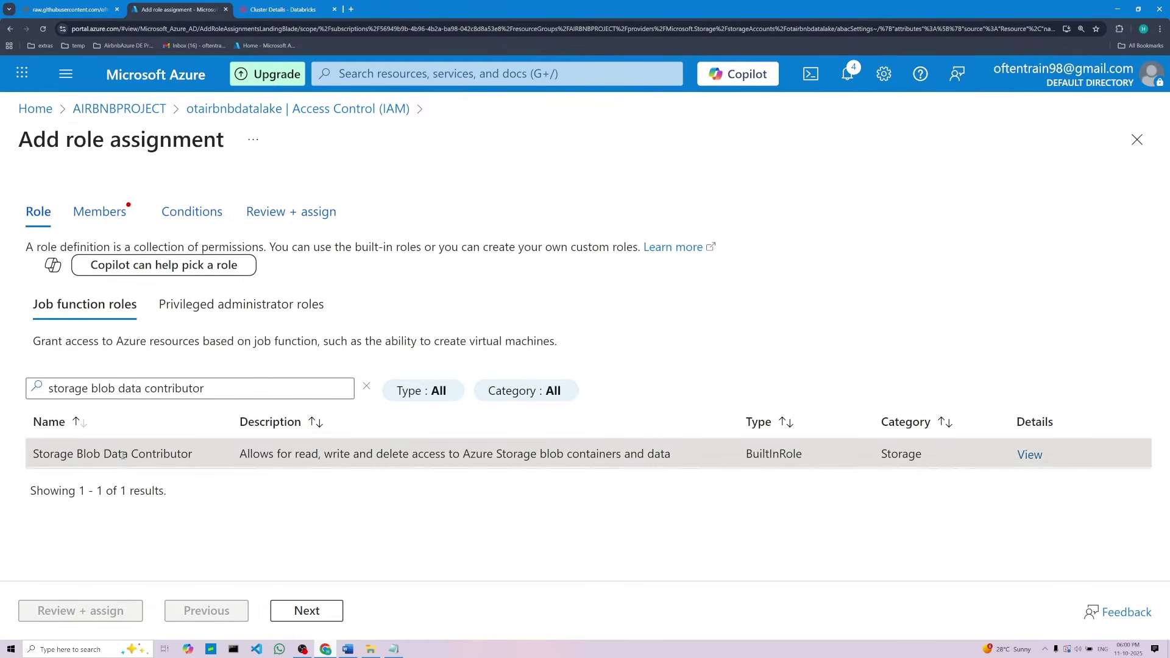
click(296, 611)
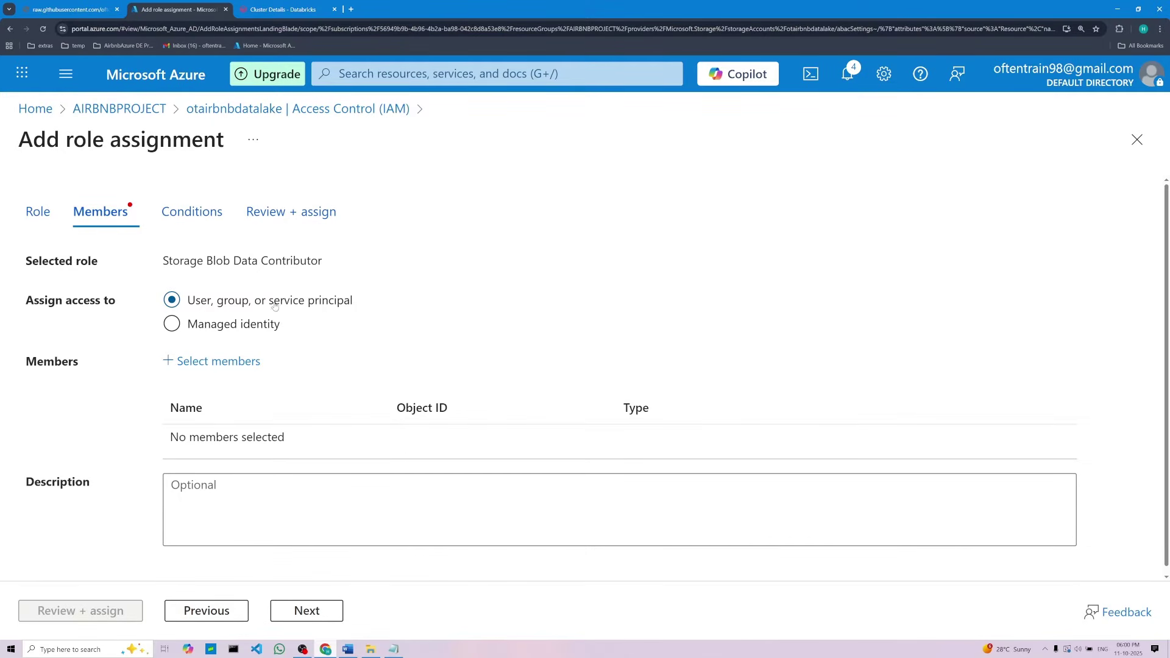
Read the member instructions in the Word notes, copy the name airbnbotproject_app, and open the member selection for the role assignment in the browser
click(347, 649)
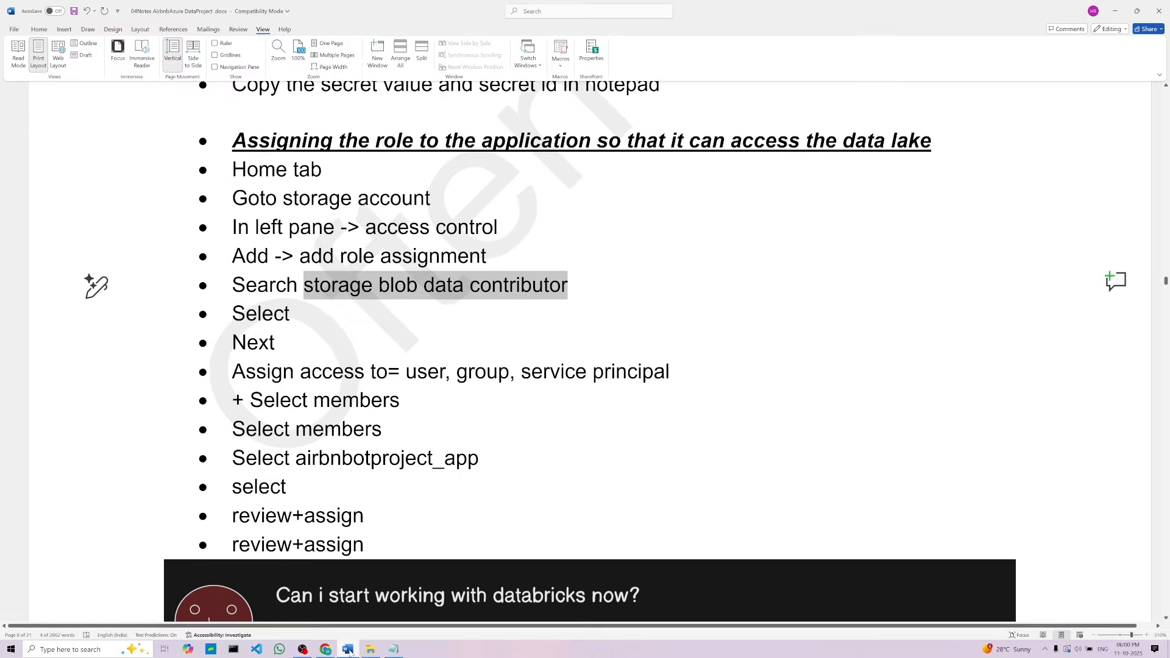
click(508, 362)
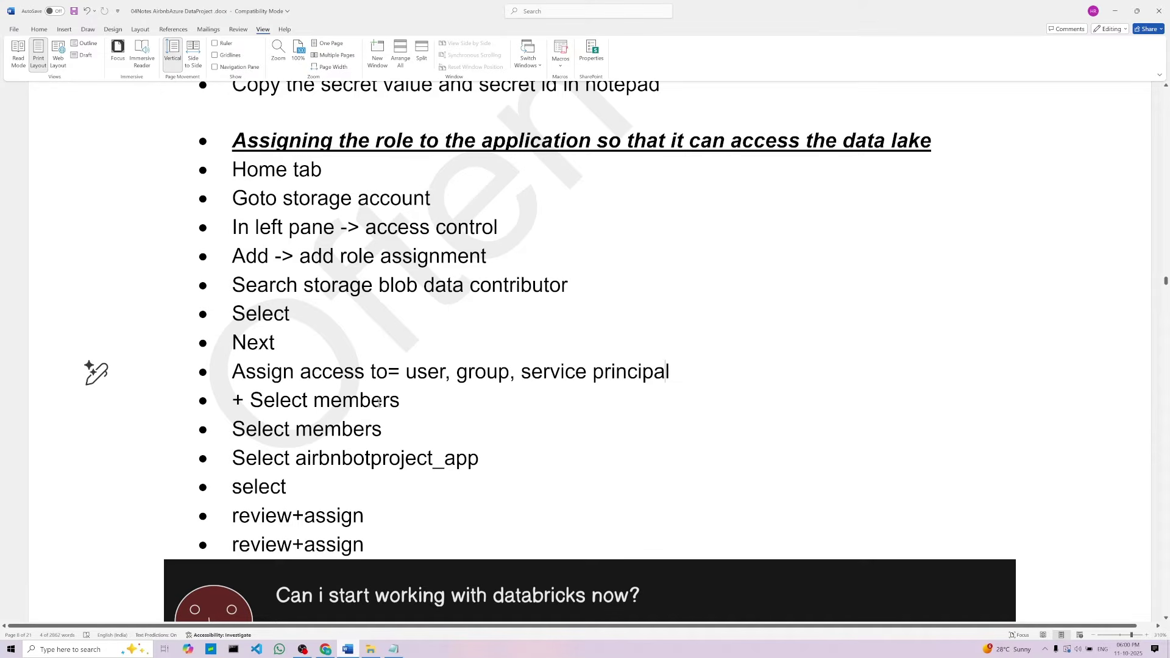
click(421, 393)
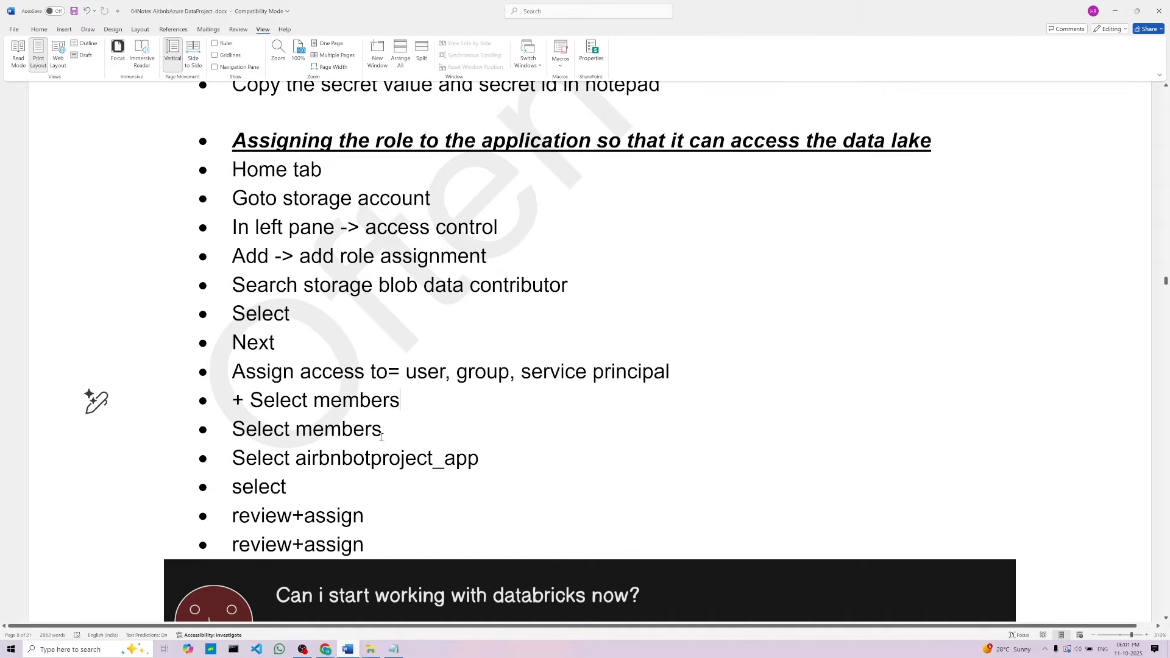
drag(296, 461, 484, 461)
key(ctrl+c)
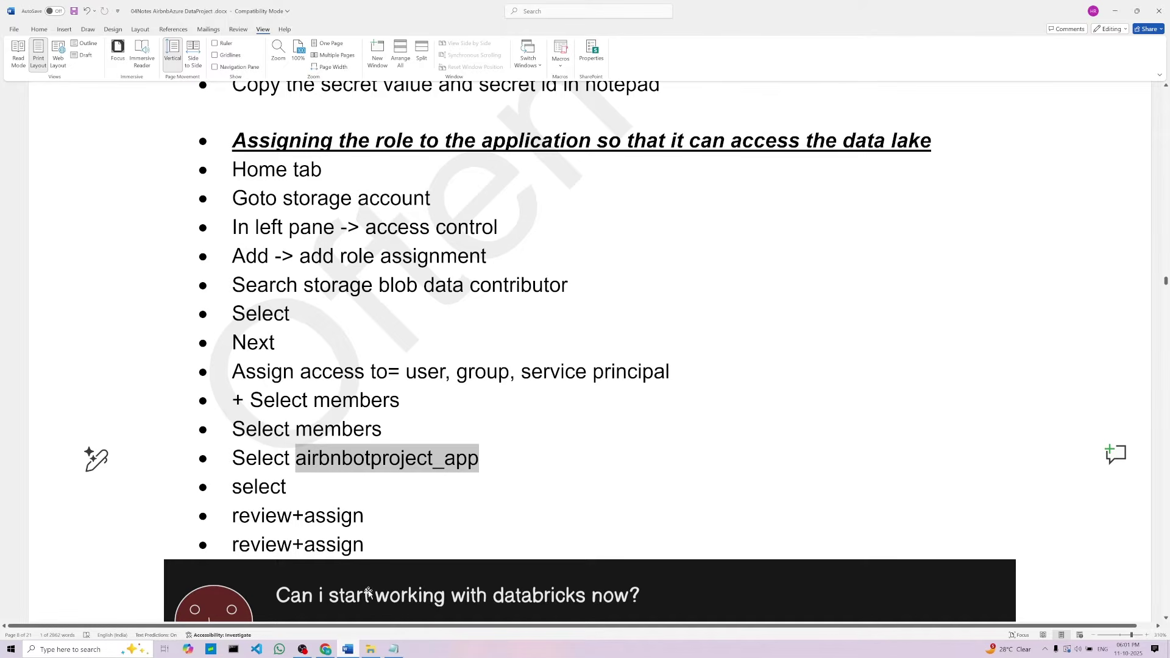
click(325, 648)
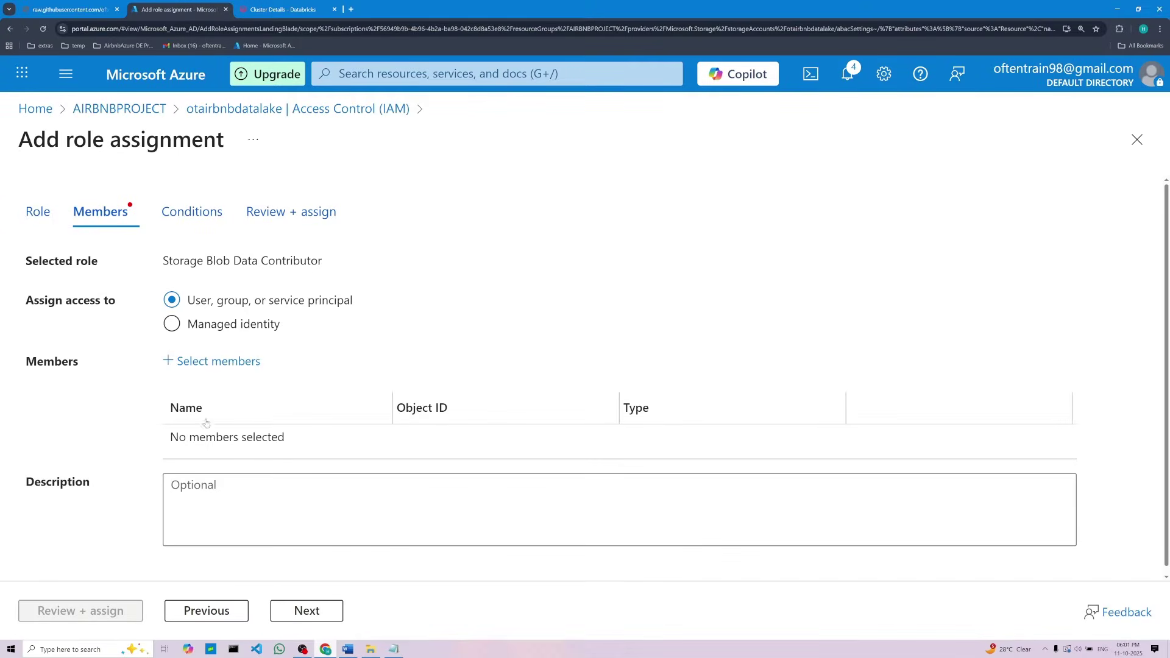
click(198, 362)
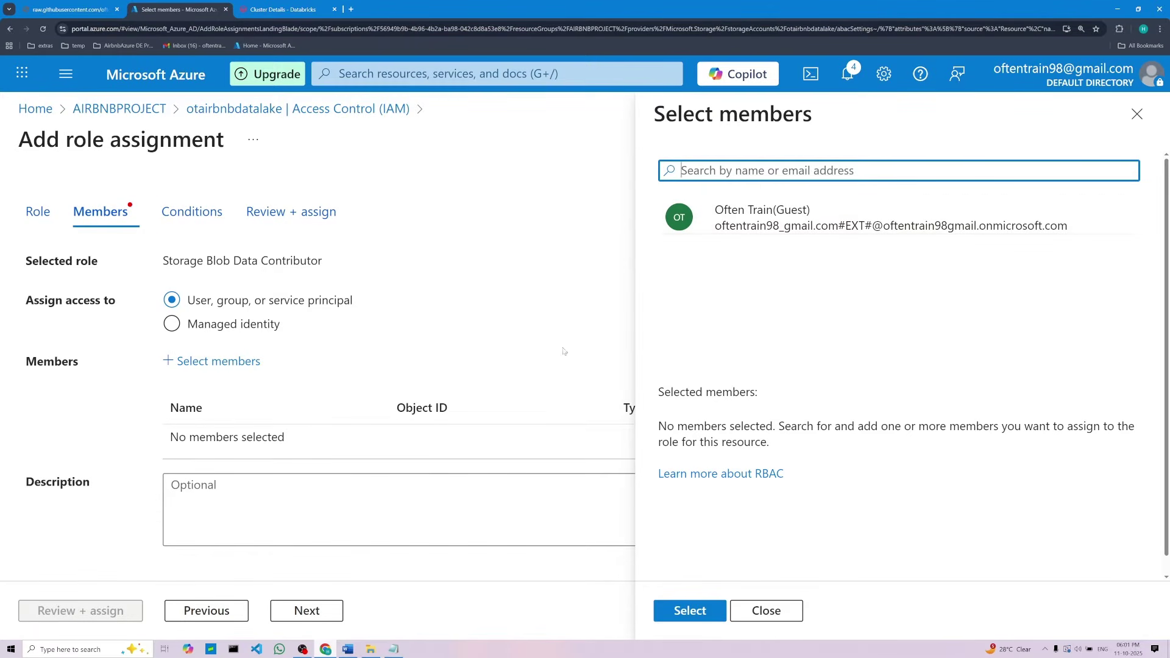
Copy airbnbotproject_app from the Word notes, search for it among the members in the browser, and add that application to the role assignment
click(347, 649)
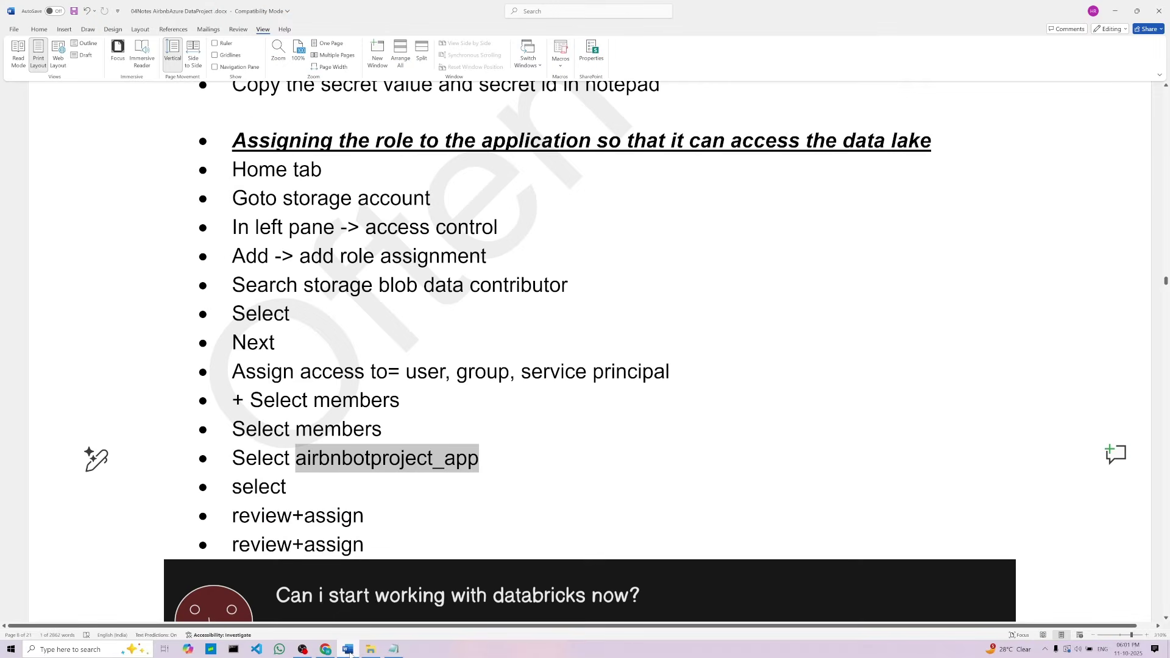
right_click(372, 463)
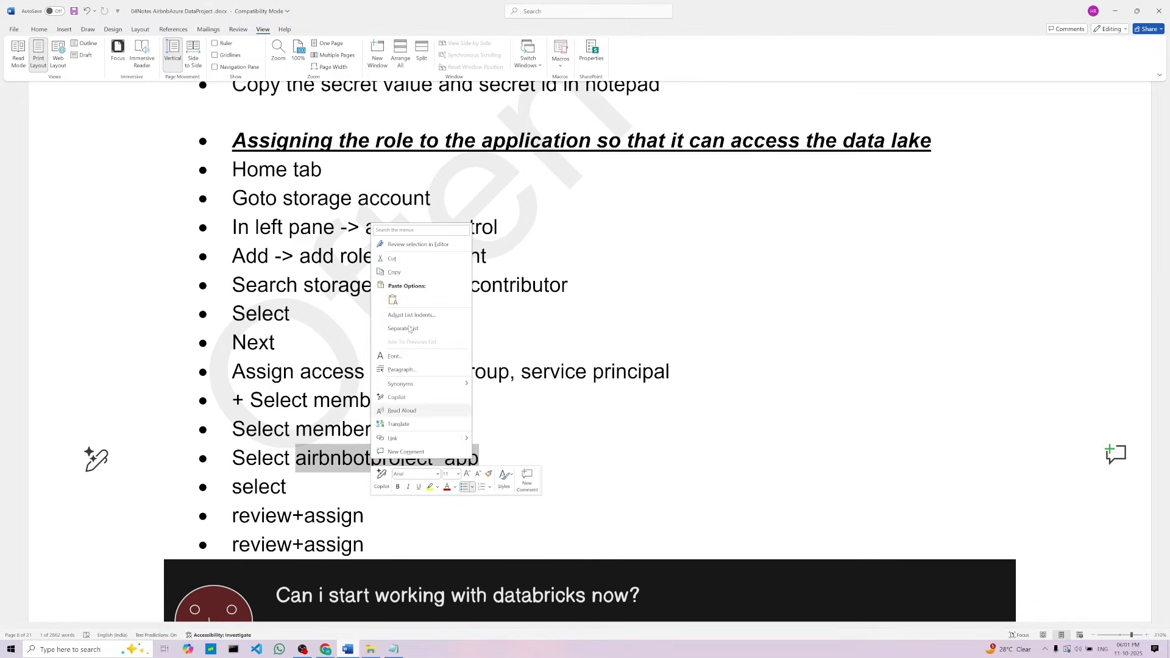
click(414, 274)
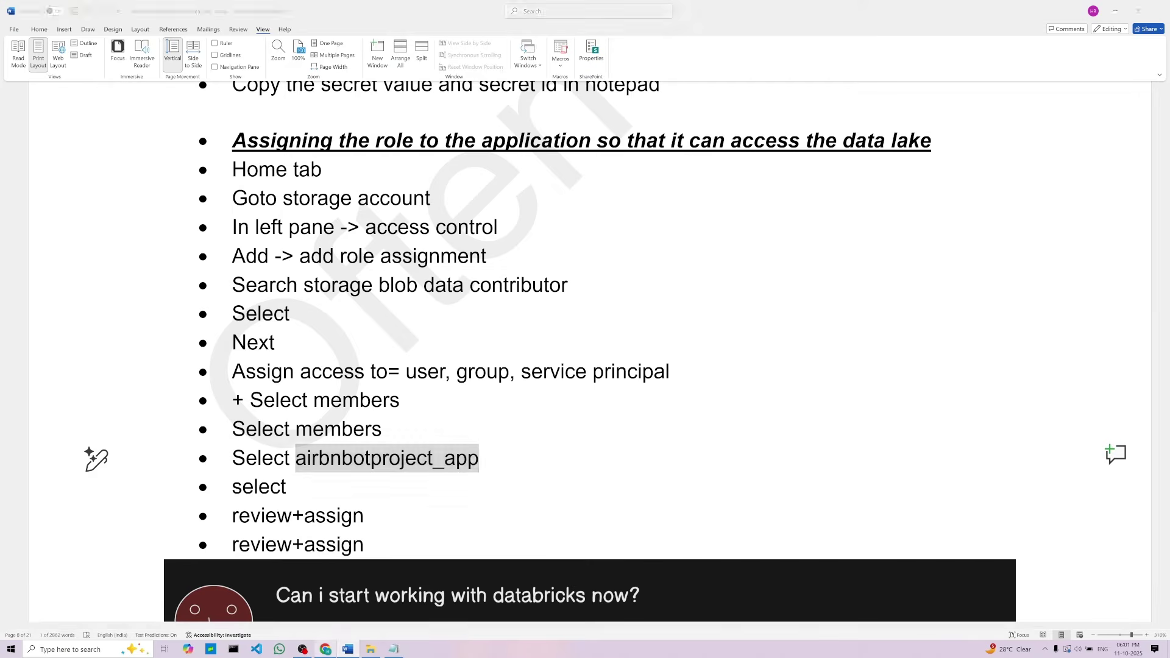
click(325, 649)
right_click(772, 176)
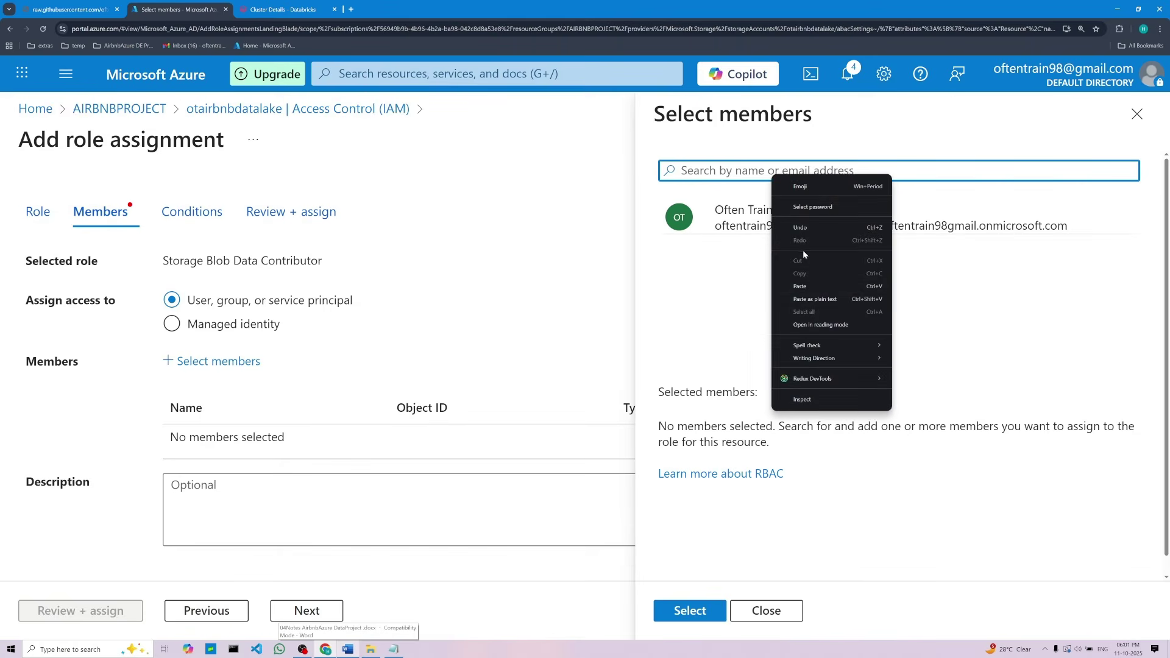
click(802, 291)
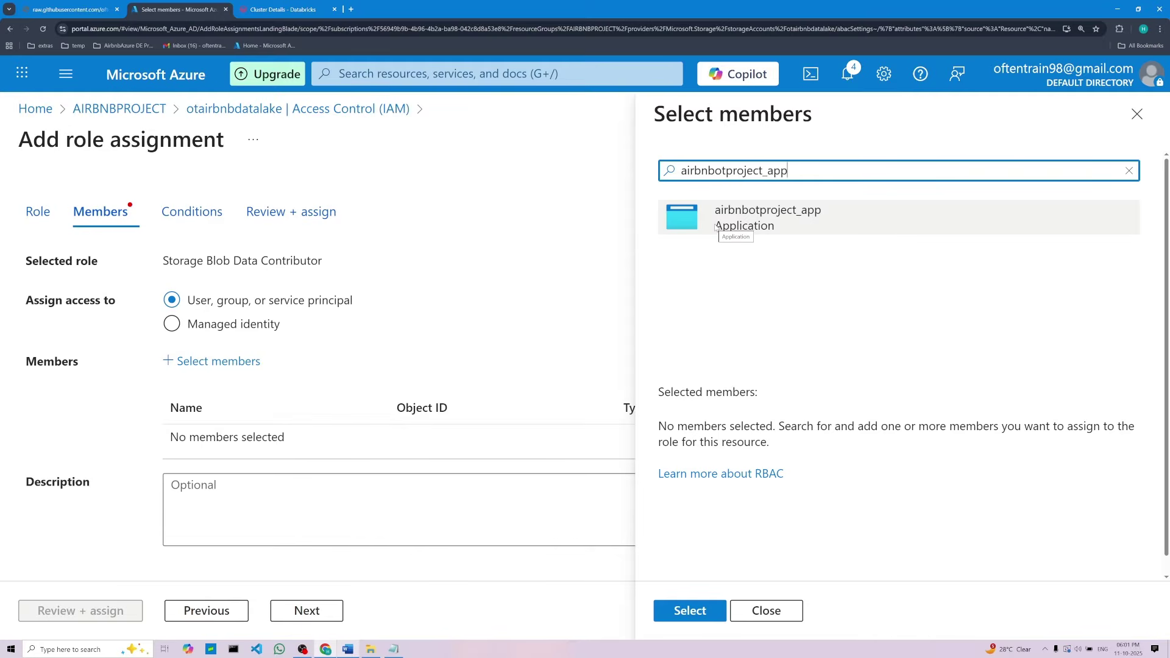
click(745, 221)
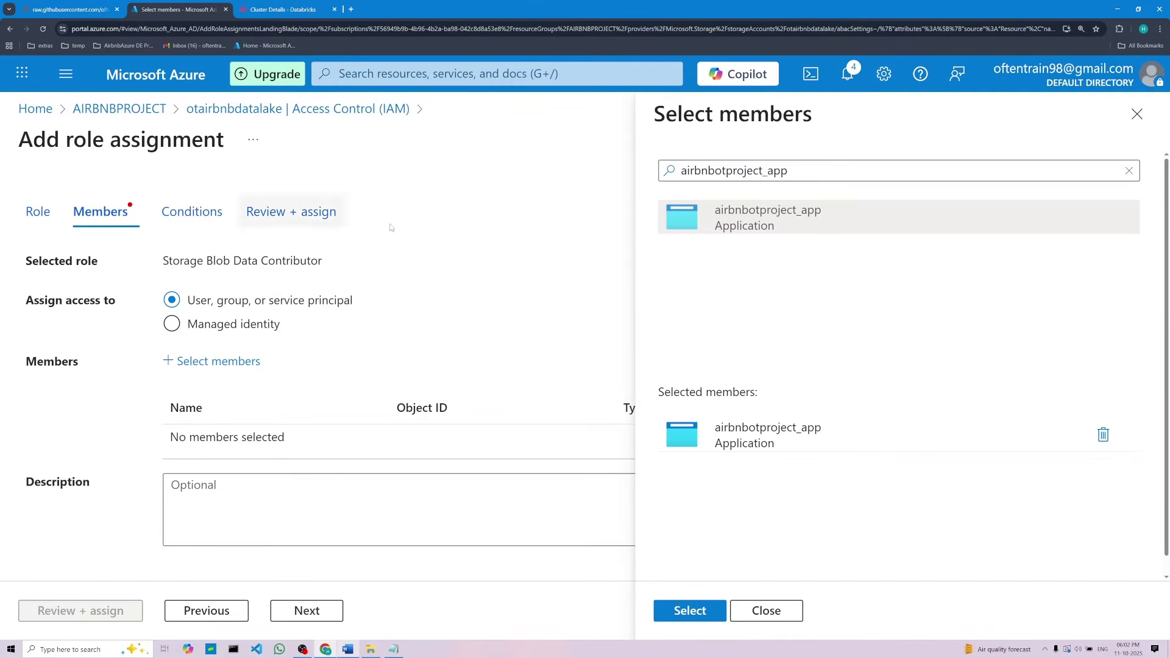
drag(189, 262, 337, 272)
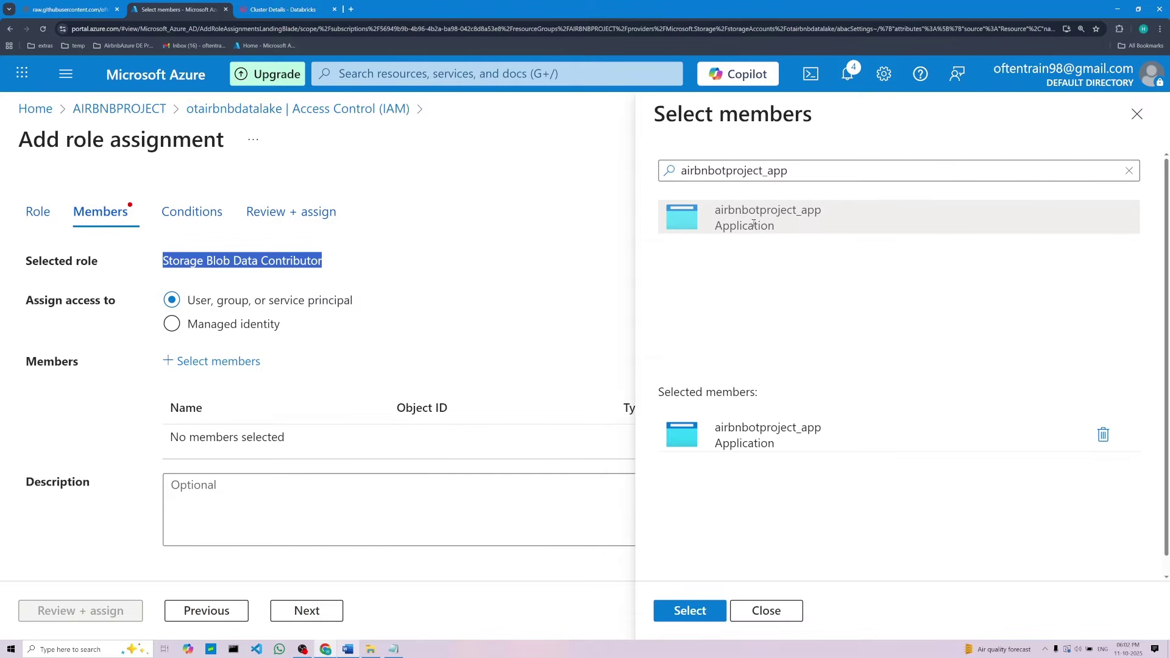
click(690, 611)
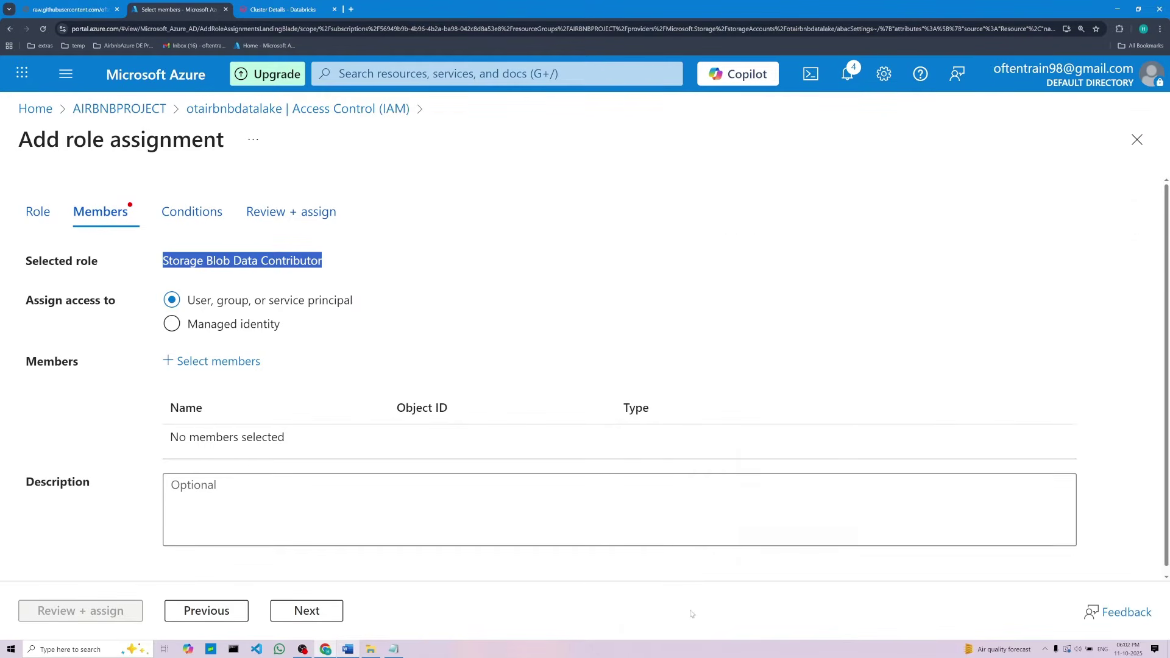
Check the remaining instructions in the Word notes, then review and assign the Storage Blob Data Contributor role to airbnbotproject_app in the browser
click(350, 647)
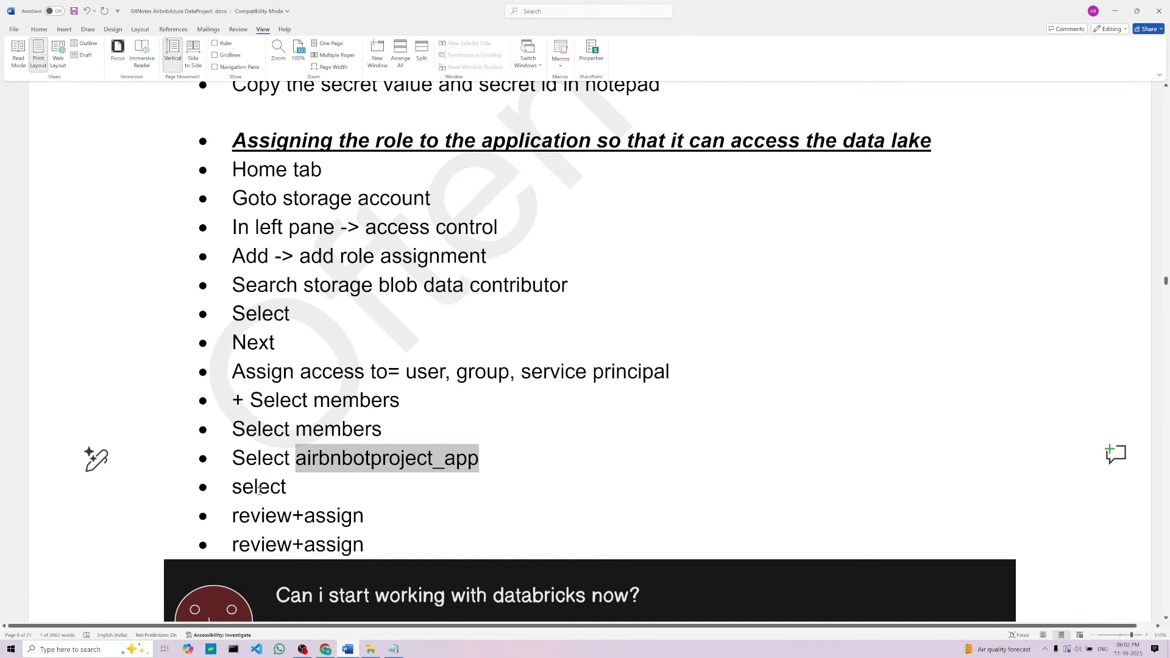
click(364, 547)
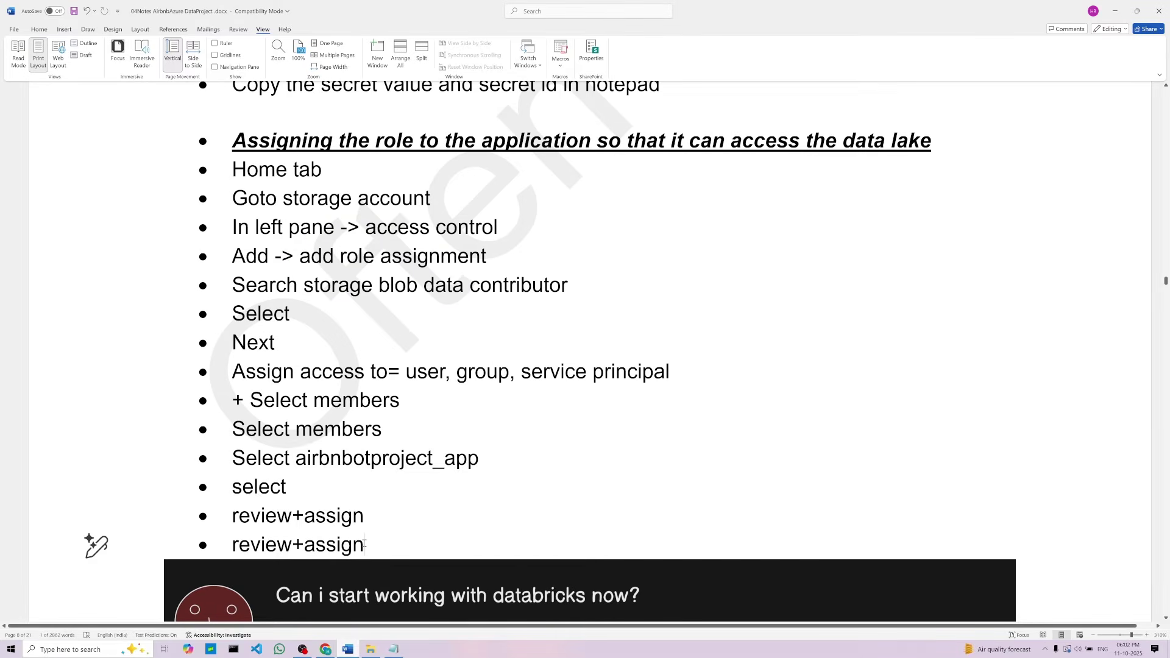
click(325, 648)
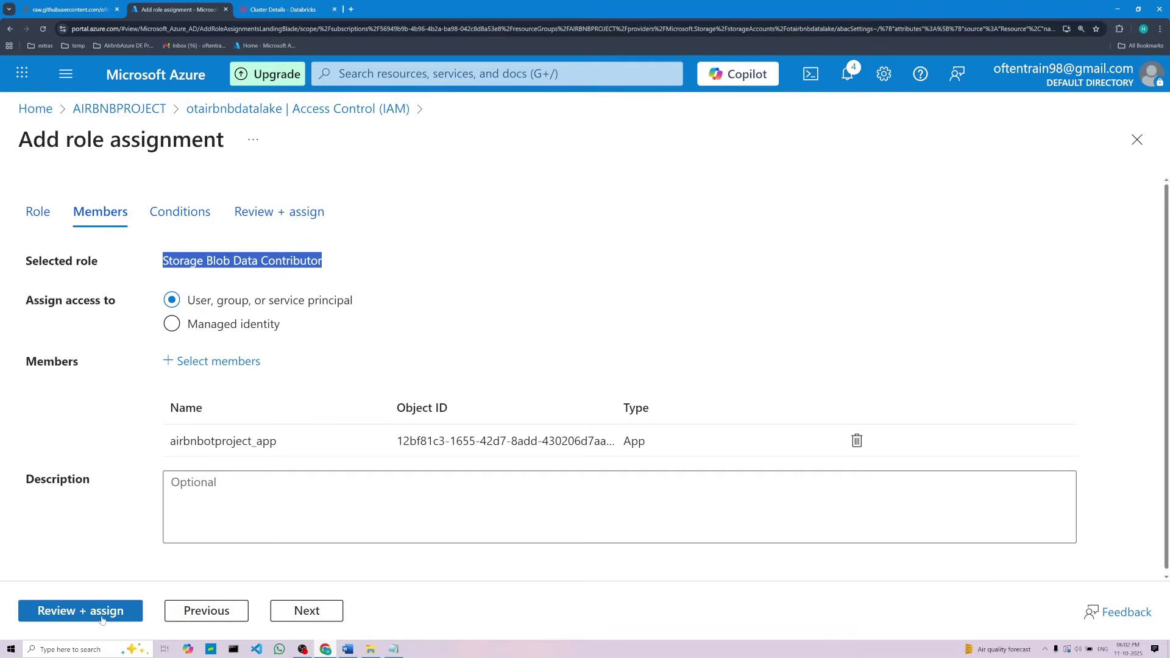
click(102, 620)
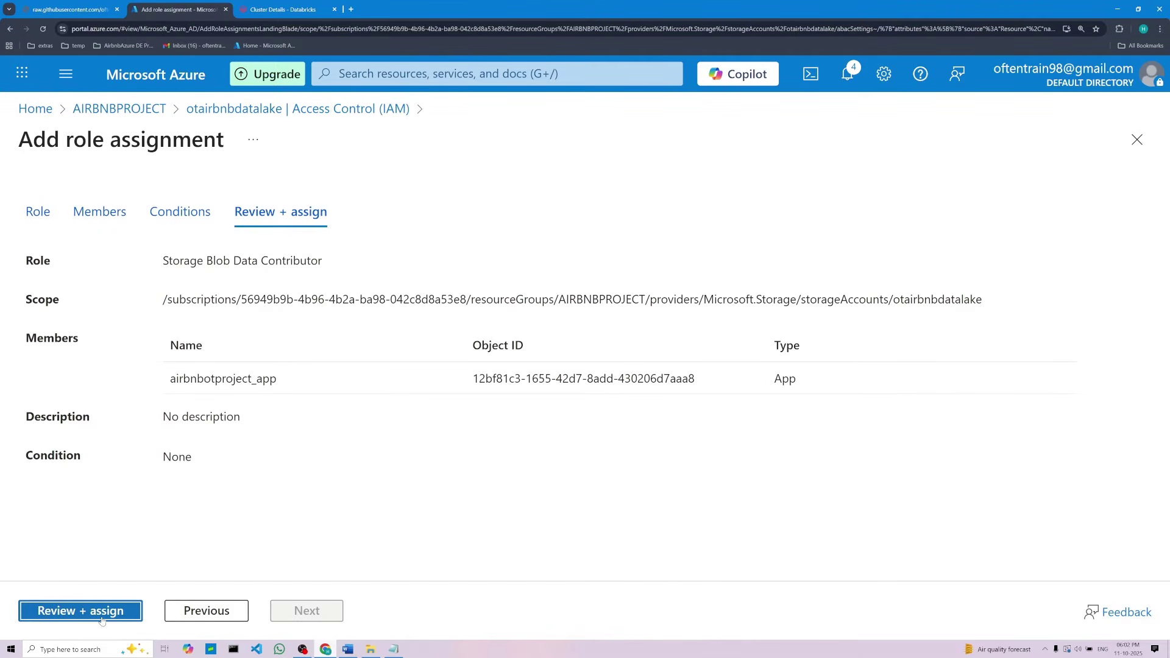
click(103, 619)
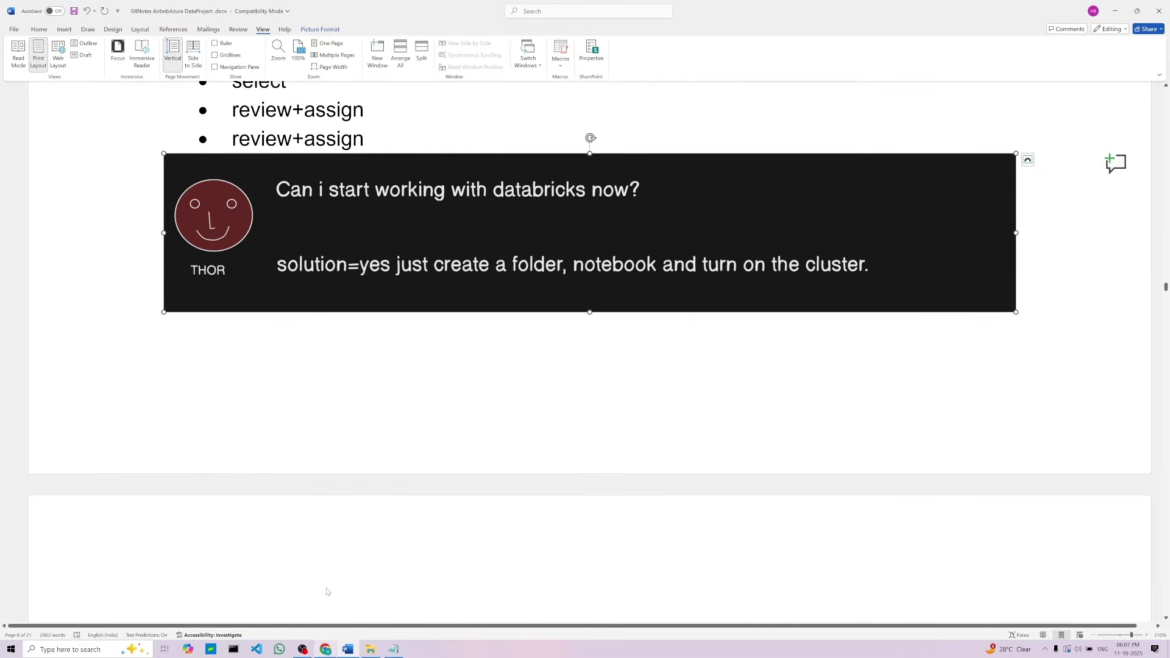
Open the Databricks workspace browser in the web browser, and switch to the Word notes to read how to create the folder and notebook
click(326, 650)
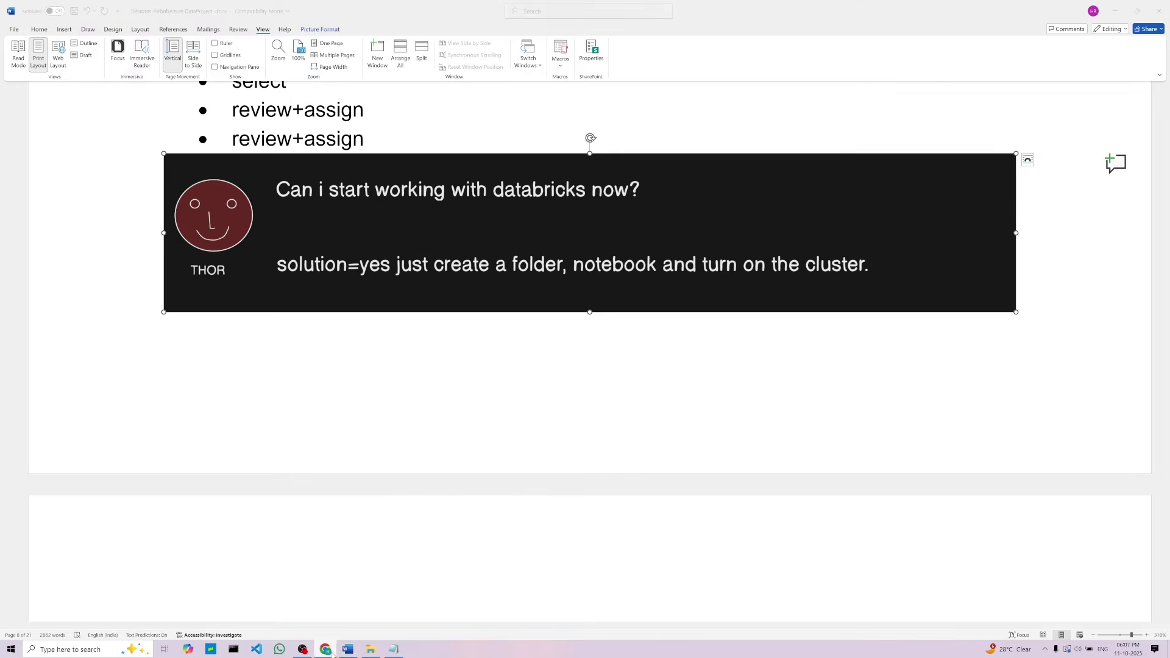
click(278, 9)
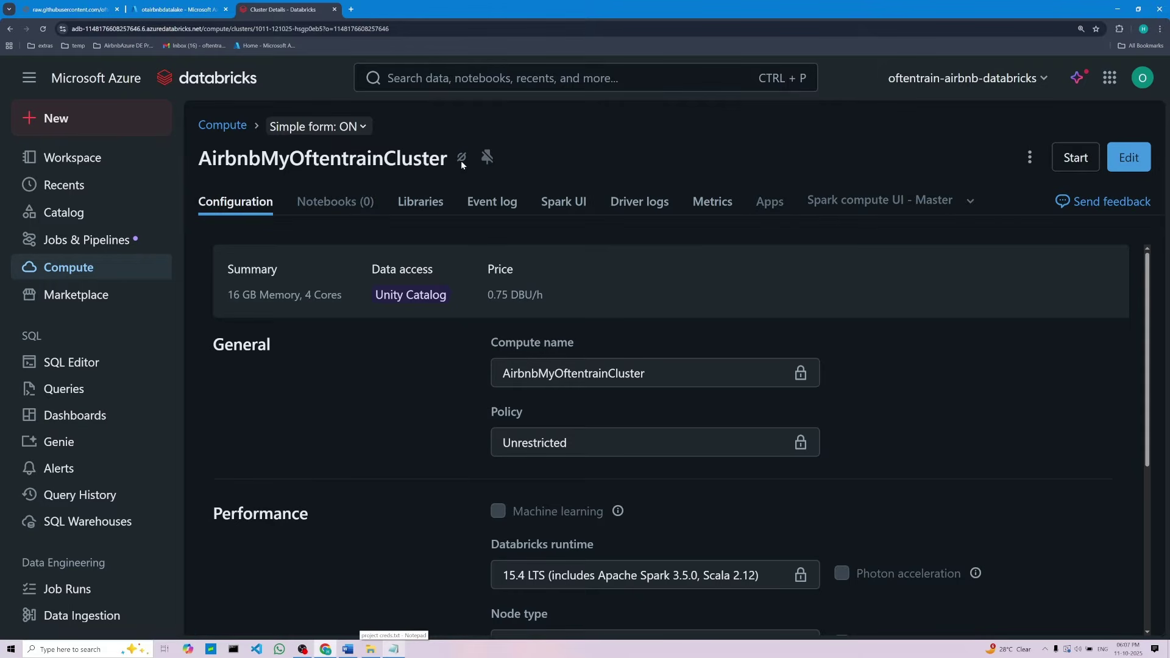
mouse_move(464, 158)
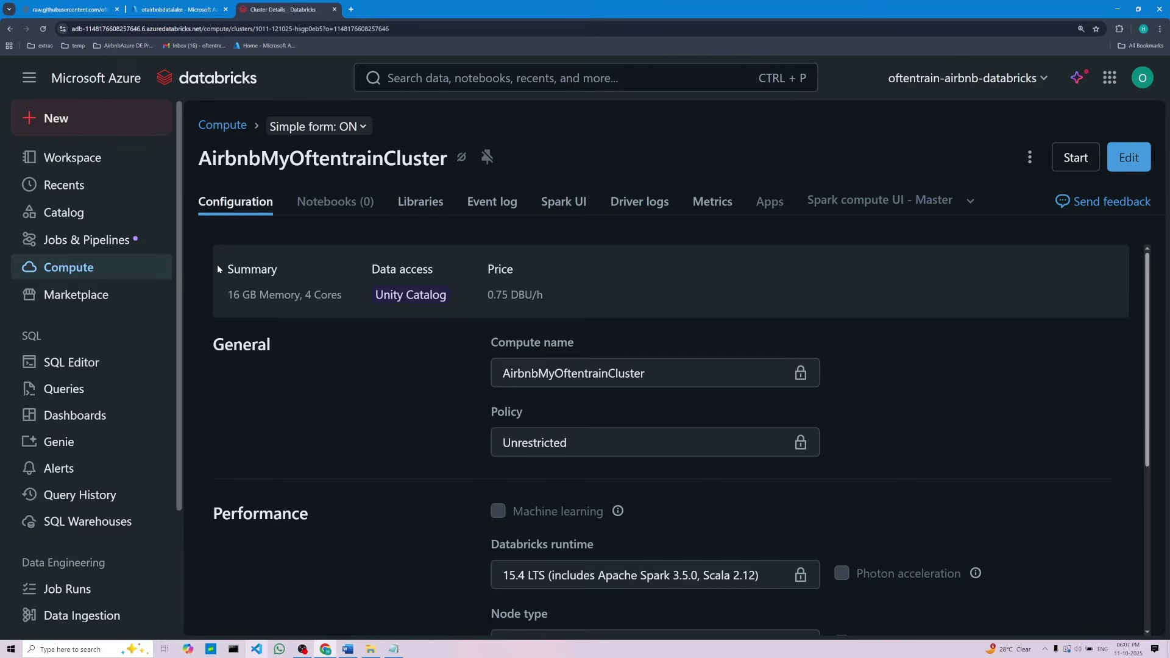
click(99, 159)
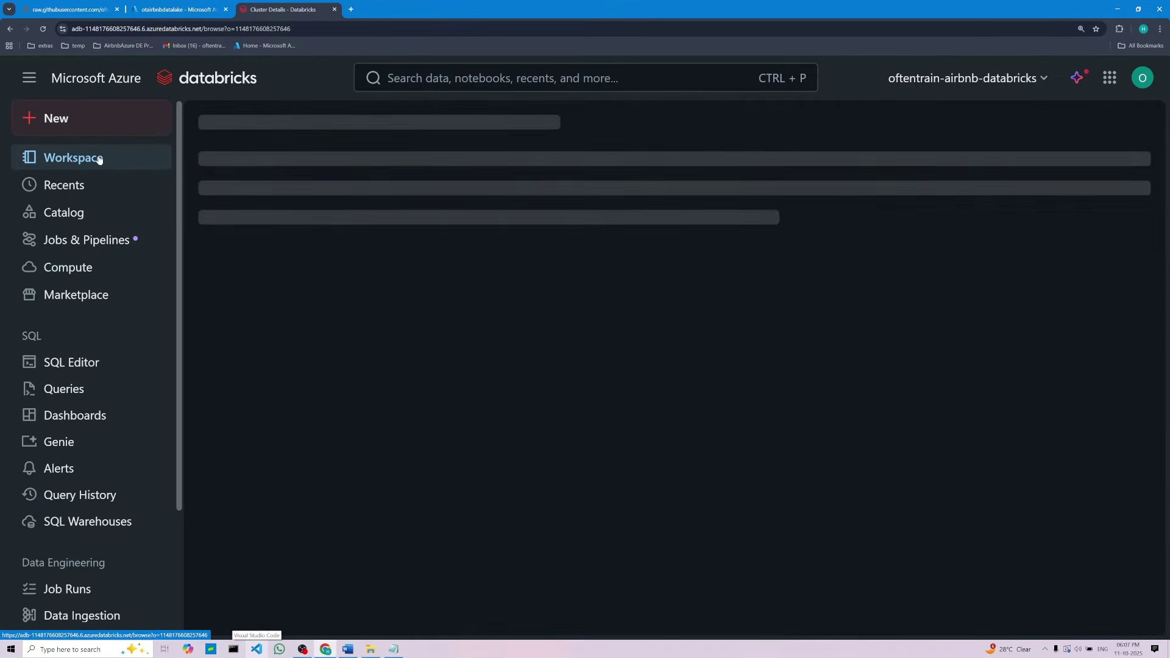
click(348, 649)
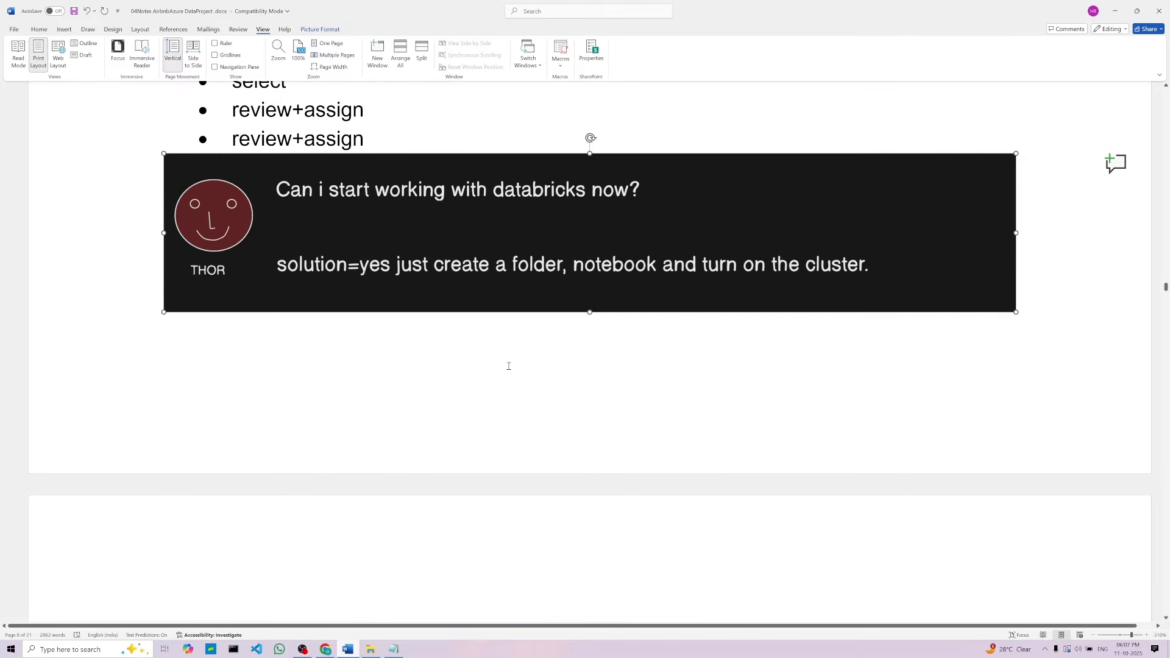
scroll(509, 366, down, 5)
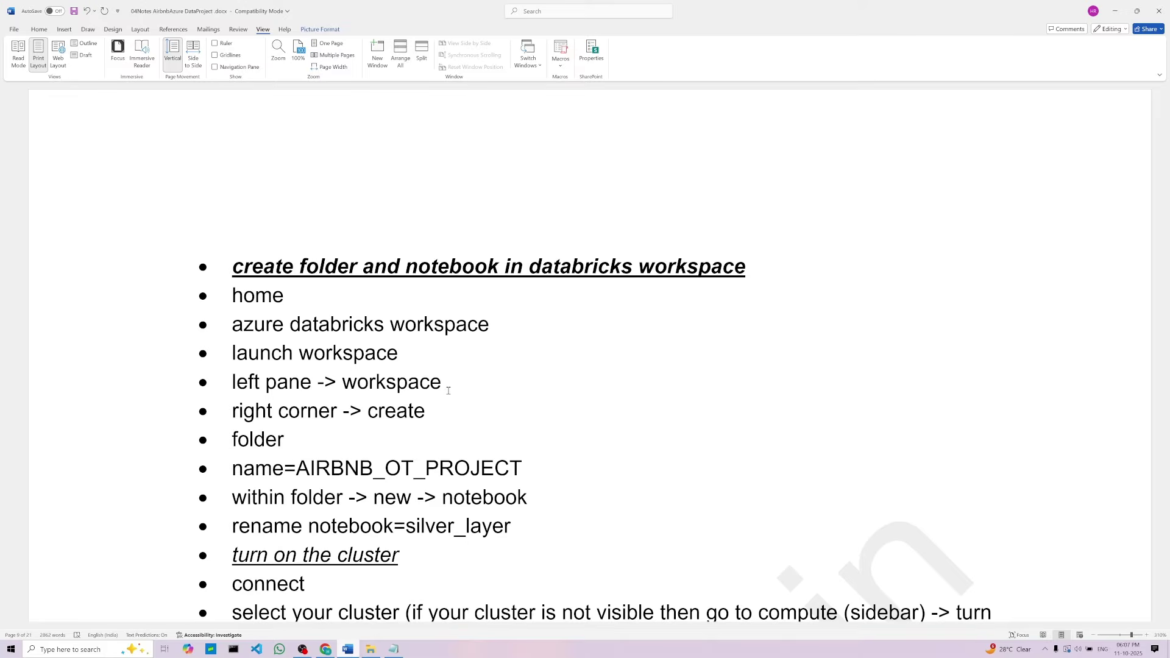
Read the workspace folder instructions in the Word notes and copy the folder name AIRBNB_OT_PROJECT
double_click(379, 359)
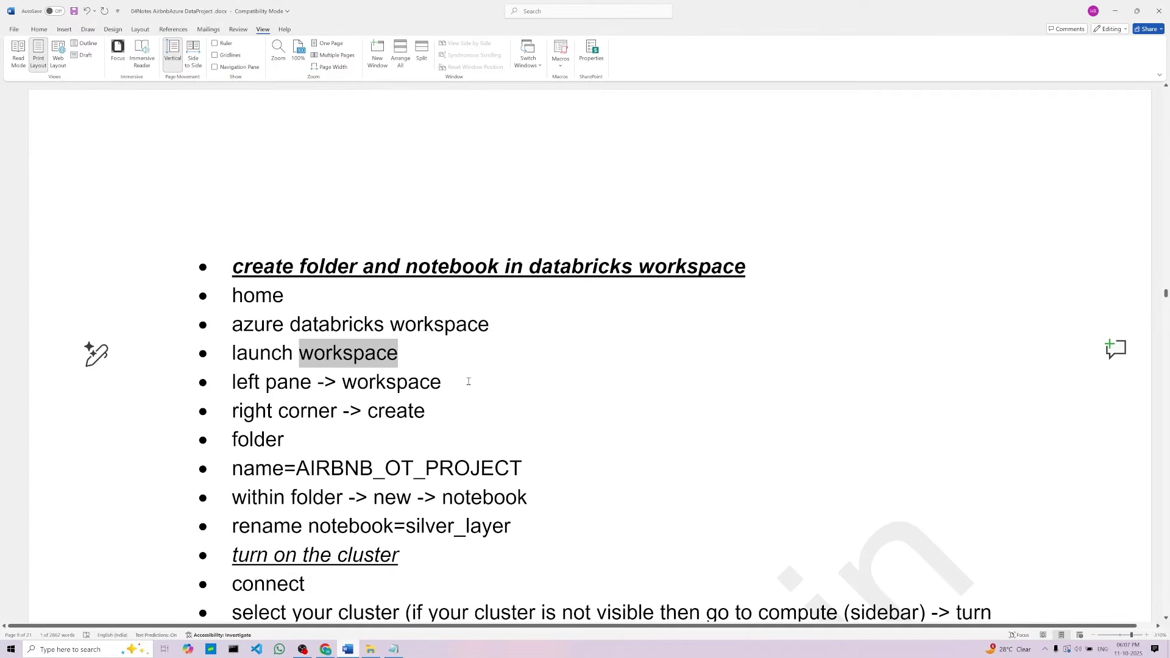
double_click(391, 381)
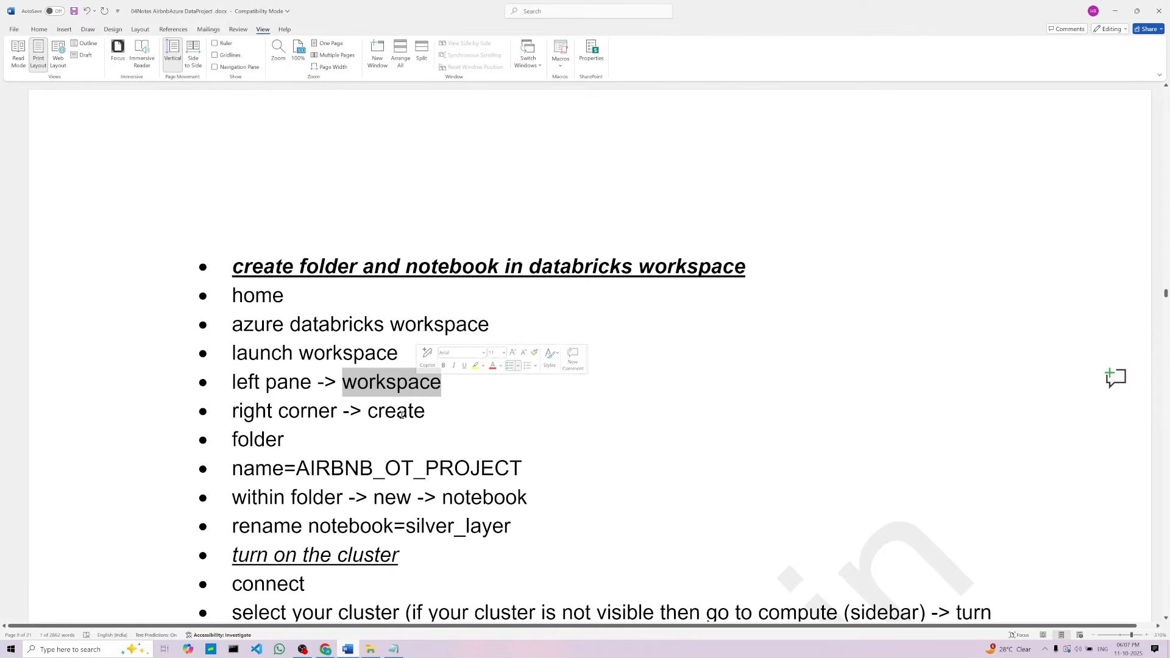
double_click(401, 413)
click(307, 436)
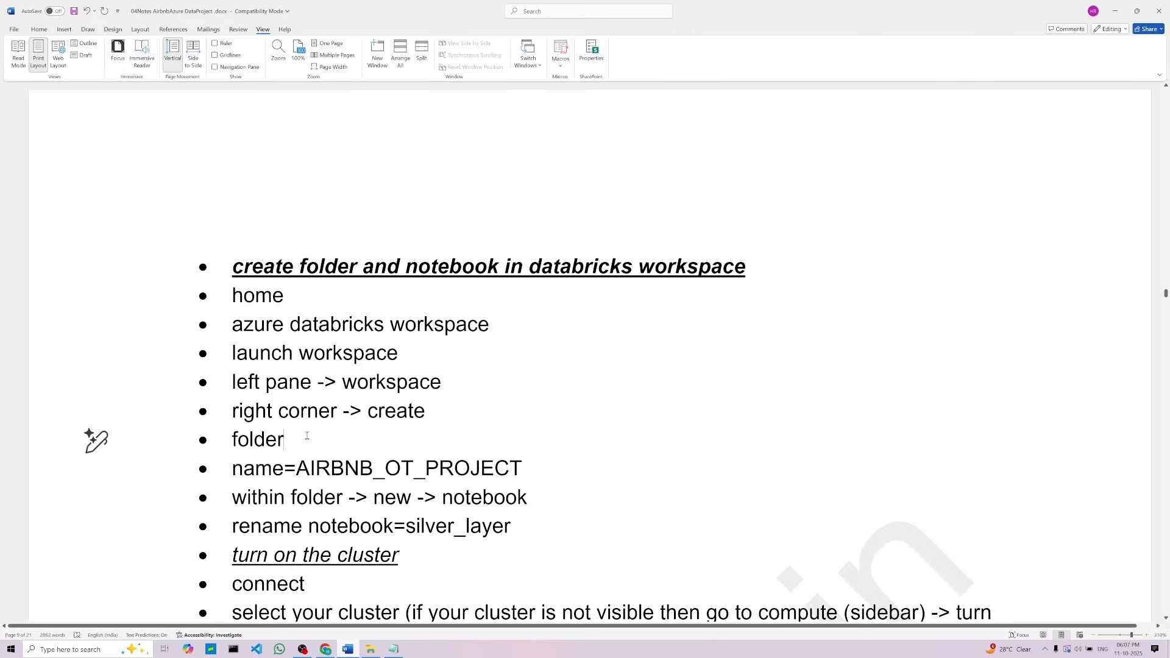
click(546, 473)
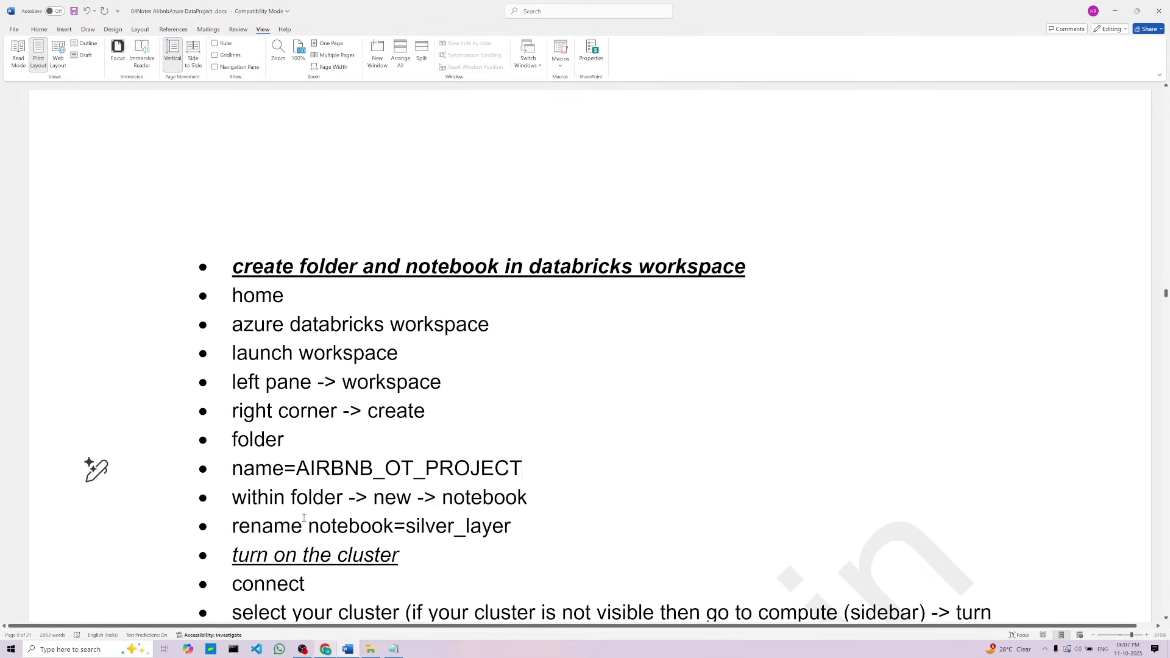
drag(303, 477, 495, 471)
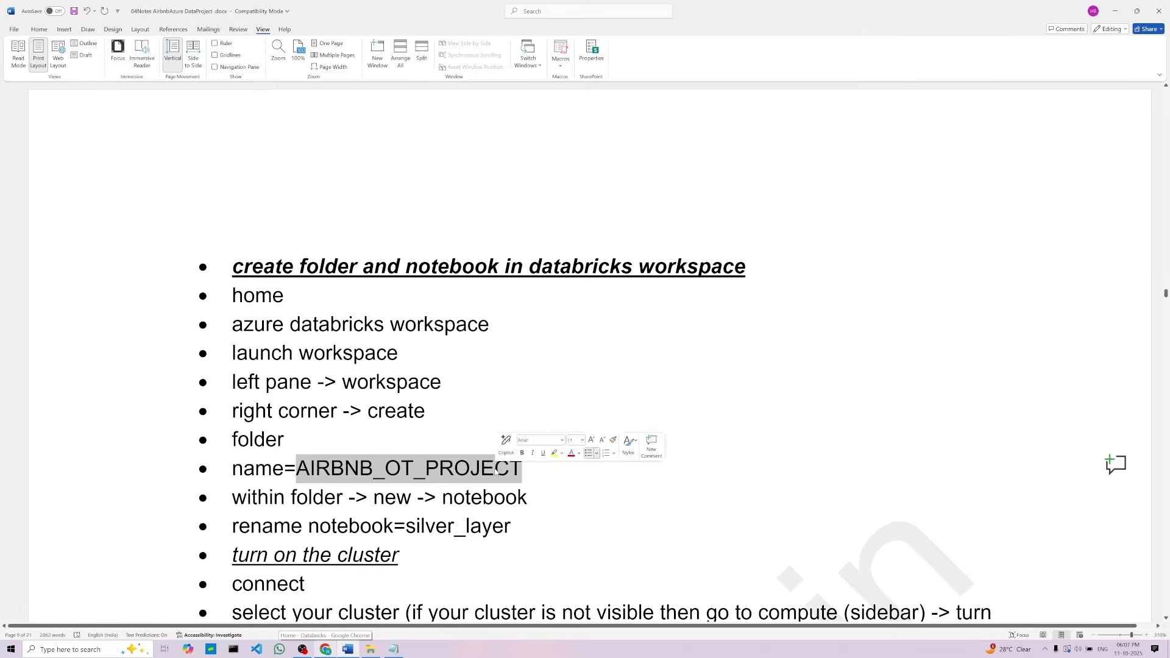
right_click(494, 471)
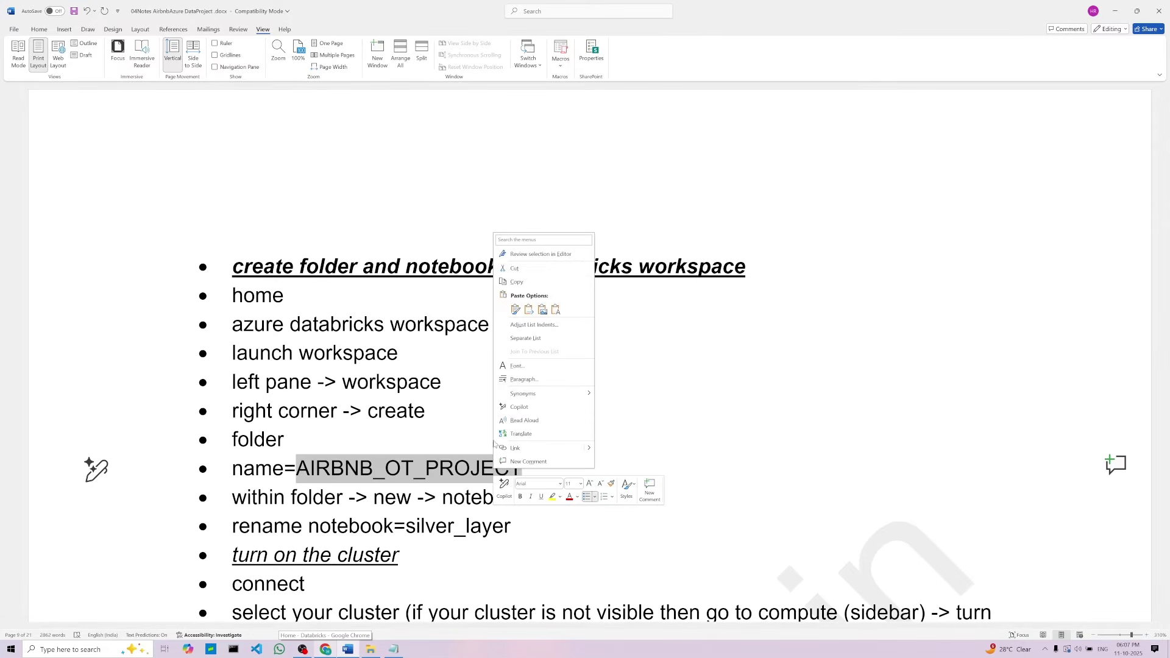
click(521, 285)
Switch to the browser, create a Databricks workspace folder named AIRBNB_OT_PROJECT, and narrow the workspace tree beside it
click(326, 649)
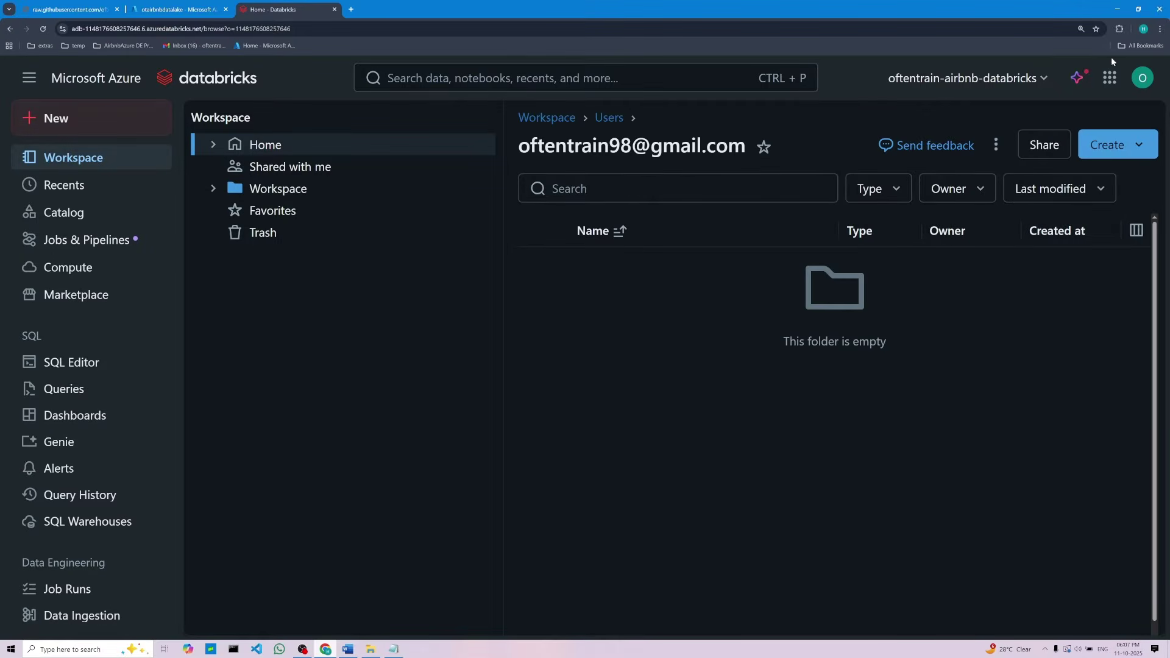
click(1124, 149)
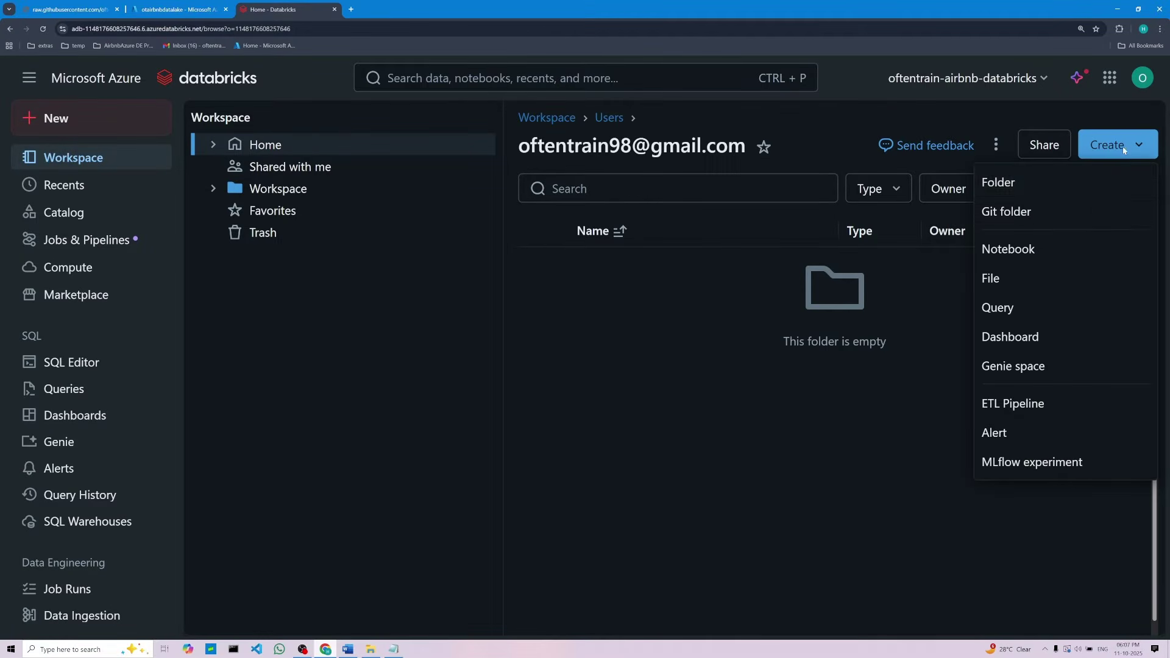
click(1040, 185)
right_click(507, 316)
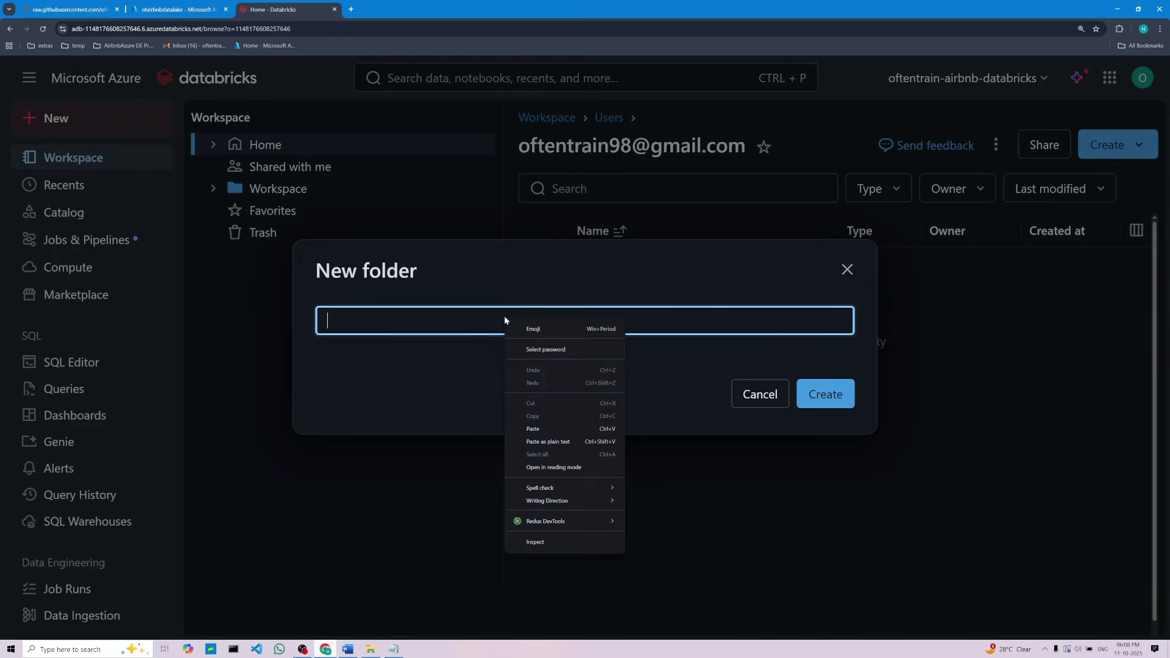
click(524, 424)
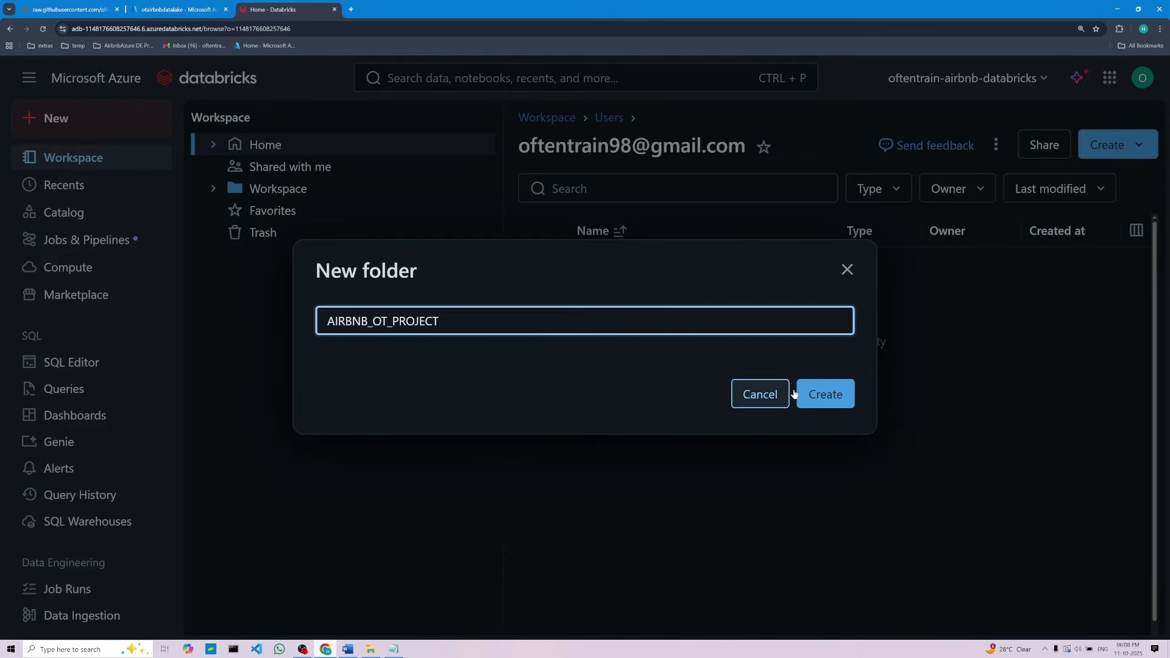
click(827, 395)
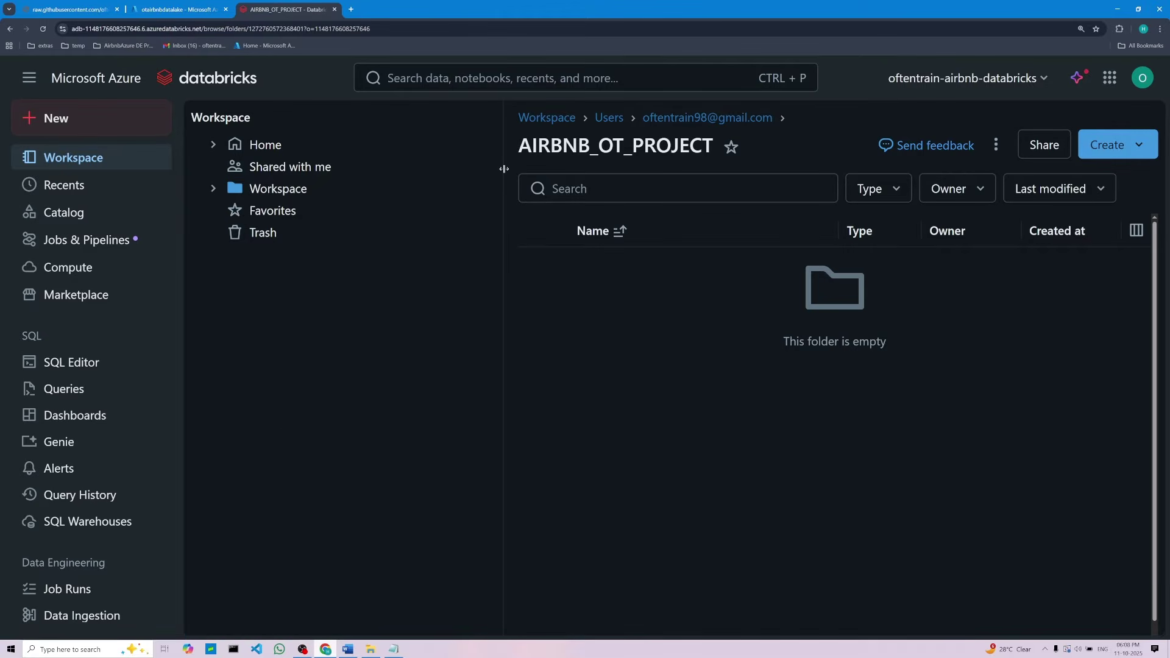
drag(504, 169, 358, 177)
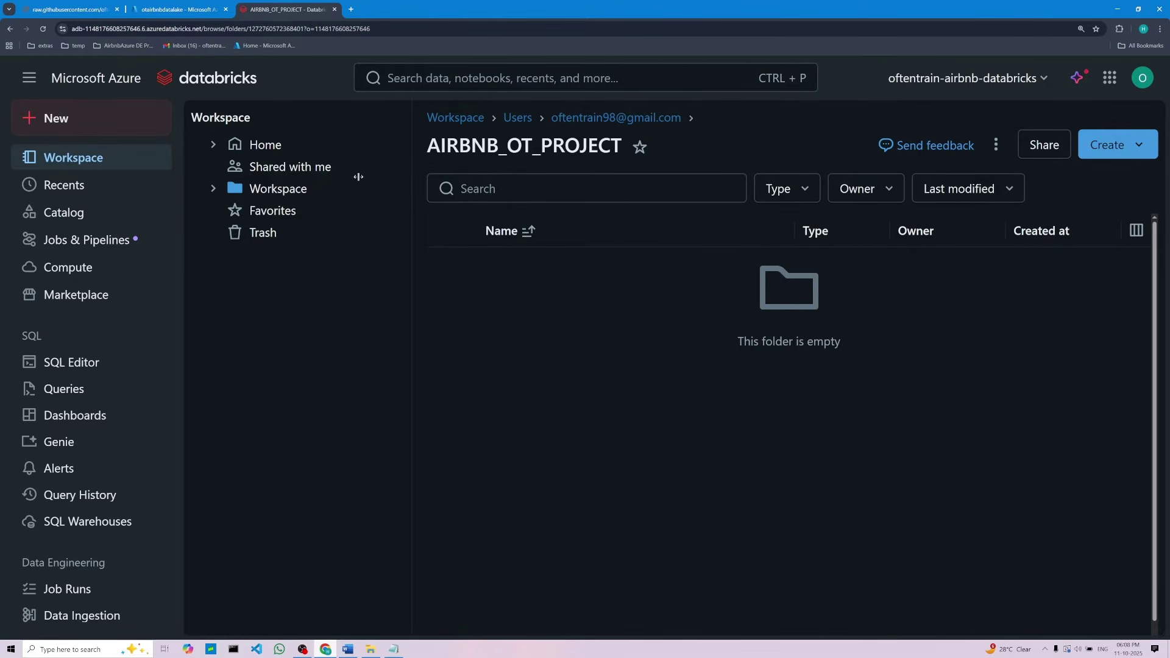
Check the notebook instructions in the Word notes, change the notebook name there to silver_container_notebook, and save the document
click(348, 650)
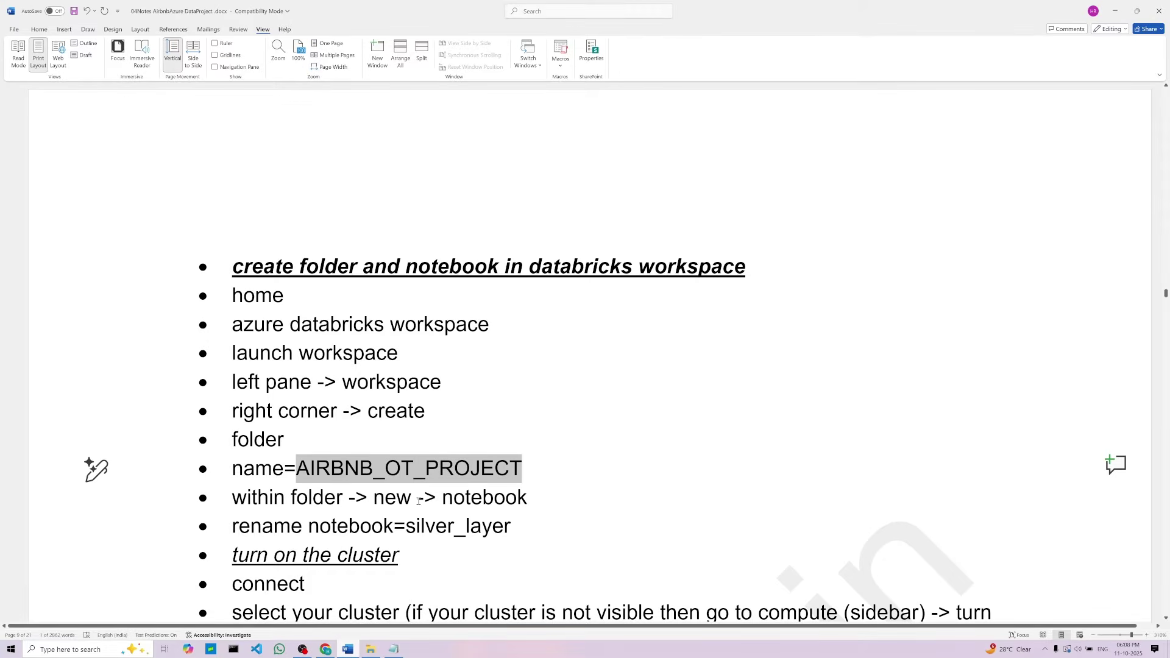
scroll(418, 501, down, 5)
double_click(391, 294)
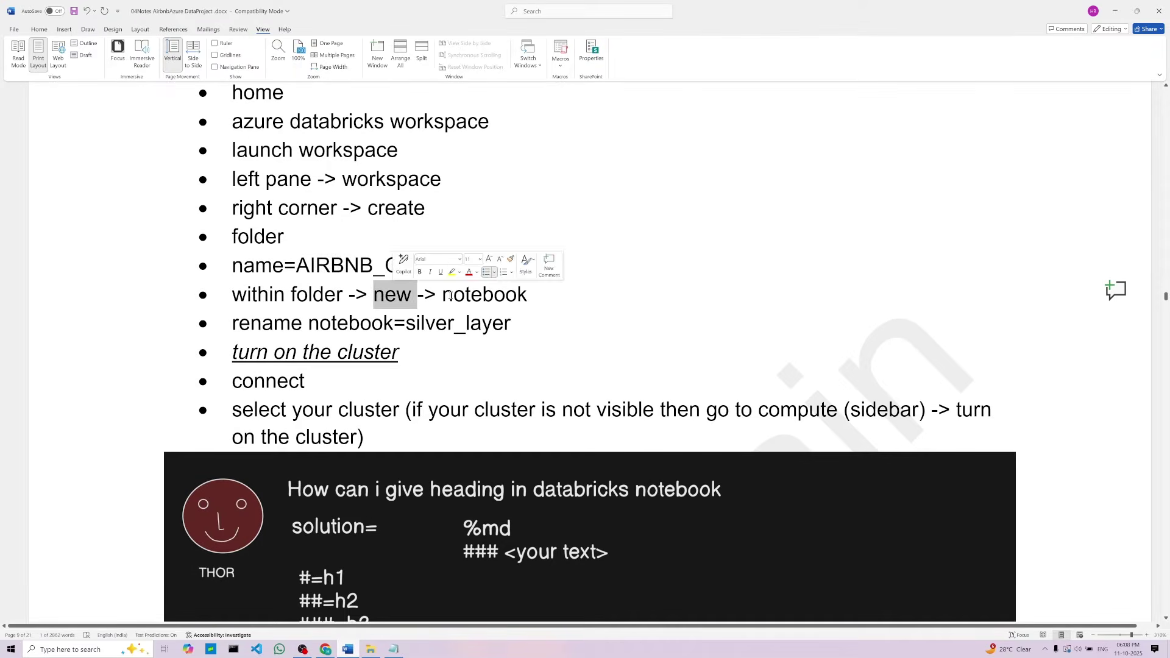
double_click(485, 294)
click(405, 324)
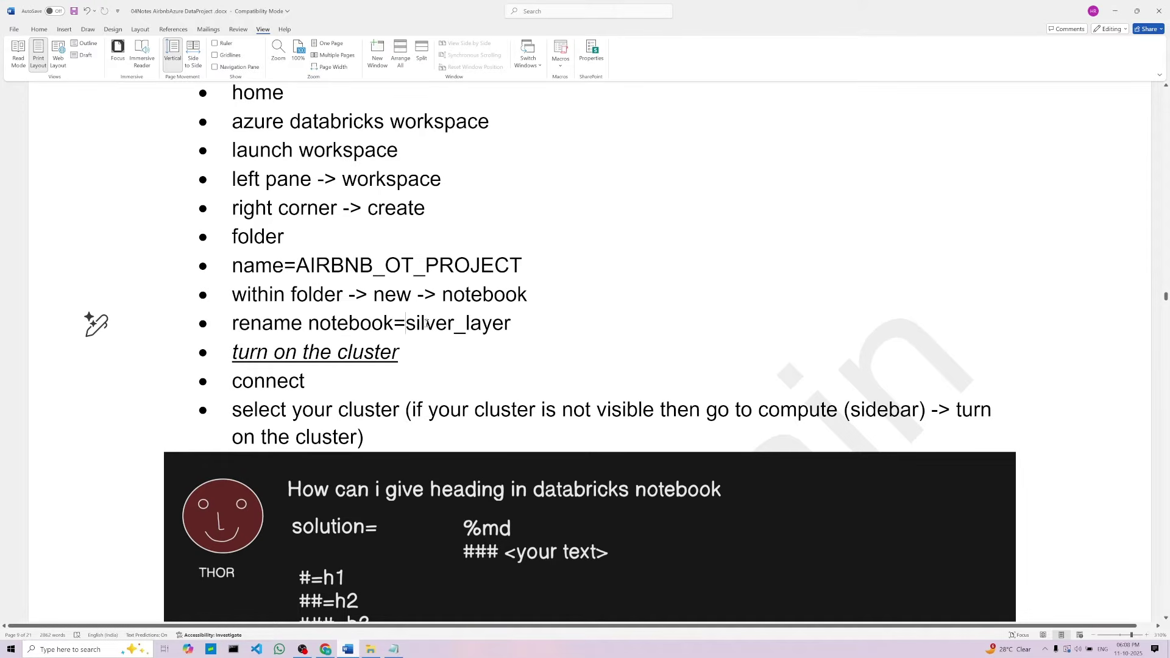
click(524, 325)
key(BackSpace)
key(BackSpace)
key(BackSpace)
key(BackSpace)
key(BackSpace)
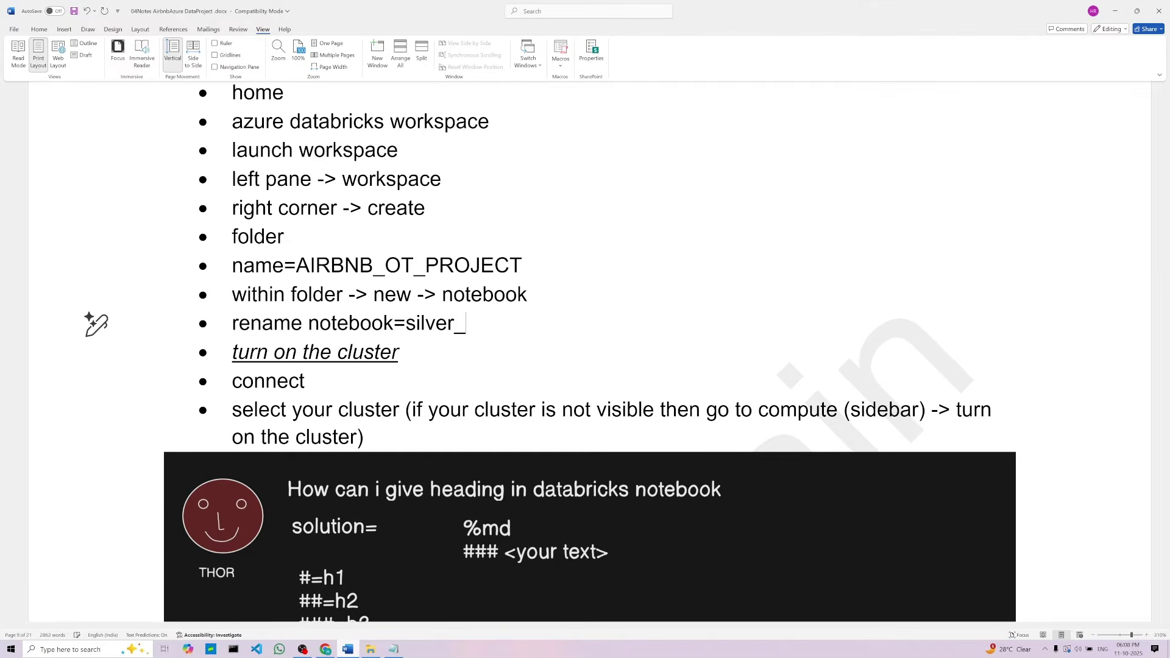
text(container)
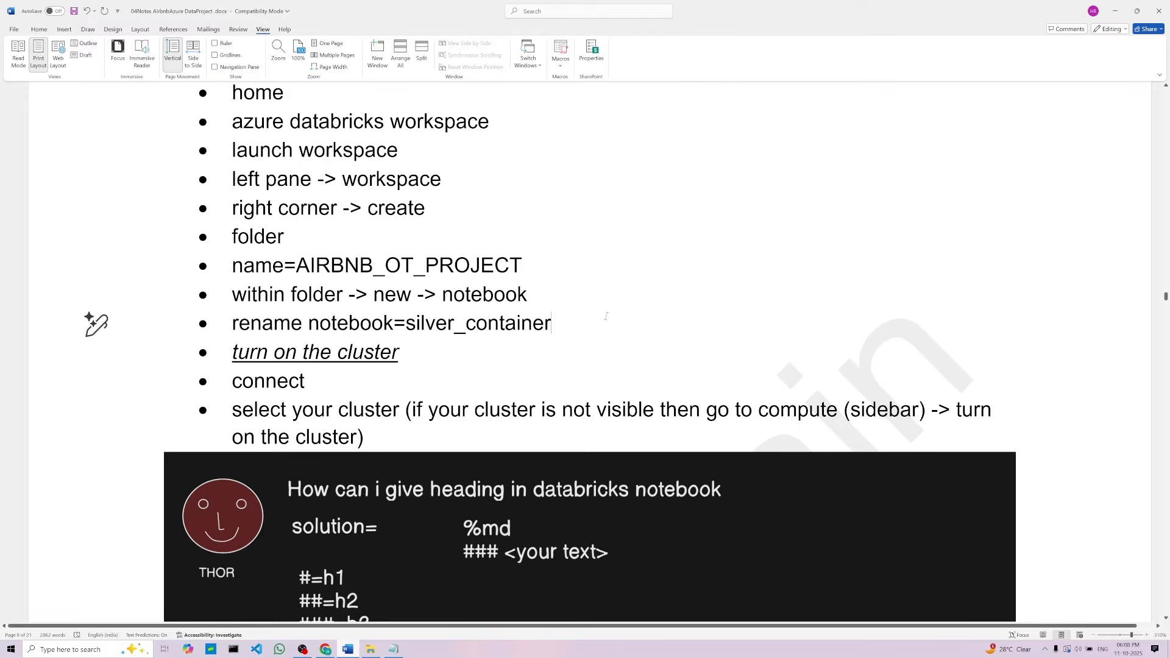
text(_)
text(noteb)
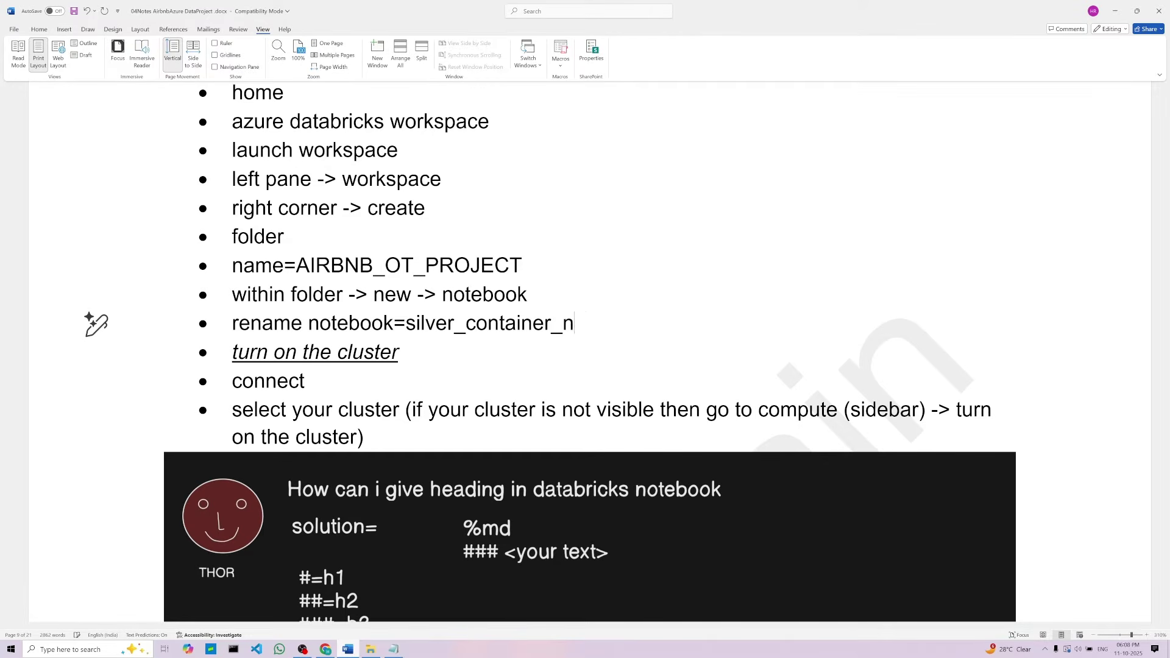
text(ook)
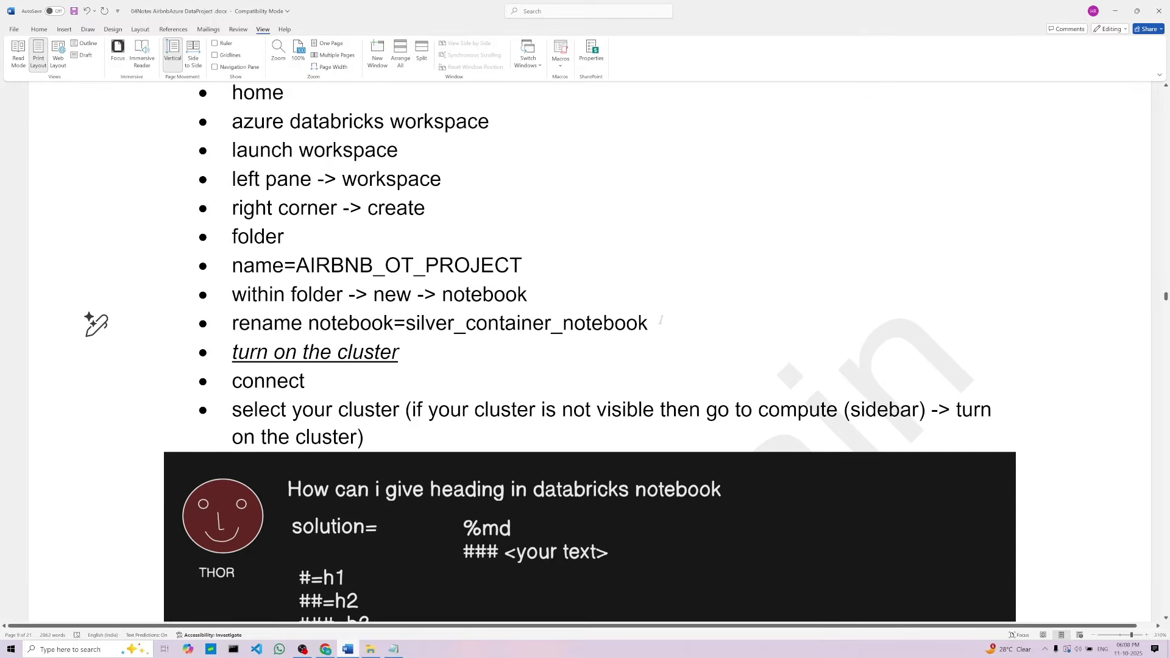
key(ctrl+s)
Copy silver_container_notebook from the Word notes, and create a new notebook in the AIRBNB_OT_PROJECT folder in the browser
drag(407, 323, 616, 324)
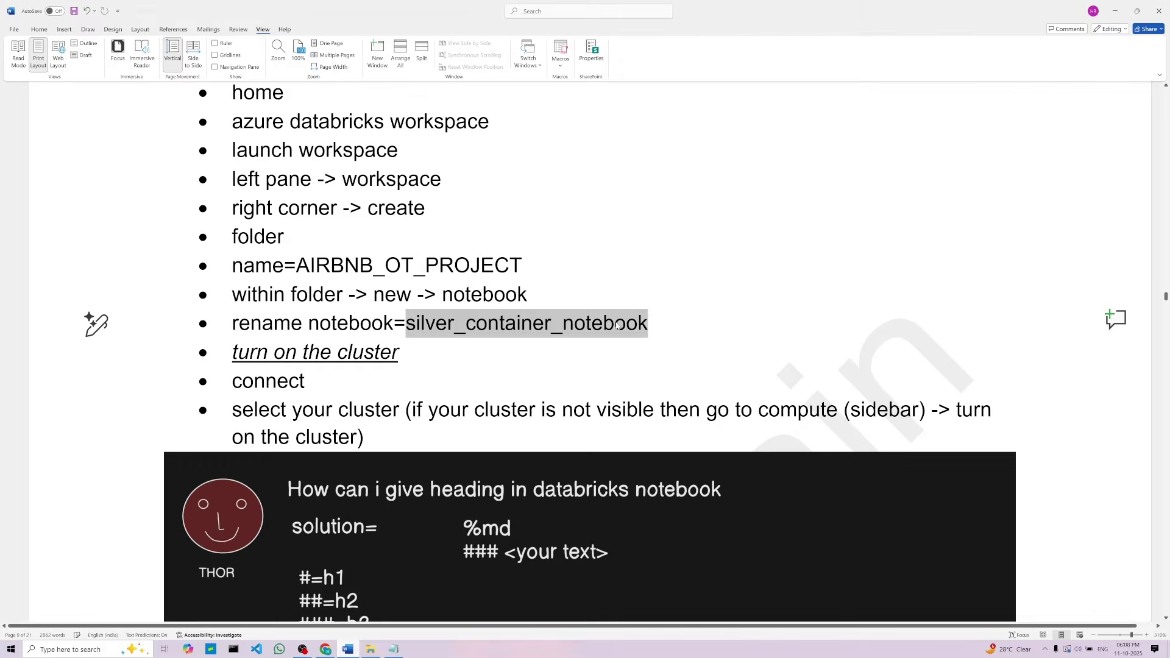
right_click(616, 324)
click(637, 371)
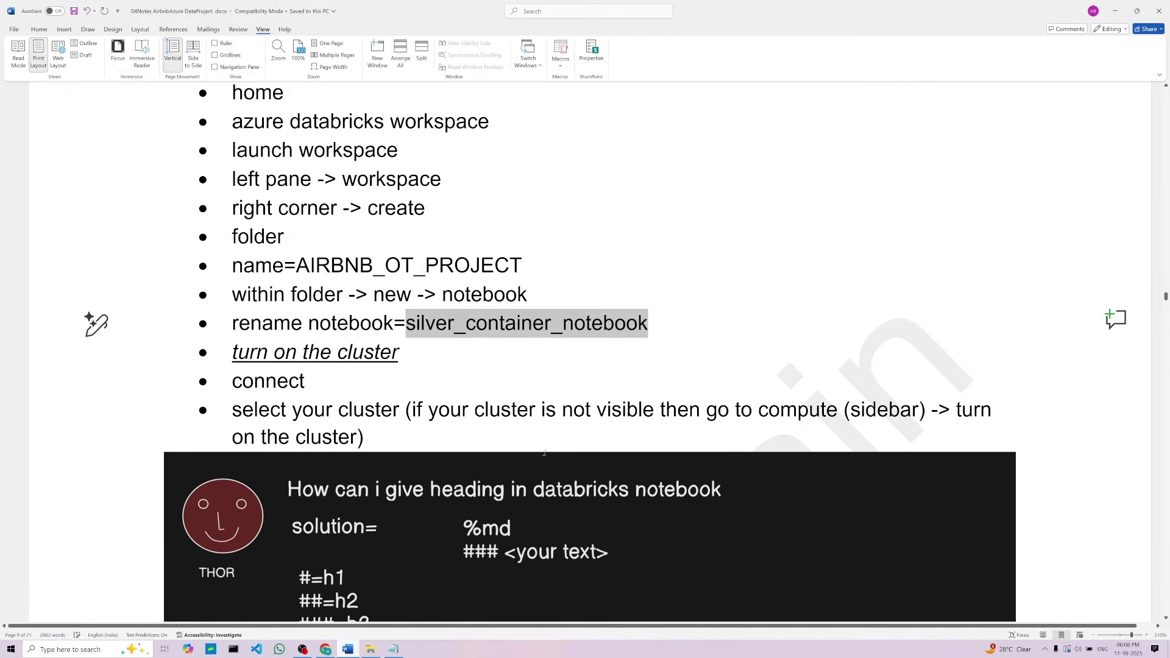
click(326, 650)
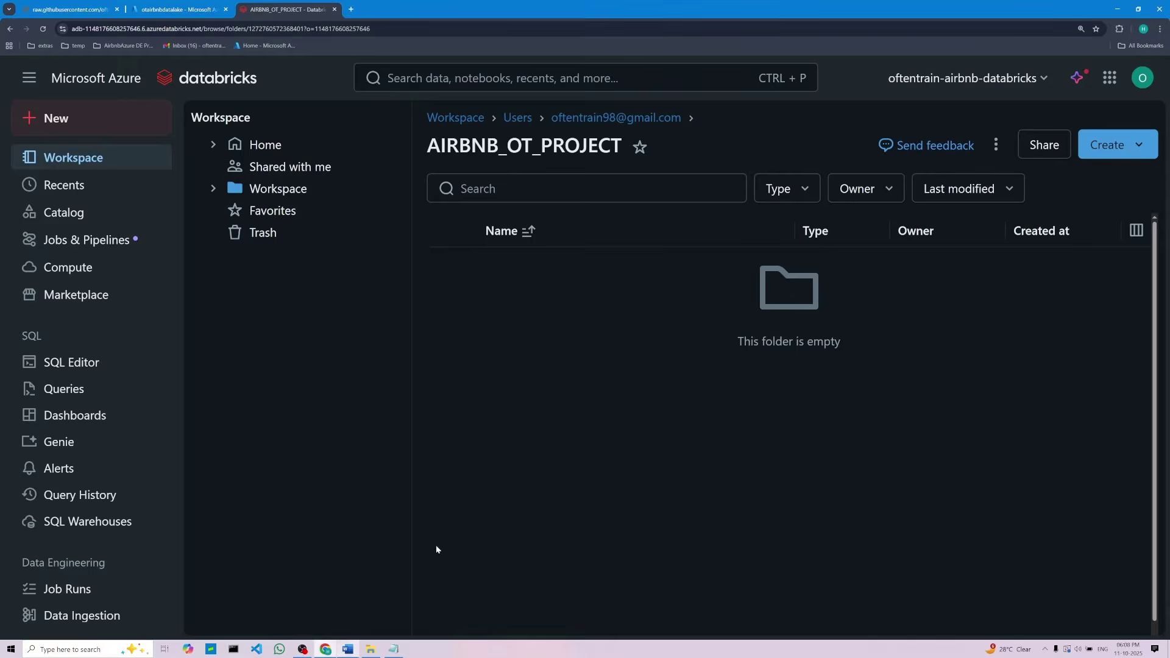
click(1137, 148)
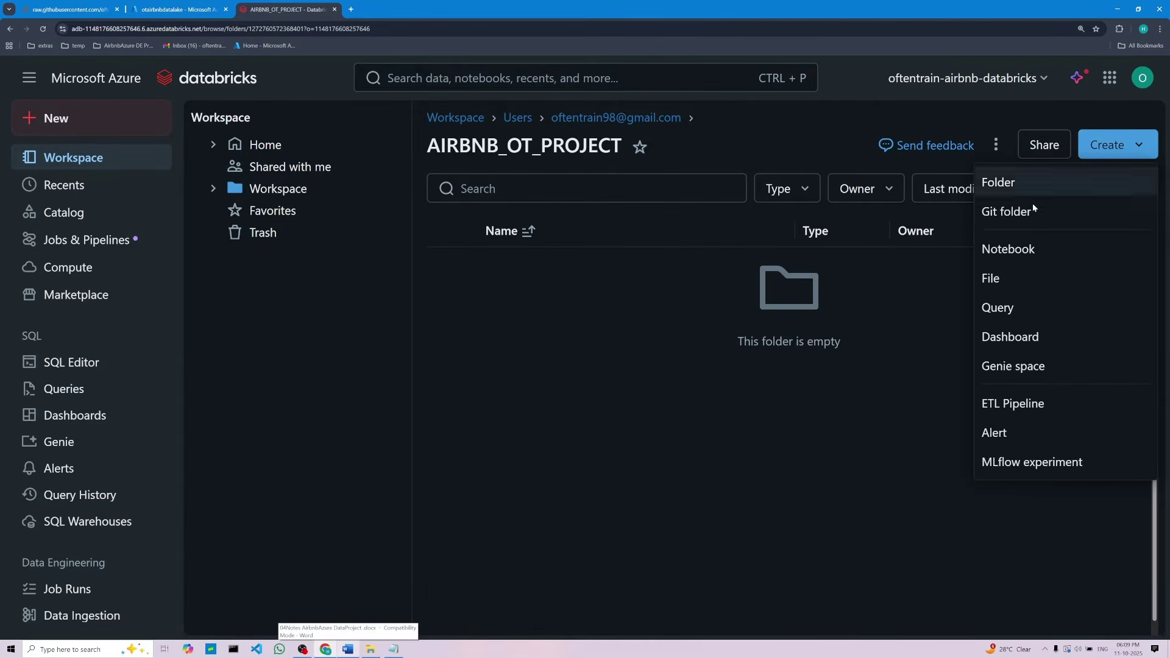
click(1014, 251)
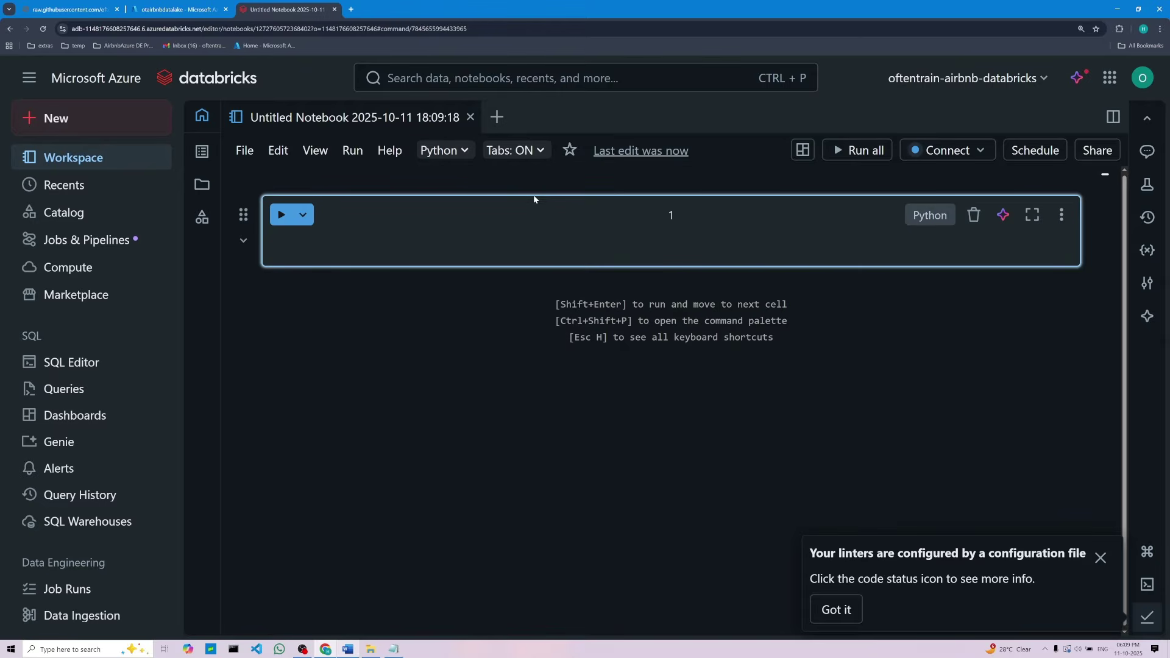
Rename the untitled notebook as silver_container_notebook using the copied name
click(302, 117)
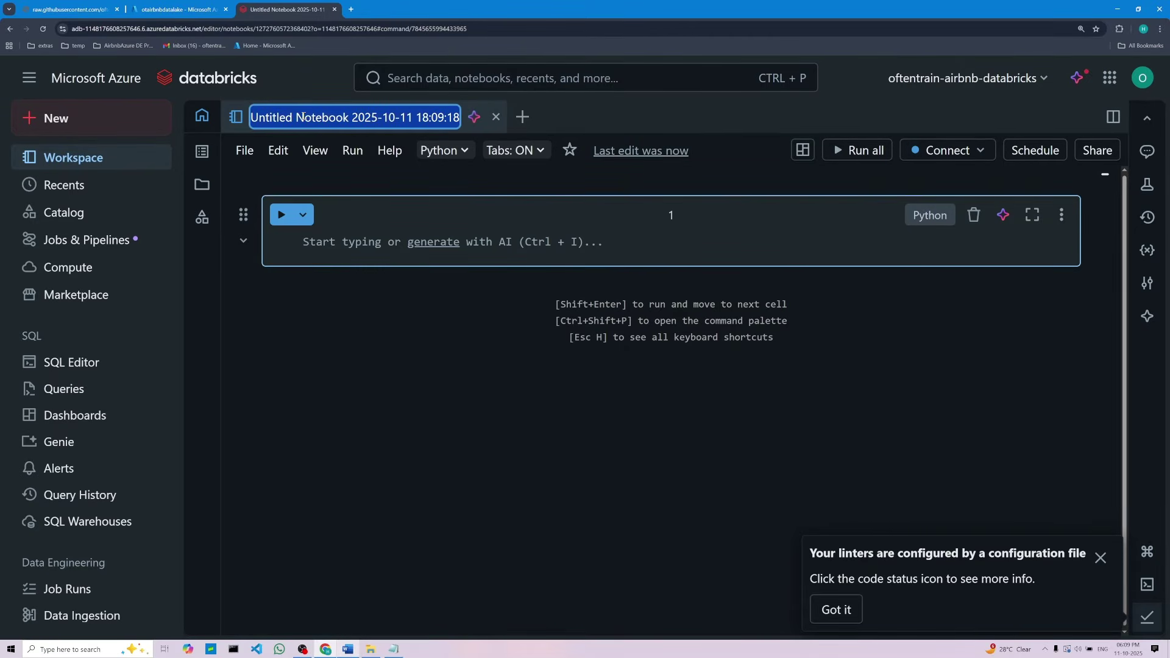
right_click(302, 117)
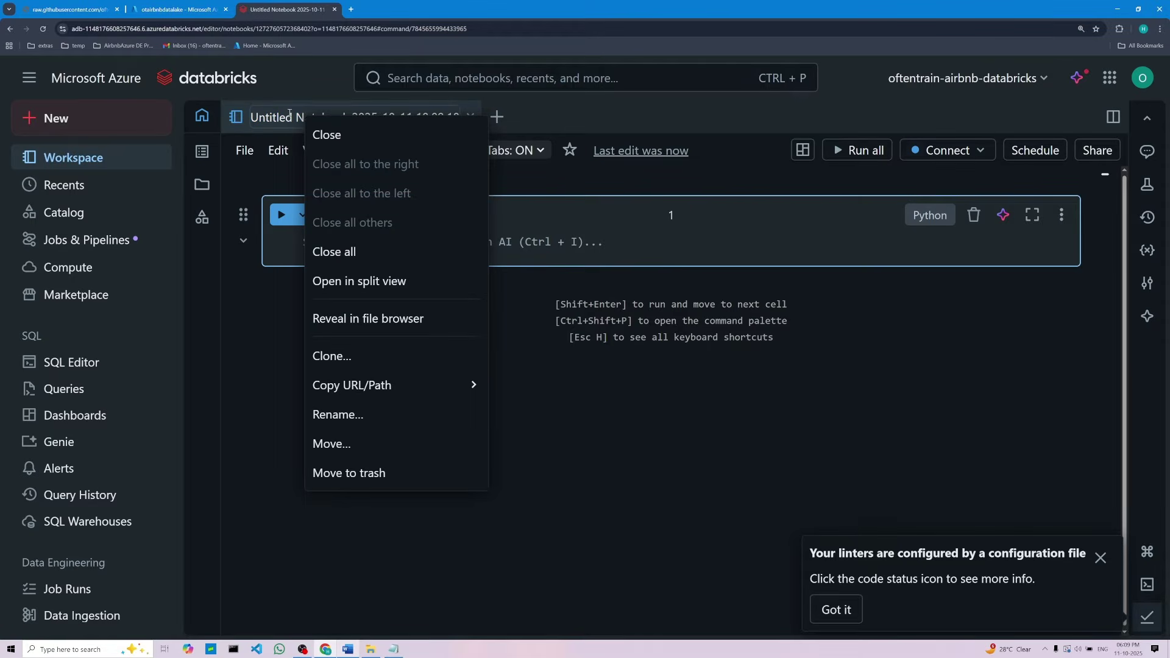
key(Escape)
click(288, 116)
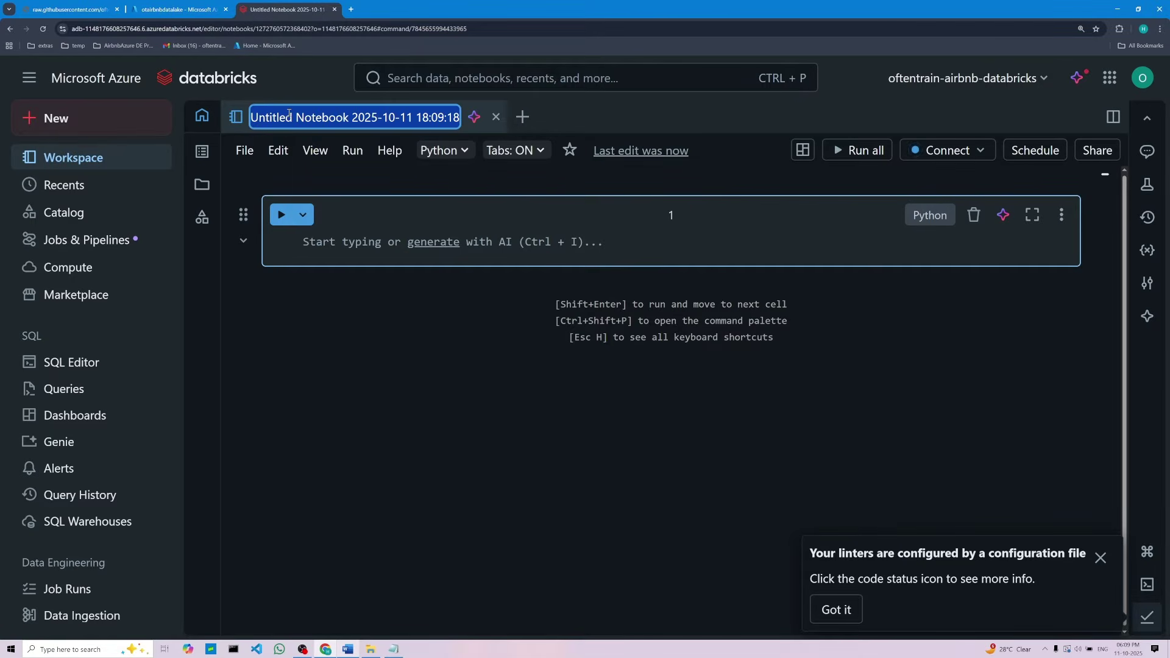
key(ctrl+v)
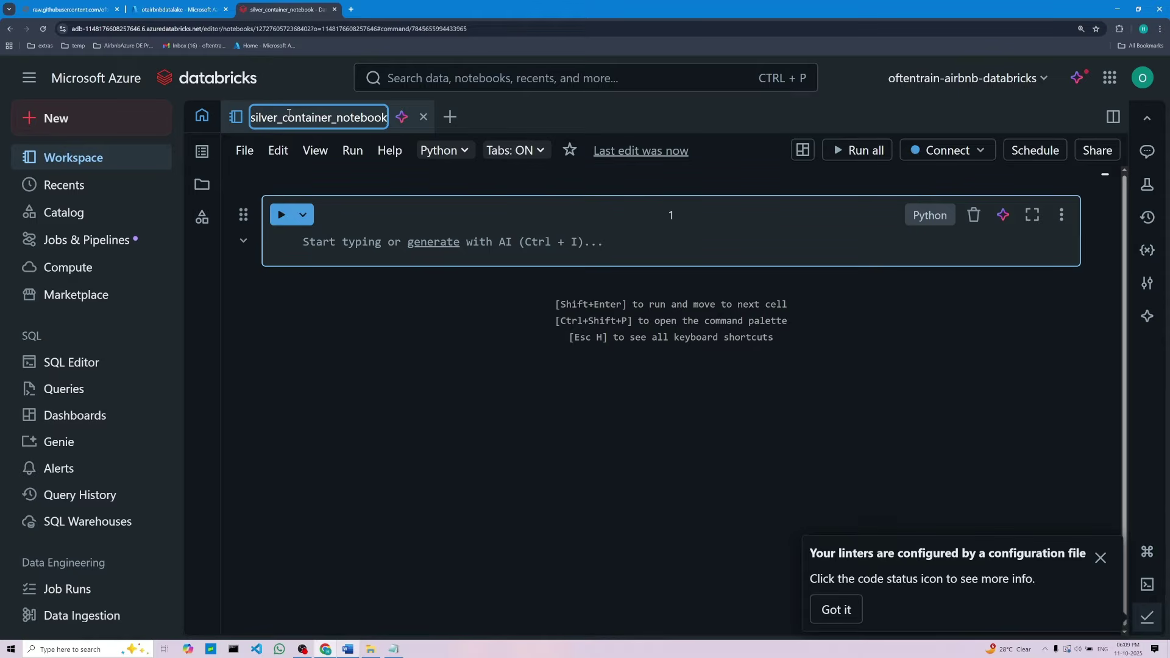
click(406, 399)
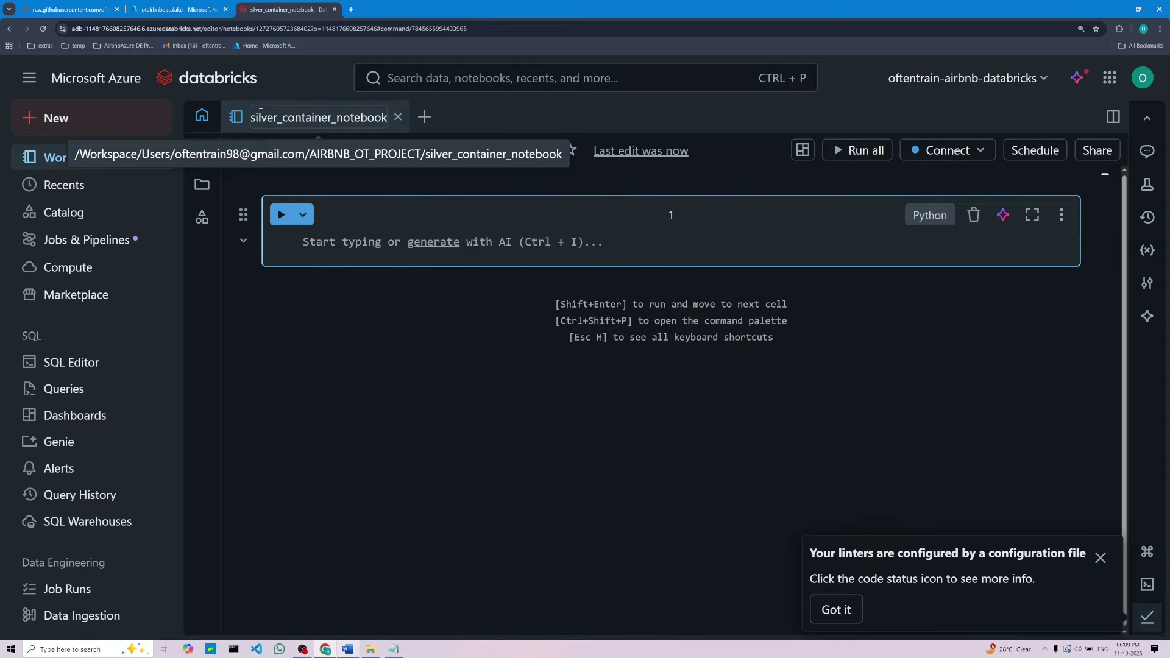
Switch to the Word notes and read the instructions for turning on the cluster and connecting the notebook to it
click(348, 650)
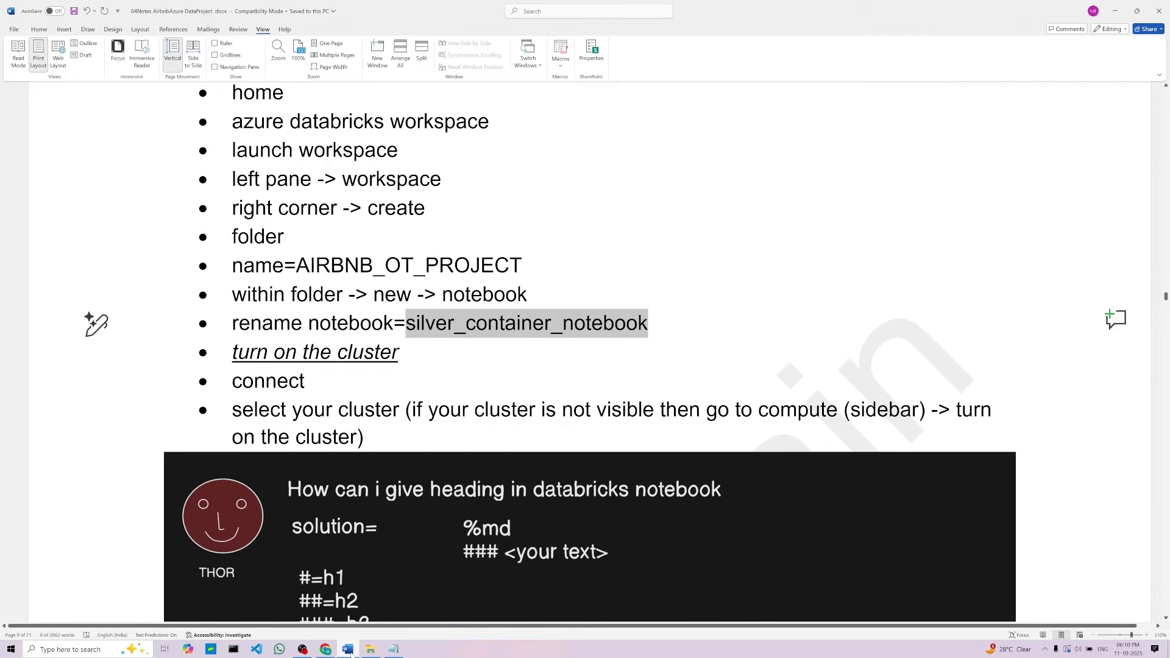
click(392, 369)
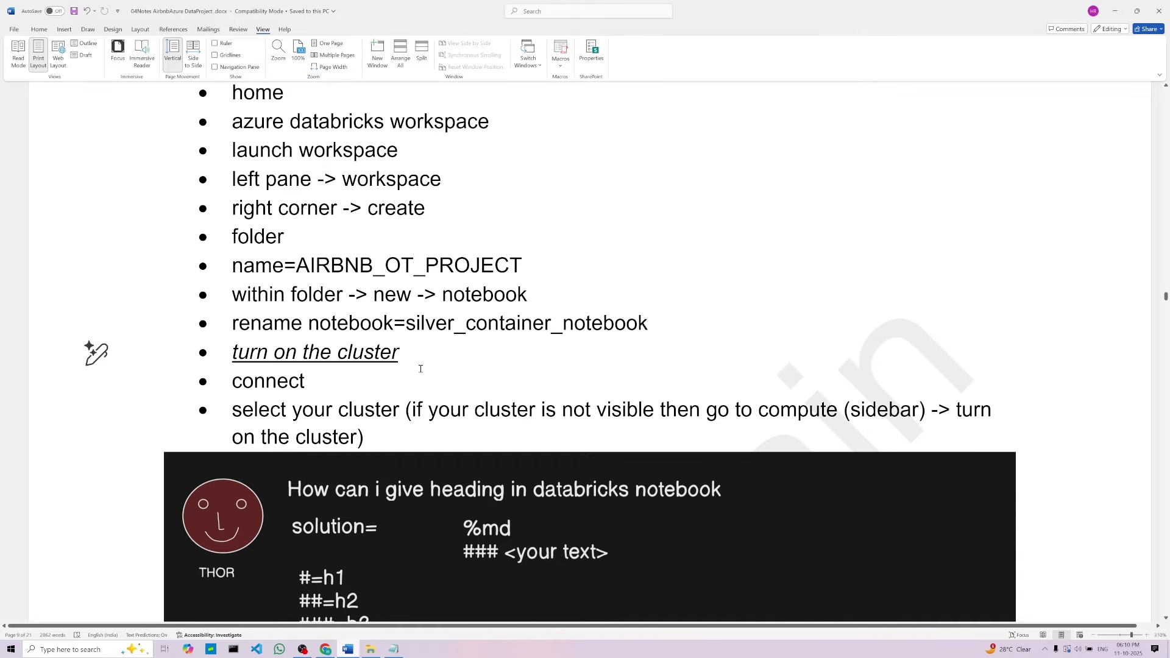
scroll(427, 358, down, 2)
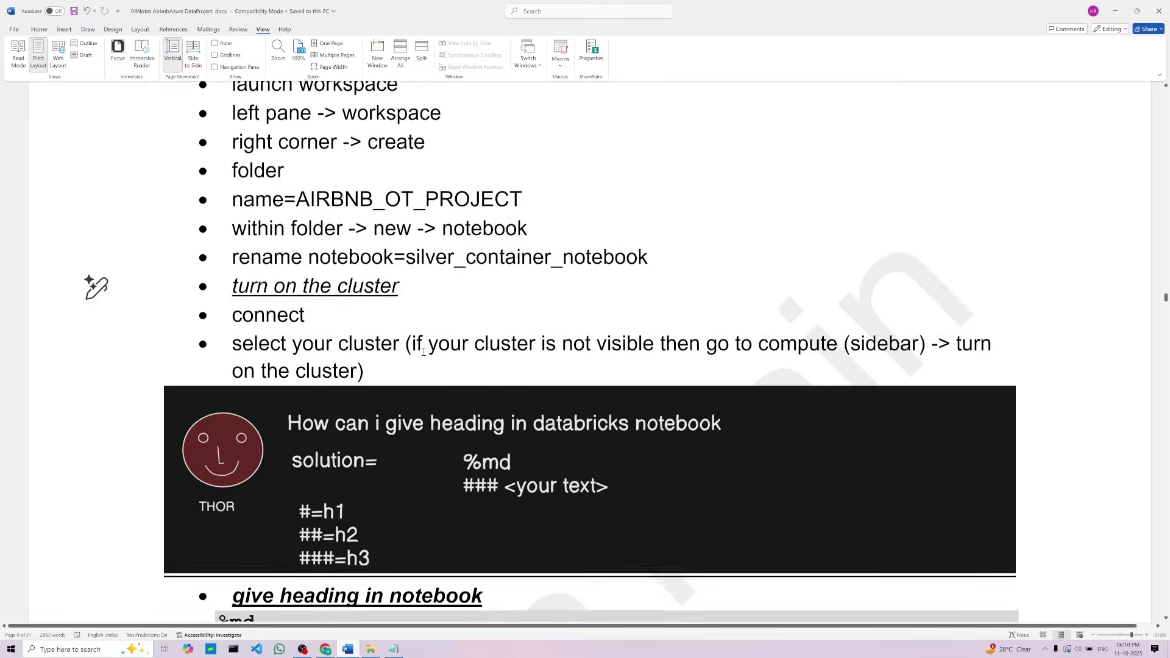
click(342, 312)
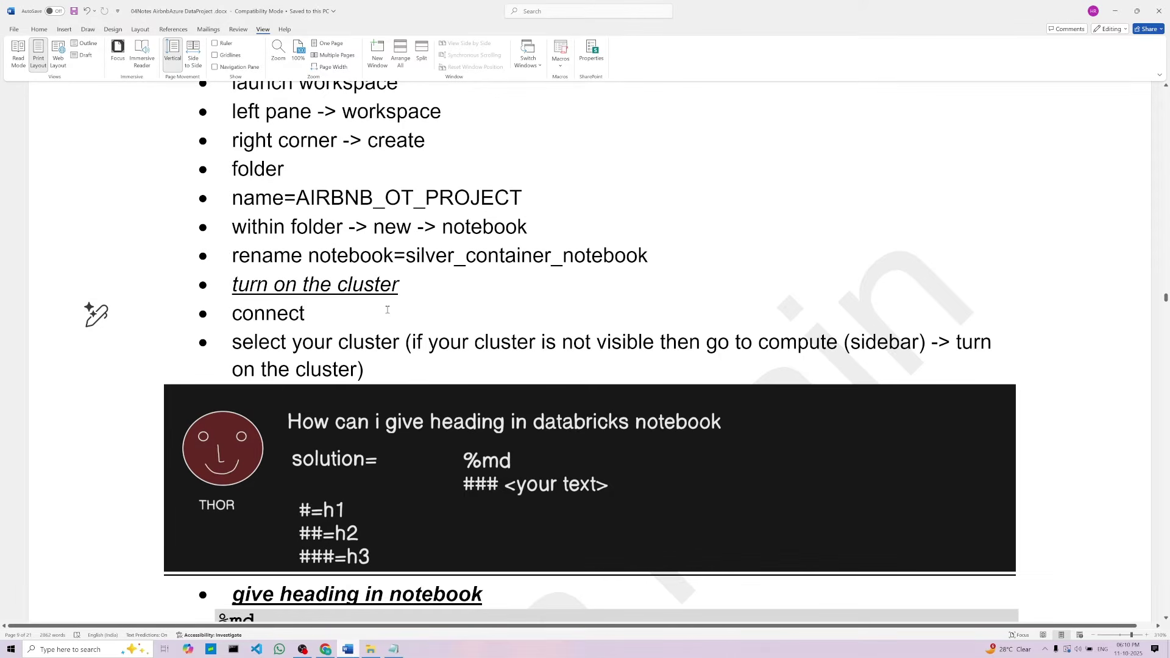
click(393, 367)
Switch to the browser and duplicate the silver_container_notebook tab, placing the copy ahead of the original
click(326, 649)
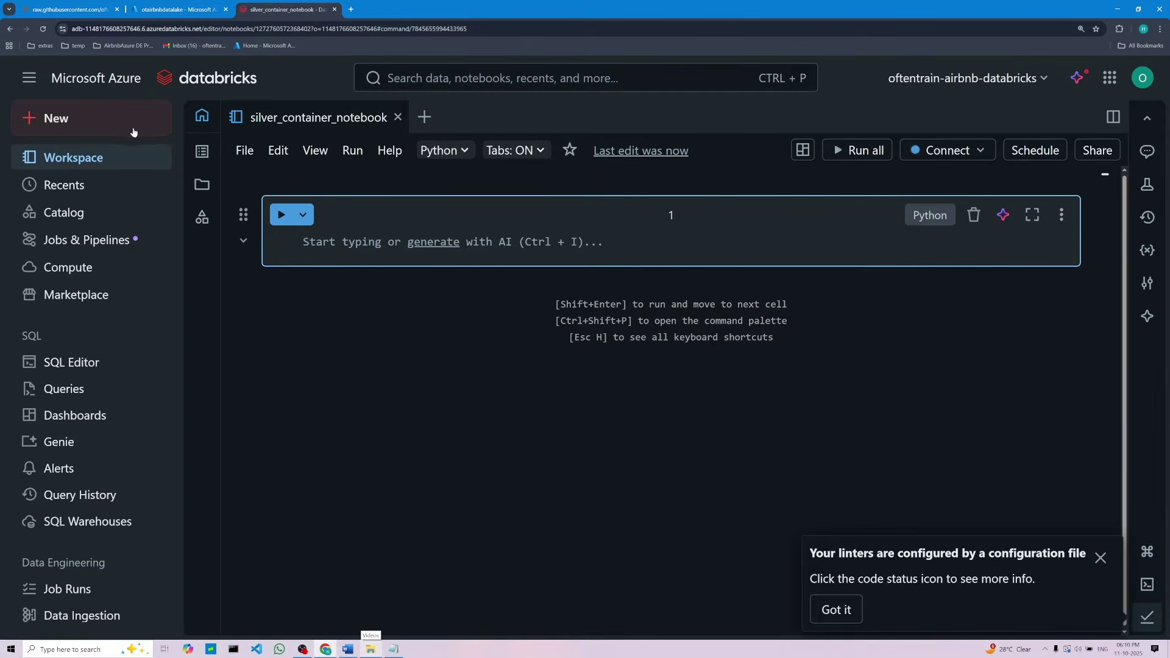
right_click(268, 11)
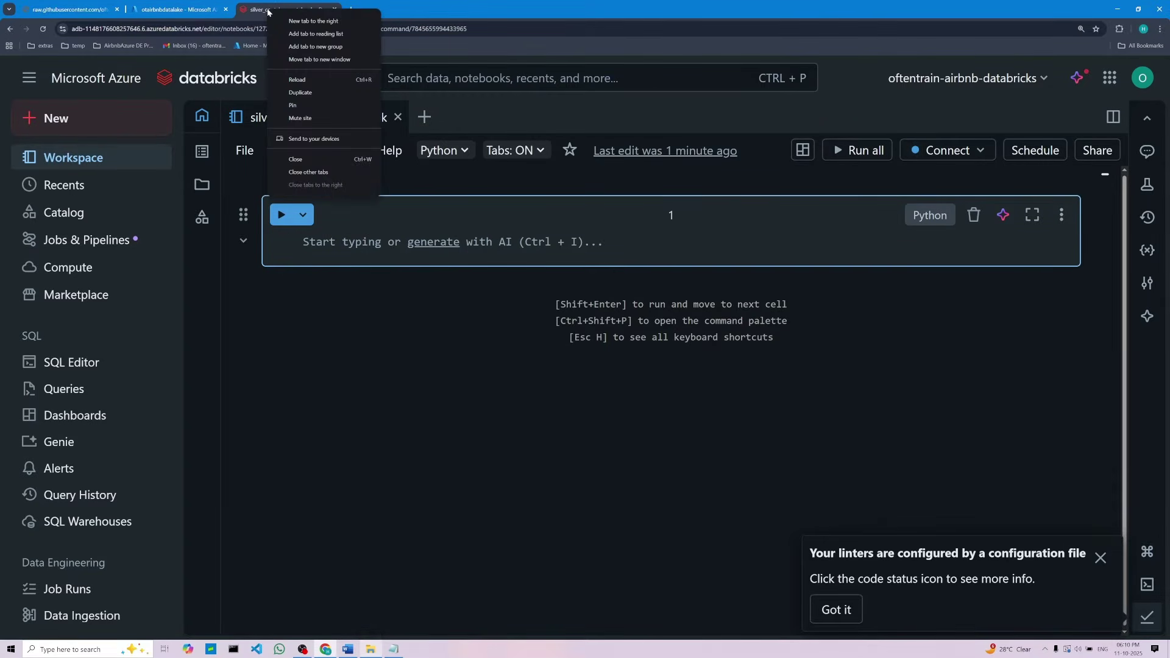
click(299, 92)
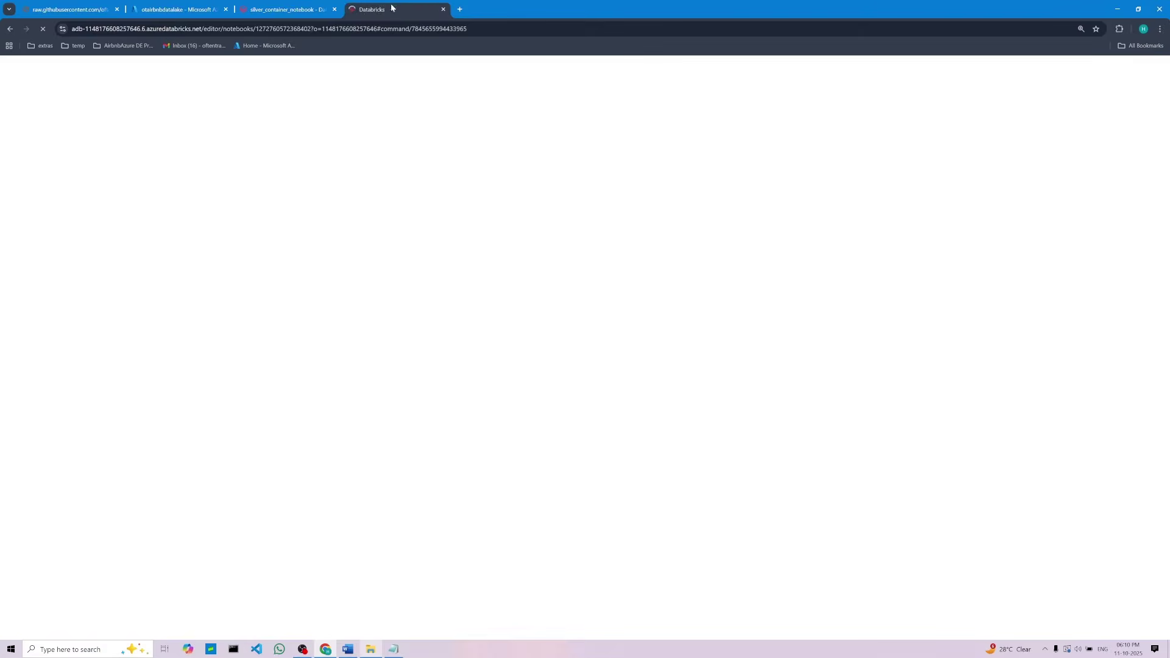
drag(392, 8, 318, 4)
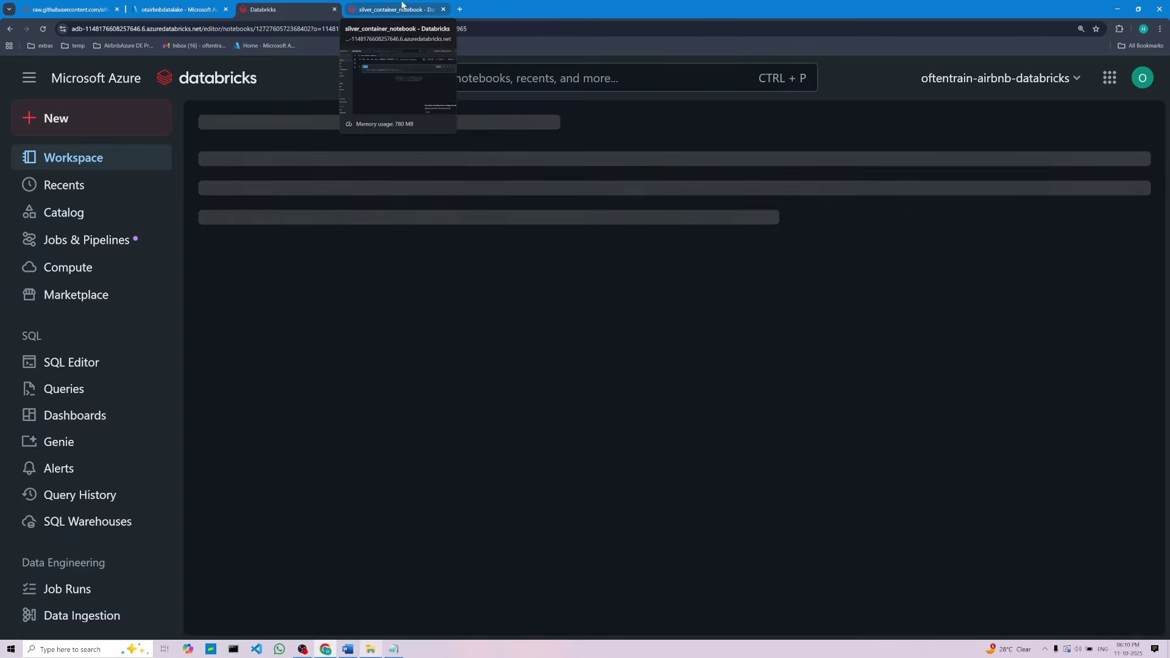
click(401, 7)
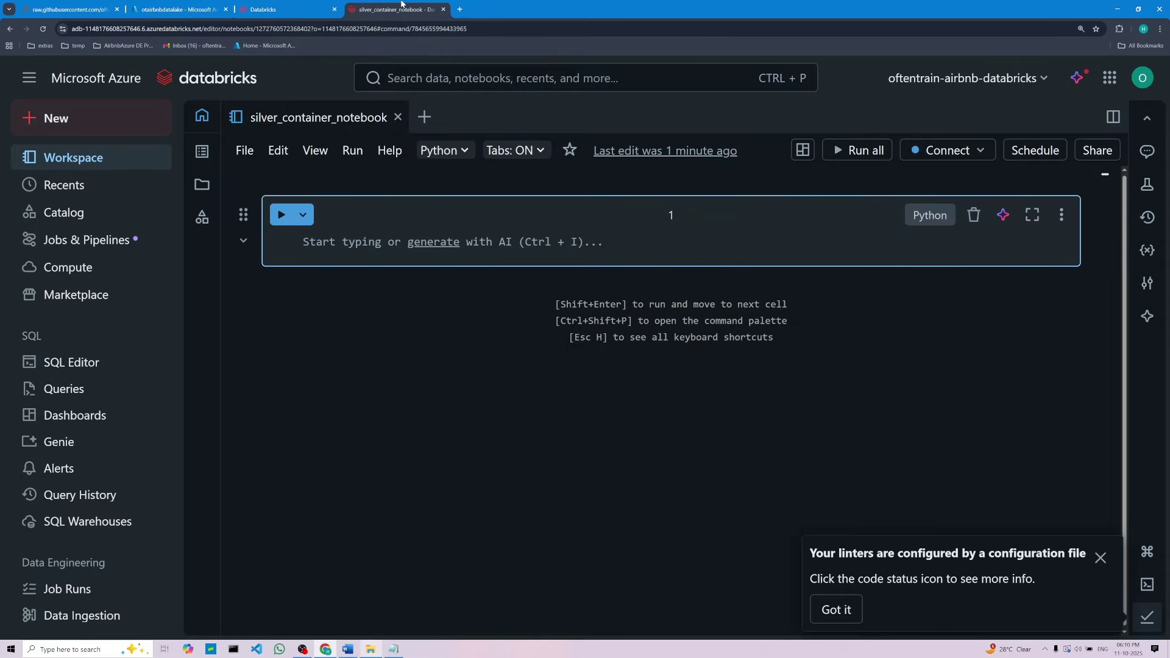
Open the Compute page in the duplicated tab, and check which compute resources silver_container_notebook can connect to
click(272, 9)
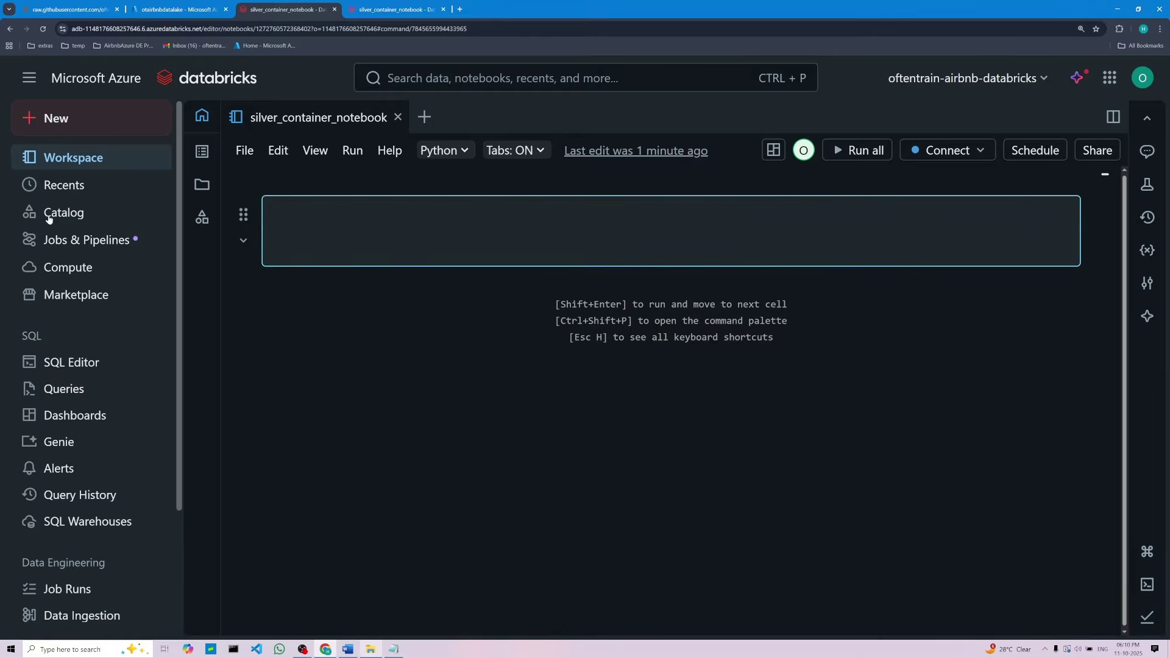
click(64, 271)
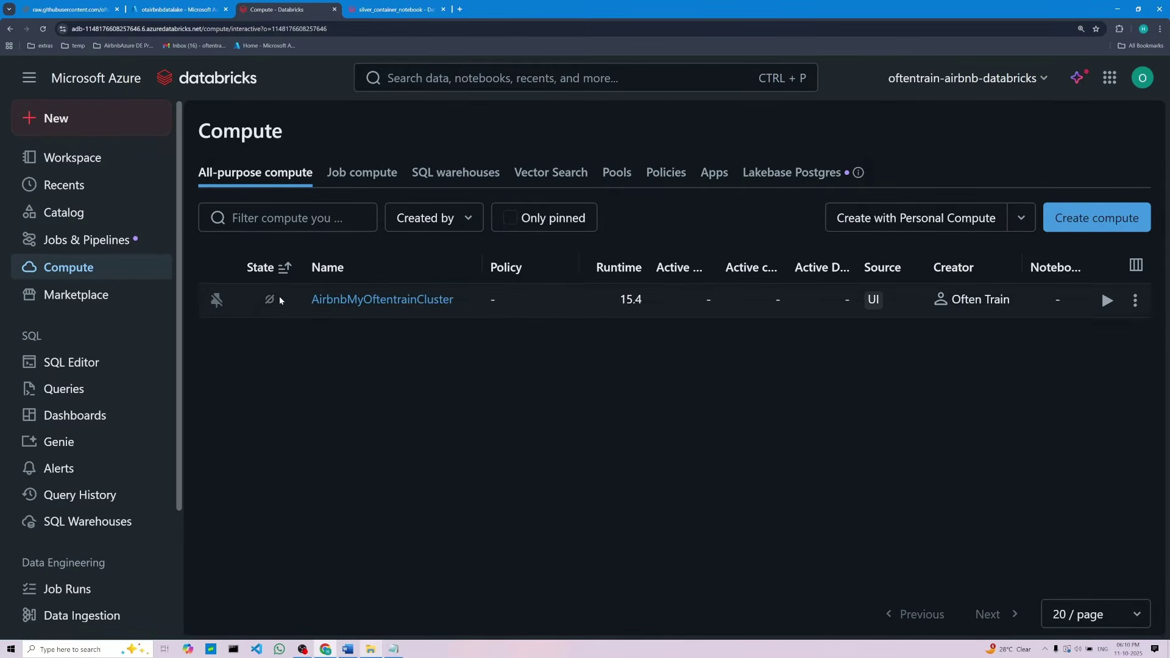
click(403, 12)
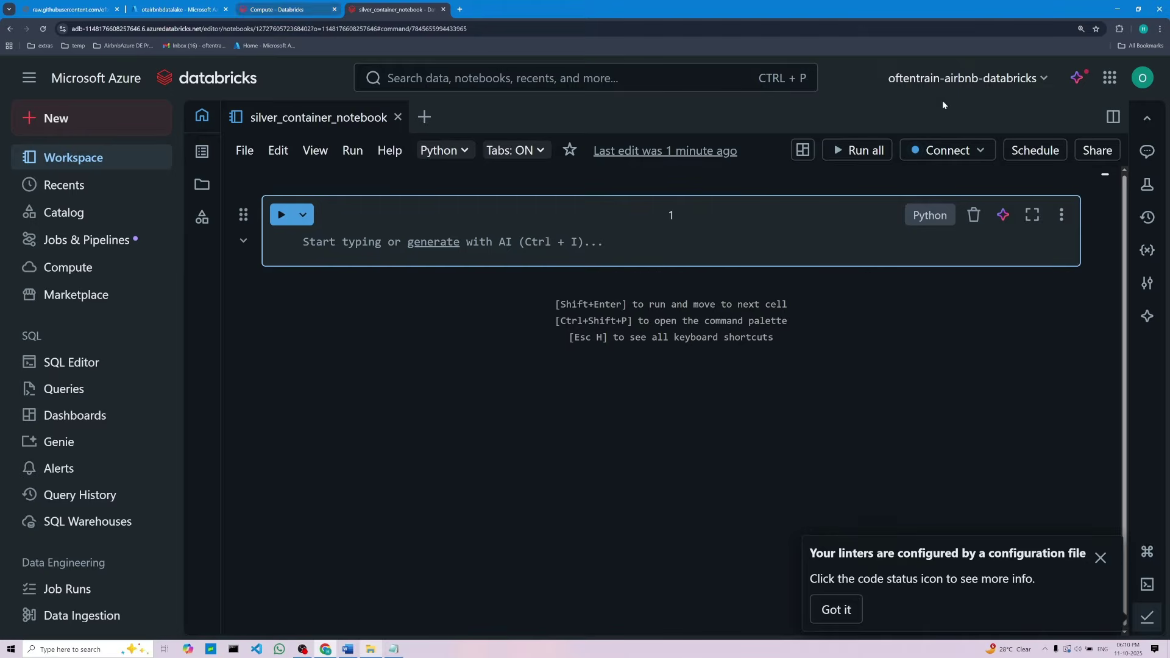
click(979, 153)
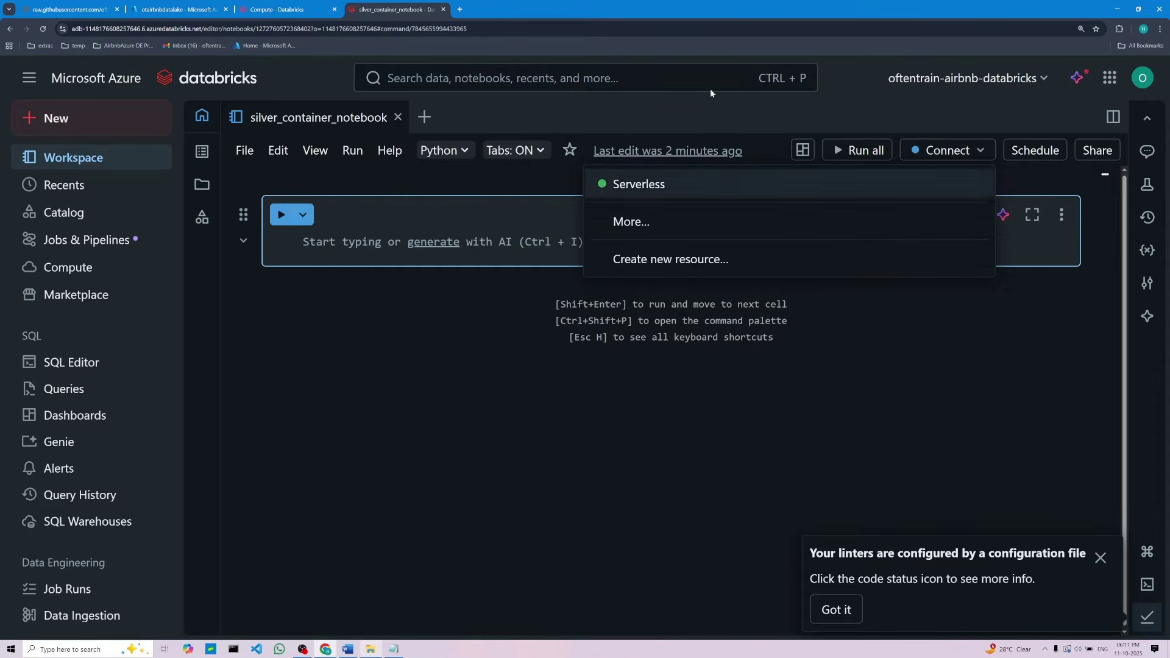
Start AirbnbMyOftentrainCluster from the Compute page and check its state
click(287, 9)
mouse_move(319, 303)
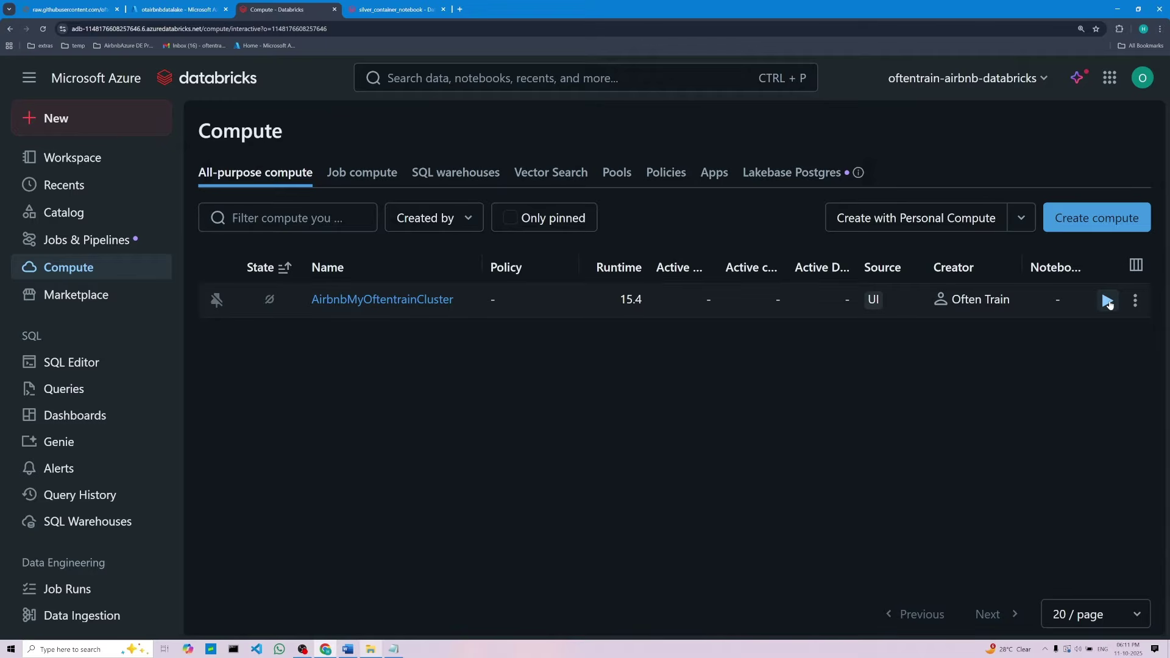
click(1107, 301)
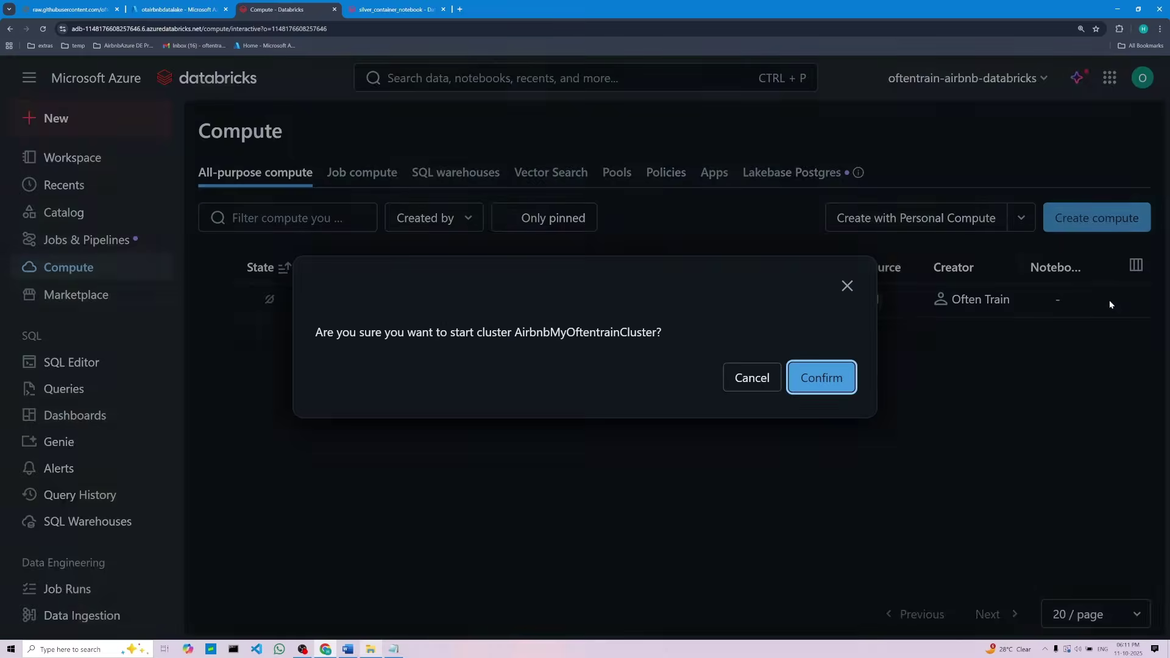
click(829, 378)
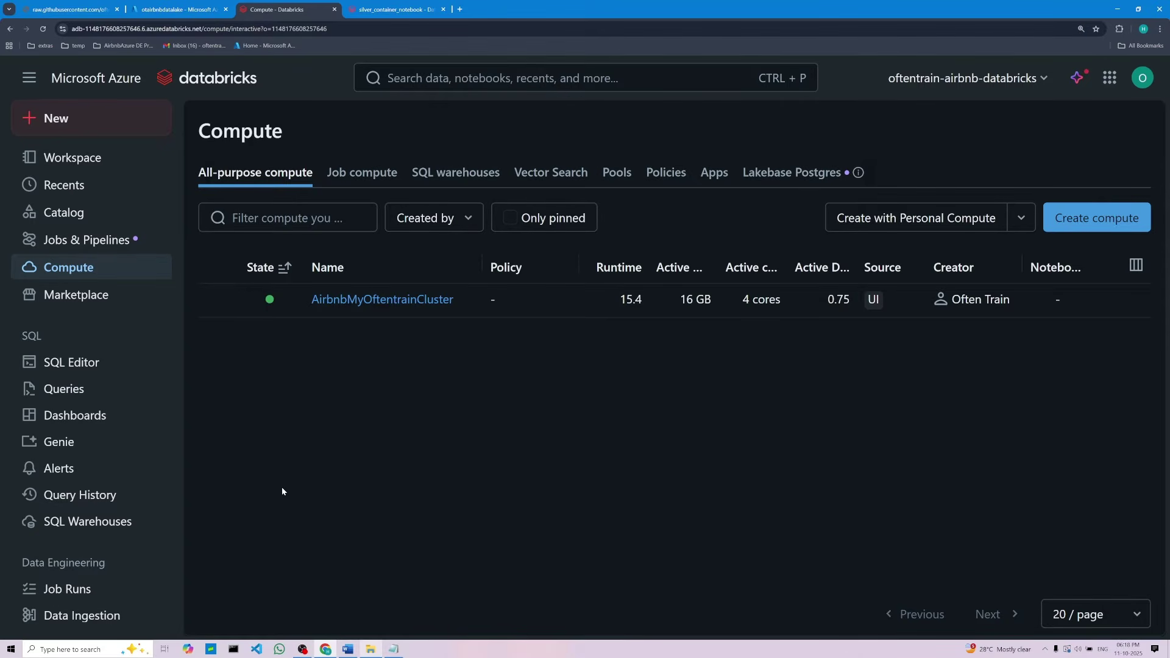
mouse_move(271, 302)
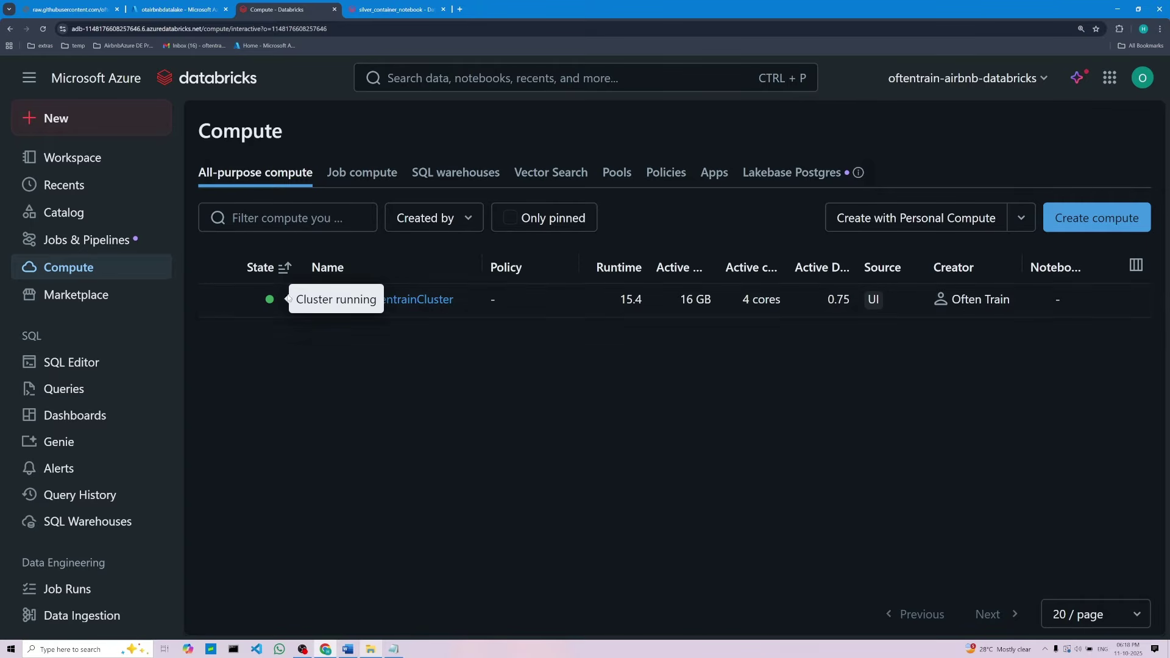
Connect silver_container_notebook to AirbnbMyOftentrainCluster
click(396, 10)
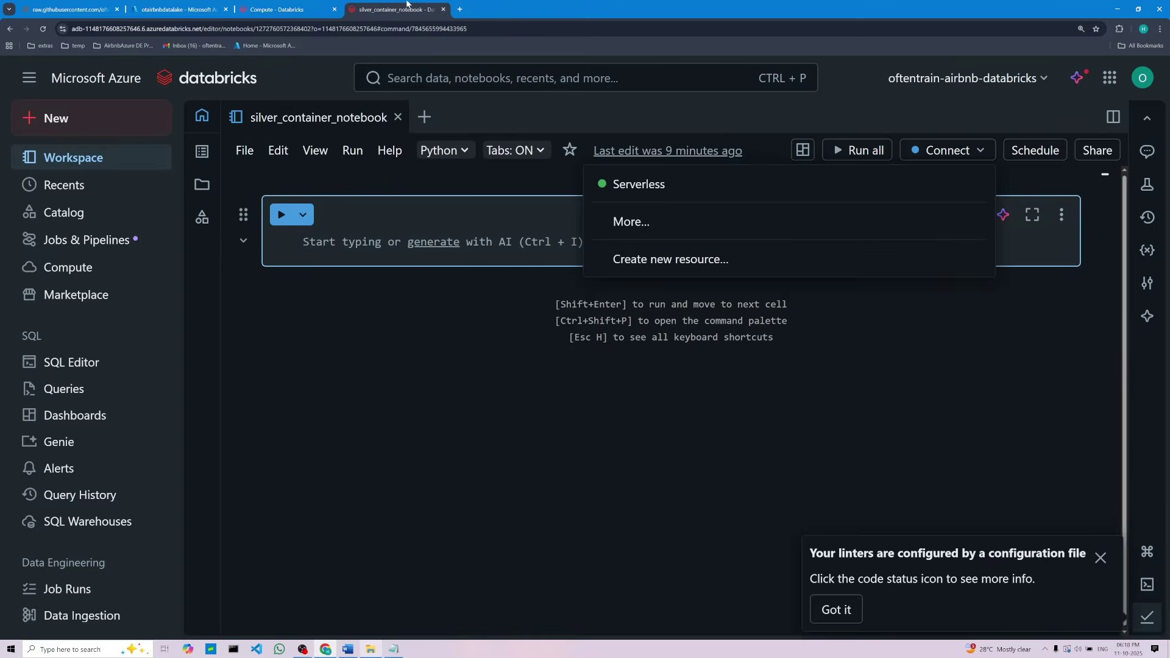
click(452, 409)
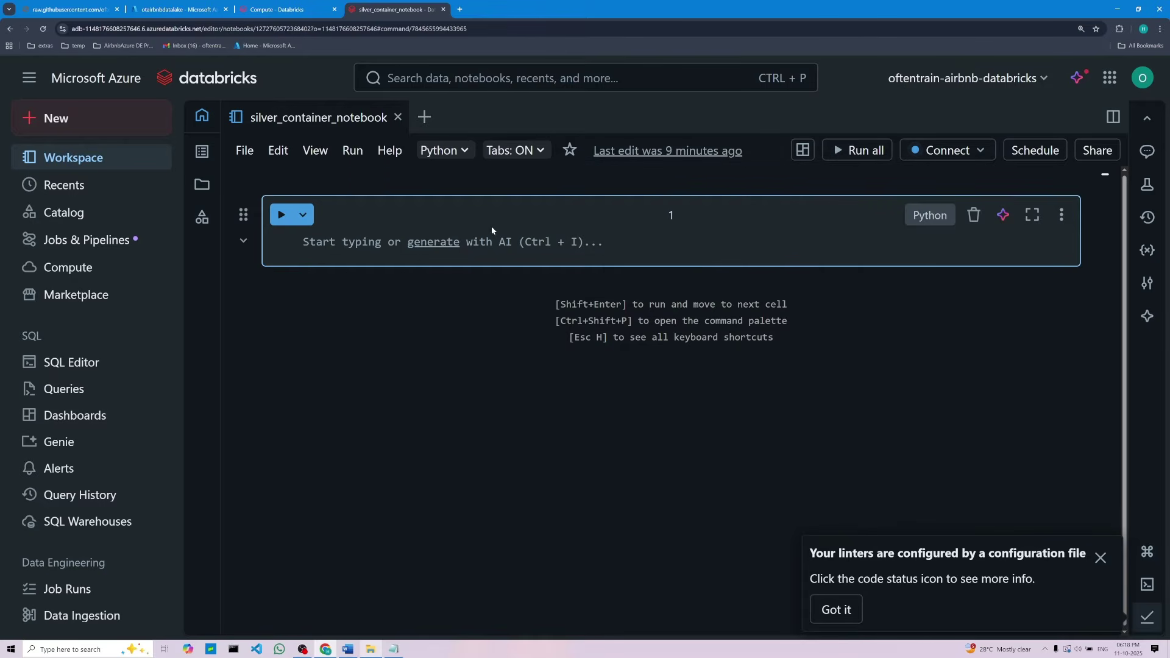
click(979, 157)
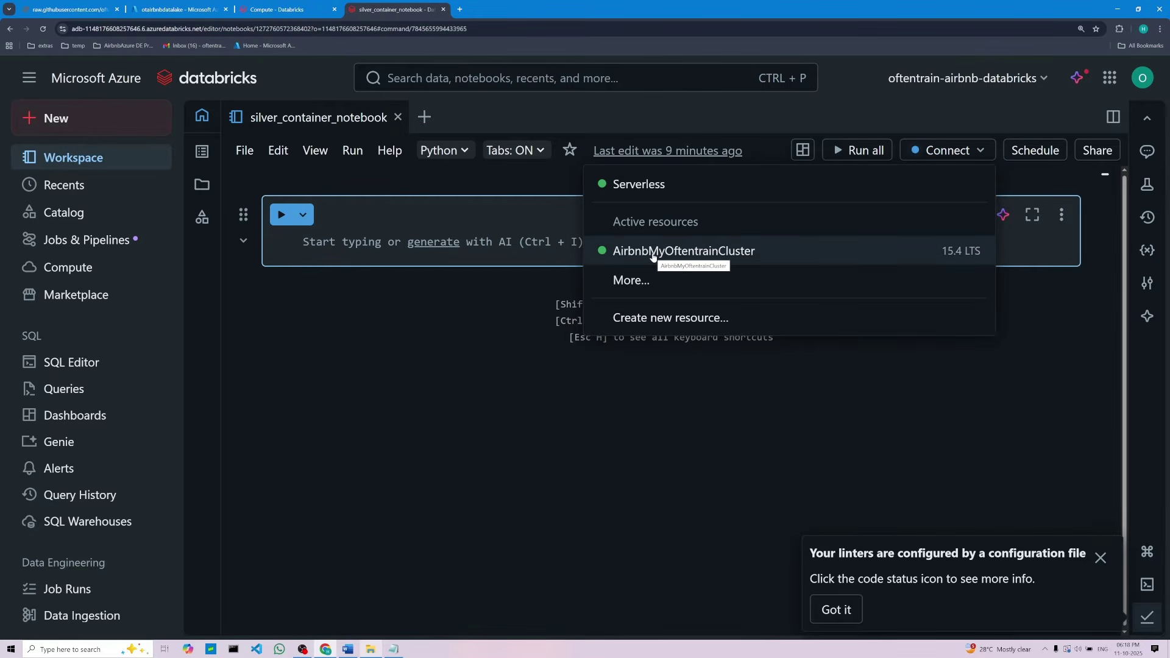
click(652, 252)
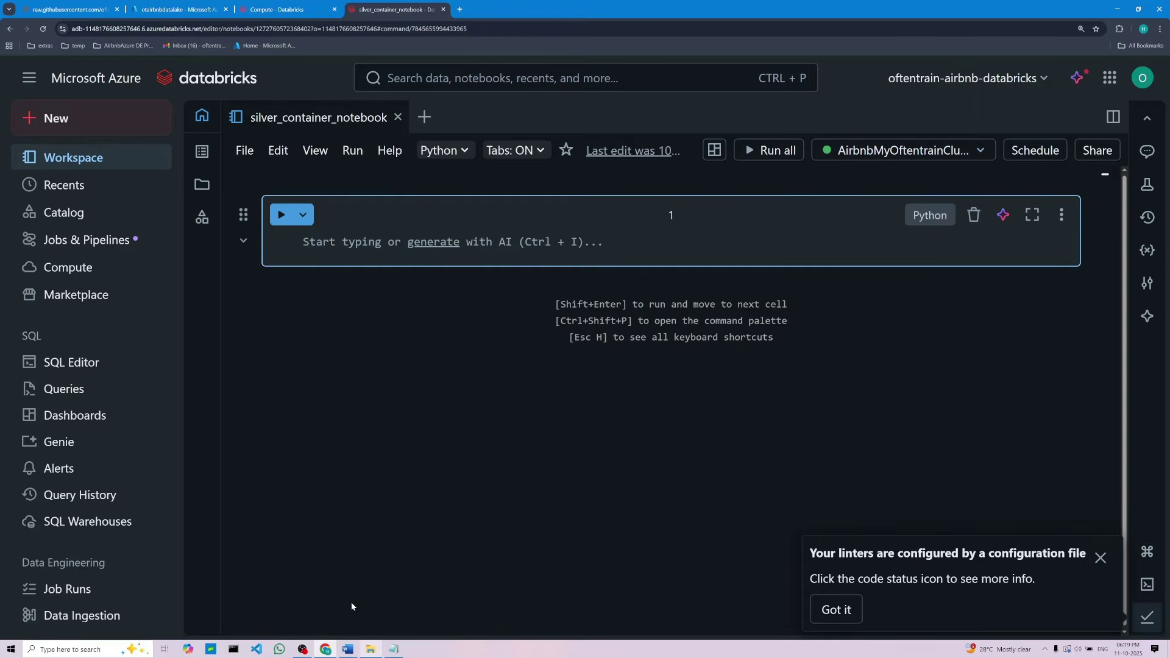
Review the cluster connection instructions in the Word notes, and check the notebook's attached cluster in the browser
click(348, 649)
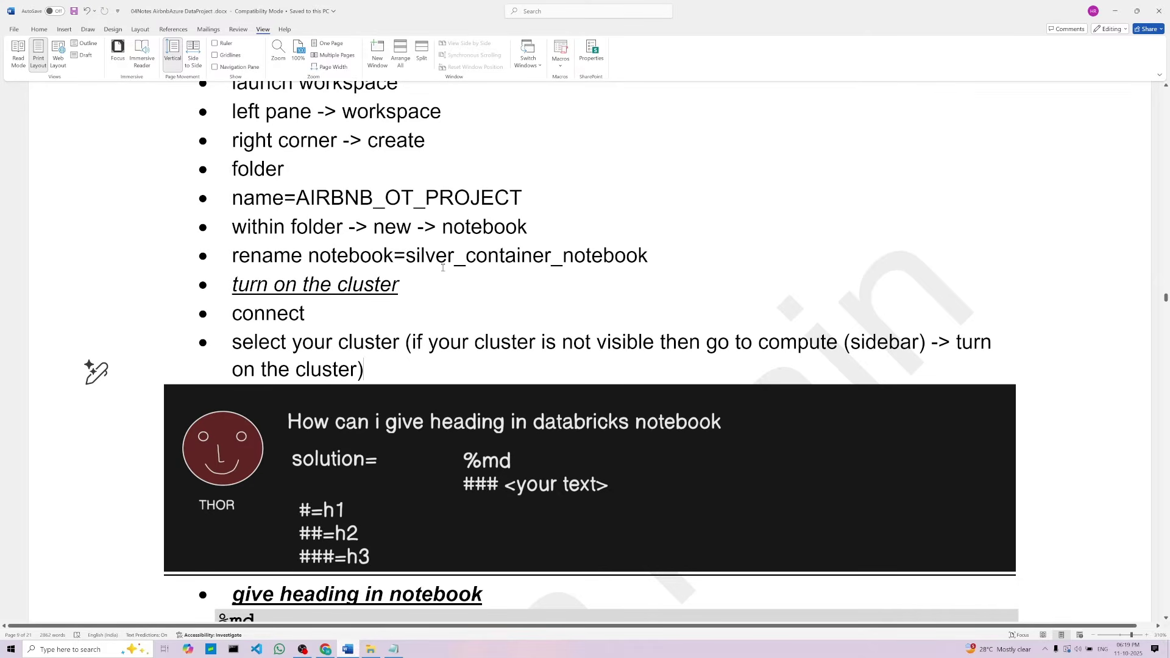
double_click(278, 317)
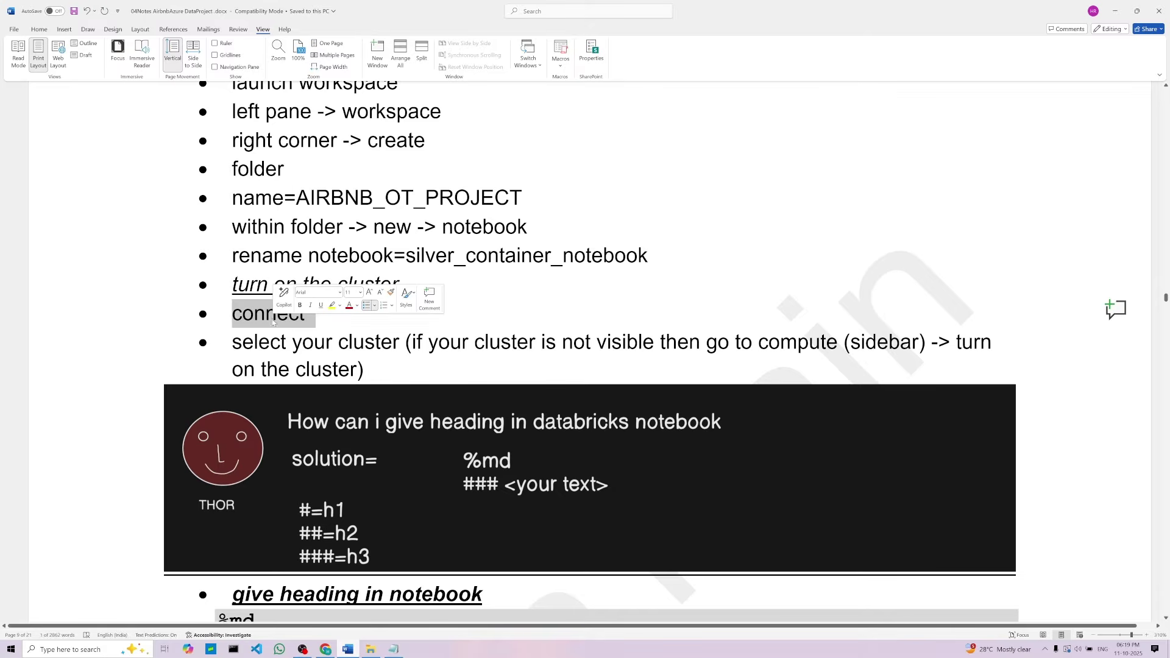
click(368, 373)
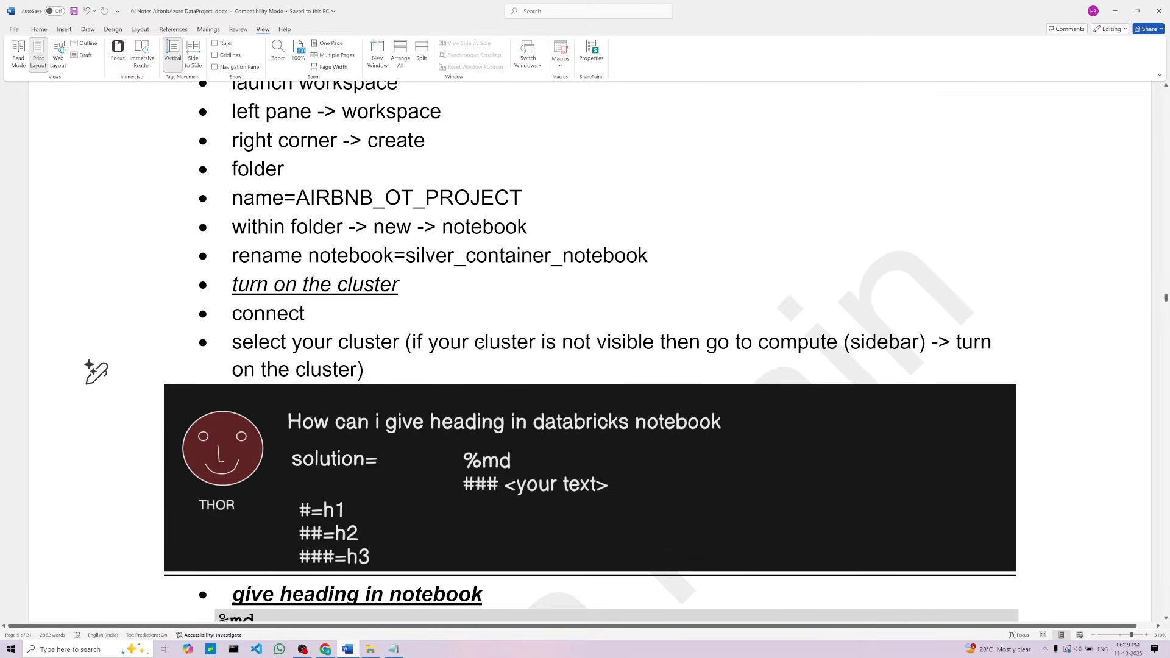
drag(475, 347, 705, 347)
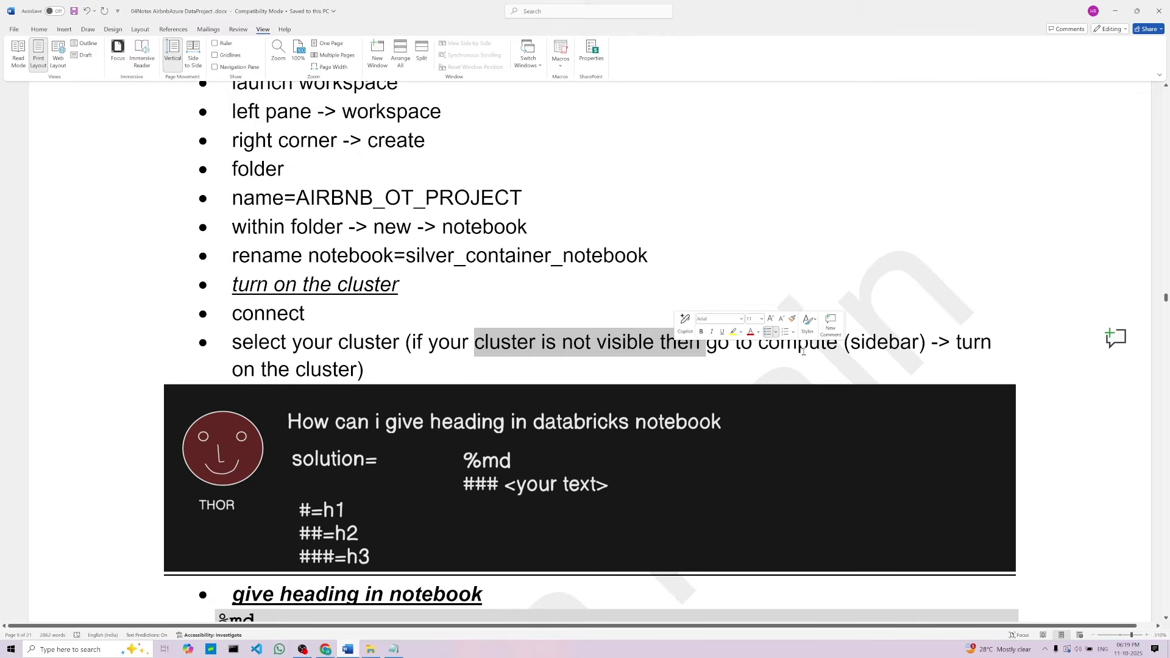
double_click(803, 352)
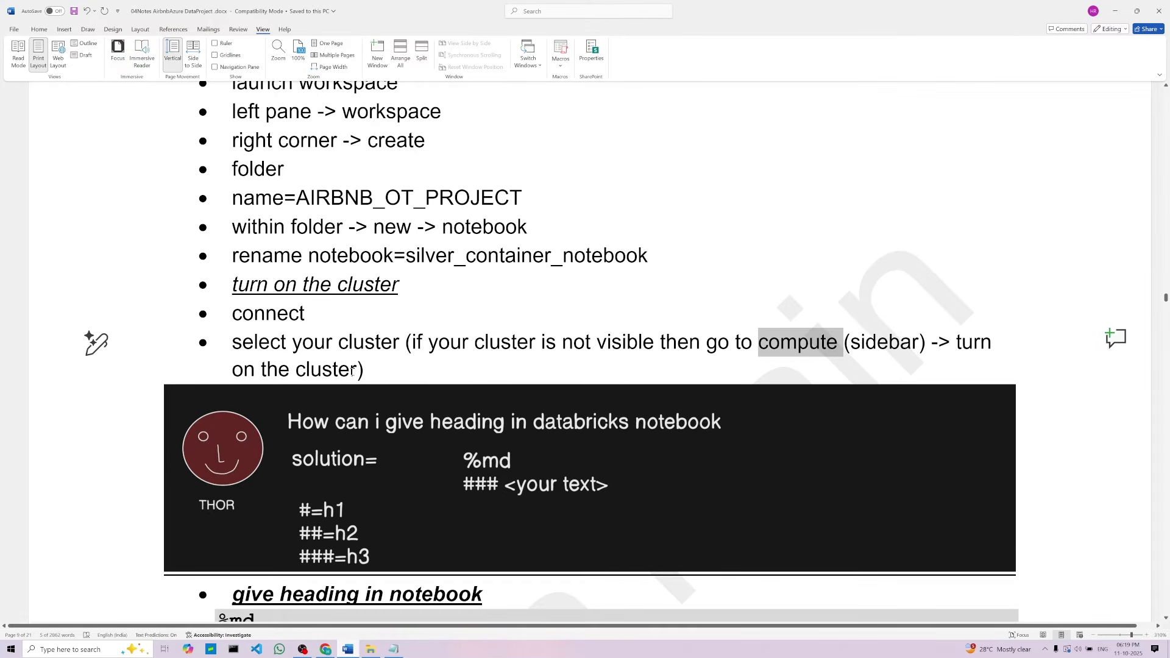
drag(292, 366, 359, 369)
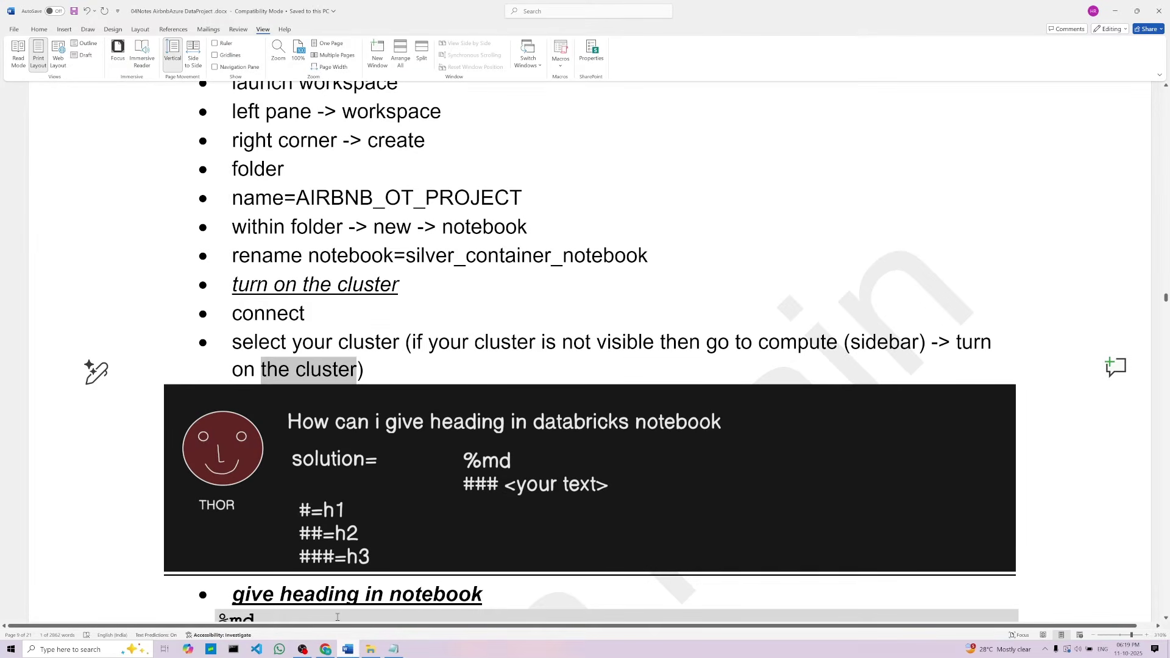
click(325, 649)
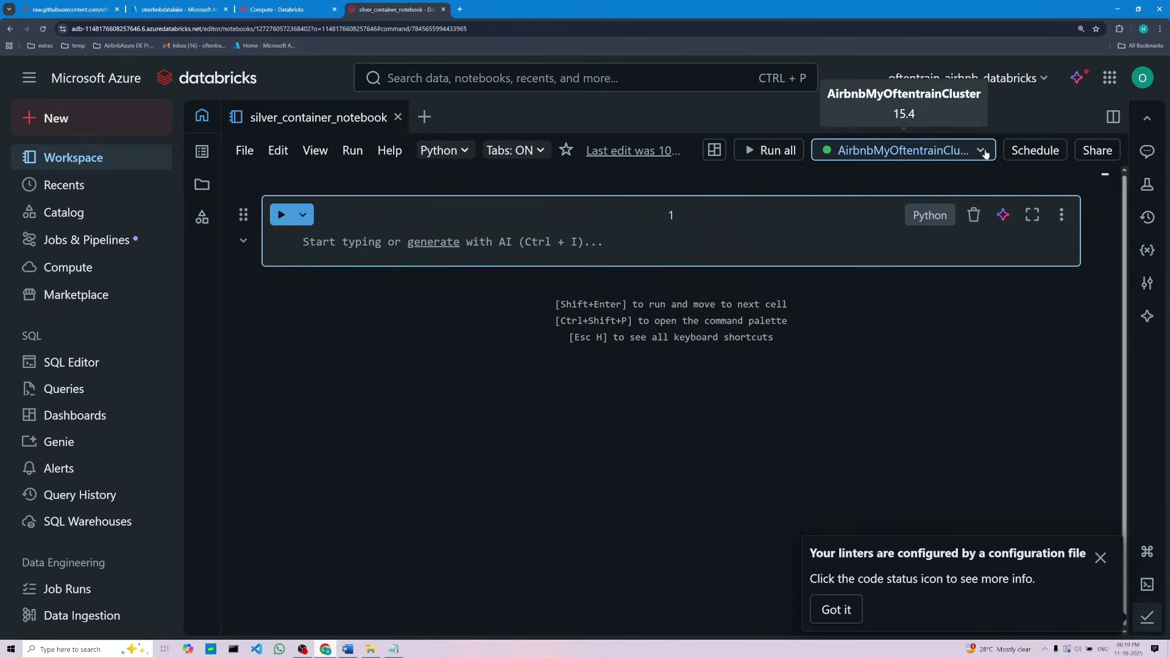
click(320, 243)
Switch to the Word notes and read the instructions for giving a heading in a Databricks notebook
click(348, 649)
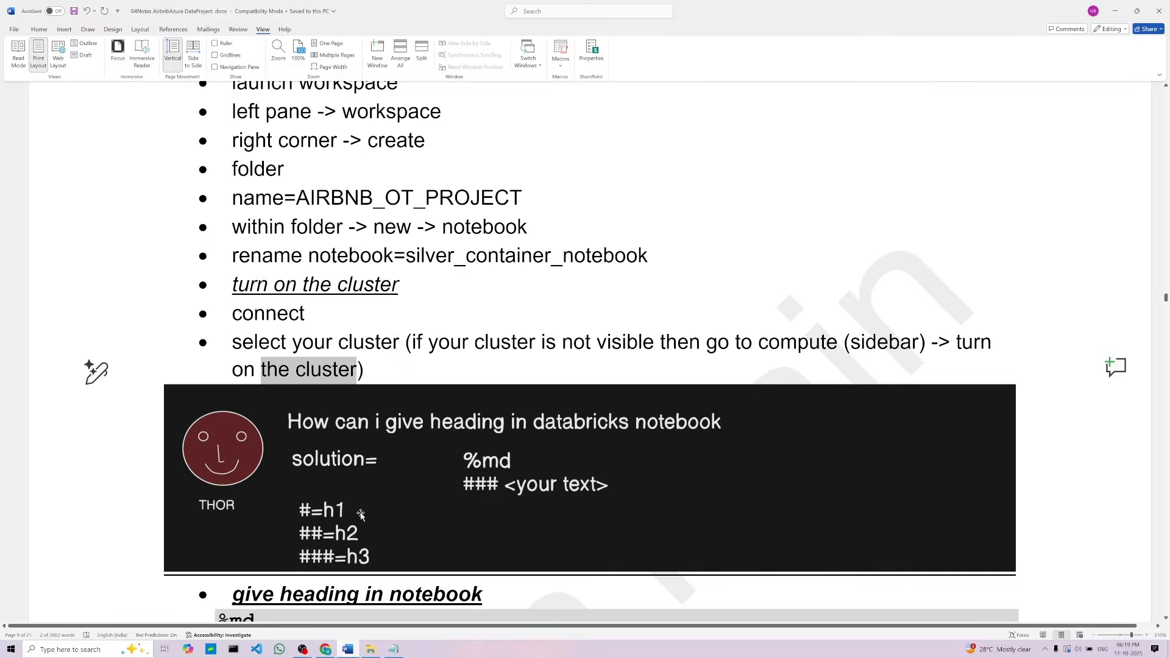
scroll(364, 489, down, 3)
scroll(396, 331, up, 1)
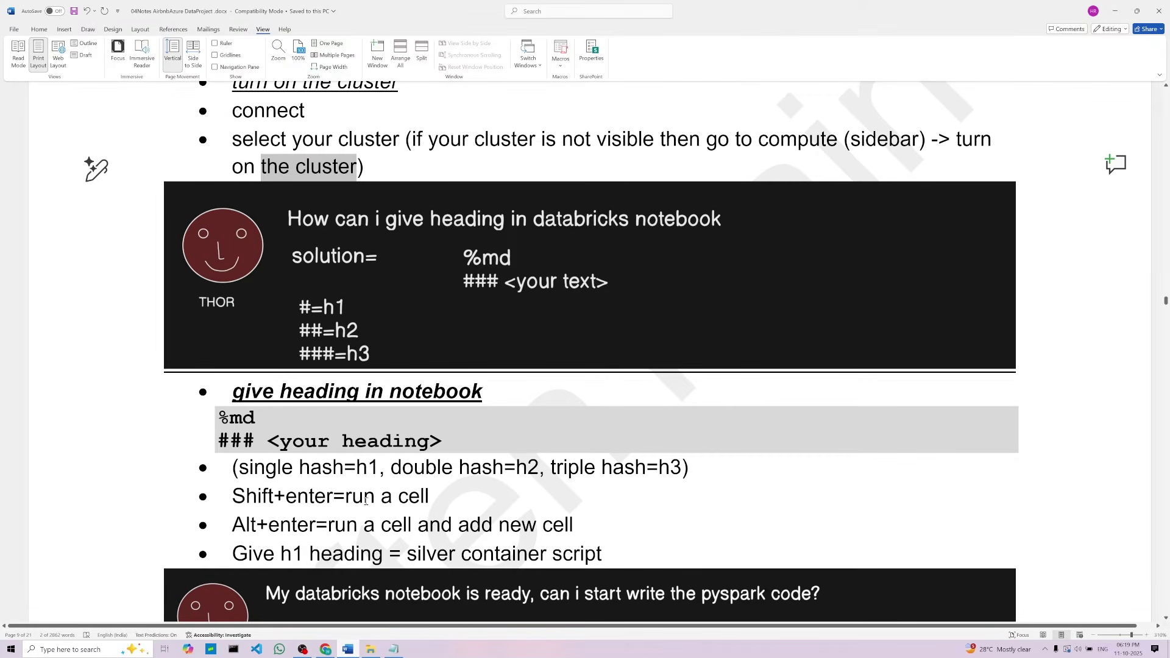
click(366, 500)
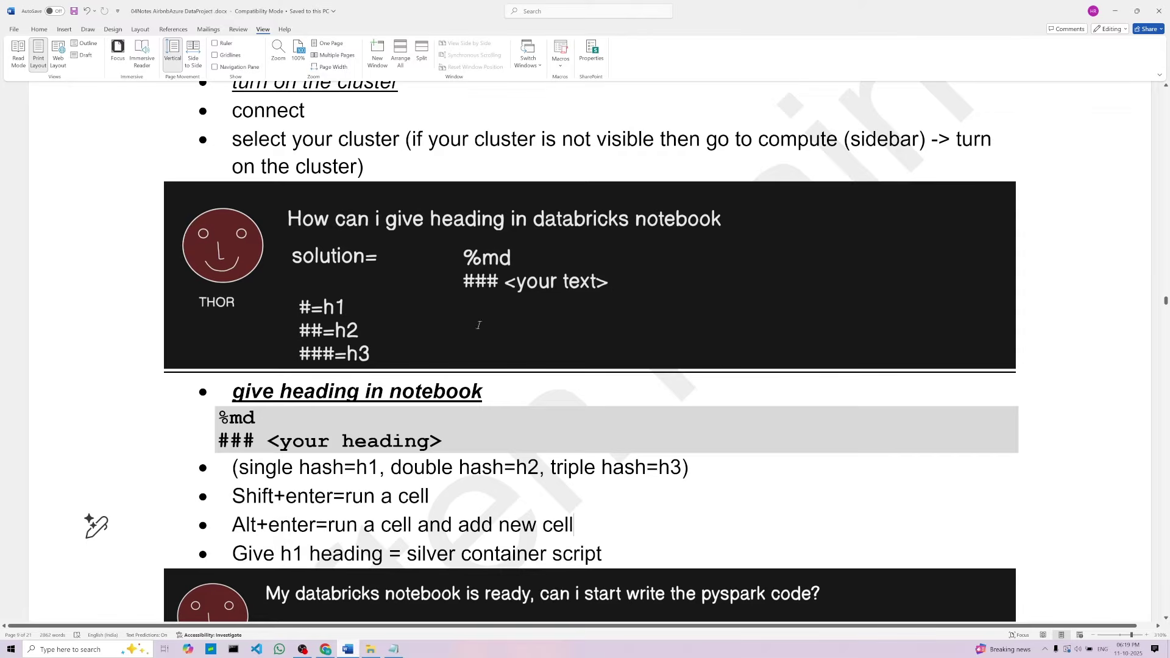
click(443, 253)
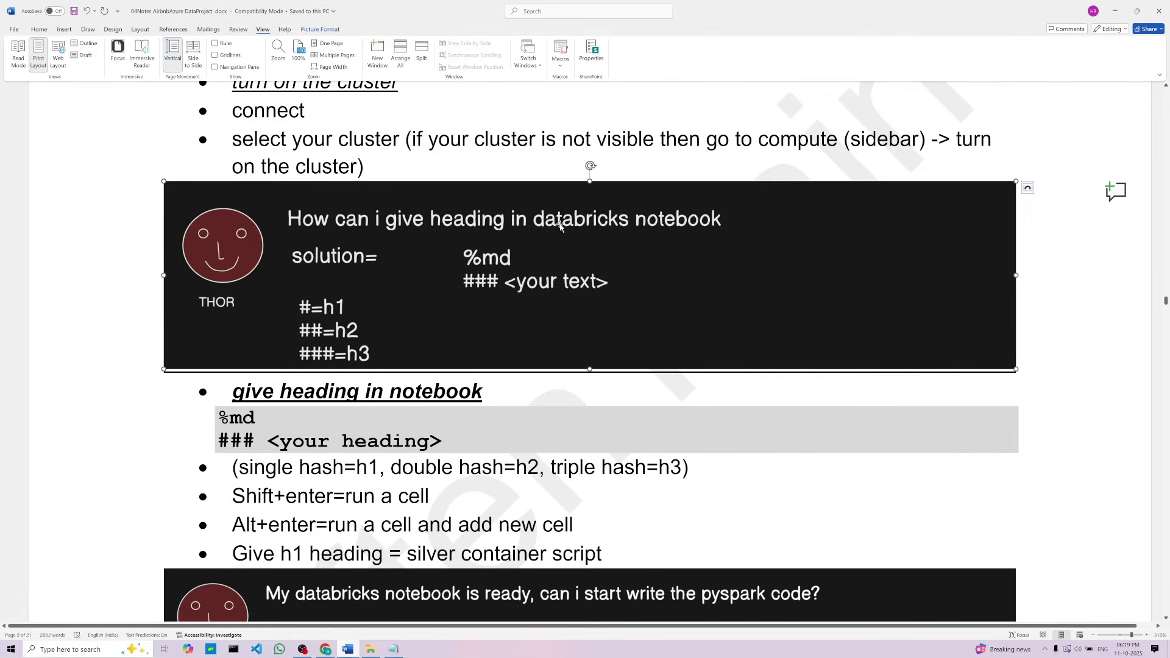
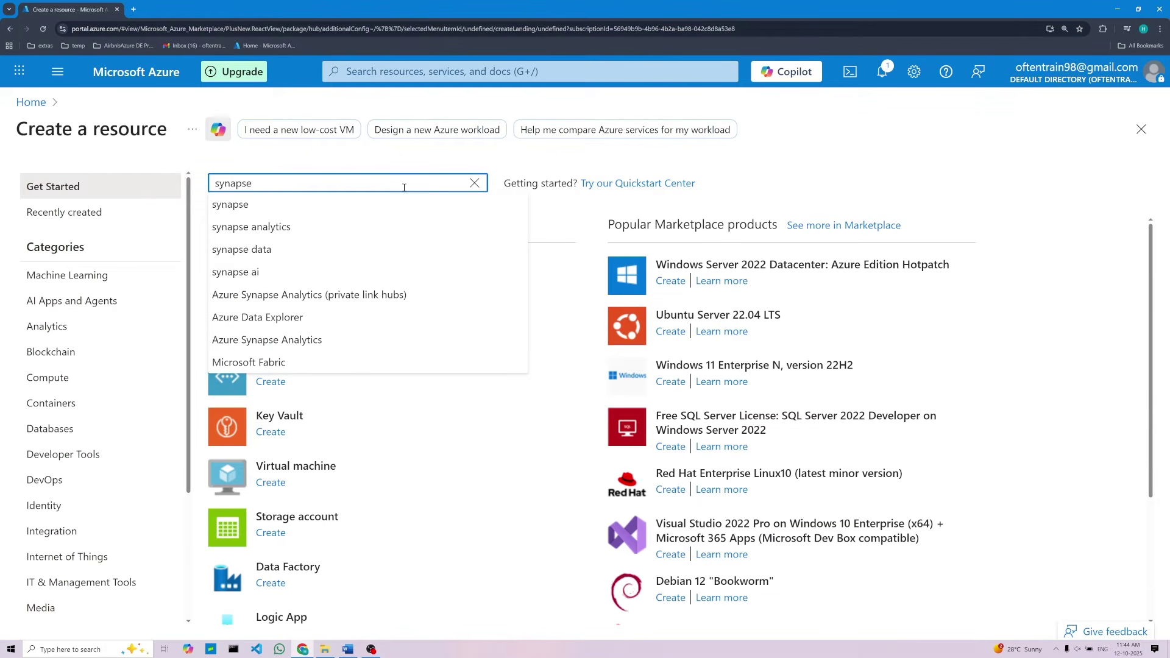
Search the Azure Marketplace for synapse analytics, dismiss the AI suggestions banner, and start creating an Azure Synapse Analytics resource
click(366, 227)
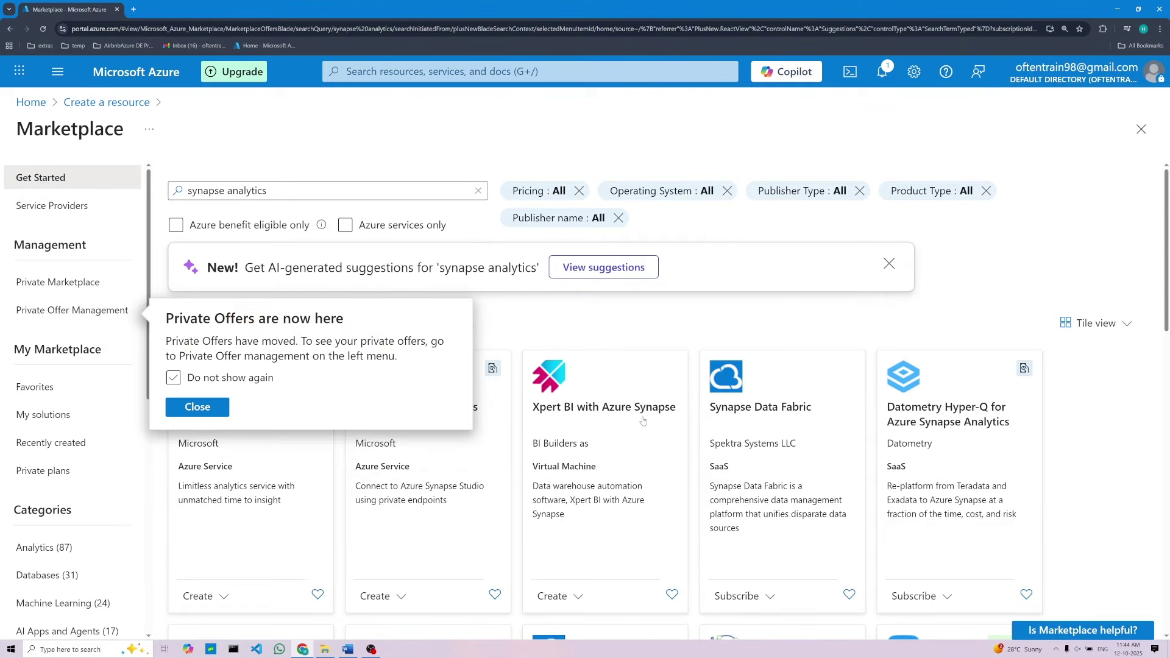
click(887, 266)
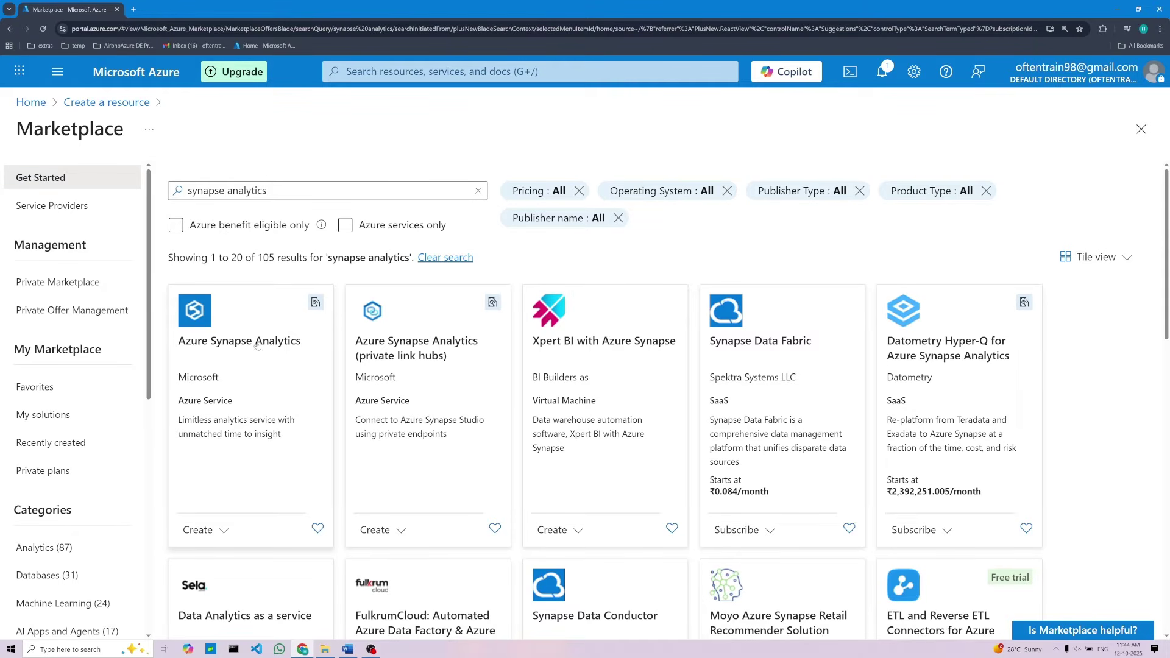
click(207, 531)
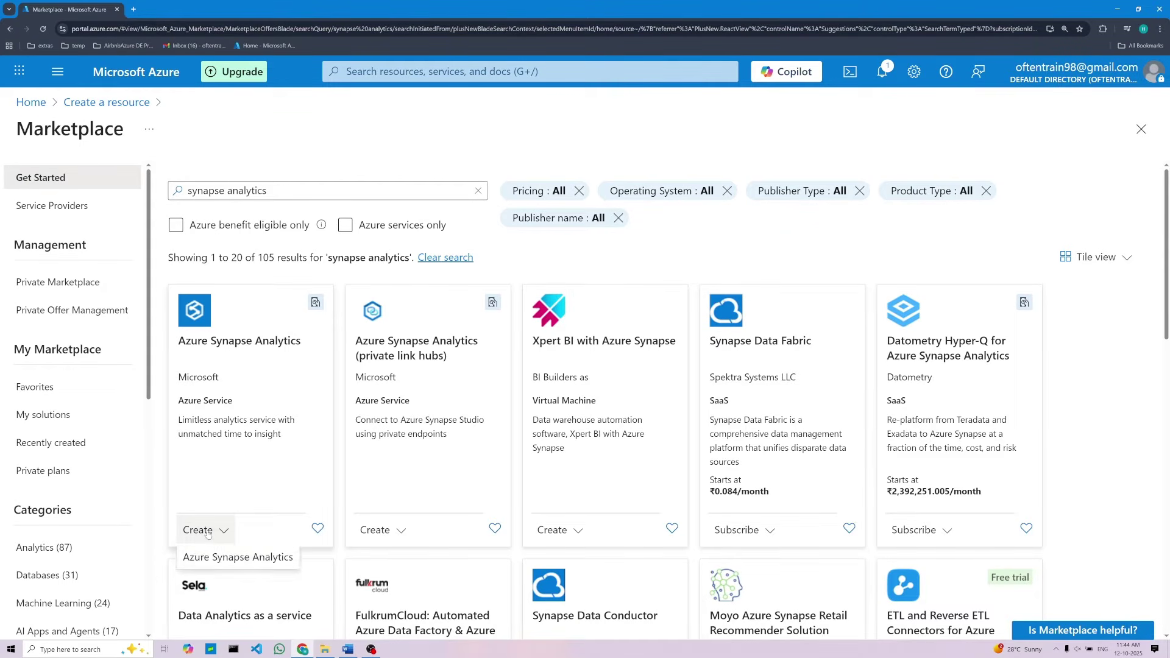
click(220, 563)
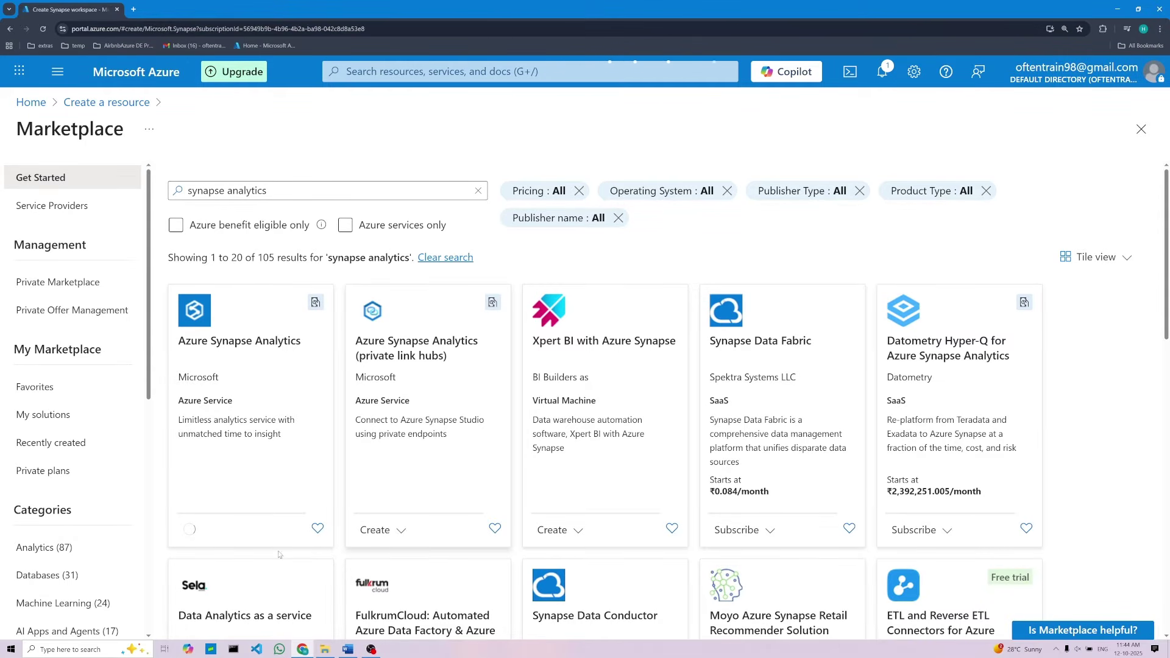
Open the list of existing resource groups for the new Synapse workspace
mouse_move(348, 649)
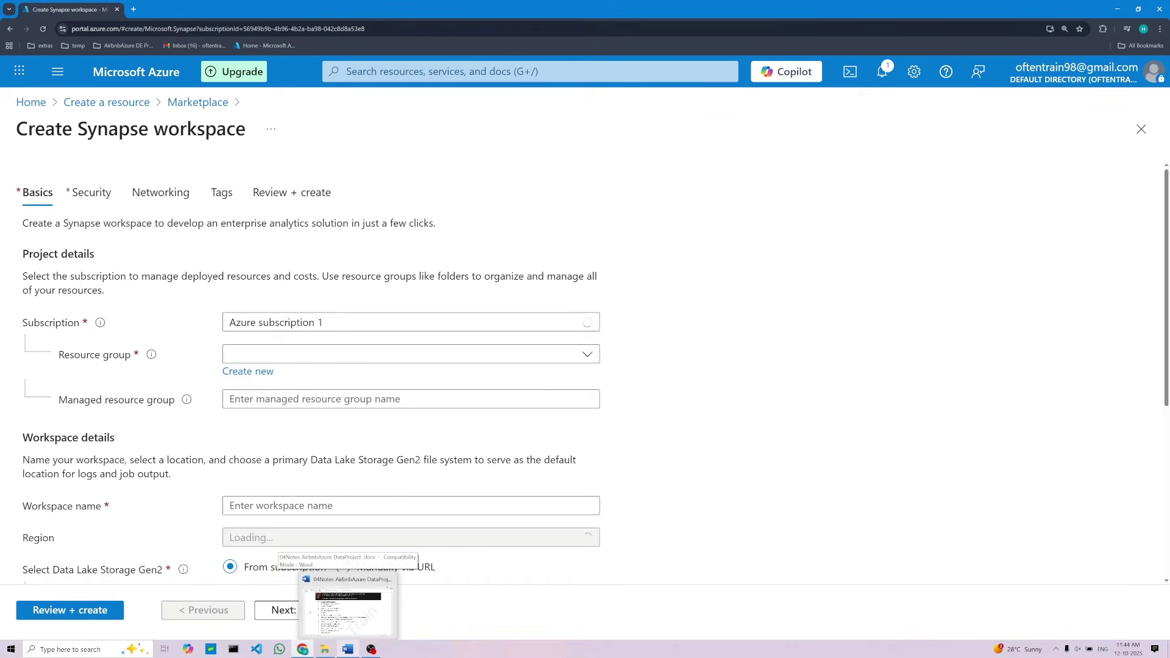
click(388, 362)
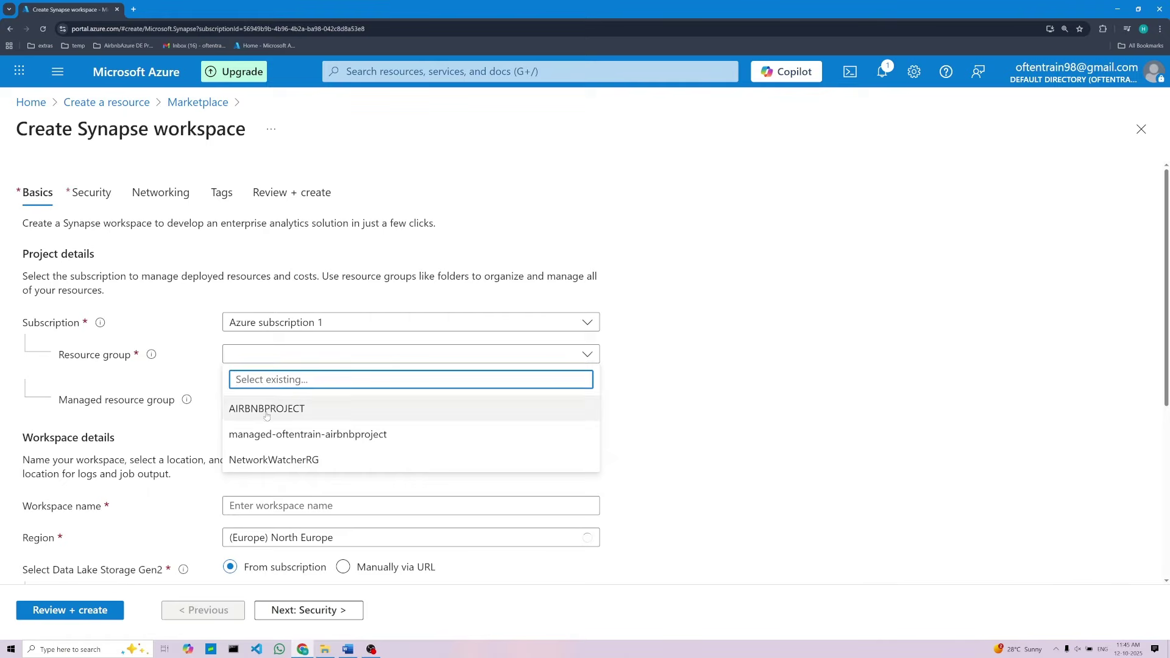
Select the AIRBNBPROJECT resource group and set the managed resource group to rg-managed-oftentrainairbnb-synapse1, copied from the Word notes
click(268, 414)
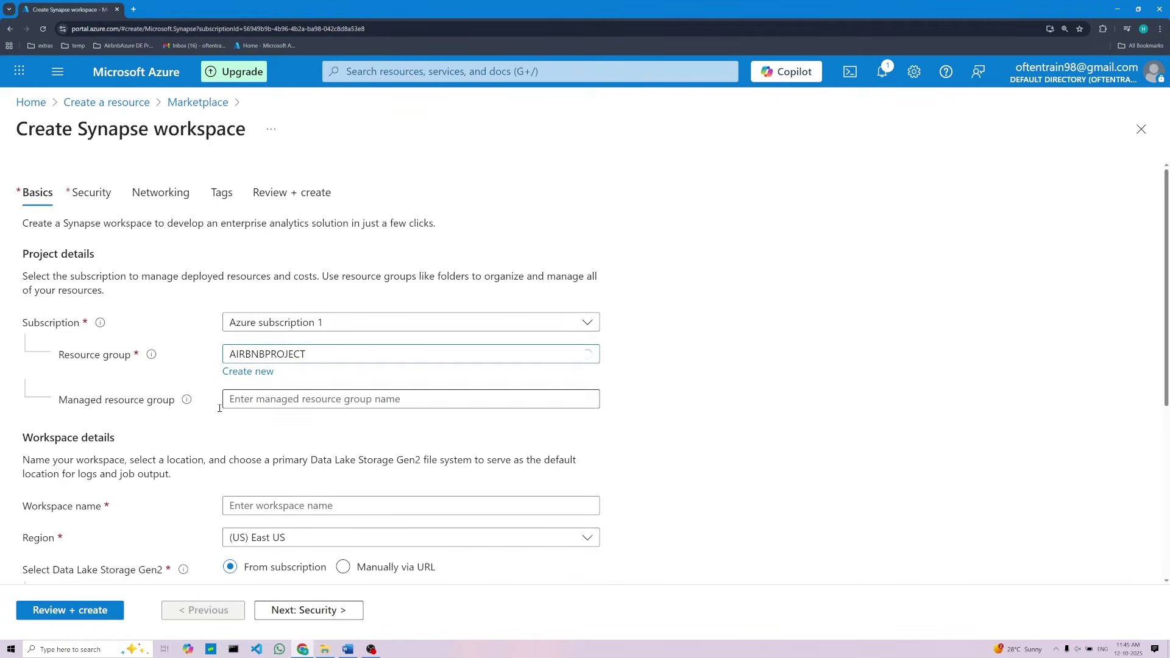
click(256, 400)
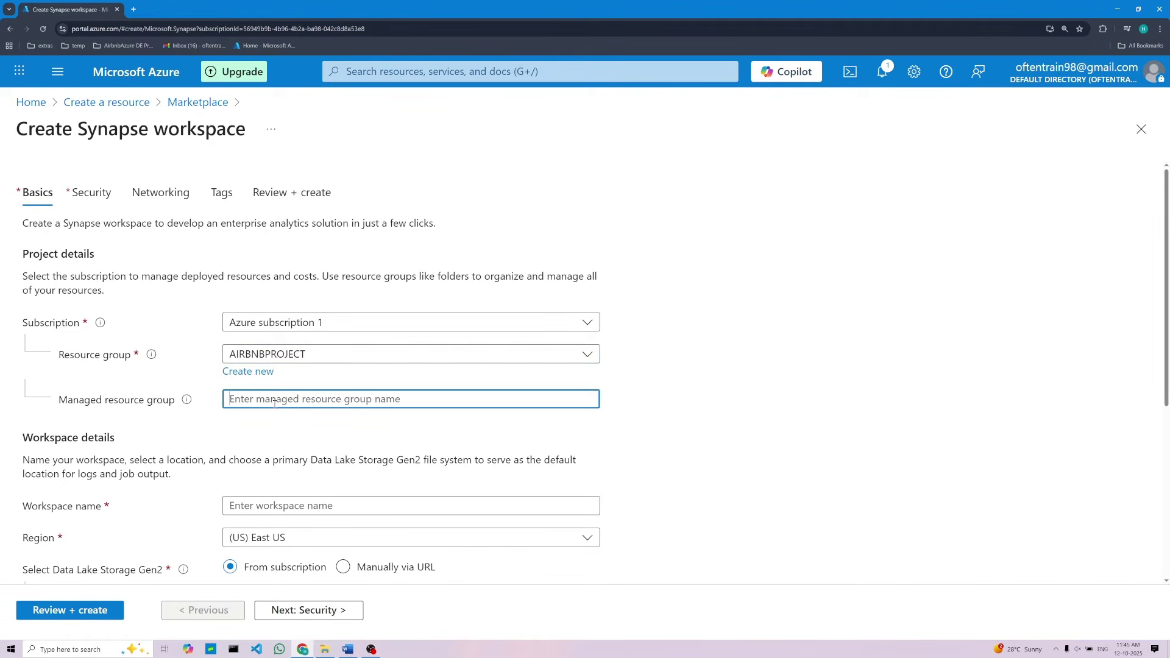
click(347, 649)
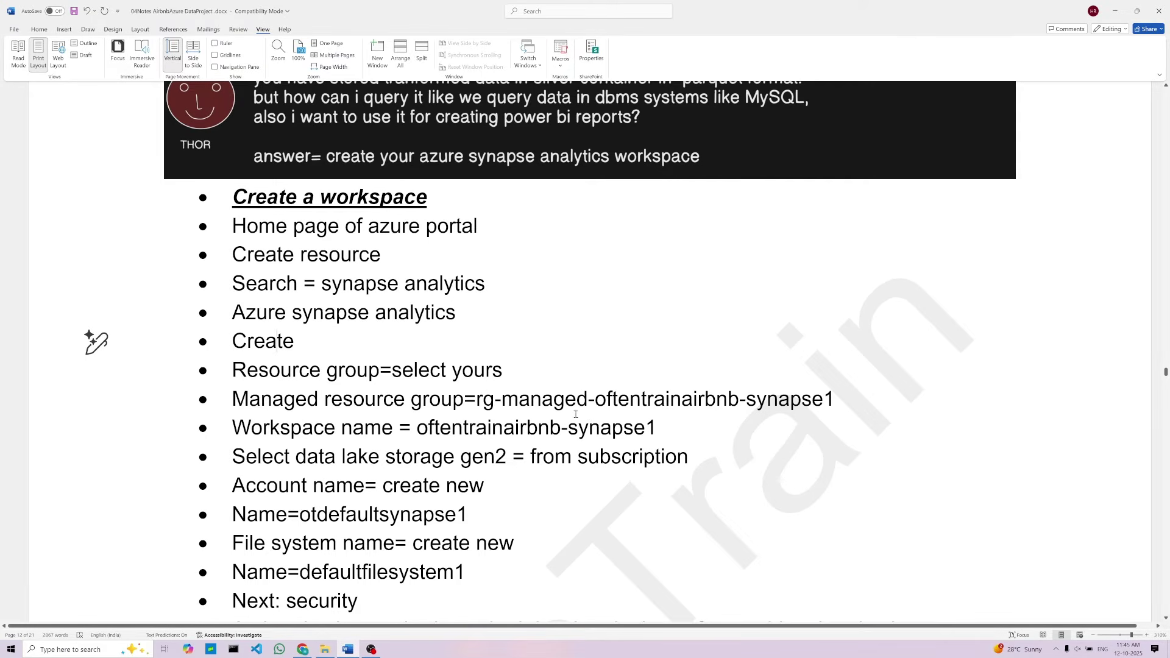
drag(477, 400, 805, 408)
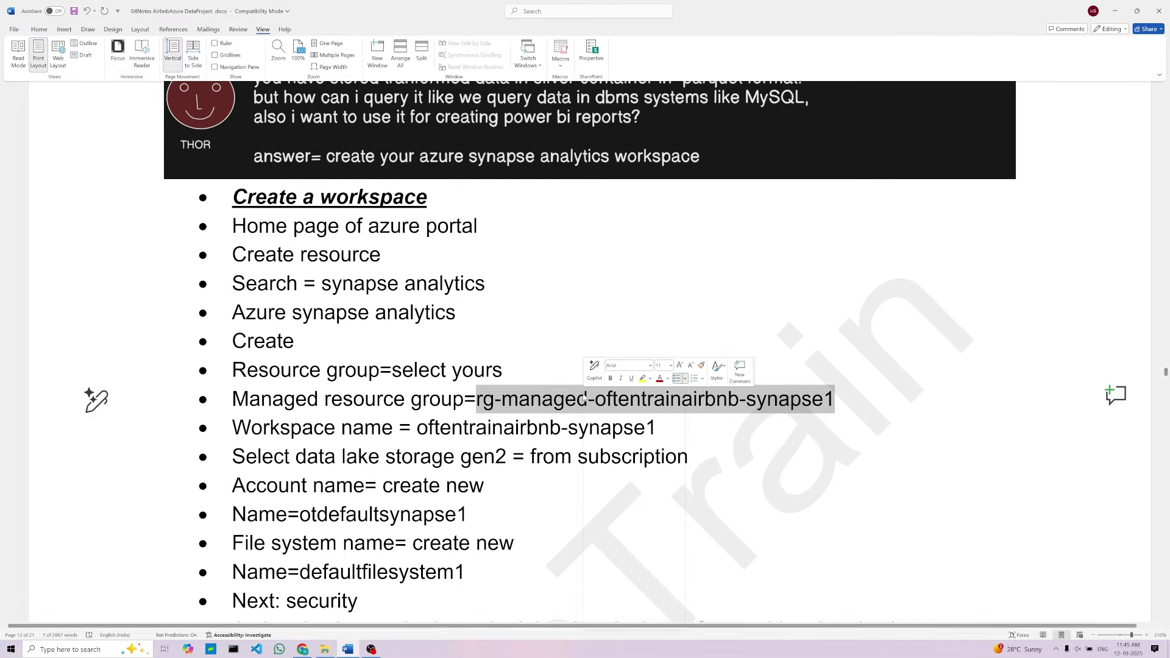
right_click(527, 400)
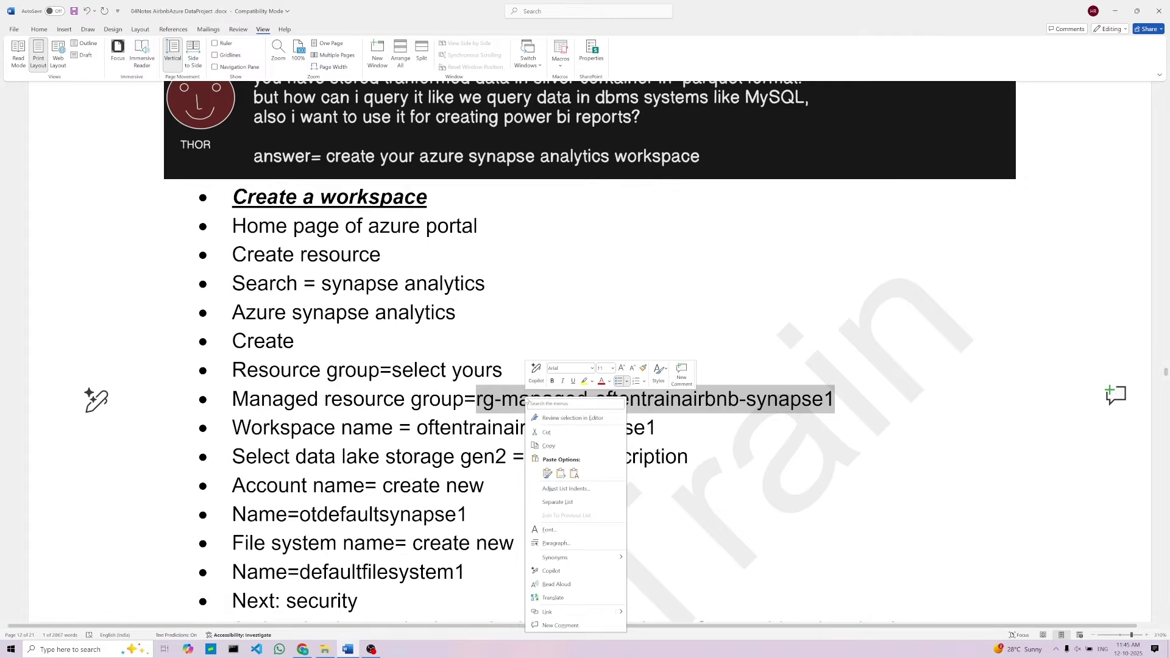
click(561, 450)
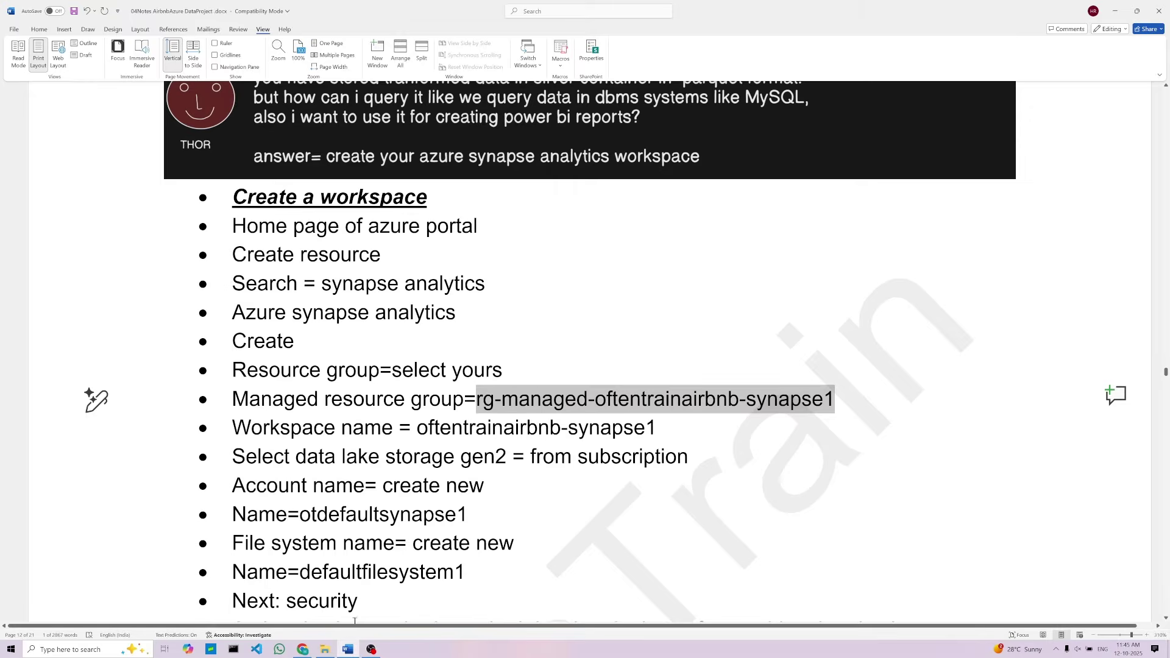
click(302, 649)
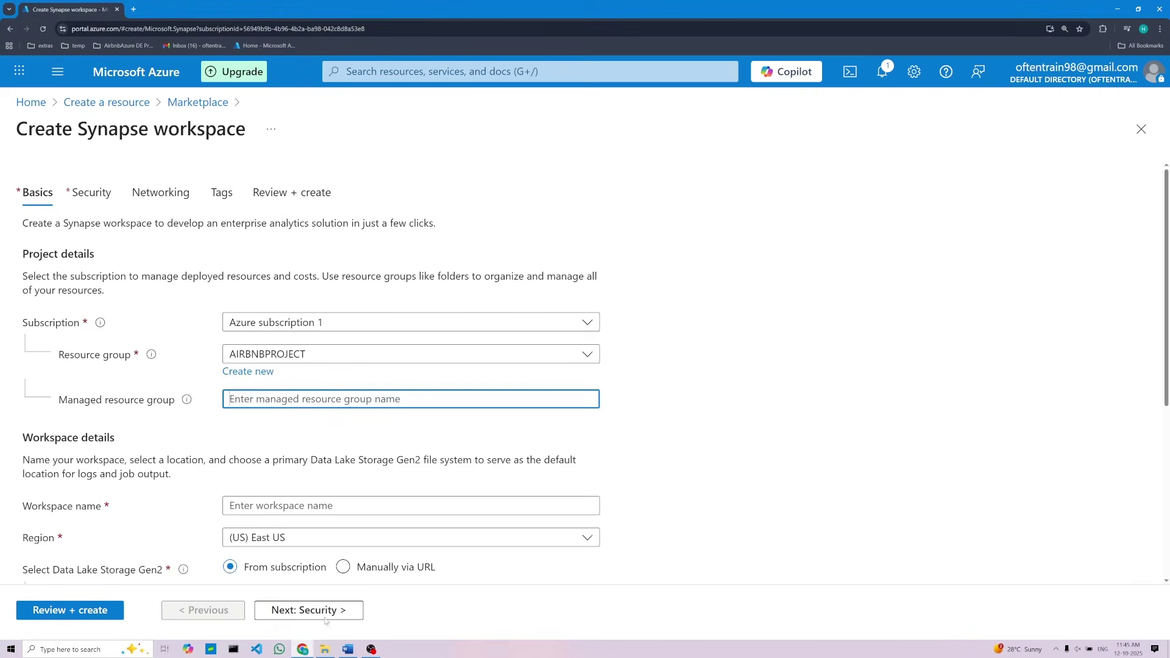
right_click(250, 400)
click(279, 511)
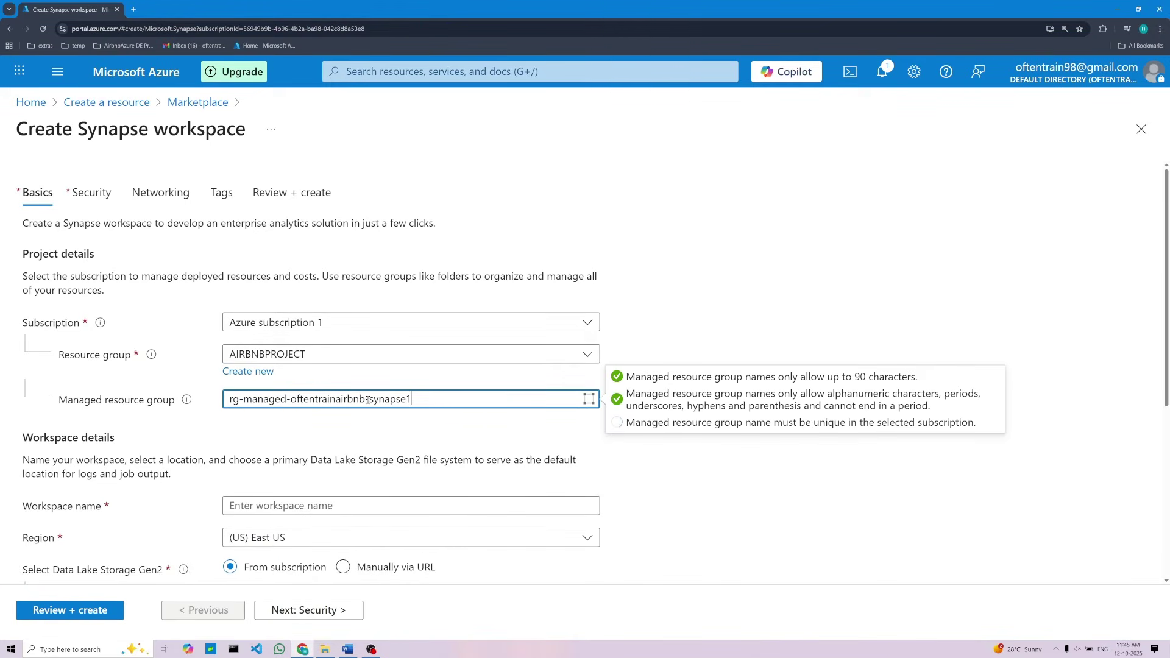
Copy the workspace name oftentrainairbnb-synapse1 from the Word notes into the Synapse form's Workspace name in Chrome
scroll(307, 405, down, 2)
click(304, 412)
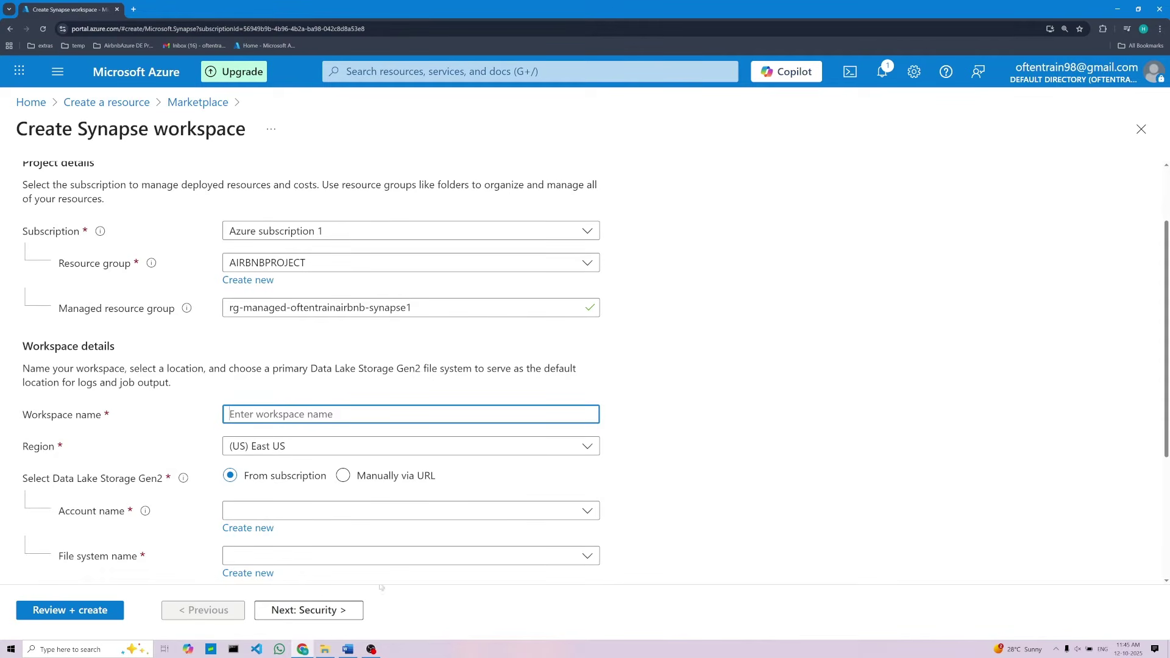
click(348, 650)
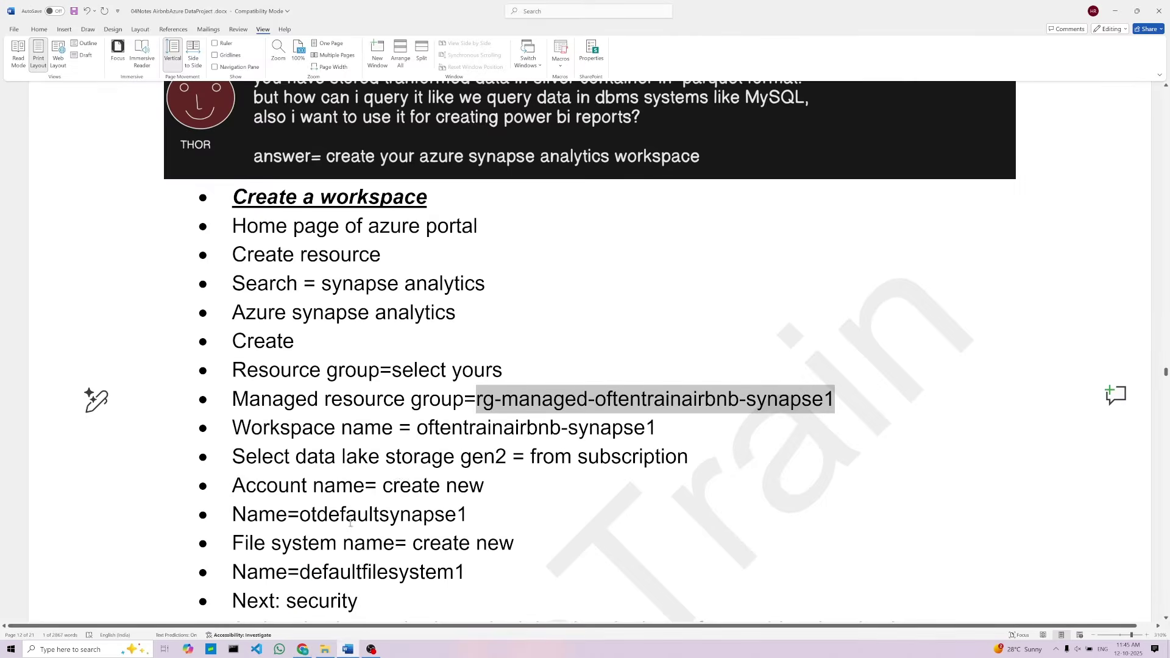
click(463, 430)
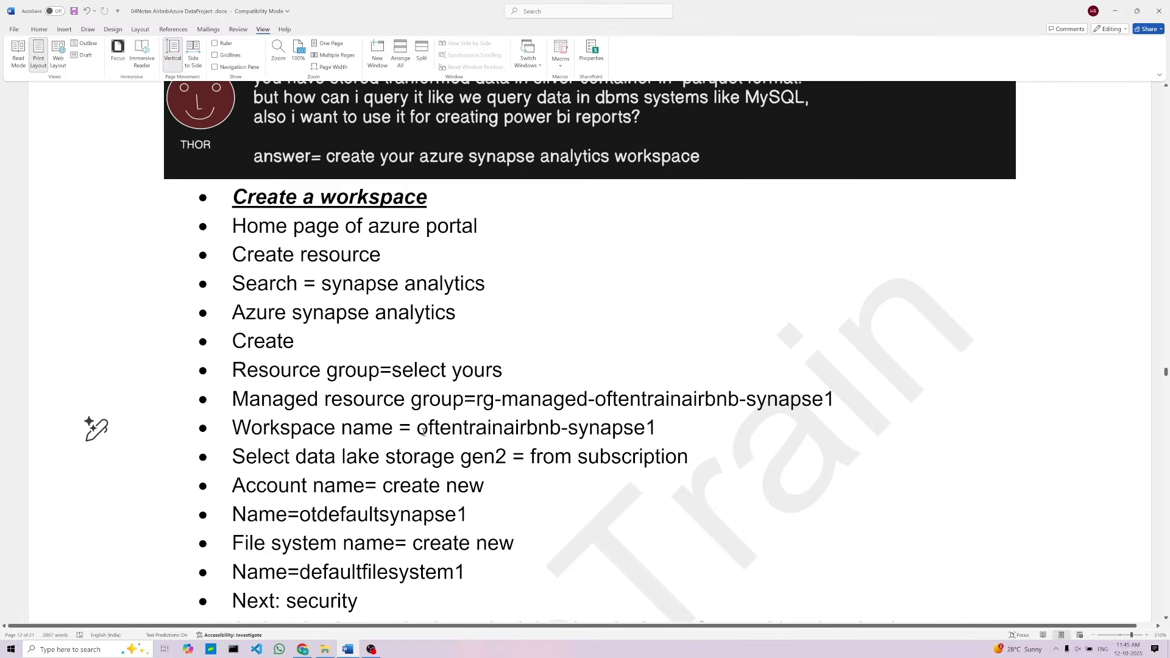
drag(424, 431, 656, 430)
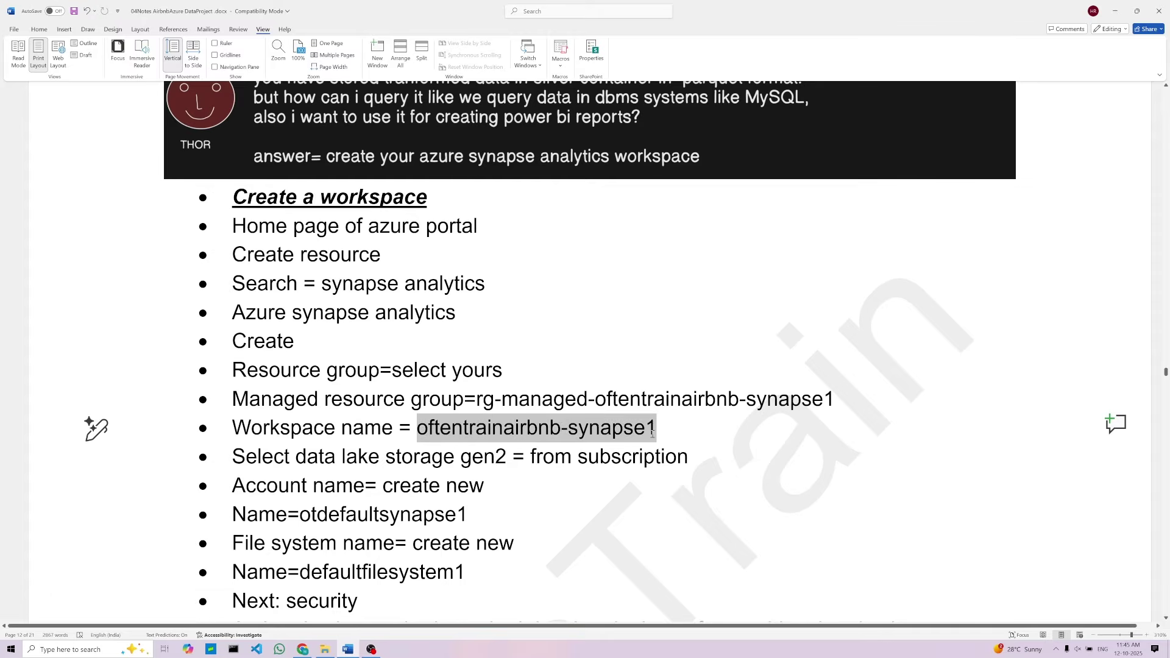
right_click(494, 427)
click(515, 237)
click(303, 649)
click(248, 412)
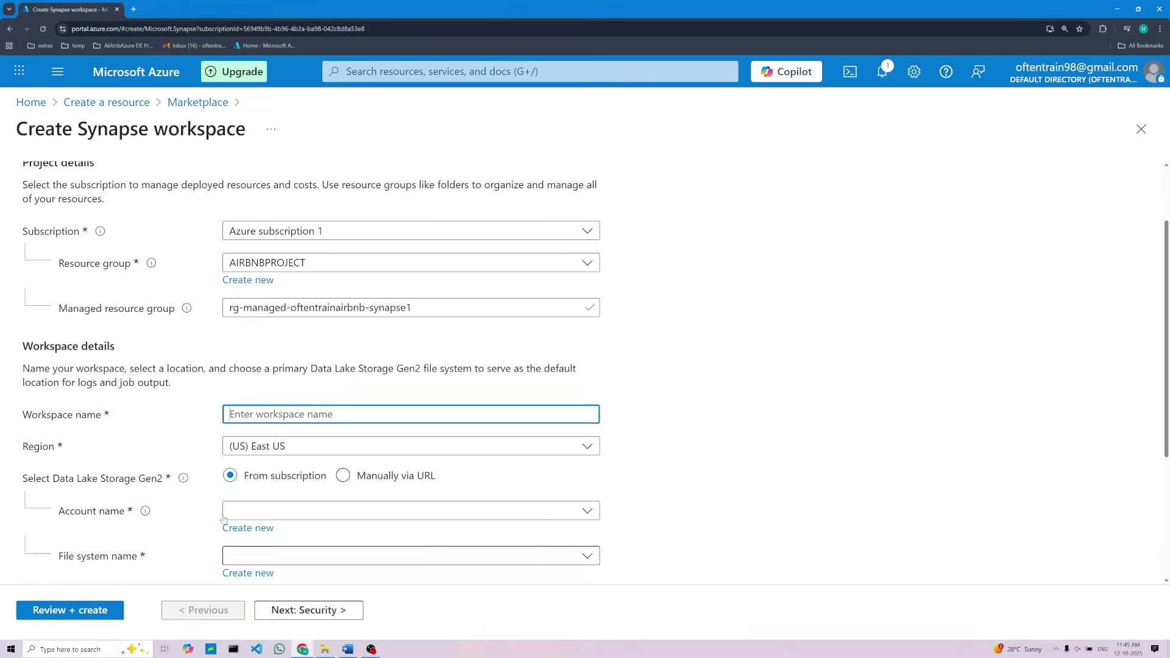
right_click(249, 413)
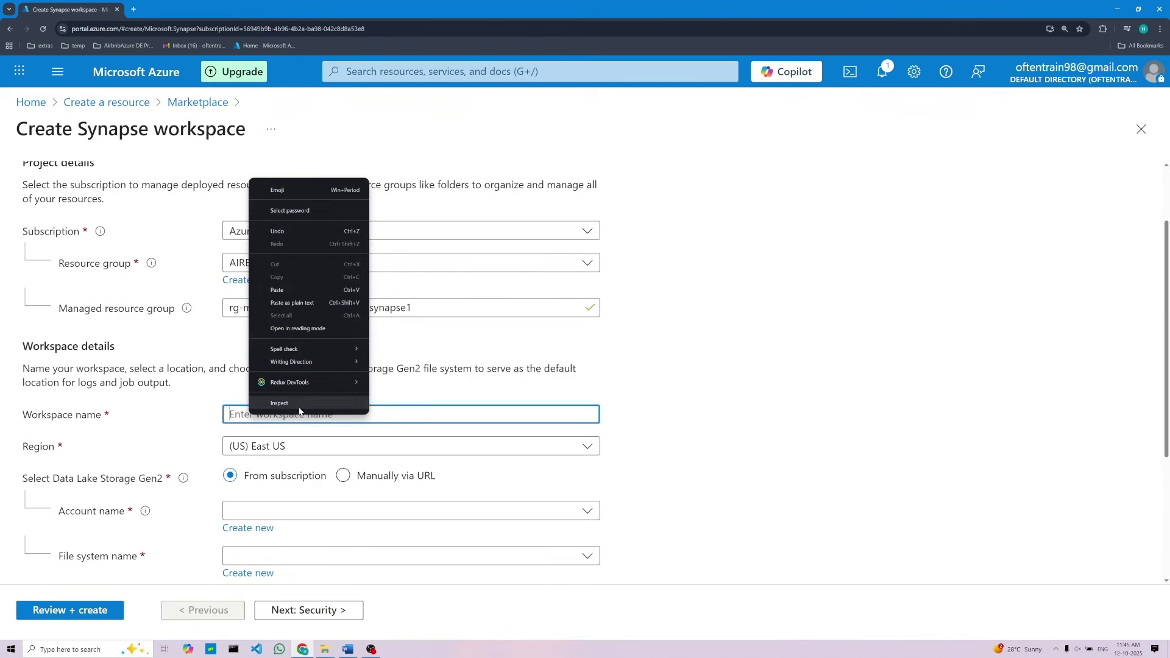
click(260, 290)
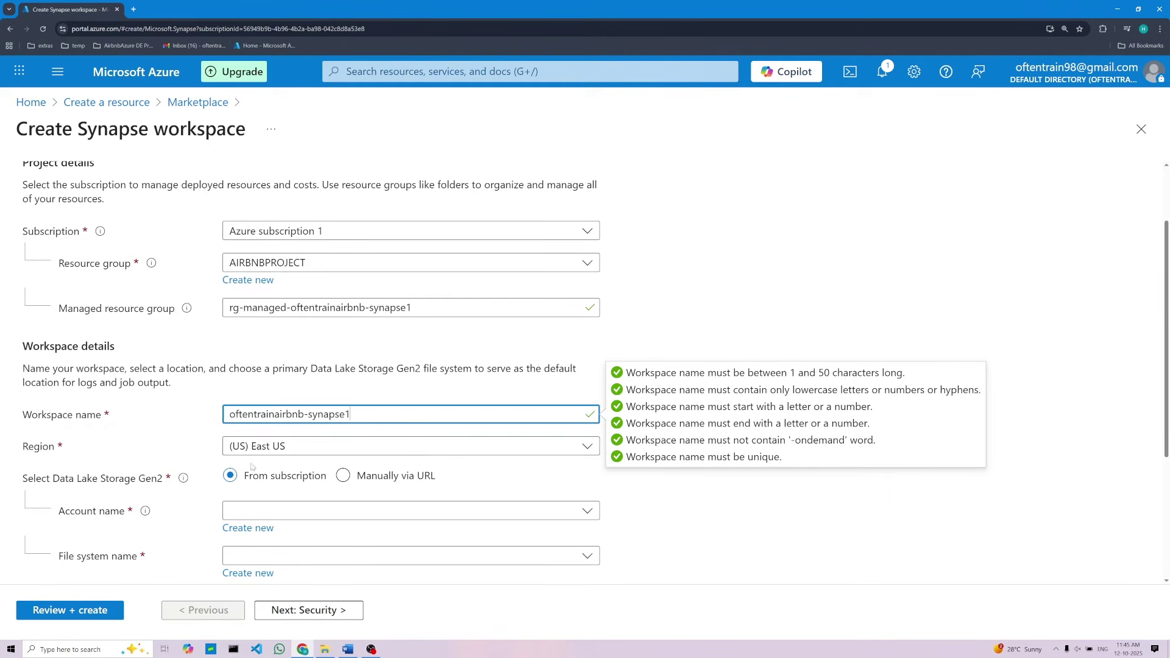
Set the Synapse workspace's region to (US) West US 2
click(581, 454)
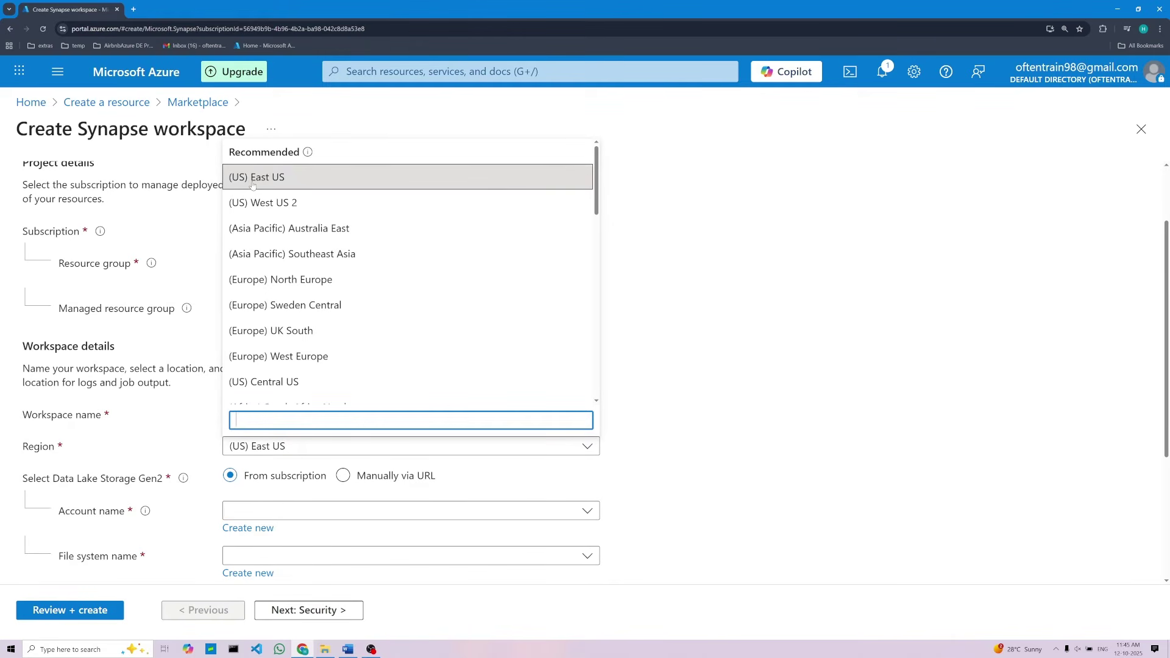
scroll(380, 322, down, 3)
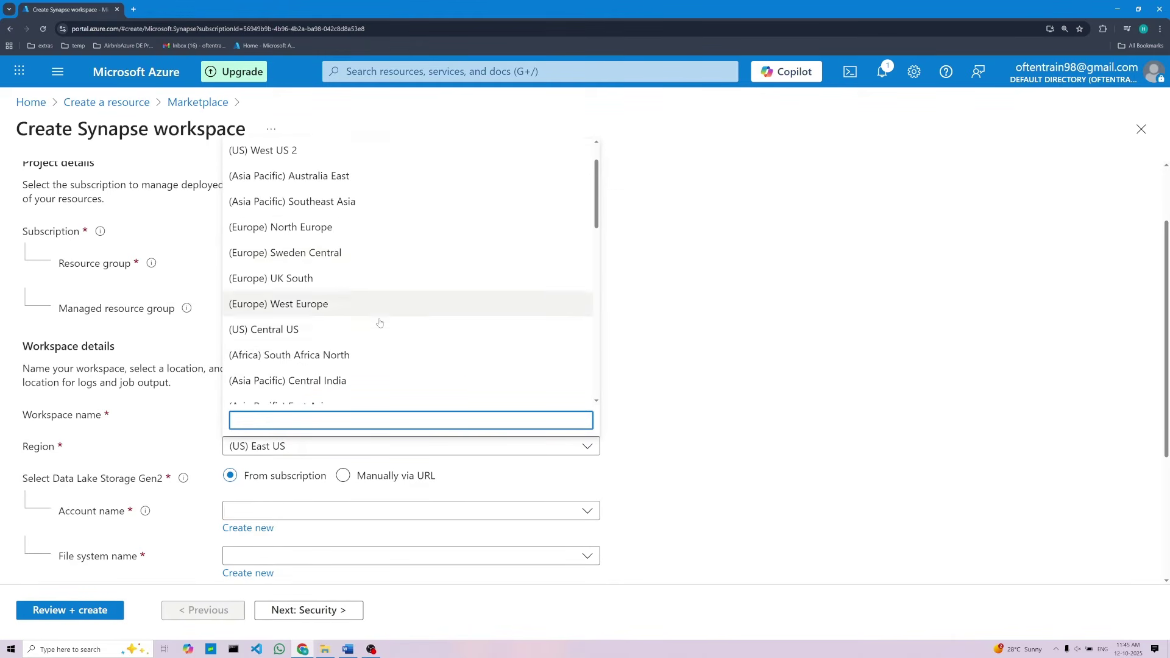
scroll(379, 329, down, 2)
scroll(378, 313, up, 5)
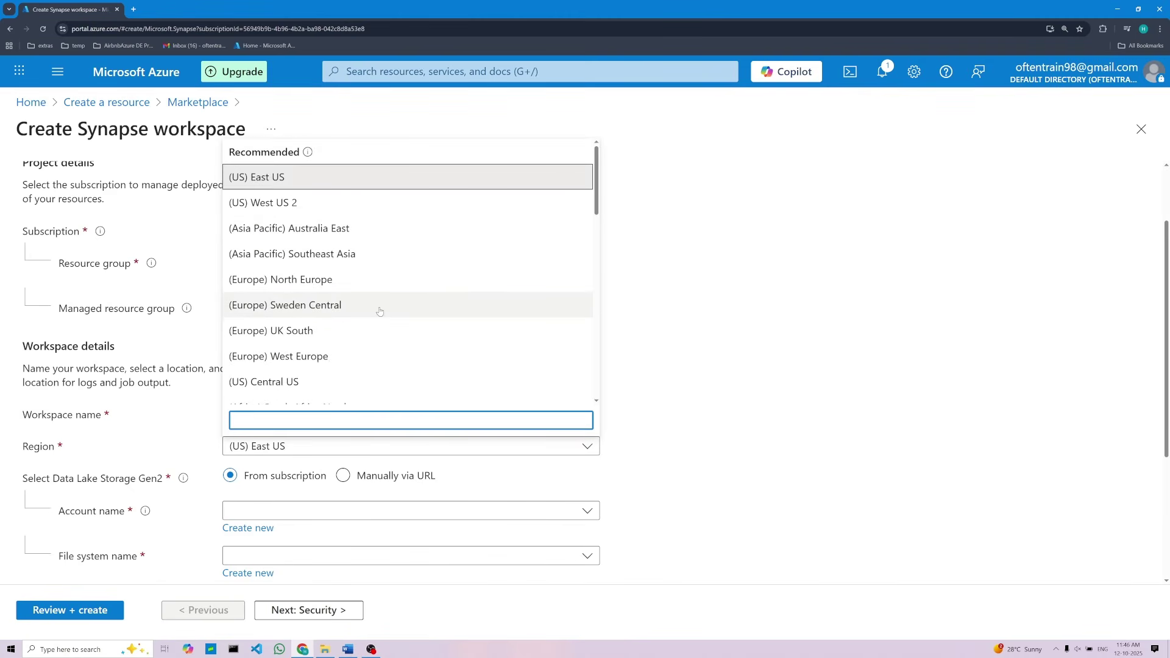
click(300, 203)
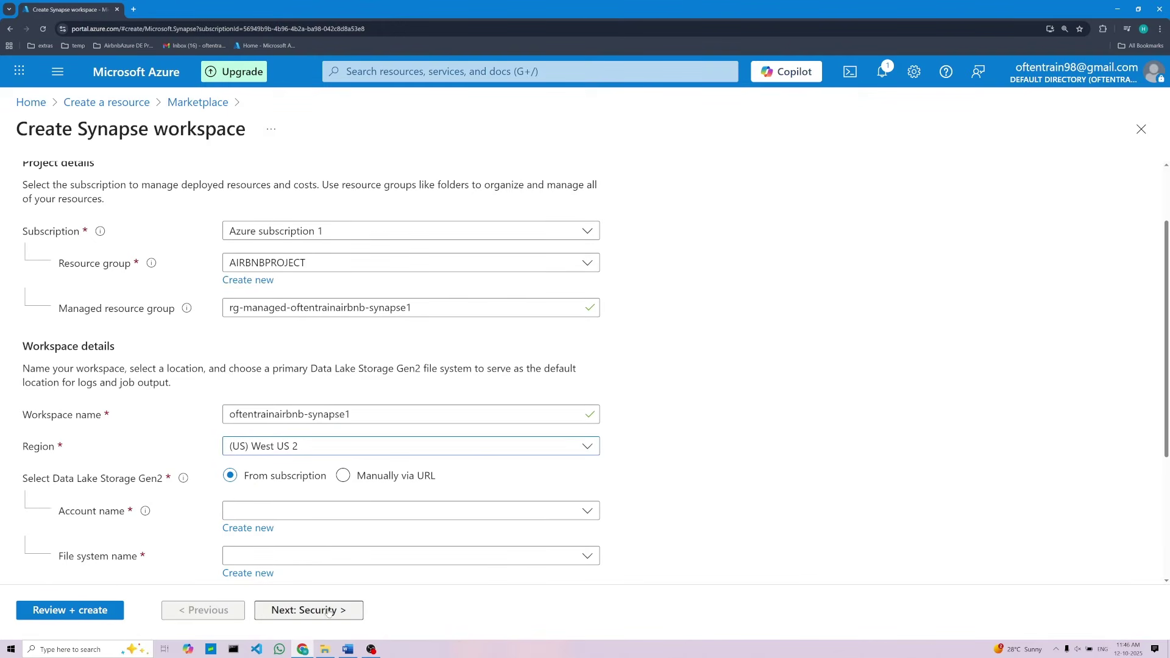
Switch to the Word notes and review the "Create a workspace" checklist for the region, storage, security and networking settings
click(348, 649)
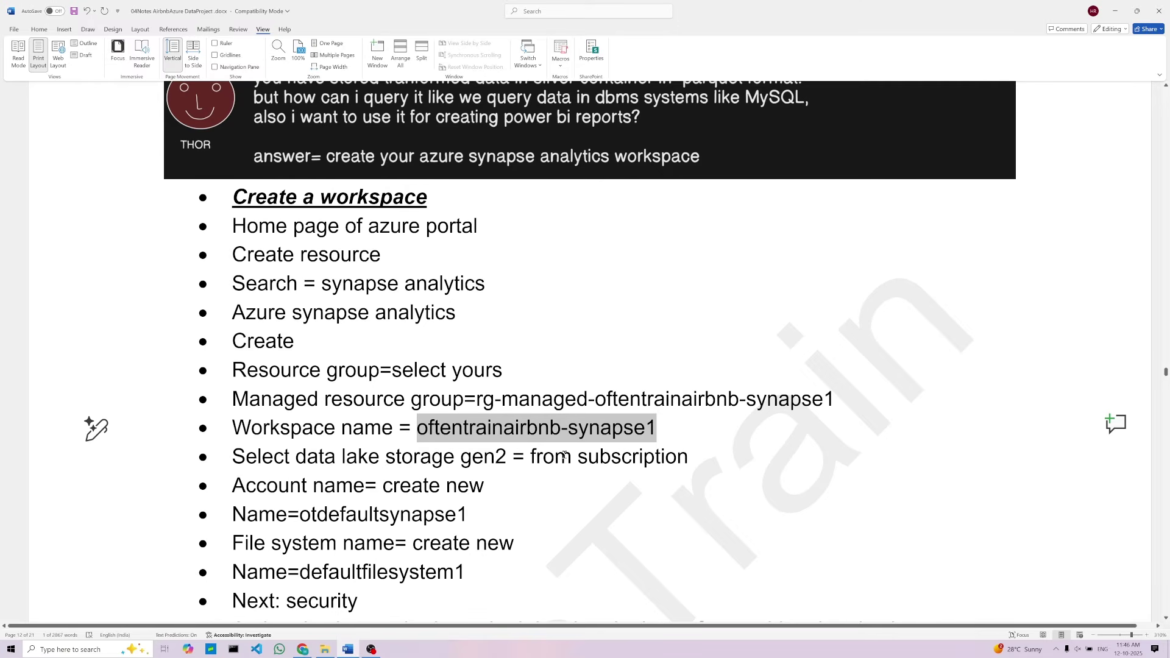
scroll(440, 541, down, 3)
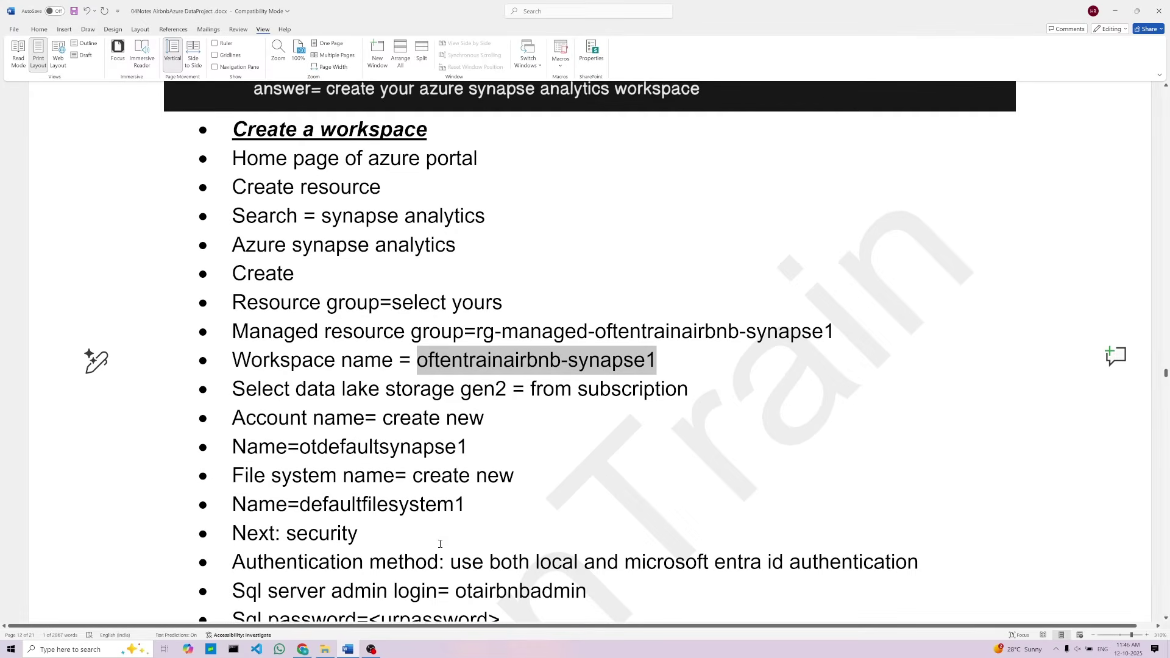
scroll(439, 543, up, 3)
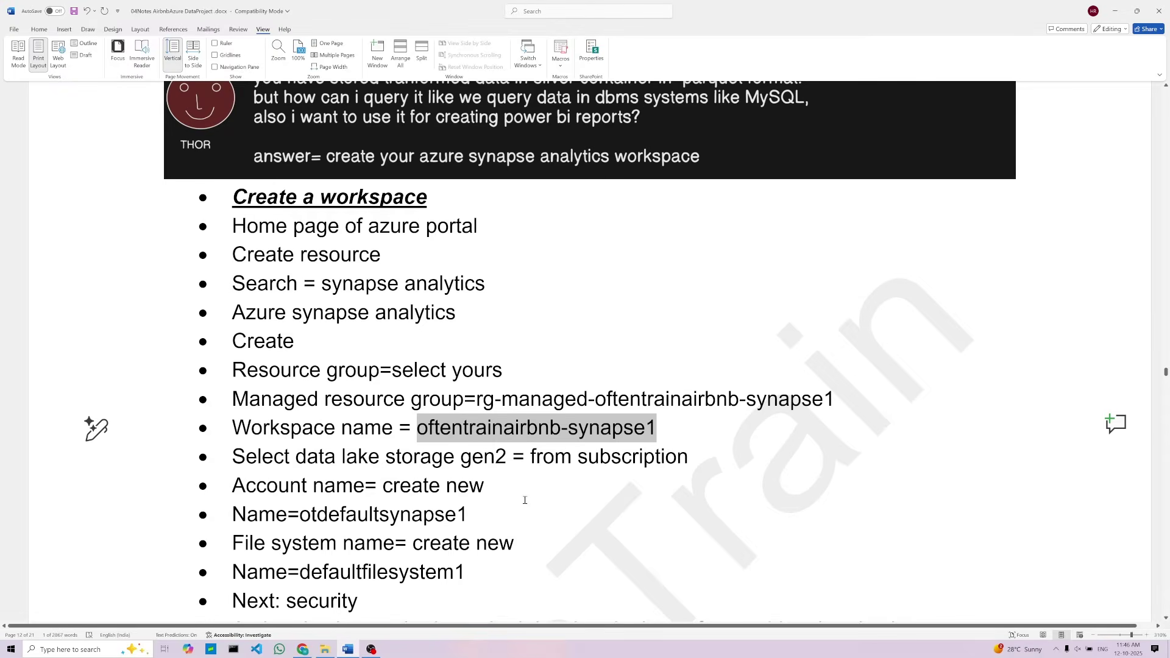
click(493, 482)
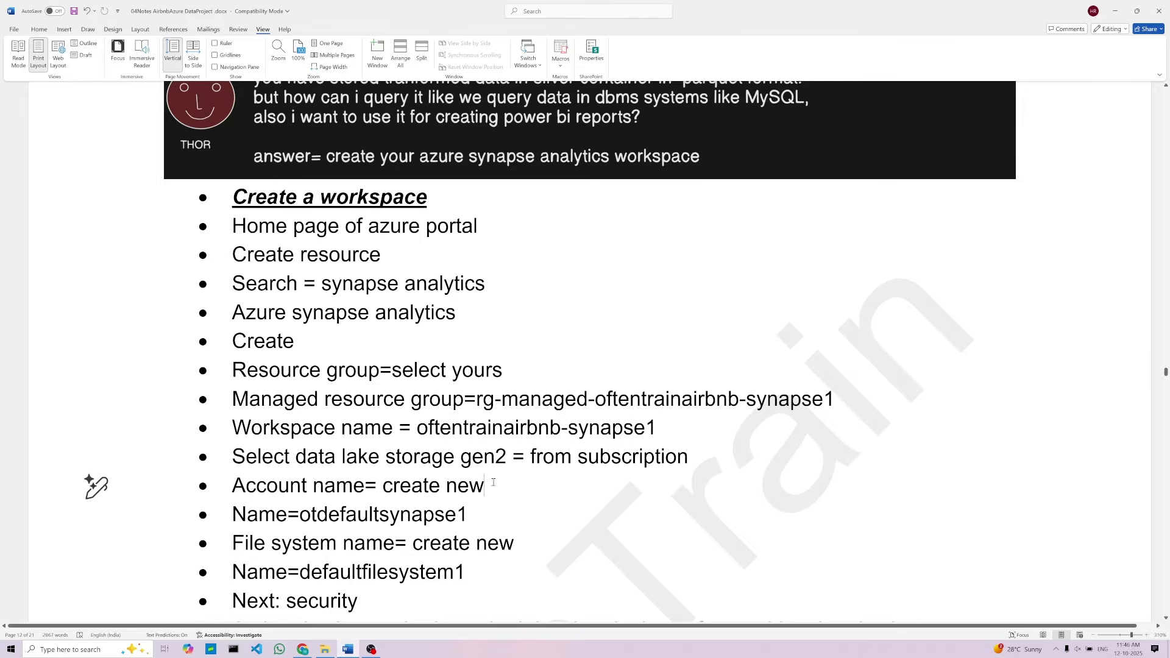
click(415, 371)
click(386, 402)
click(364, 428)
scroll(384, 487, down, 3)
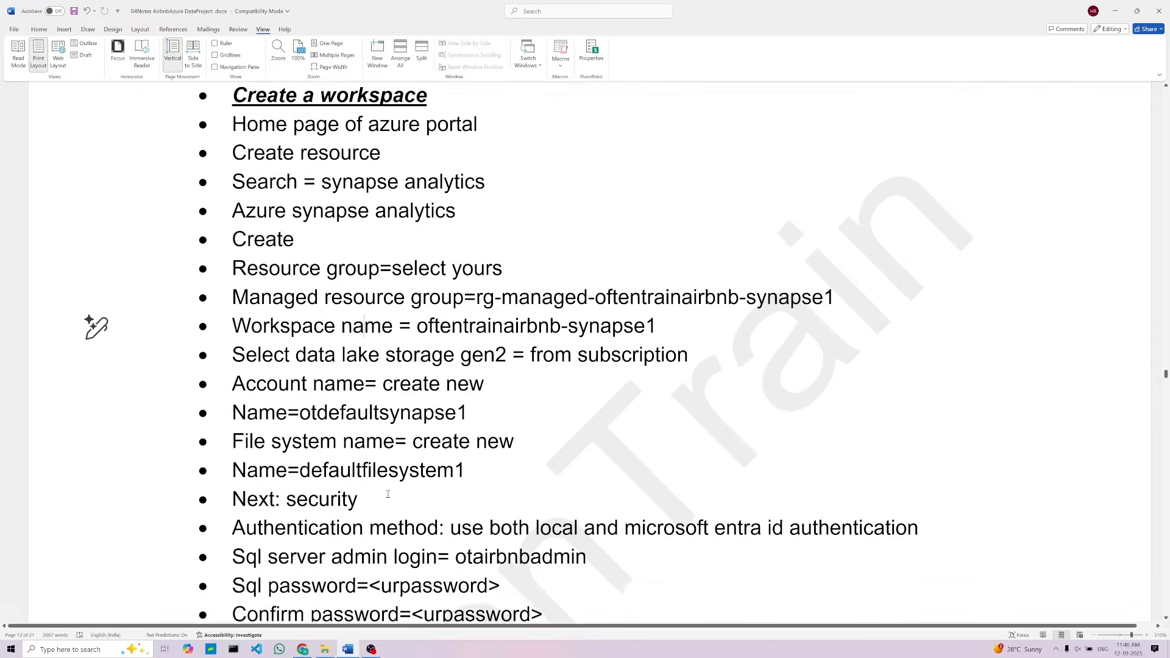
scroll(390, 497, up, 2)
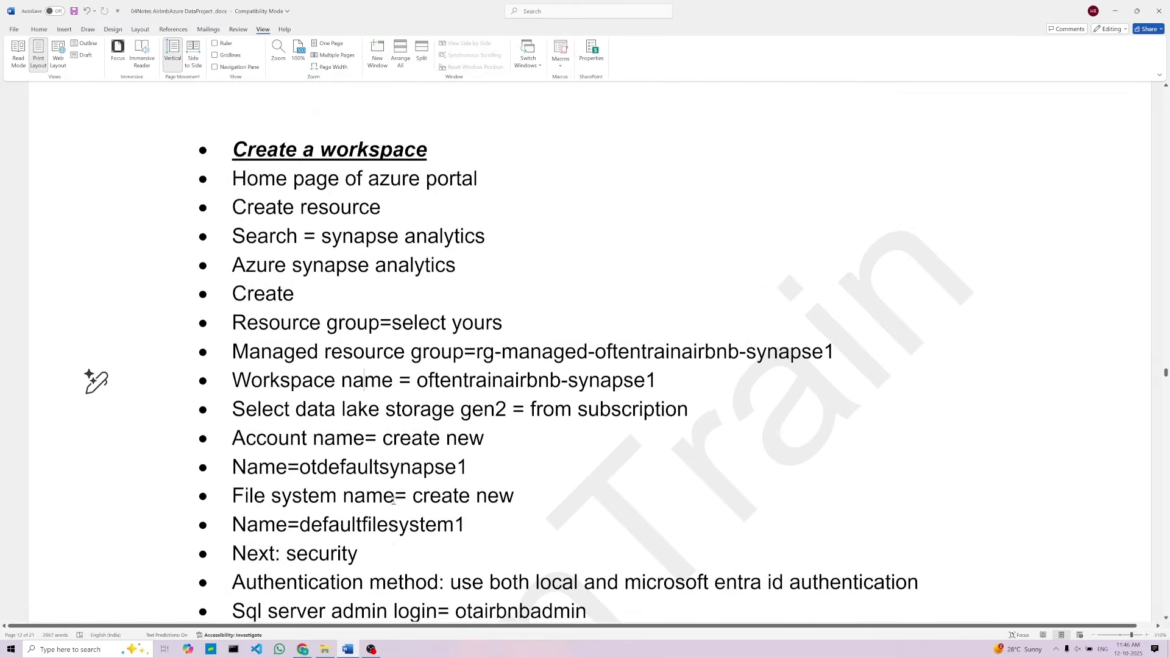
scroll(414, 500, down, 7)
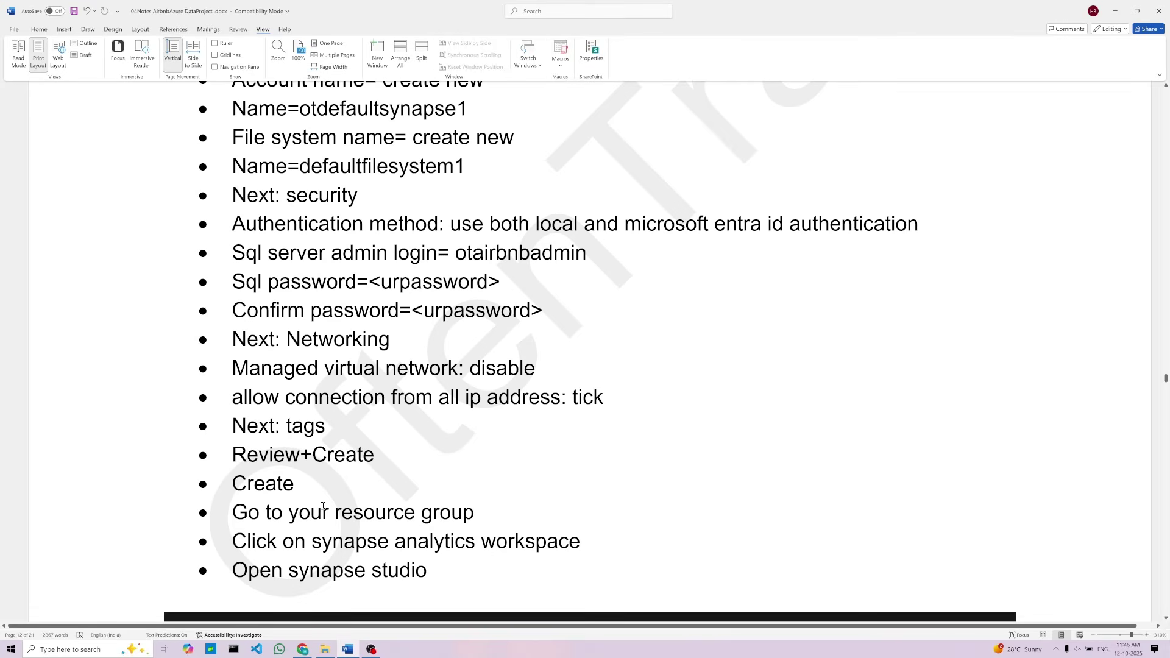
scroll(323, 505, up, 5)
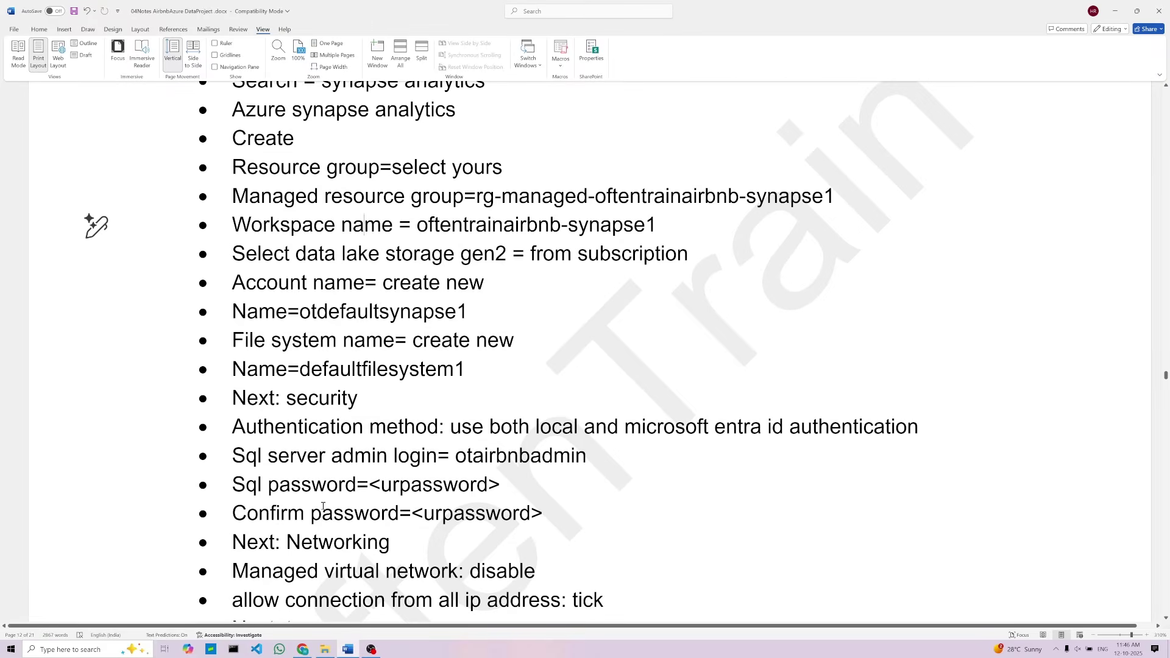
scroll(329, 510, up, 2)
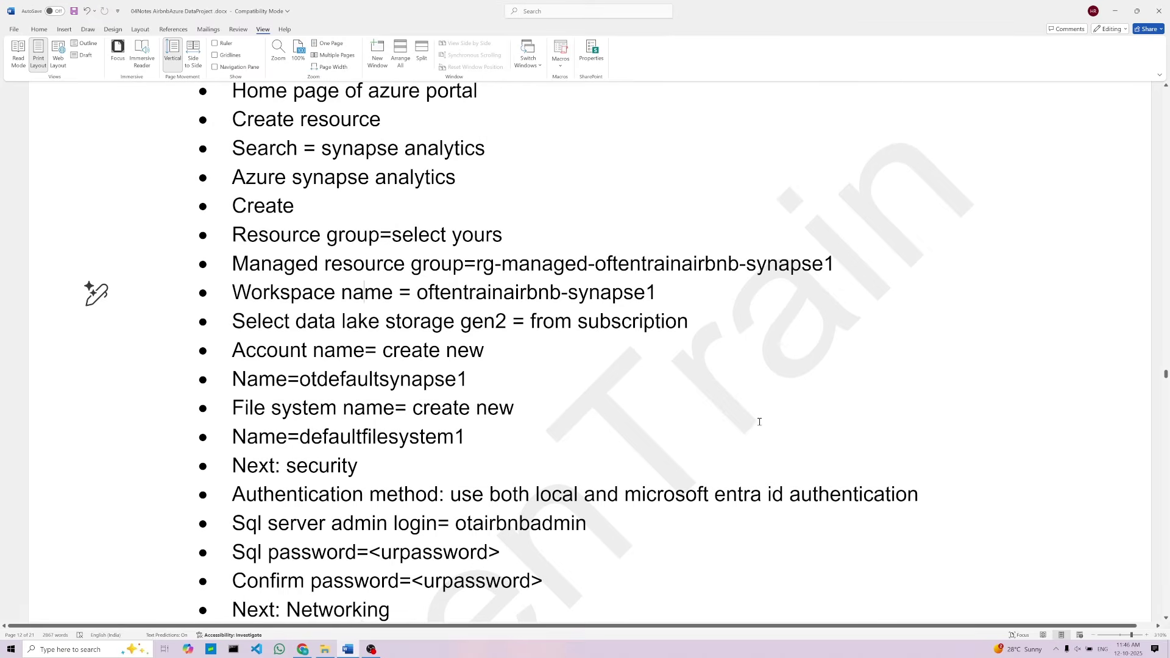
Add a bullet reading "Region= US West 2" below the workspace name line in the notes, checking the region in the Azure form
click(684, 296)
key(Return)
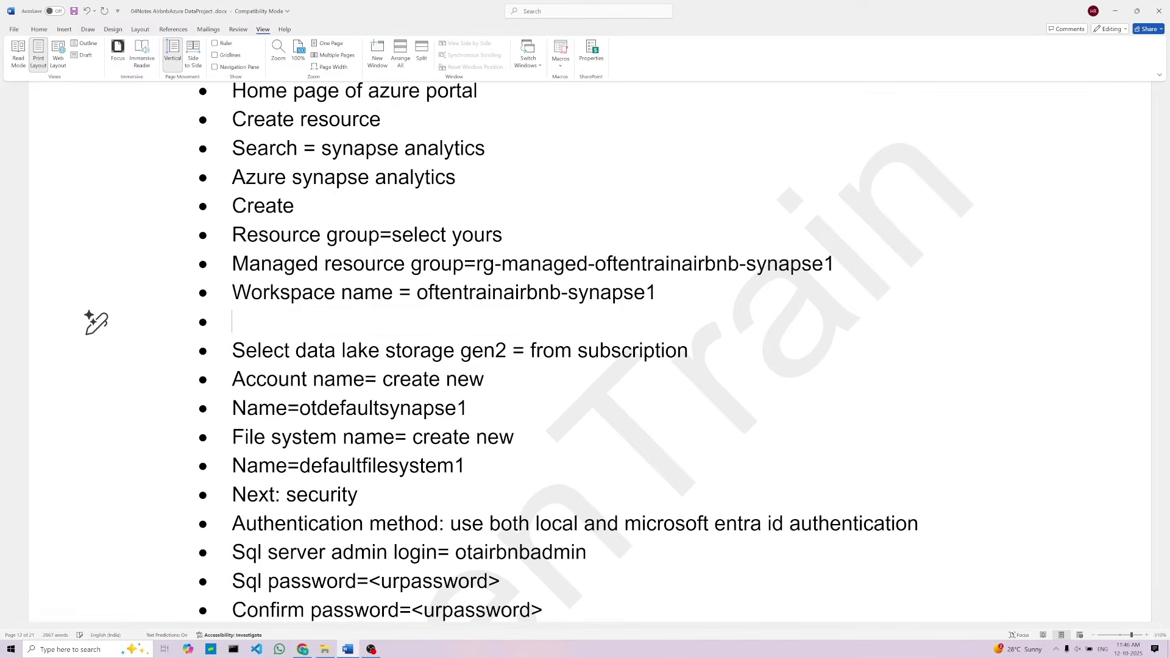
text(reg)
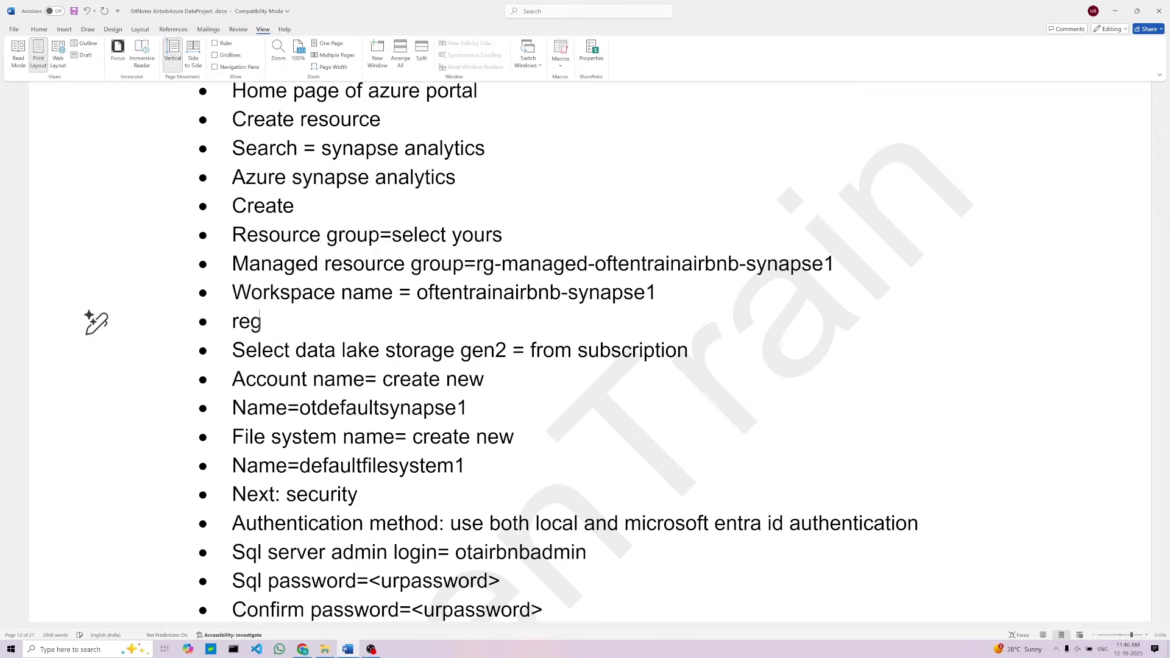
text(ion= )
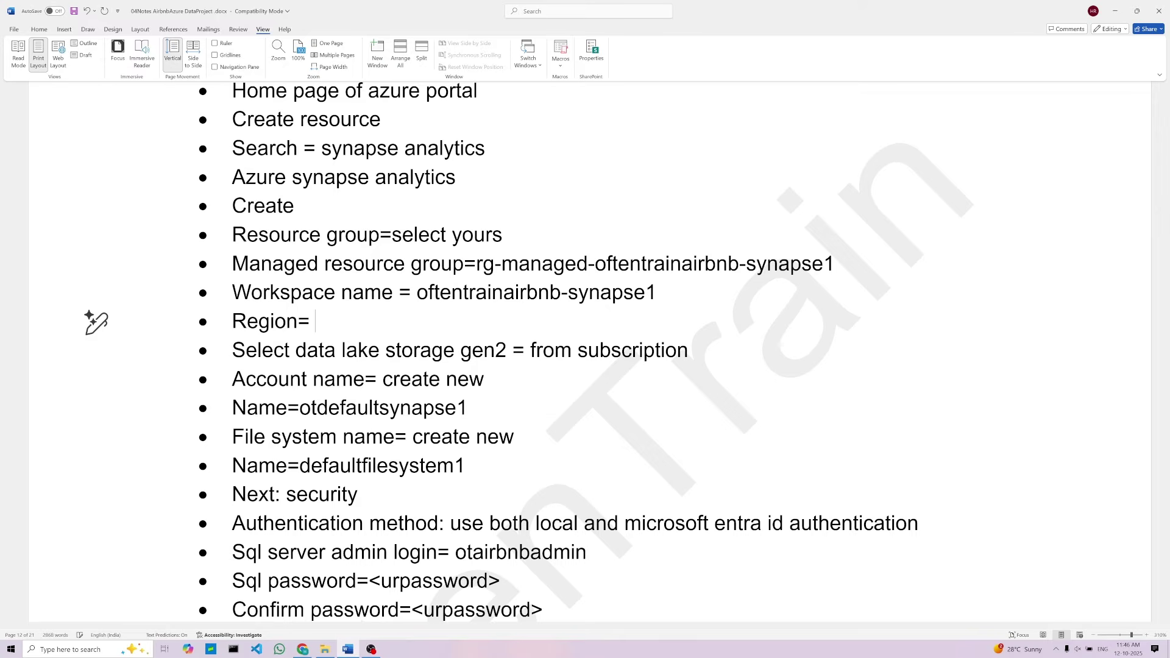
text(US)
click(303, 652)
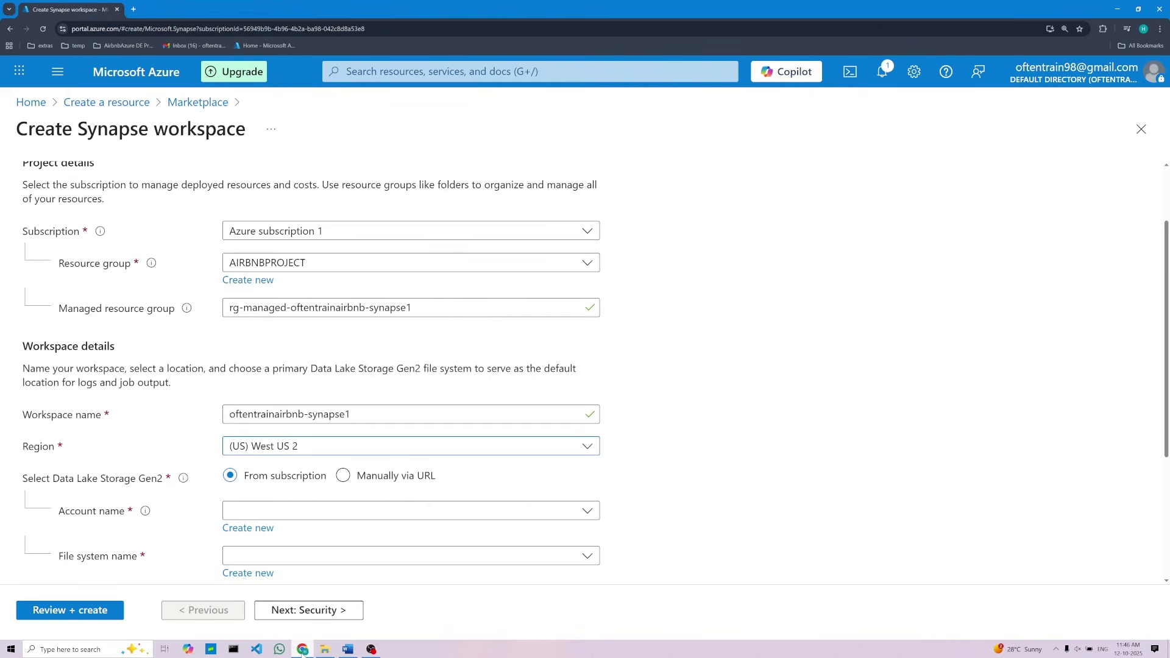
click(303, 651)
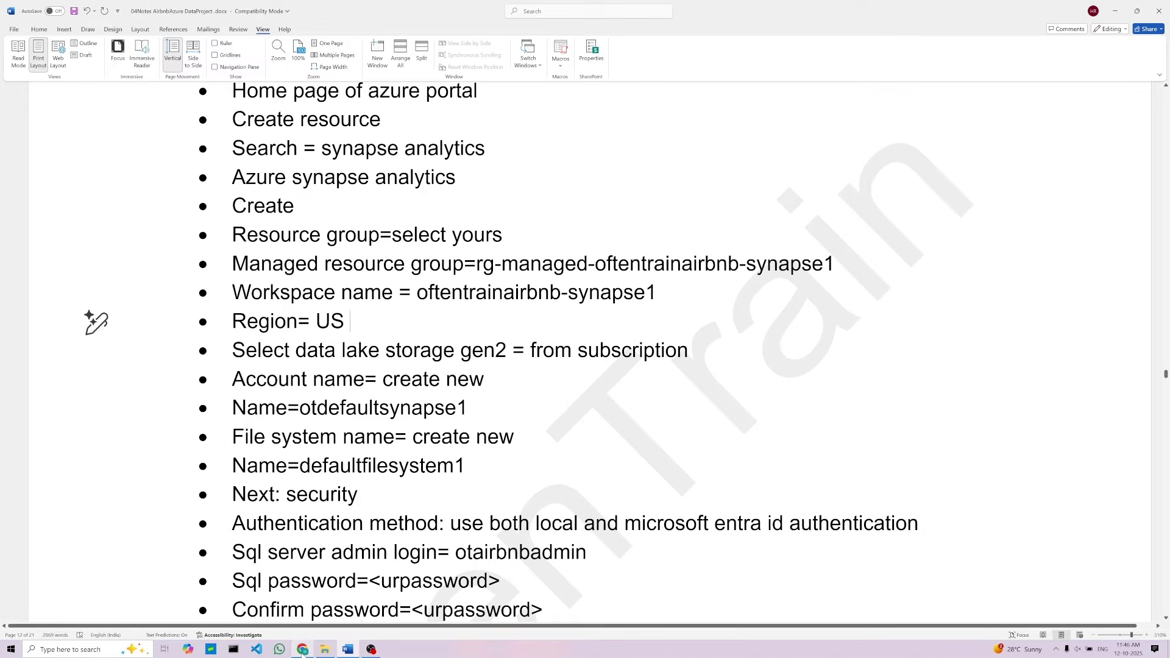
text(W)
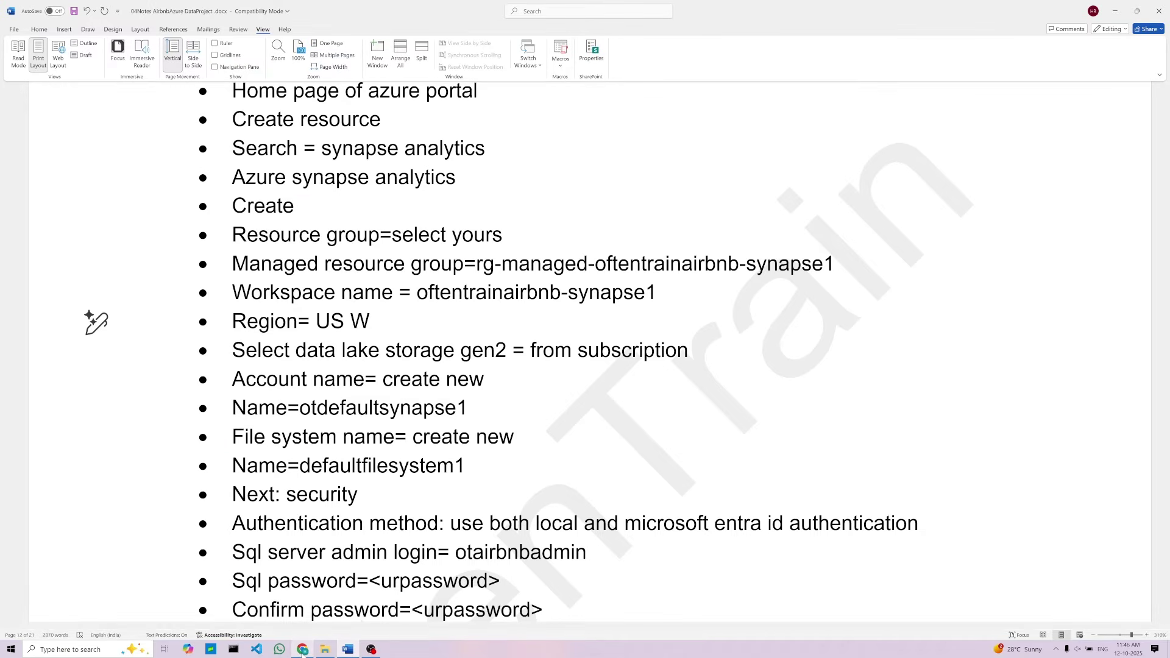
text(est 2)
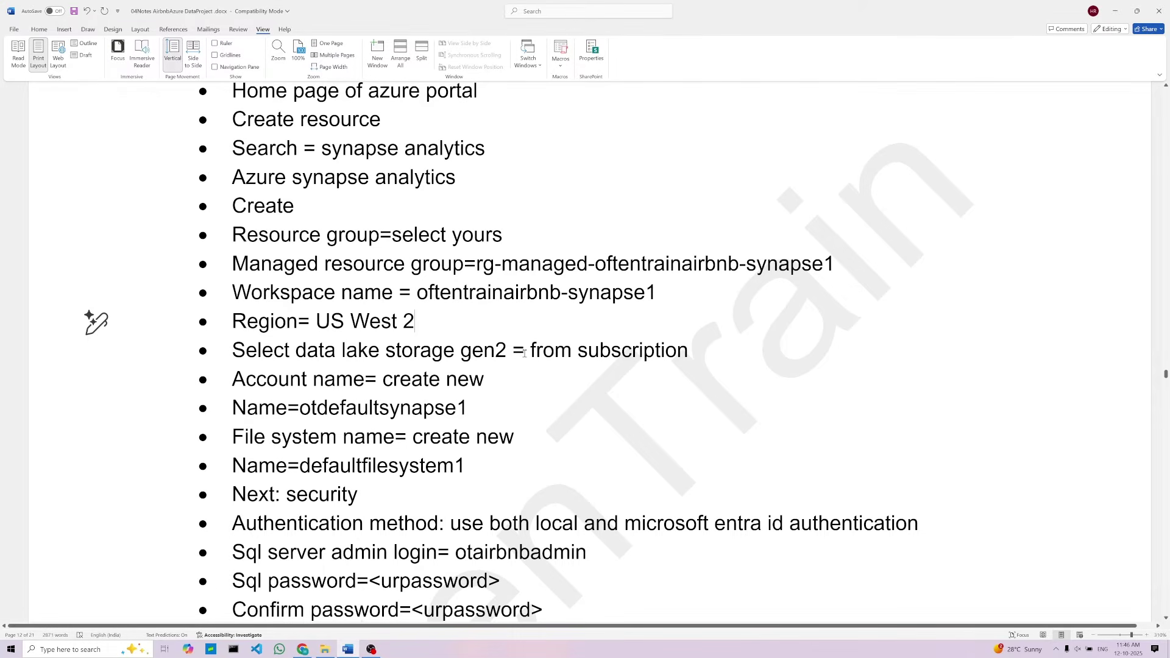
Check the Data Lake Storage Gen2 source and account name instructions in the Word notes against the Synapse form in Chrome
drag(524, 354, 690, 352)
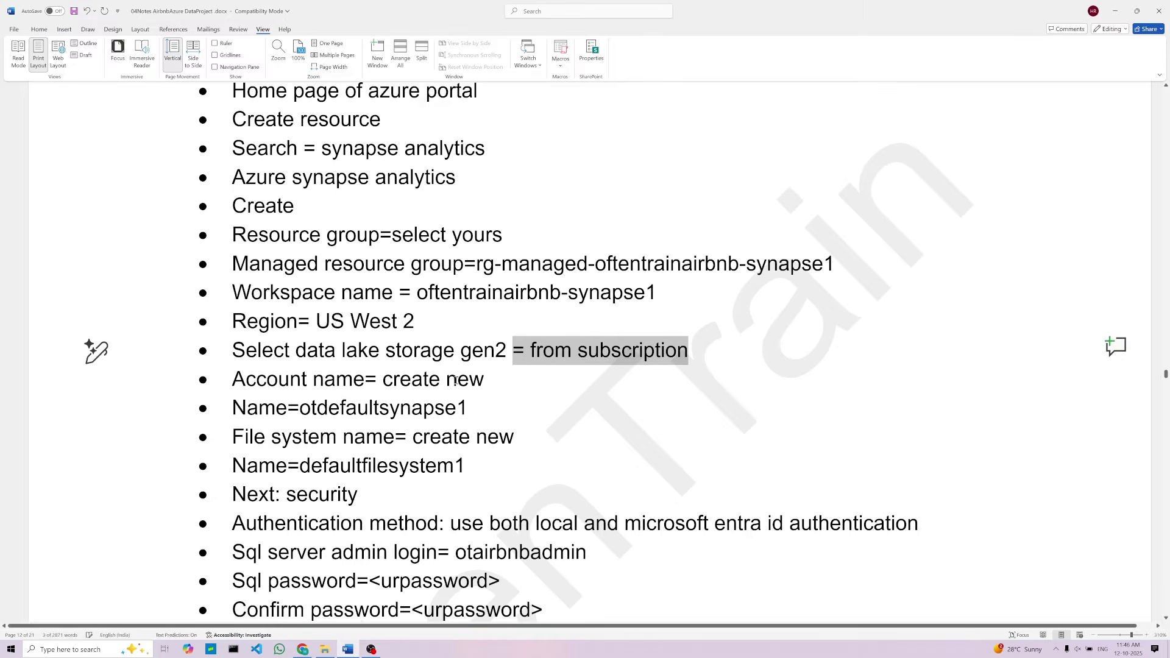
click(489, 385)
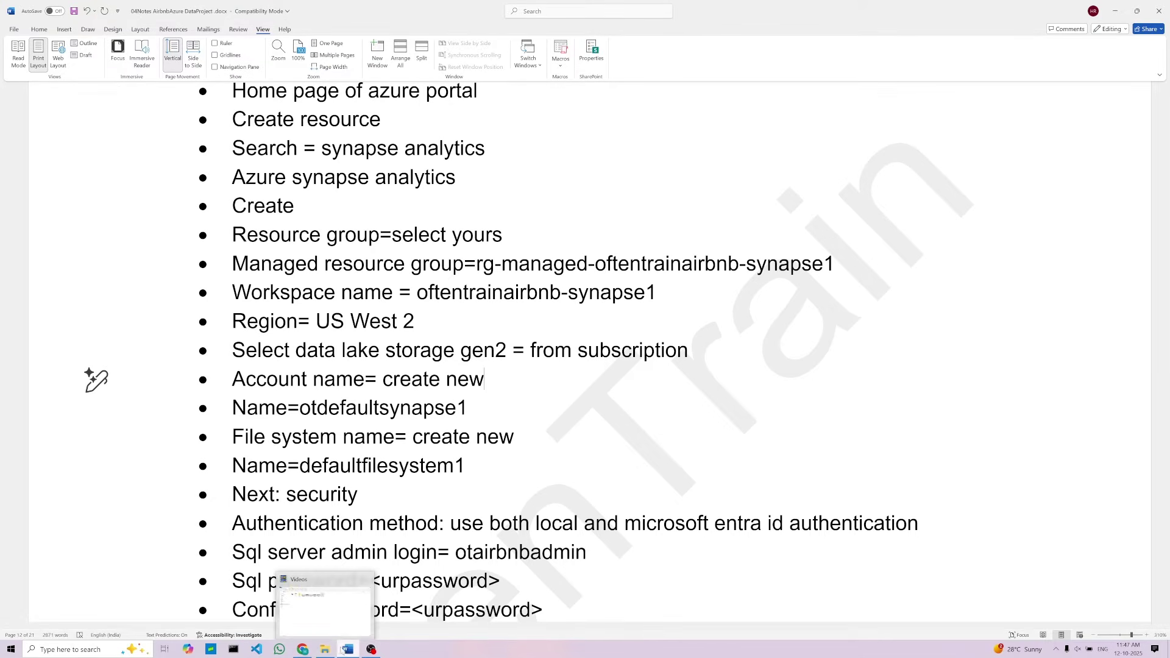
click(303, 650)
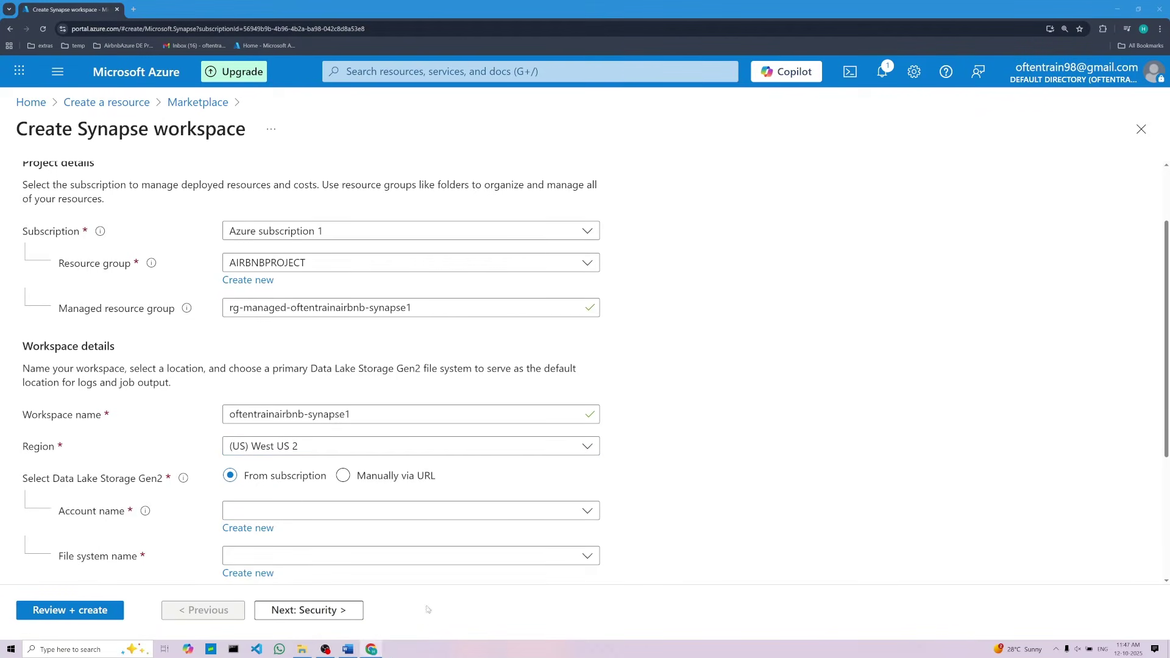
scroll(237, 500, down, 1)
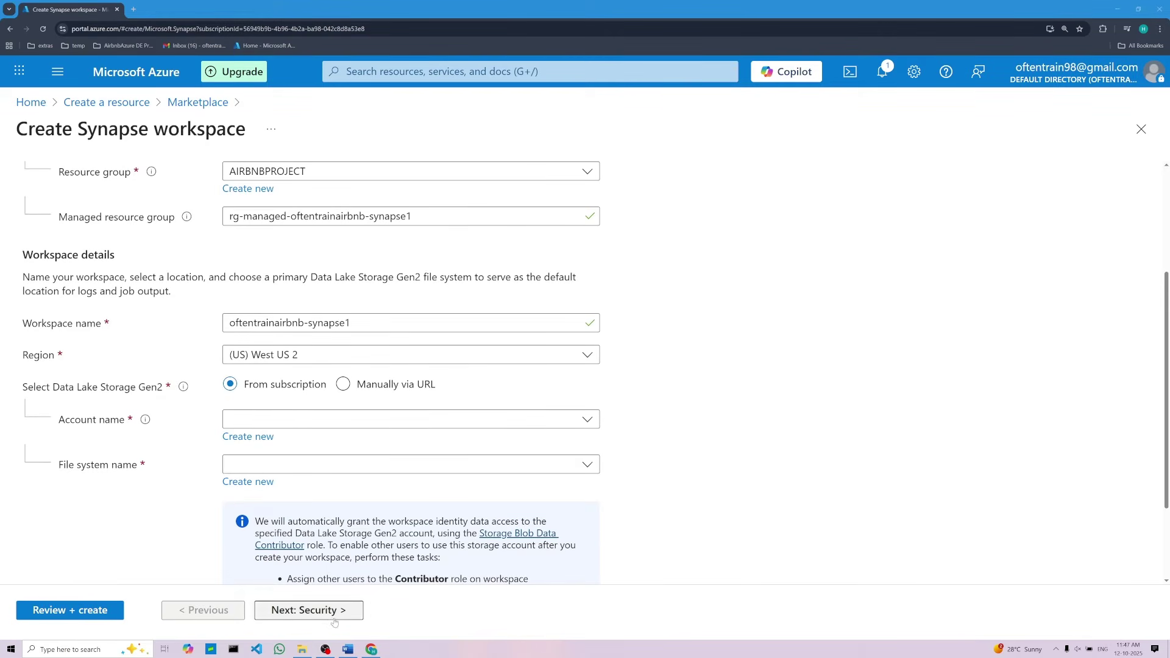
click(348, 649)
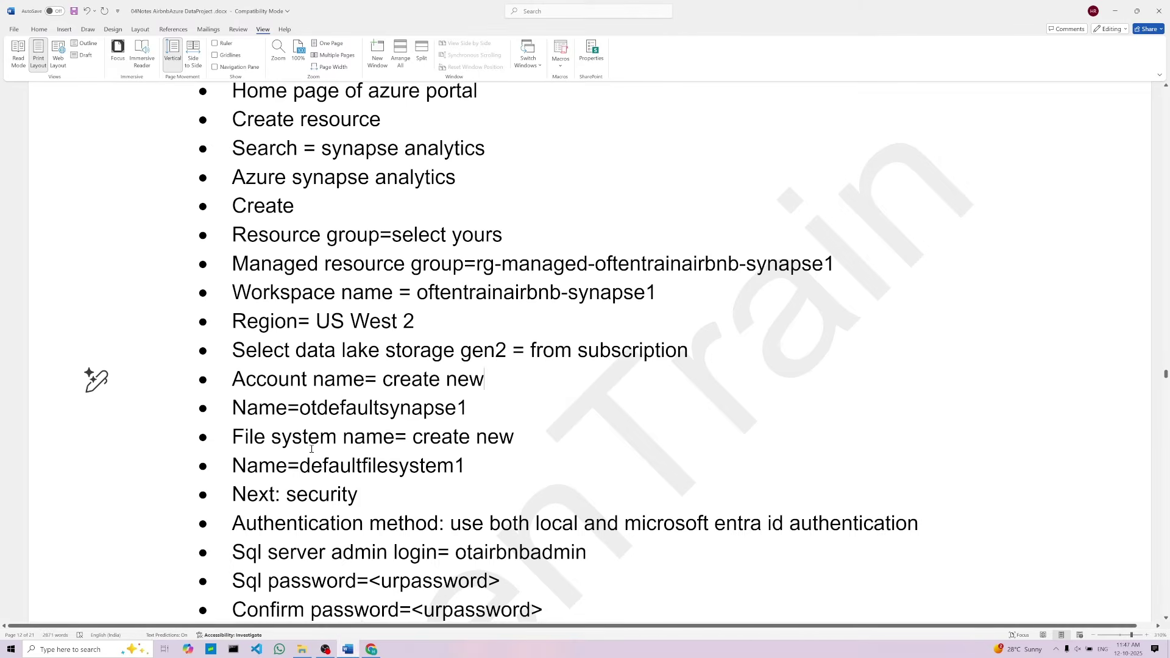
drag(397, 380, 484, 379)
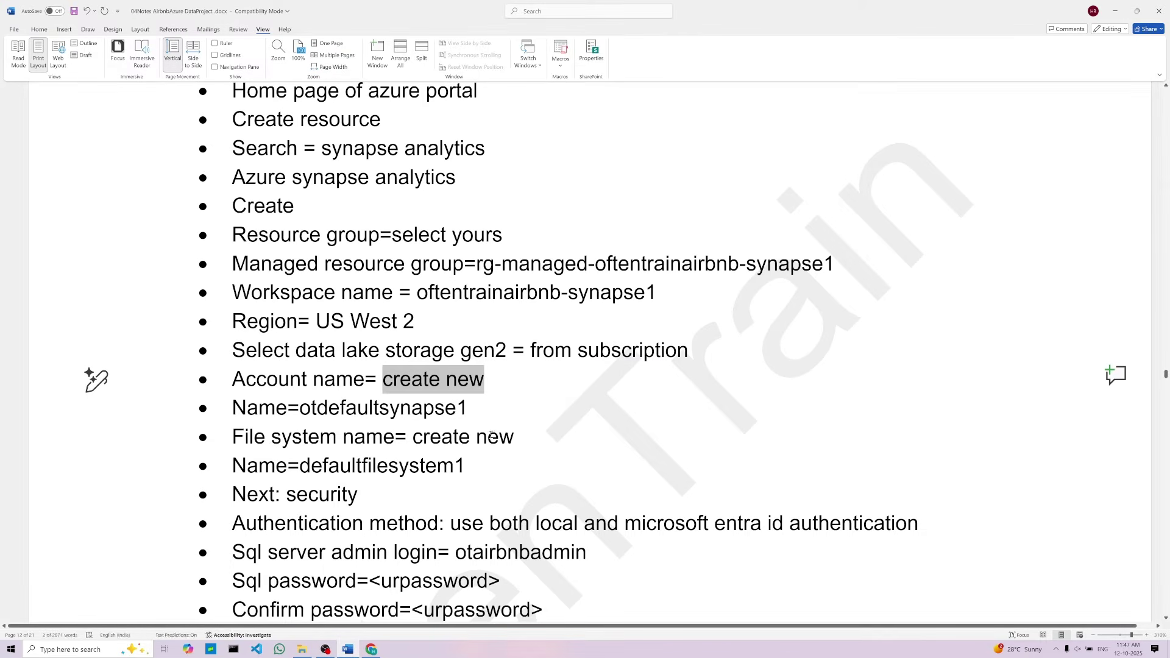
key(Down)
key(Down)
key(alt+Tab)
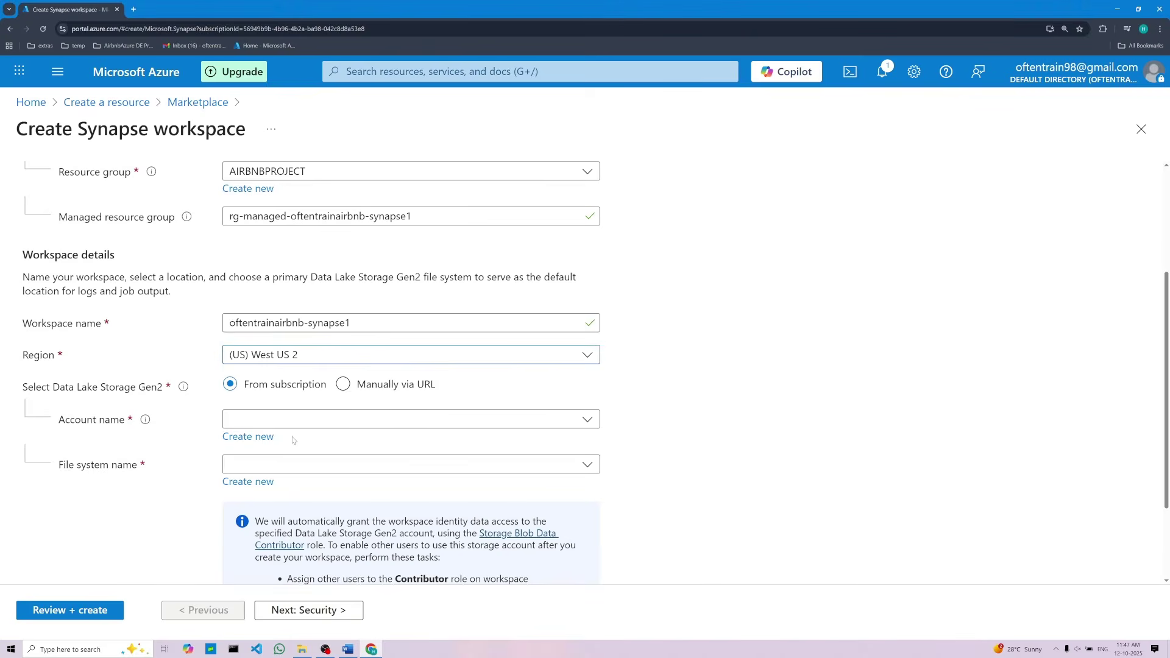
Create a new Data Lake Storage Gen2 account named otdefaultsynapse1 in the Synapse form, copying the name from the Word notes
click(262, 437)
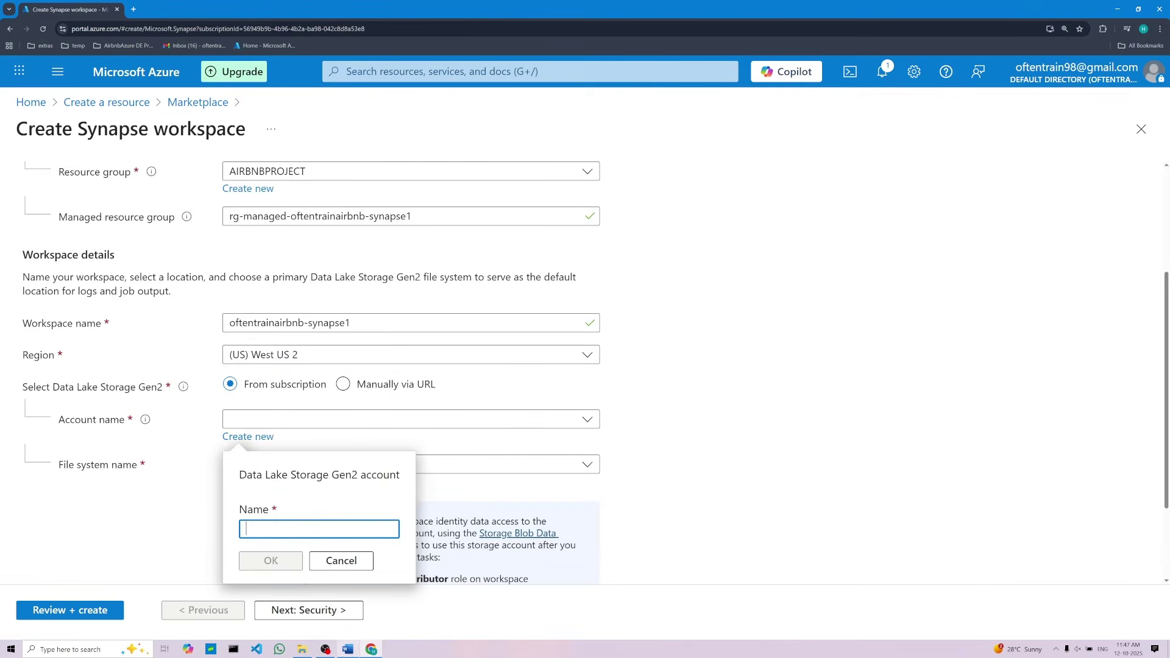
key(alt+Tab)
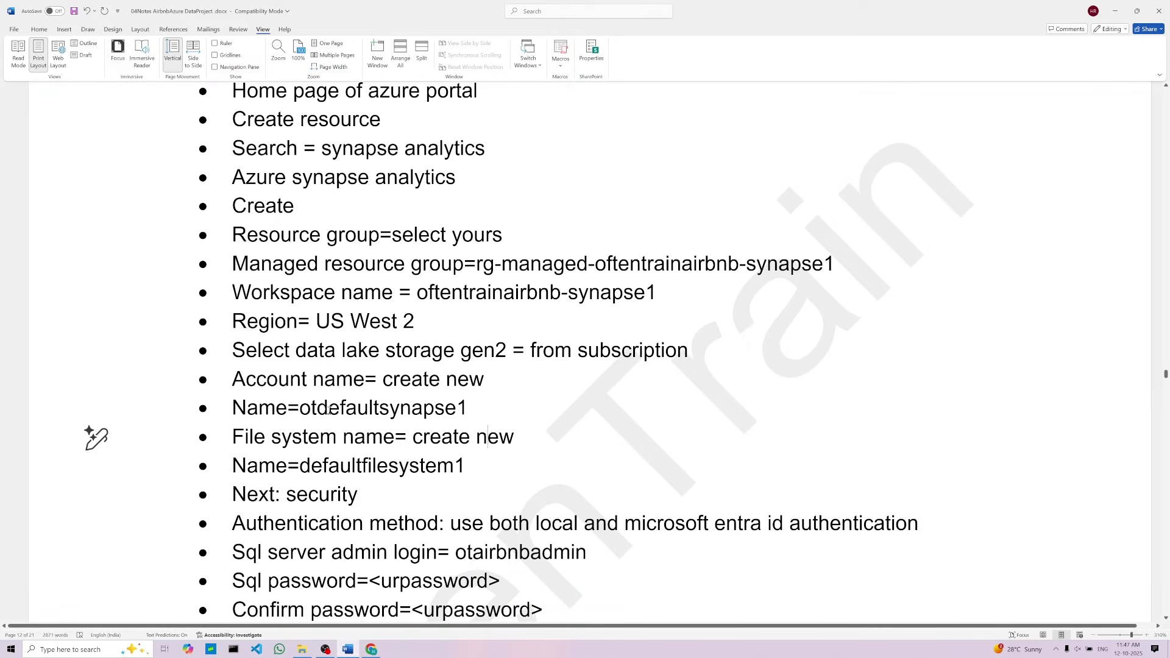
drag(299, 409, 468, 410)
right_click(412, 413)
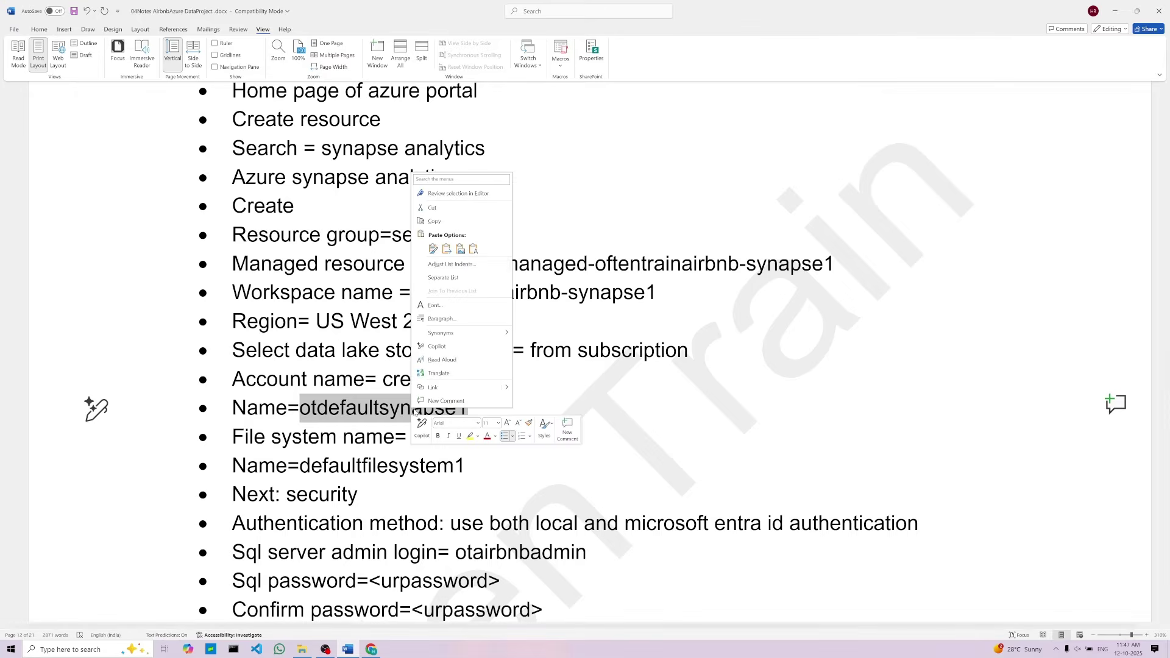
click(438, 220)
key(BackSpace)
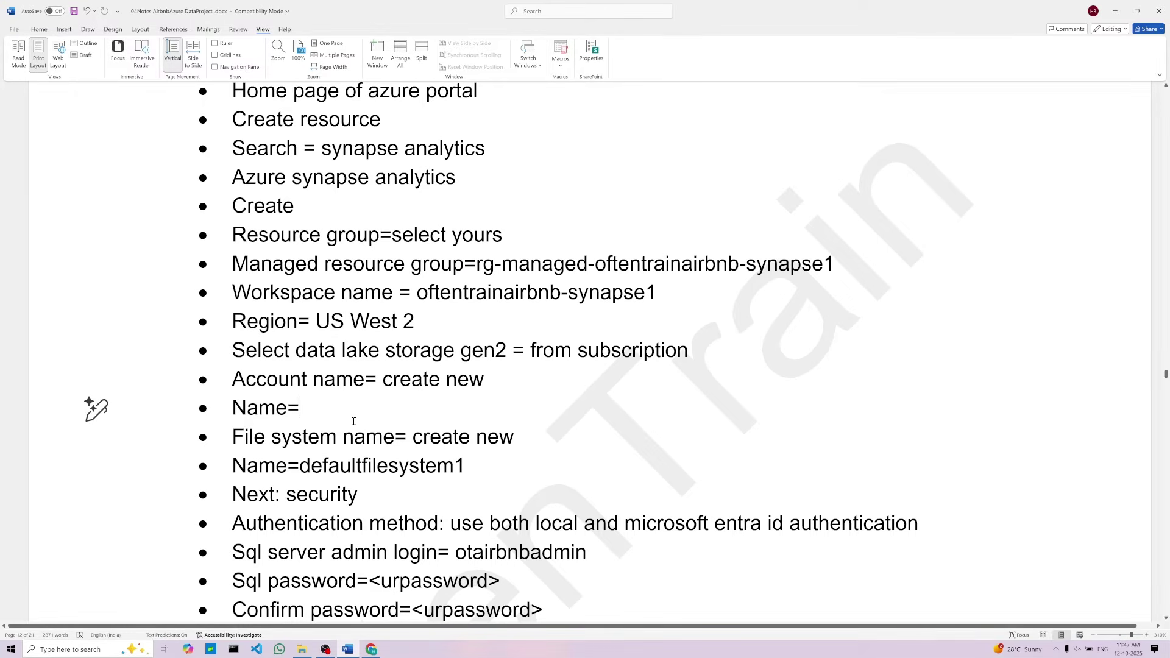
key(ctrl+z)
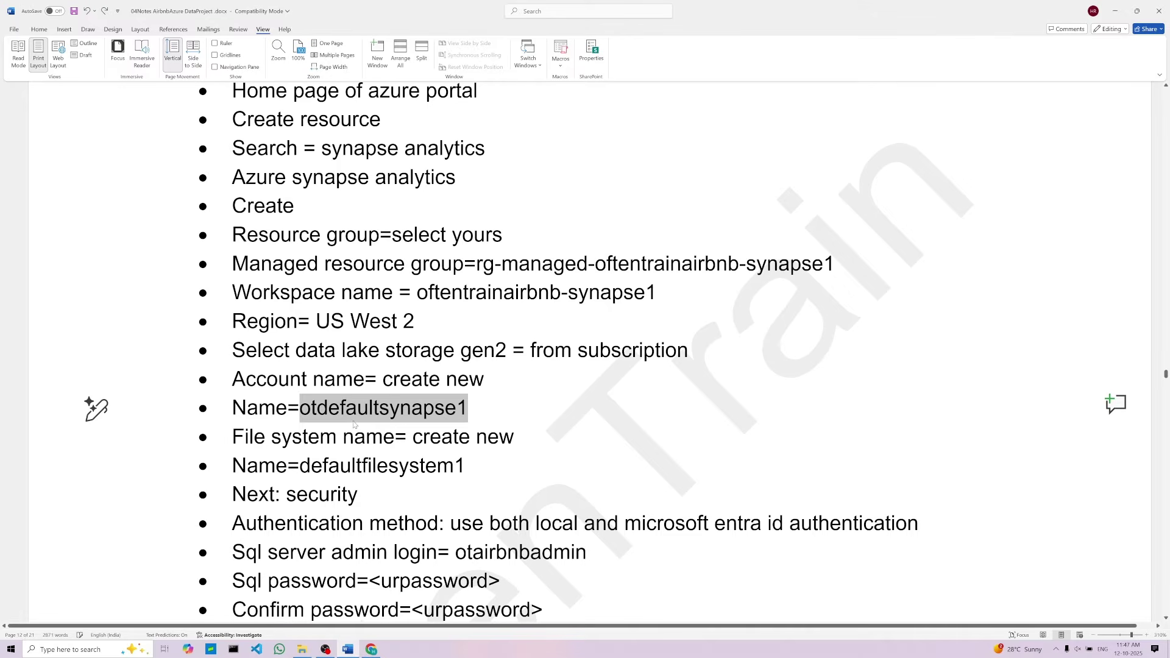
right_click(354, 414)
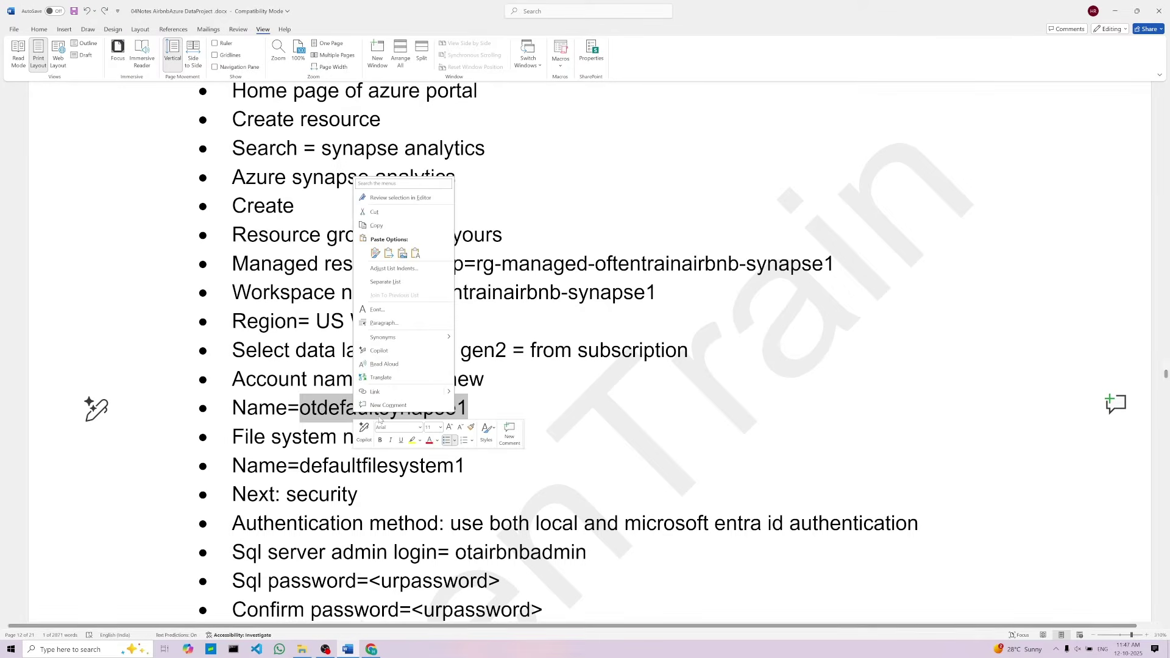
click(378, 226)
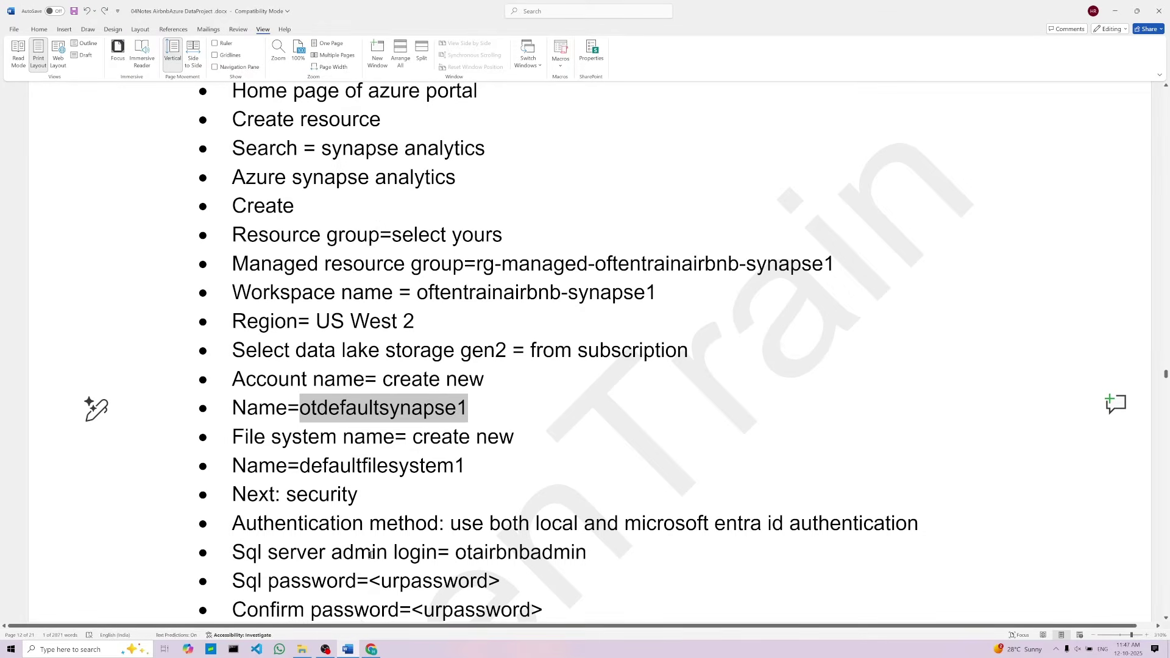
click(371, 649)
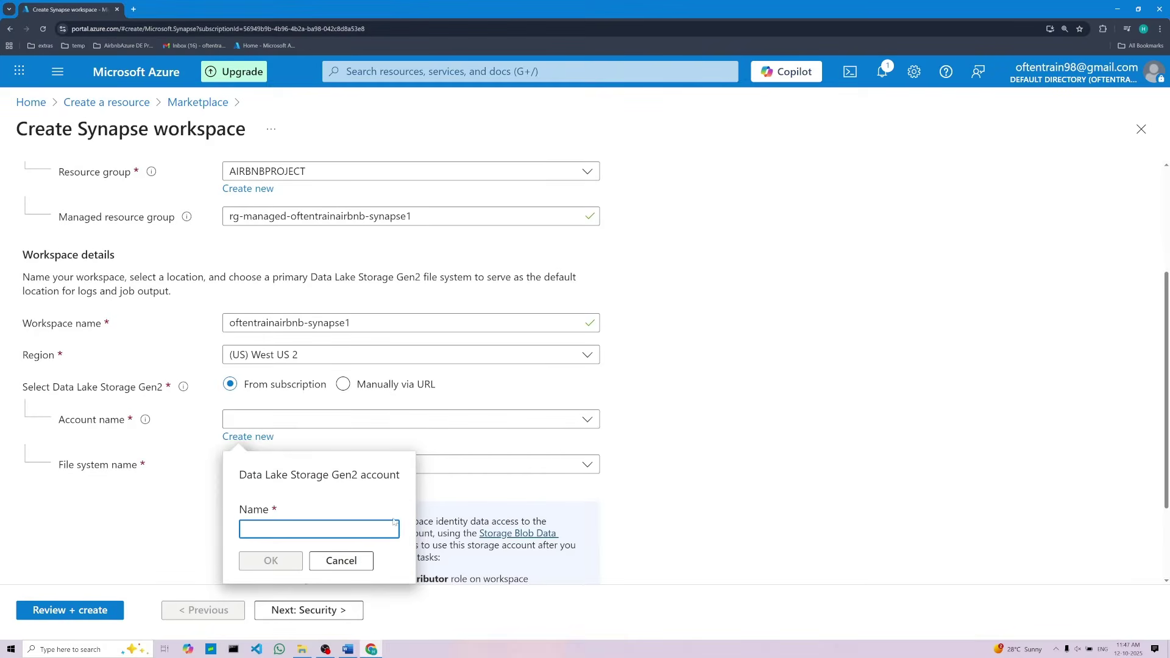
right_click(339, 527)
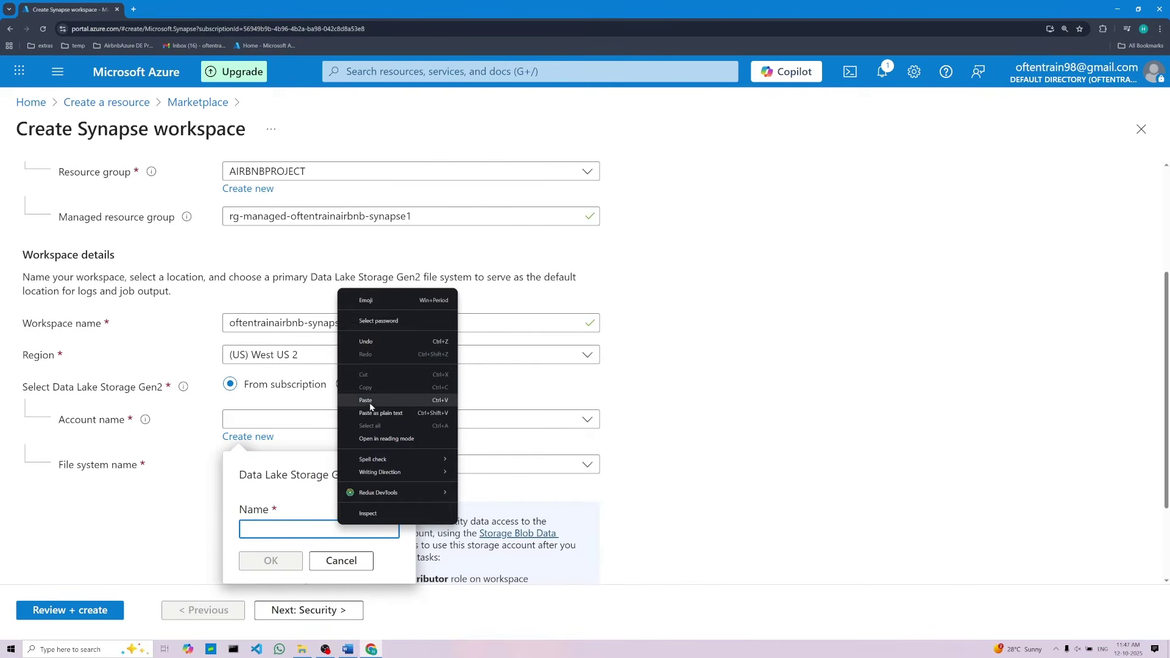
click(370, 402)
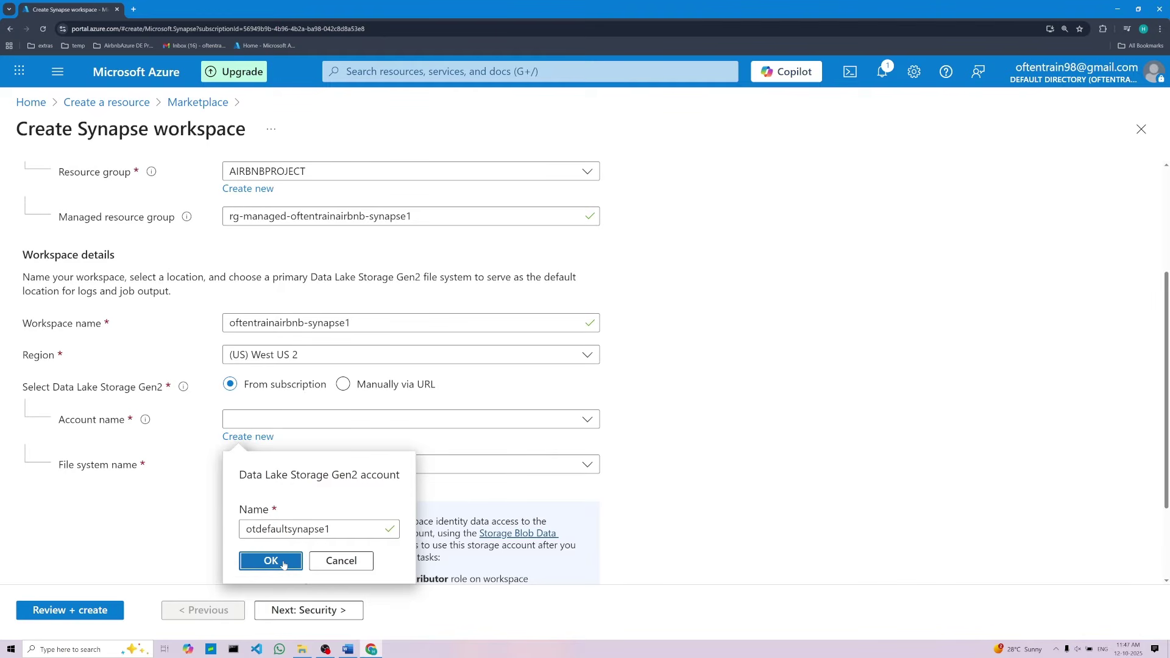
click(275, 565)
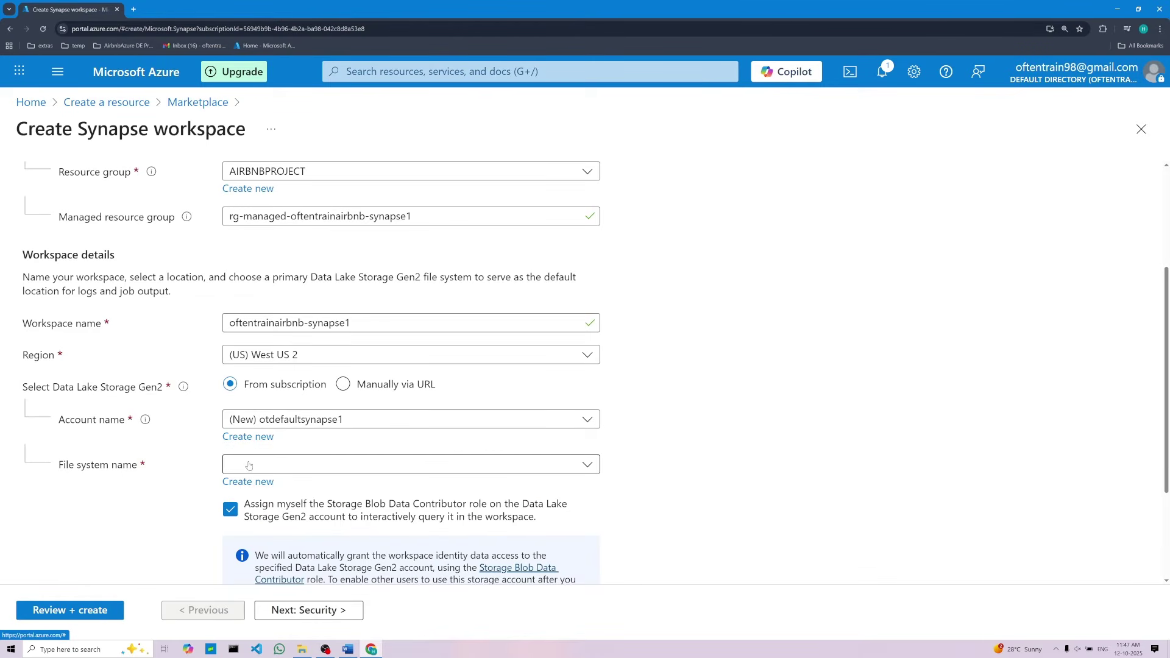
Create a new Data Lake Storage Gen2 file system named defaultfilesystem1 in the Synapse form, copying the name from the Word notes
click(248, 465)
click(249, 465)
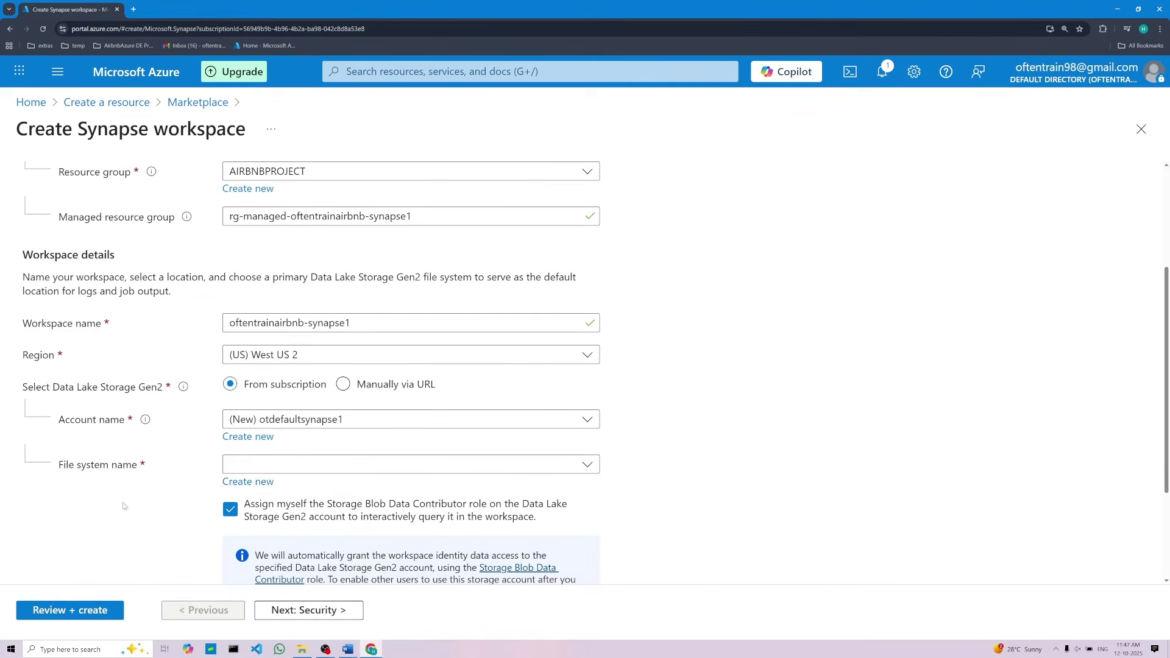
click(248, 481)
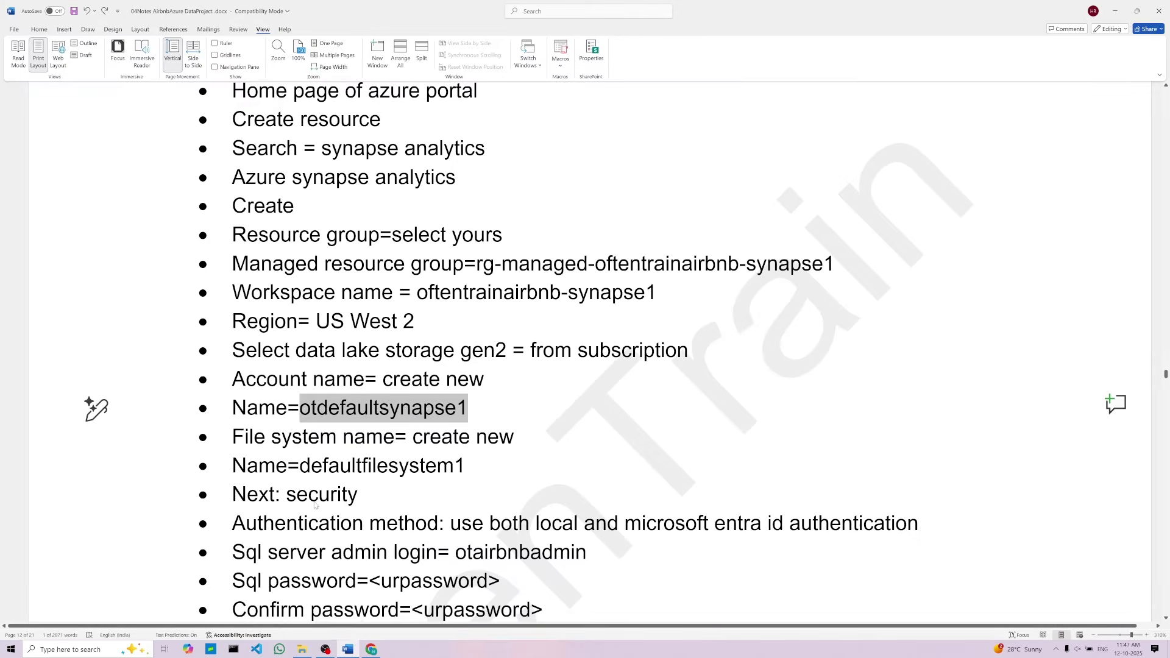
click(319, 429)
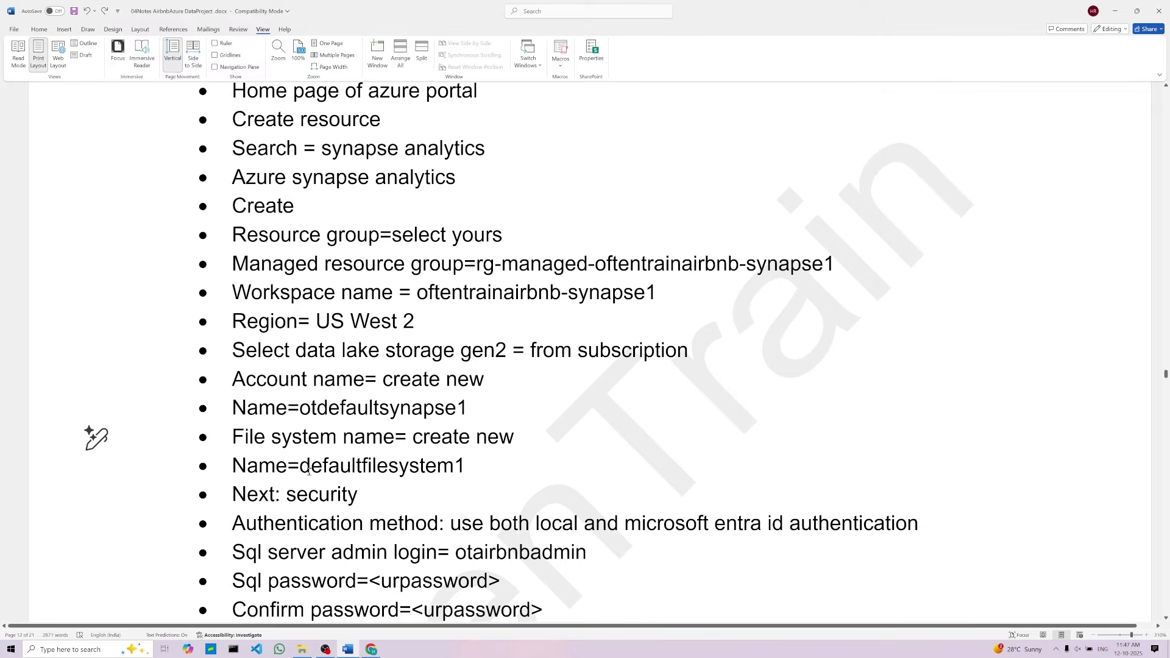
drag(300, 469, 465, 469)
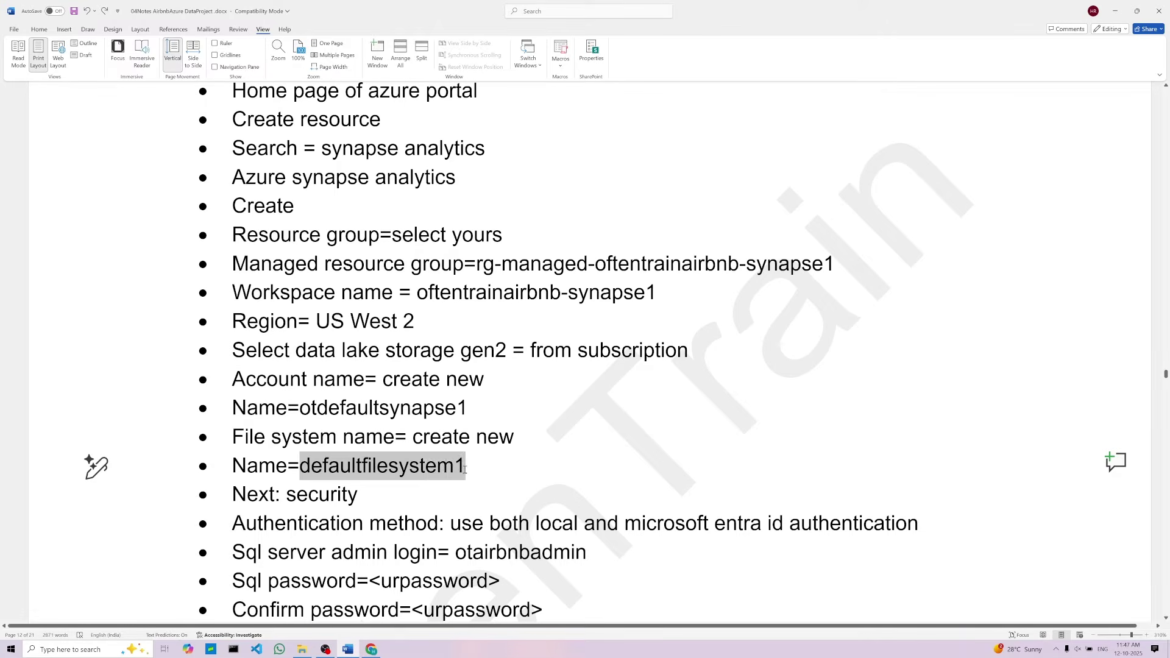
right_click(393, 474)
click(426, 284)
click(371, 649)
right_click(304, 569)
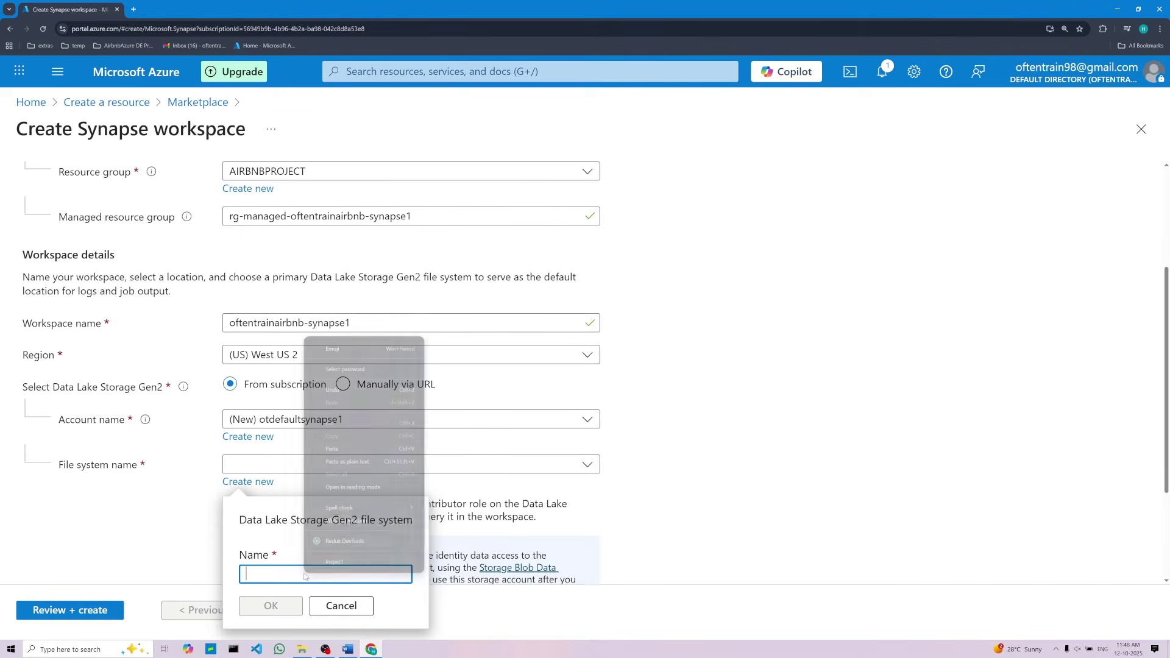
click(317, 449)
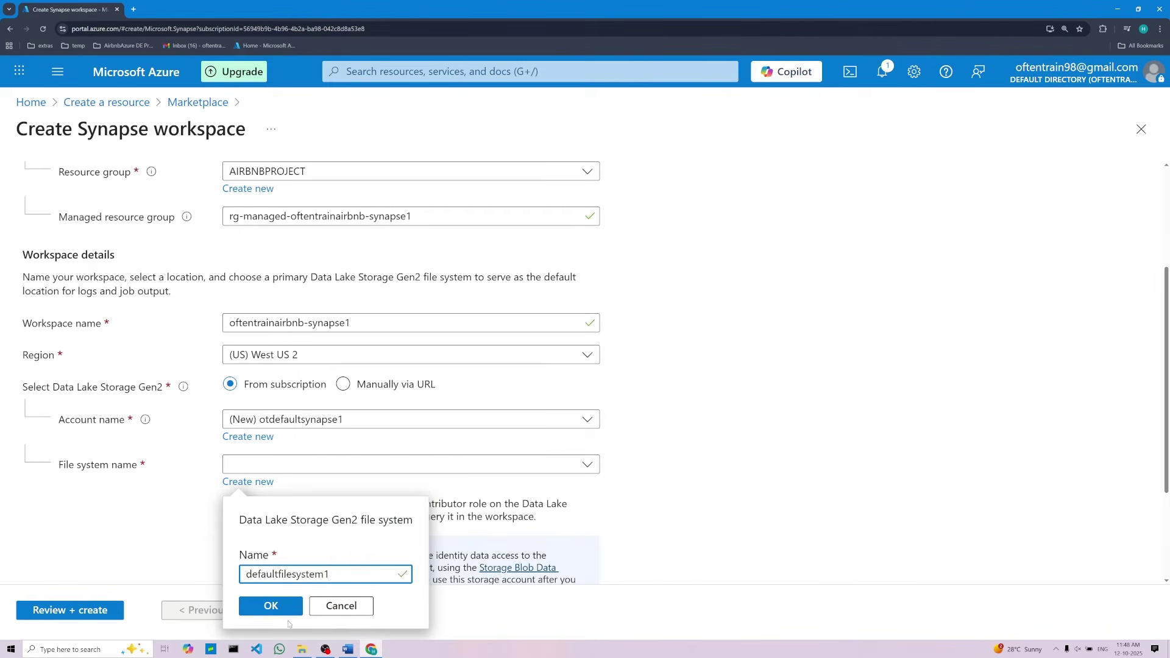
click(271, 606)
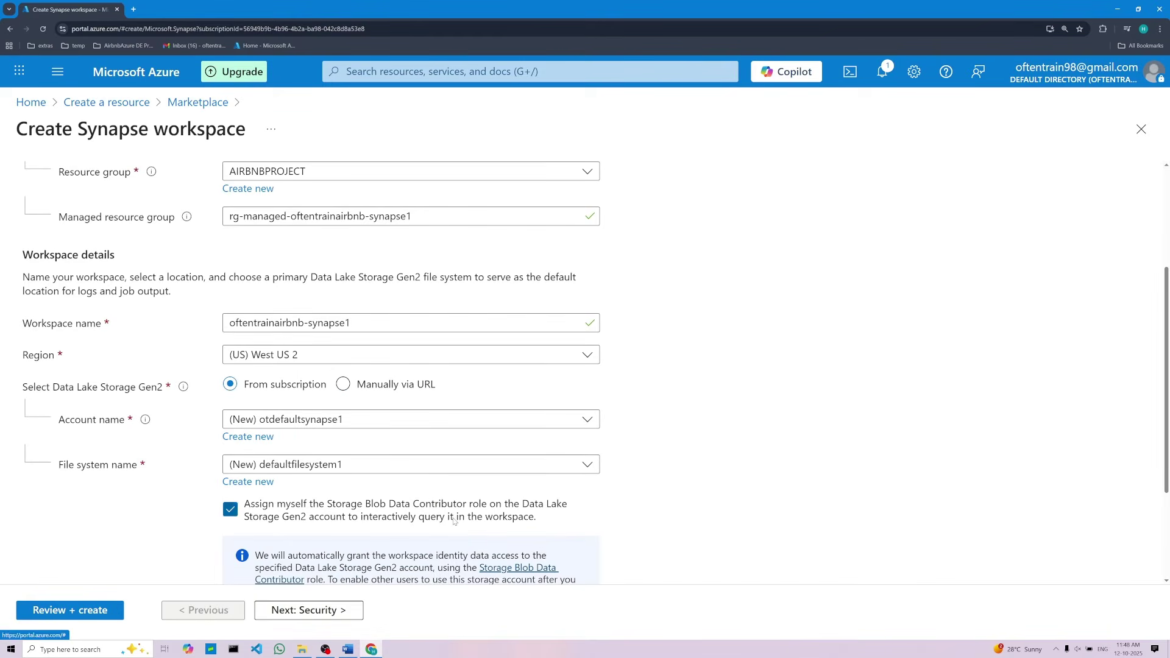
Check the instruction after the file system name in the Word notes and advance the Synapse form in Chrome to Security
scroll(306, 528, down, 2)
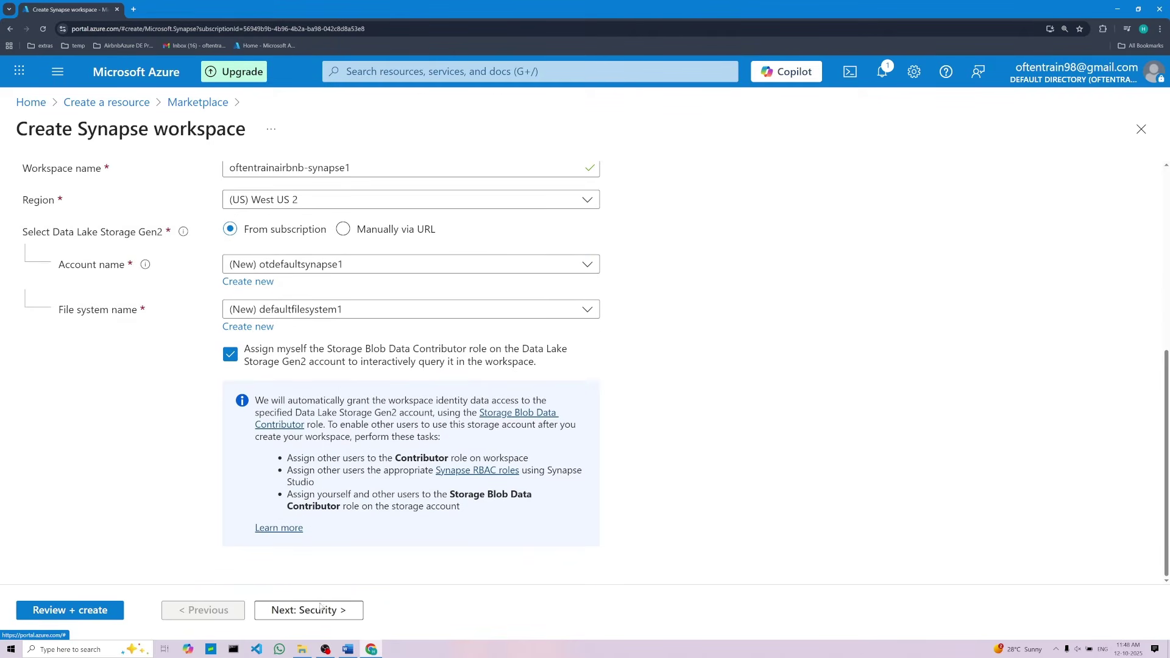
click(347, 648)
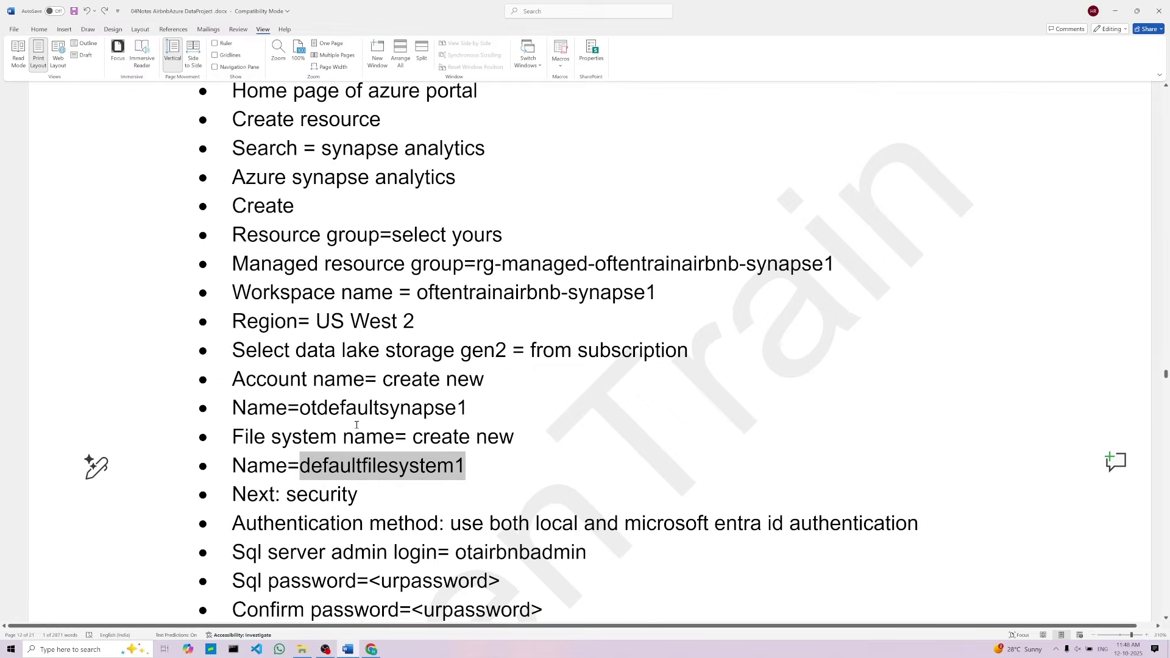
double_click(324, 500)
click(348, 648)
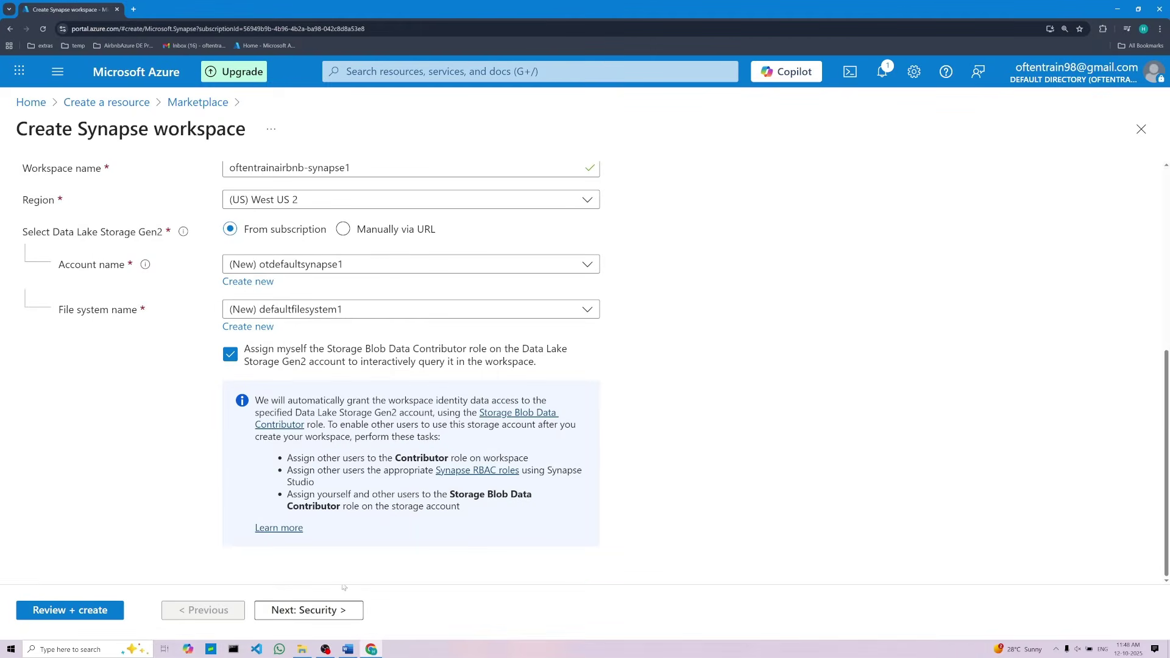
click(334, 610)
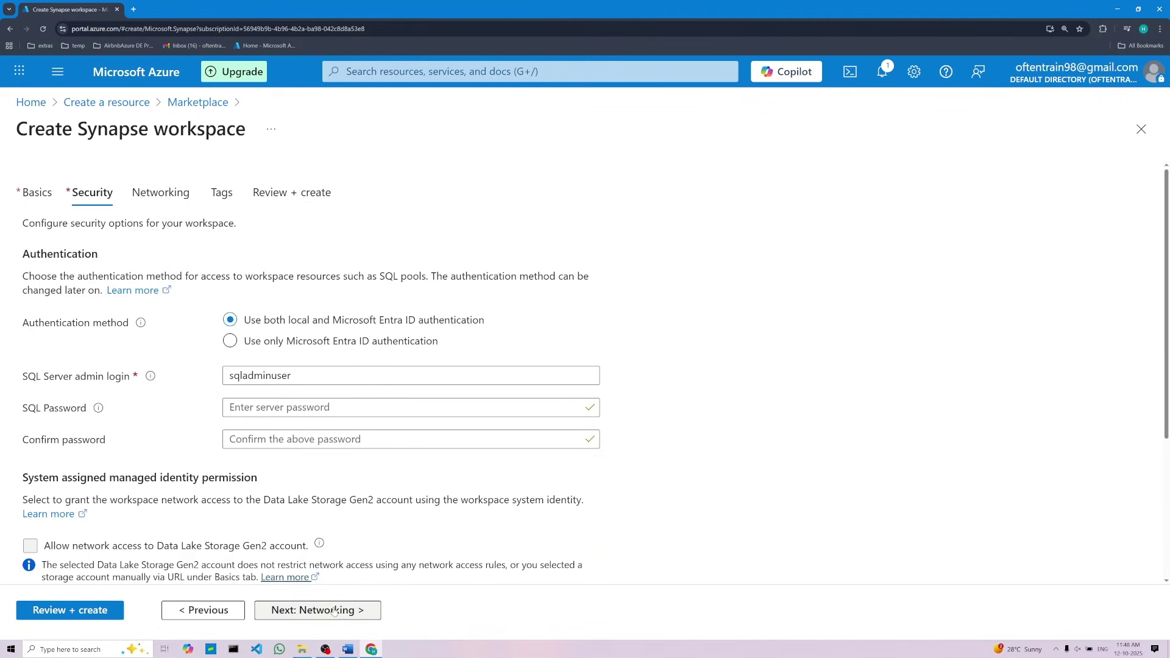
Save the Word notes and compare their authentication method line with the Security settings of the Synapse form in Chrome
click(348, 648)
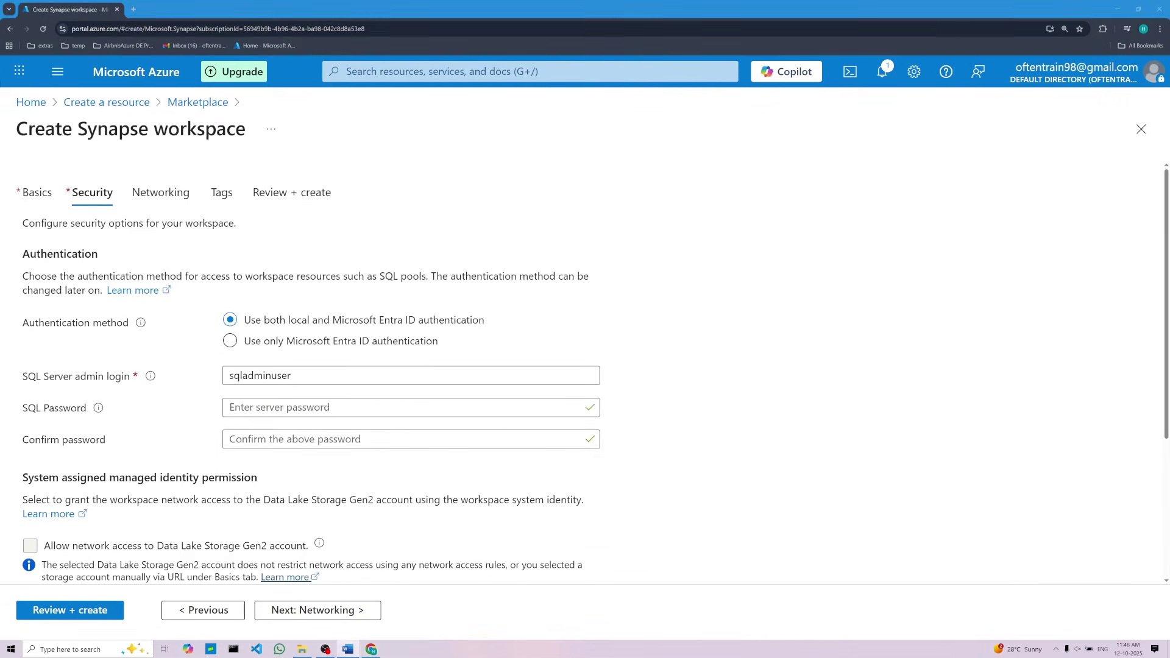
click(74, 11)
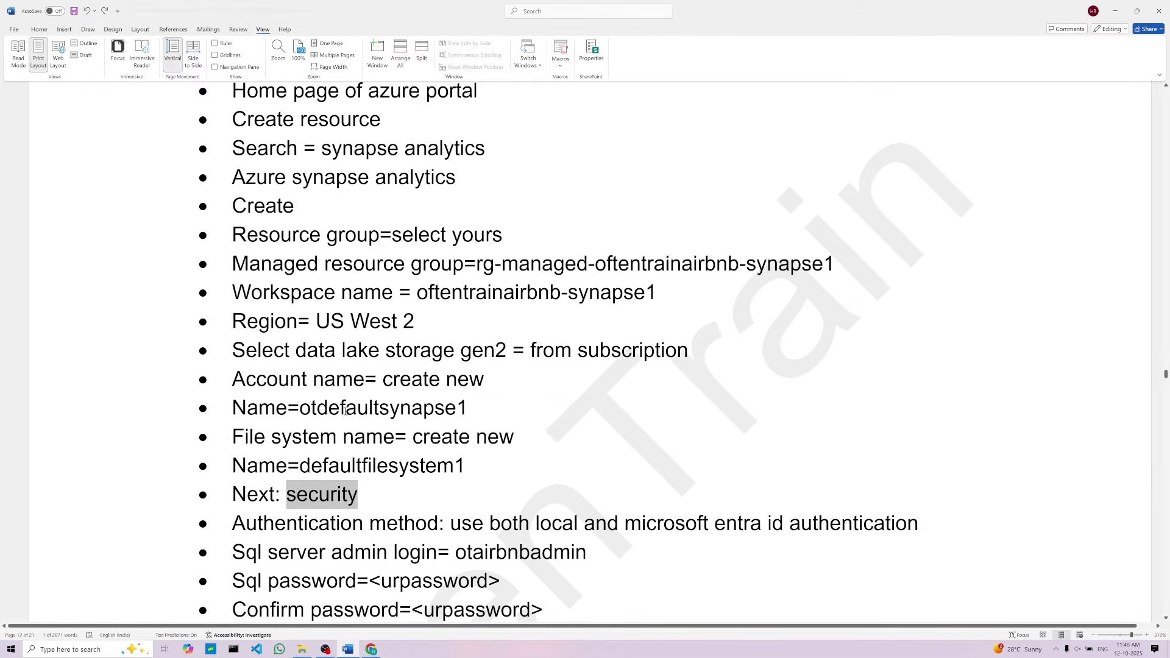
scroll(365, 493, down, 3)
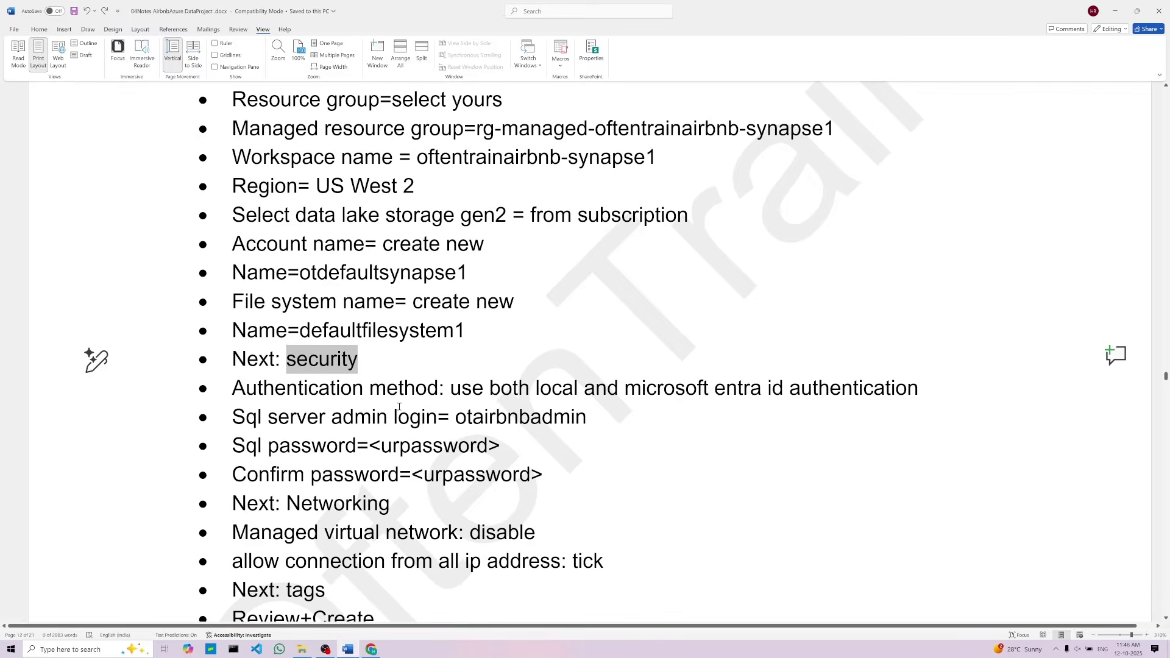
drag(454, 390, 889, 396)
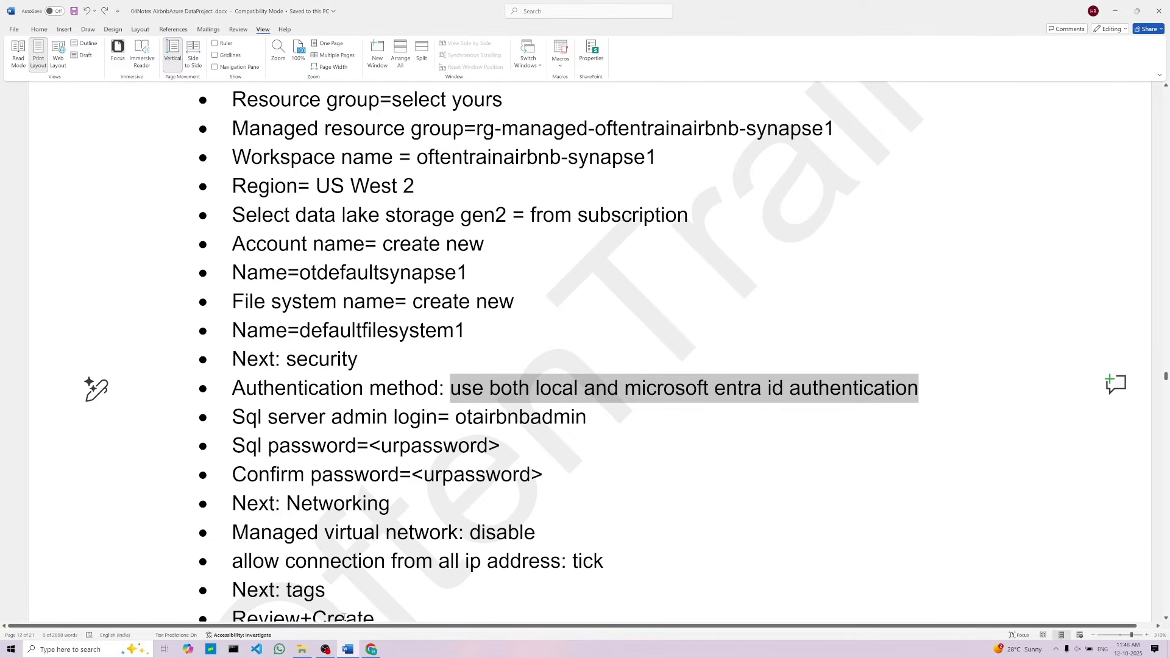
click(371, 649)
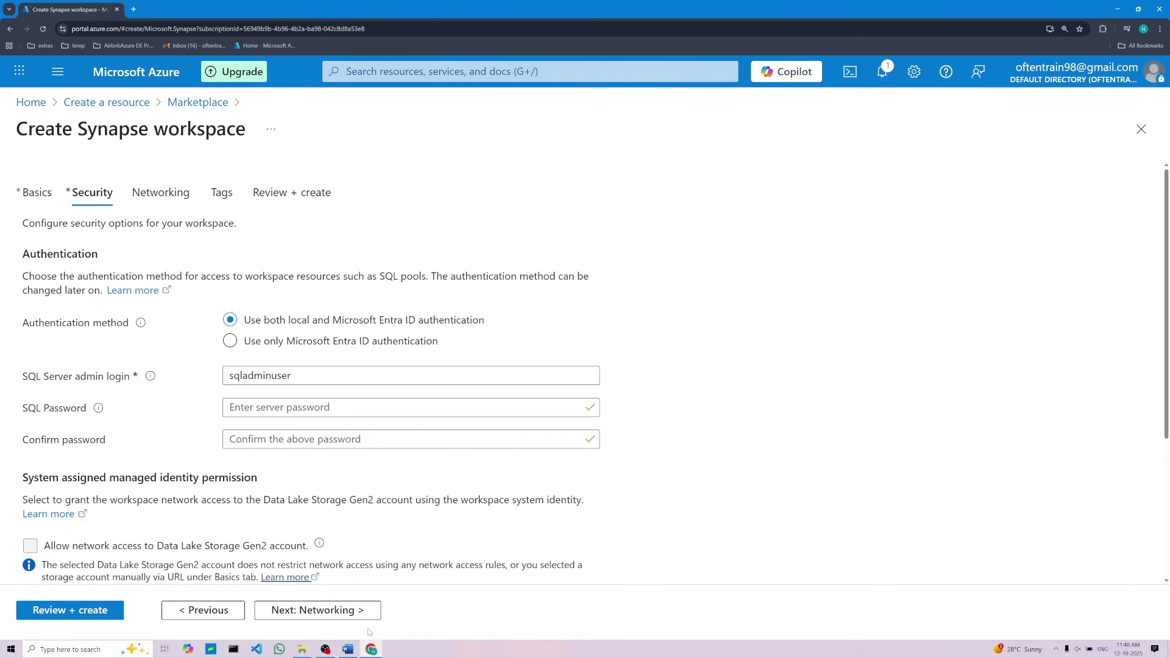
click(352, 651)
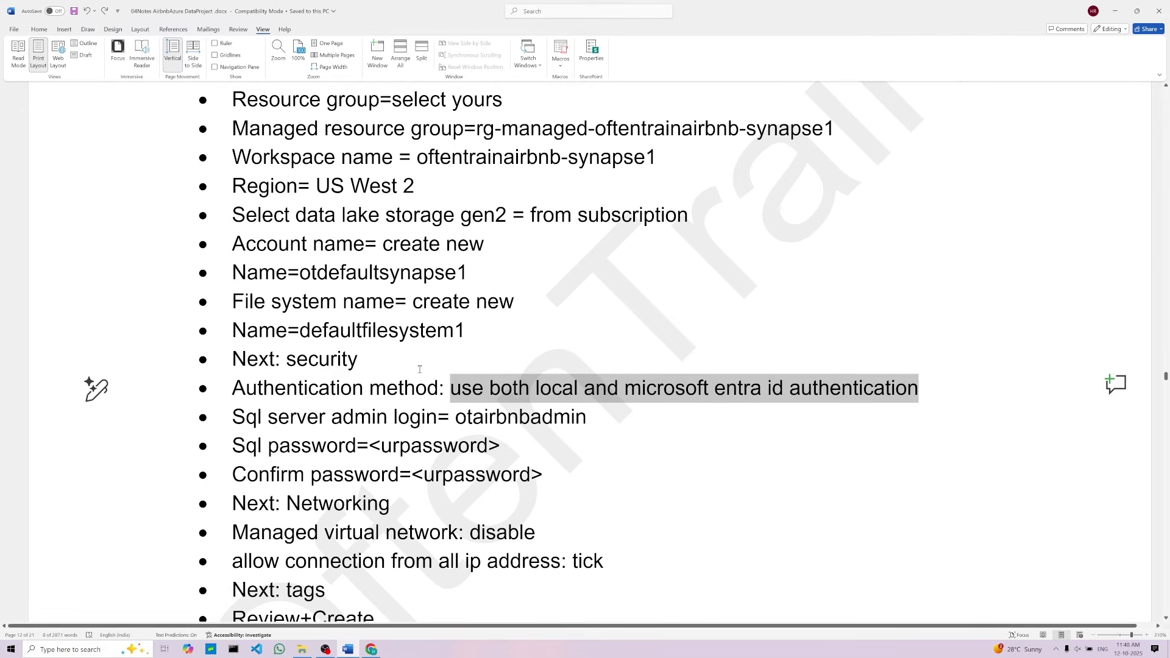
Review the SQL admin login, password and confirm password lines in the Word notes, and return to the Synapse form in Chrome
double_click(459, 419)
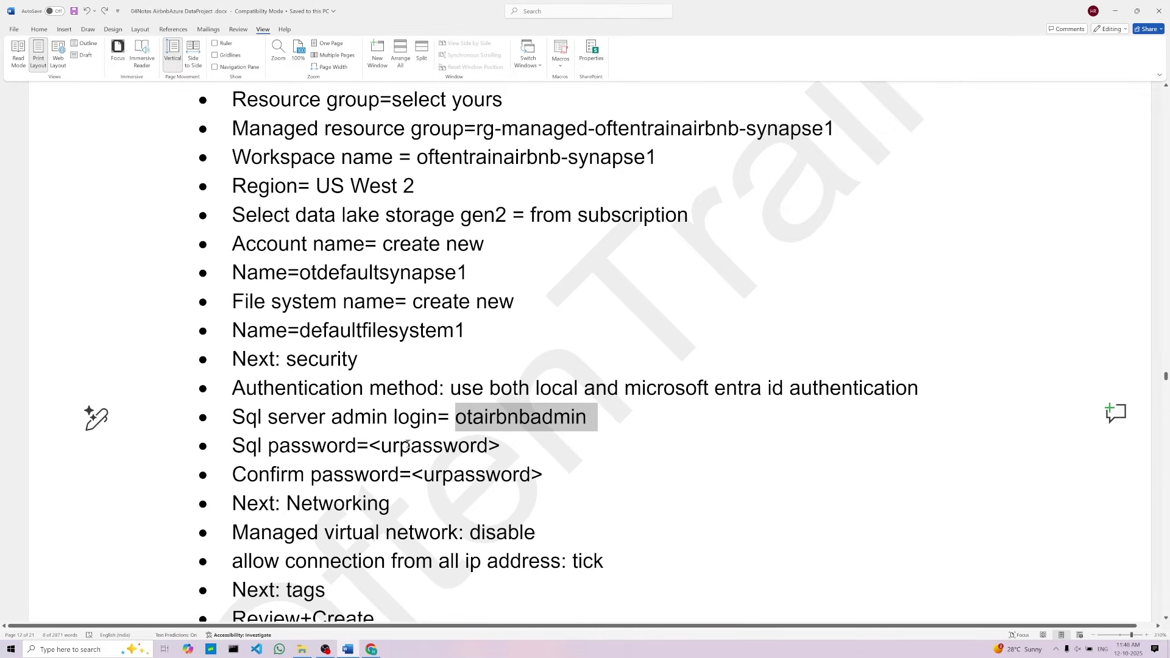
drag(367, 451, 529, 449)
click(529, 449)
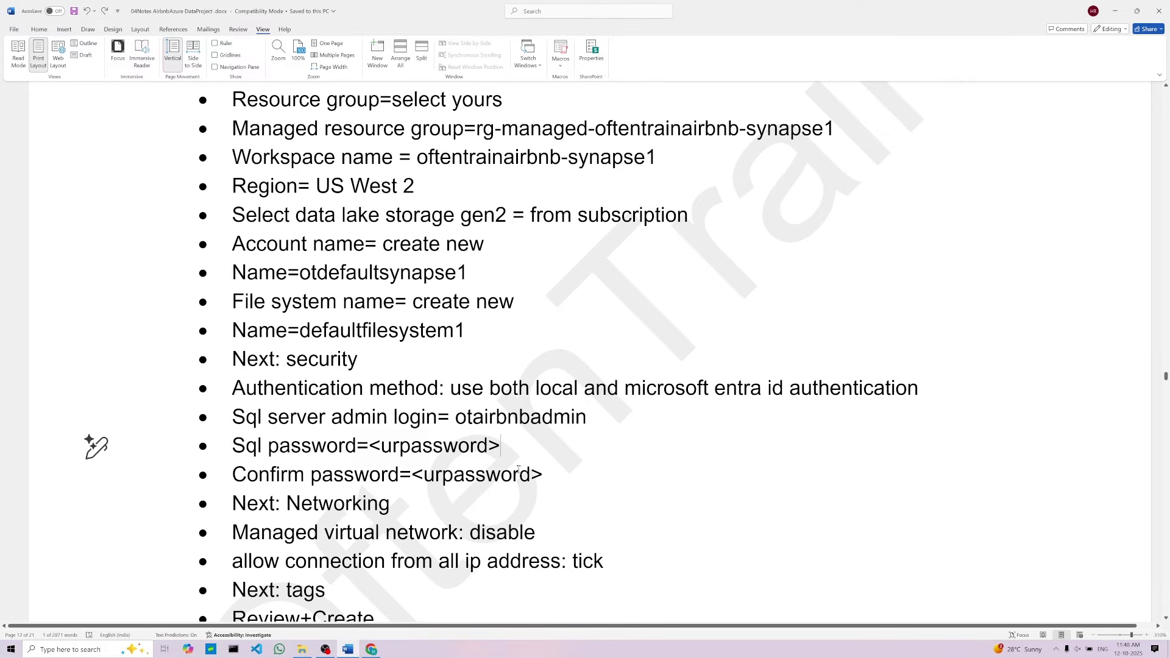
drag(401, 475, 543, 477)
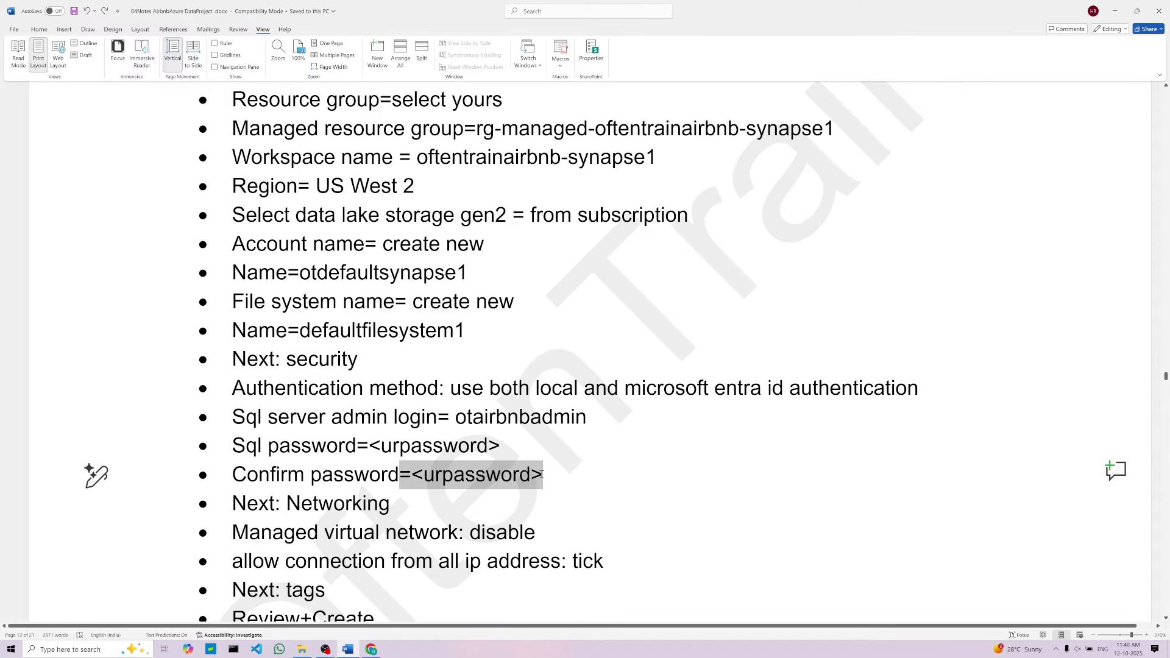
click(487, 495)
drag(401, 477, 543, 477)
click(414, 504)
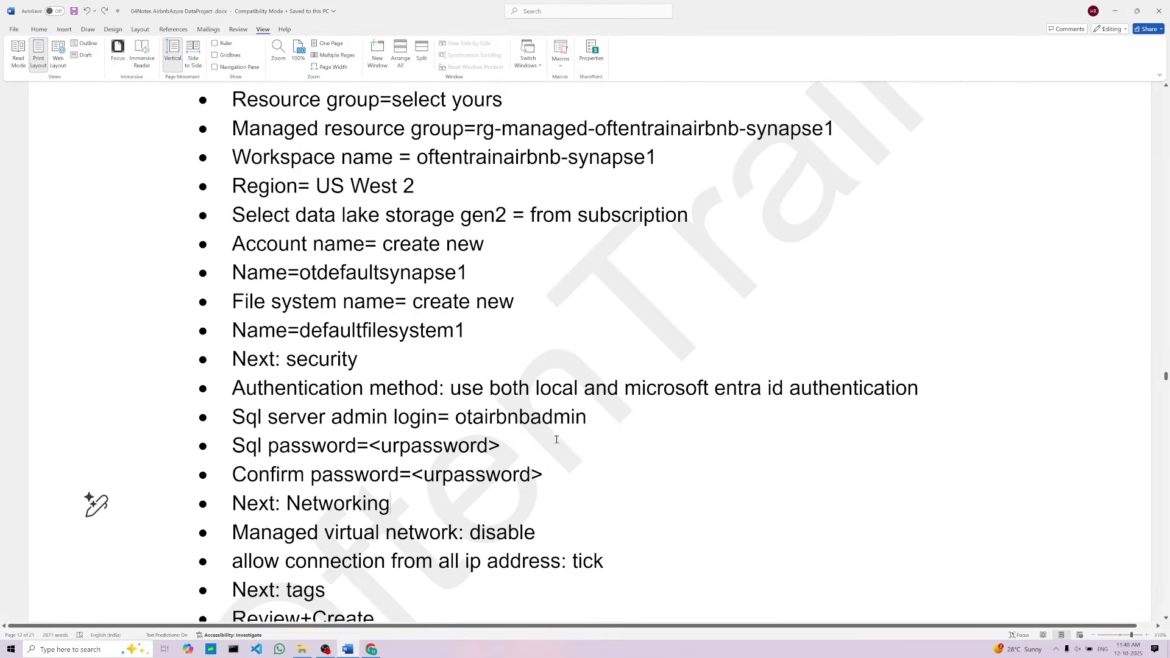
click(371, 649)
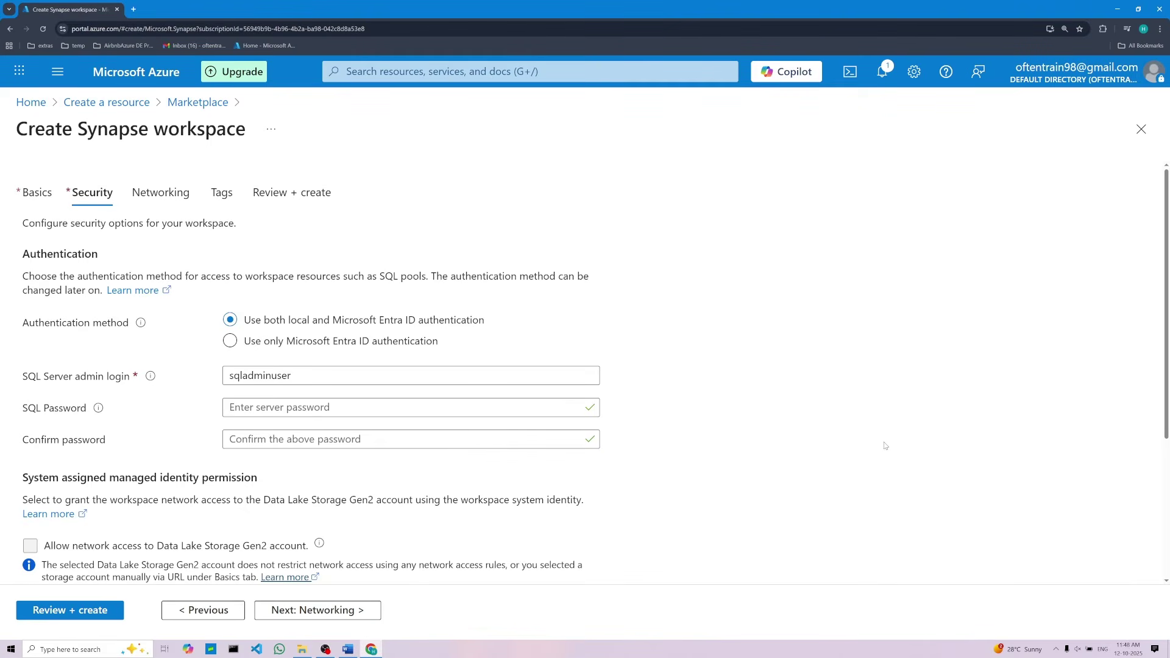
Set the SQL Server admin login to sqladminuserairbnb in the Synapse form in Chrome, copying it from the Word notes
click(304, 370)
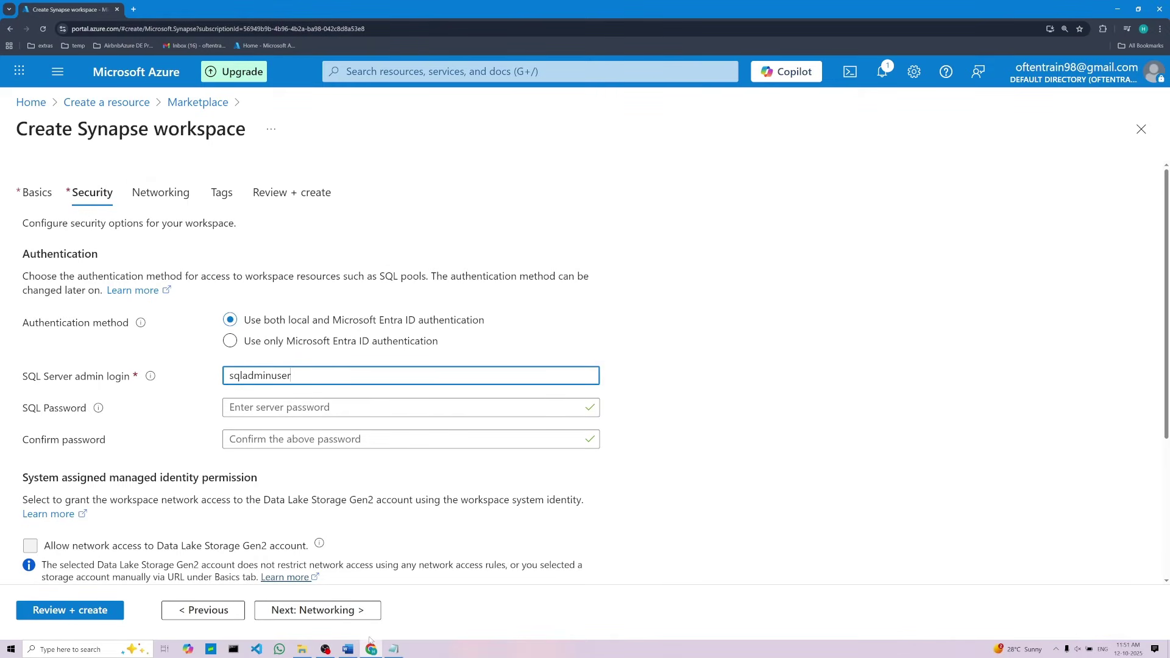
click(348, 648)
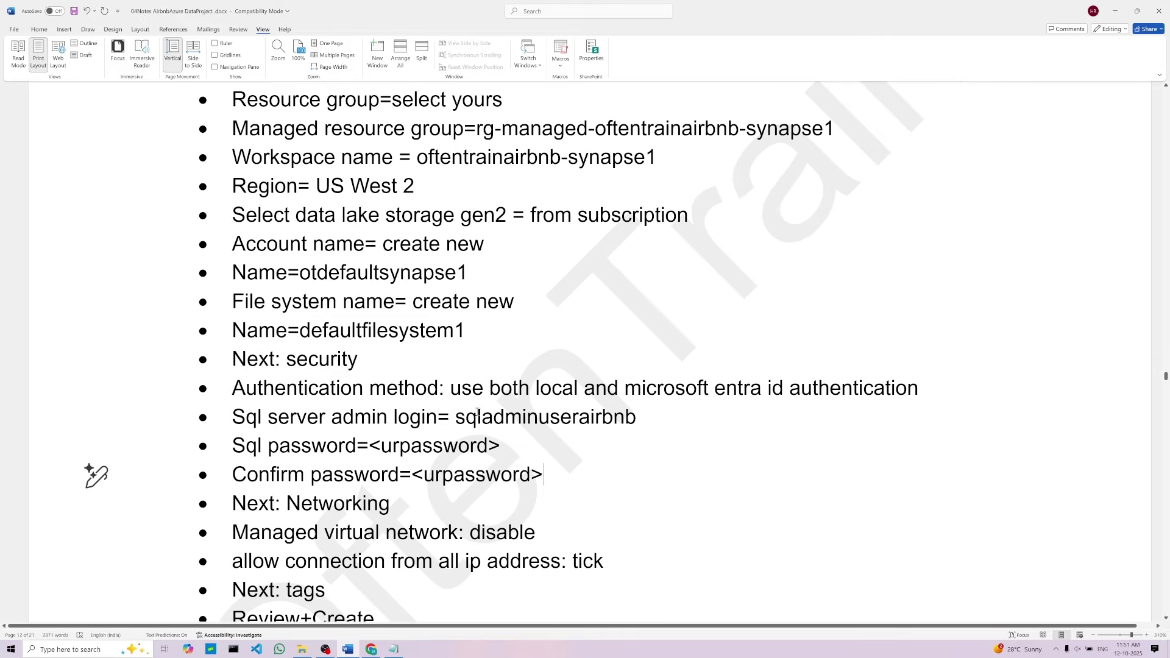
drag(455, 418, 636, 418)
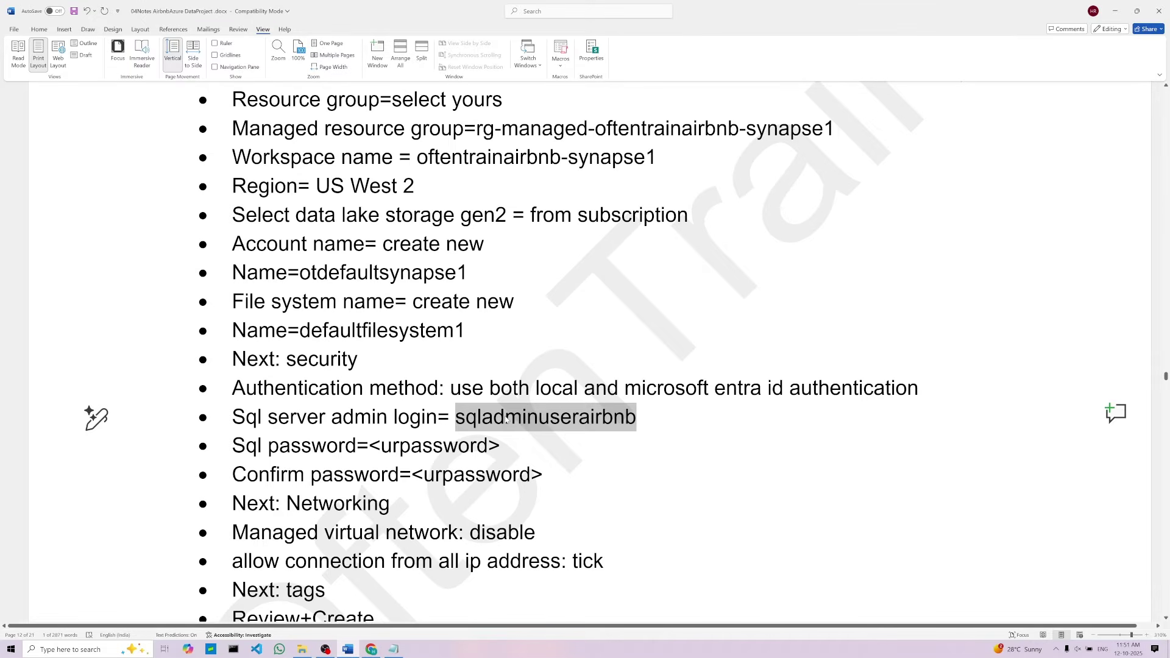
right_click(506, 419)
click(536, 233)
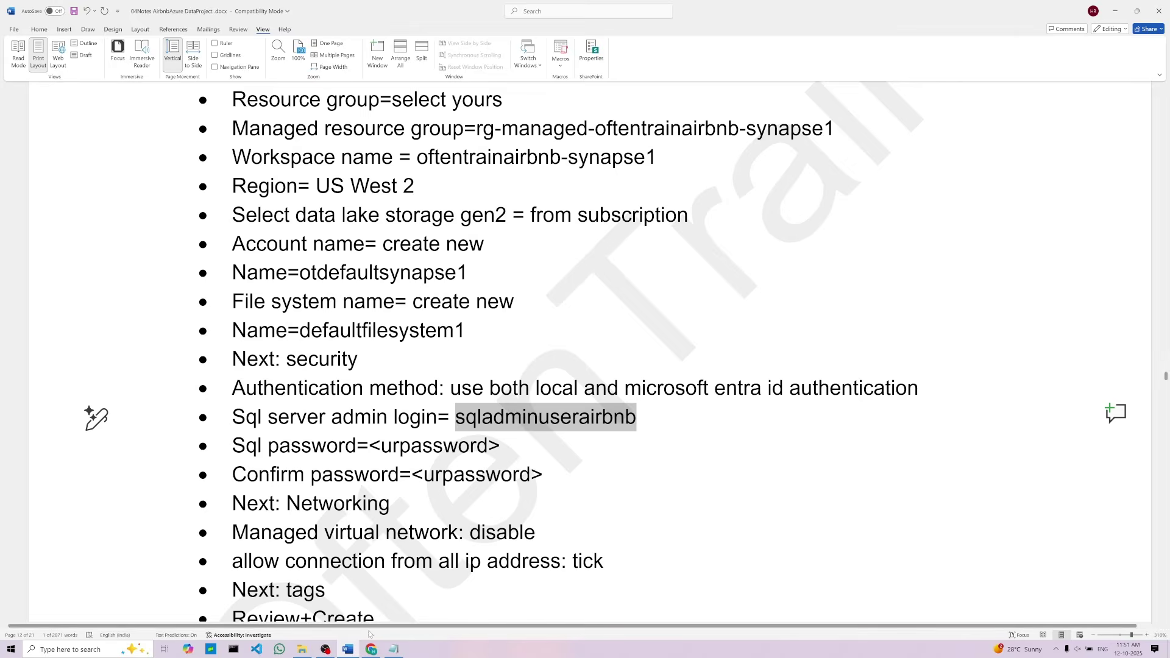
click(371, 649)
click(302, 381)
double_click(277, 375)
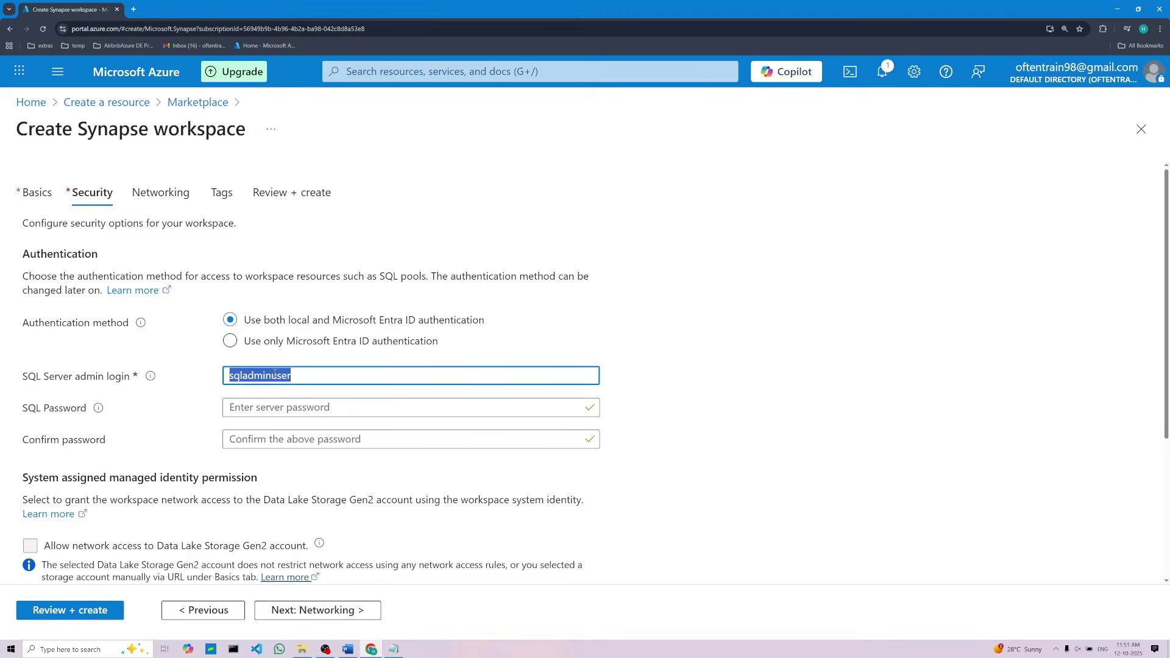
right_click(275, 374)
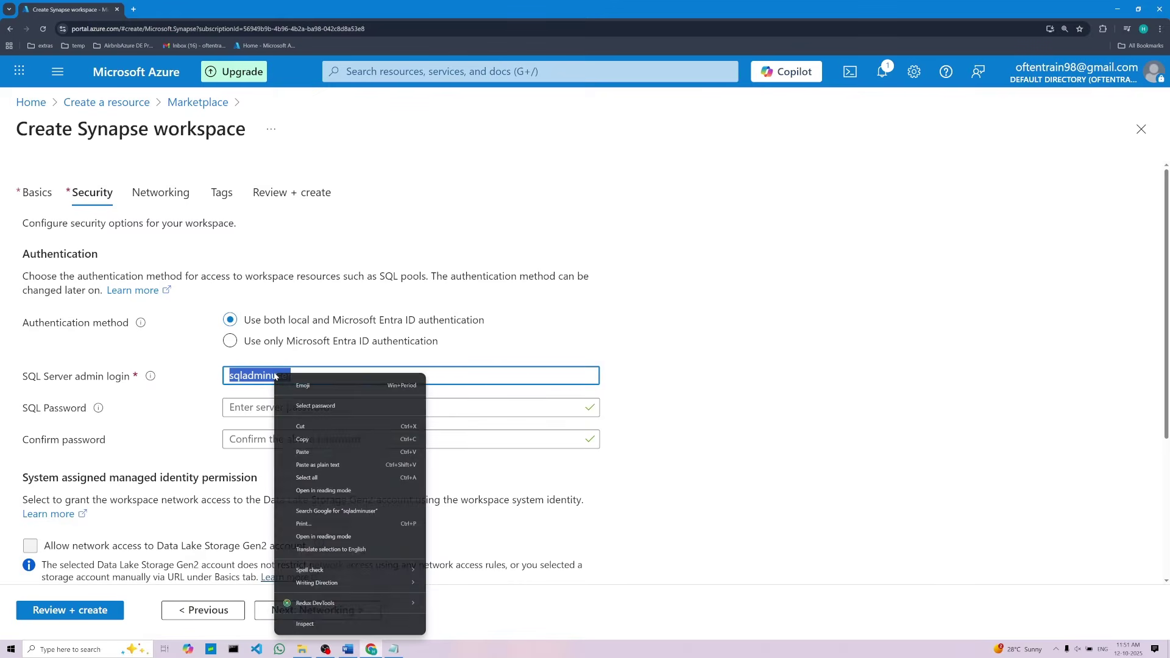
click(302, 452)
Try the SQL password stored in the Notepad credentials file in the Synapse form's SQL Password and Confirm password fields in Chrome
click(273, 413)
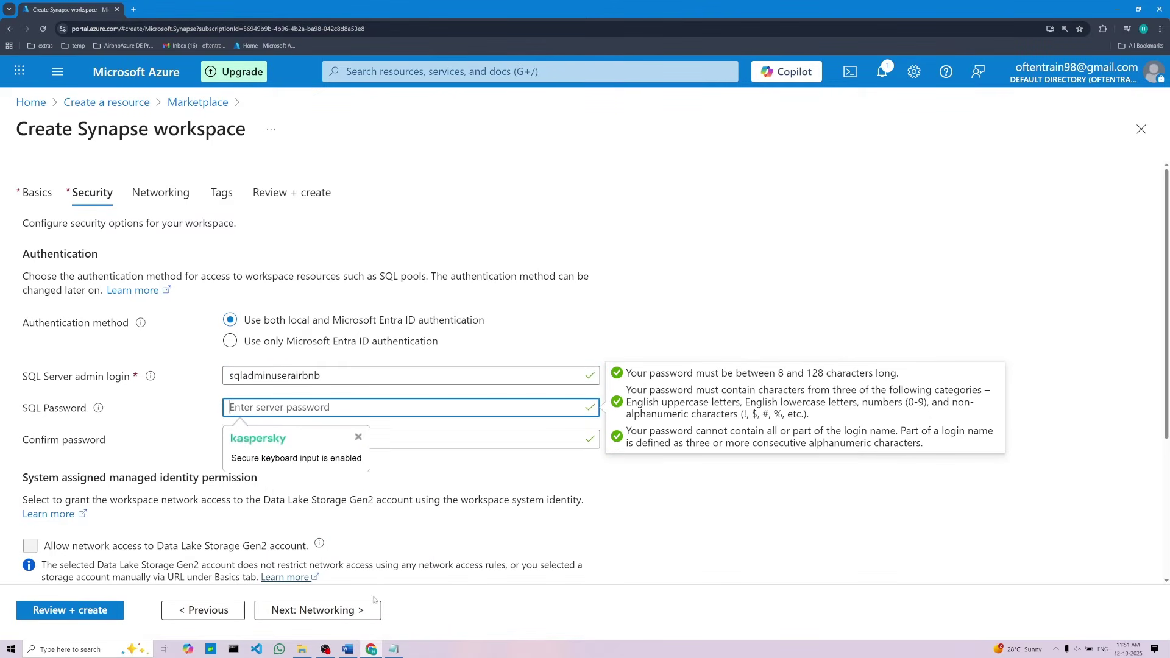
click(394, 649)
click(198, 474)
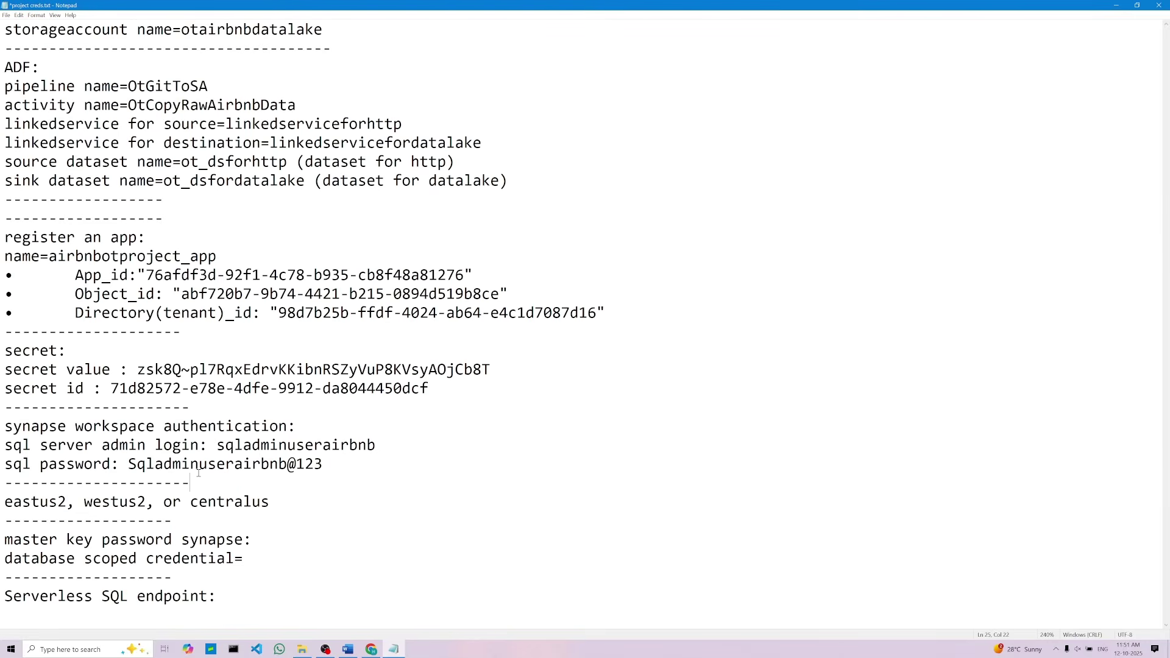
drag(129, 465, 324, 464)
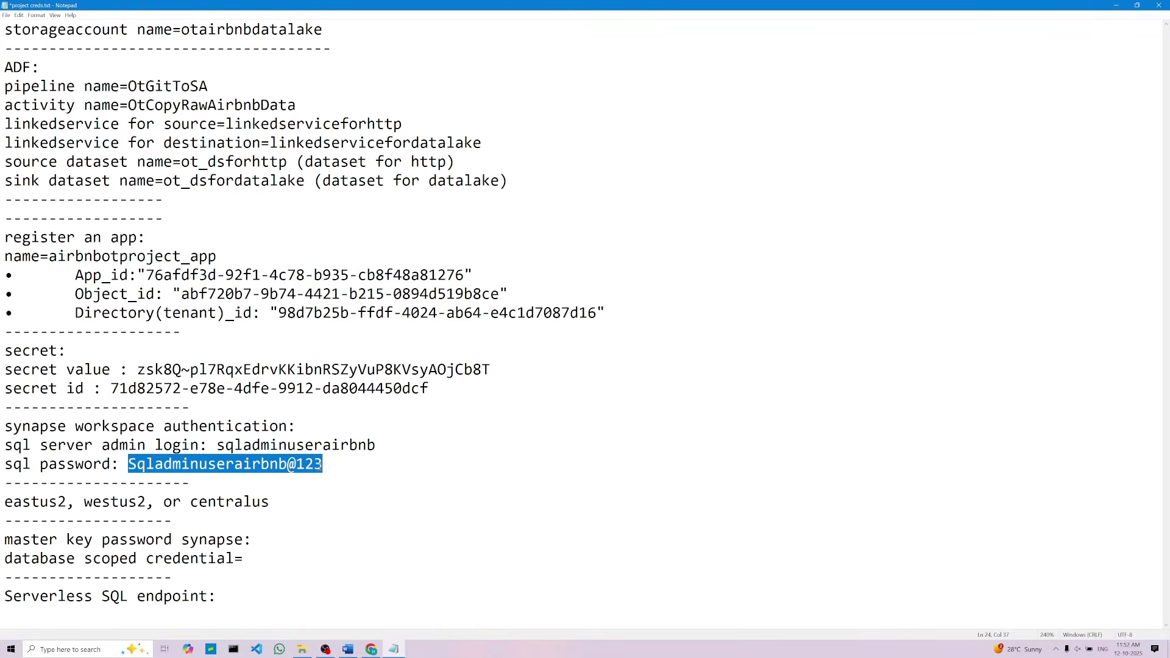
right_click(273, 469)
click(291, 494)
click(369, 650)
click(256, 408)
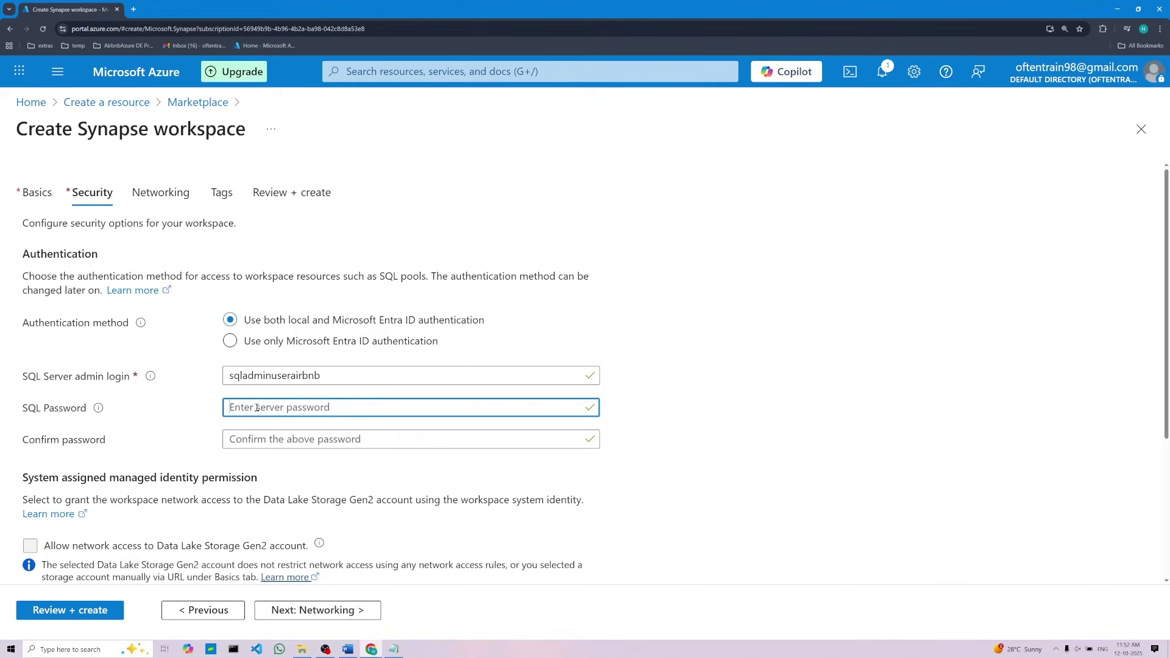
right_click(256, 410)
click(285, 283)
click(278, 440)
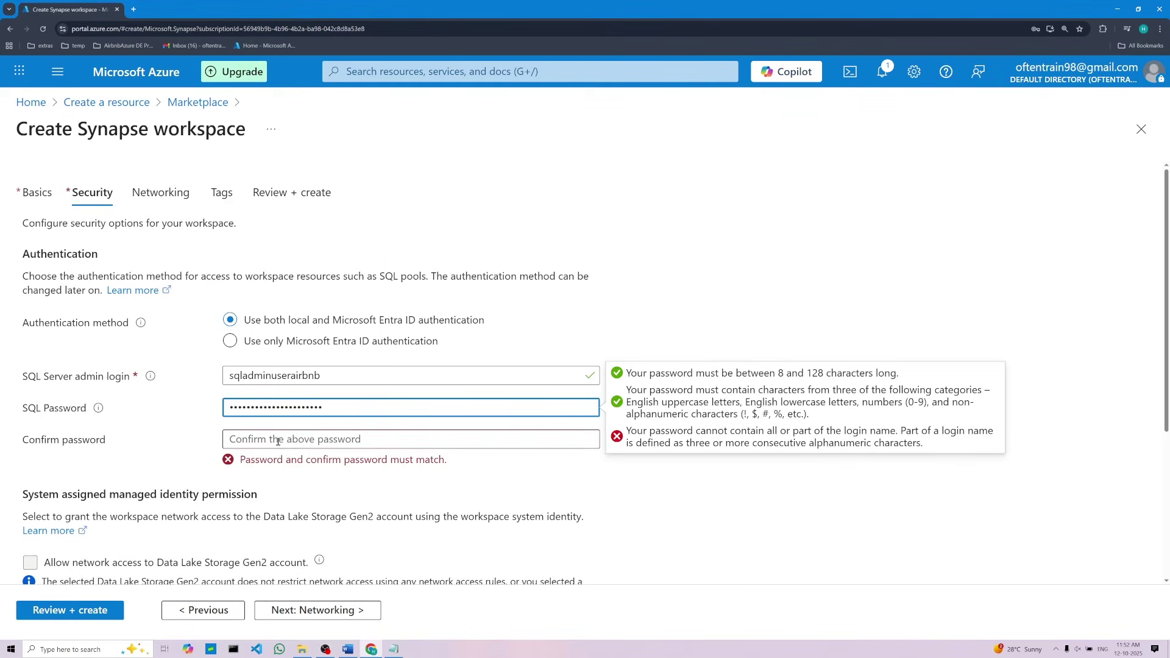
right_click(273, 468)
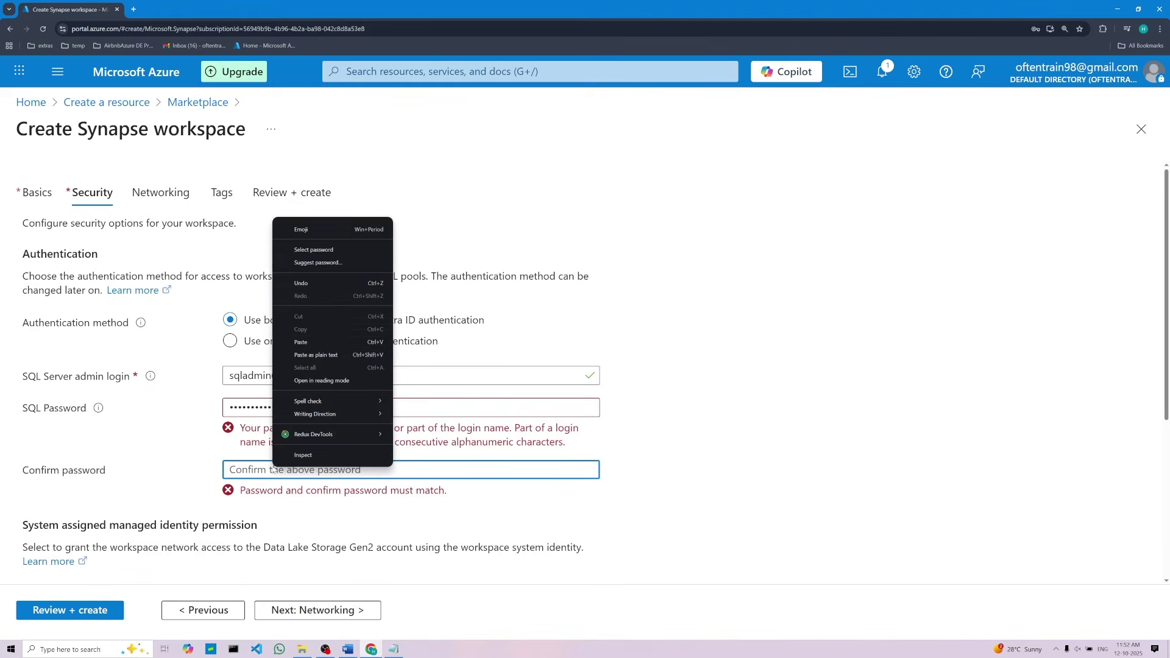
click(297, 343)
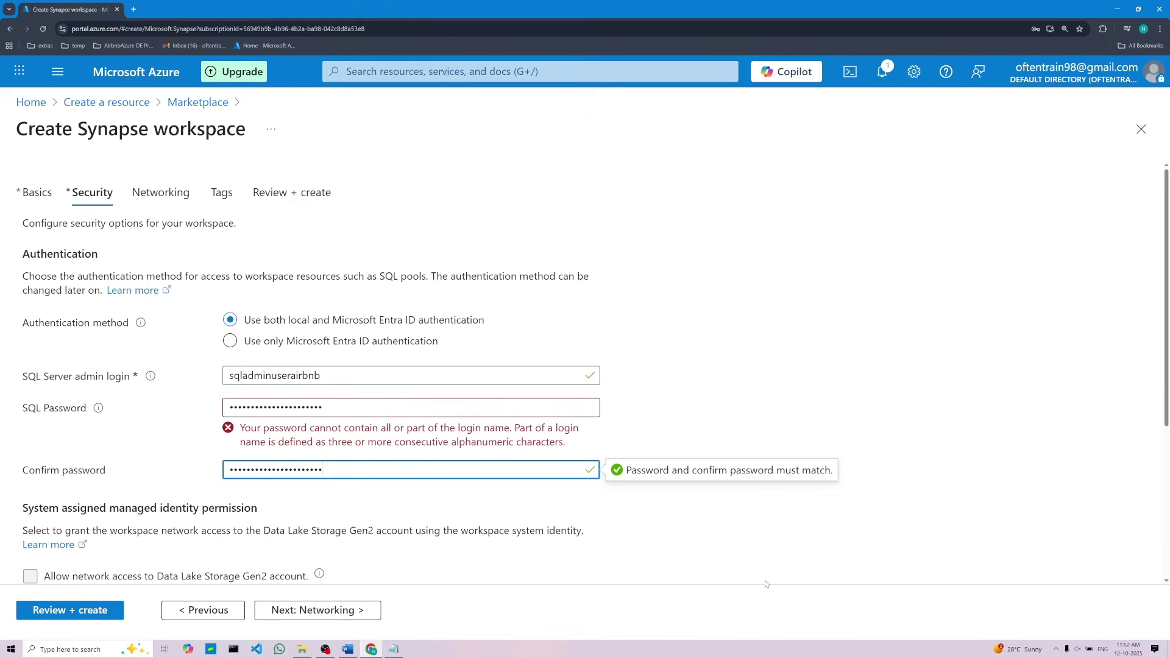
Replace the SQL Password and Confirm password entries in the Synapse form with the revised SQL password from the Notepad credentials file
click(394, 407)
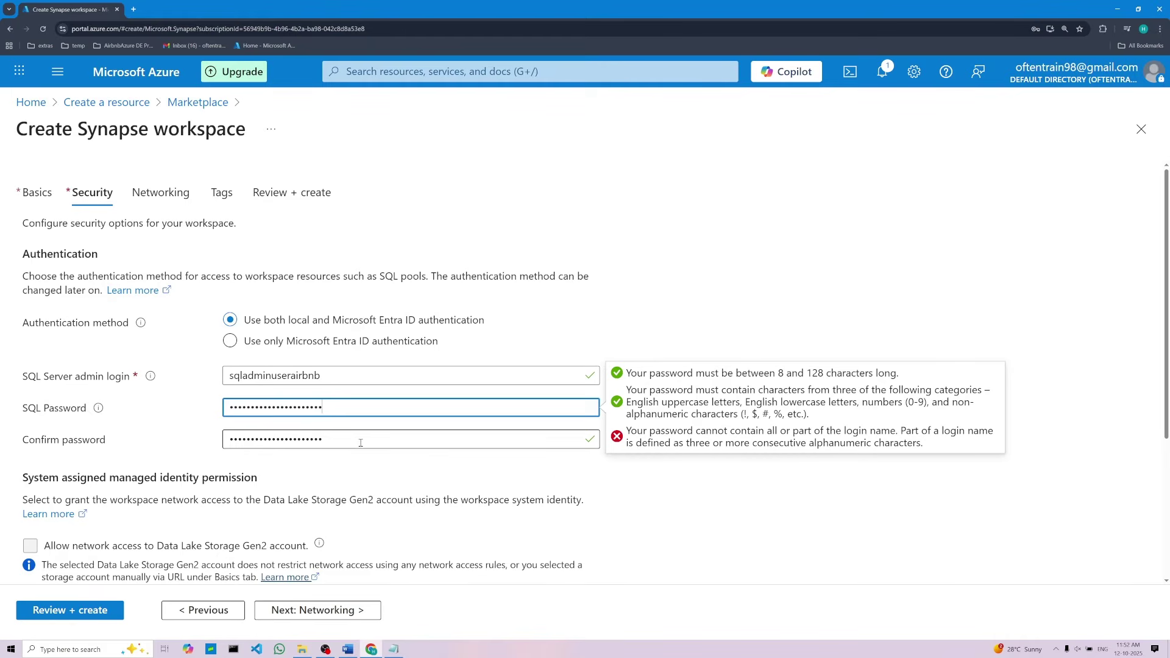
key(alt+Tab)
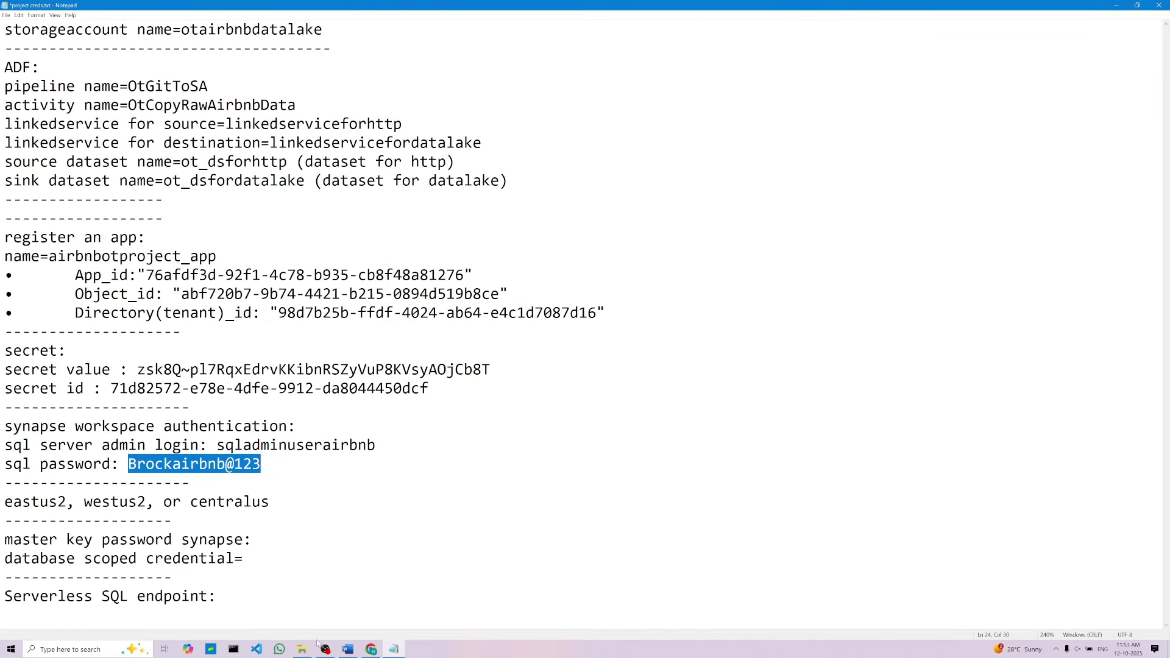
click(371, 649)
click(258, 406)
key(ctrl+a)
key(ctrl+v)
key(Tab)
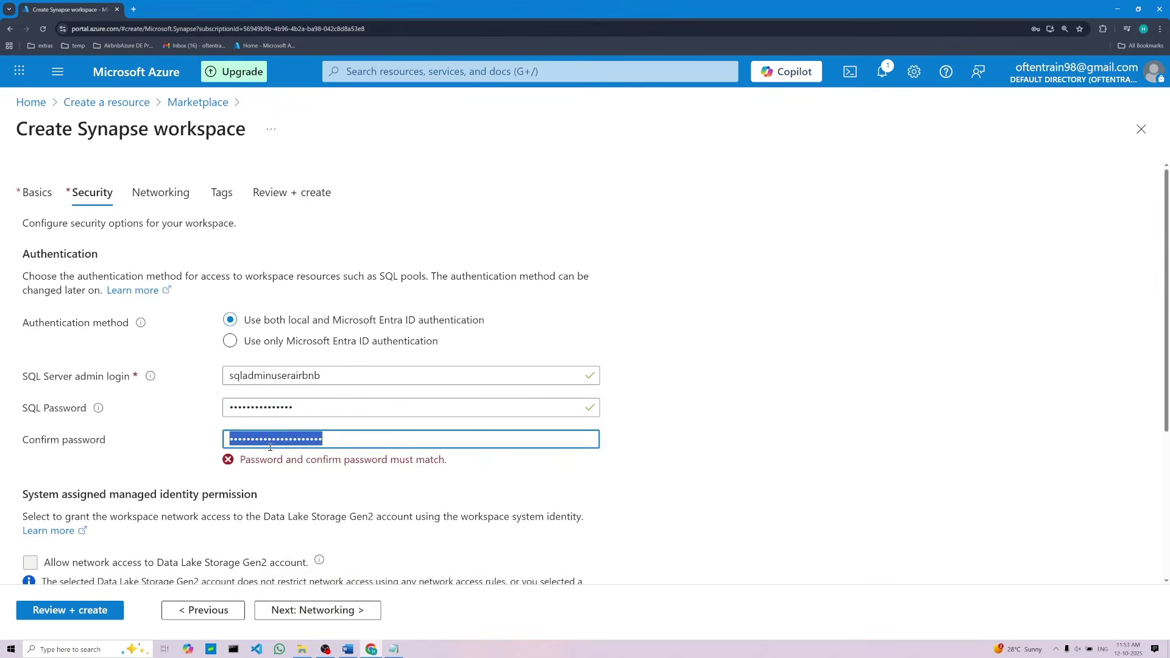
key(ctrl+v)
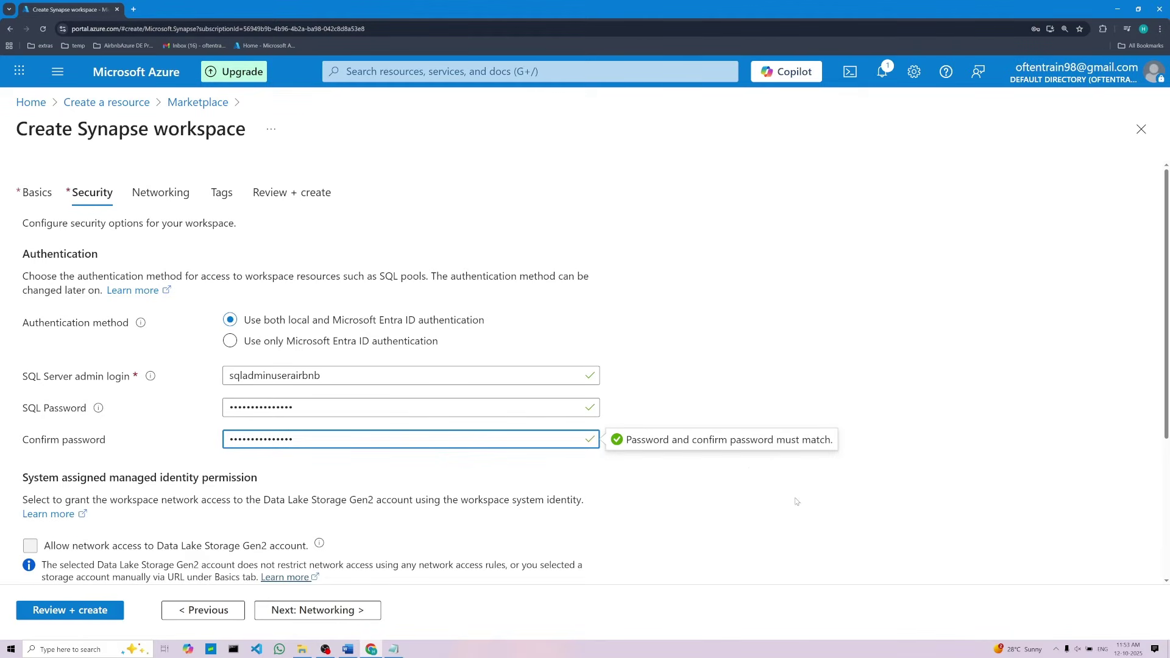
click(796, 501)
Check the SQL credentials recorded in Notepad and review the remaining Security settings of the Synapse form in Chrome
click(393, 649)
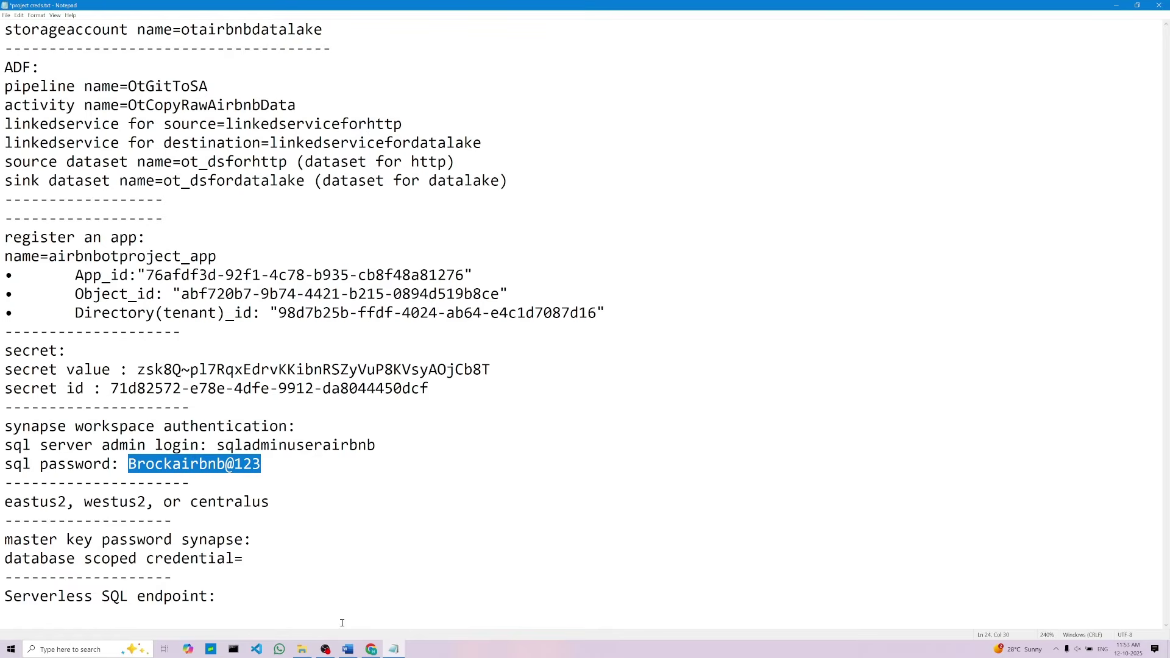
mouse_move(333, 648)
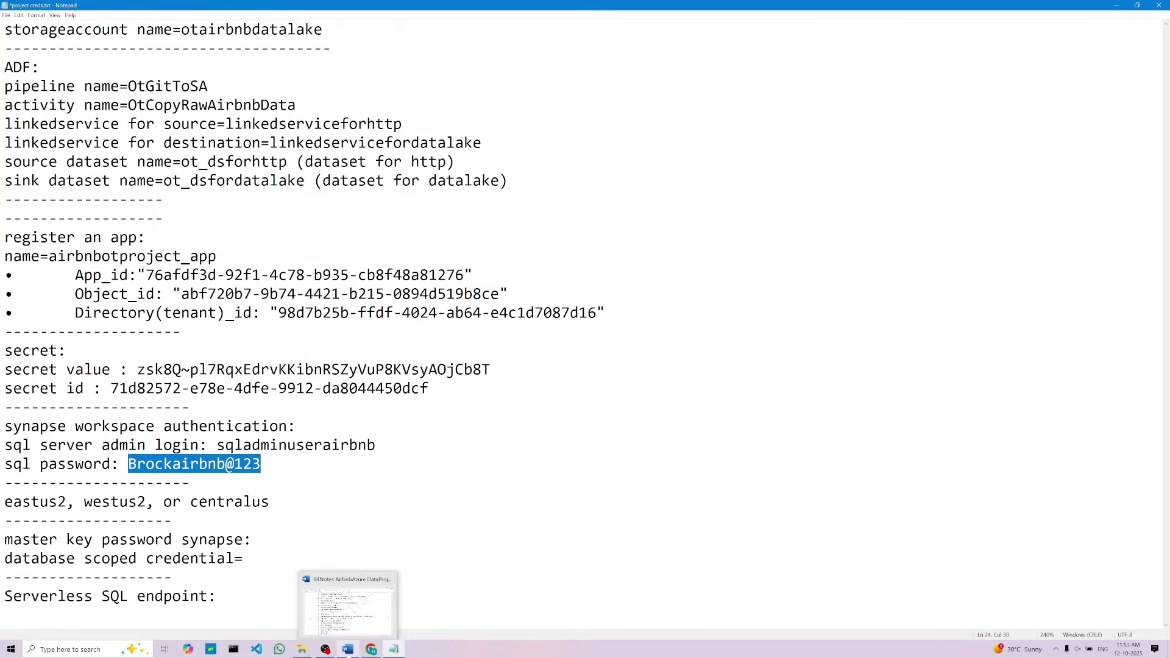
click(367, 650)
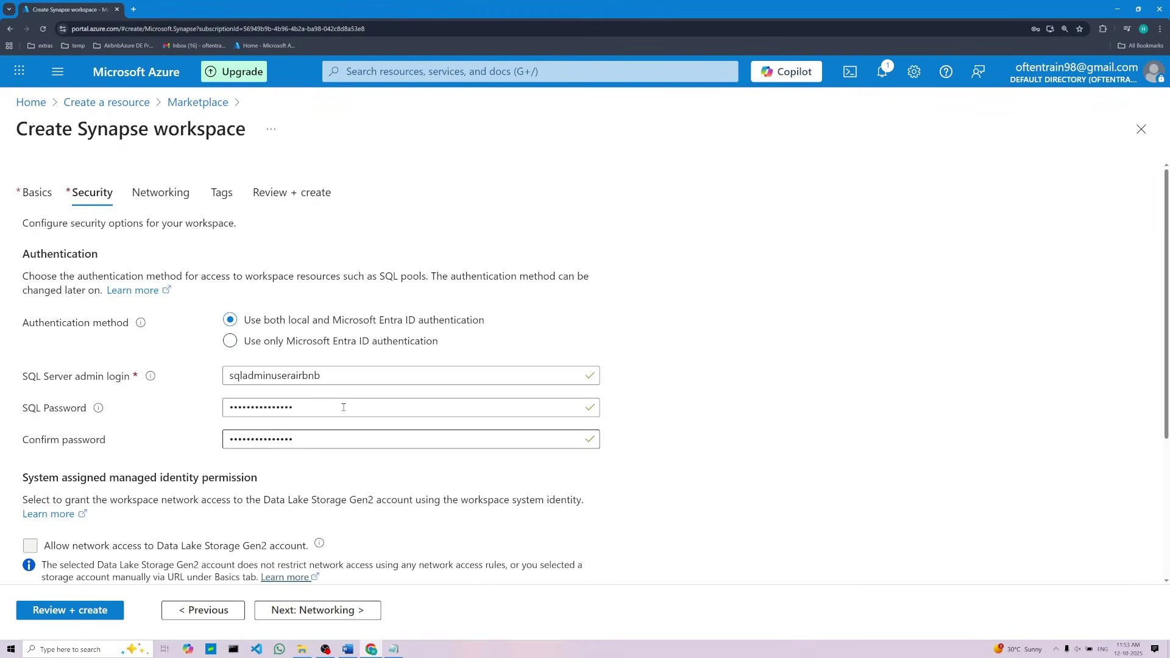
scroll(304, 457, down, 2)
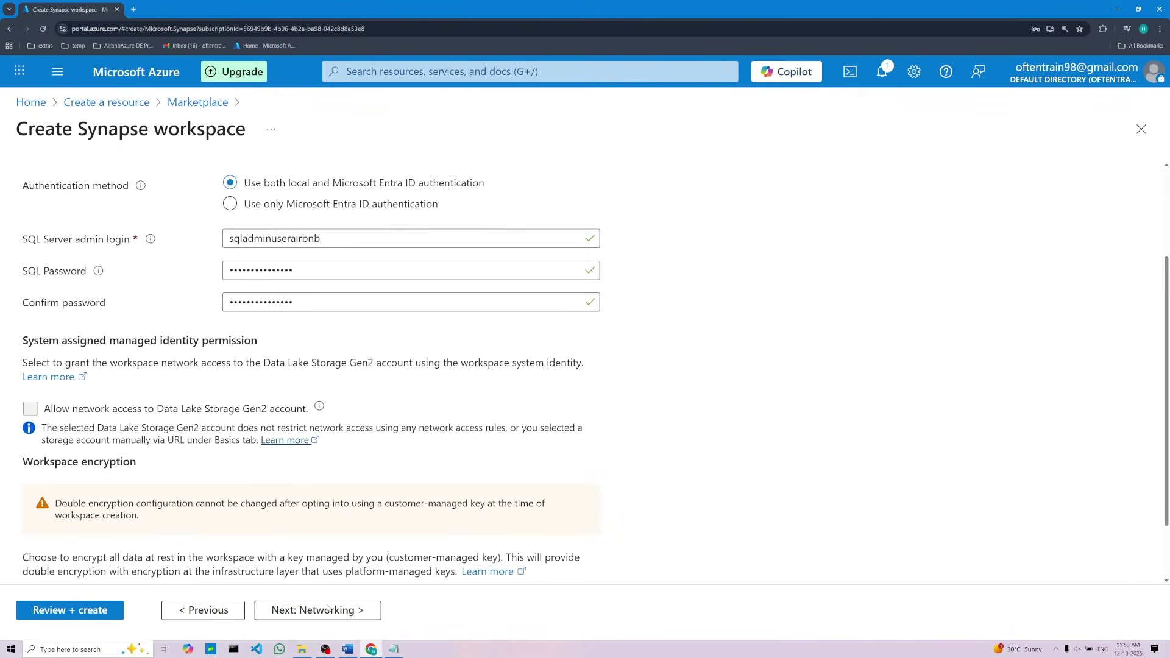
Check the instruction after the password lines in the Word notes and advance the Synapse form in Chrome to Networking
click(347, 649)
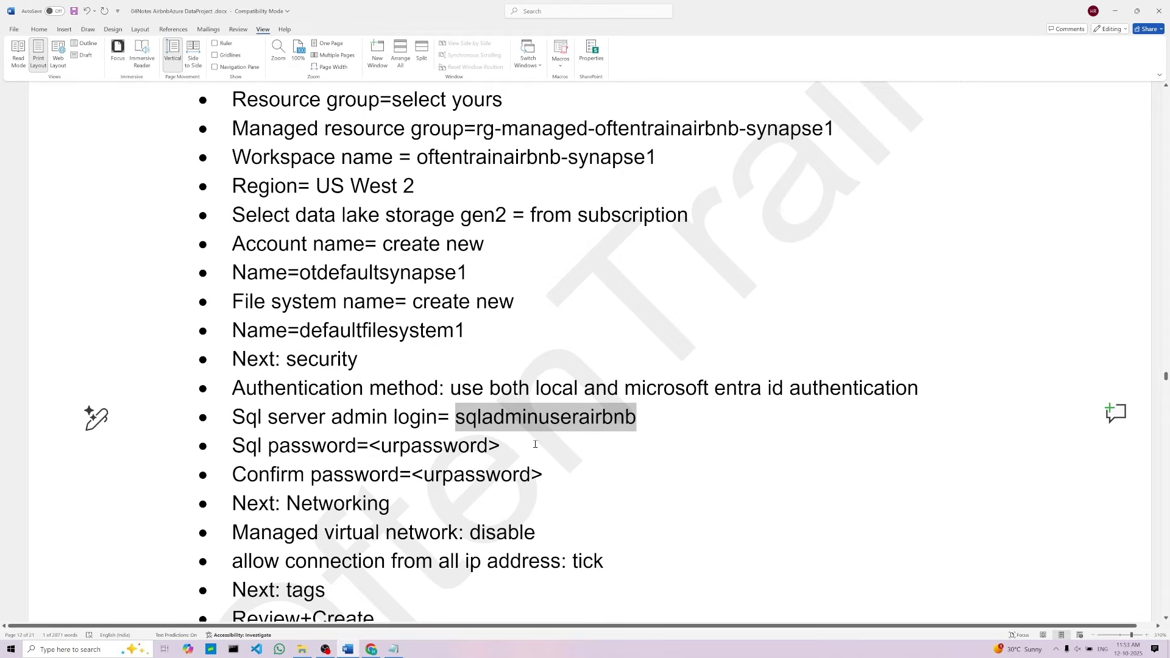
click(325, 501)
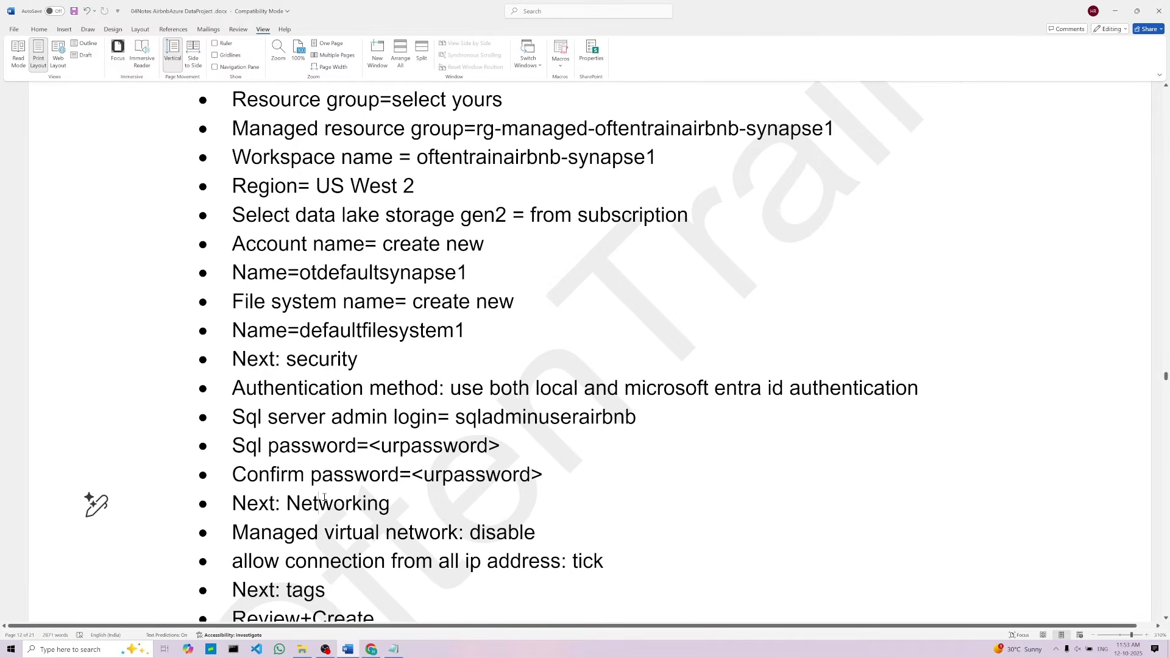
triple_click(325, 501)
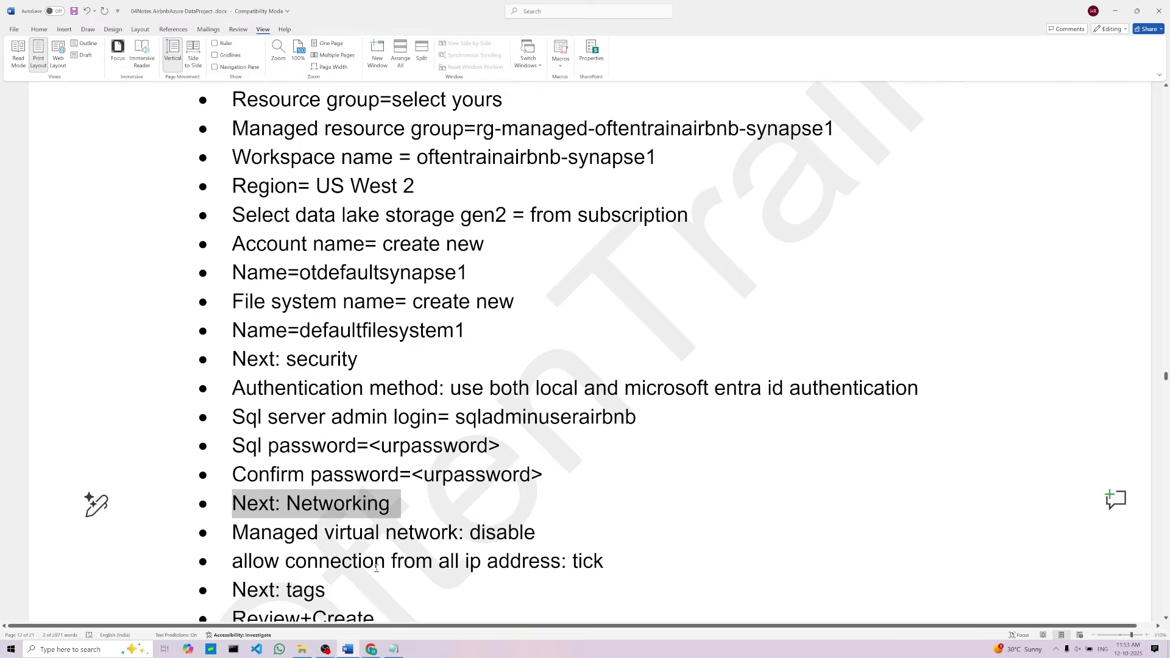
click(373, 649)
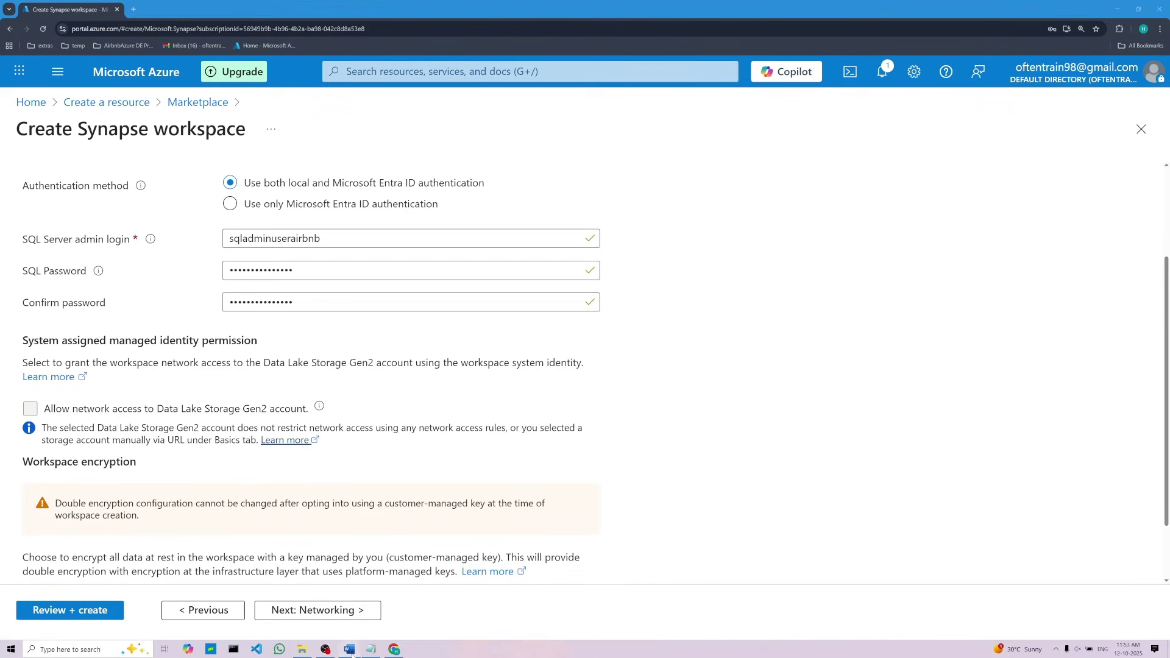
drag(347, 650, 371, 651)
scroll(220, 376, down, 1)
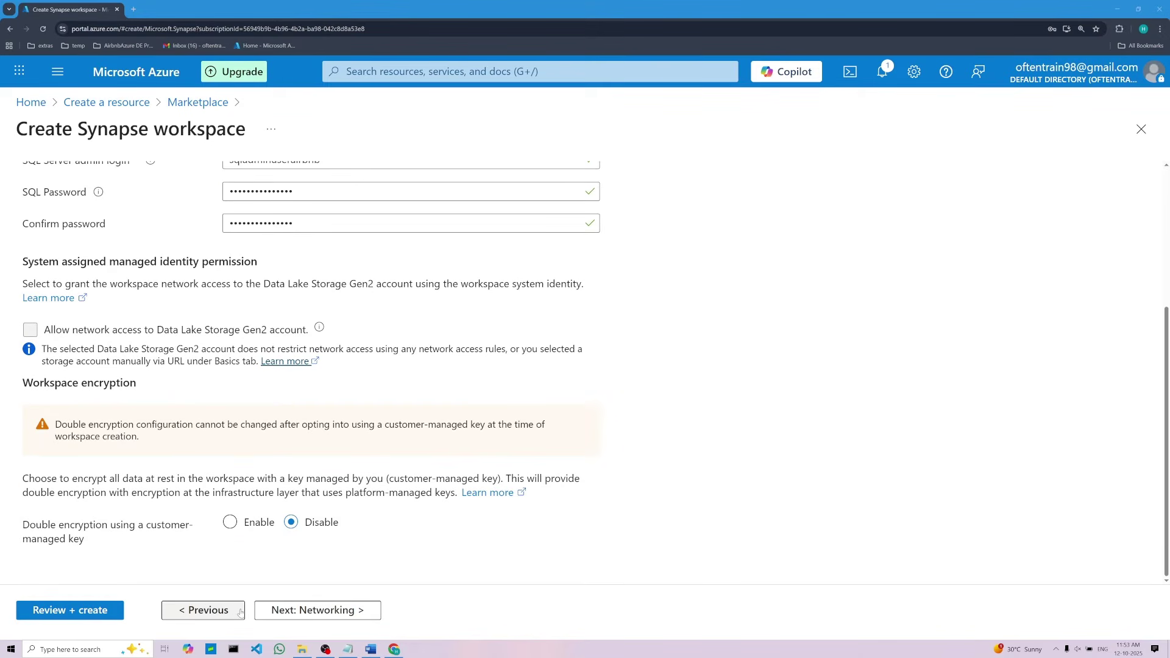
click(307, 610)
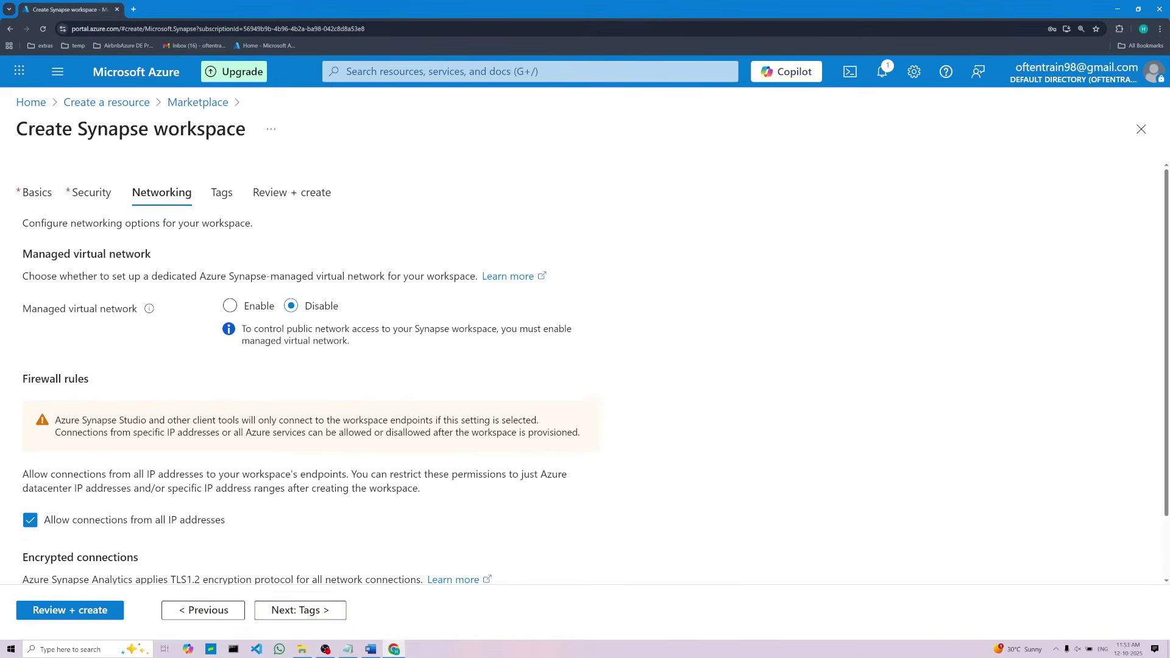
Compare the managed virtual network line in the Word notes with the Networking settings in Chrome, and return to the notes
click(370, 650)
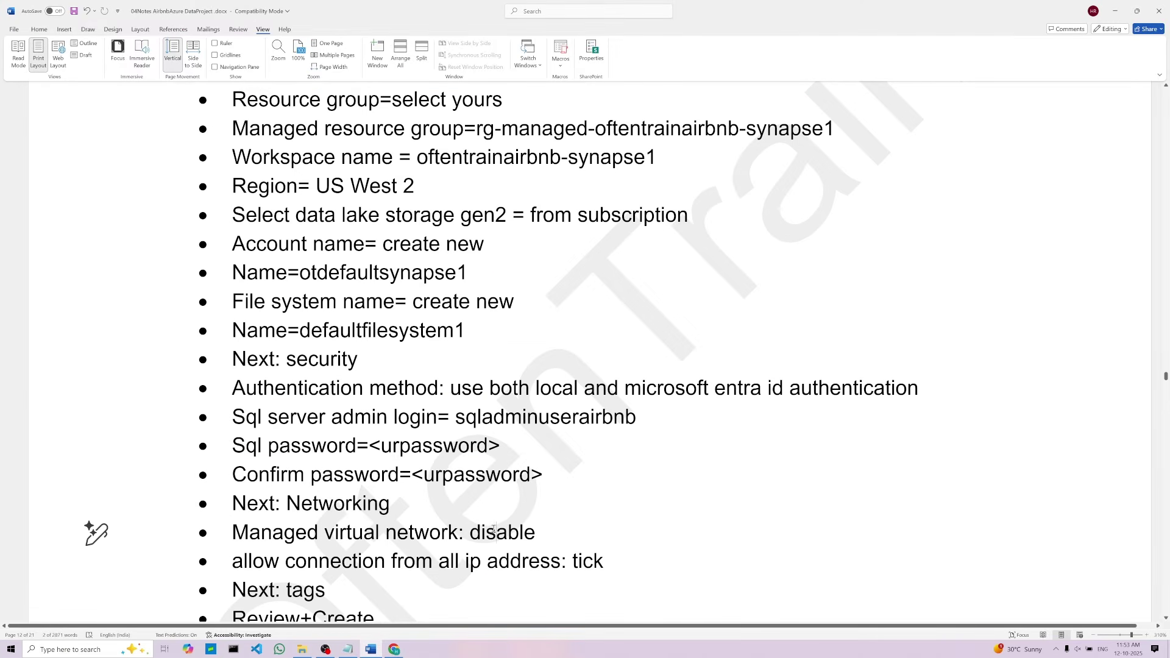
key(alt+Tab)
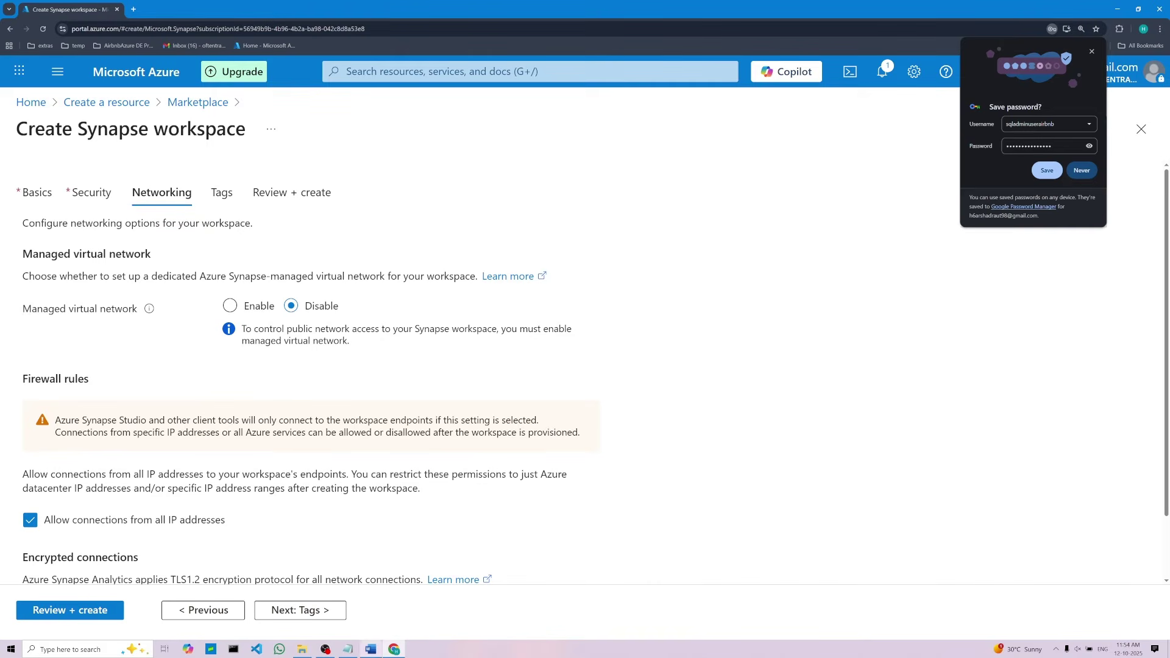
click(370, 649)
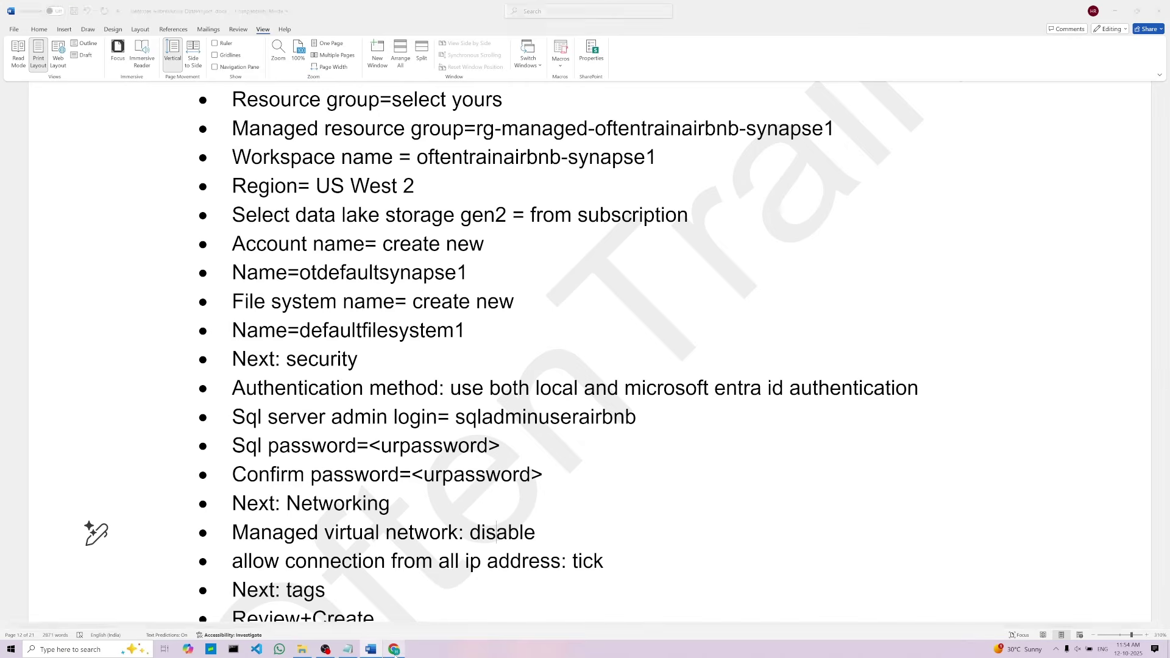
Compare the Networking settings of the Synapse form in Chrome with the Word notes and read the instructions that follow
key(alt+Tab)
scroll(99, 374, down, 2)
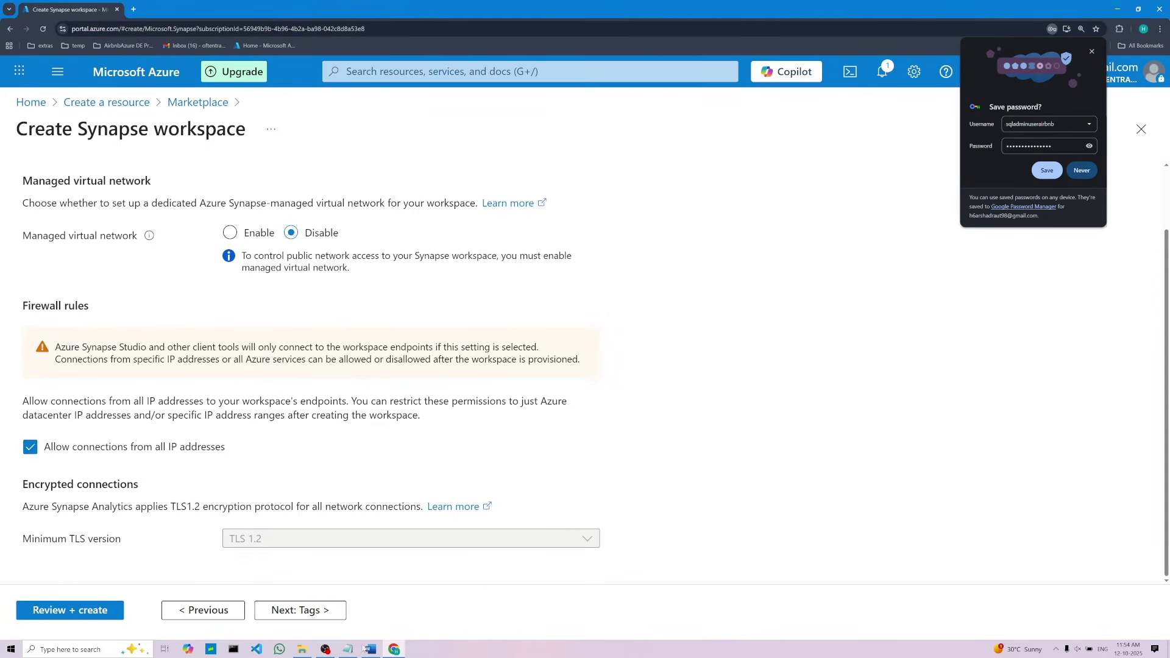
key(alt+Tab)
scroll(543, 568, down, 2)
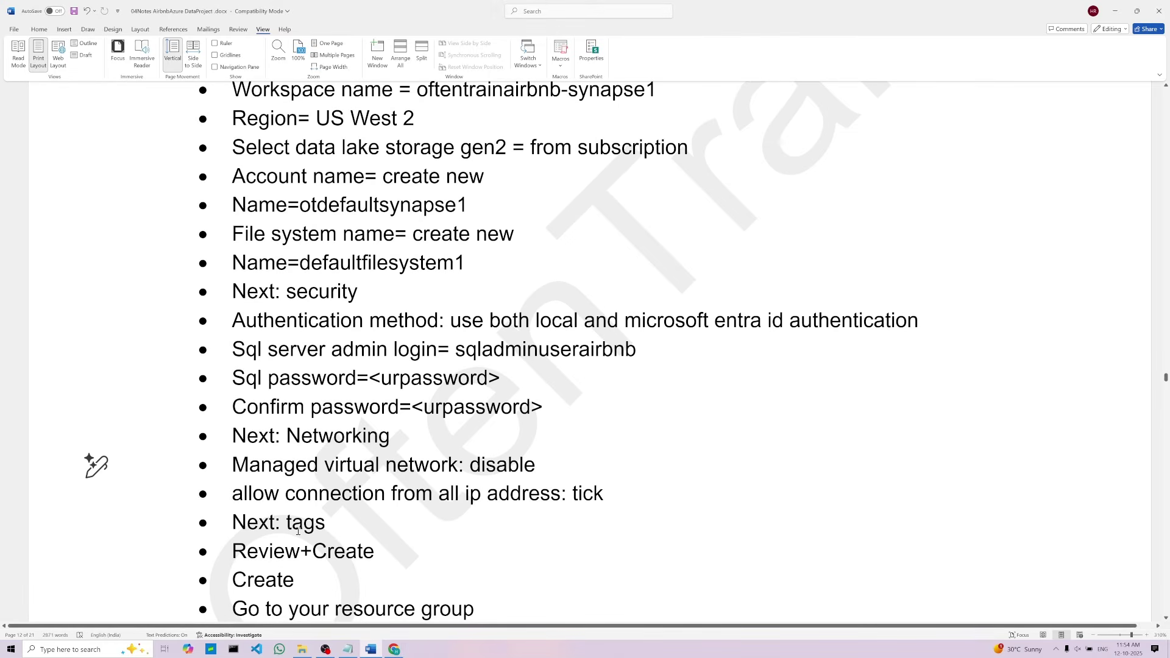
key(Down)
key(Down)
key(Down)
key(Down)
Advance the Synapse form in Chrome through Tags to Review + create and dismiss the browser's save-password prompt
click(395, 649)
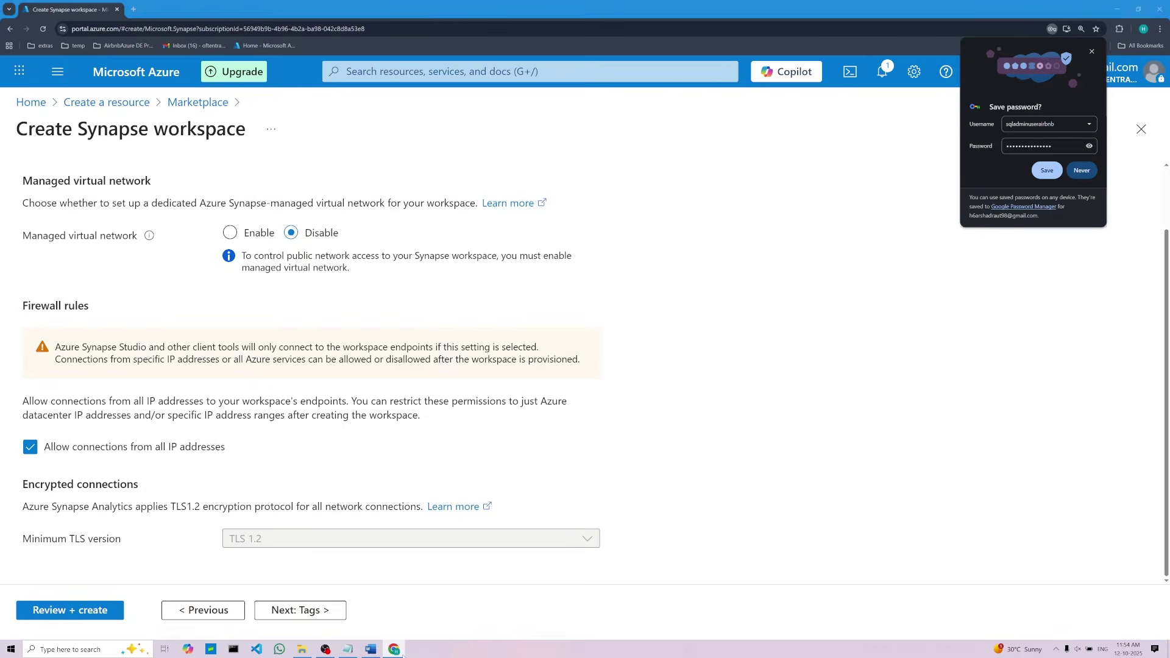
click(314, 613)
click(339, 613)
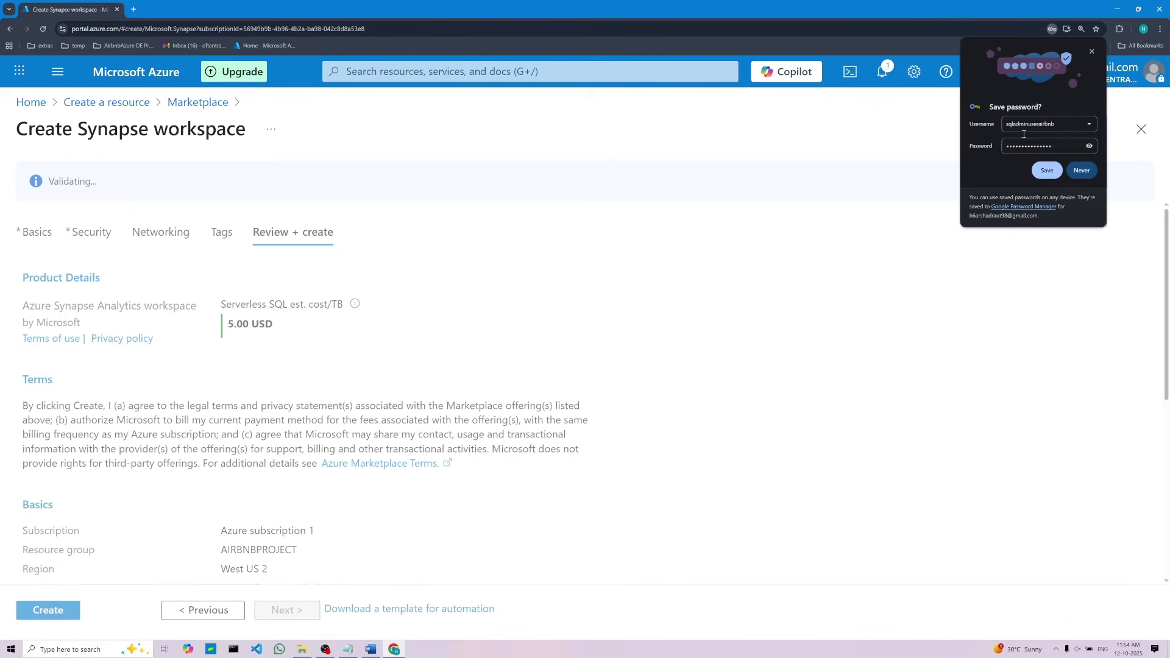
click(1091, 53)
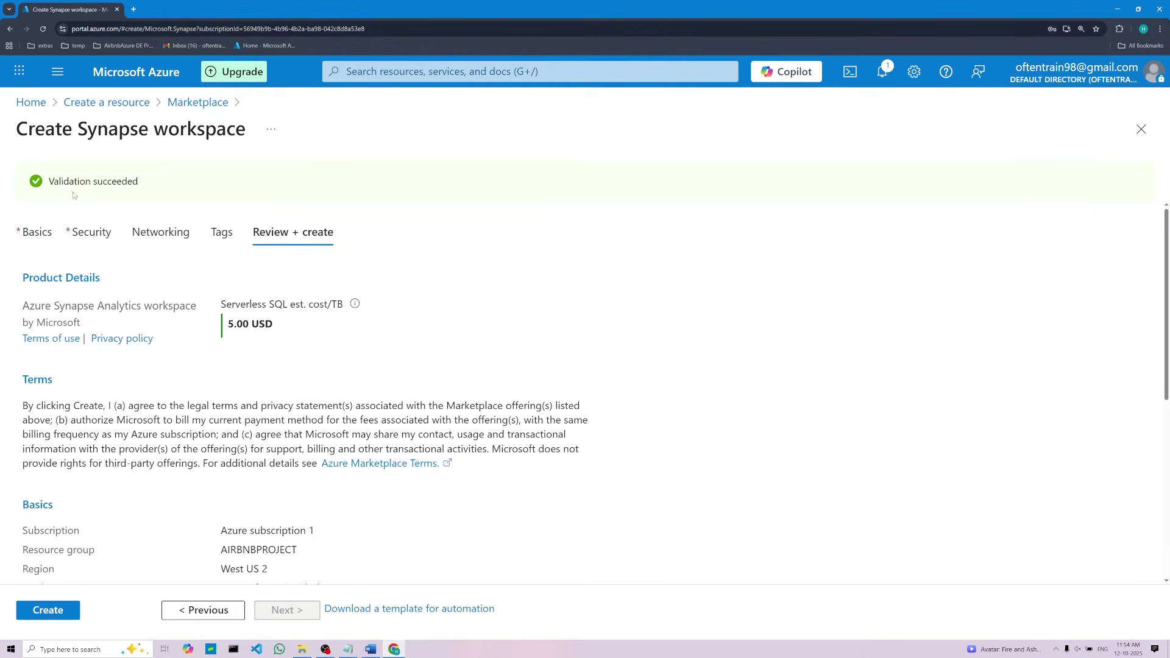
Check the validation status of the Synapse form and create the workspace
drag(47, 181, 140, 181)
click(719, 415)
click(49, 613)
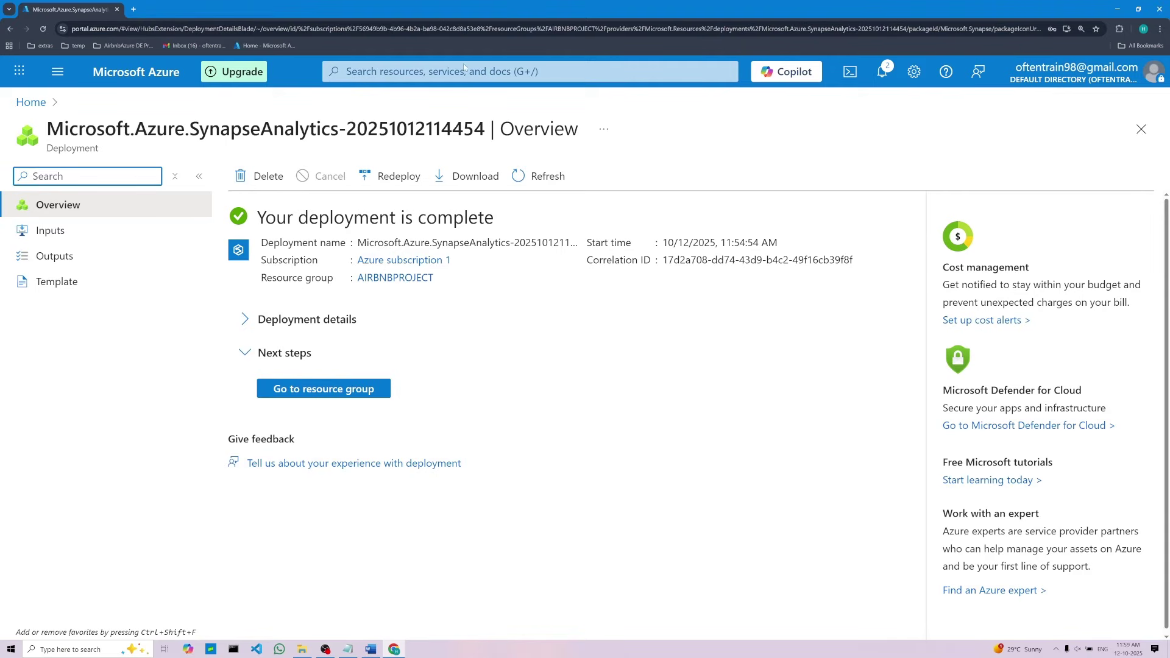
Go to the AIRBNBPROJECT resource group from the completed deployment and check the remaining Synapse workspace instructions in the Word notes
click(320, 389)
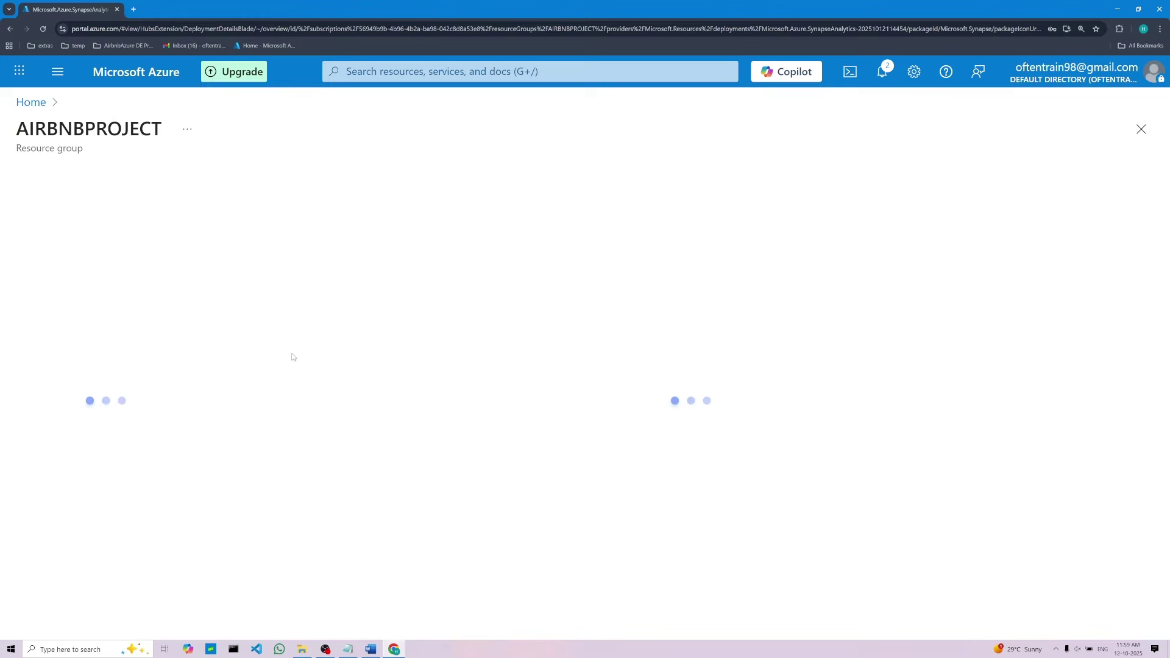
click(370, 649)
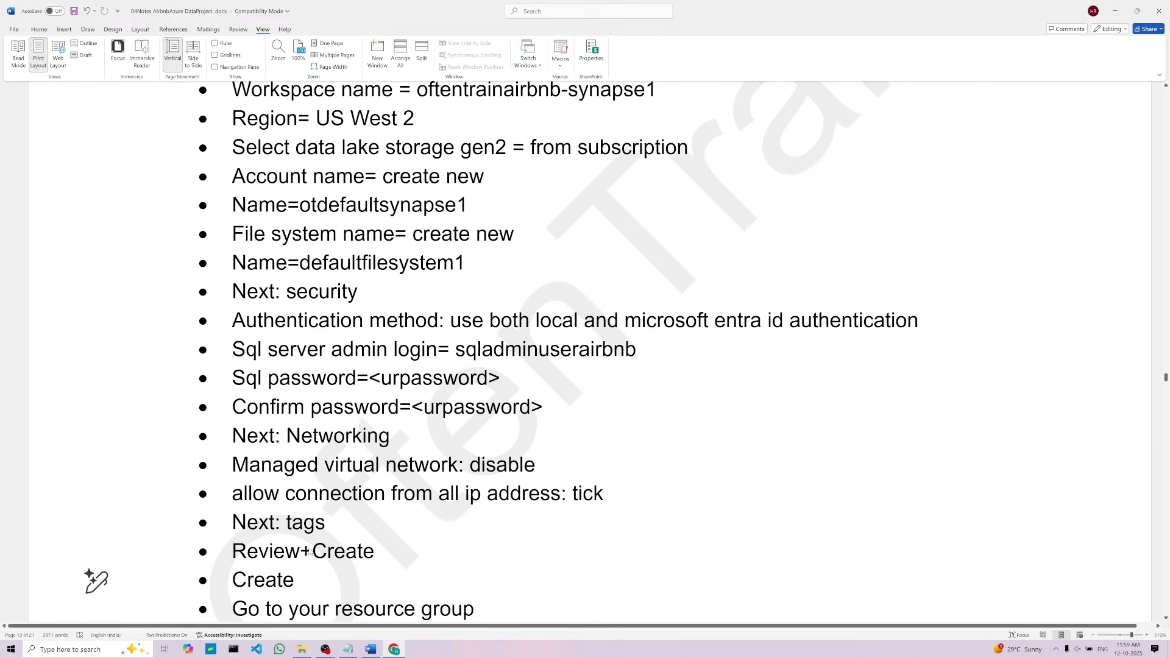
scroll(310, 548, down, 3)
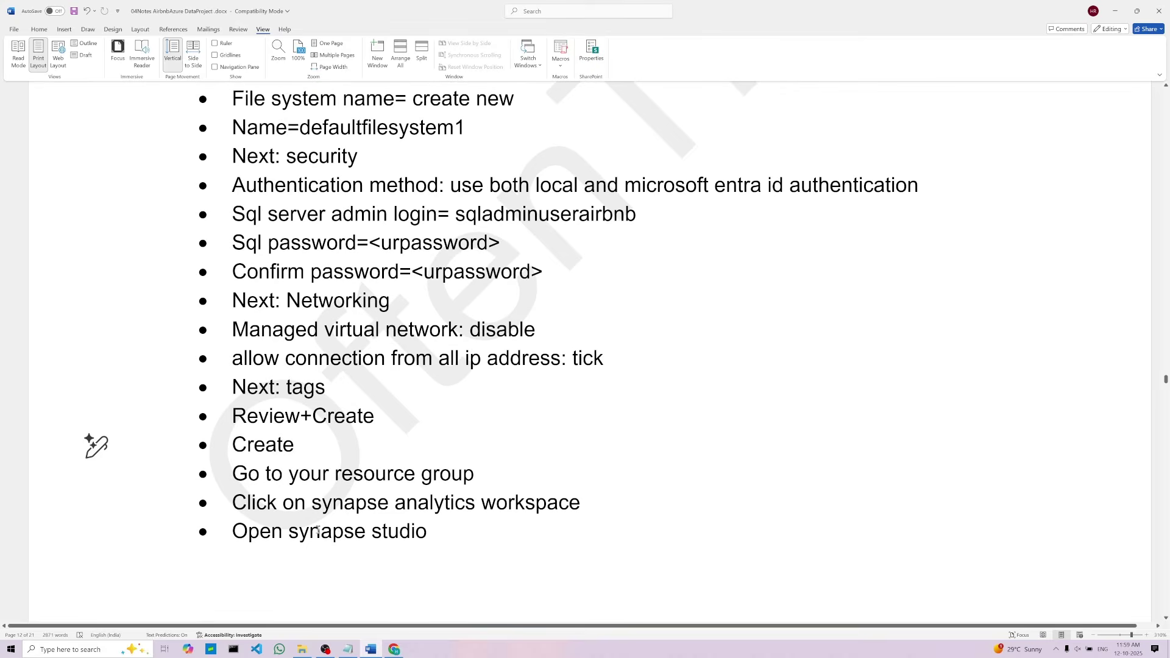
drag(312, 504, 580, 503)
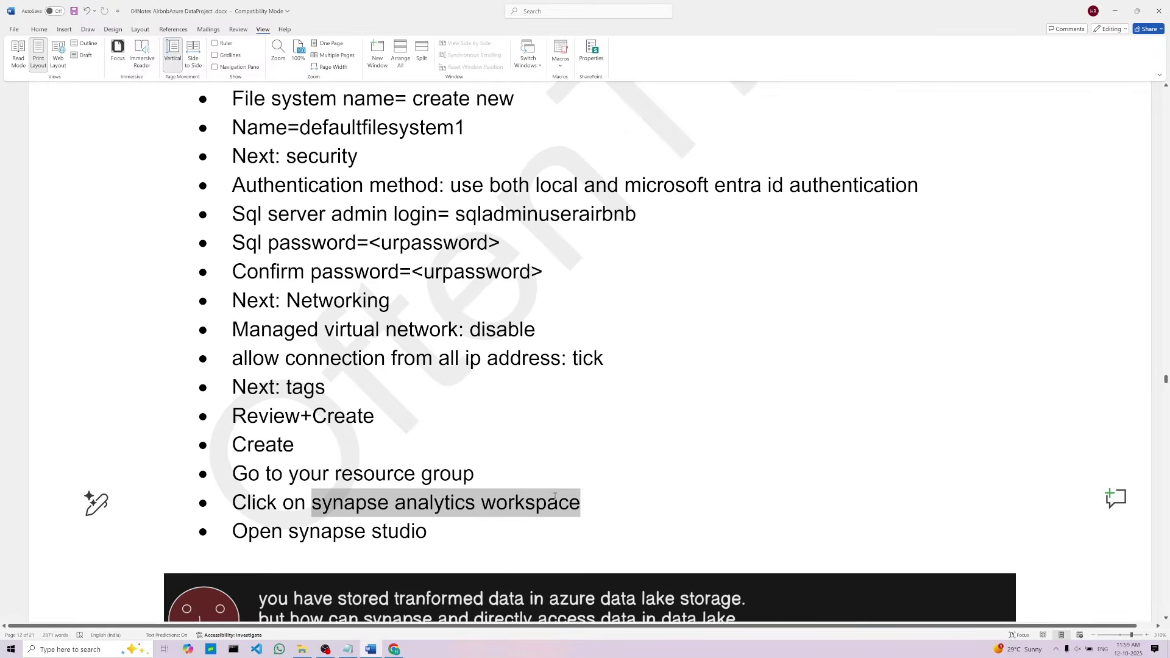
click(462, 540)
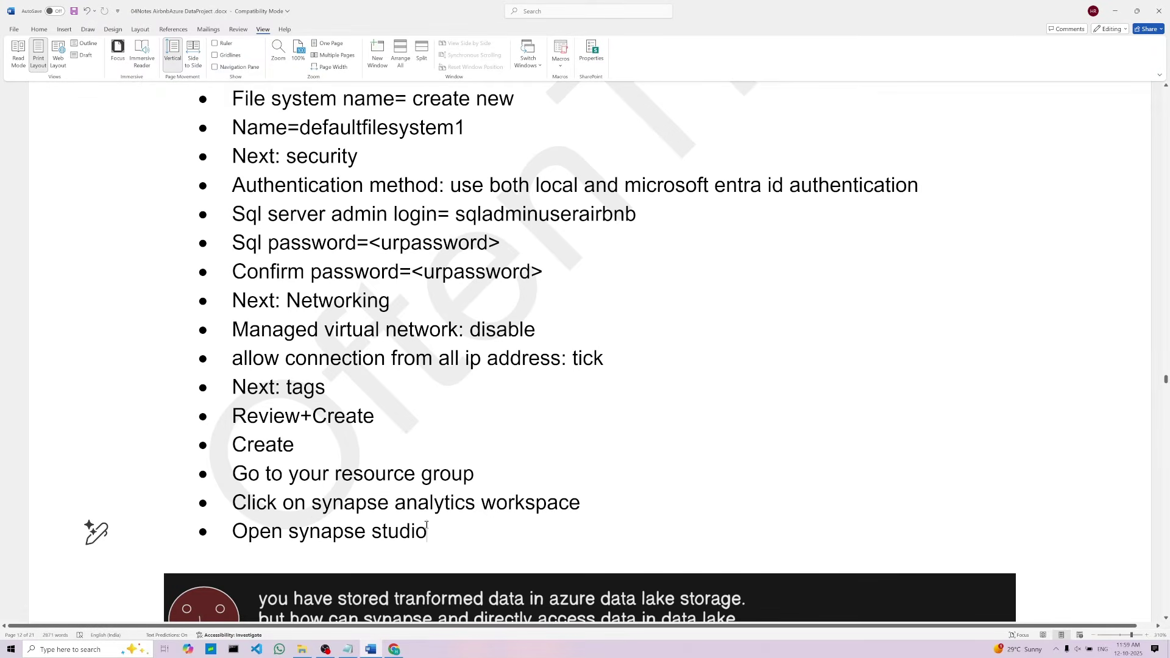
Open the oftentrainairbnb-synapse1 workspace from the resource group in Chrome and launch Synapse Studio
key(alt+Tab)
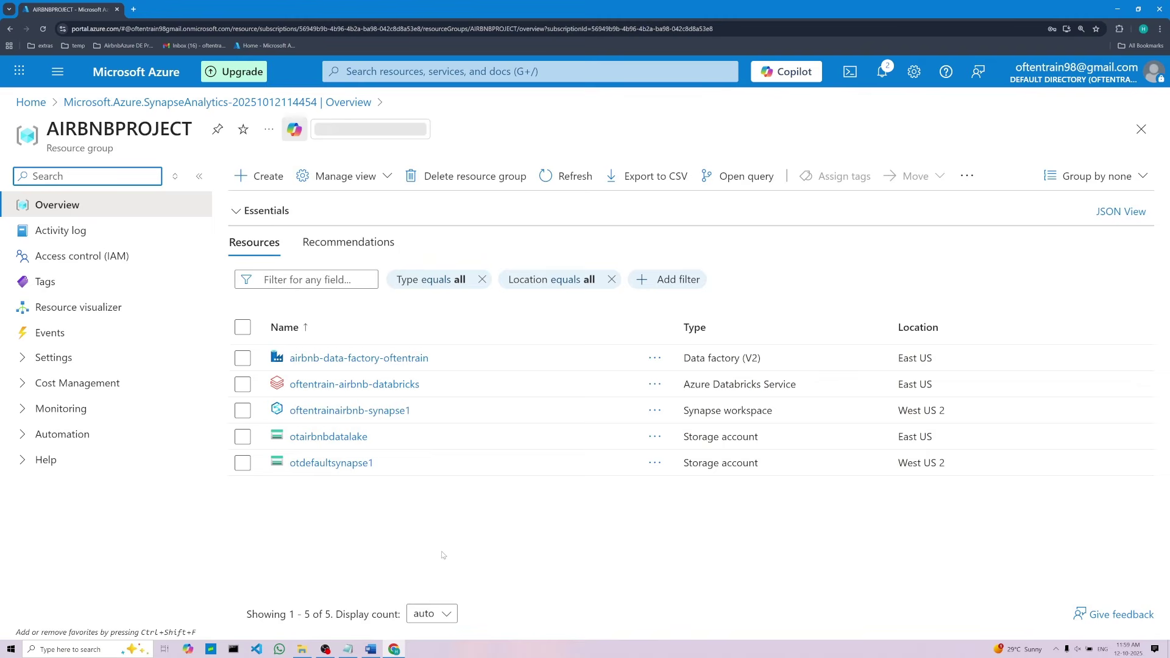
click(330, 412)
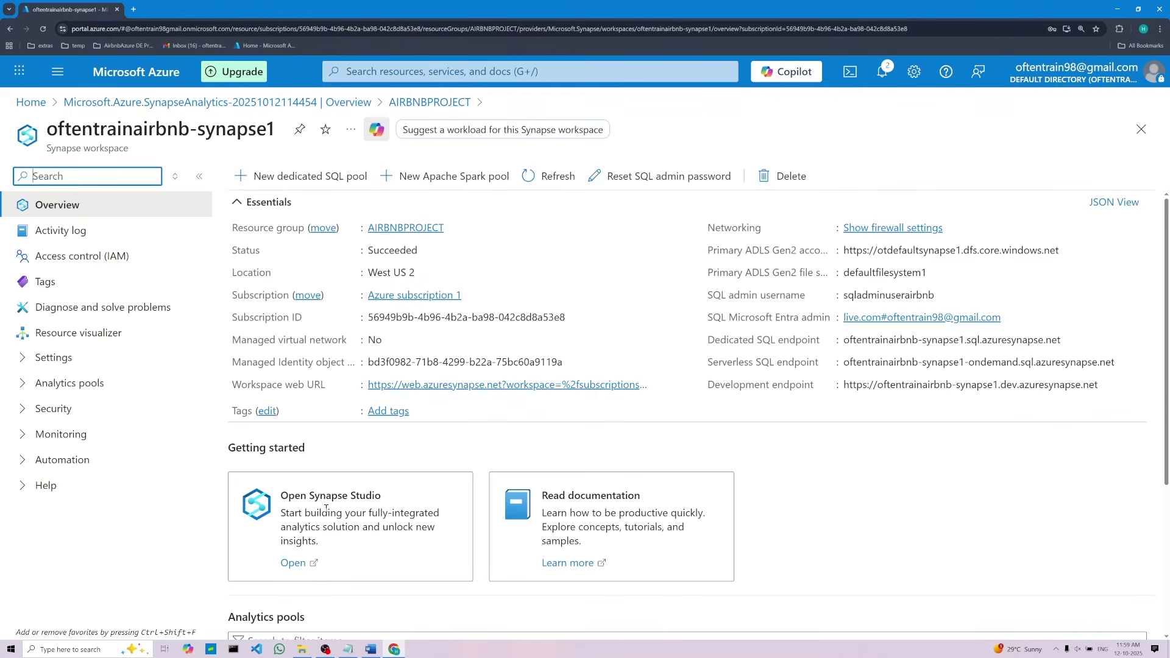
drag(289, 495, 381, 495)
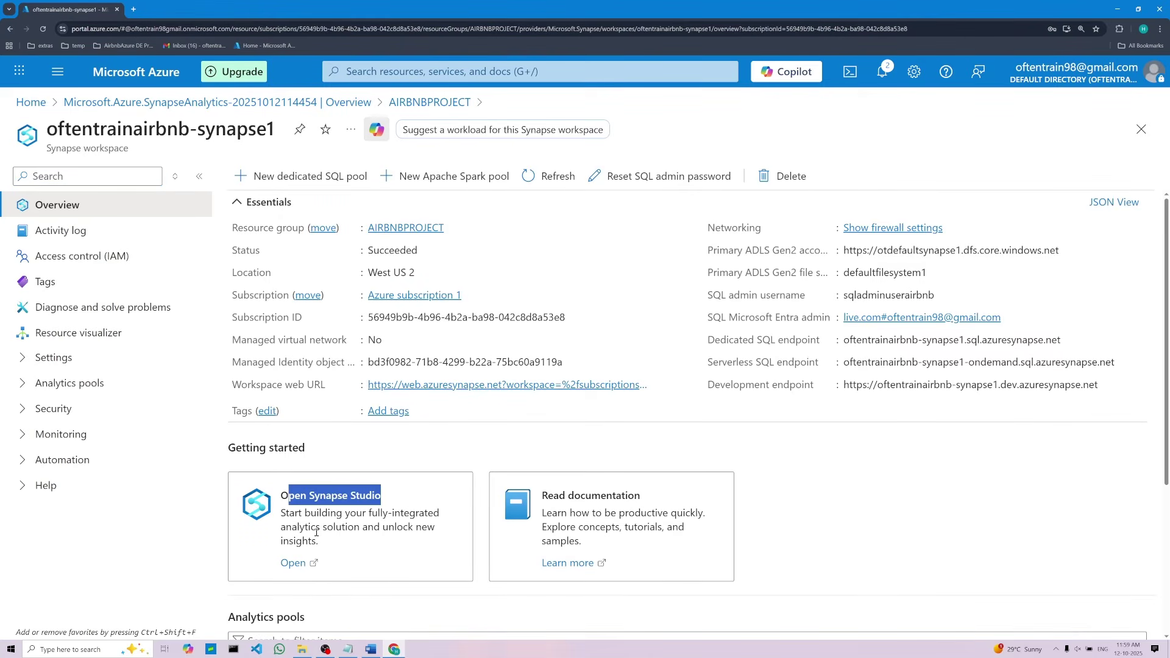
click(296, 563)
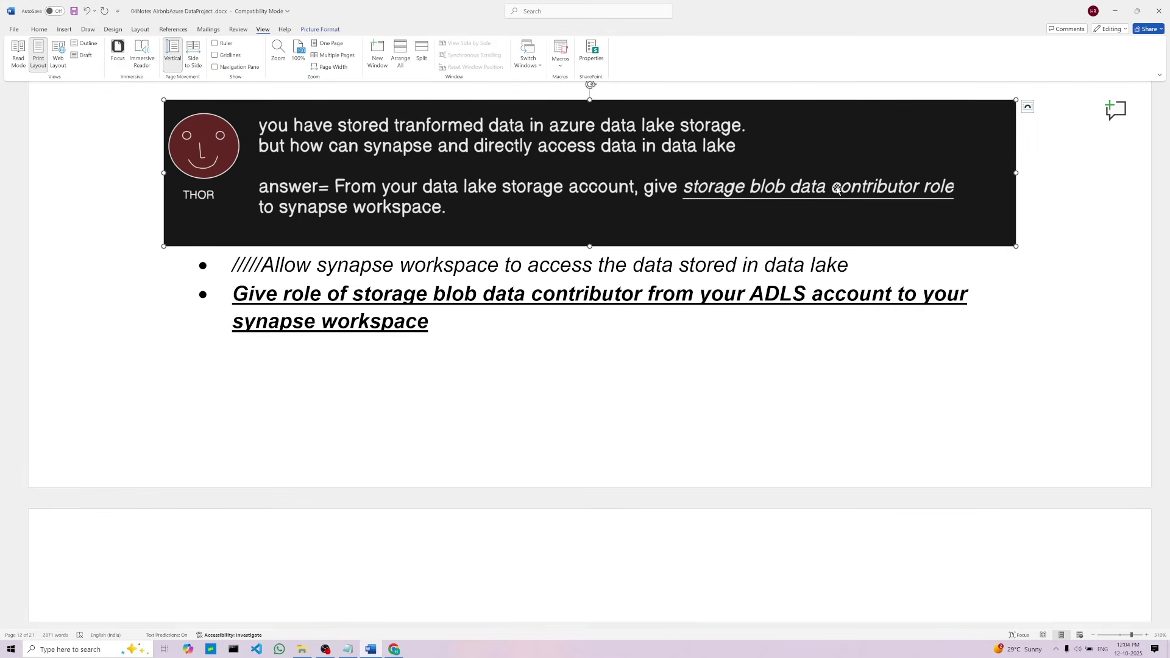
Open the Access Control (IAM) page of the otairbnbdatalake storage account in the AIRBNBPROJECT resource group, using the Azure portal in Chrome
click(393, 649)
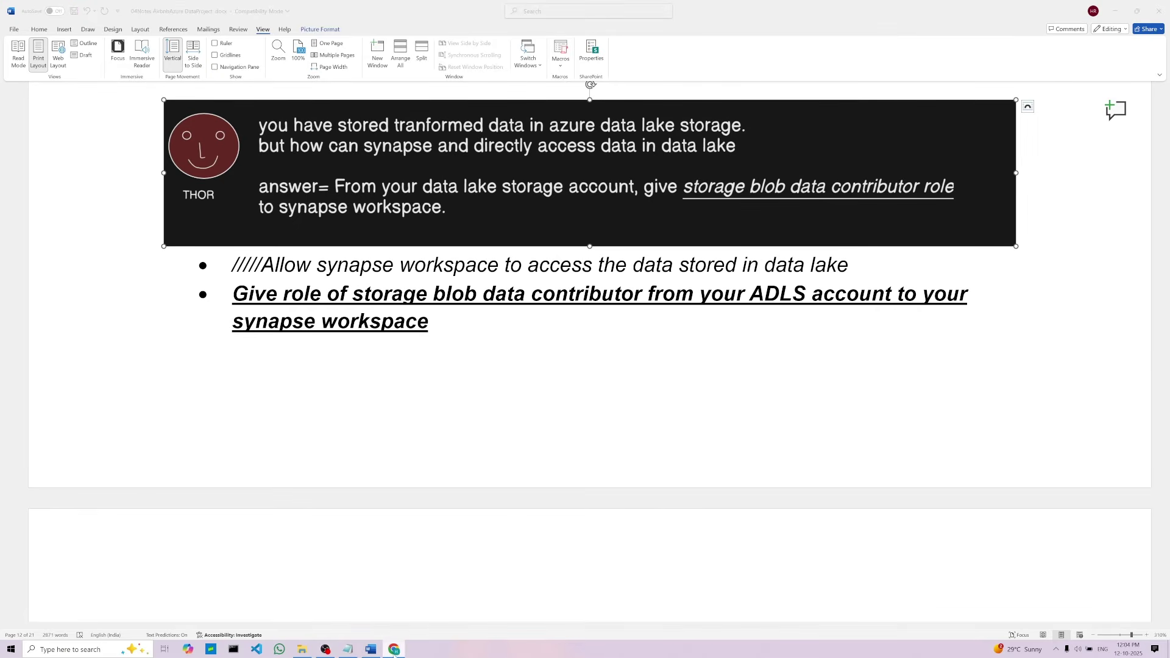
click(81, 9)
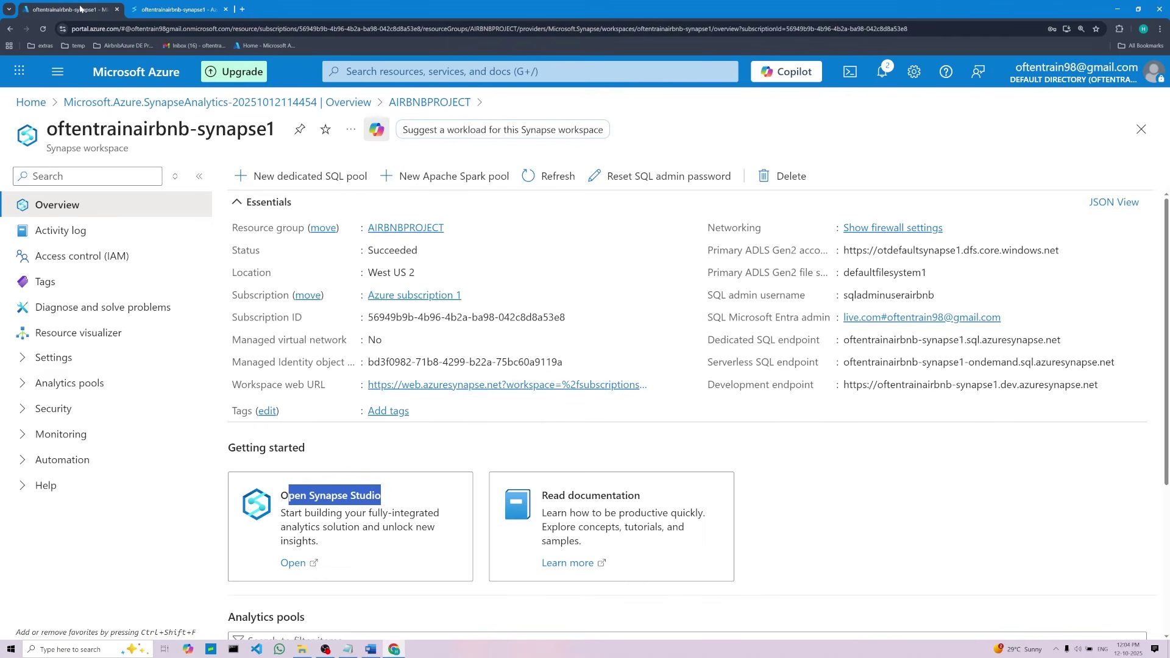
click(32, 103)
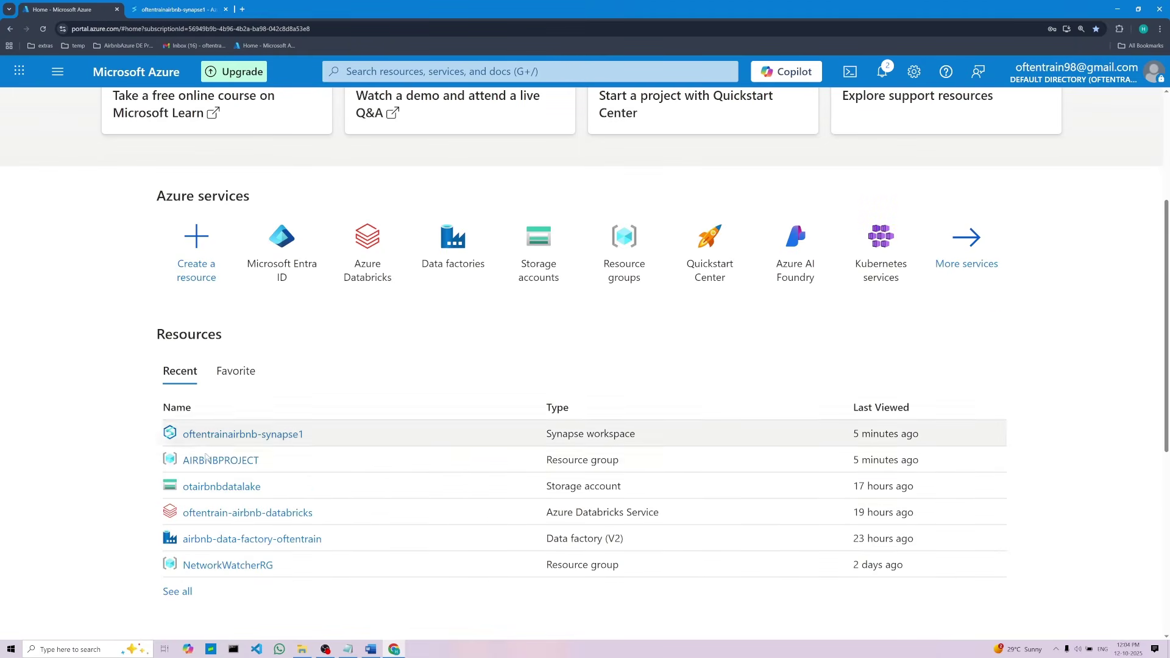
click(237, 566)
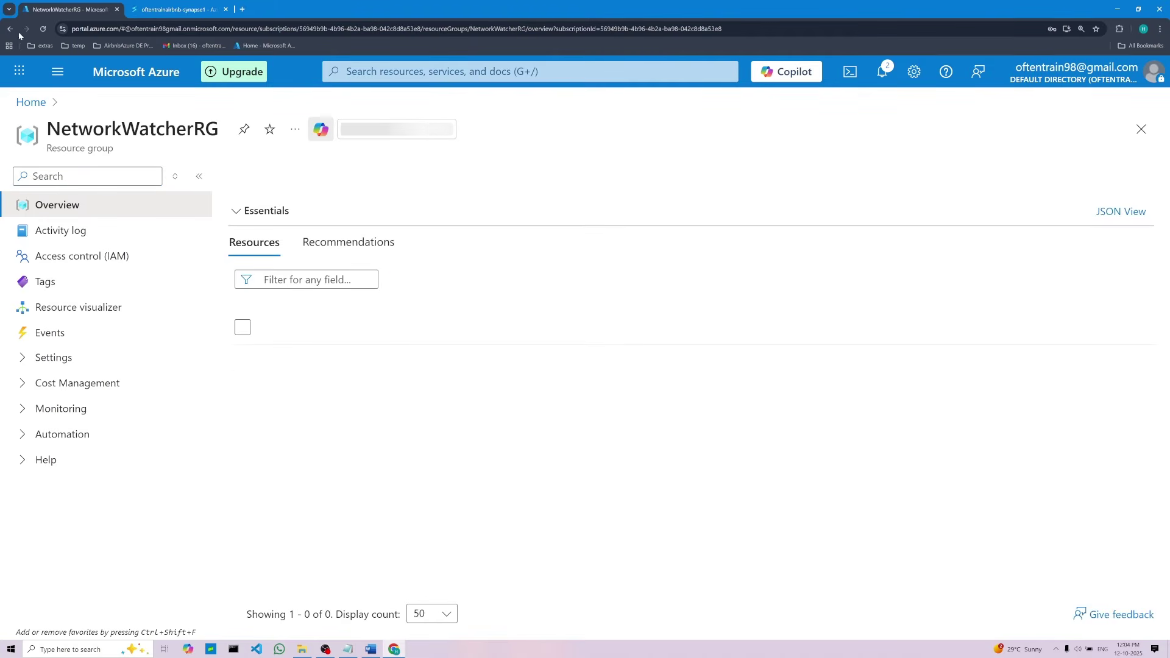
key(alt+Left)
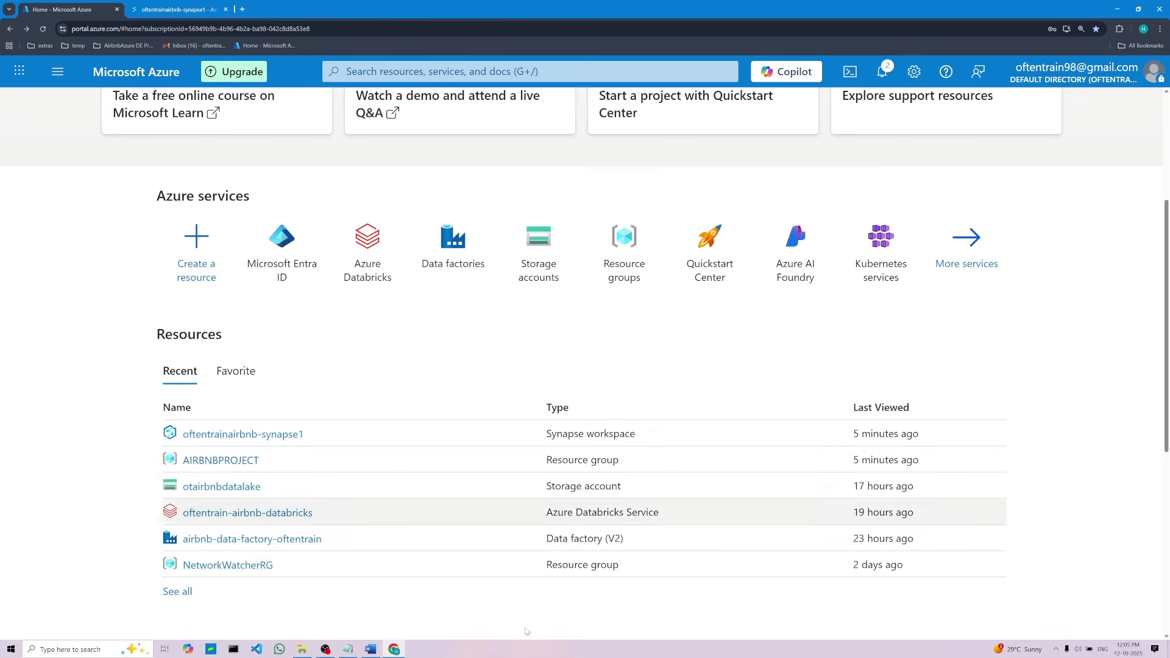
click(243, 467)
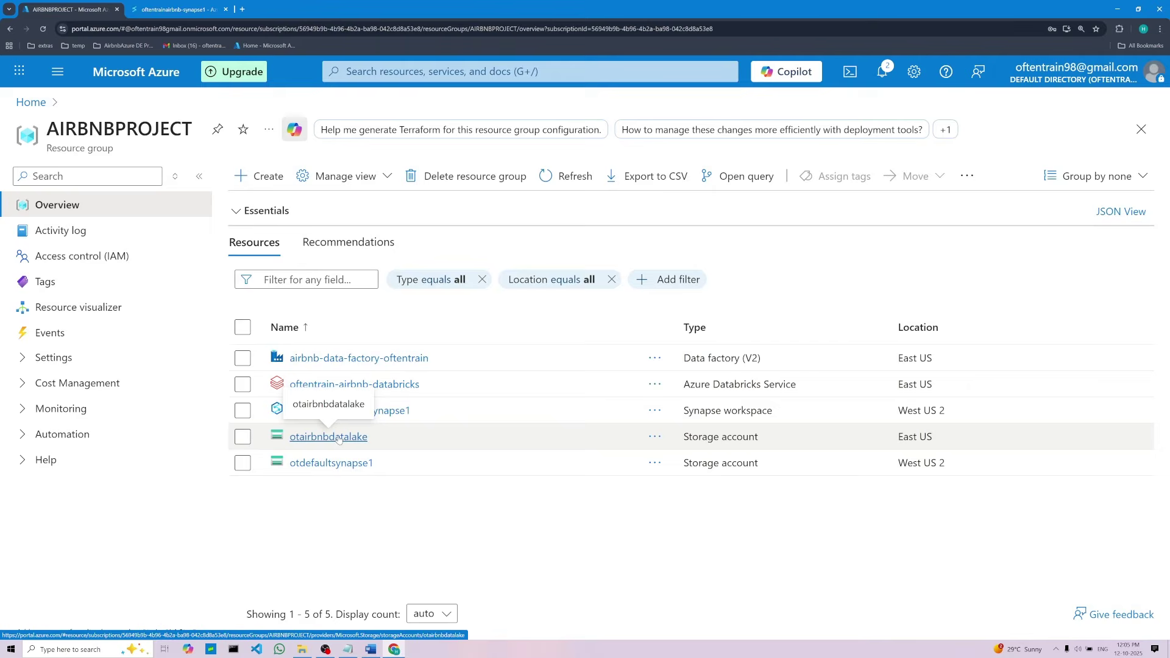
click(340, 439)
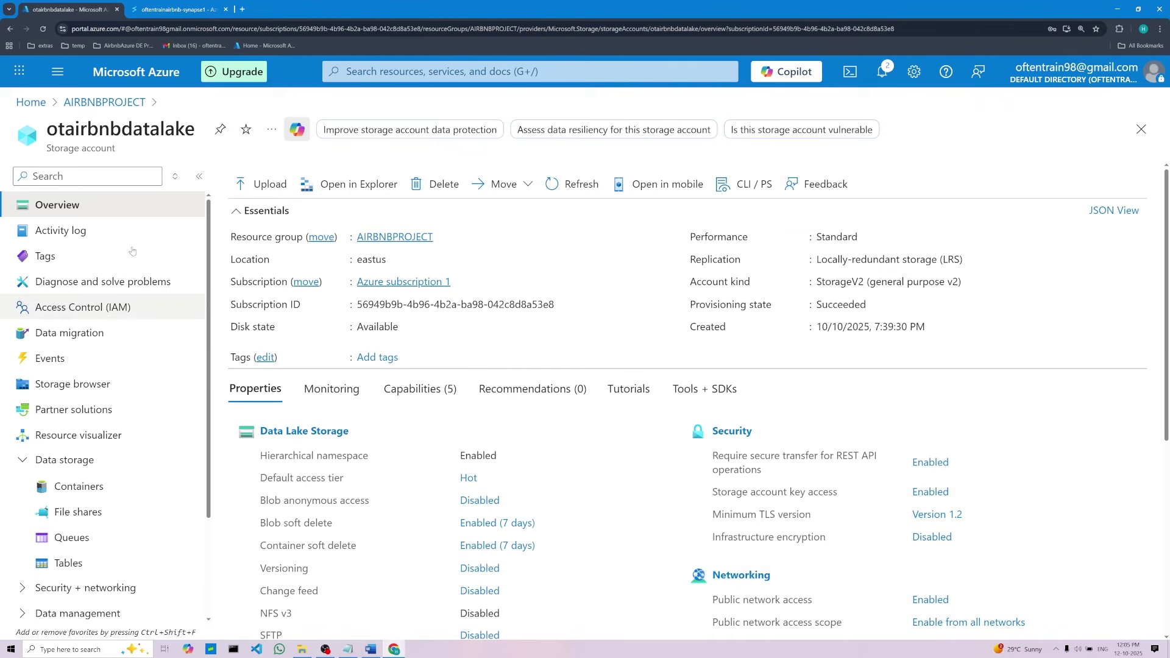
click(72, 309)
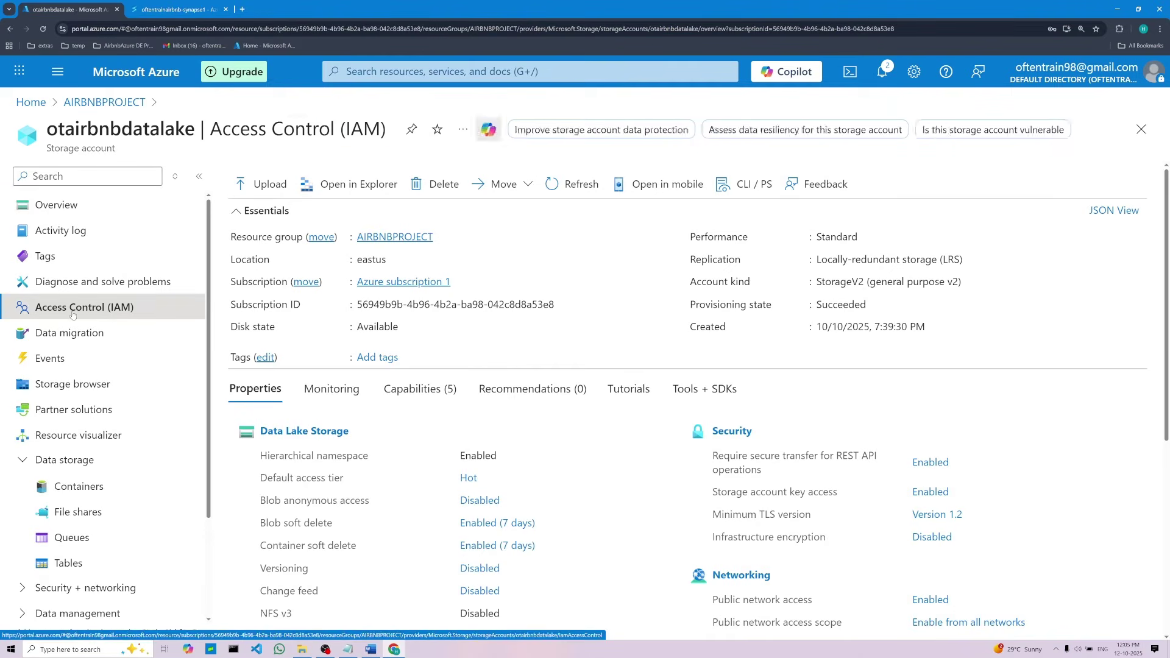
Read the role assignment instructions in the Word notes and copy the role name "storage blob data contributor"
click(370, 648)
scroll(357, 427, down, 2)
scroll(360, 435, down, 8)
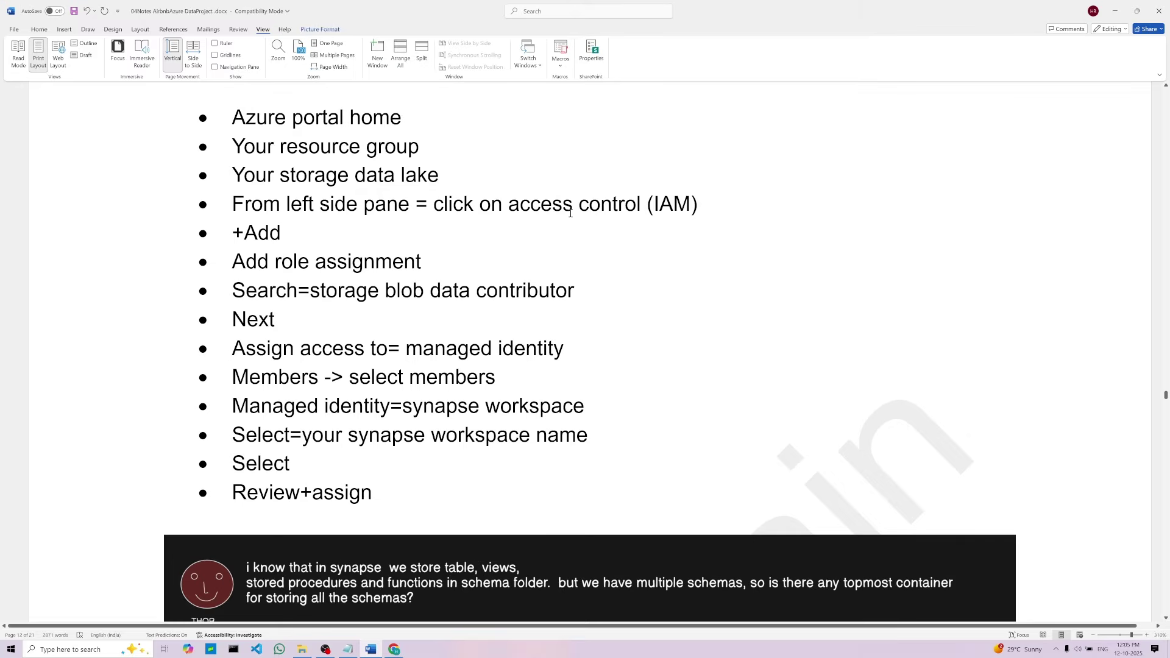
double_click(656, 204)
click(356, 228)
click(440, 262)
click(619, 293)
drag(315, 295, 505, 295)
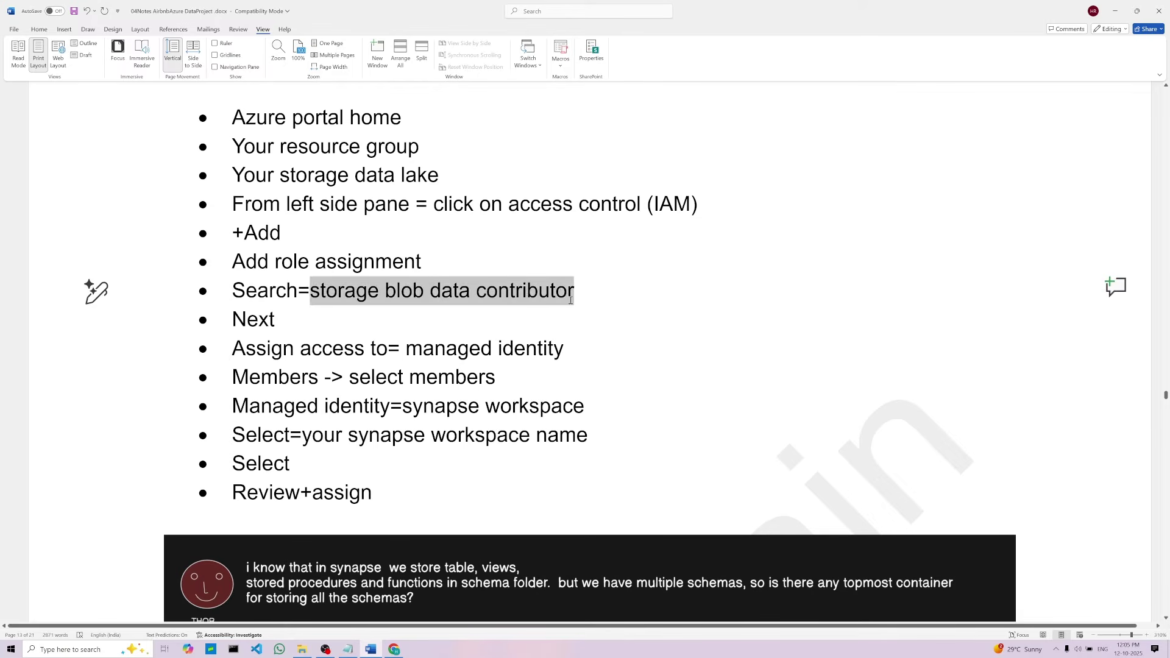
right_click(505, 295)
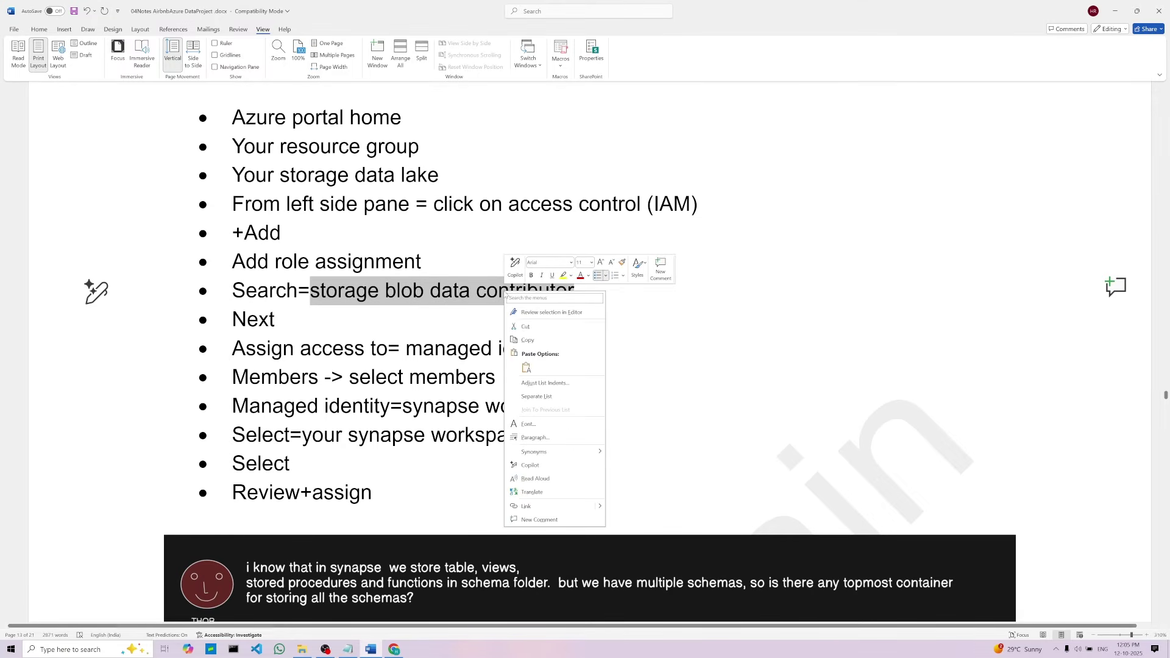
click(525, 338)
Add a role assignment on the storage account in Chrome, select the Storage Blob Data Contributor role, and continue to Members
click(393, 649)
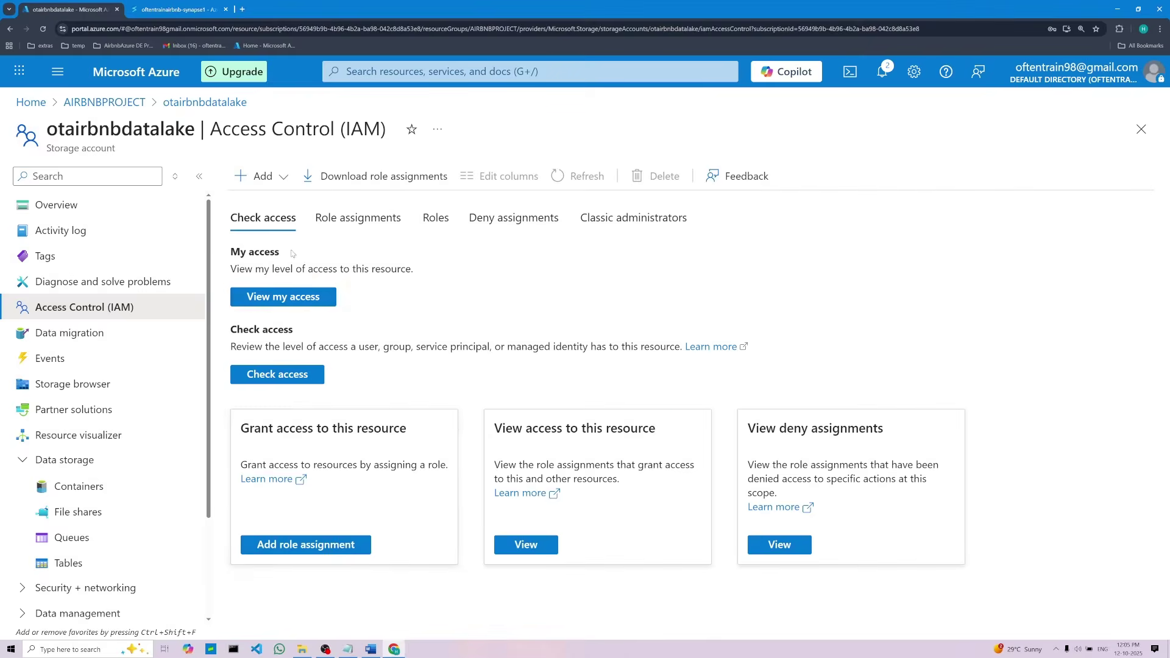
click(256, 176)
click(260, 207)
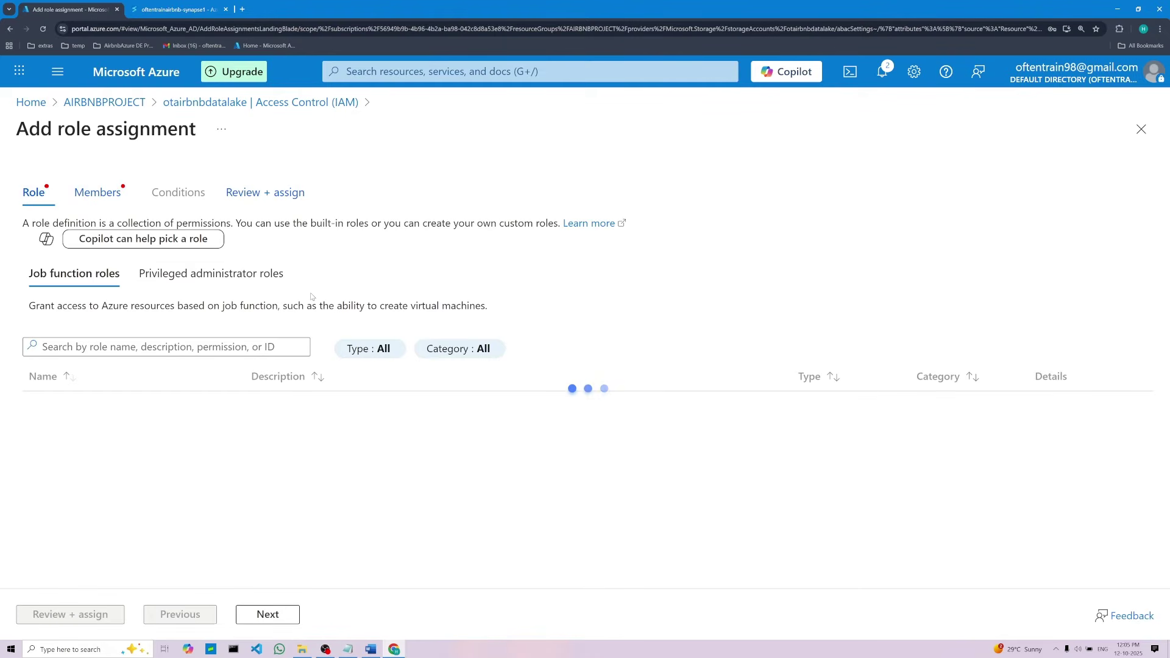
right_click(217, 346)
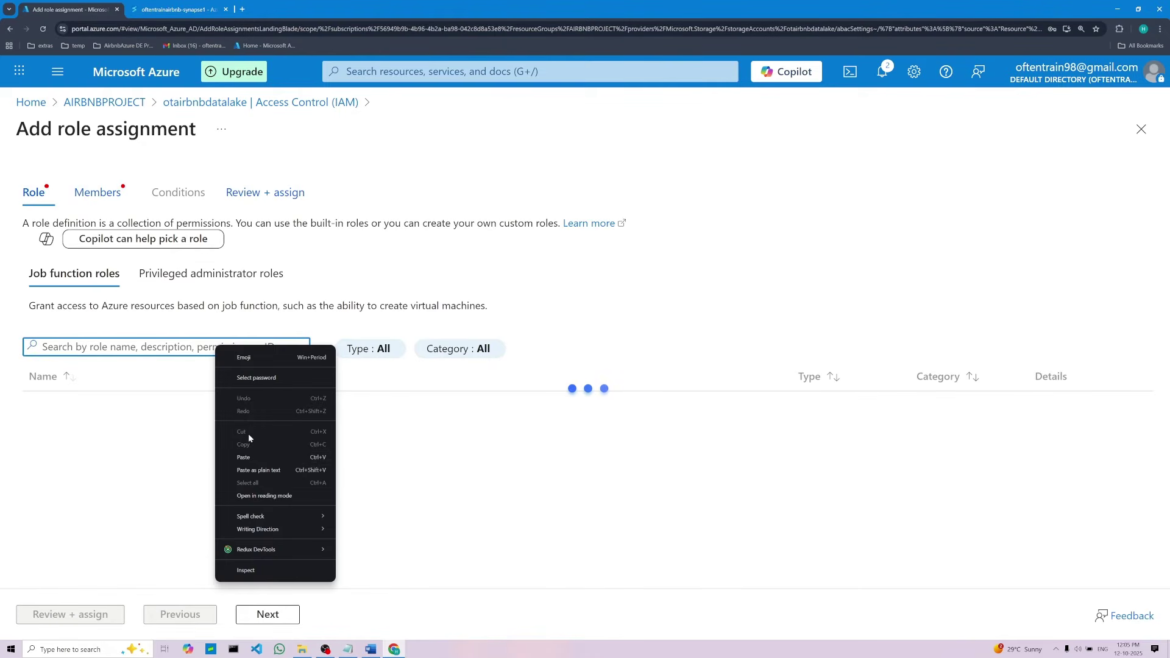
click(244, 458)
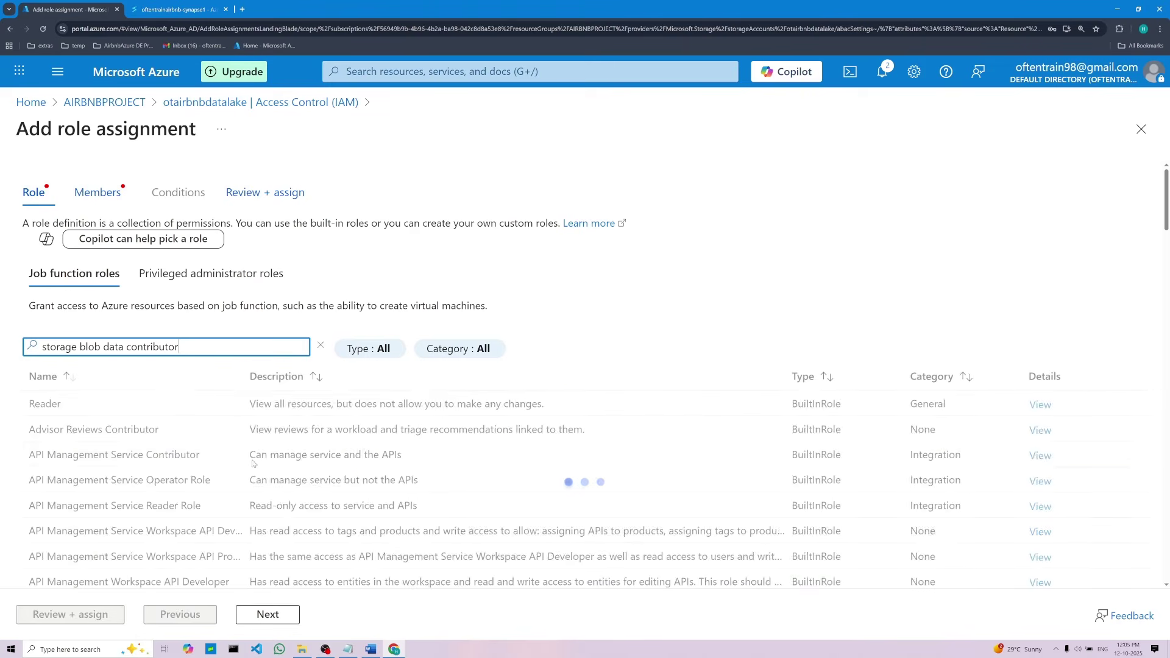
click(140, 412)
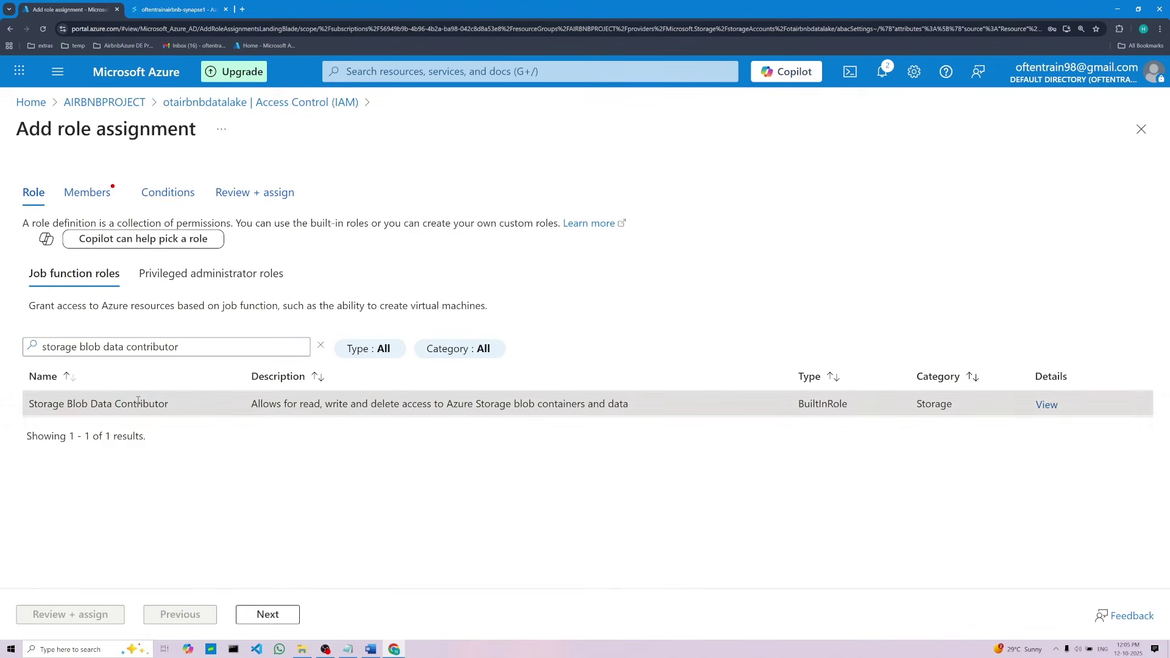
click(274, 616)
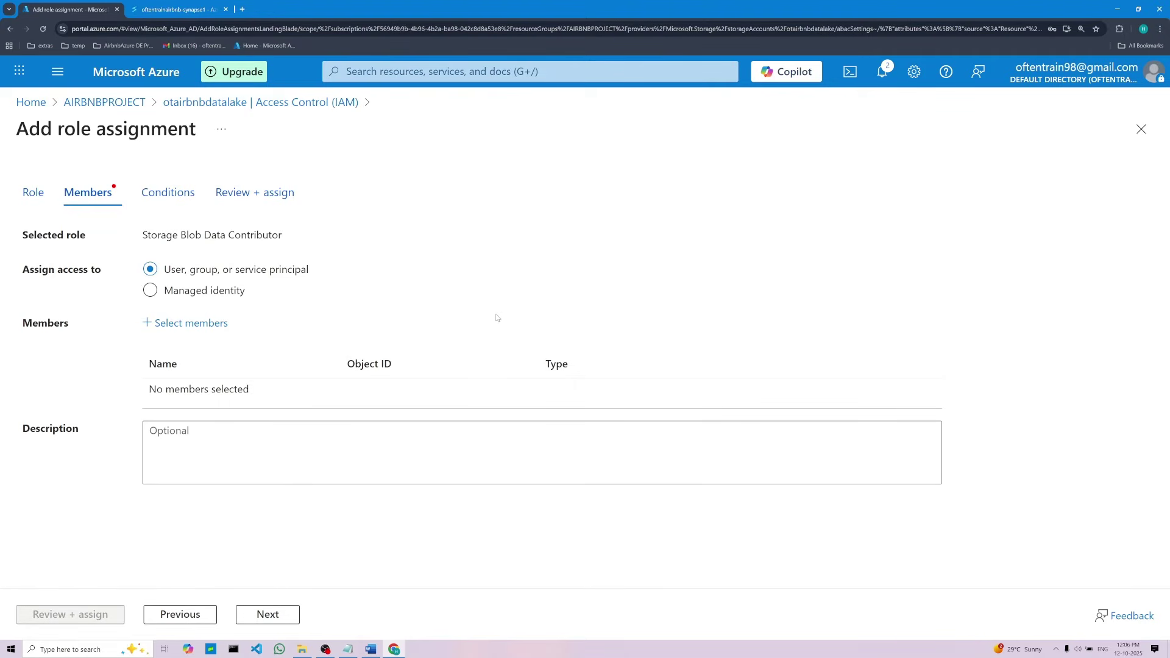
Assign access to Managed identity and check the managed identity type for the members in the Word notes
click(150, 291)
click(377, 653)
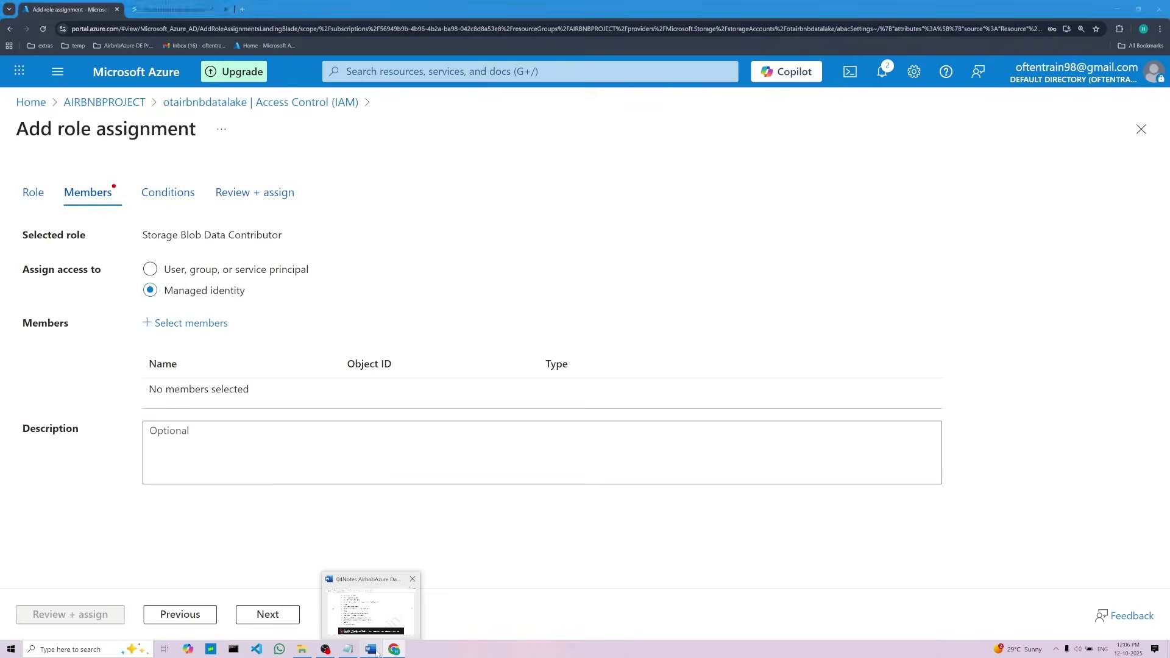
click(442, 409)
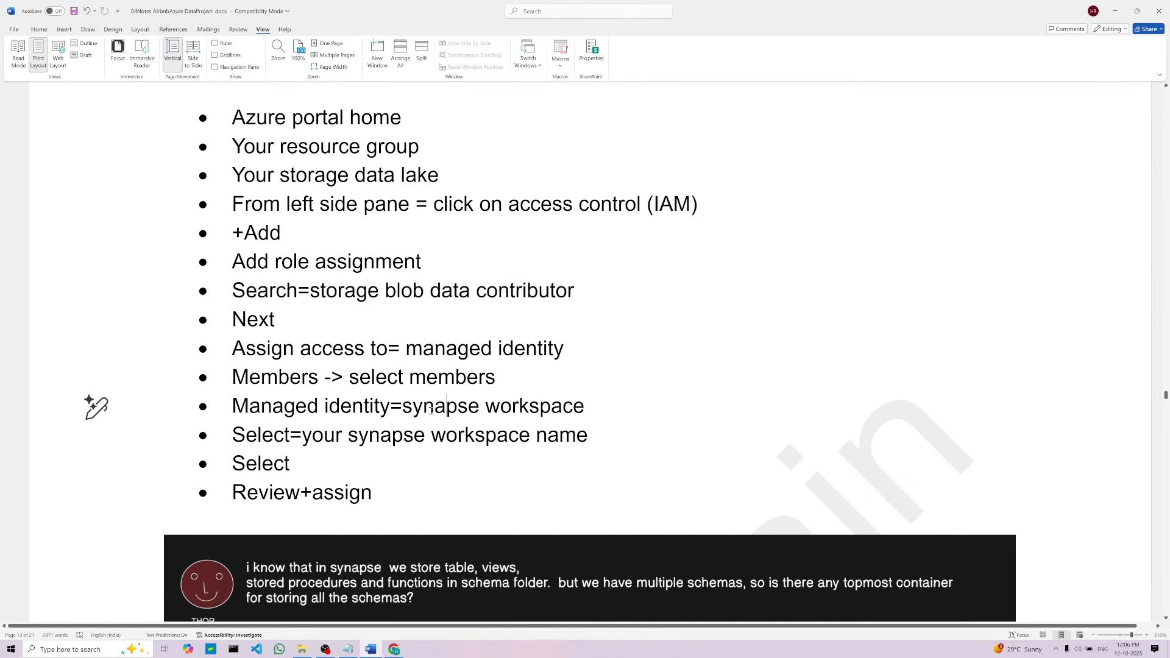
drag(402, 406, 593, 400)
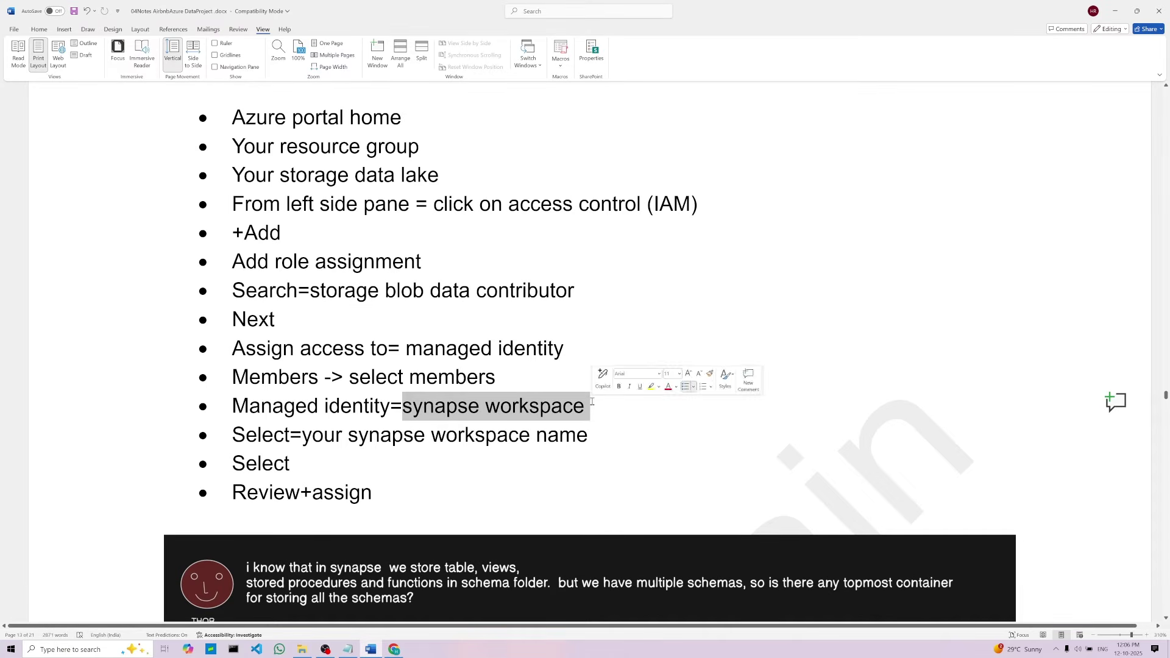
Review the remaining managed identity instructions in the Word notes and open the member selection for the role assignment in Chrome
click(401, 453)
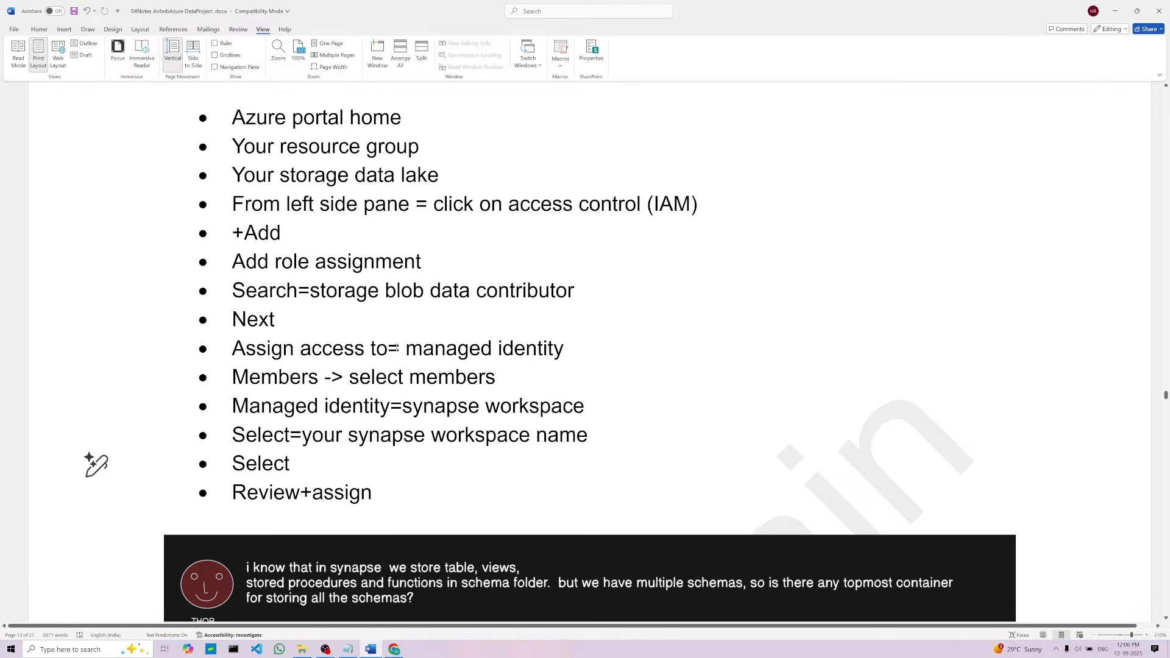
drag(407, 348, 579, 352)
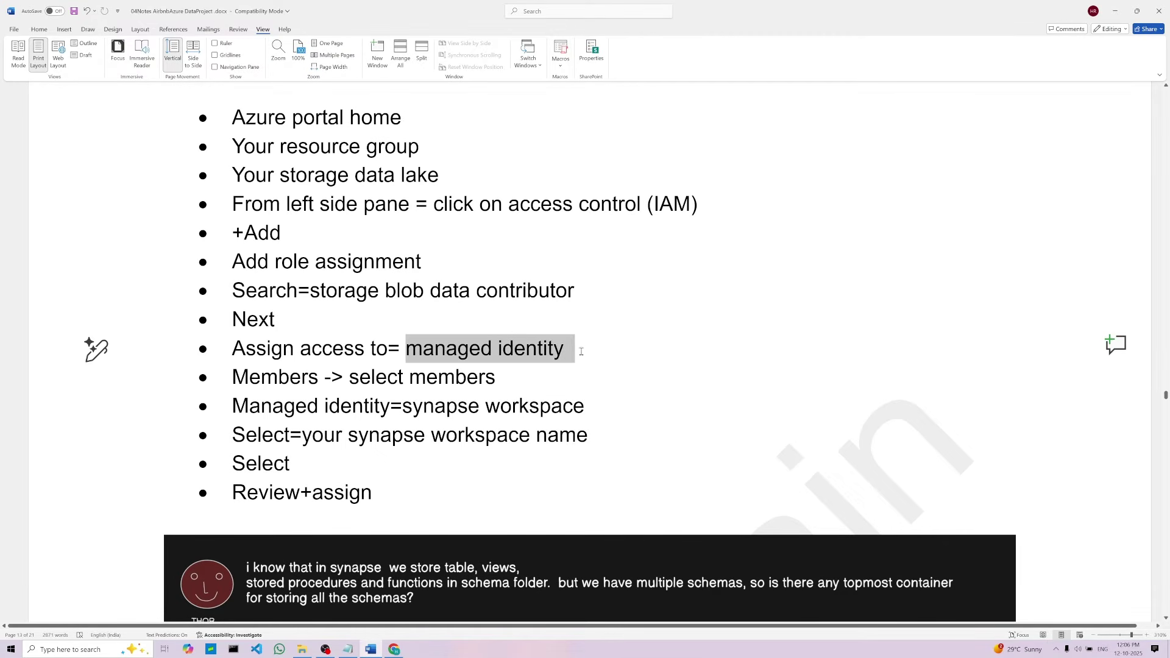
click(414, 378)
drag(390, 406, 590, 408)
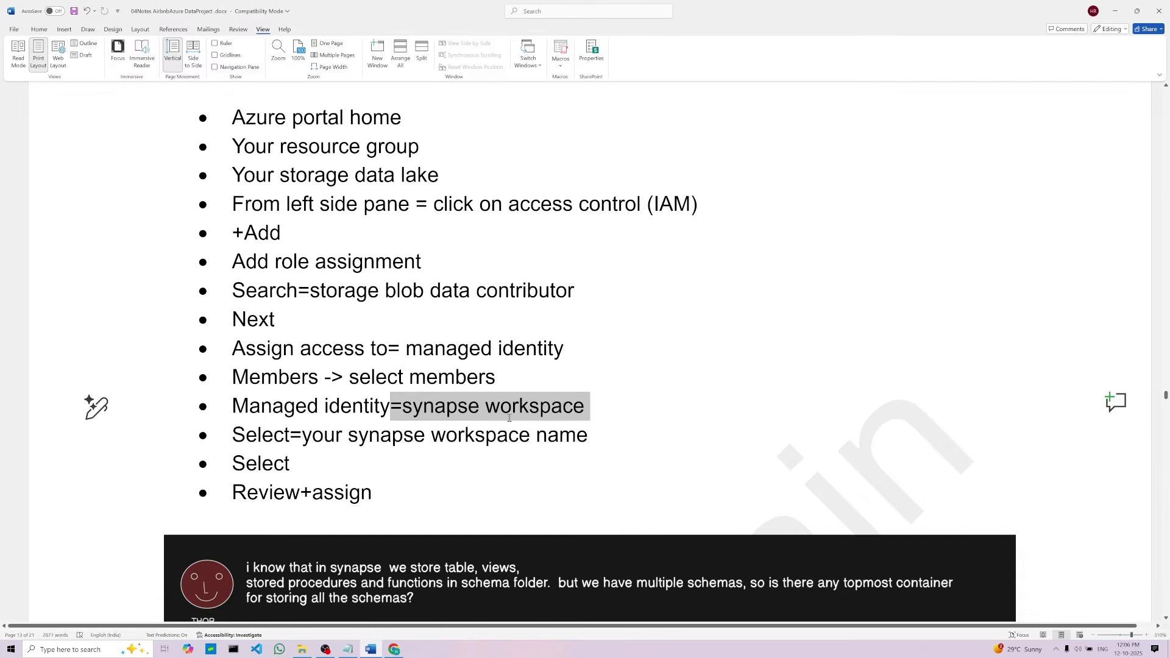
drag(302, 435, 587, 436)
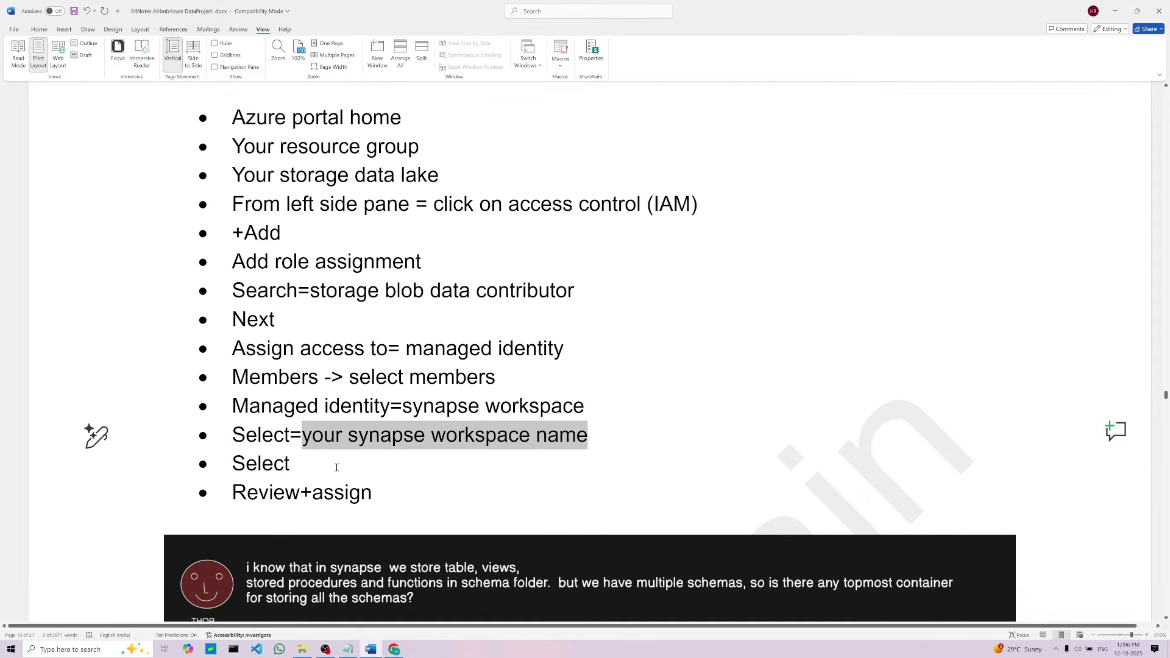
click(386, 494)
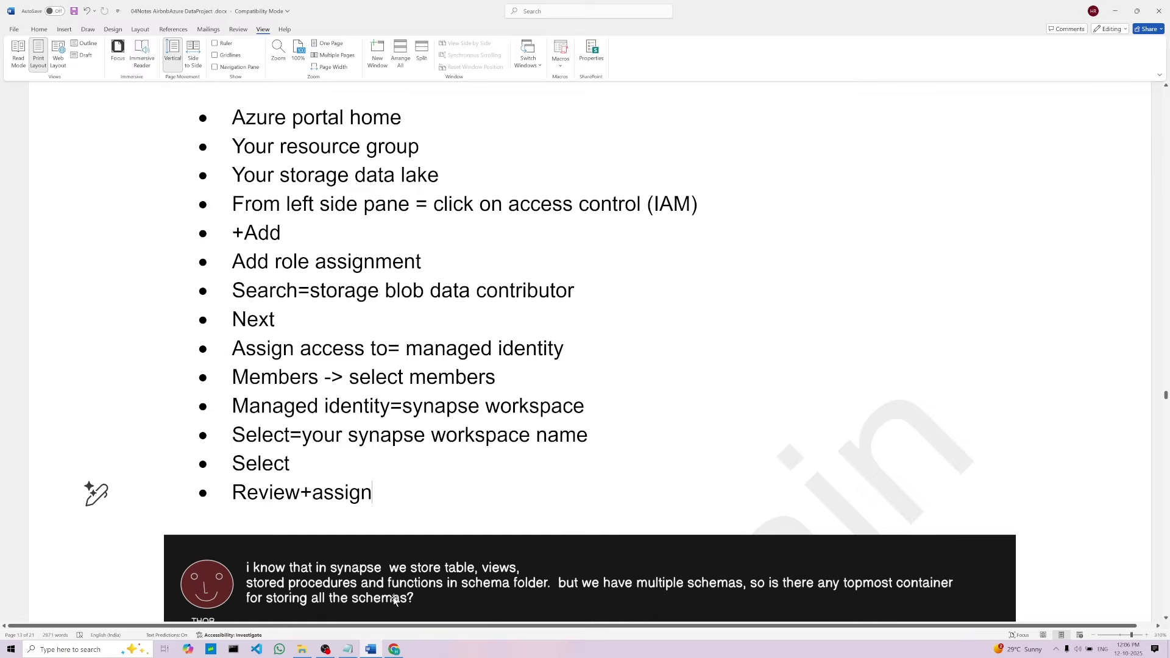
click(394, 650)
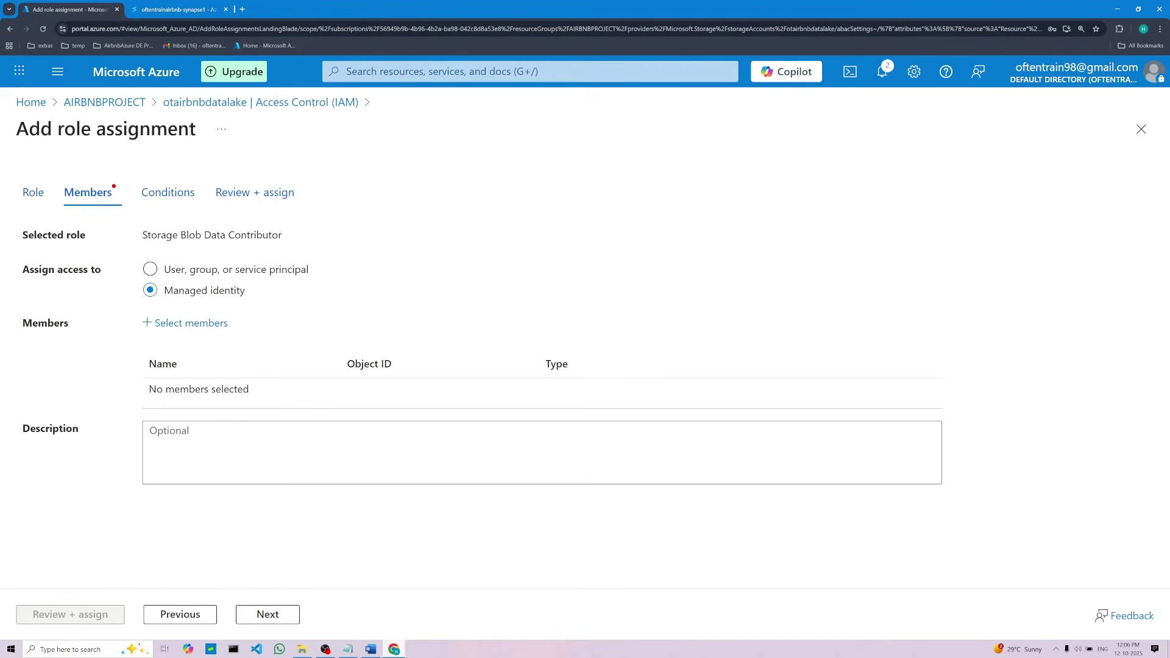
click(162, 327)
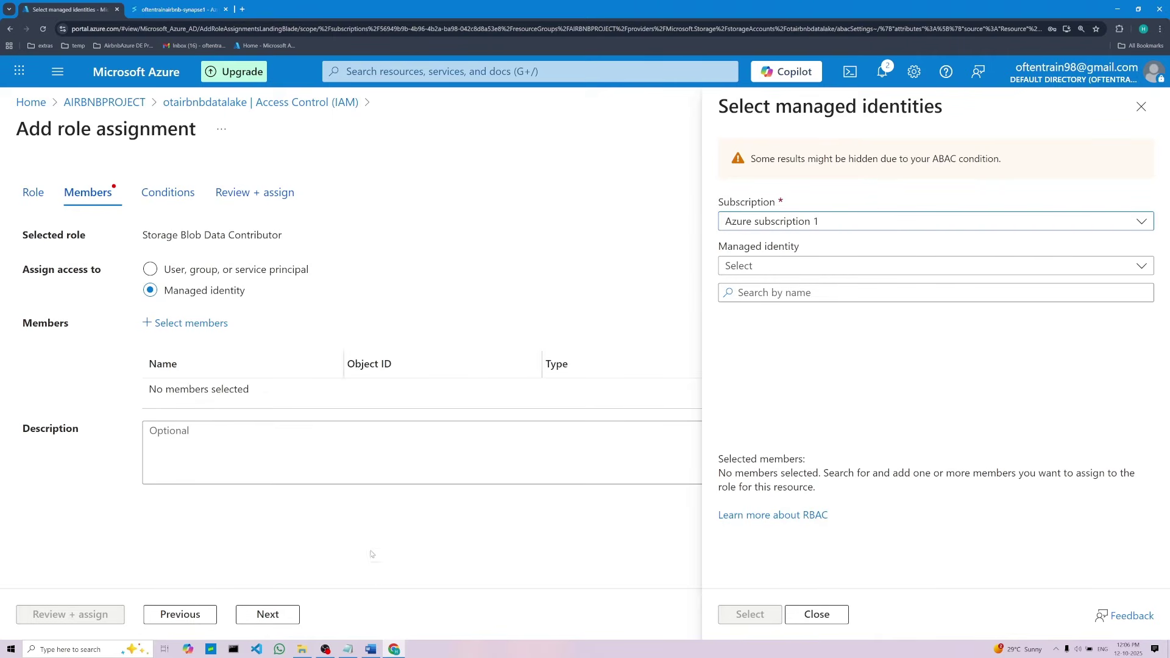
Edit the Managed identity line in the Word notes to read "Managed identity=<your synapse workspace name>"
key(alt+Tab)
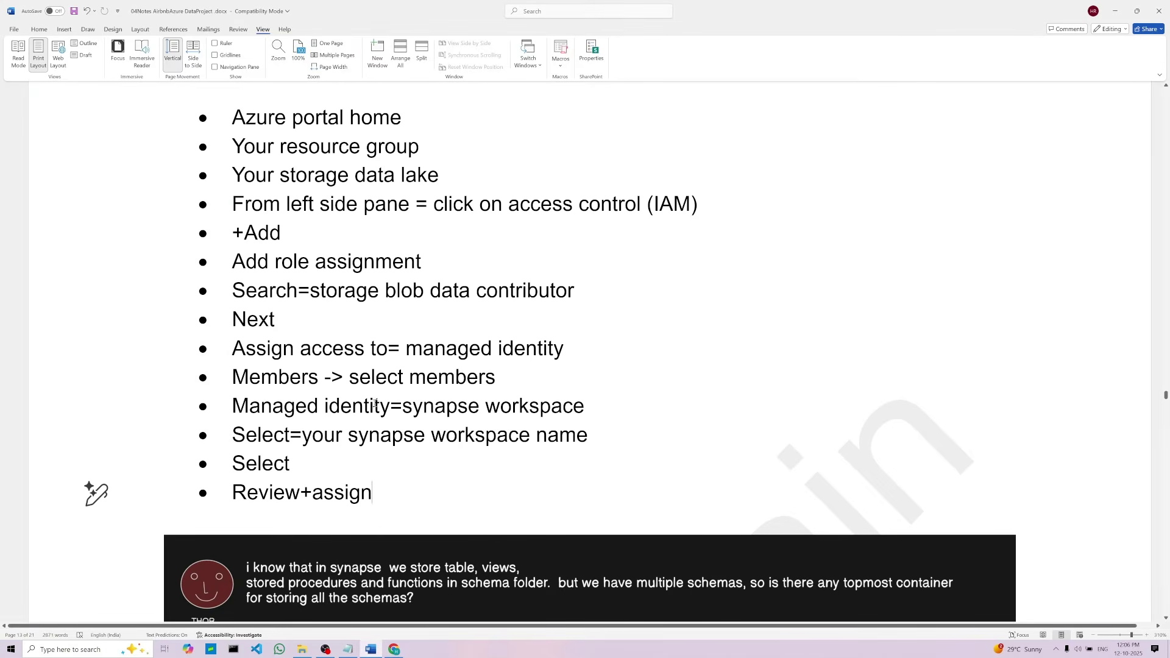
double_click(405, 406)
drag(502, 408, 569, 408)
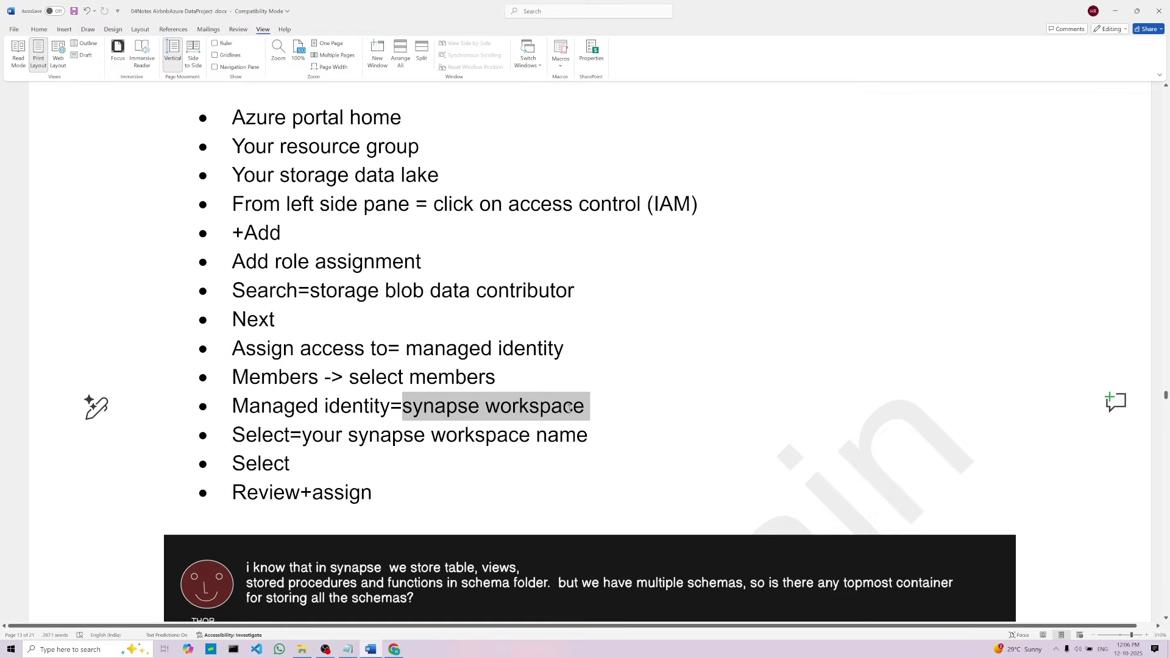
click(406, 413)
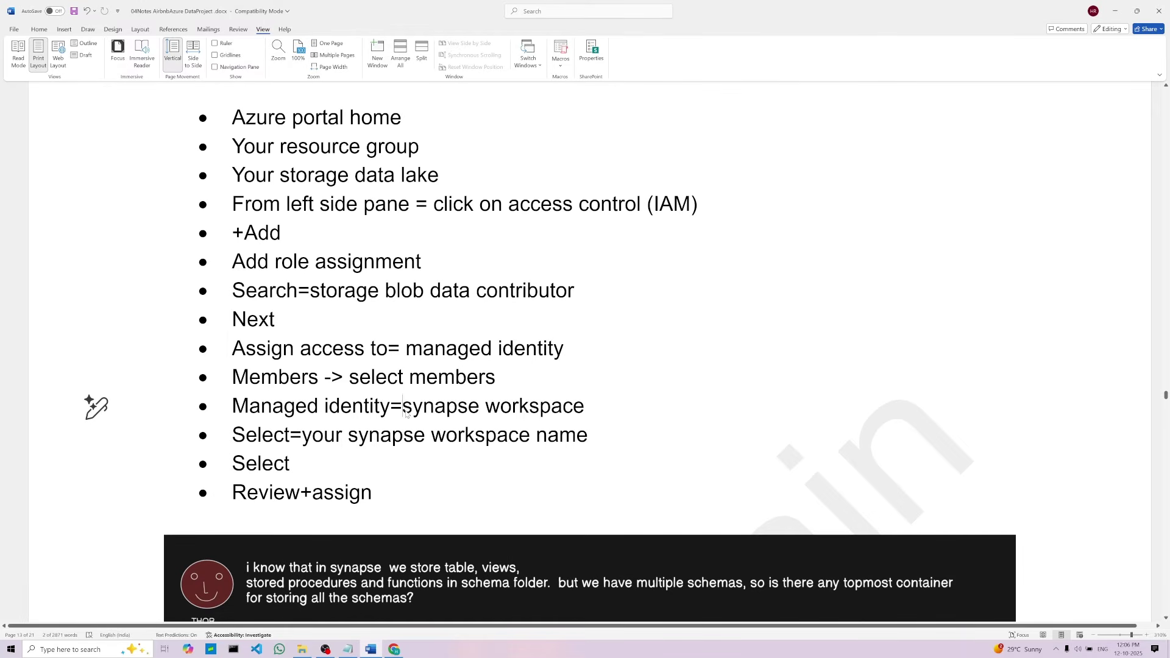
text(your)
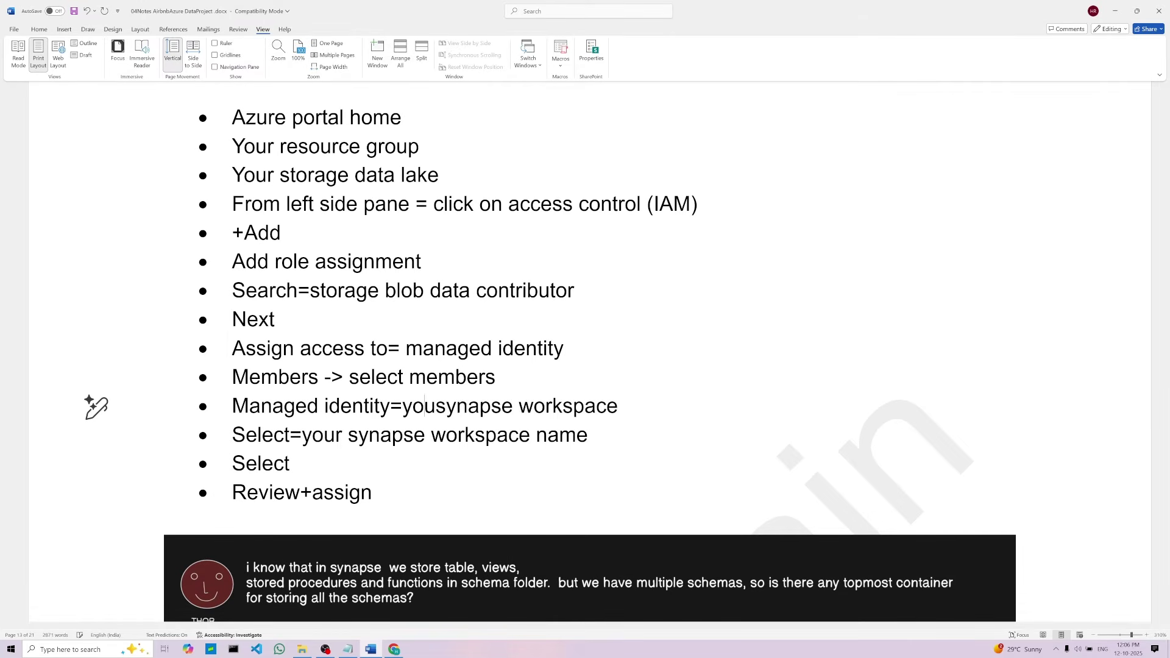
key(Left)
key(Left)
key(Left)
key(Left)
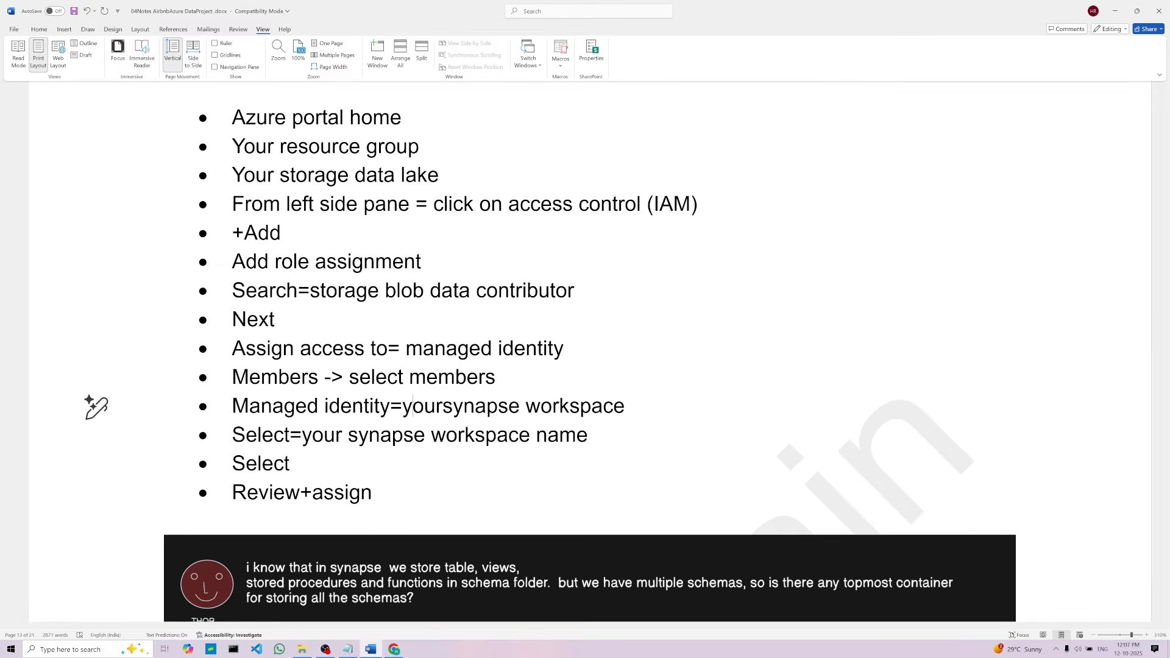
text(<)
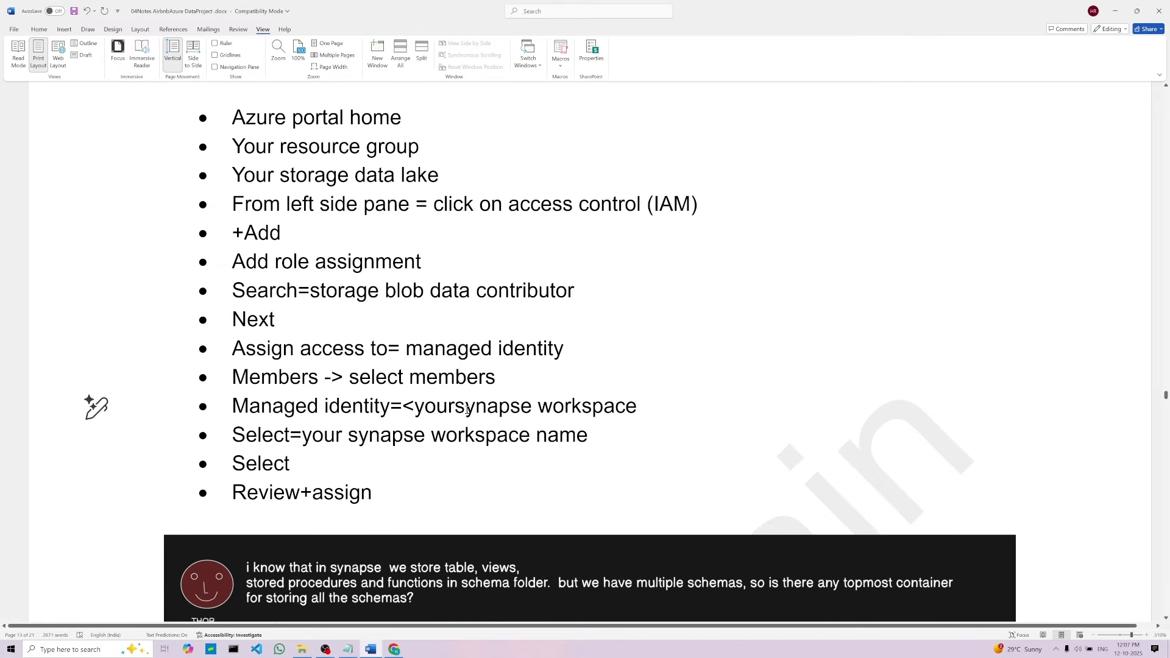
key(Right)
key(Right)
key(Right)
key(Right)
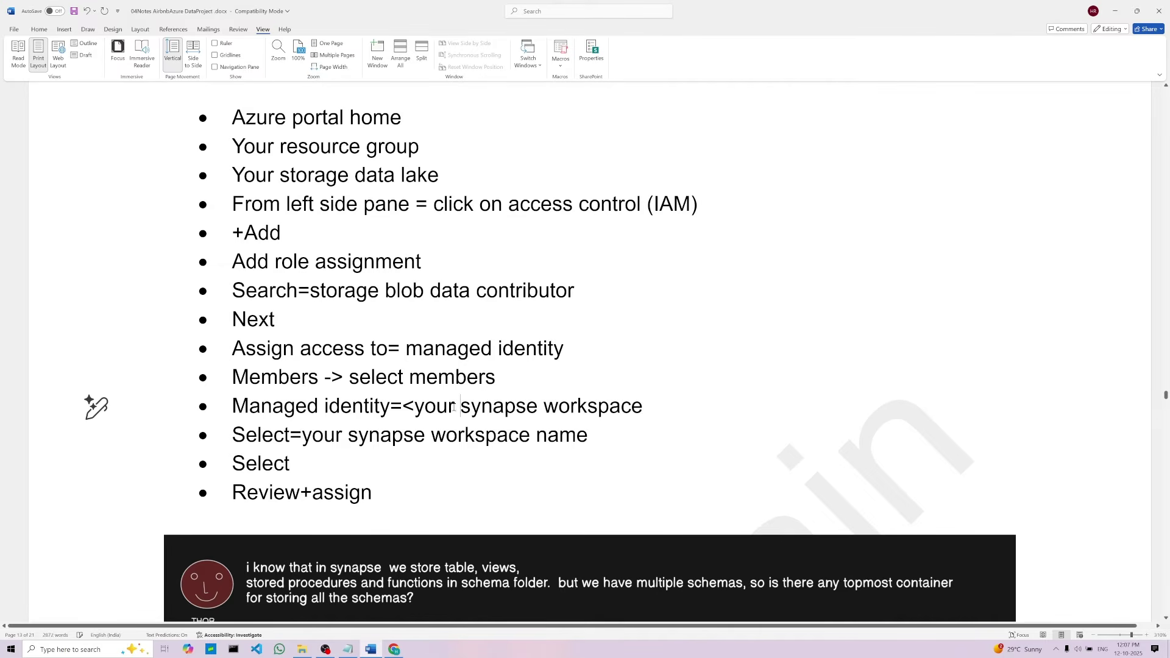
click(694, 410)
text(name>)
In Chrome, filter managed identities by Synapse workspace and add oftentrainairbnb-synapse1 as the role assignment's member
key(alt+Tab)
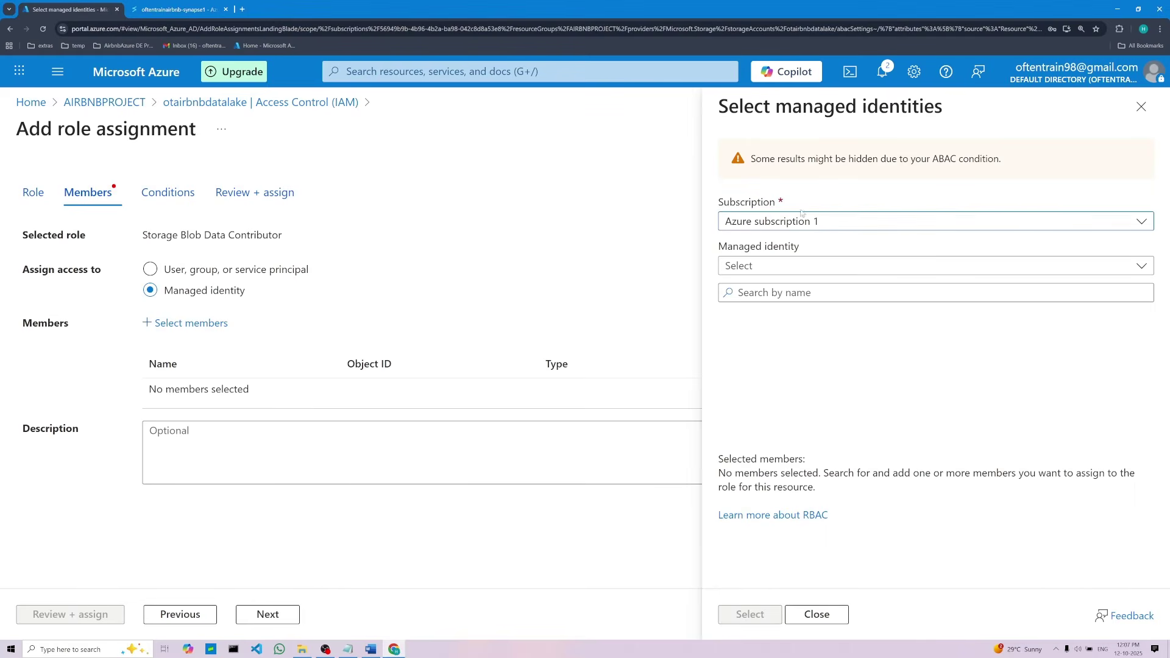
click(823, 268)
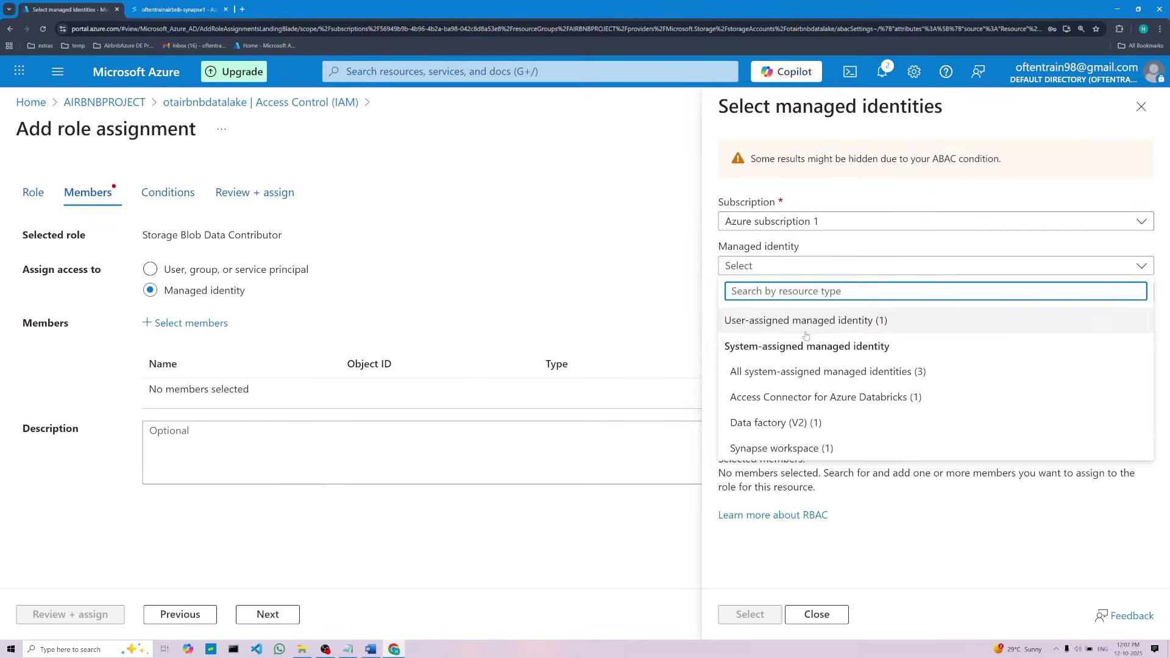
click(803, 452)
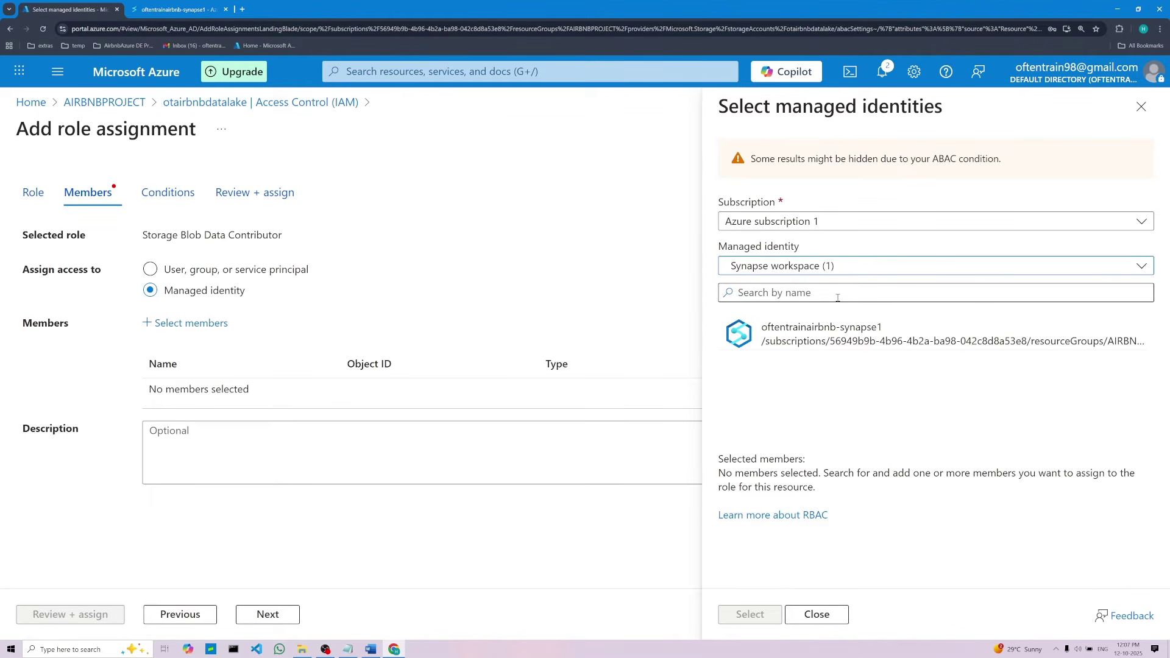
click(838, 298)
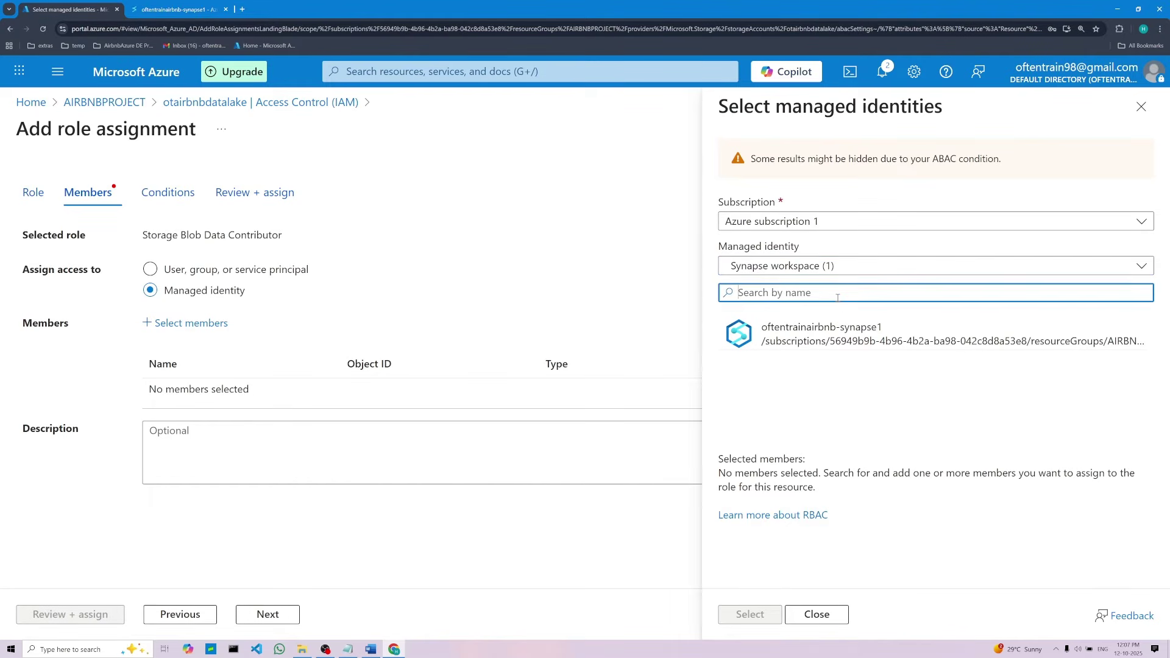
click(828, 342)
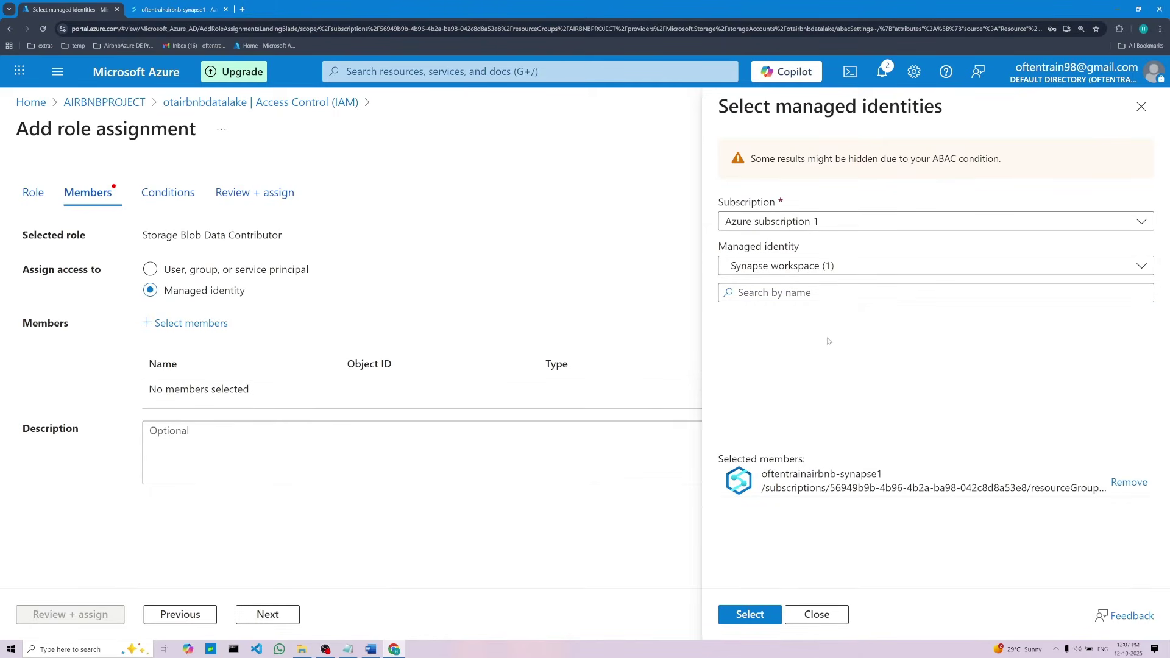
click(774, 622)
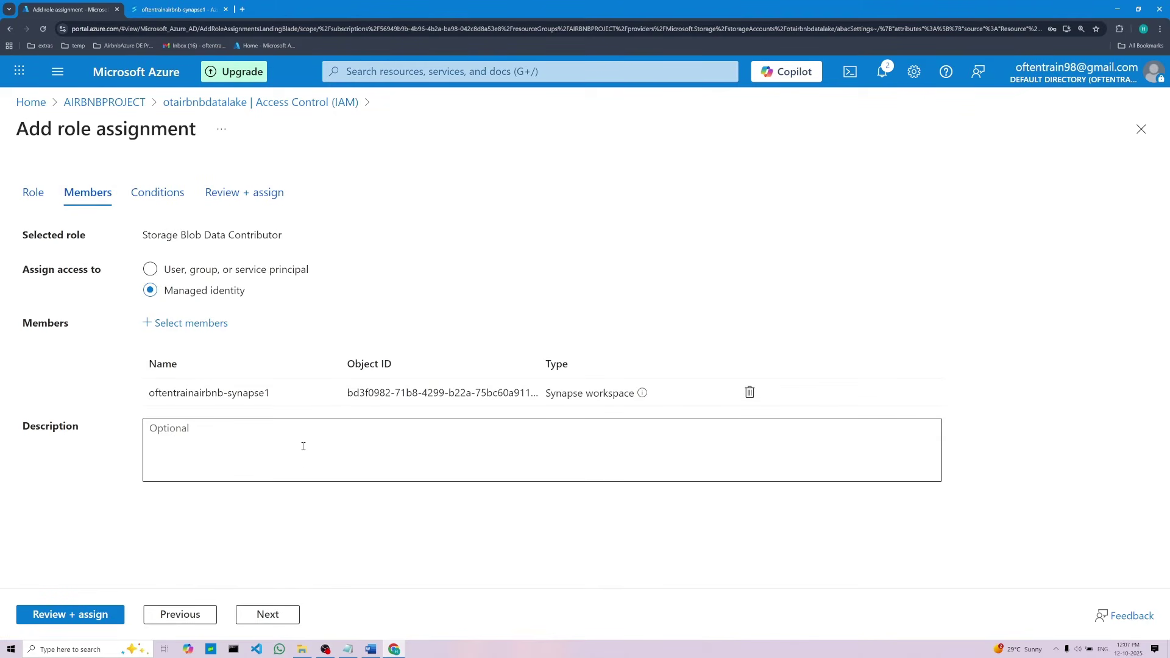
Check the final instruction in the Word notes, then review and assign the Storage Blob Data Contributor role in Chrome
click(370, 650)
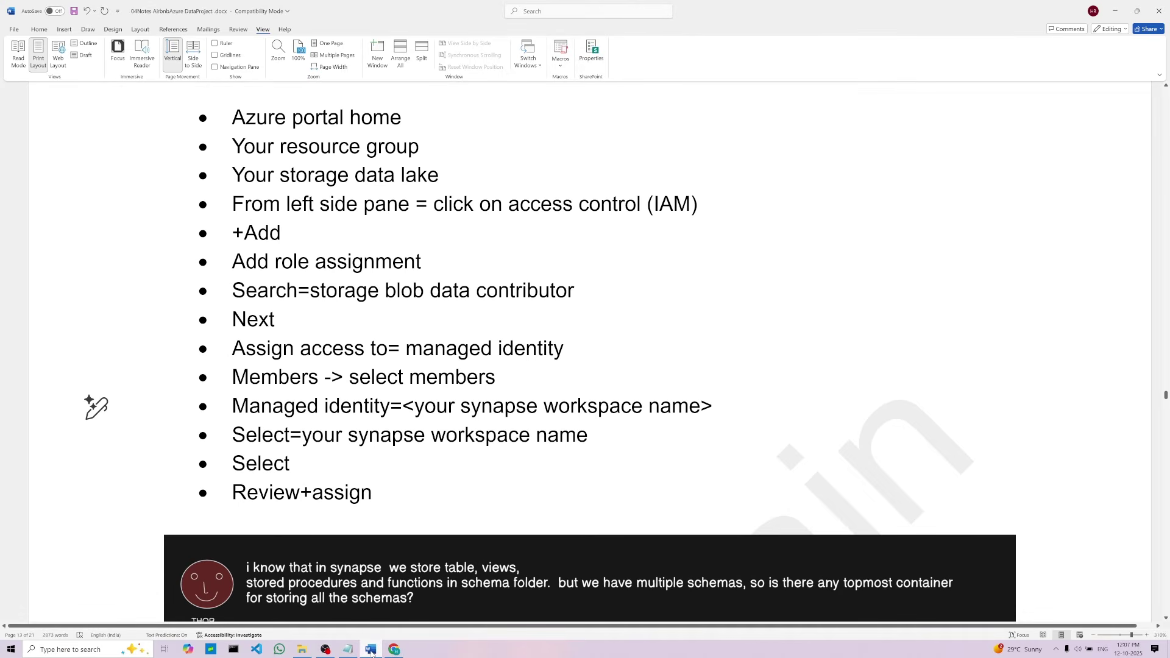
click(371, 650)
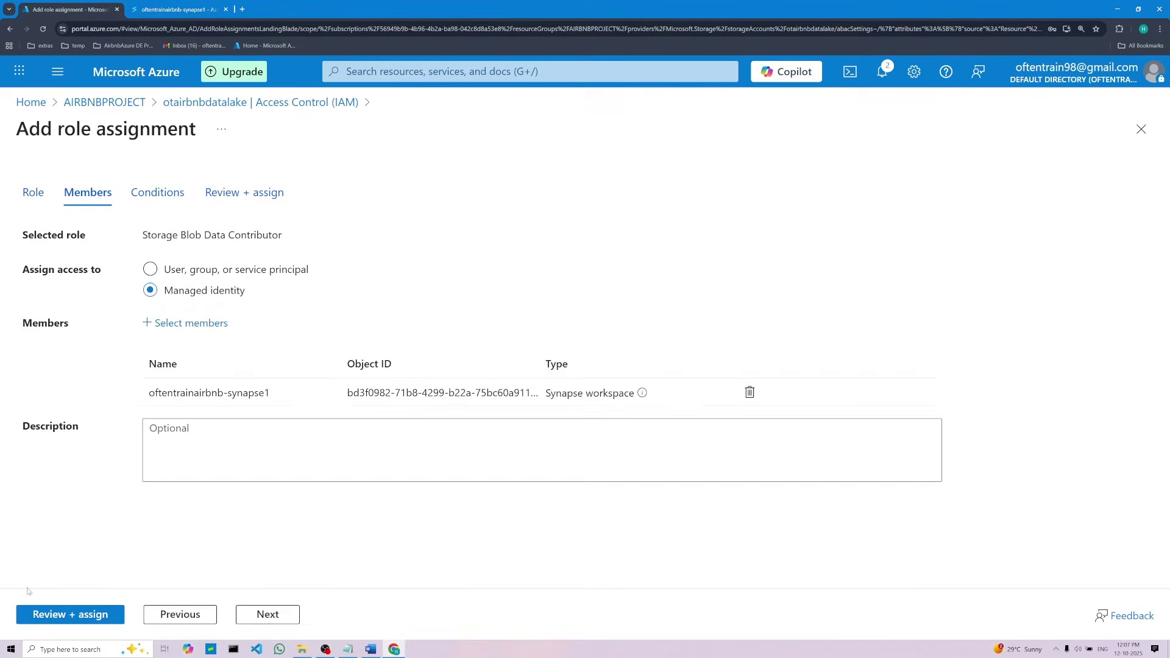
click(56, 616)
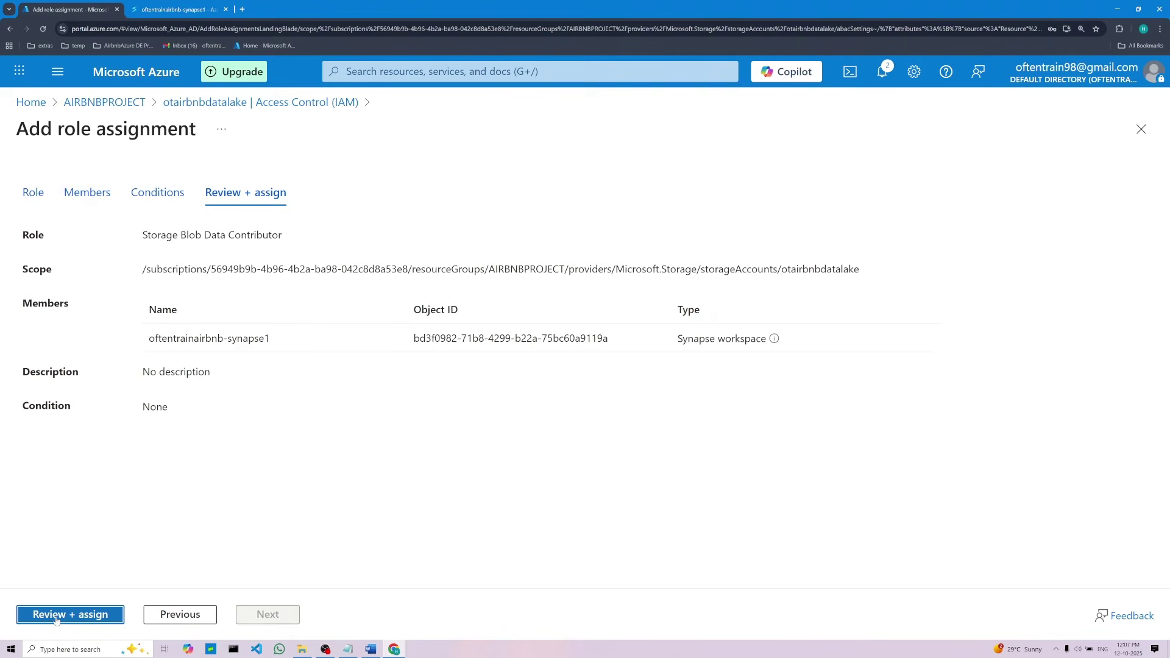
click(56, 616)
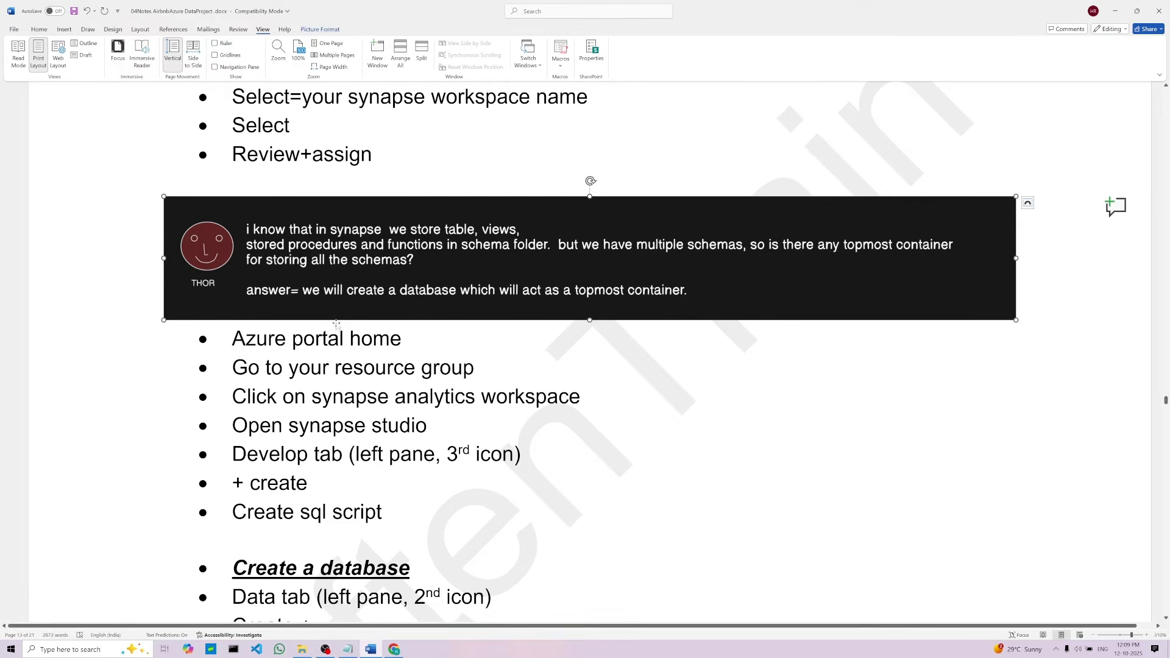
Read the Word notes on opening Synapse Studio from the resource group and creating a SQL script under Develop
click(330, 368)
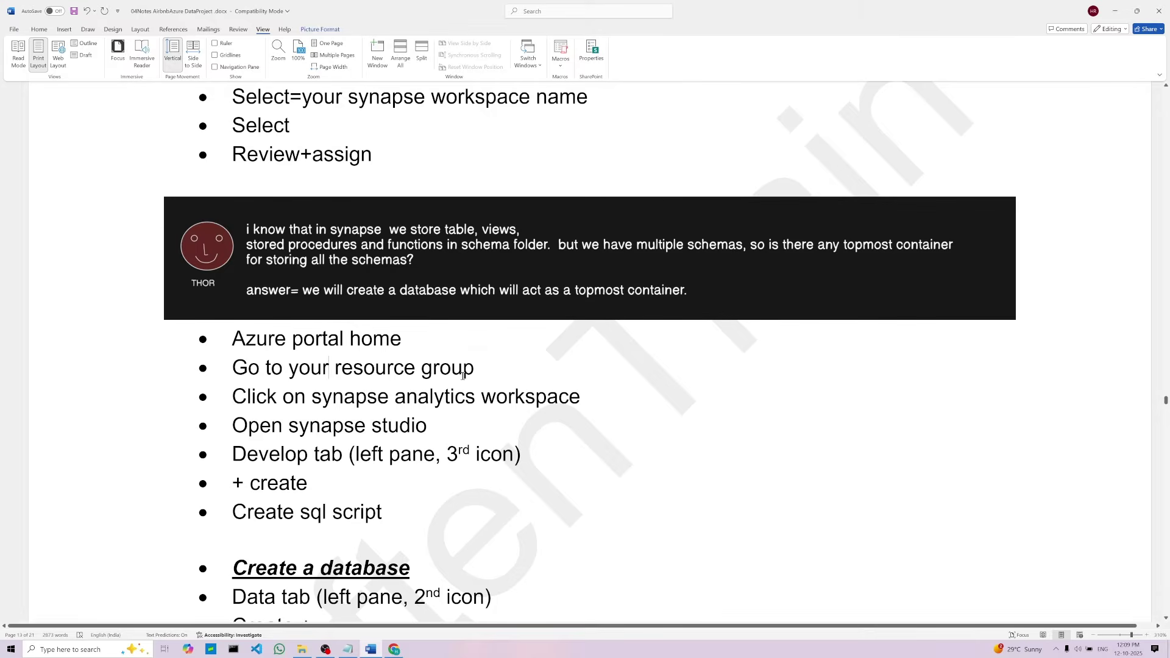
shift+click(463, 374)
click(481, 397)
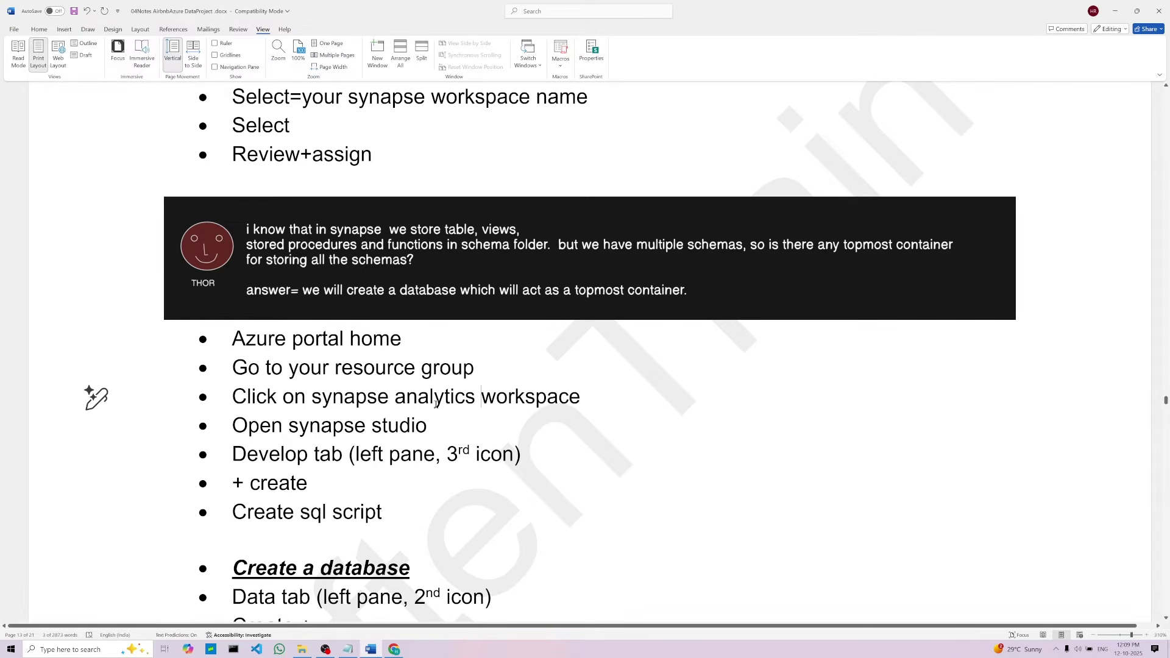
click(484, 440)
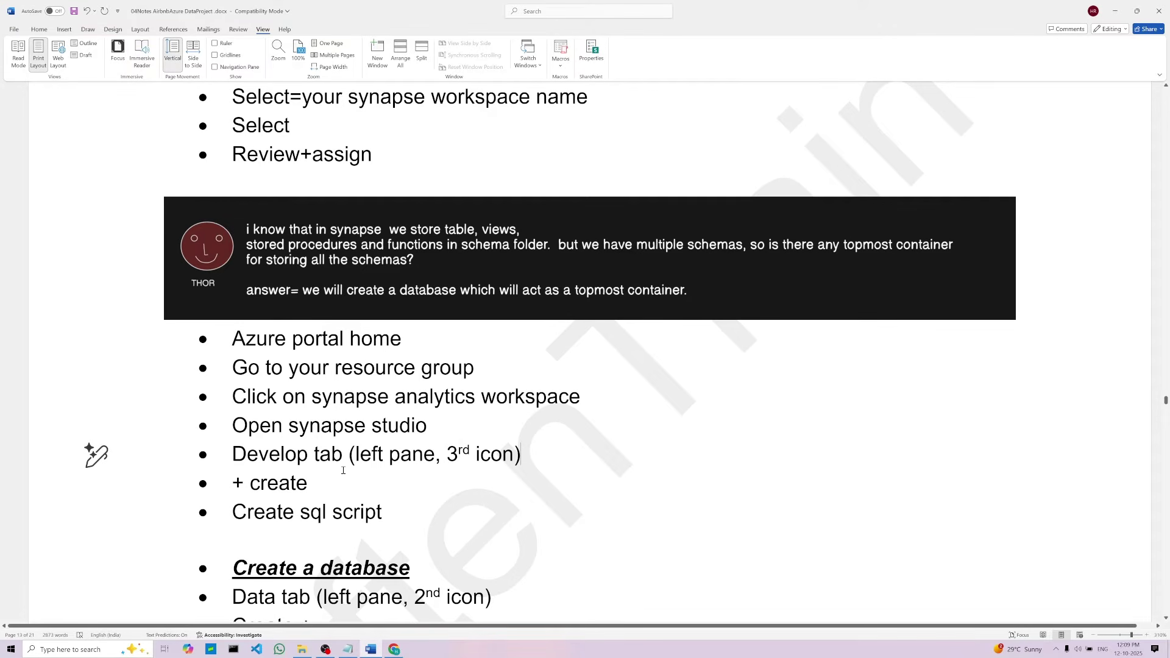
drag(329, 460, 523, 460)
click(499, 499)
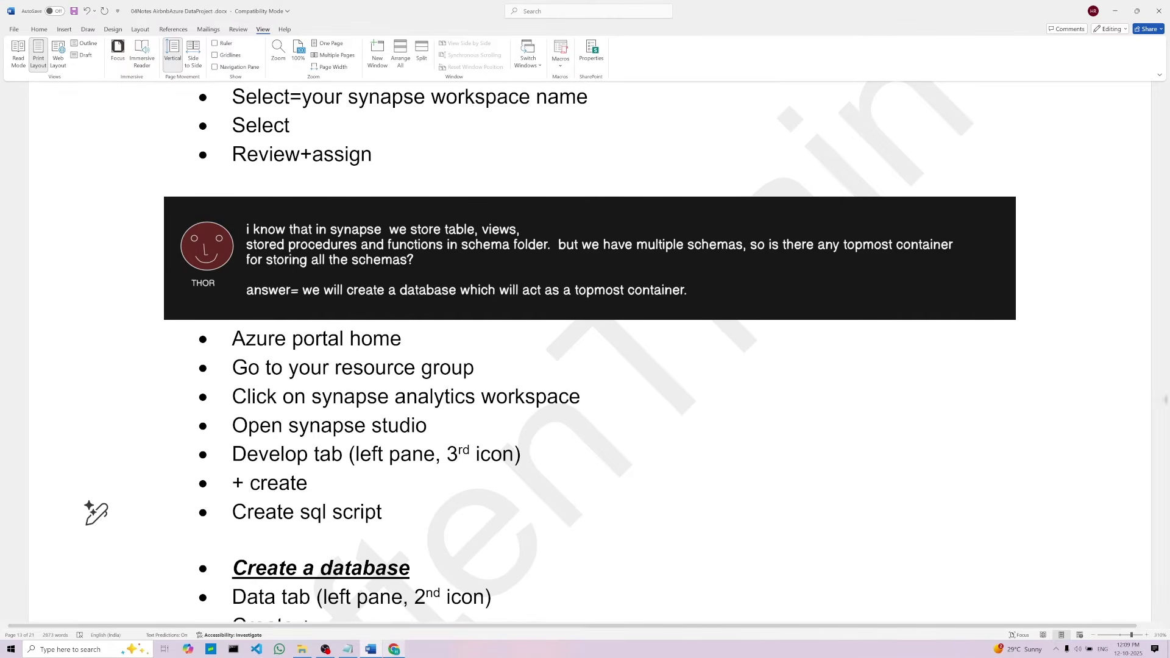
Switch to the oftentrainairbnb-synapse1 workspace in Synapse Studio in Chrome and open its Develop section
click(394, 649)
click(173, 9)
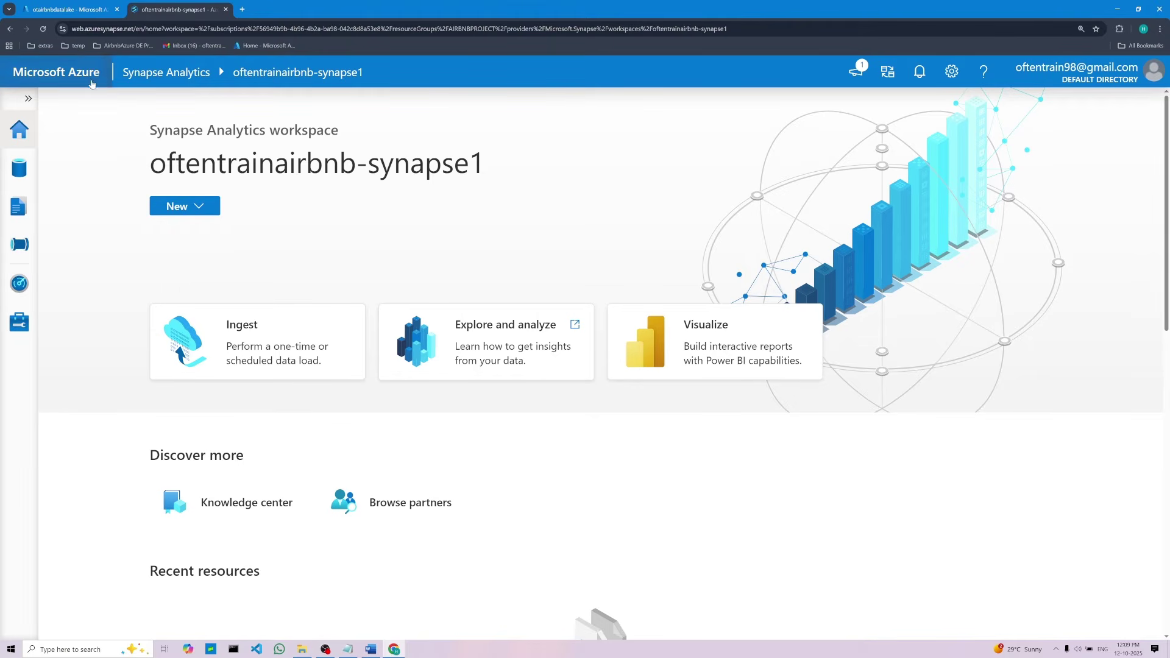
click(19, 213)
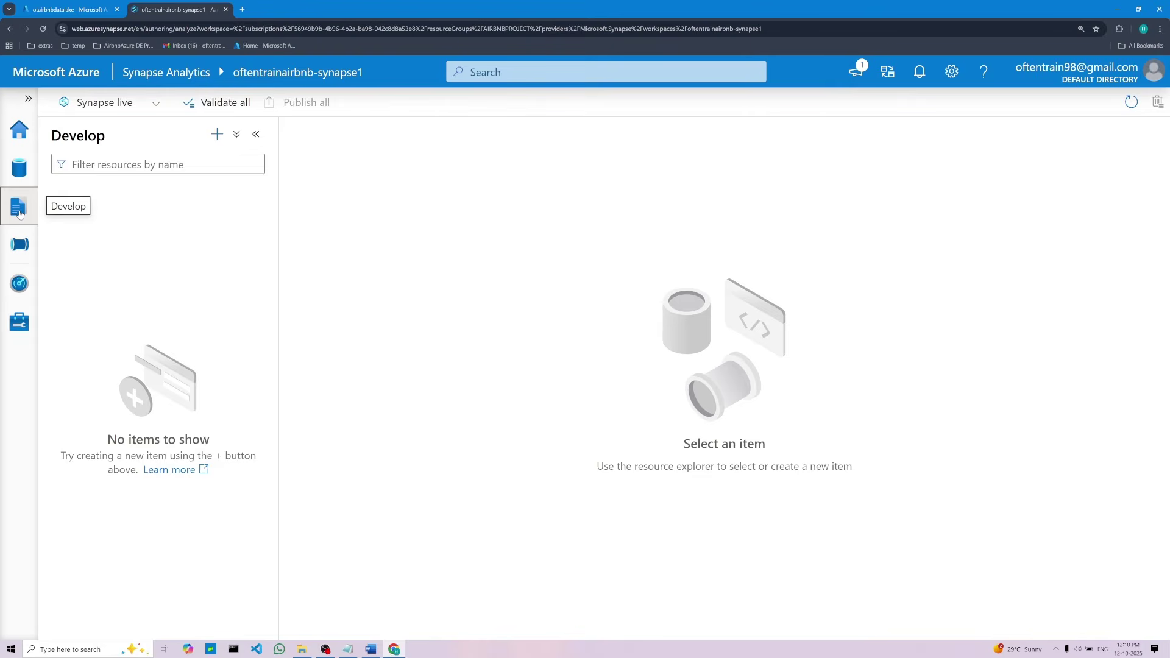
Check the create instruction in the Word notes and add a new SQL script in Synapse Studio
click(371, 649)
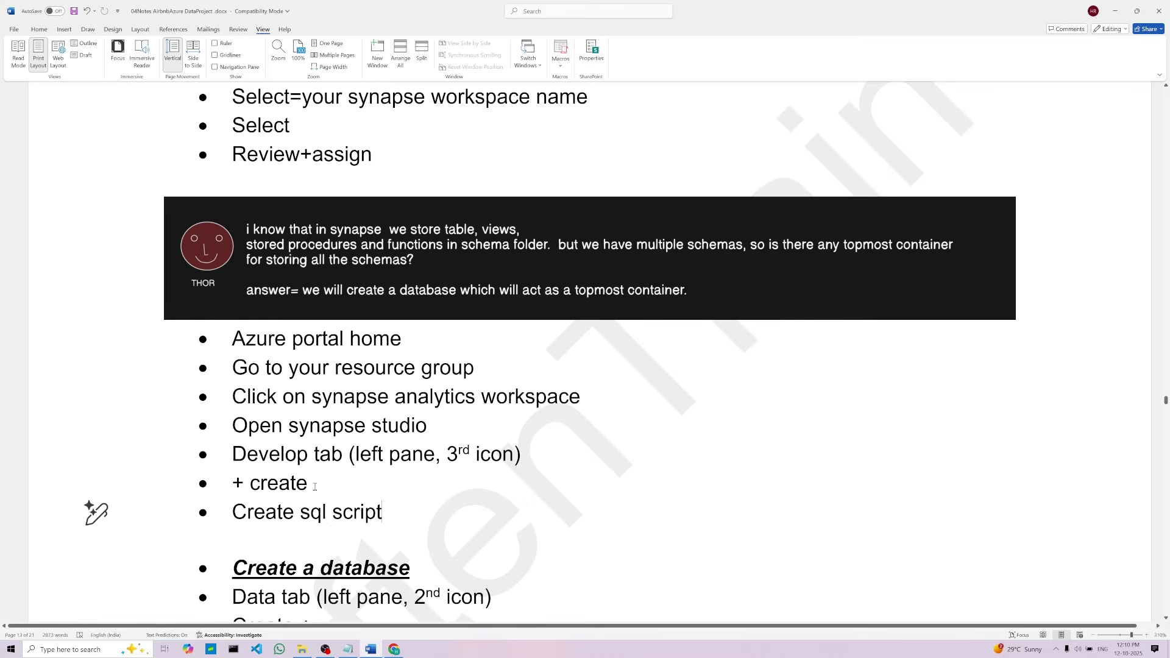
triple_click(248, 482)
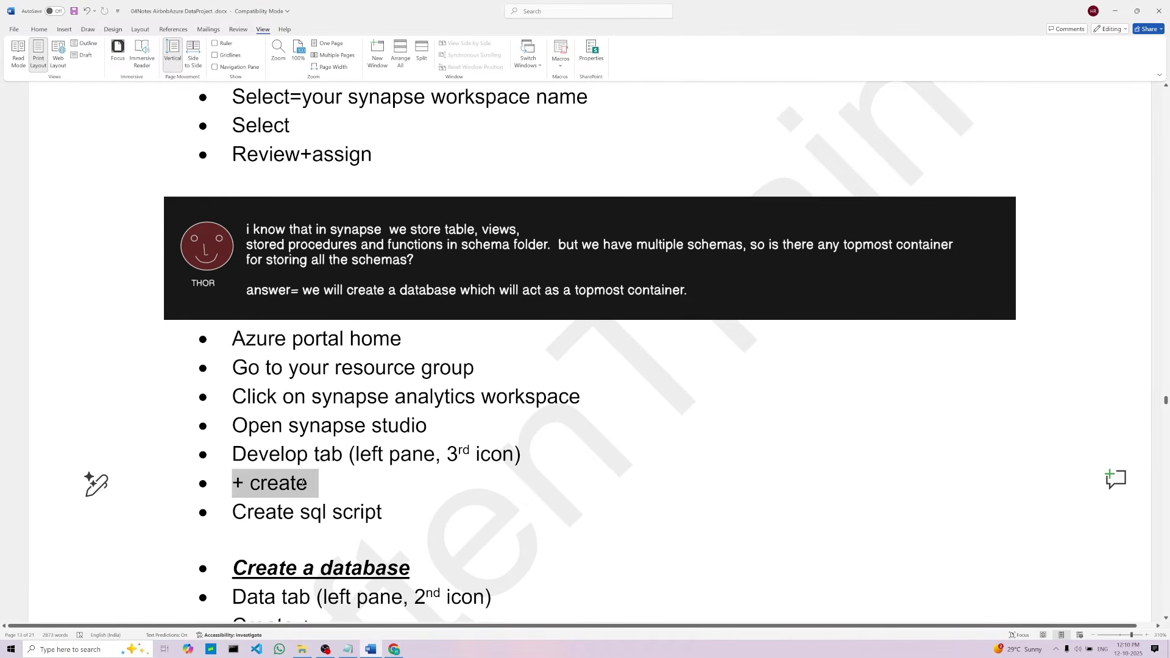
key(alt+Tab)
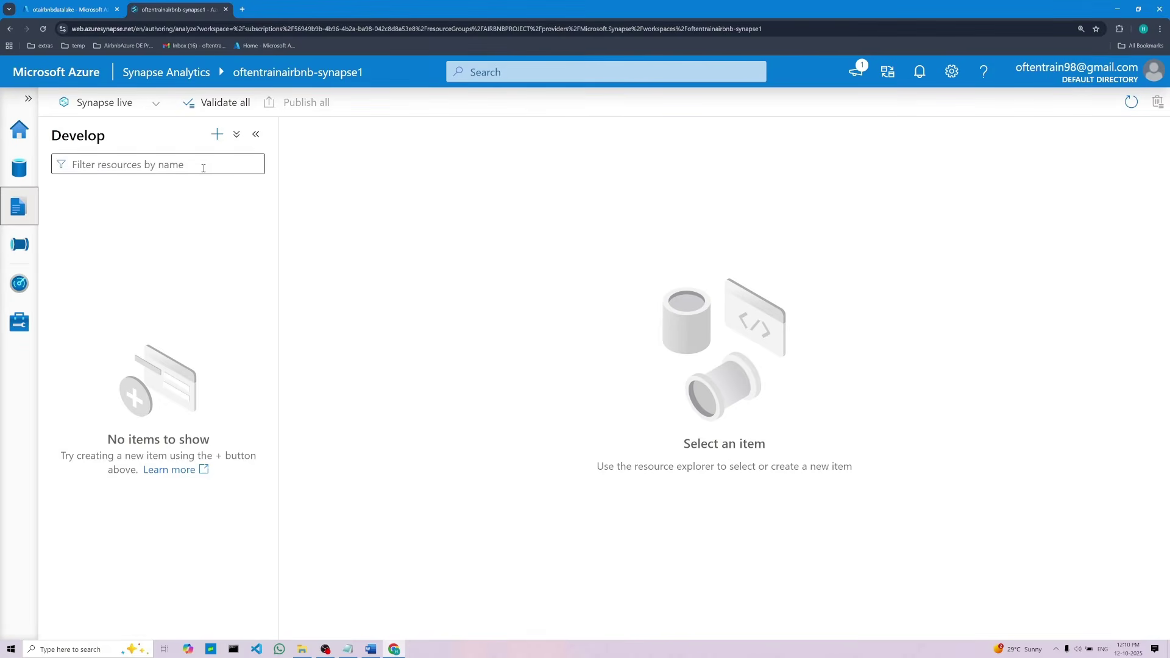
click(217, 134)
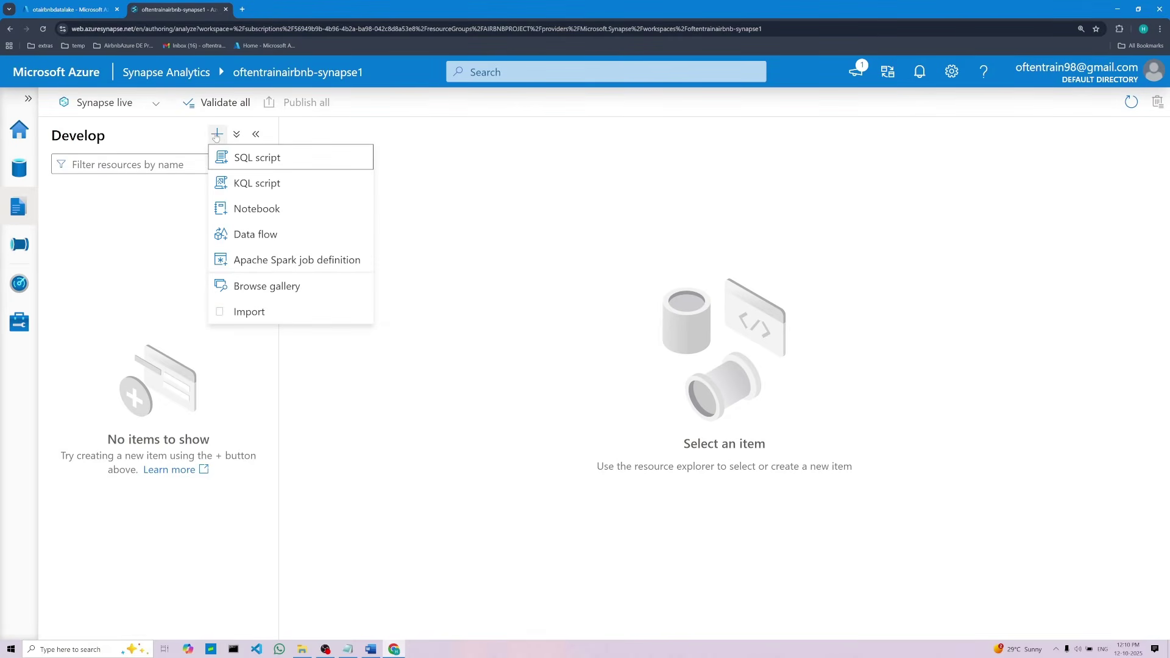
click(248, 164)
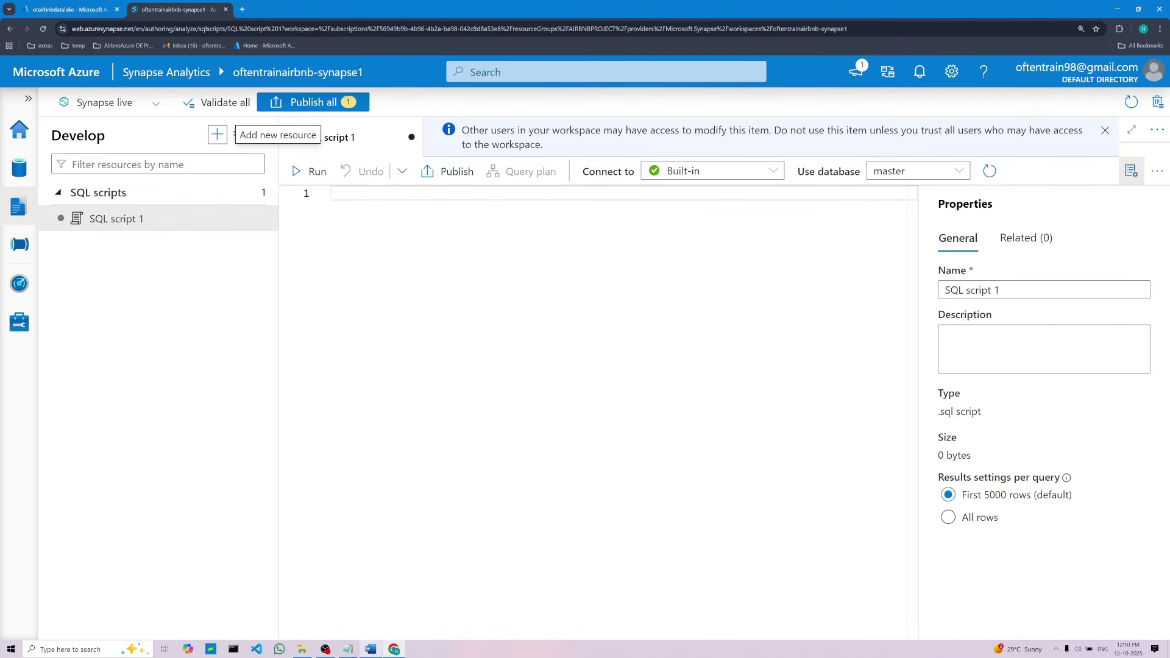
Switch to the Word notes and read the instructions for creating a database in Synapse Studio
key(alt+Tab)
scroll(396, 479, down, 5)
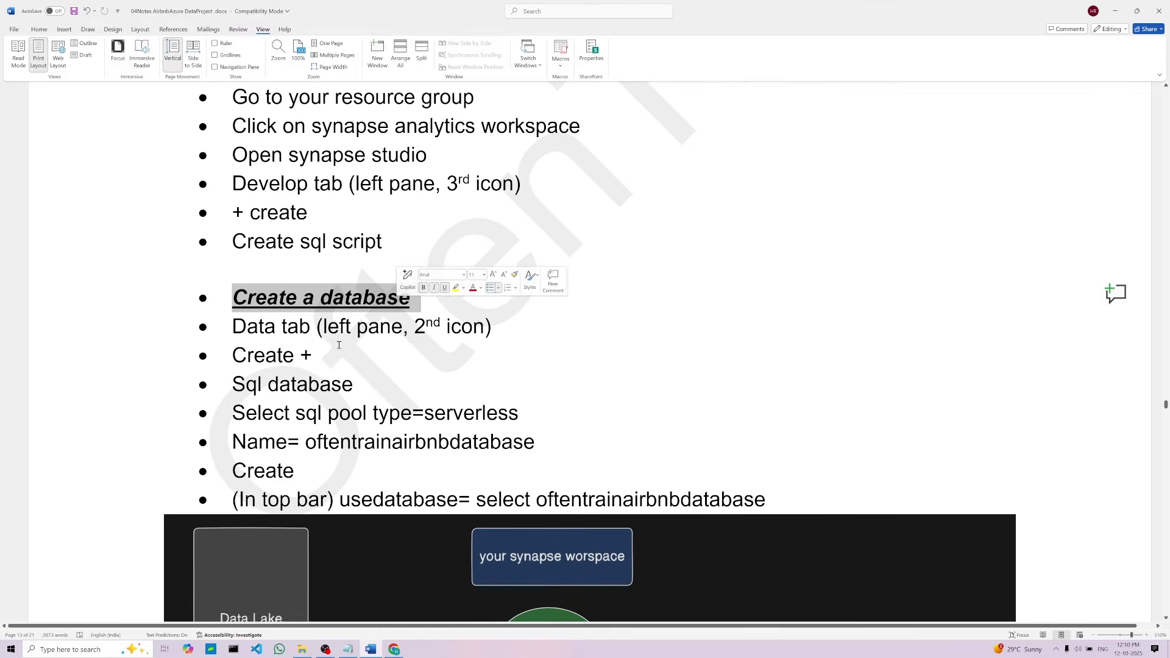
key(Down)
key(Down)
drag(250, 330, 498, 326)
click(480, 372)
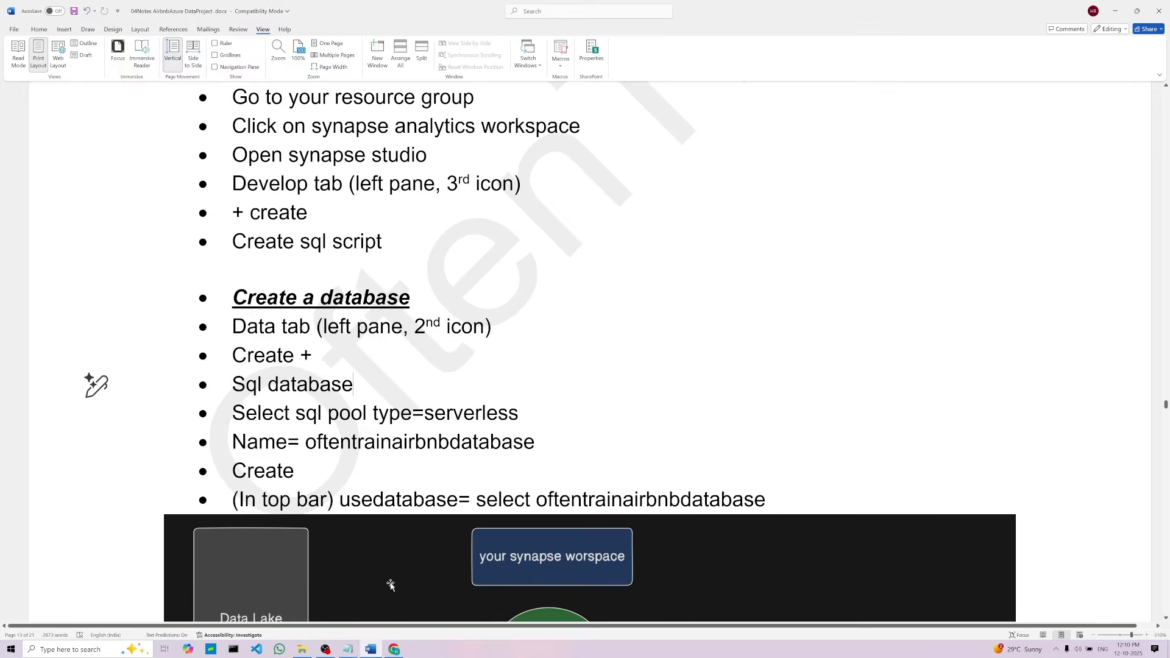
Open the Data section of Synapse Studio in Chrome, dismiss the workspace access notice and start a new SQL database
click(395, 650)
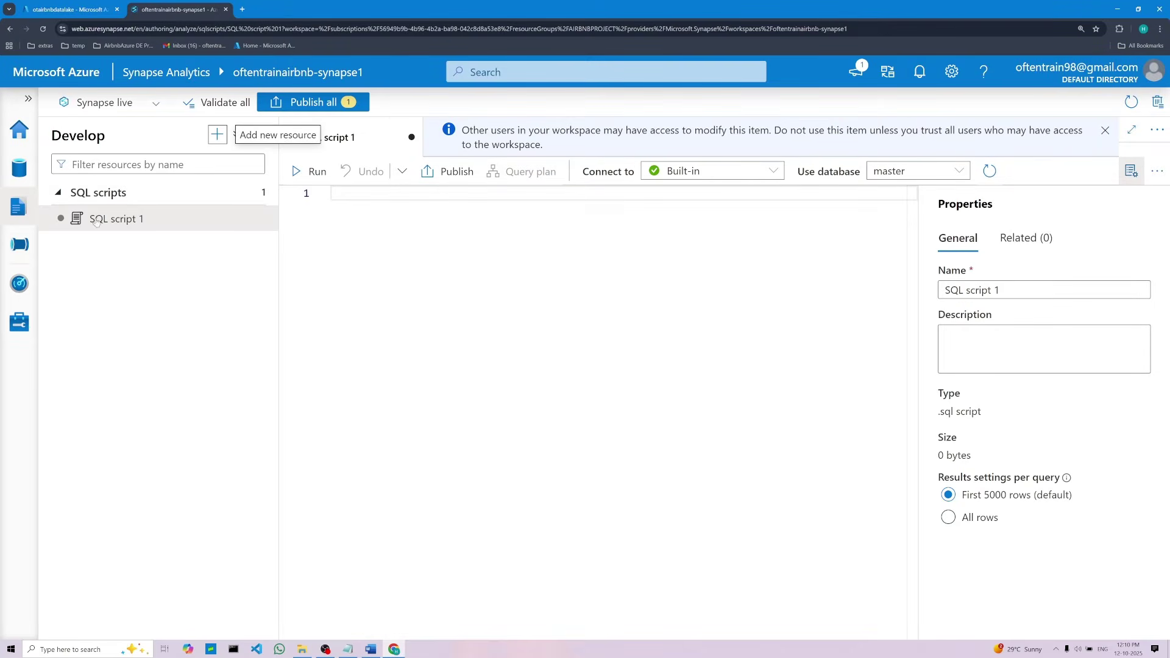
click(29, 175)
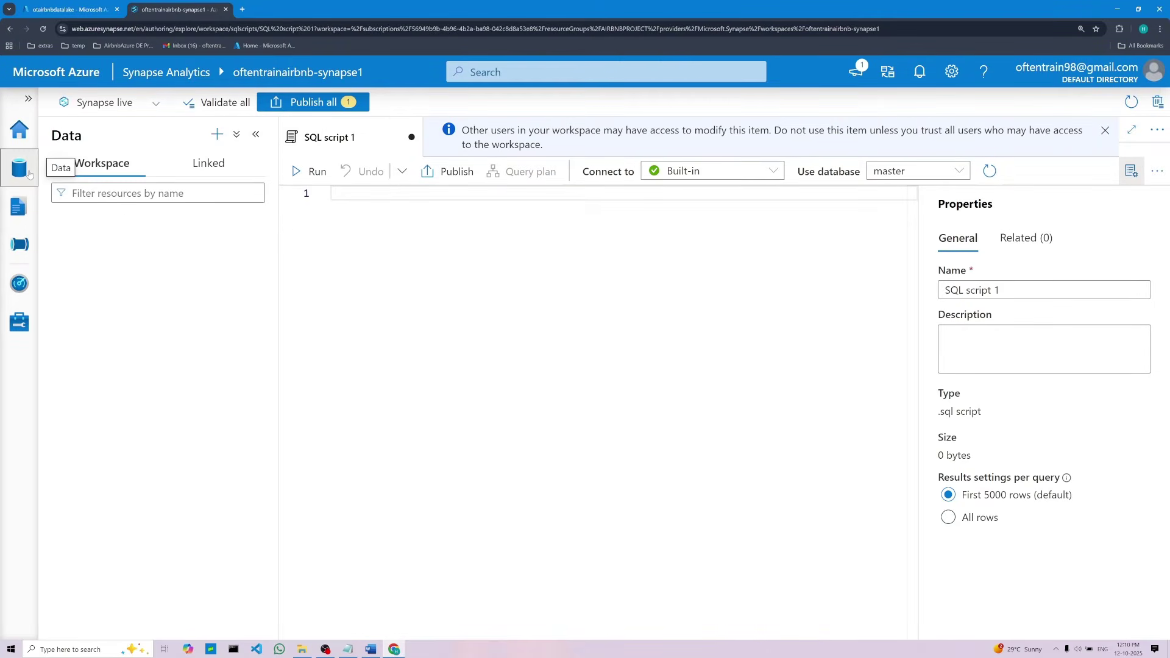
click(376, 650)
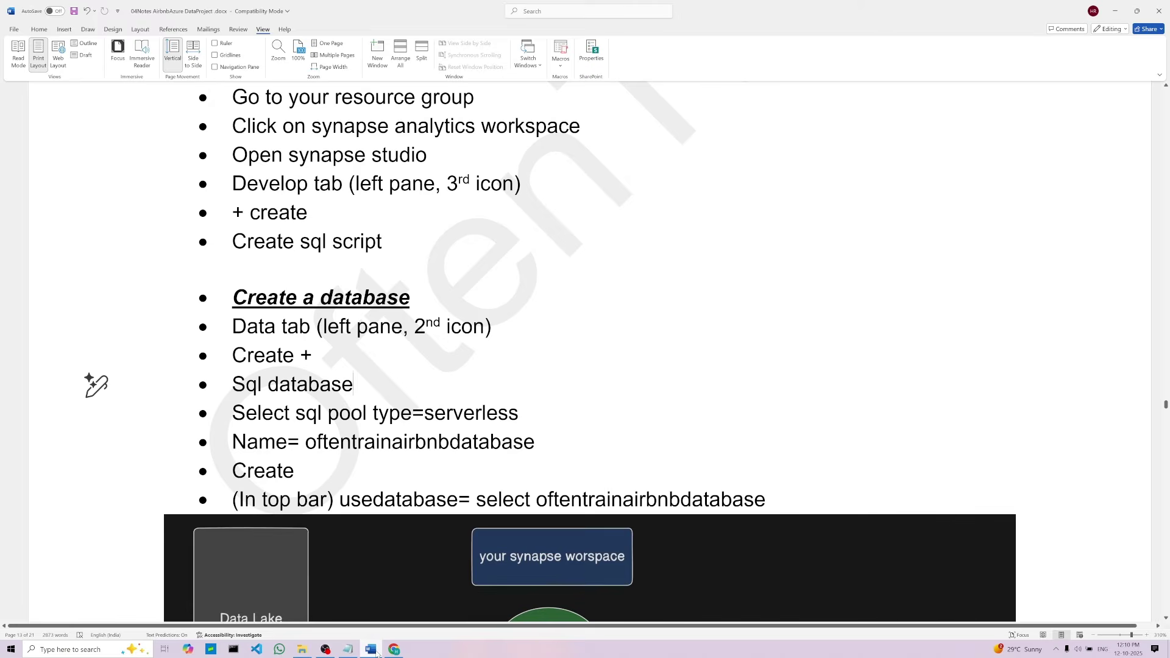
click(394, 650)
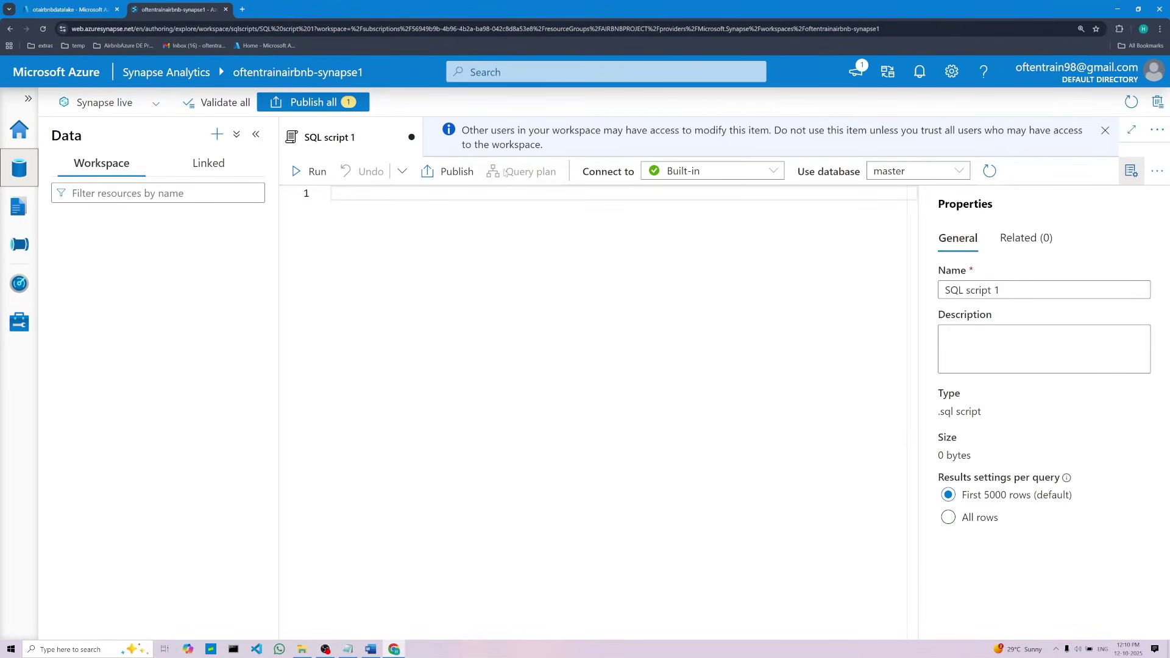
click(1106, 131)
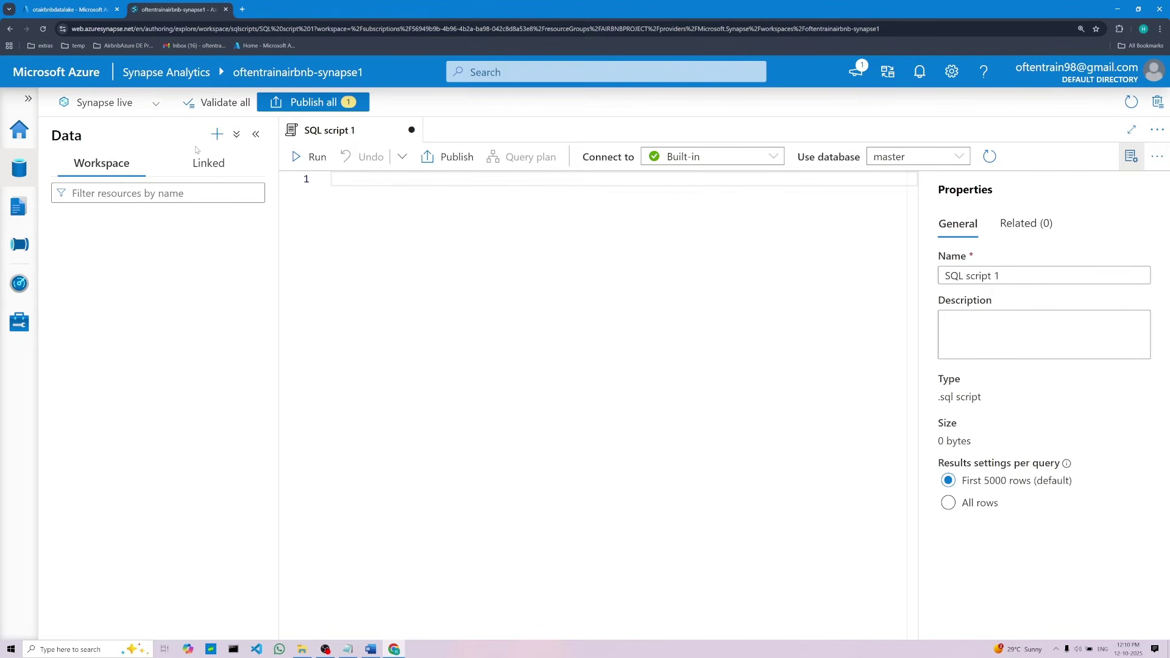
click(214, 135)
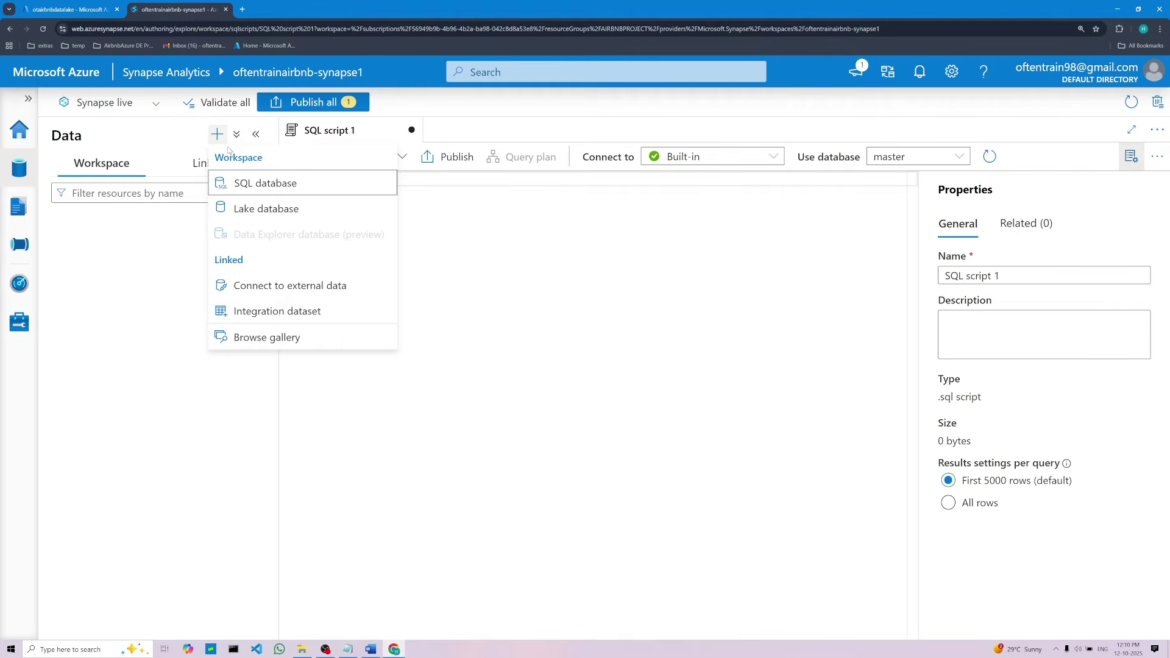
click(257, 186)
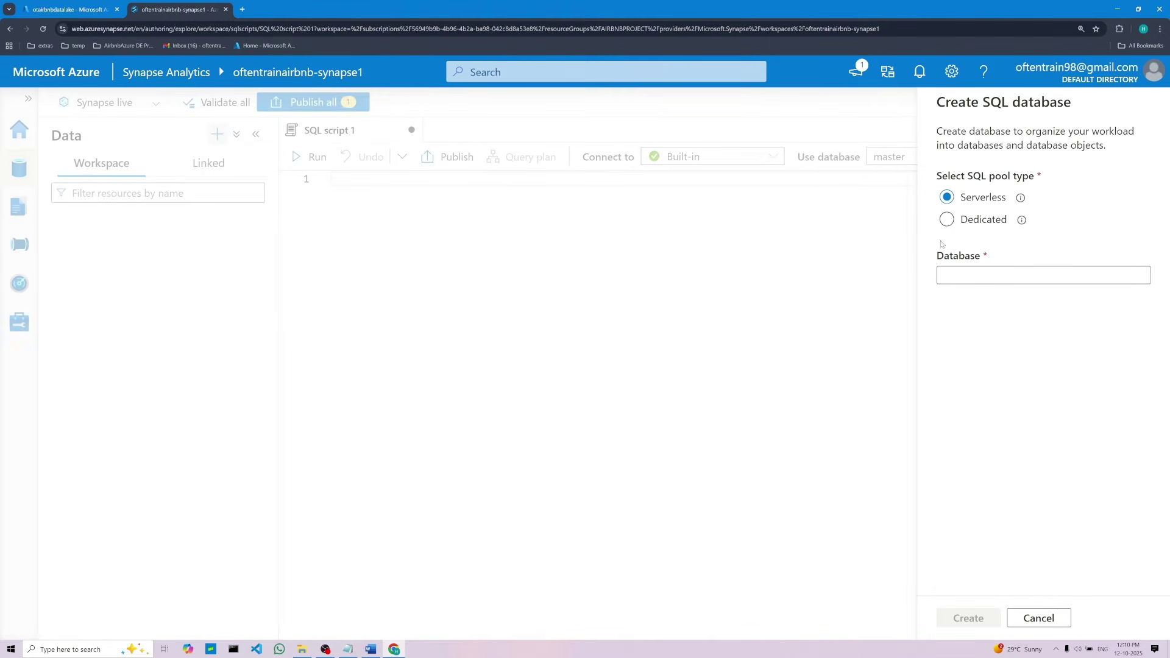
click(950, 275)
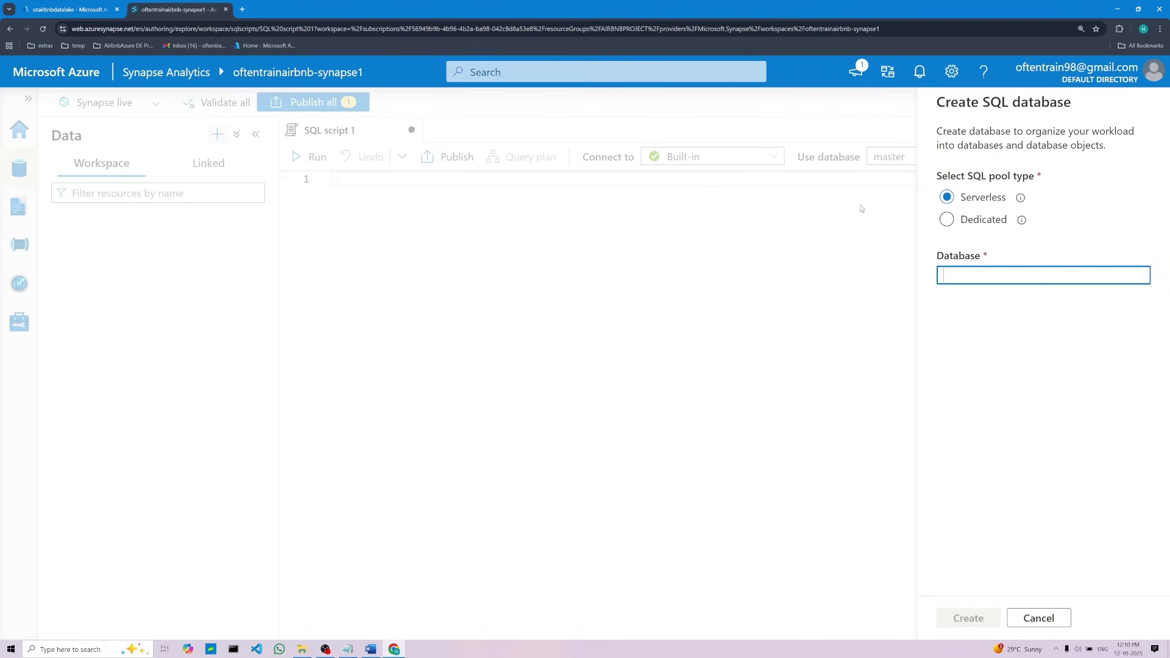
Copy the name oftentrainairbnbdatabase from the Word notes and enter it as the new SQL database's name in Chrome
click(370, 649)
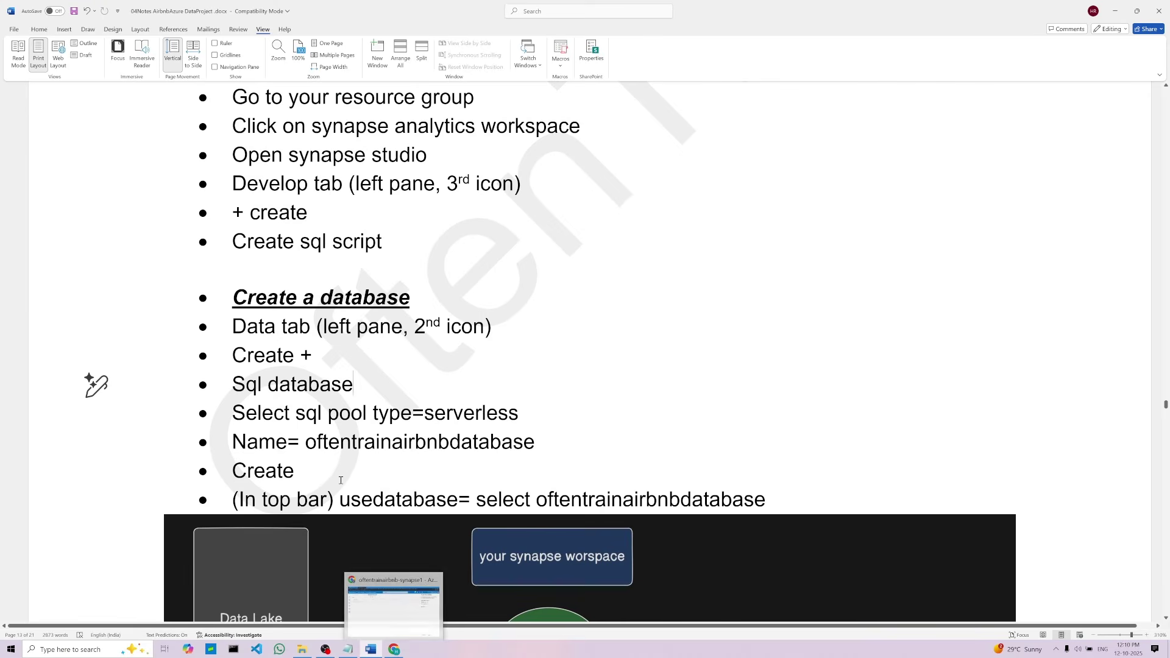
click(552, 416)
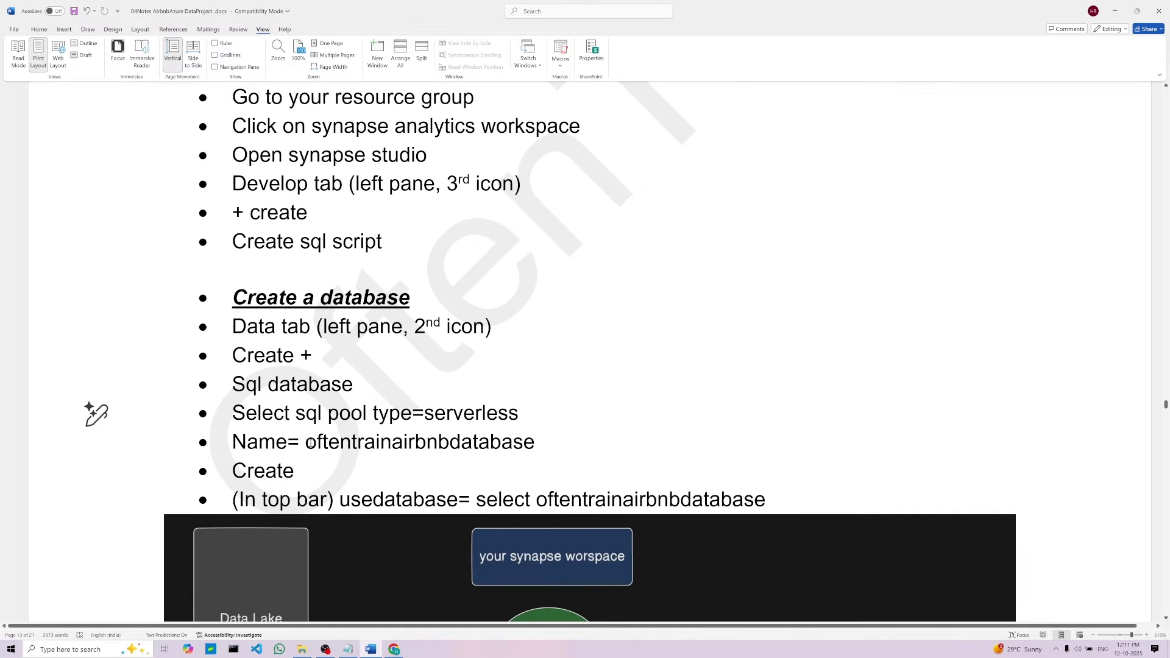
drag(306, 443, 535, 446)
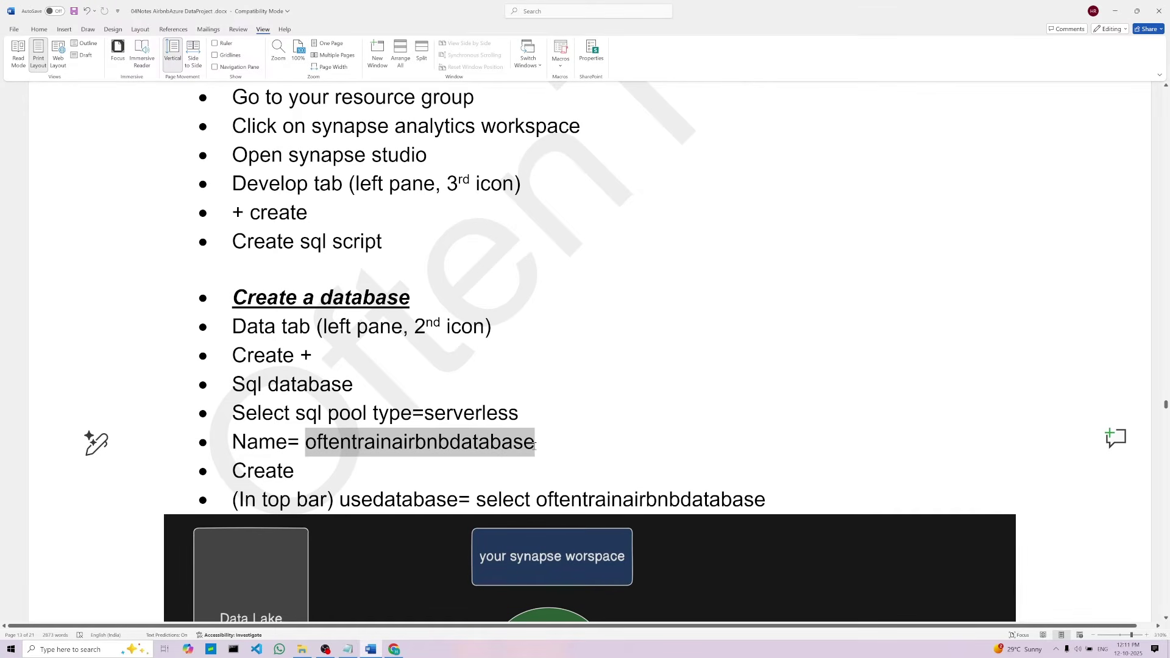
right_click(471, 451)
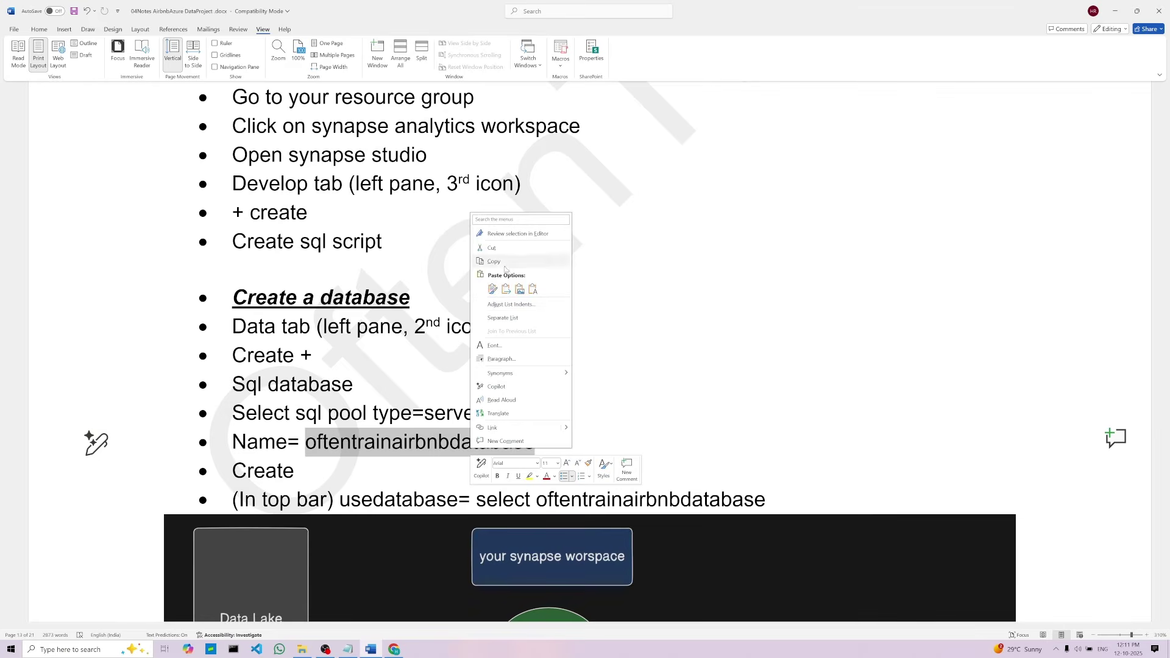
click(505, 270)
click(394, 649)
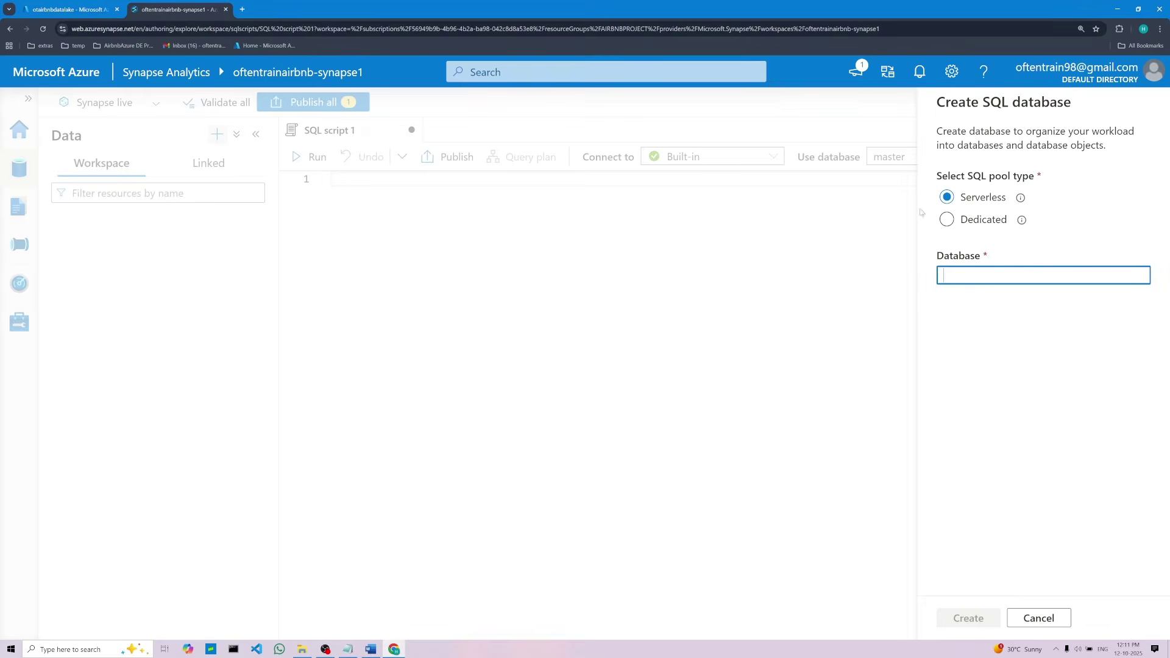
right_click(975, 279)
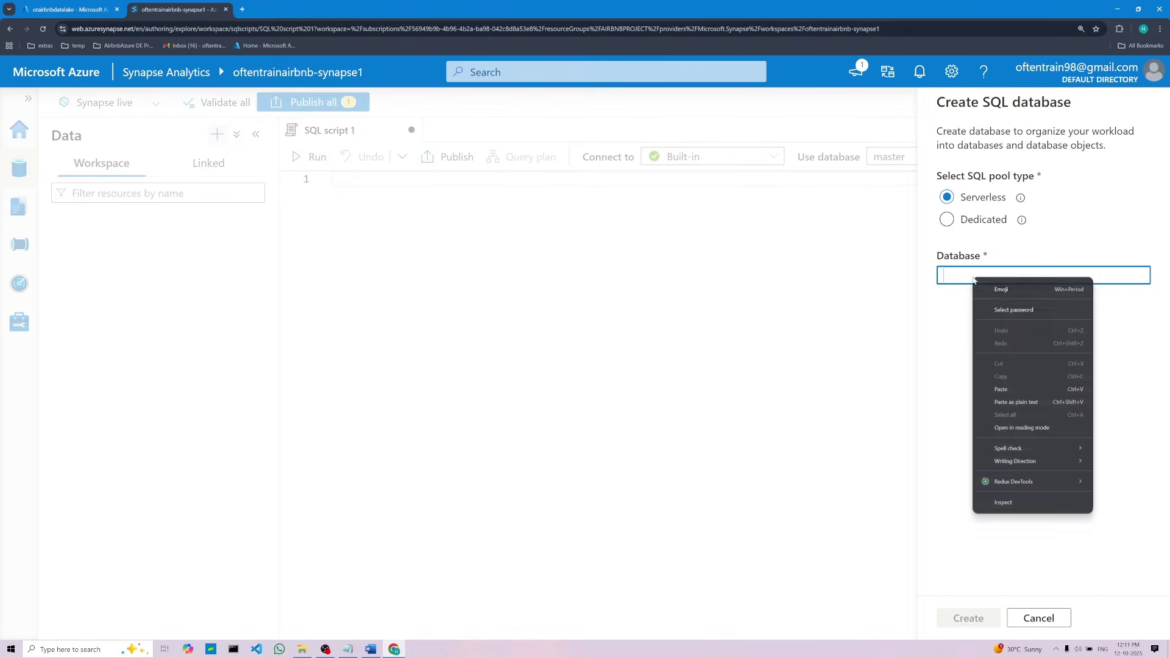
click(996, 391)
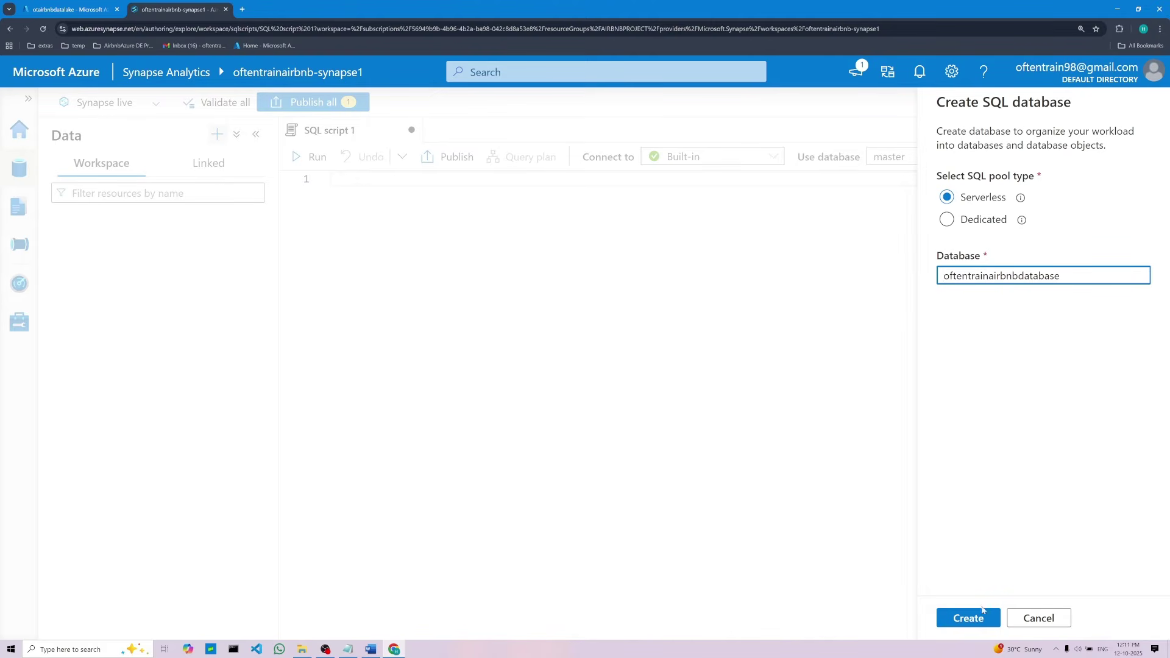
Check the use-database instruction in the Word notes and create the SQL database in Synapse Studio in Chrome
click(370, 649)
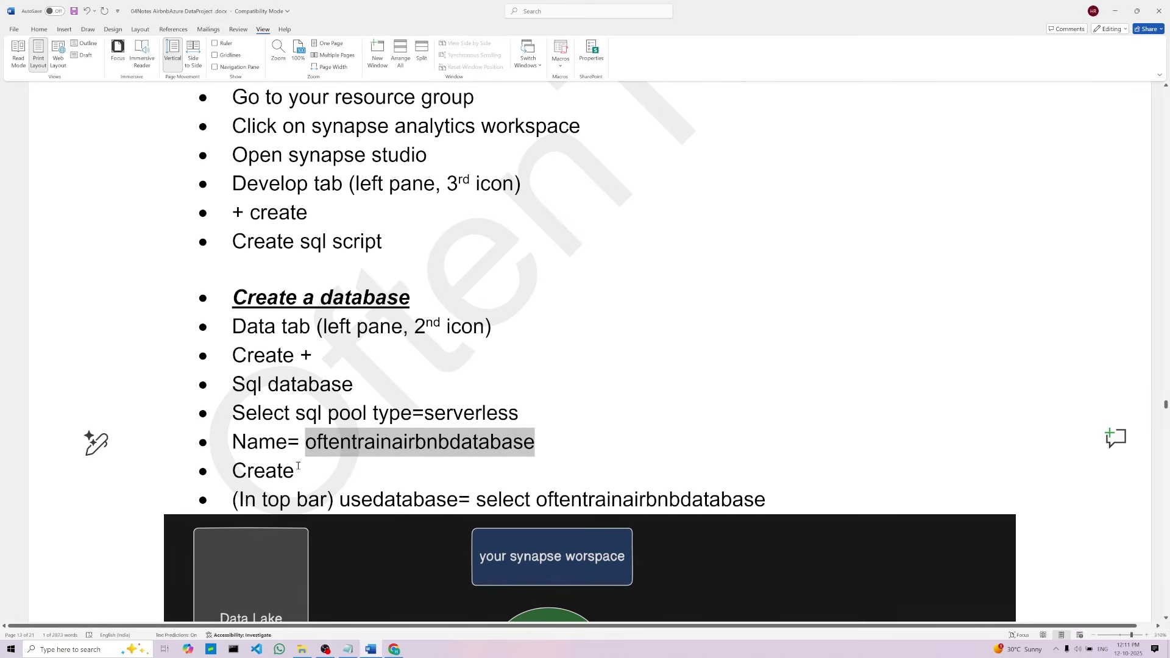
click(318, 486)
scroll(444, 470, down, 3)
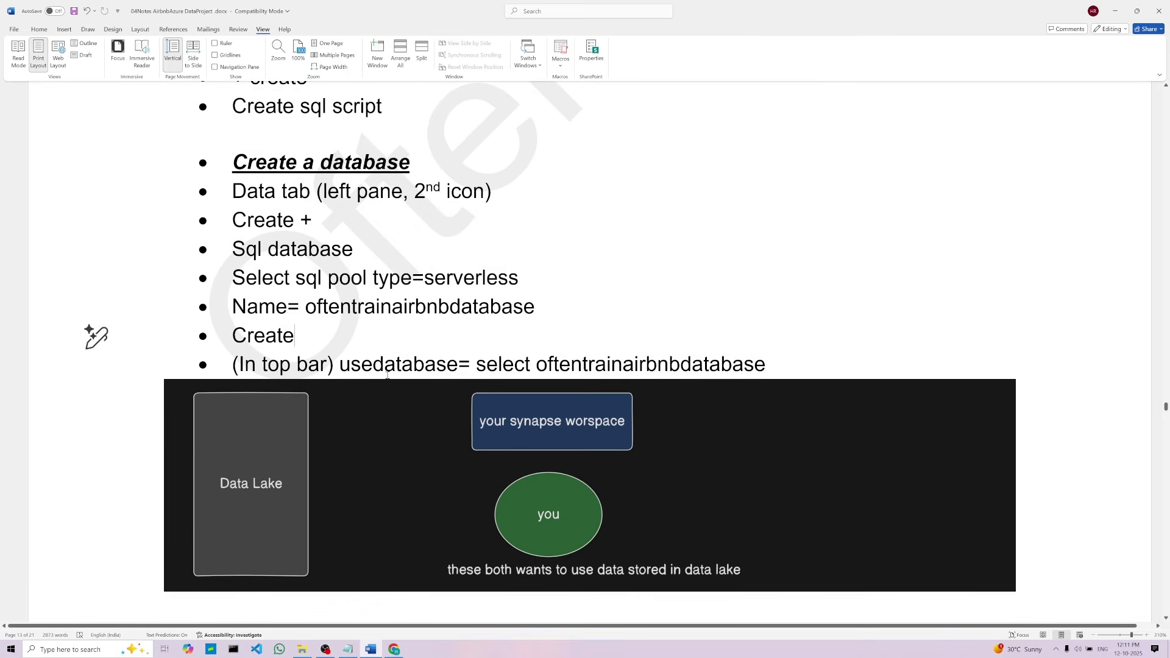
drag(357, 366, 766, 364)
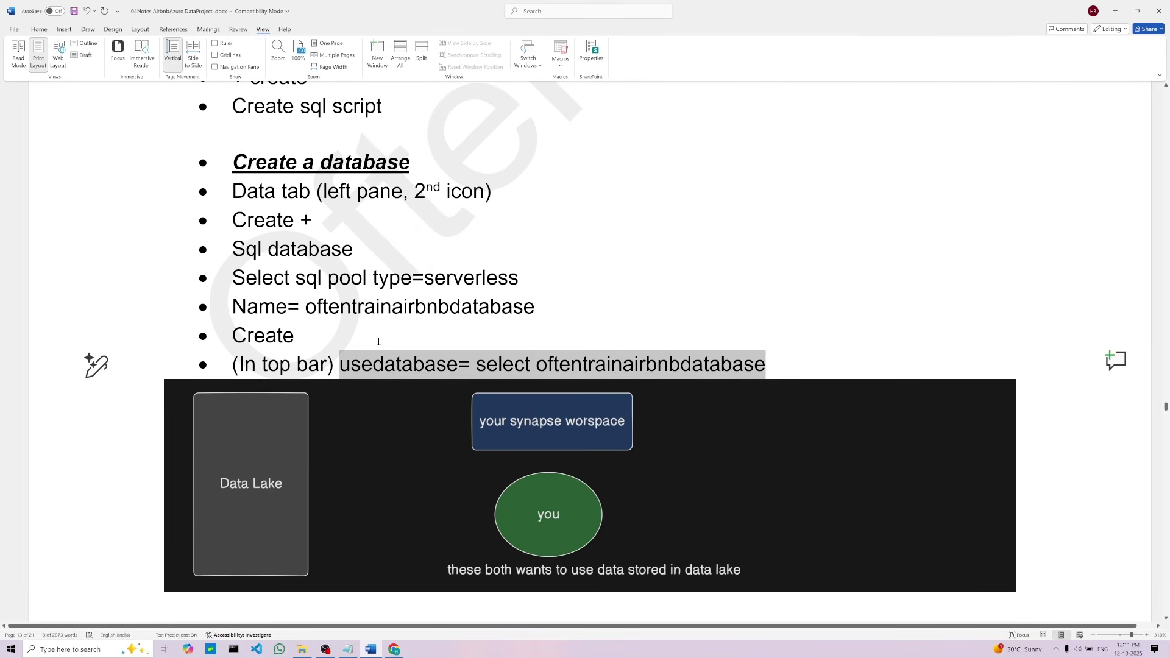
click(394, 649)
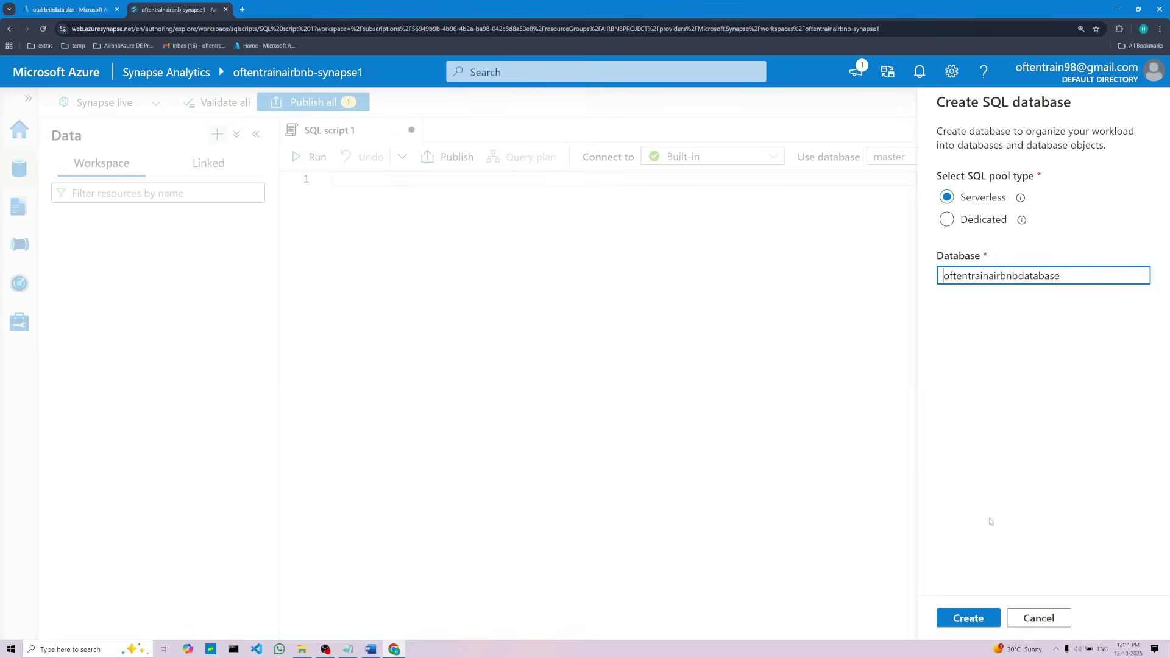
click(964, 618)
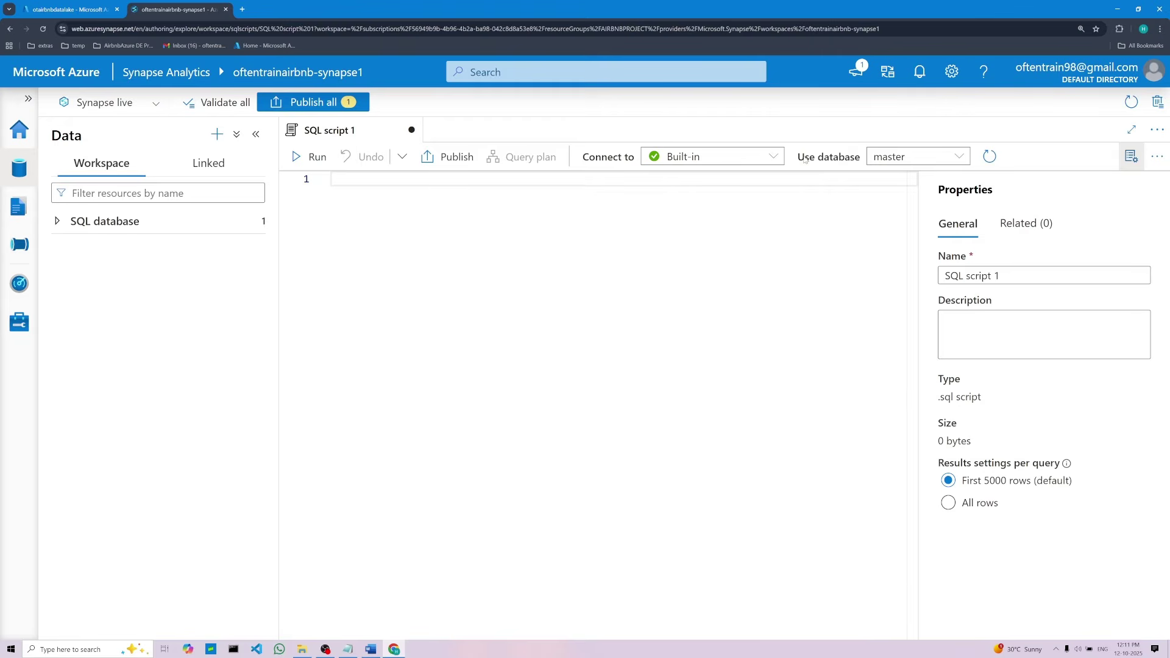
Set SQL script 1 to use oftentrainairbnbdatabase and return to the data lake diagram in the Word notes
click(960, 159)
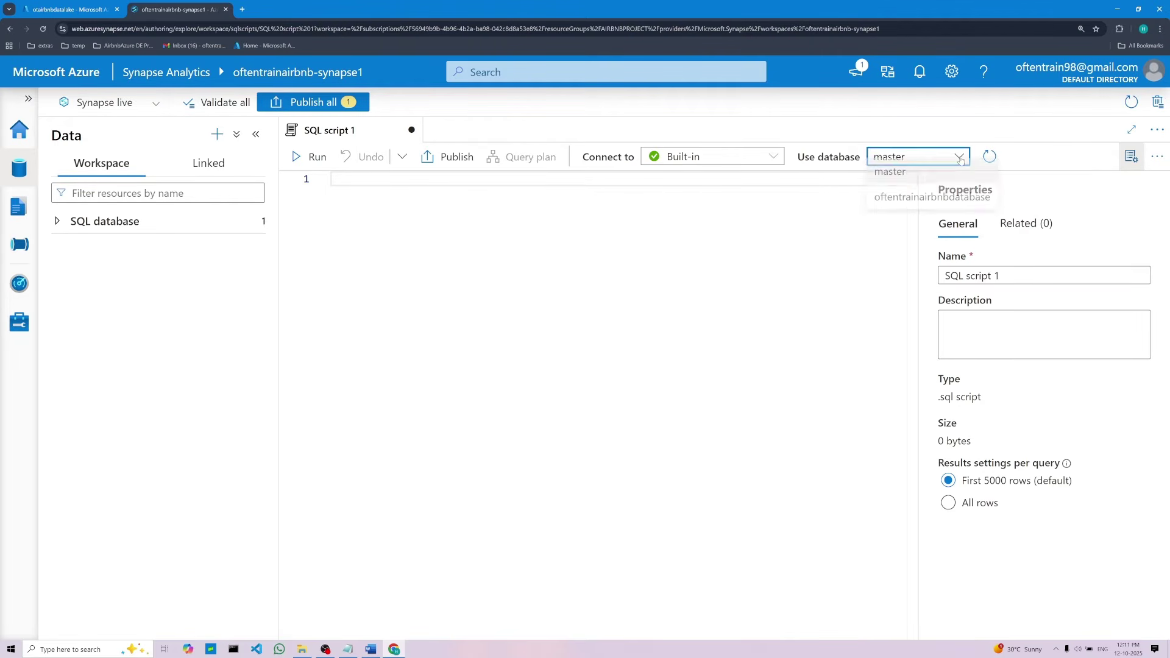
click(950, 201)
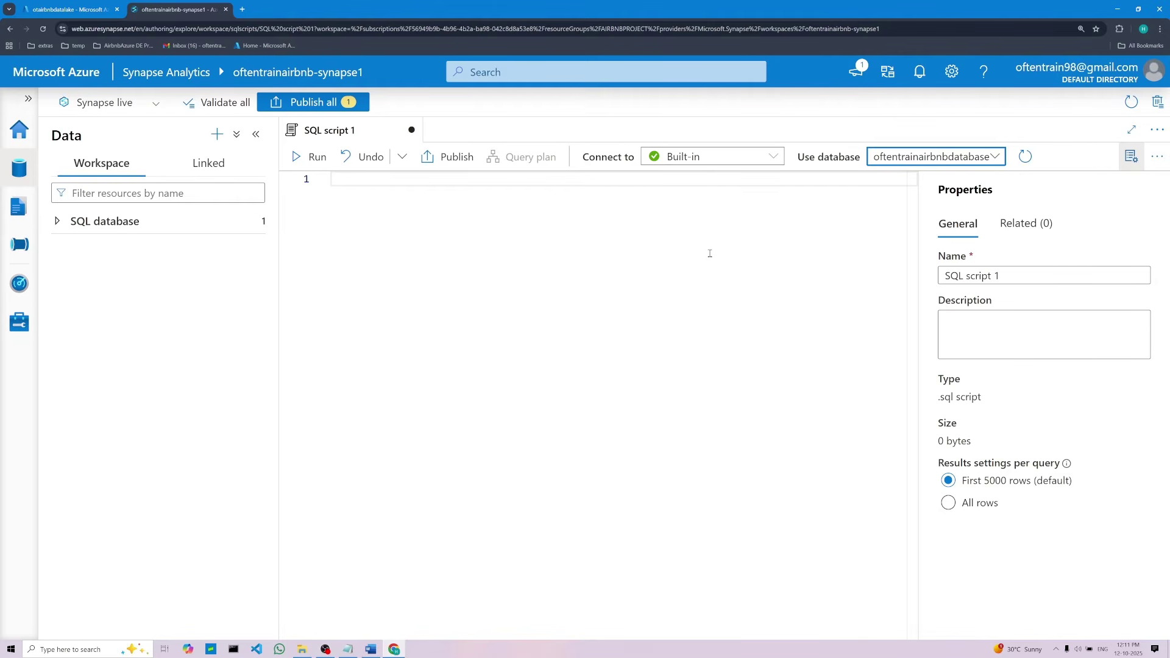
click(371, 649)
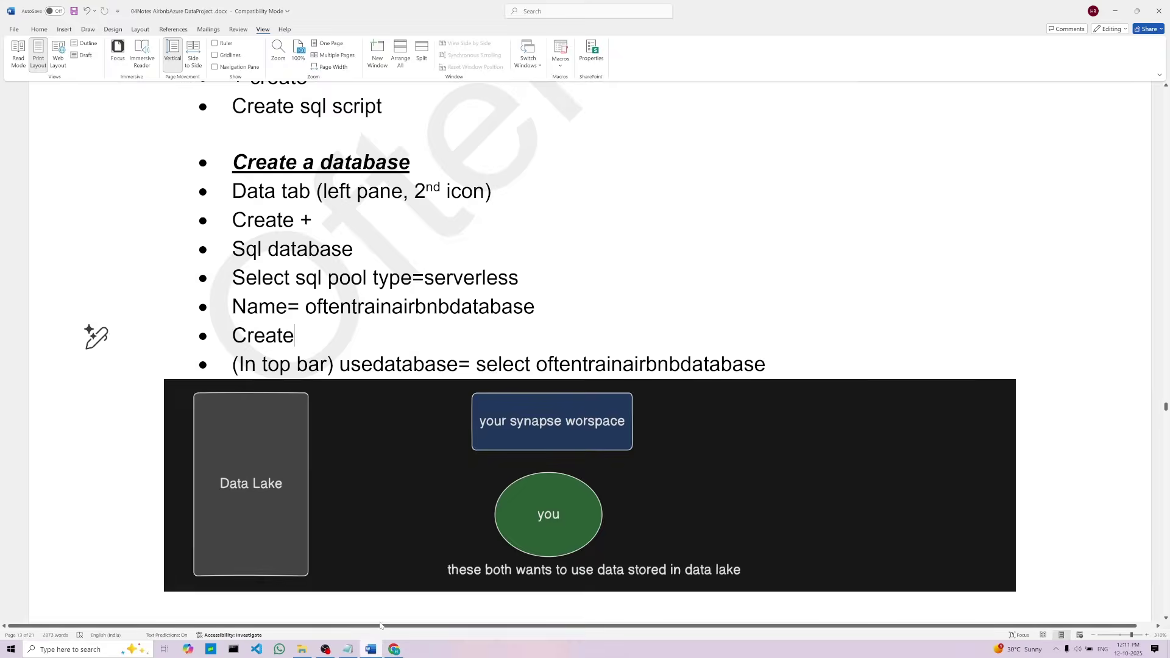
click(476, 478)
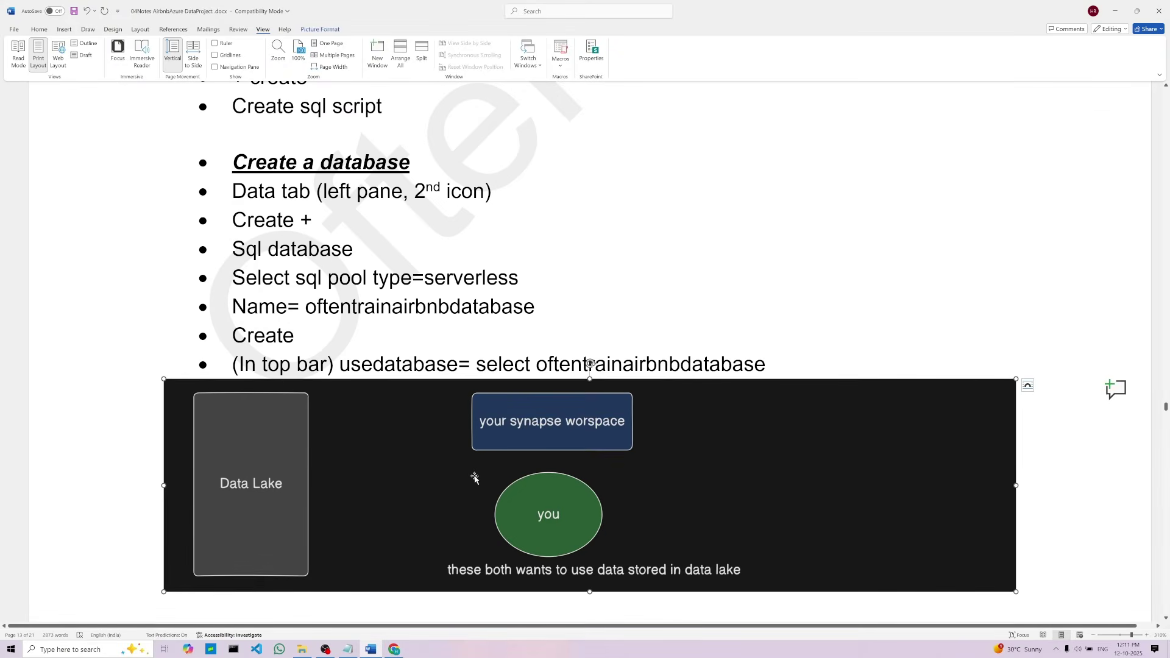
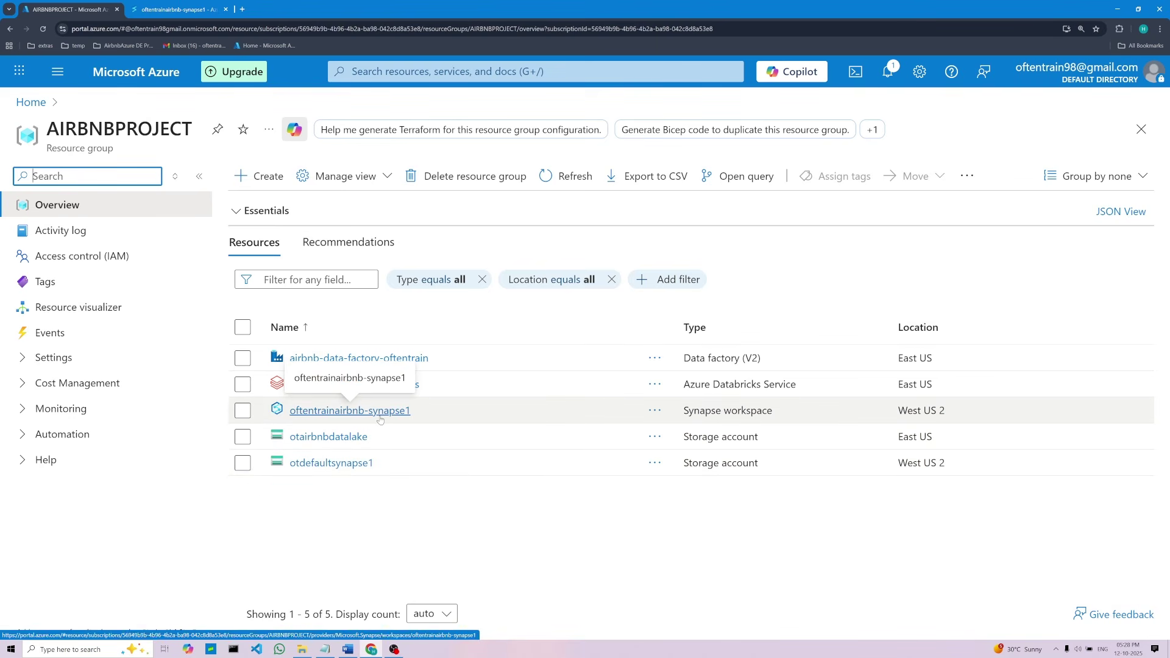
Open the oftentrainairbnb-synapse1 workspace from the resource group and read the Word notes on getting its serverless SQL endpoint
click(380, 418)
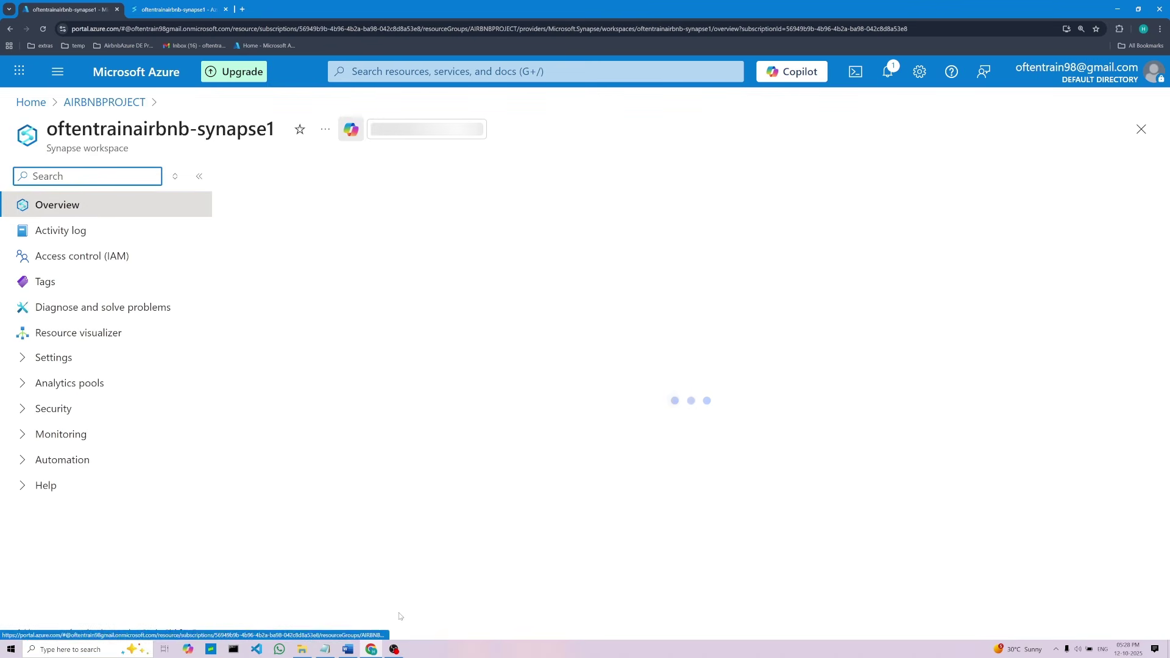
click(351, 651)
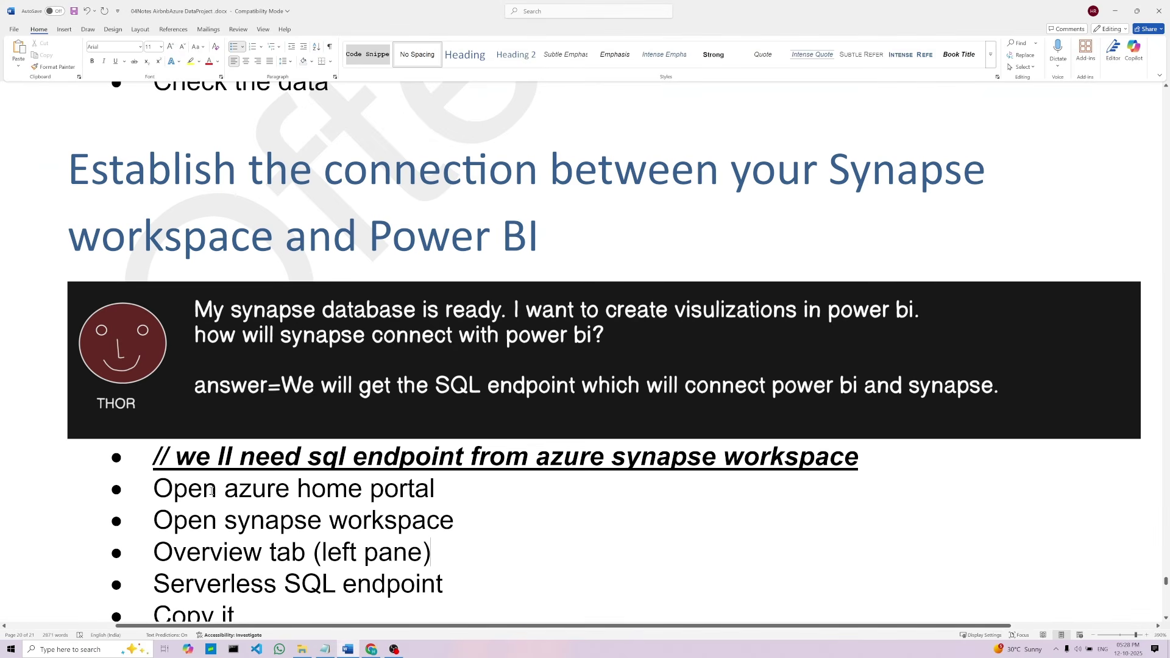
scroll(254, 561, down, 3)
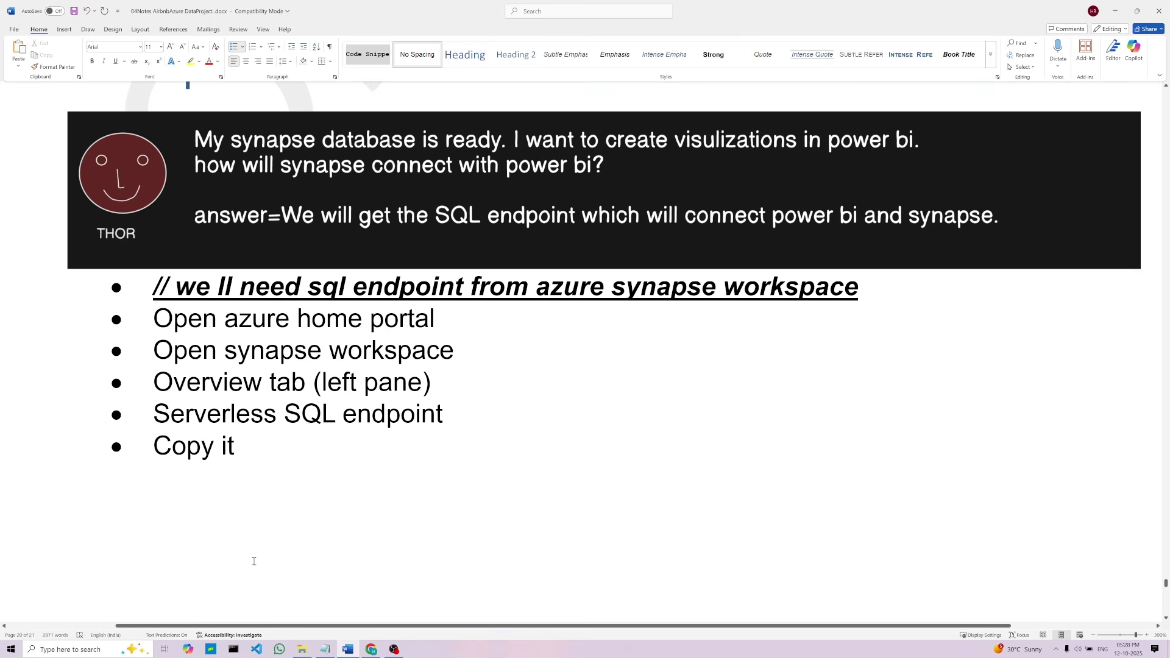
text(Download power bi desktop On google search= download power bi desktop Open power bi desktop (just blank report))
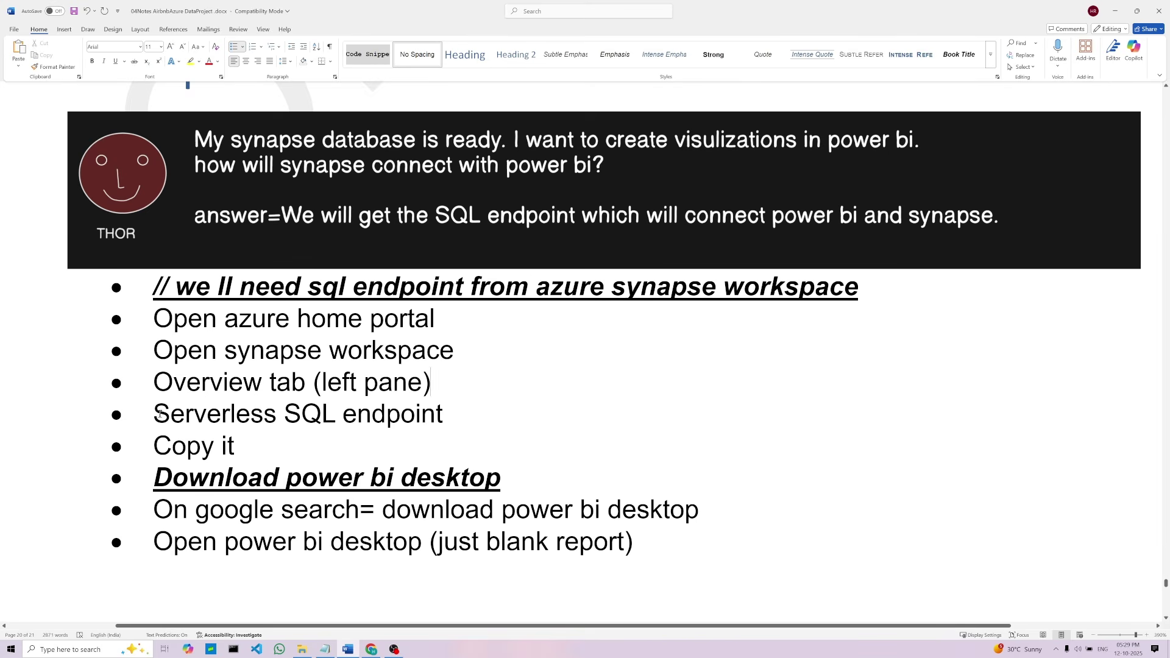
drag(154, 415, 409, 418)
click(399, 446)
Switch to Chrome and copy the Synapse workspace's serverless SQL endpoint to the clipboard
click(371, 649)
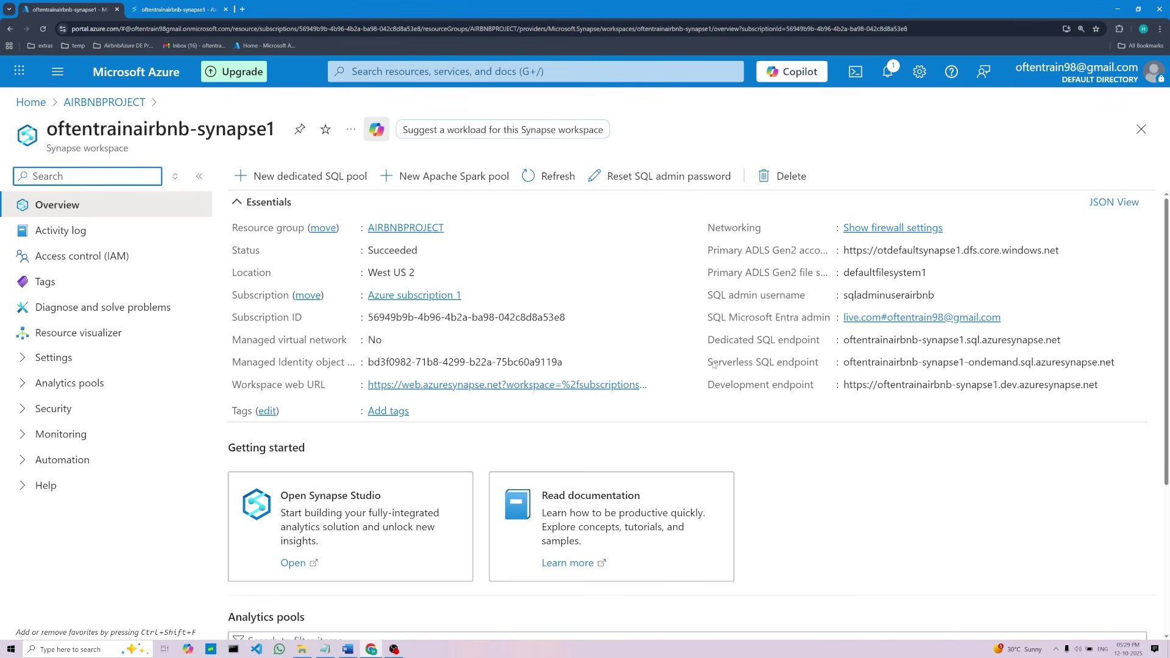
drag(709, 363, 827, 365)
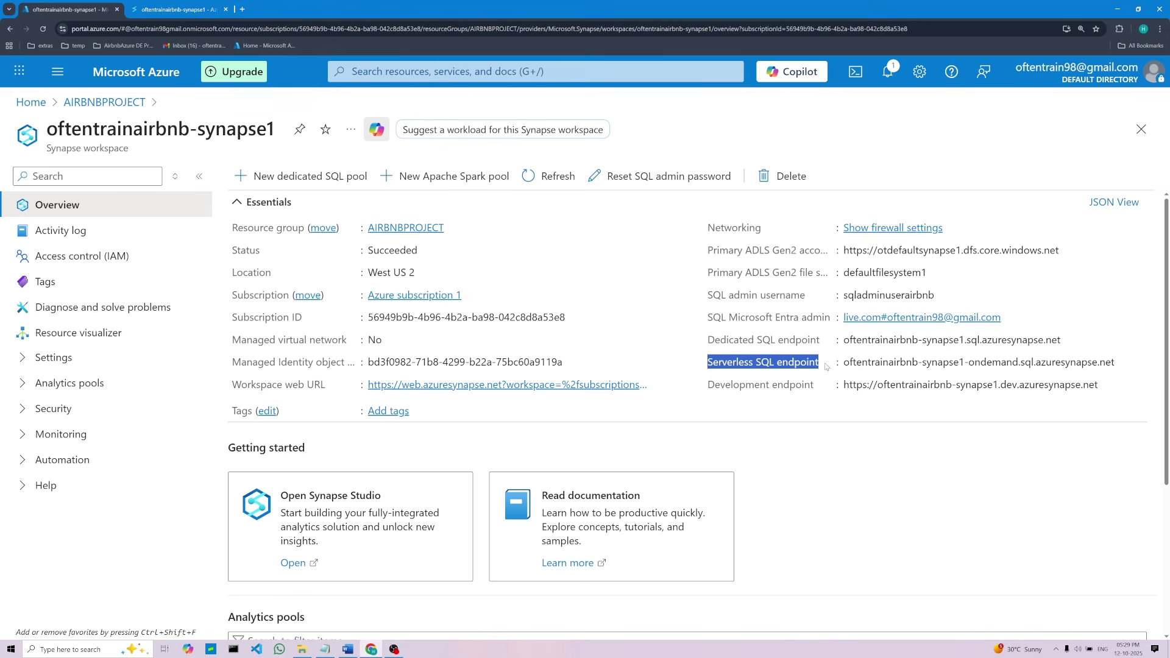
click(776, 371)
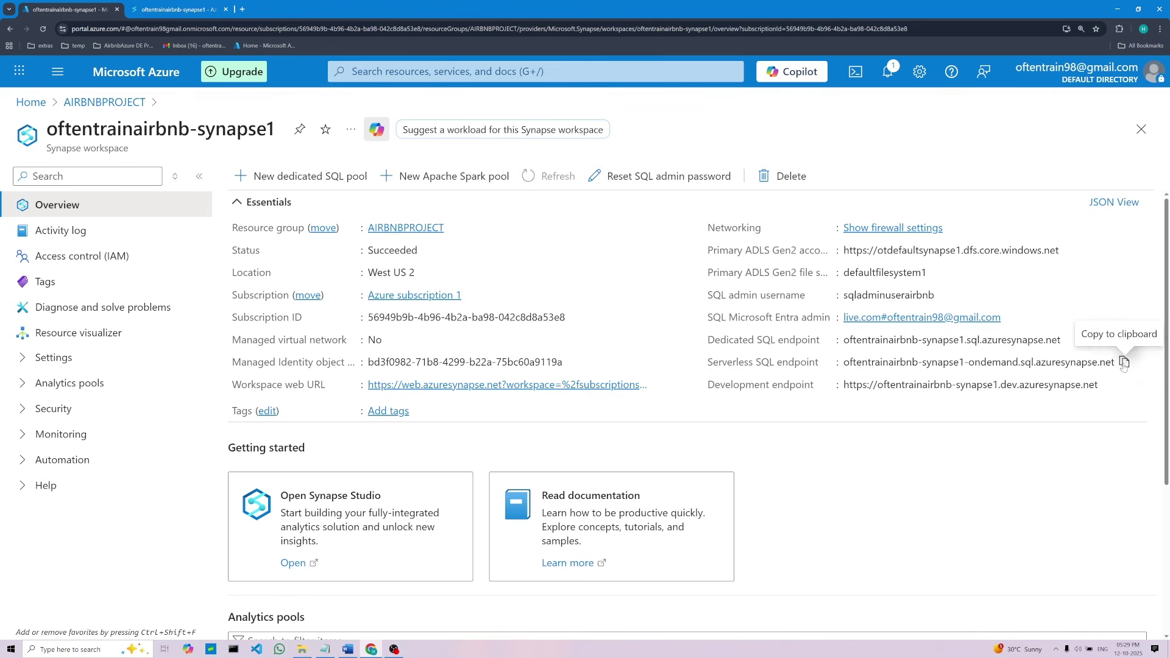
click(1124, 362)
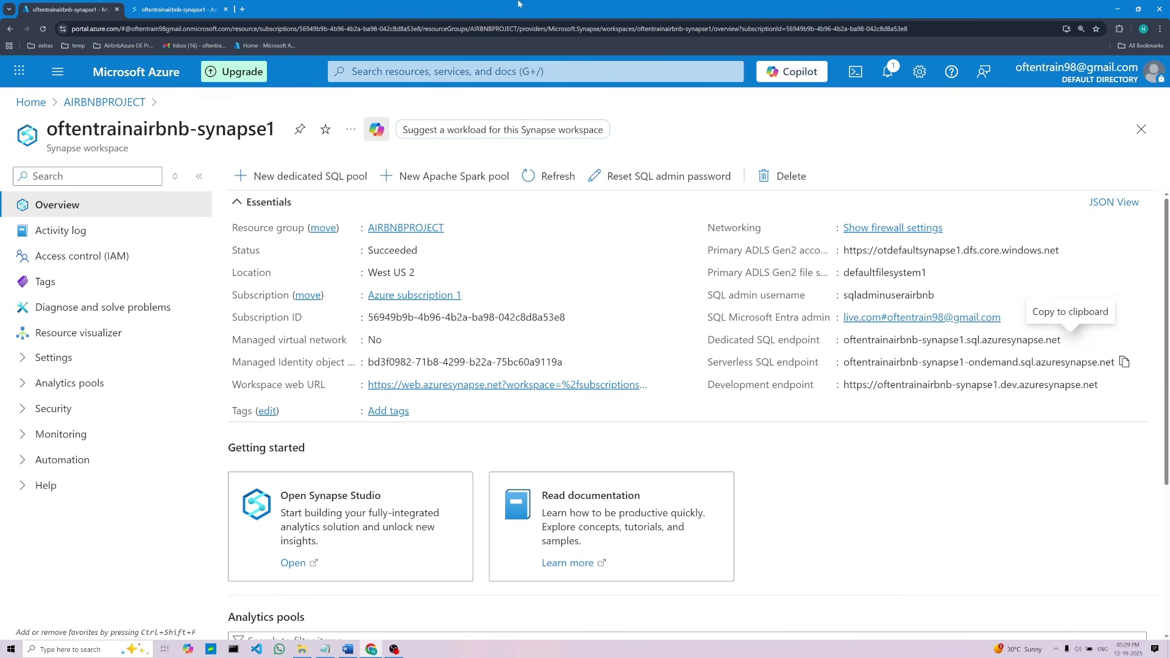
Switch to Notepad, paste the copied endpoint under the Serverless SQL endpoint heading, and save the file
click(325, 649)
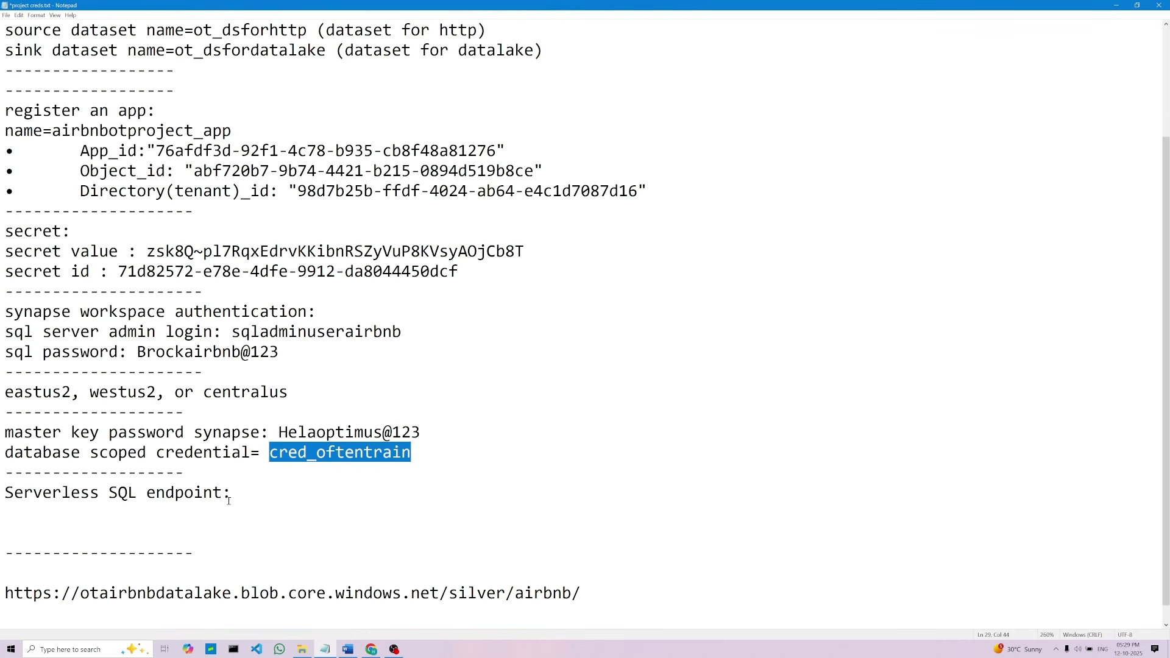
click(176, 516)
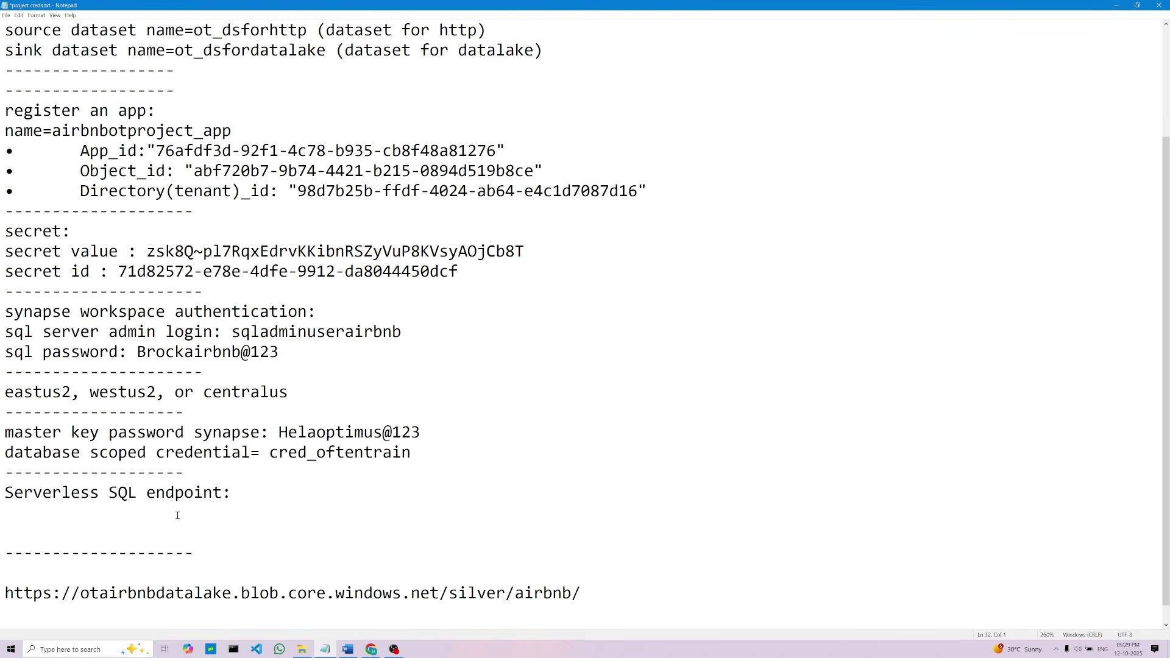
key(ctrl+v)
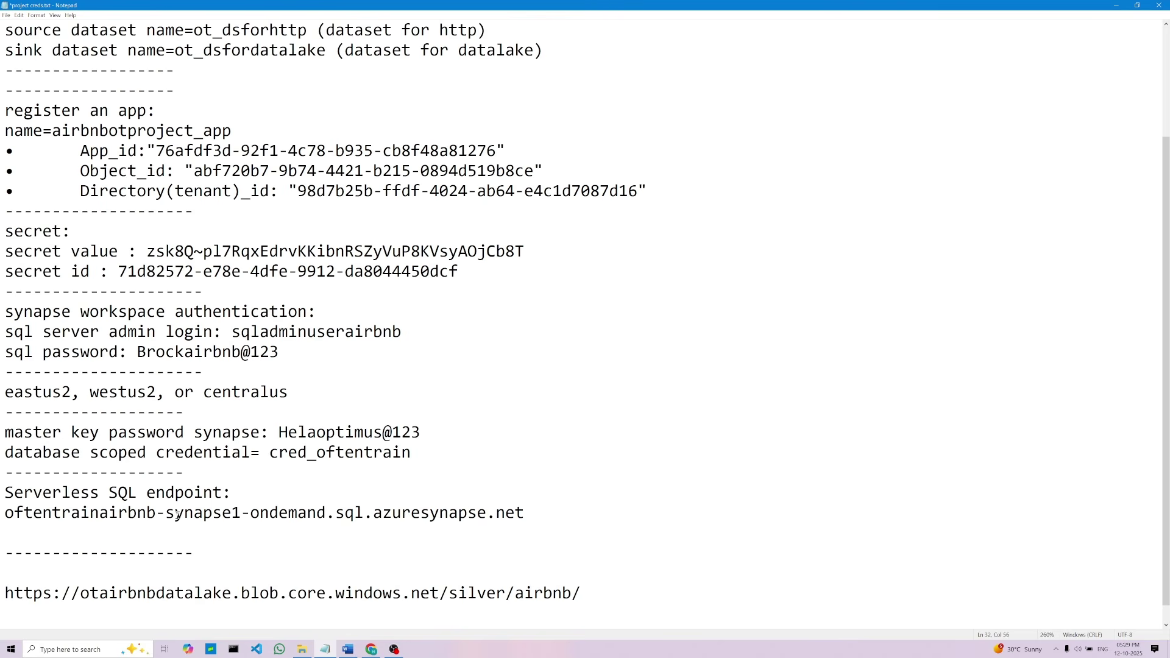
click(6, 16)
click(16, 60)
Switch to Word and read the notes on downloading Power BI Desktop and opening a blank report
click(347, 649)
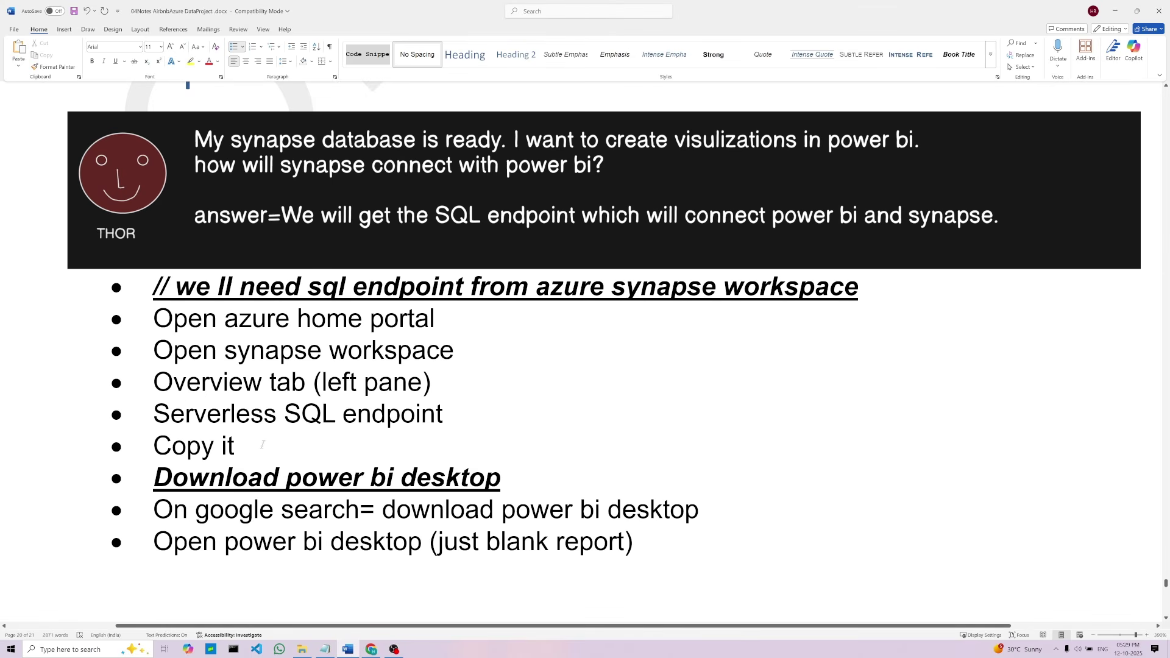
scroll(522, 439, down, 2)
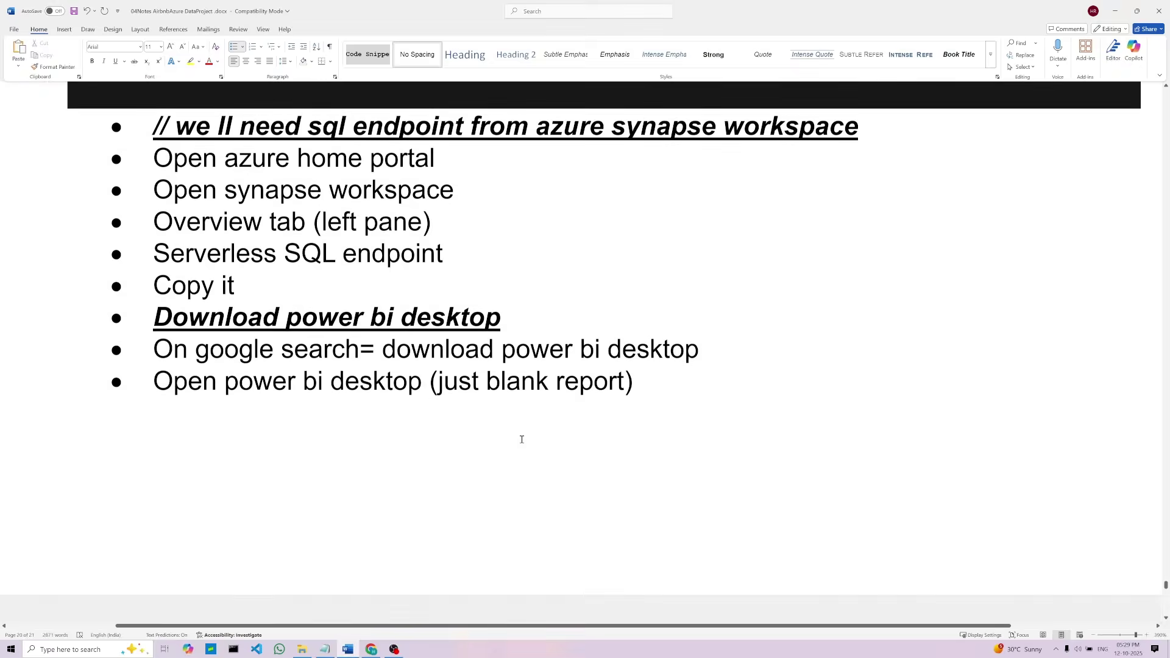
scroll(530, 436, up, 1)
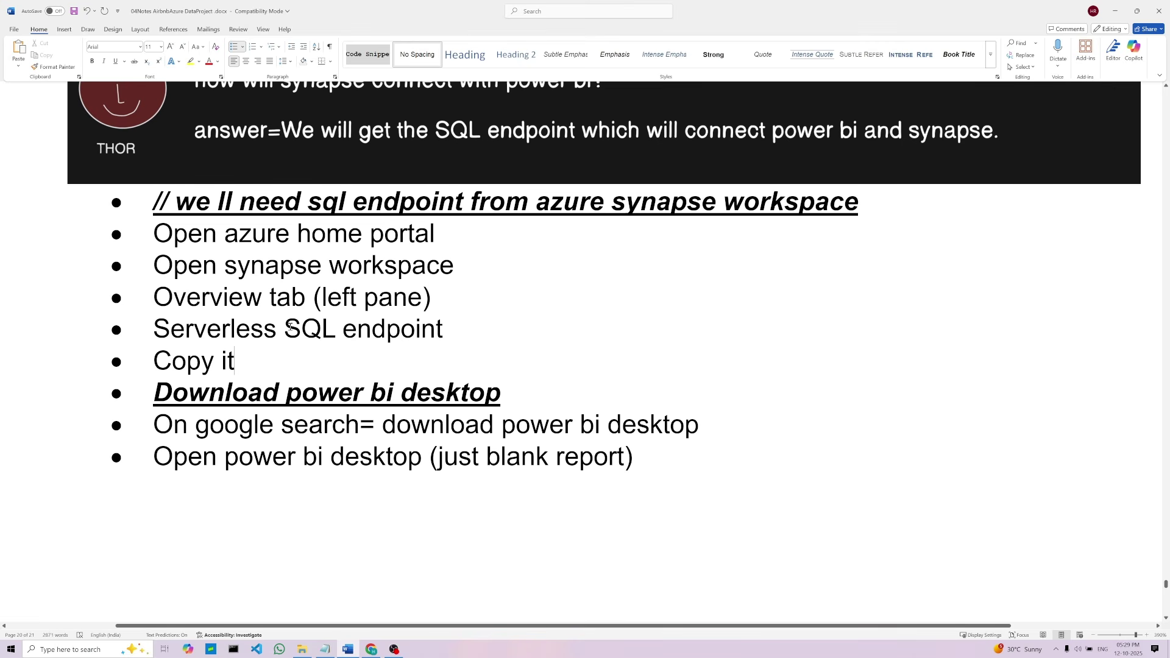
click(543, 135)
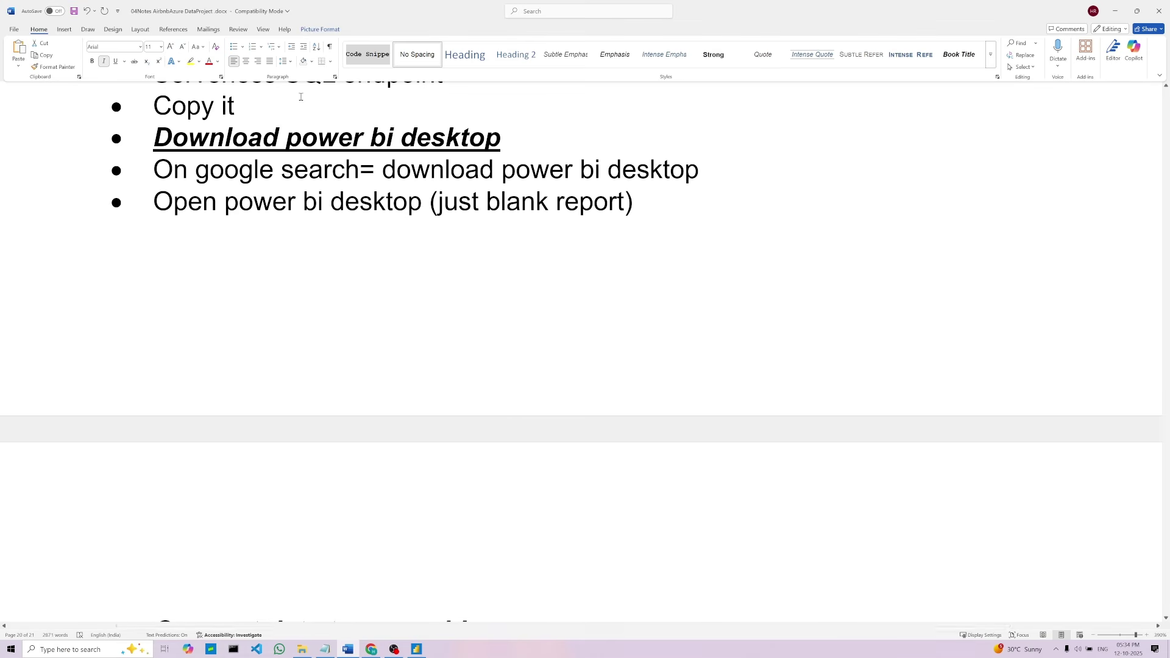
click(504, 140)
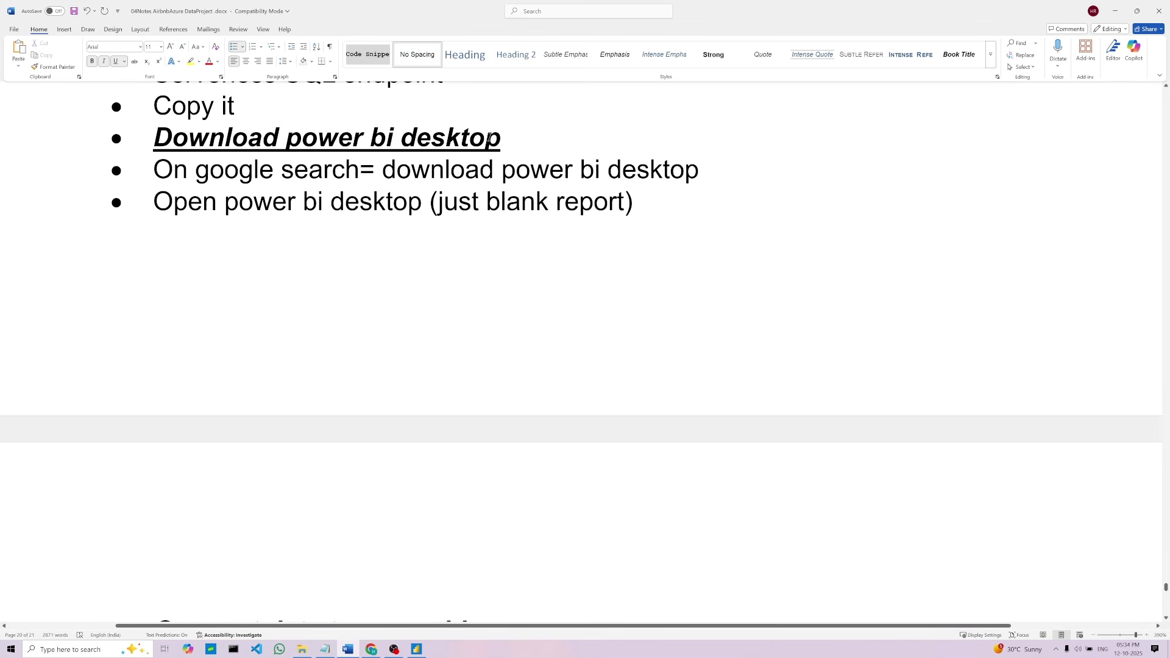
drag(383, 170, 672, 173)
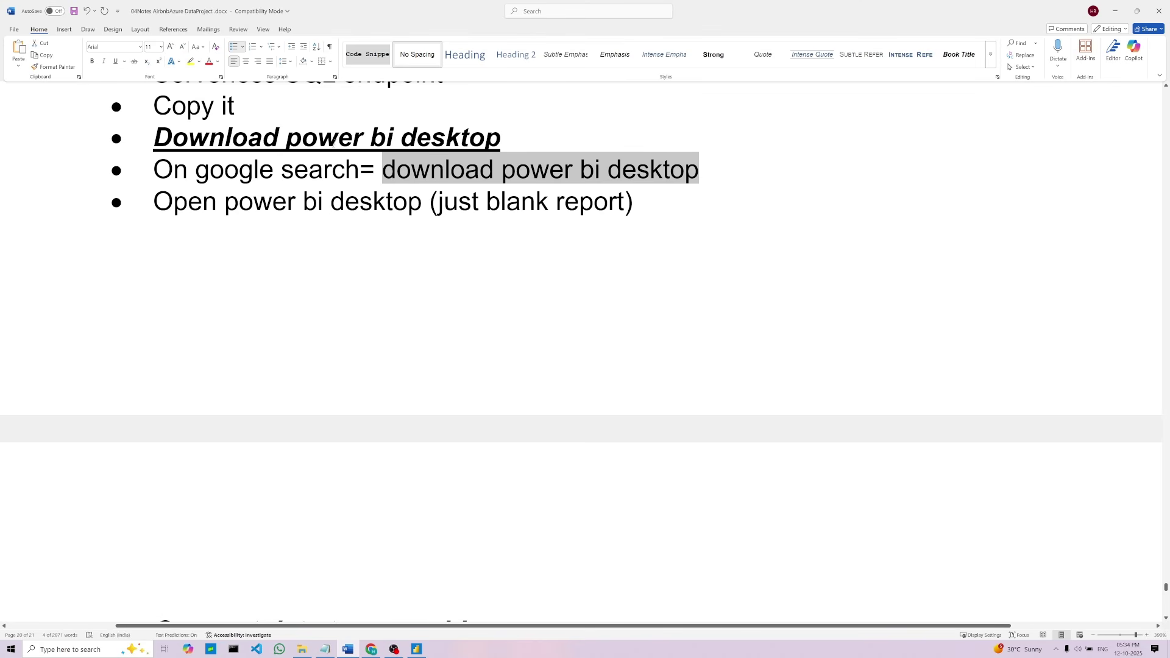
key(Right)
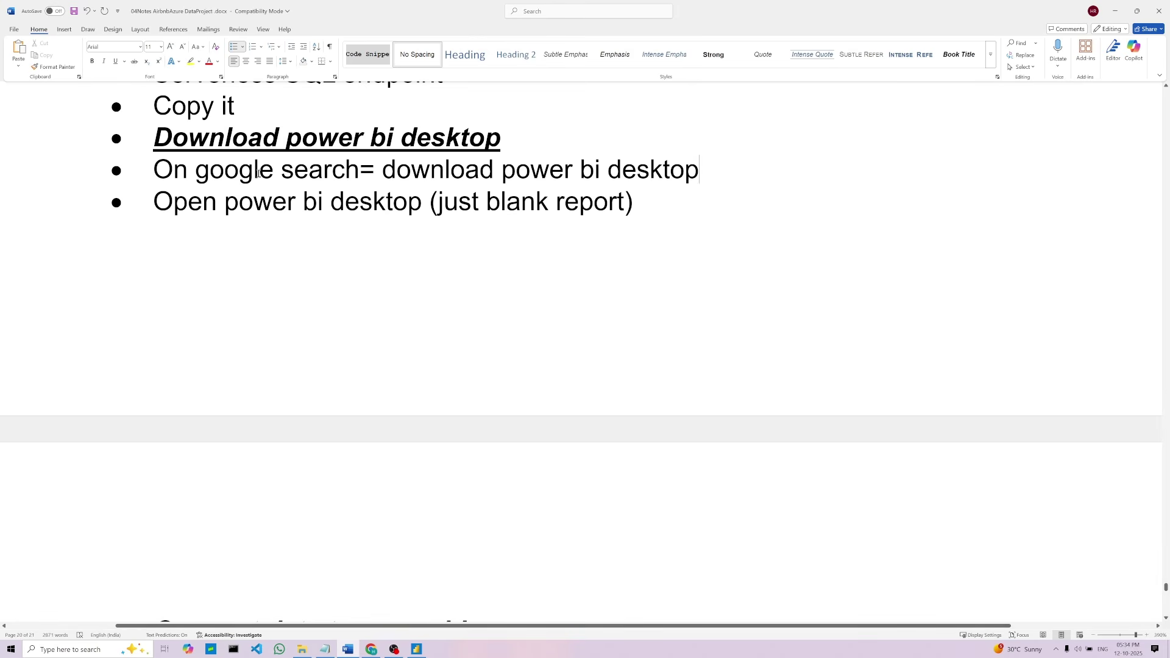
drag(224, 202, 412, 201)
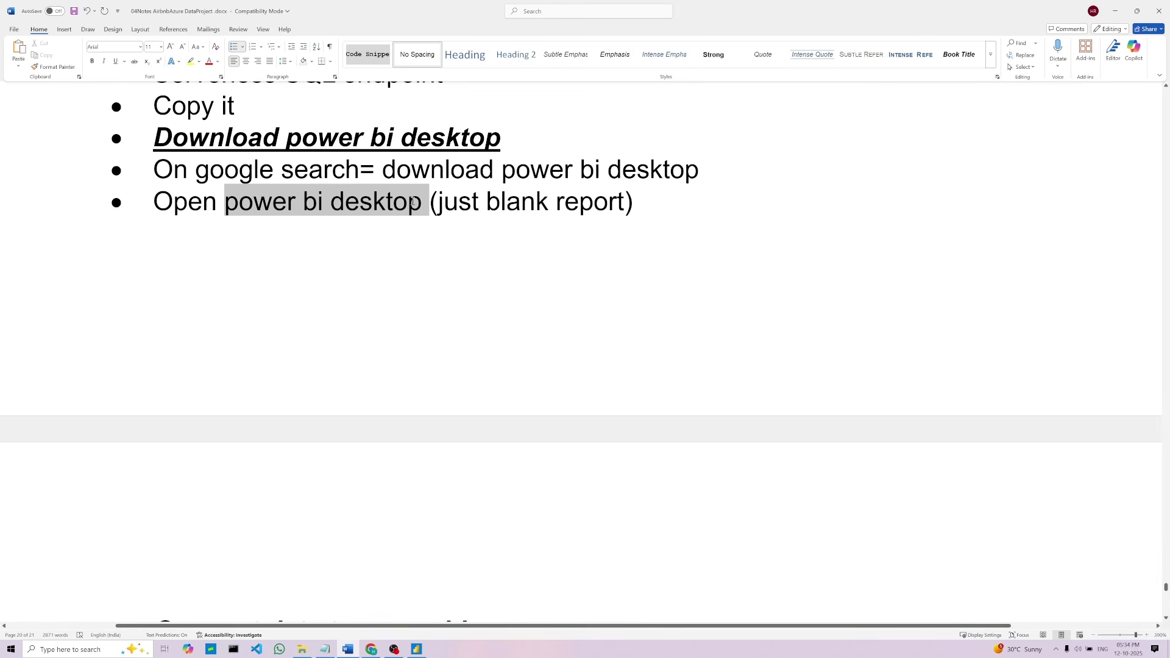
click(641, 202)
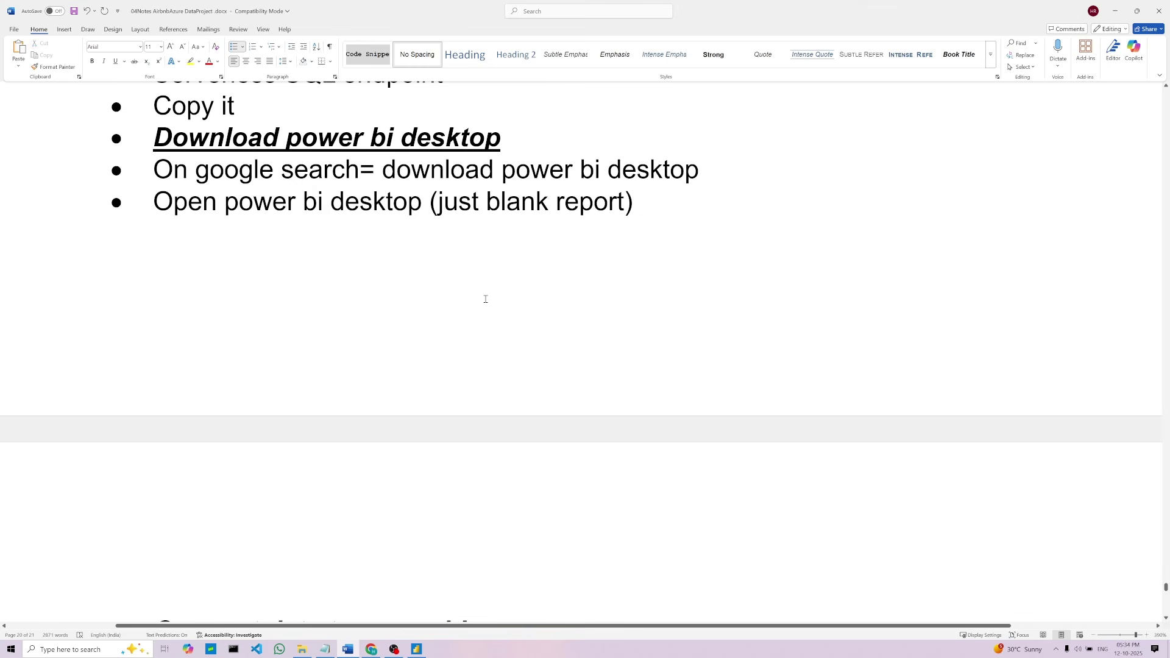
scroll(485, 299, down, 4)
scroll(480, 299, up, 4)
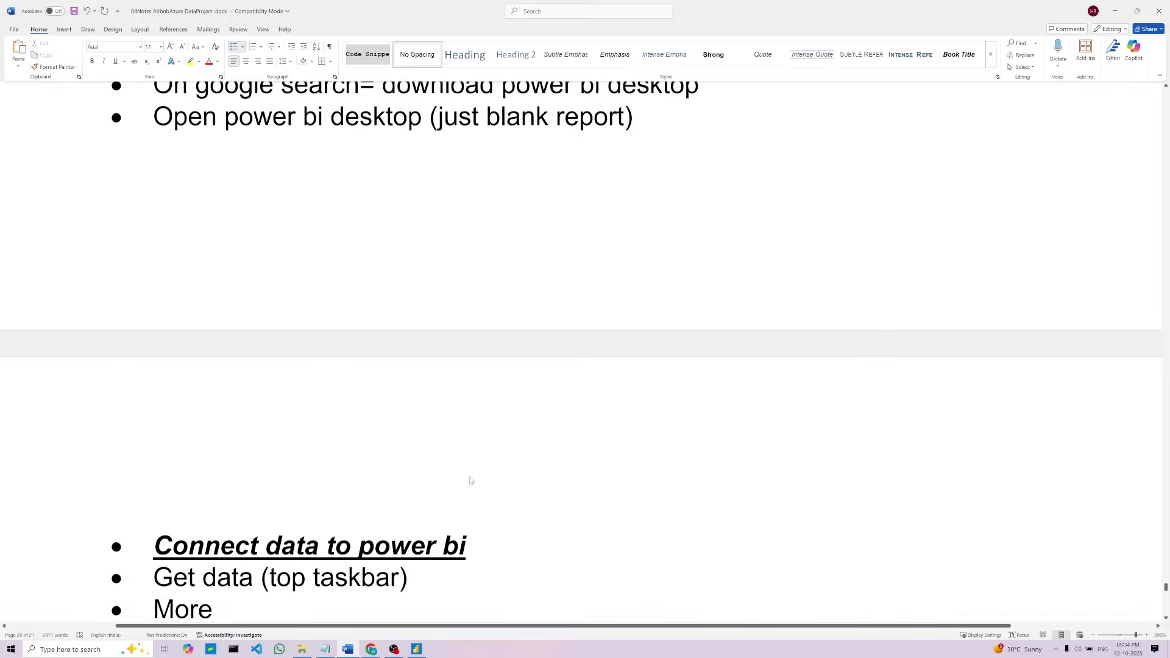
View the blank report in Power BI Desktop and return to Word to read the notes on connecting data to Power BI
click(416, 649)
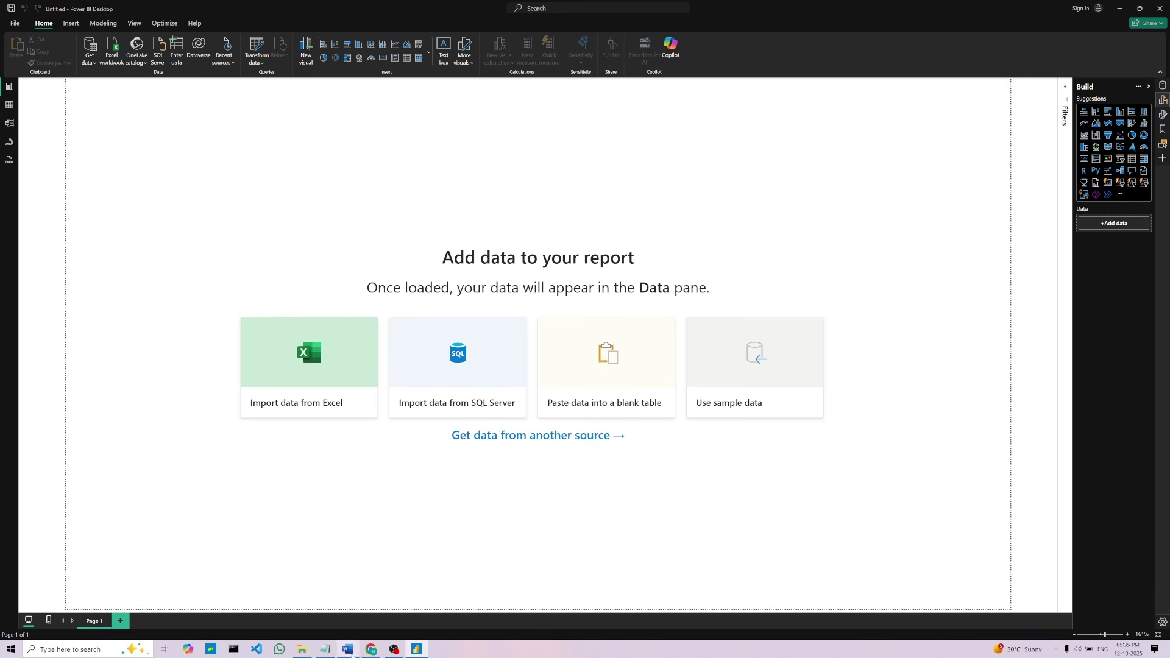
click(349, 649)
drag(351, 652, 393, 651)
scroll(350, 247, down, 4)
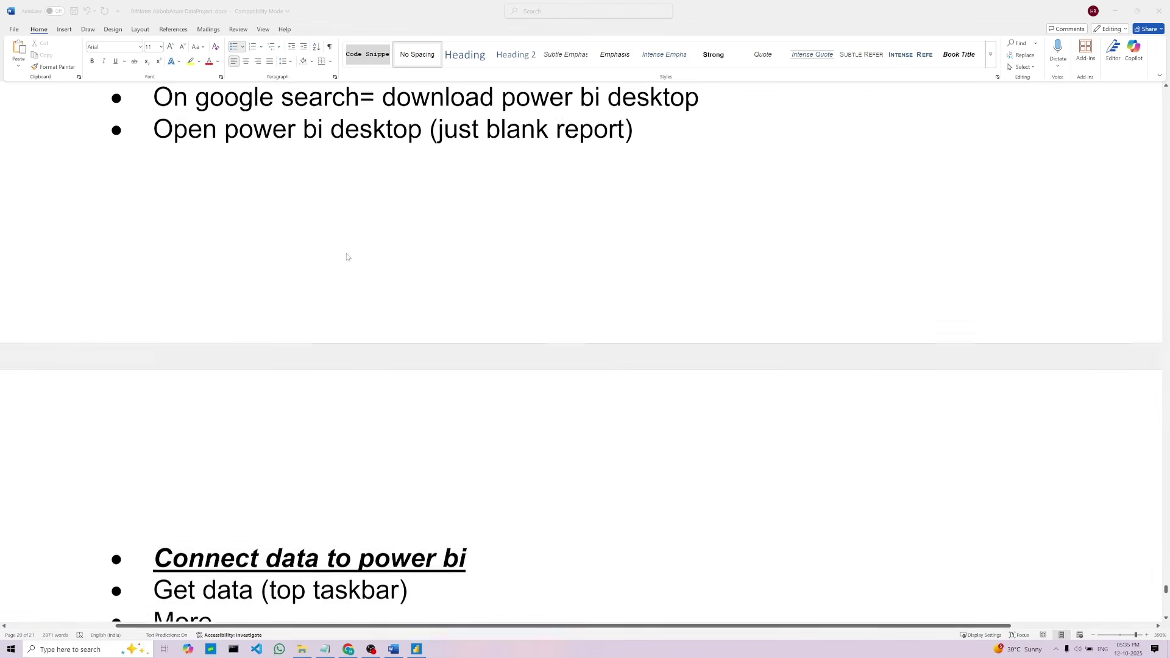
scroll(348, 260, down, 2)
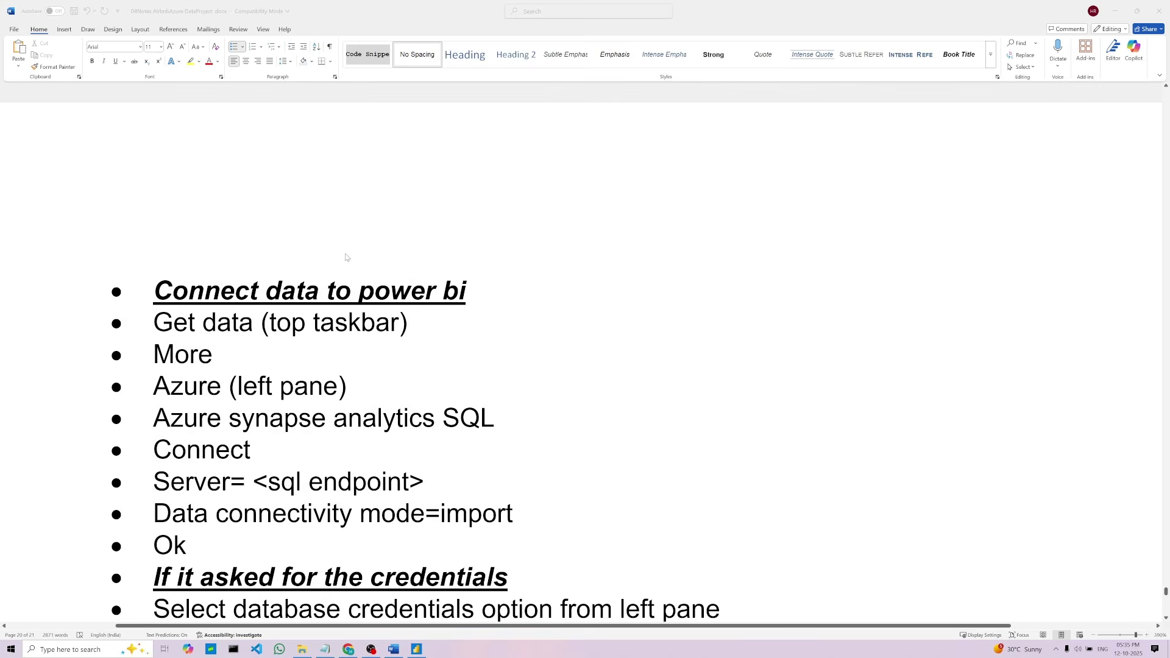
click(413, 332)
scroll(412, 330, down, 2)
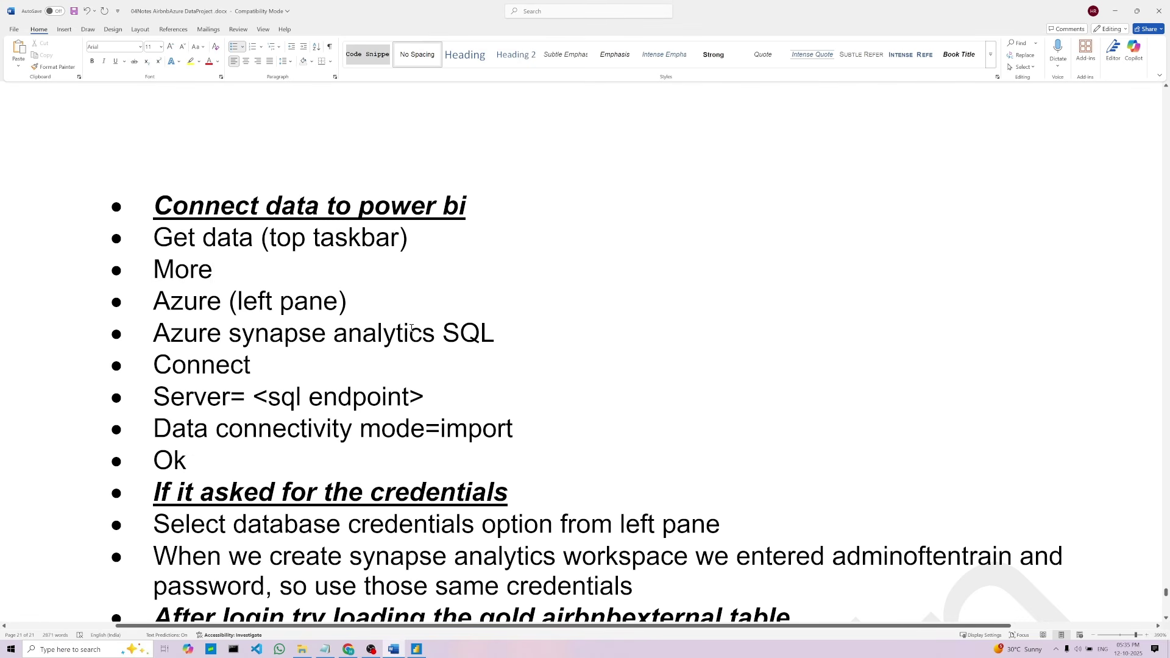
click(242, 268)
click(515, 329)
Switch to Power BI Desktop, search the data sources for azure, and start a connection to Azure Synapse Analytics SQL, checking the source name in Word
click(416, 649)
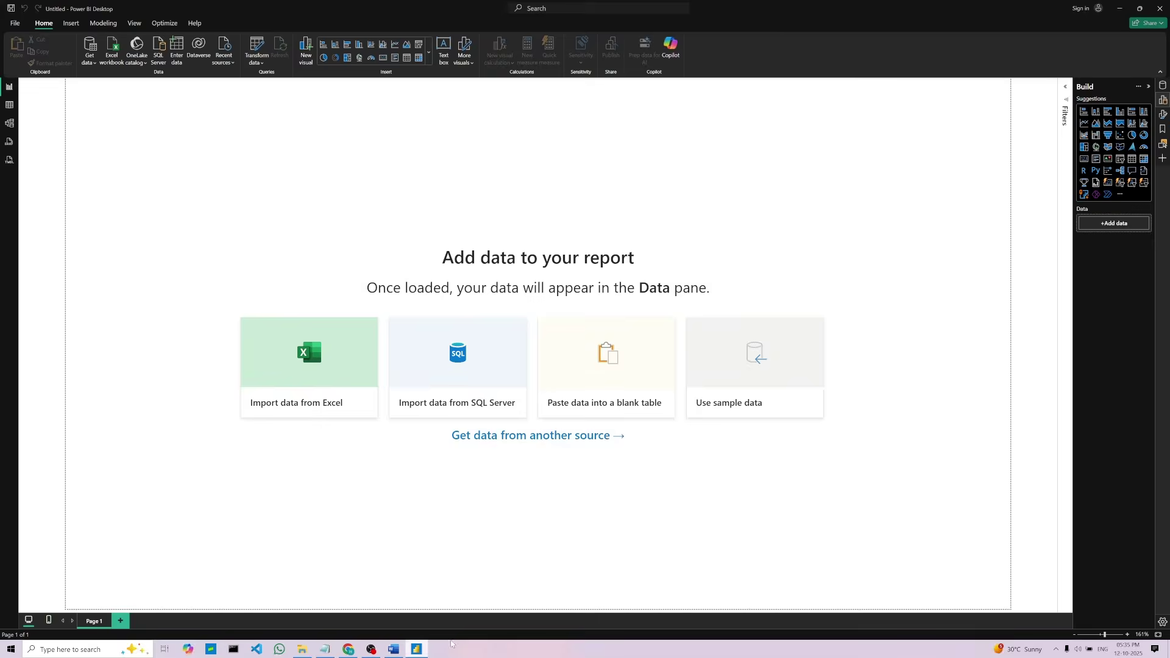
click(89, 62)
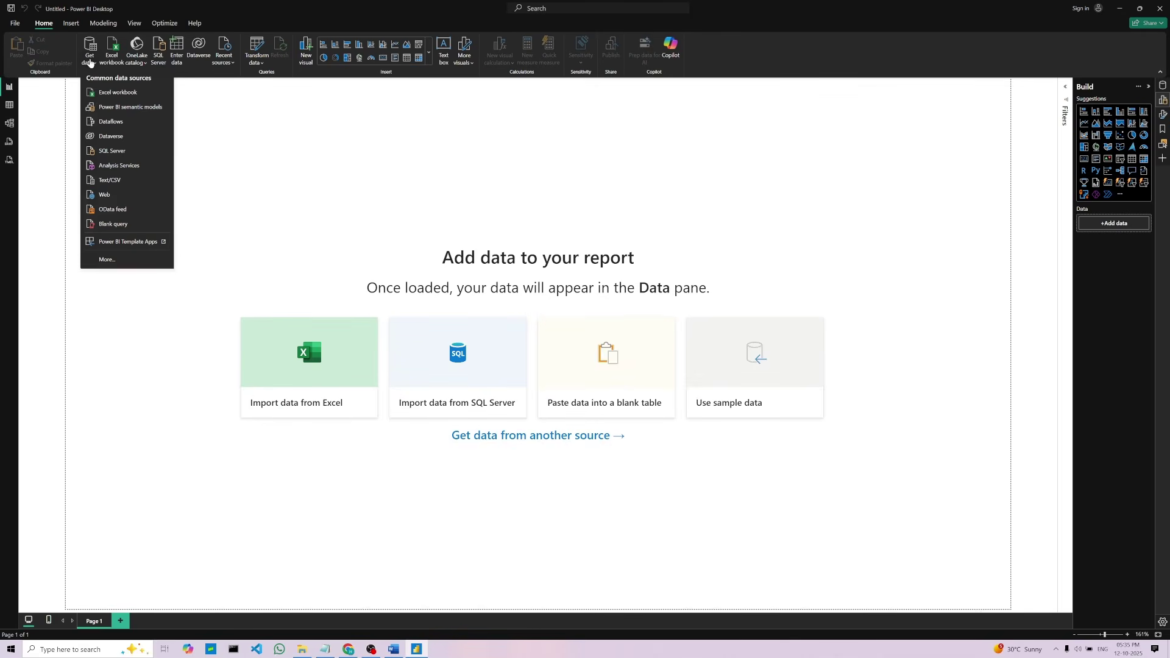
click(107, 260)
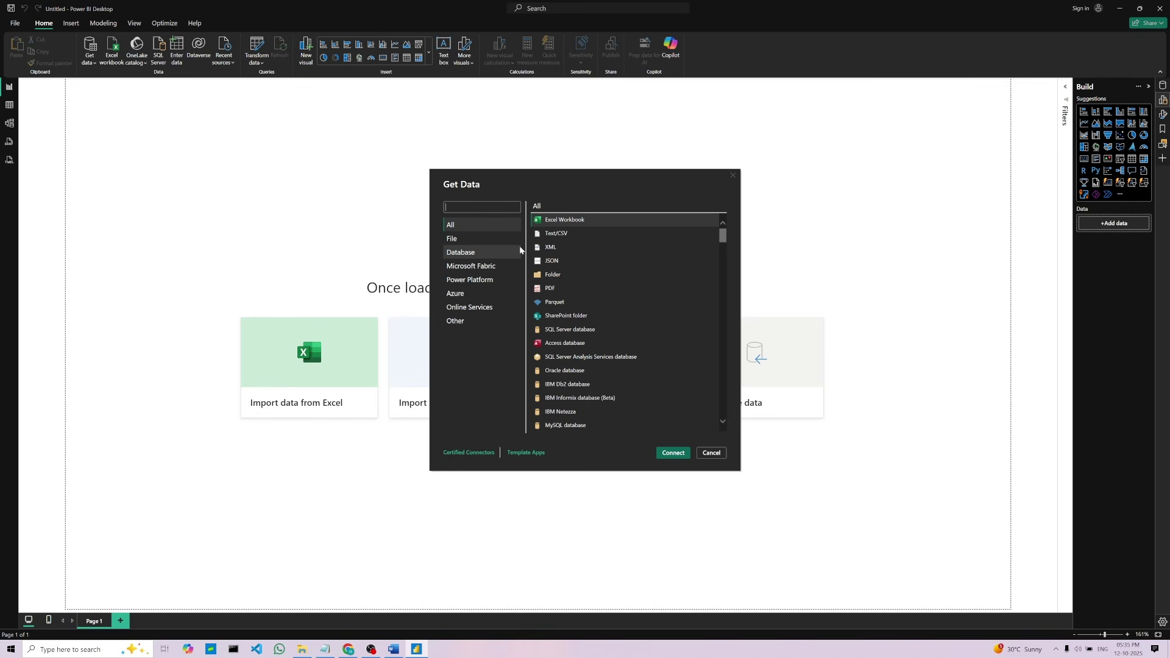
text(zure)
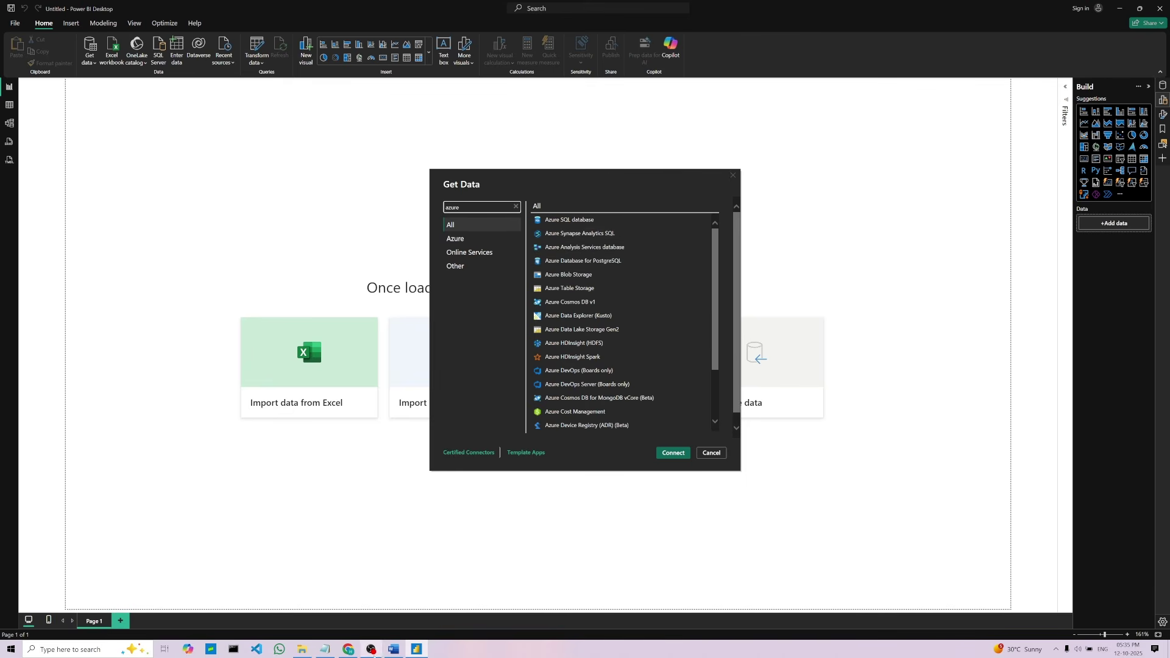
click(394, 650)
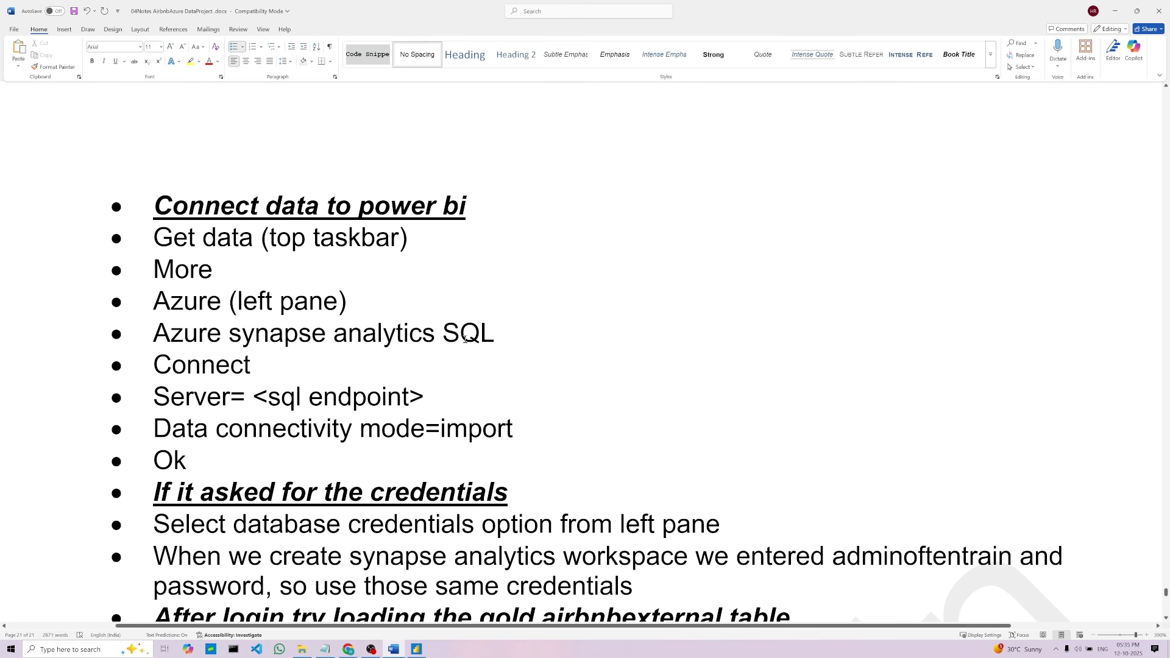
click(416, 649)
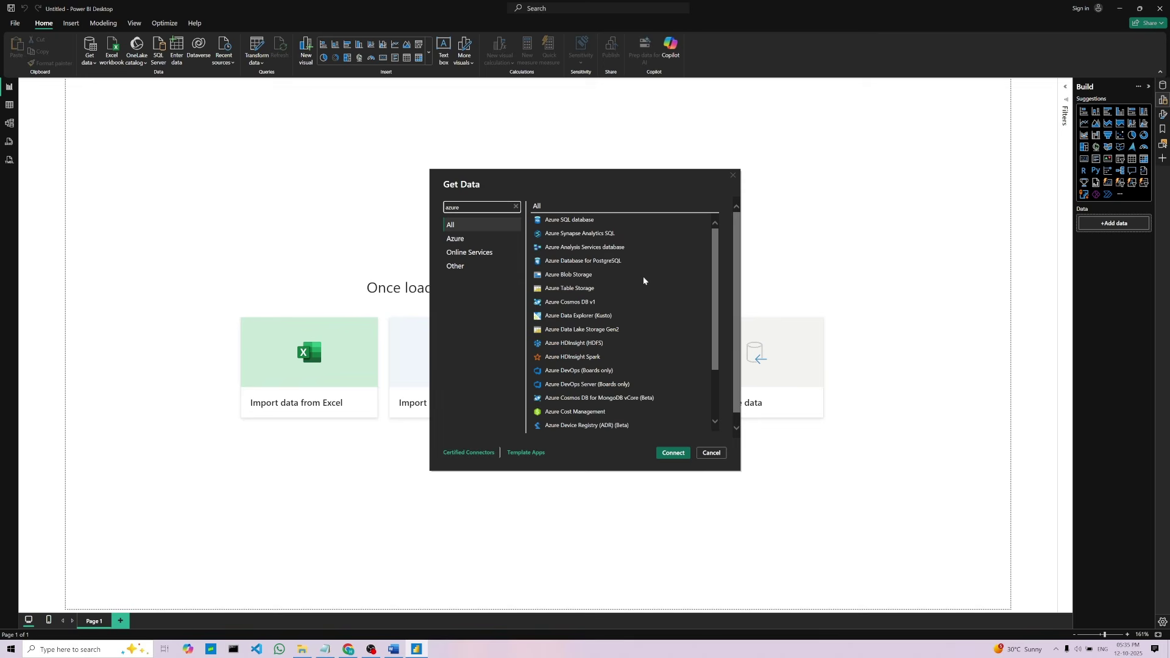
click(587, 237)
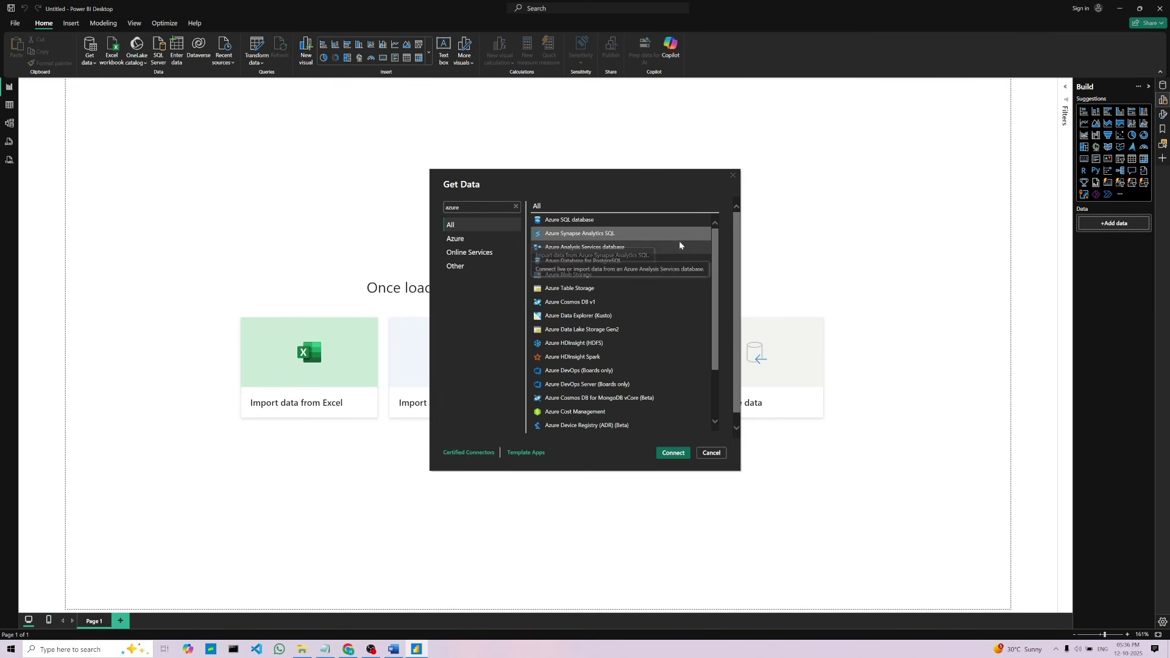
click(673, 453)
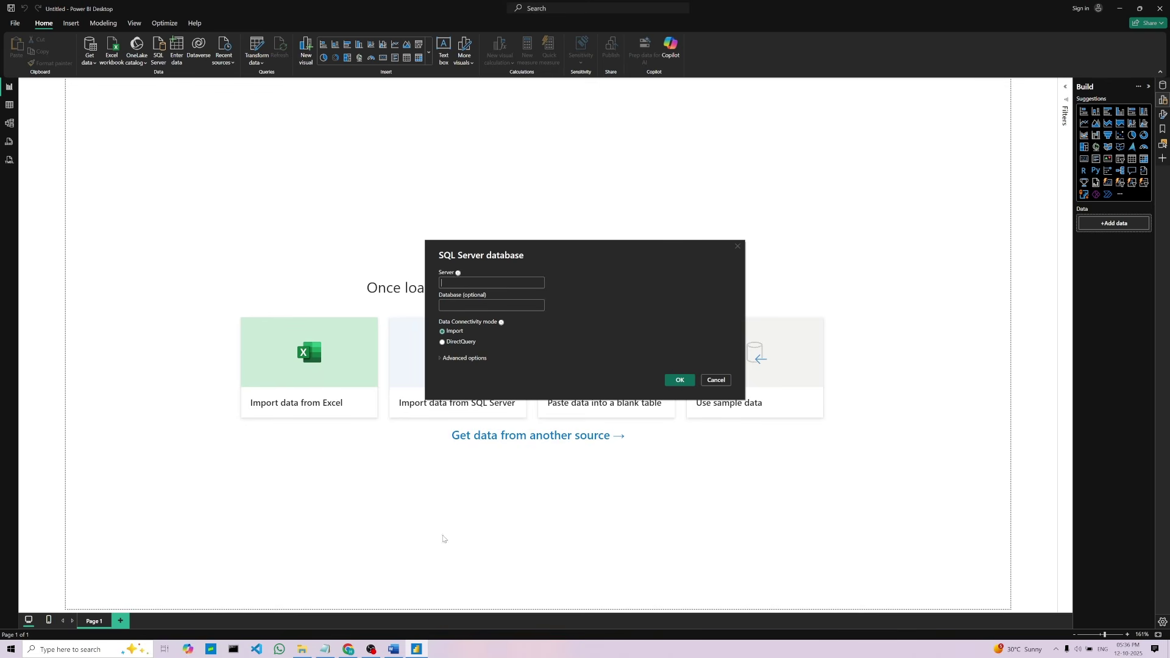
Check the Server setting in the Word notes and copy the serverless SQL endpoint oftentrainairbnb-synapse1-ondemand.sql.azuresynapse.net from Notepad
click(393, 648)
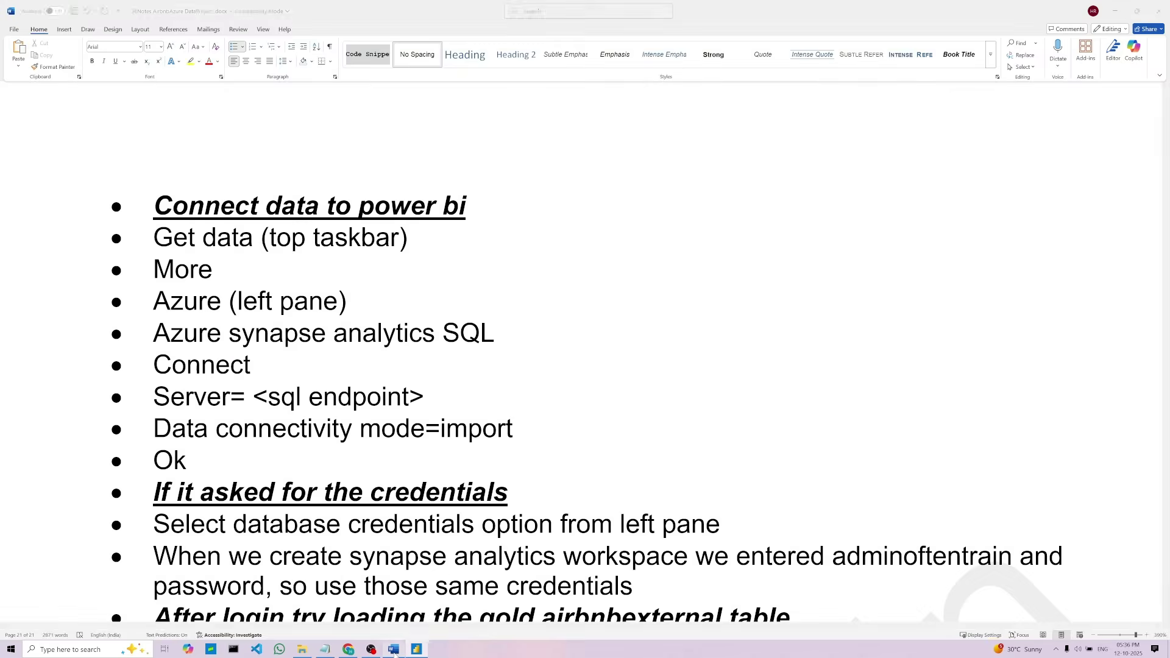
double_click(192, 397)
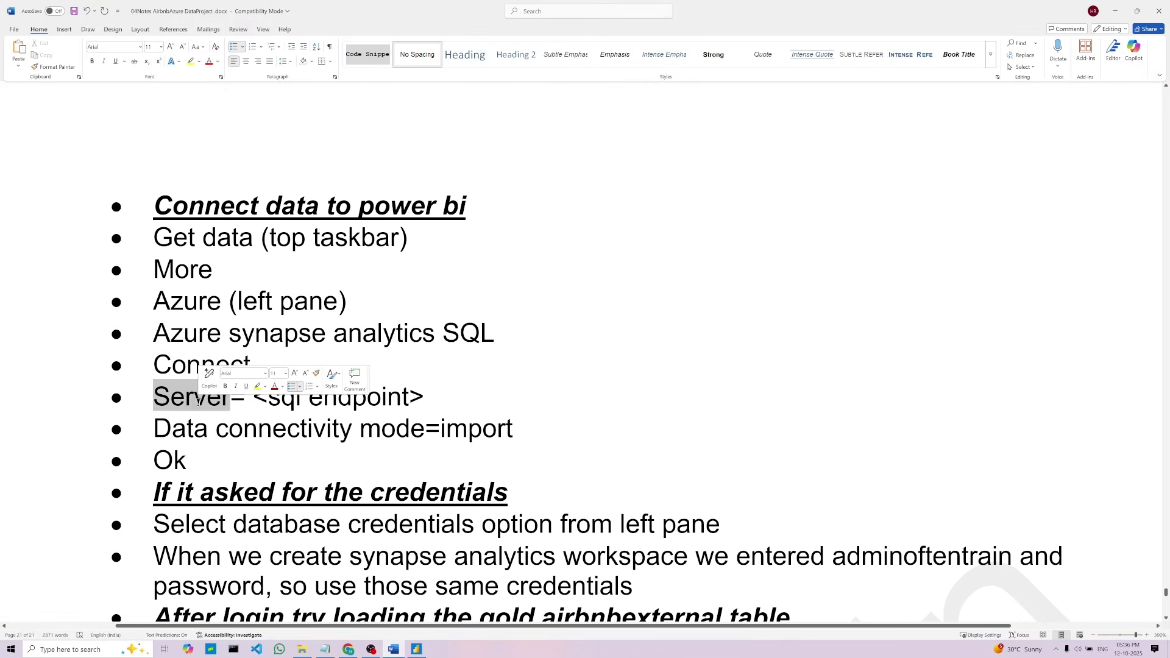
click(367, 397)
drag(269, 396, 414, 396)
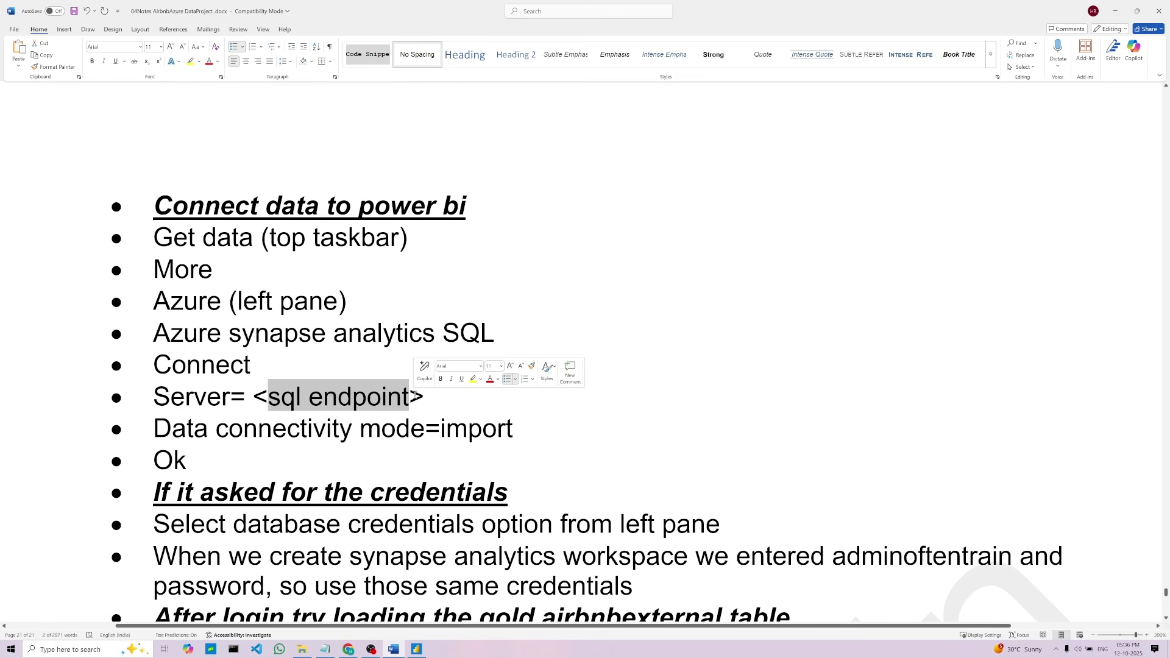
click(325, 649)
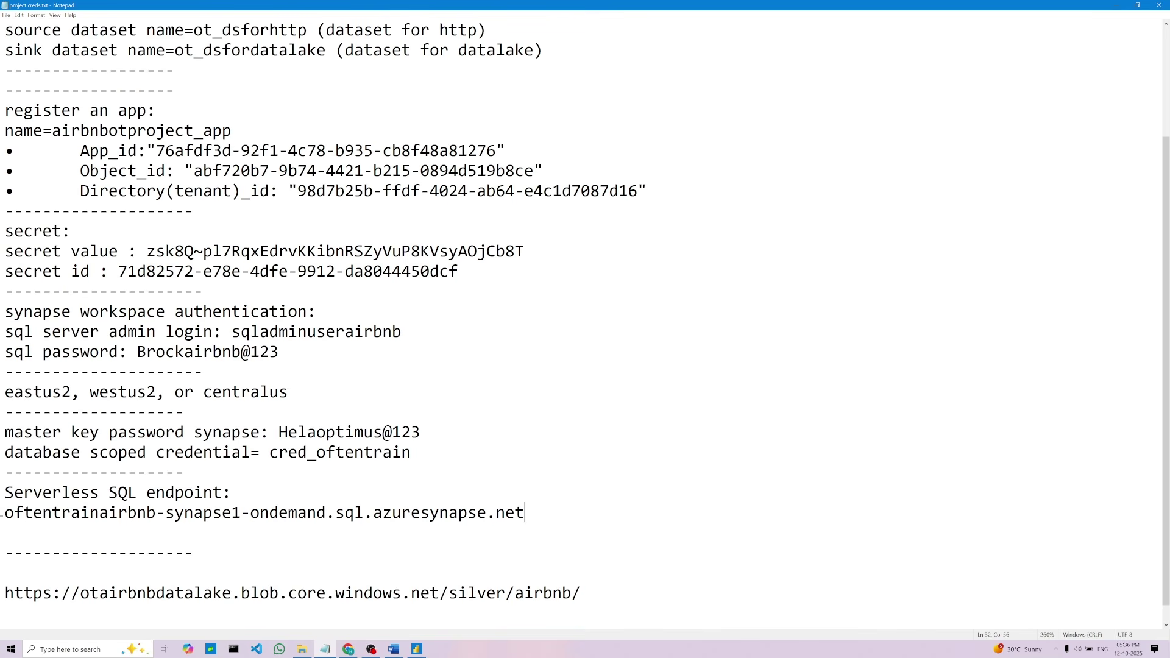
drag(4, 492, 240, 489)
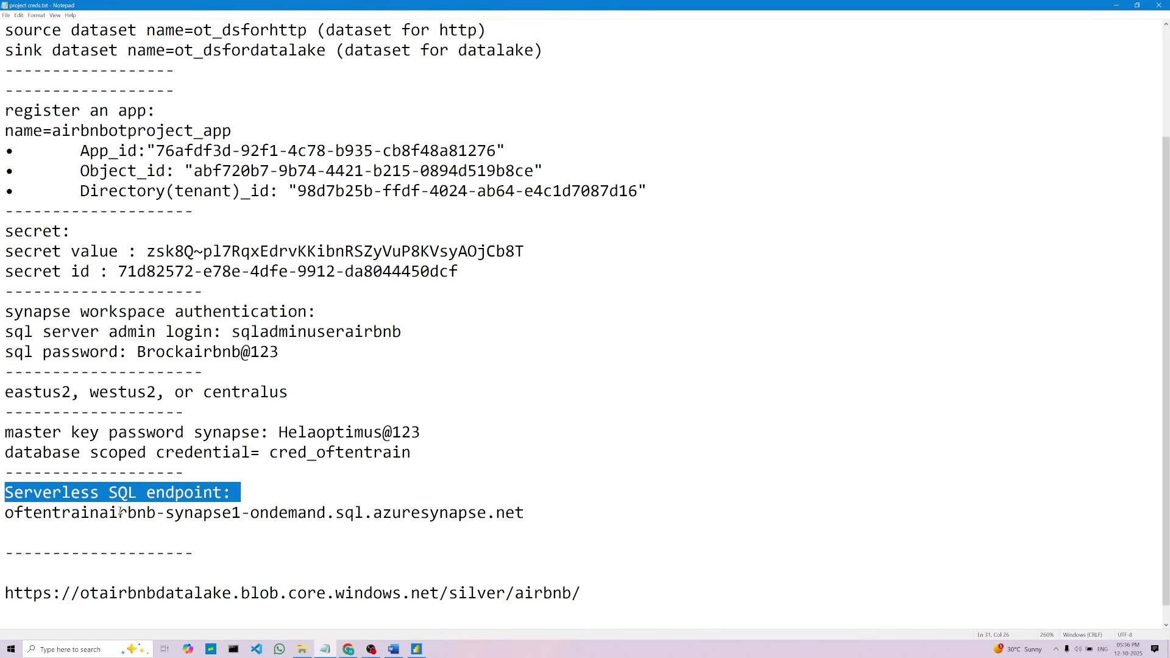
drag(5, 512, 560, 516)
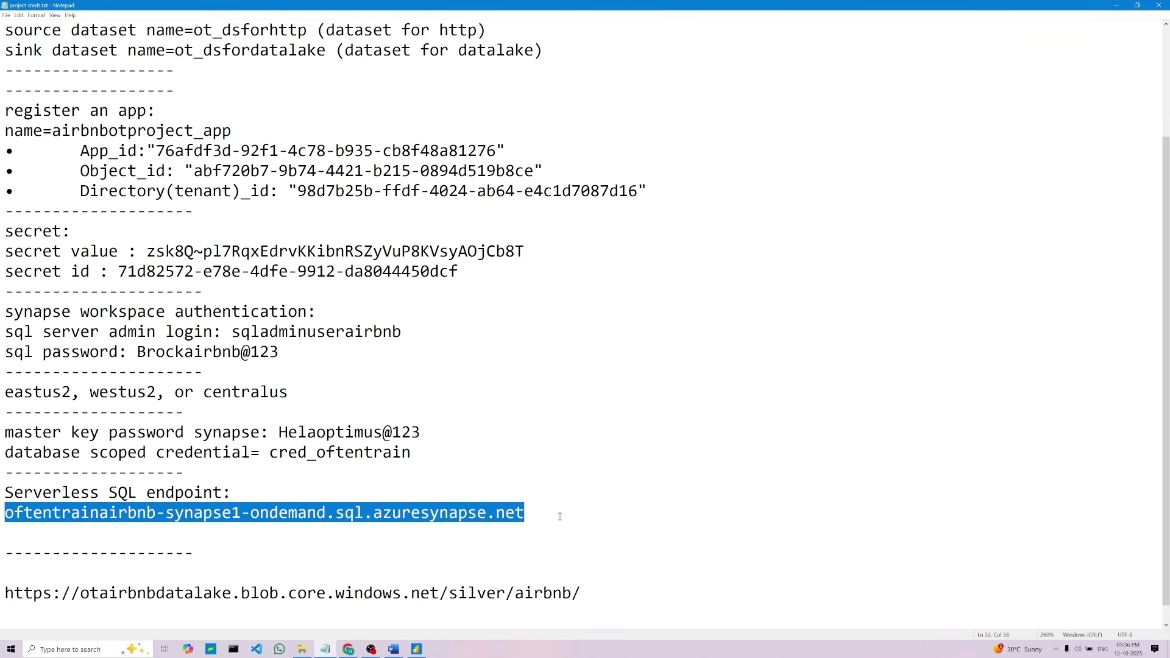
right_click(431, 515)
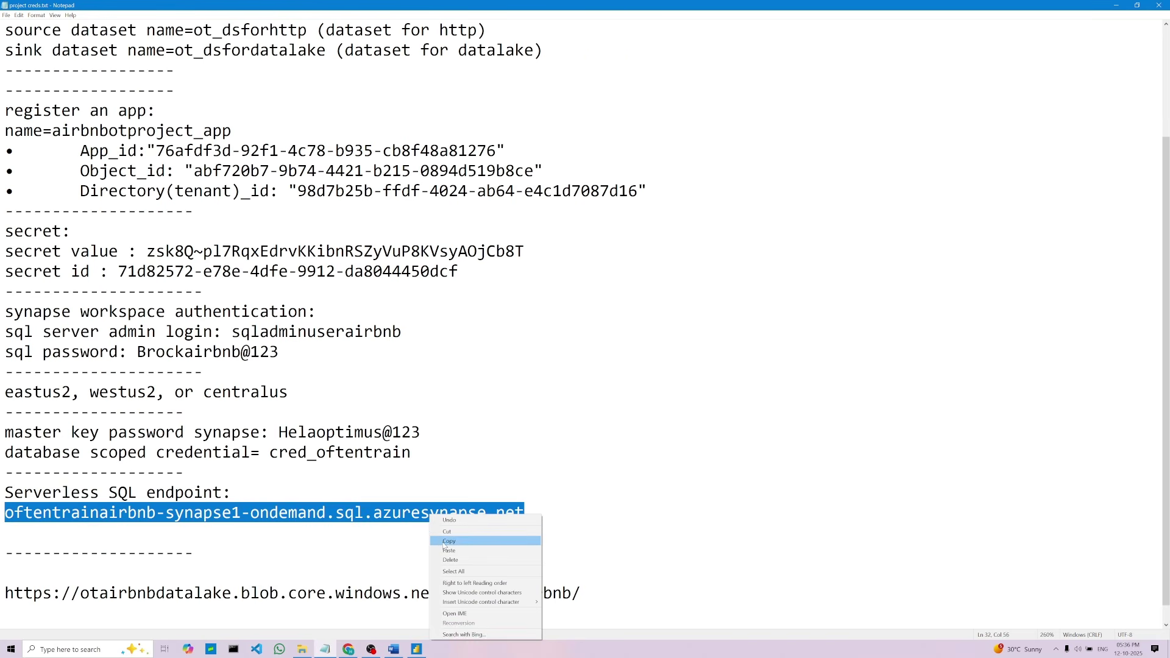
click(444, 543)
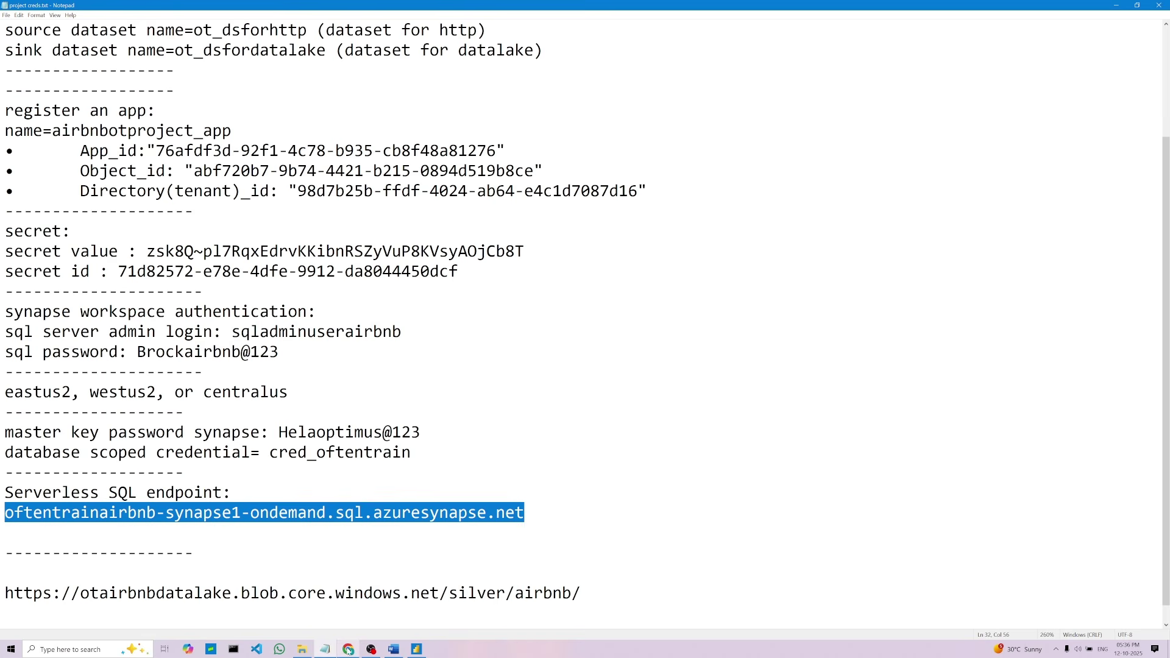
Switch to Power BI Desktop, paste the serverless SQL endpoint as the connection's server, and return to the Word notes
drag(348, 650, 395, 651)
click(416, 650)
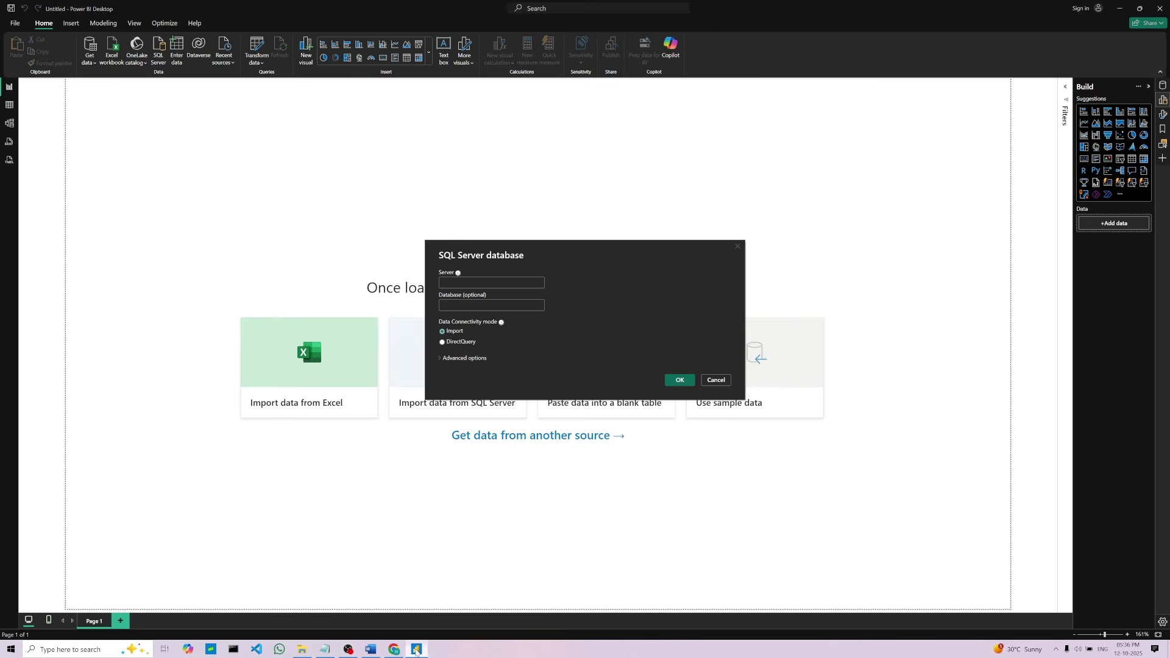
right_click(454, 285)
click(473, 321)
click(371, 649)
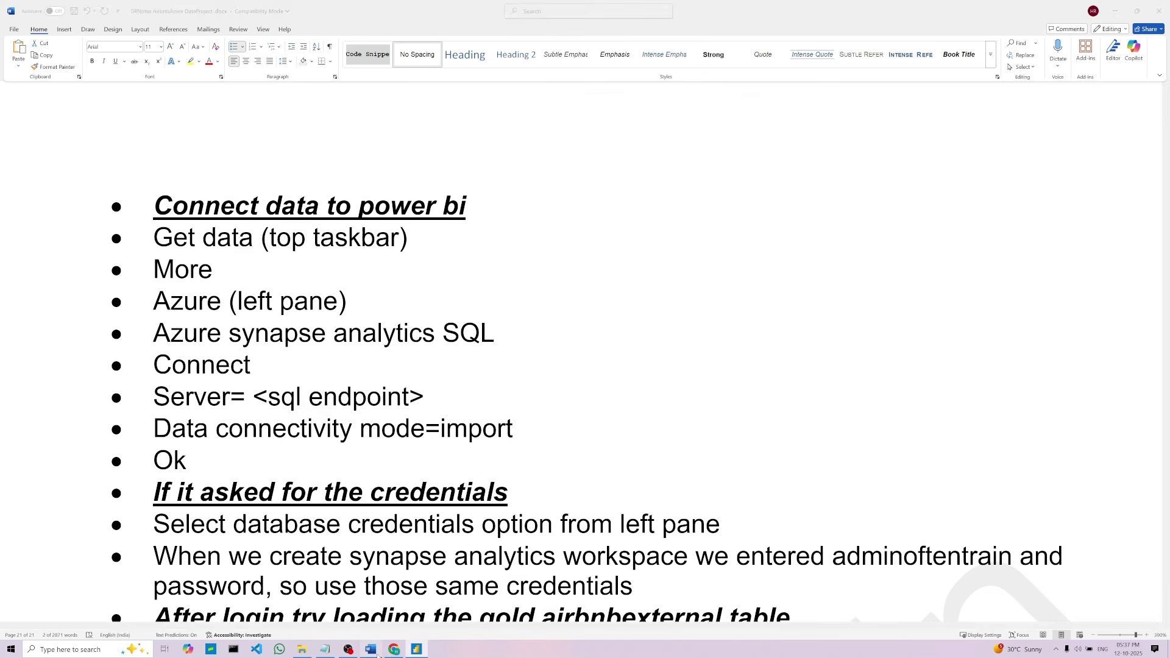
Check the import connectivity mode in the Word notes, then switch to Power BI Desktop and submit the server connection
click(230, 430)
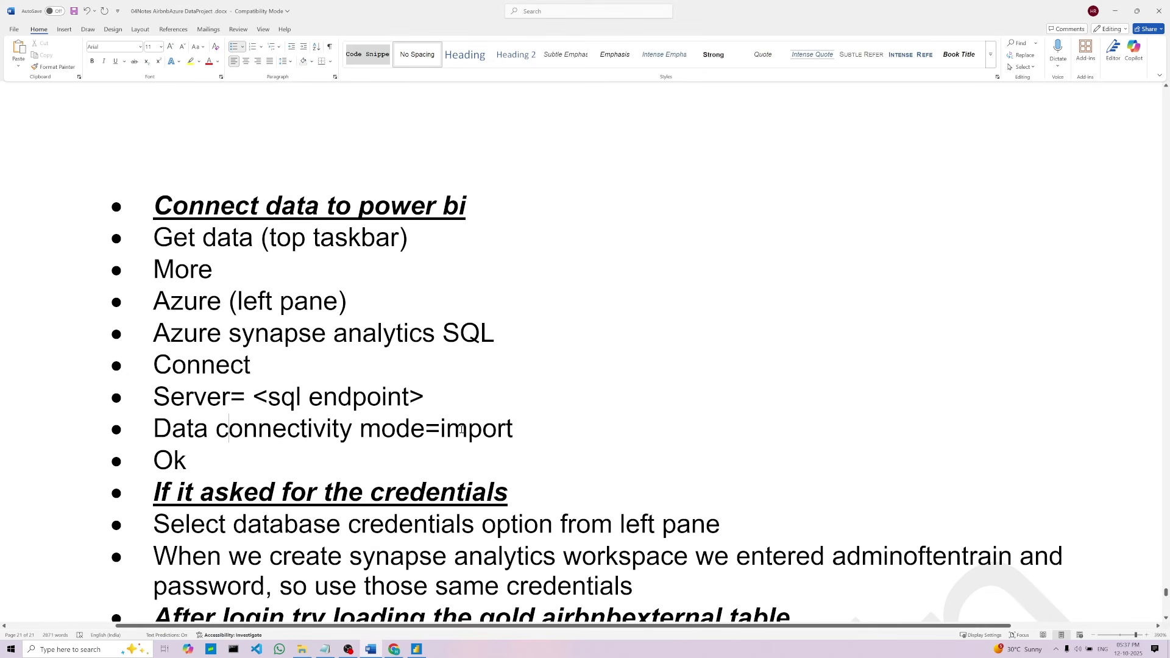
double_click(463, 430)
click(188, 463)
scroll(309, 417, down, 4)
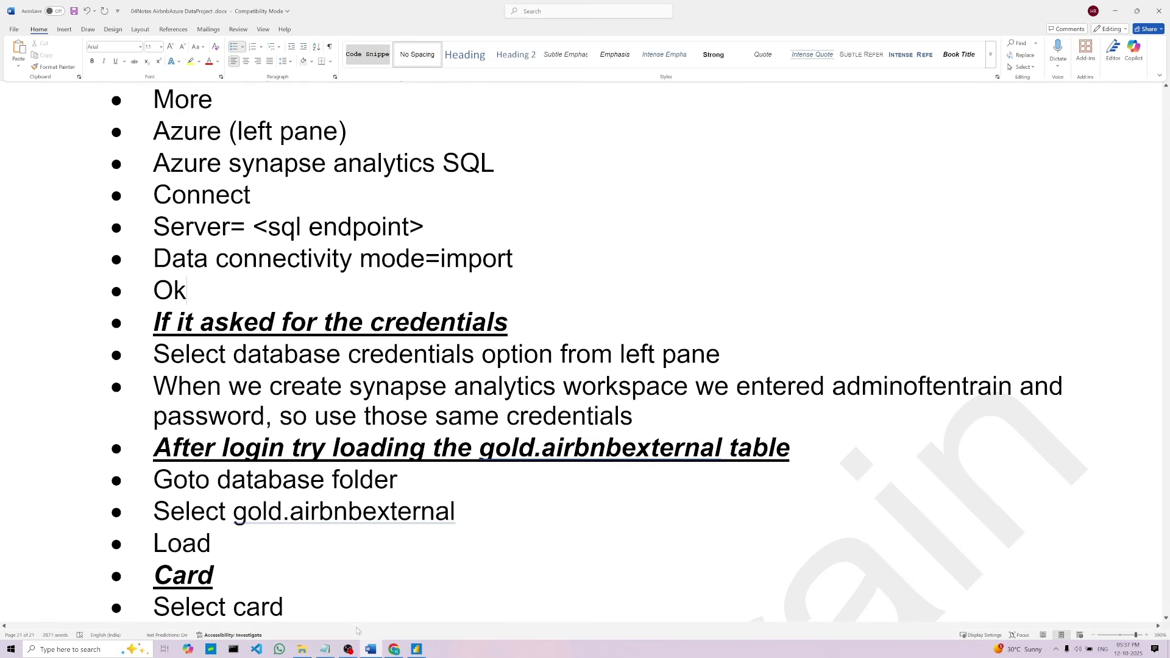
click(416, 649)
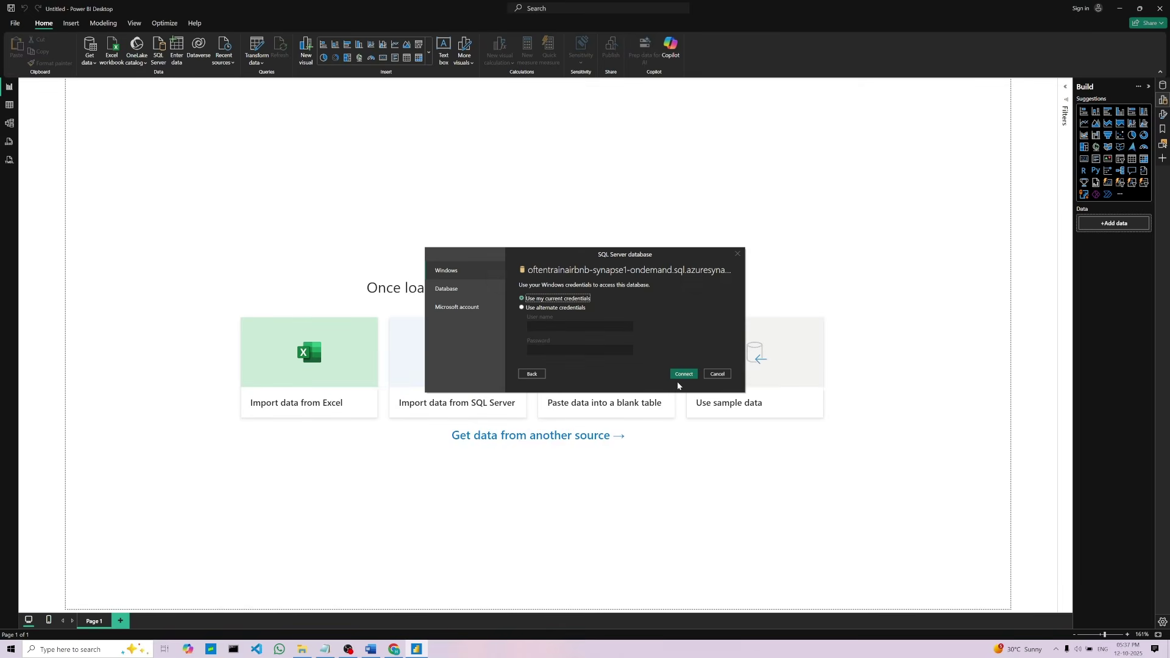
Compare the credentials section of the Word notes with the SQL Server database sign-in dialog in Power BI Desktop
click(379, 650)
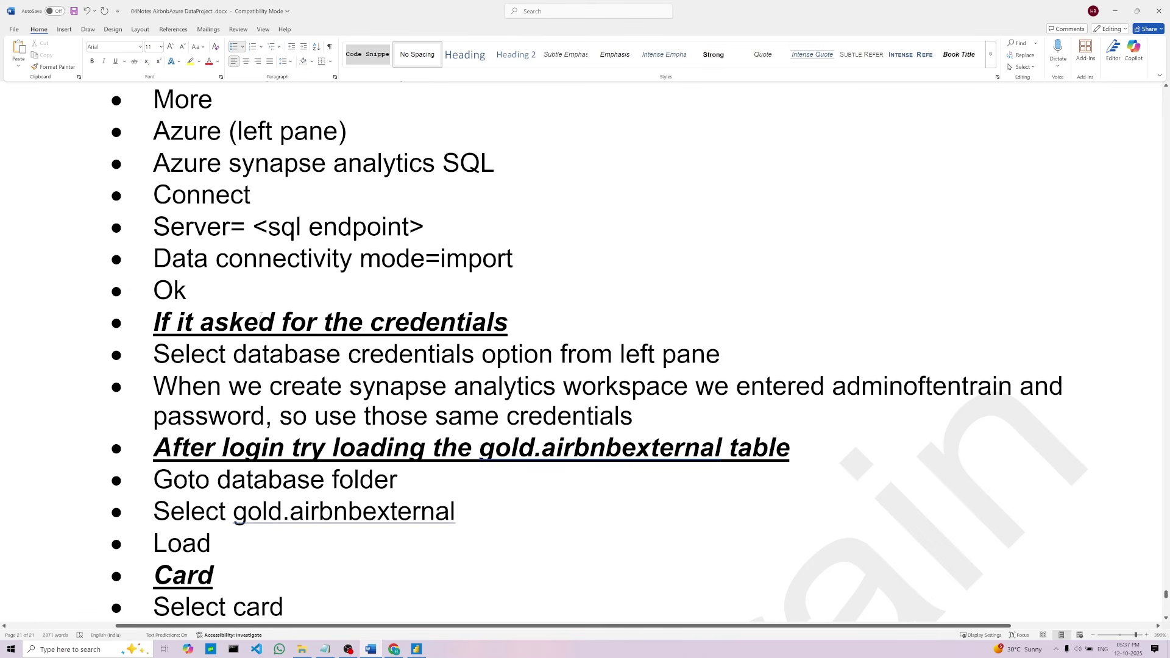
click(517, 322)
click(425, 653)
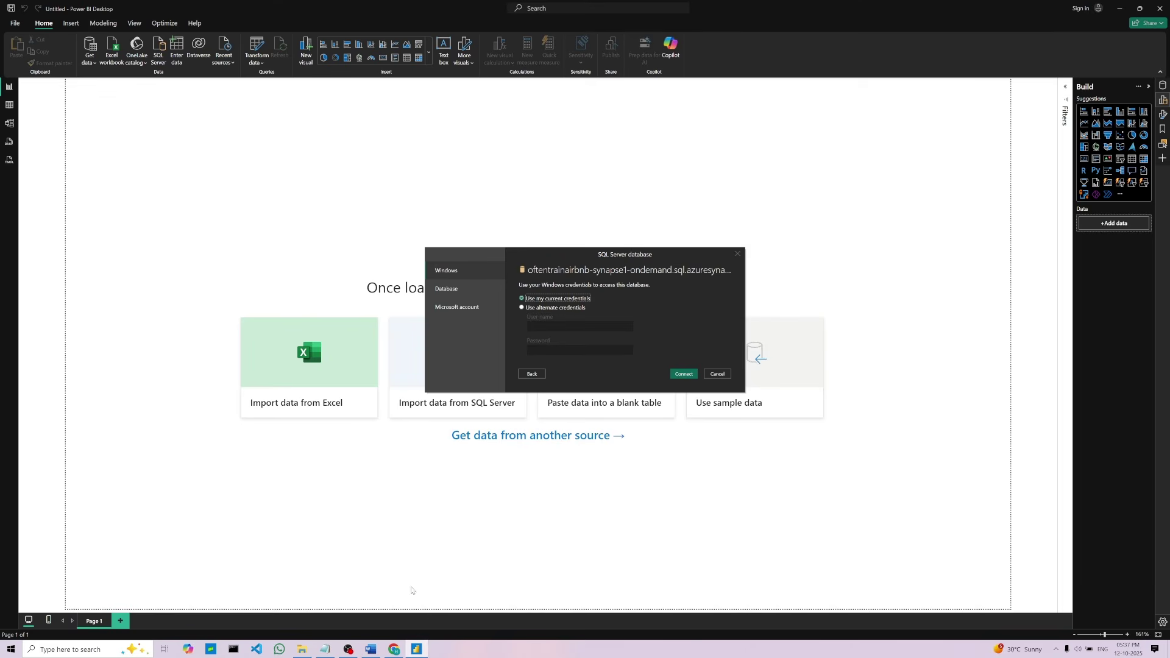
click(371, 649)
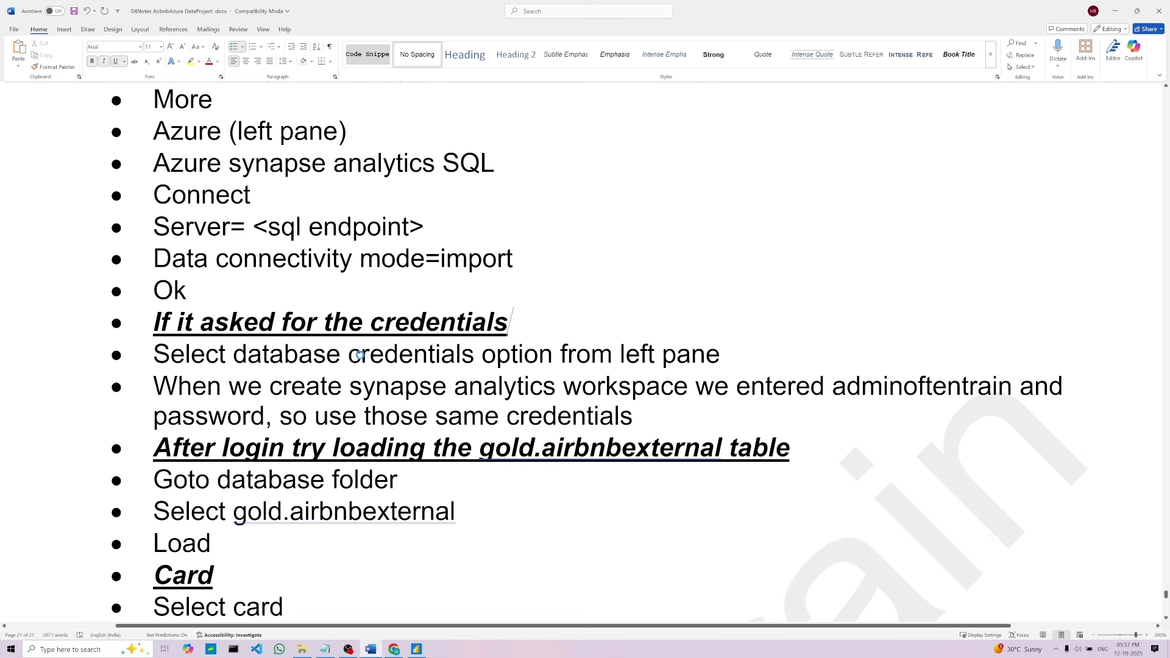
click(417, 650)
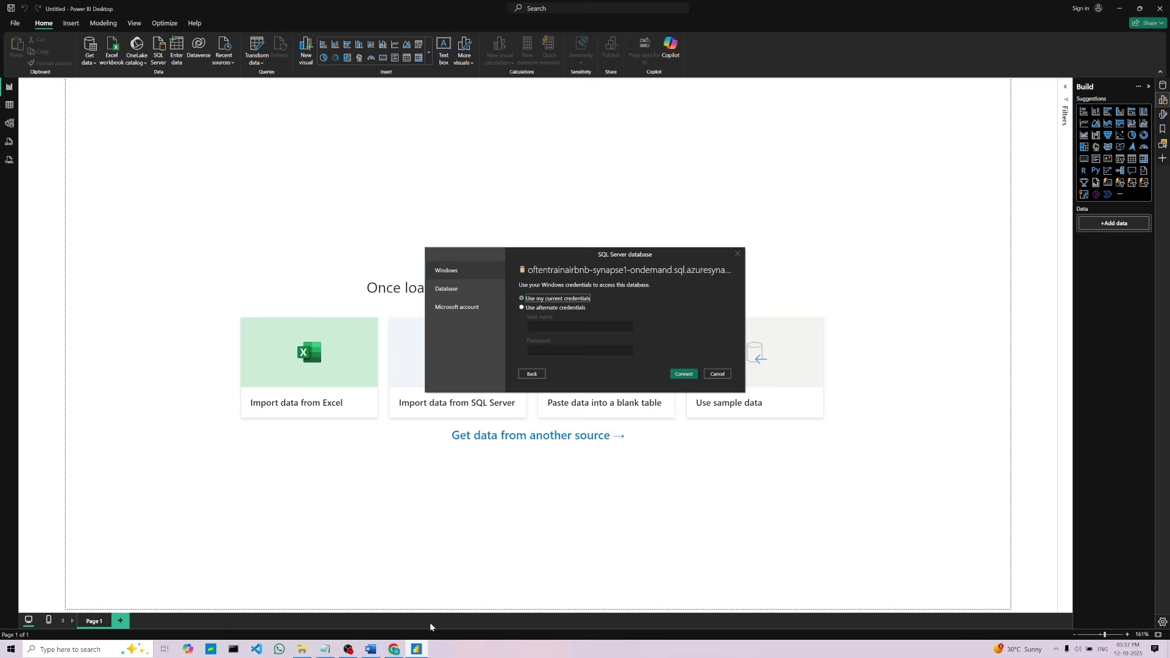
click(375, 647)
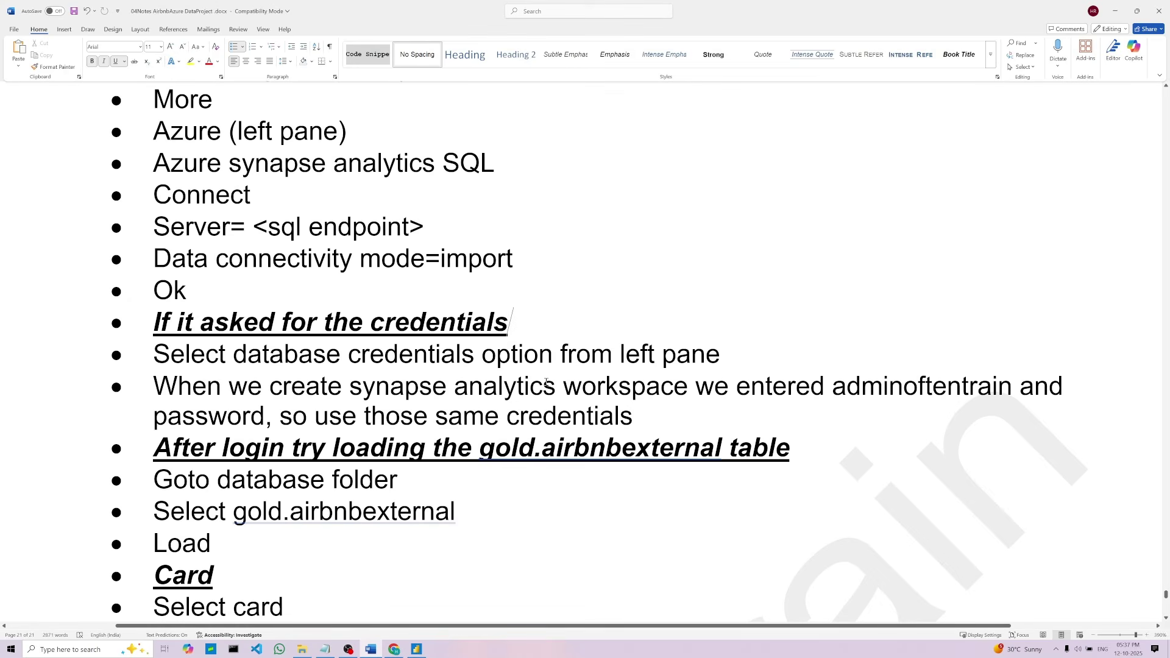
click(481, 354)
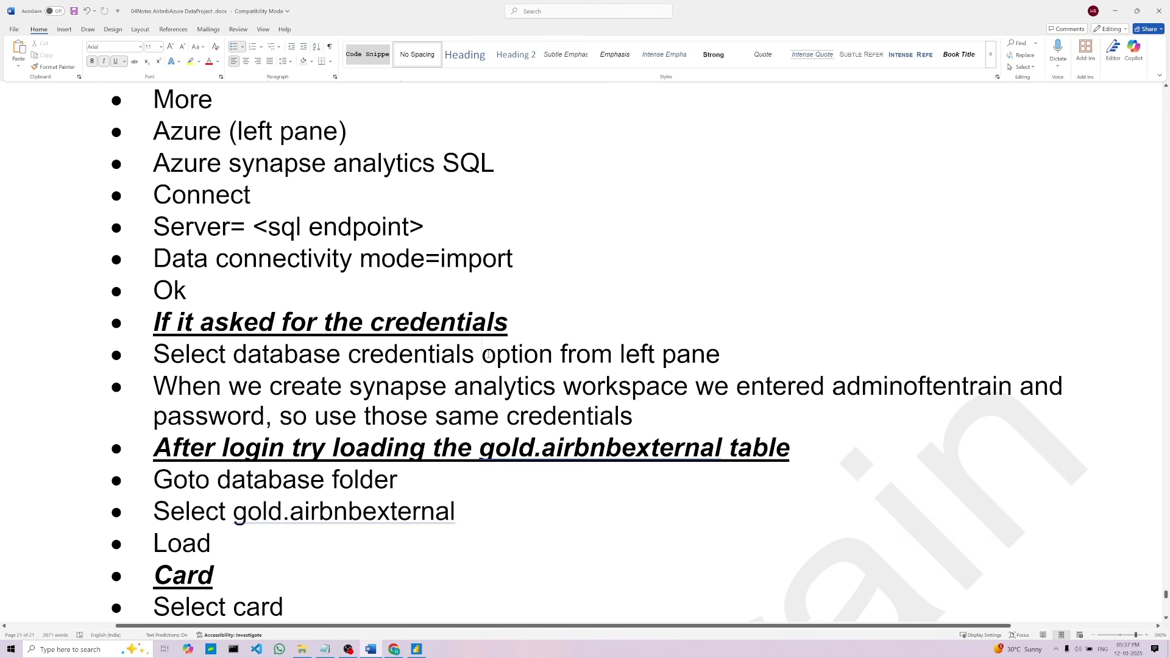
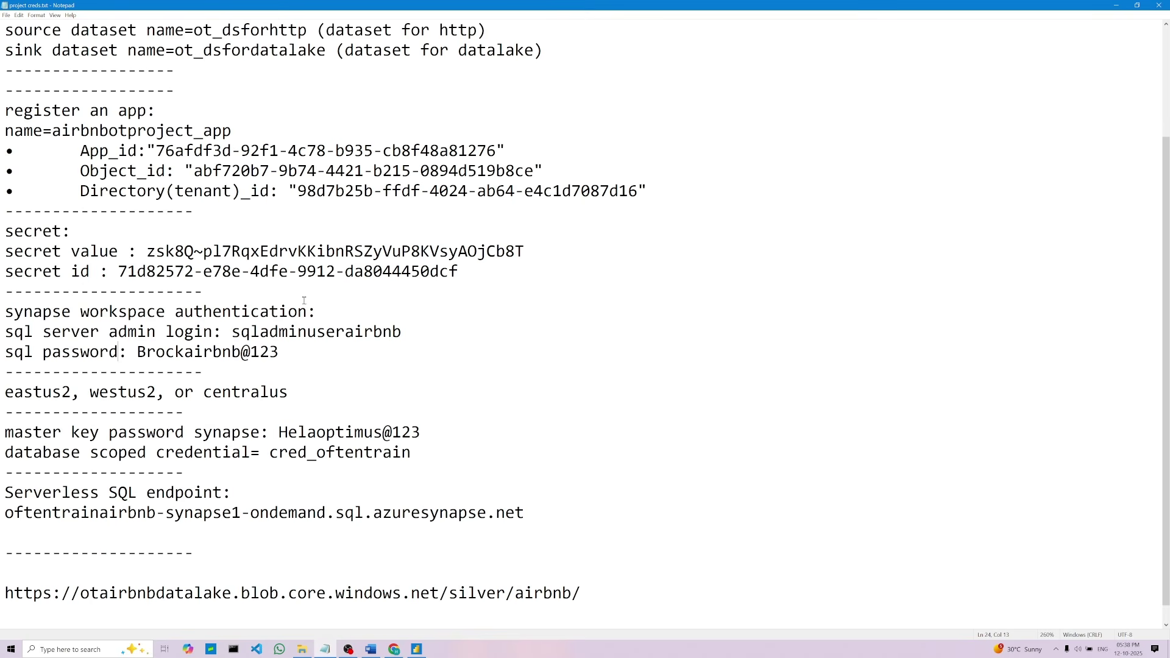
Copy the SQL server admin login from Notepad and paste it as the database user name in Power BI Desktop
drag(5, 332, 401, 332)
key(ctrl+c)
click(249, 332)
right_click(321, 332)
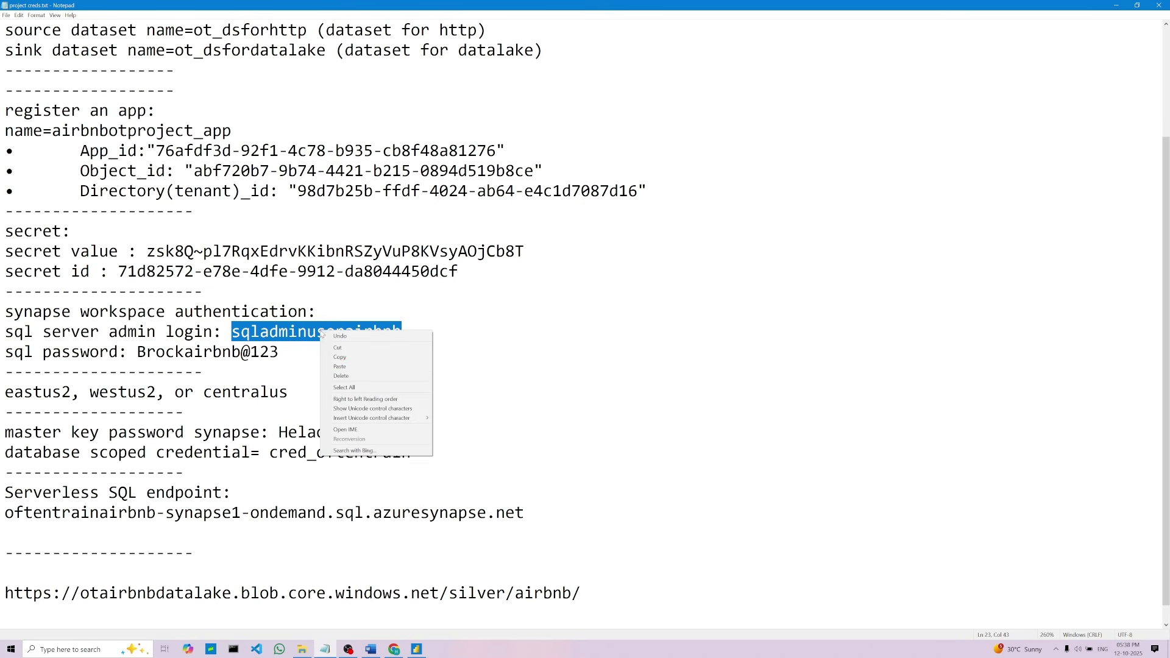
click(338, 358)
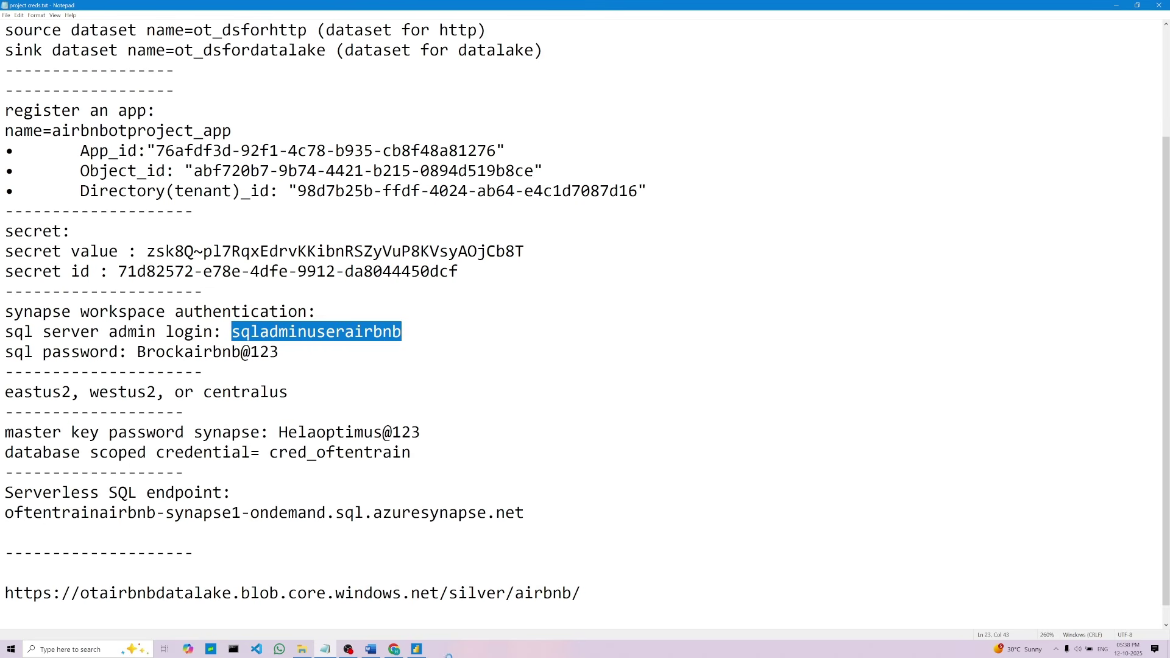
click(417, 649)
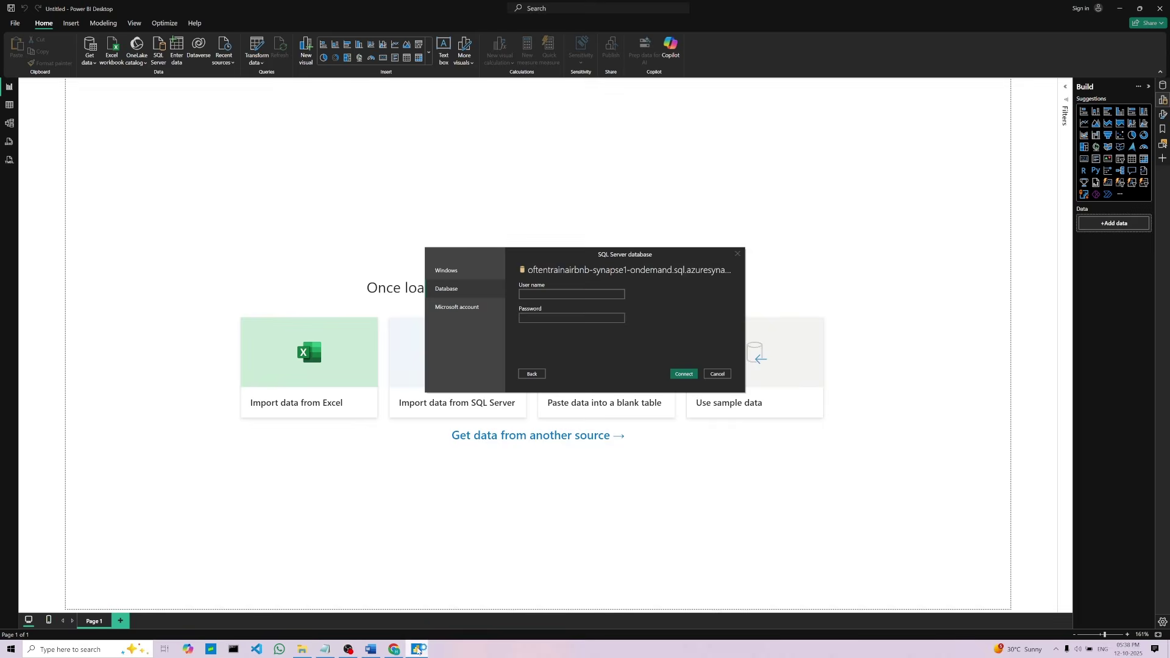
right_click(563, 291)
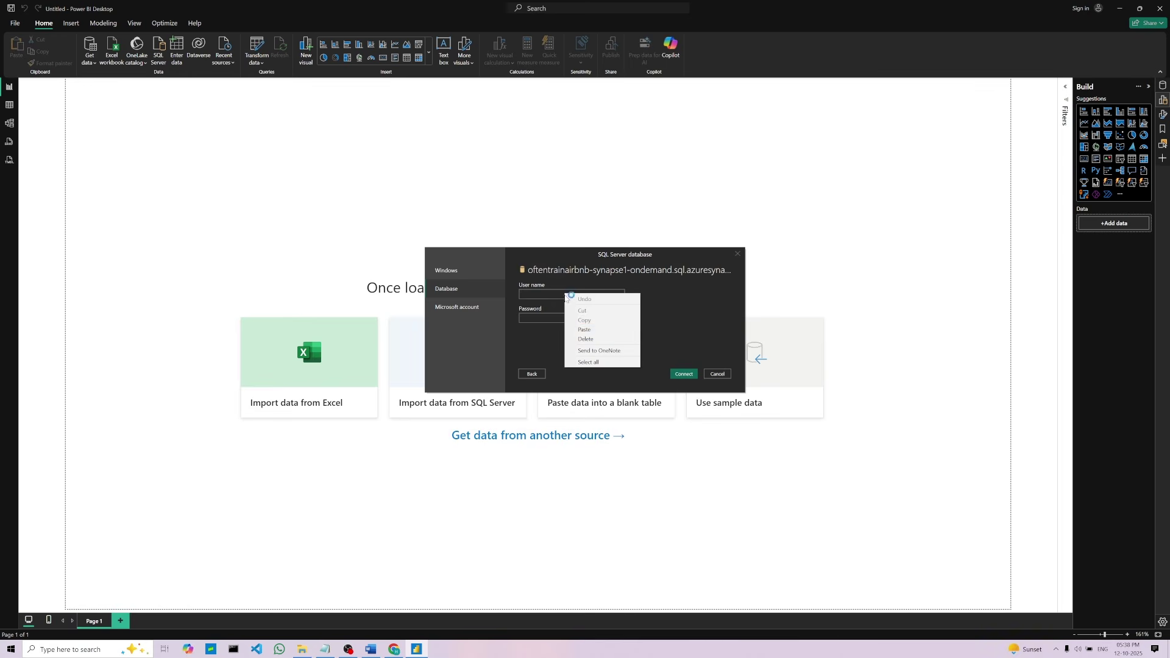
click(580, 329)
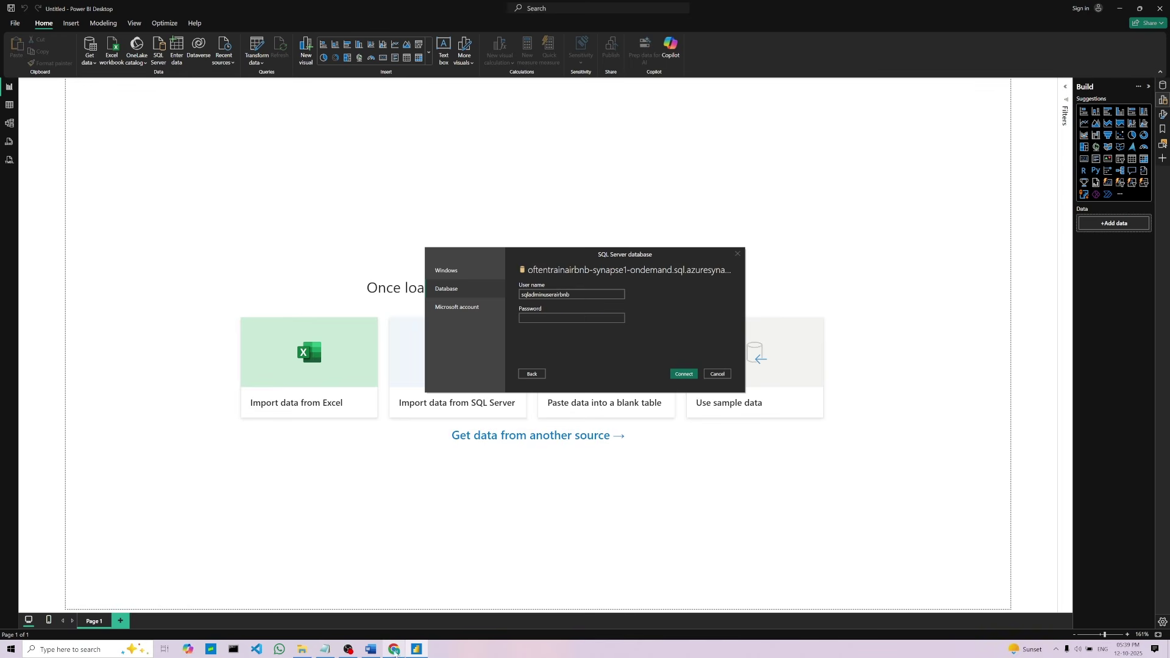
Copy the SQL password from Notepad, paste it as the database password in Power BI Desktop, and connect
click(325, 649)
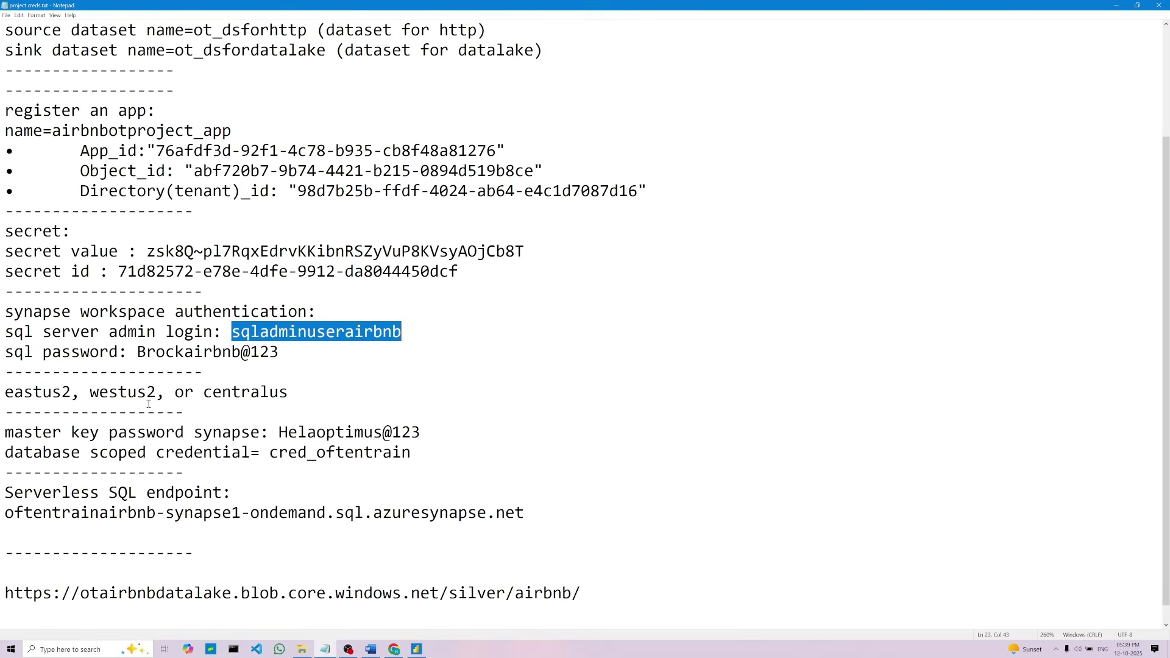
drag(138, 352, 281, 347)
right_click(168, 352)
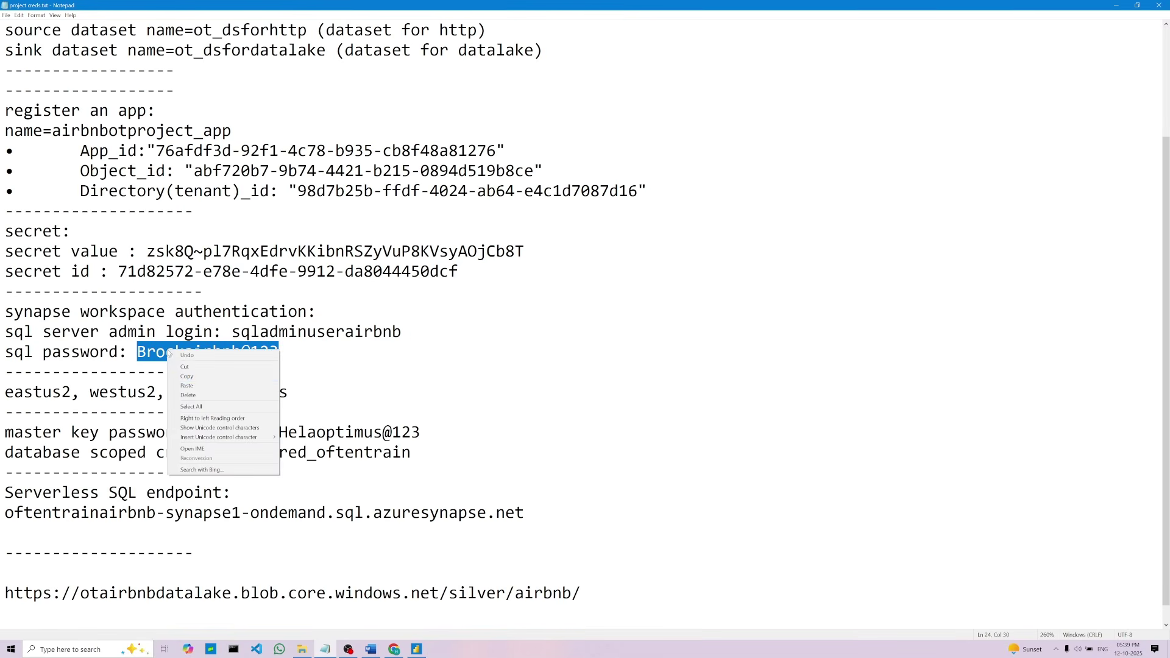
click(186, 376)
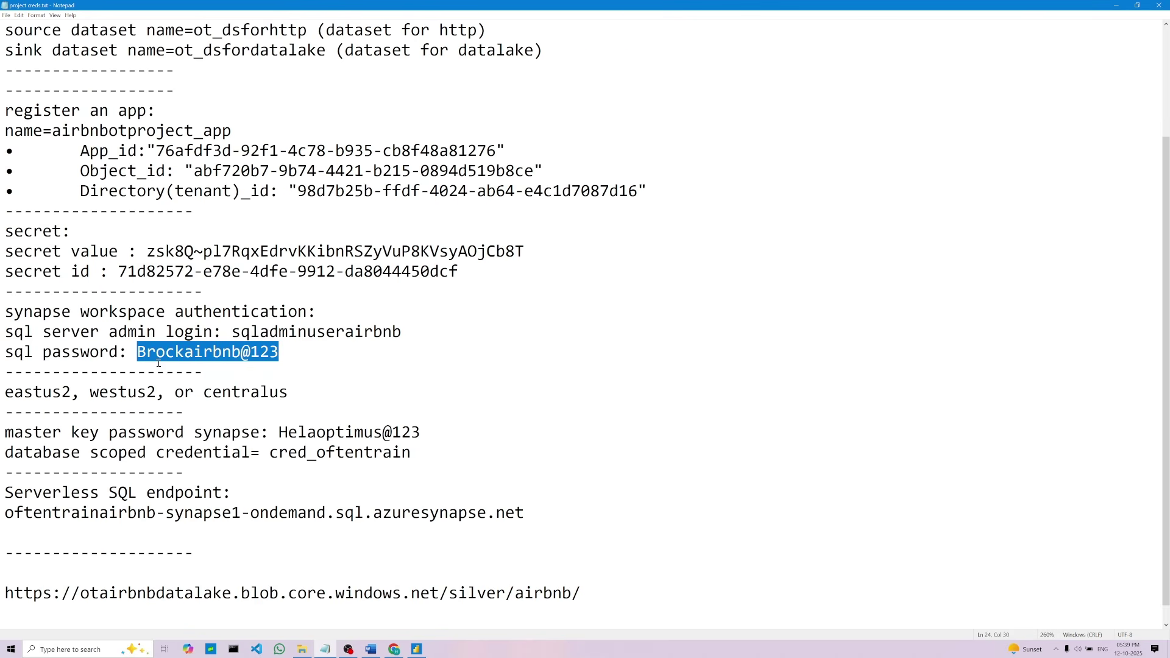
click(417, 649)
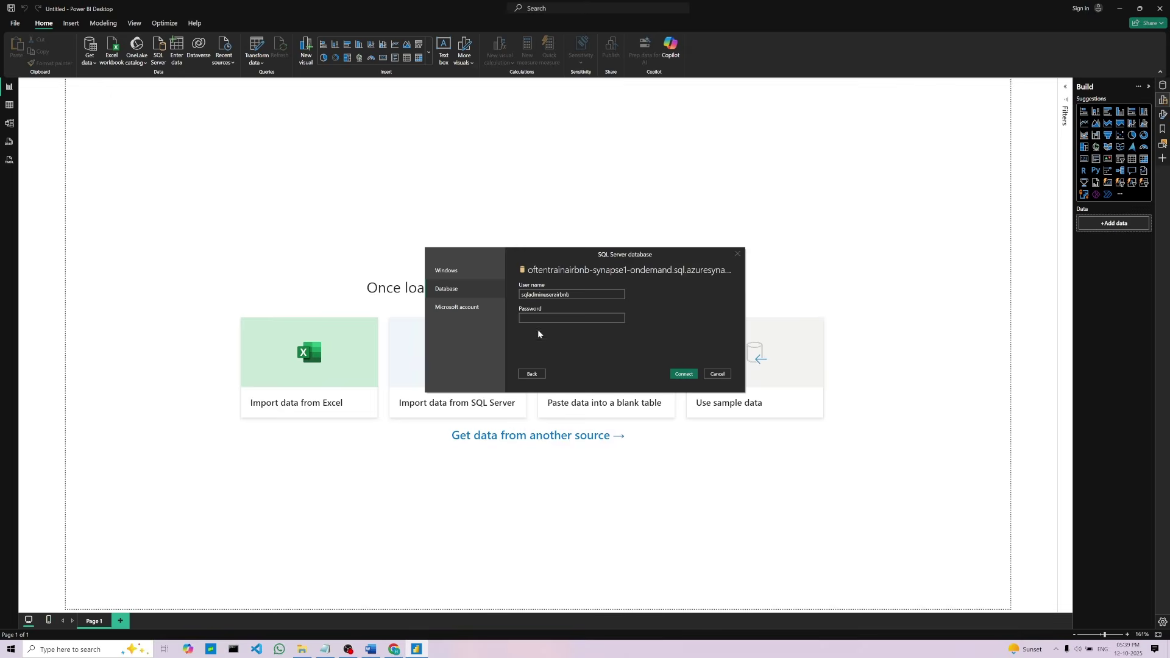
right_click(532, 318)
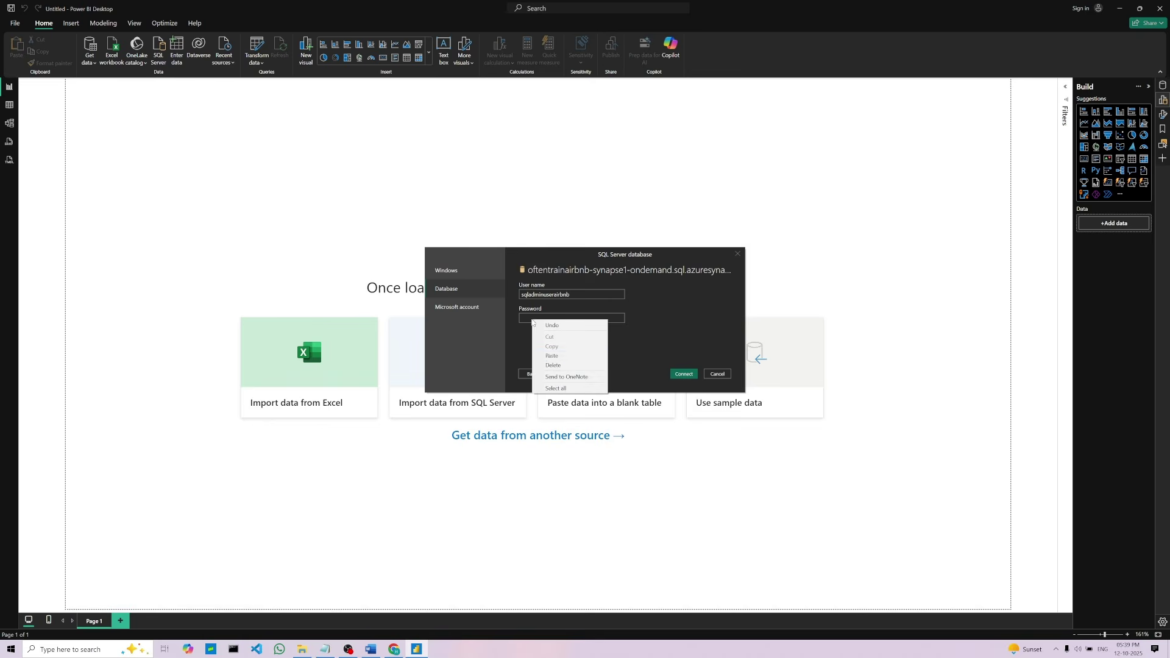
click(551, 357)
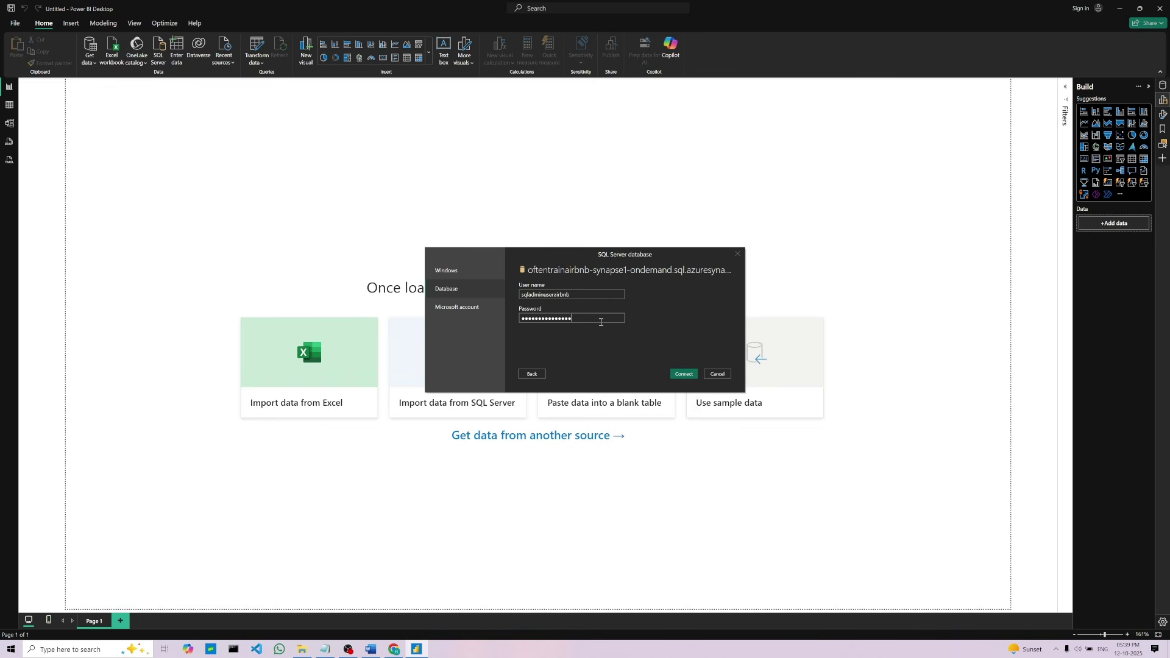
click(680, 378)
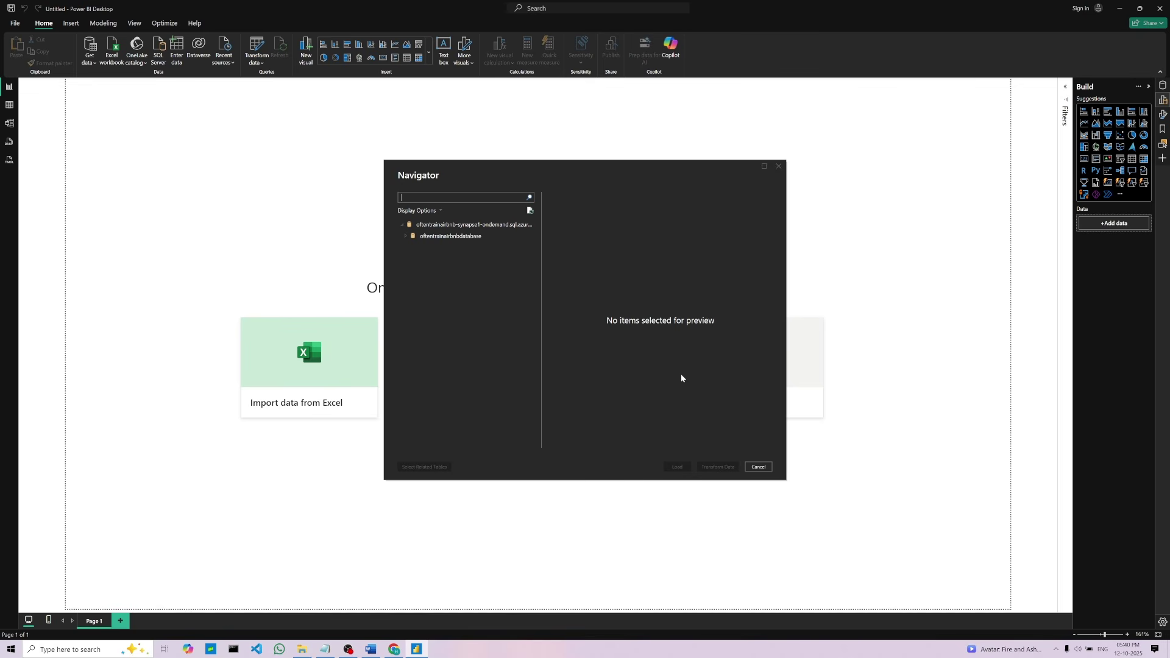
Expand oftentrainairbnbdatabase in the Navigator and check in the Word notes which table to load
click(406, 236)
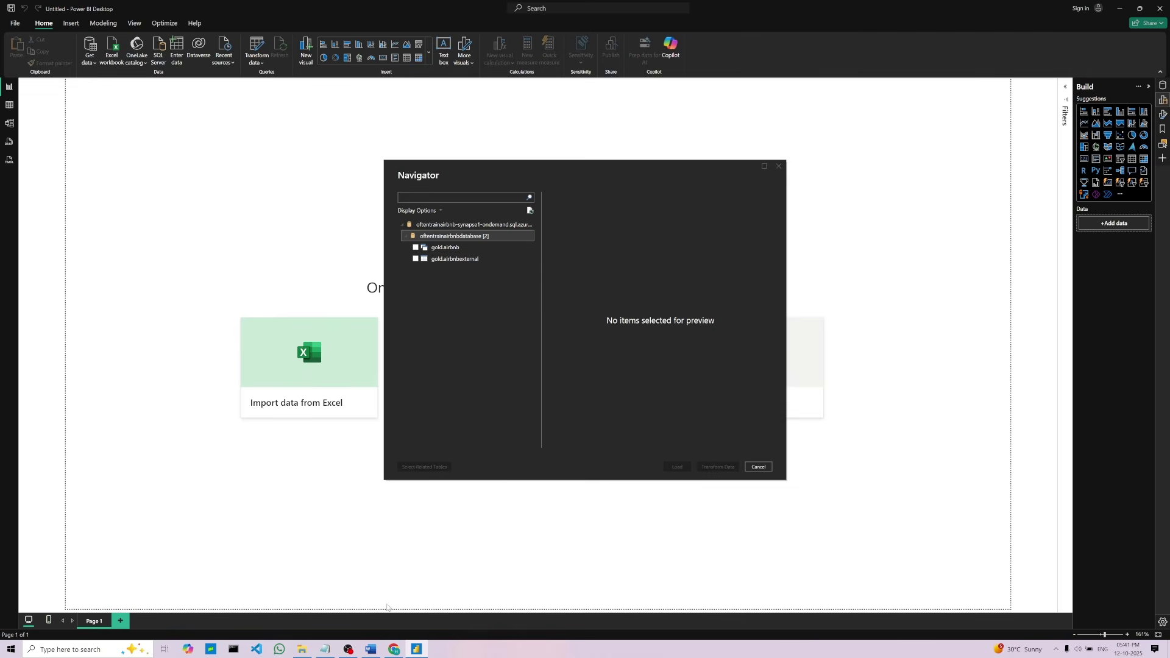
click(372, 650)
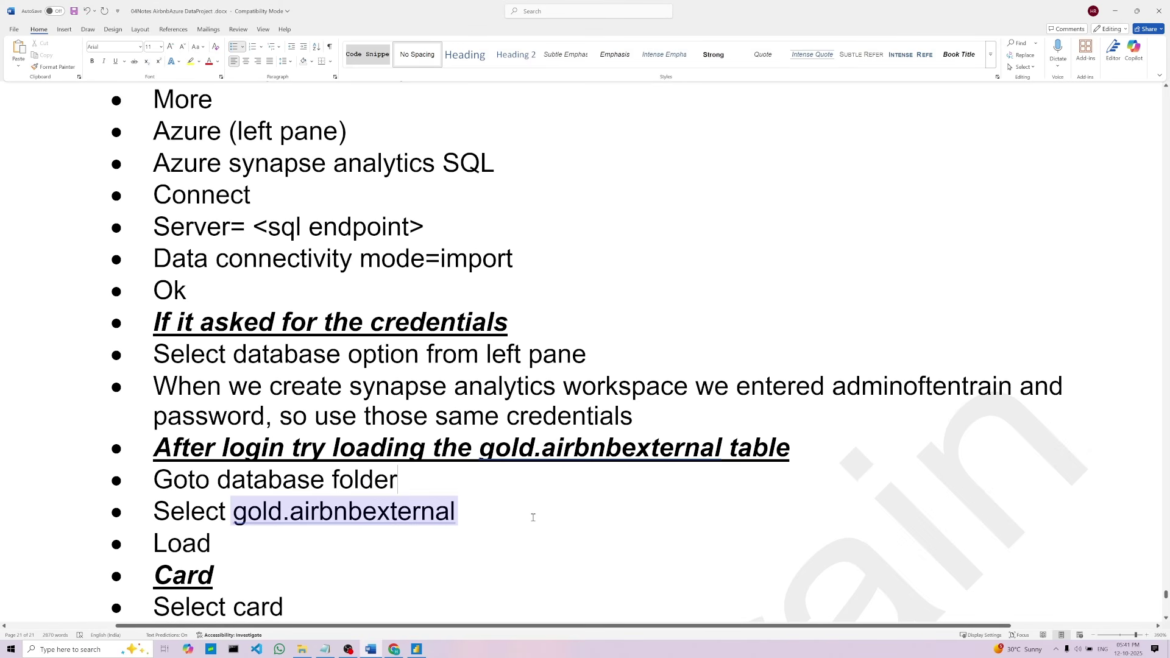
scroll(308, 485, down, 1)
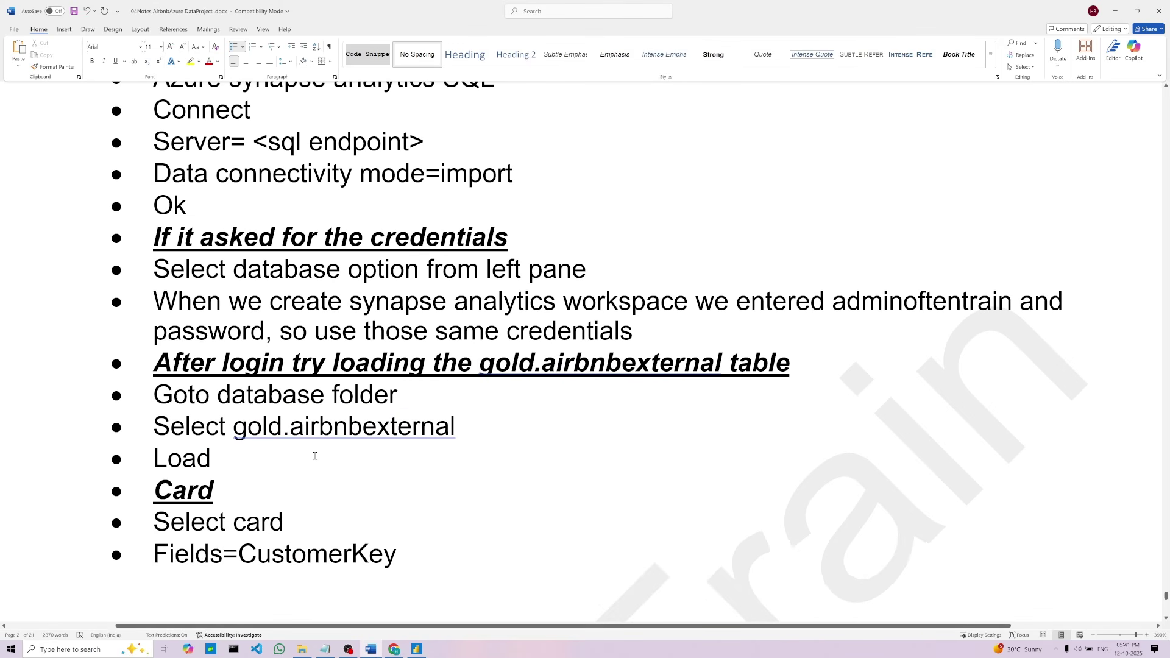
scroll(314, 457, up, 1)
double_click(269, 479)
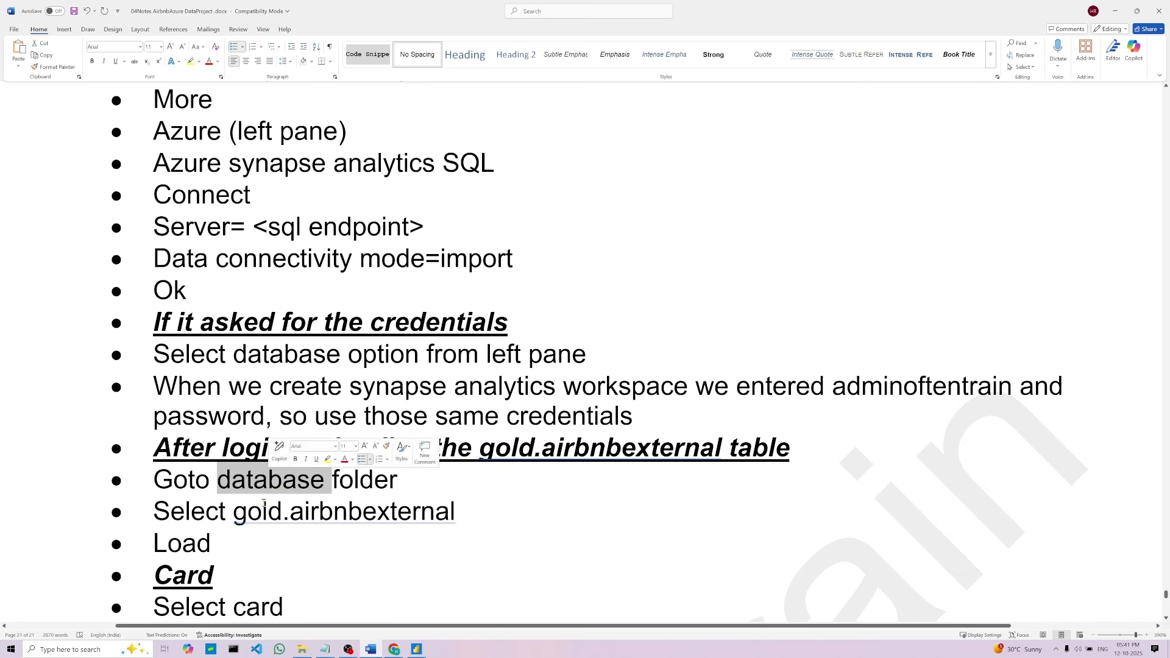
click(458, 512)
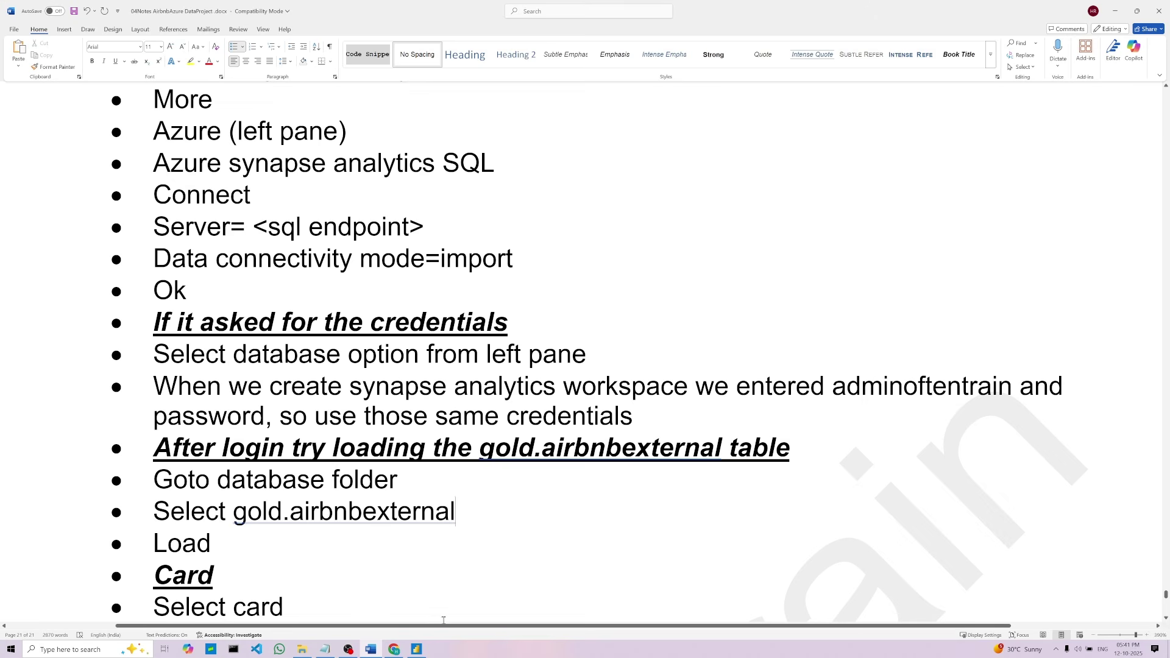
Return to Power BI Desktop, select the gold.airbnbexternal table, and load it into the report
click(416, 649)
click(462, 260)
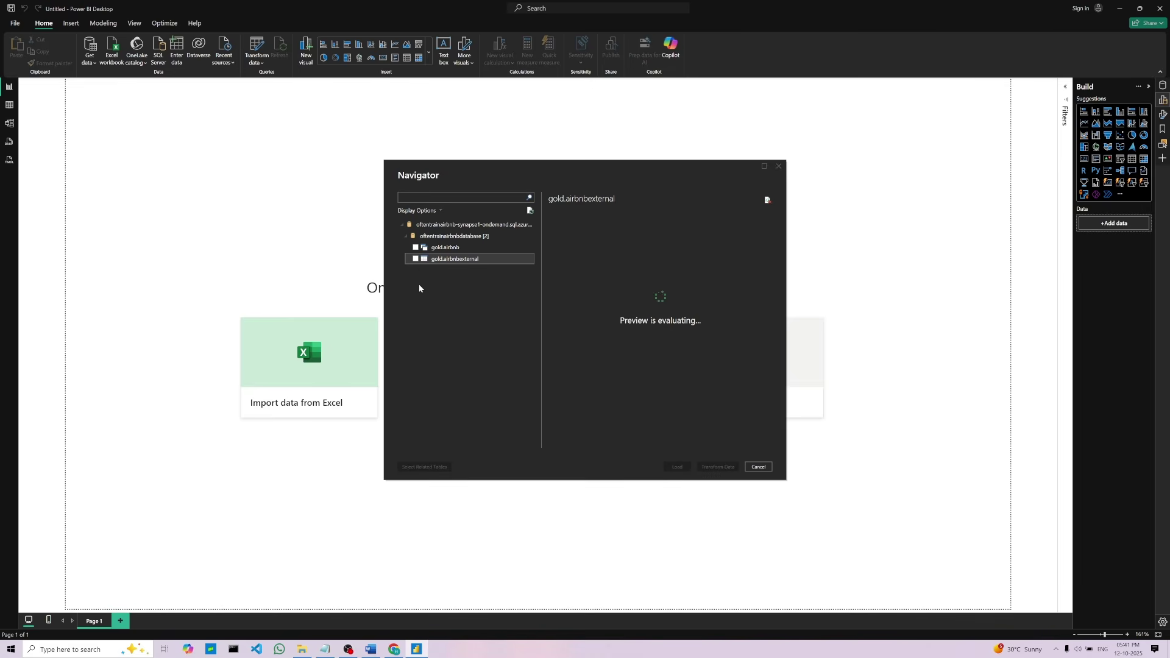
click(416, 259)
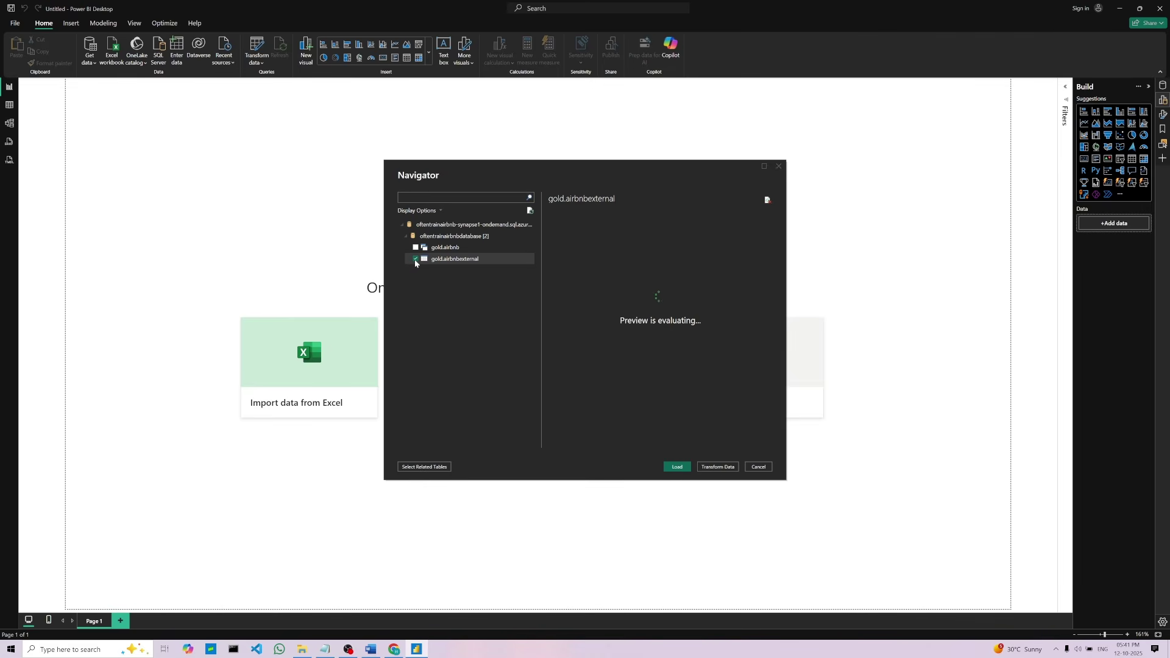
click(677, 467)
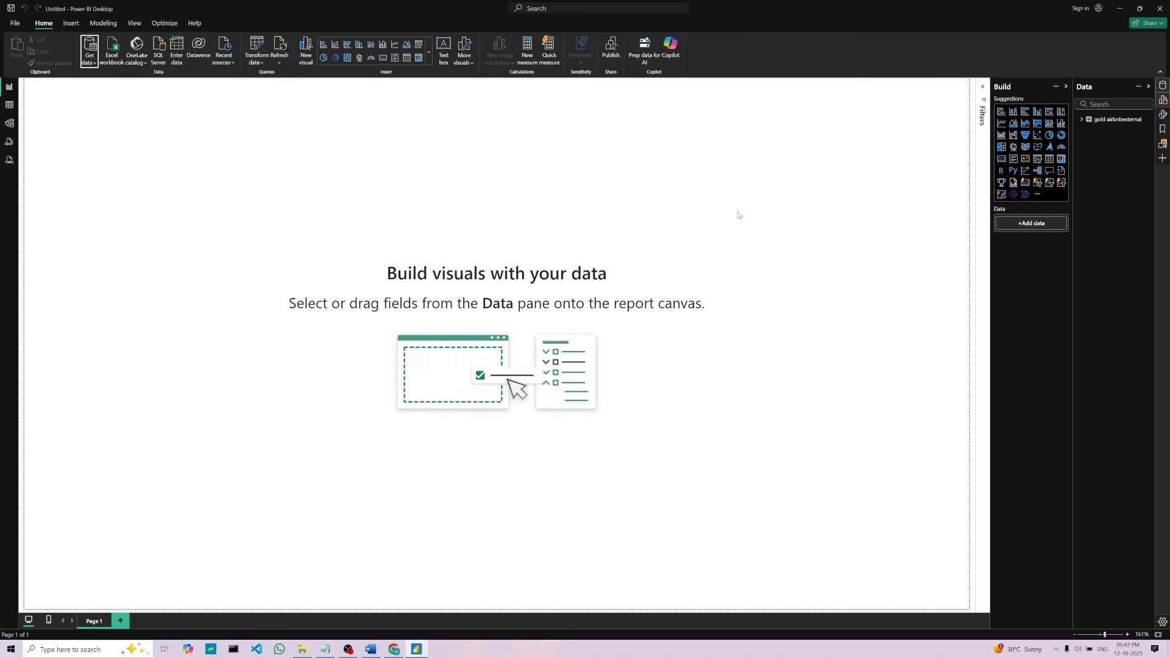
View the fields of the gold airbnbexternal table, then check the chart instructions in Word and return to Power BI Desktop
click(1082, 122)
click(1082, 121)
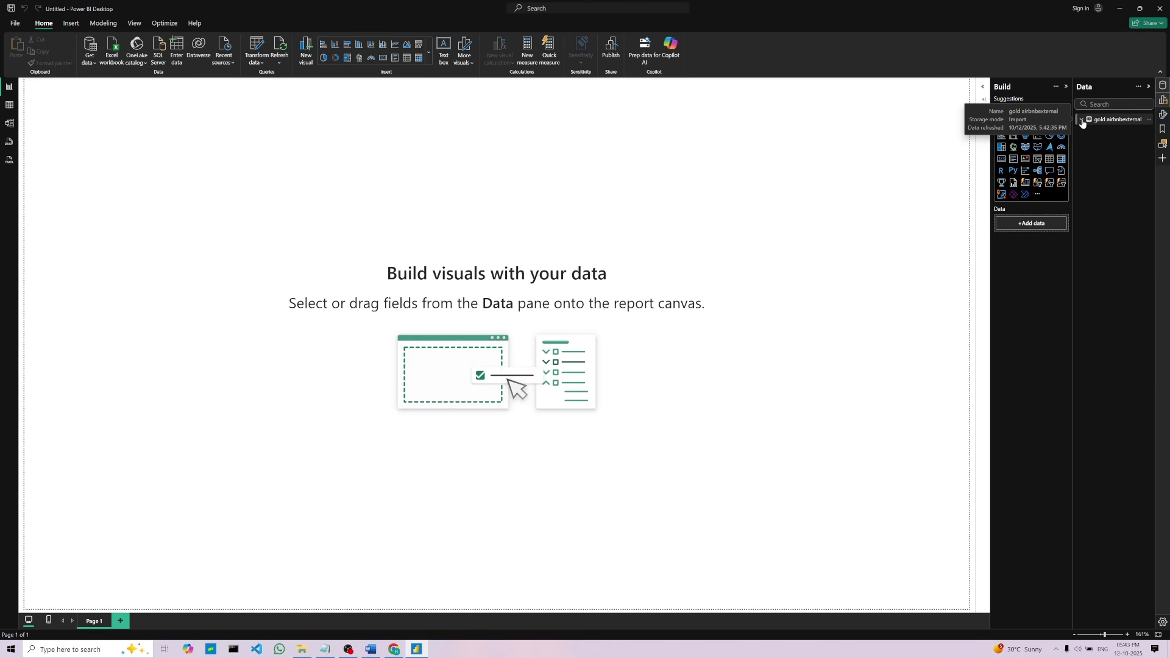
click(1082, 122)
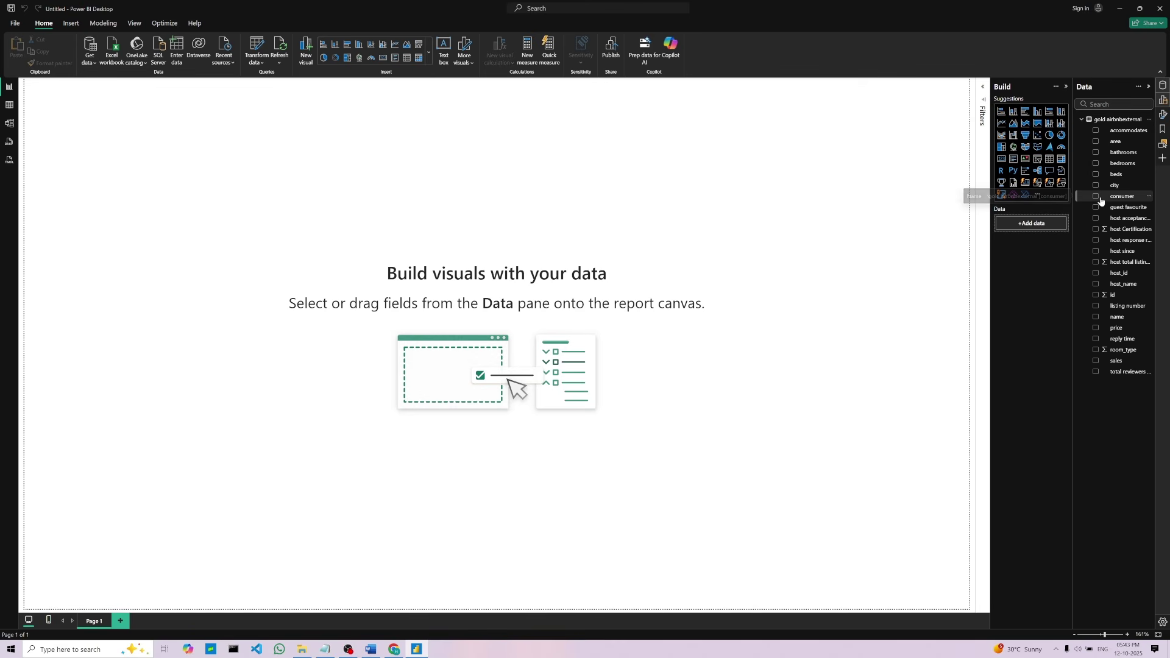
click(1081, 122)
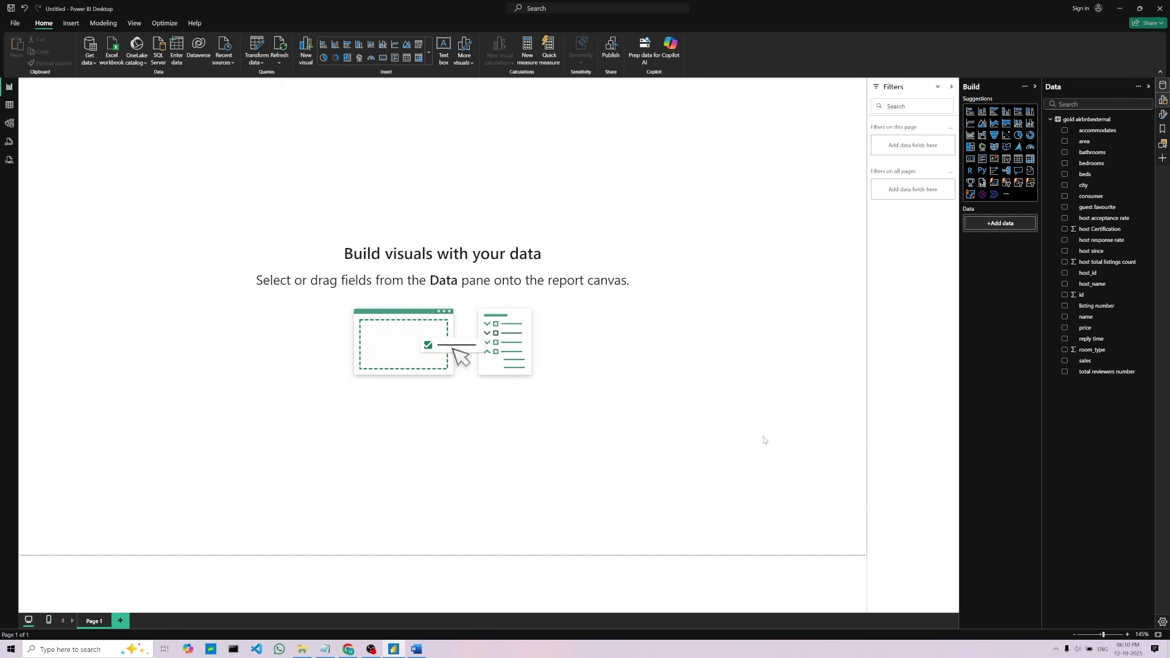
click(417, 650)
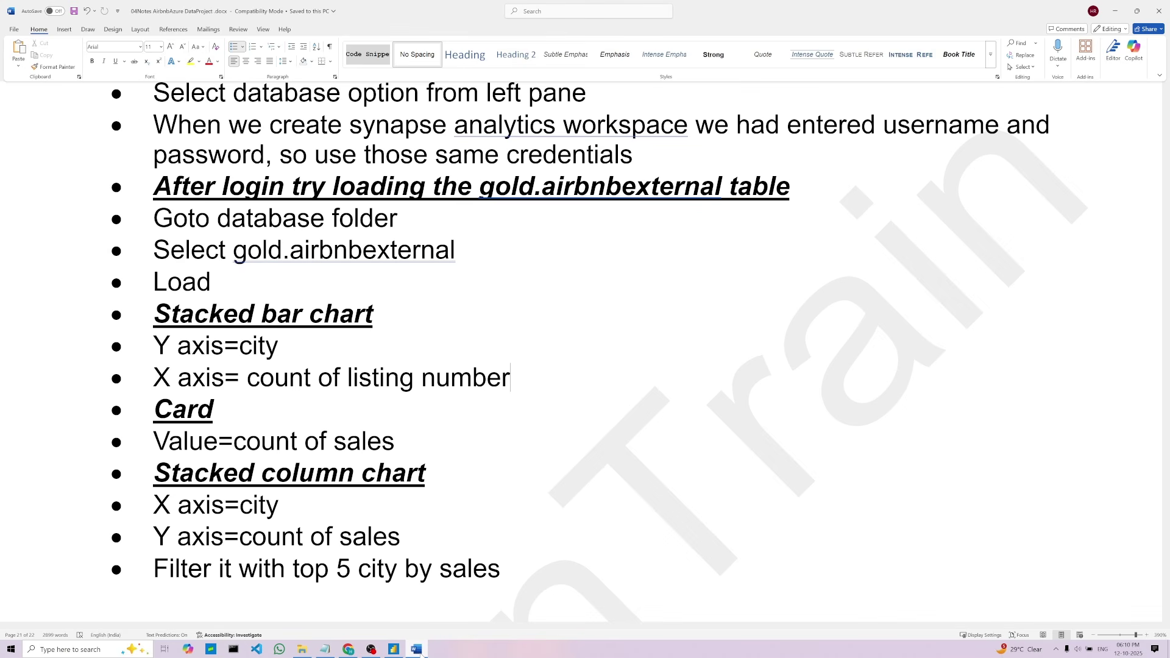
click(420, 651)
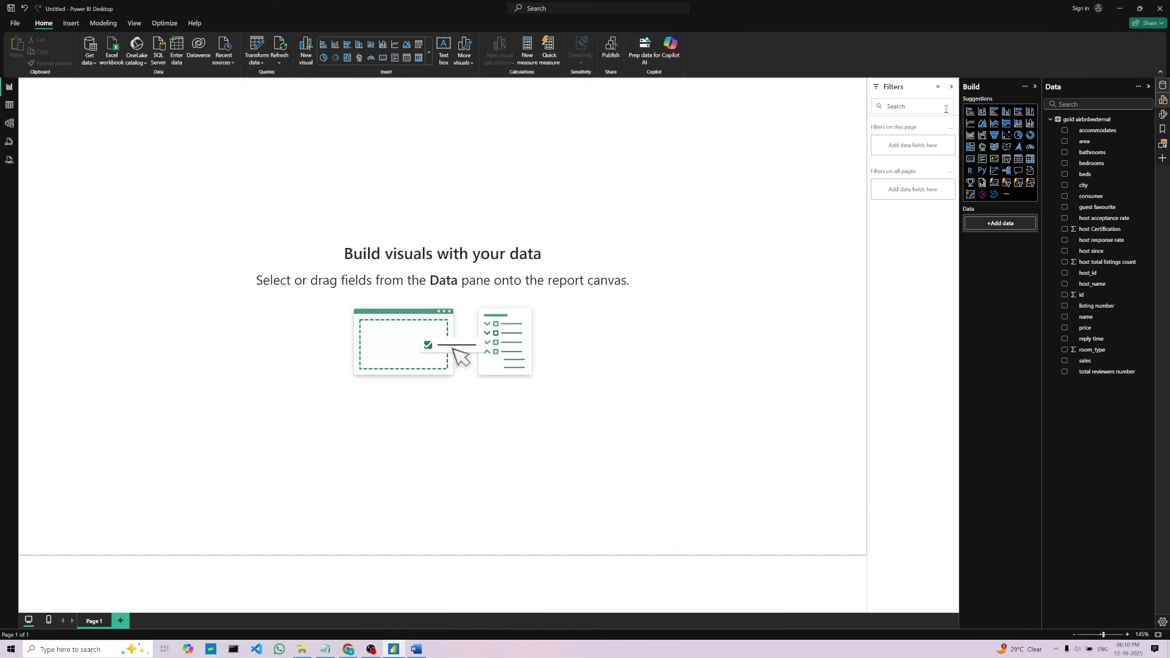
Add a clustered bar chart with city on the Y-axis and count of listing number on the X-axis, and widen it across the page
click(995, 116)
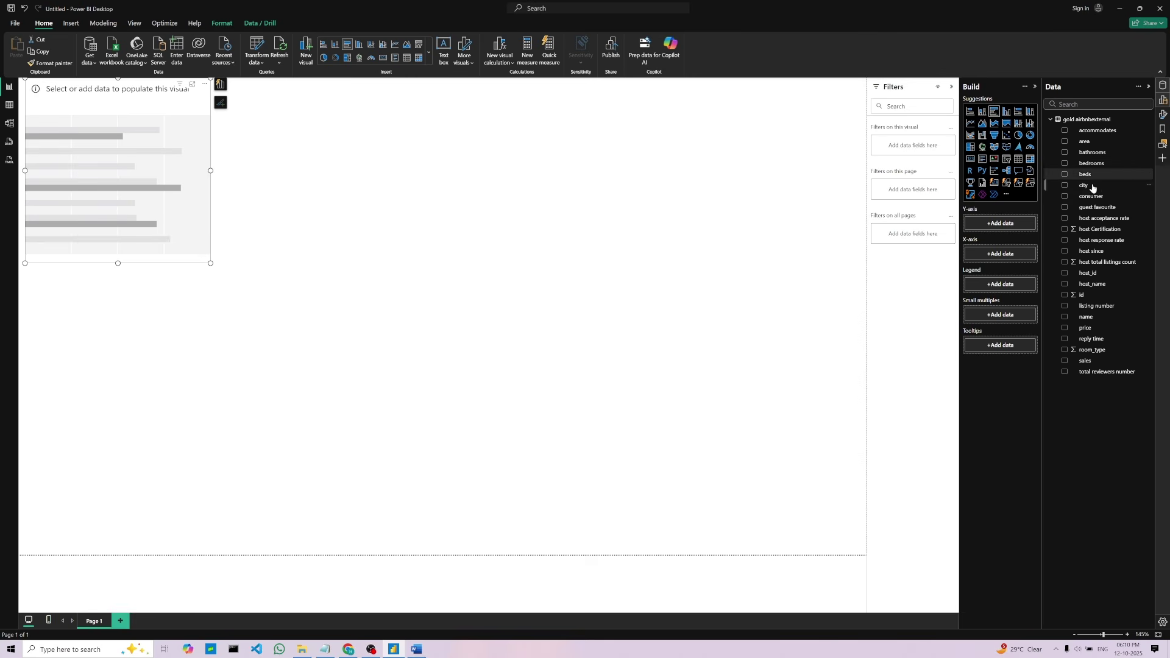
drag(1092, 188, 995, 224)
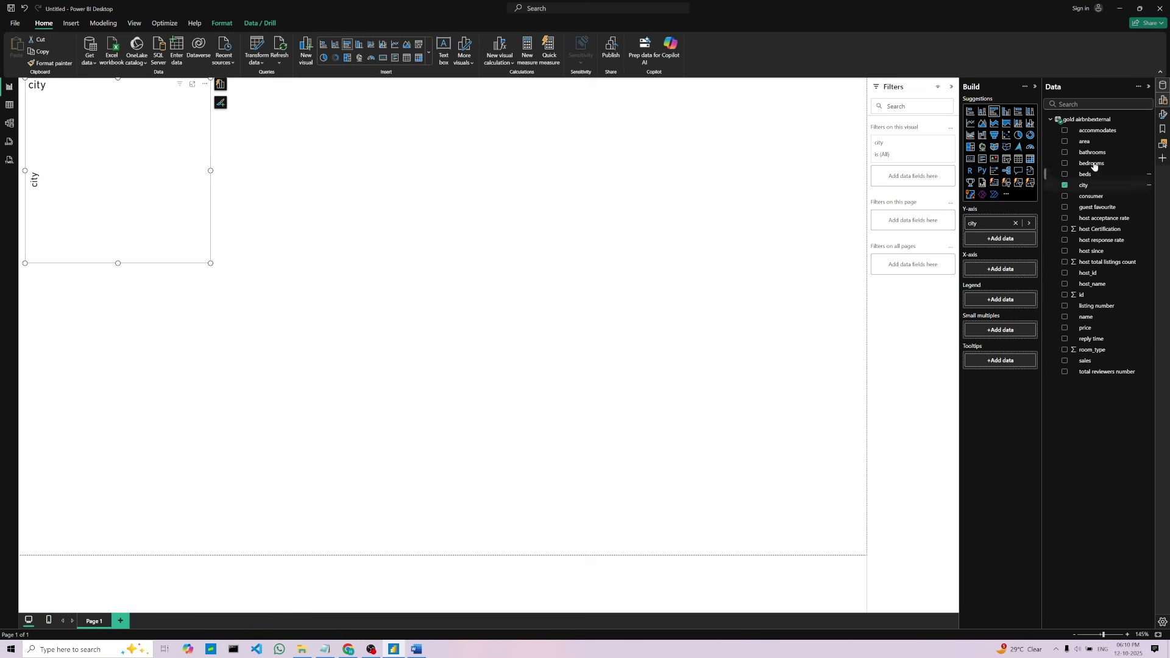
drag(1095, 306, 998, 272)
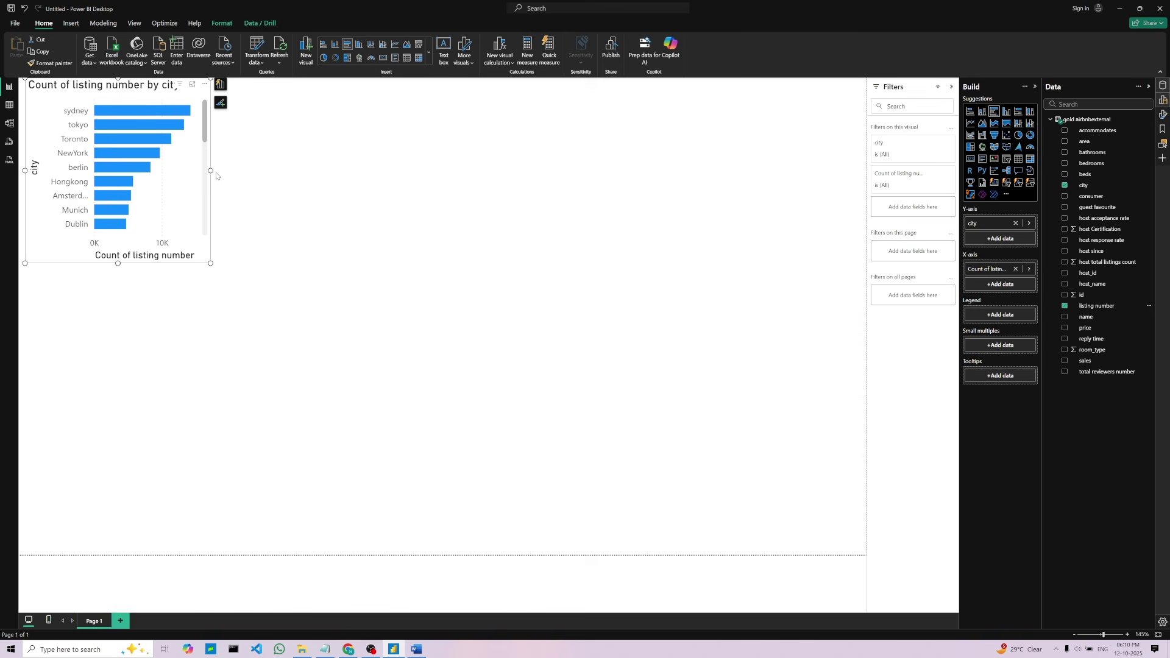
drag(210, 171, 693, 211)
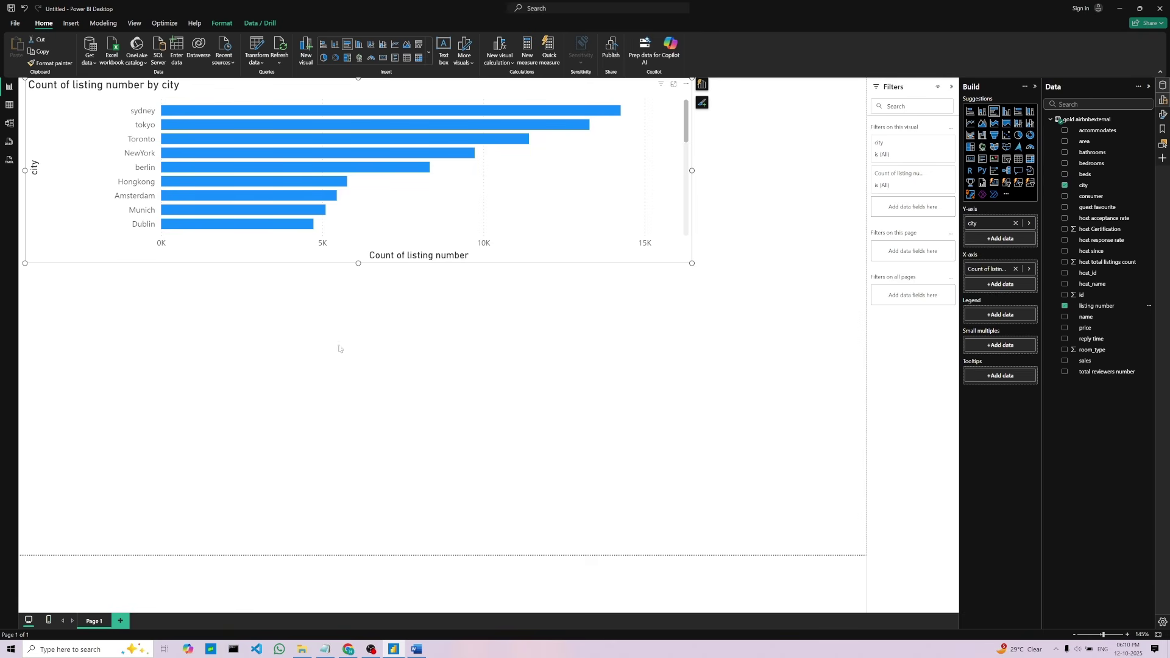
Check the card instructions in the Word notes, return to Power BI Desktop, and add a narrowed card visual below the bar chart
click(417, 648)
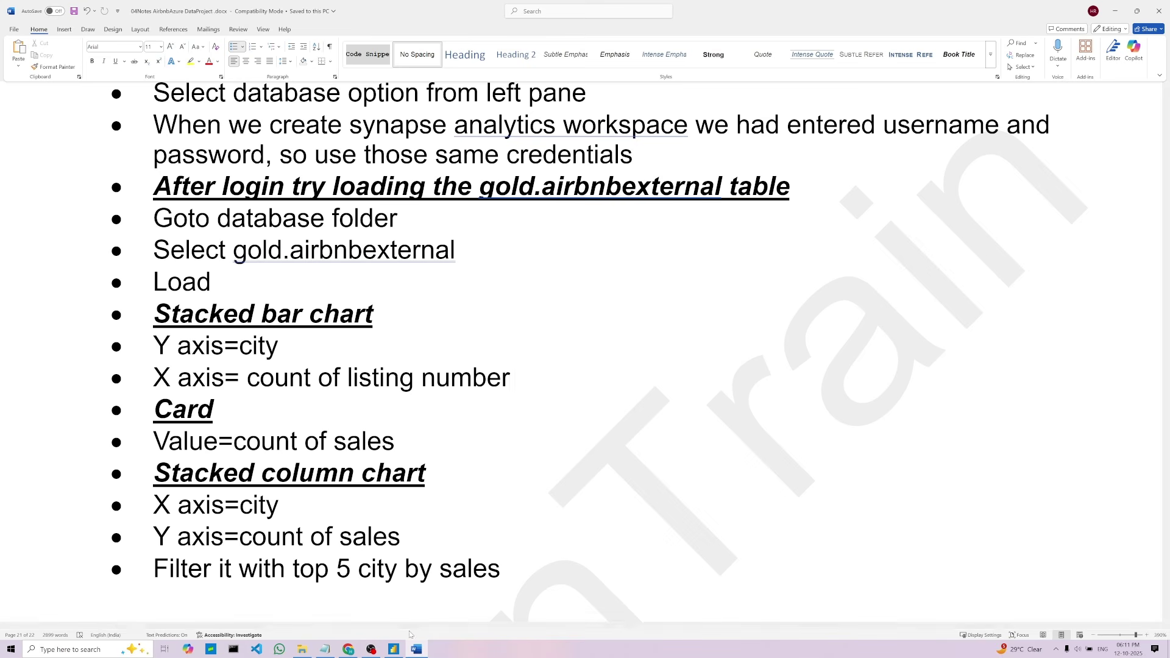
click(394, 648)
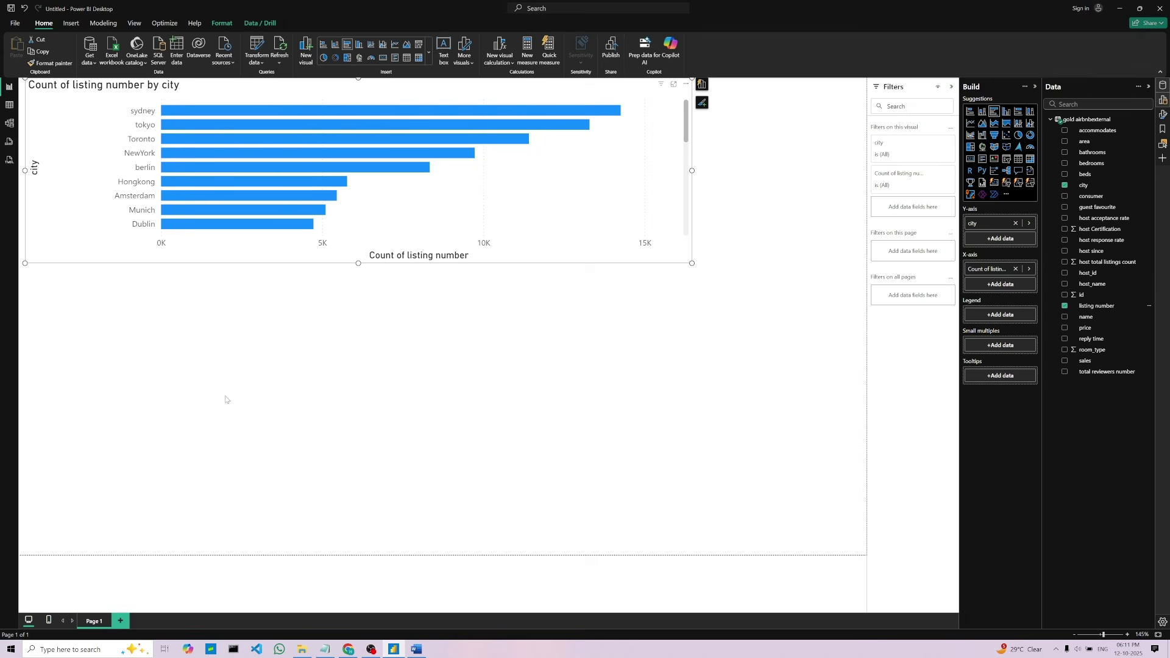
click(653, 336)
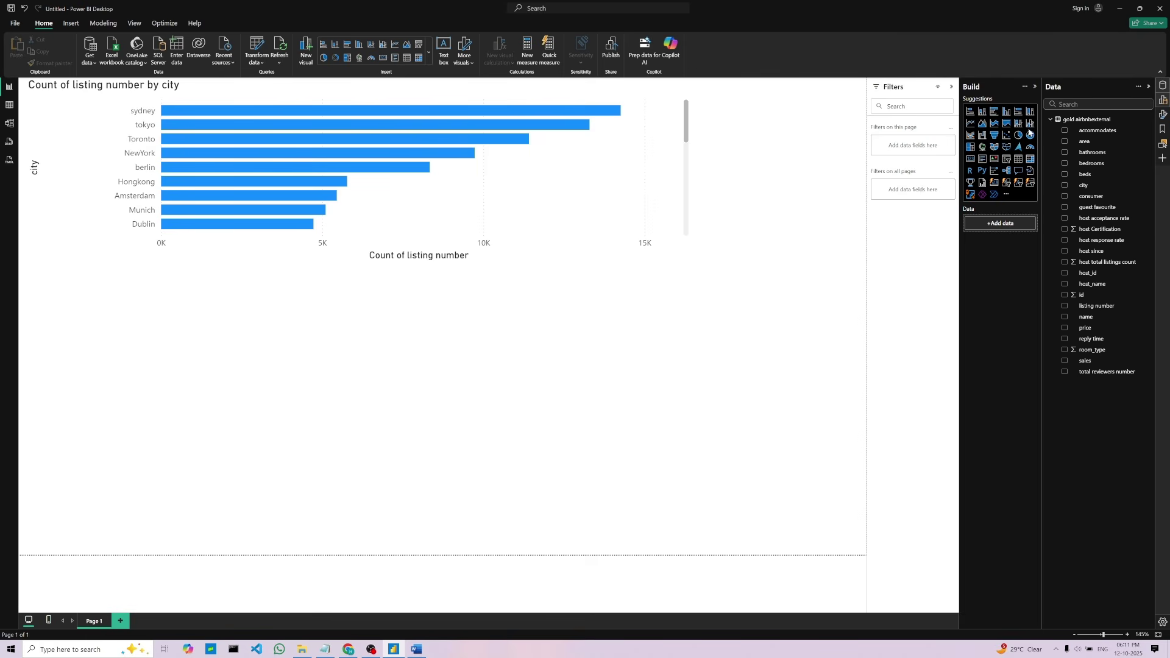
click(971, 160)
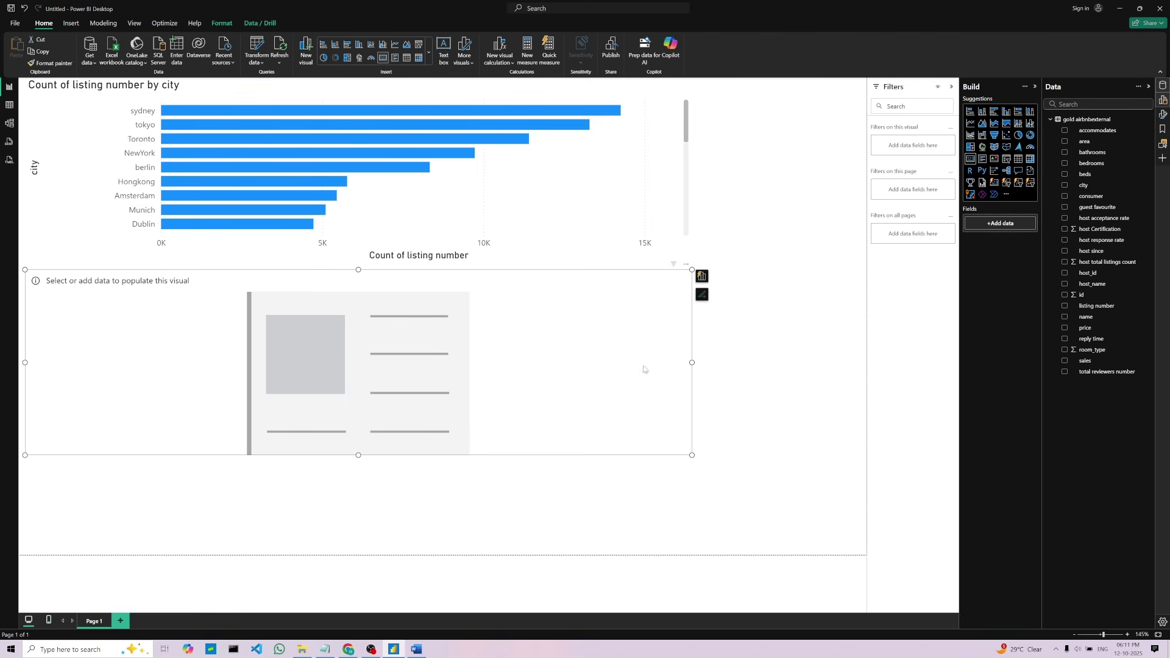
drag(643, 368, 322, 365)
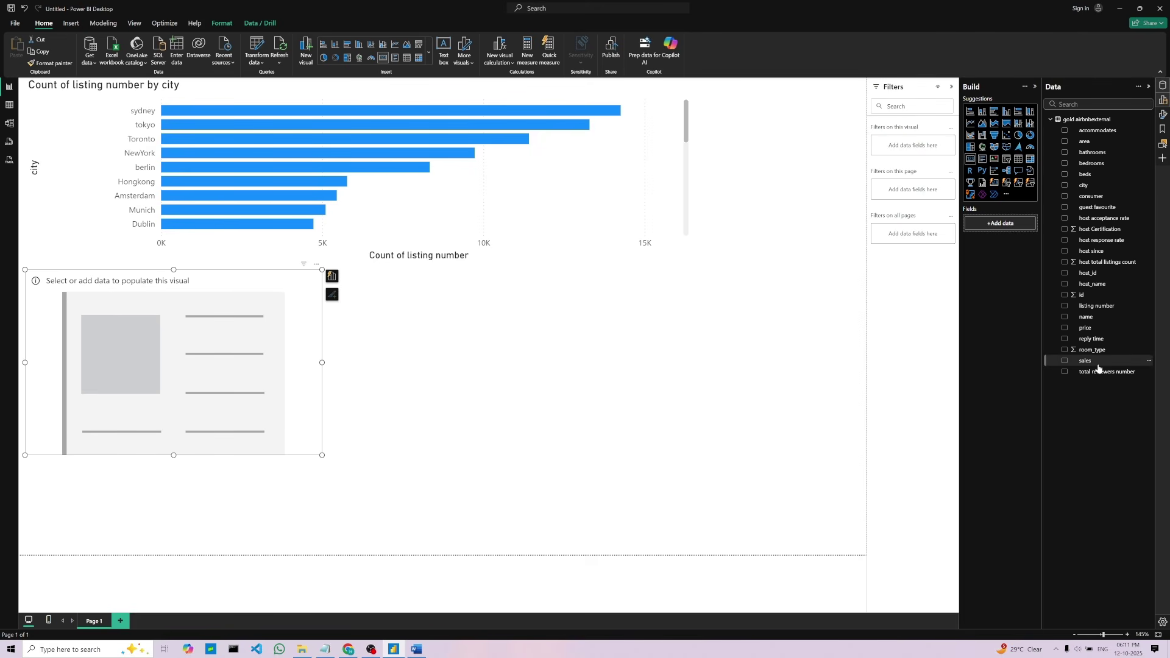
Add the sales field to the card and set its summarization to Count
drag(1099, 368, 1001, 227)
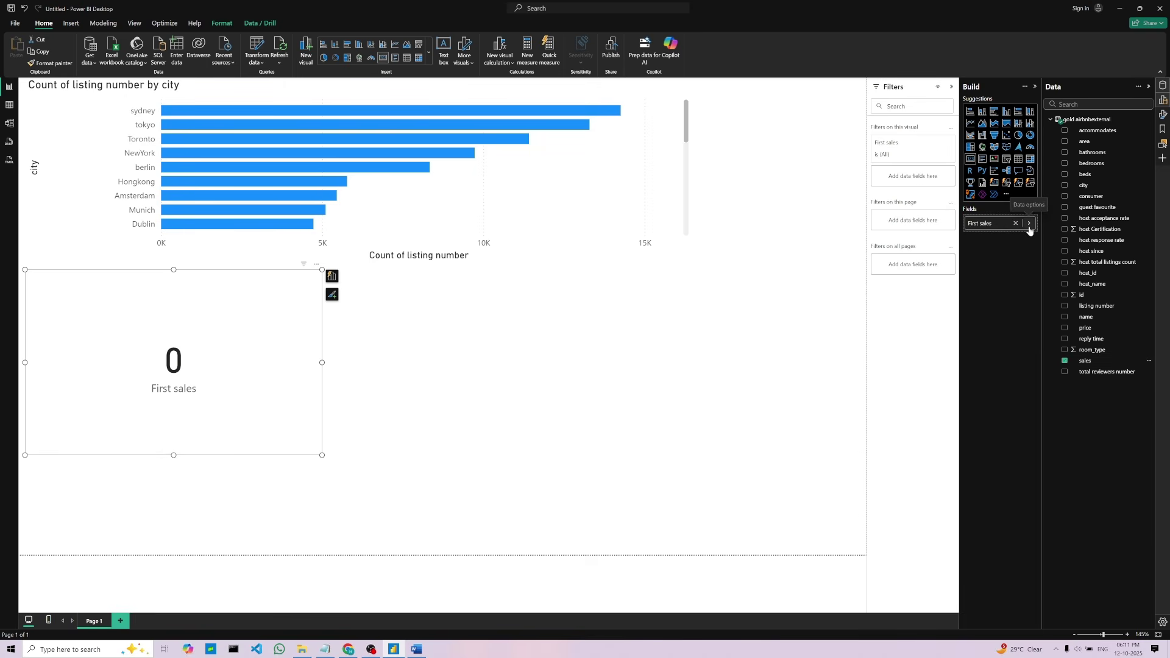
click(1029, 225)
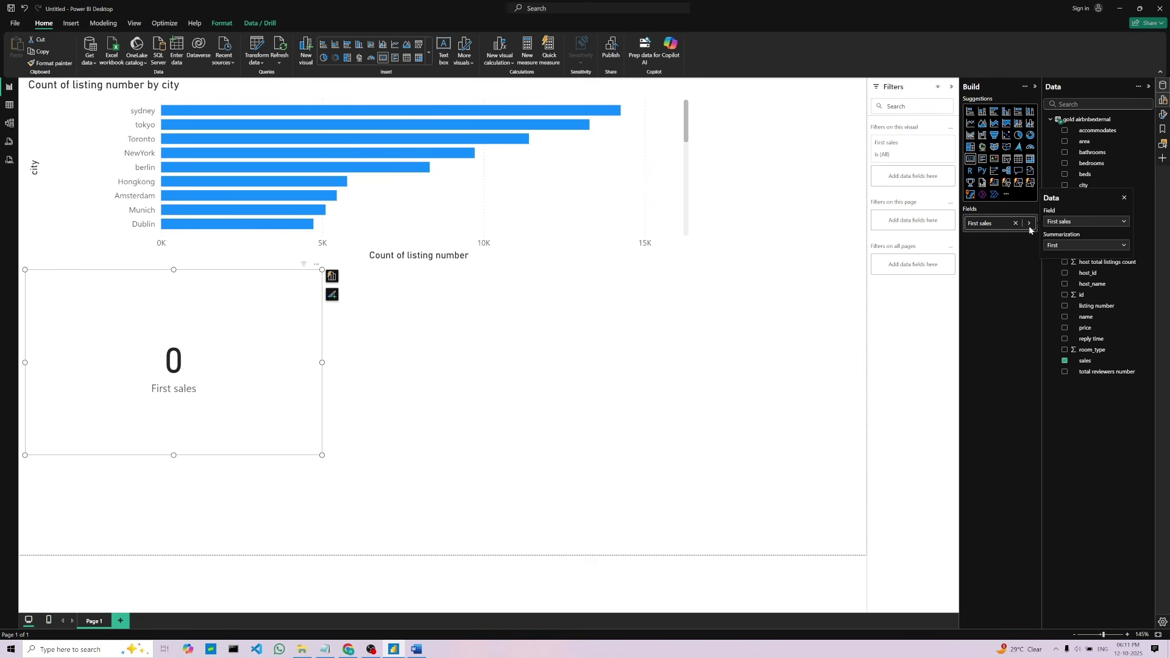
click(1072, 248)
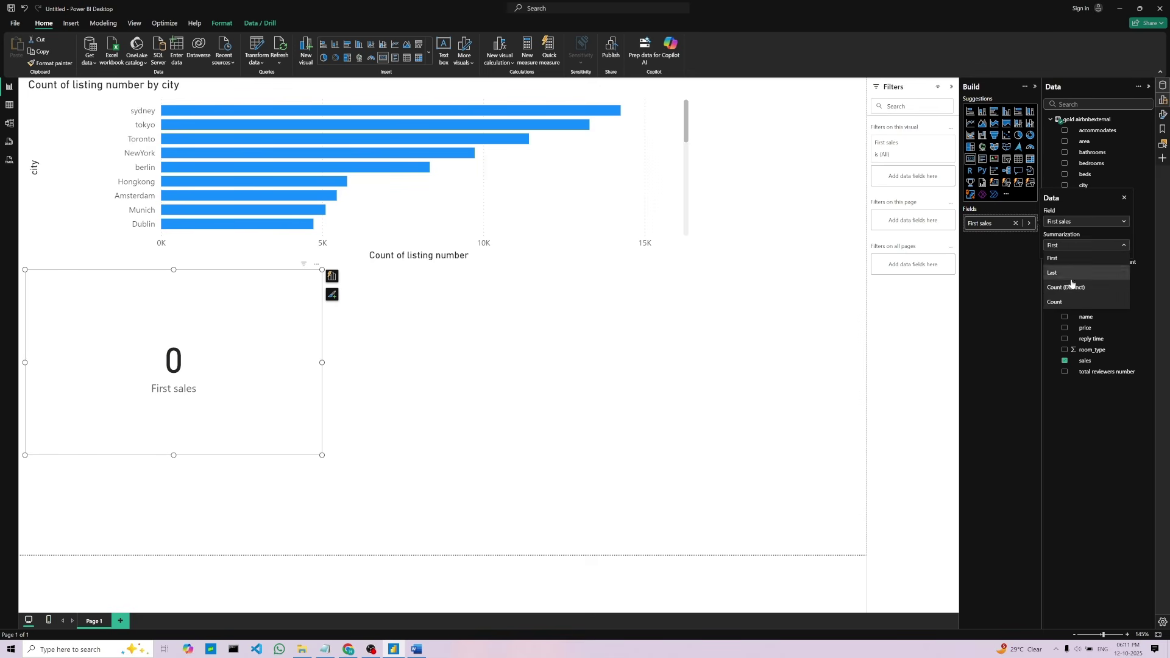
click(1073, 305)
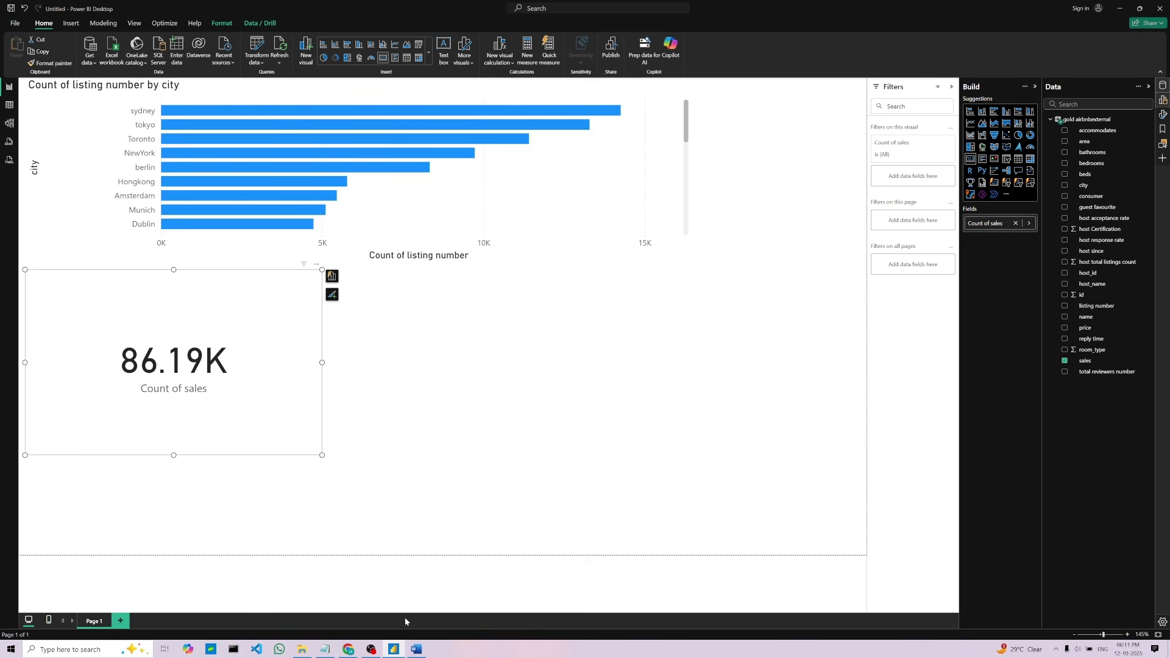
Check the Word notes, add a stacked column chart in Power BI Desktop, move it beside the card, and widen it to the page's right edge
click(411, 651)
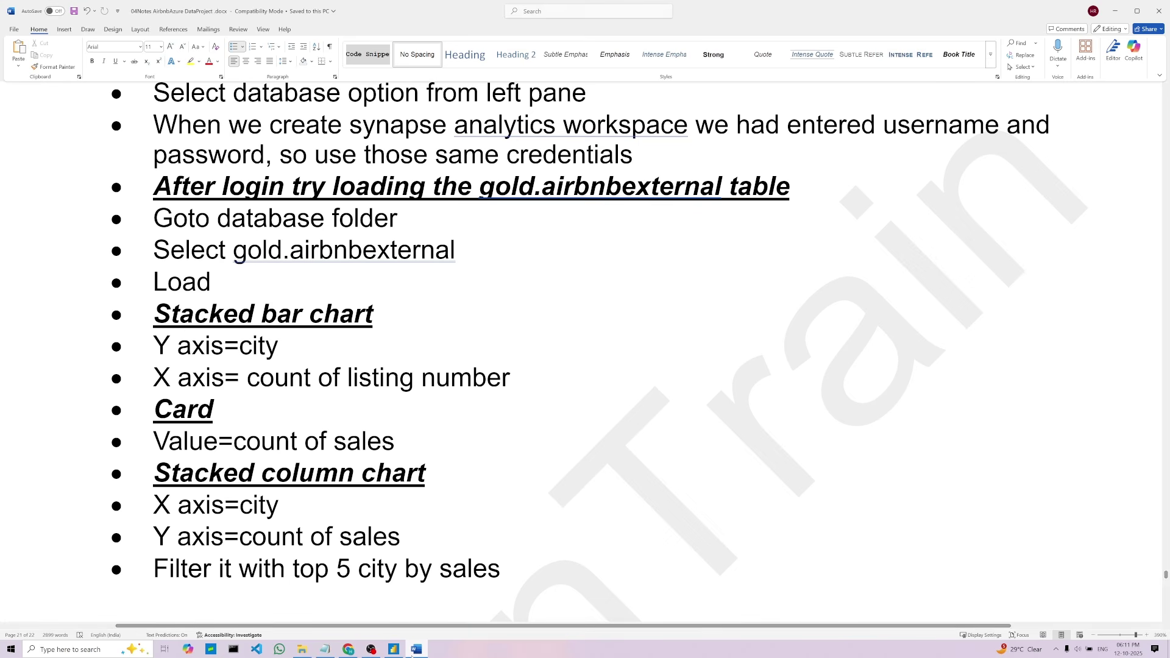
click(412, 651)
key(Escape)
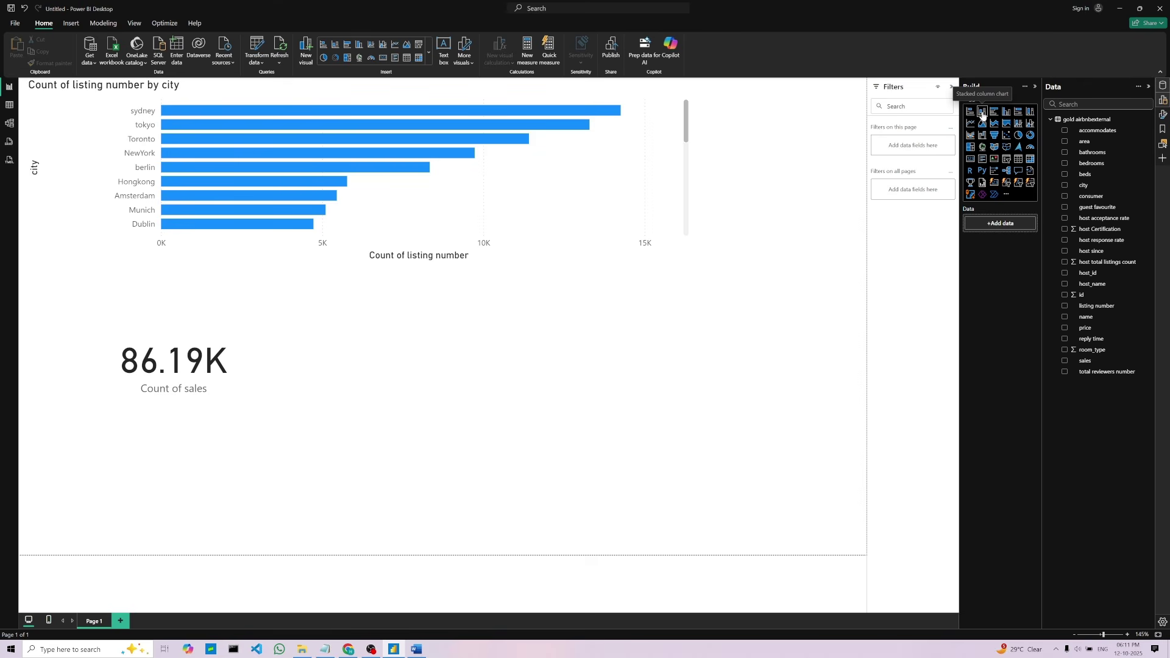
click(983, 112)
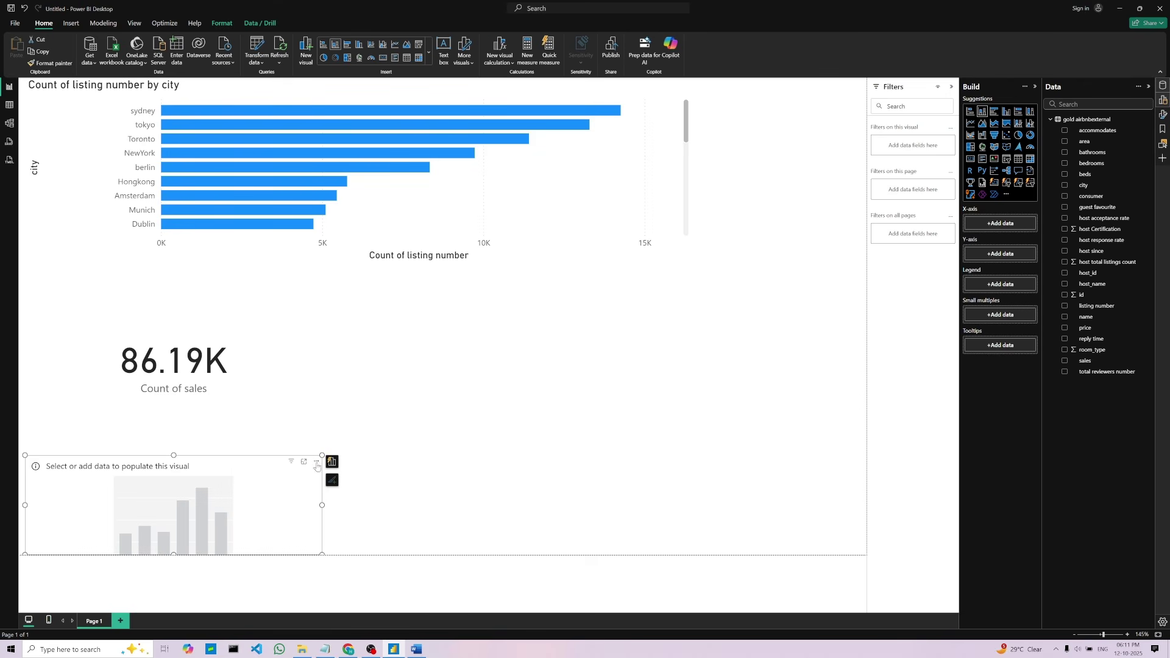
drag(317, 466, 463, 517)
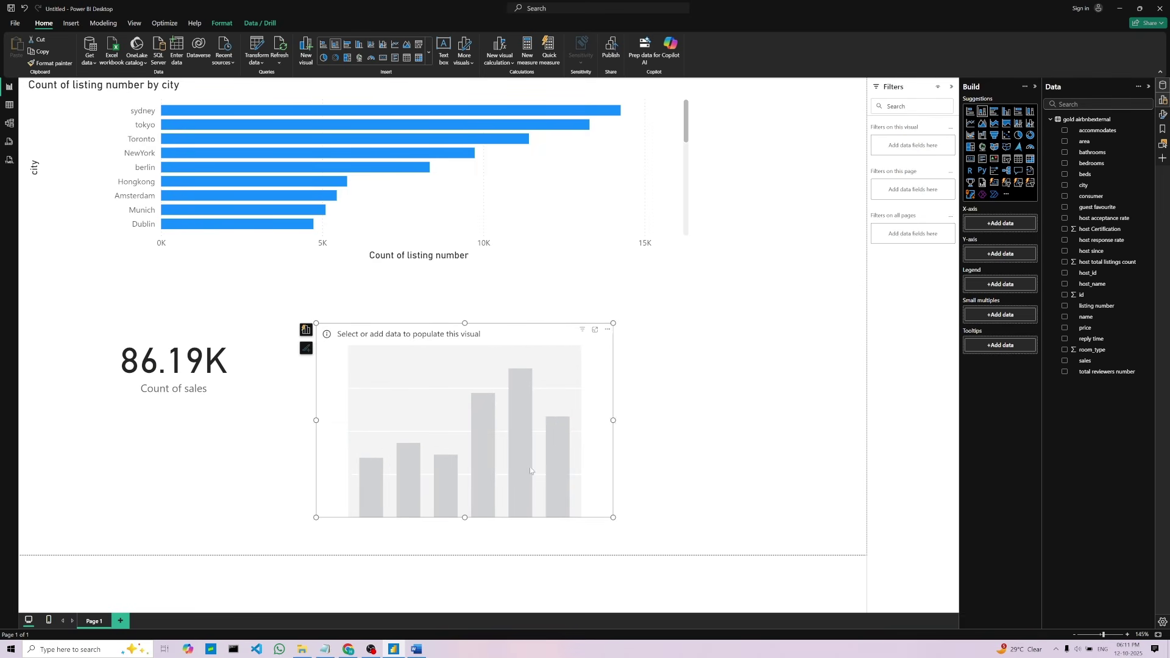
drag(613, 420, 858, 420)
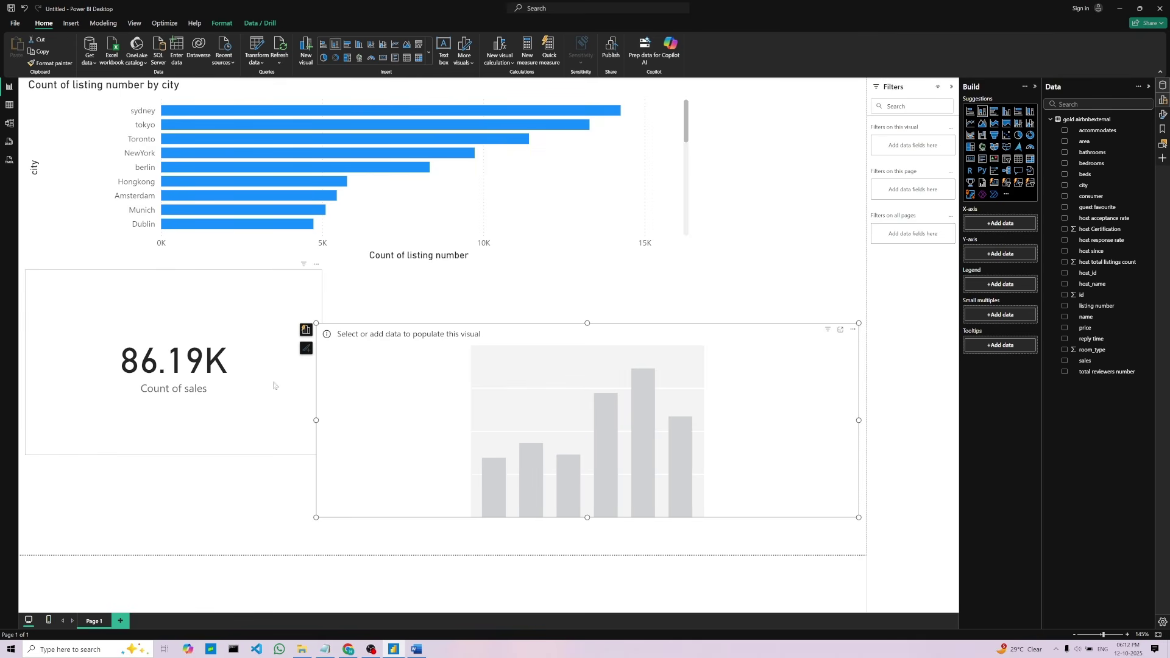
Check the axis fields in the Word notes and assign city to the column chart's X-axis and count of sales to its Y-axis in Power BI Desktop
click(416, 650)
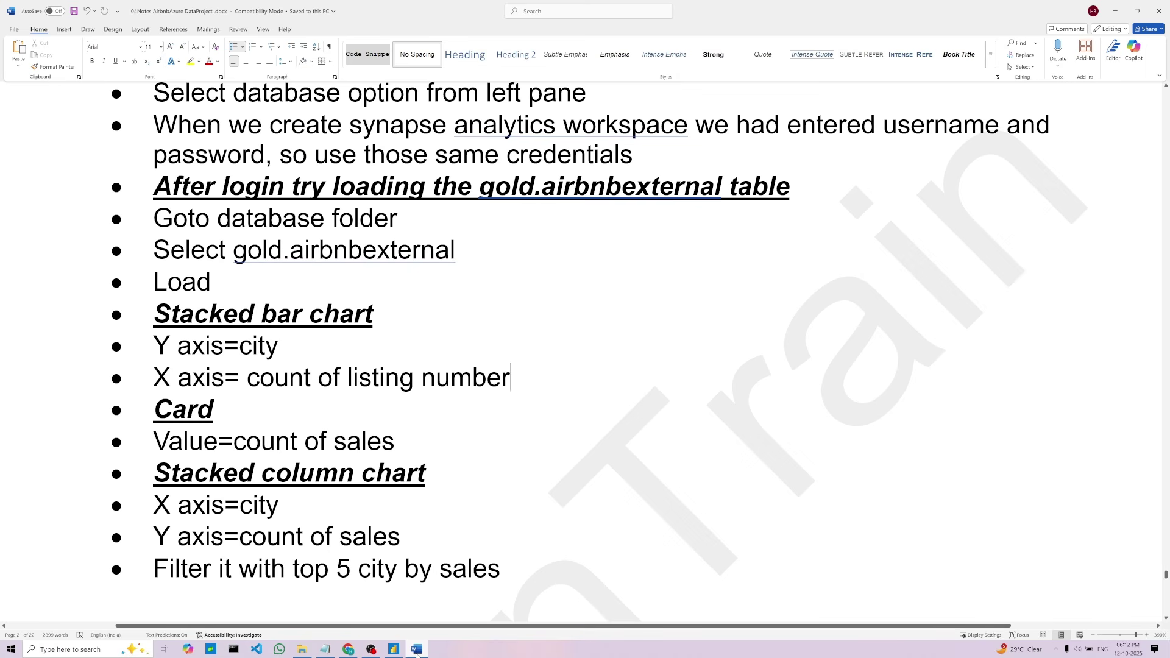
click(393, 650)
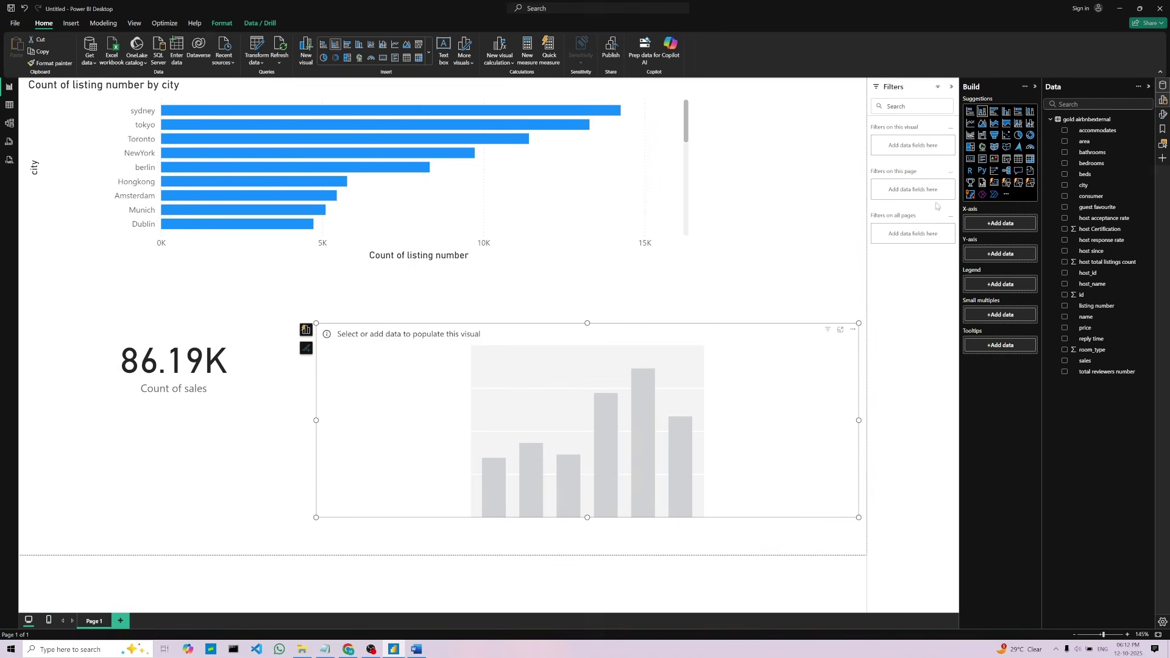
drag(1087, 186, 1002, 225)
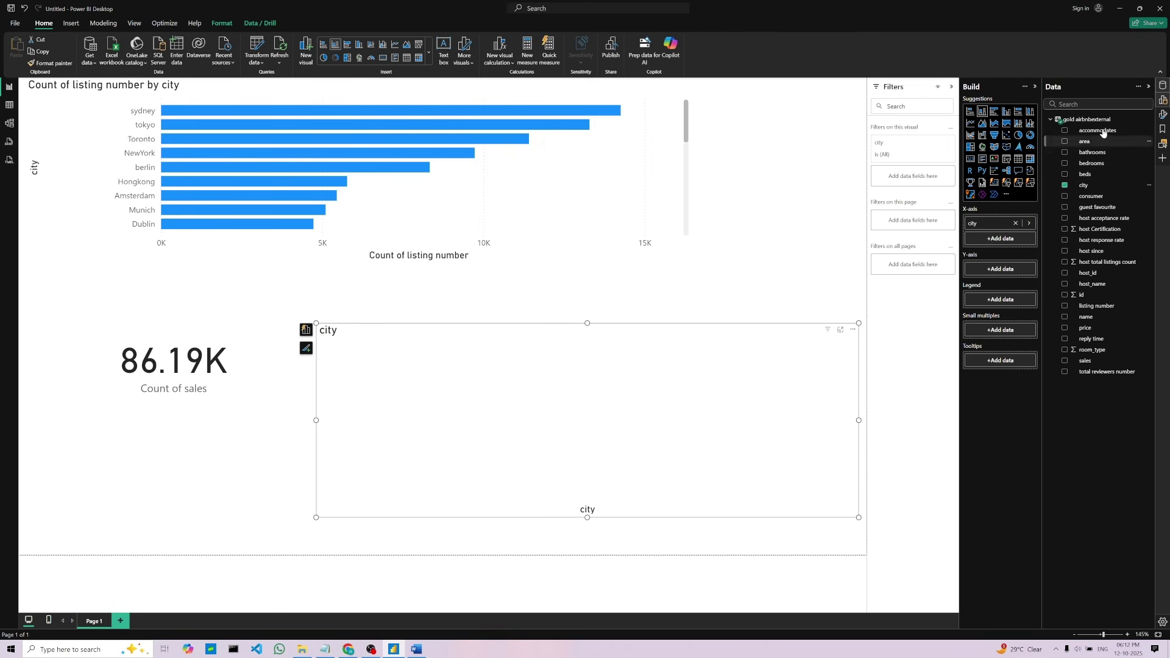
drag(1085, 360, 993, 272)
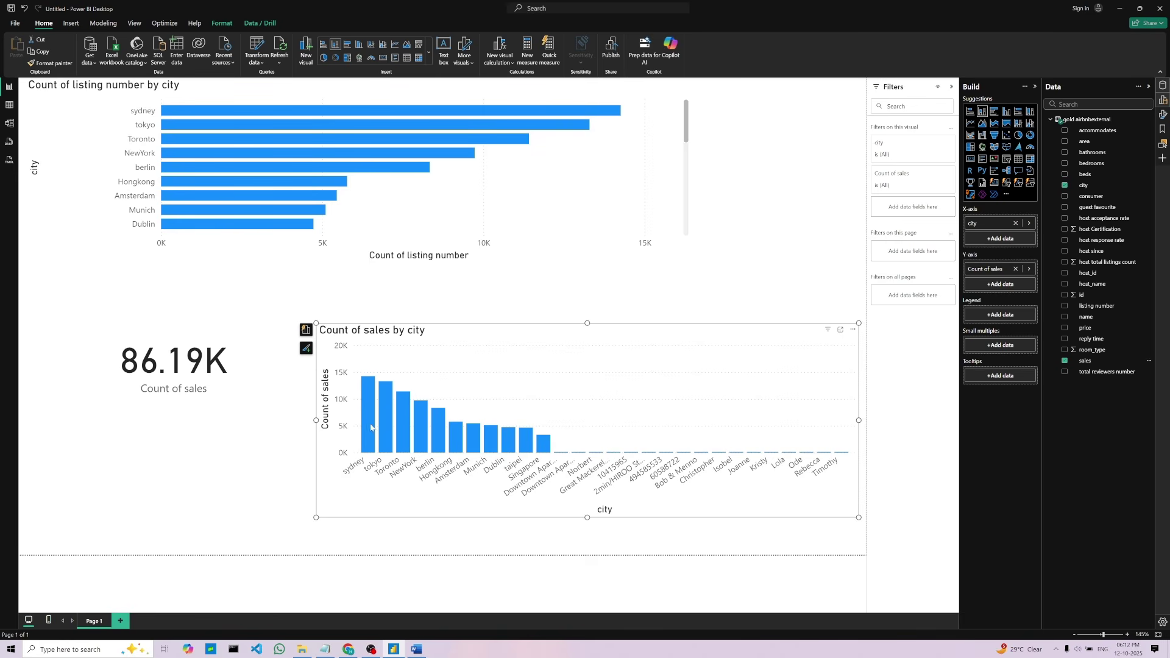
Check the filter instruction in the Word notes and apply a Top N filter on the column chart's city, showing the top 5 by First sales
mouse_move(371, 428)
click(416, 649)
triple_click(225, 568)
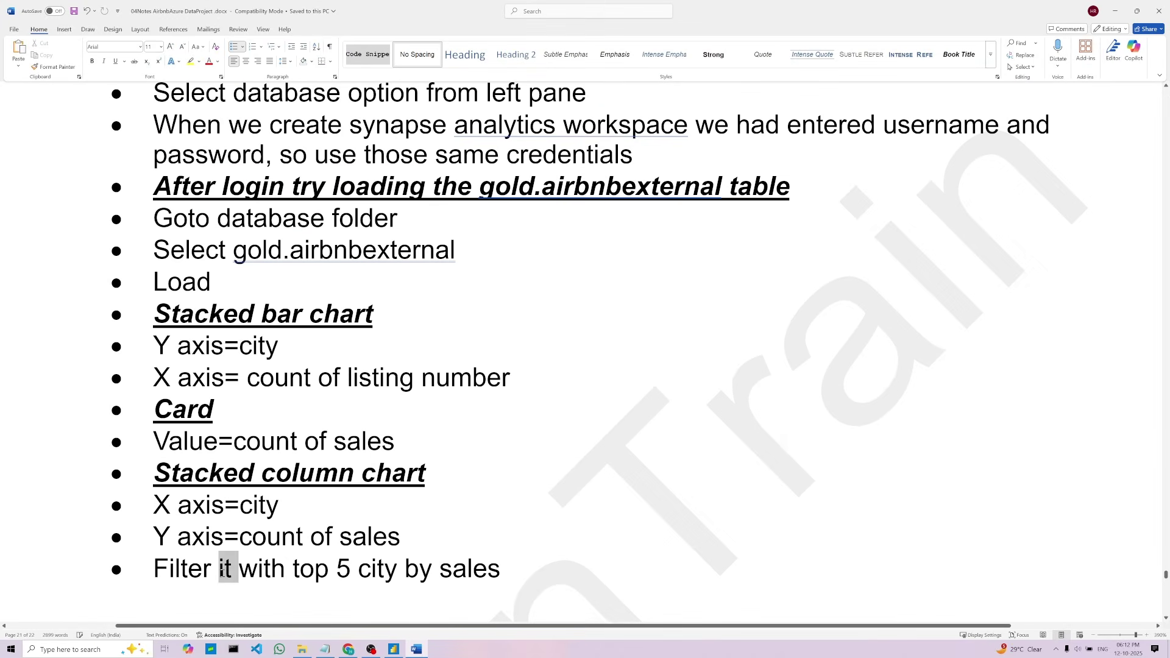
click(524, 577)
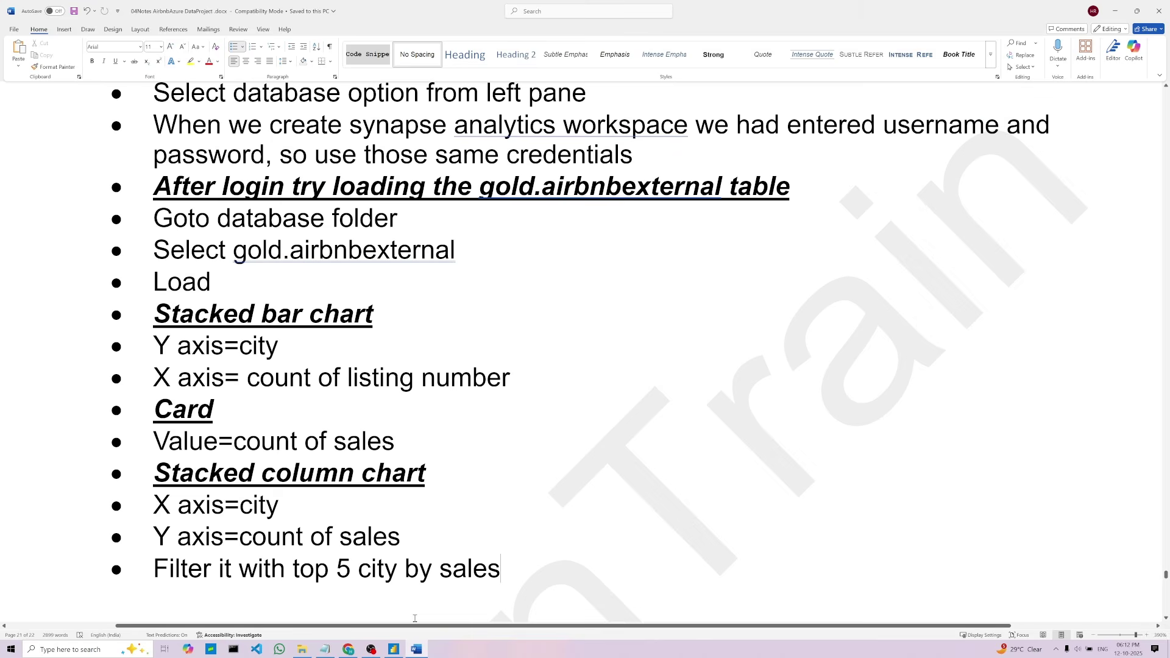
click(393, 649)
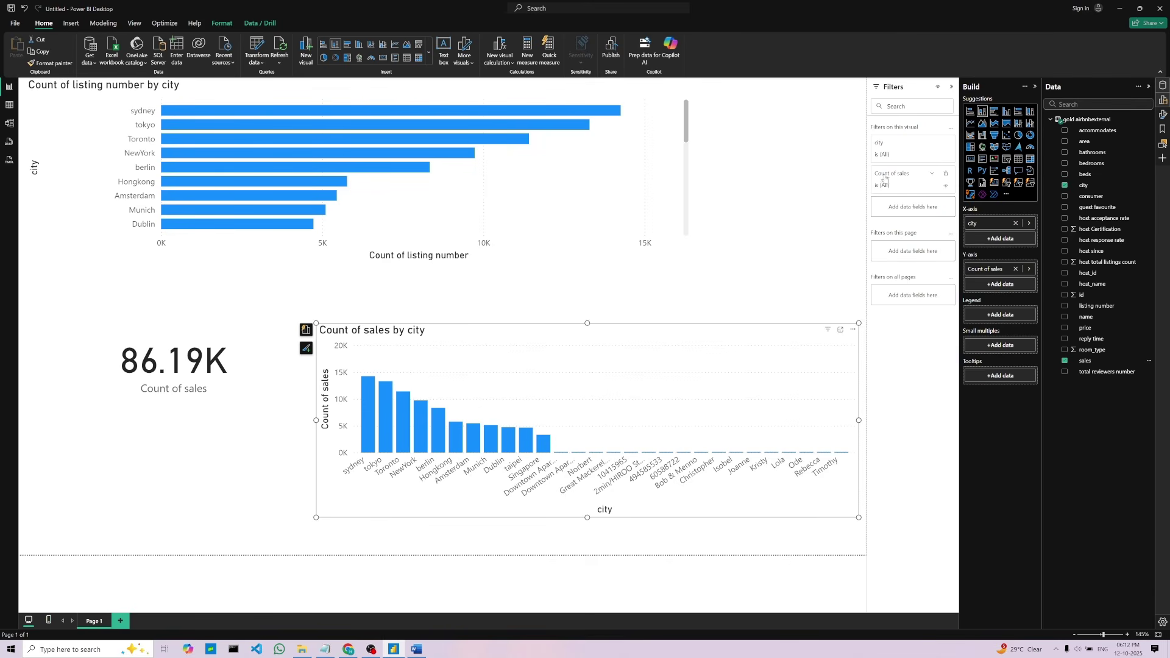
click(931, 143)
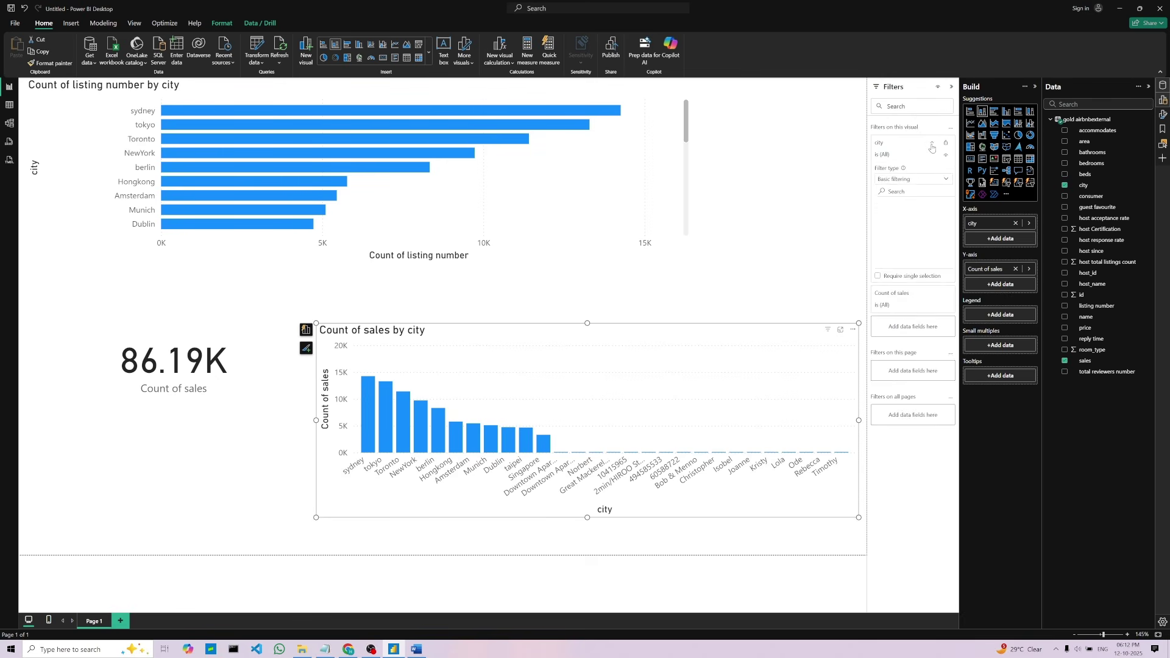
click(945, 179)
click(899, 212)
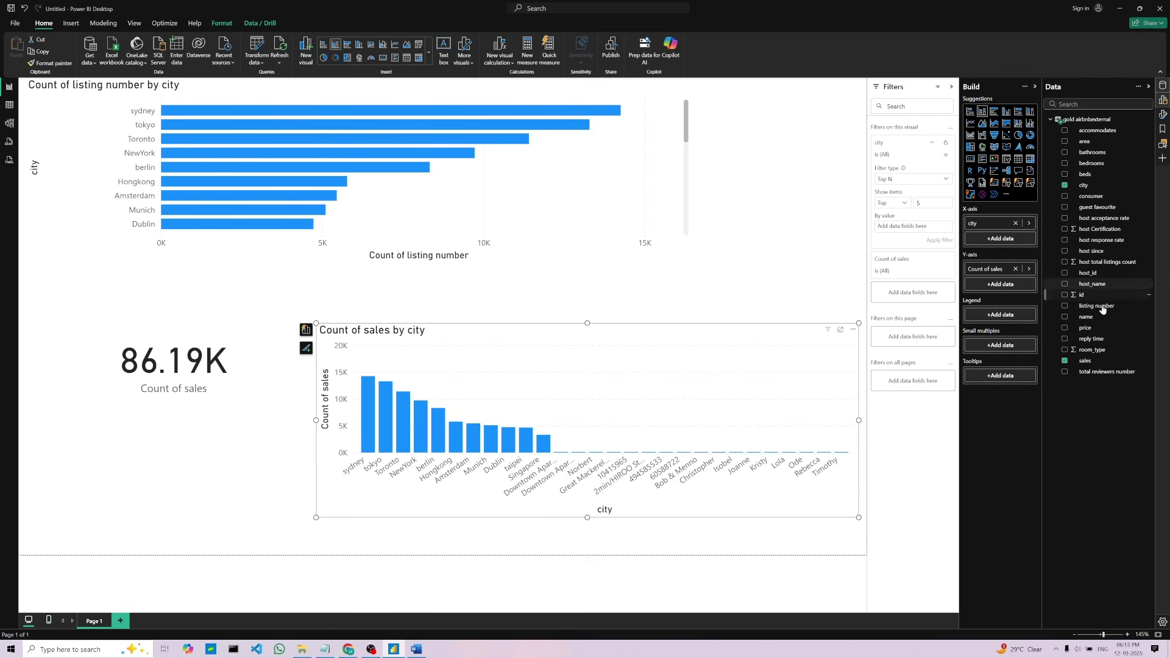
drag(1100, 368, 920, 229)
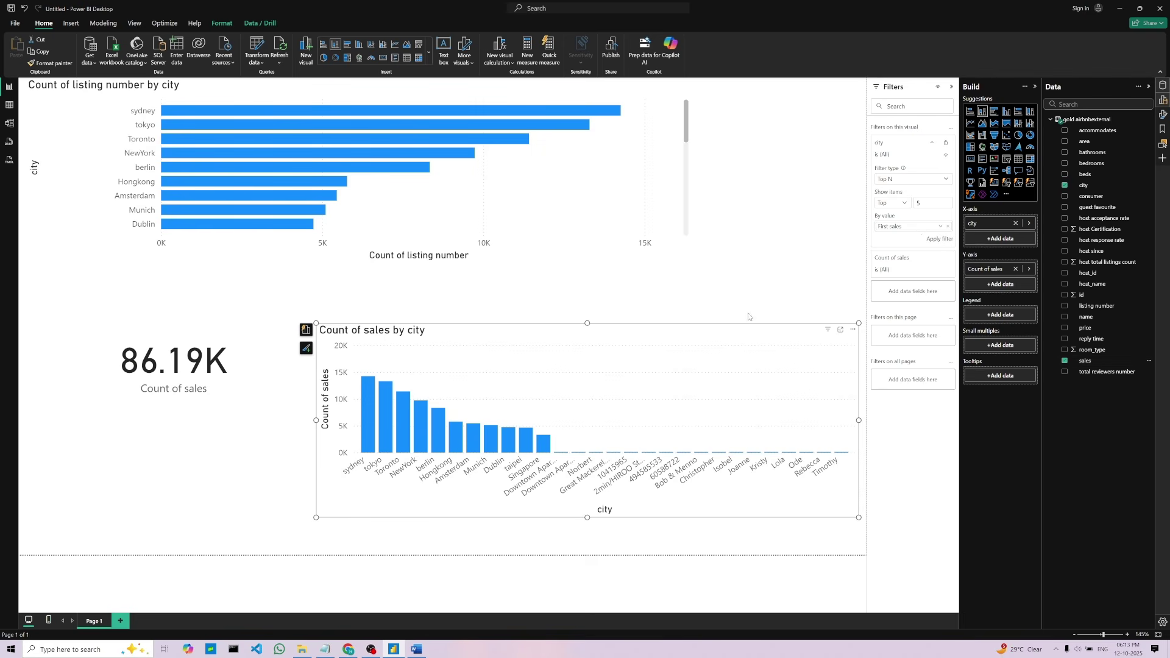
click(934, 240)
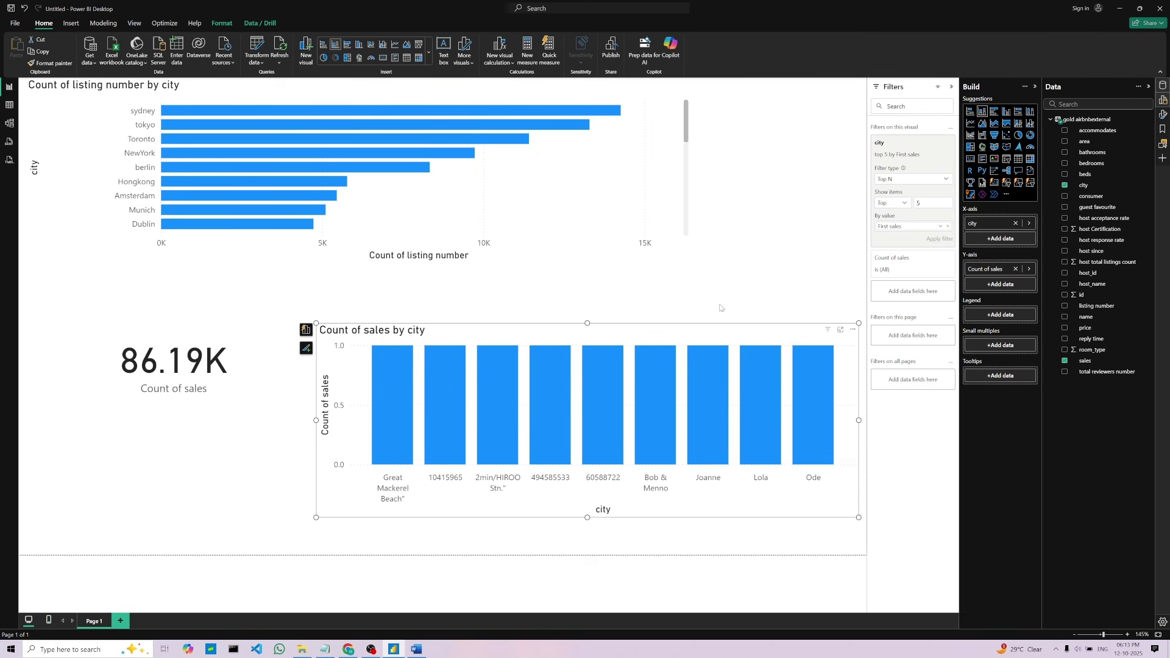
Re-add sales as the city filter's ranking value, summarize it by Count, apply the filter, and narrow the column chart from its left edge
click(948, 227)
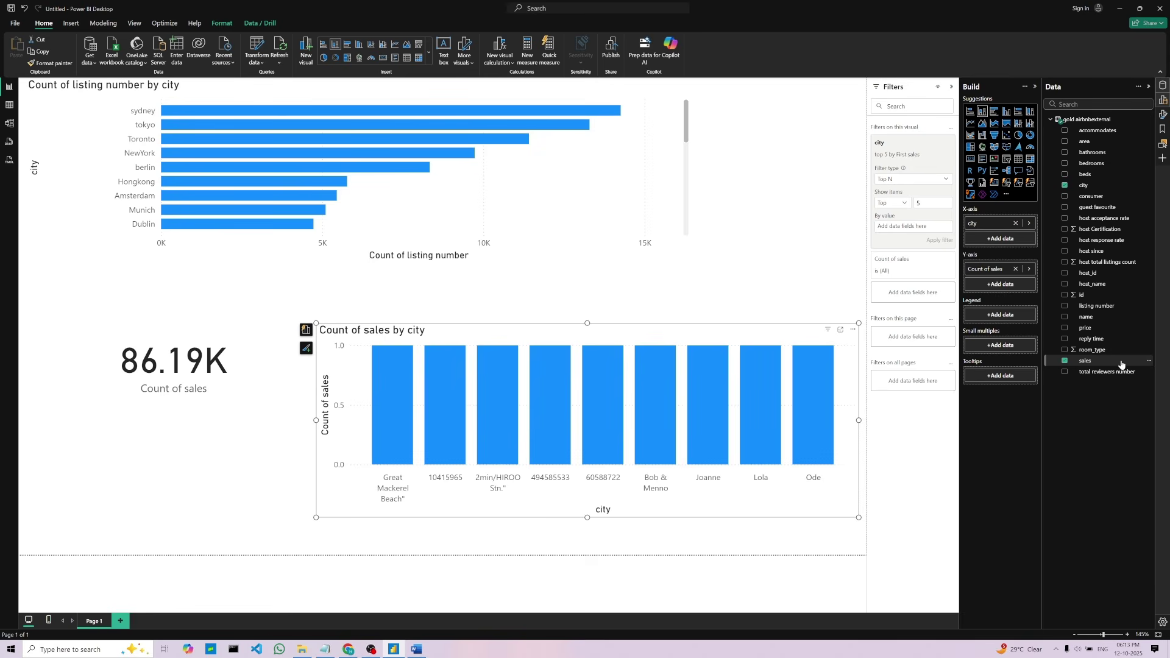
drag(1121, 365, 901, 231)
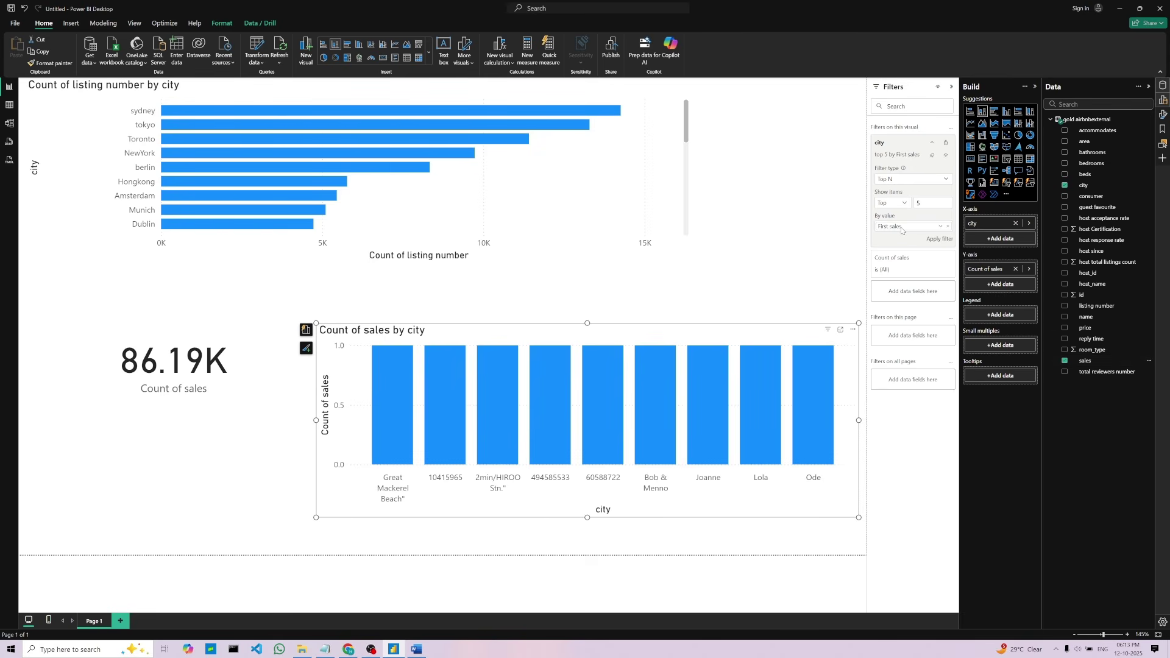
click(942, 227)
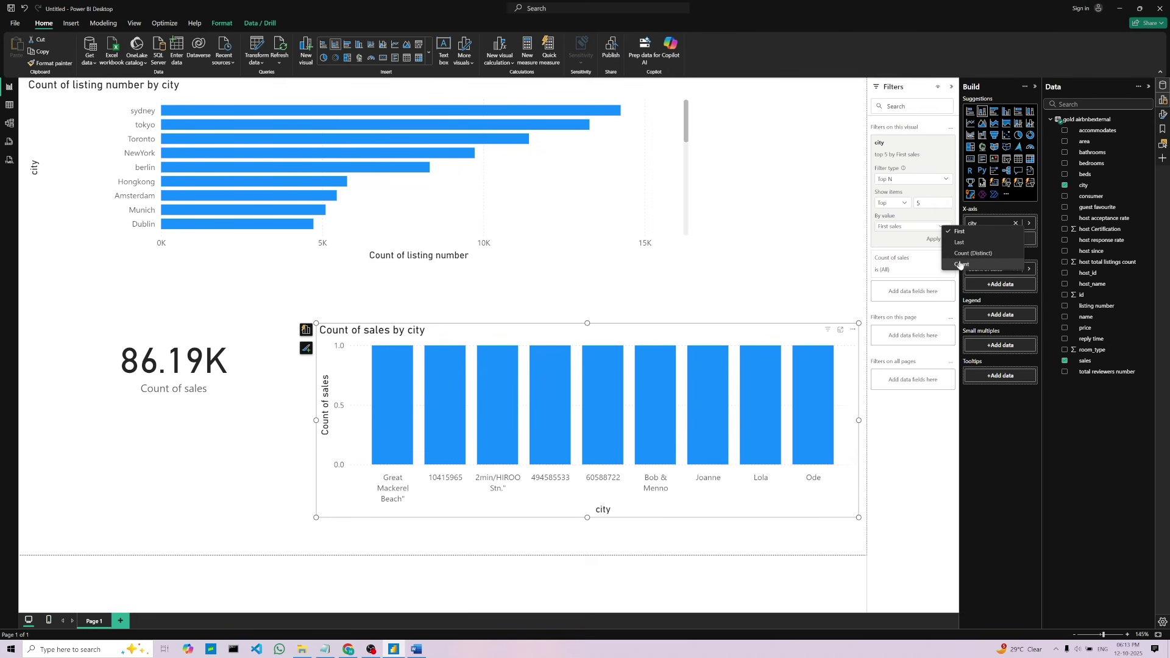
click(965, 265)
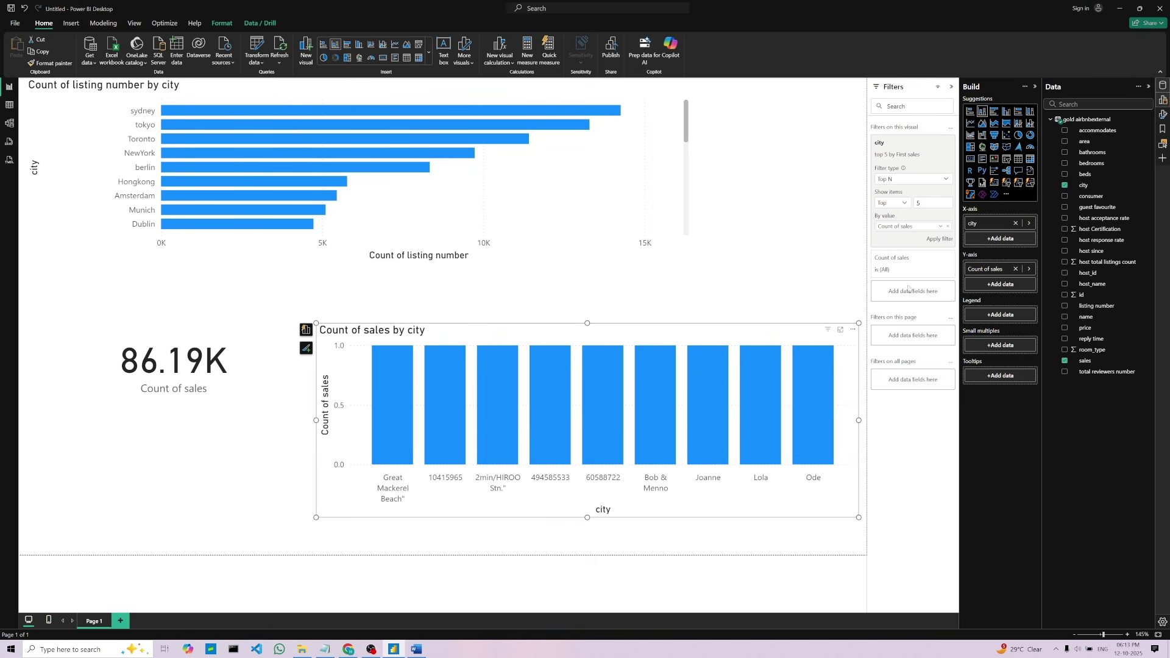
click(937, 239)
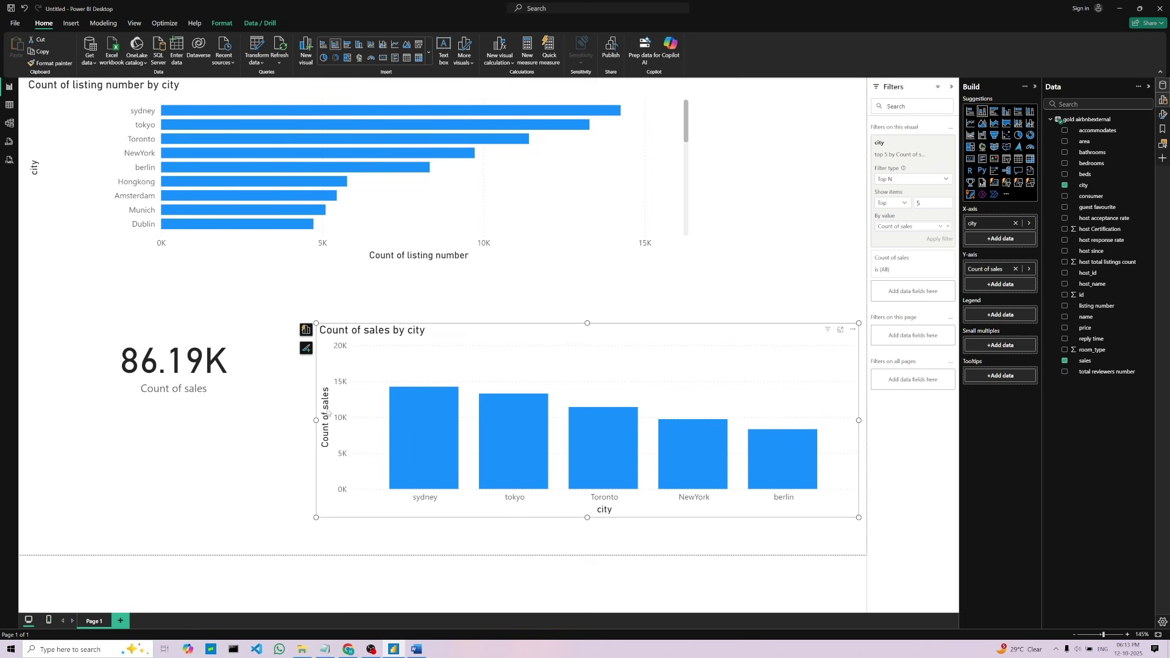
drag(316, 419, 400, 421)
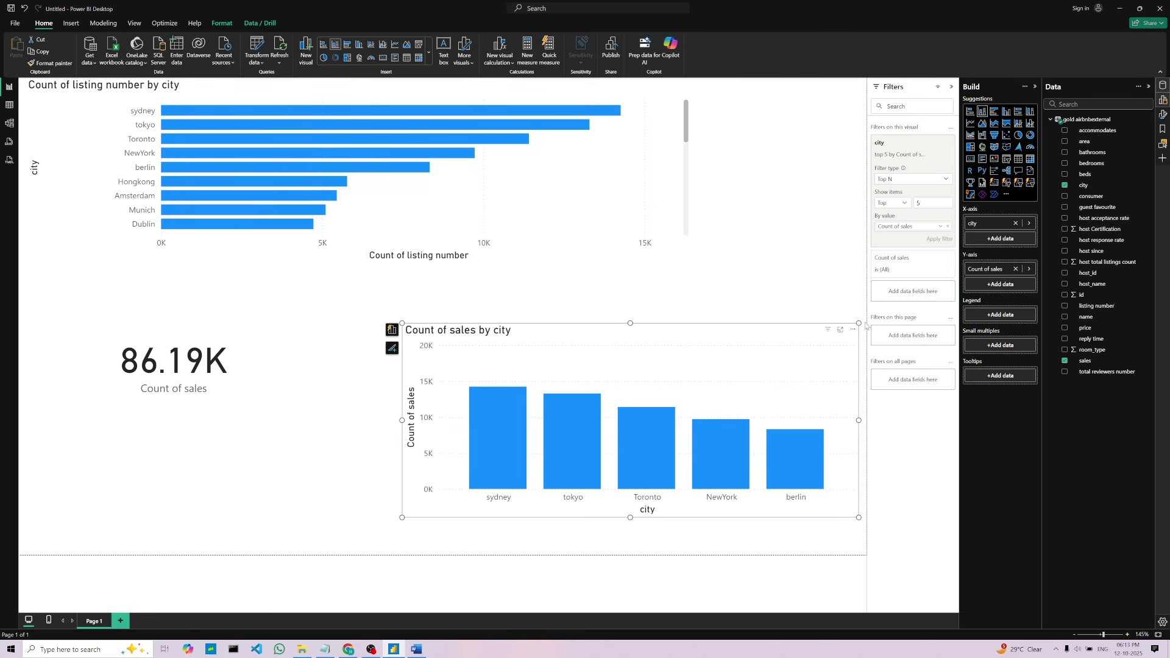
Move the sales column chart closer to the card, enlarge it to the page's lower and right edges, and widen the listing bar chart to match
drag(853, 329, 755, 281)
drag(539, 469, 540, 549)
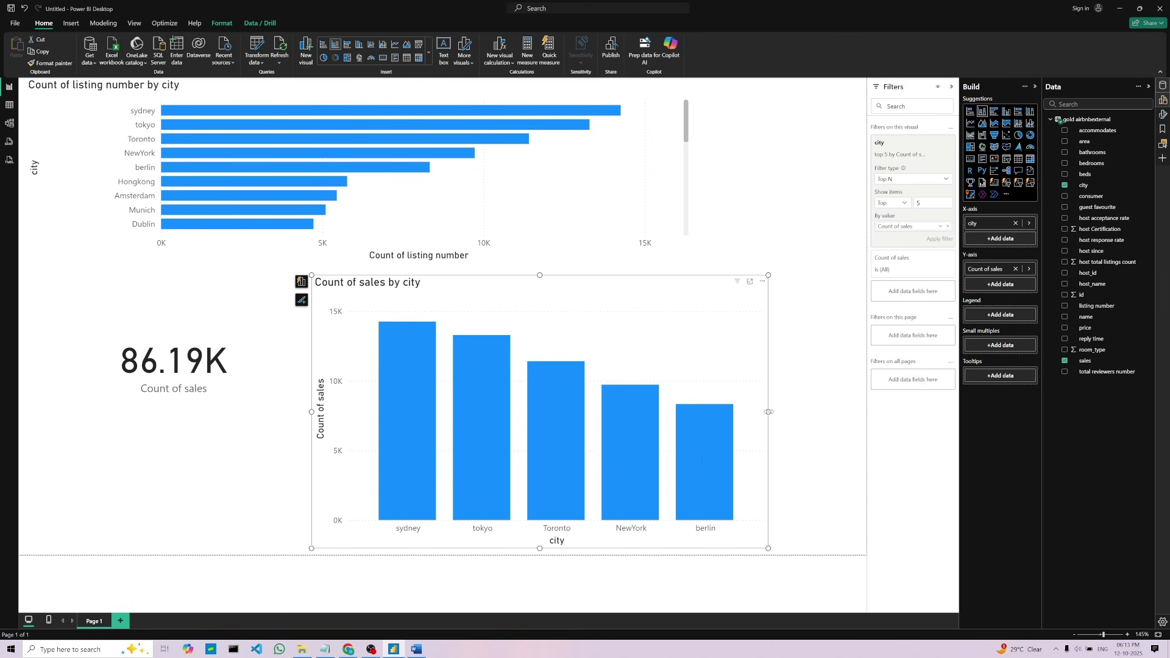
drag(769, 412, 863, 418)
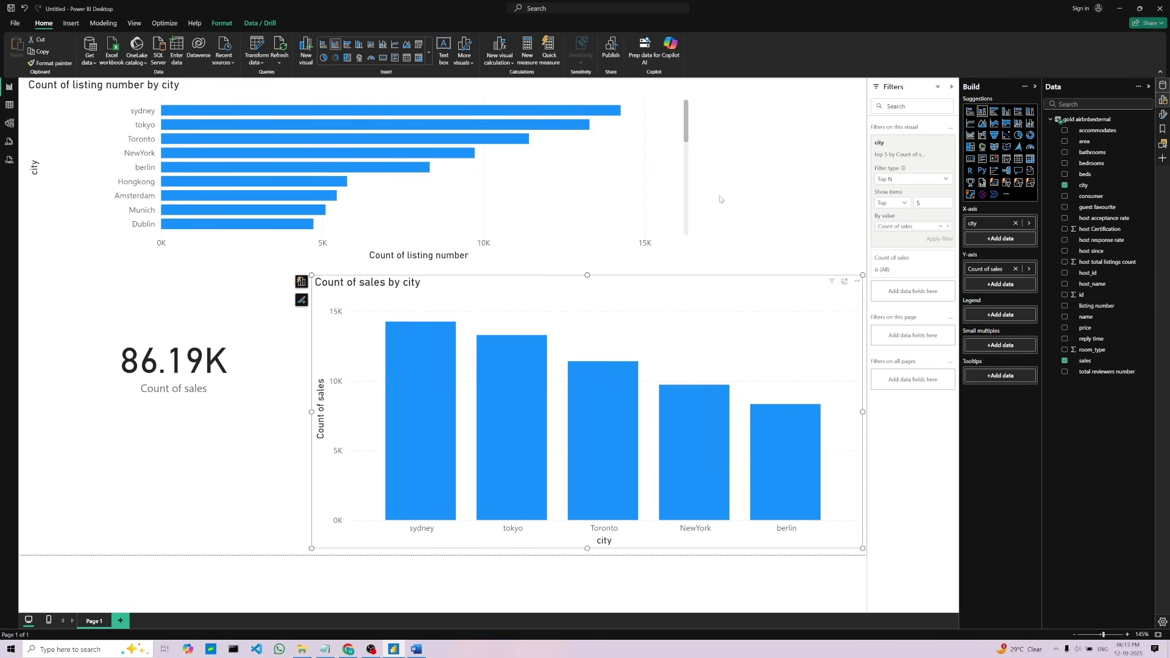
click(692, 172)
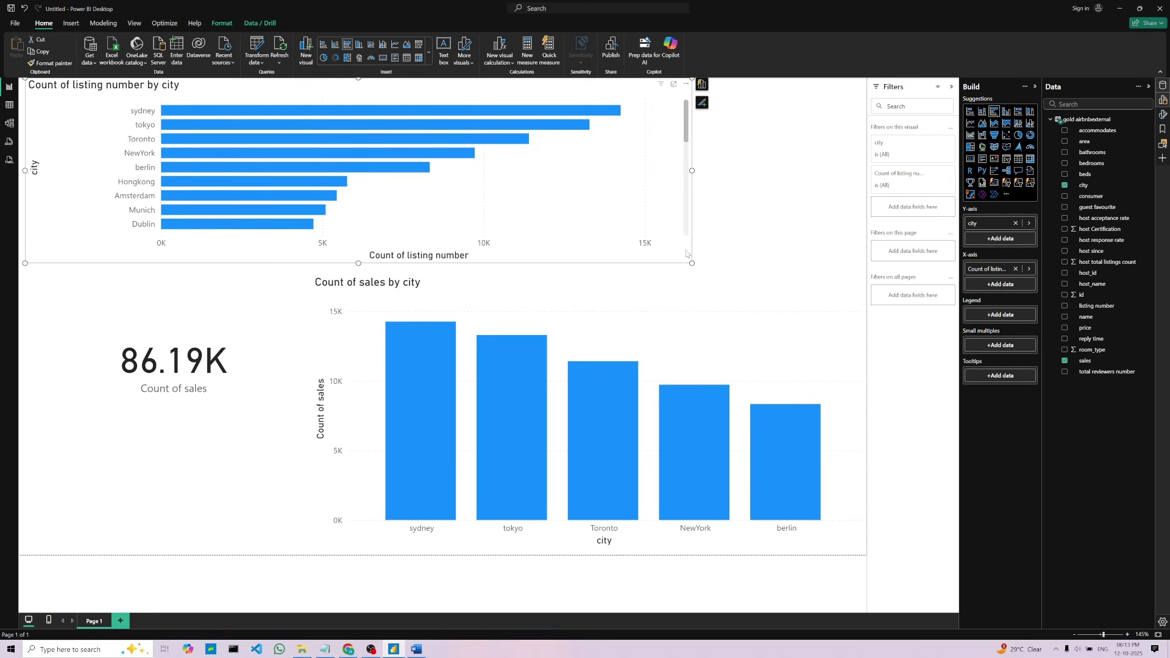
drag(691, 171, 866, 182)
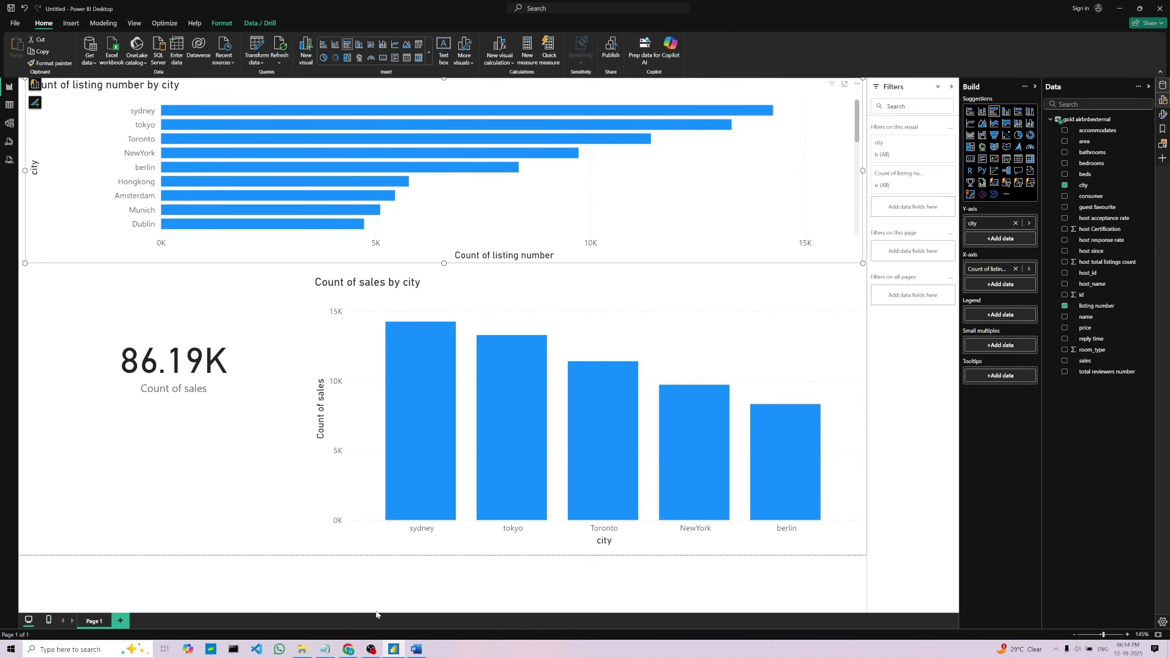
Review the Word notes on deleting the project by deleting the whole resource group
click(417, 649)
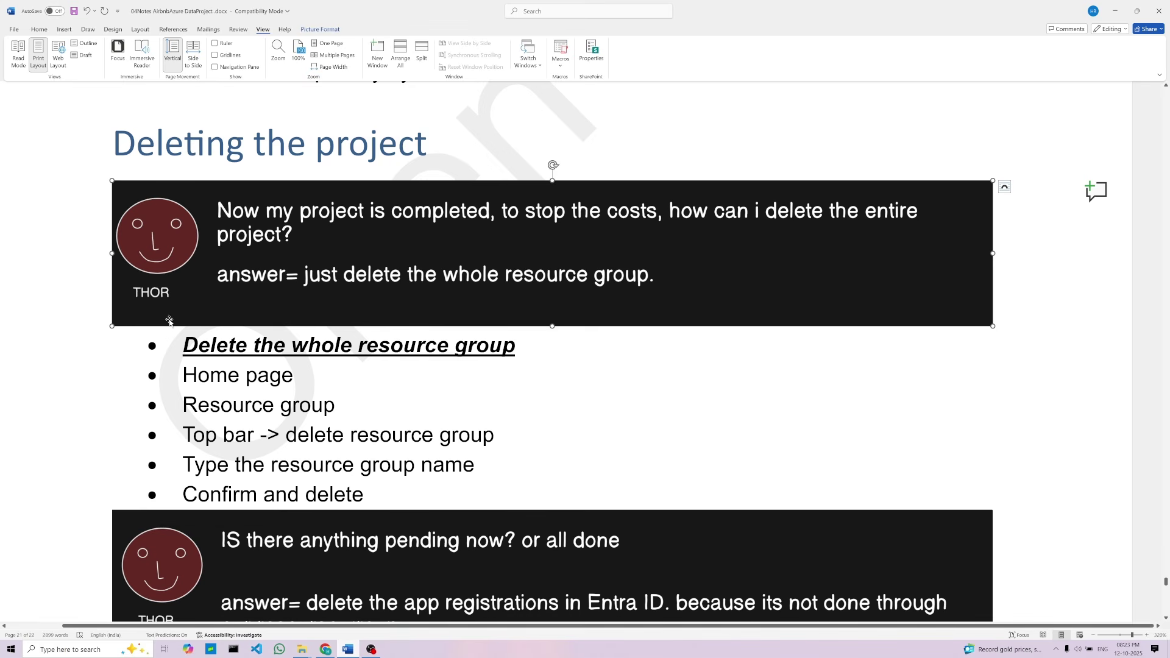
click(279, 349)
triple_click(279, 349)
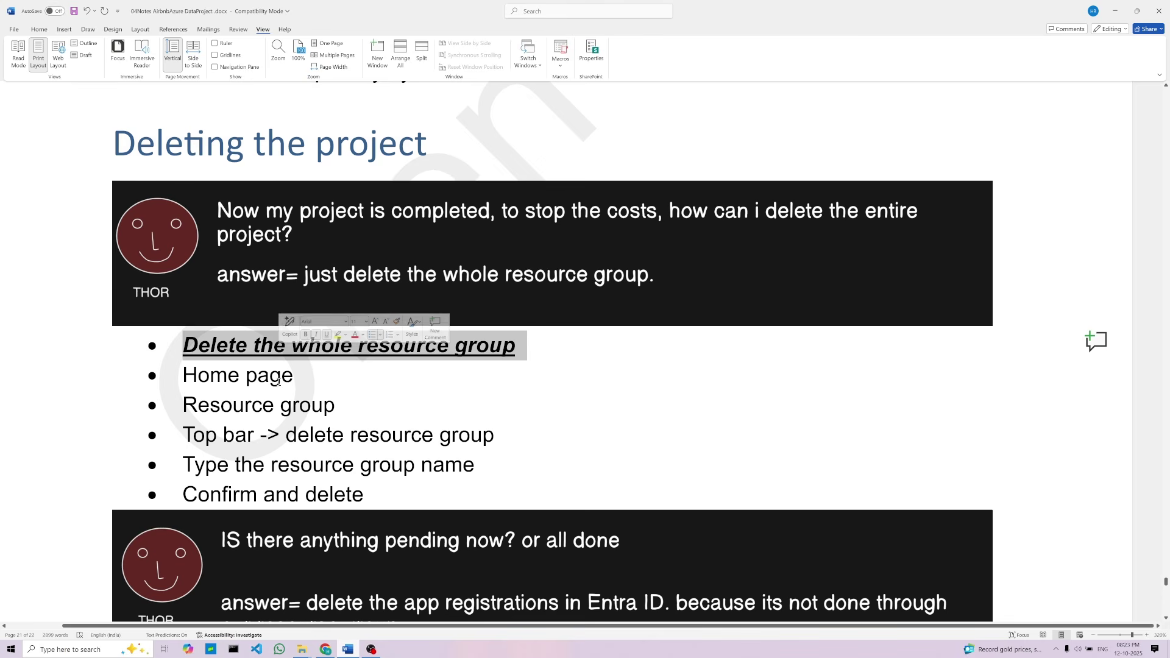
click(278, 381)
double_click(307, 405)
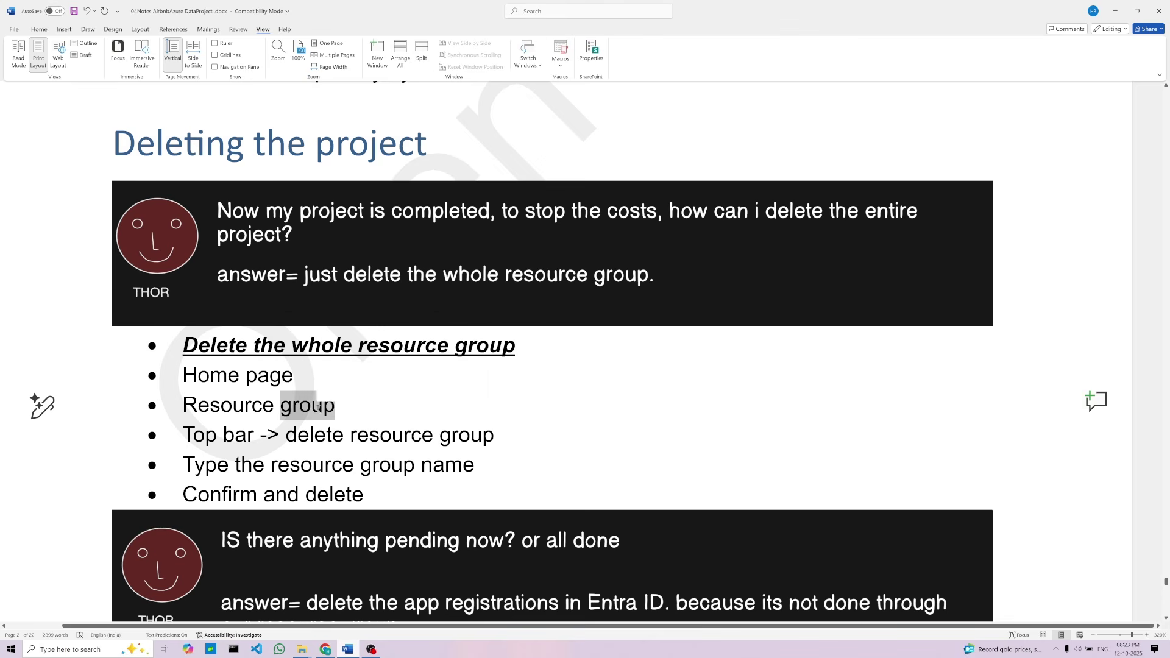
click(327, 439)
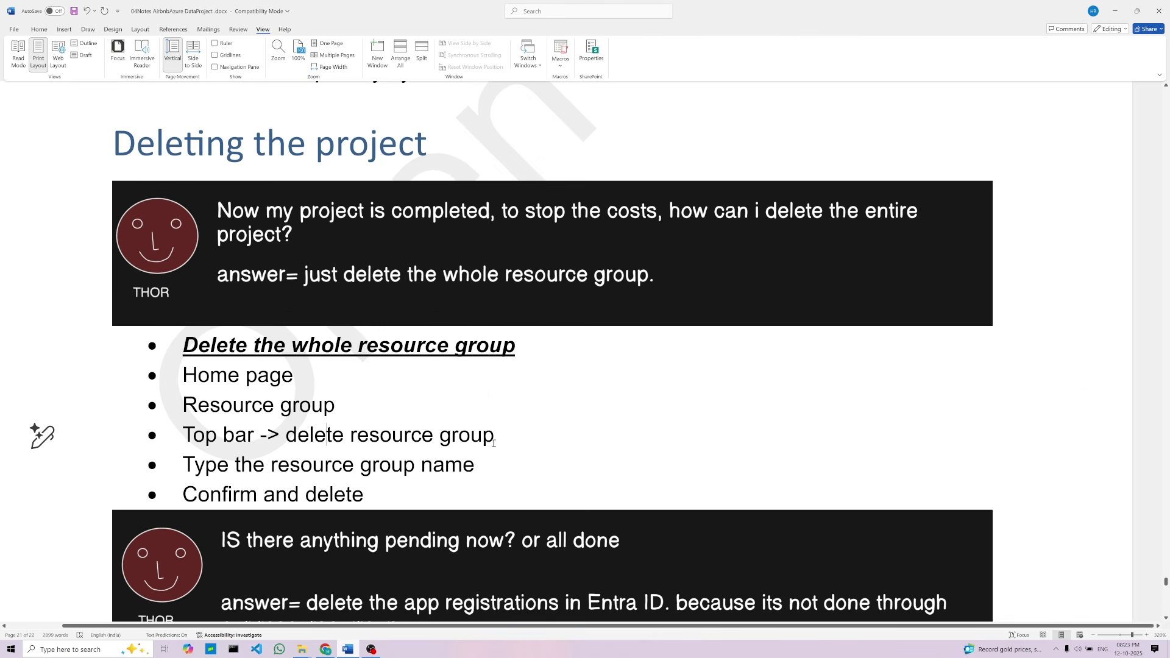
Switch to the Azure portal in the browser and open the AIRBNBPROJECT resource group from the recent resources
click(326, 649)
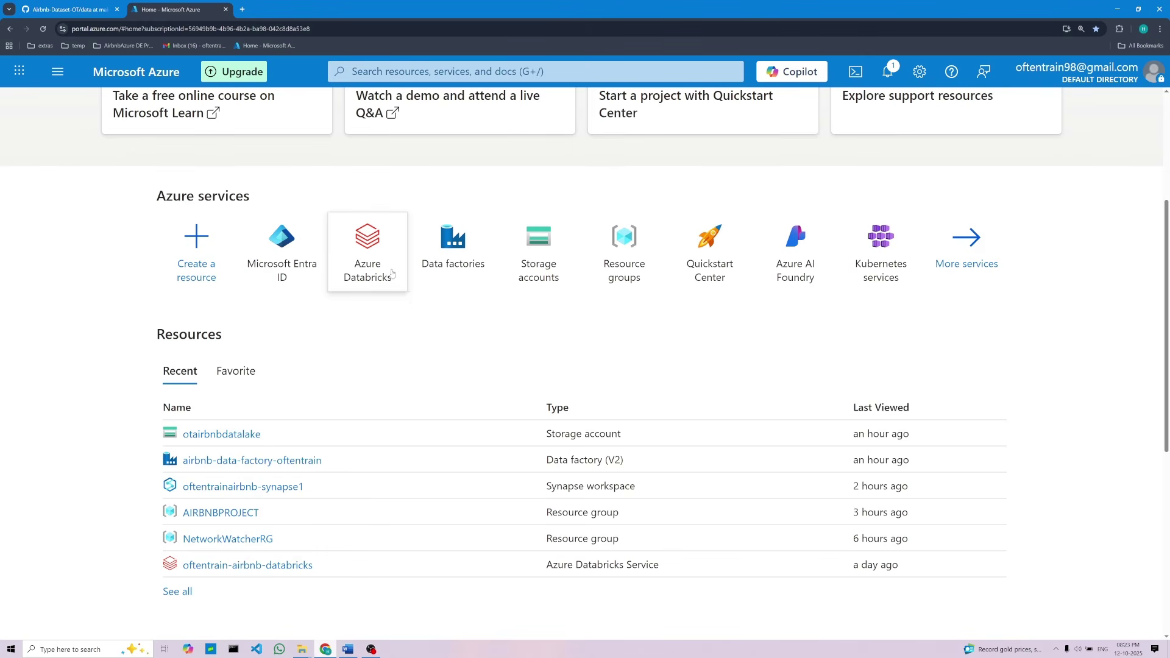
scroll(394, 393, up, 2)
scroll(394, 394, down, 3)
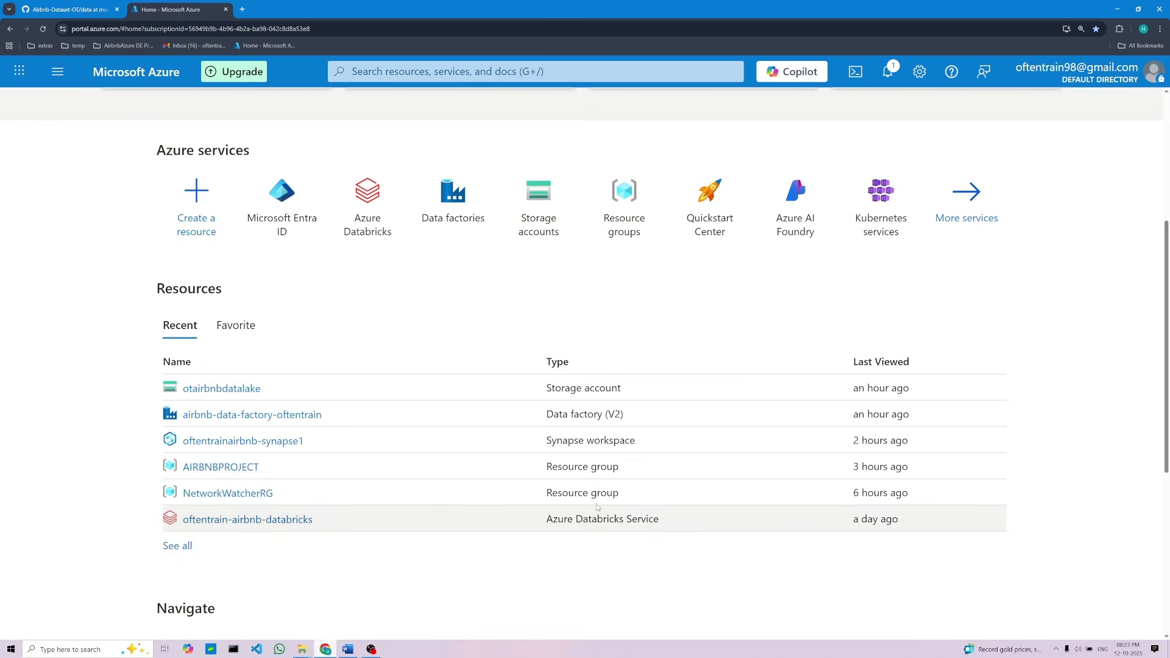
click(221, 468)
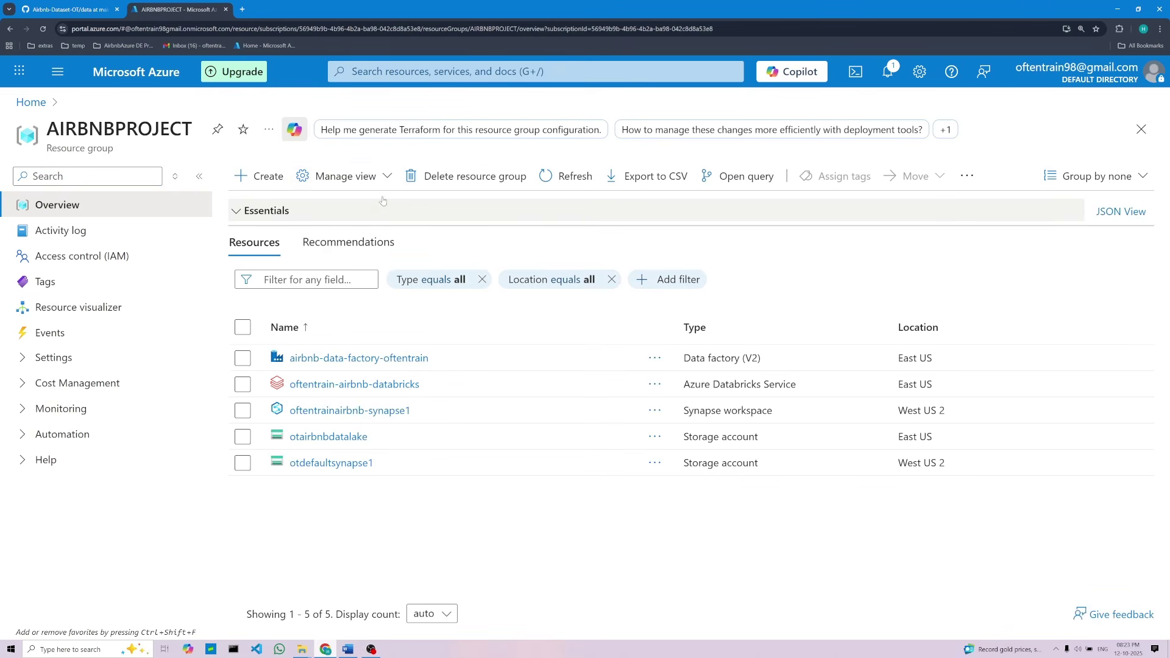
Delete the AIRBNBPROJECT resource group with all its dependent resources, entering its name AIRBNBPROJECT to confirm the deletion
click(488, 177)
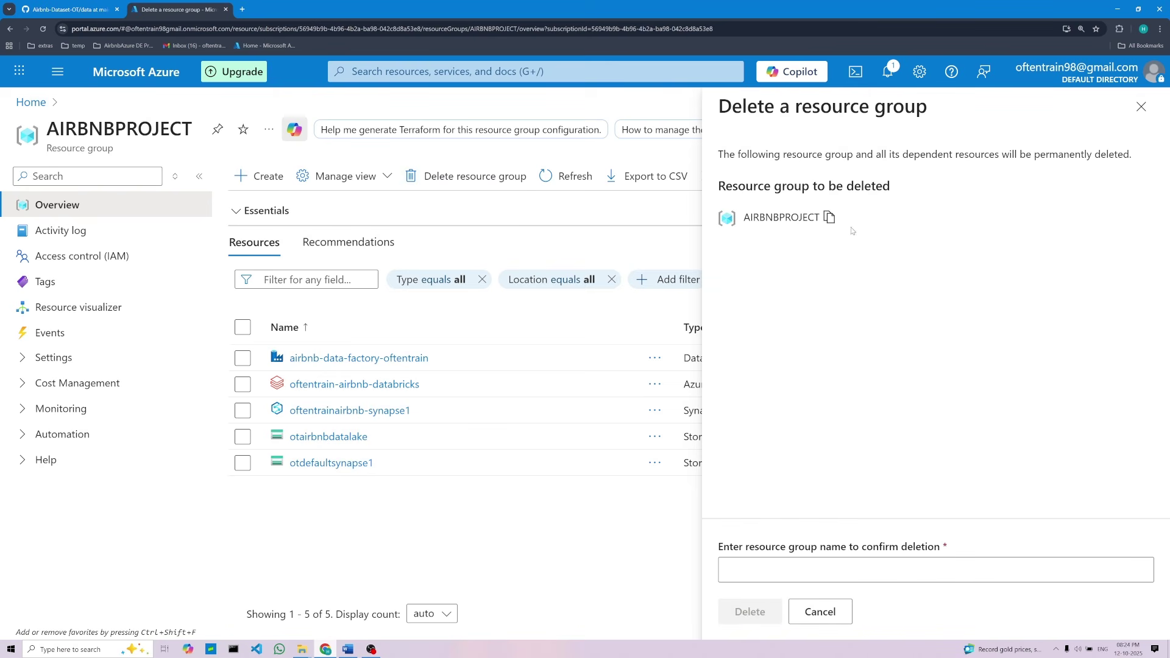
click(829, 217)
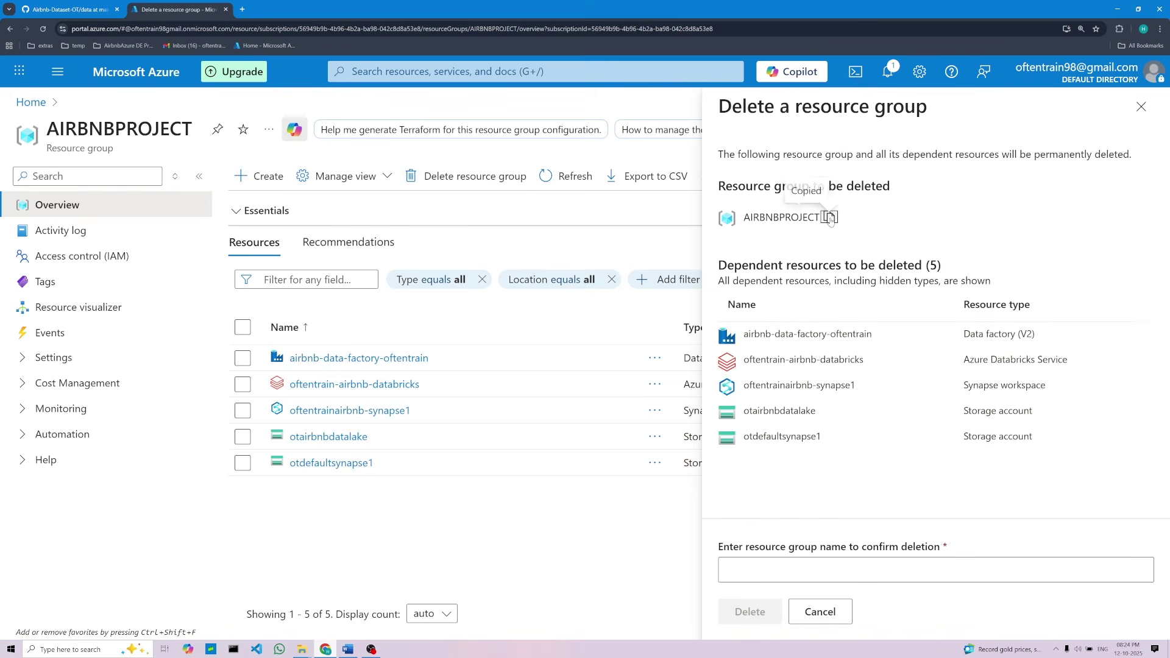
click(783, 573)
right_click(781, 575)
click(811, 449)
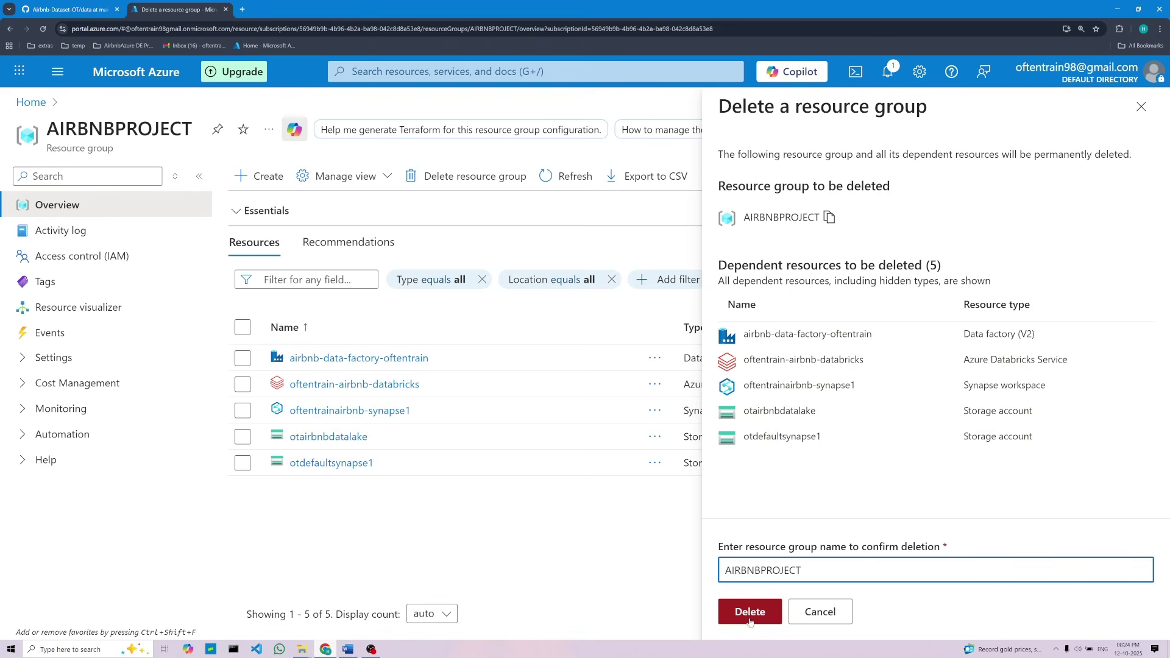
click(750, 612)
click(944, 438)
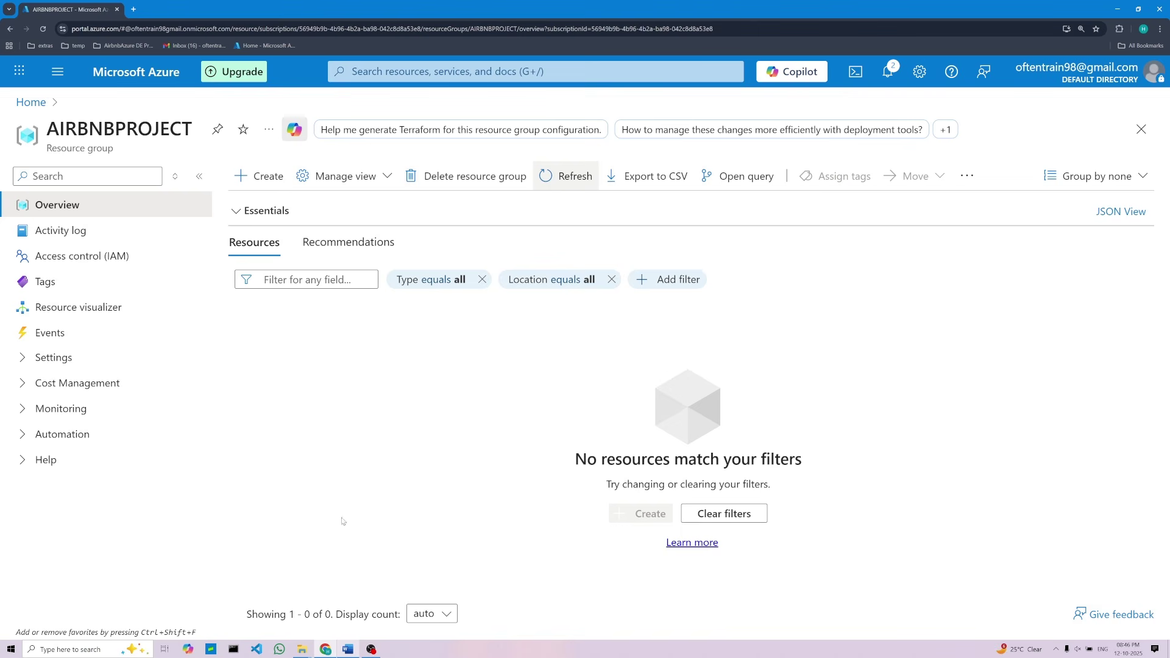
Switch to the Word notes to check the instructions for deleting the app registrations in Entra ID
click(347, 648)
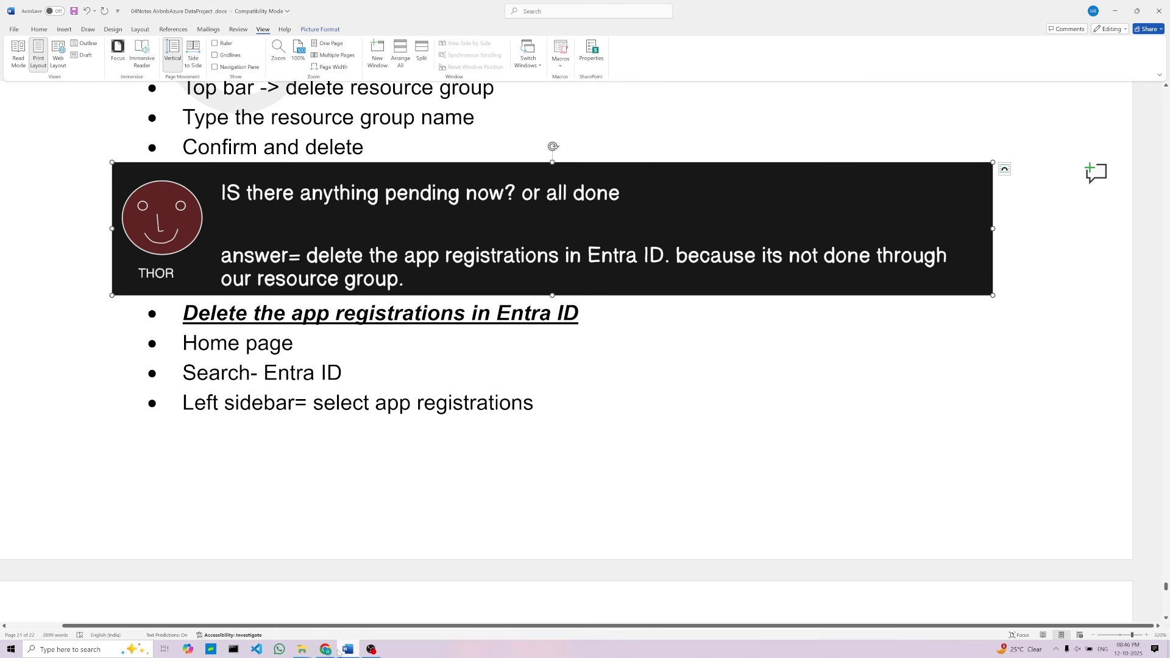